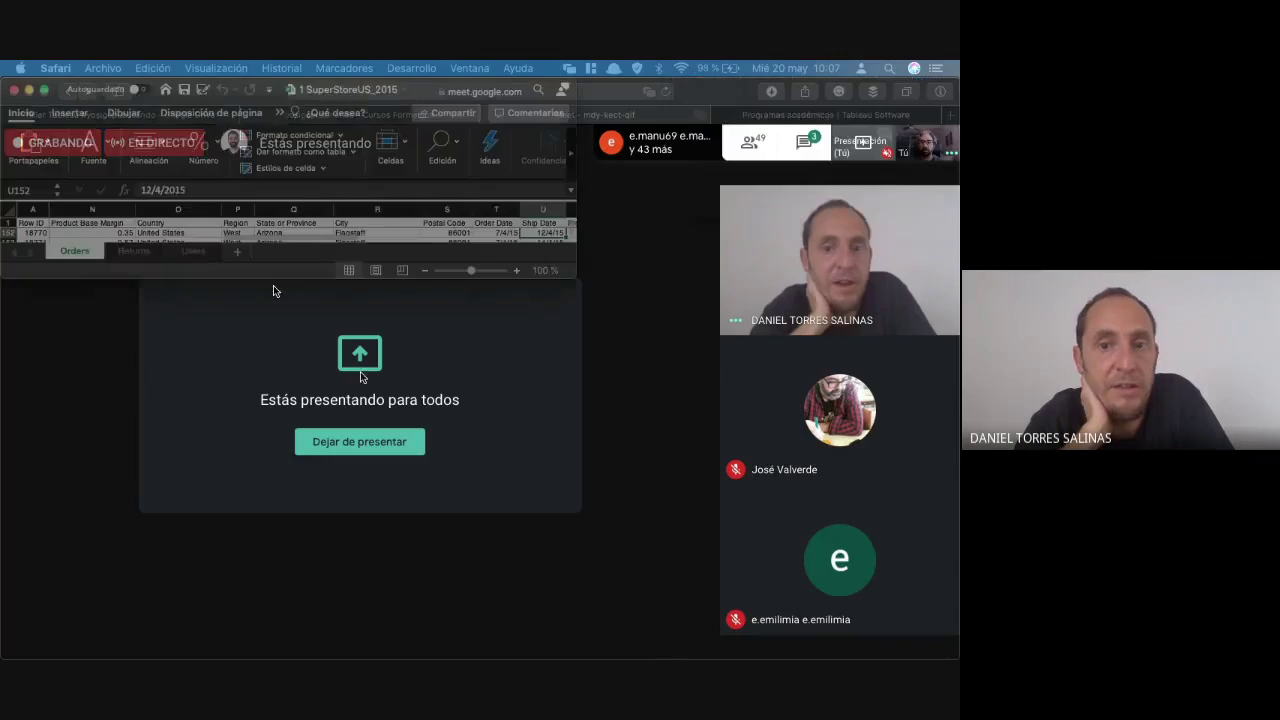
# - Bring up the 1 SuperStoreUS_2015 workbook in Excel and enlarge its window to fill the screen
pyautogui.moveTo(274, 286); pyautogui.dragTo(416, 291)
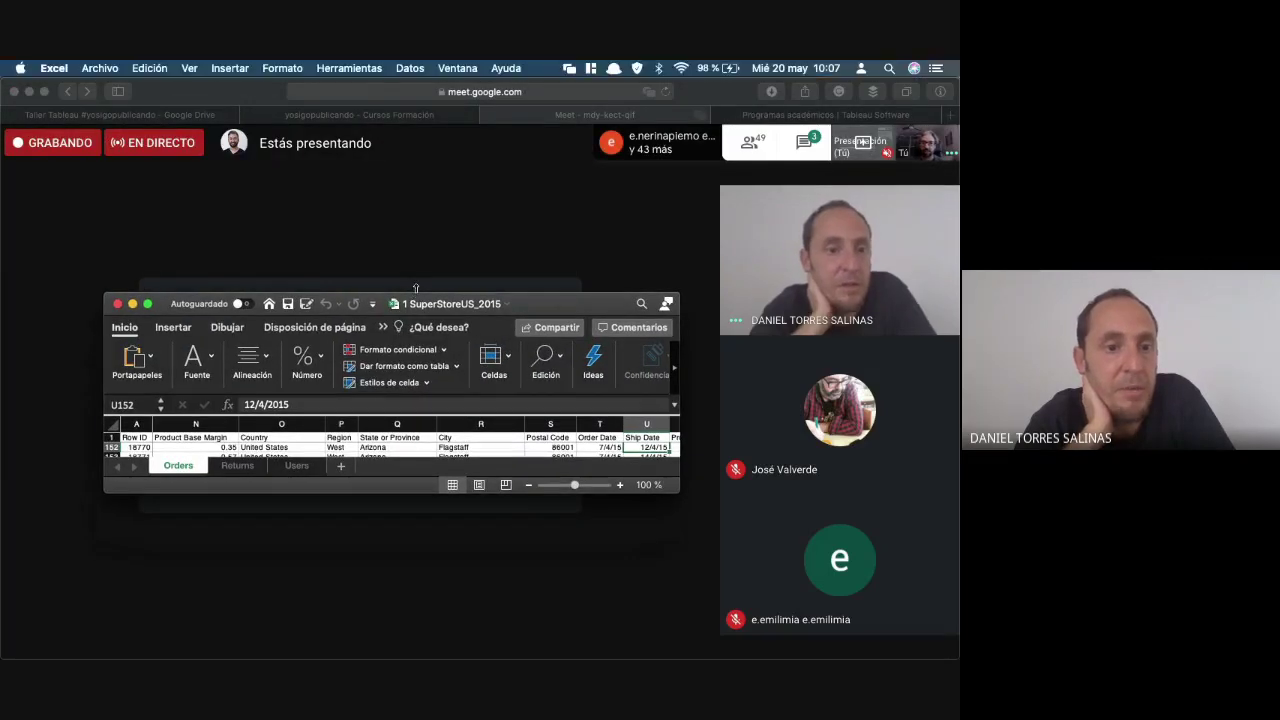
pyautogui.doubleClick(416, 290)
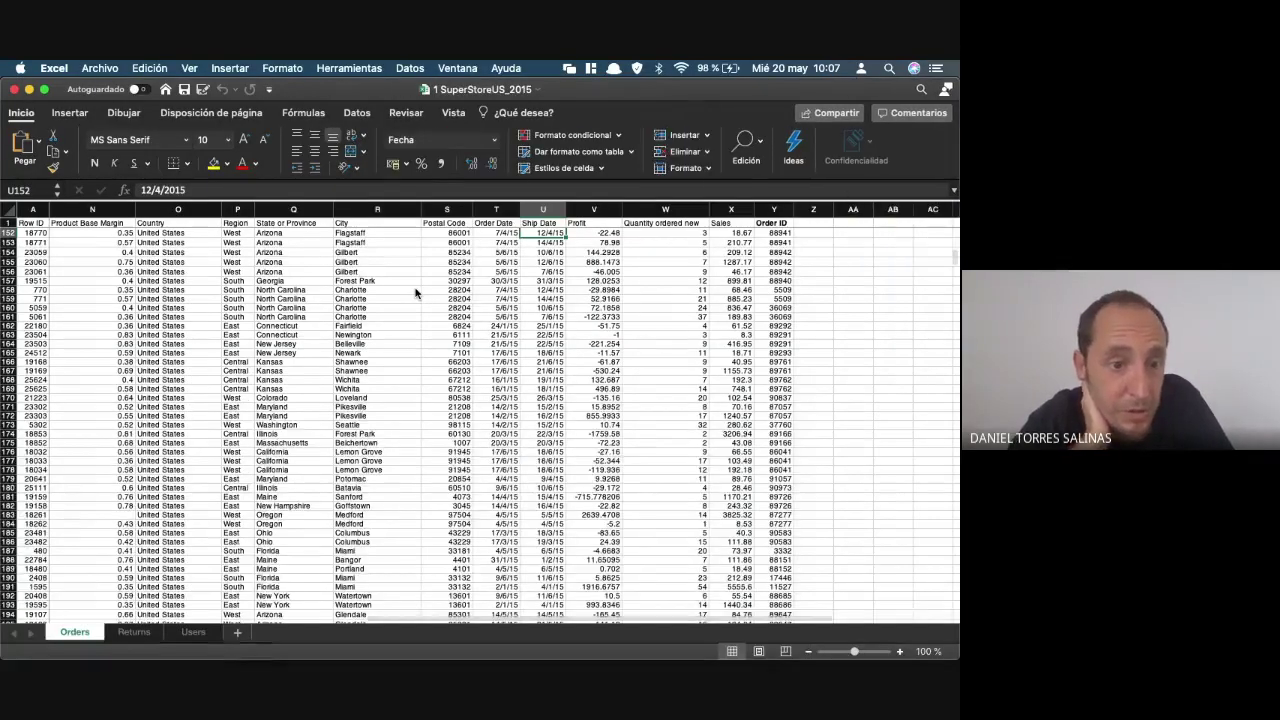
pyautogui.hotkey('ctrl', 'Up')
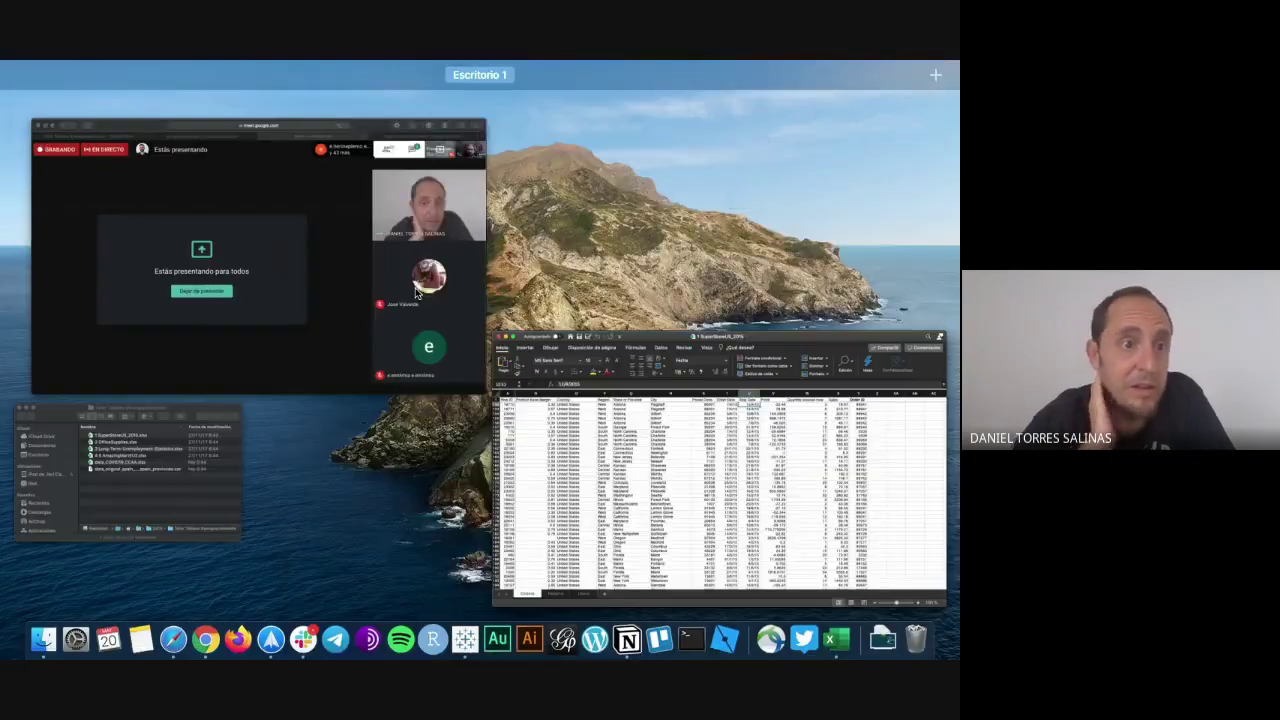
pyautogui.click(586, 420)
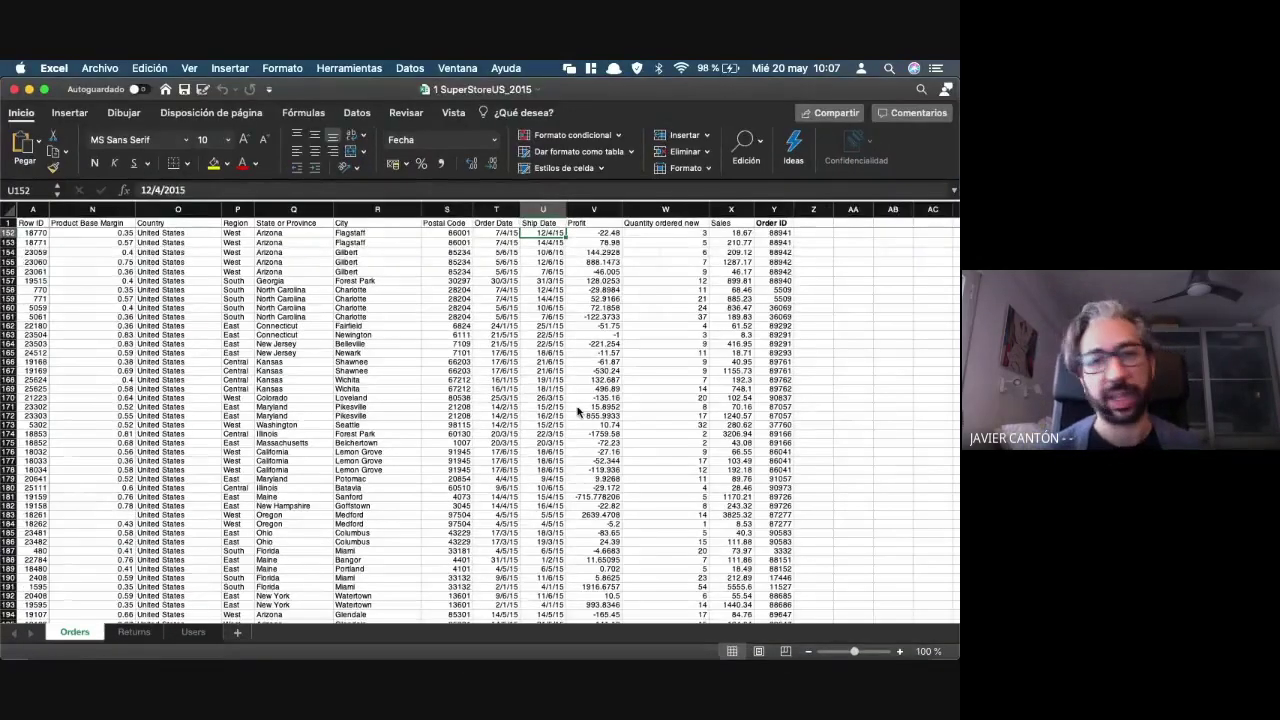
pyautogui.hotkey('ctrl', 'Up')
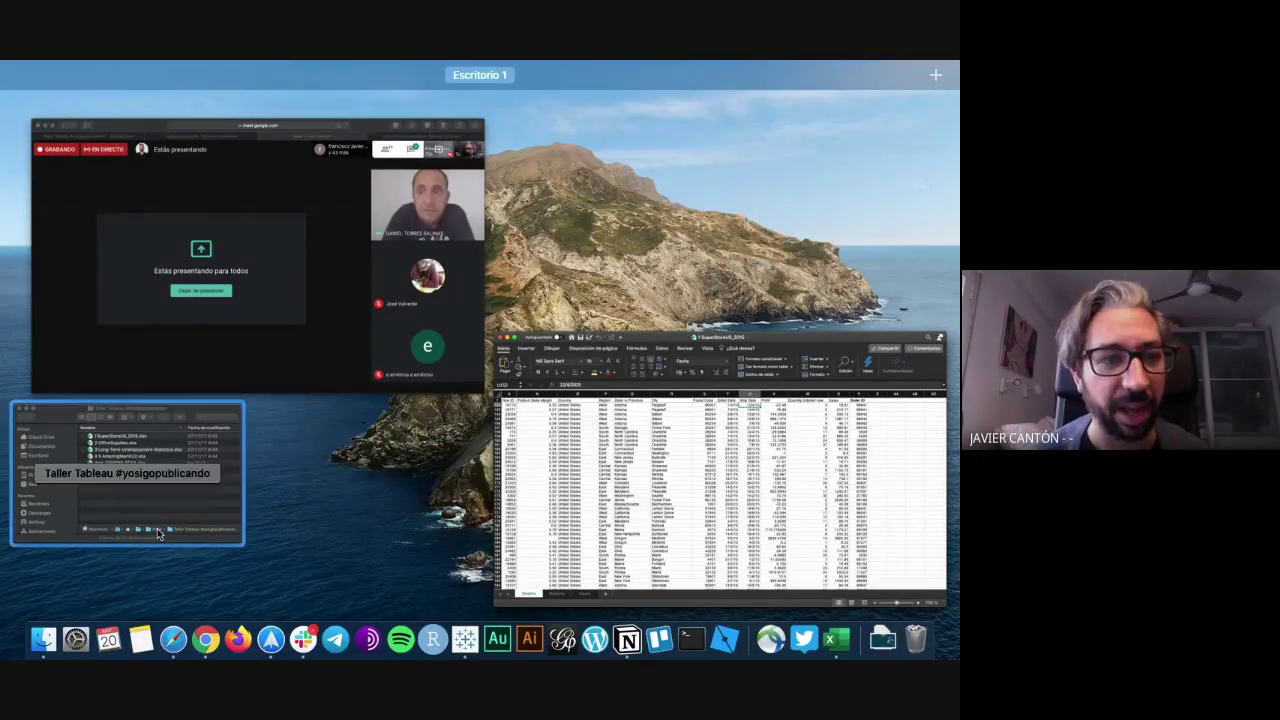
pyautogui.click(563, 450)
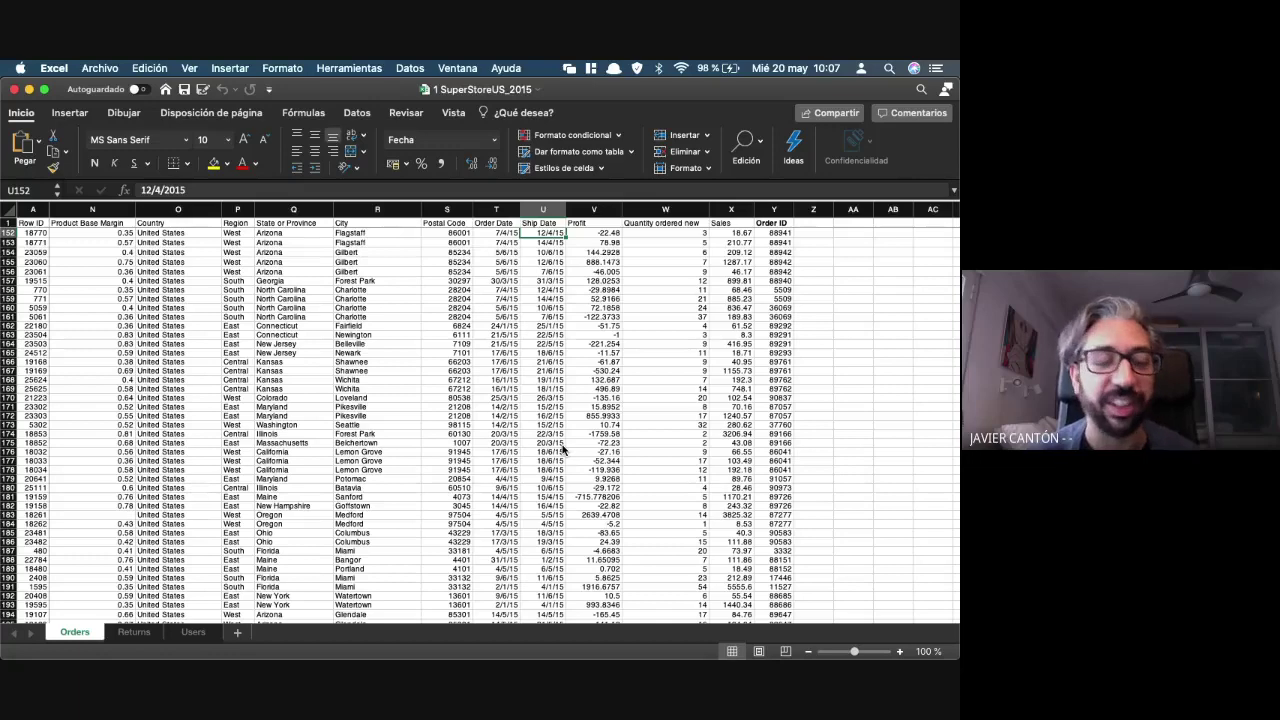
# - Switch to Safari and move the Google Meet window off this screen onto the other display
pyautogui.press('super+Tab')
pyautogui.press('super+Tab')
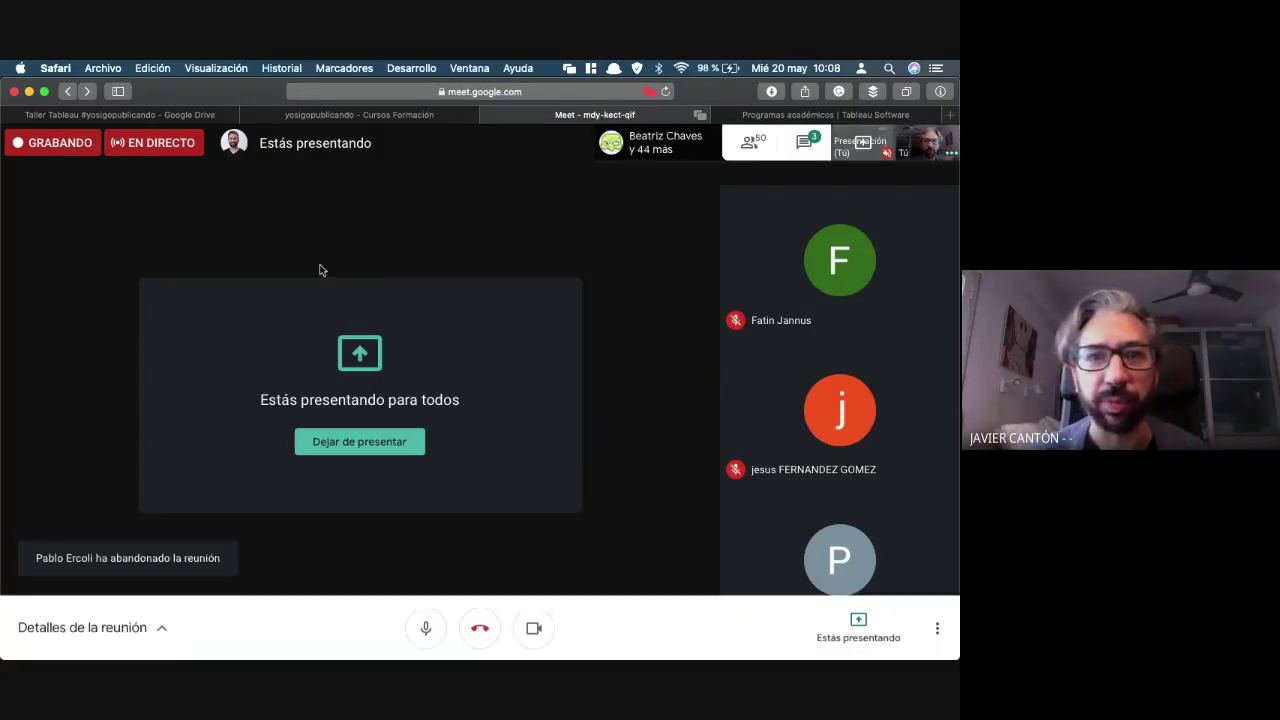
pyautogui.moveTo(702, 95); pyautogui.dragTo(1077, 179)
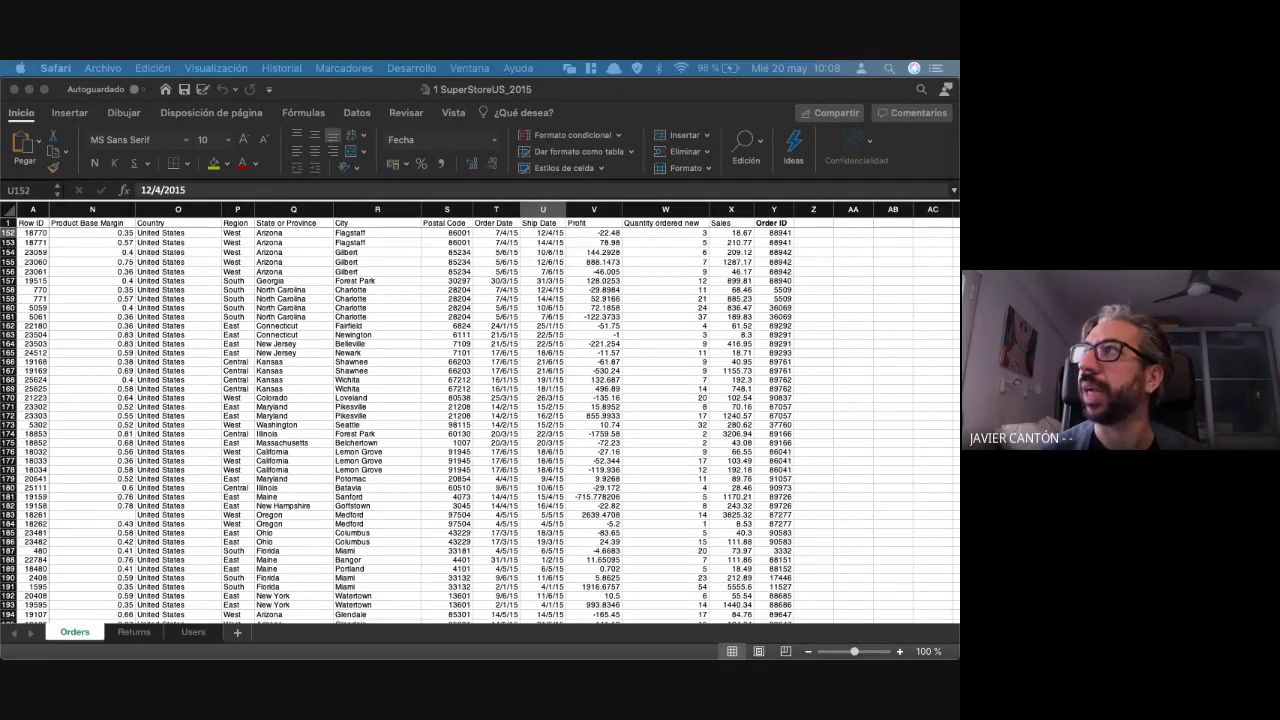
pyautogui.press('super+Tab')
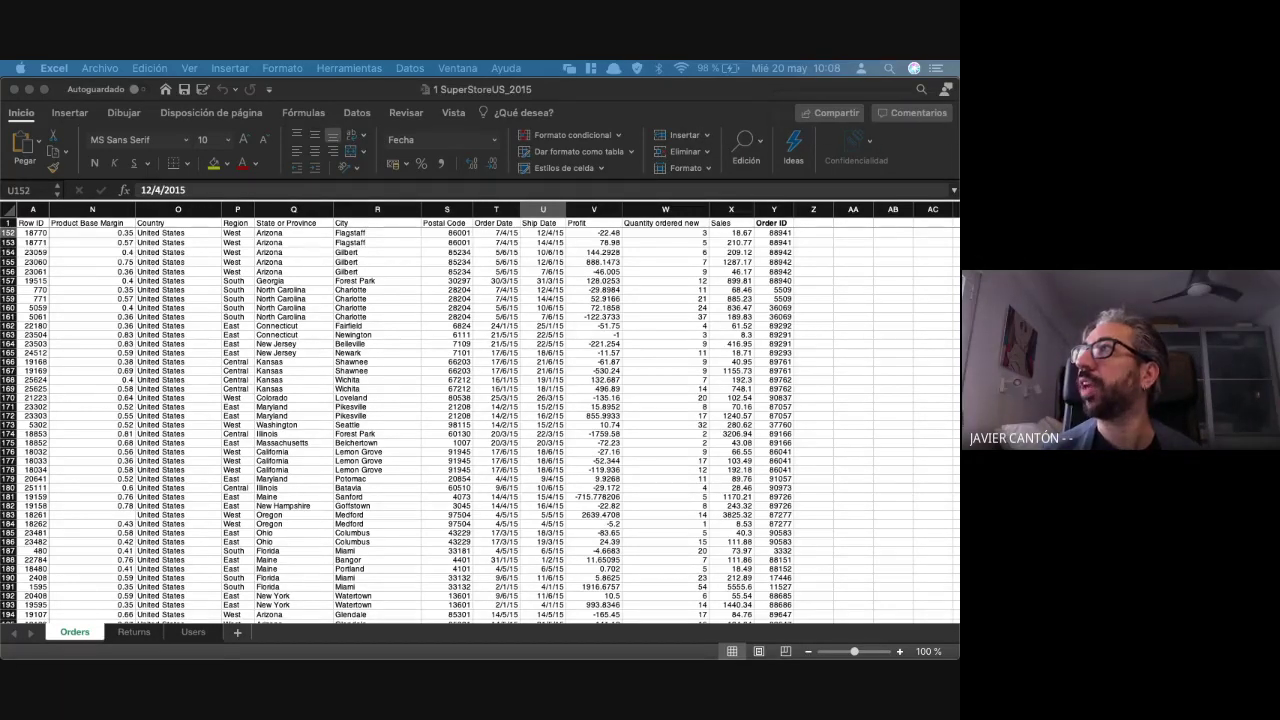
pyautogui.press('super+Tab')
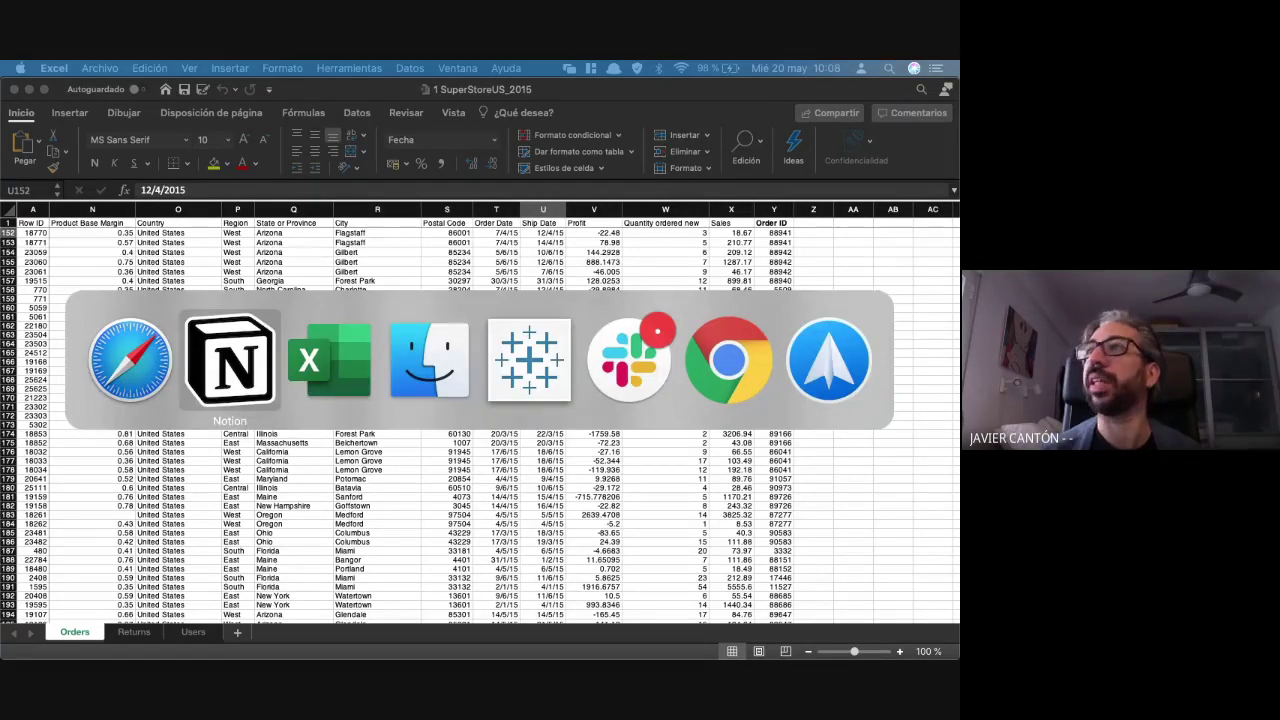
pyautogui.press('super+Tab')
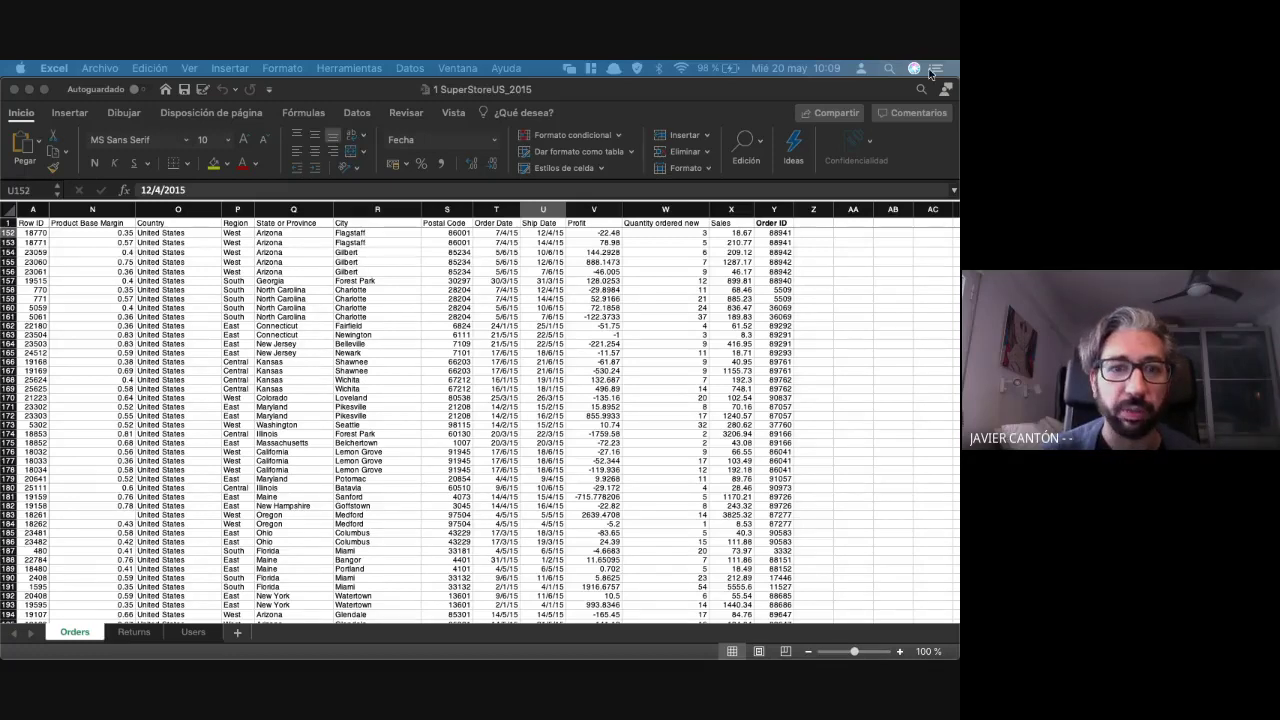
# - Look through the order records on the Orders sheet of the SuperStoreUS_2015 workbook
pyautogui.scroll(-5, 408, 351)
pyautogui.scroll(-10, 406, 354)
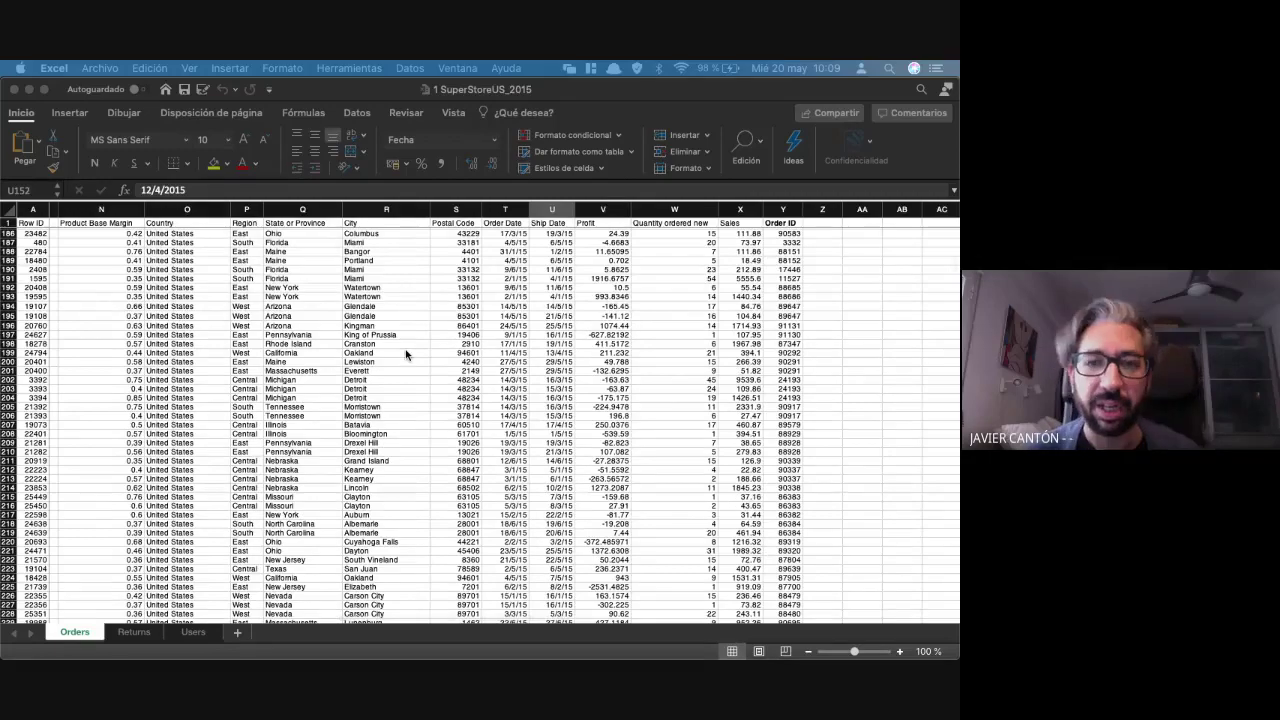
pyautogui.scroll(-1, 406, 354)
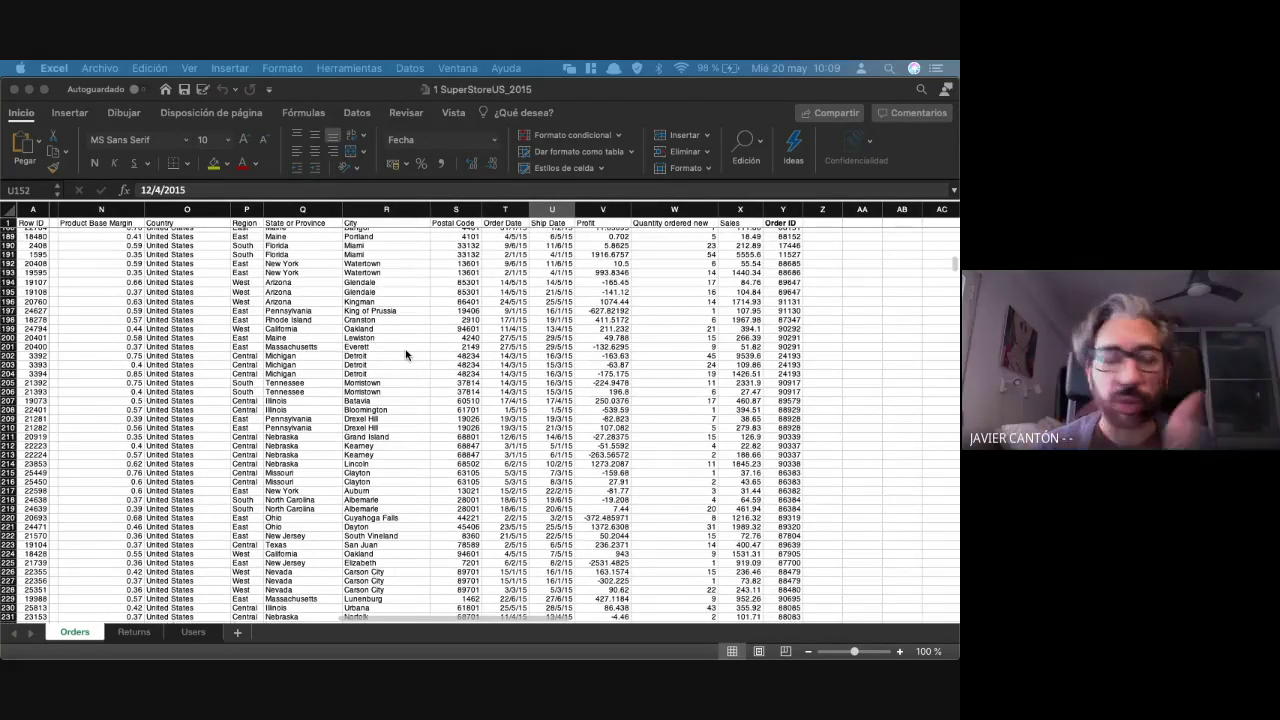
pyautogui.scroll(20, 406, 354)
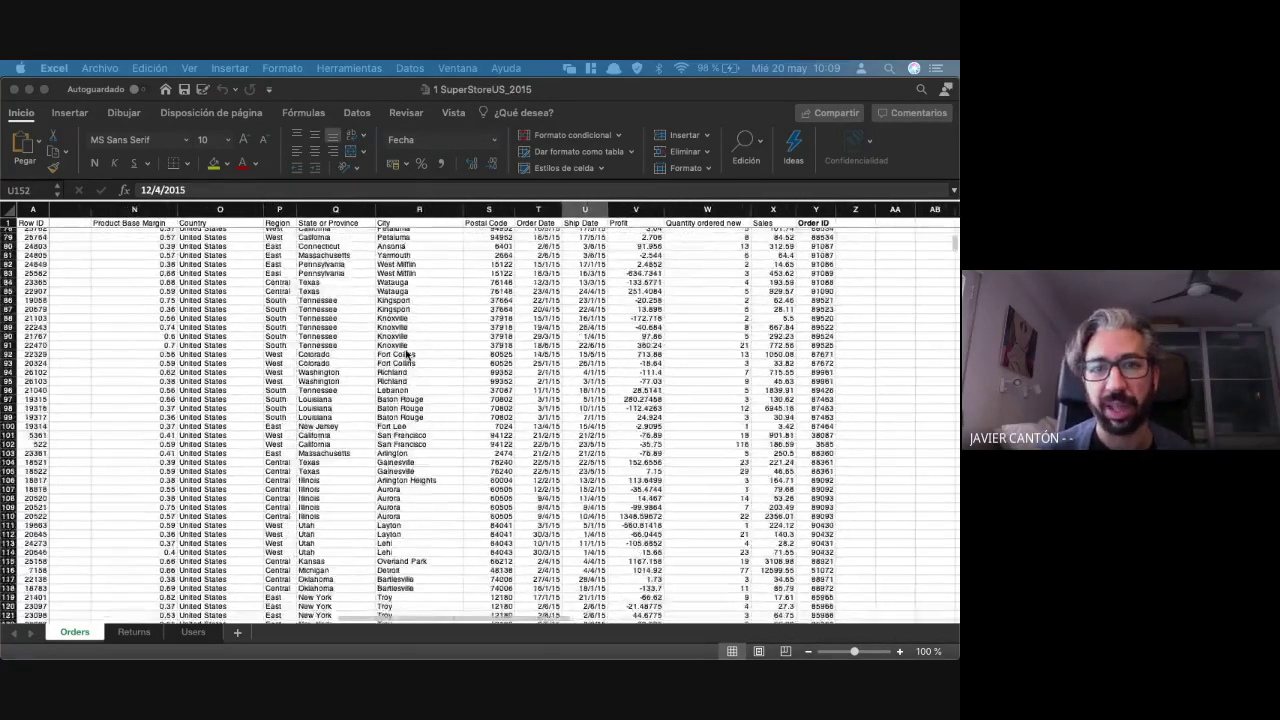
pyautogui.scroll(-20, 406, 354)
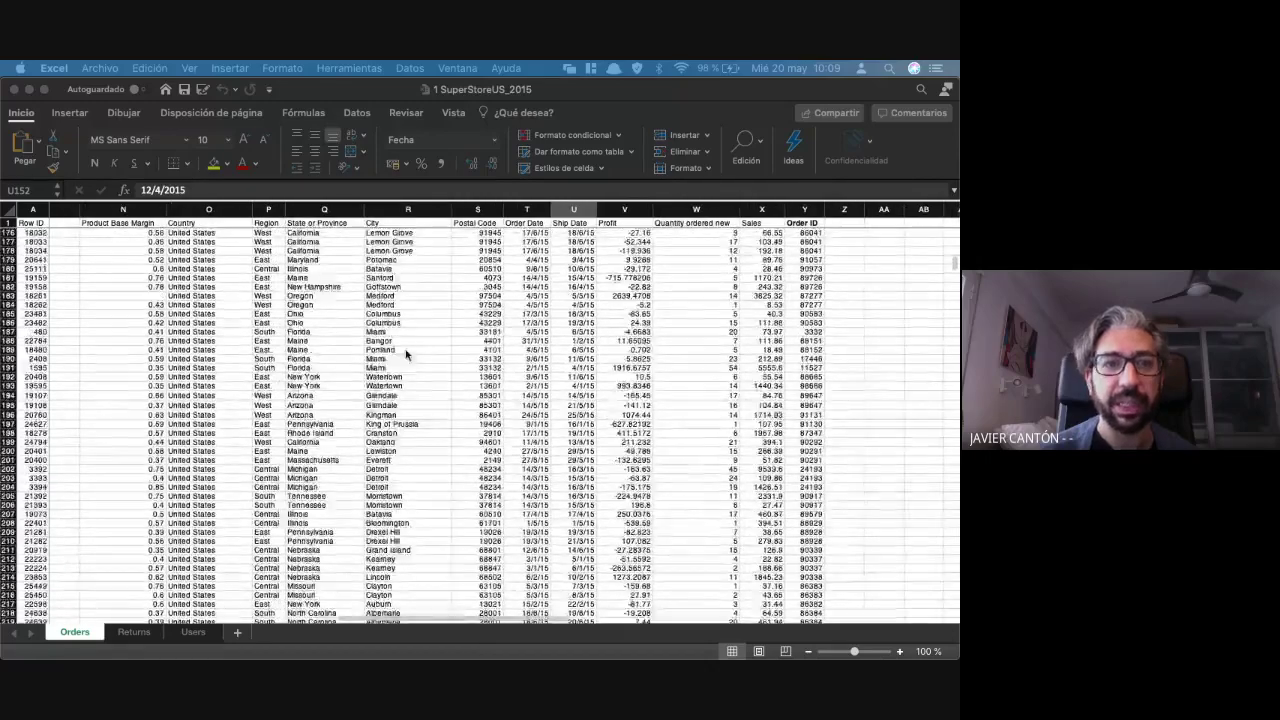
pyautogui.scroll(20, 406, 354)
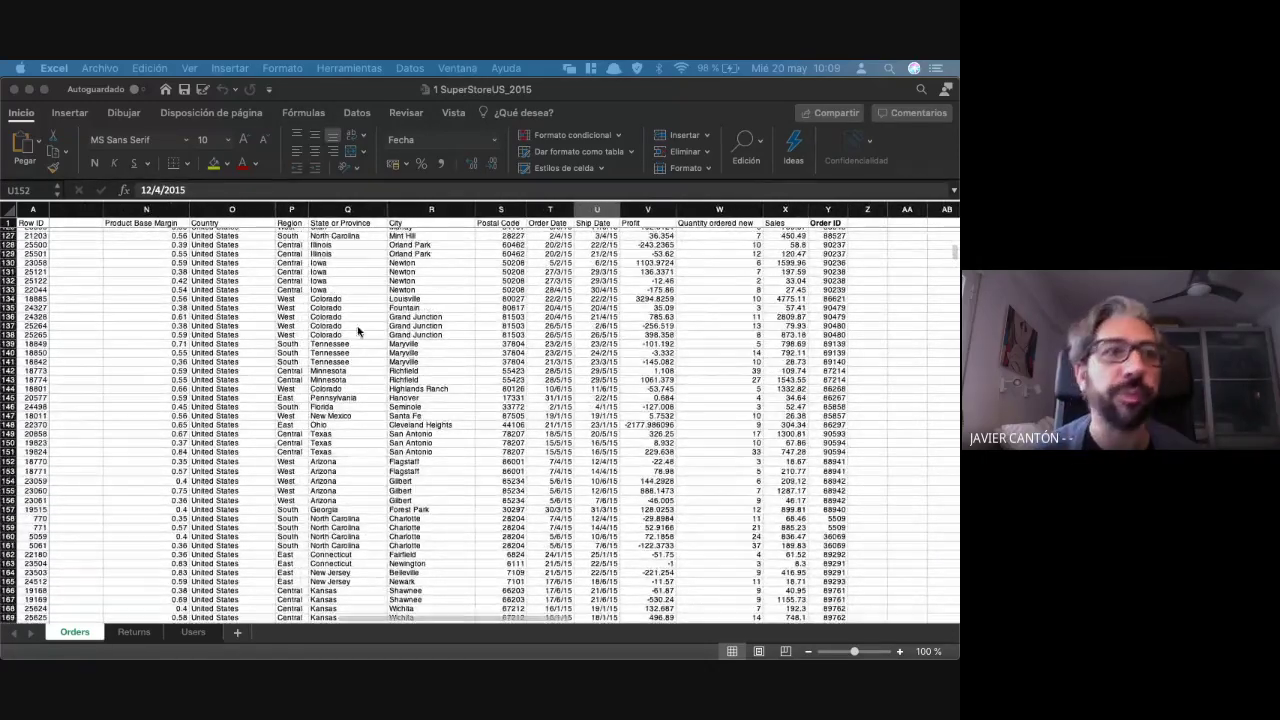
# - Close the 1 SuperStoreUS_2015 workbook and switch to Tableau
pyautogui.click(14, 89)
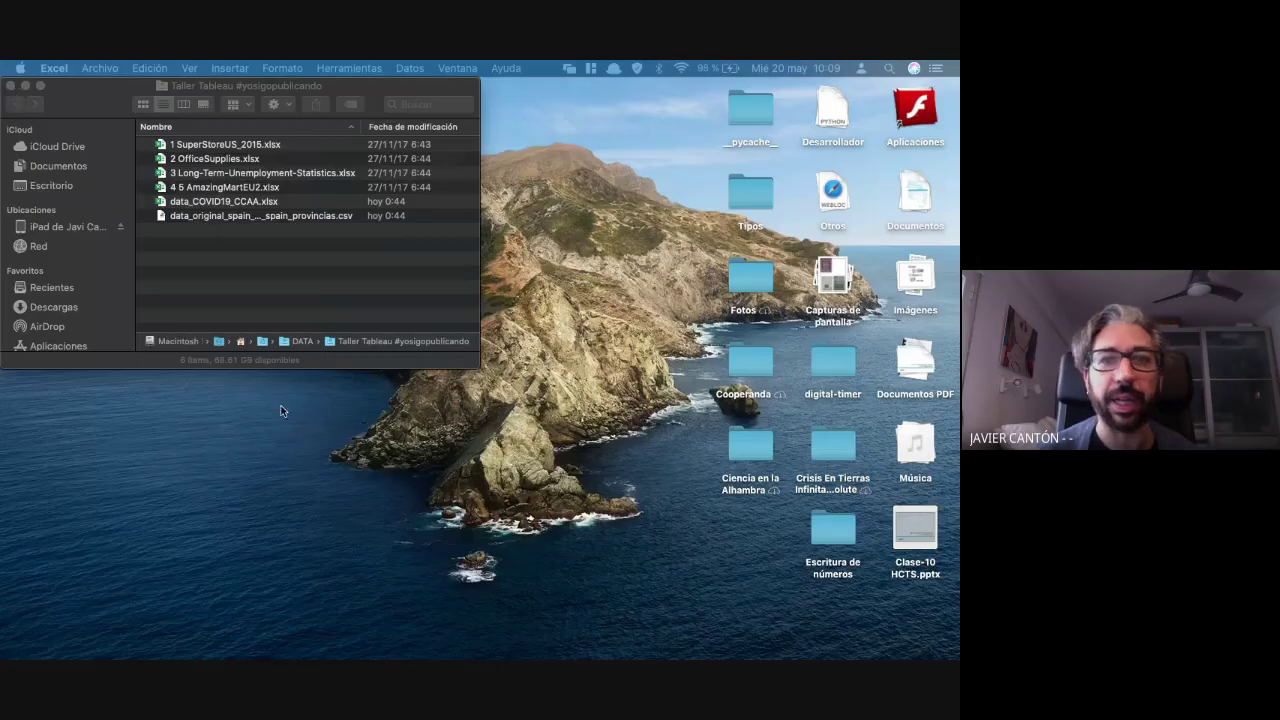
pyautogui.hotkey('ctrl', 'Up')
pyautogui.press('Escape')
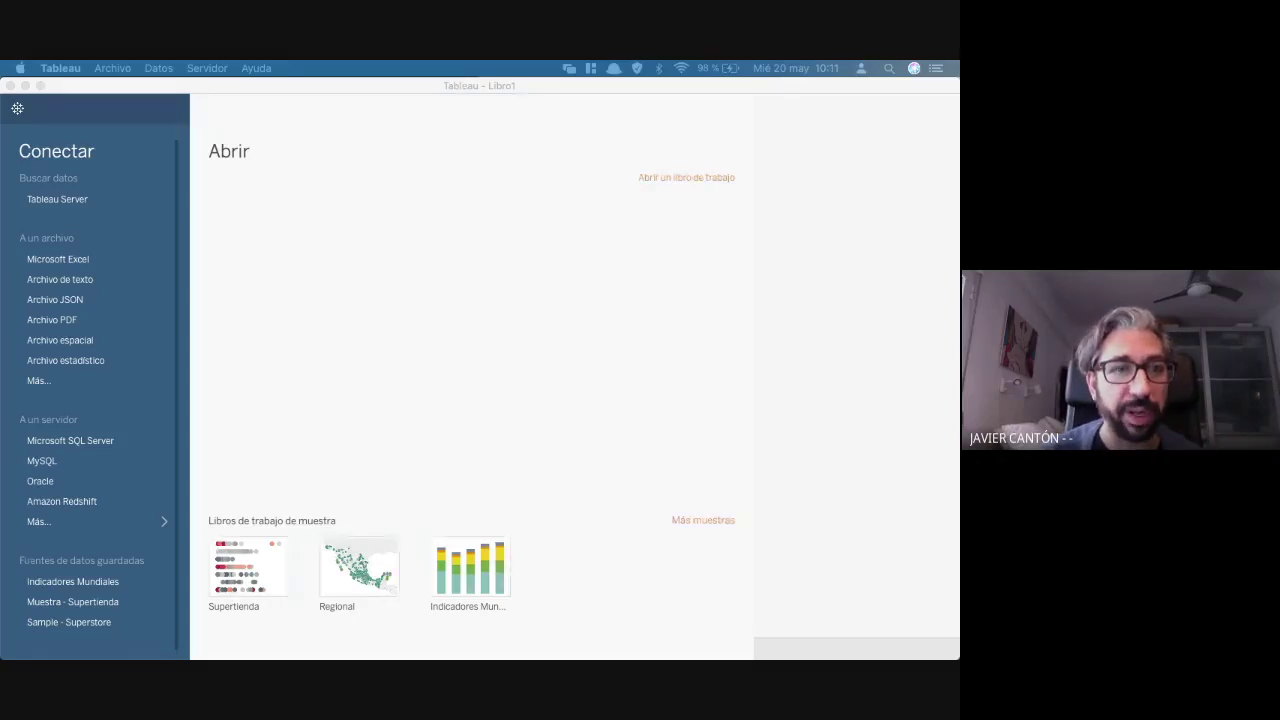
# - Display the full list of server data connectors available for a connection
pyautogui.click(63, 259)
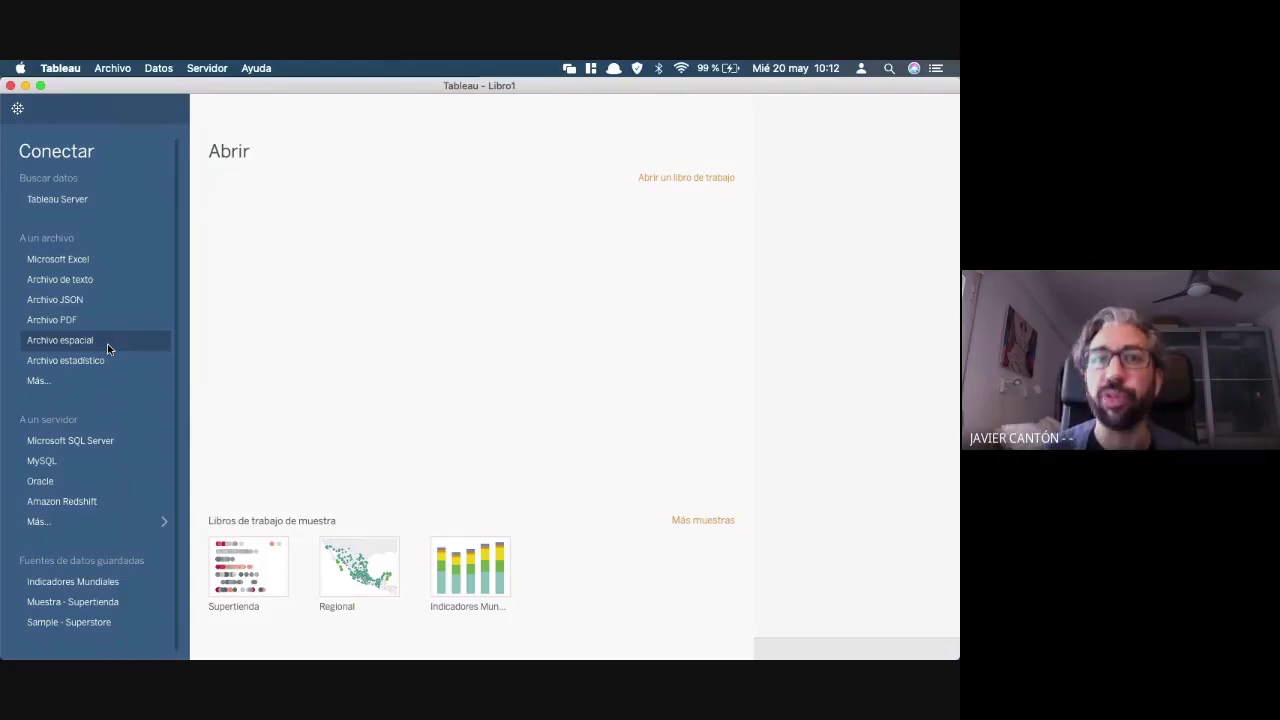
pyautogui.click(135, 525)
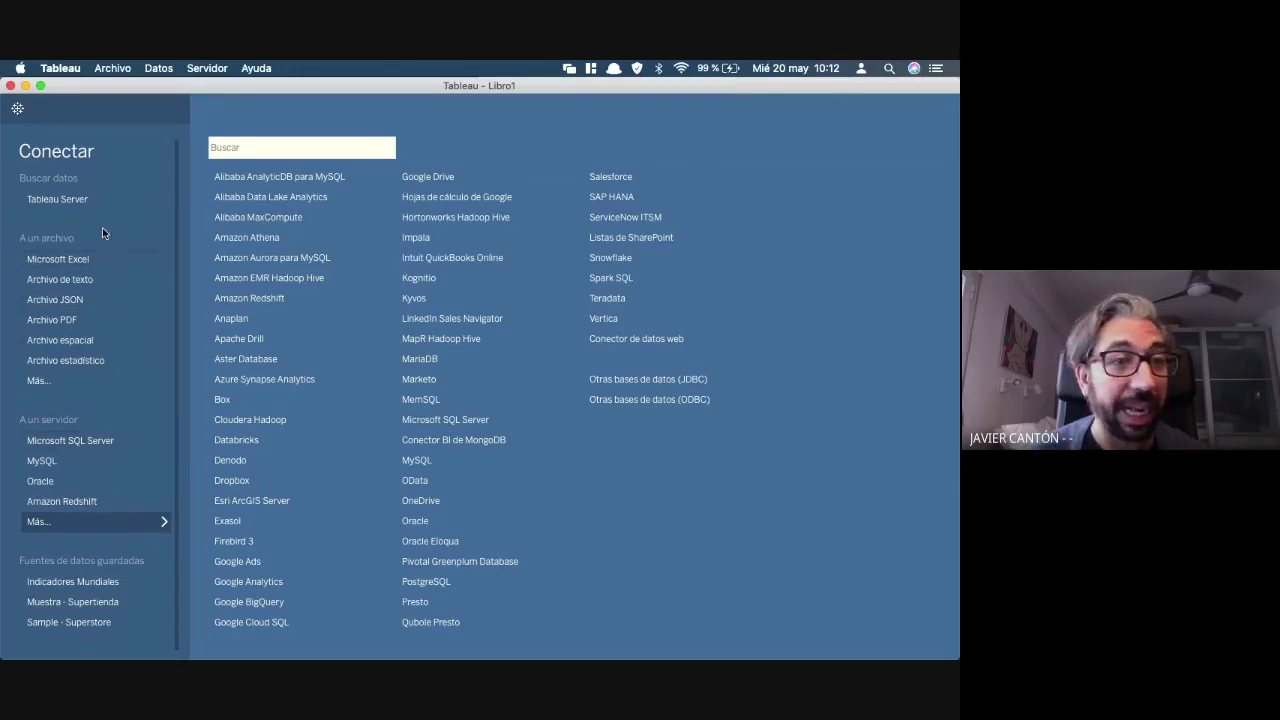
# - Connect to the Excel file 1 SuperStoreUS_2015.xlsx and add its Orders table to the data source
pyautogui.click(60, 259)
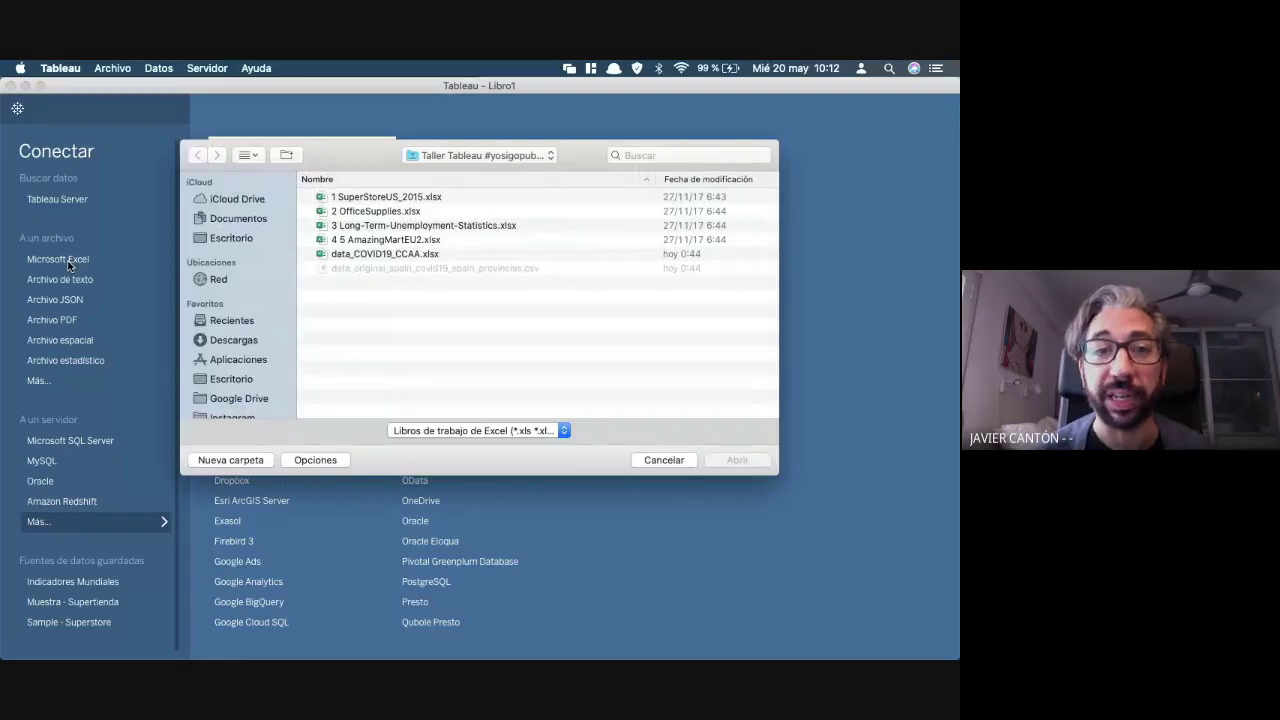
pyautogui.click(386, 198)
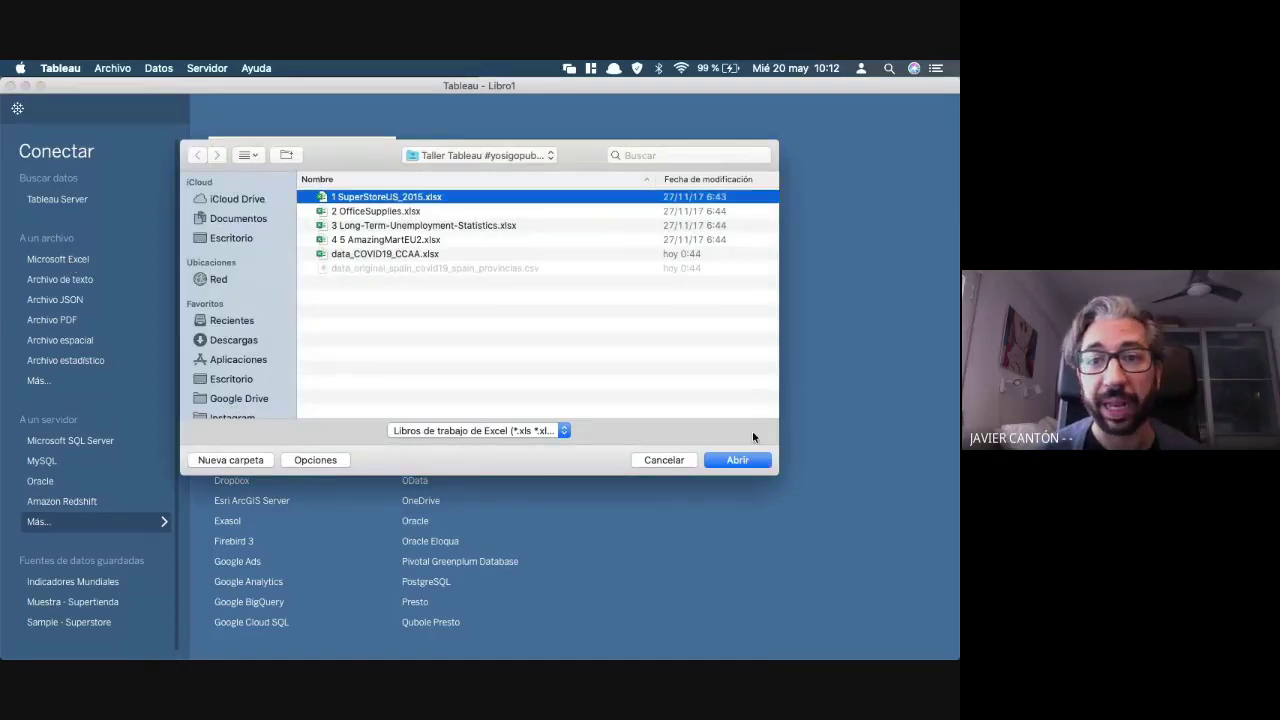
pyautogui.click(738, 460)
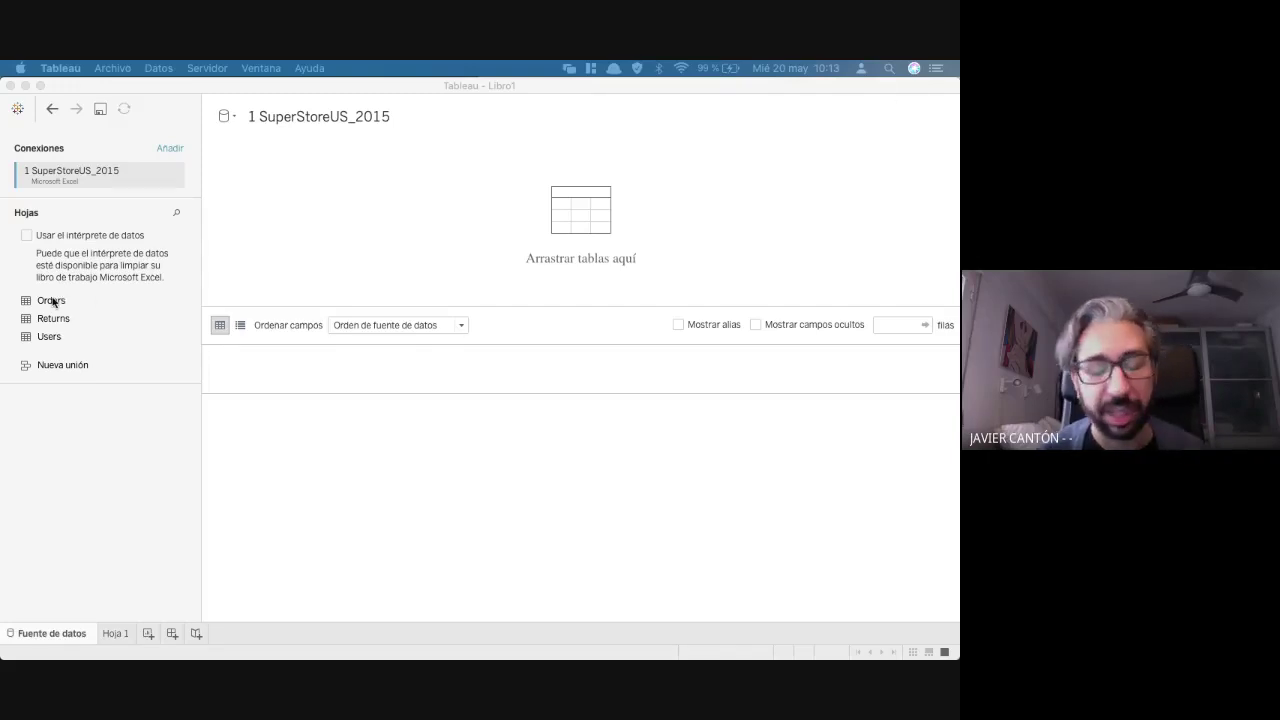
pyautogui.moveTo(53, 302); pyautogui.dragTo(323, 226)
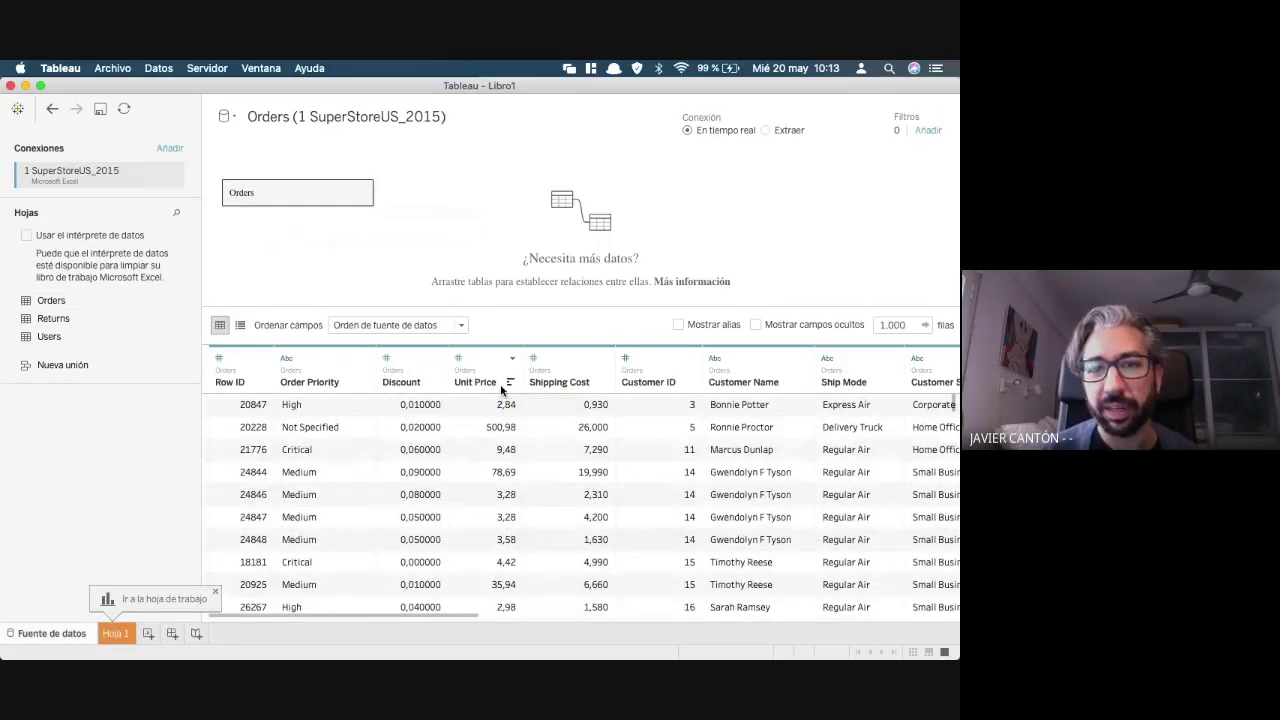
# - Examine the columns and their data types in the Orders table preview
pyautogui.hscroll(10, 673, 398)
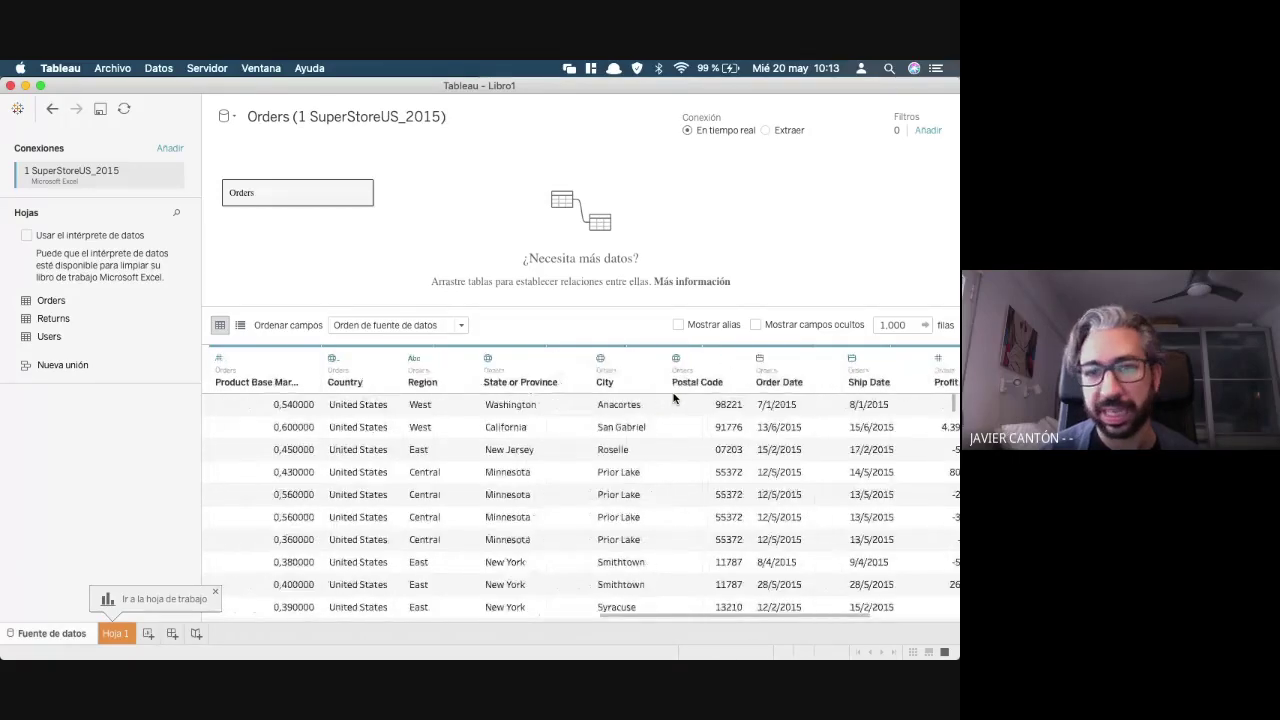
pyautogui.hscroll(3, 673, 398)
pyautogui.hscroll(-15, 673, 398)
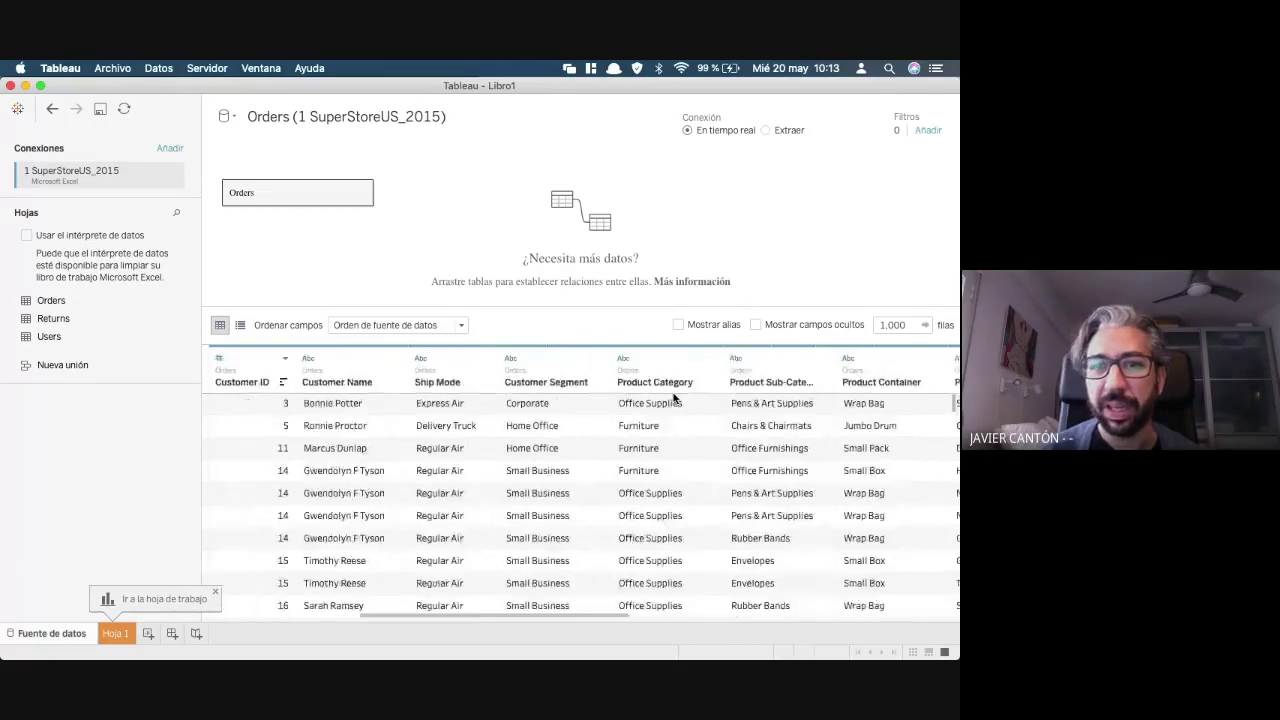
pyautogui.hscroll(-4, 673, 398)
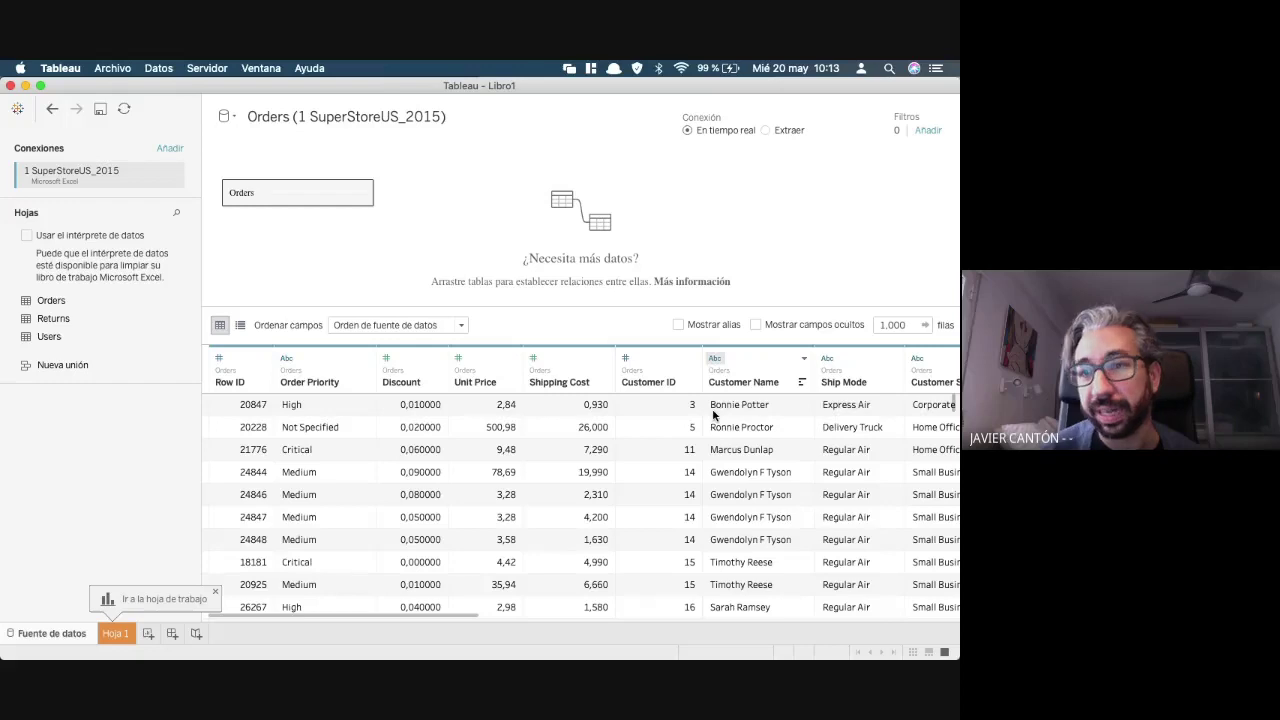
pyautogui.hscroll(5, 713, 415)
pyautogui.hscroll(-5, 713, 415)
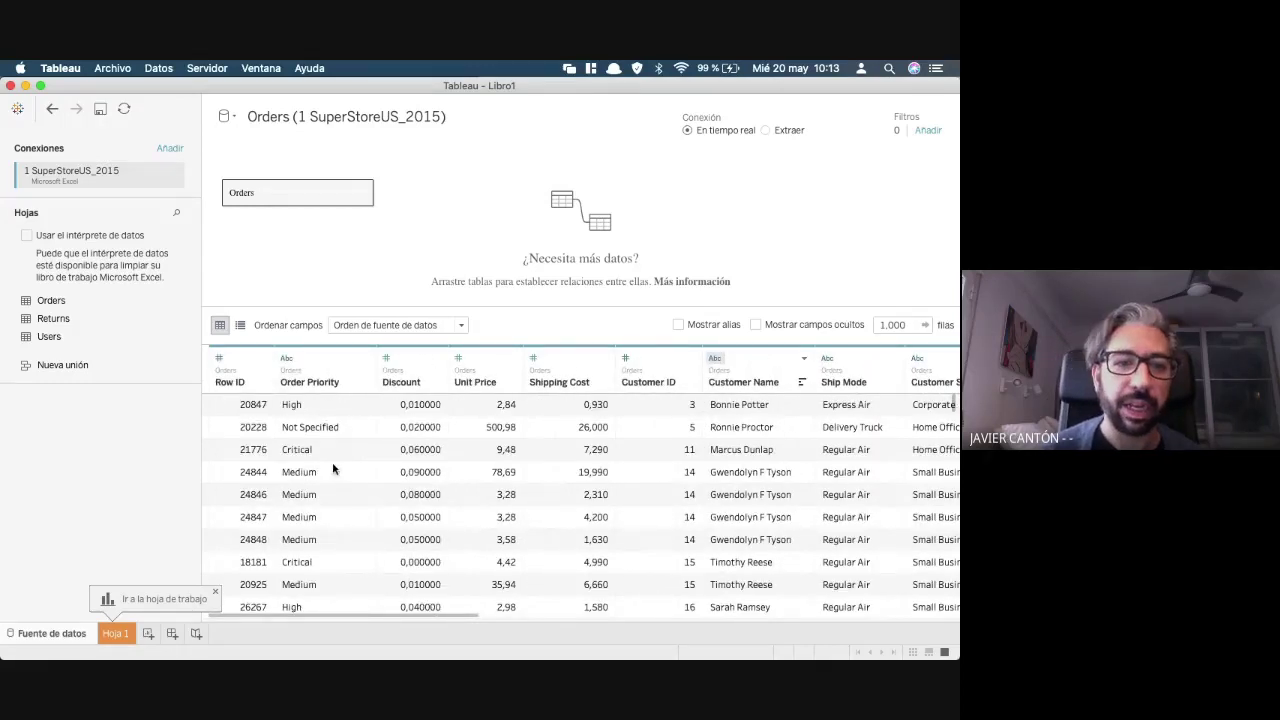
# - View the empty worksheet Hoja 1 and return to the data source page
pyautogui.click(116, 633)
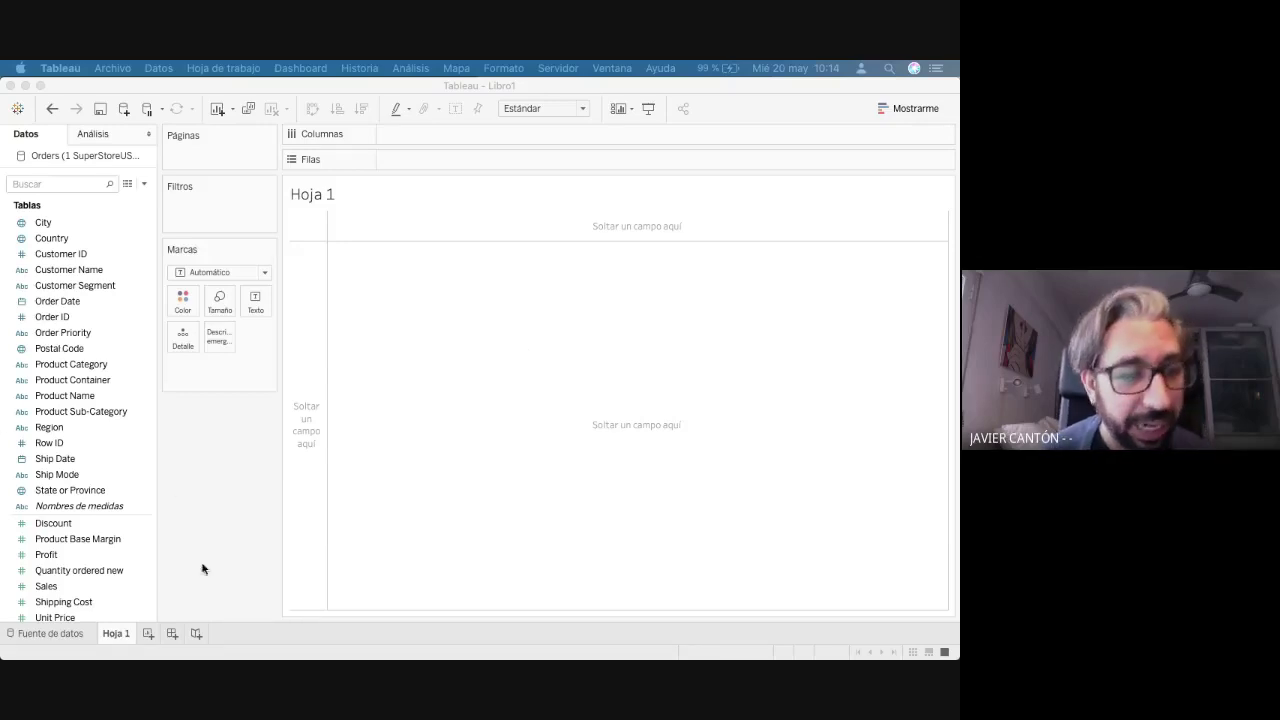
pyautogui.click(61, 640)
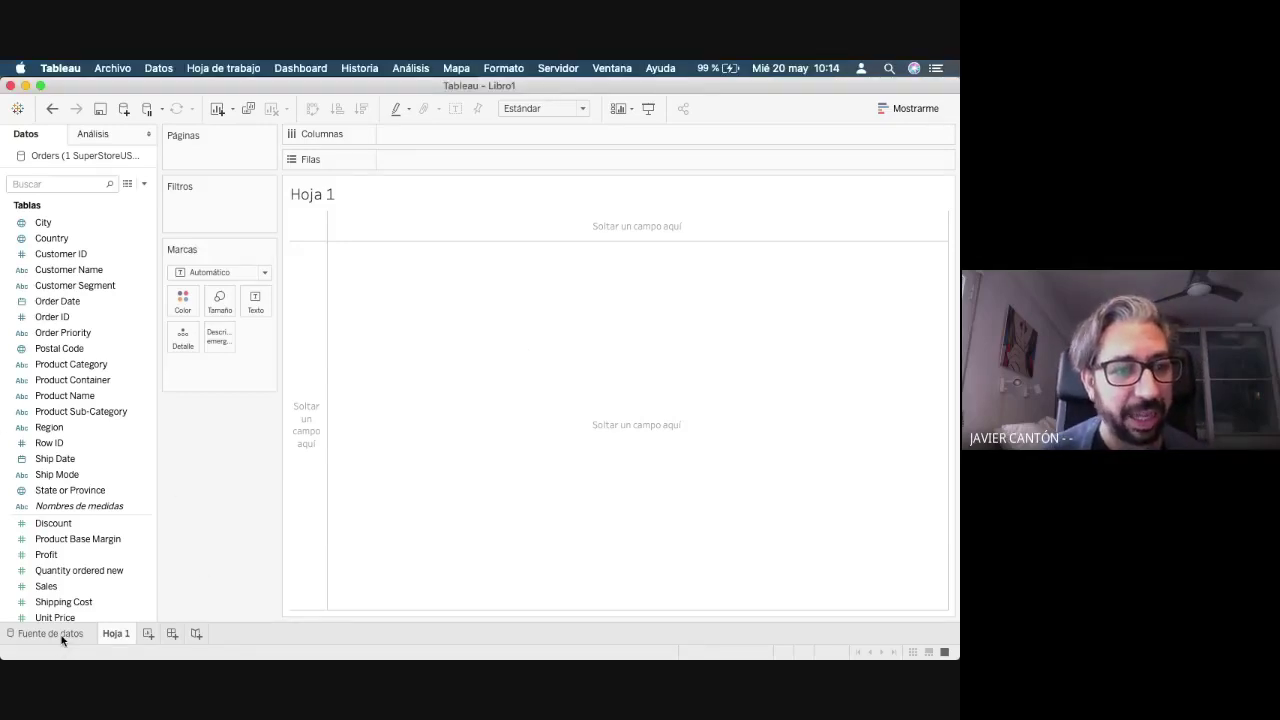
pyautogui.click(61, 636)
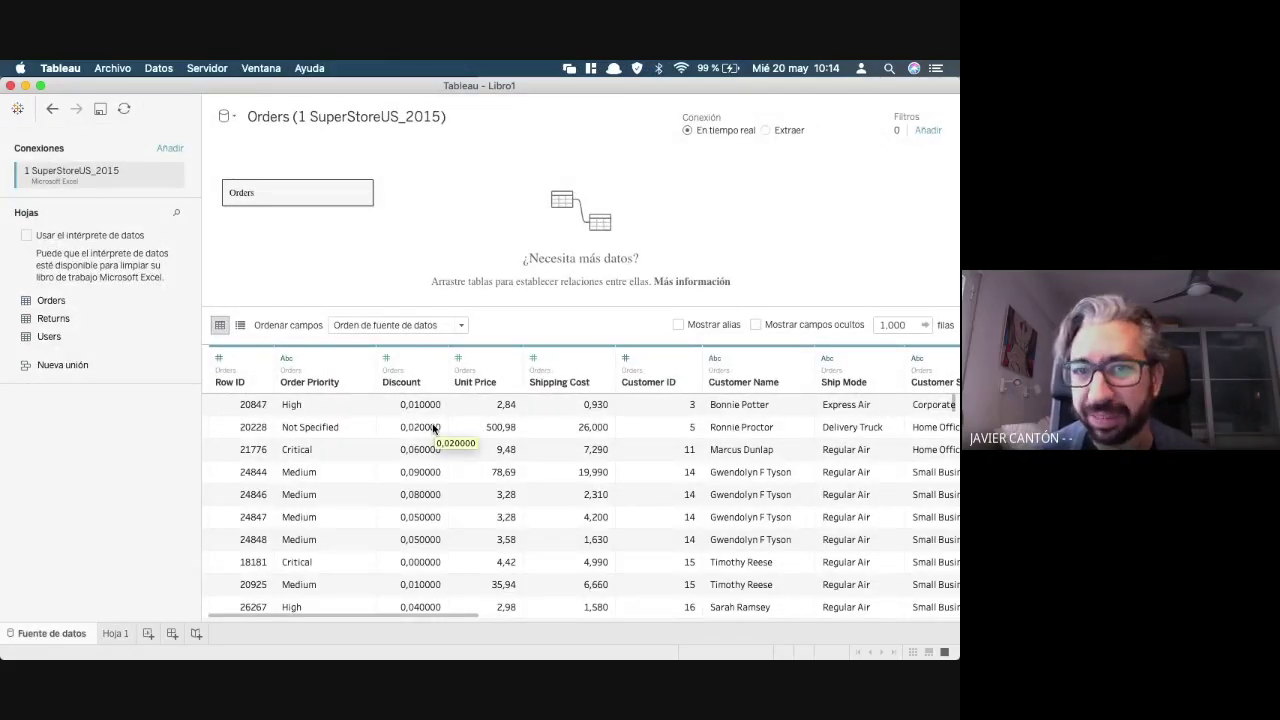
# - Examine the remaining Orders columns and the data type and geographic role options of the Postal Code field
pyautogui.hscroll(8, 536, 440)
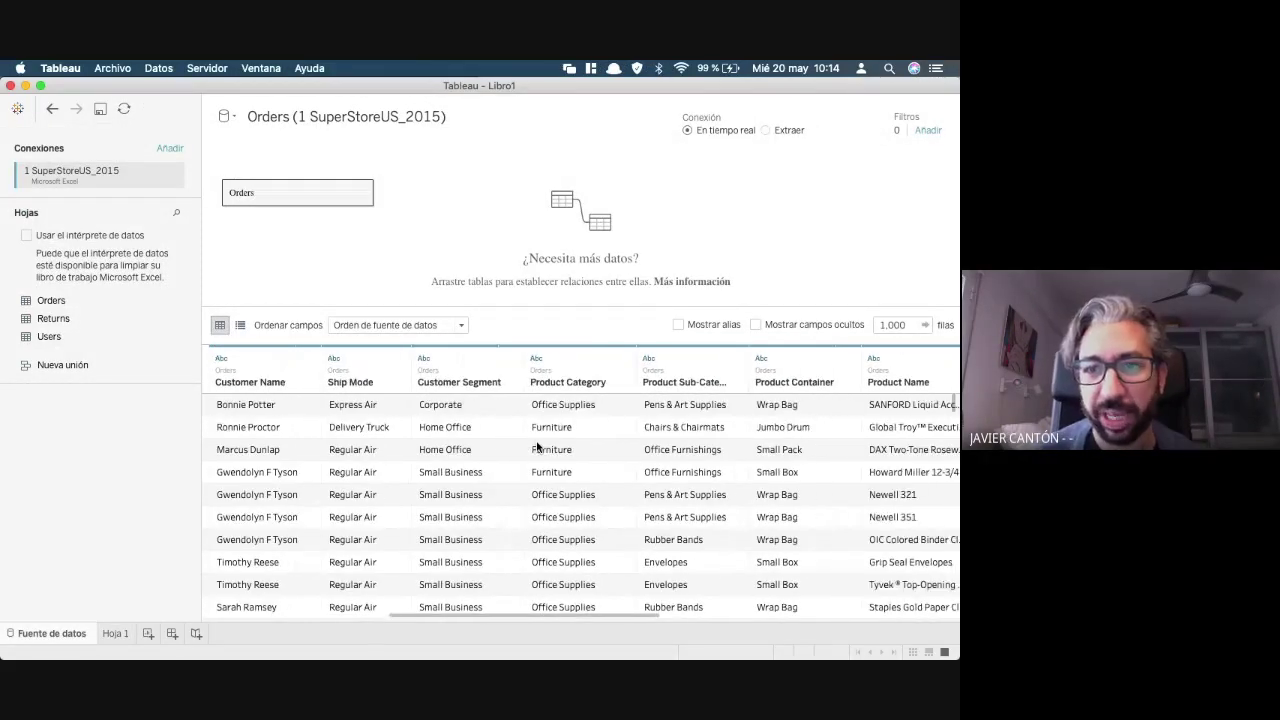
pyautogui.hscroll(10, 536, 447)
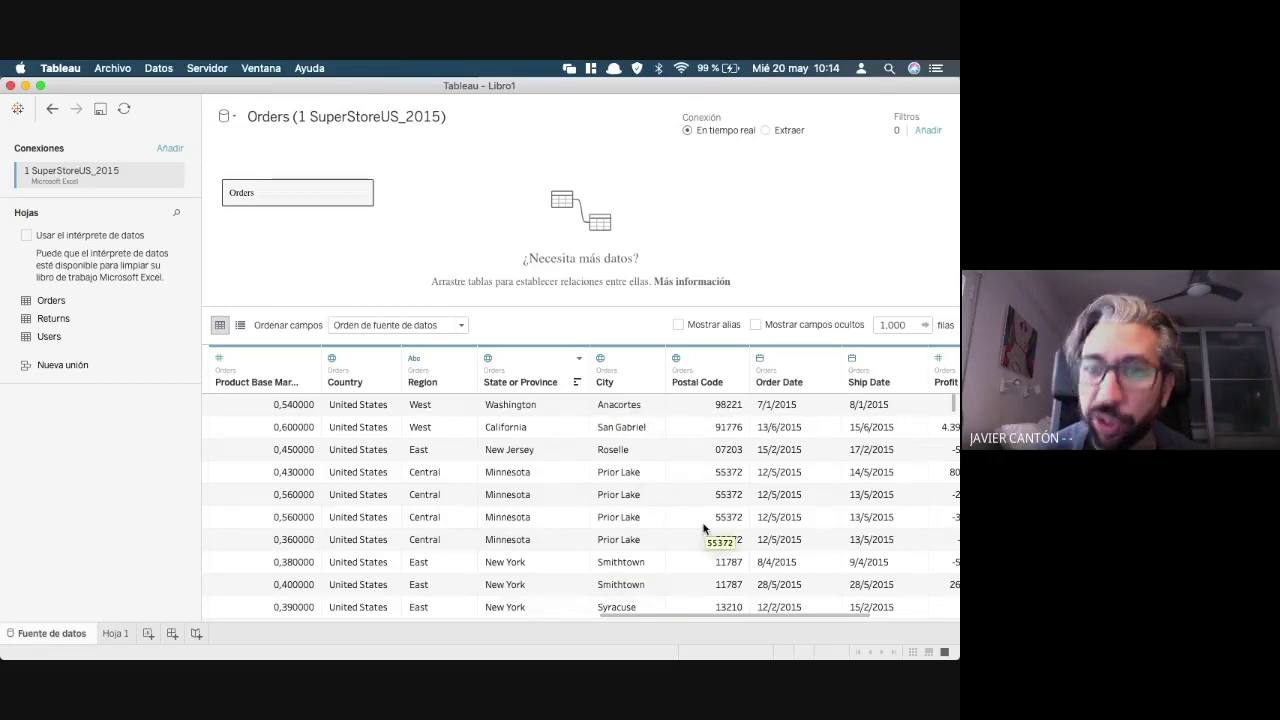
pyautogui.click(676, 358)
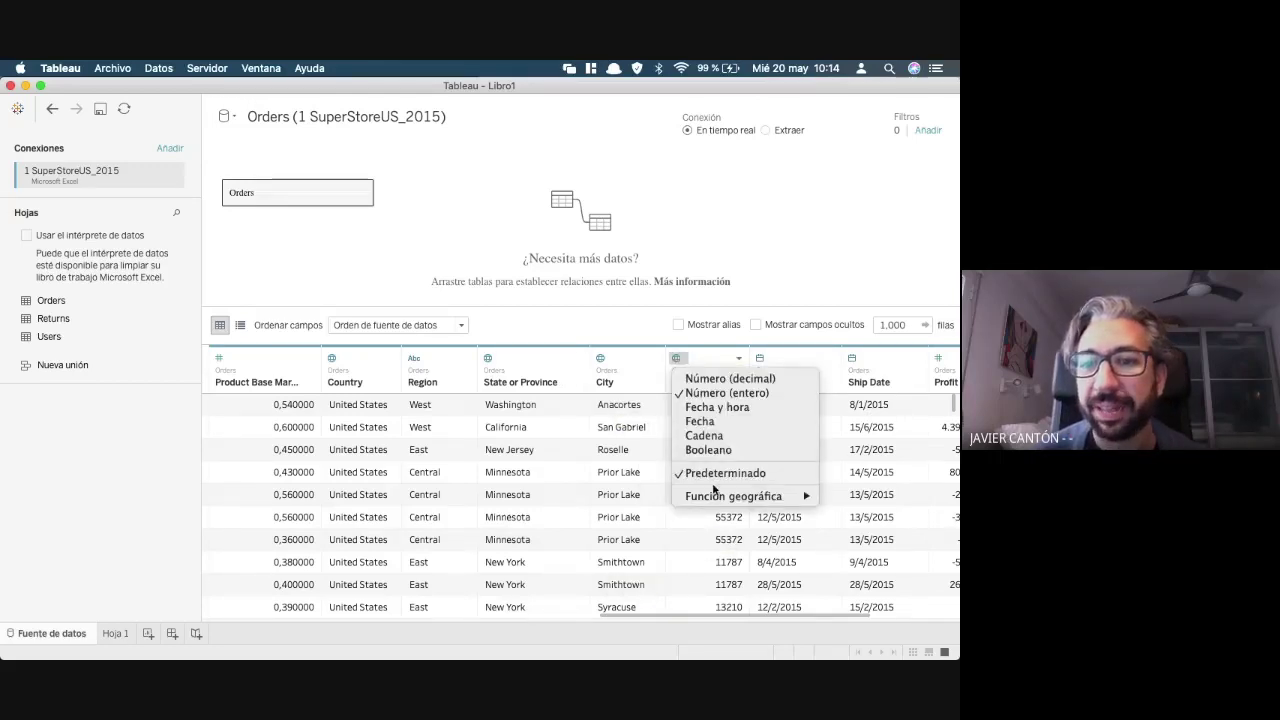
pyautogui.moveTo(716, 496)
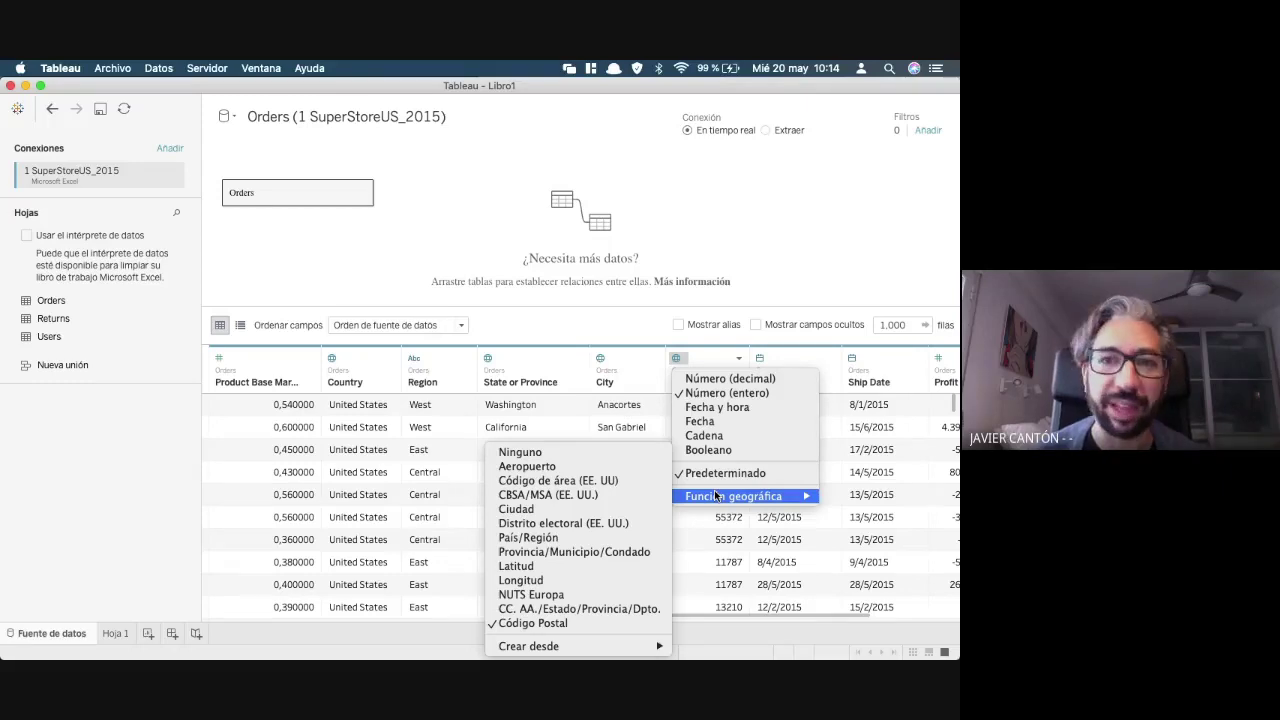
pyautogui.click(772, 224)
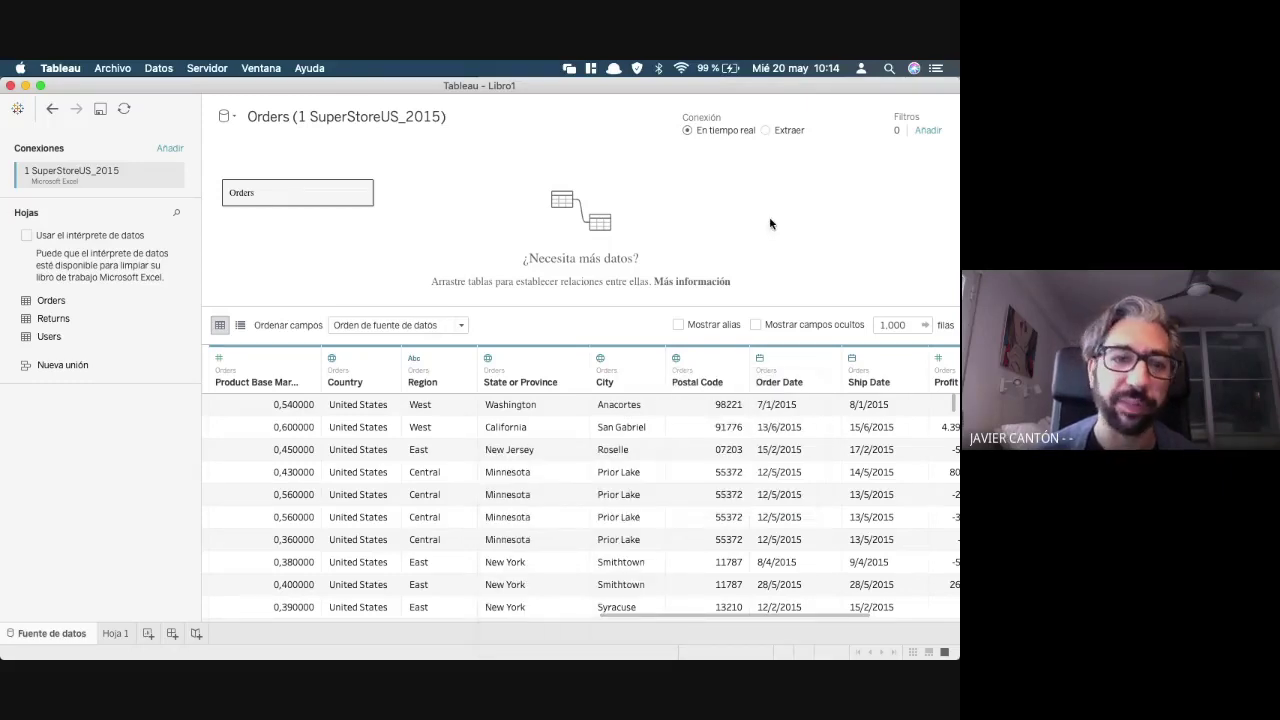
# - Create a map from the State or Province field on worksheet Hoja 1
pyautogui.click(114, 635)
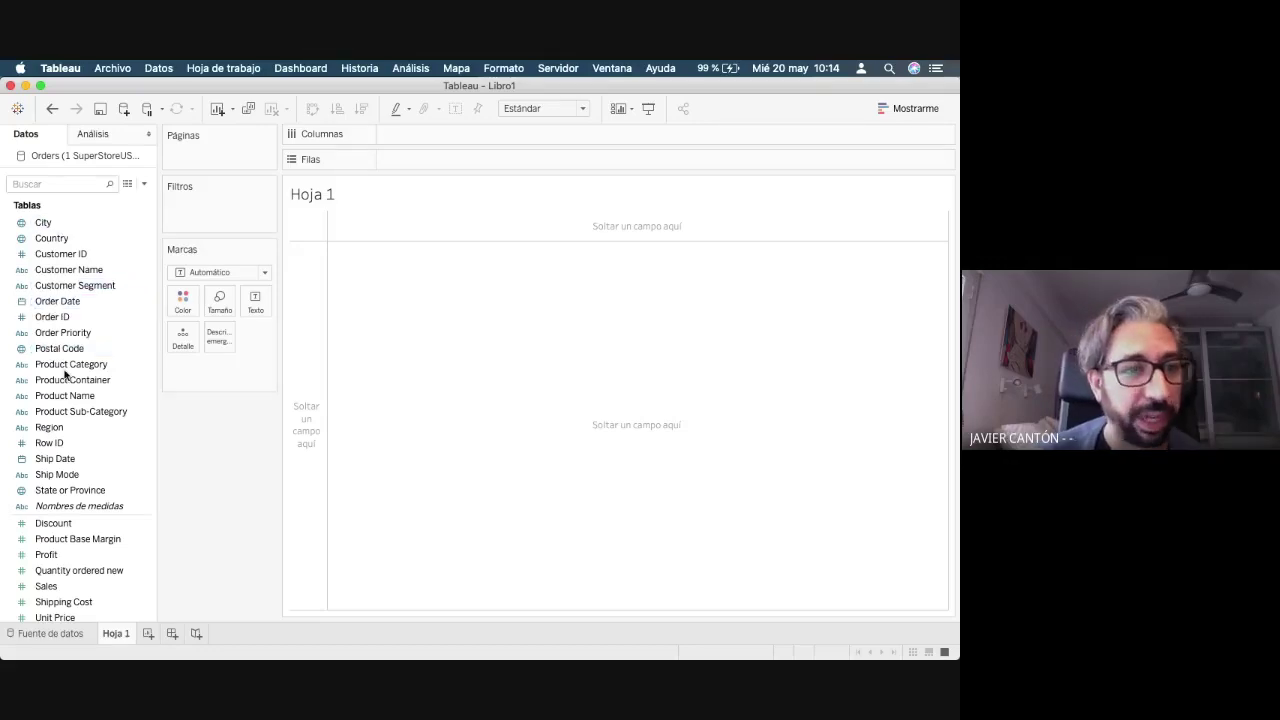
pyautogui.click(62, 490)
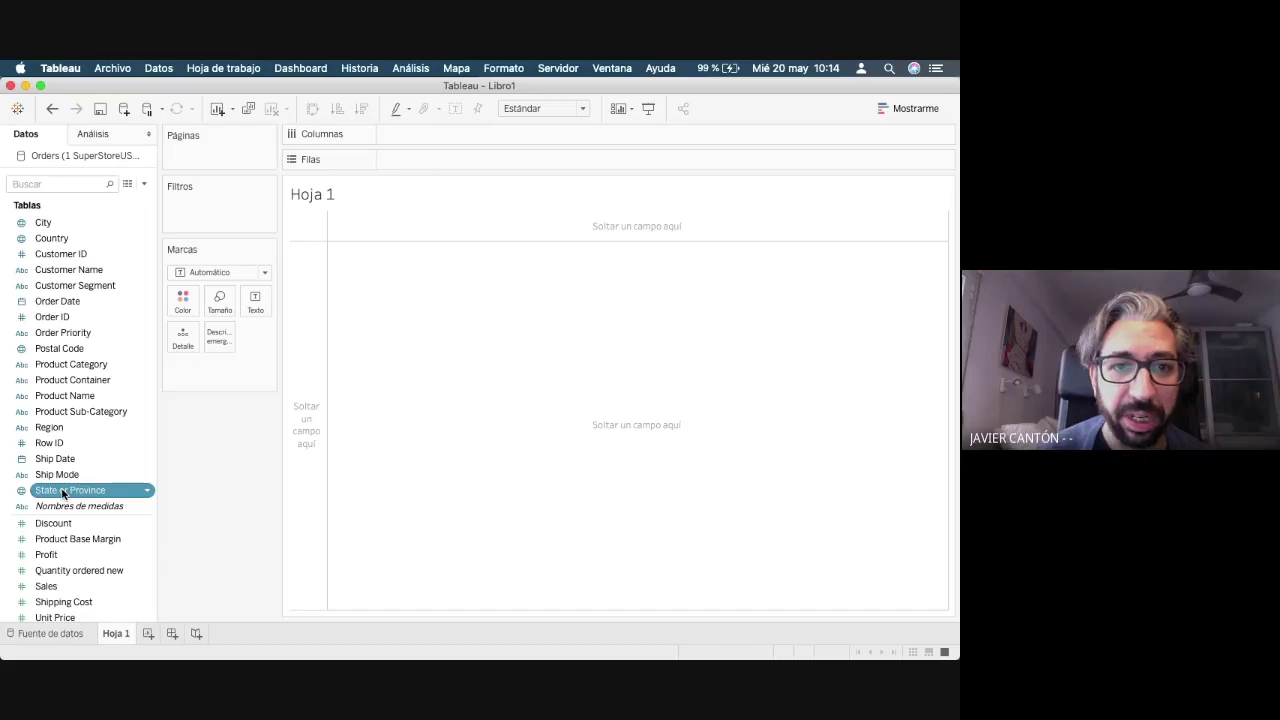
pyautogui.doubleClick(62, 490)
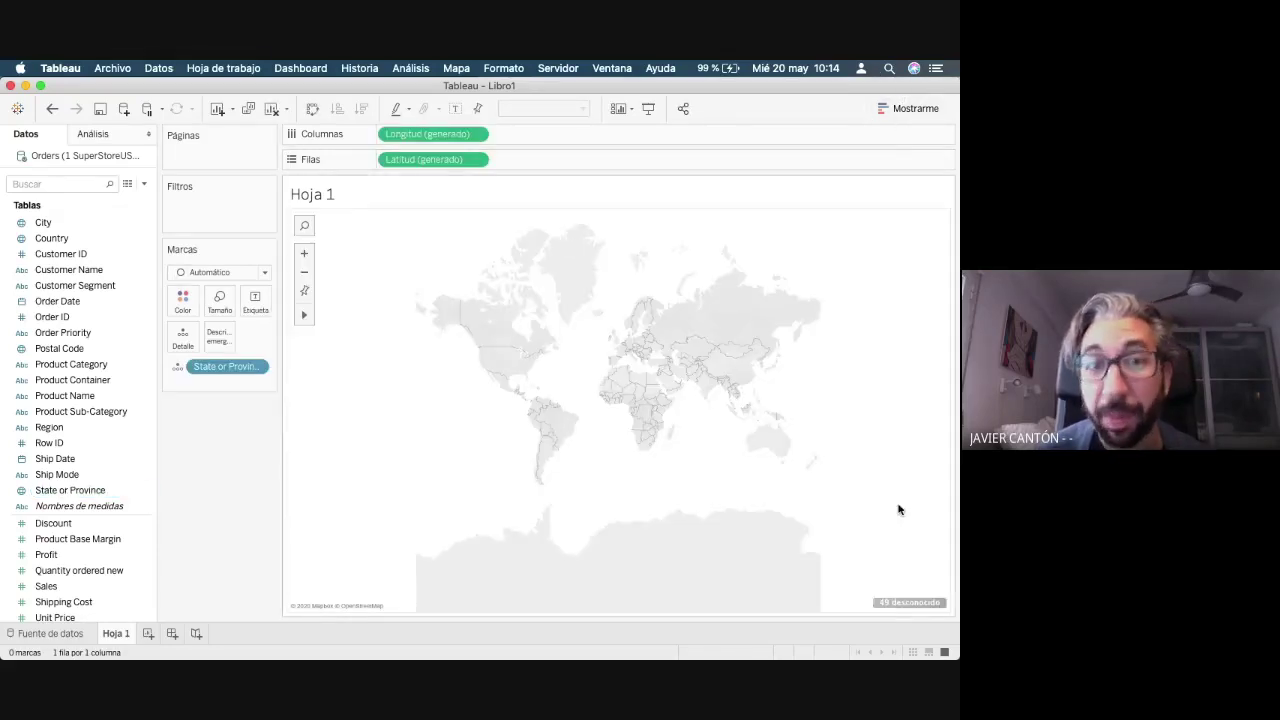
# - Edit the map's unrecognized locations so that the country/region comes from the Country field instead of a fixed country
pyautogui.click(893, 602)
pyautogui.click(480, 340)
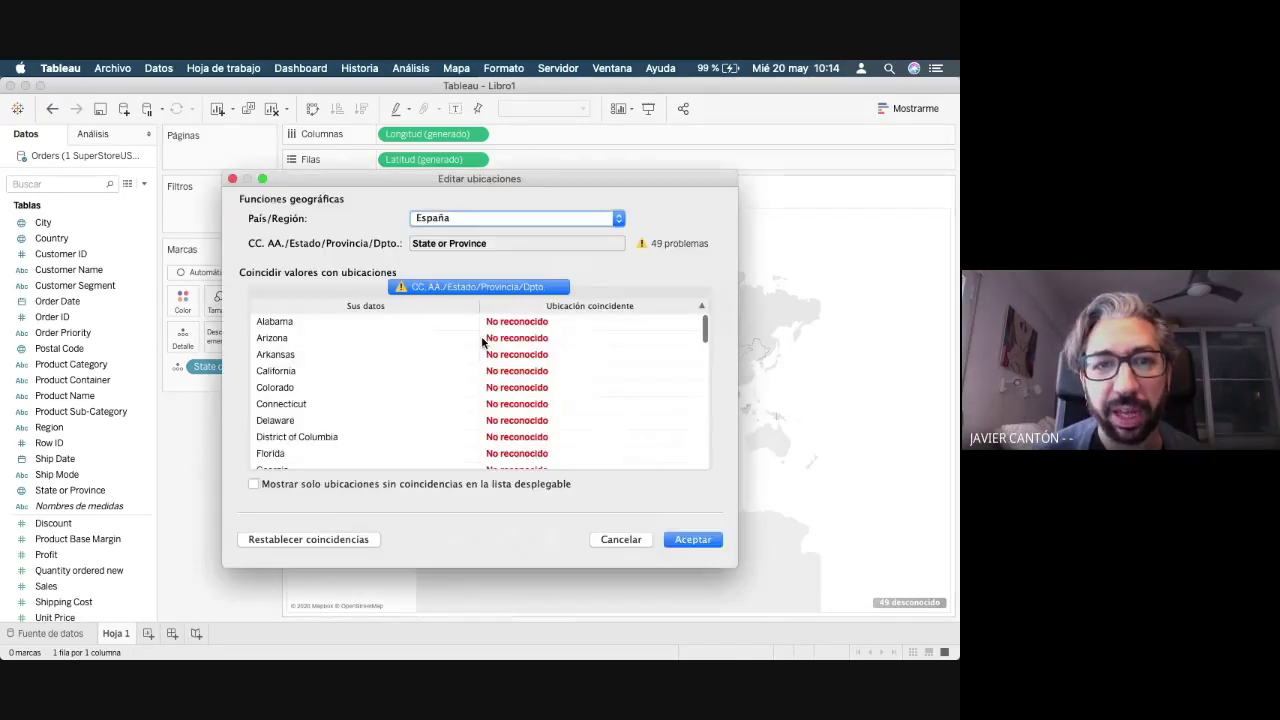
pyautogui.click(470, 220)
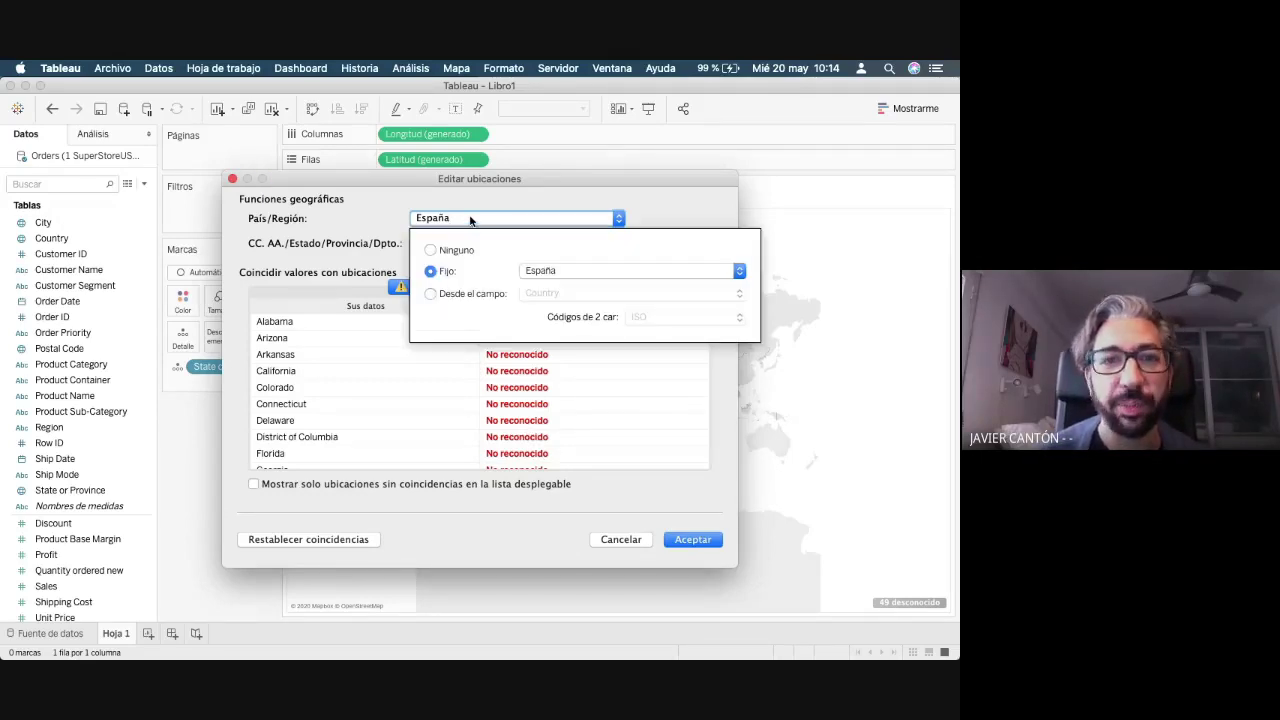
pyautogui.click(467, 293)
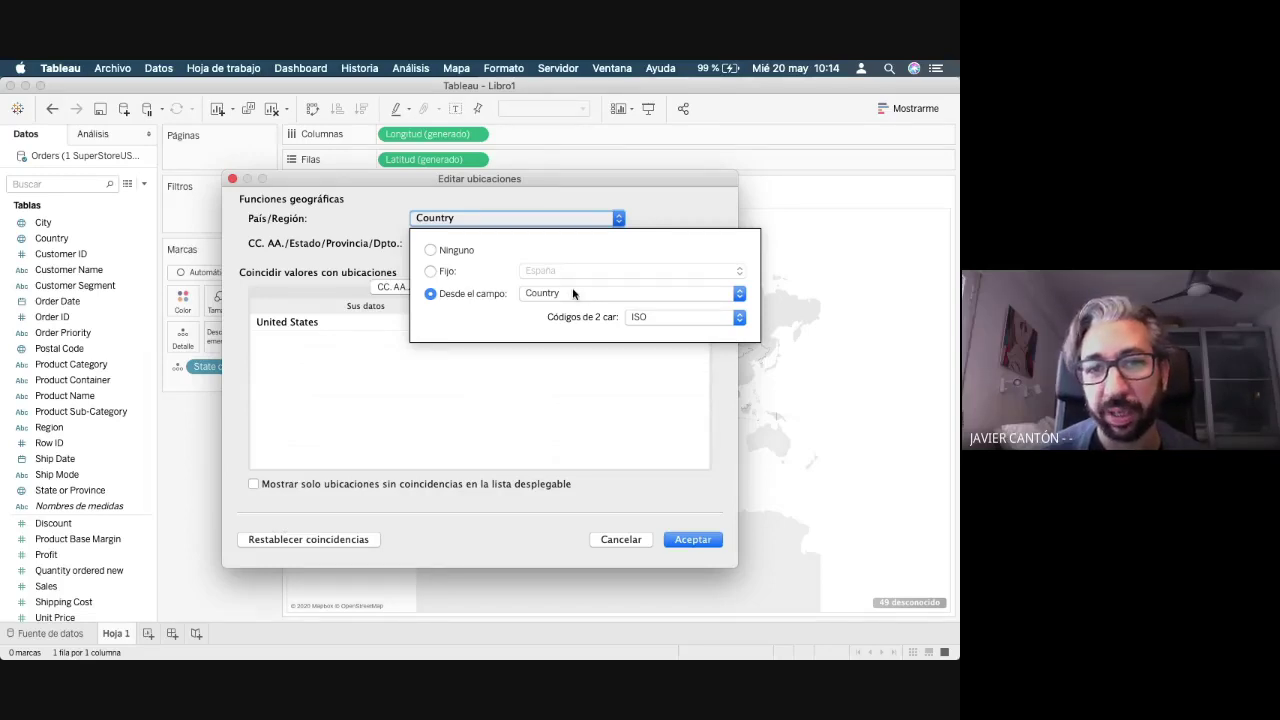
pyautogui.click(687, 545)
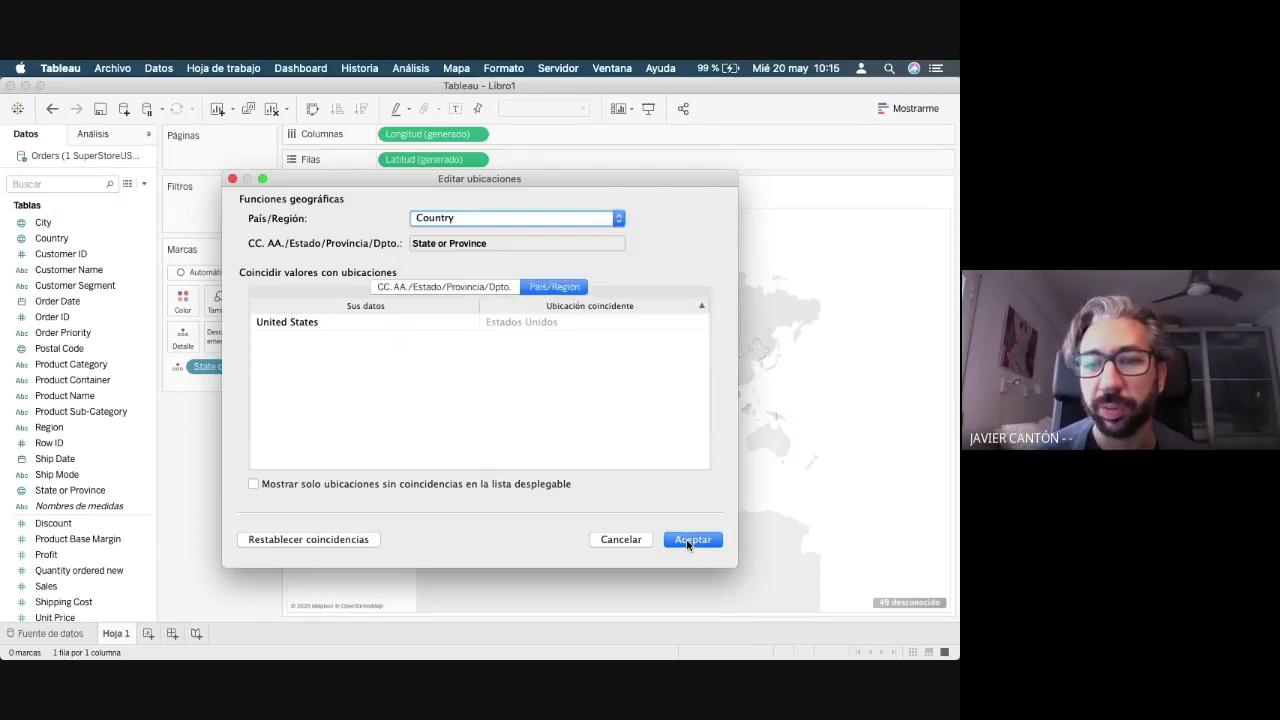
pyautogui.click(687, 541)
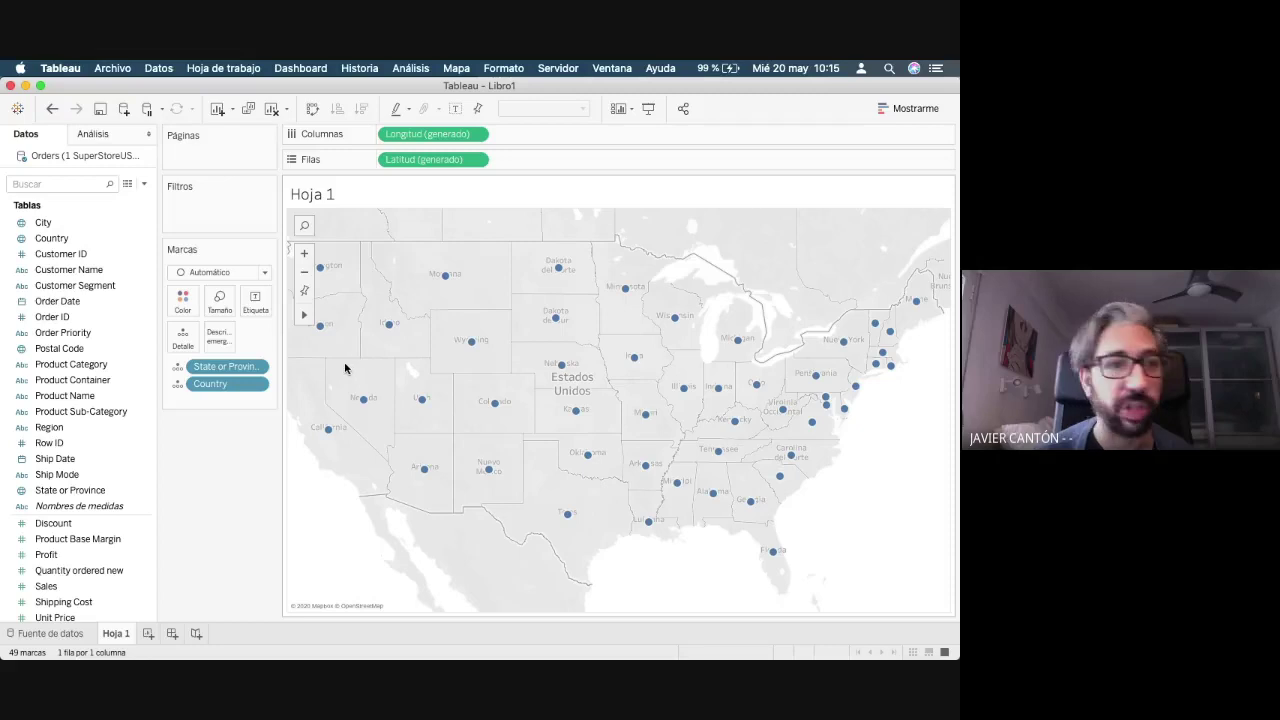
# - Add the Sales measure to the map to size each state's circle by total sales
pyautogui.scroll(-2, 57, 551)
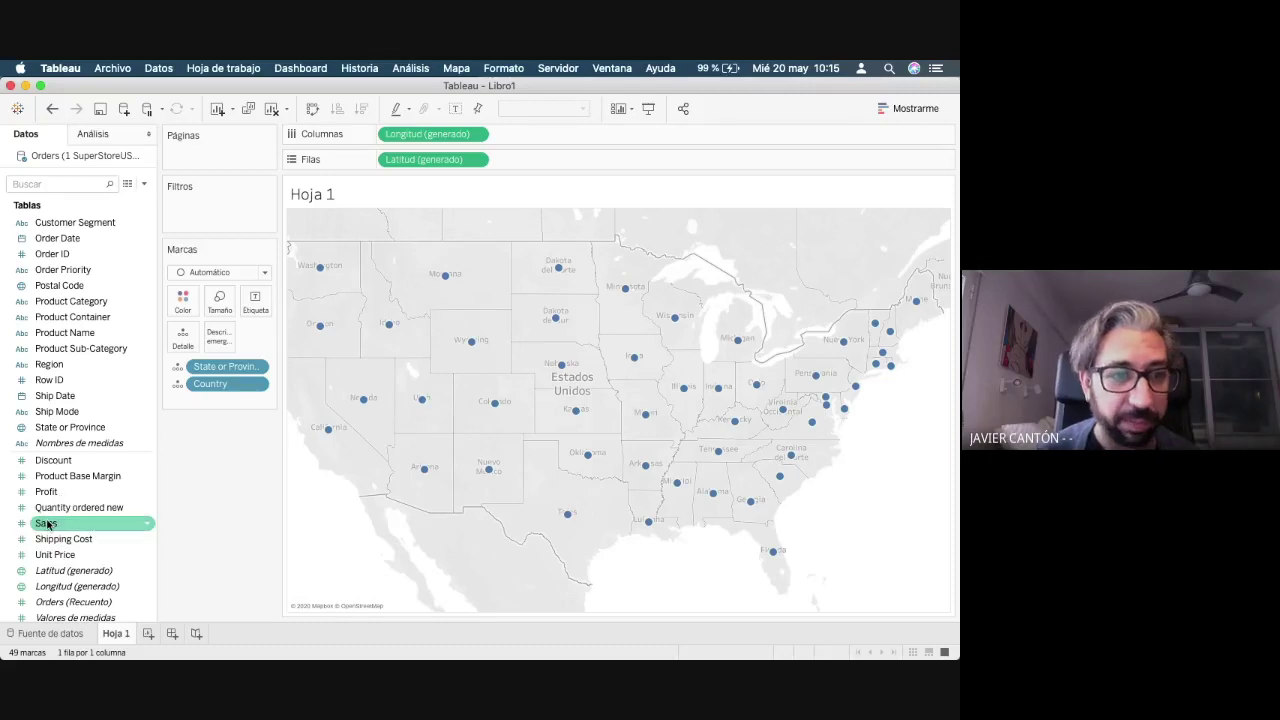
pyautogui.doubleClick(47, 523)
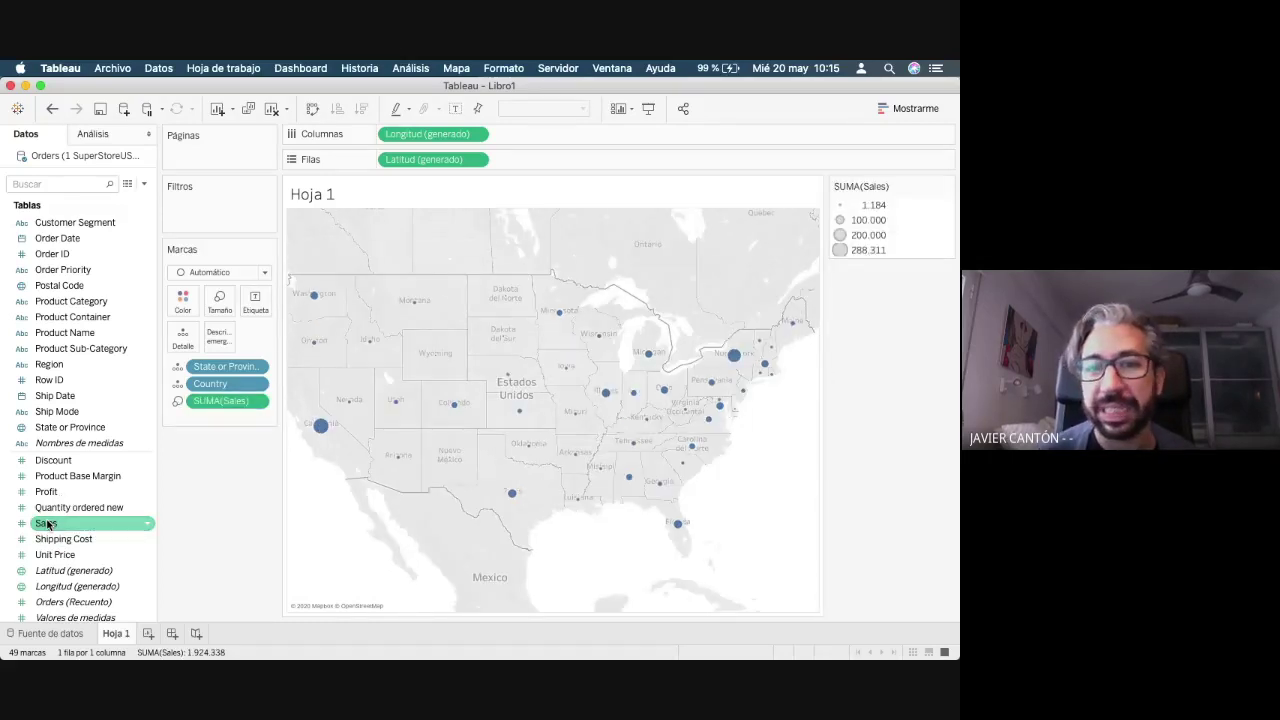
pyautogui.moveTo(519, 415)
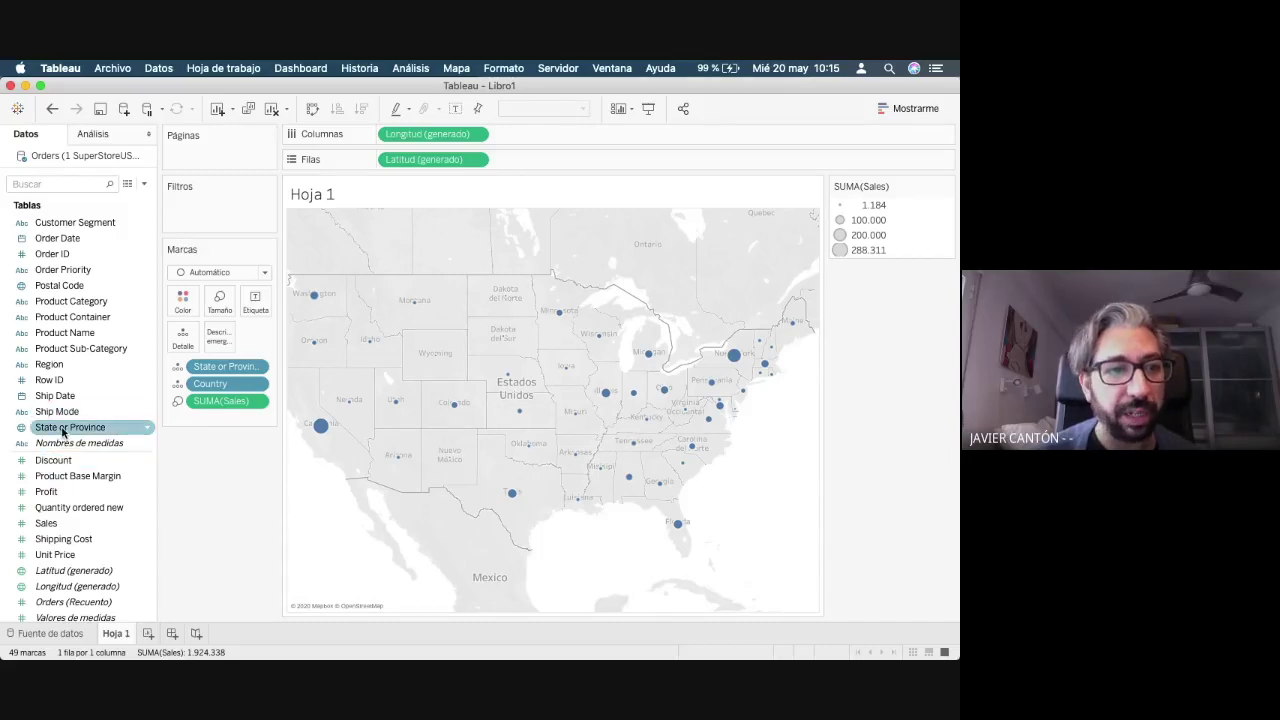
# - Color the map's circles by Profit and enlarge the marks
pyautogui.moveTo(52, 492); pyautogui.dragTo(182, 307)
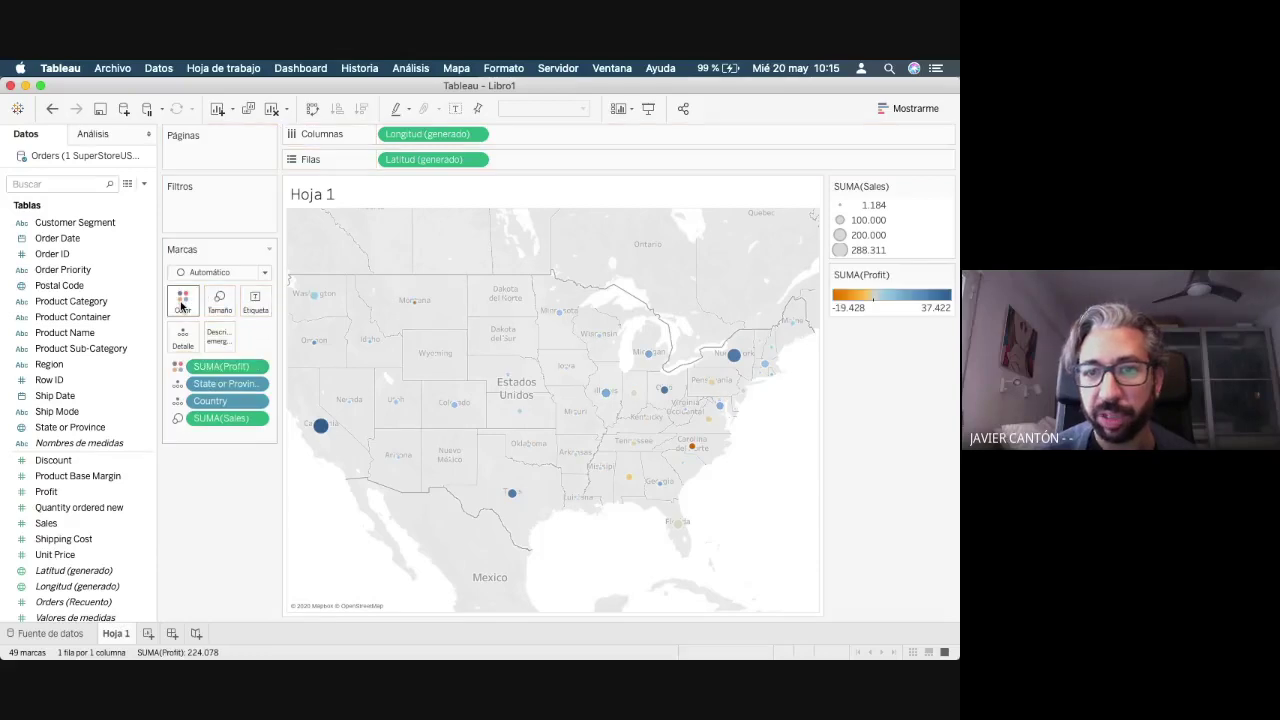
pyautogui.click(219, 302)
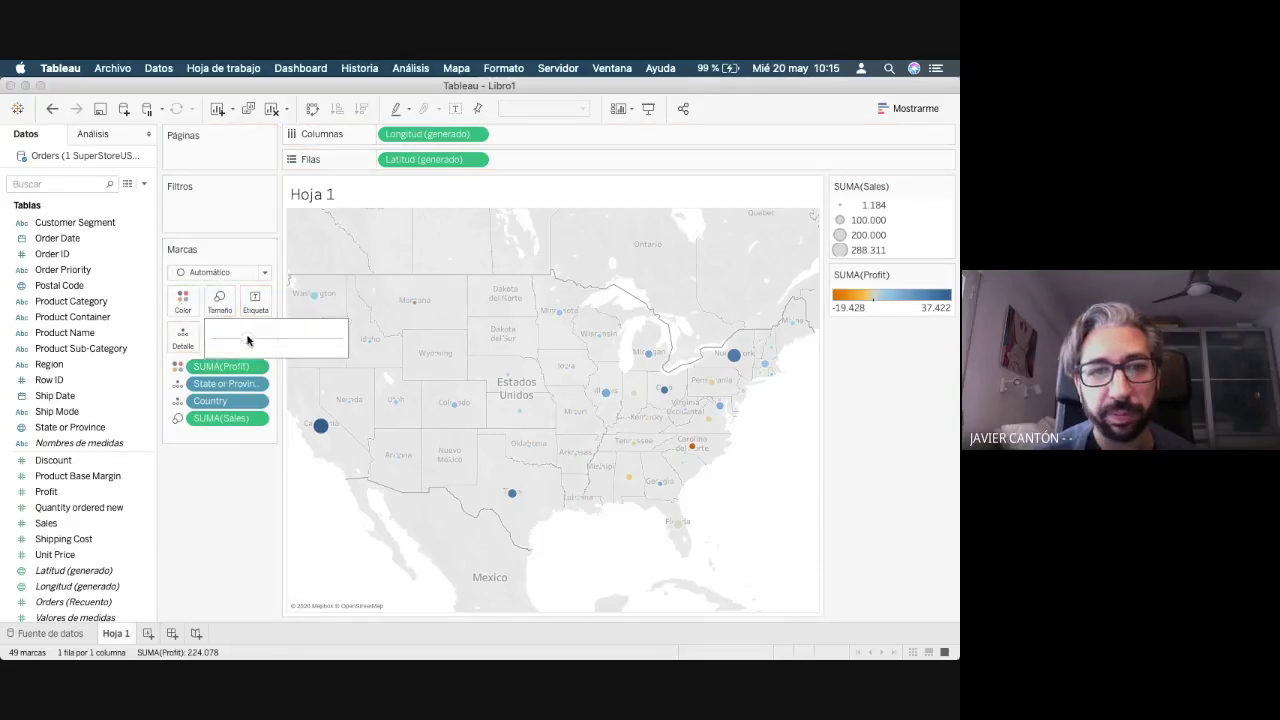
pyautogui.moveTo(248, 341); pyautogui.dragTo(271, 339)
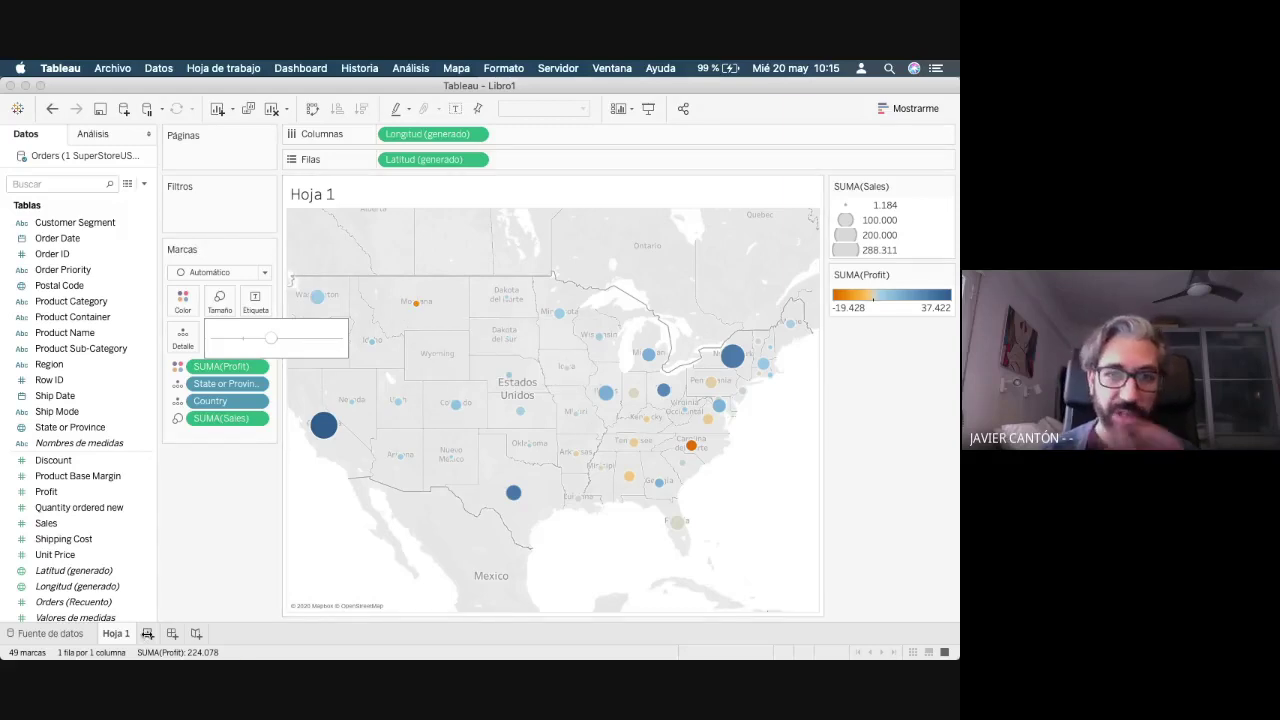
# - Add a new worksheet, Hoja 2, and view the suggested chart types available for it
pyautogui.click(147, 633)
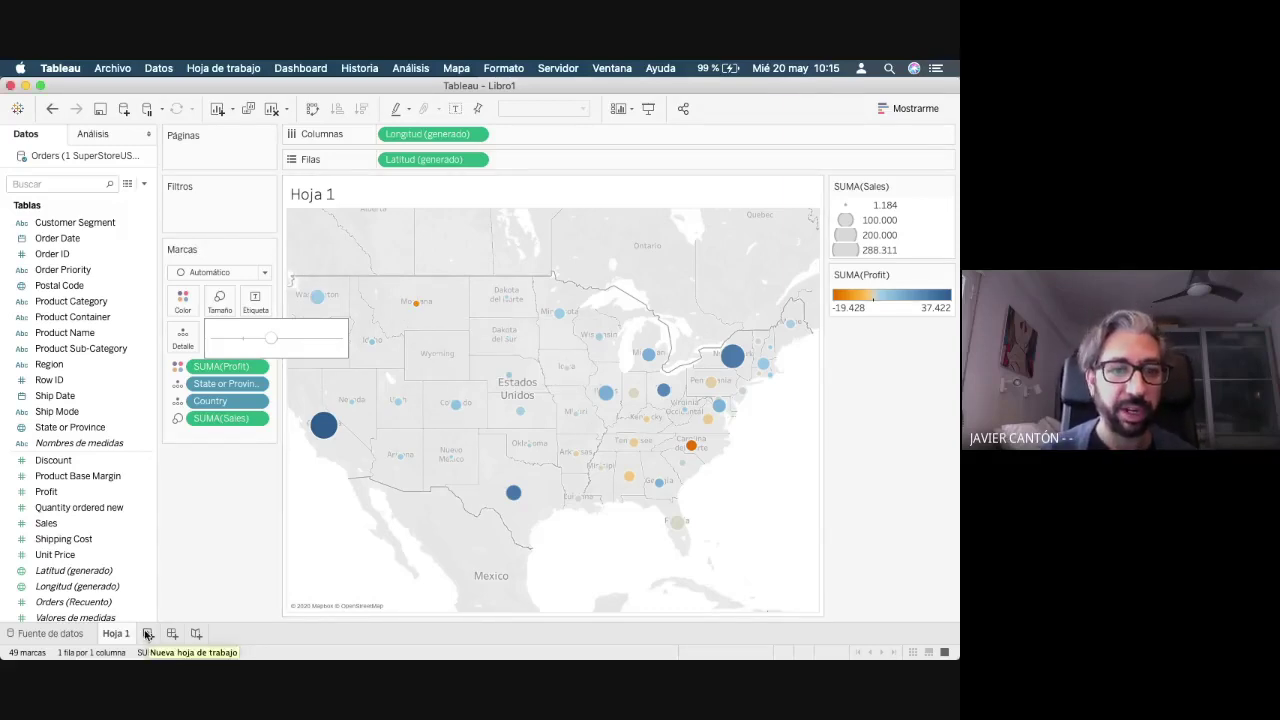
pyautogui.click(907, 109)
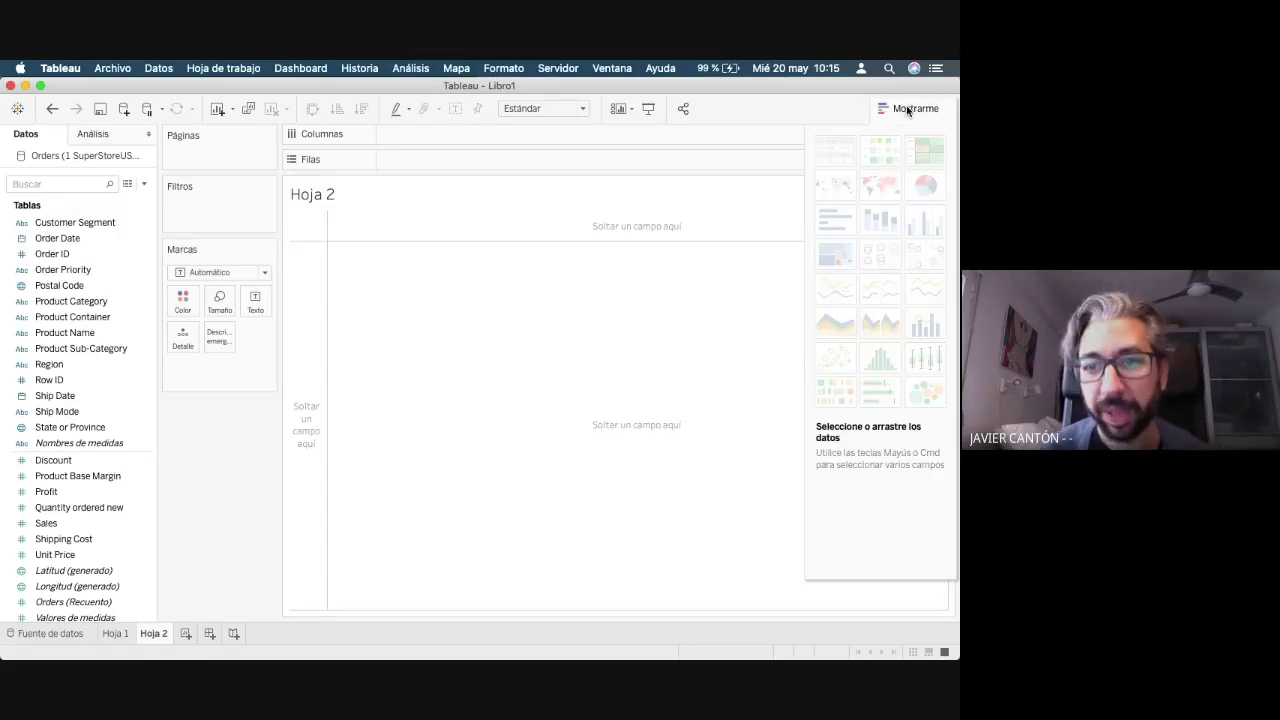
pyautogui.click(907, 109)
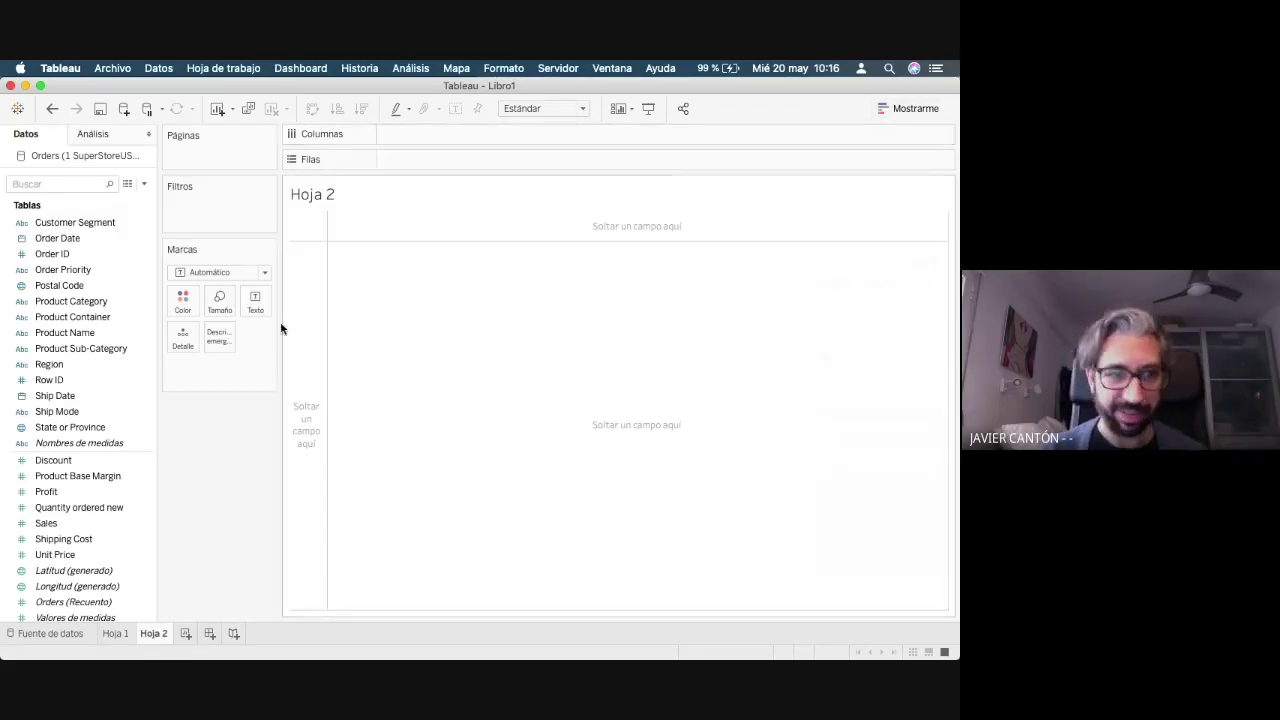
# - Build a bar chart of Profit by Customer Name and swap rows and columns to make the bars horizontal
pyautogui.click(46, 383)
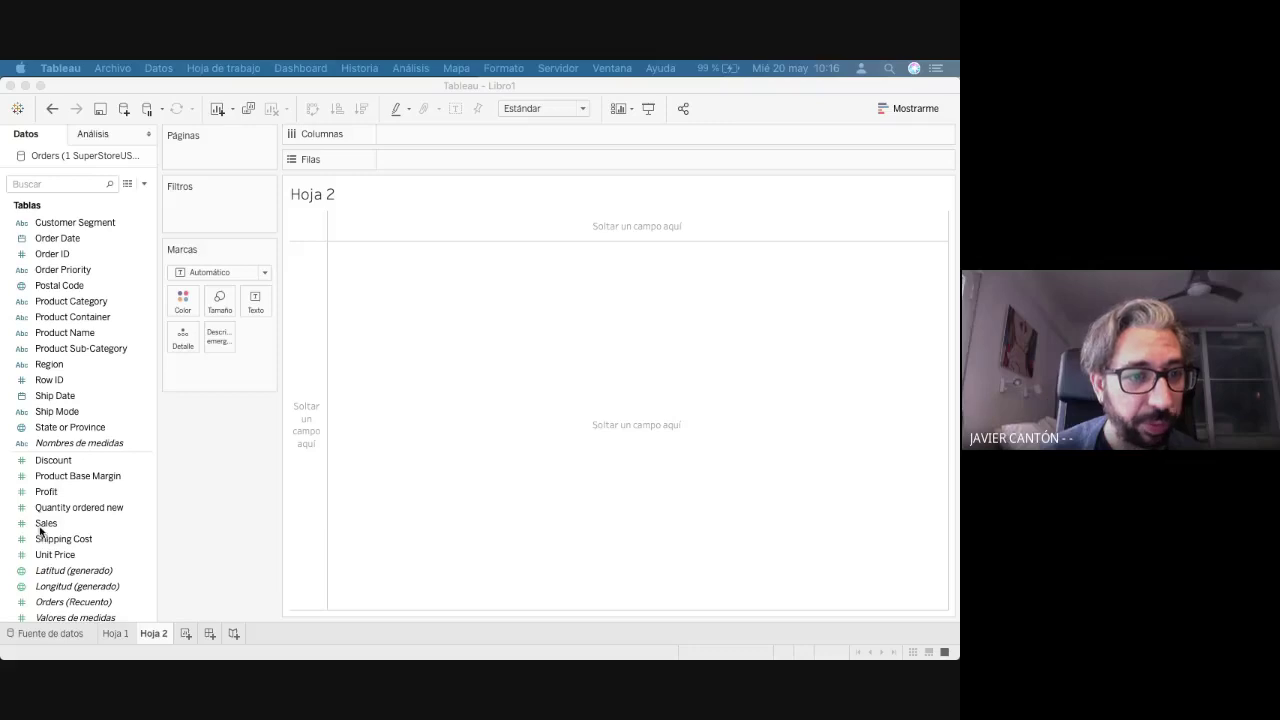
pyautogui.doubleClick(46, 492)
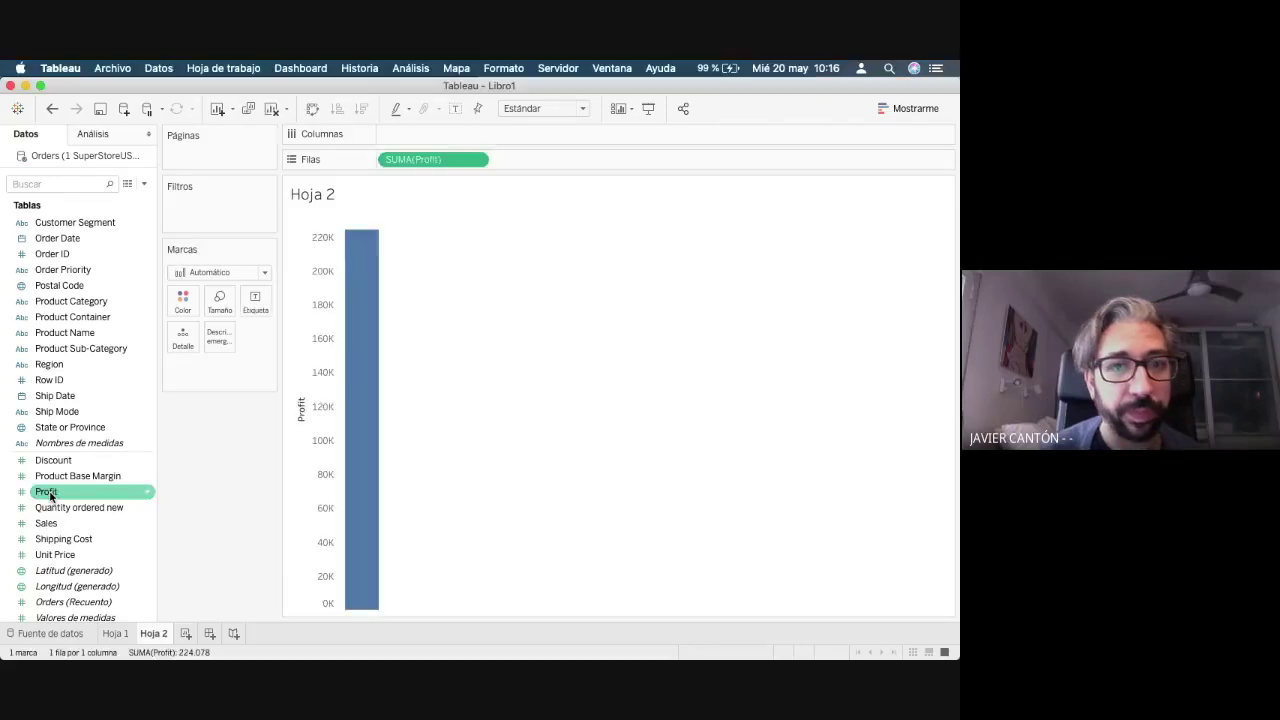
pyautogui.click(82, 224)
pyautogui.scroll(-1, 68, 397)
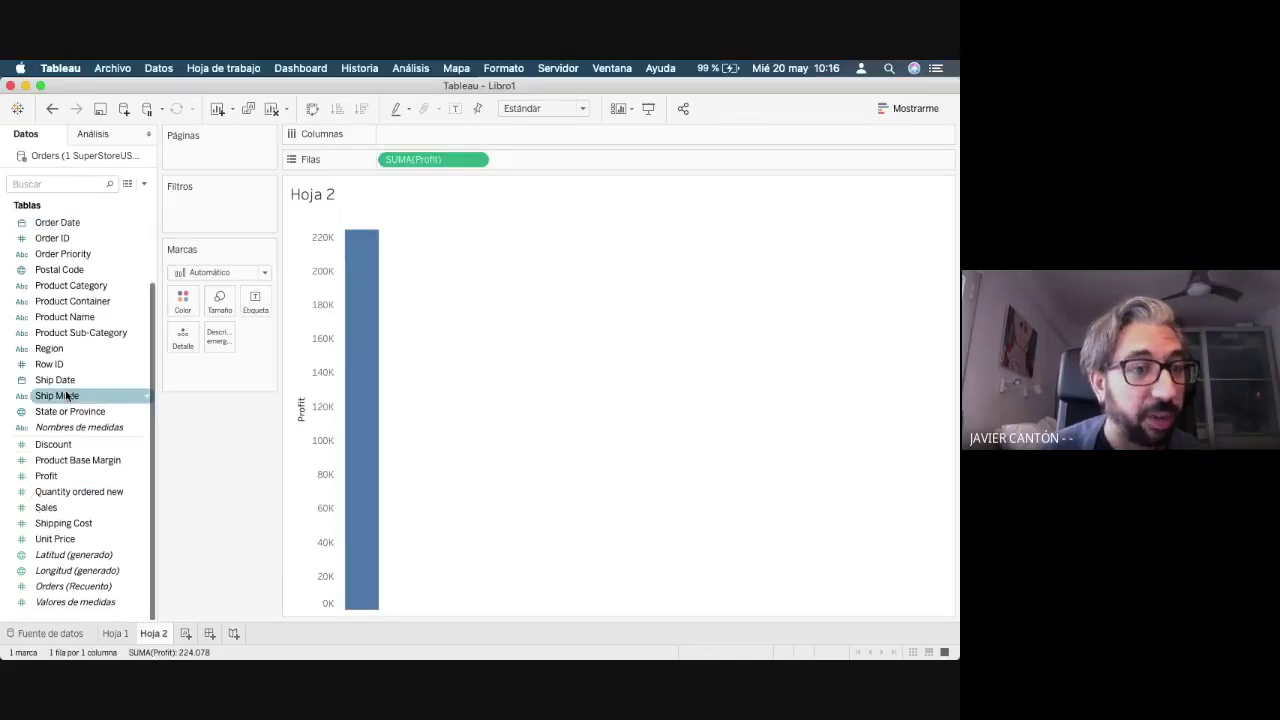
pyautogui.scroll(5, 68, 396)
pyautogui.doubleClick(68, 269)
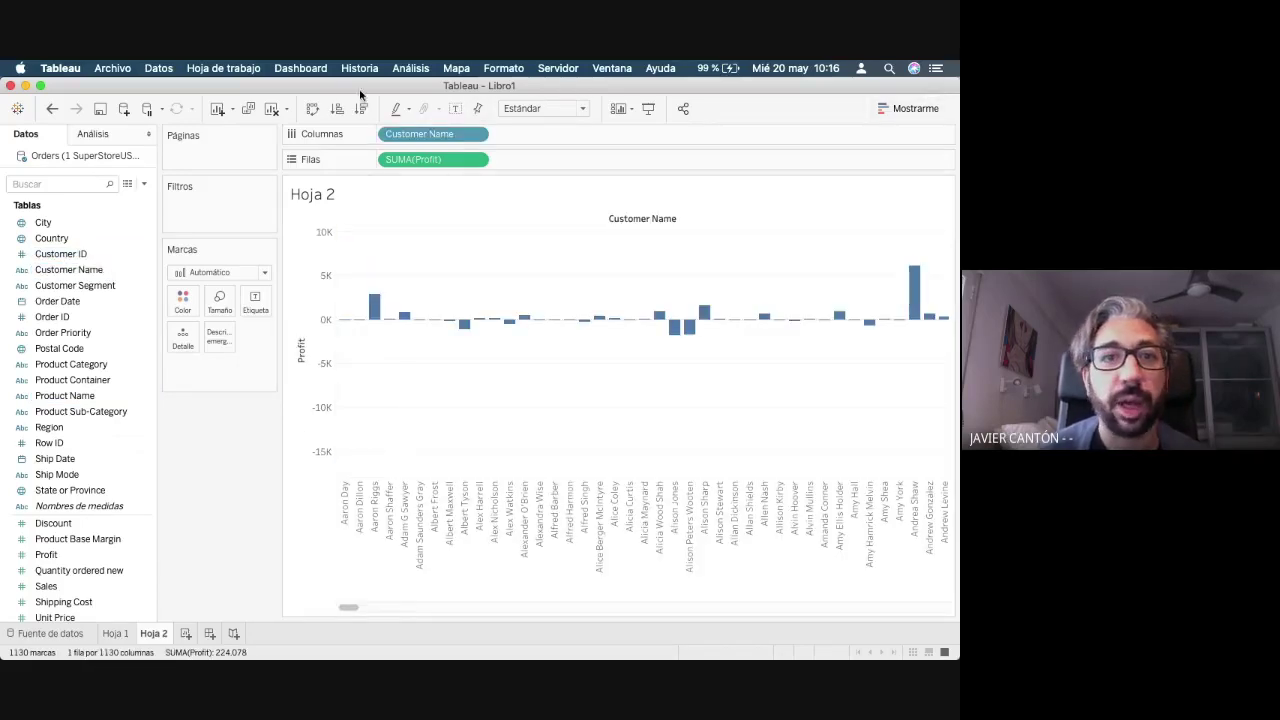
pyautogui.click(310, 109)
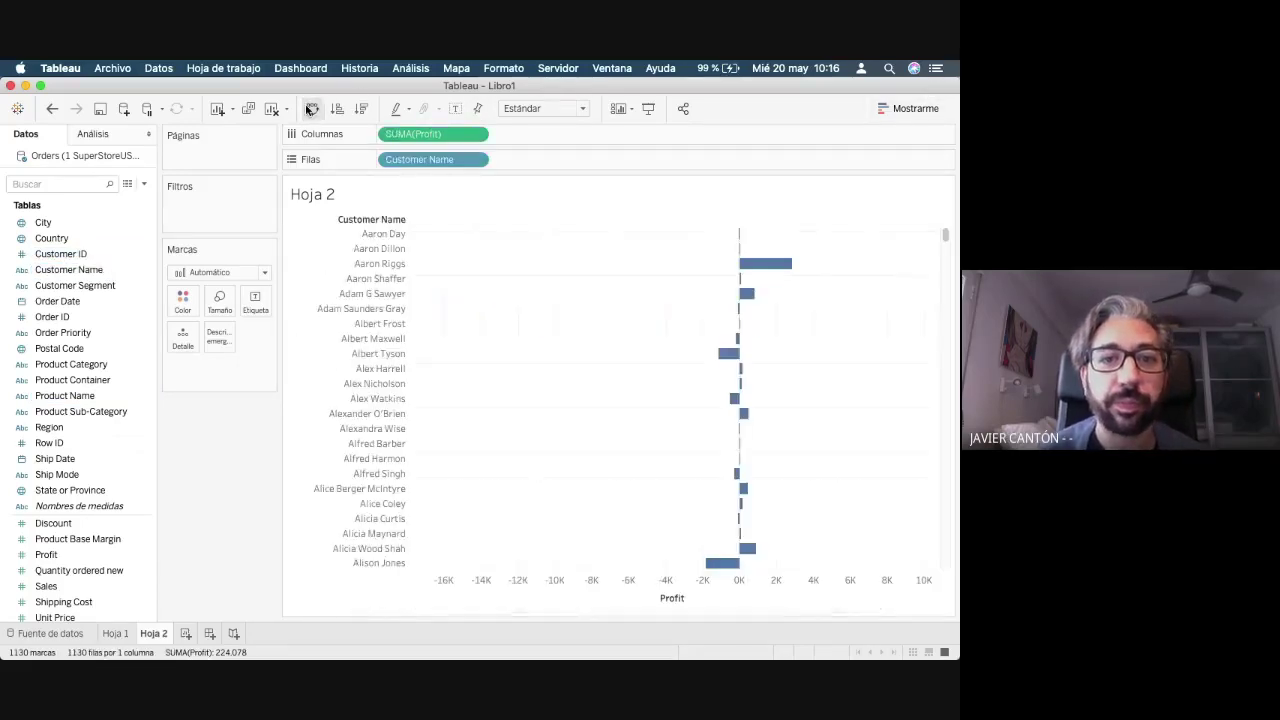
# - Turn the customer chart into a text table of Profit and Sales sorted by descending Profit
pyautogui.click(889, 108)
pyautogui.click(843, 152)
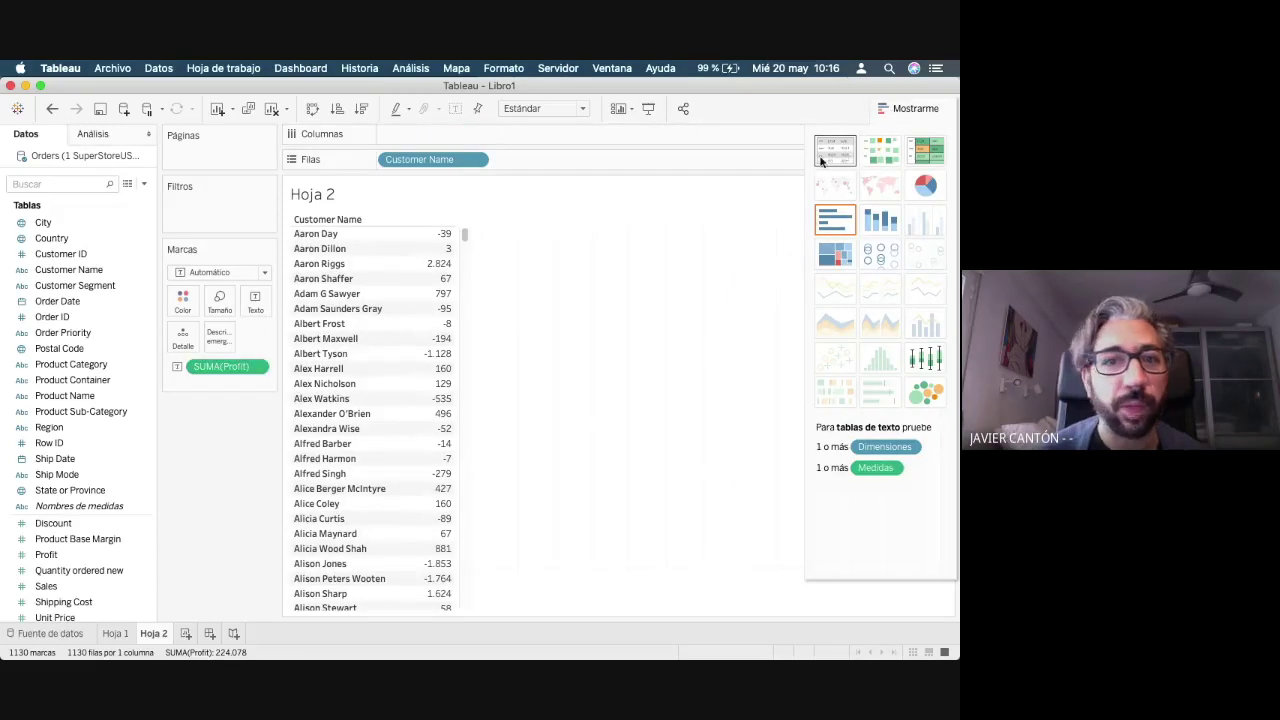
pyautogui.click(57, 556)
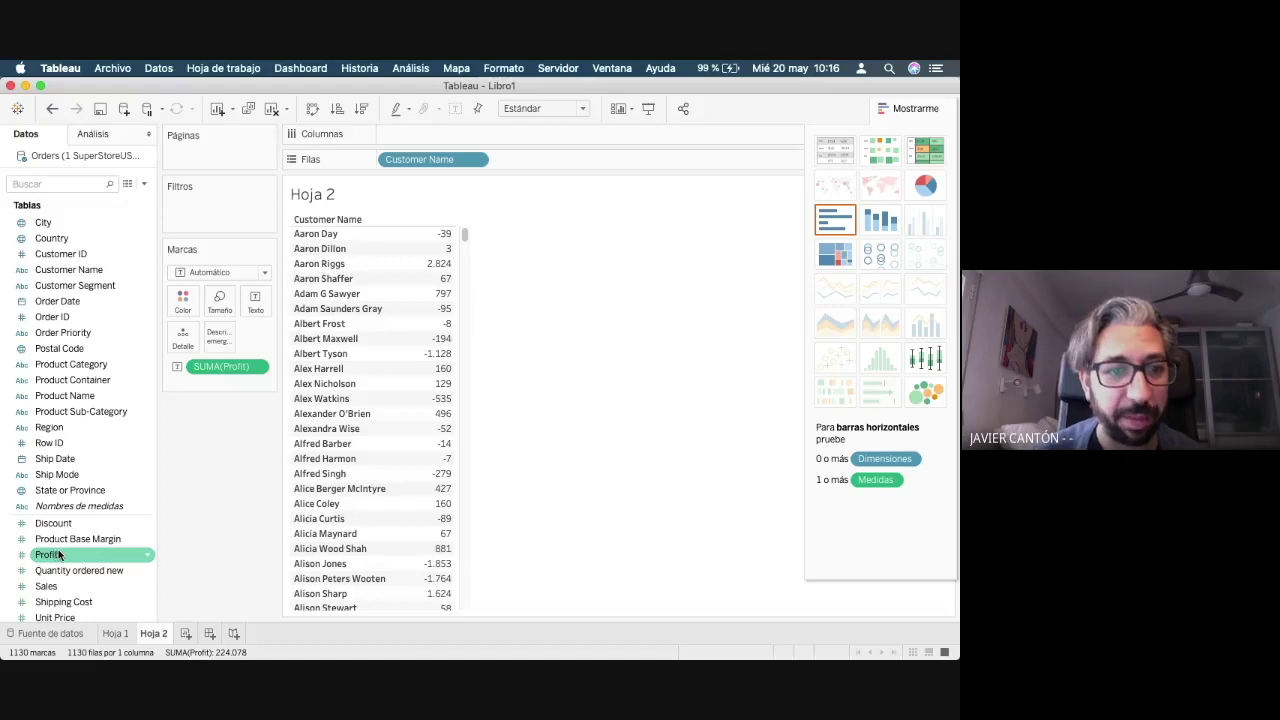
pyautogui.doubleClick(45, 587)
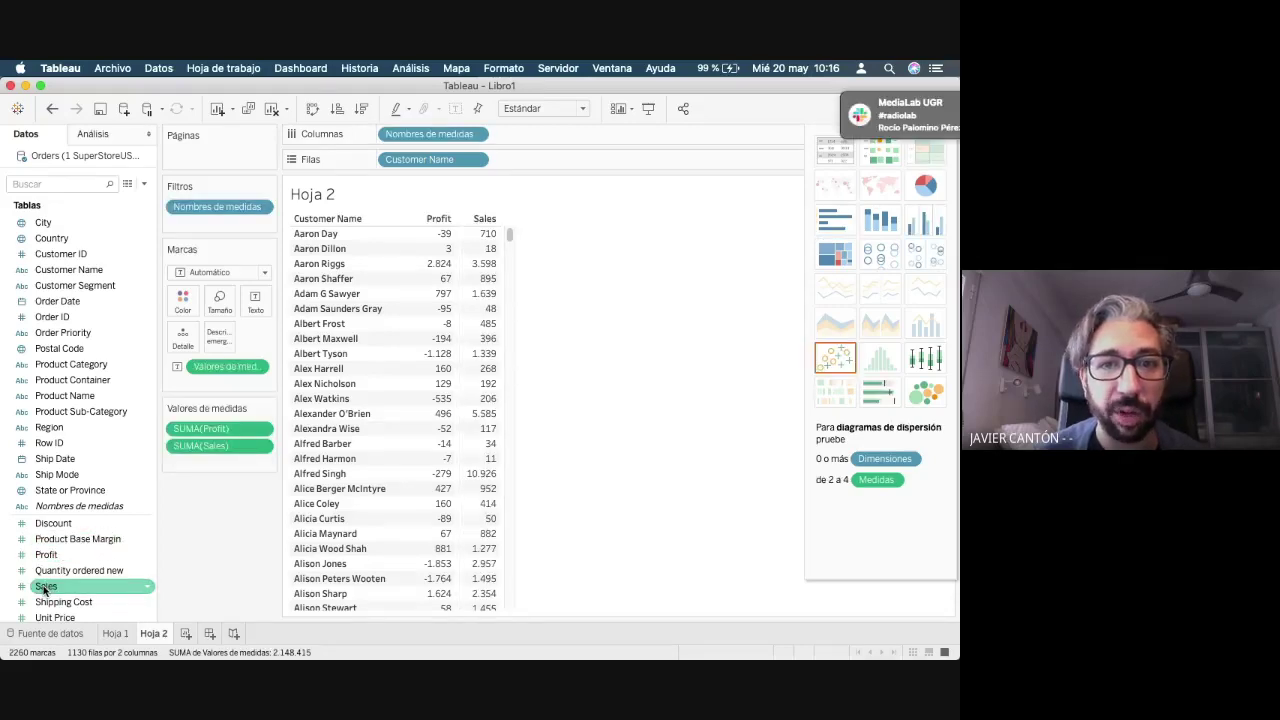
pyautogui.click(782, 240)
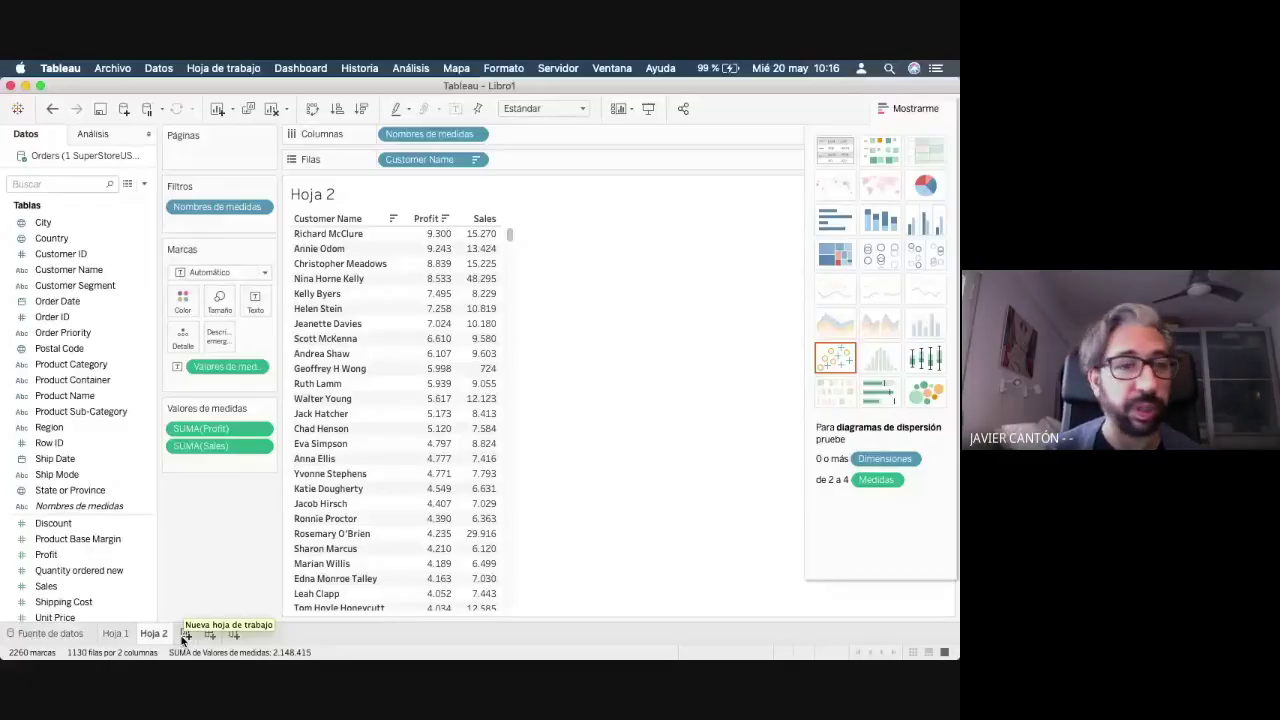
# - Add worksheet Hoja 3, and convert Hoja 2's table to horizontal Profit and Sales bars sorted by descending Profit
pyautogui.click(185, 634)
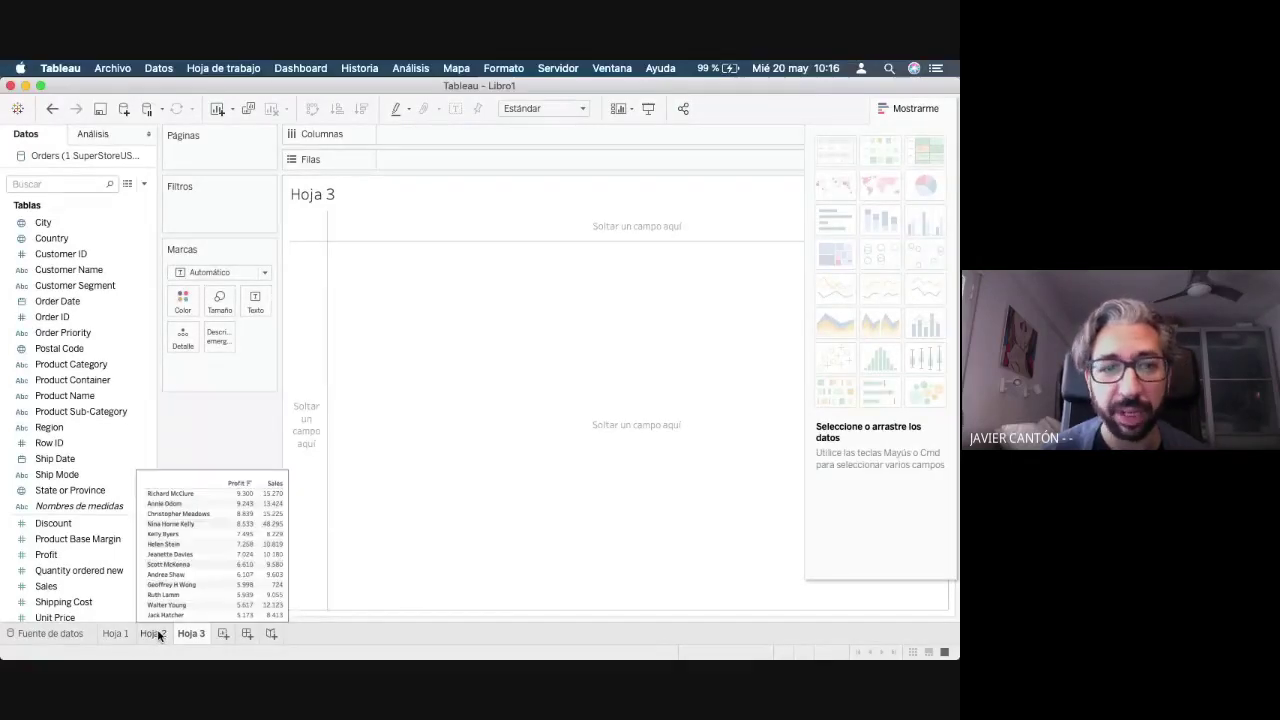
pyautogui.click(158, 636)
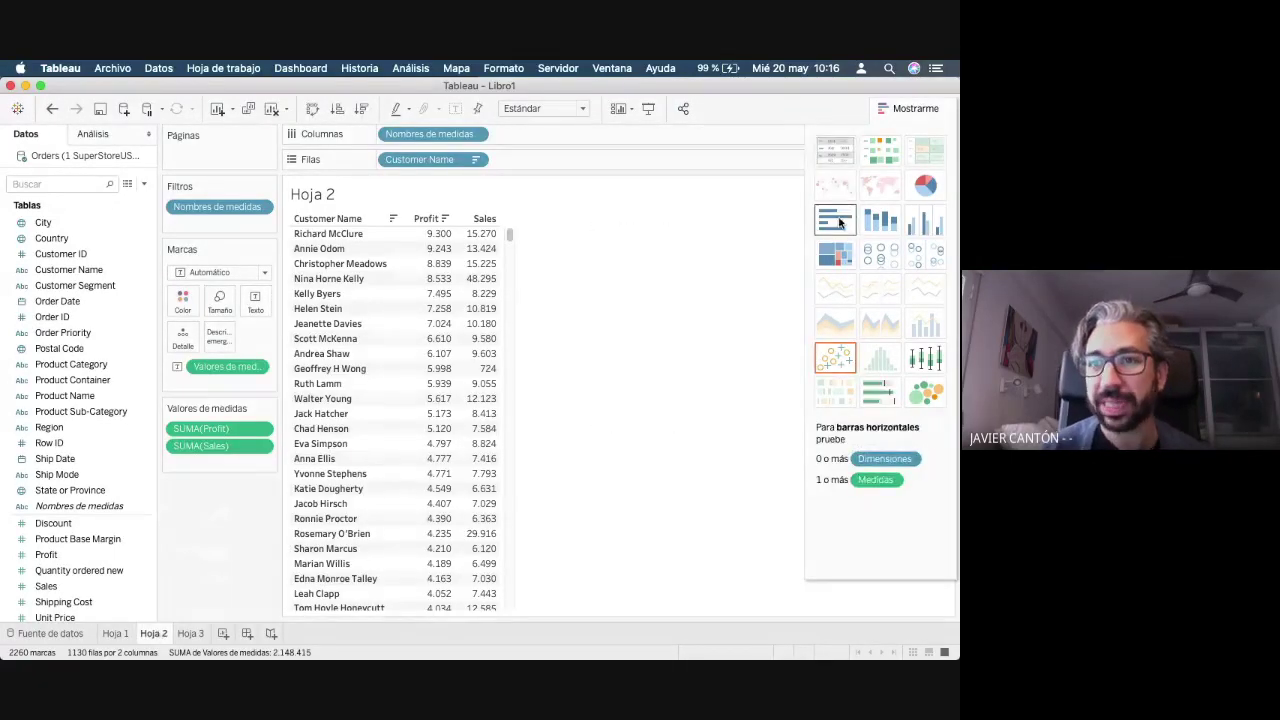
pyautogui.click(838, 221)
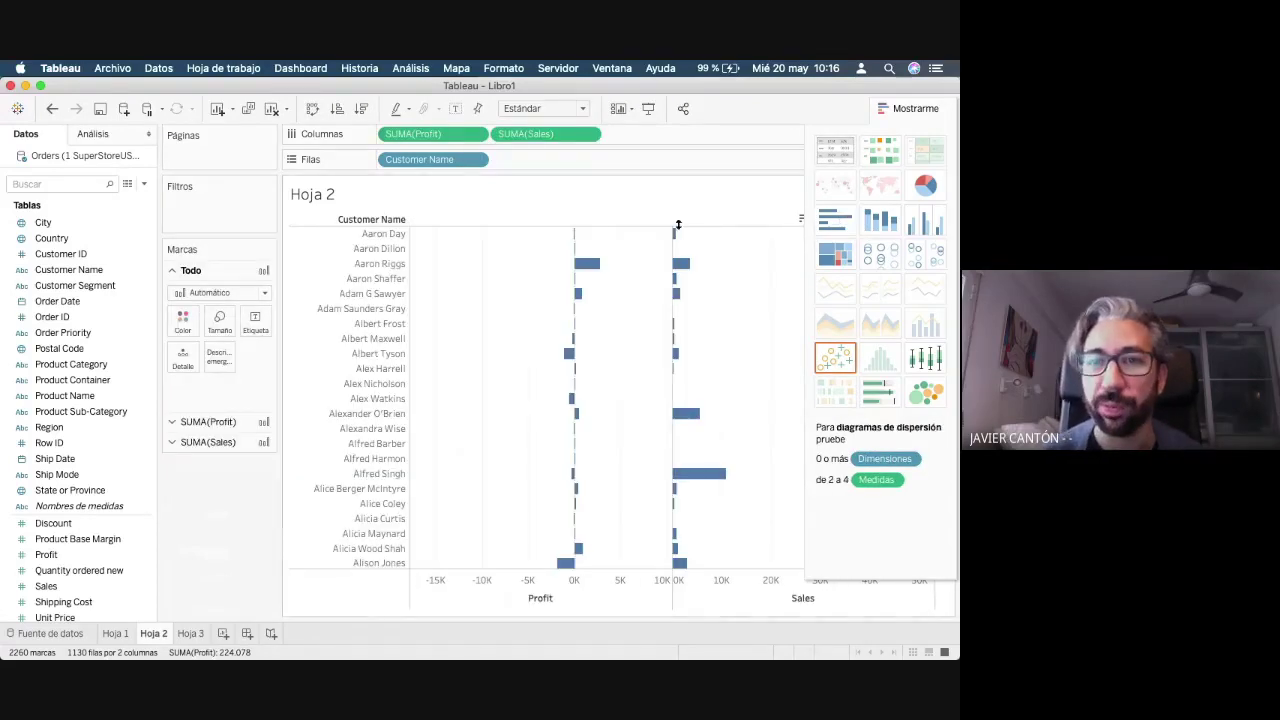
pyautogui.click(538, 219)
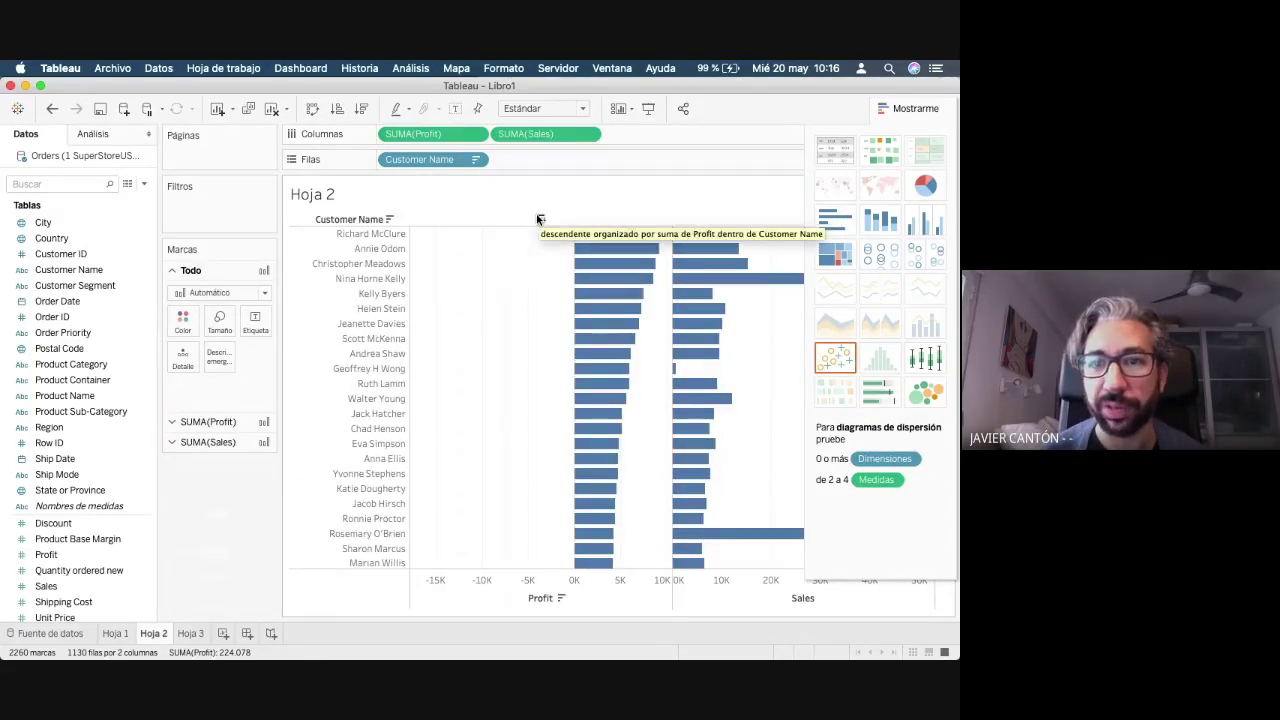
# - Try colouring Hoja 2's customer bars by Profit, and undo the colouring
pyautogui.moveTo(594, 386)
pyautogui.scroll(-3, 557, 437)
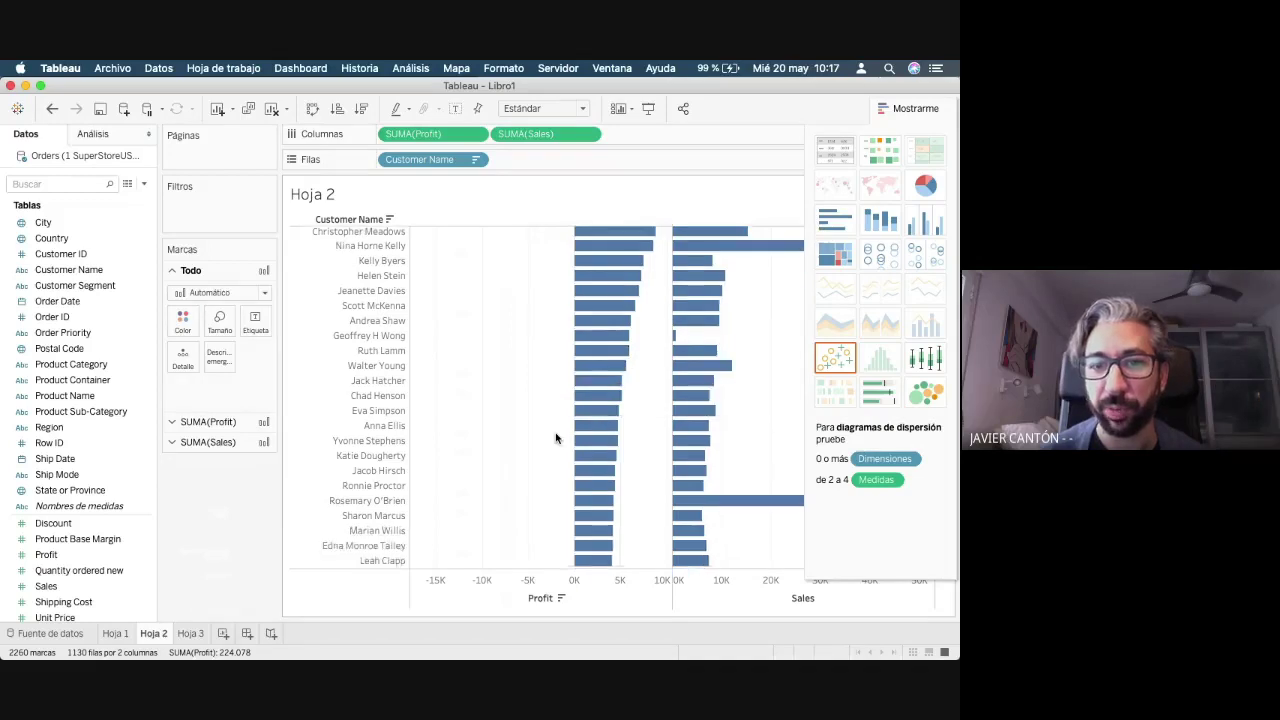
pyautogui.scroll(3, 540, 437)
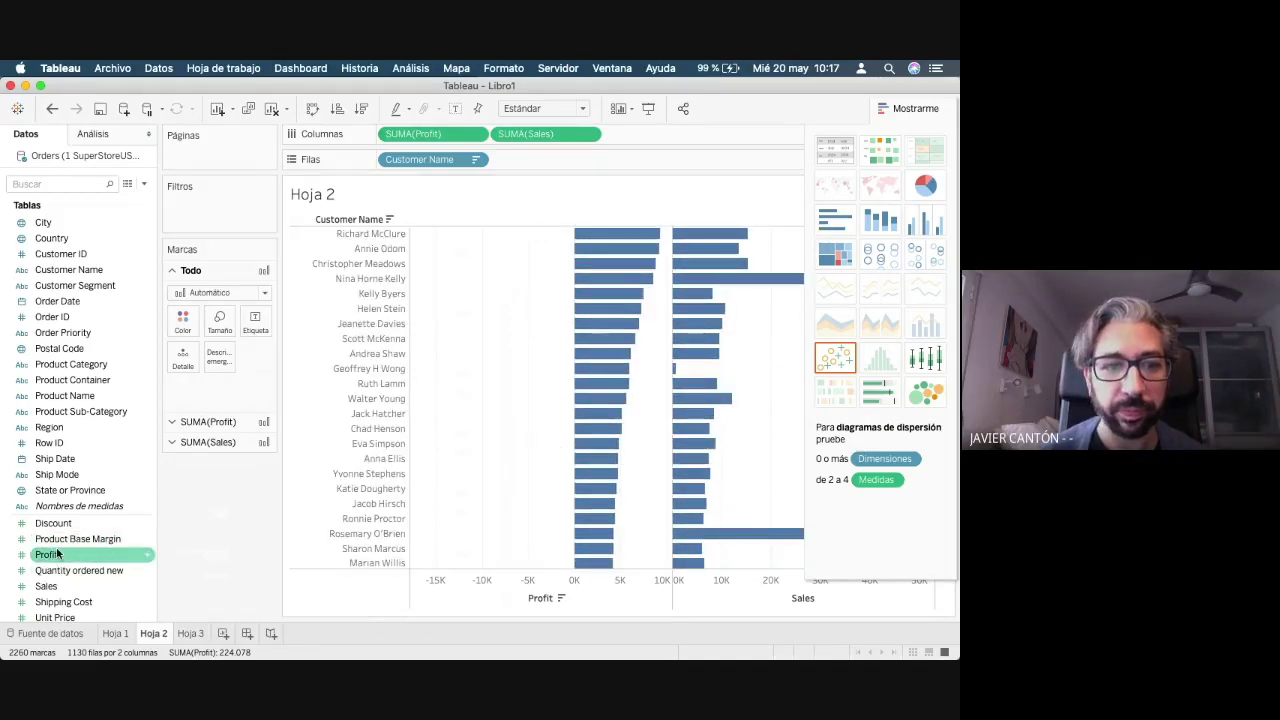
pyautogui.moveTo(47, 560)
pyautogui.mouseDown()
pyautogui.moveTo(169, 323)
pyautogui.moveTo(571, 404)
pyautogui.mouseUp()
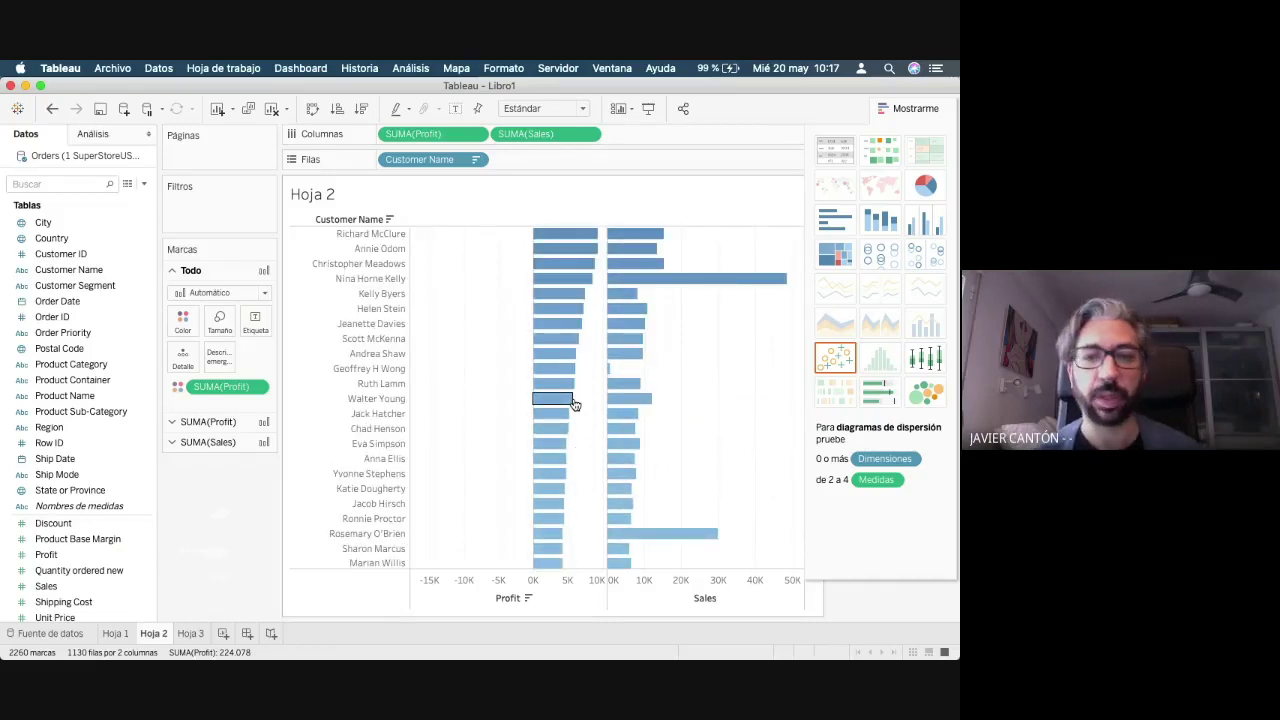
pyautogui.press('super+z')
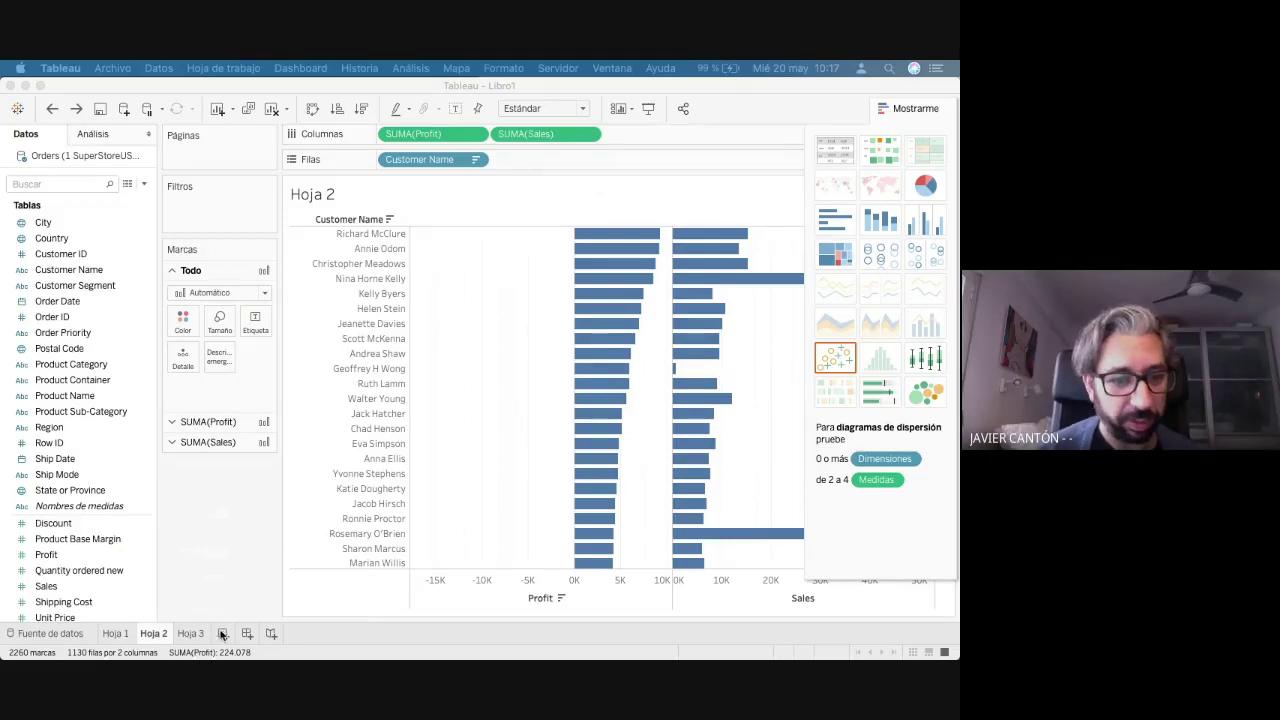
# - On Hoja 3, build a line chart of Sales by Order Date year
pyautogui.click(190, 633)
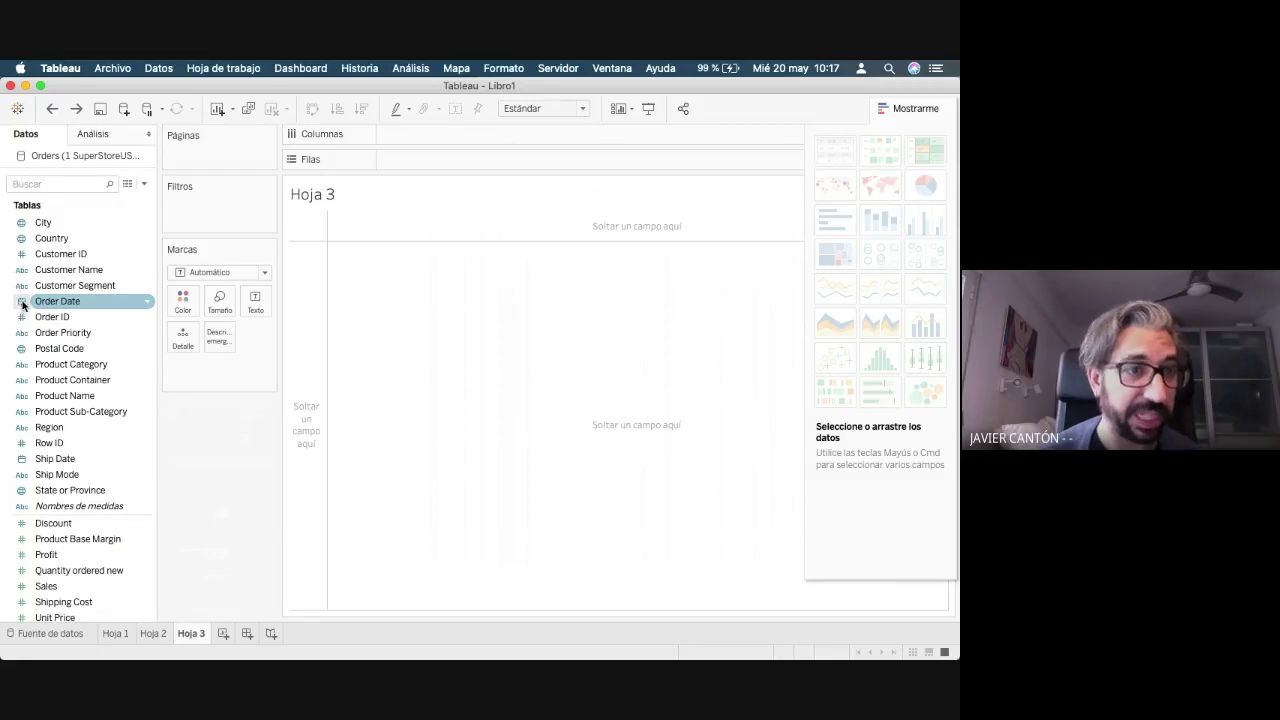
pyautogui.doubleClick(61, 301)
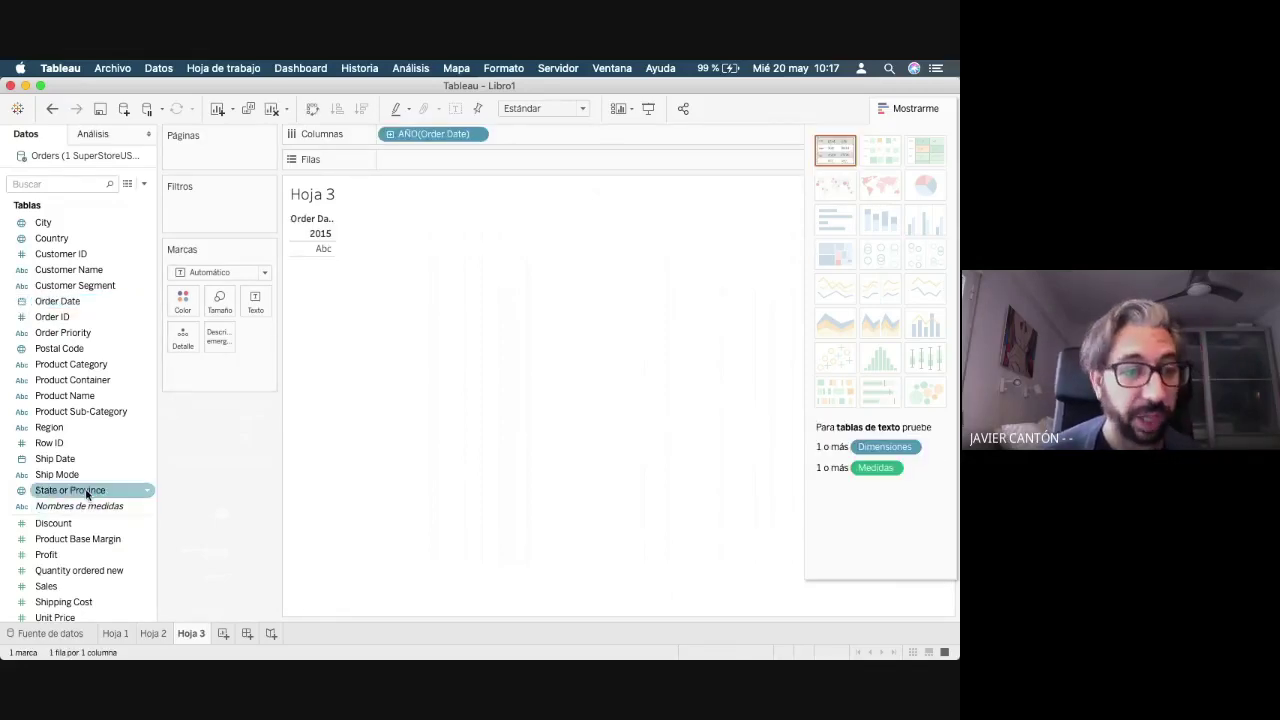
pyautogui.doubleClick(47, 588)
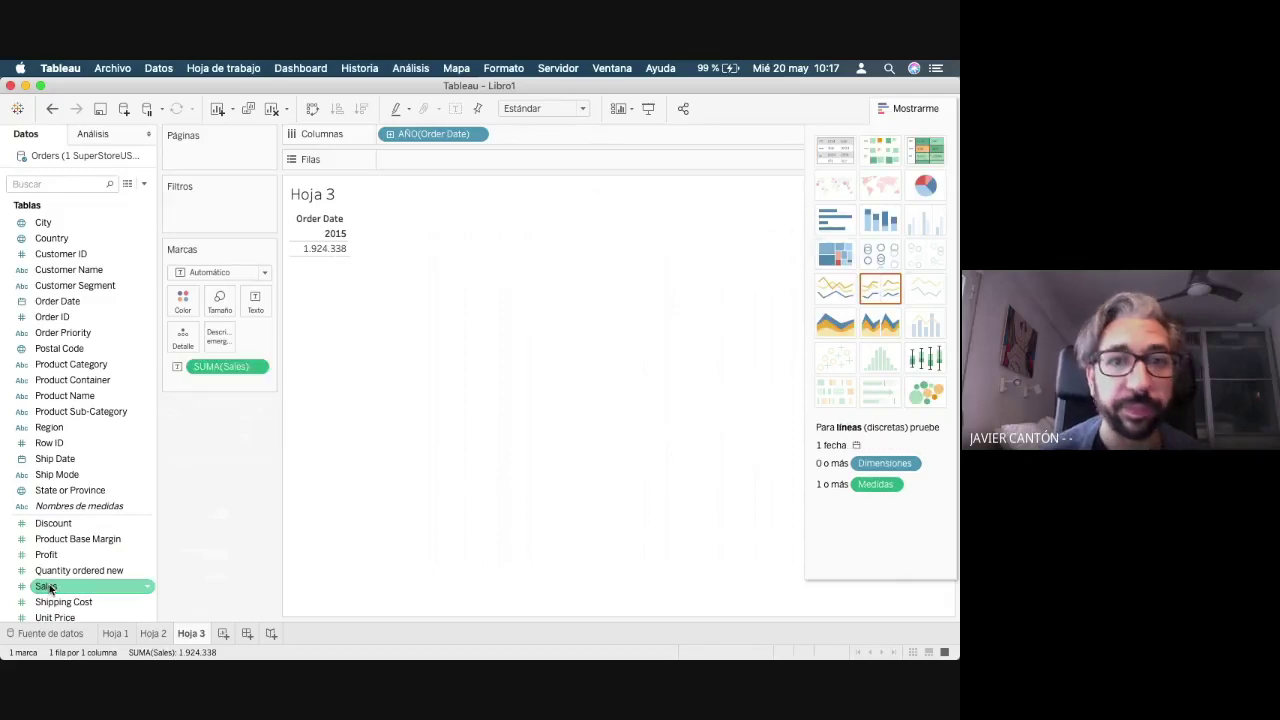
pyautogui.click(858, 289)
pyautogui.click(860, 289)
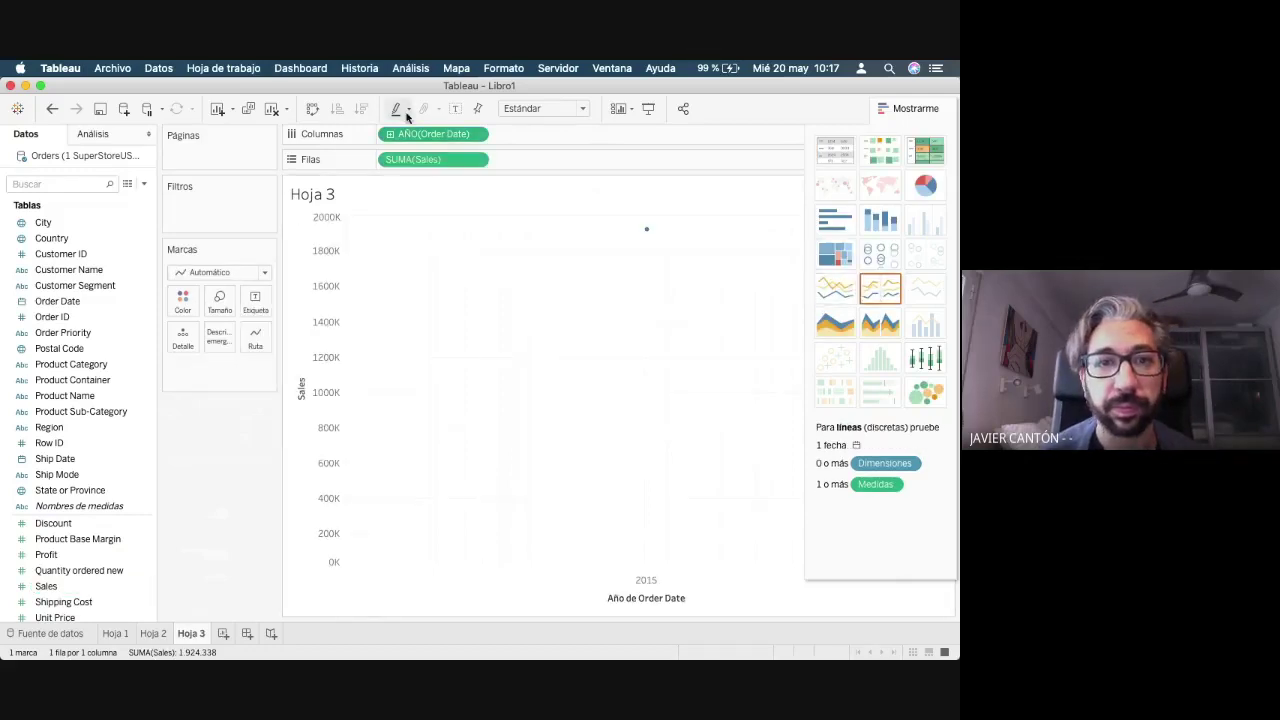
# - Change Order Date to continuous day and hide the chart suggestions, and switch the date level to continuous month
pyautogui.click(479, 138)
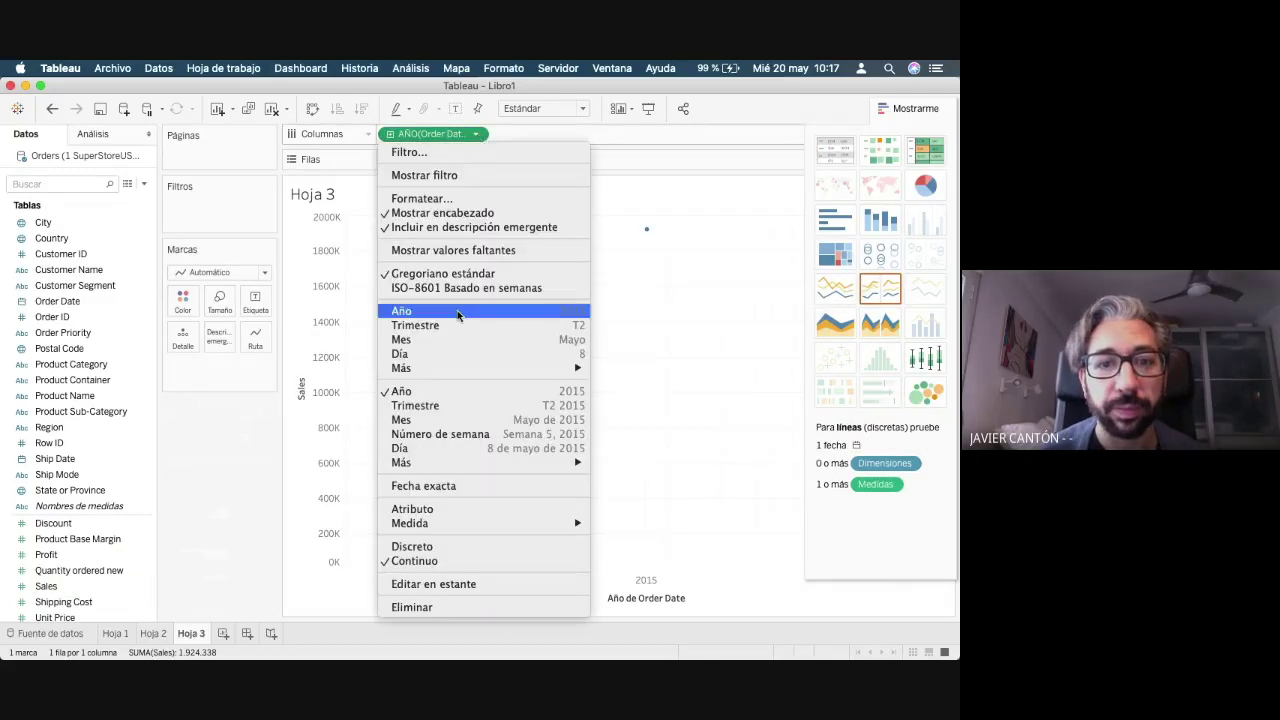
pyautogui.click(442, 449)
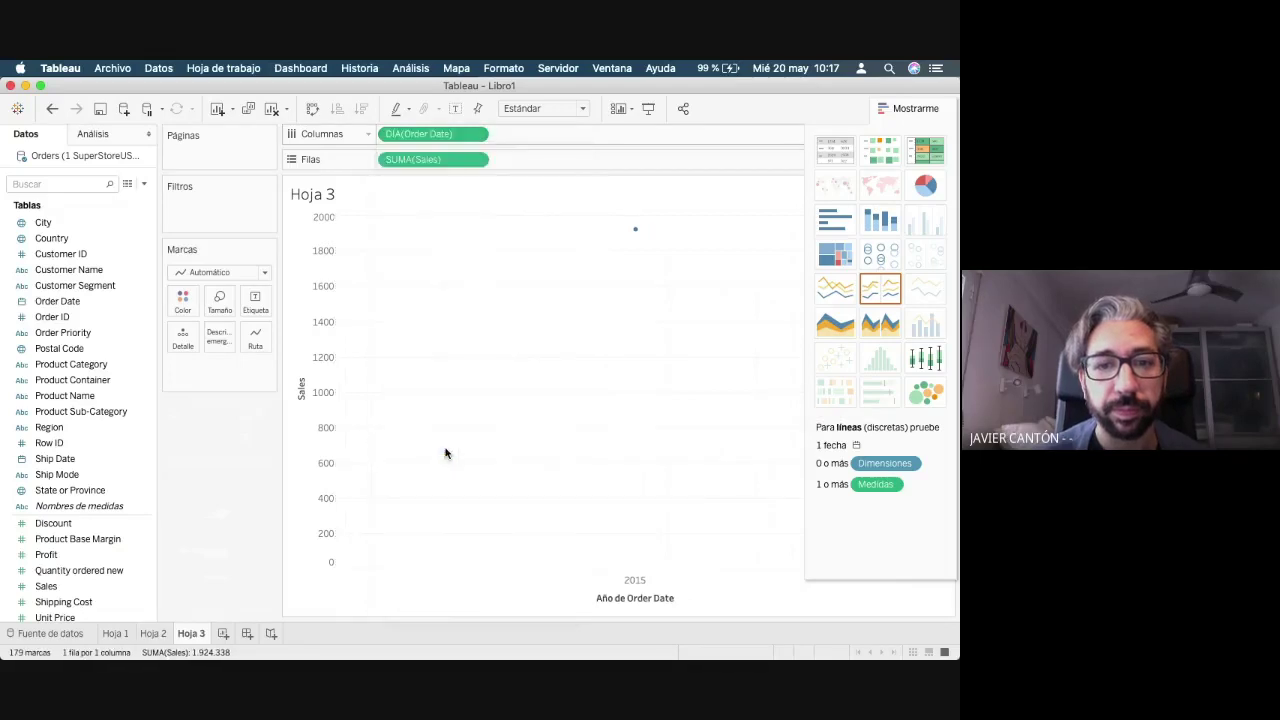
pyautogui.click(914, 109)
pyautogui.click(479, 135)
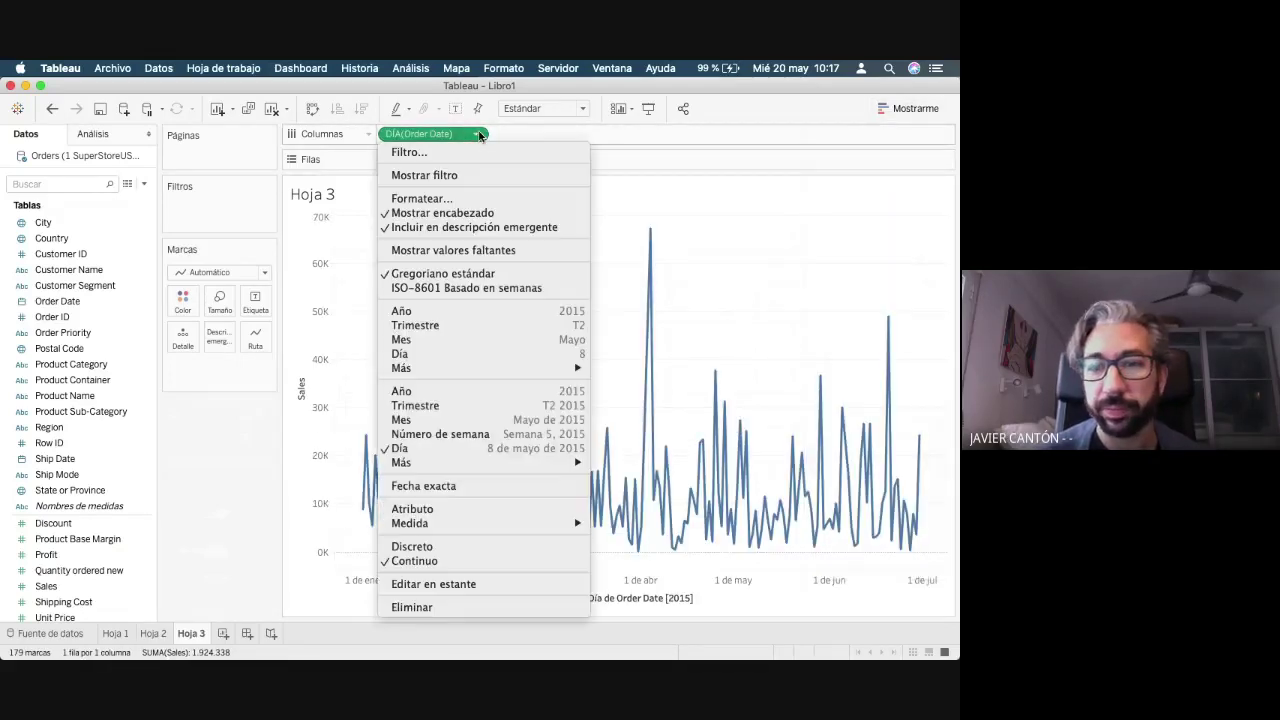
pyautogui.click(409, 421)
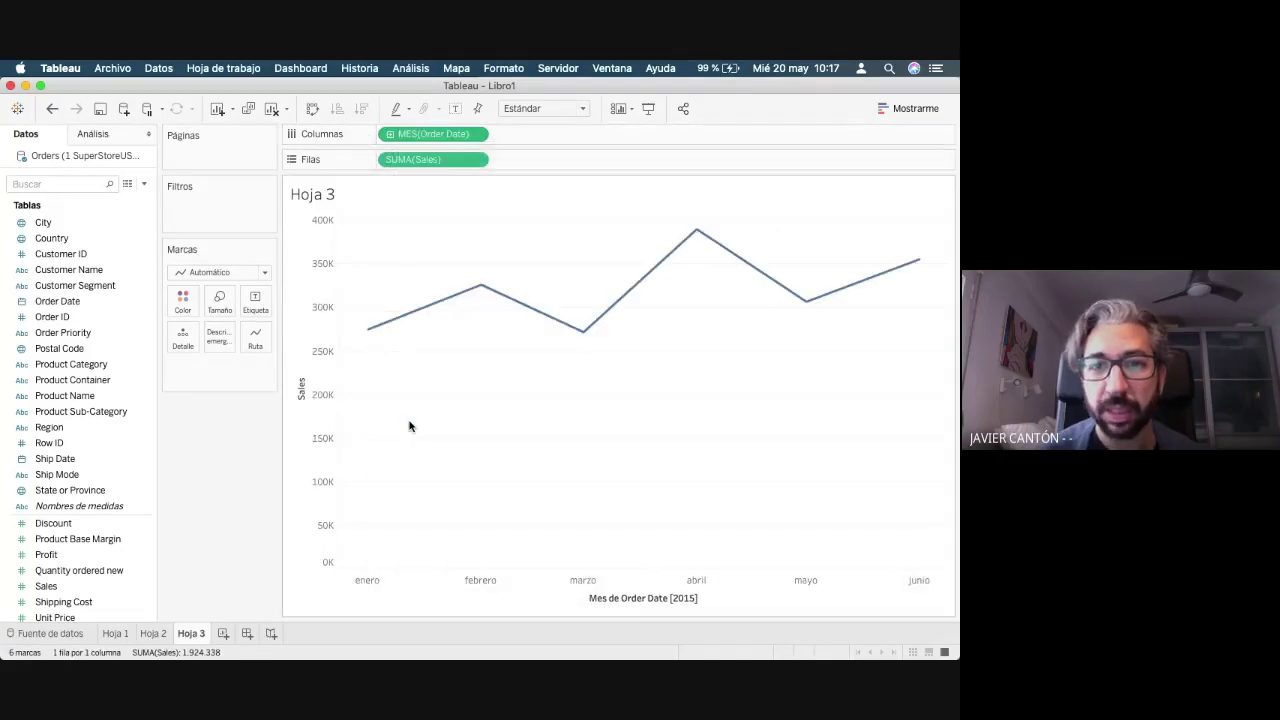
# - Drill Order Date down to weeks and add Profit to the chart's Sales axis
pyautogui.click(389, 135)
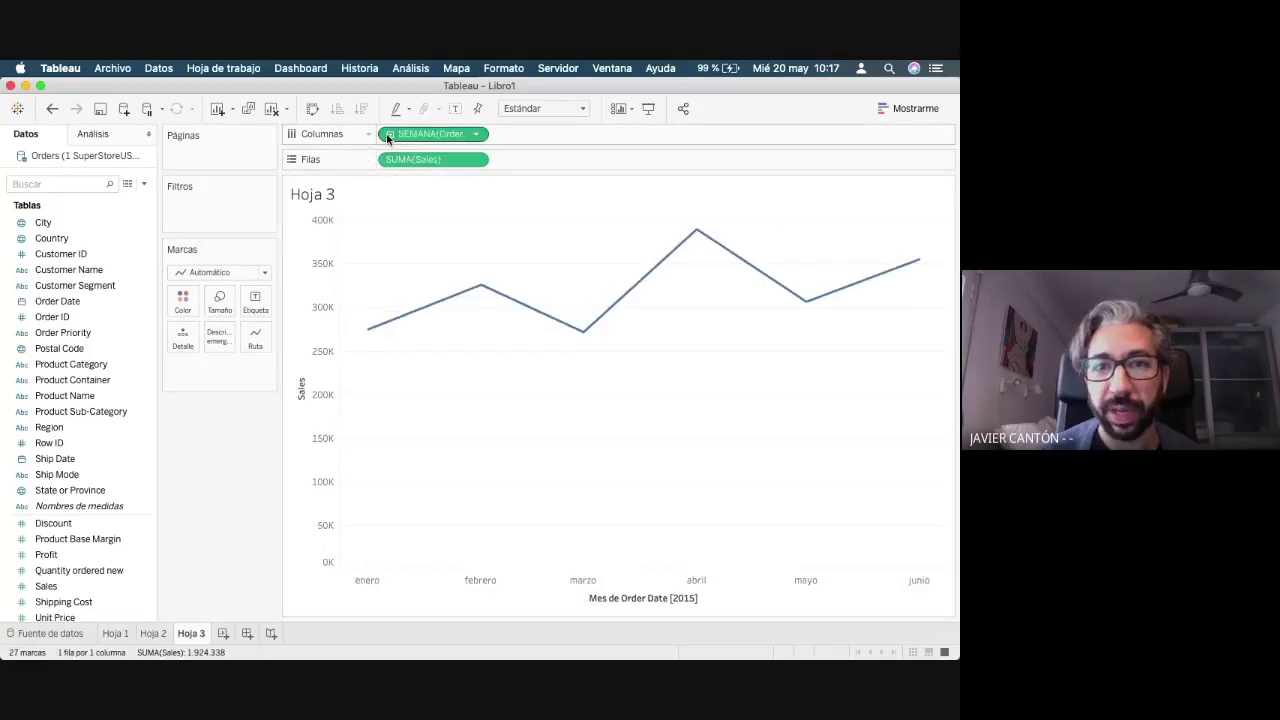
pyautogui.moveTo(591, 362)
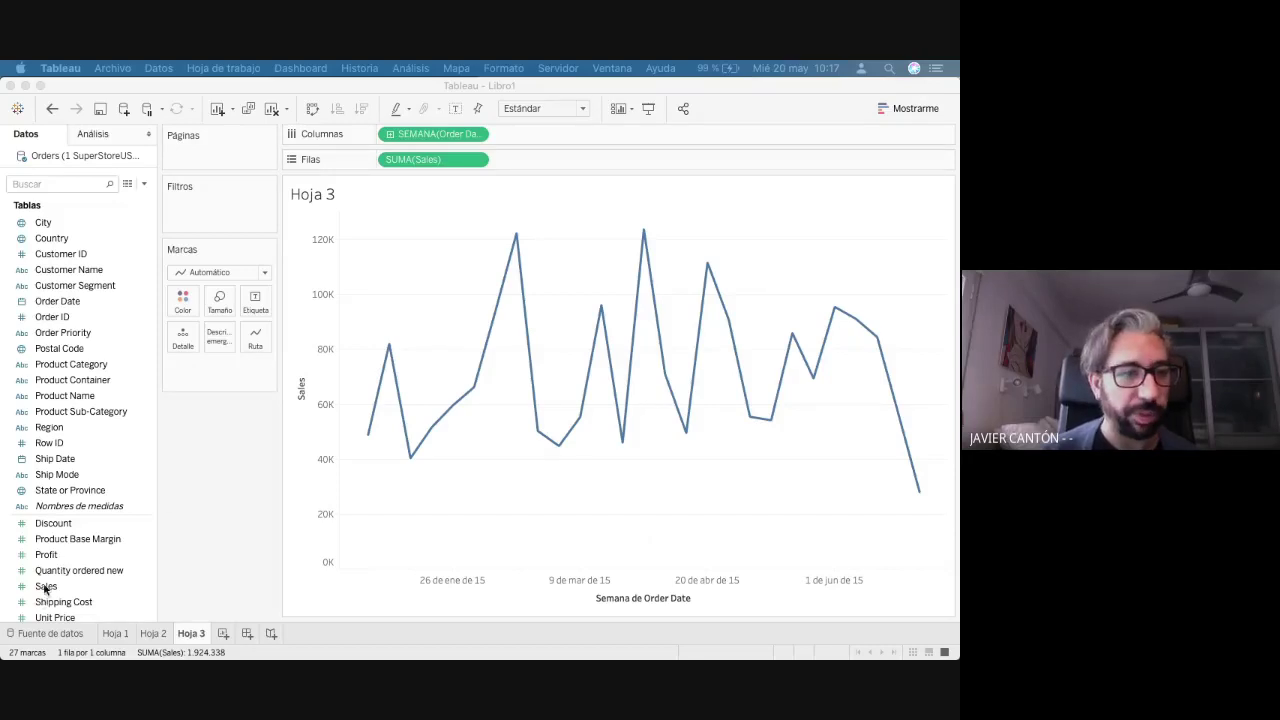
pyautogui.moveTo(46, 558); pyautogui.dragTo(318, 296)
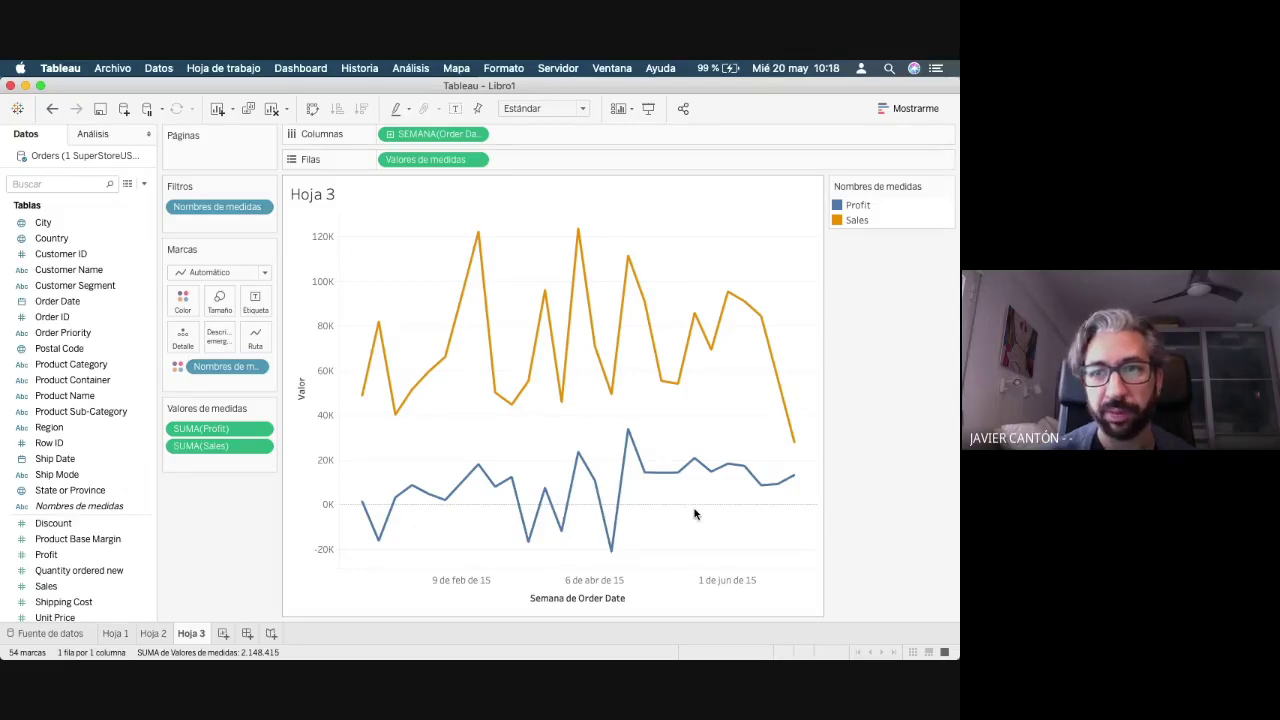
# - Try the Circle and Area mark types on the weekly Profit and Sales chart, and set the marks to Line
pyautogui.click(262, 274)
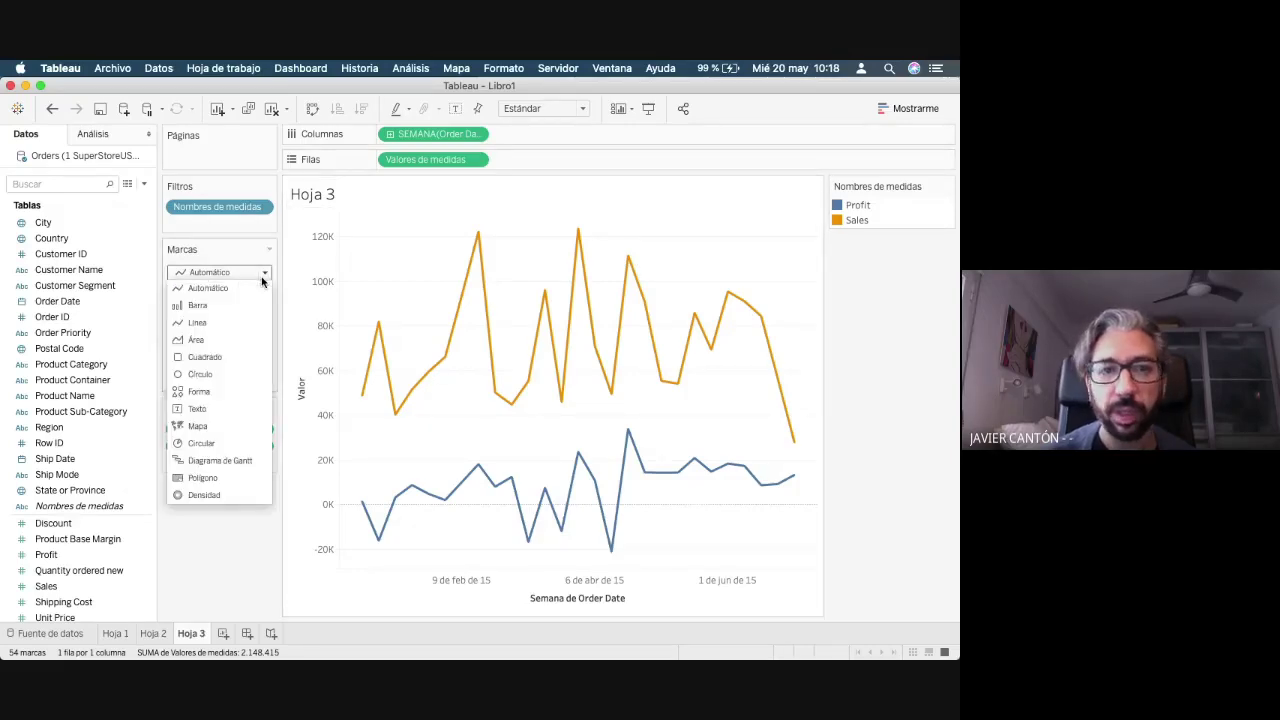
pyautogui.click(197, 374)
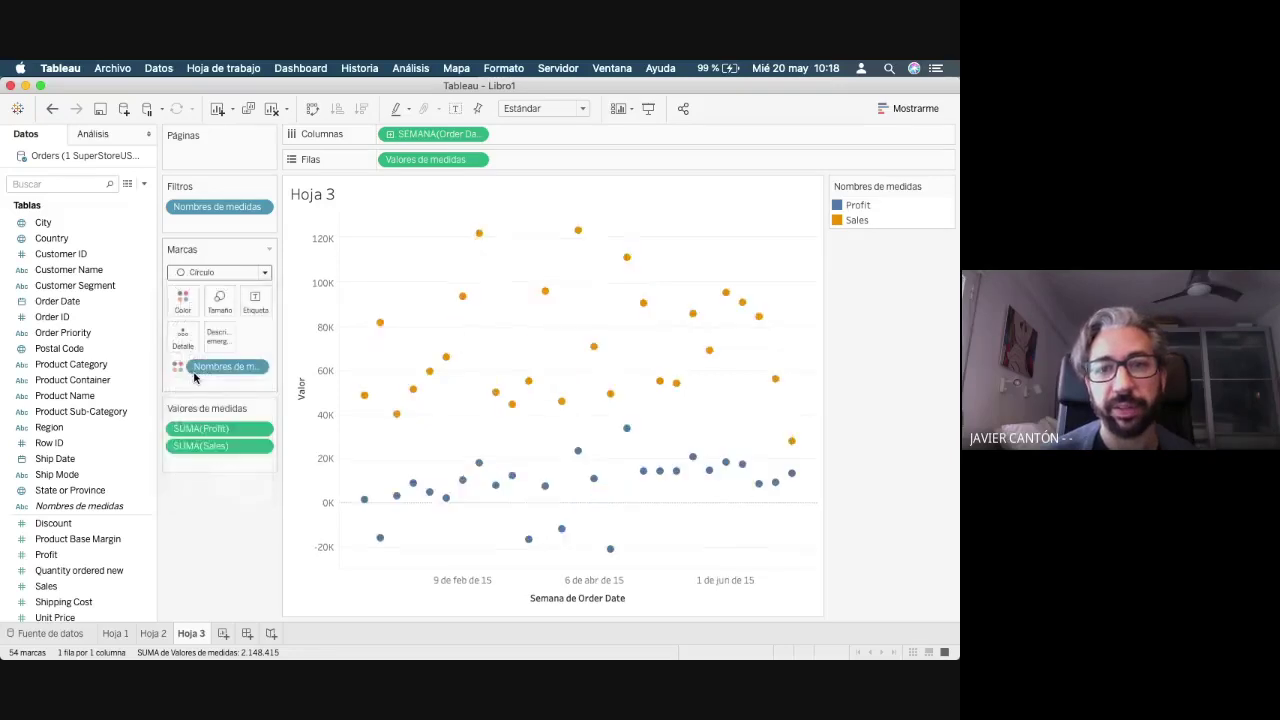
pyautogui.click(264, 273)
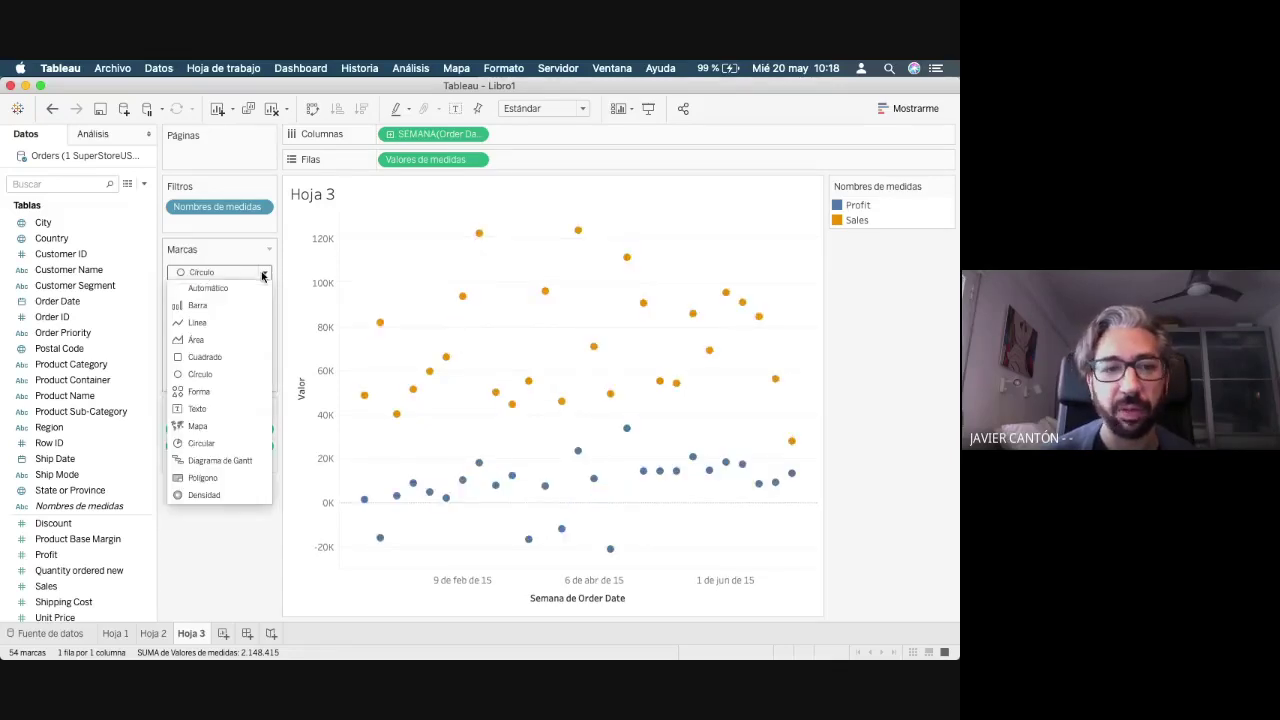
pyautogui.click(196, 341)
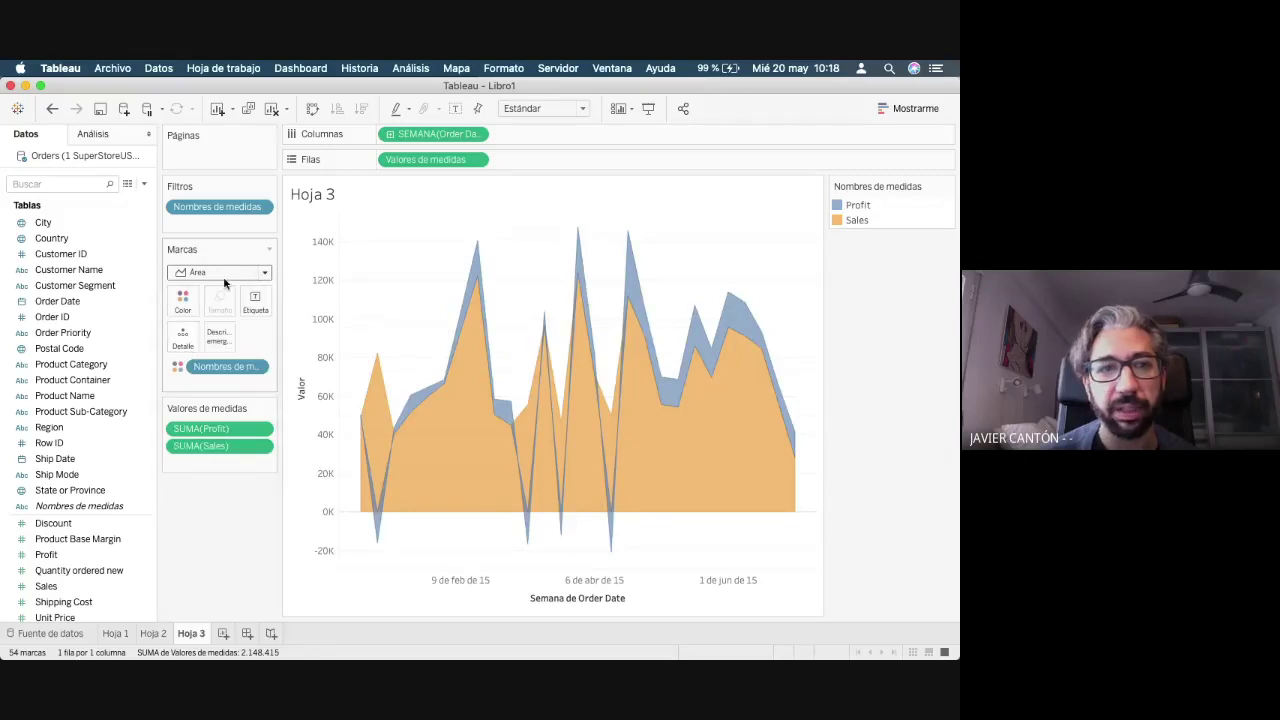
pyautogui.click(257, 275)
pyautogui.click(210, 323)
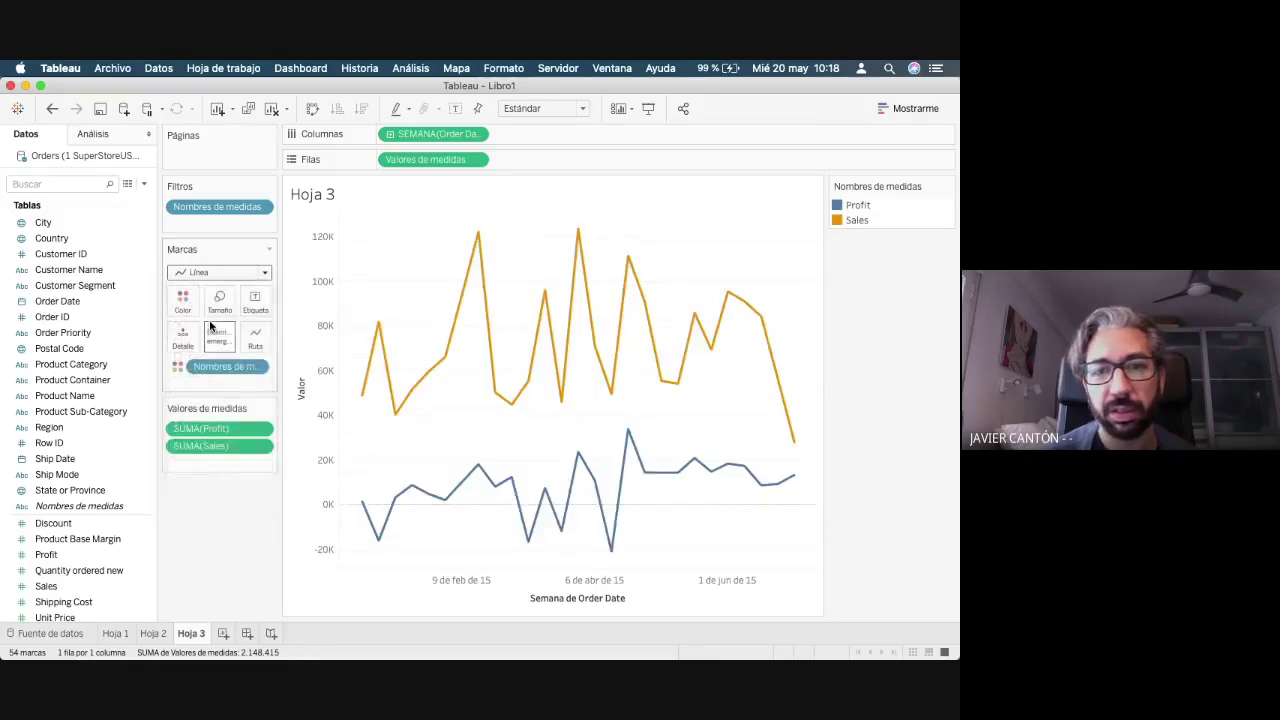
pyautogui.moveTo(651, 322)
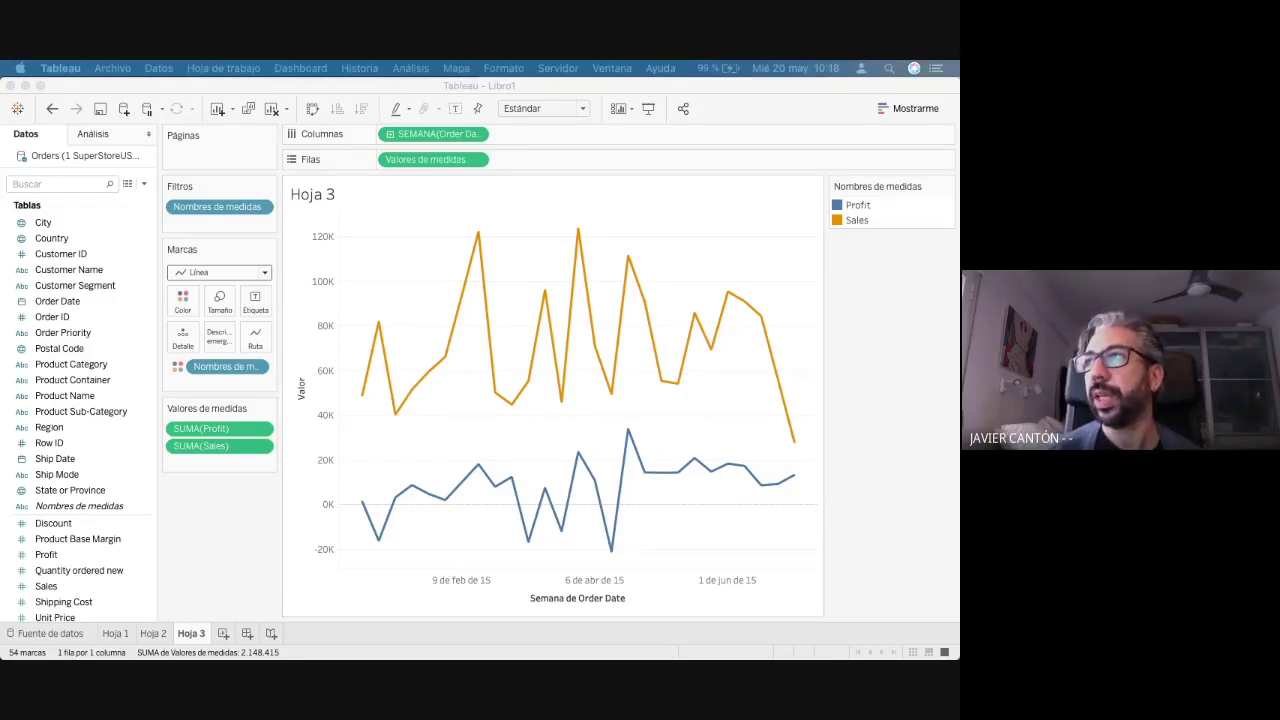
# - Check Hoja 1's state map, and add worksheet Hoja 4 with a map by Postal Code
pyautogui.click(115, 637)
pyautogui.click(115, 634)
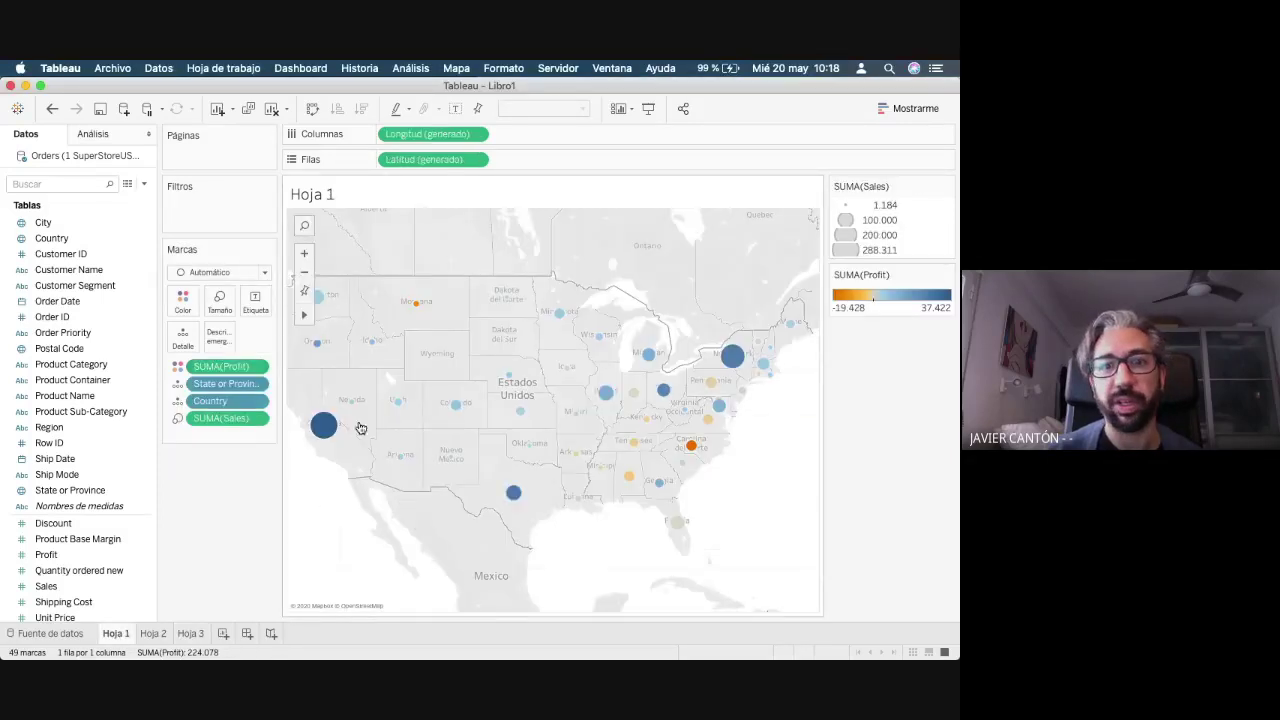
pyautogui.moveTo(333, 425)
pyautogui.click(222, 633)
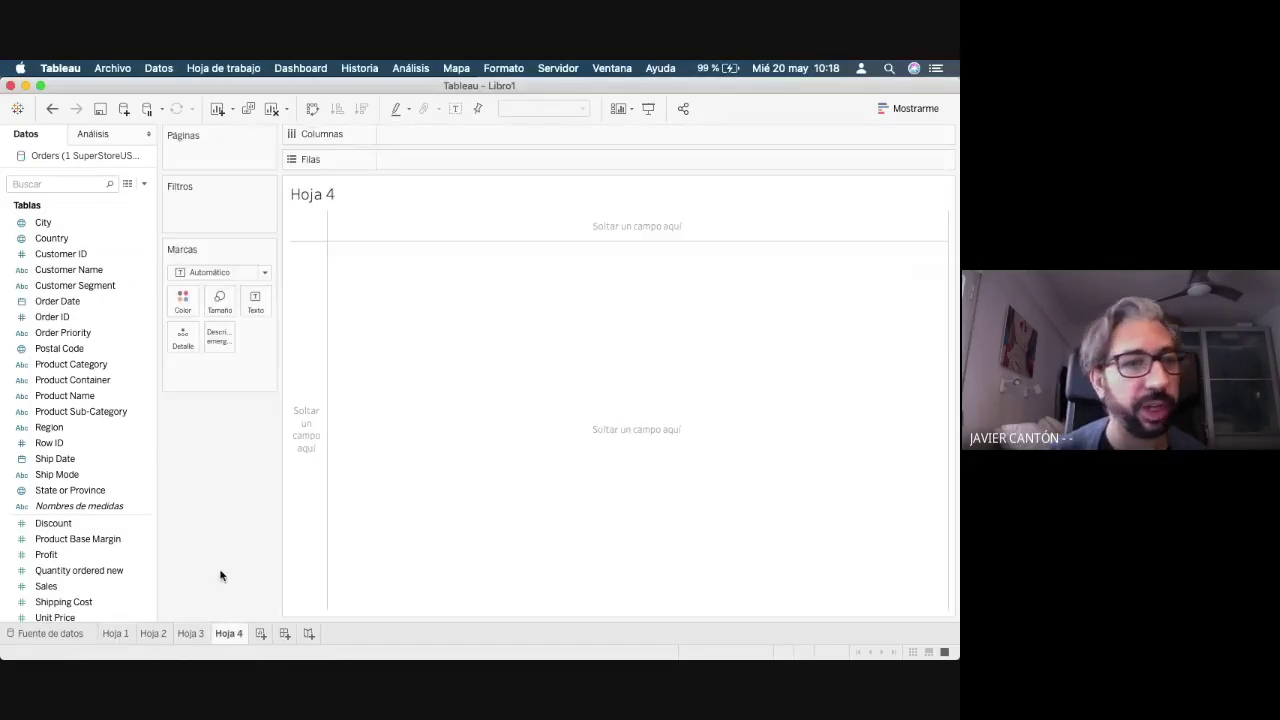
pyautogui.doubleClick(60, 348)
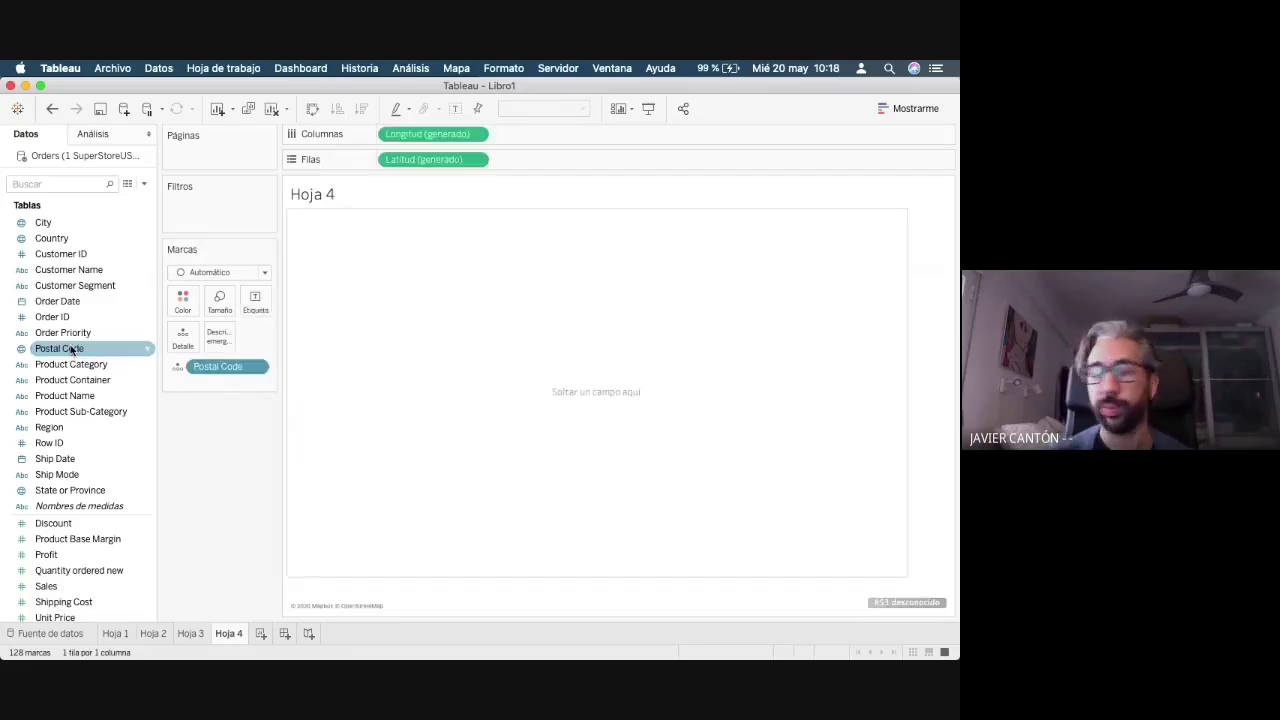
# - Resolve the unknown postal codes by editing locations so the country or region comes from the Country field
pyautogui.click(894, 603)
pyautogui.click(575, 325)
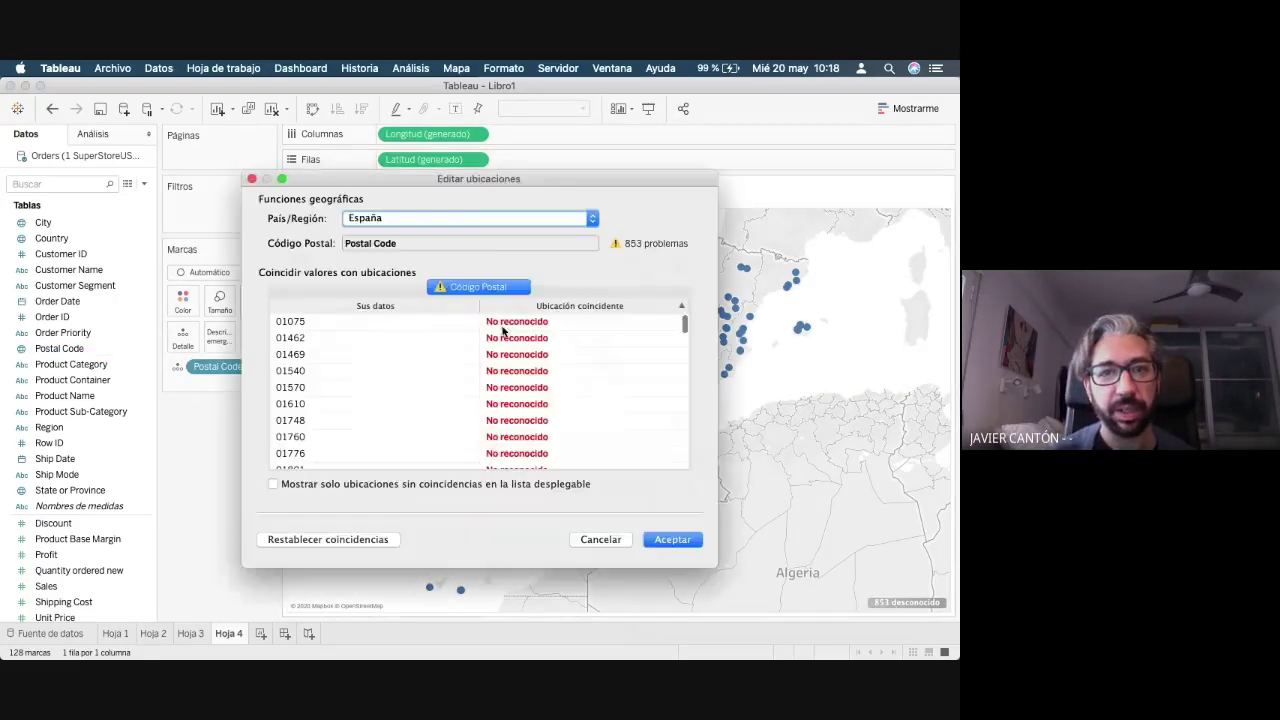
pyautogui.click(451, 220)
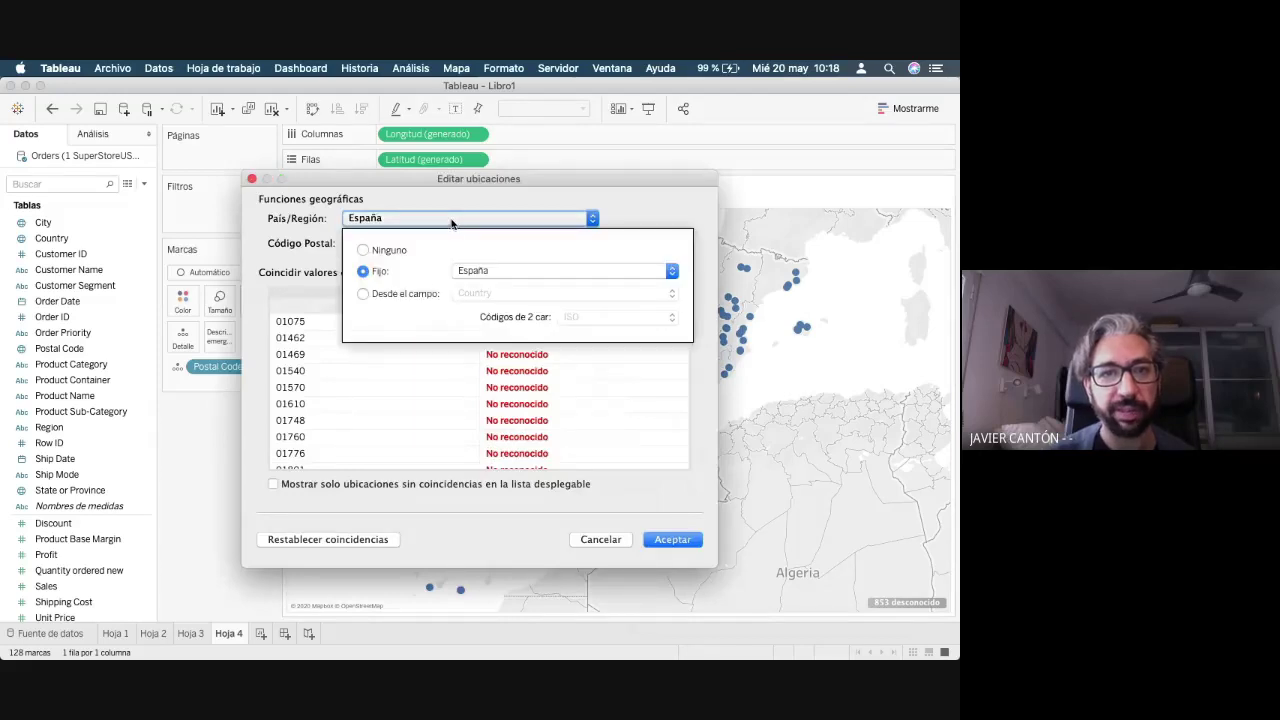
pyautogui.click(374, 293)
pyautogui.click(679, 540)
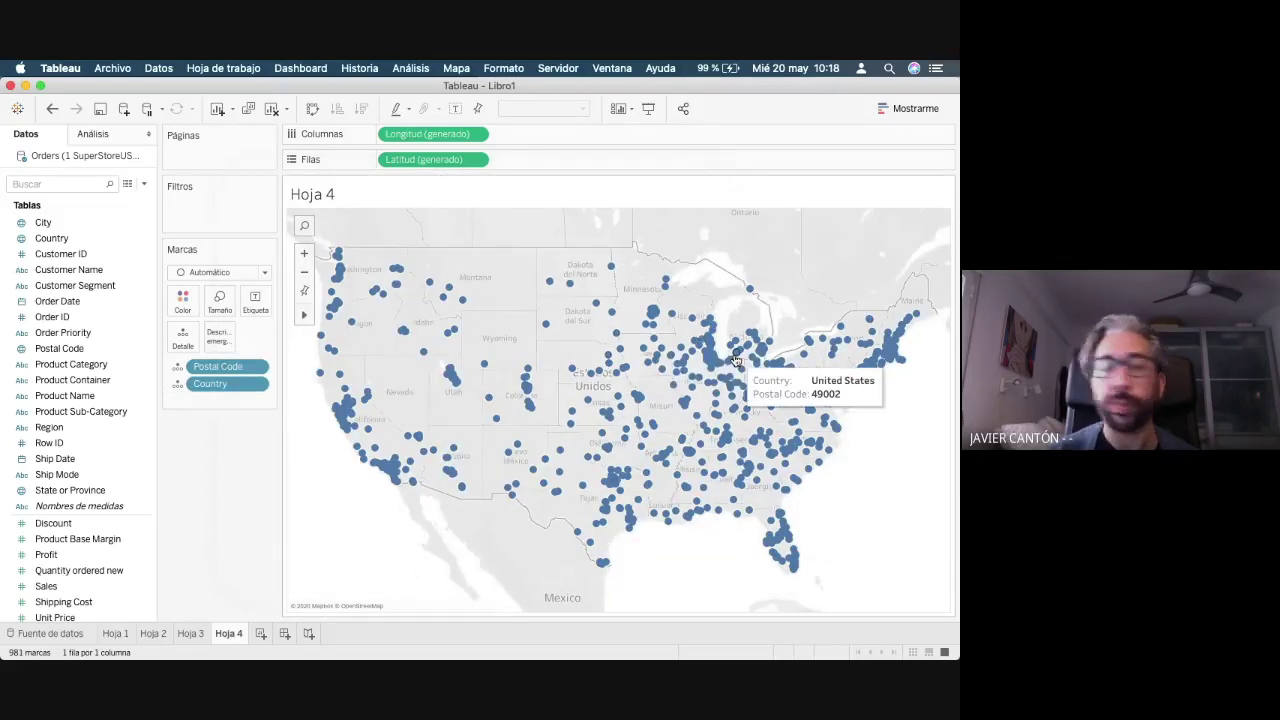
# - Size the postal code circles by Sales and colour them by Profit
pyautogui.doubleClick(46, 586)
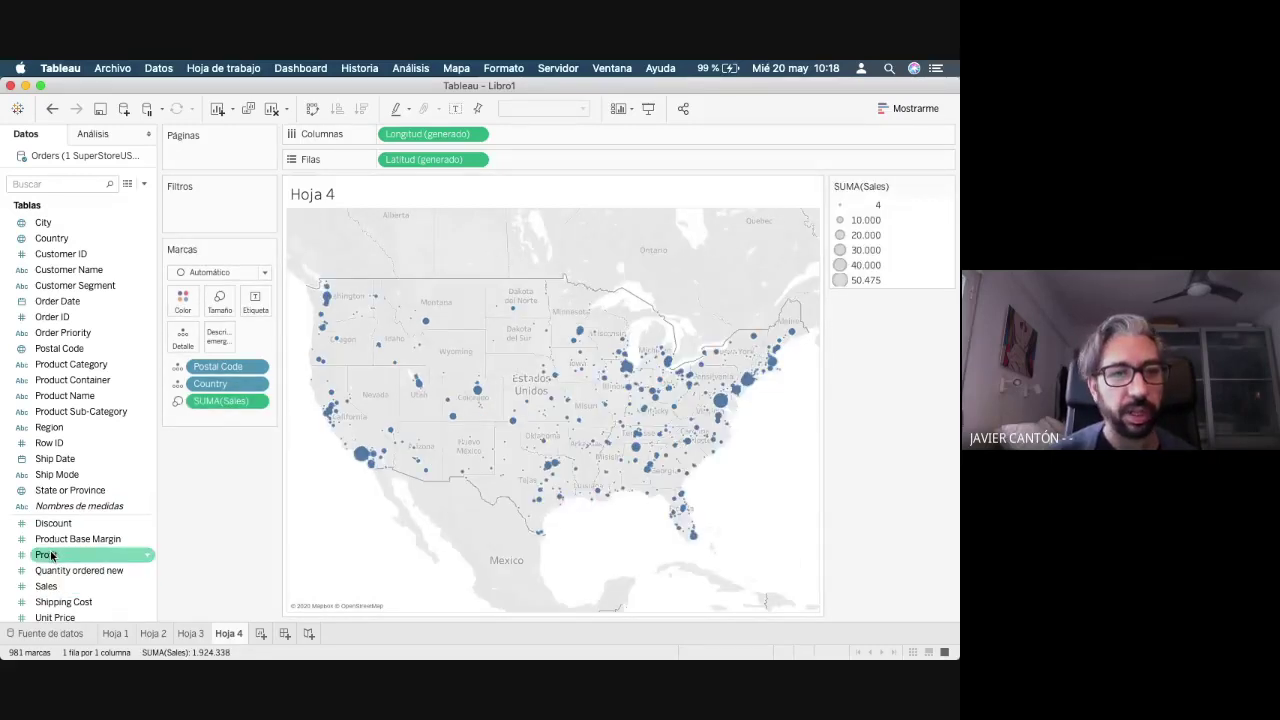
pyautogui.moveTo(52, 555); pyautogui.dragTo(178, 295)
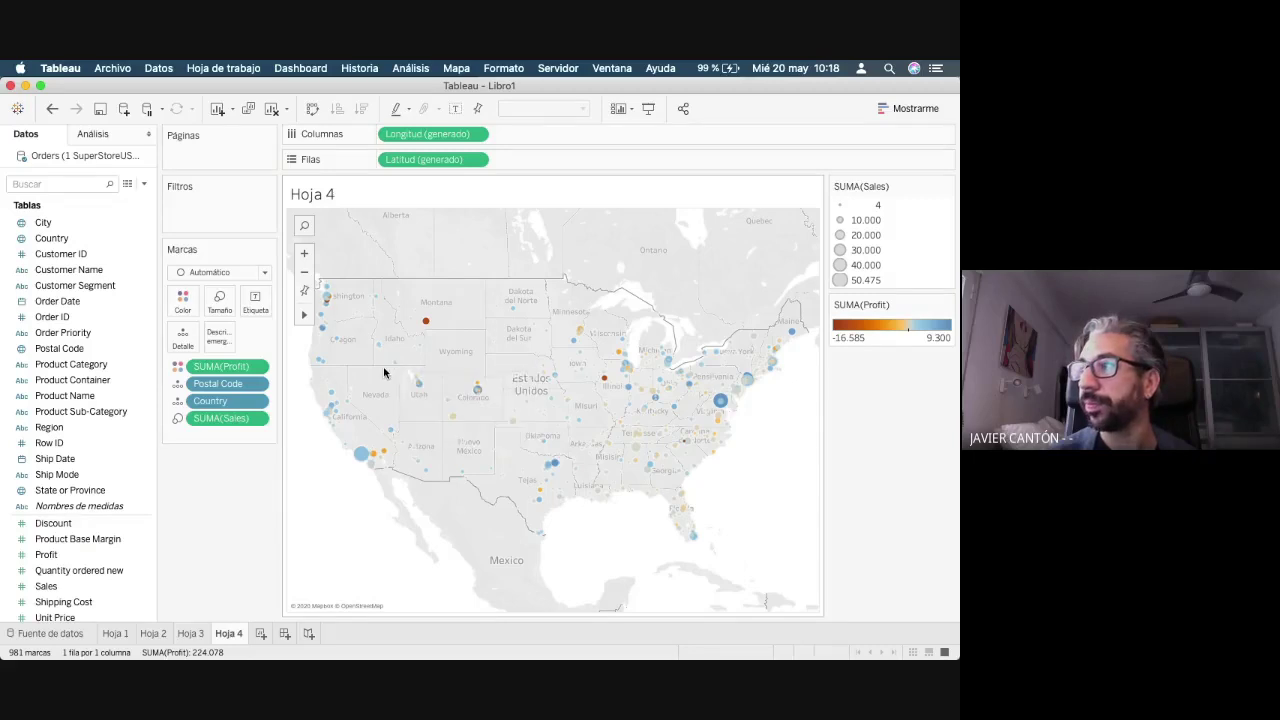
pyautogui.moveTo(393, 367)
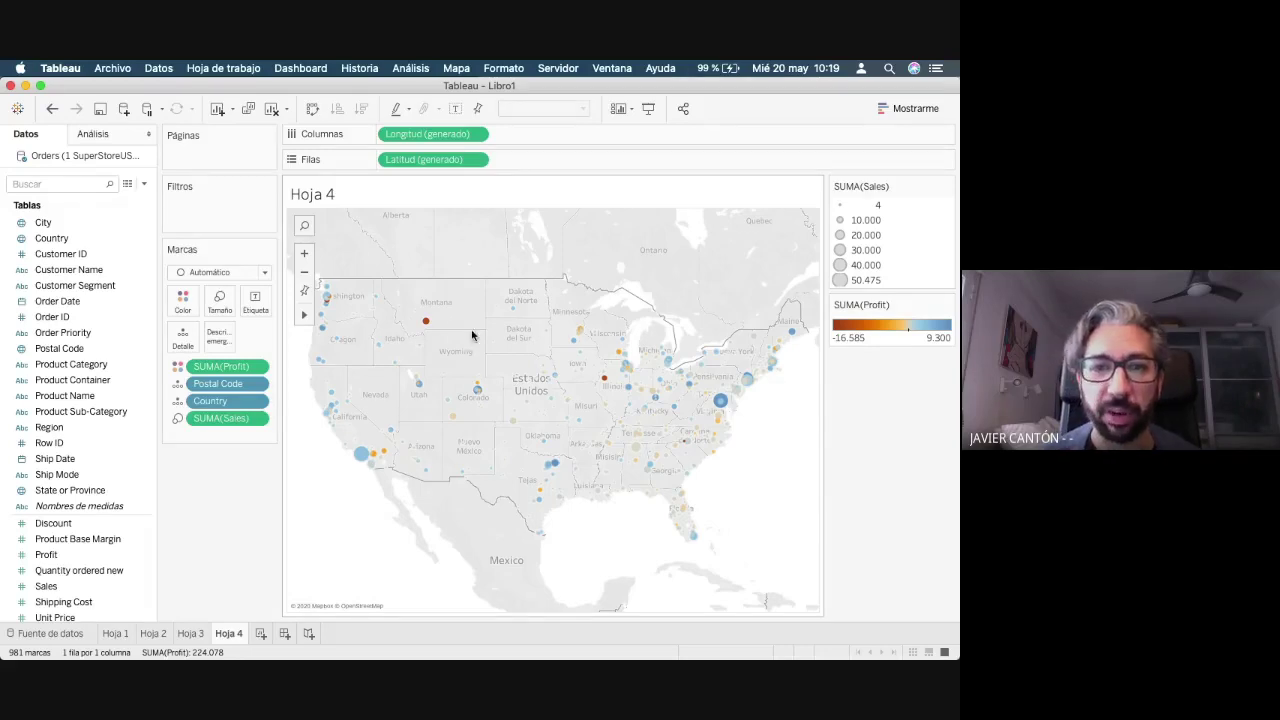
pyautogui.moveTo(427, 324)
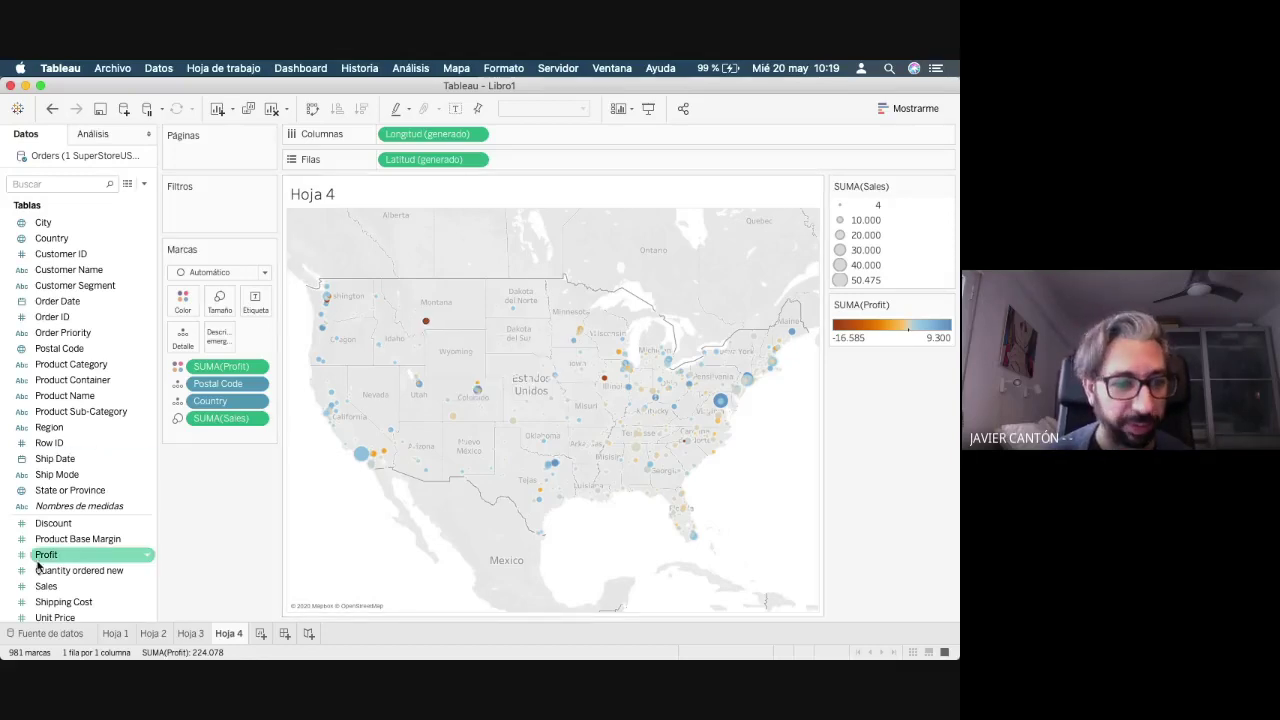
# - Add Discount to the postal code map's tooltip and inspect the tooltip on a point
pyautogui.moveTo(50, 524); pyautogui.dragTo(222, 337)
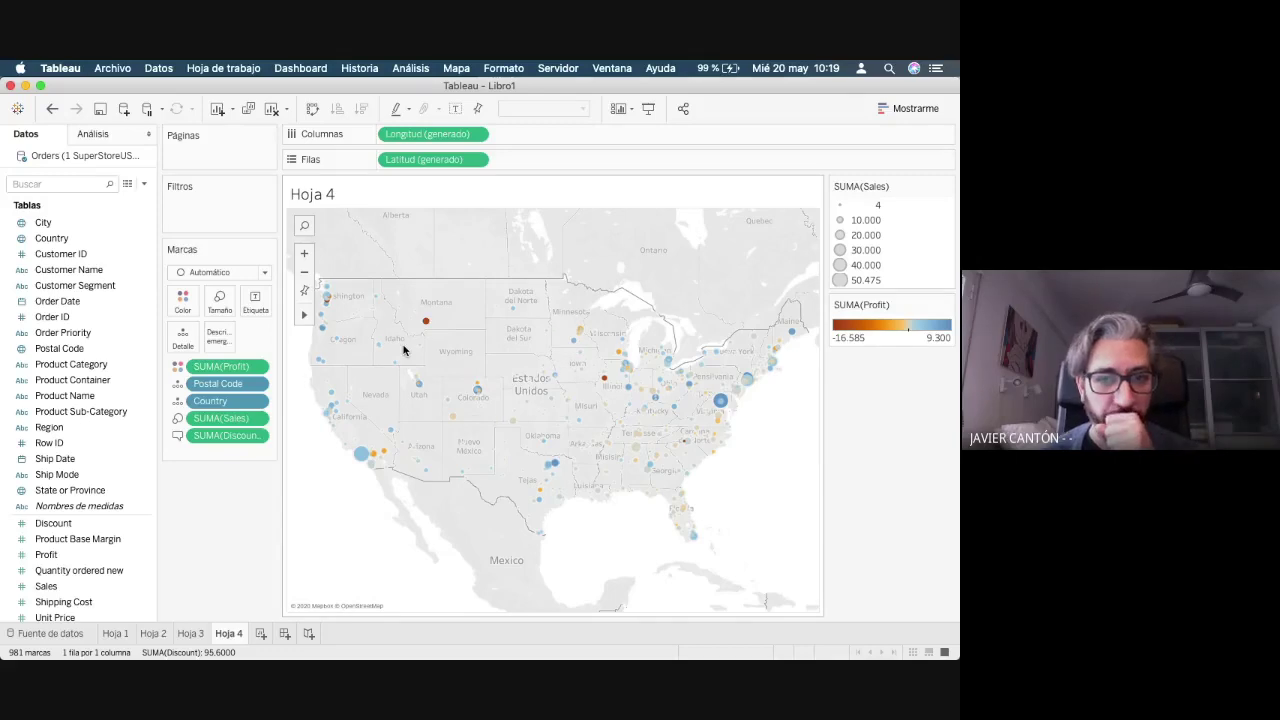
pyautogui.click(58, 560)
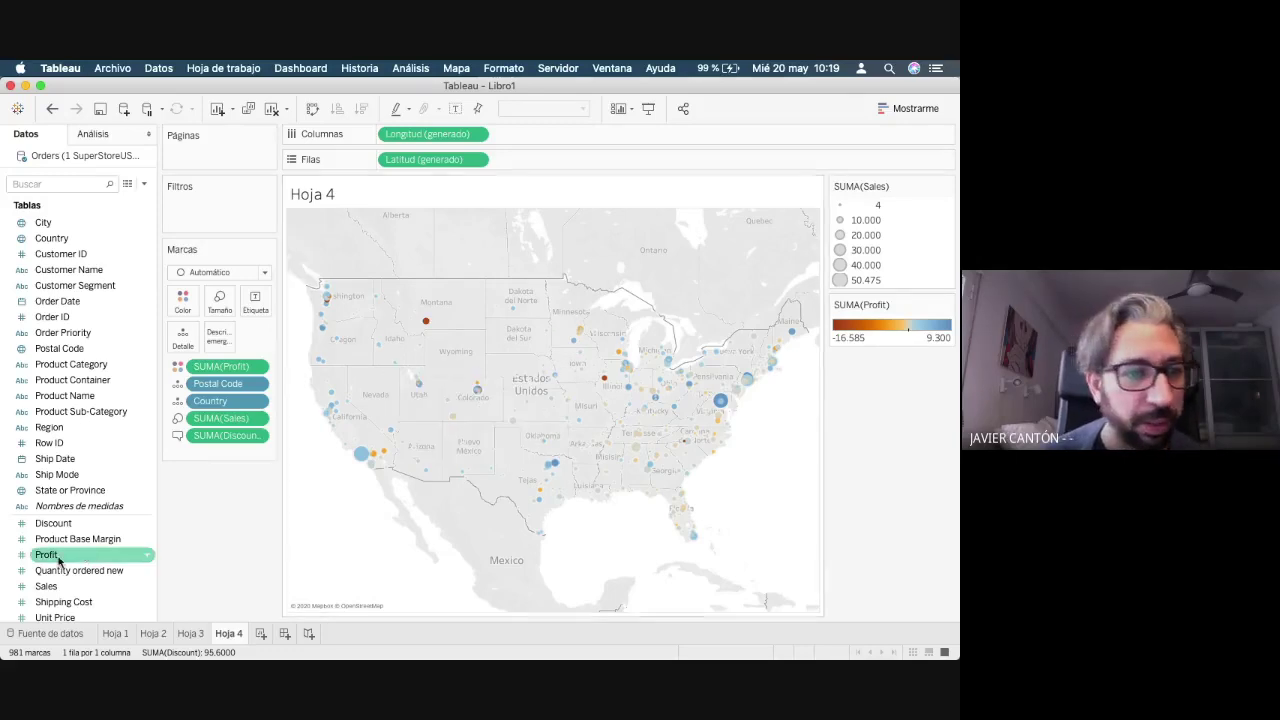
pyautogui.moveTo(579, 345)
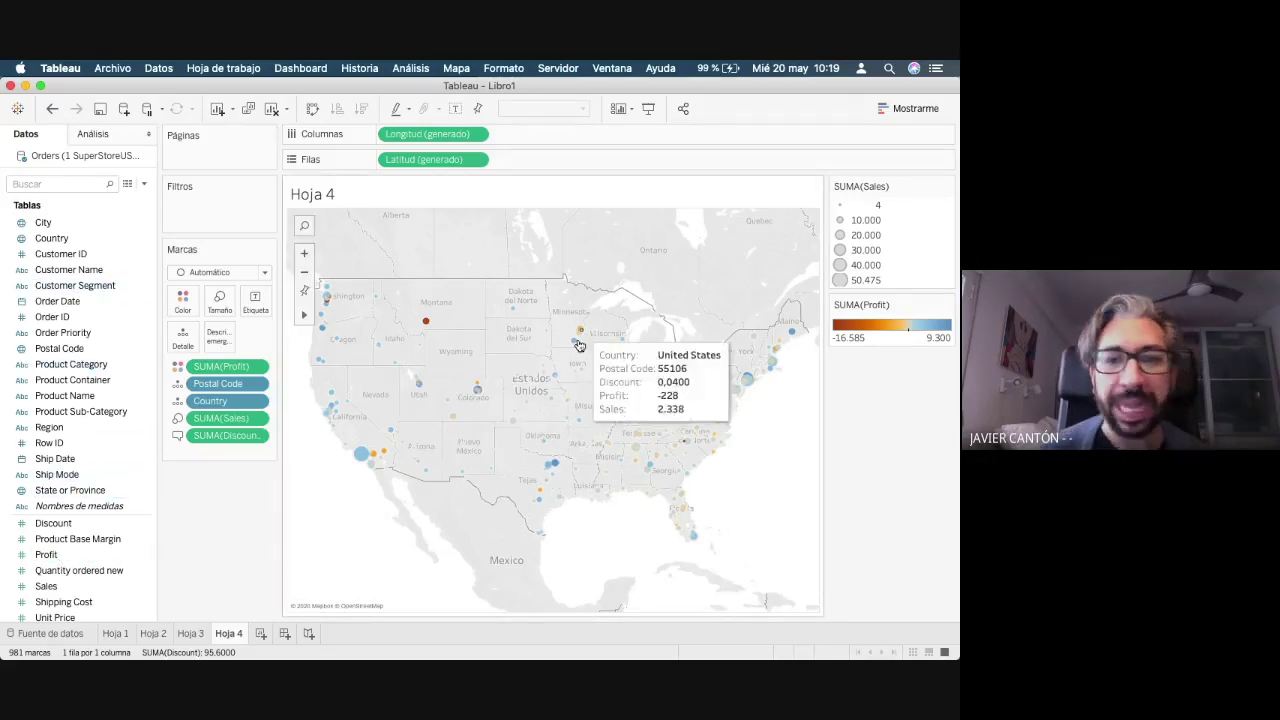
pyautogui.moveTo(620, 427)
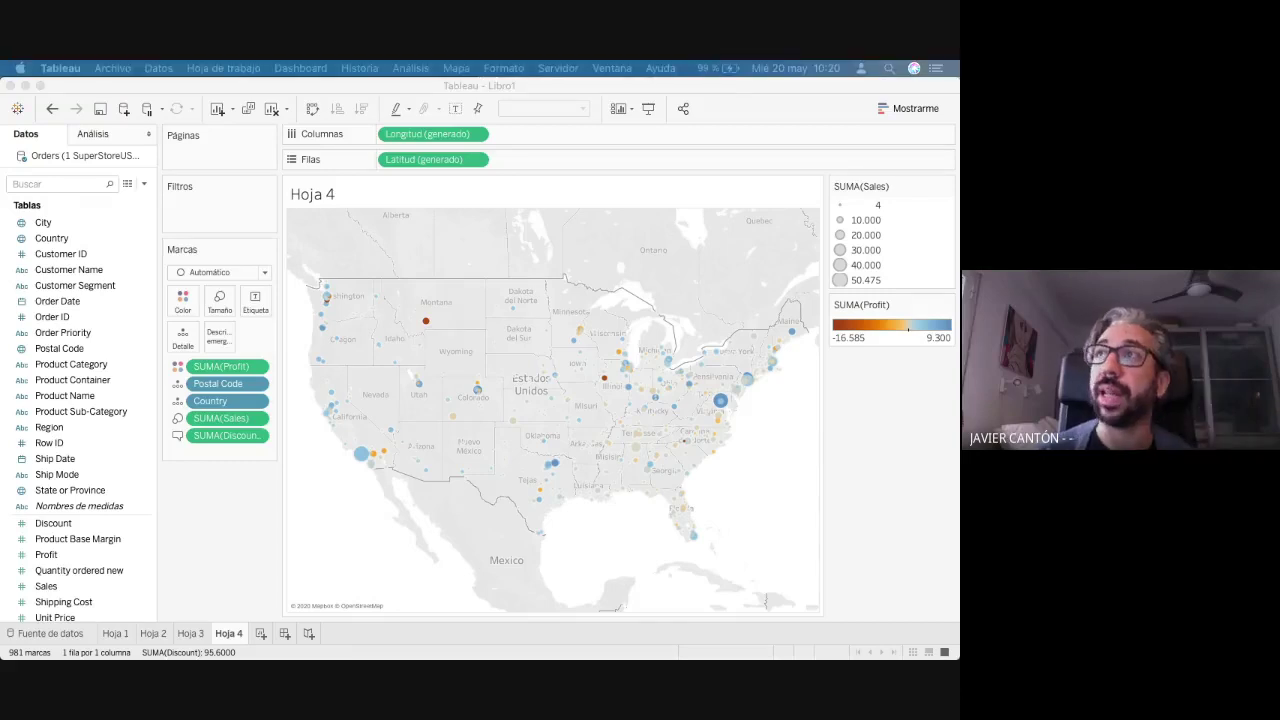
# - Close the Libro1 workbook and select 2 OfficeSupplies.xlsx in the Taller Tableau folder in Finder
pyautogui.click(10, 86)
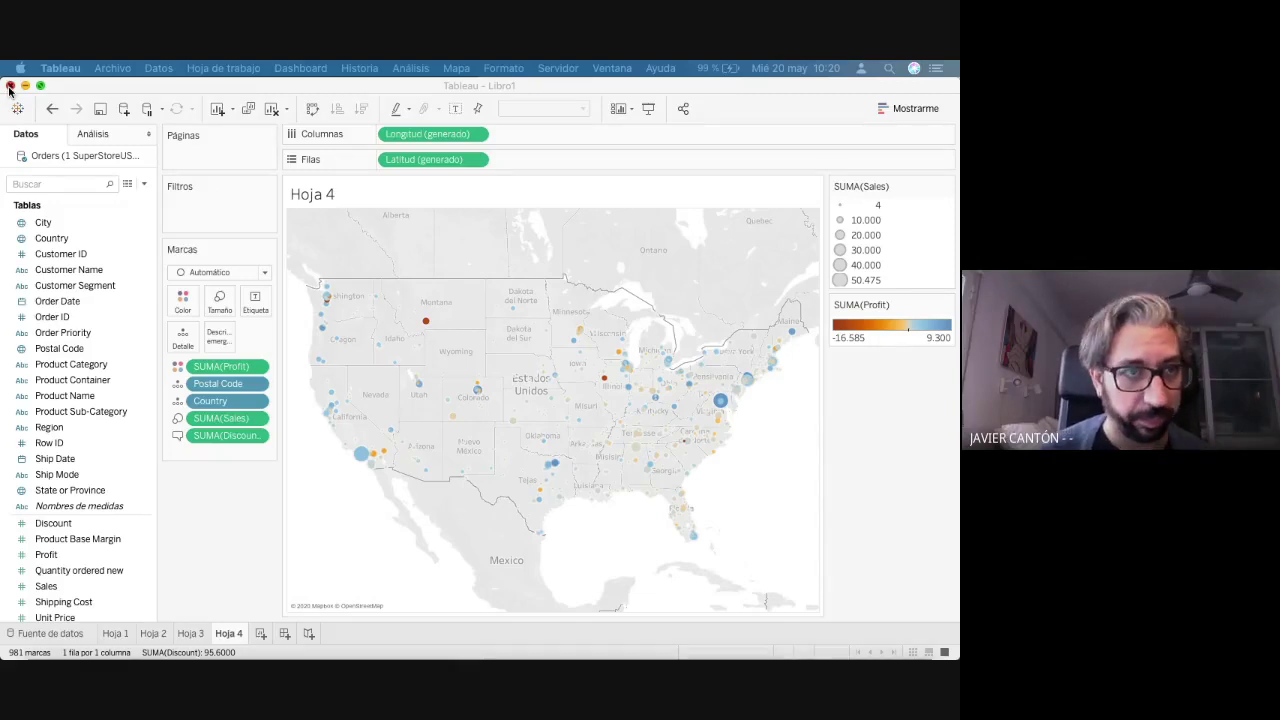
pyautogui.click(441, 385)
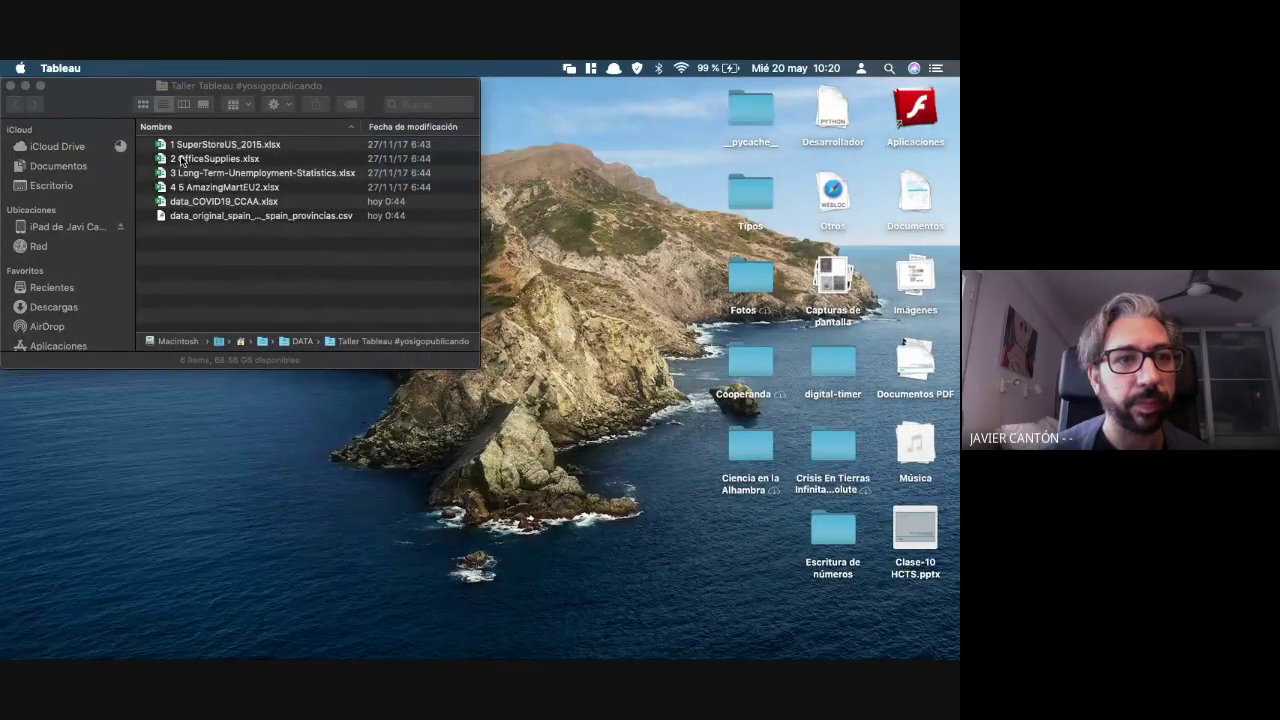
pyautogui.click(190, 160)
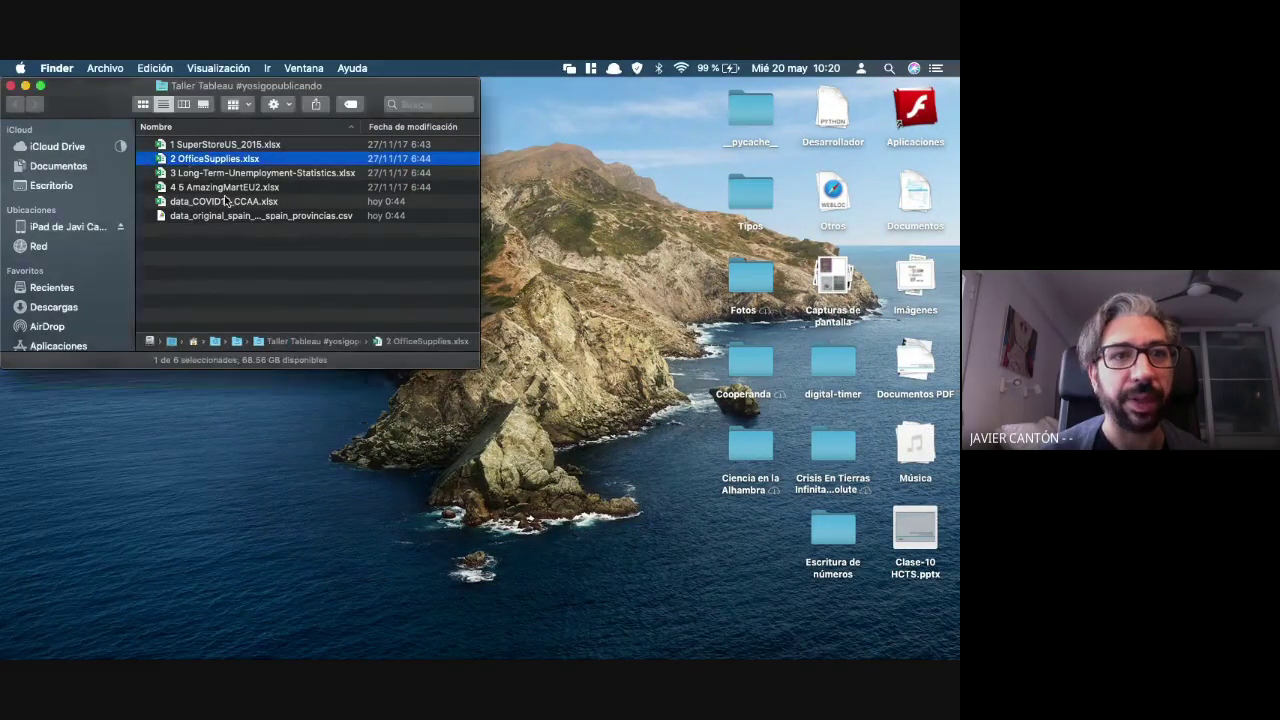
# - Switch to data.world in Safari and copy the Tableau connector URL of the COVID-19 Activity dataset
pyautogui.hotkey('ctrl', 'Up')
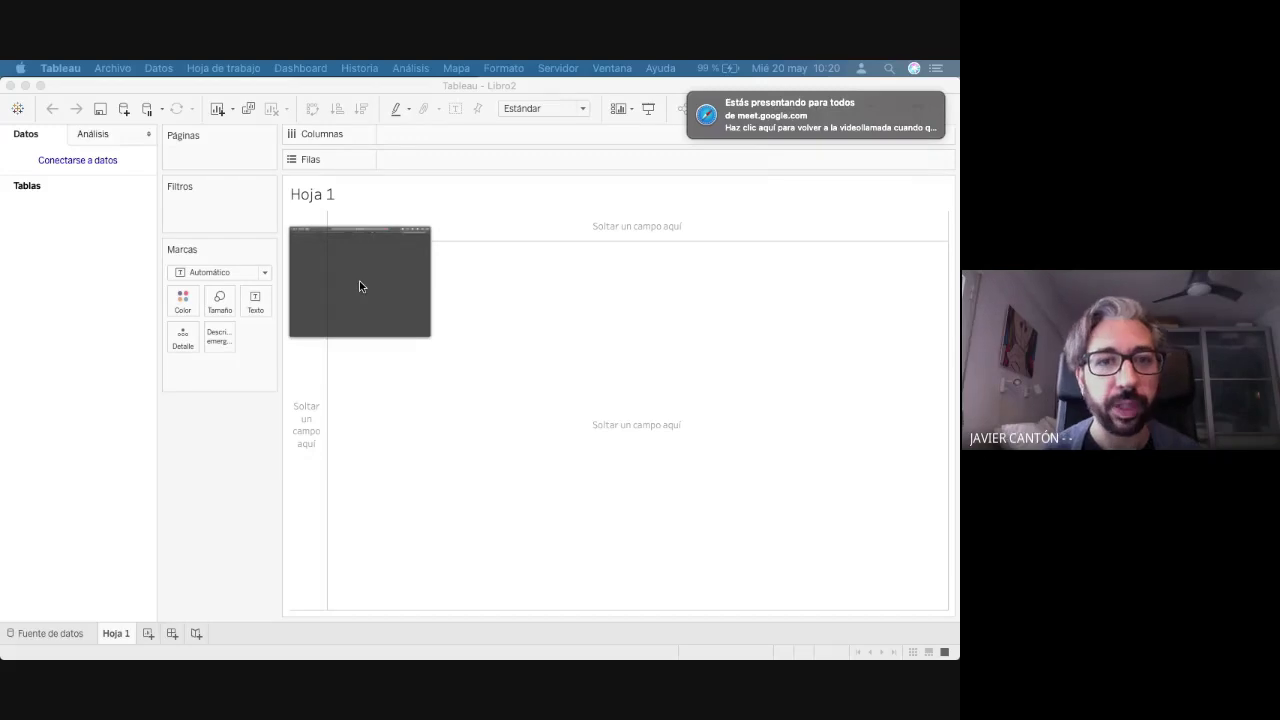
pyautogui.click(360, 287)
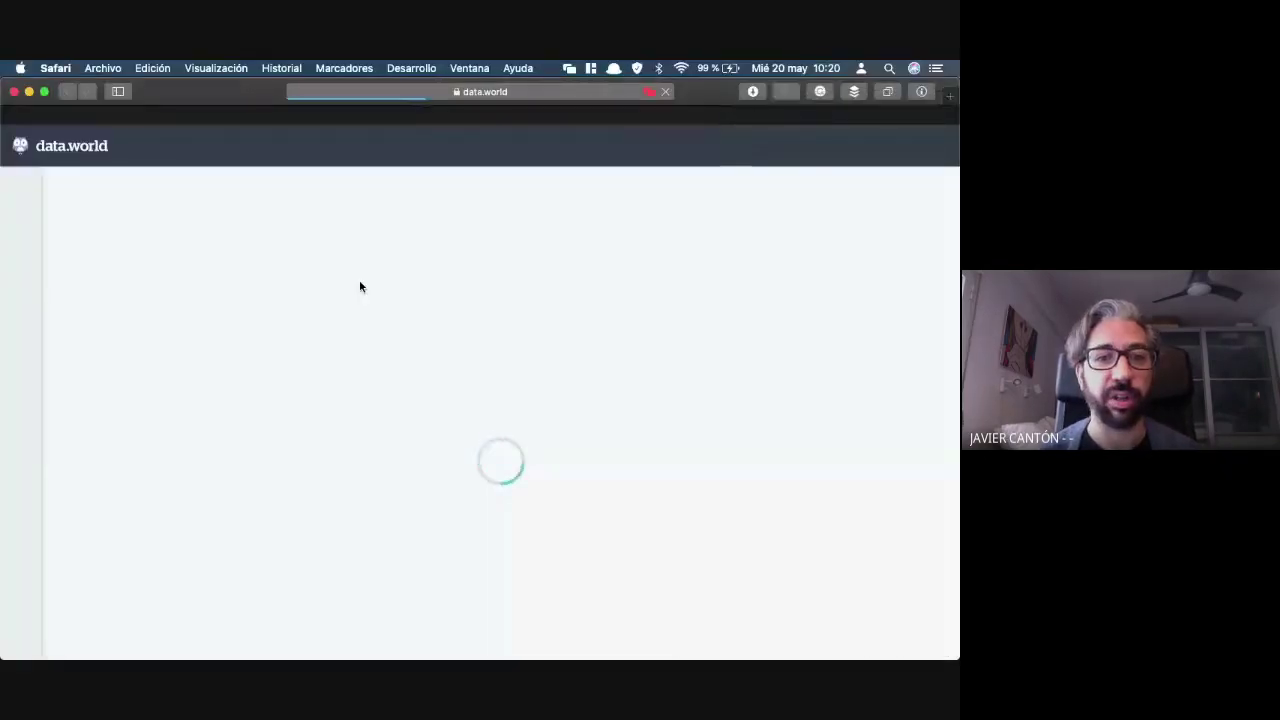
pyautogui.press('super+Tab')
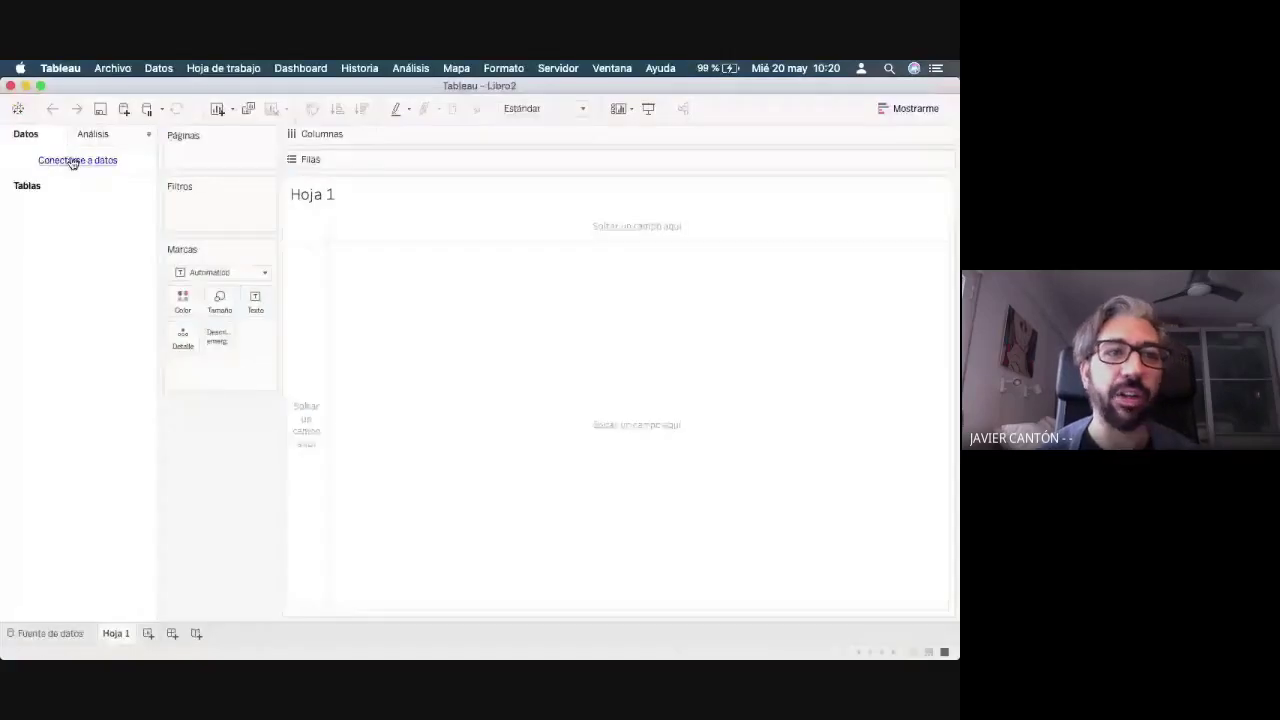
pyautogui.click(73, 161)
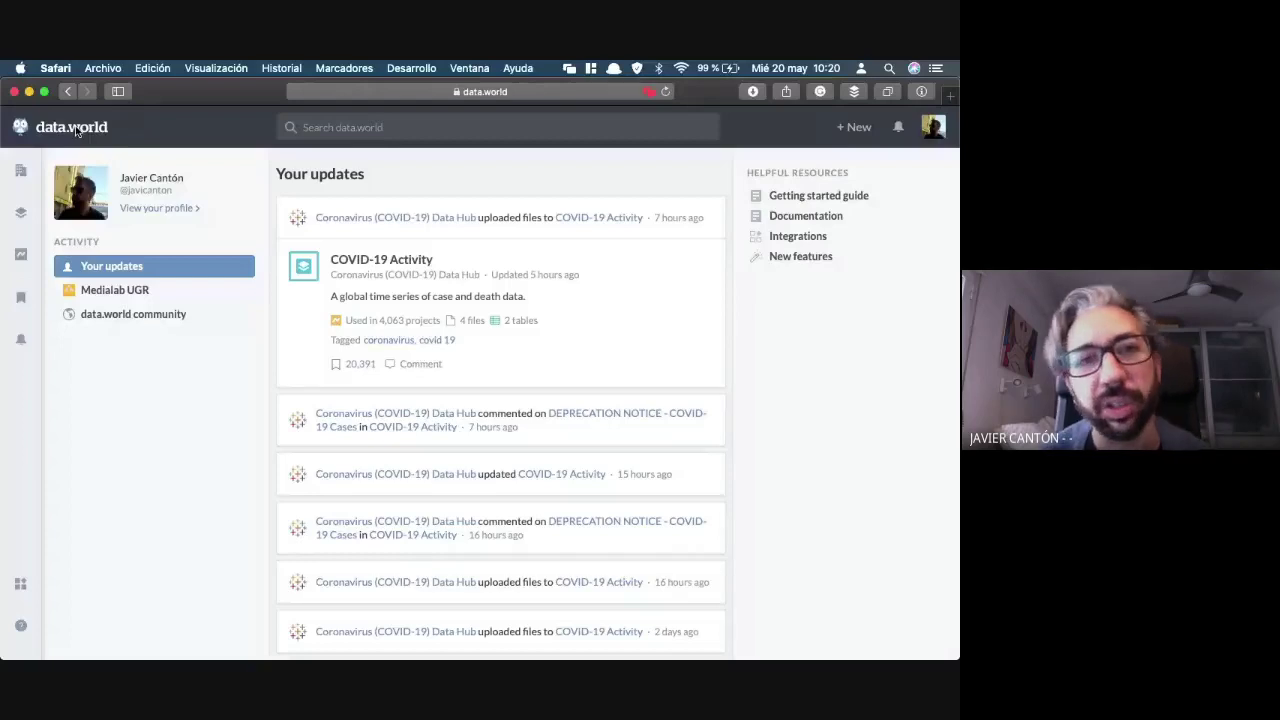
pyautogui.click(68, 92)
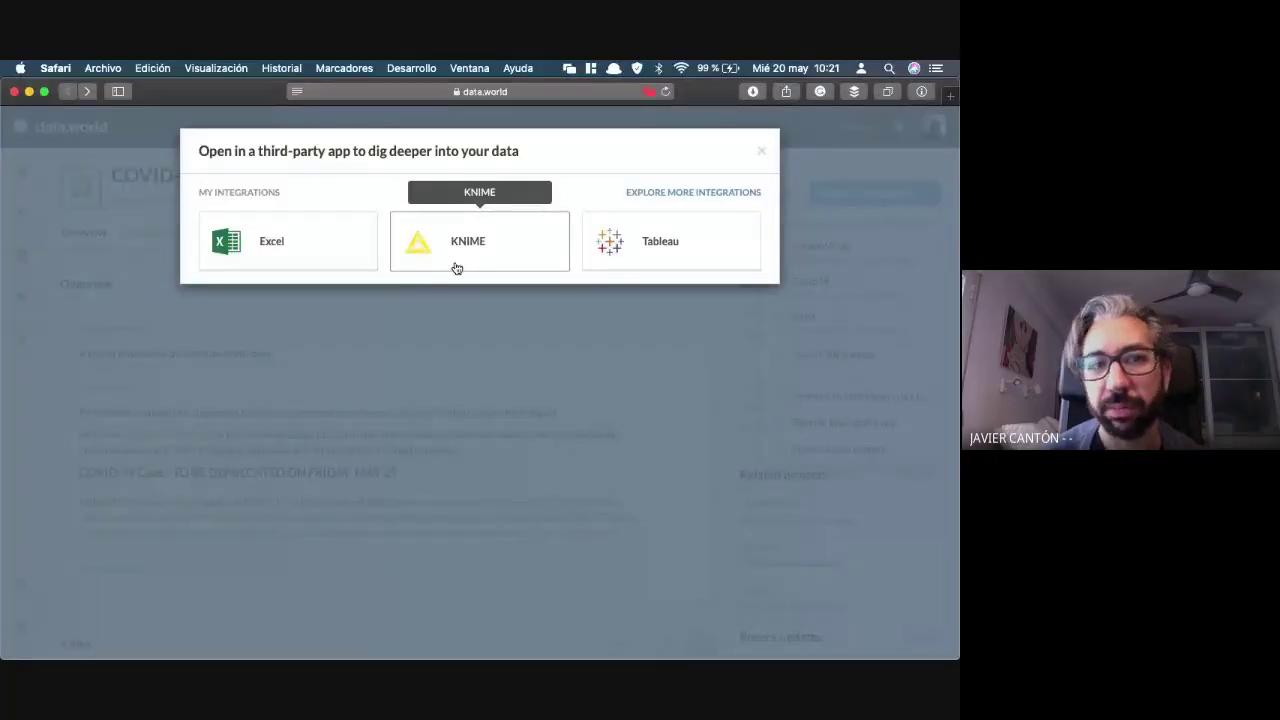
pyautogui.click(678, 245)
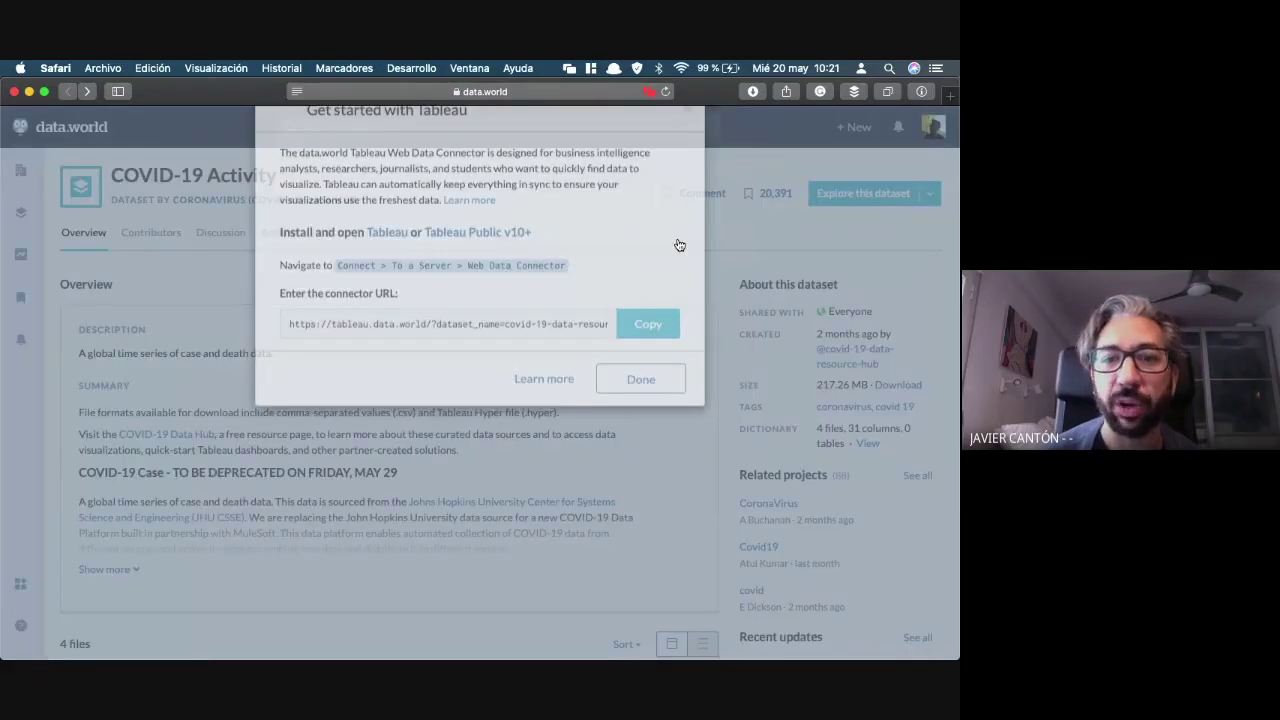
pyautogui.click(619, 367)
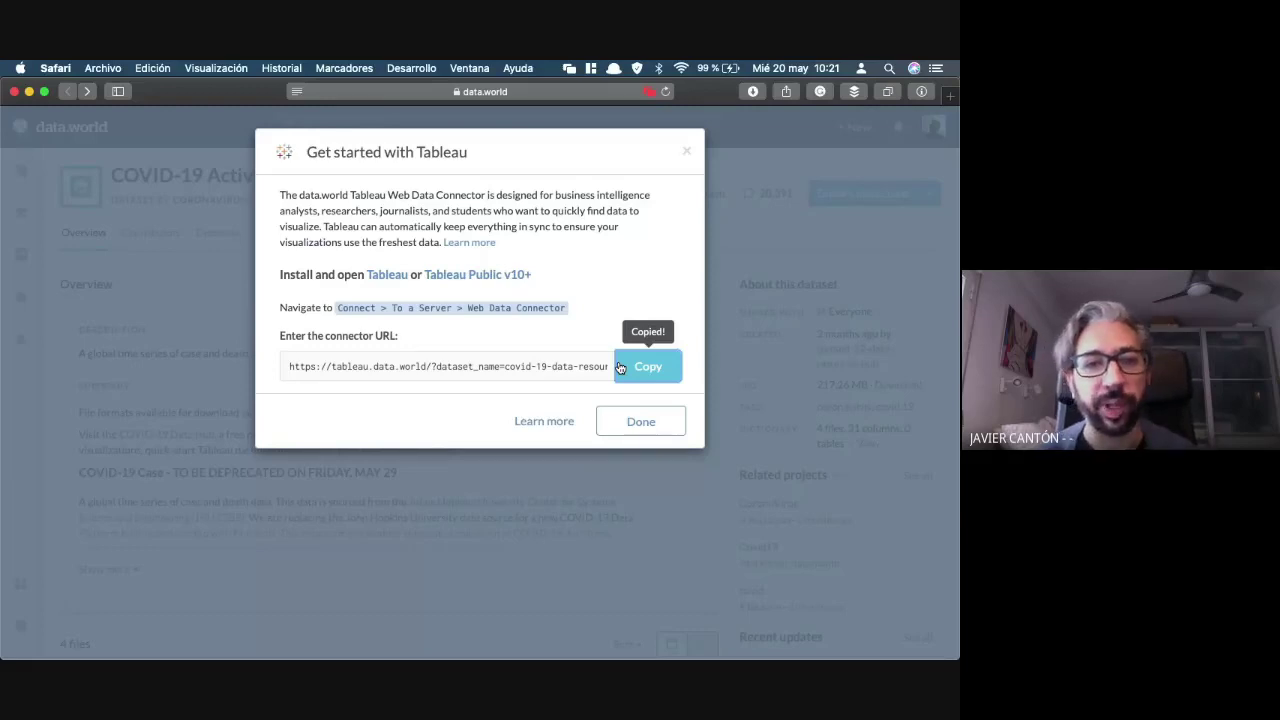
pyautogui.click(660, 428)
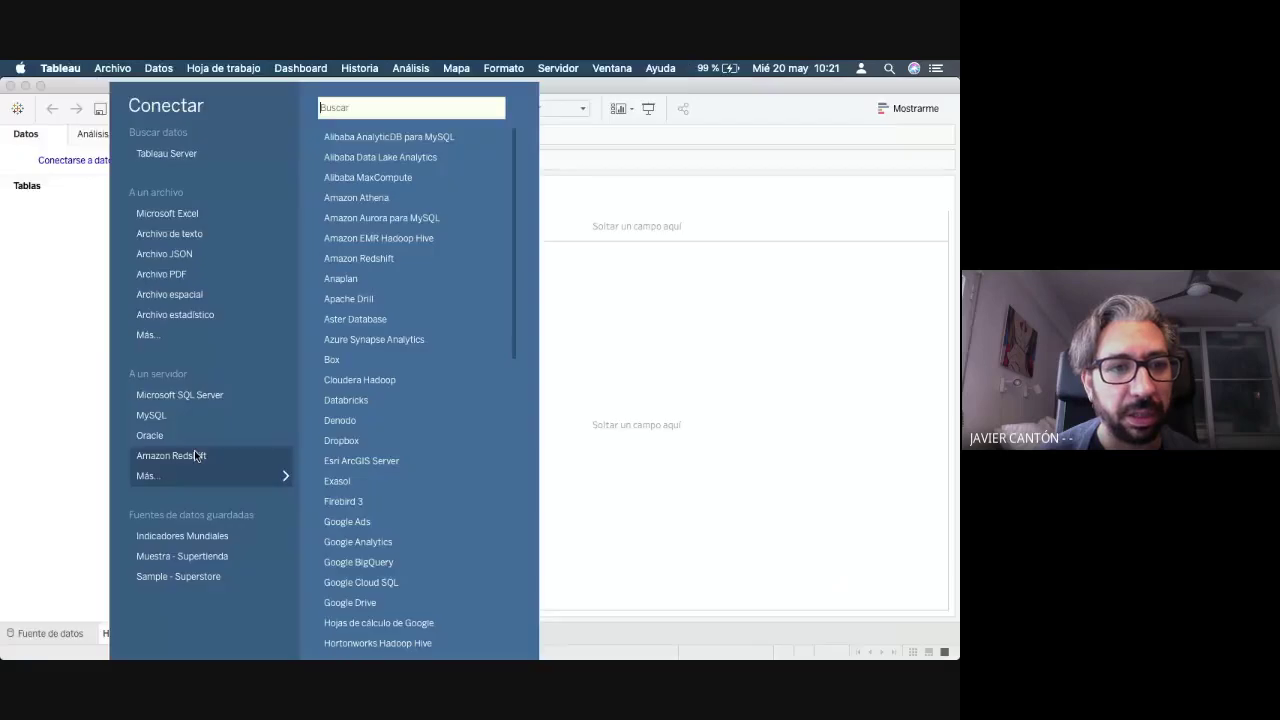
# - Try to connect Tableau to the COVID-19 Activity dataset through a web data connector with the copied URL, and close the connector window
pyautogui.scroll(-5, 409, 545)
pyautogui.scroll(-5, 409, 545)
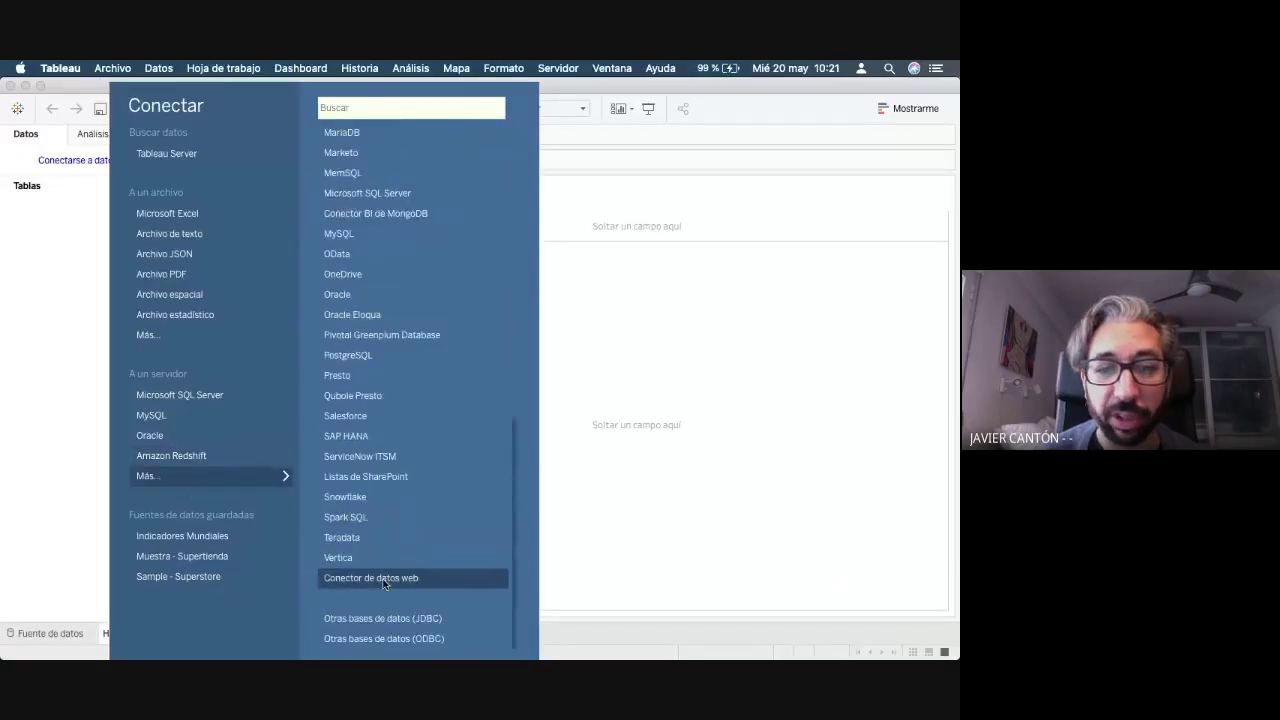
pyautogui.click(383, 578)
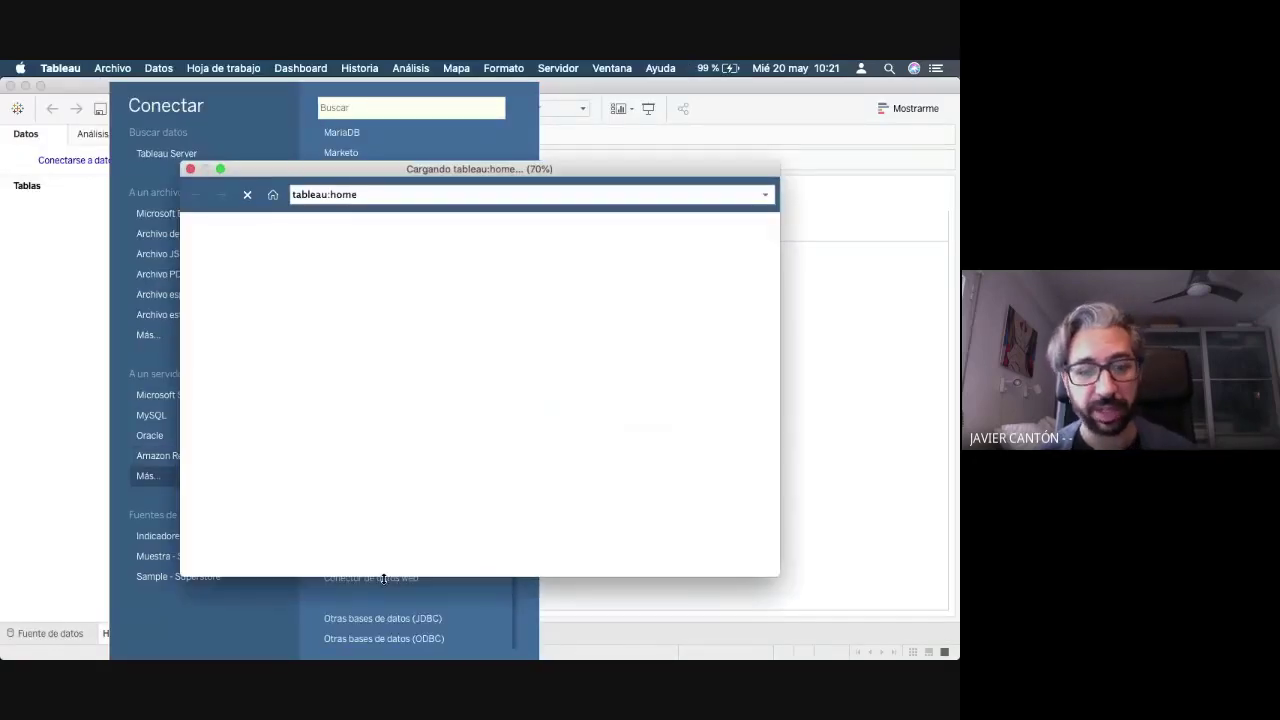
pyautogui.click(355, 194)
pyautogui.press('super+v')
pyautogui.press('Escape')
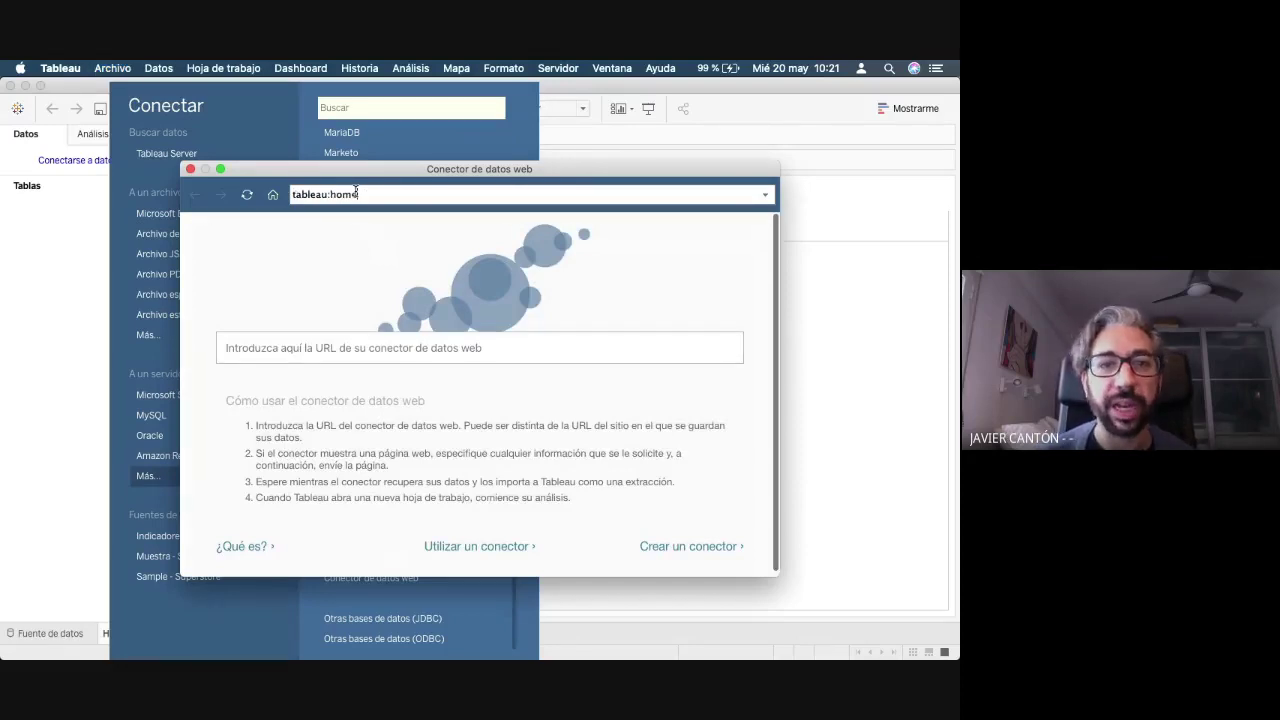
pyautogui.click(353, 345)
pyautogui.press('super+v')
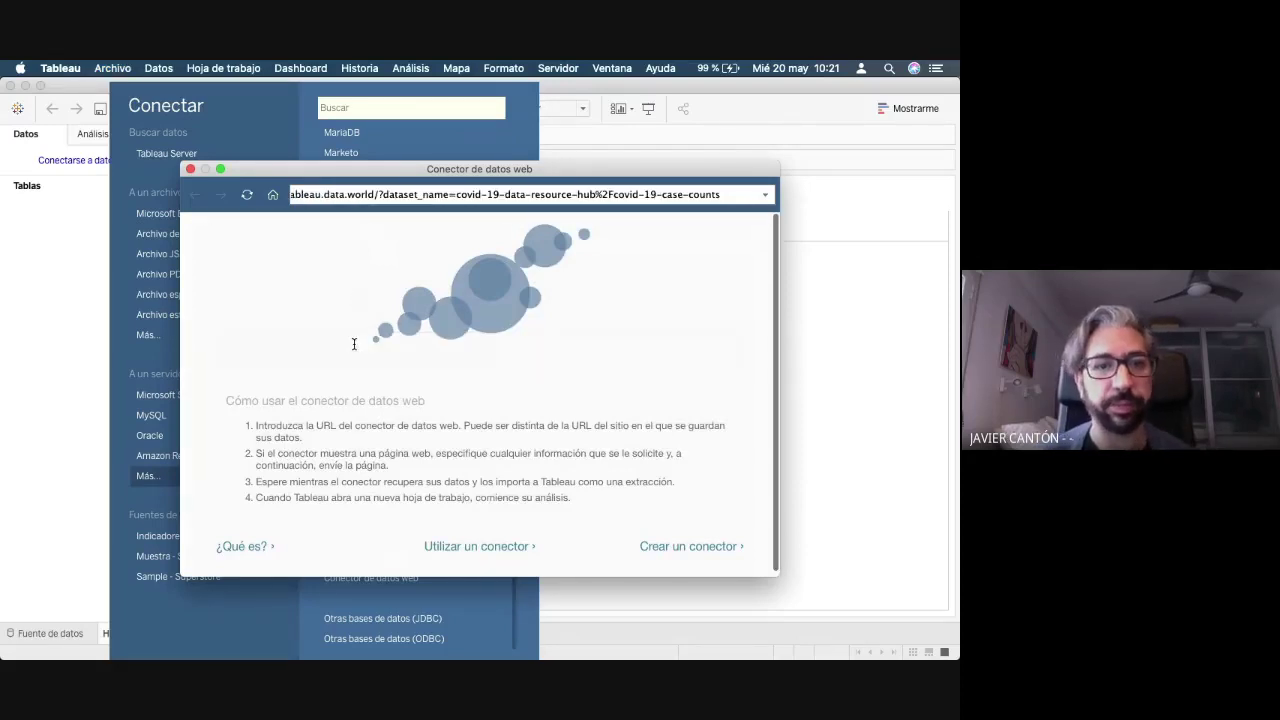
pyautogui.press('Return')
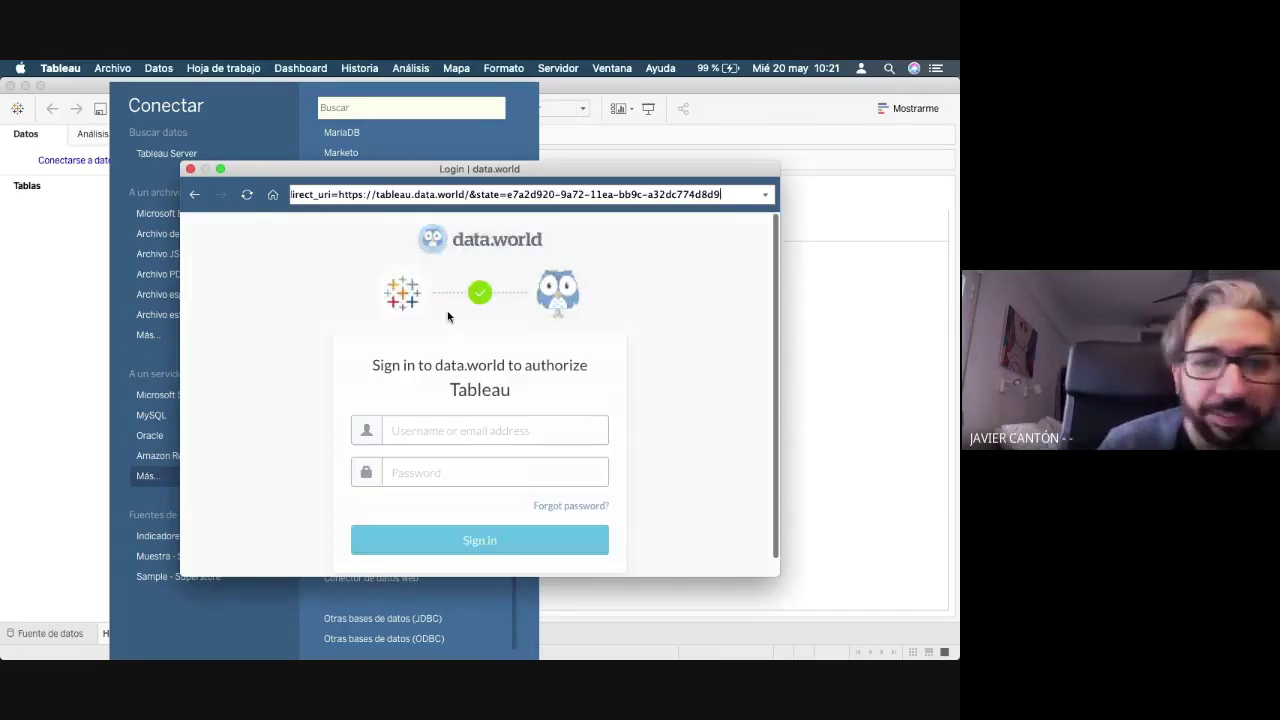
pyautogui.click(190, 170)
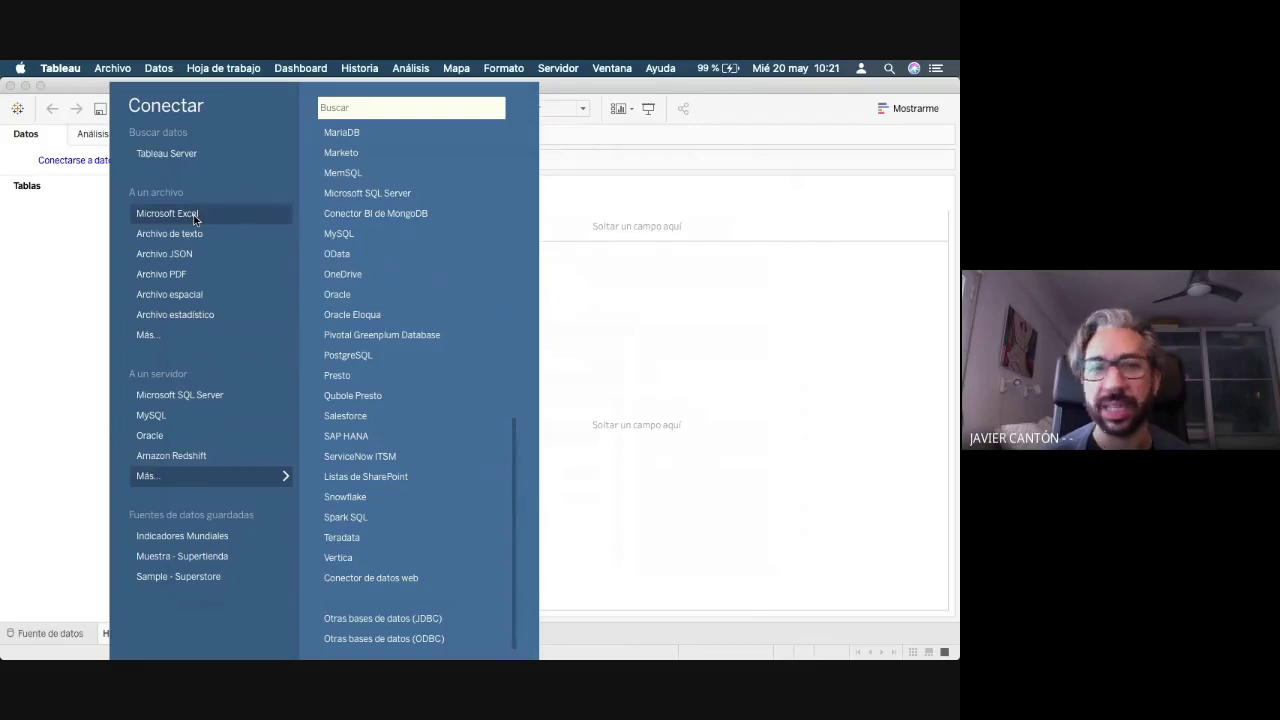
# - Look through the available server connectors, such as Google Sheets, and close the connection list
pyautogui.scroll(4, 395, 332)
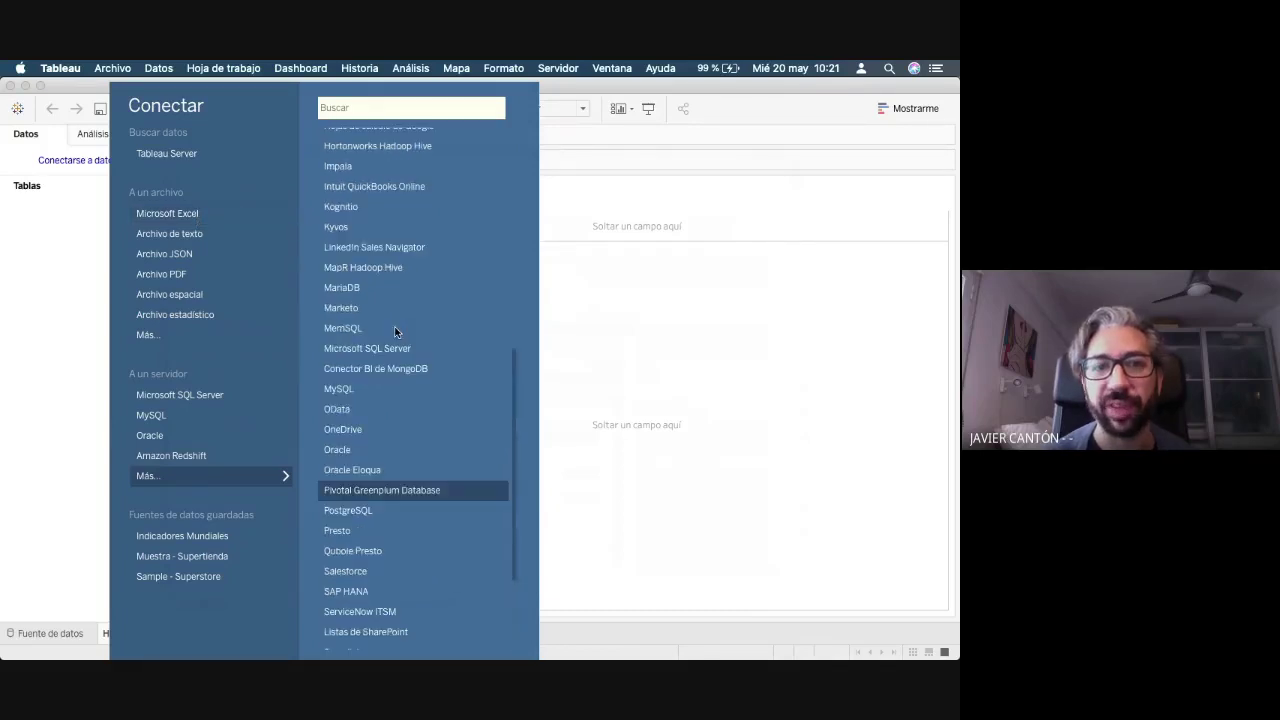
pyautogui.scroll(10, 395, 332)
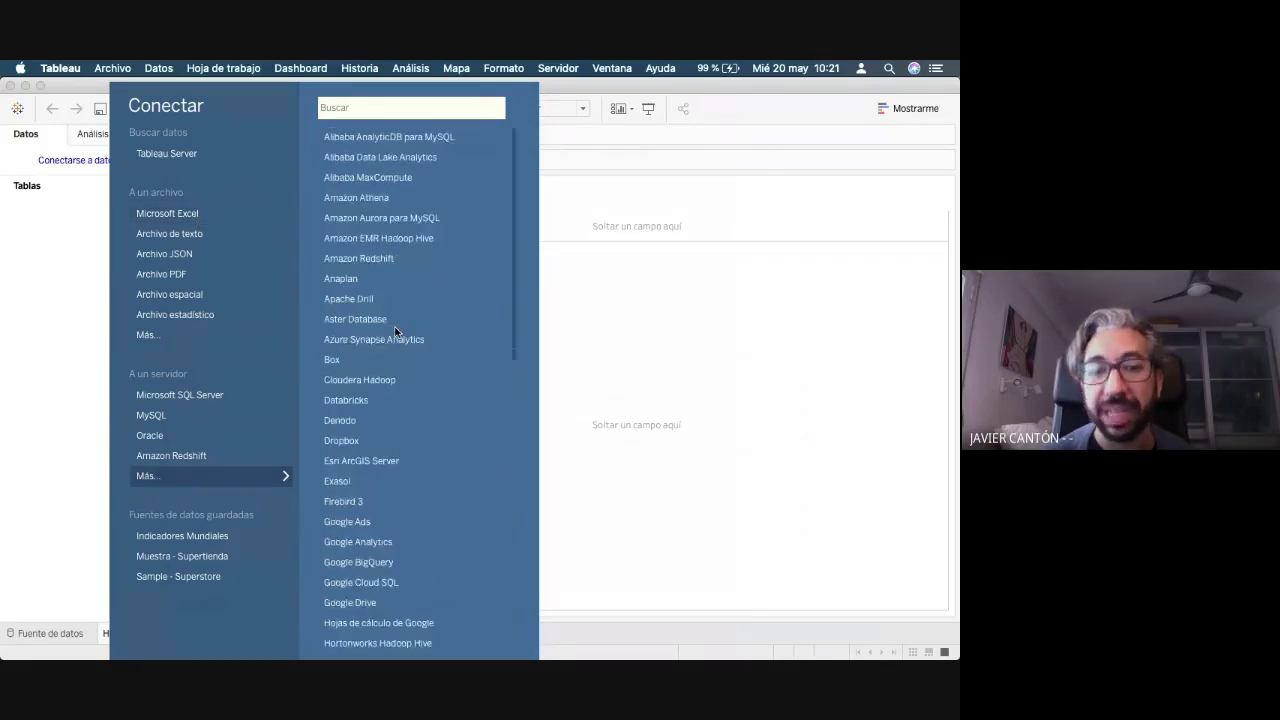
pyautogui.scroll(-3, 395, 332)
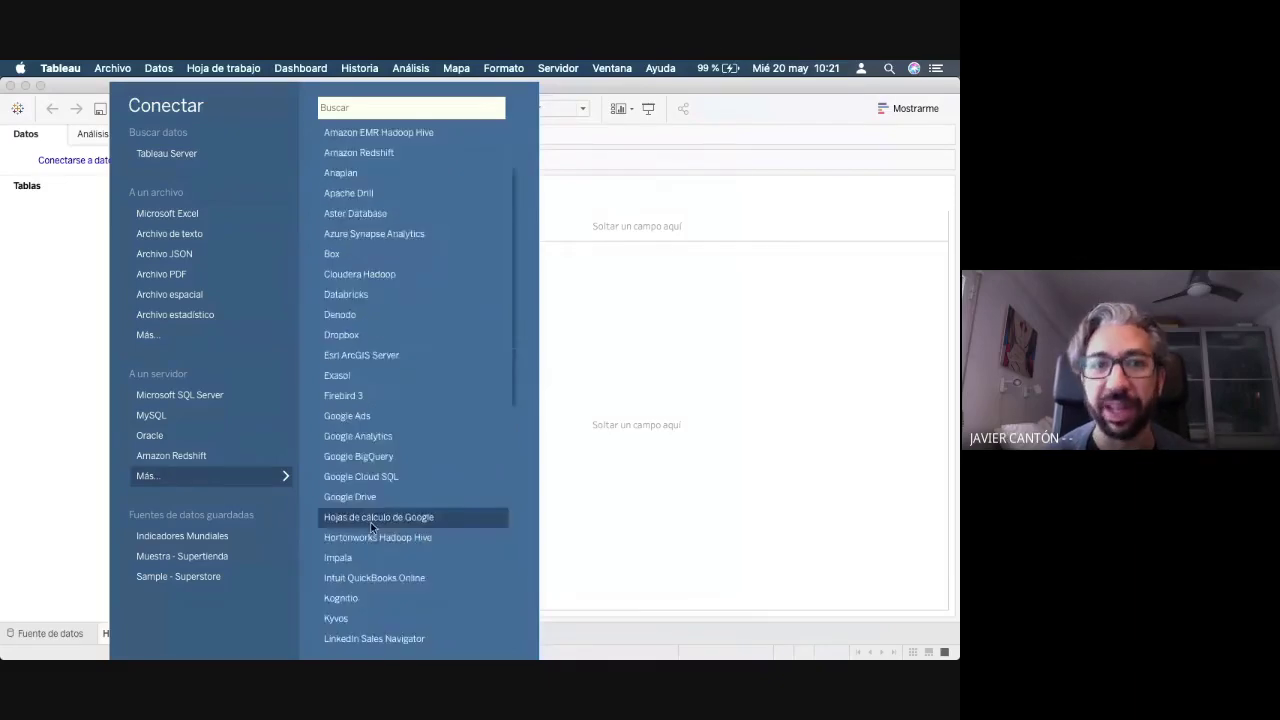
pyautogui.scroll(3, 412, 392)
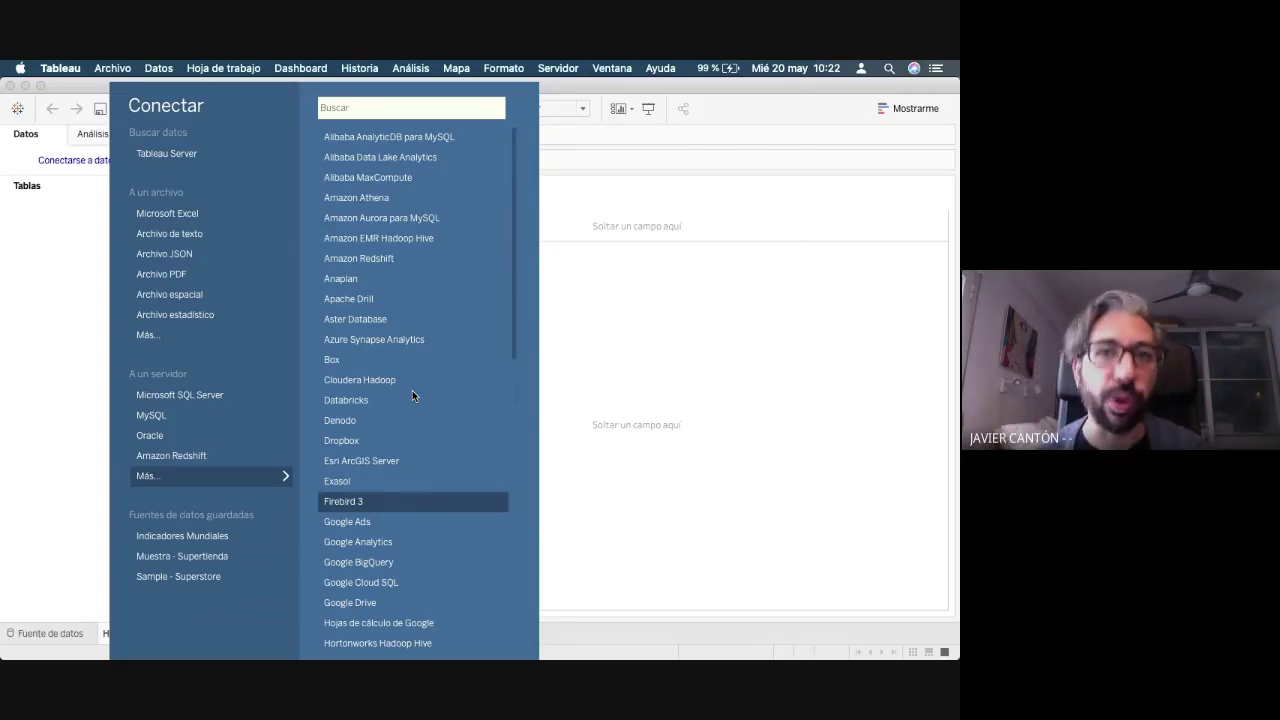
pyautogui.click(43, 313)
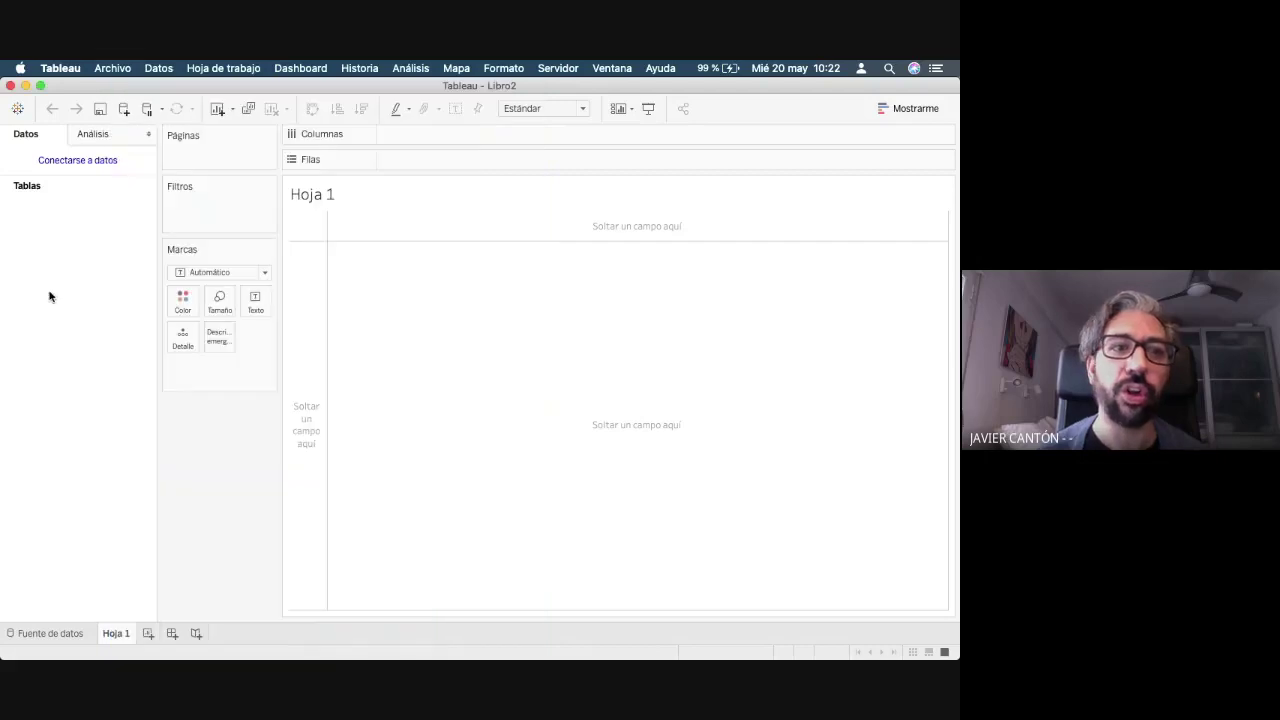
# - Connect to the Excel workbook 2 OfficeSupplies.xlsx and open worksheet Hoja 1
pyautogui.click(82, 162)
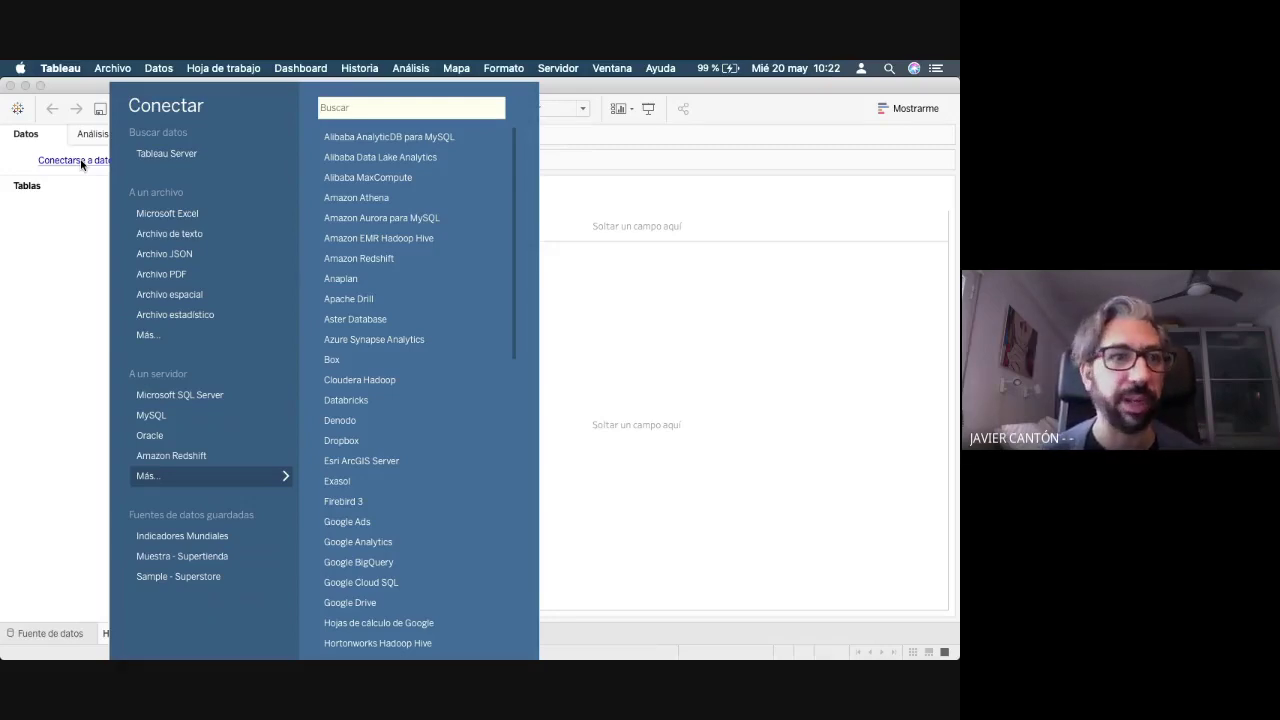
pyautogui.click(81, 163)
pyautogui.click(81, 163)
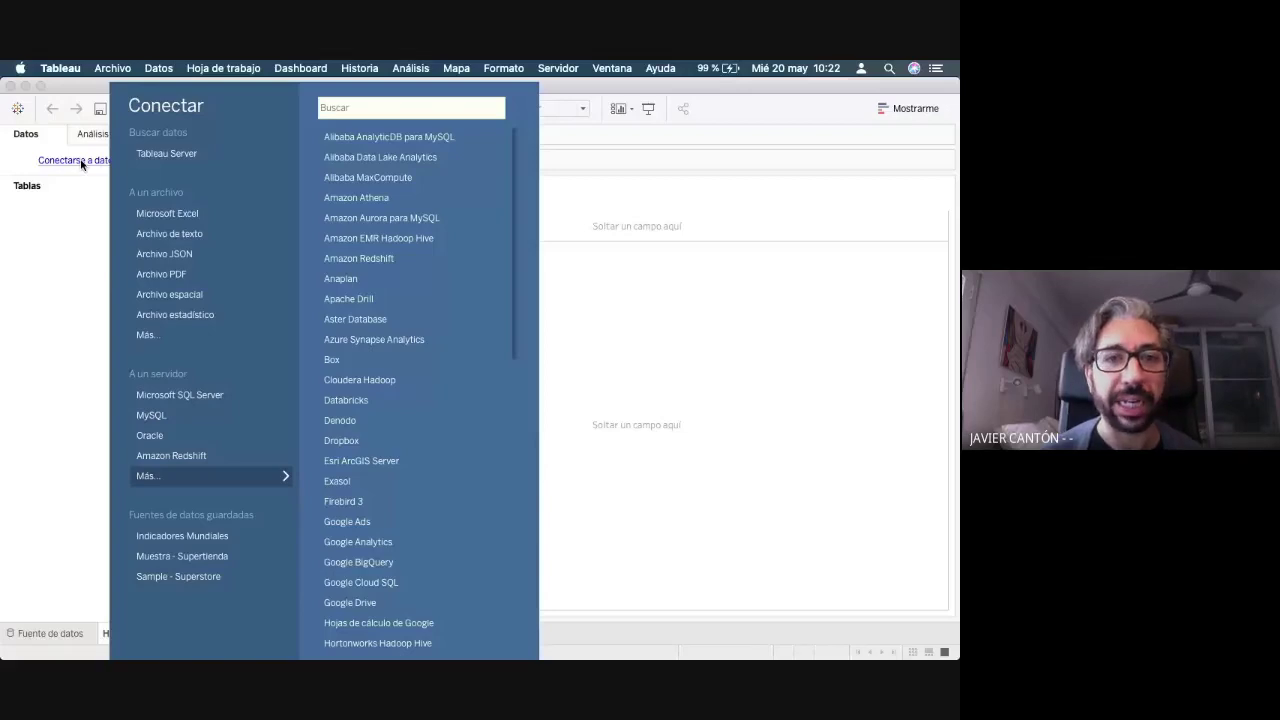
pyautogui.click(167, 213)
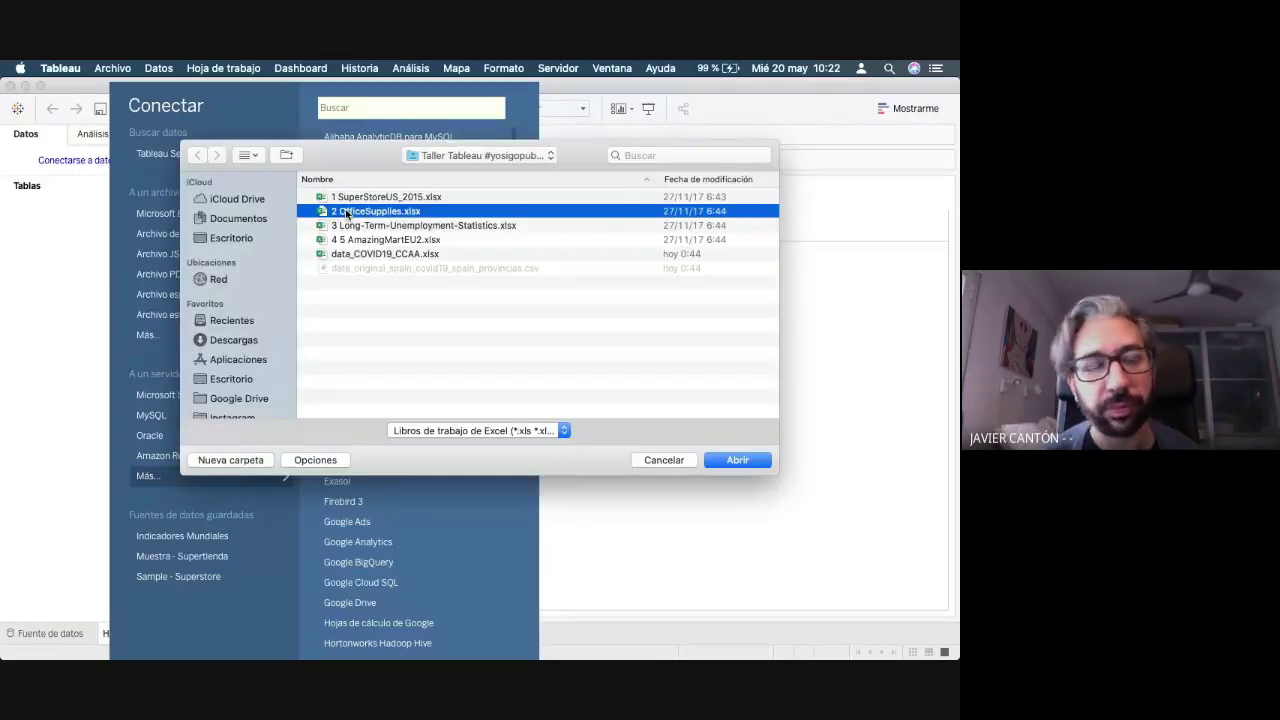
pyautogui.doubleClick(347, 212)
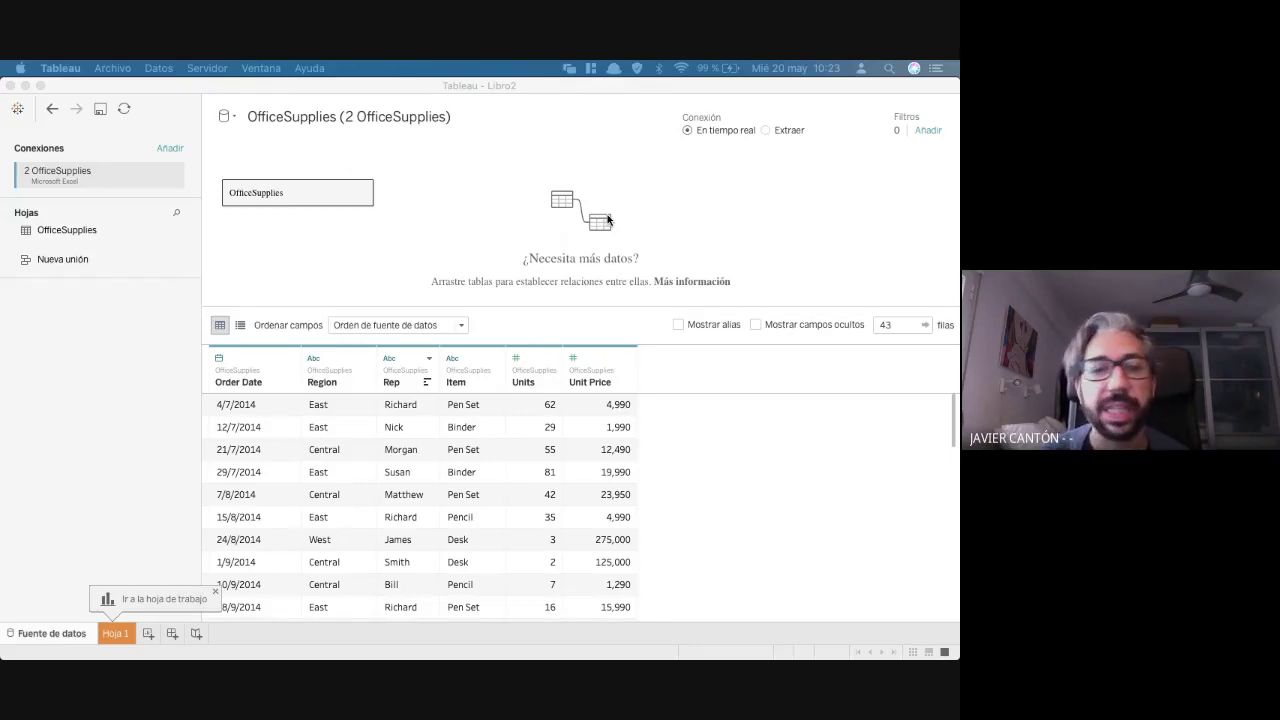
pyautogui.click(110, 632)
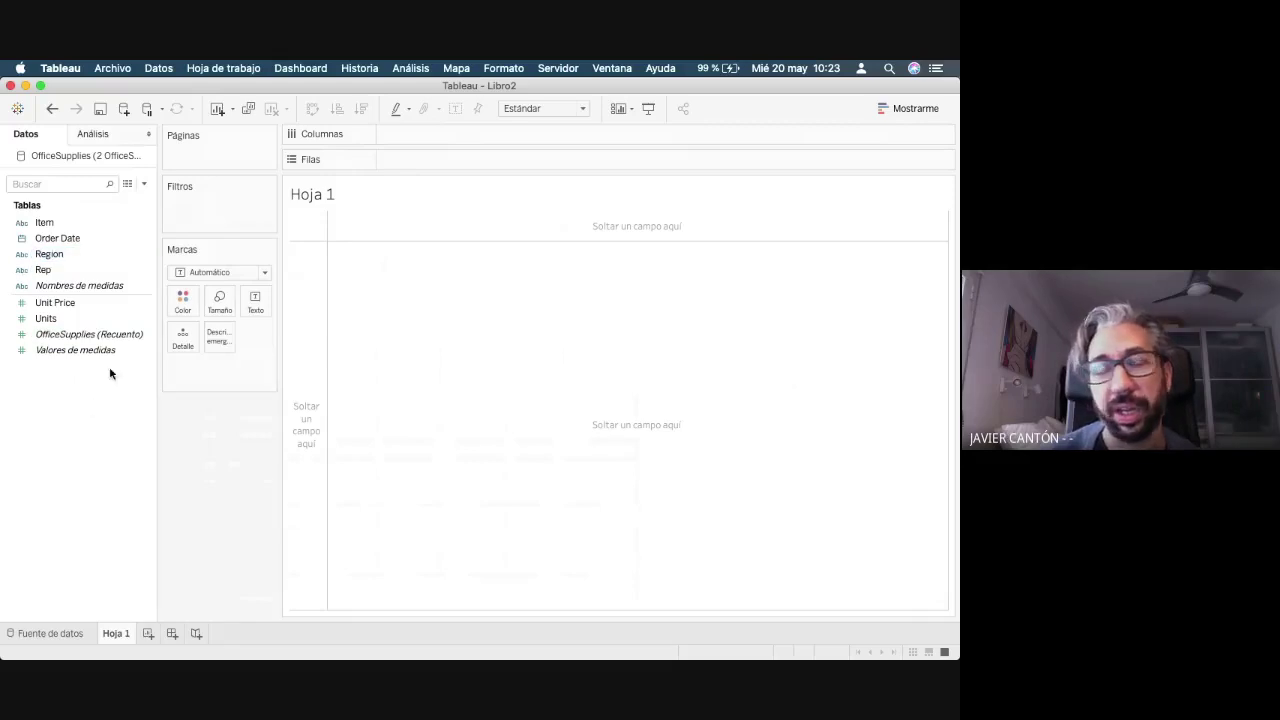
# - Review the analysis options of Hoja 1 and the field columns of the OfficeSupplies data source
pyautogui.click(91, 135)
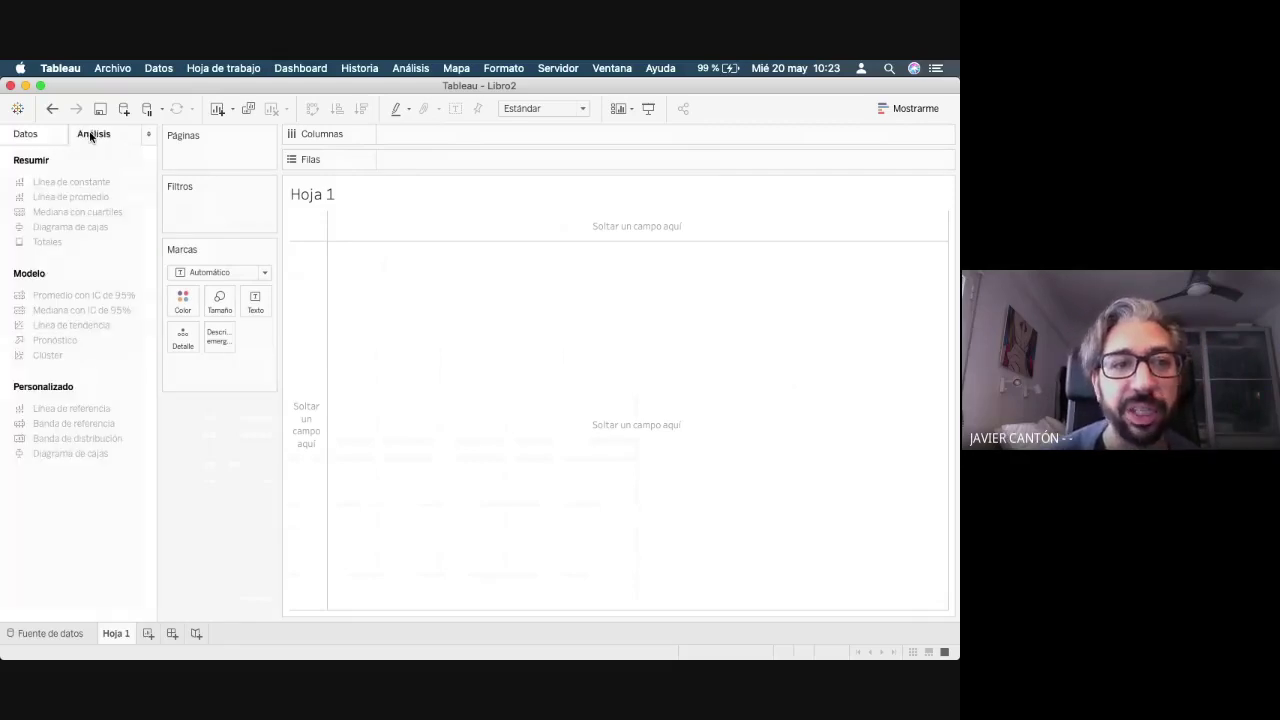
pyautogui.click(27, 134)
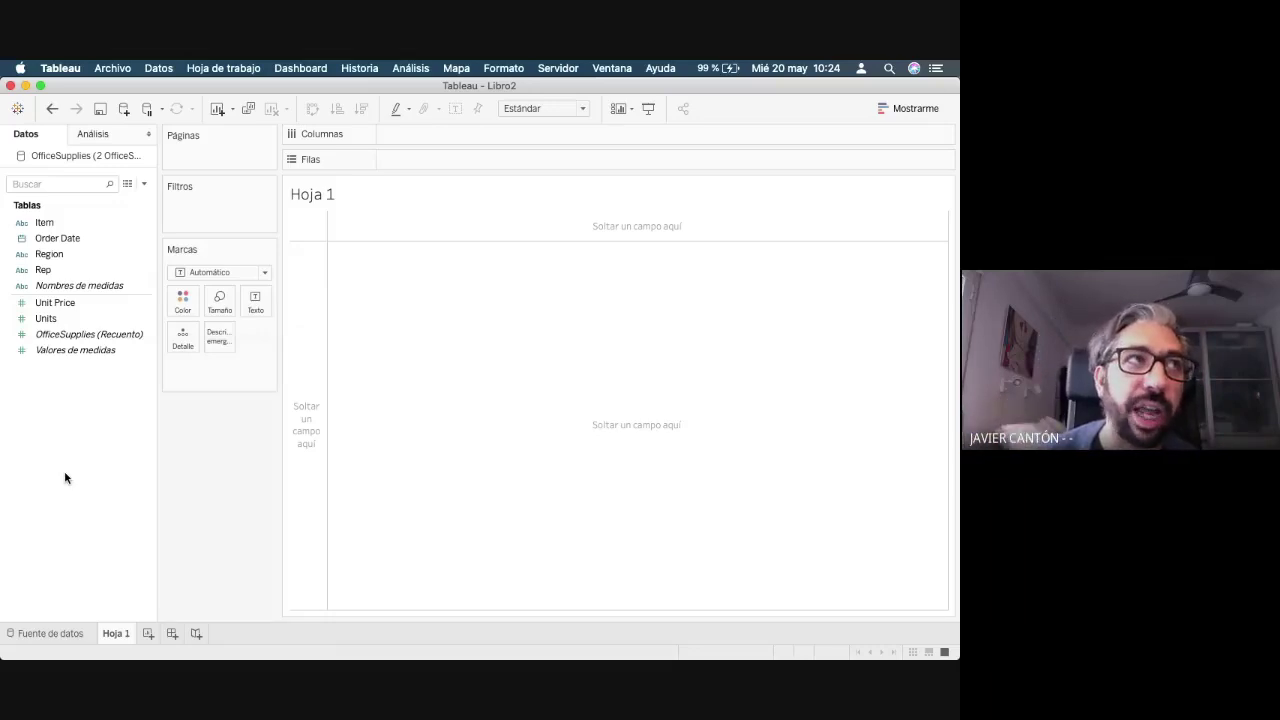
pyautogui.click(54, 634)
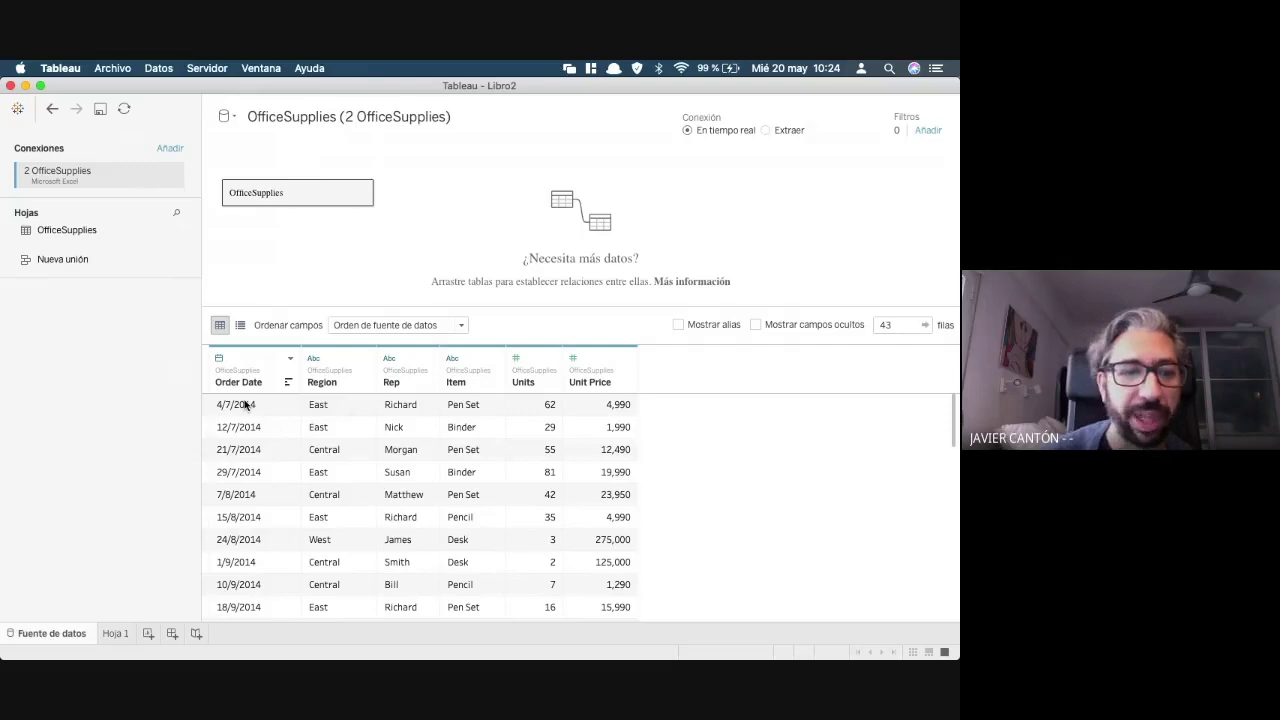
pyautogui.click(115, 633)
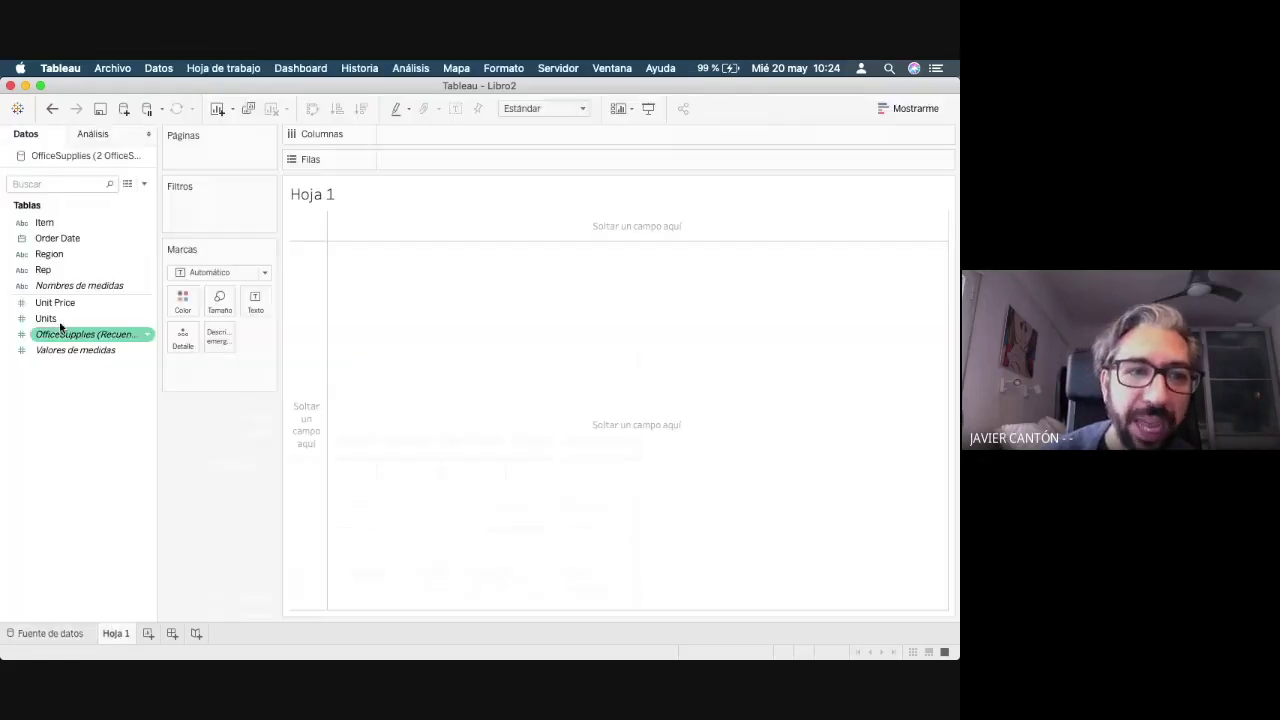
# - Try turning the Region dimension into a measure, and undo the conversion
pyautogui.moveTo(57, 238); pyautogui.dragTo(54, 321)
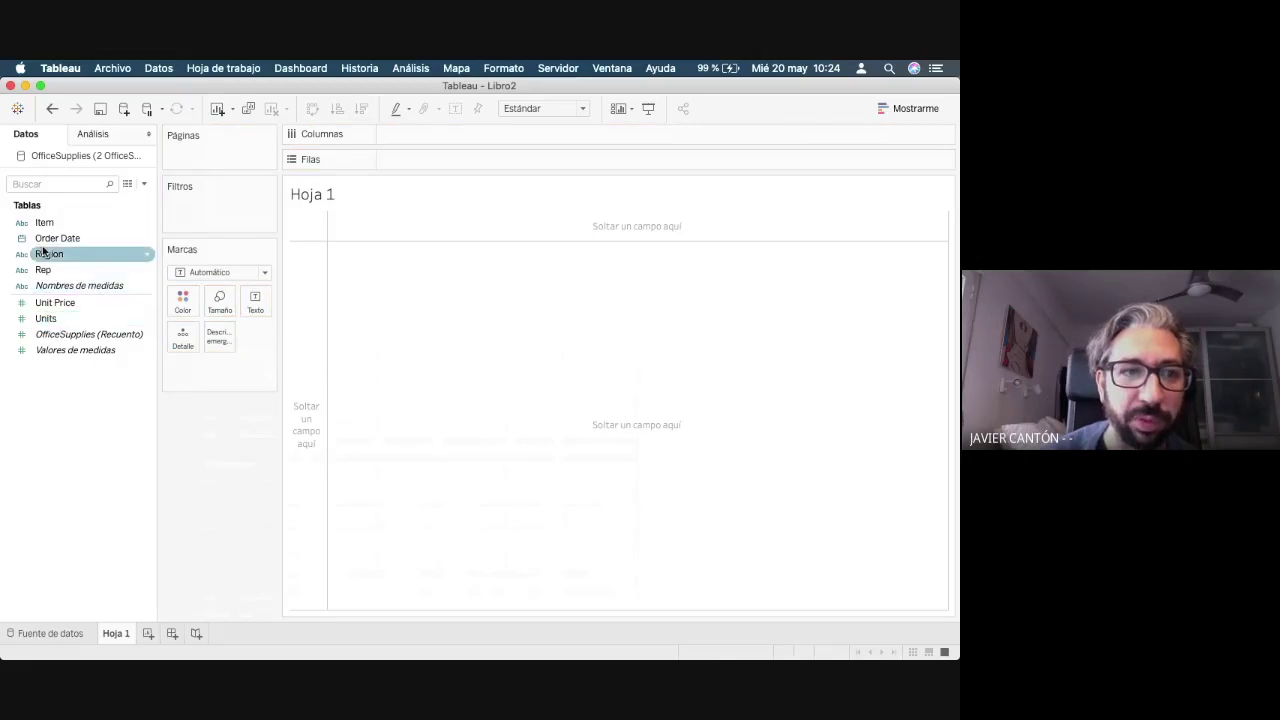
pyautogui.moveTo(43, 252); pyautogui.dragTo(45, 326)
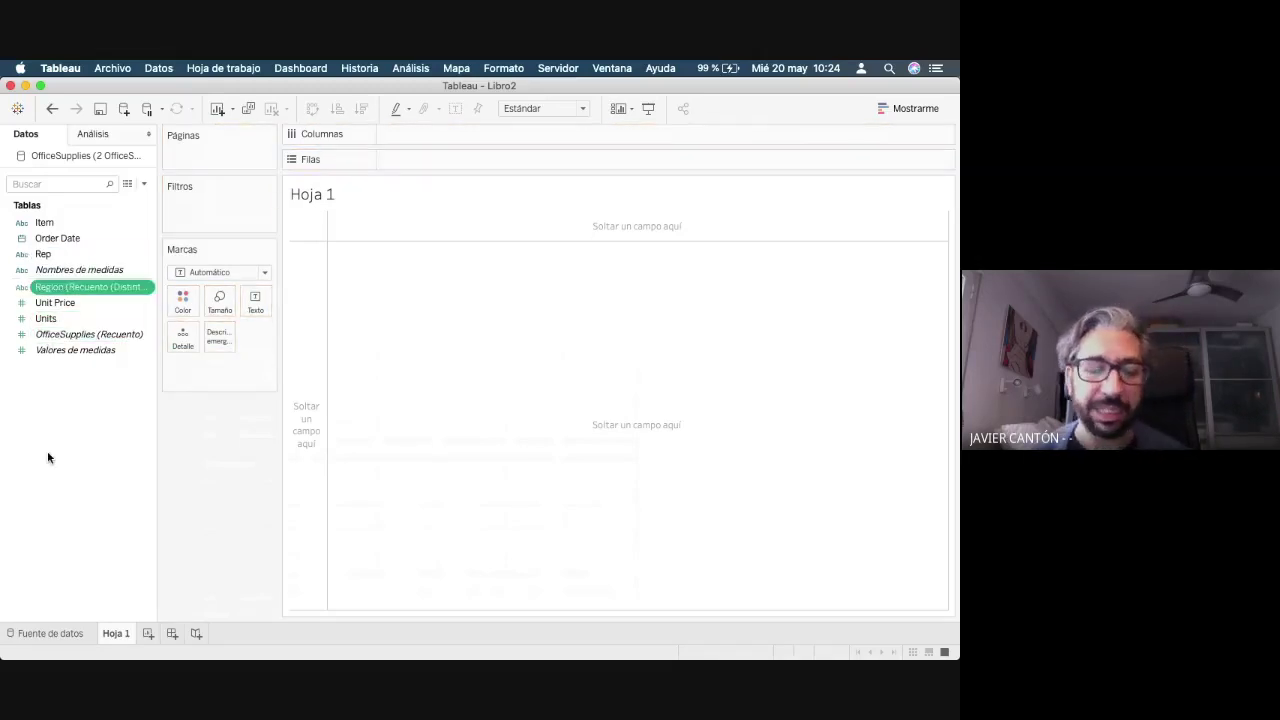
pyautogui.press('super+z')
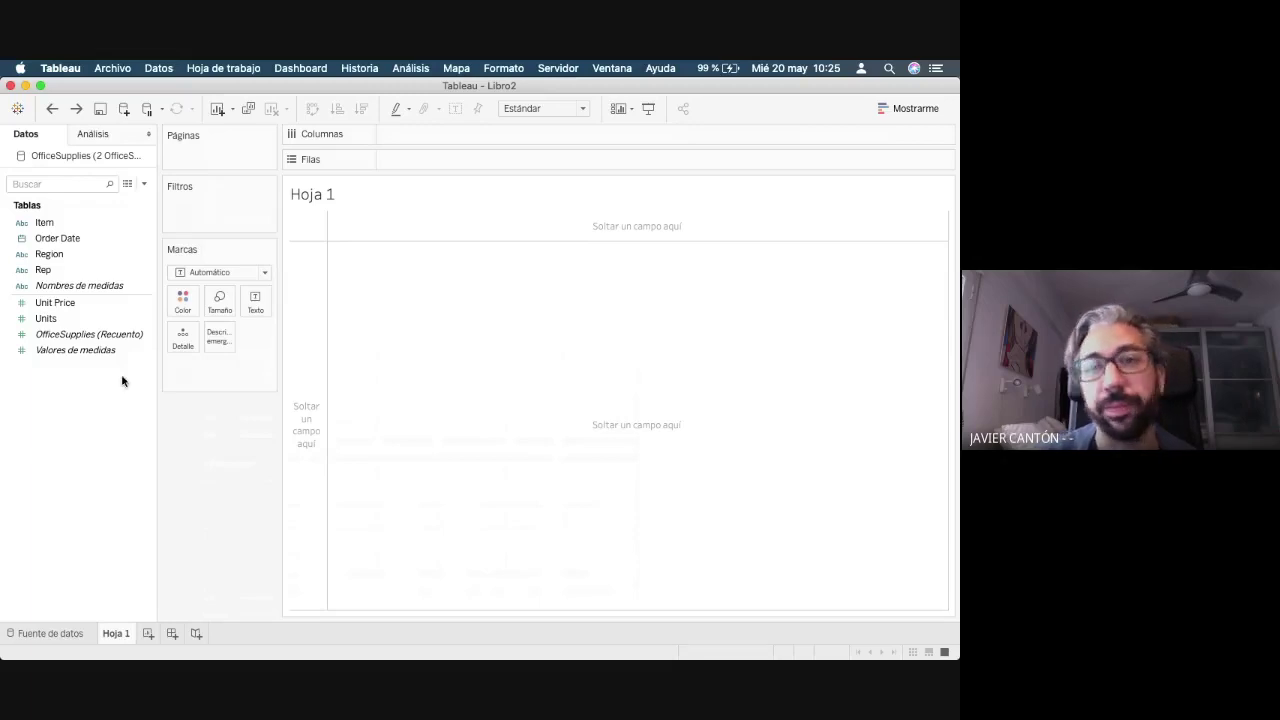
# - Build a text table in Hoja 1 with Region in the rows and the sum of Units as values
pyautogui.click(894, 111)
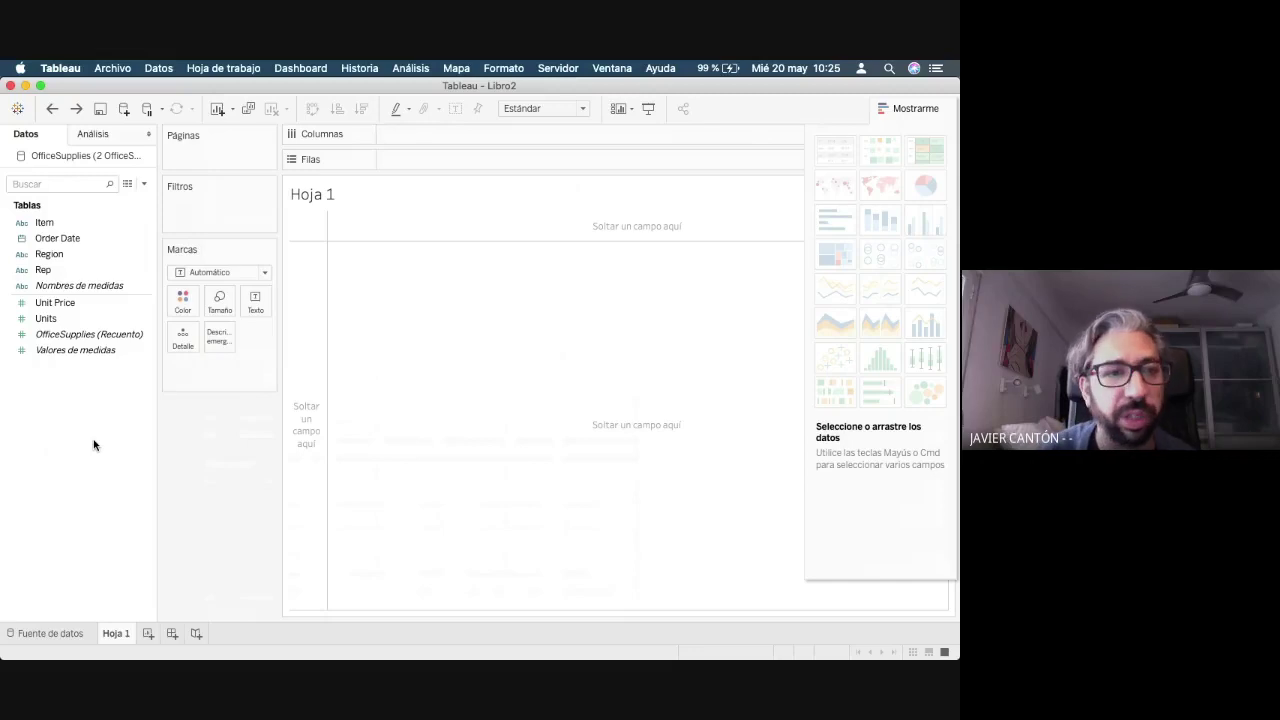
pyautogui.click(47, 239)
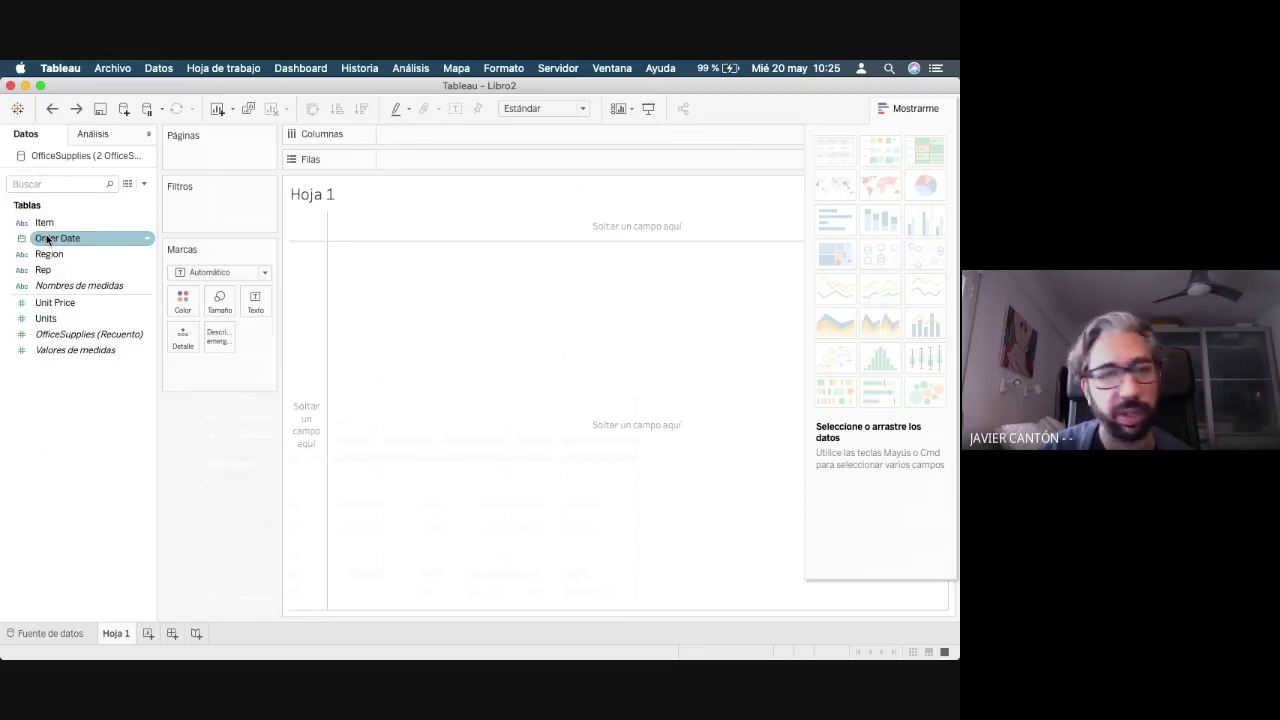
pyautogui.doubleClick(52, 256)
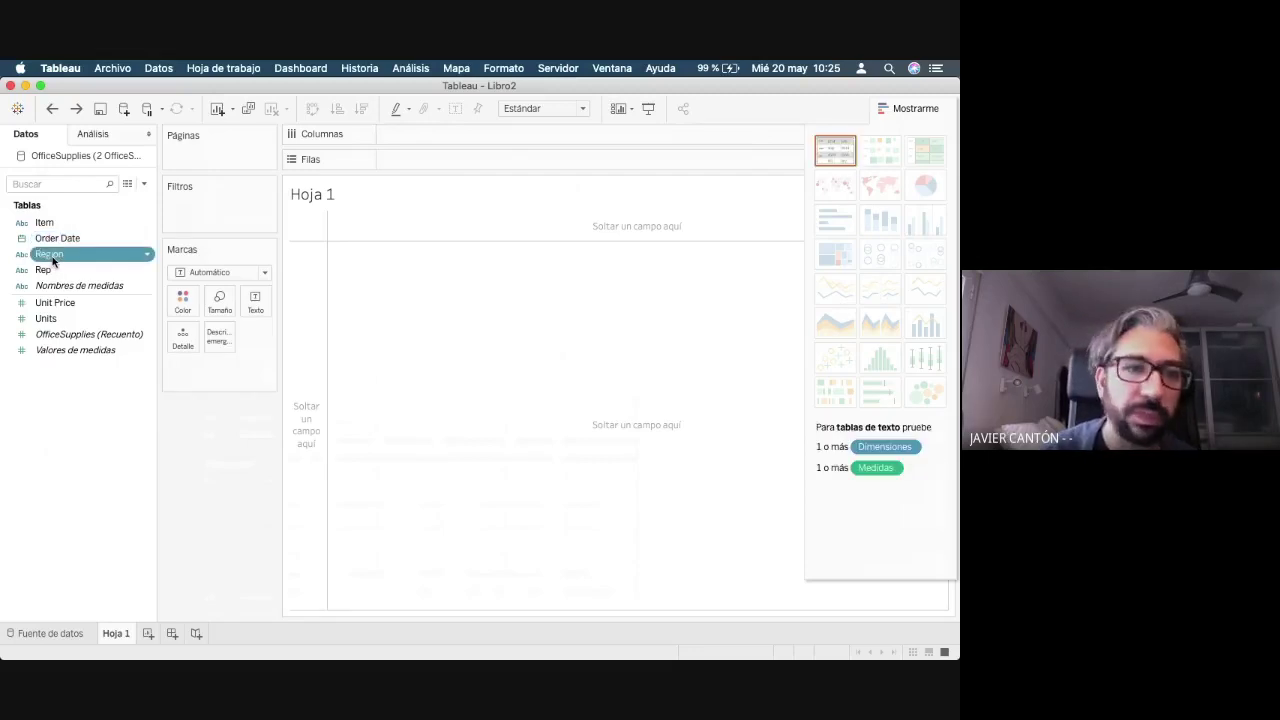
pyautogui.click(68, 320)
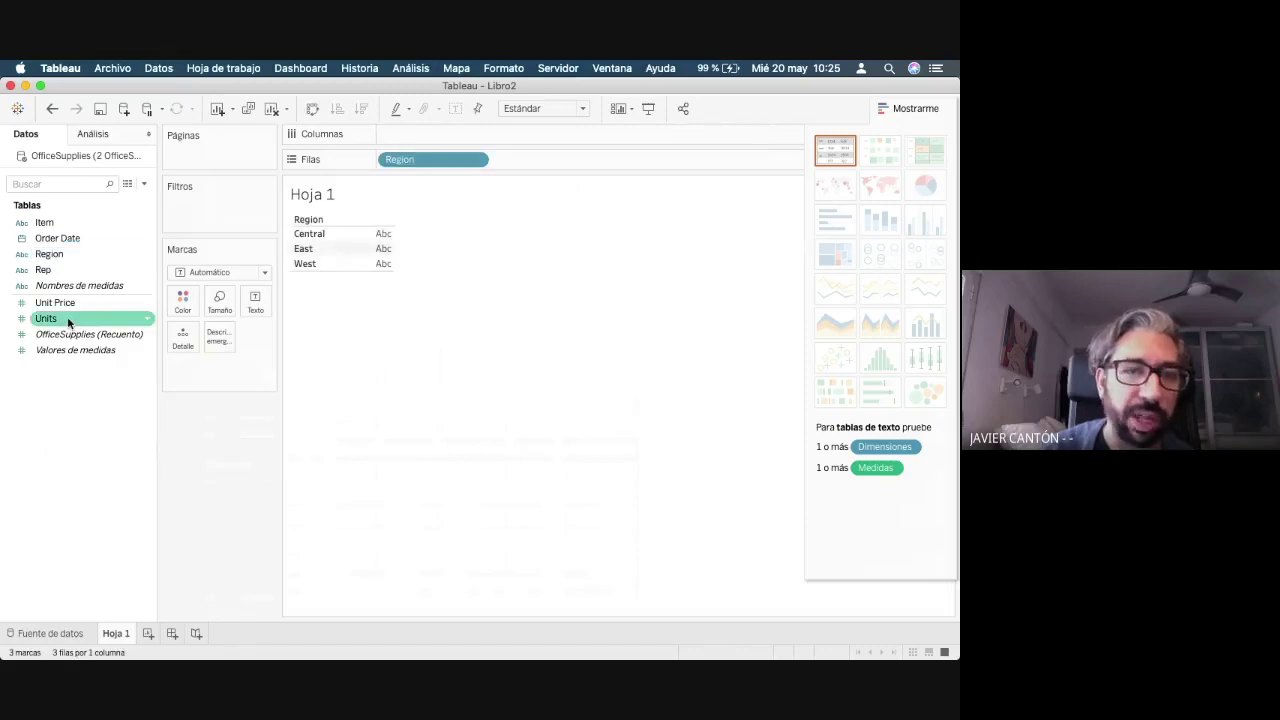
pyautogui.doubleClick(68, 320)
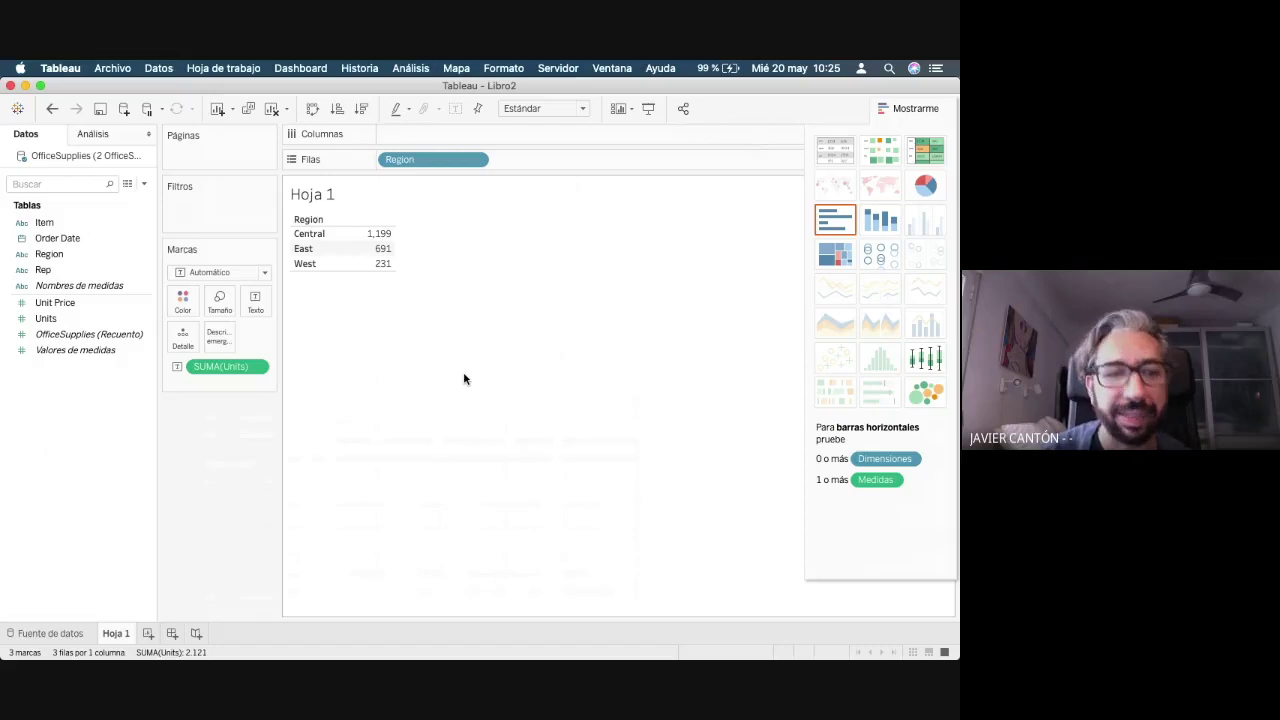
# - Review the Region and Units records in the OfficeSupplies data source and return to the Hoja 1 table
pyautogui.click(48, 633)
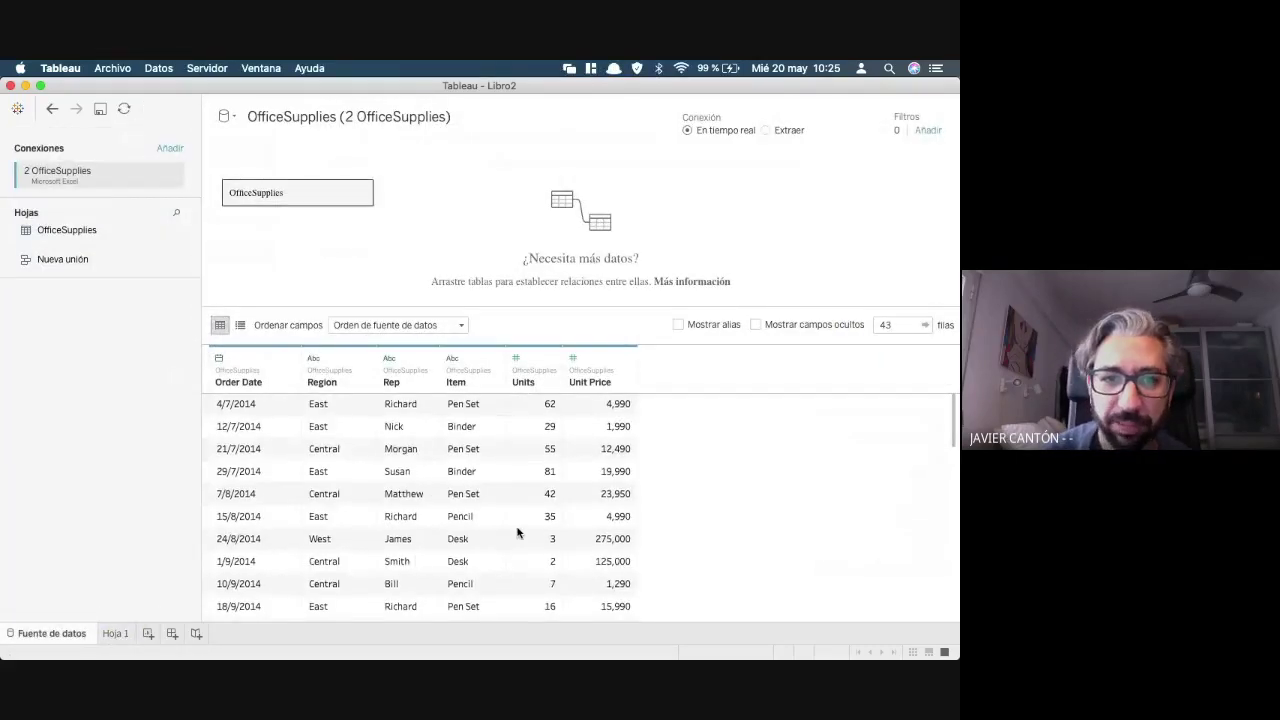
pyautogui.scroll(-5, 517, 533)
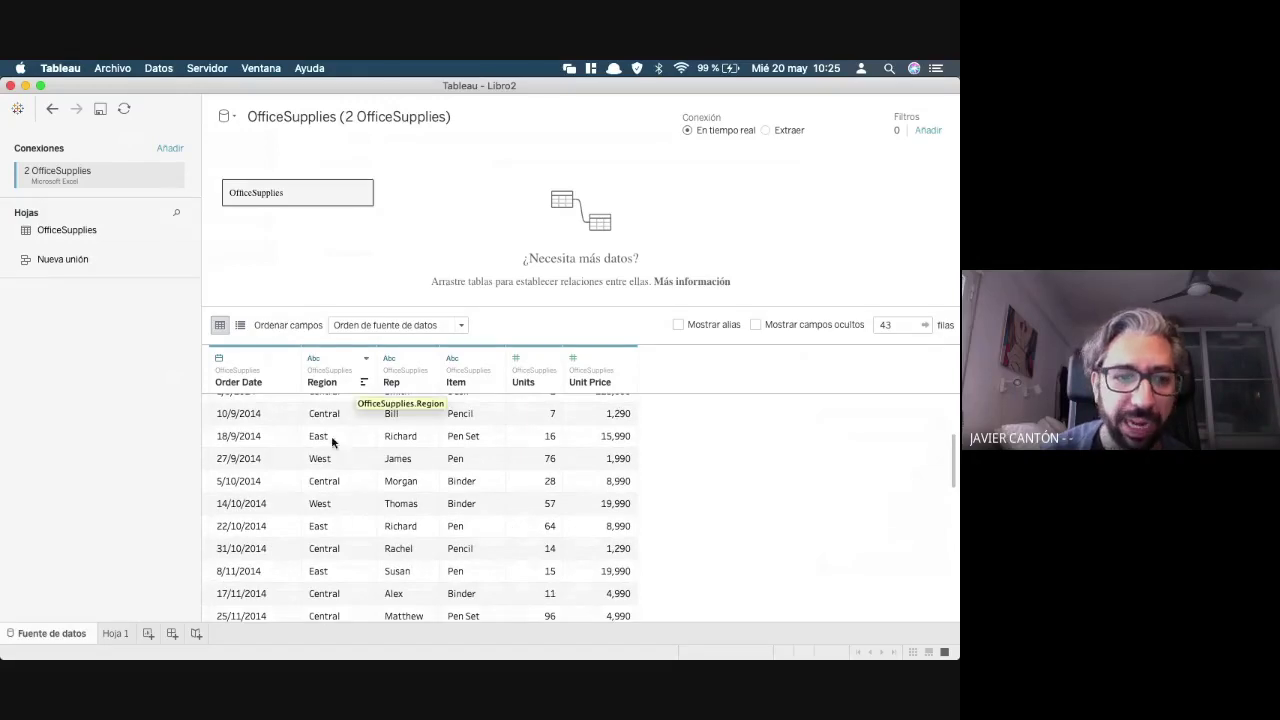
pyautogui.click(112, 640)
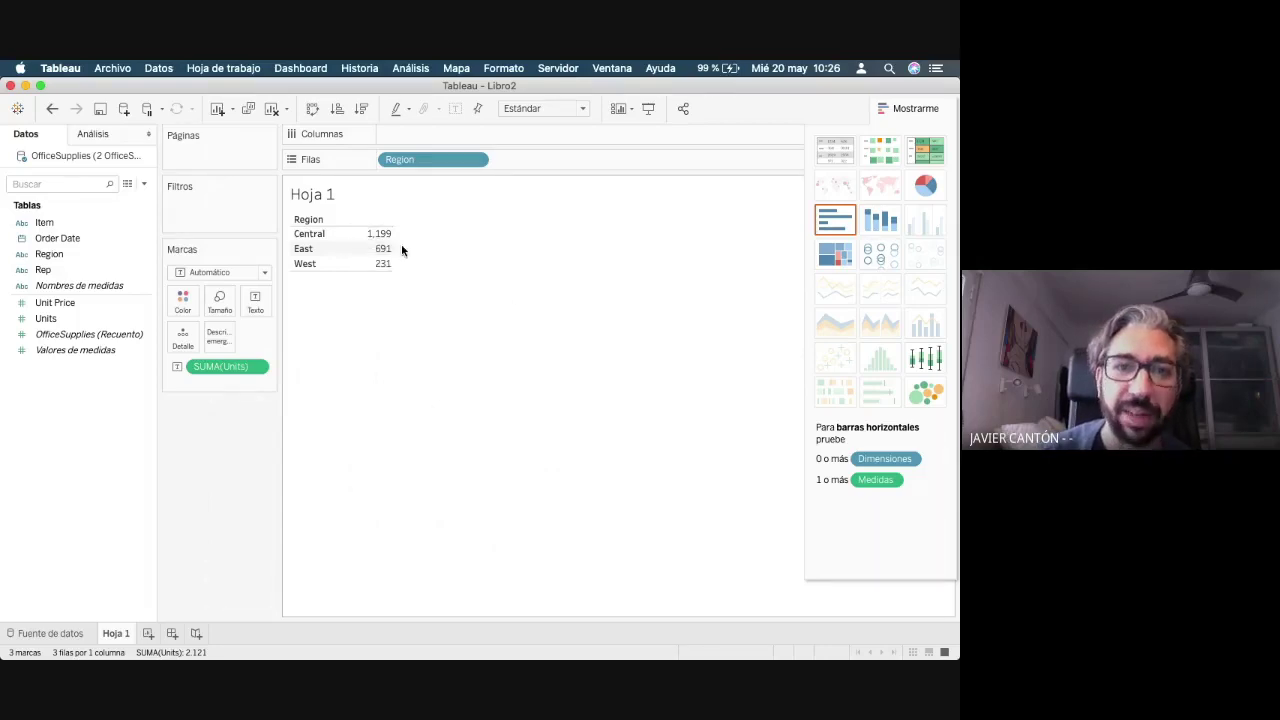
pyautogui.moveTo(361, 274)
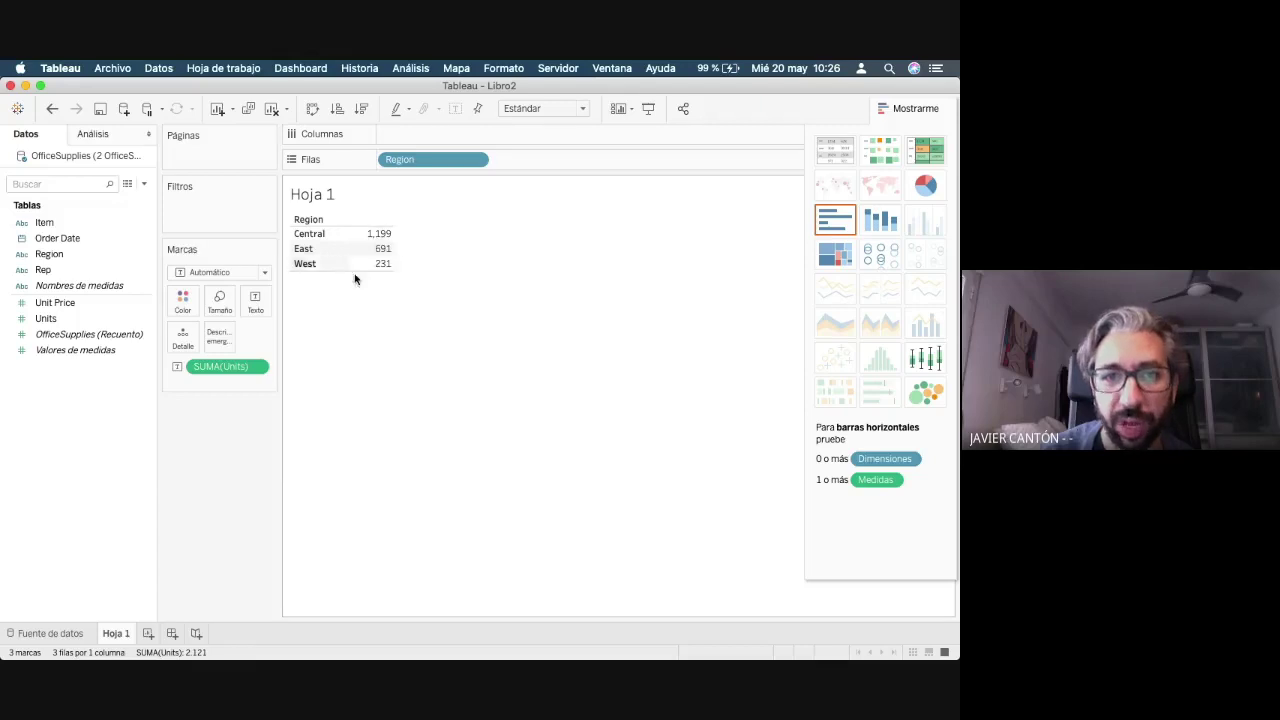
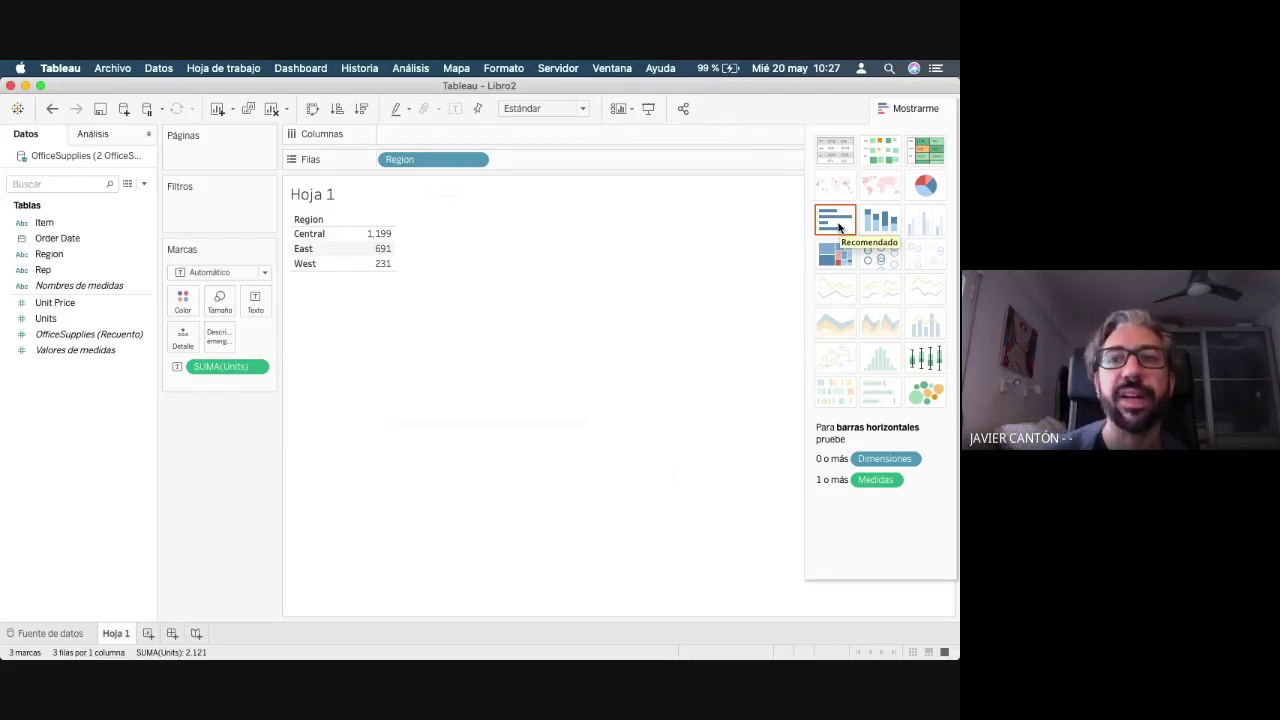
# - Convert the Region table to a horizontal bar chart, and adjust its width and row height for thicker bars
pyautogui.click(838, 225)
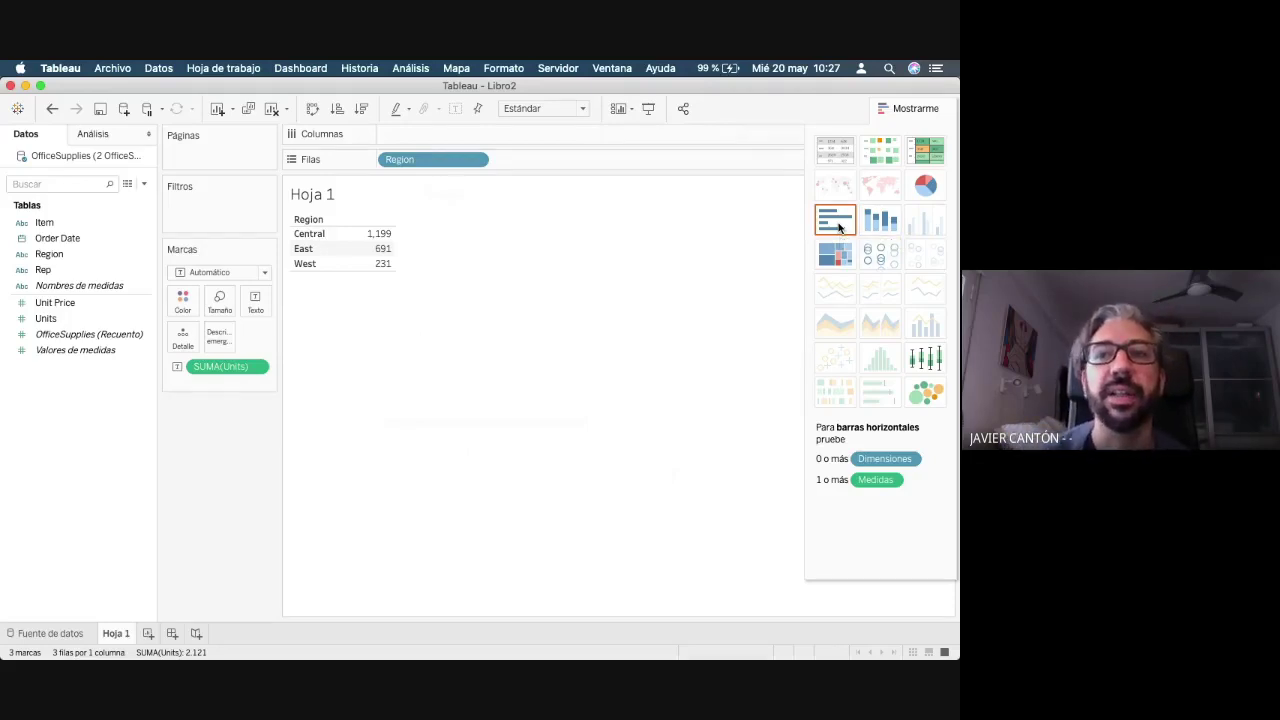
pyautogui.click(893, 106)
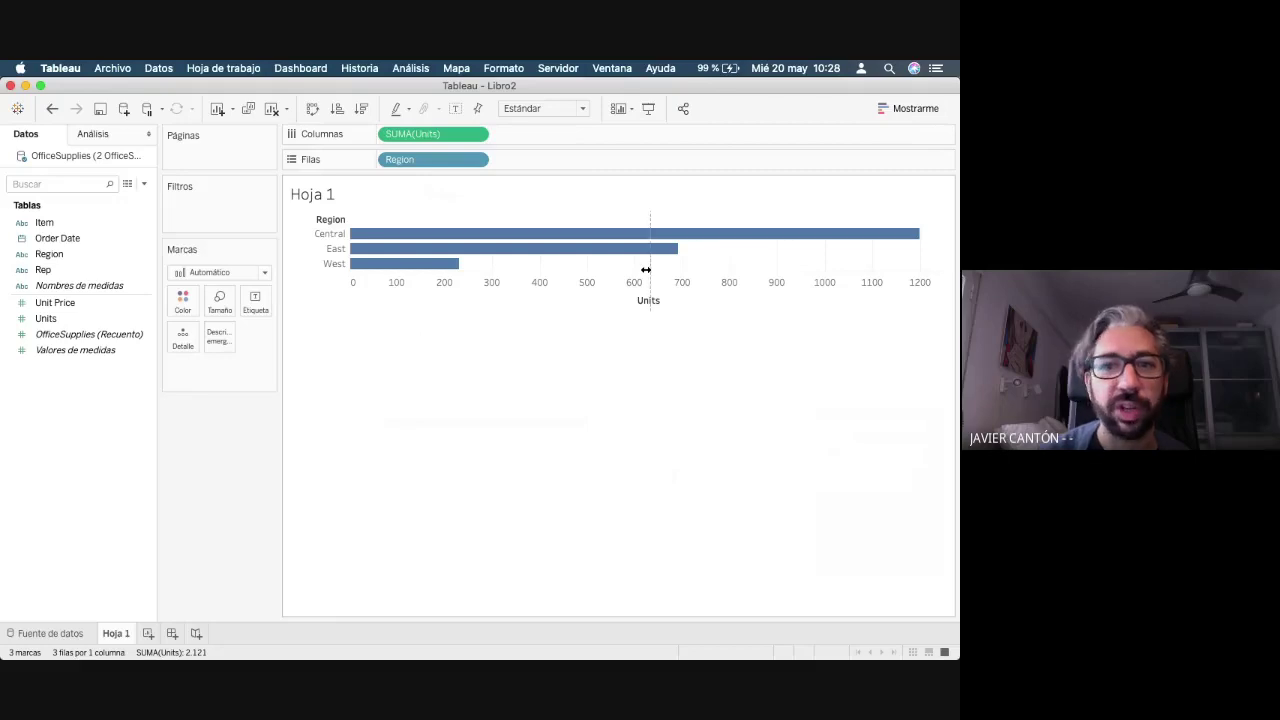
pyautogui.moveTo(646, 270); pyautogui.dragTo(608, 268)
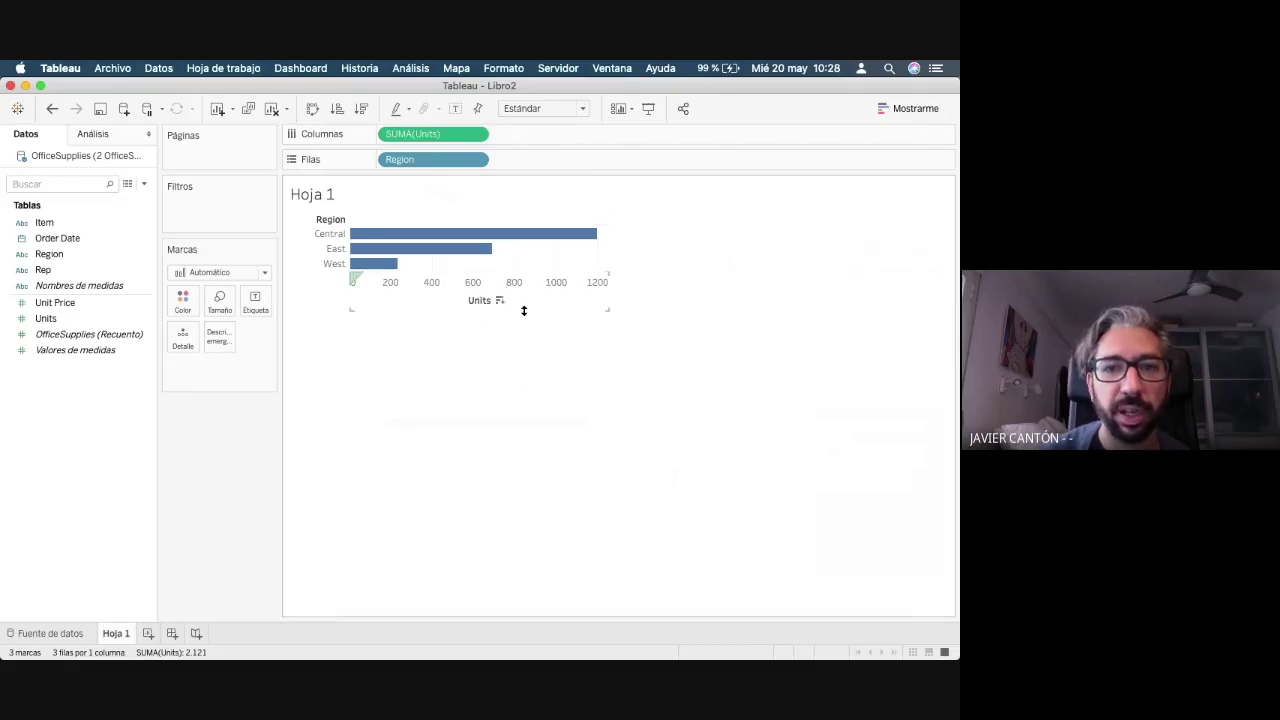
pyautogui.moveTo(523, 311); pyautogui.dragTo(530, 388)
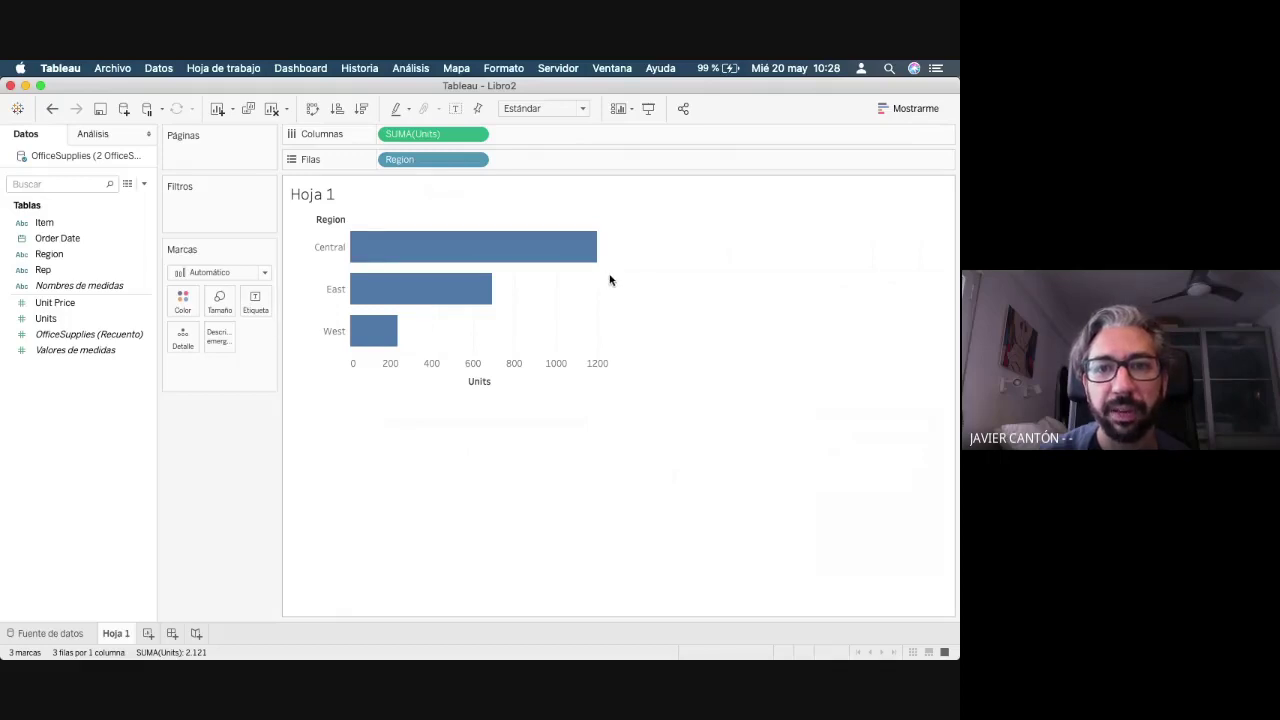
pyautogui.moveTo(620, 272); pyautogui.dragTo(676, 273)
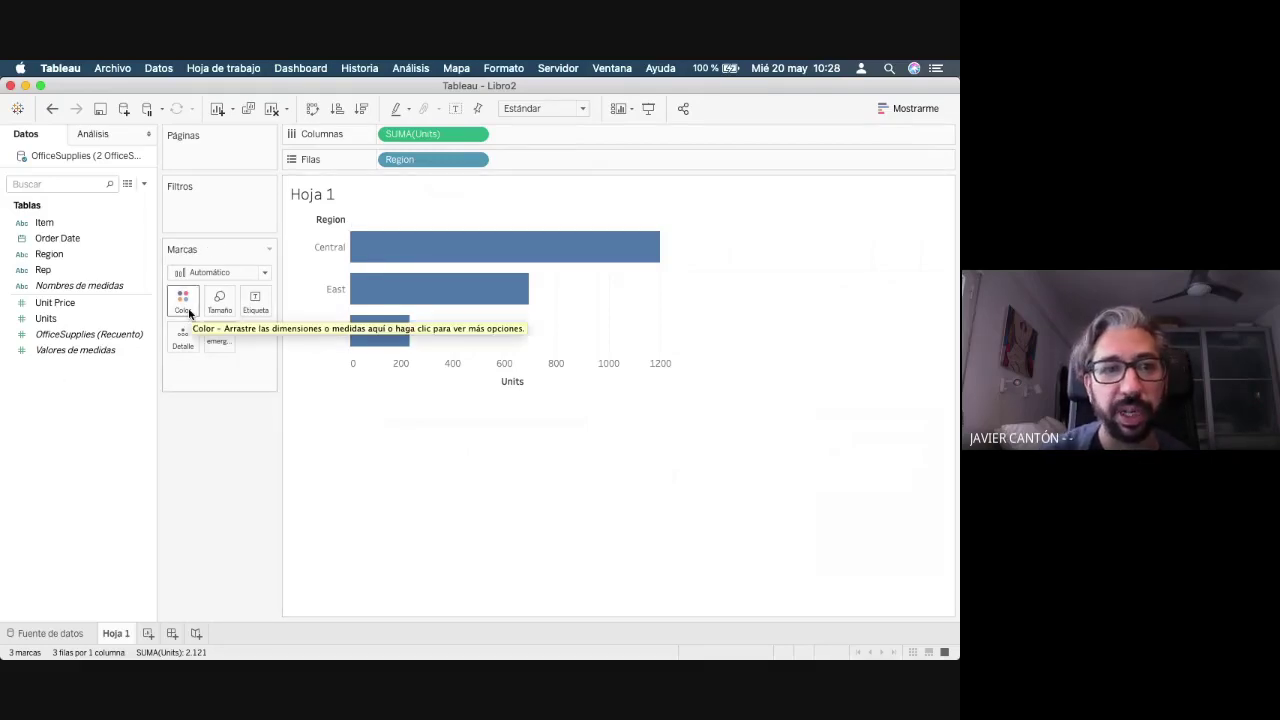
# - Change the Region bar chart to a pie chart and enlarge it in both height and width
pyautogui.click(901, 117)
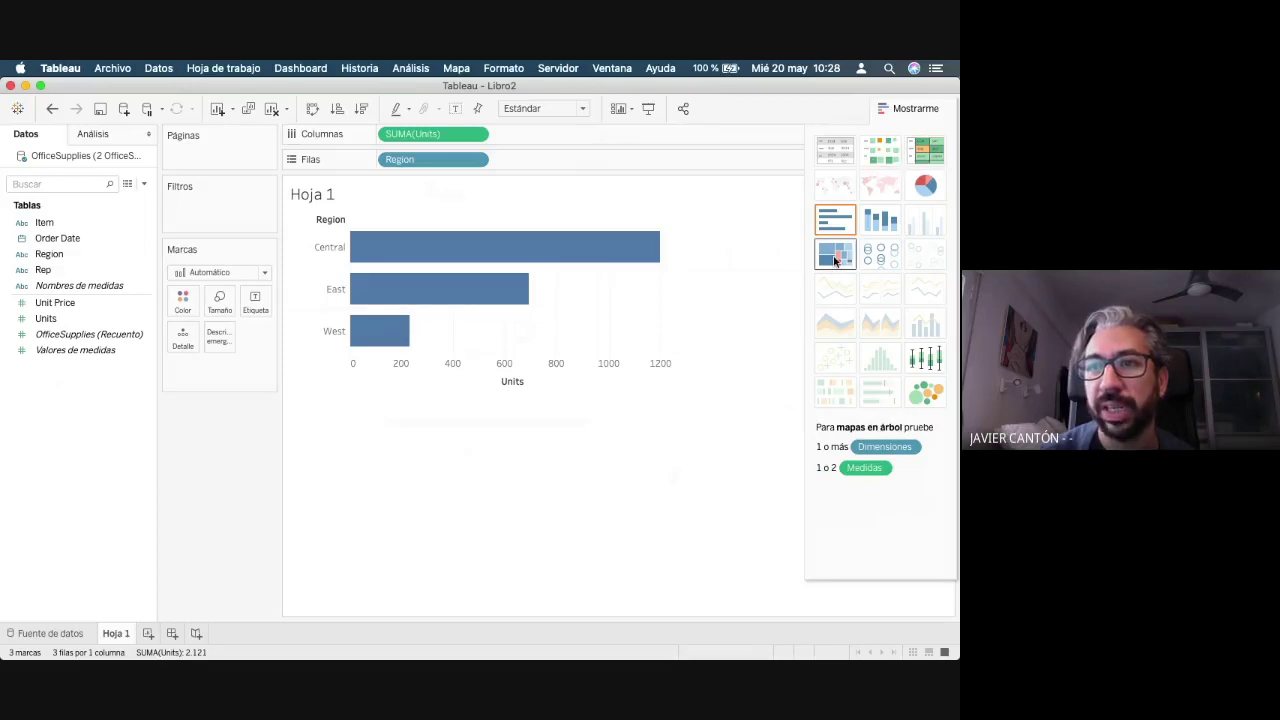
pyautogui.click(925, 186)
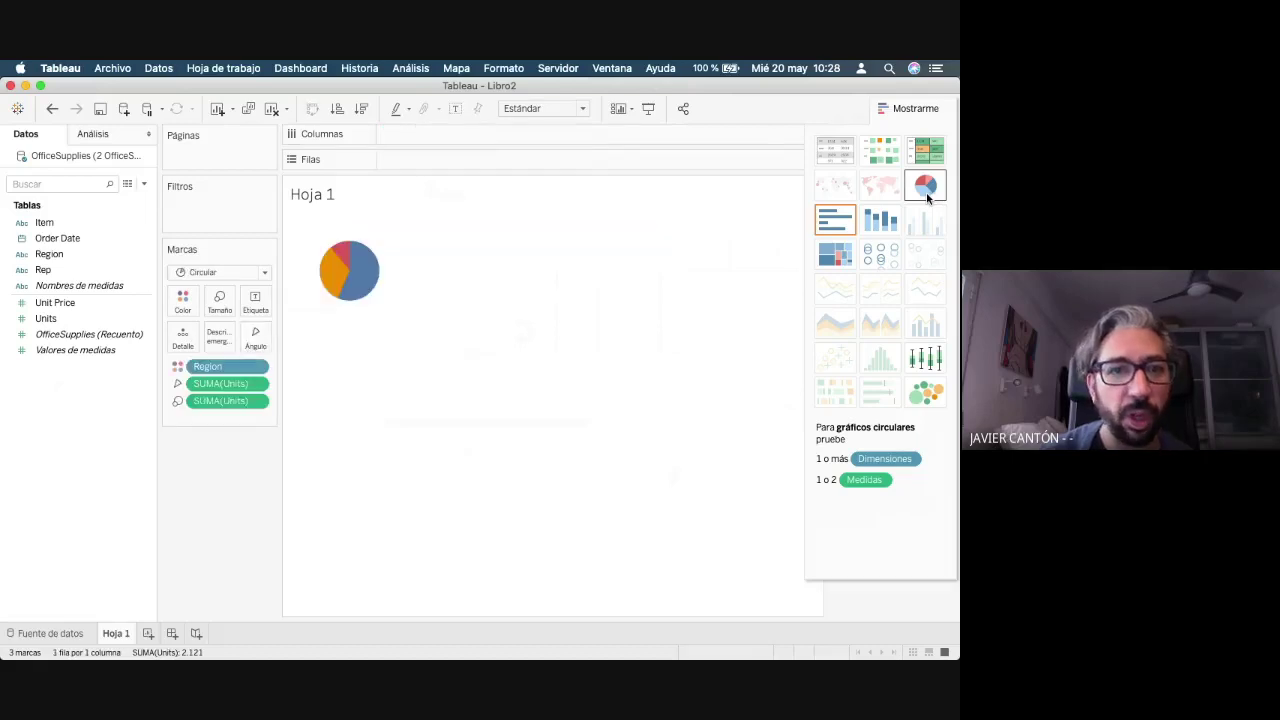
pyautogui.moveTo(360, 290)
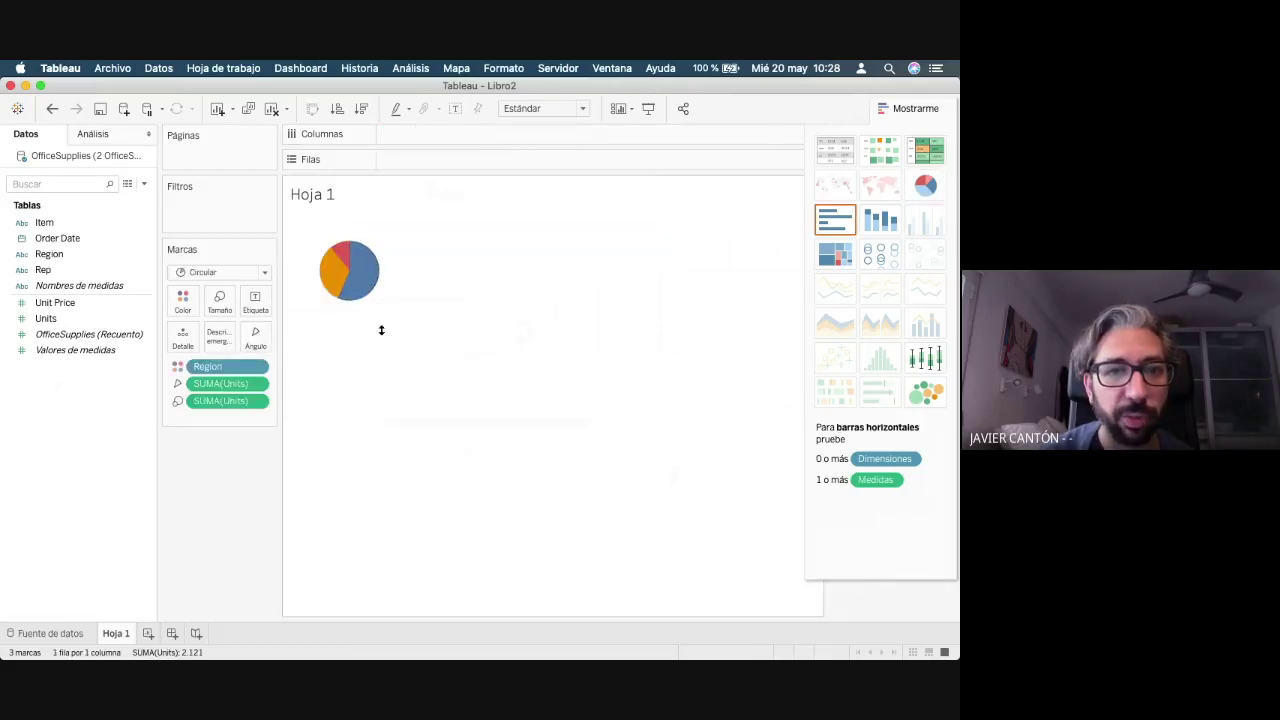
pyautogui.moveTo(381, 329); pyautogui.dragTo(390, 472)
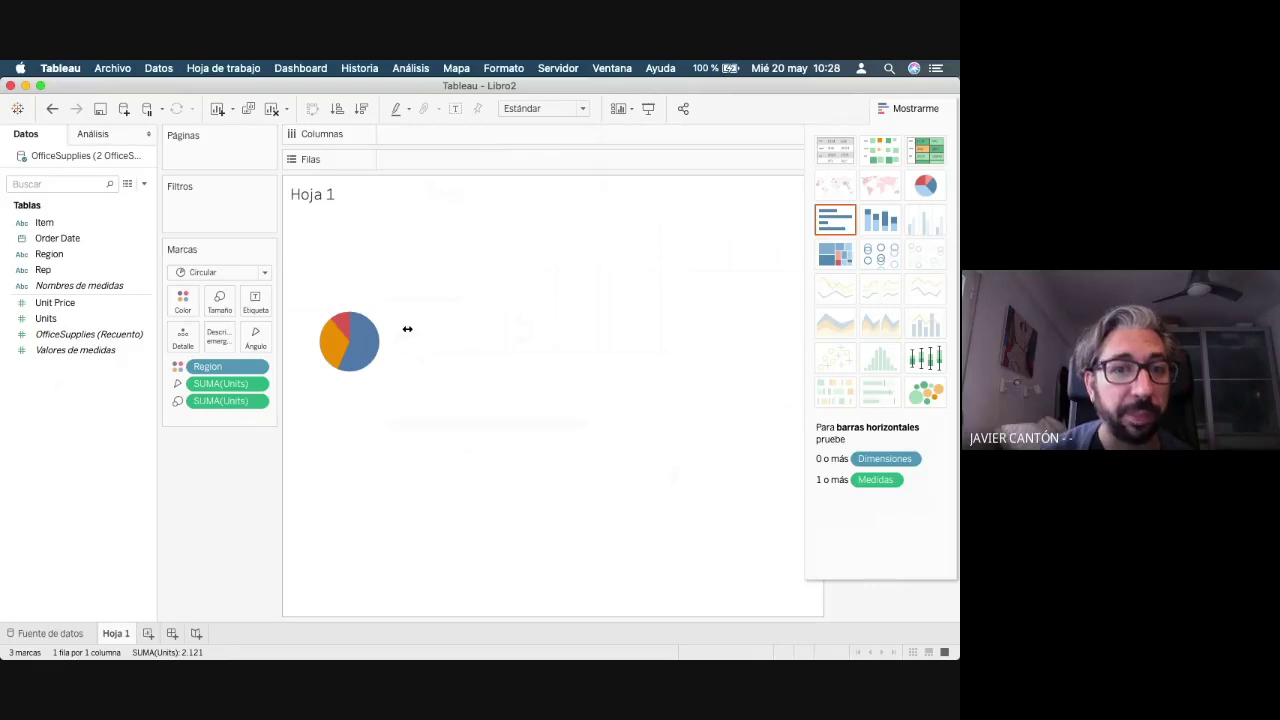
pyautogui.moveTo(408, 329); pyautogui.dragTo(630, 331)
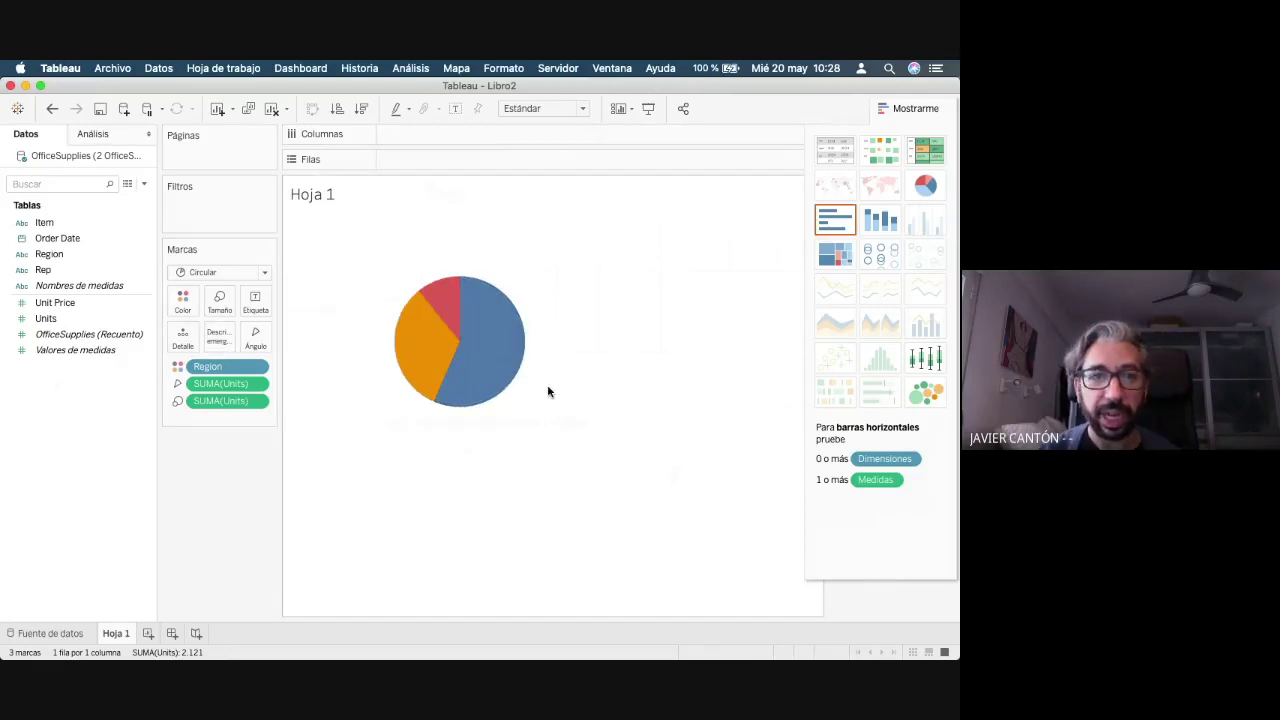
# - Turn on mark labels for the pie chart and label its slices with the Region field
pyautogui.click(255, 300)
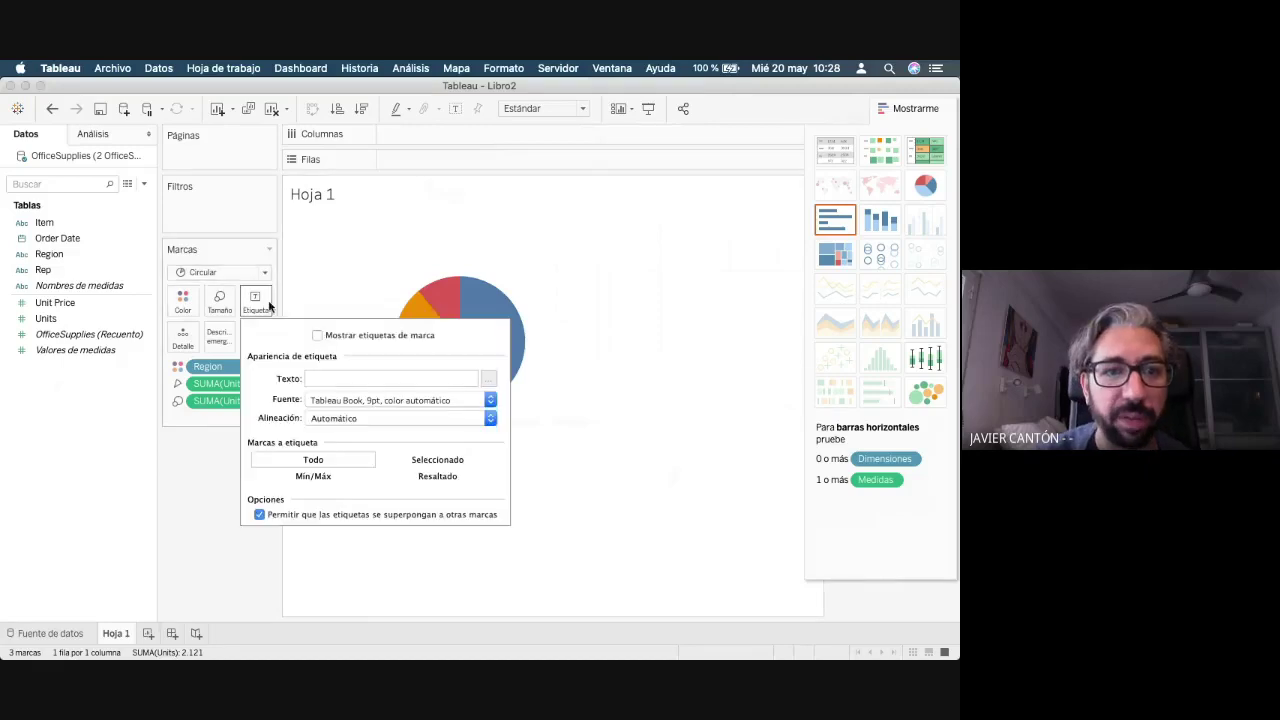
pyautogui.click(317, 336)
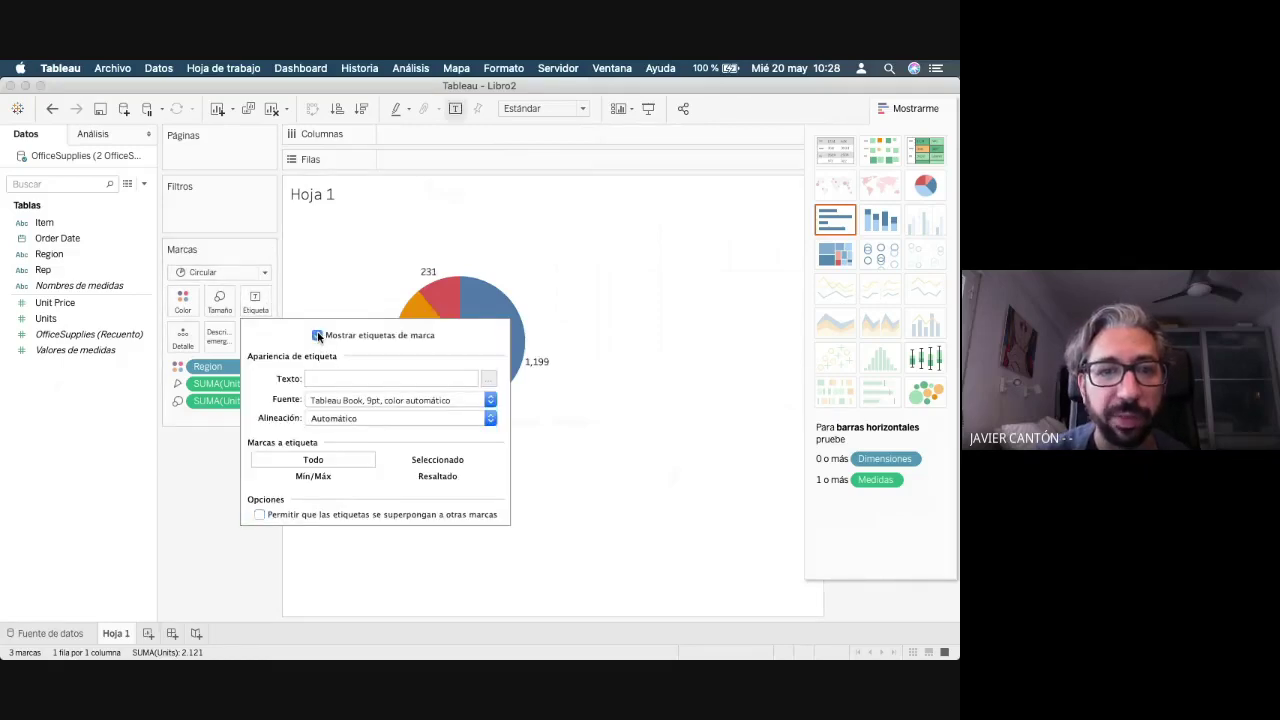
pyautogui.click(211, 516)
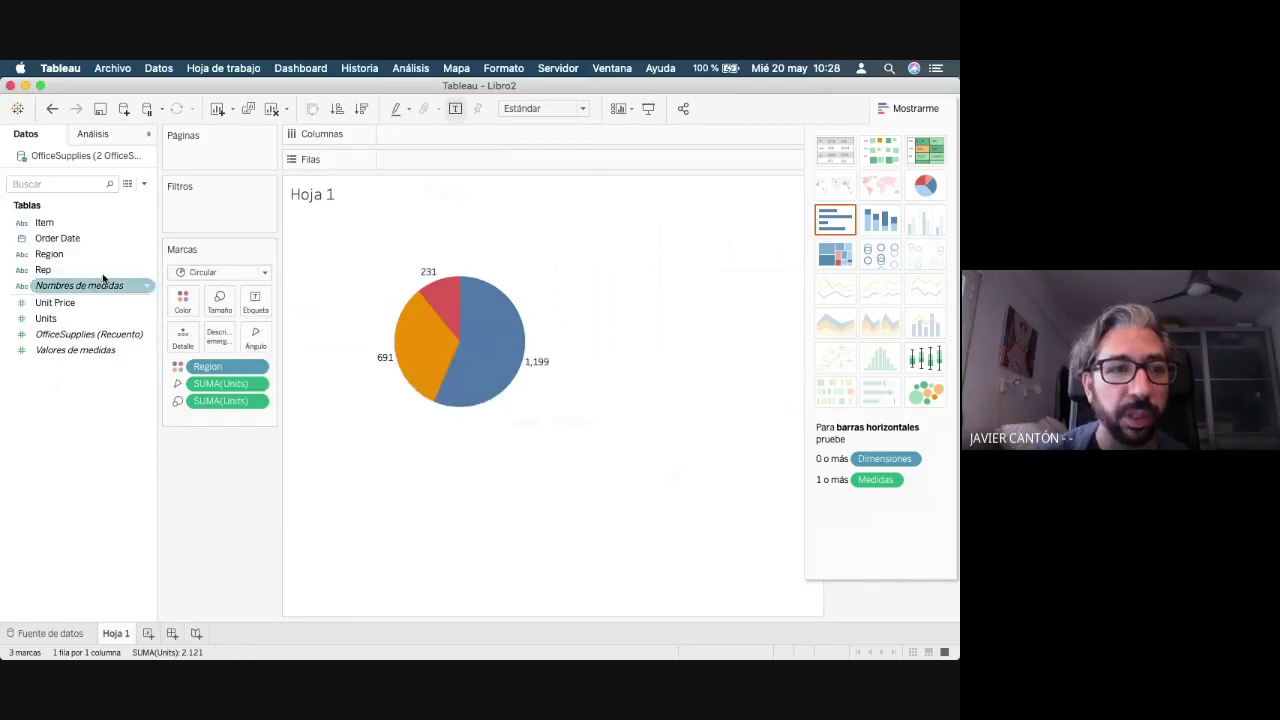
pyautogui.moveTo(42, 255); pyautogui.dragTo(246, 305)
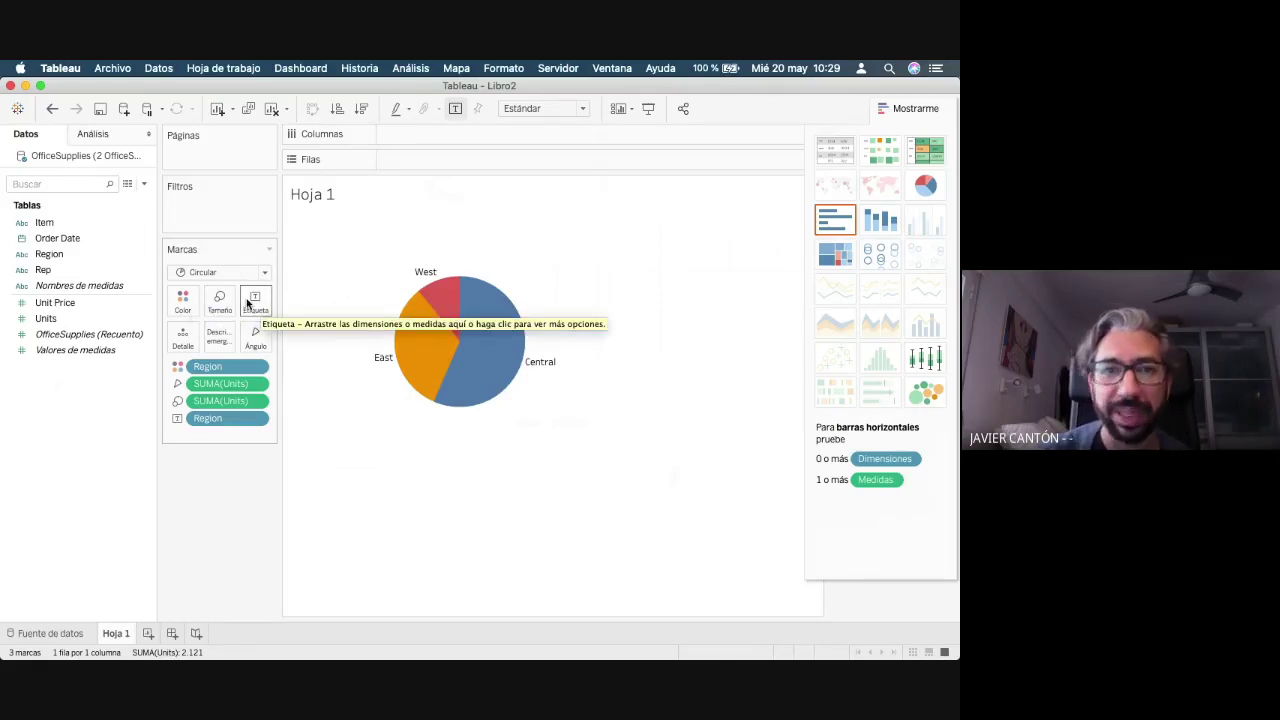
pyautogui.click(248, 304)
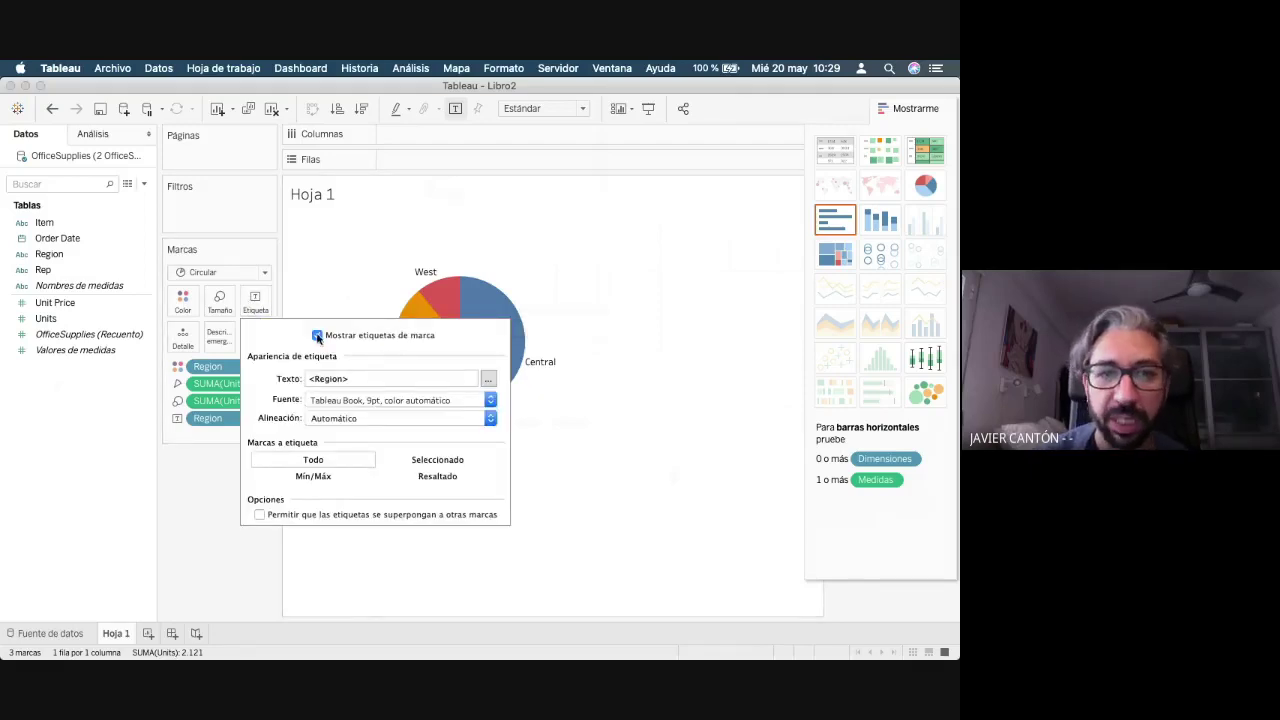
pyautogui.click(333, 287)
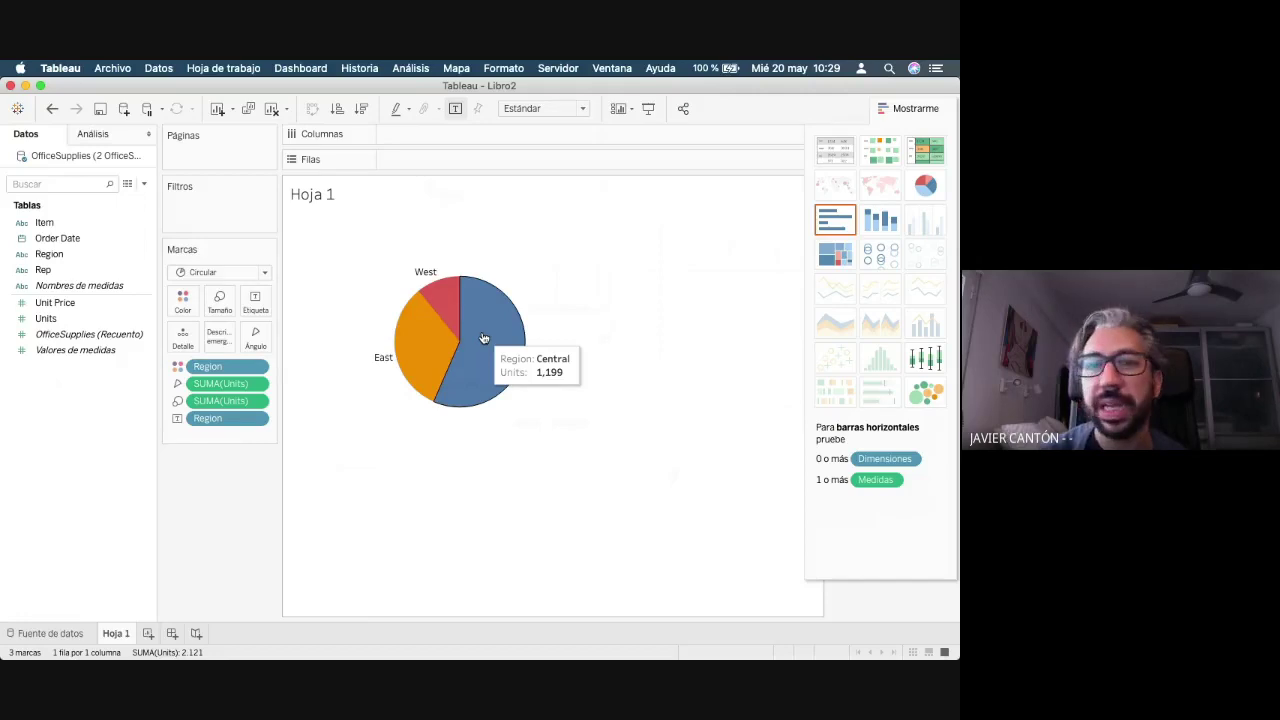
# - Show the units by region as a treemap, and replace it with a packed bubbles chart
pyautogui.click(834, 253)
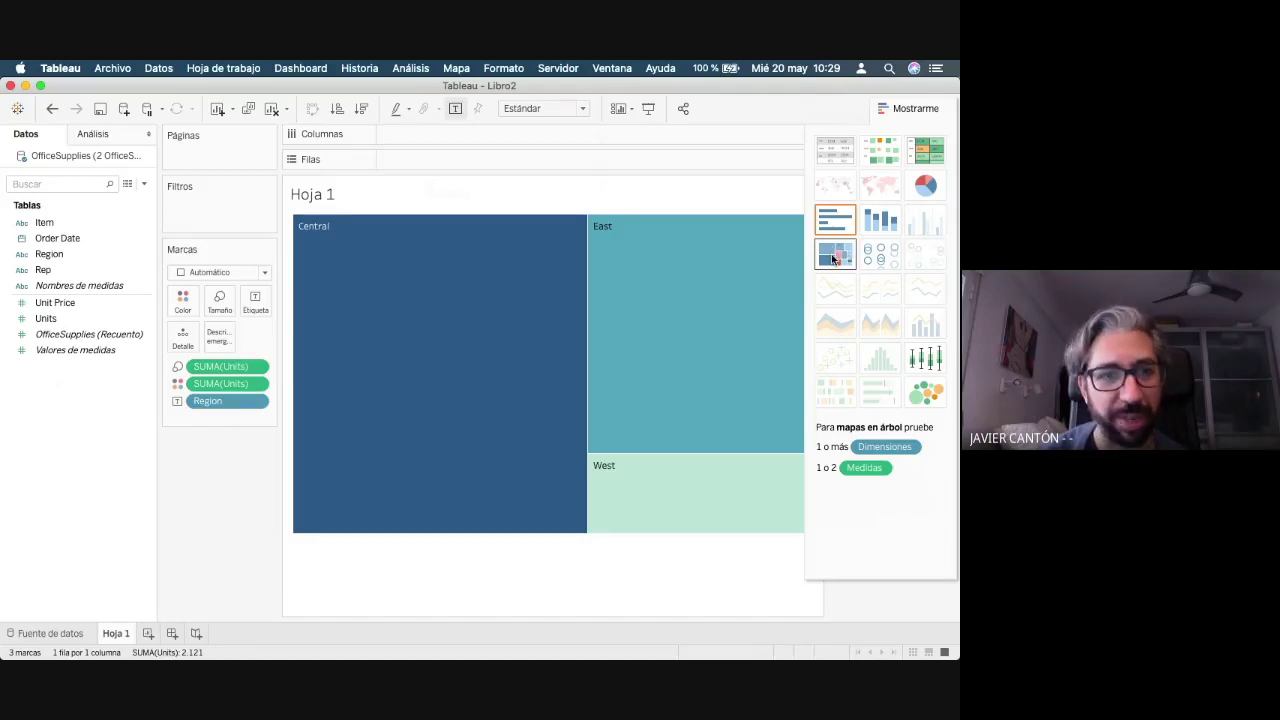
pyautogui.moveTo(419, 321)
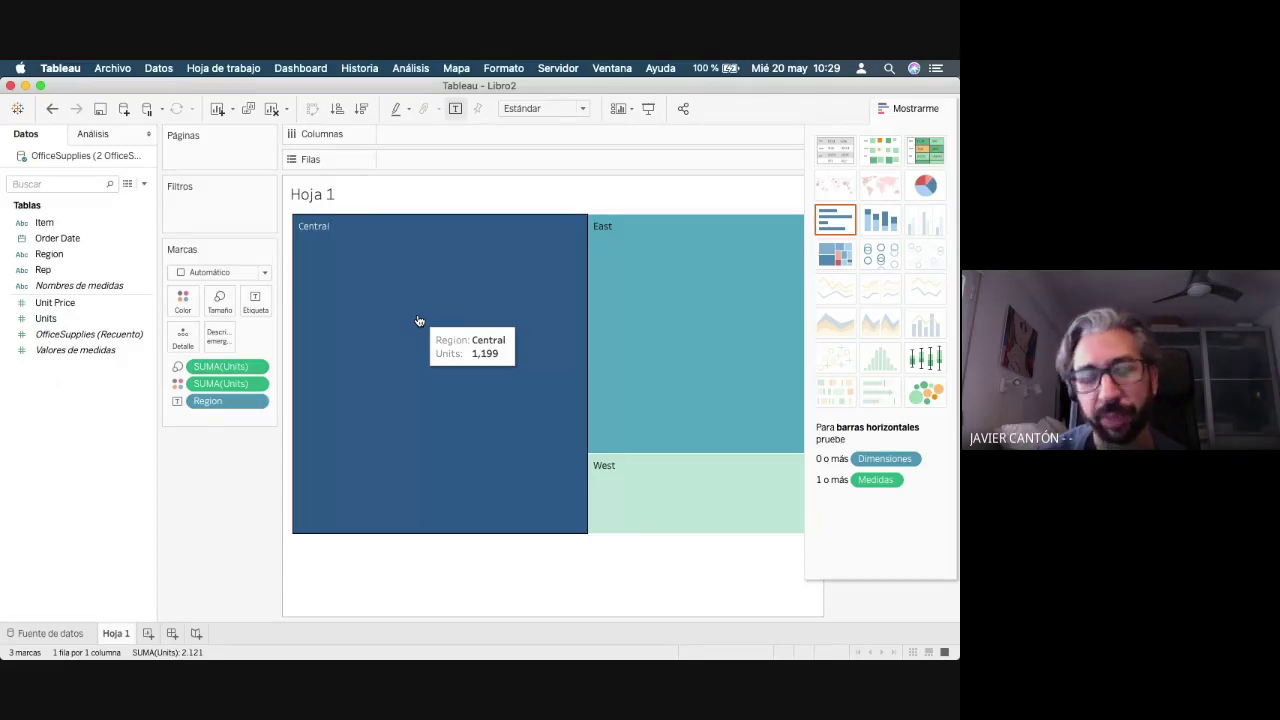
pyautogui.click(926, 396)
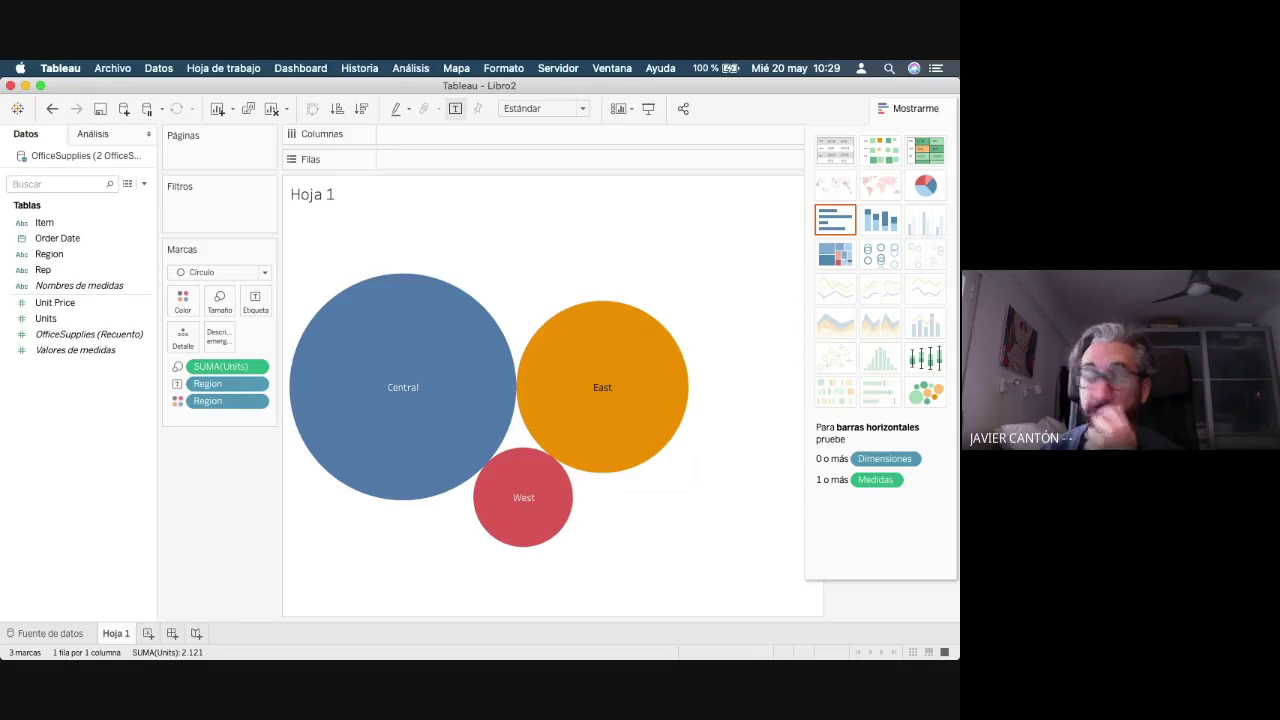
# - Add a new worksheet and chart the sum of Units by Rep as vertical bars
pyautogui.click(147, 634)
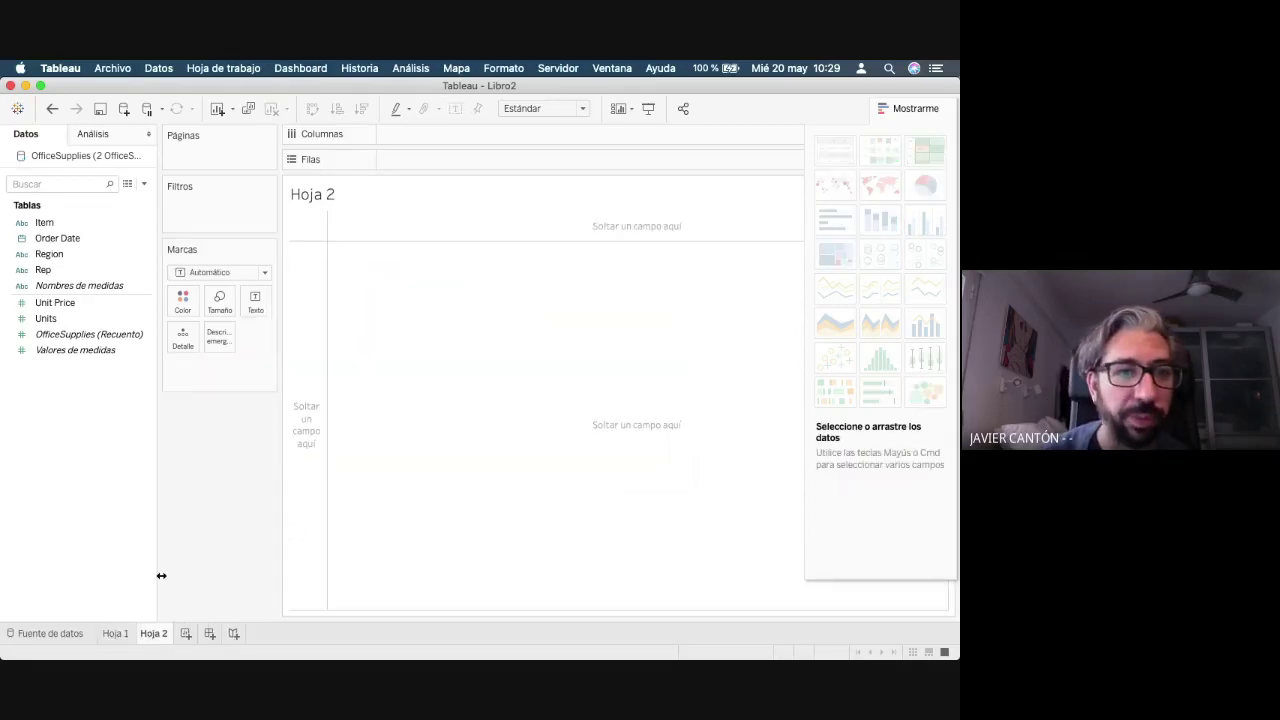
pyautogui.doubleClick(60, 318)
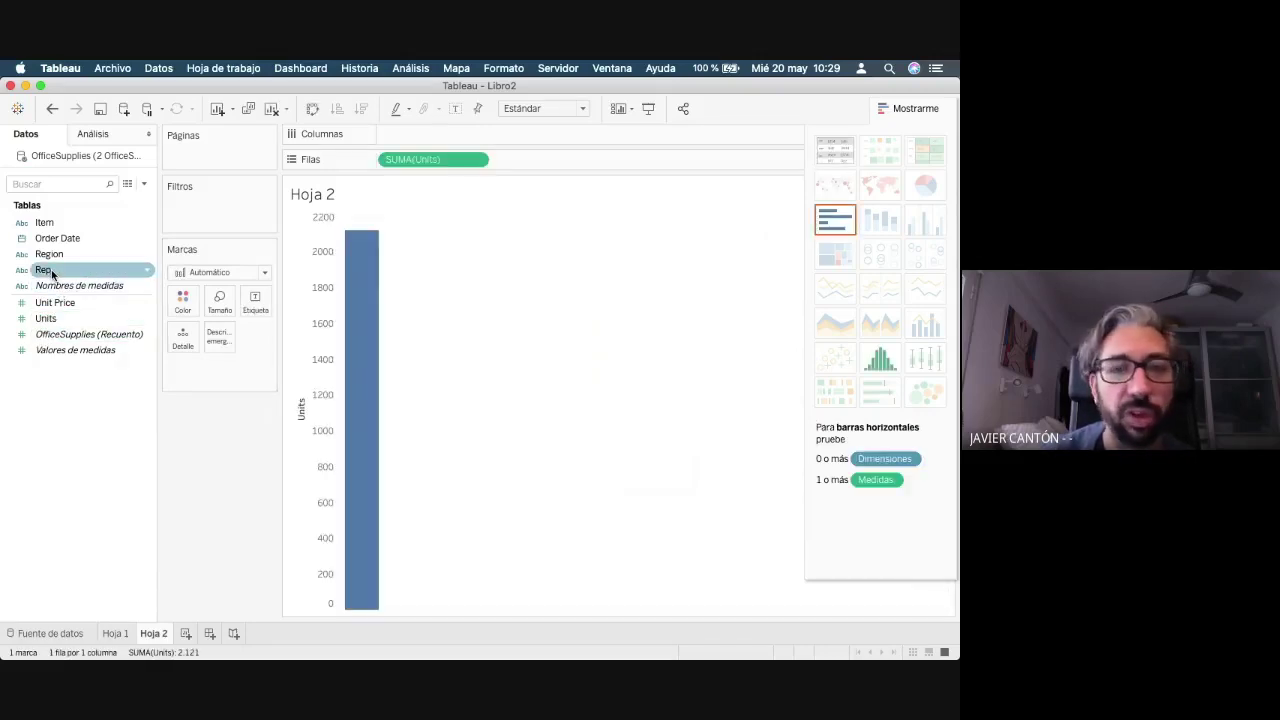
pyautogui.doubleClick(44, 270)
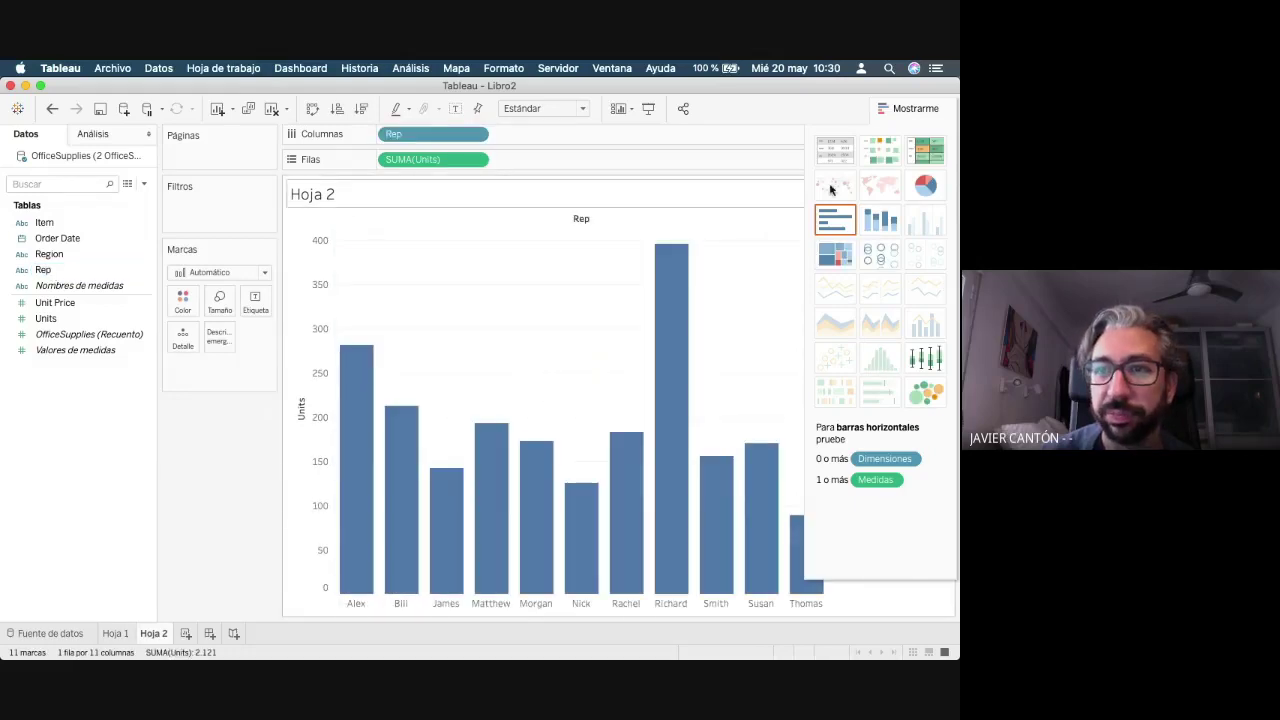
pyautogui.click(905, 108)
pyautogui.moveTo(617, 487)
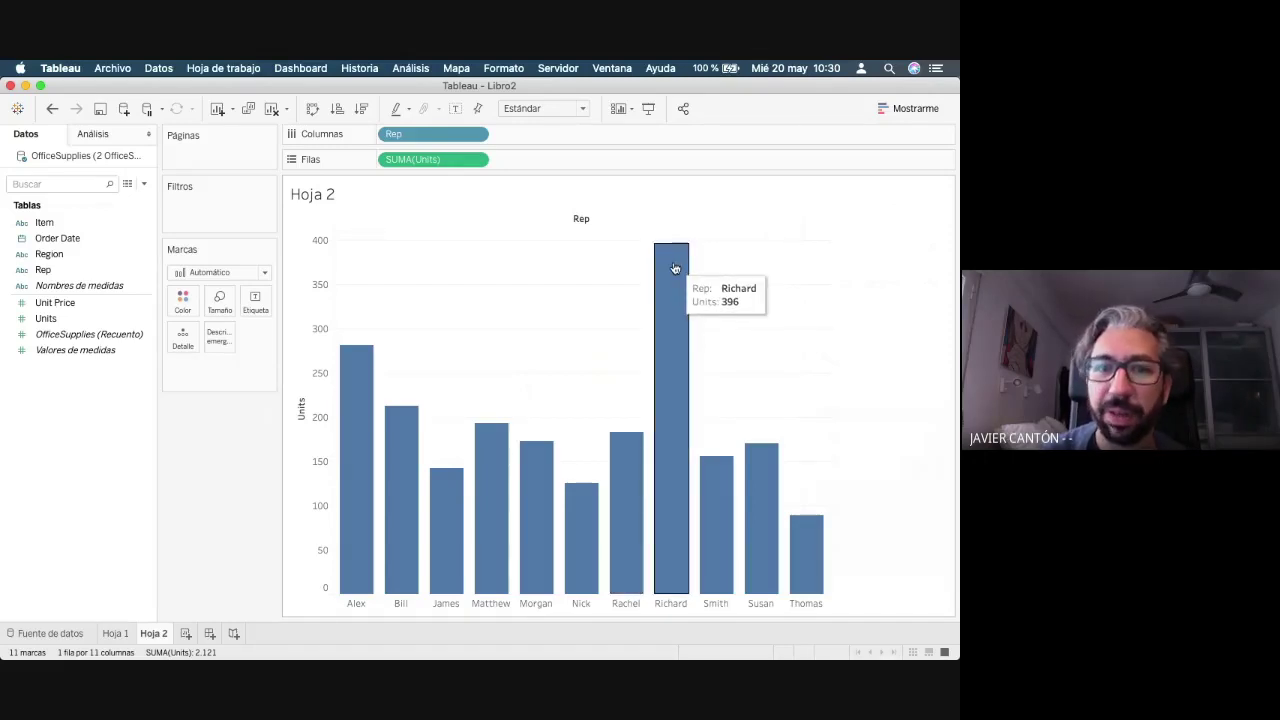
pyautogui.moveTo(356, 445)
pyautogui.moveTo(674, 474)
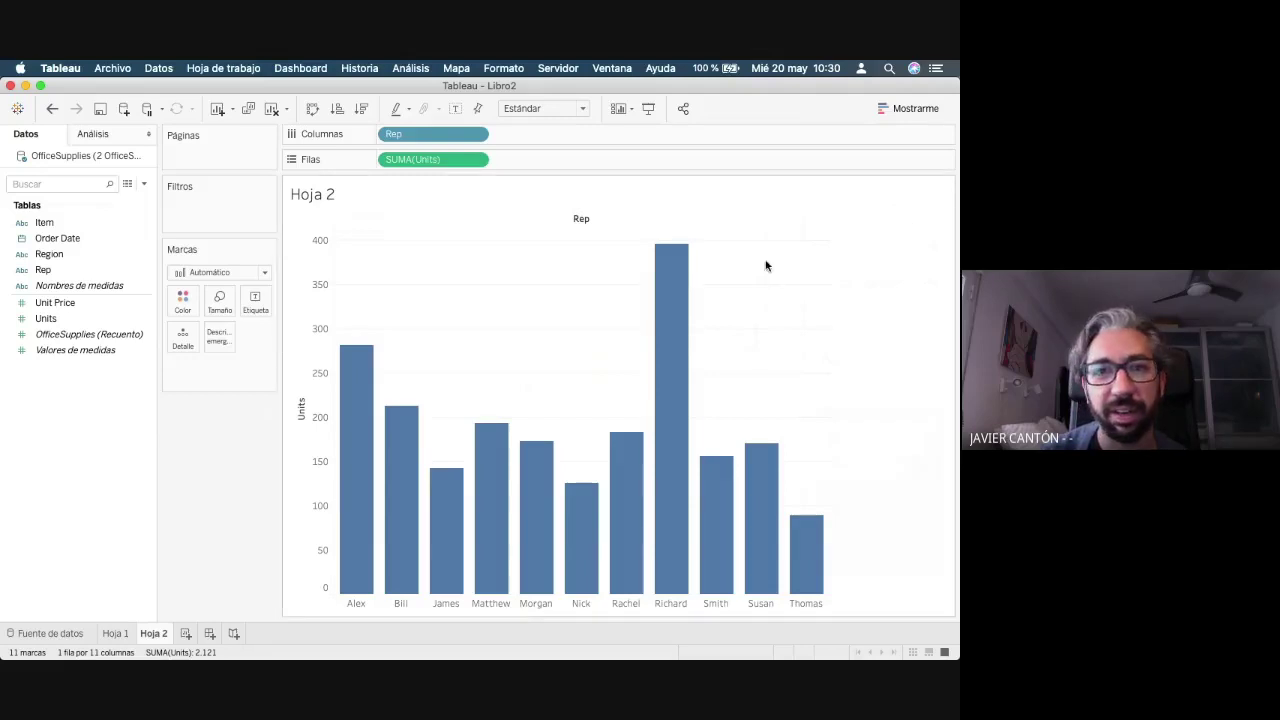
pyautogui.moveTo(686, 298)
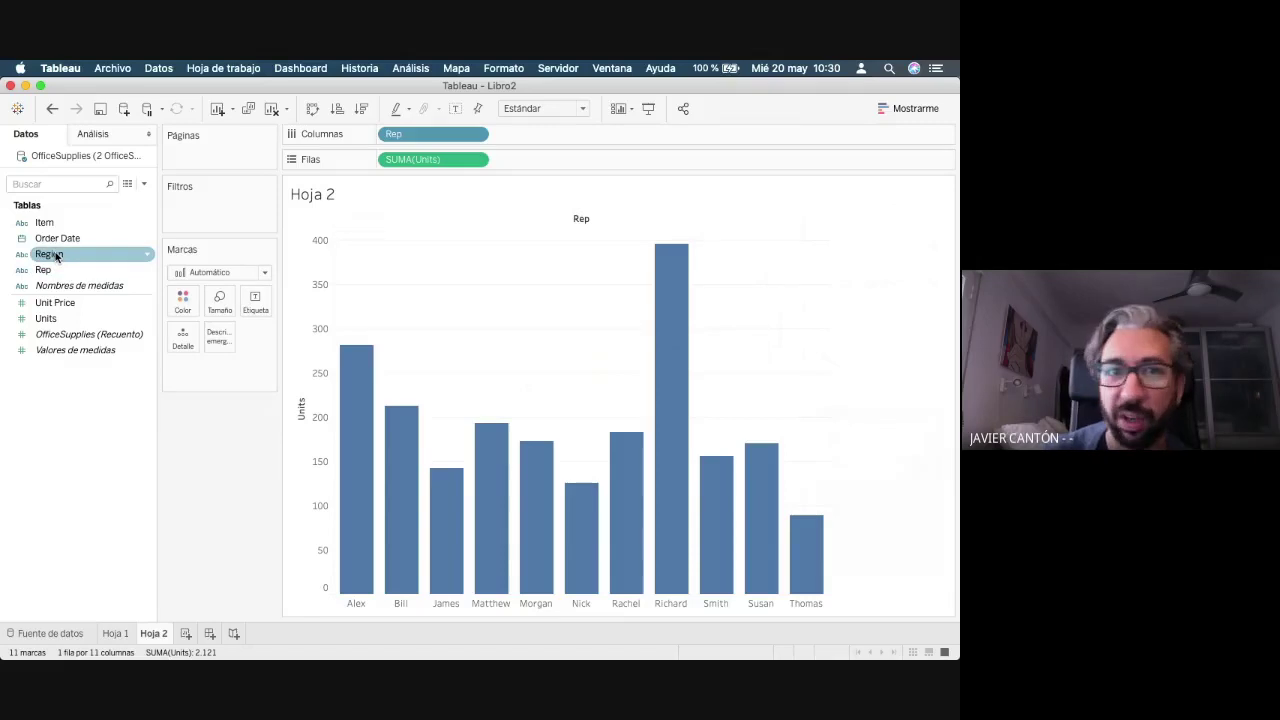
# - Add Region after Rep in the chart's columns and rename the Rep field as Vendedor
pyautogui.moveTo(55, 256); pyautogui.dragTo(545, 134)
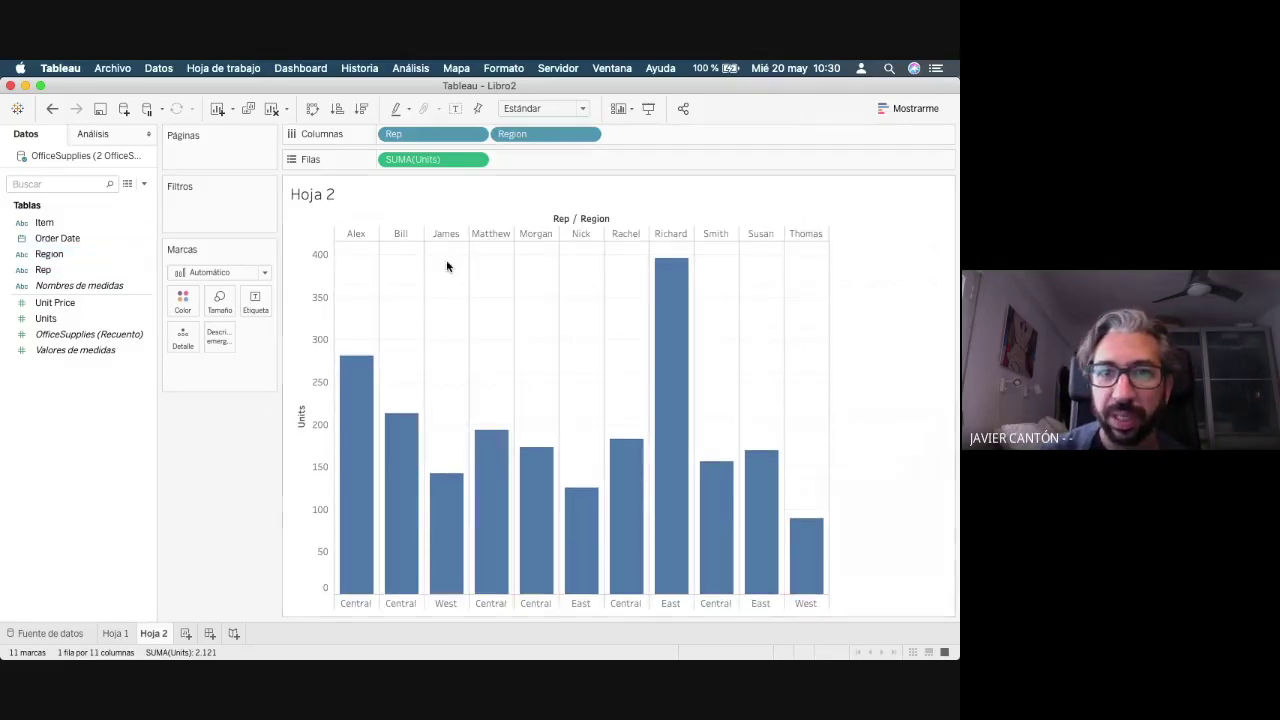
pyautogui.moveTo(397, 452)
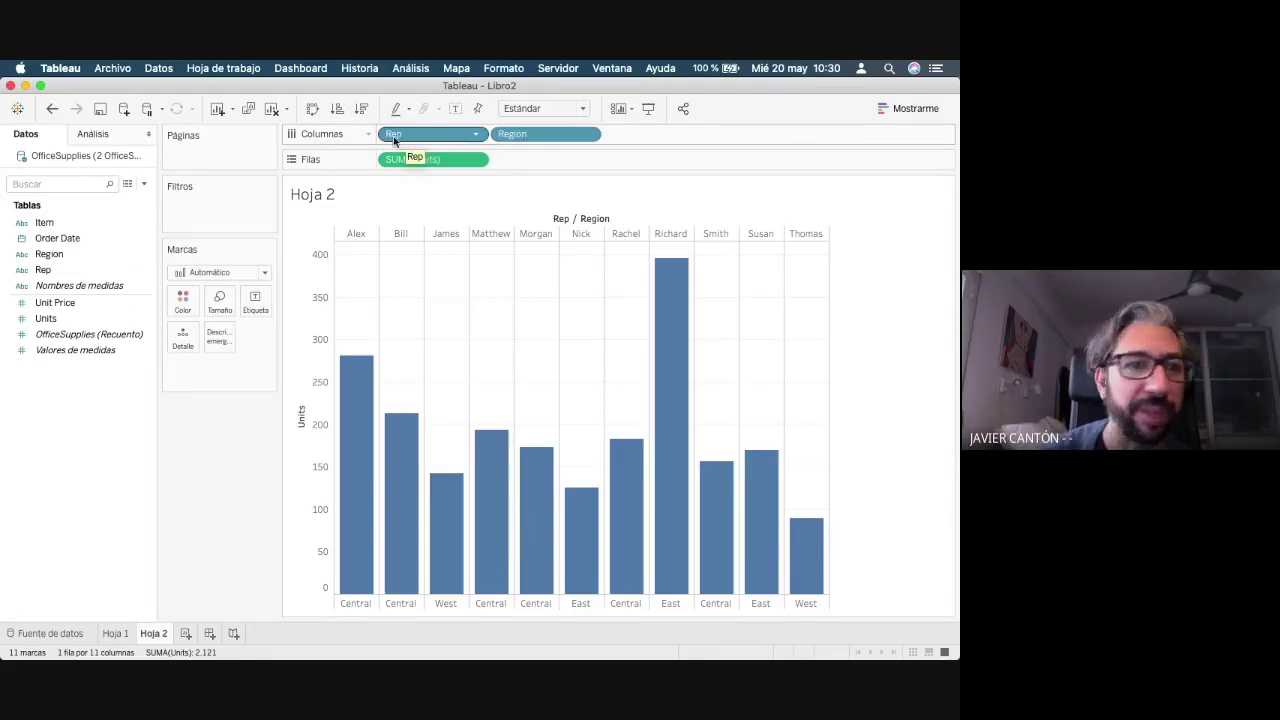
pyautogui.click(50, 270)
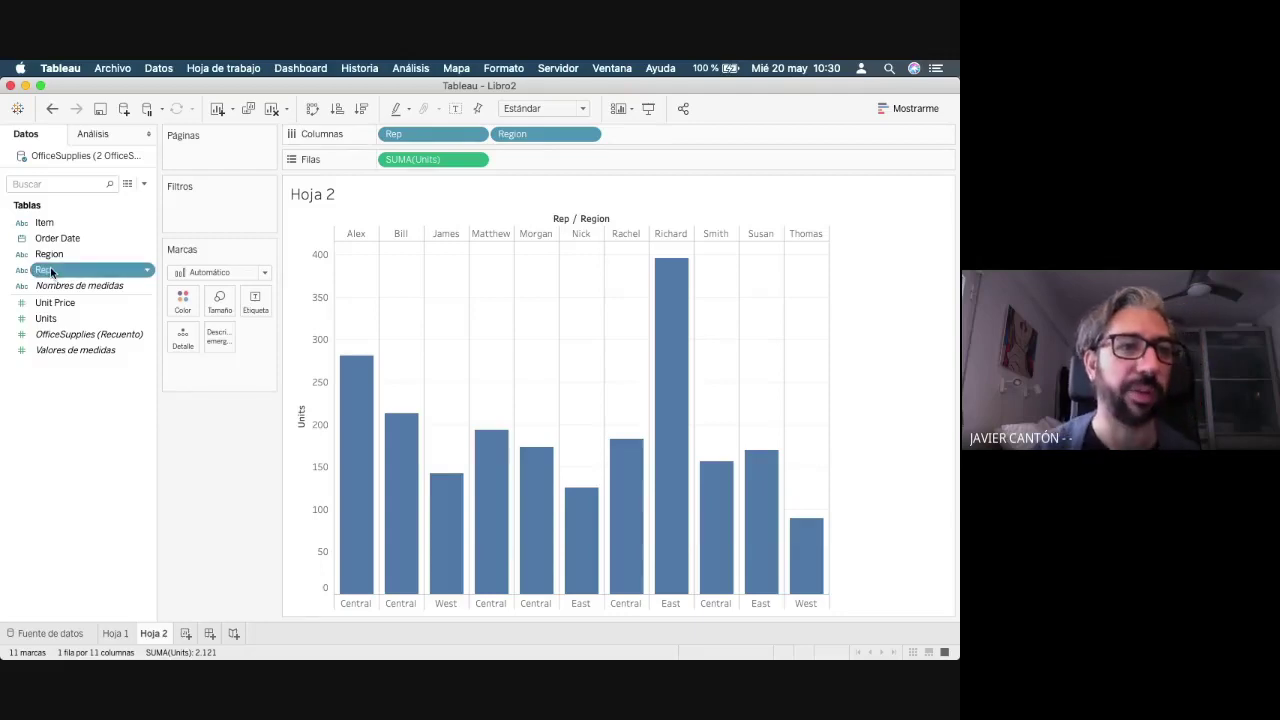
pyautogui.click(50, 270)
pyautogui.write('Vende')
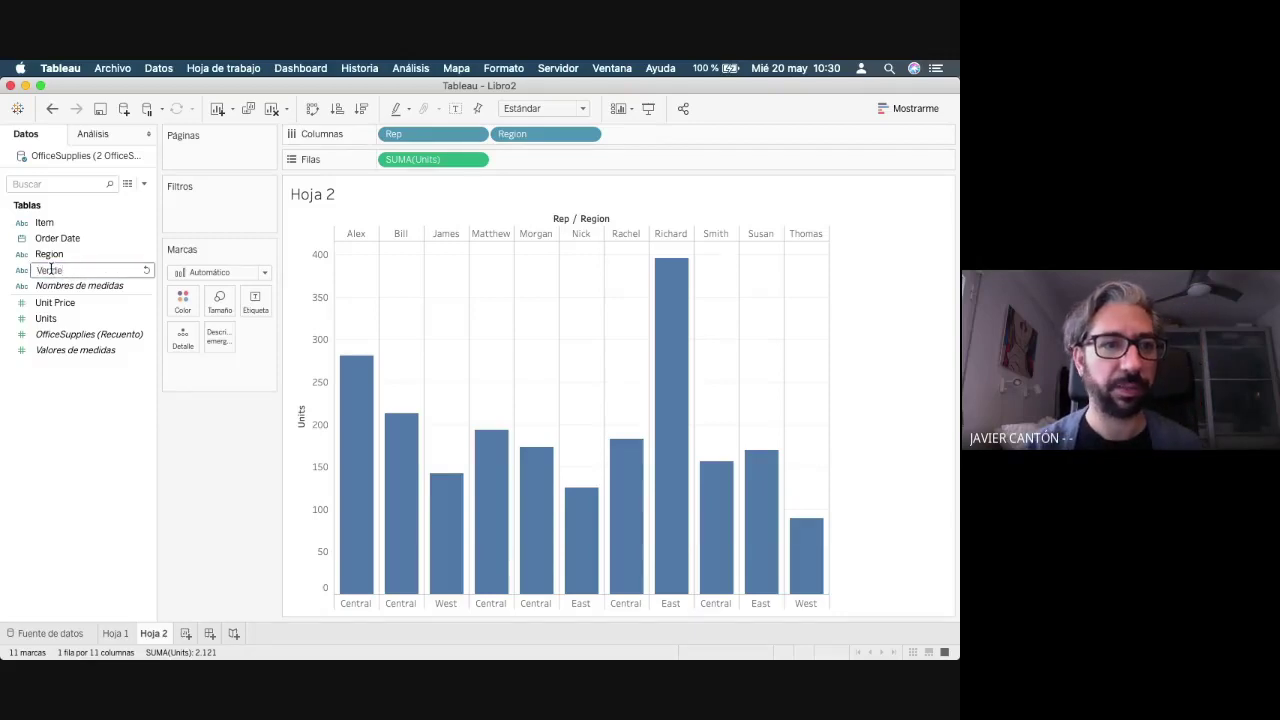
pyautogui.write('dor')
pyautogui.press('Return')
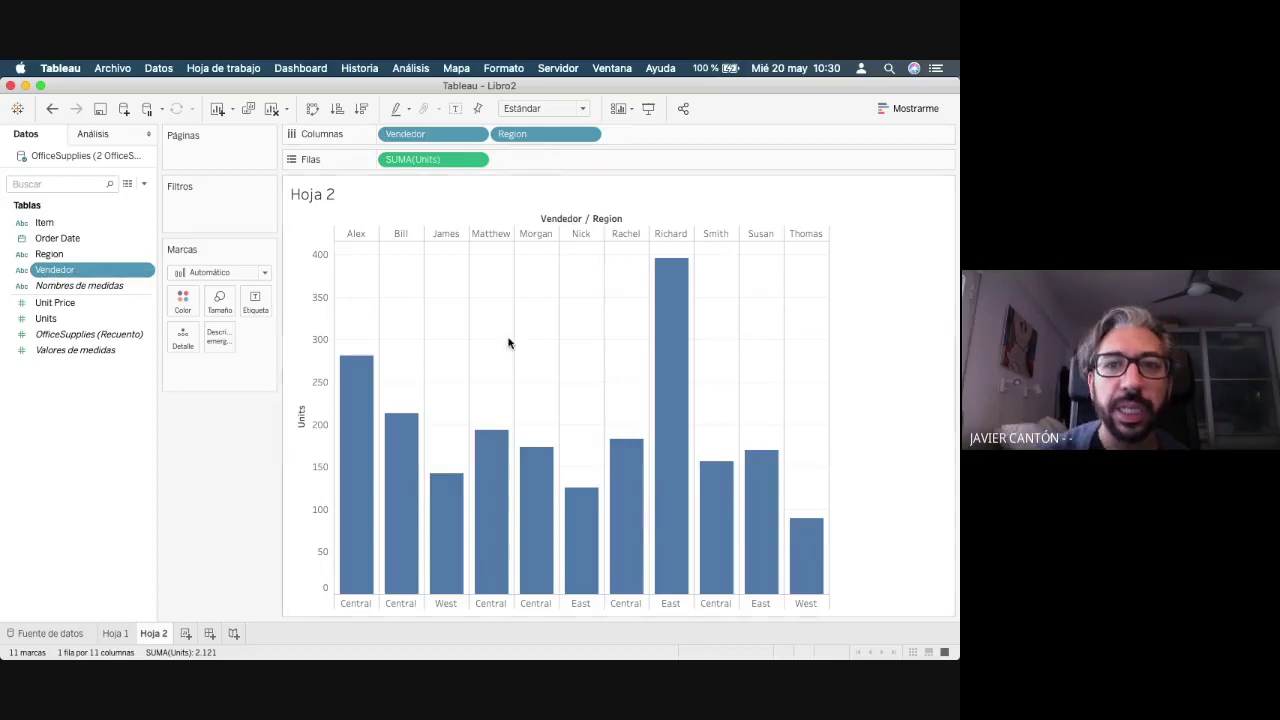
# - Rename the Region field as Región
pyautogui.click(52, 255)
pyautogui.click(52, 255)
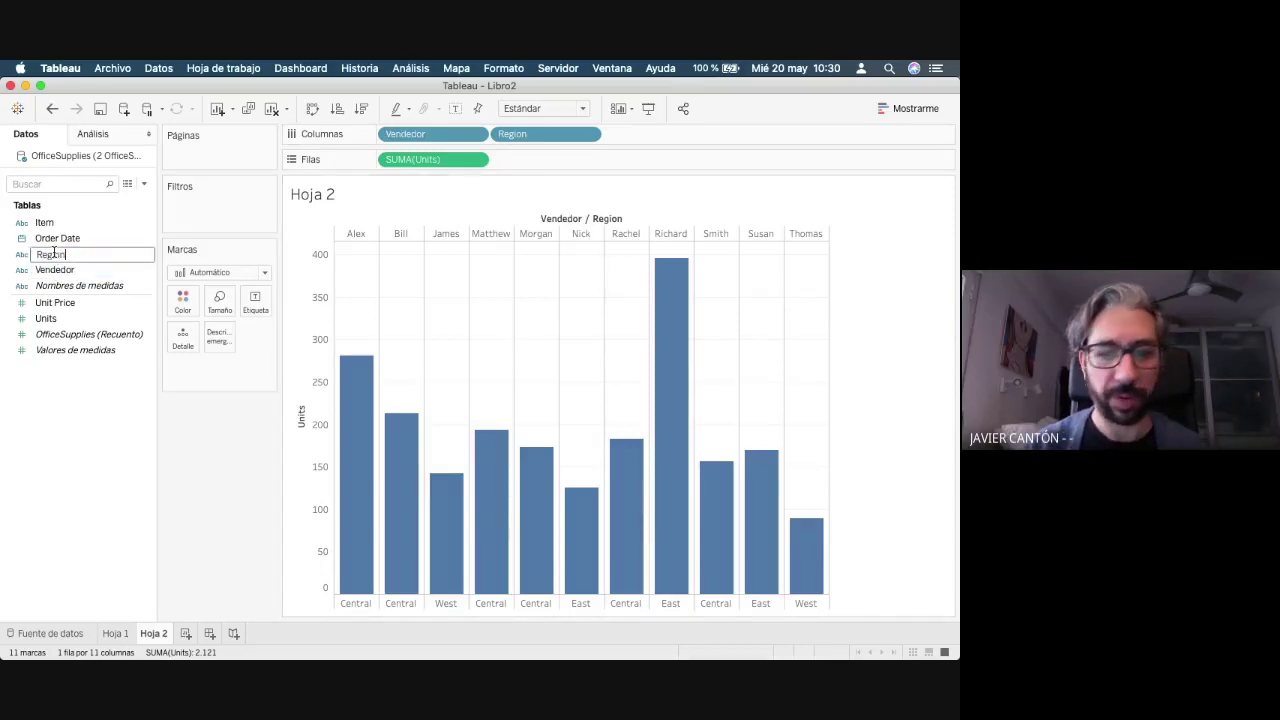
pyautogui.press('Return')
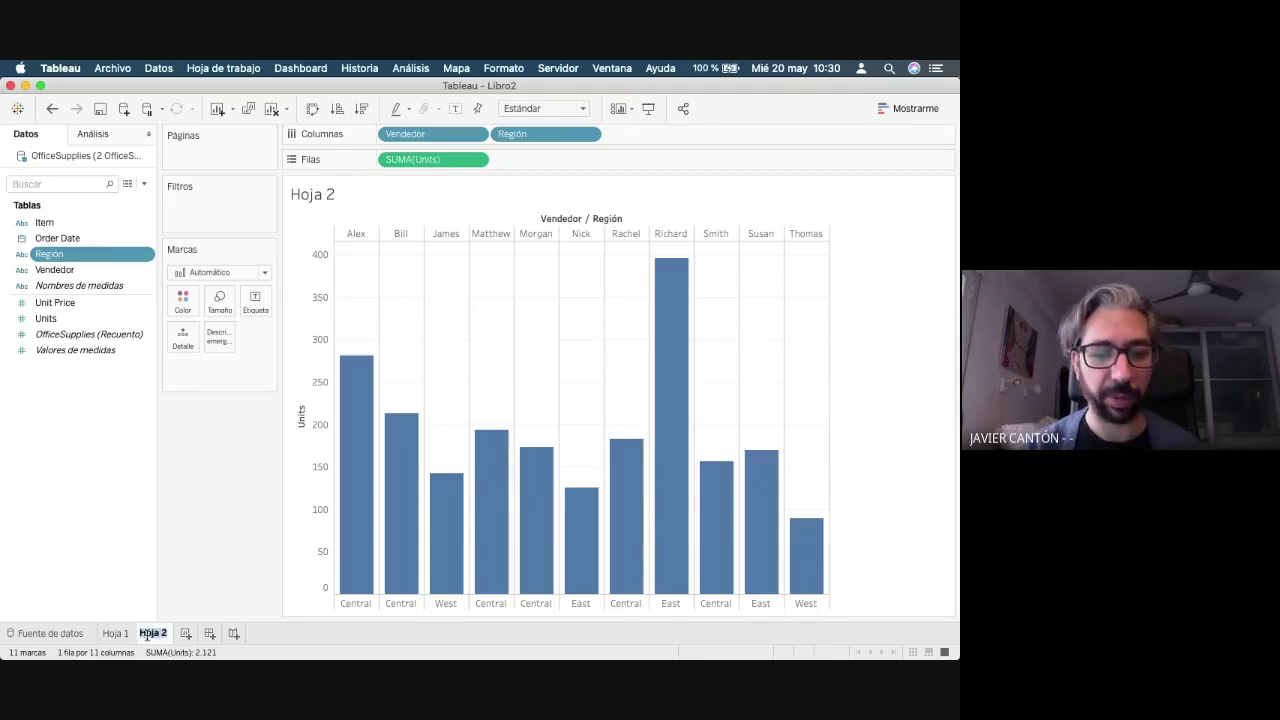
# - Rename the Hoja 2 worksheet as Ranking vendedores
pyautogui.write('Ven')
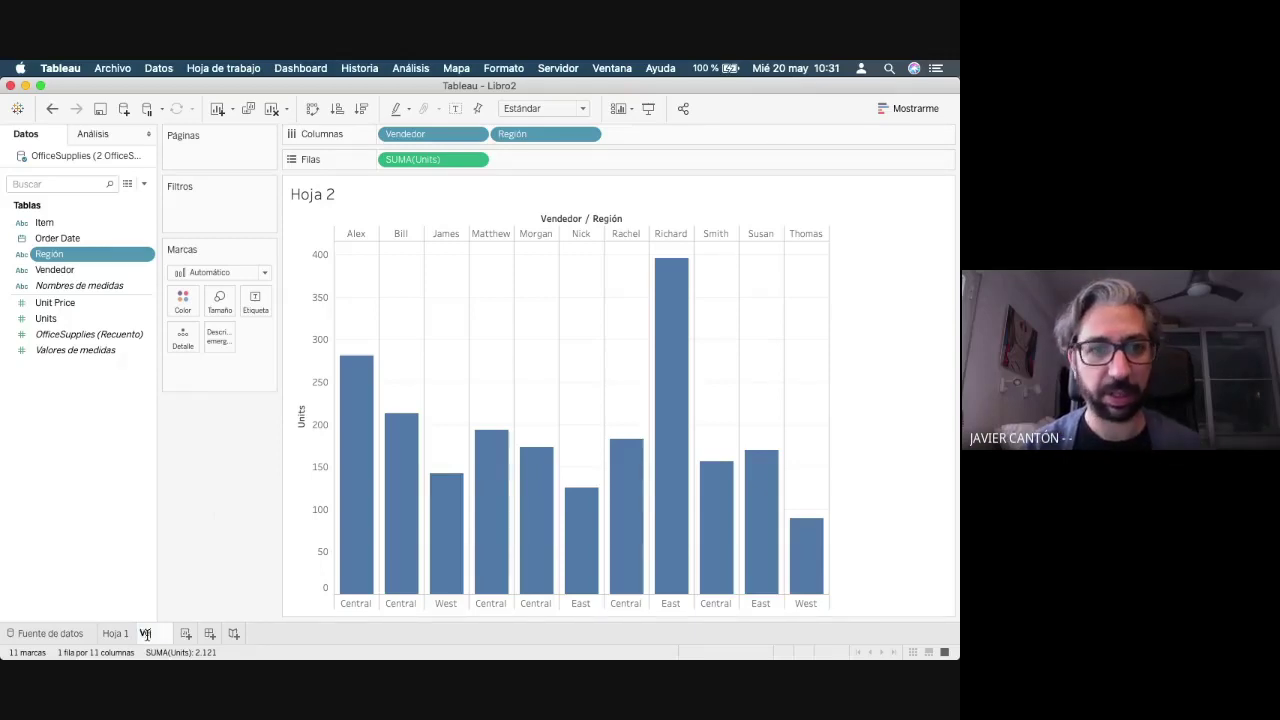
pyautogui.press('BackSpace')
pyautogui.press('BackSpace')
pyautogui.press('BackSpace')
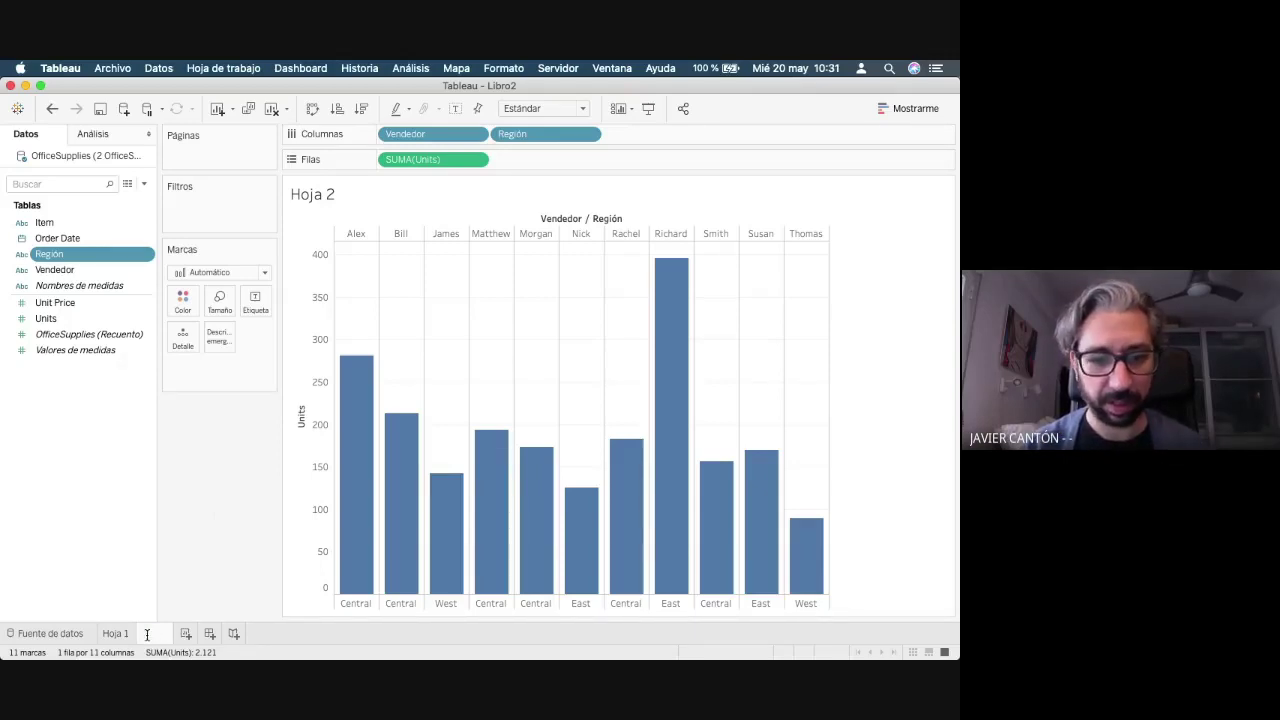
pyautogui.write('Ranking vend')
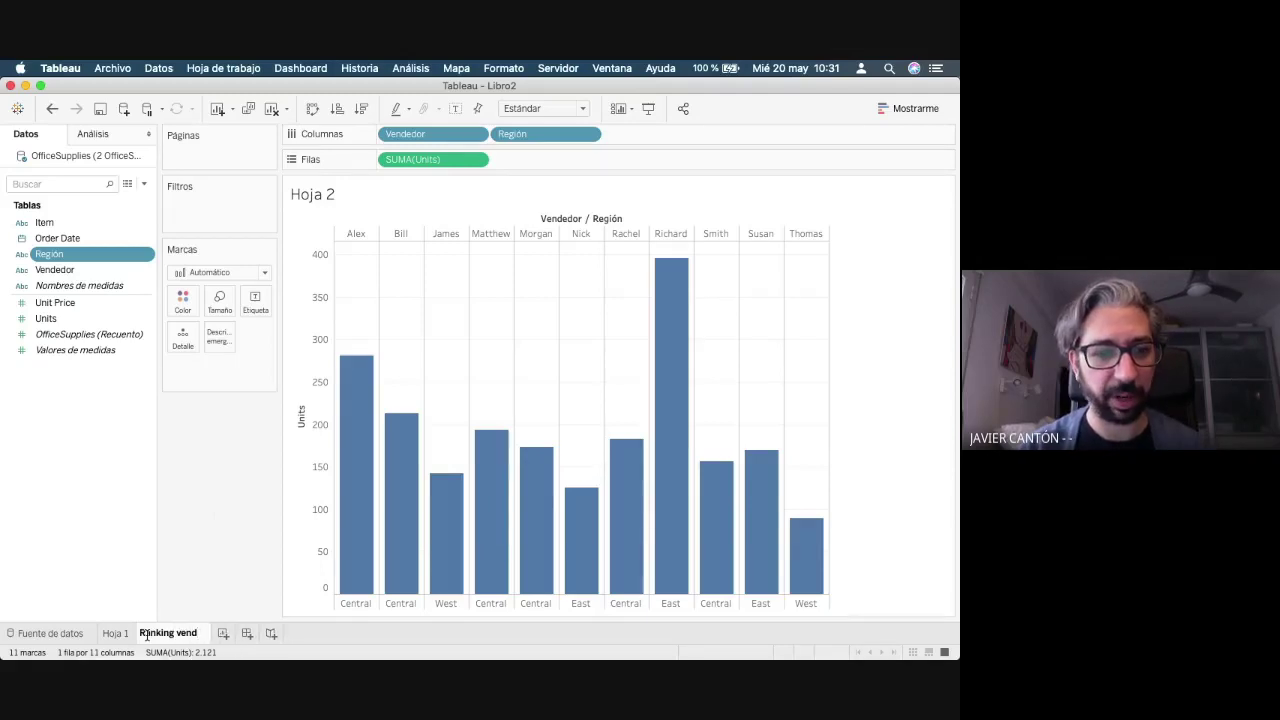
pyautogui.write('edores')
pyautogui.press('Return')
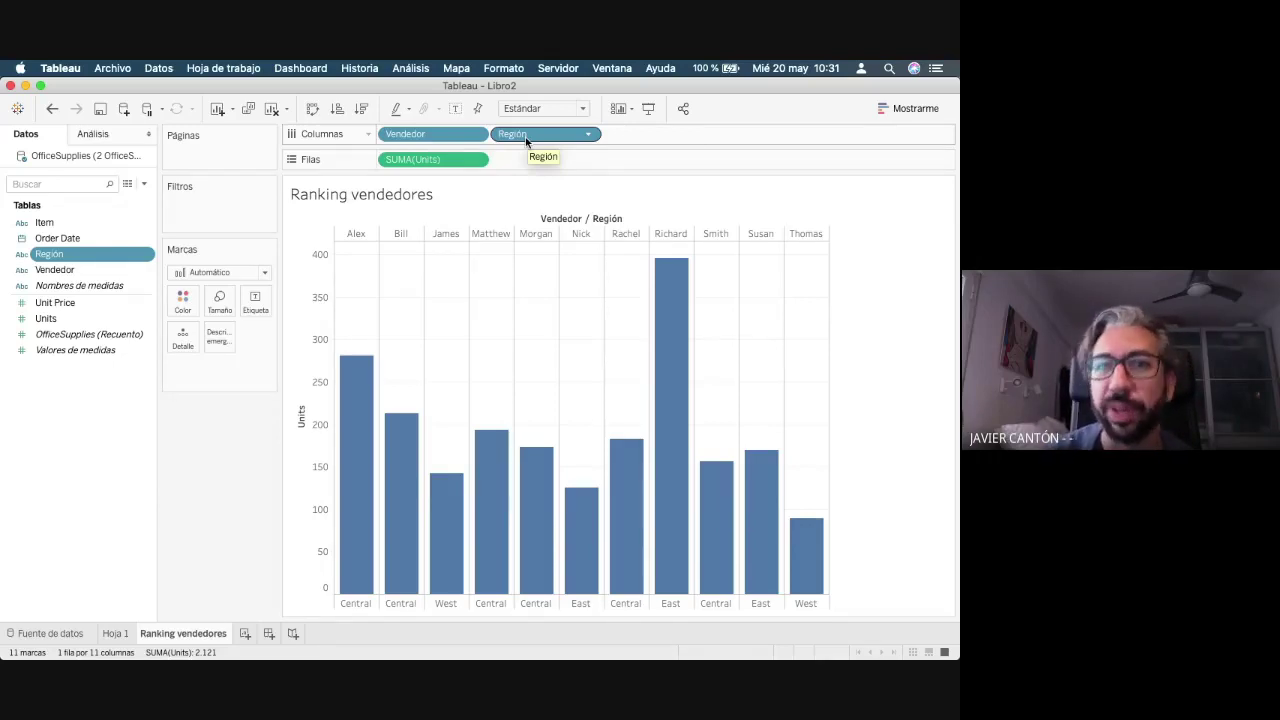
# - Group the bars by placing Región before Vendedor in the columns, and sort sellers in descending order of Units
pyautogui.moveTo(526, 140); pyautogui.dragTo(380, 141)
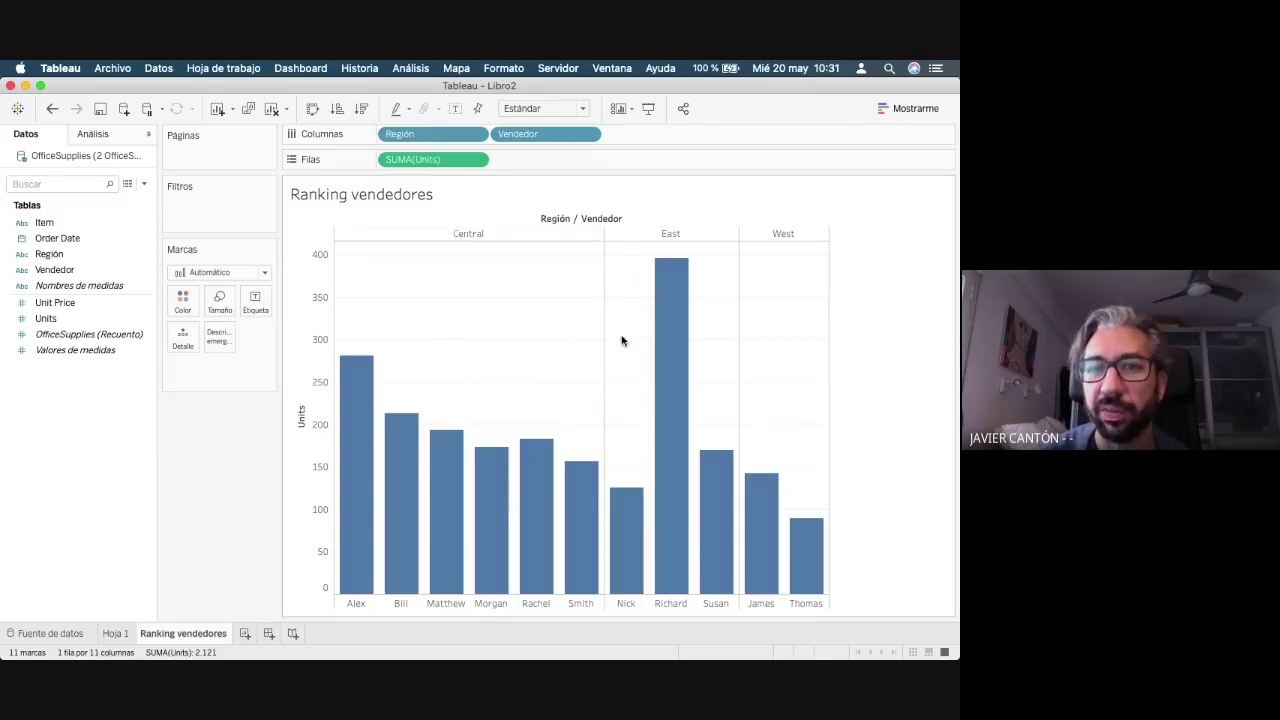
pyautogui.click(299, 401)
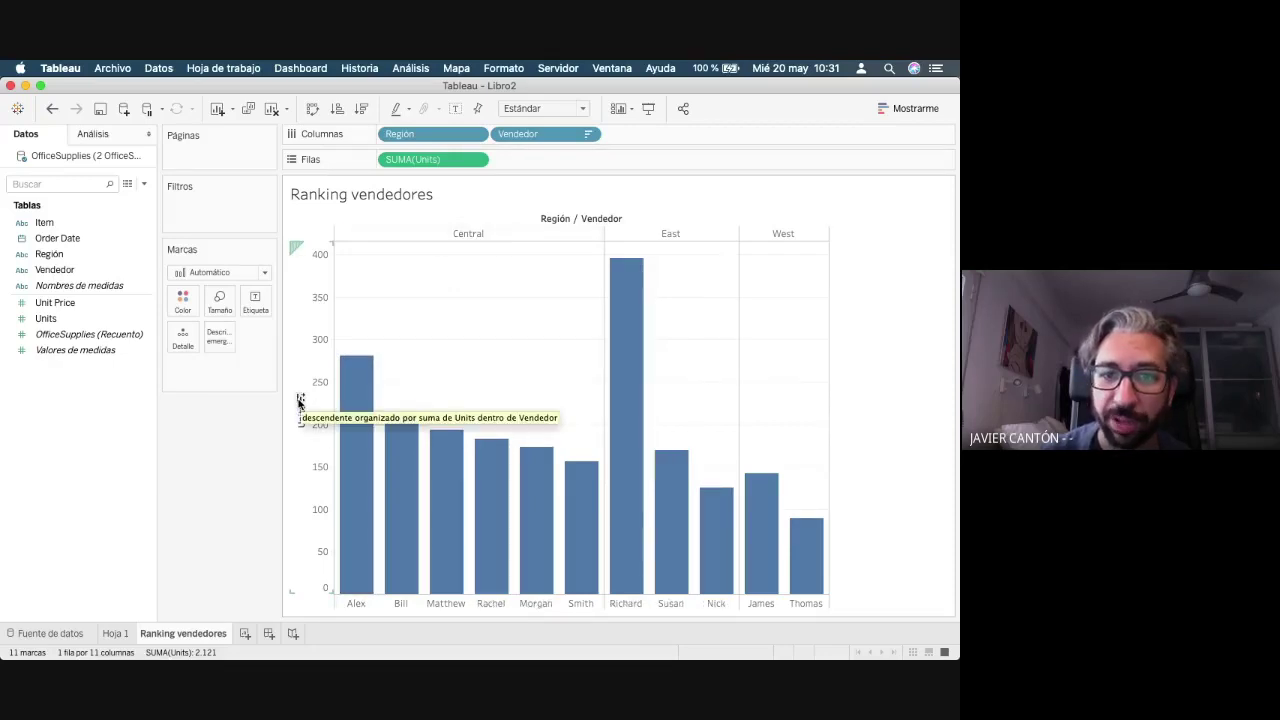
pyautogui.click(299, 401)
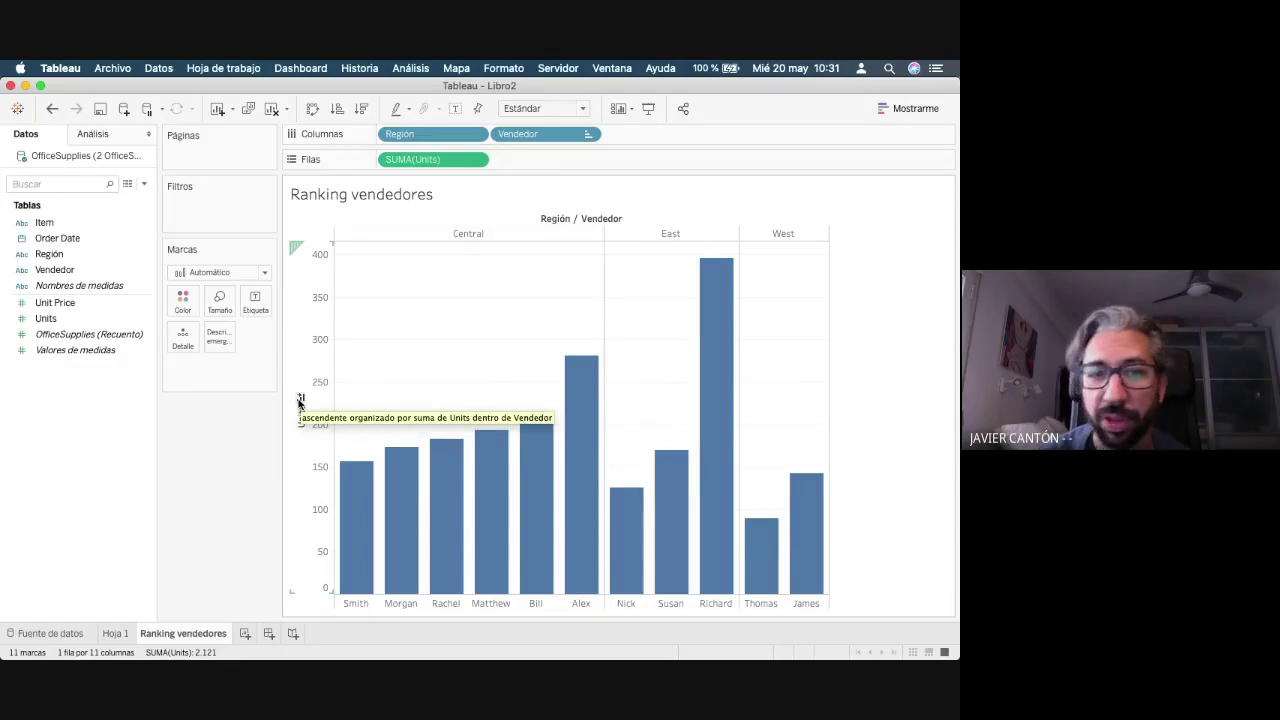
pyautogui.click(299, 401)
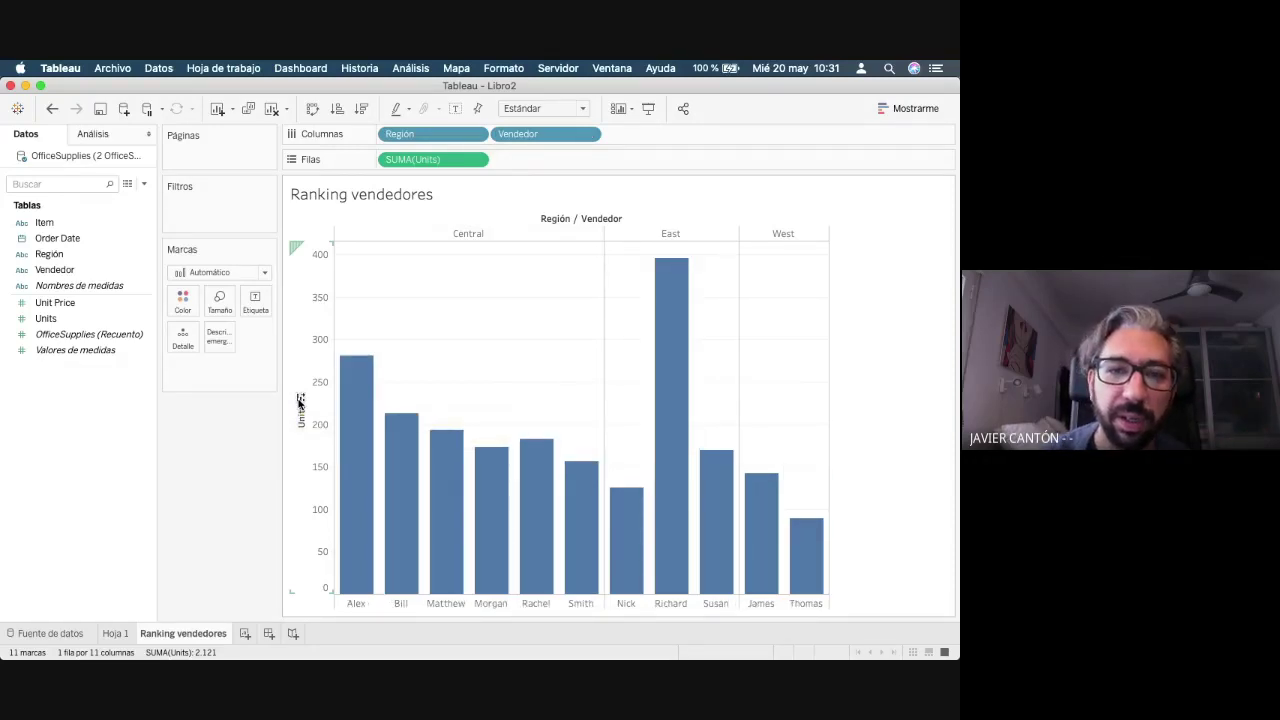
pyautogui.click(299, 401)
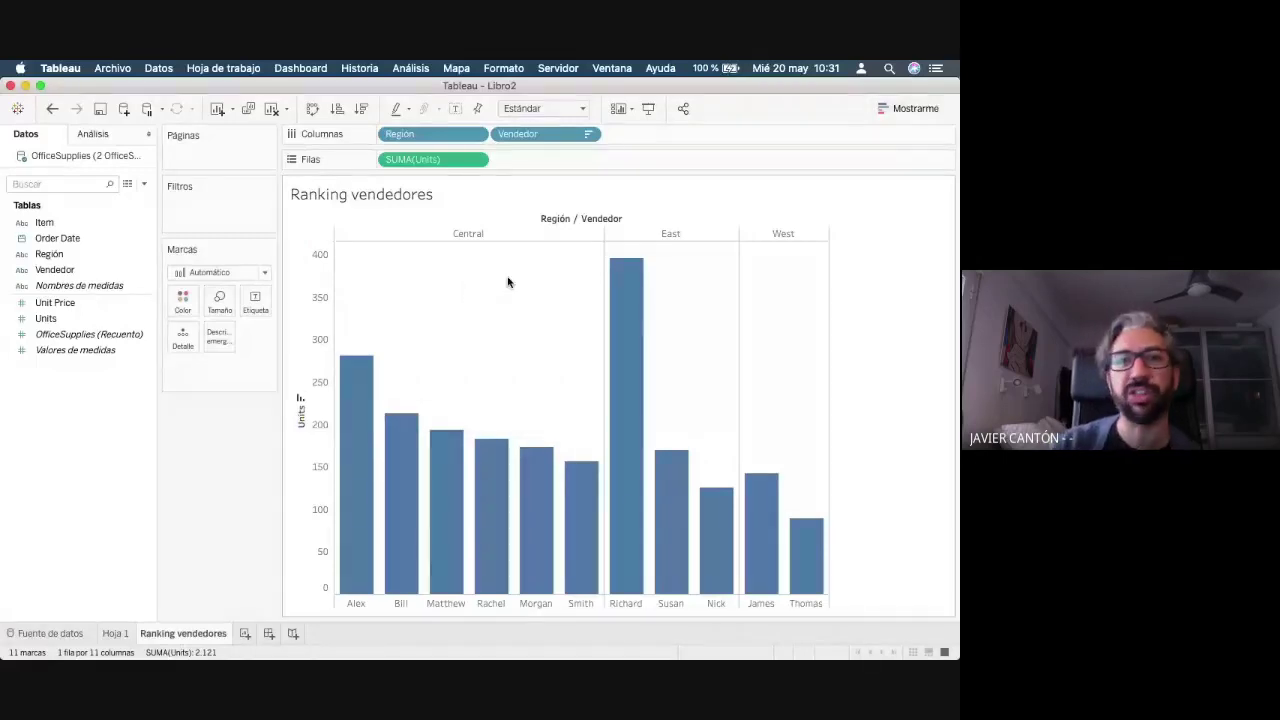
# - Start a new calculated field and name it Ventas
pyautogui.click(410, 68)
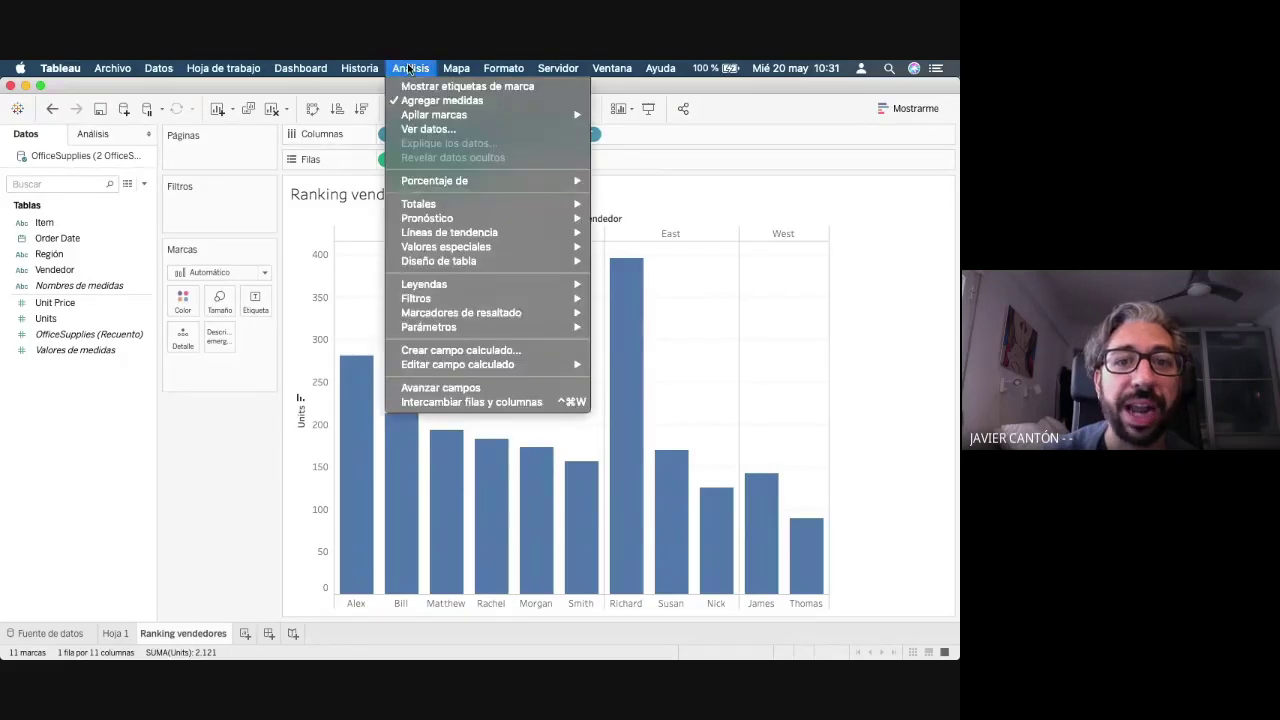
pyautogui.click(483, 351)
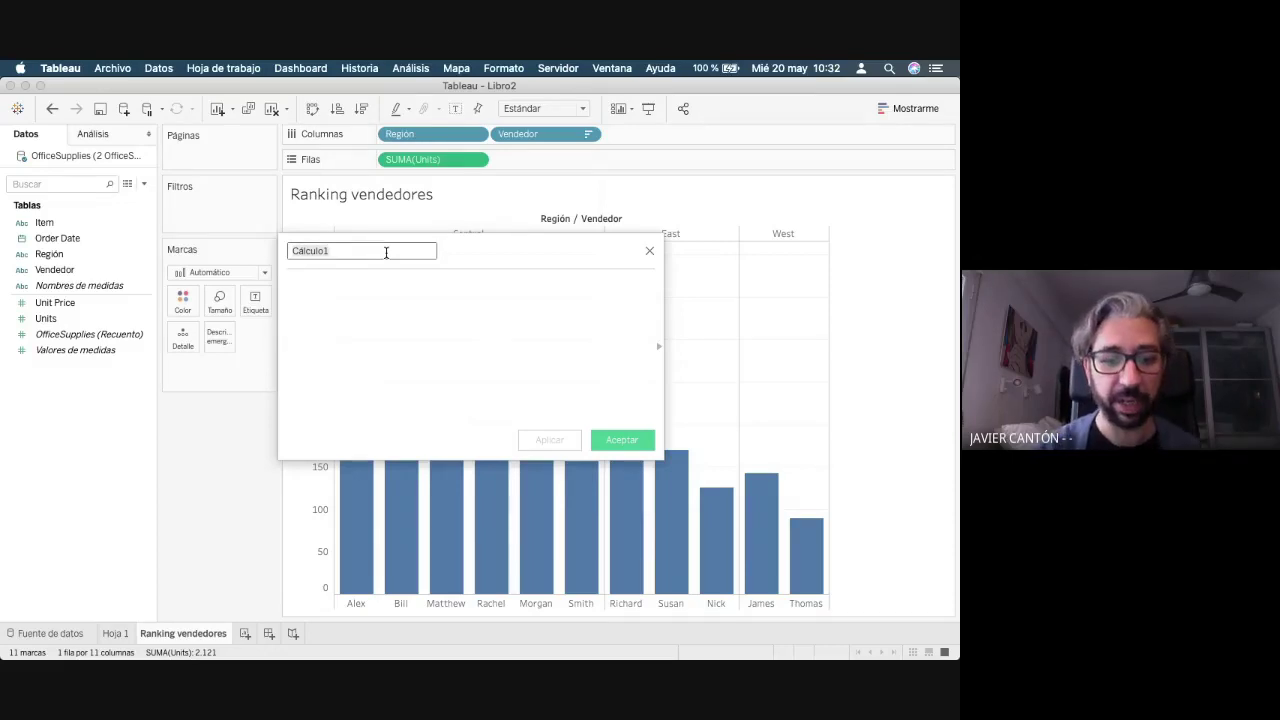
pyautogui.write('Beneficio')
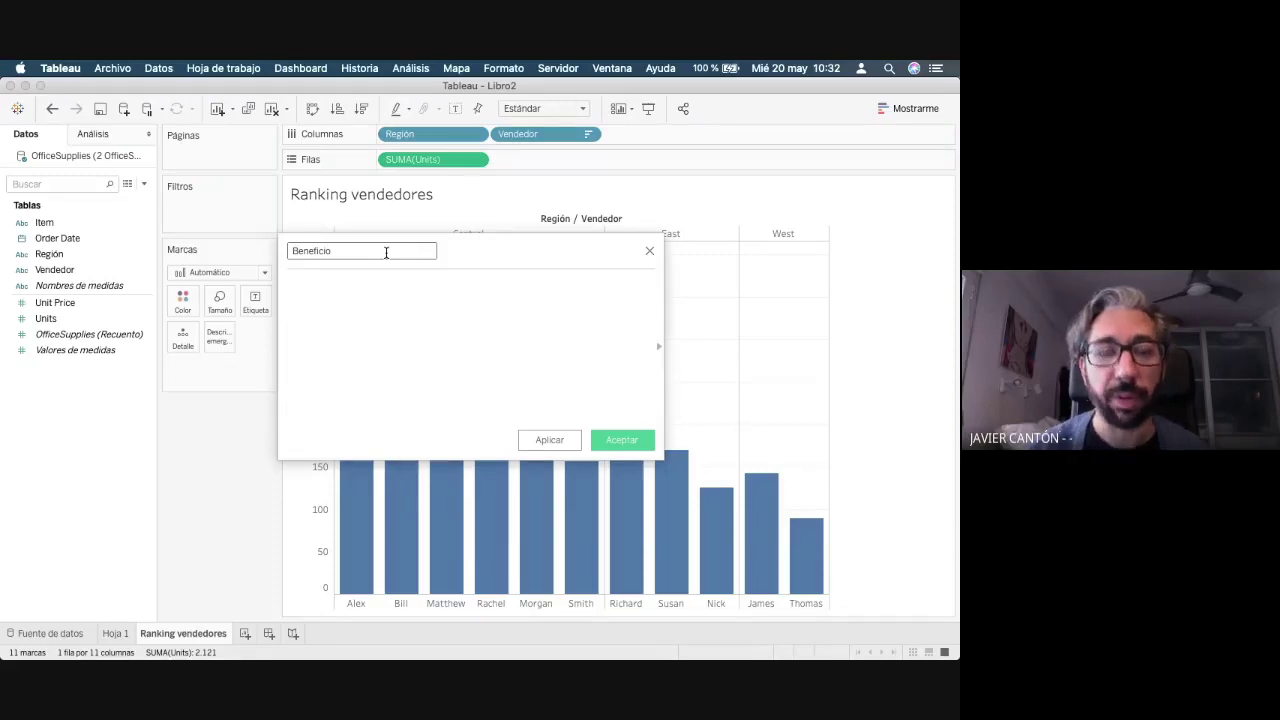
pyautogui.press('Tab')
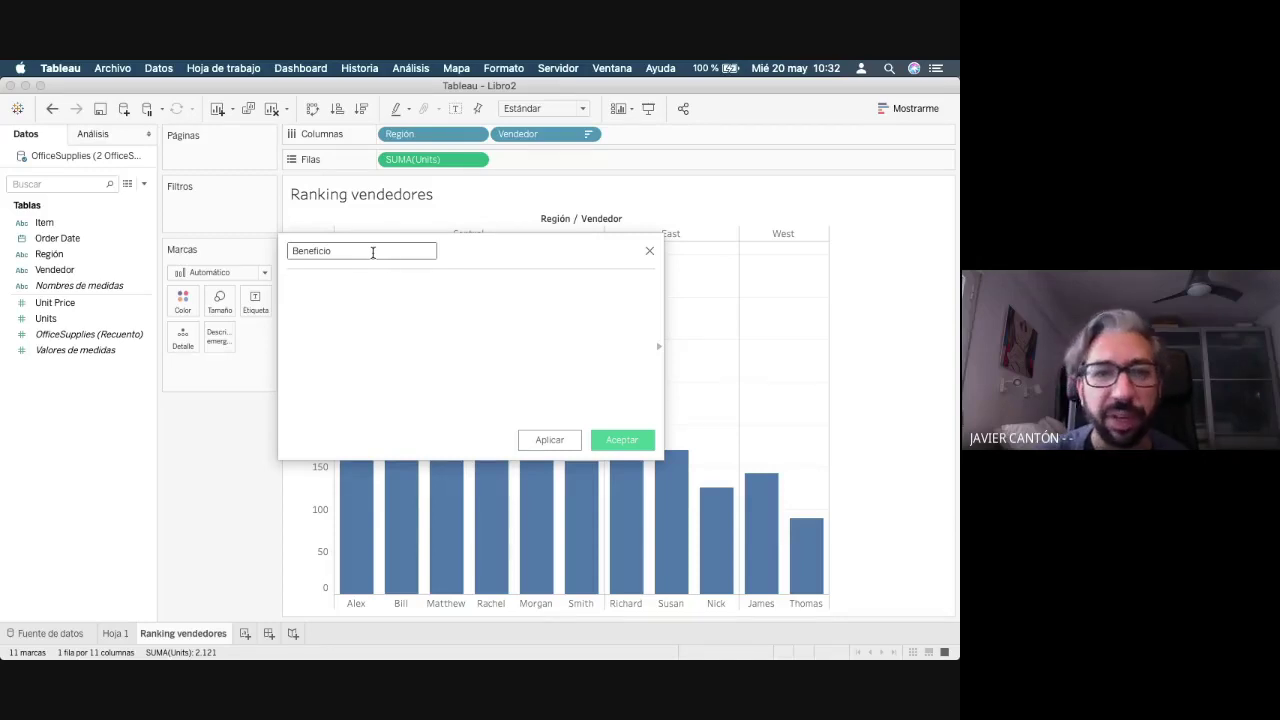
pyautogui.doubleClick(360, 252)
pyautogui.write('Ventas')
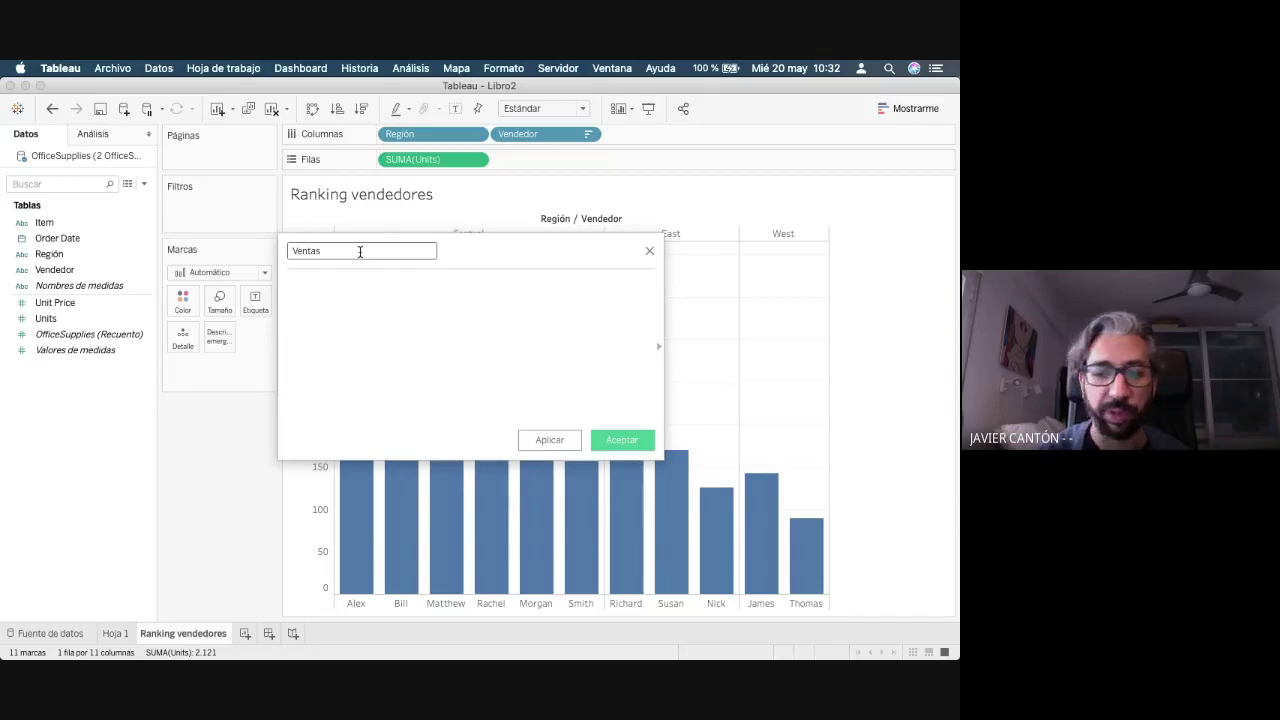
# - Define the Ventas formula as [Units]*[Unit Price]
pyautogui.write('Uni')
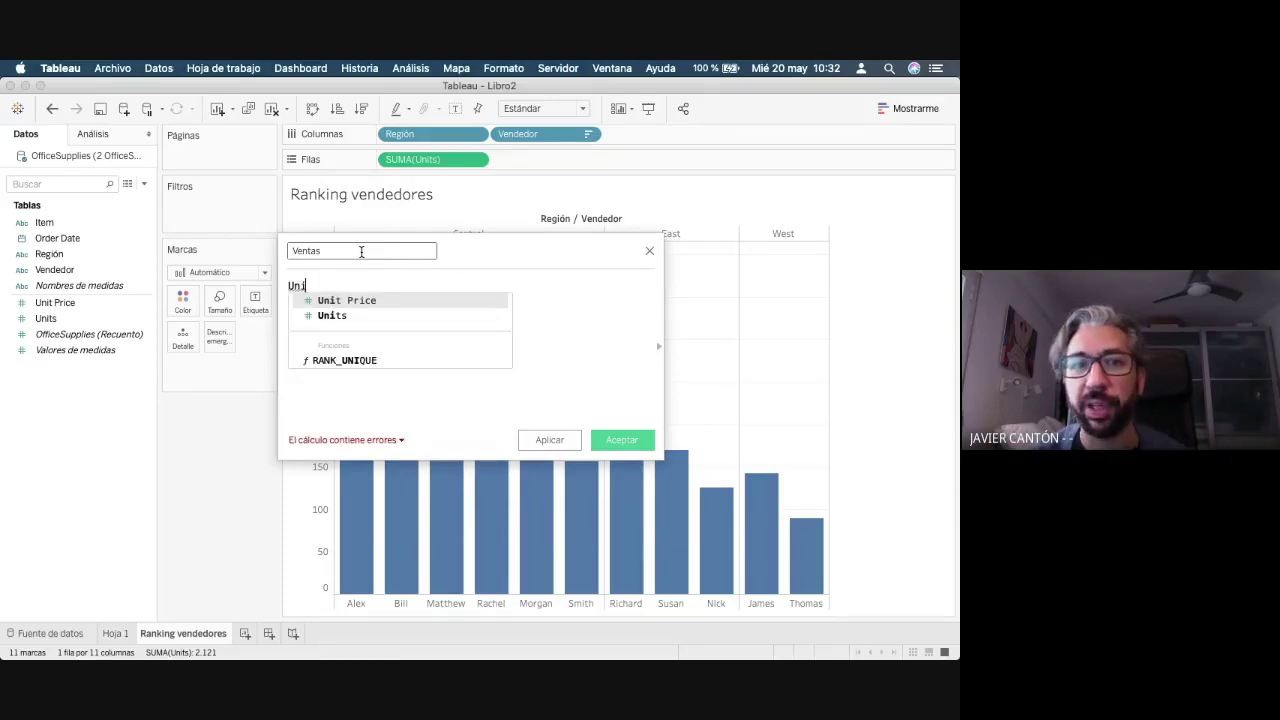
pyautogui.press('super+a')
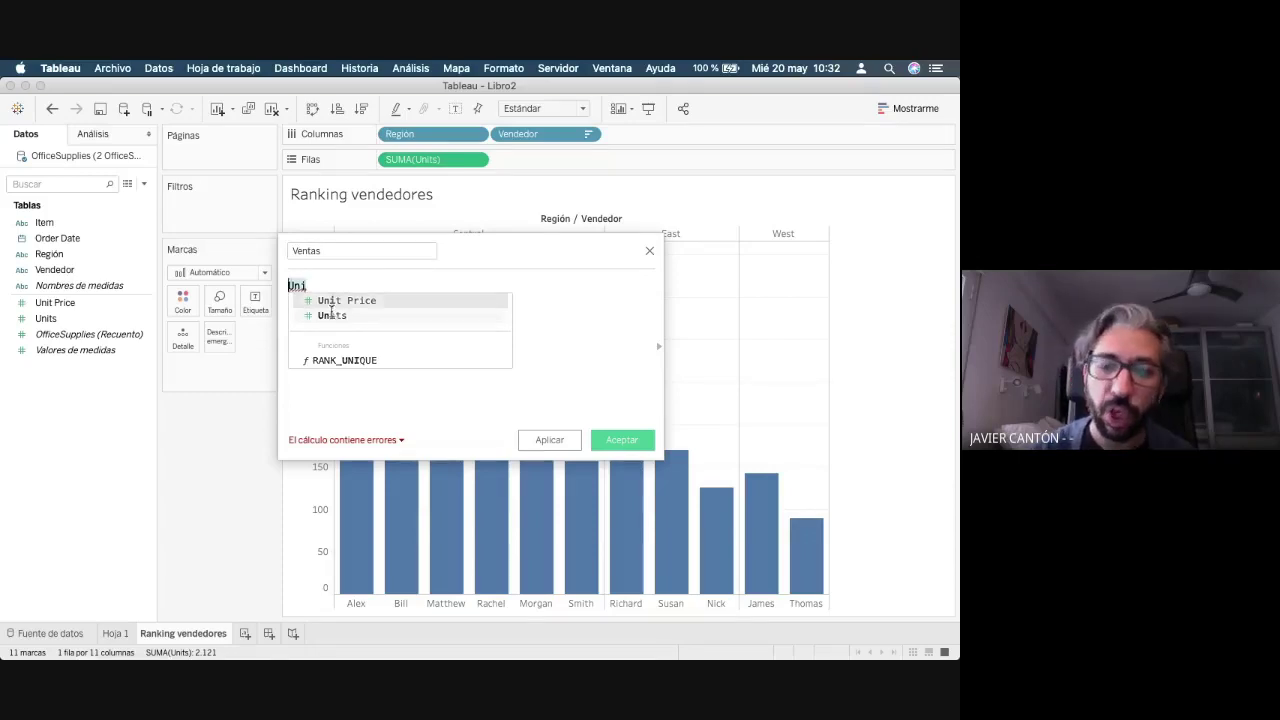
pyautogui.write('SUM')
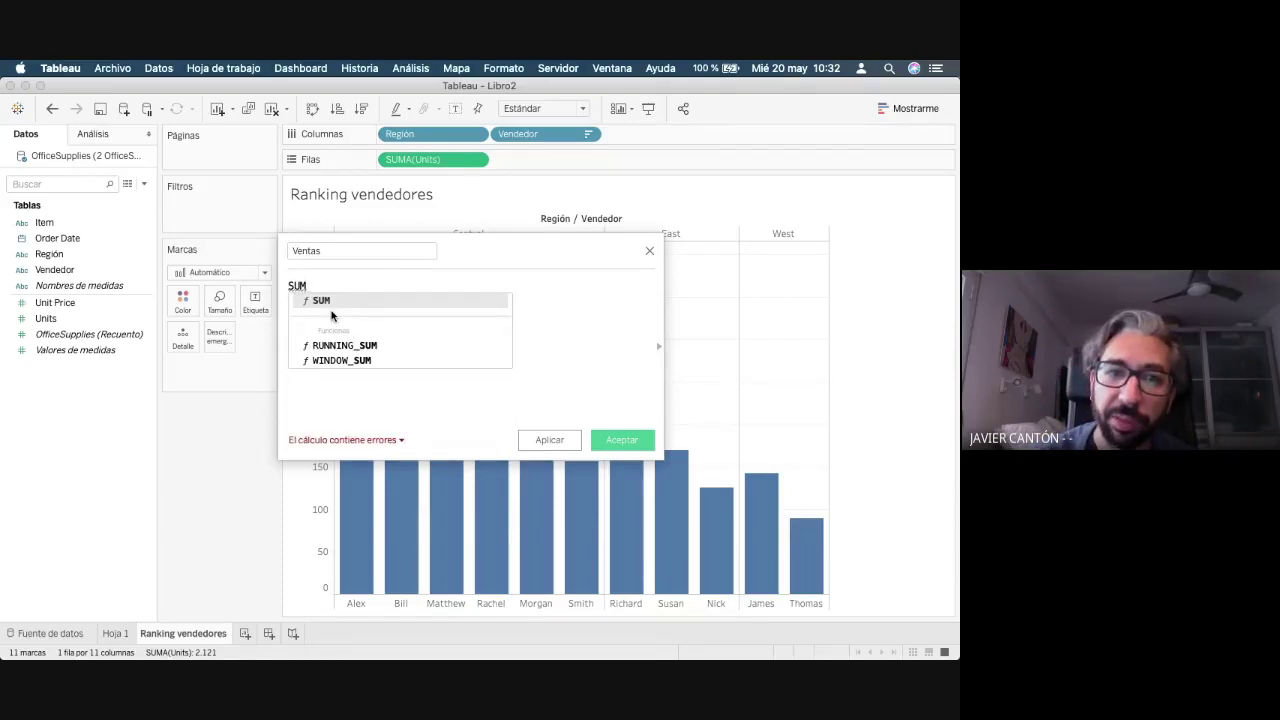
pyautogui.press('super+a')
pyautogui.write('UNI')
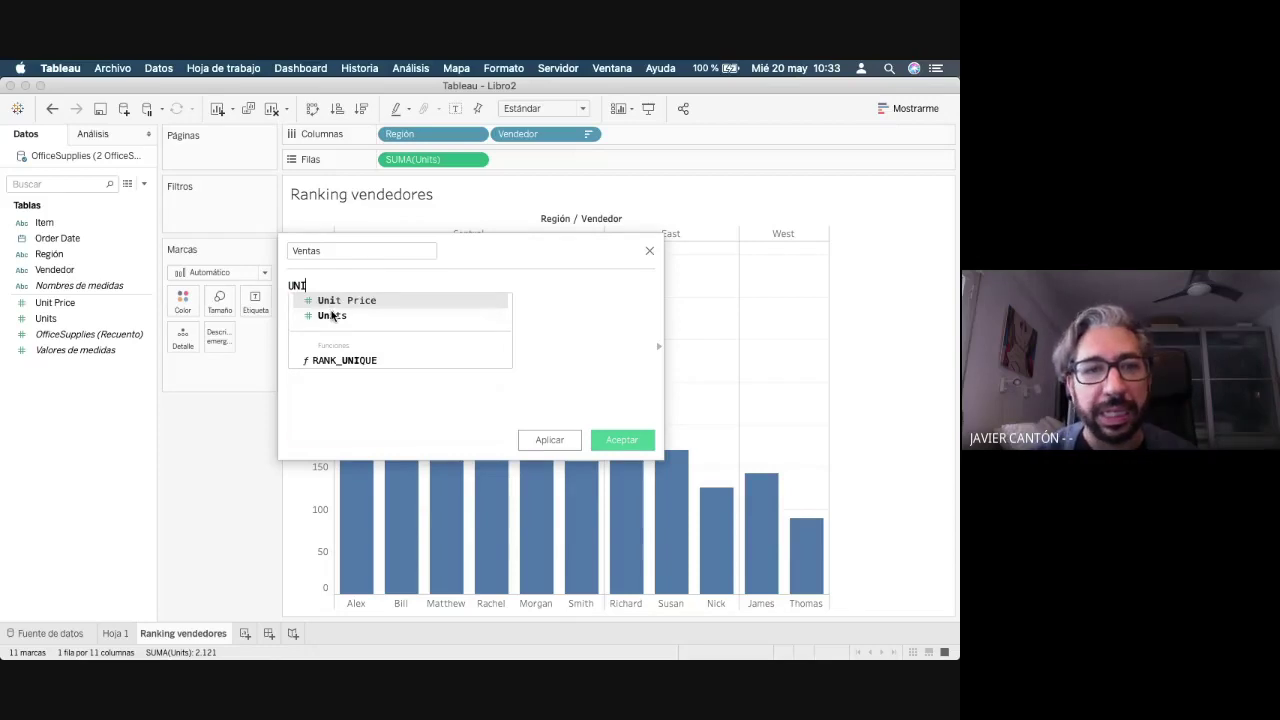
pyautogui.click(333, 316)
pyautogui.write('*')
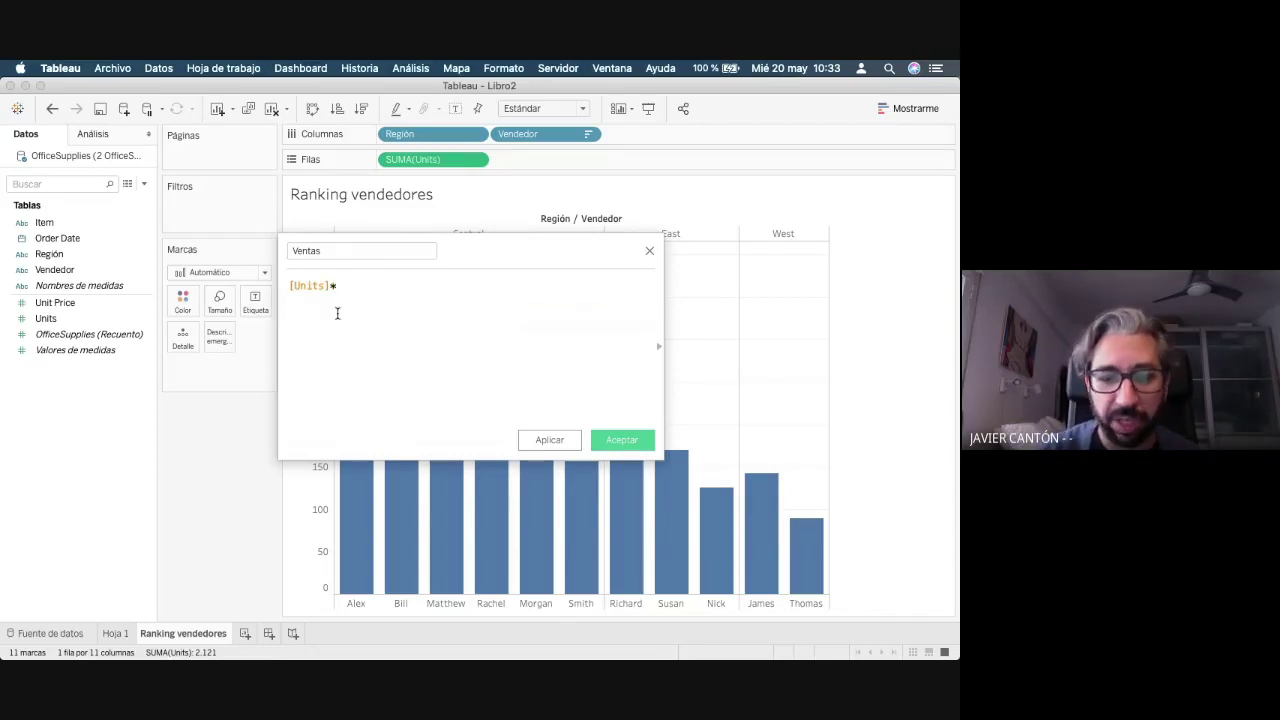
pyautogui.write('Unit')
pyautogui.click(390, 300)
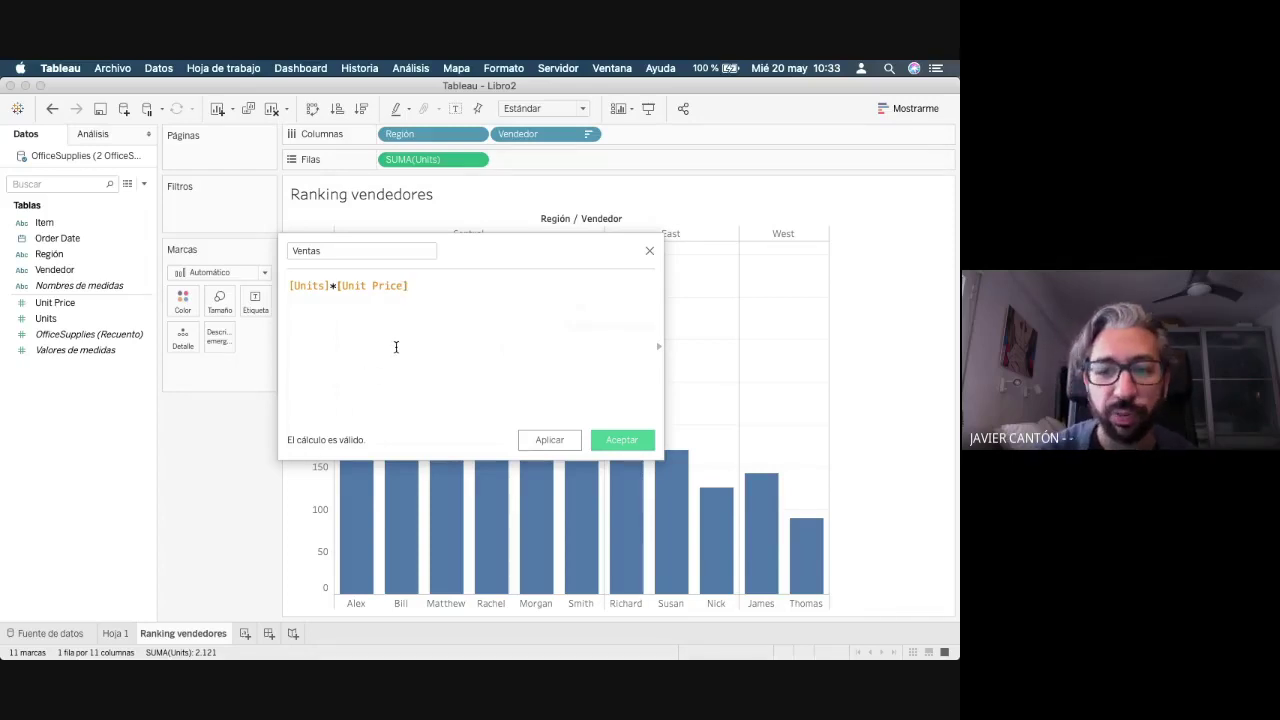
# - Check the error details for a trailing division sign in the formula, then remove the sign and save the Ventas field
pyautogui.write('/')
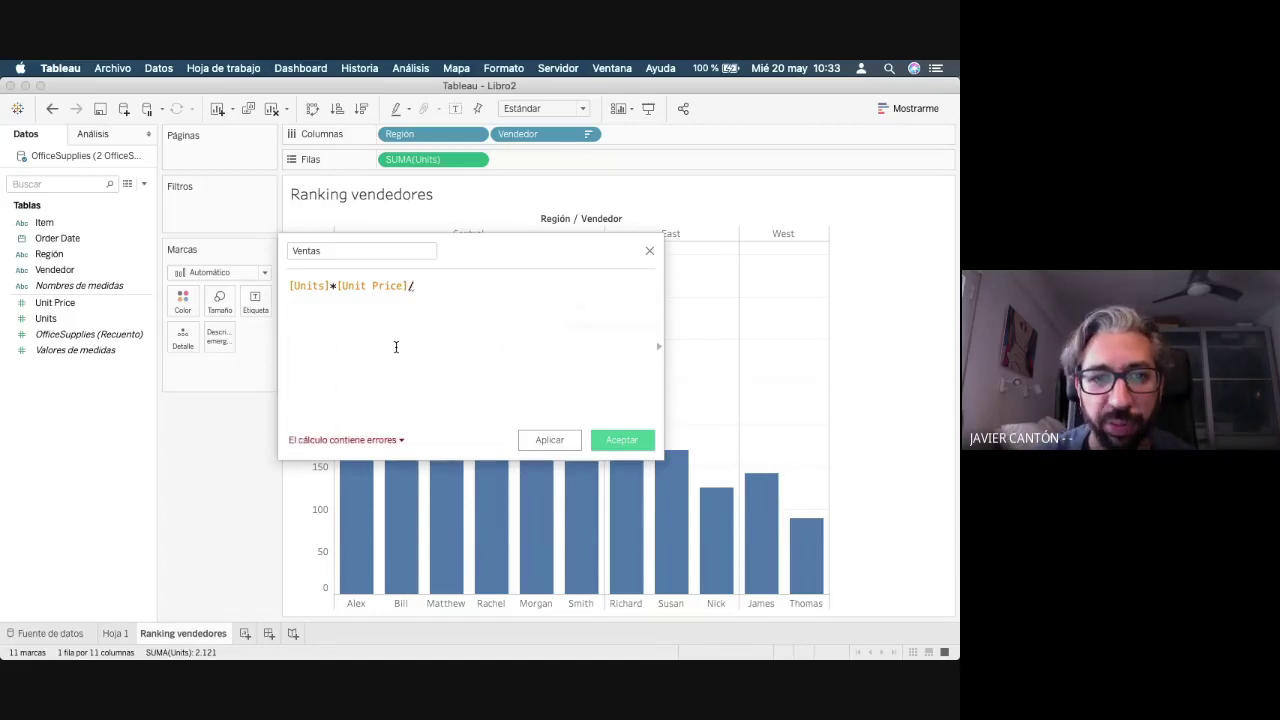
pyautogui.click(401, 441)
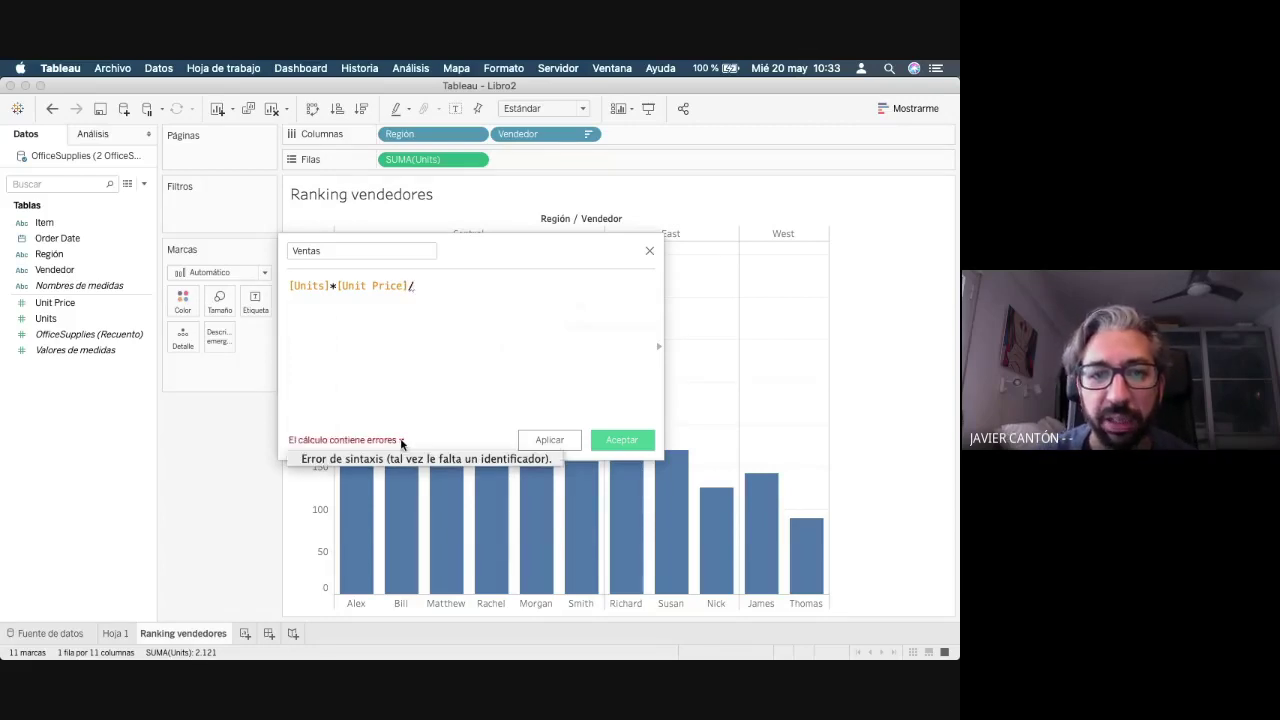
pyautogui.click(420, 285)
pyautogui.press('BackSpace')
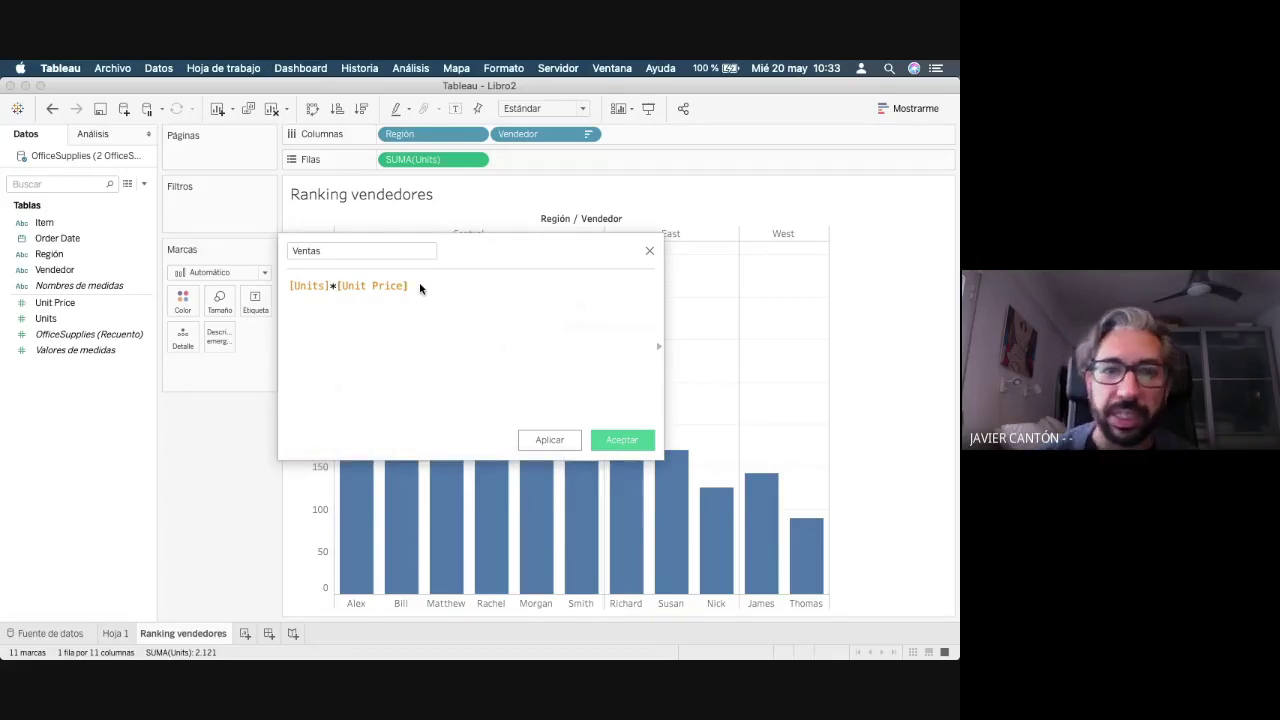
pyautogui.click(621, 441)
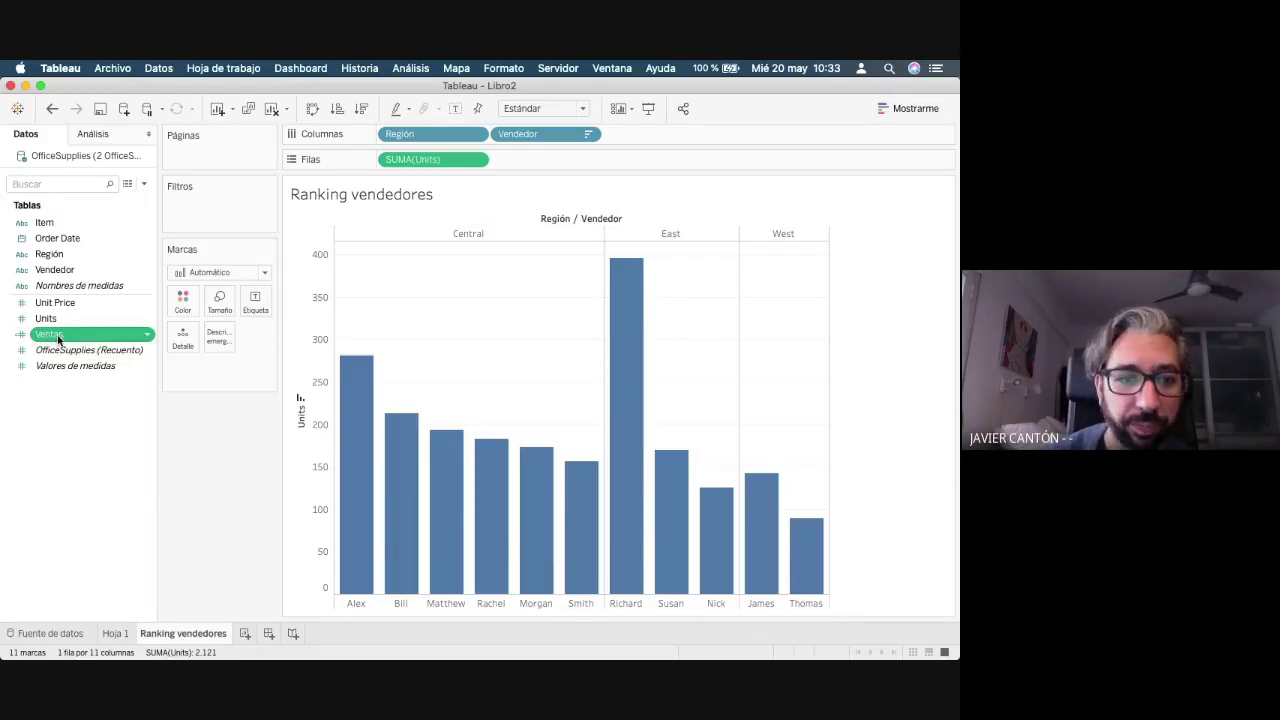
# - Add a new worksheet and build a text table of the sum of Units for each Vendedor
pyautogui.click(116, 634)
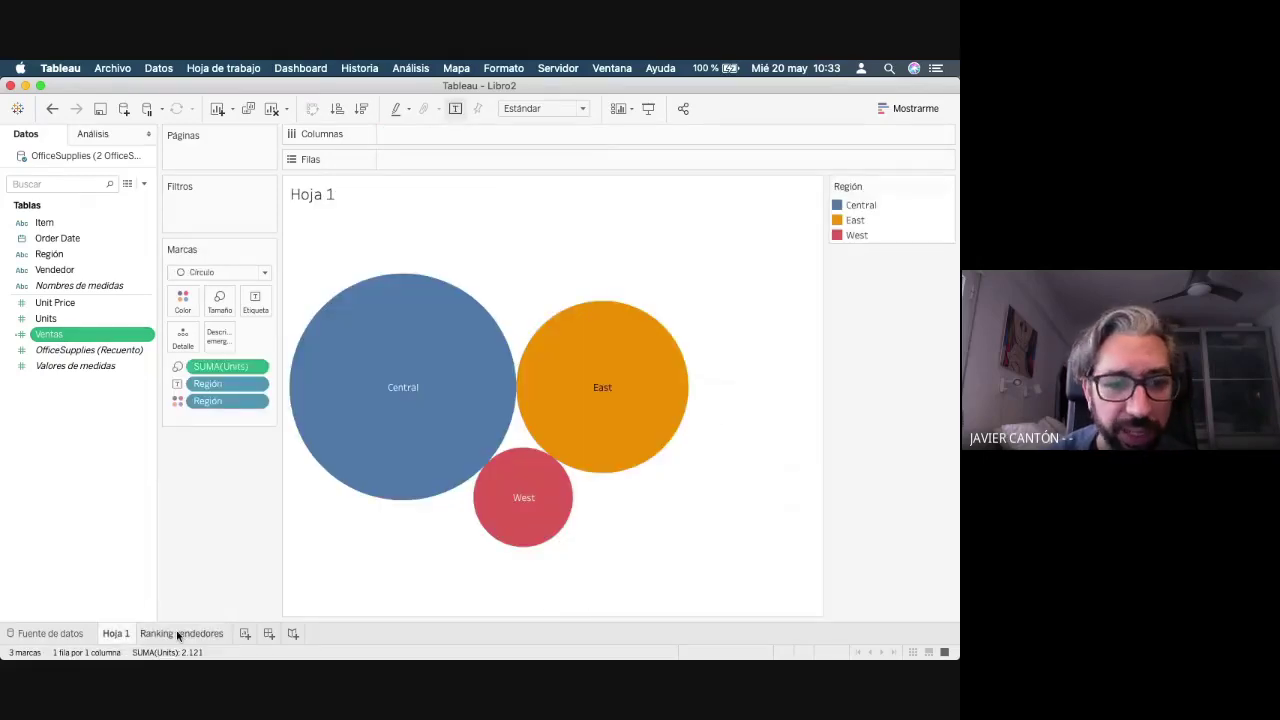
pyautogui.click(181, 634)
pyautogui.click(245, 633)
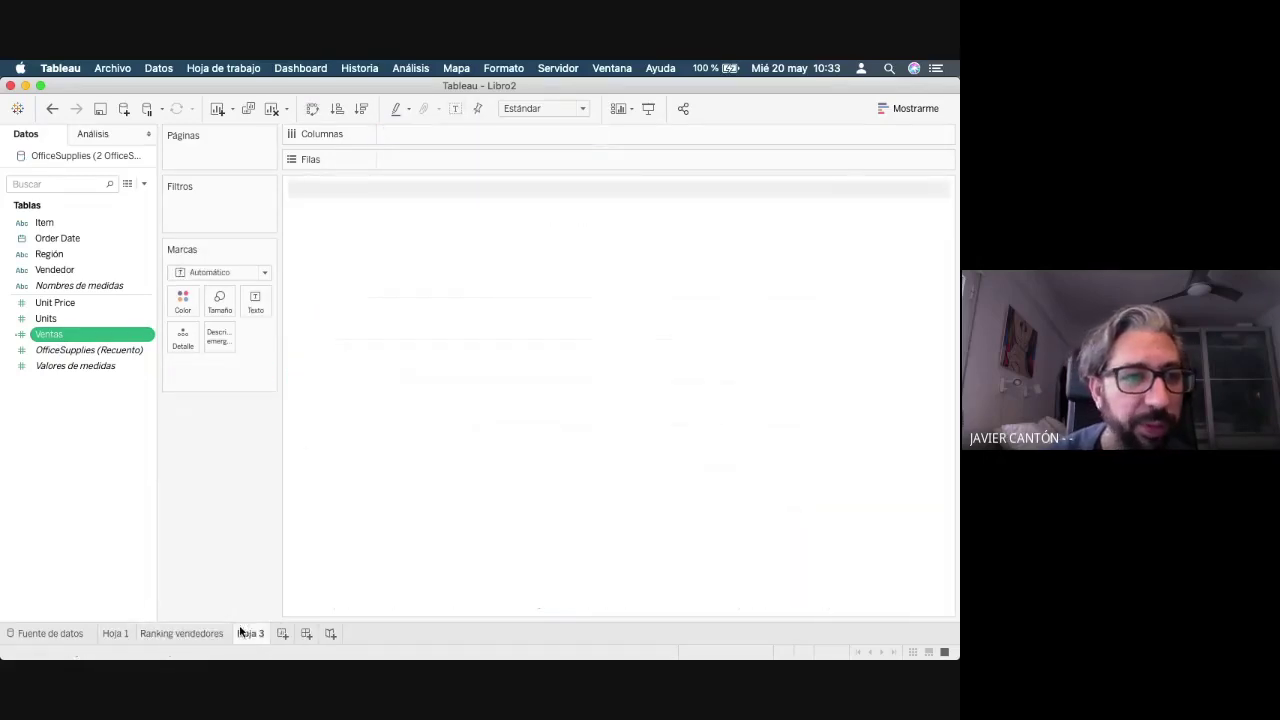
pyautogui.doubleClick(52, 270)
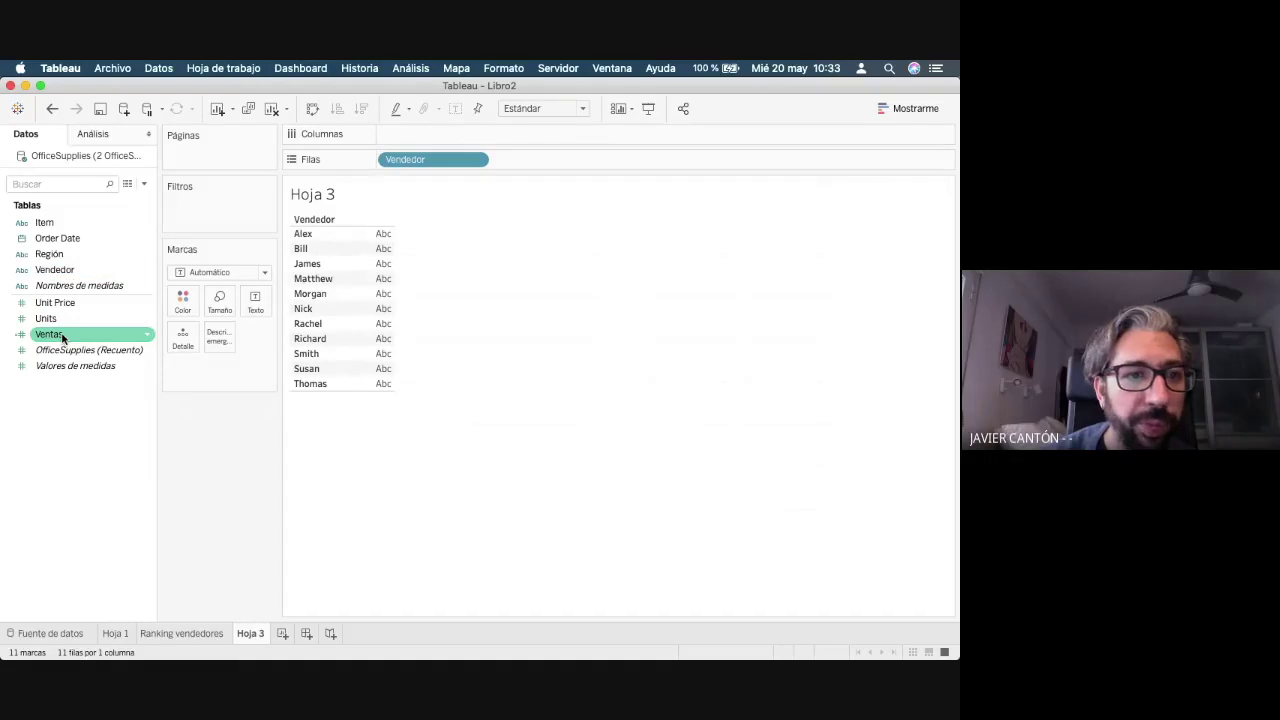
pyautogui.doubleClick(46, 318)
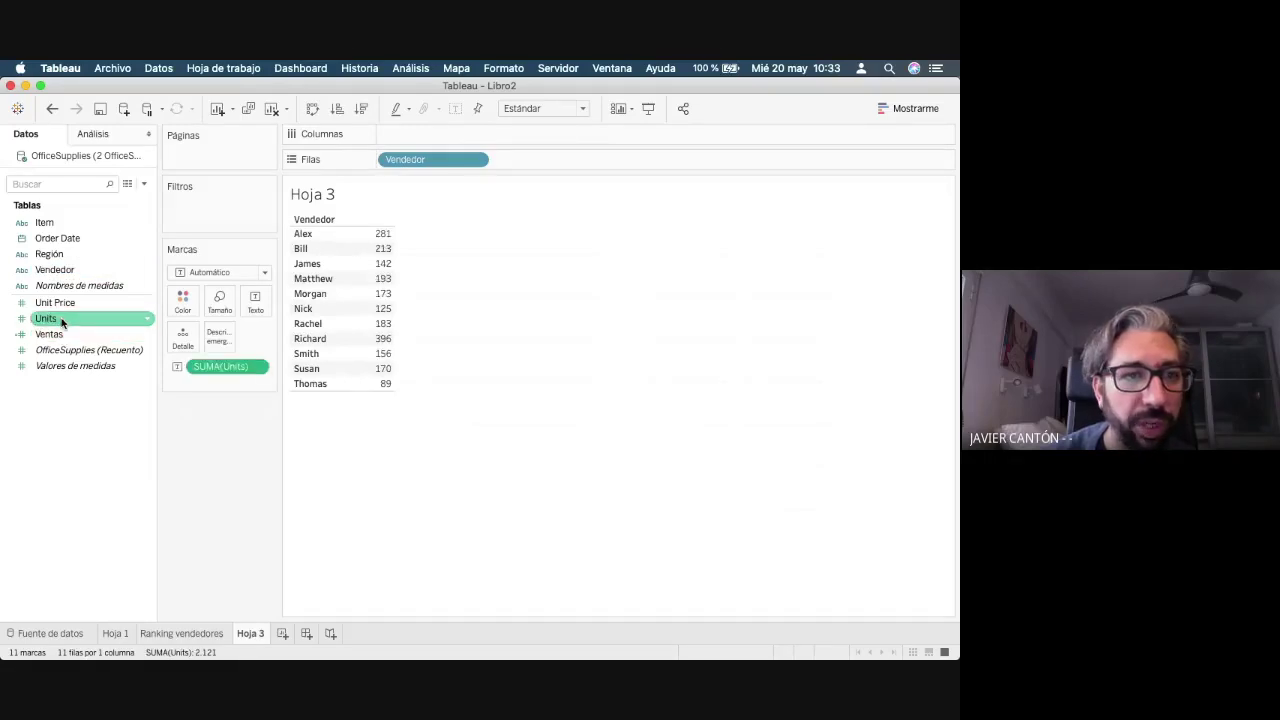
# - Add Ventas and Unit Price to the seller table, and order the measures as Units, Unit Price, Ventas
pyautogui.doubleClick(50, 335)
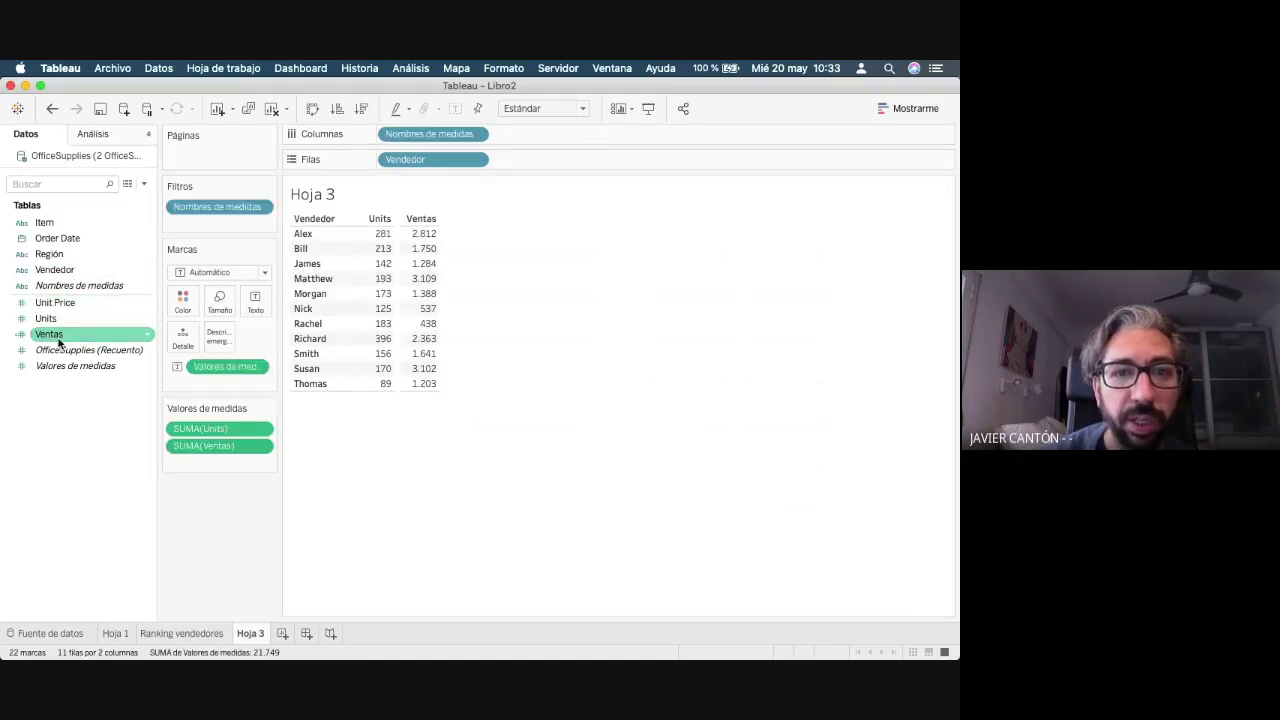
pyautogui.doubleClick(66, 303)
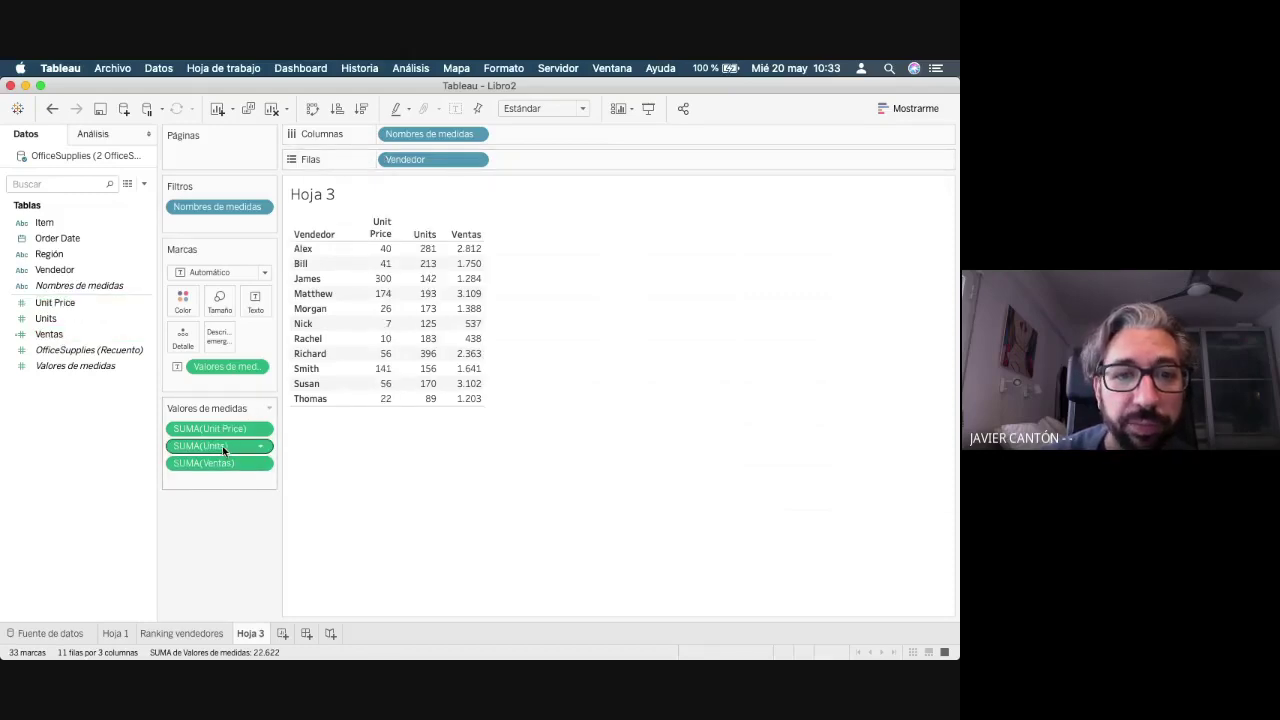
pyautogui.moveTo(226, 447); pyautogui.dragTo(222, 417)
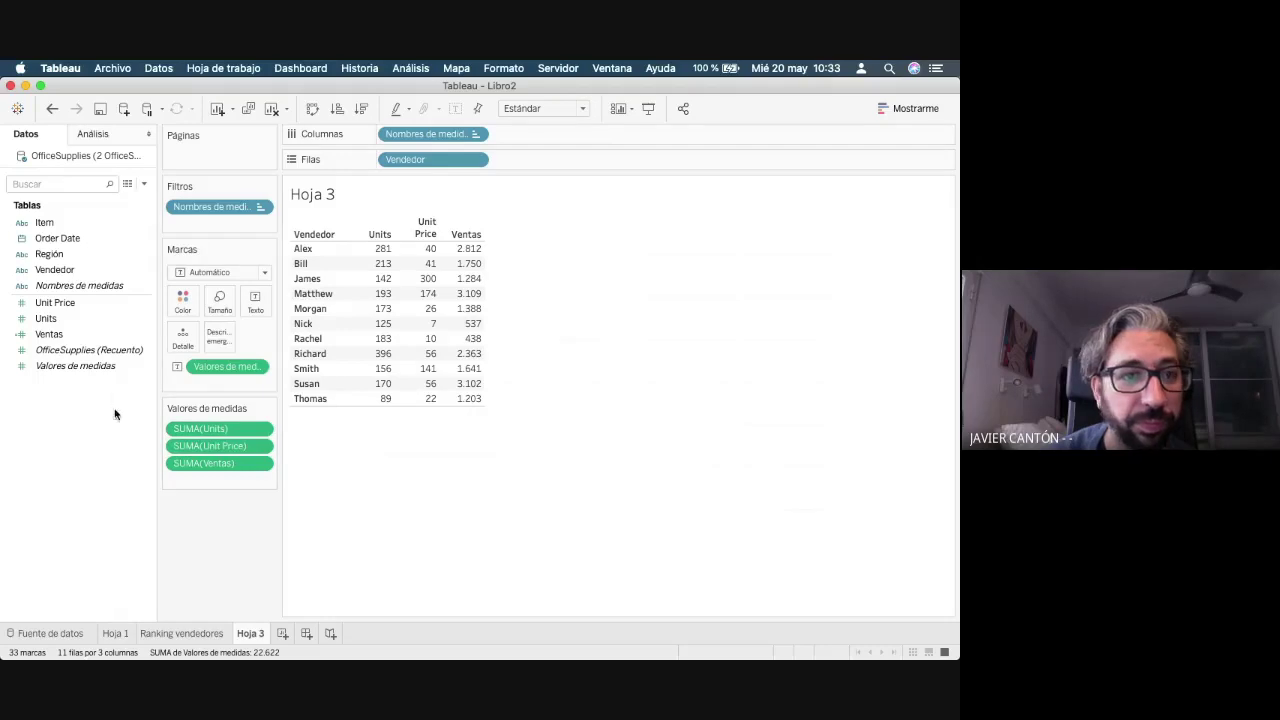
# - On the Ranking vendedores worksheet, colour the bars by Región
pyautogui.click(195, 634)
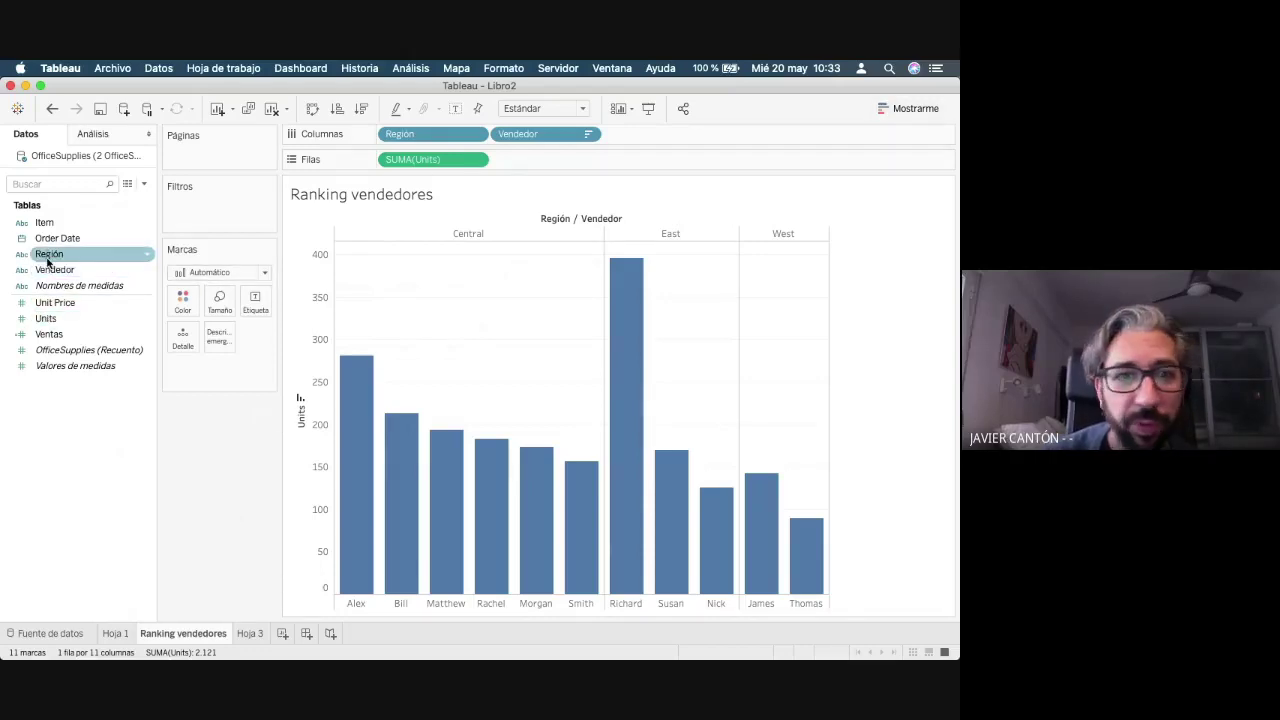
pyautogui.moveTo(47, 262); pyautogui.dragTo(191, 311)
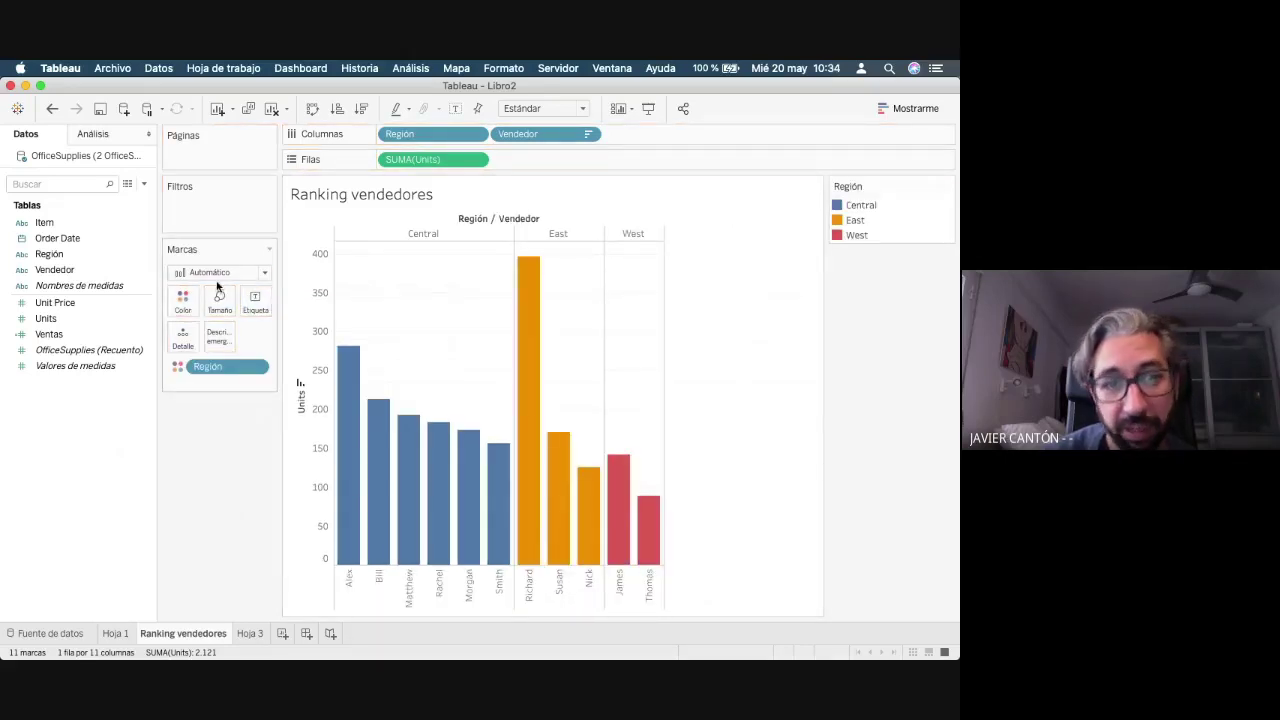
# - Try to change the Región colours by choosing the Daltónico palette and accepting without assigning it
pyautogui.click(186, 303)
pyautogui.click(244, 351)
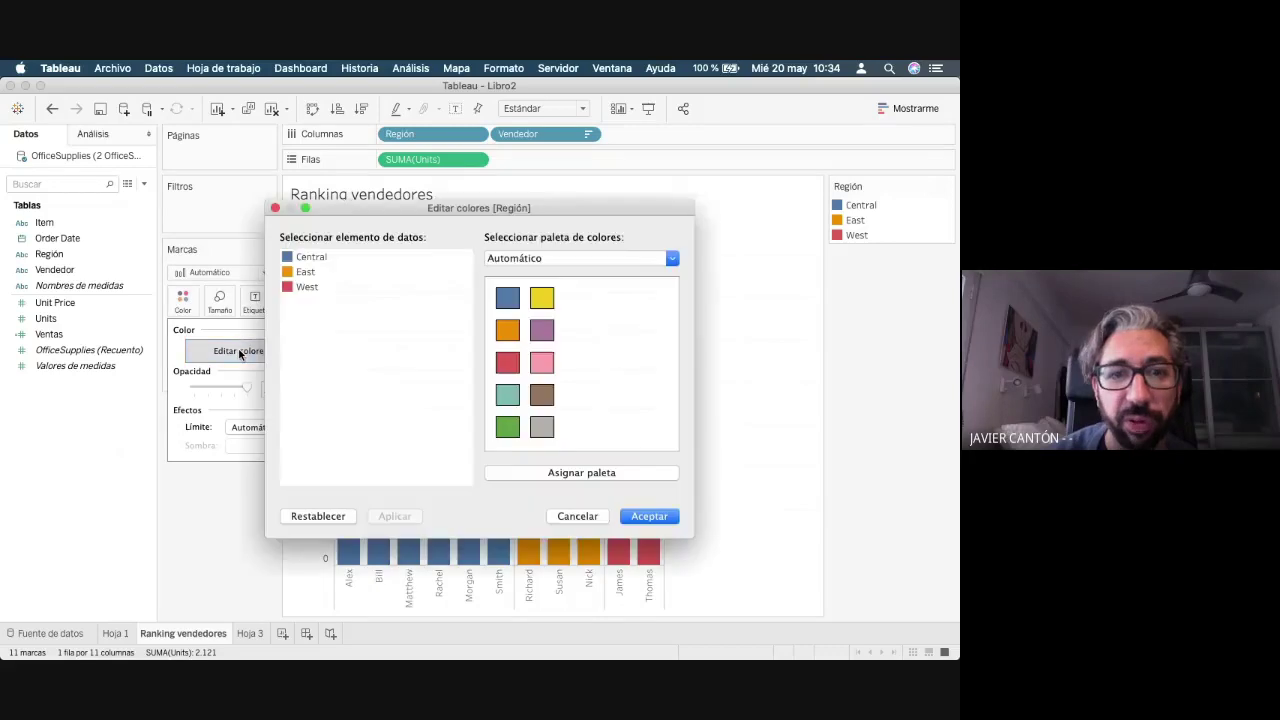
pyautogui.click(531, 257)
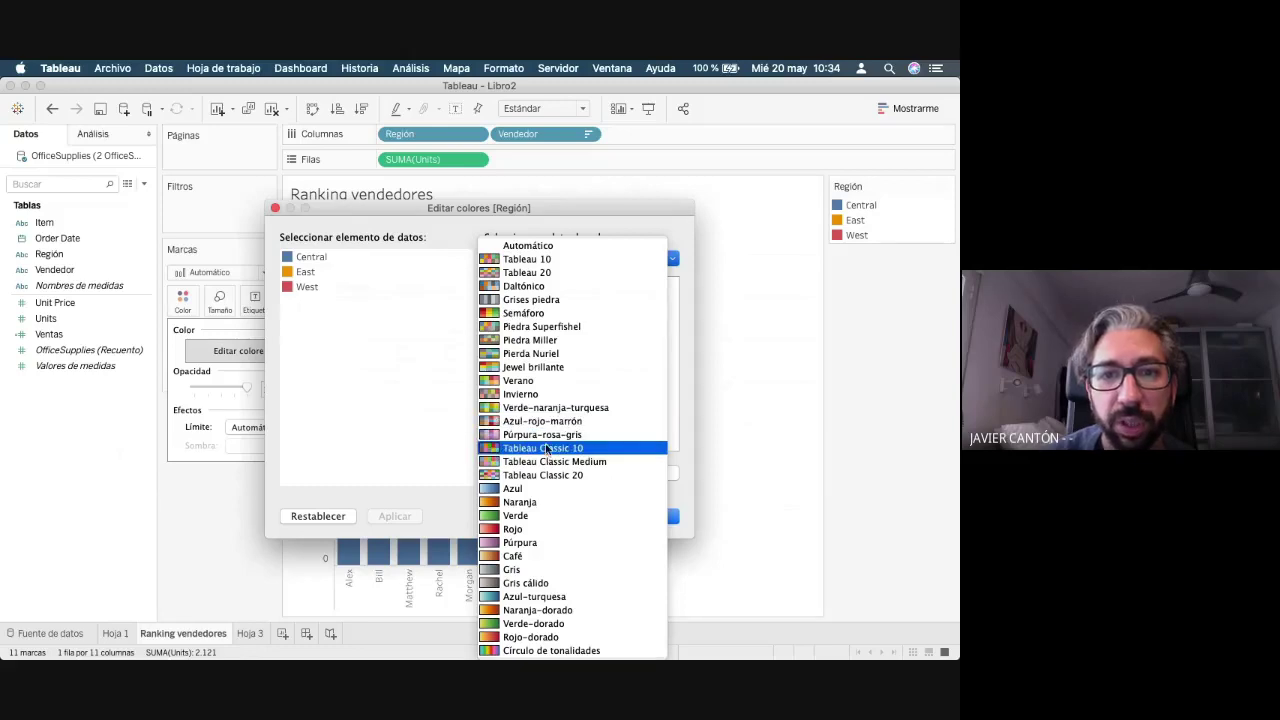
pyautogui.click(531, 286)
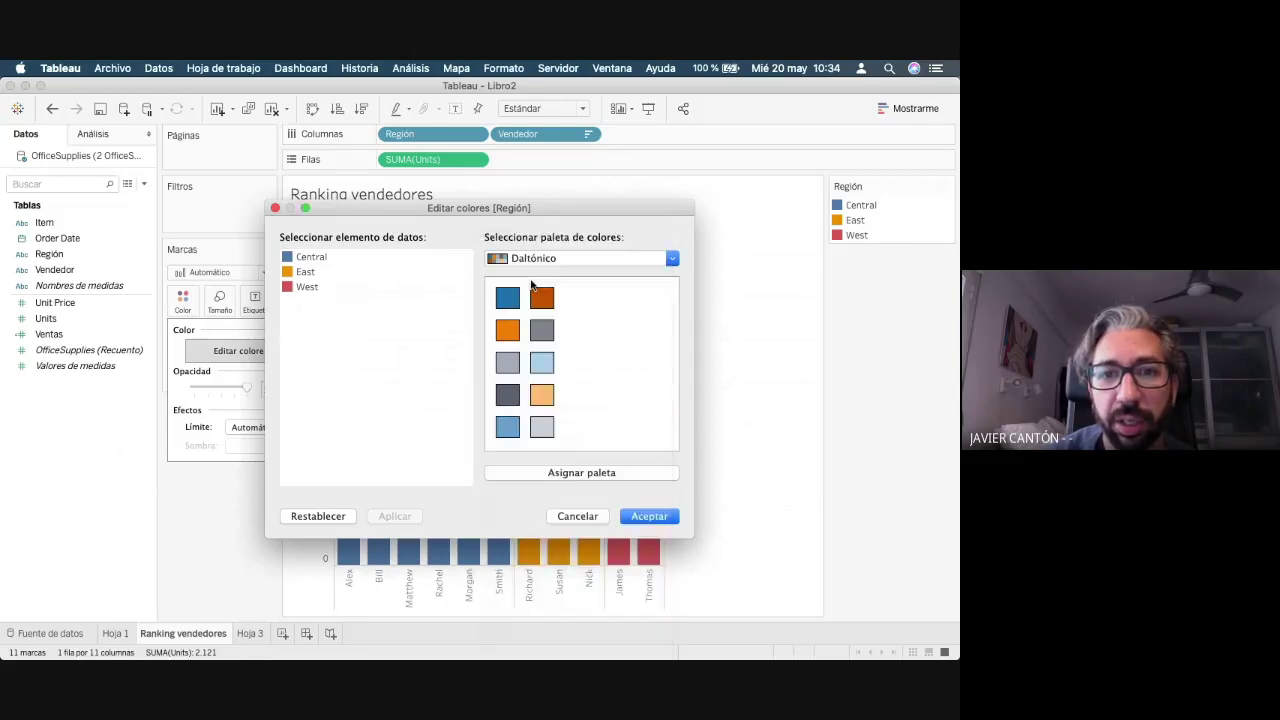
pyautogui.click(636, 519)
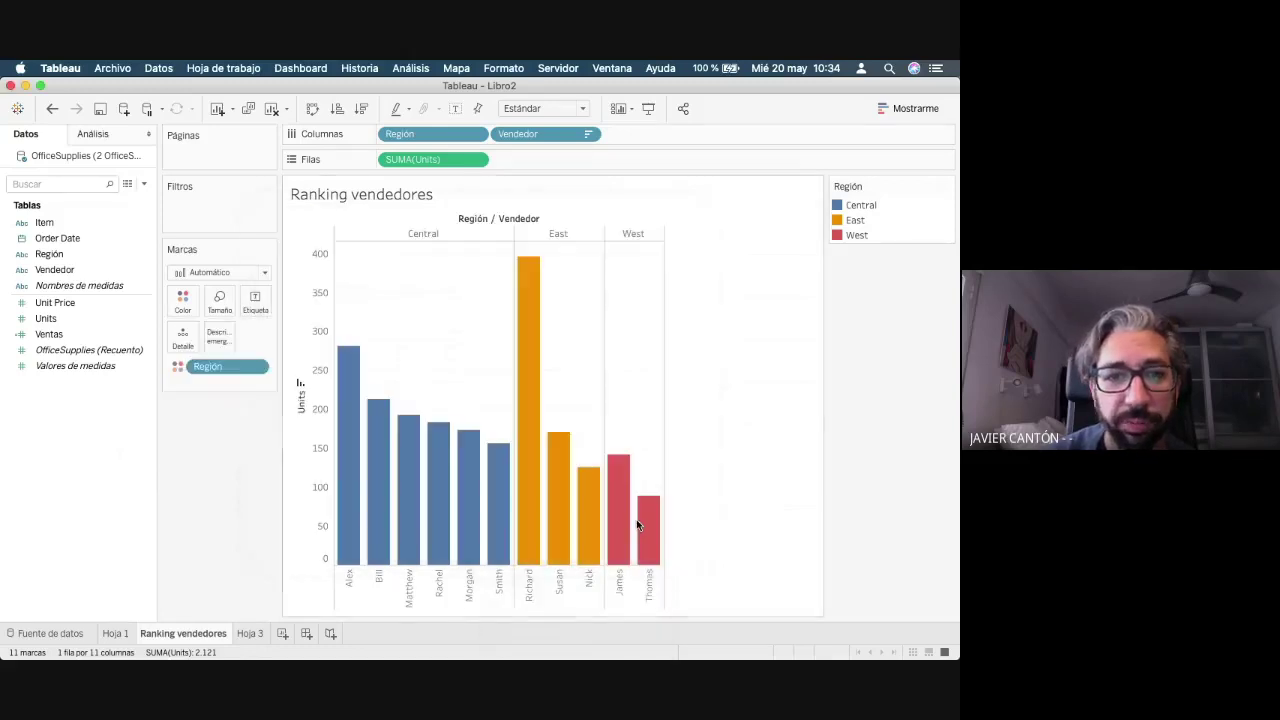
# - Assign the Daltónico colour palette to the Región values and accept the change
pyautogui.click(183, 298)
pyautogui.click(260, 350)
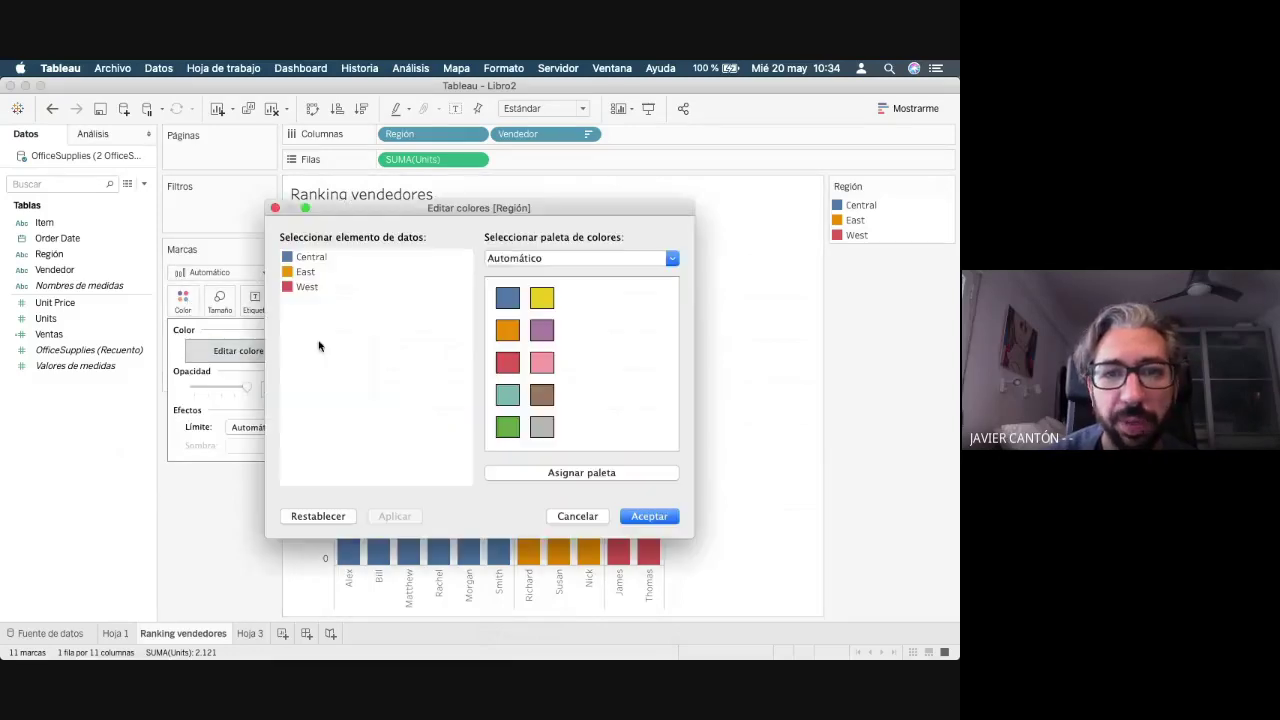
pyautogui.click(505, 260)
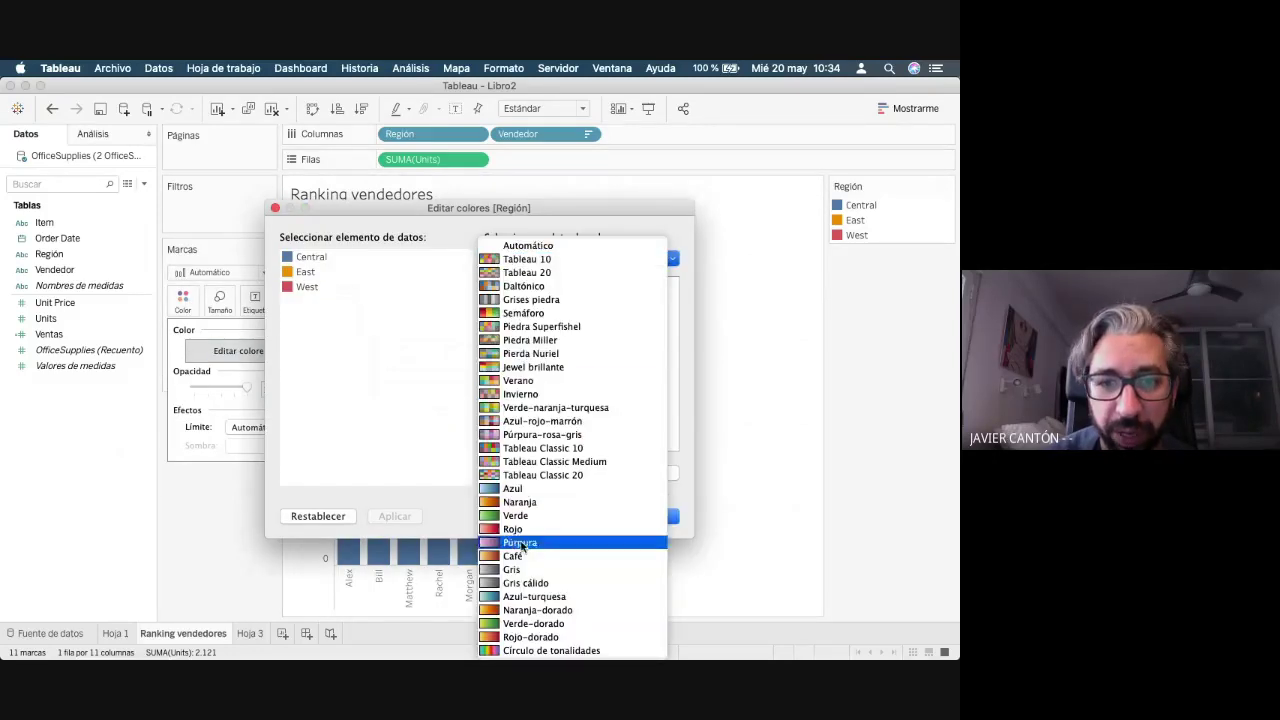
pyautogui.click(529, 291)
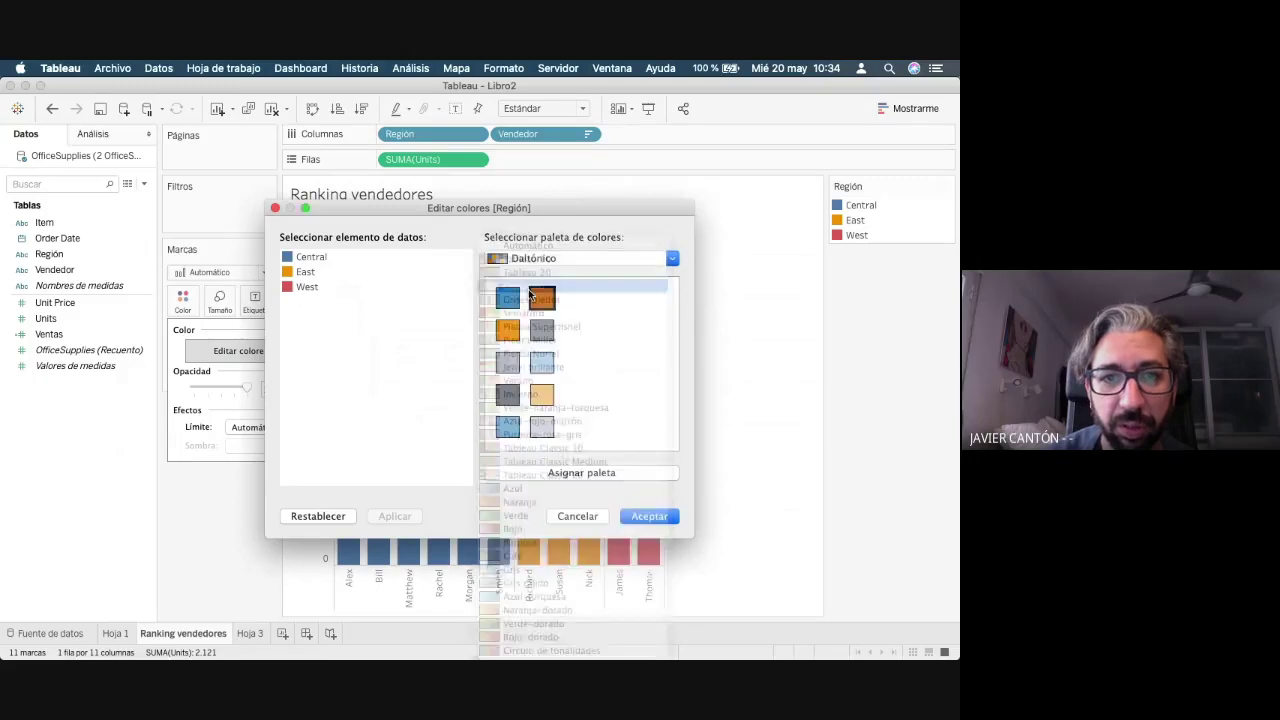
pyautogui.click(565, 472)
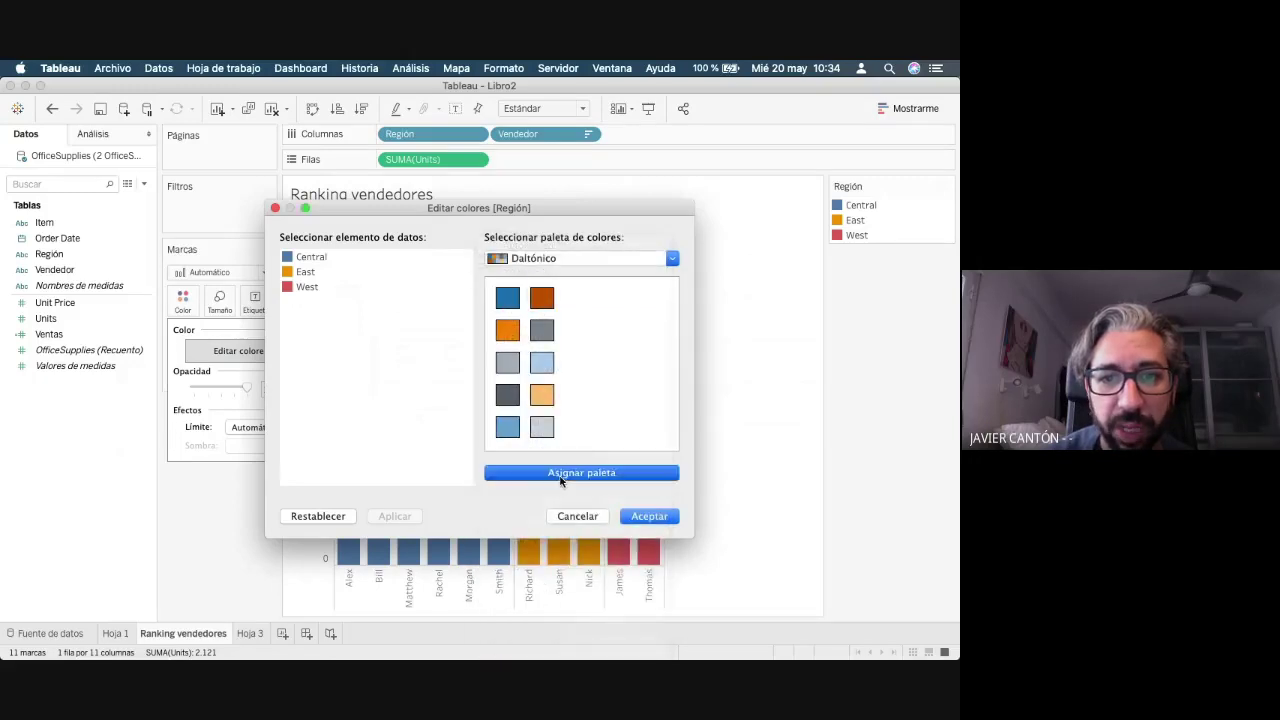
pyautogui.click(657, 518)
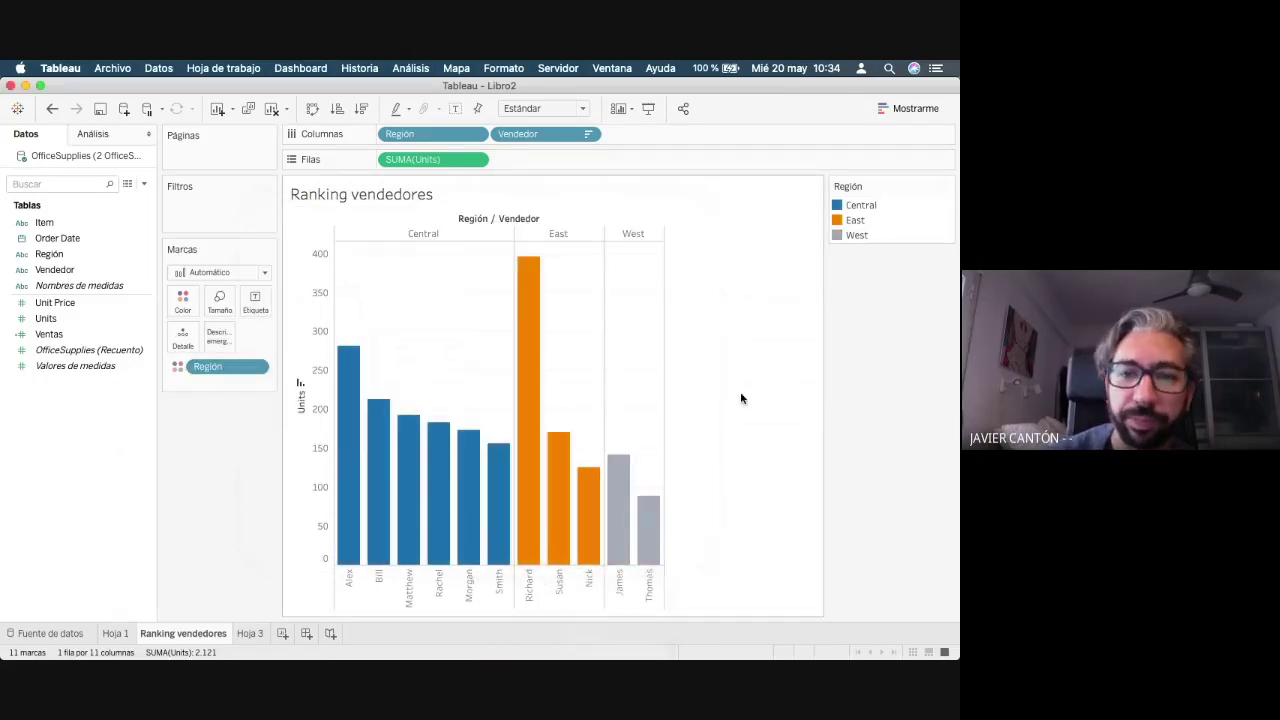
# - Show mark labels on all bars of the seller ranking chart
pyautogui.moveTo(637, 494)
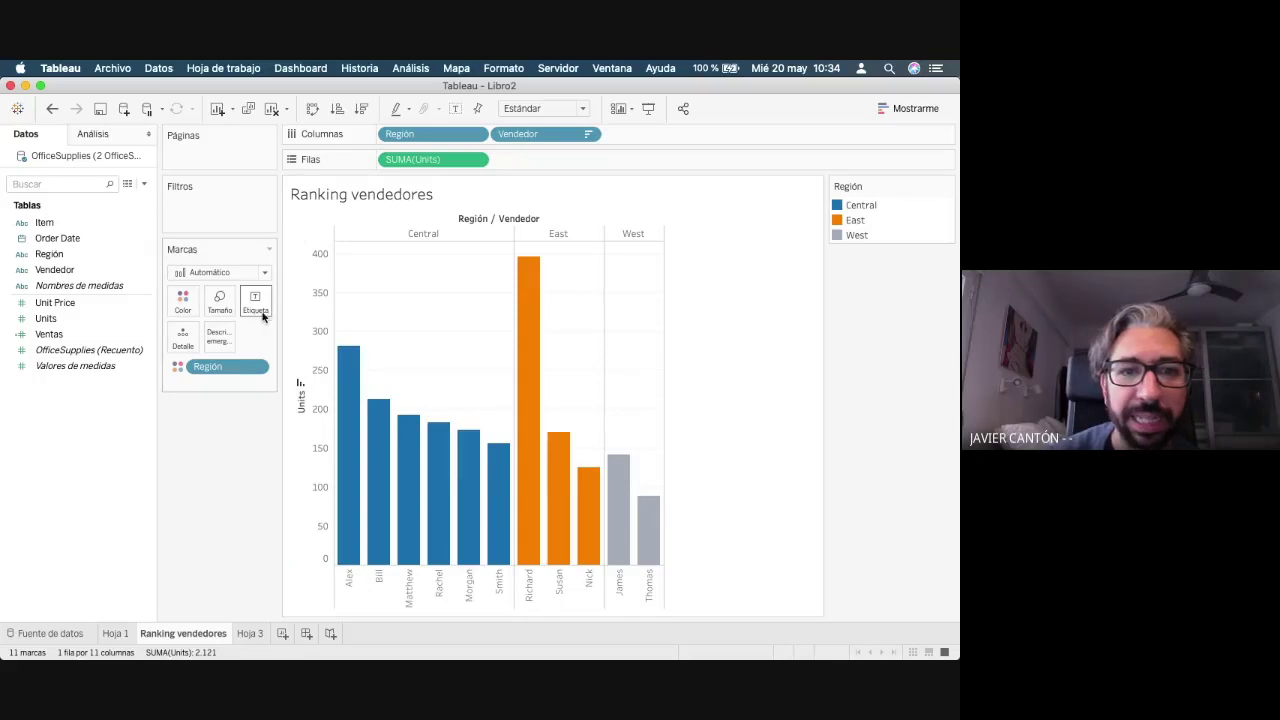
pyautogui.moveTo(350, 360)
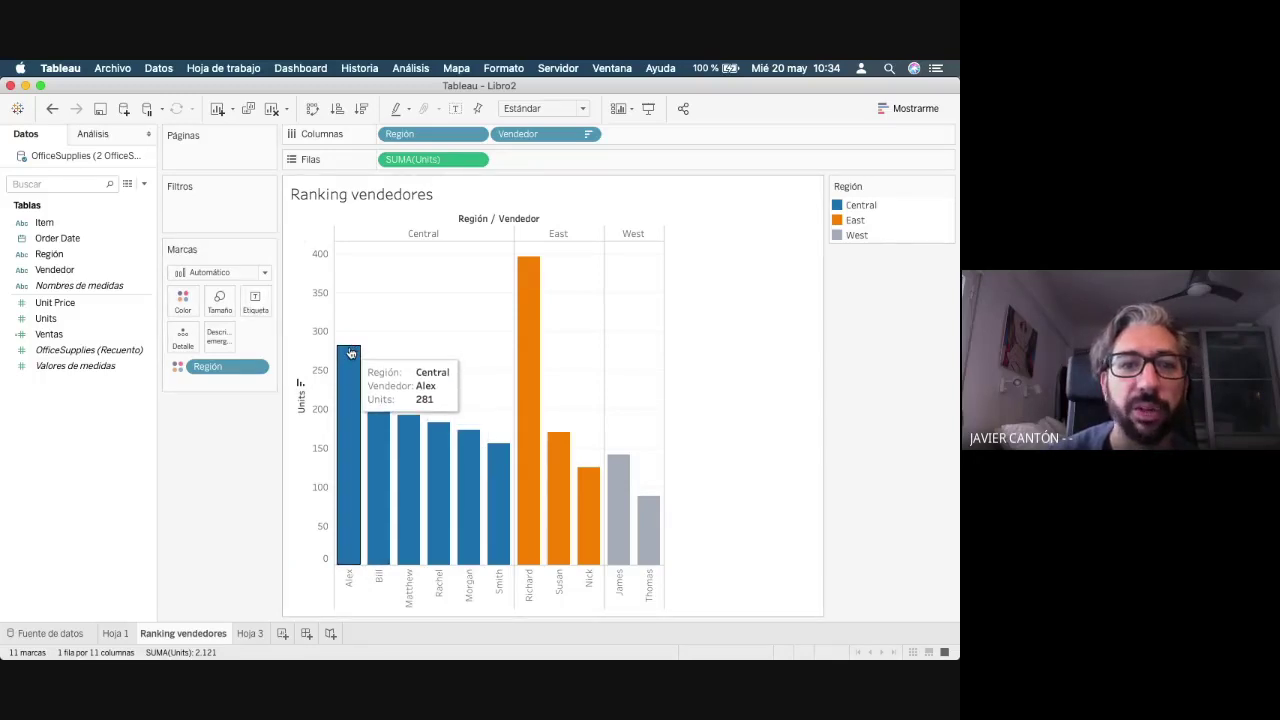
pyautogui.click(257, 302)
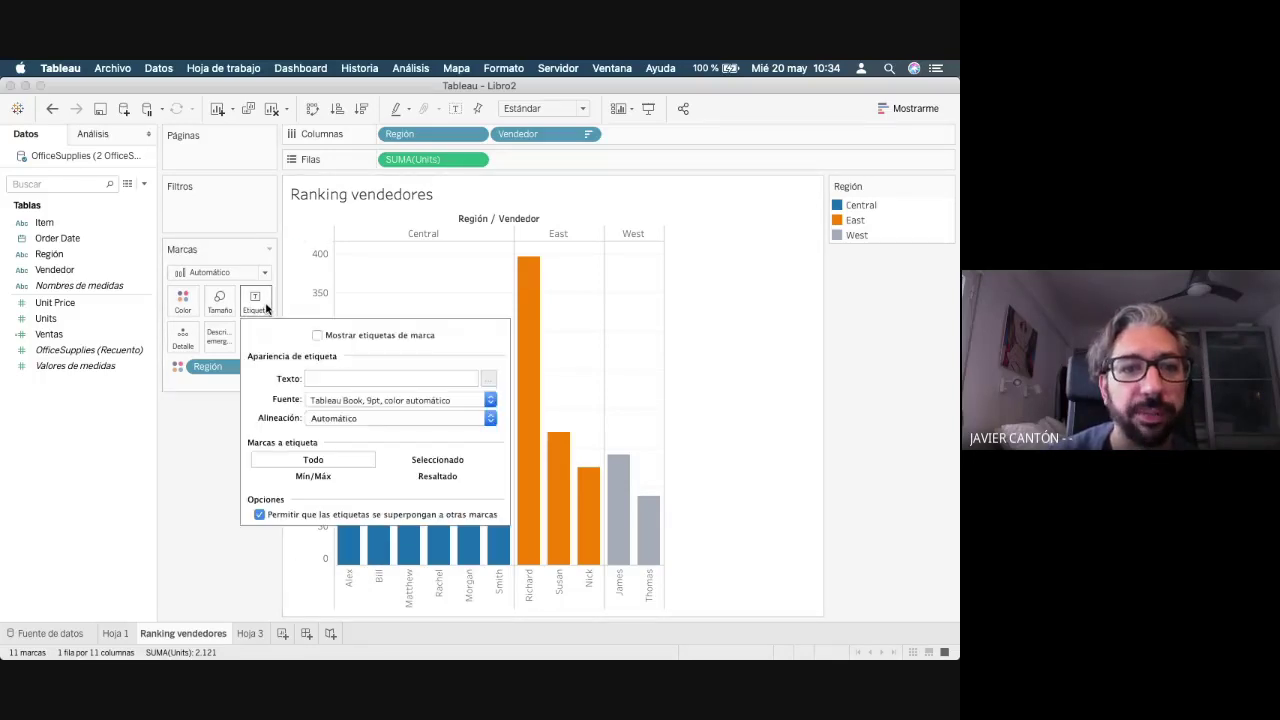
pyautogui.click(318, 336)
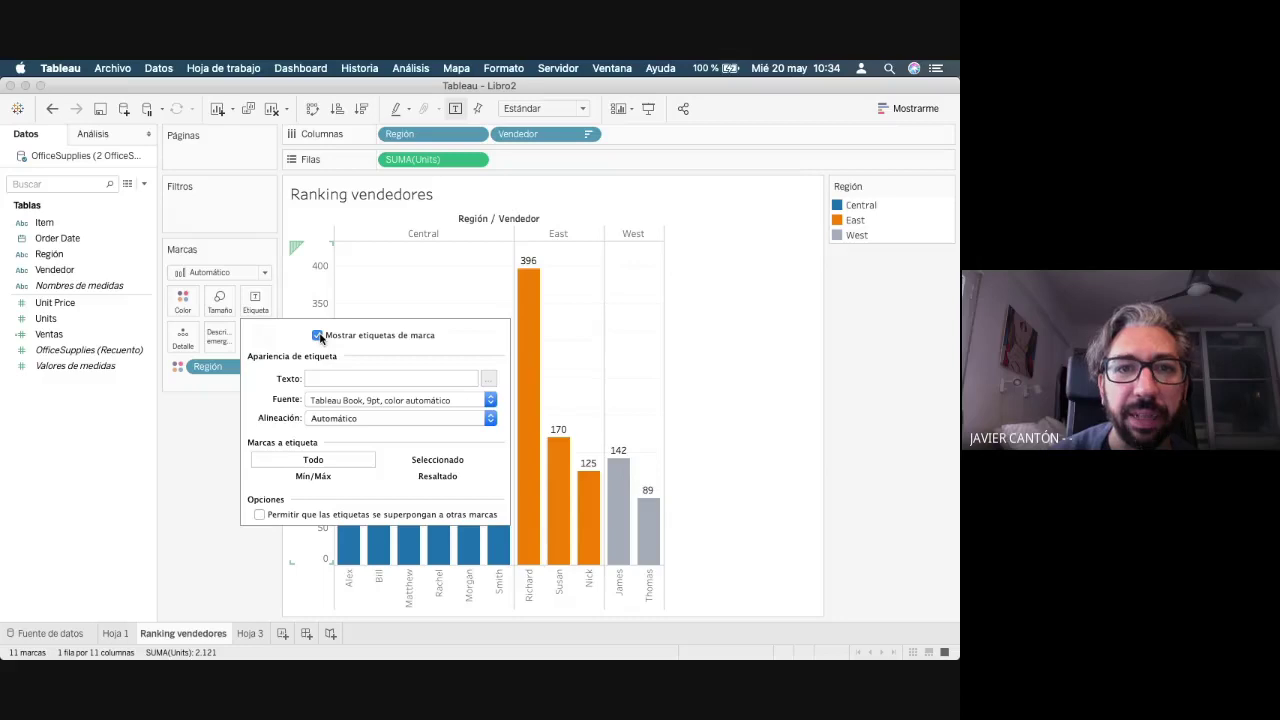
pyautogui.click(190, 465)
# - Review the label settings, switching the mark labels off and back on
pyautogui.moveTo(340, 365)
pyautogui.click(257, 302)
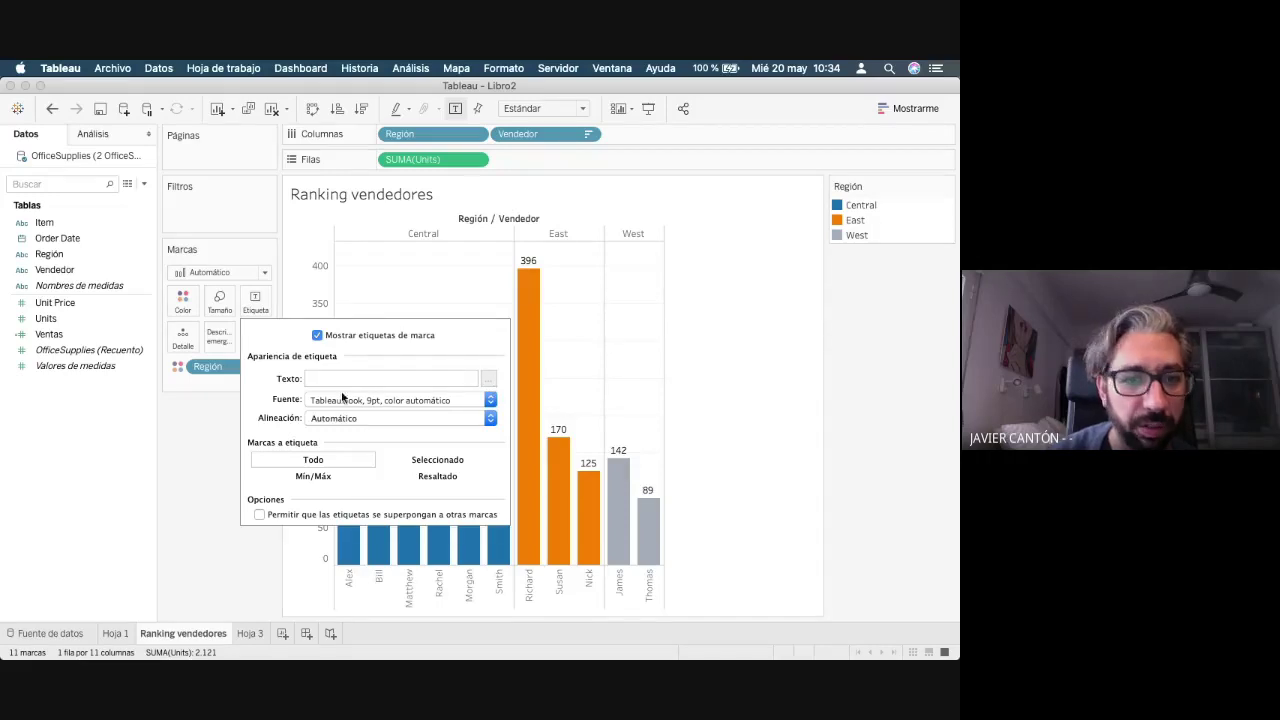
pyautogui.click(139, 536)
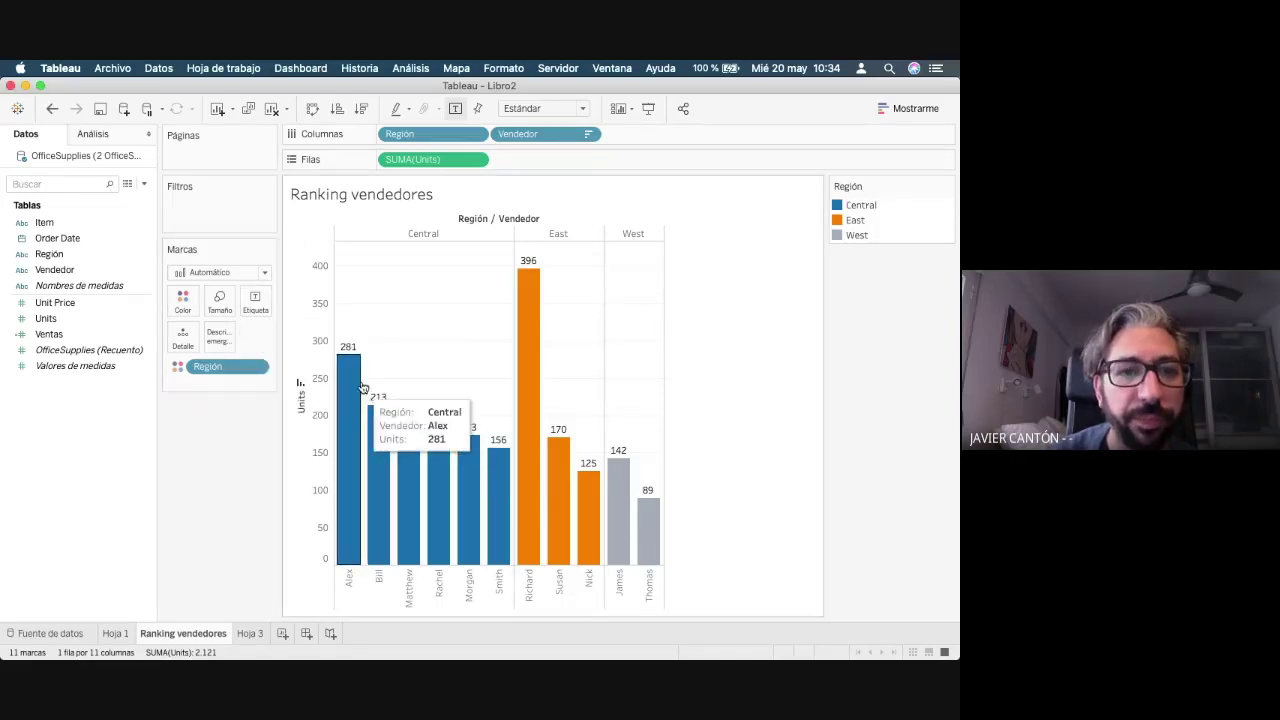
pyautogui.click(256, 305)
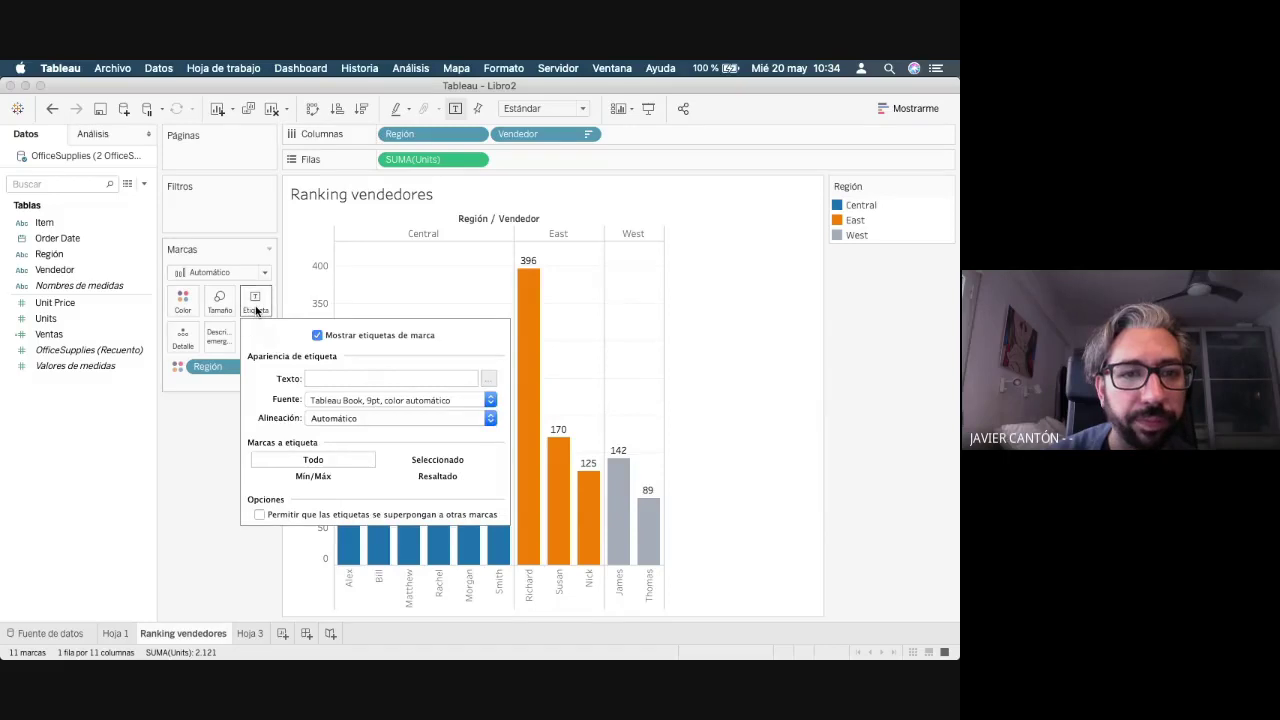
pyautogui.click(317, 335)
pyautogui.click(317, 335)
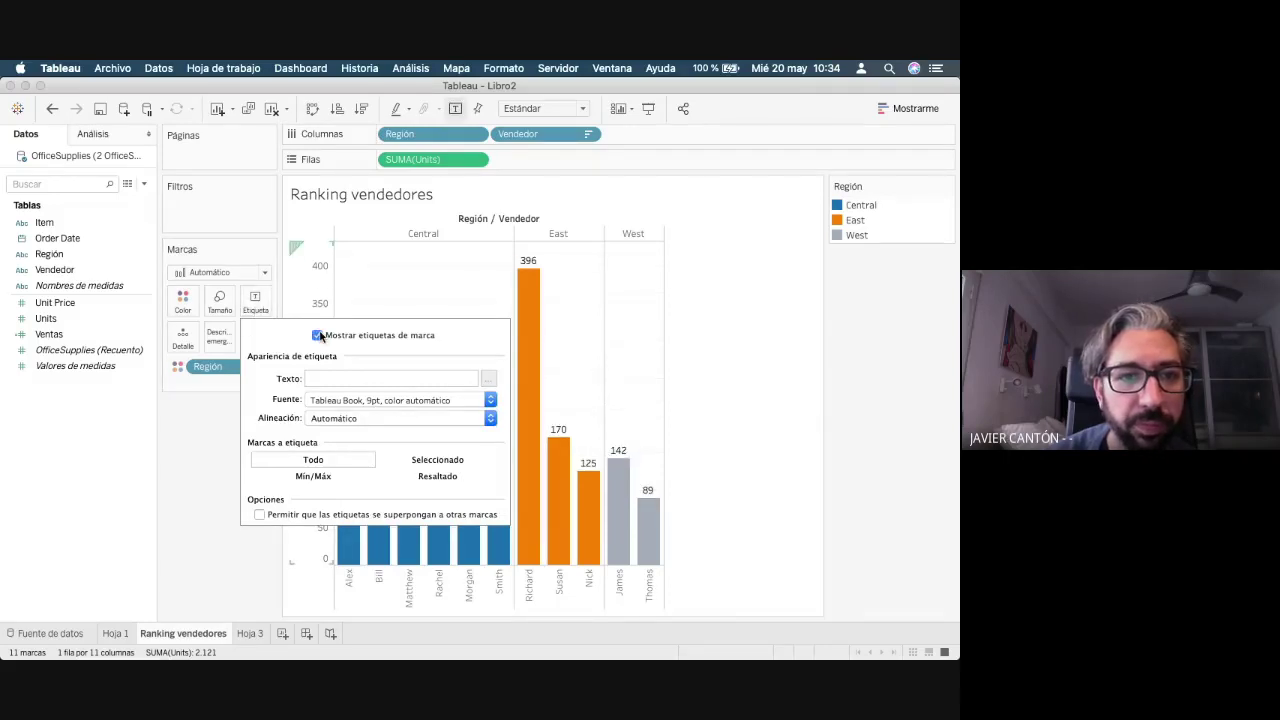
pyautogui.click(184, 513)
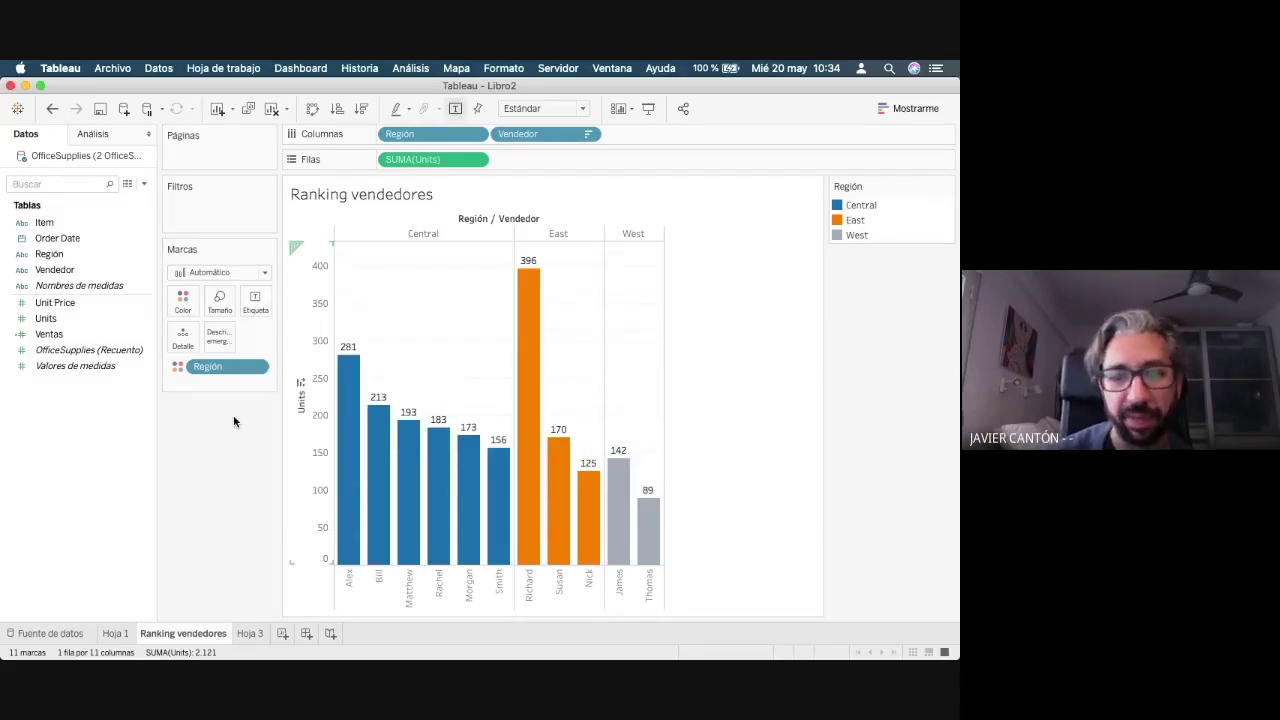
# - Label the bars with the sum of Ventas instead of Units
pyautogui.click(50, 334)
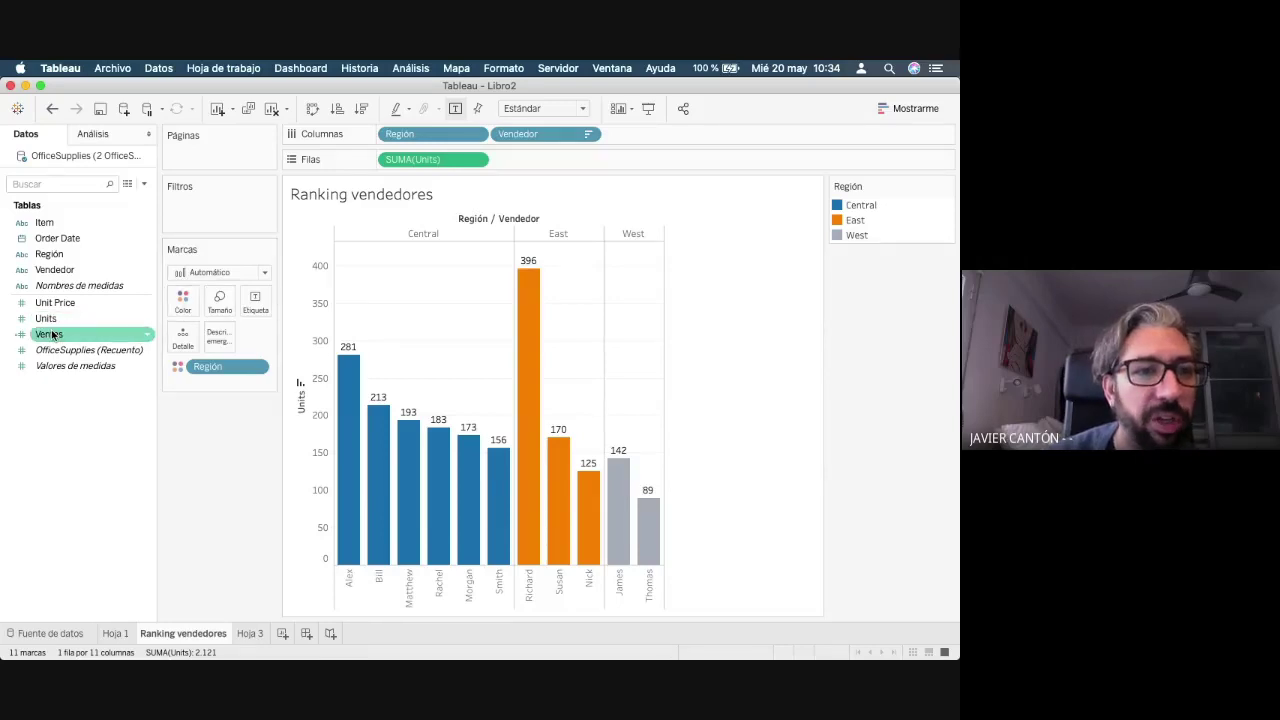
pyautogui.moveTo(50, 334); pyautogui.dragTo(251, 304)
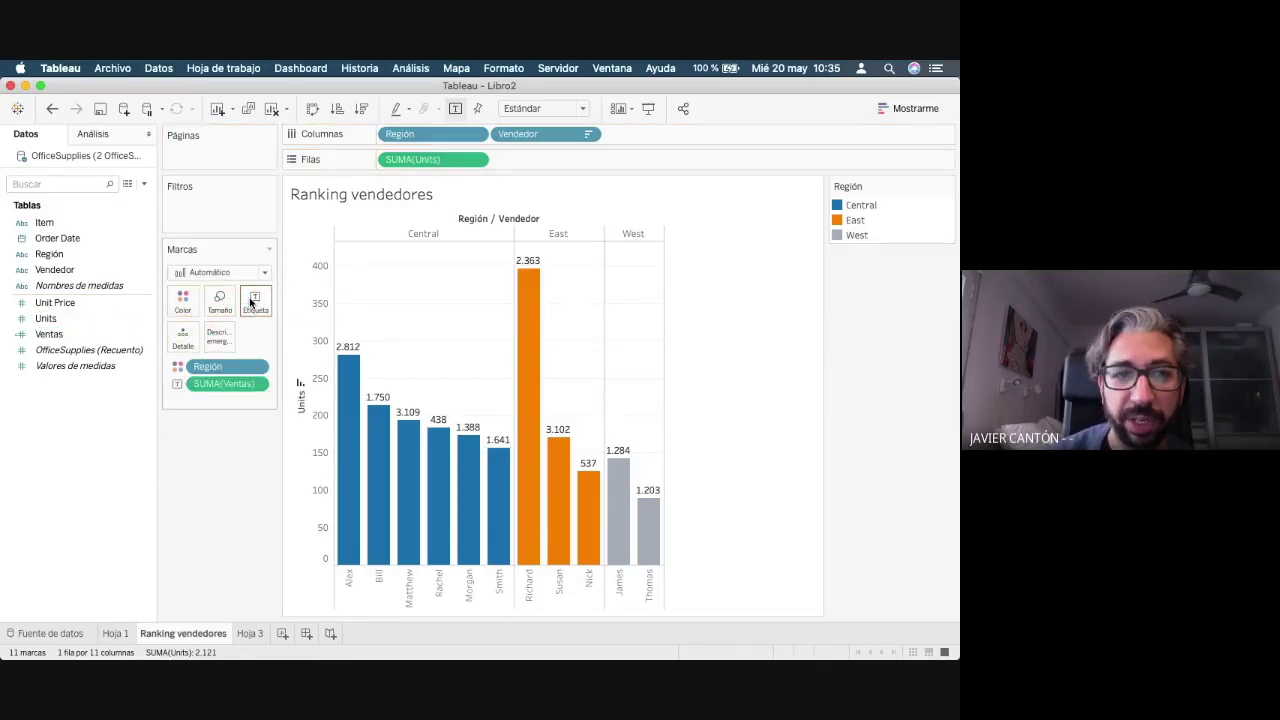
# - Set the default number format of Ventas to Moneda (estándar), español (España), and widen the chart so the labels fit horizontally
pyautogui.click(148, 336)
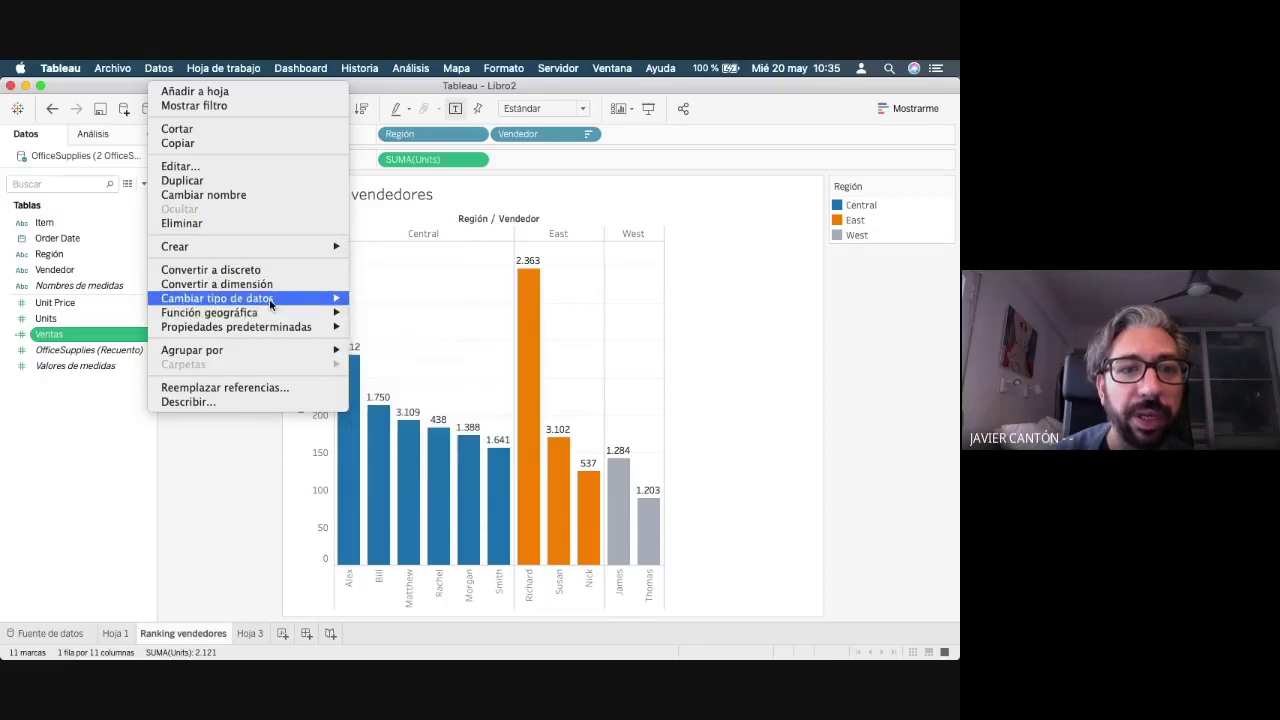
pyautogui.moveTo(266, 324)
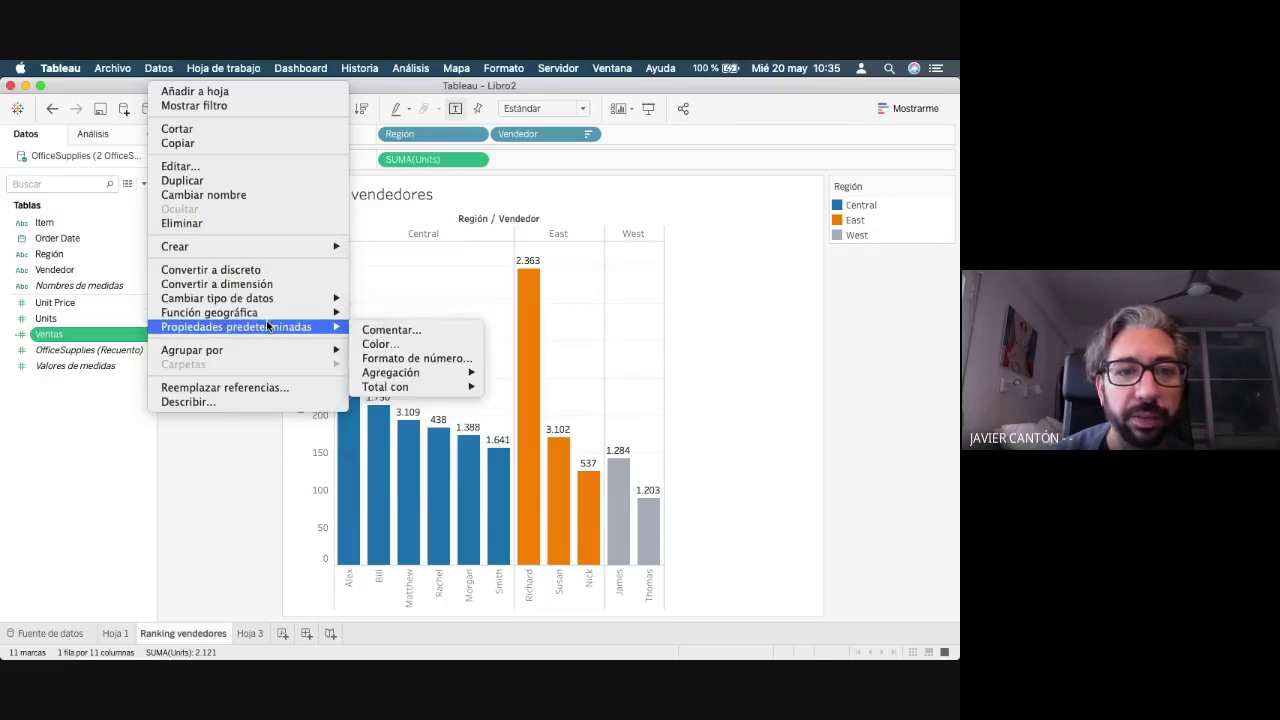
pyautogui.click(425, 357)
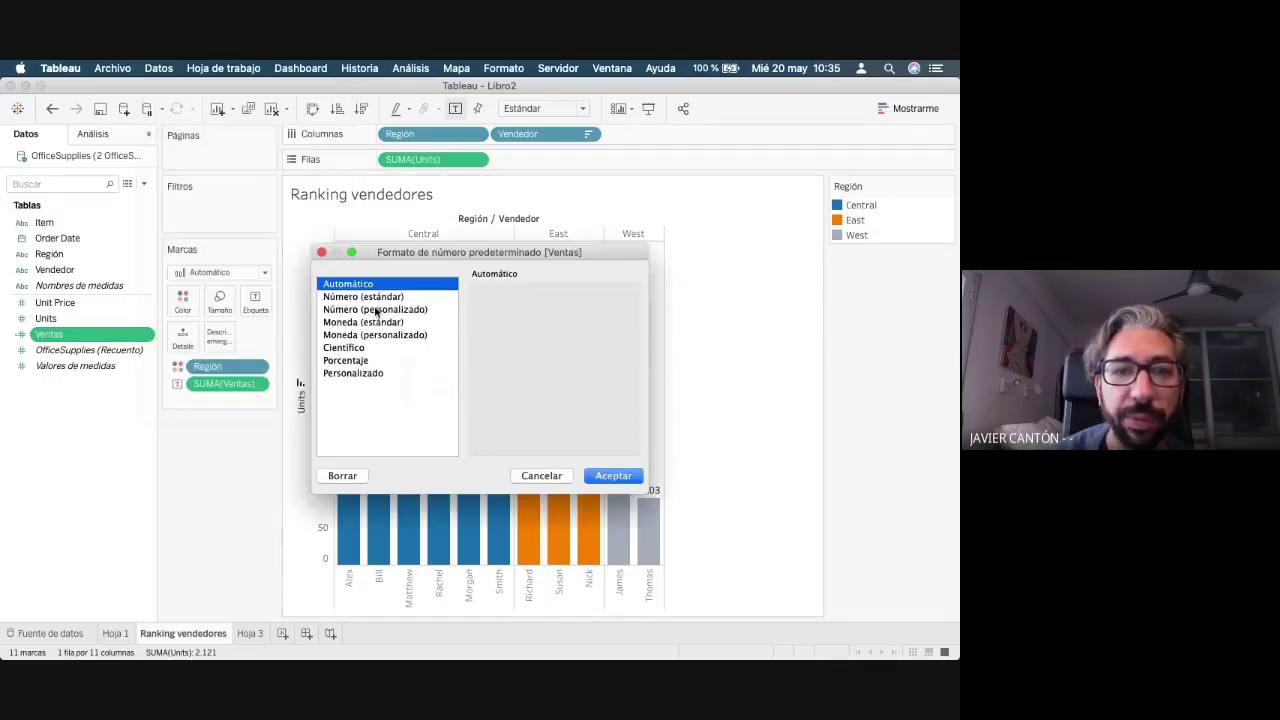
pyautogui.click(377, 324)
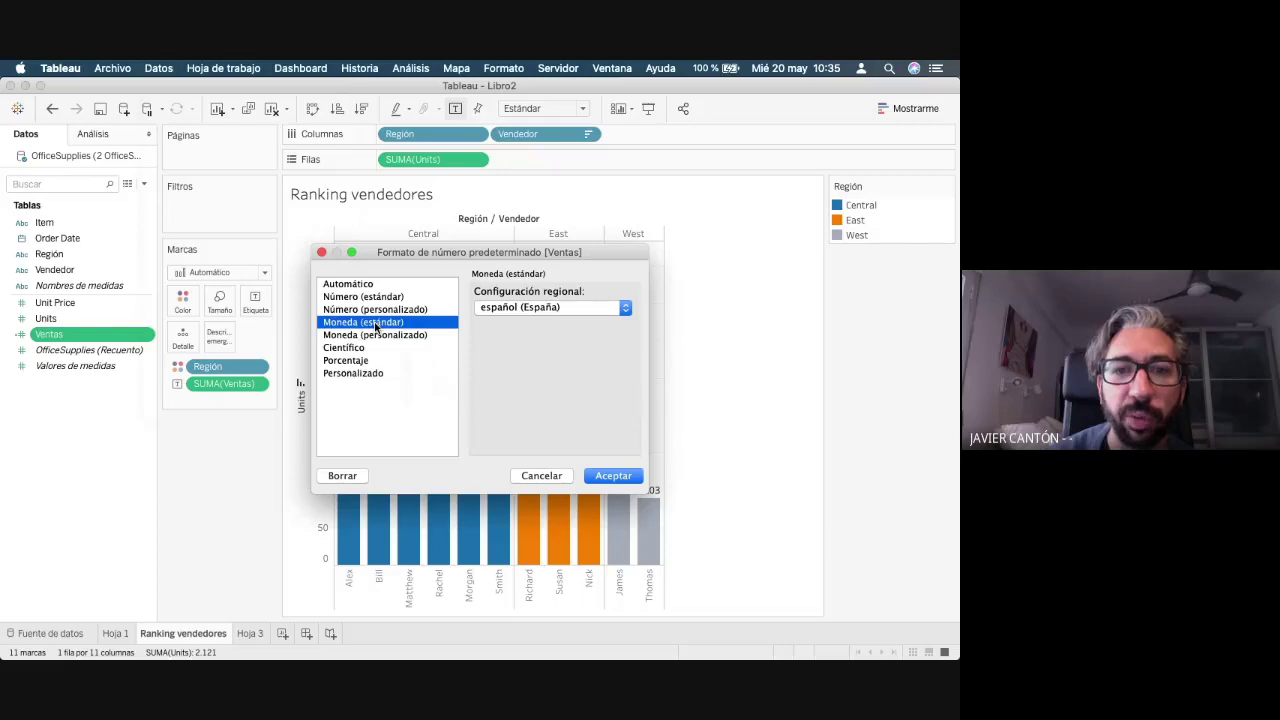
pyautogui.click(606, 475)
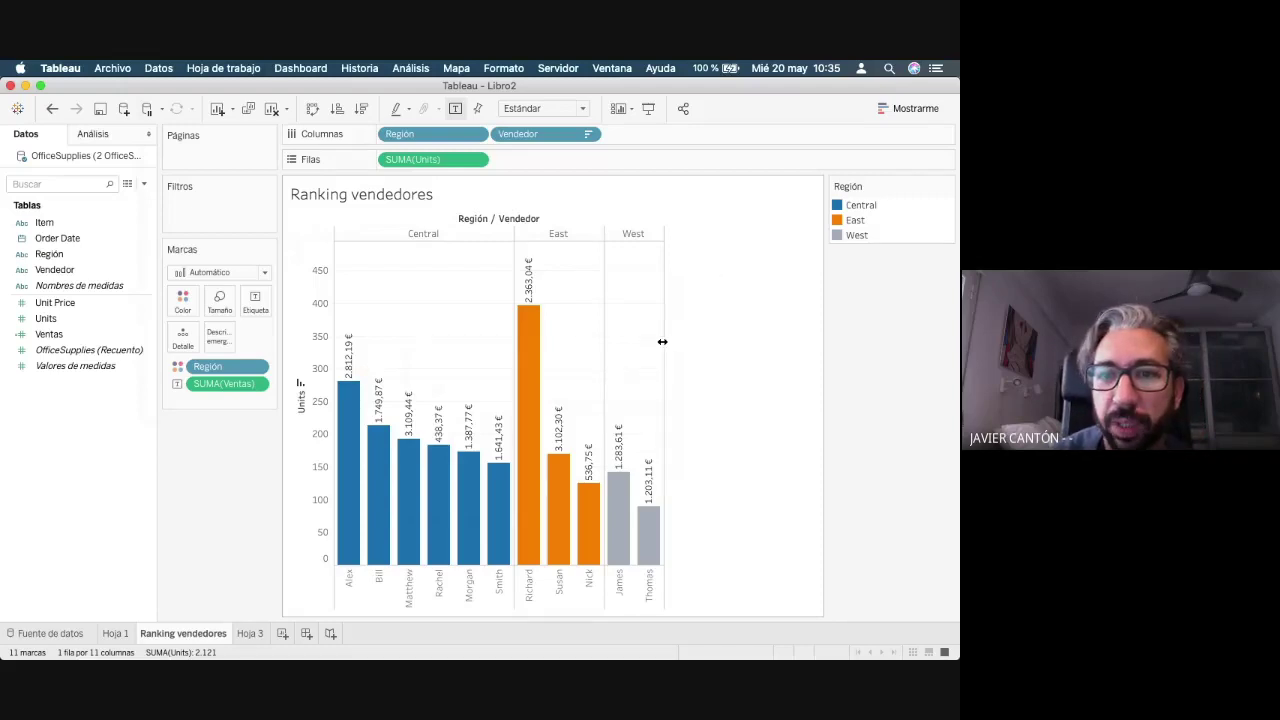
pyautogui.moveTo(662, 341); pyautogui.dragTo(806, 341)
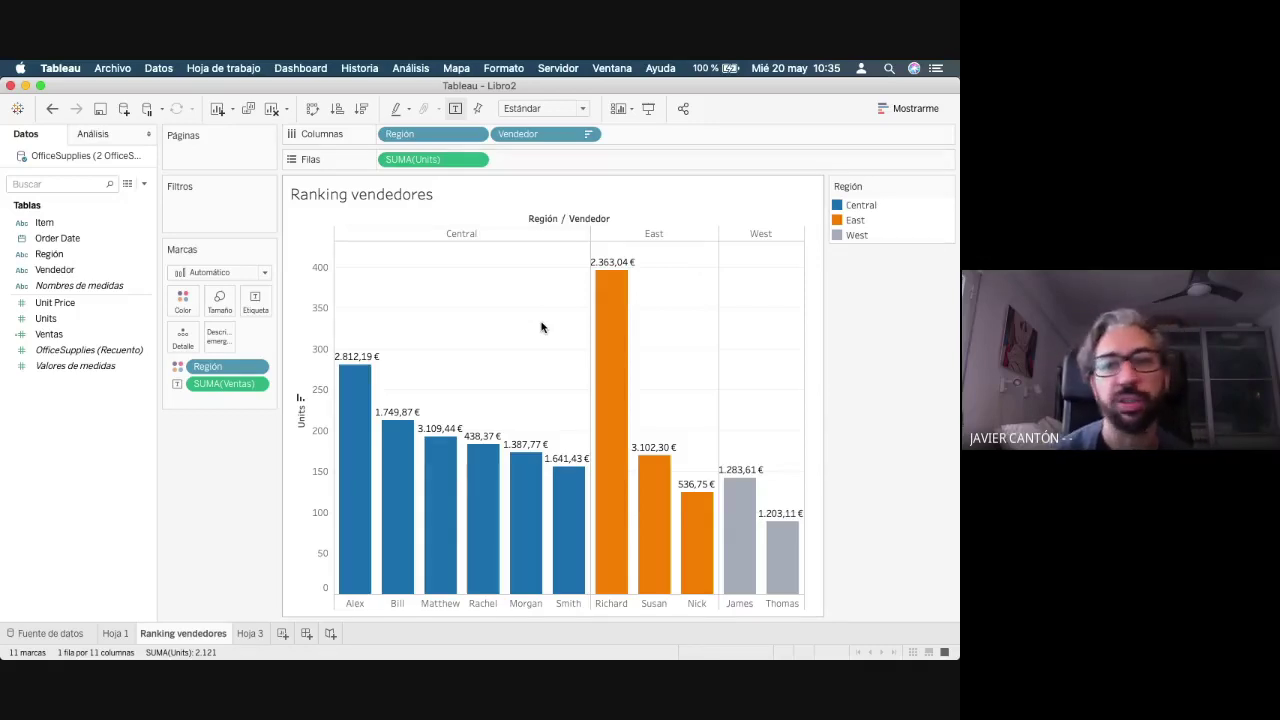
pyautogui.moveTo(625, 281)
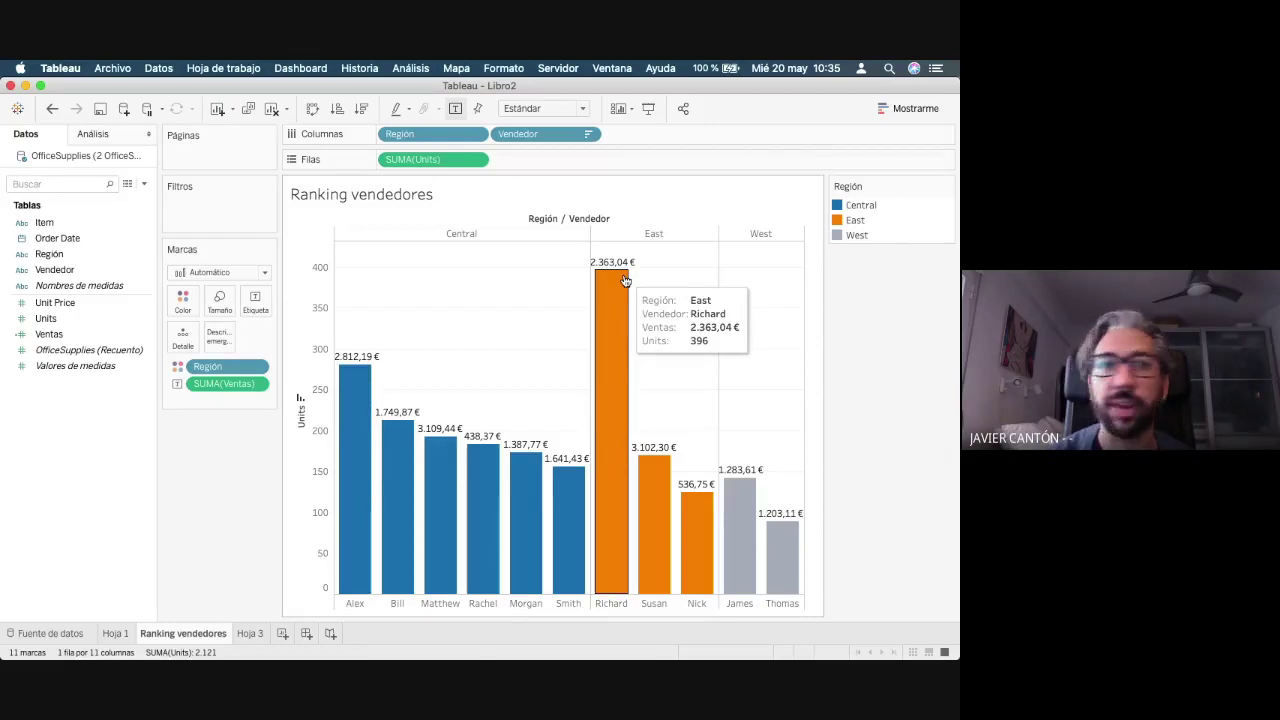
# - Display the analysis elements available for the chart and look over the options of the Units measure
pyautogui.click(90, 134)
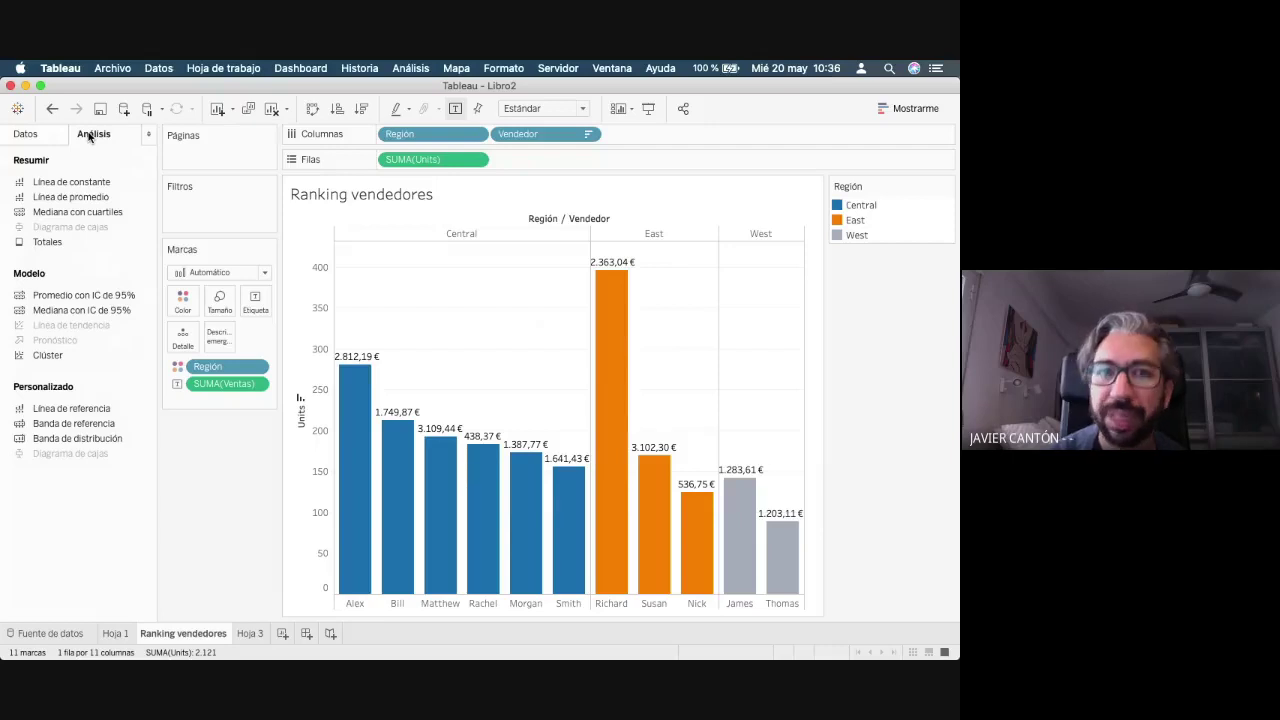
pyautogui.click(476, 162)
pyautogui.moveTo(505, 308)
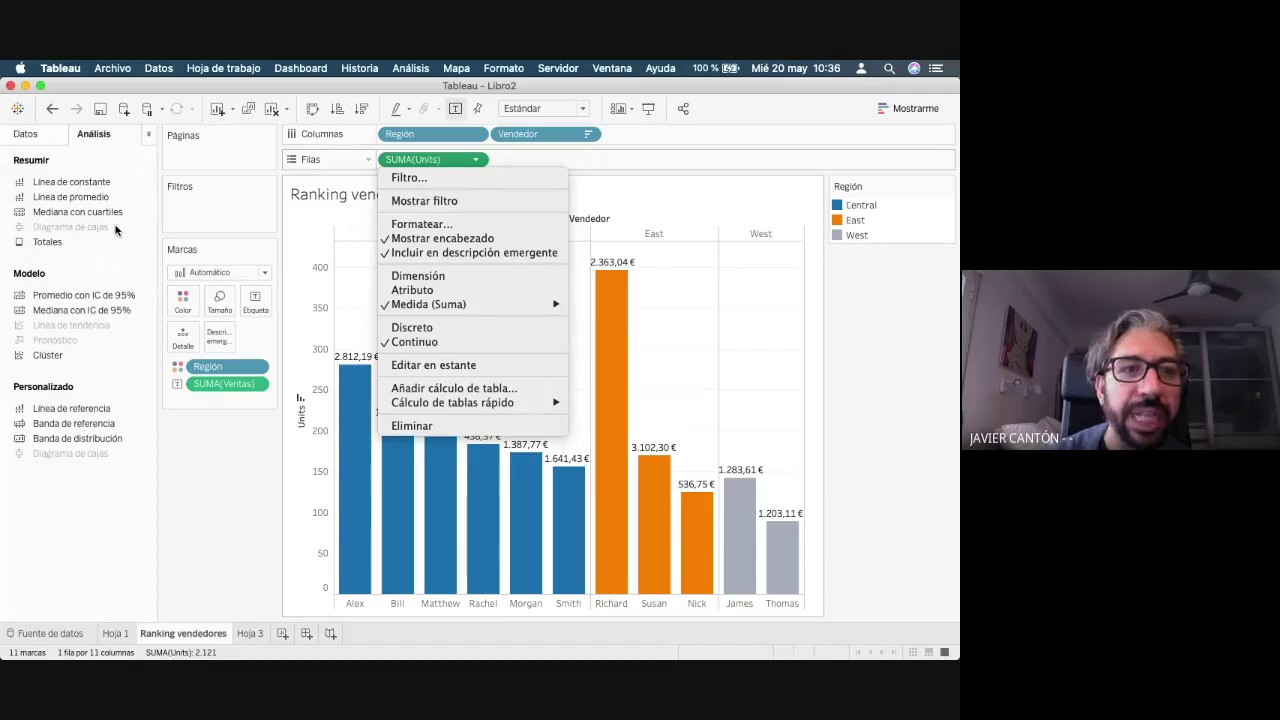
pyautogui.click(70, 207)
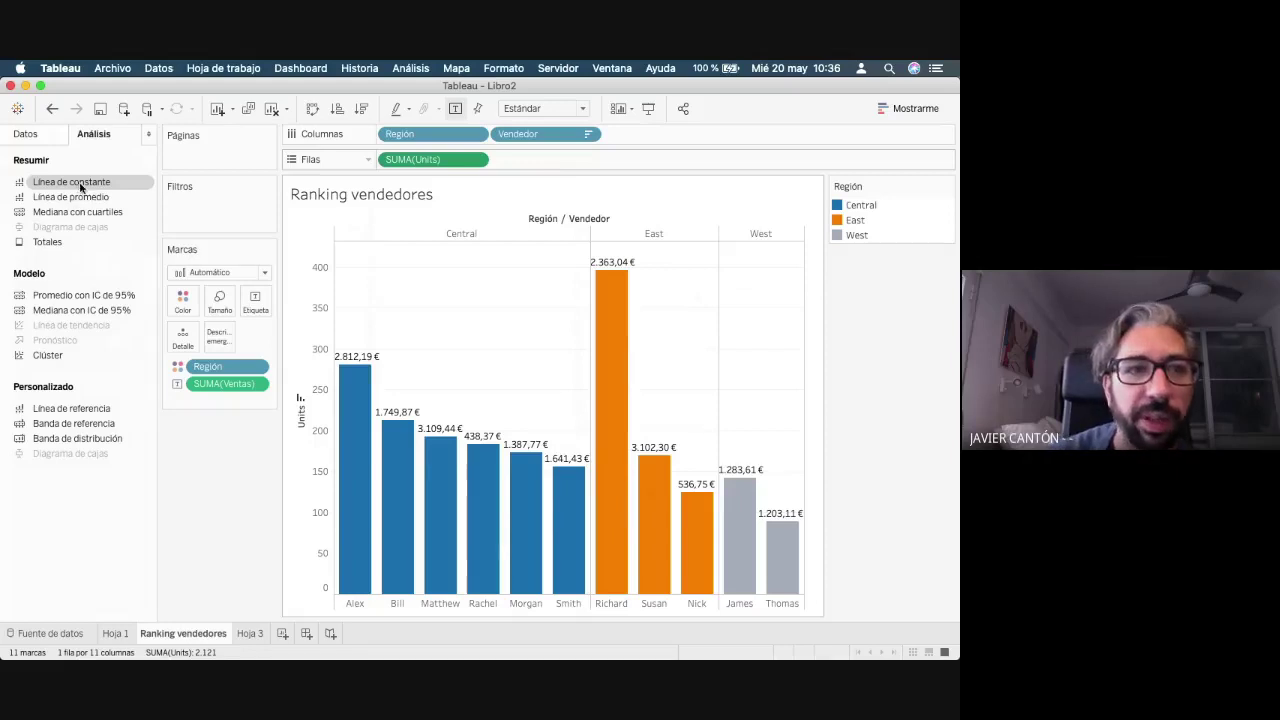
# - Try a constant line at 100 on the Units axis, compare the sellers' bars against it and undo the line
pyautogui.moveTo(82, 187); pyautogui.dragTo(422, 246)
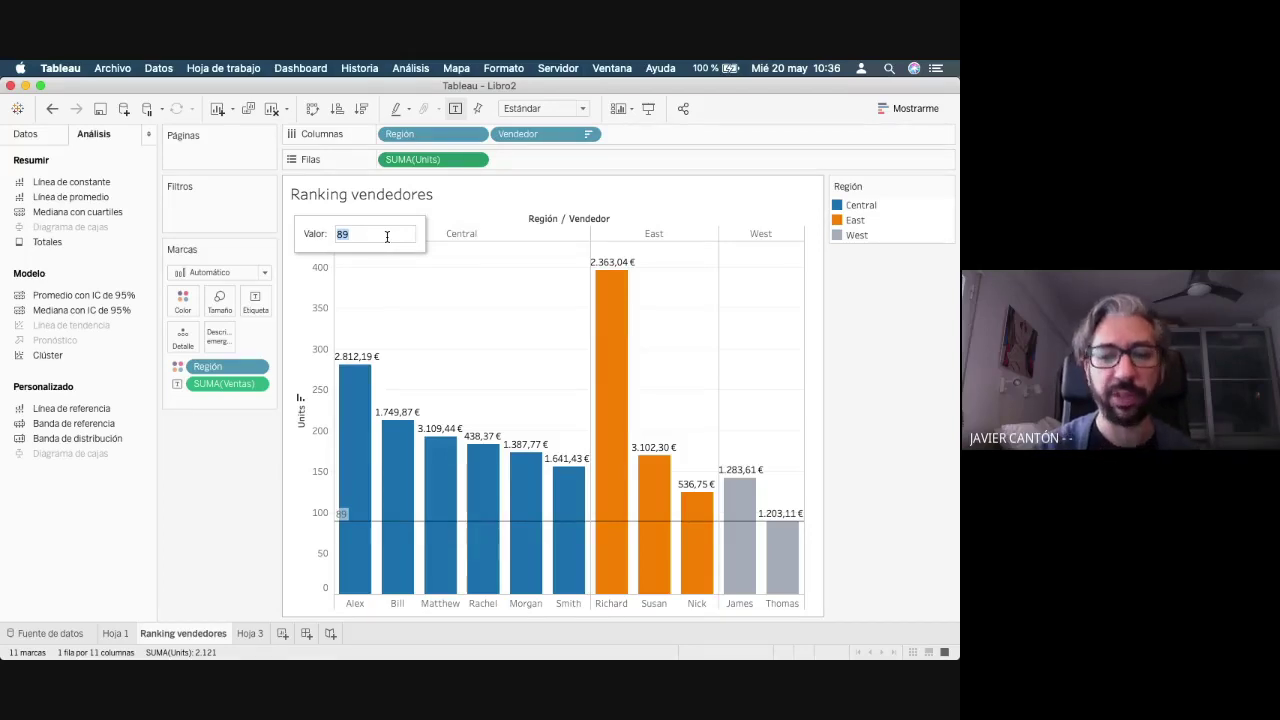
pyautogui.write('100')
pyautogui.press('Return')
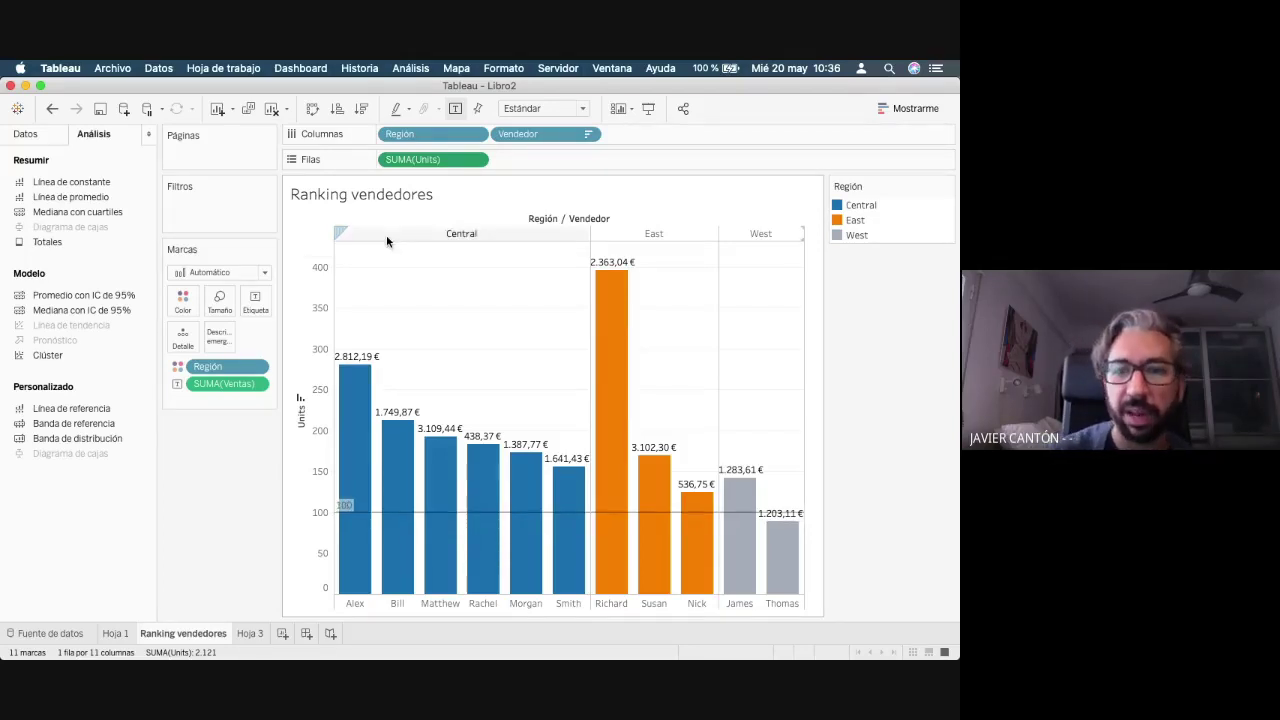
pyautogui.moveTo(774, 555)
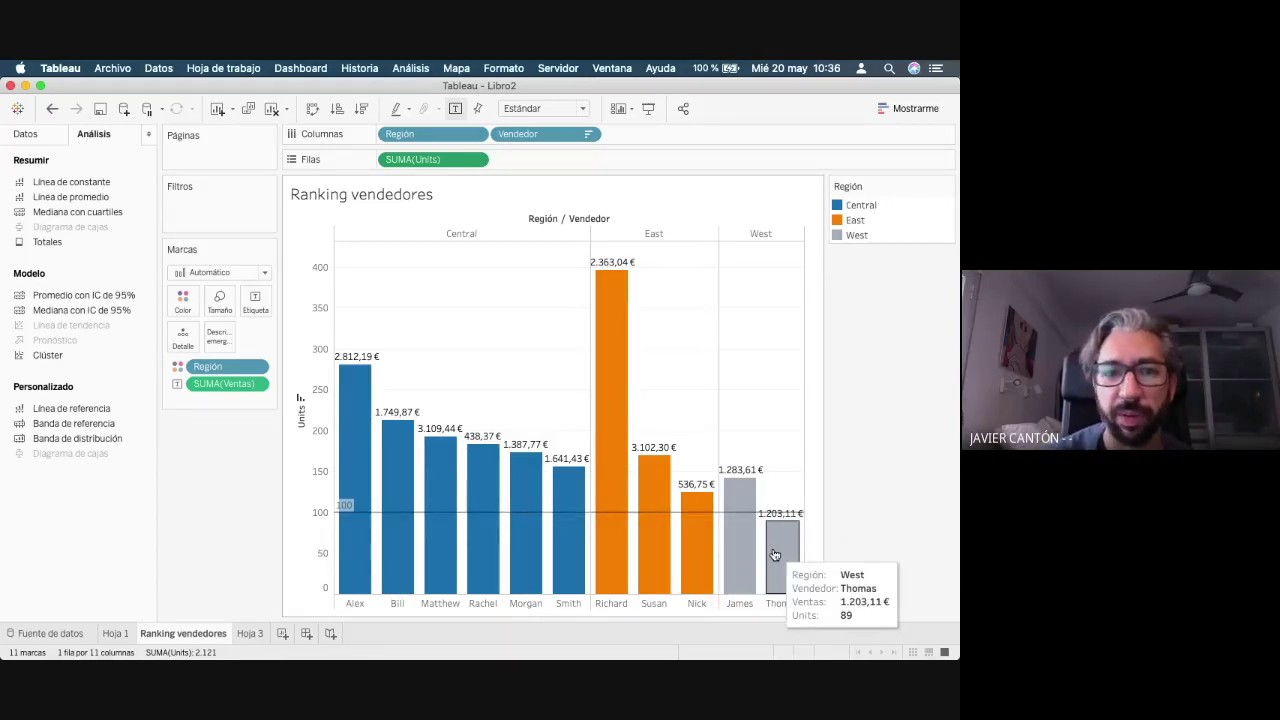
pyautogui.moveTo(590, 515)
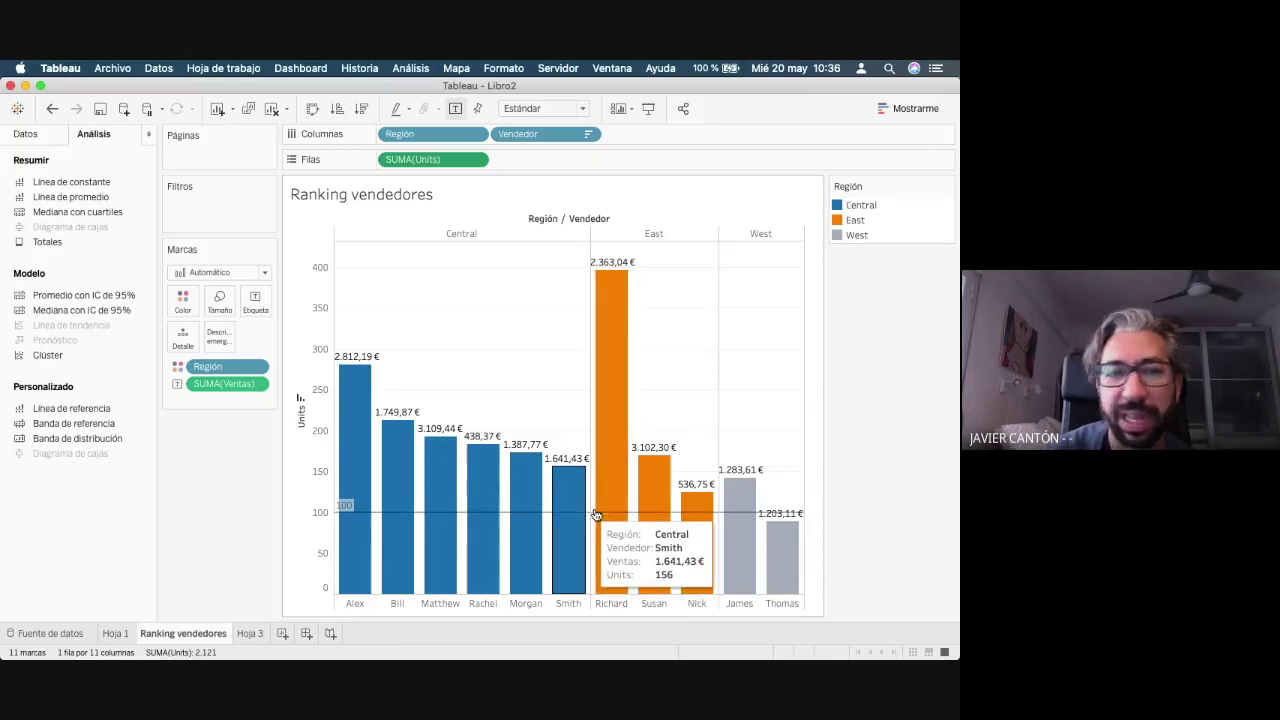
pyautogui.moveTo(541, 535)
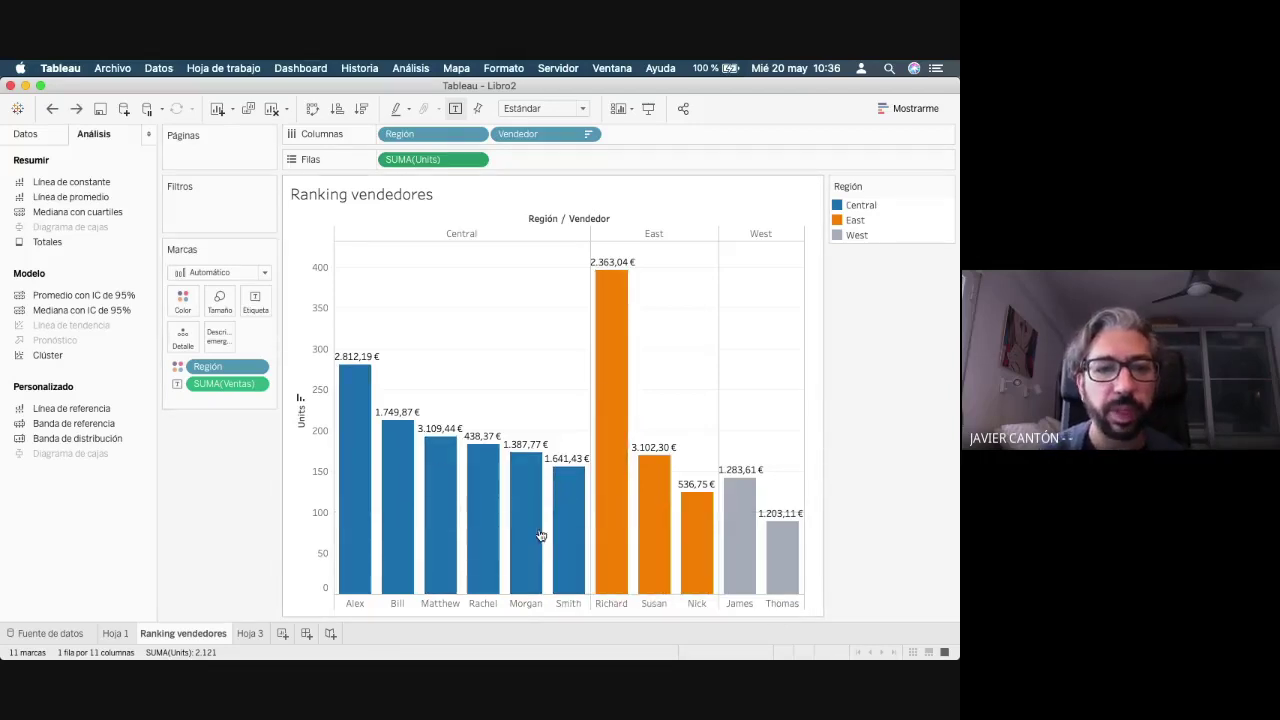
# - Try average lines of Units per region together with one for the whole table, compare them and undo both
pyautogui.moveTo(65, 199); pyautogui.dragTo(476, 243)
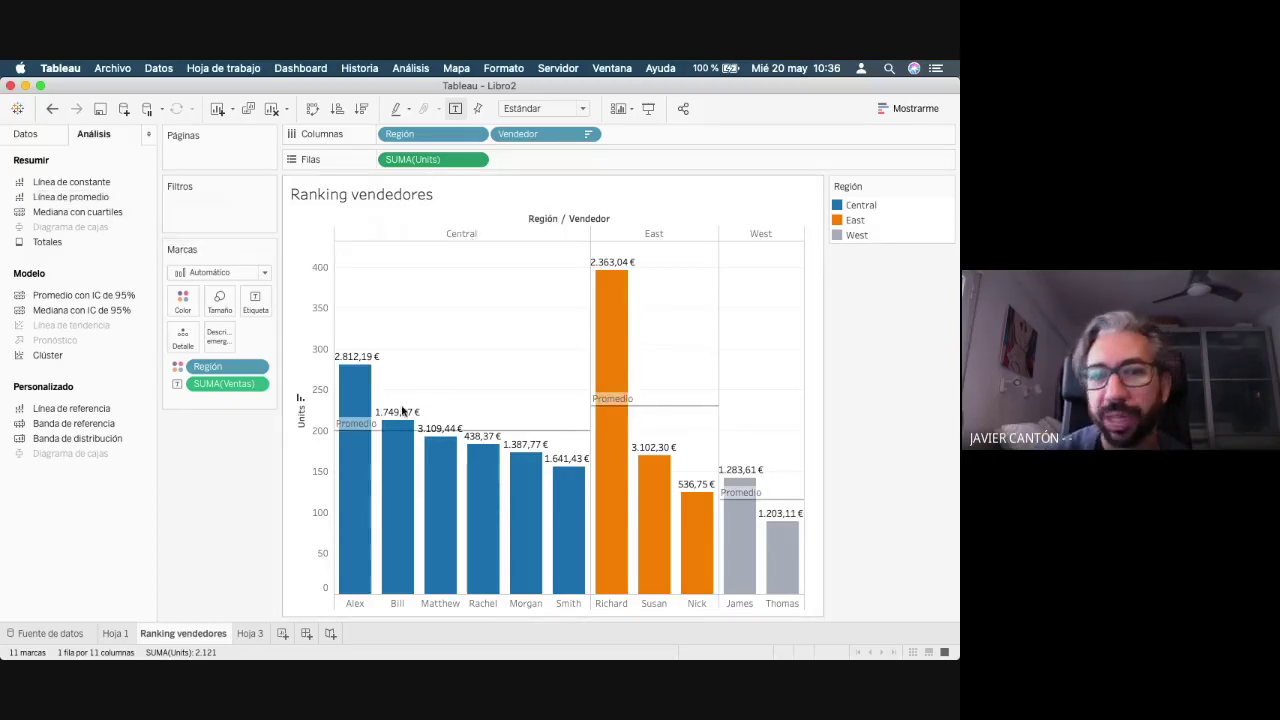
pyautogui.moveTo(635, 408)
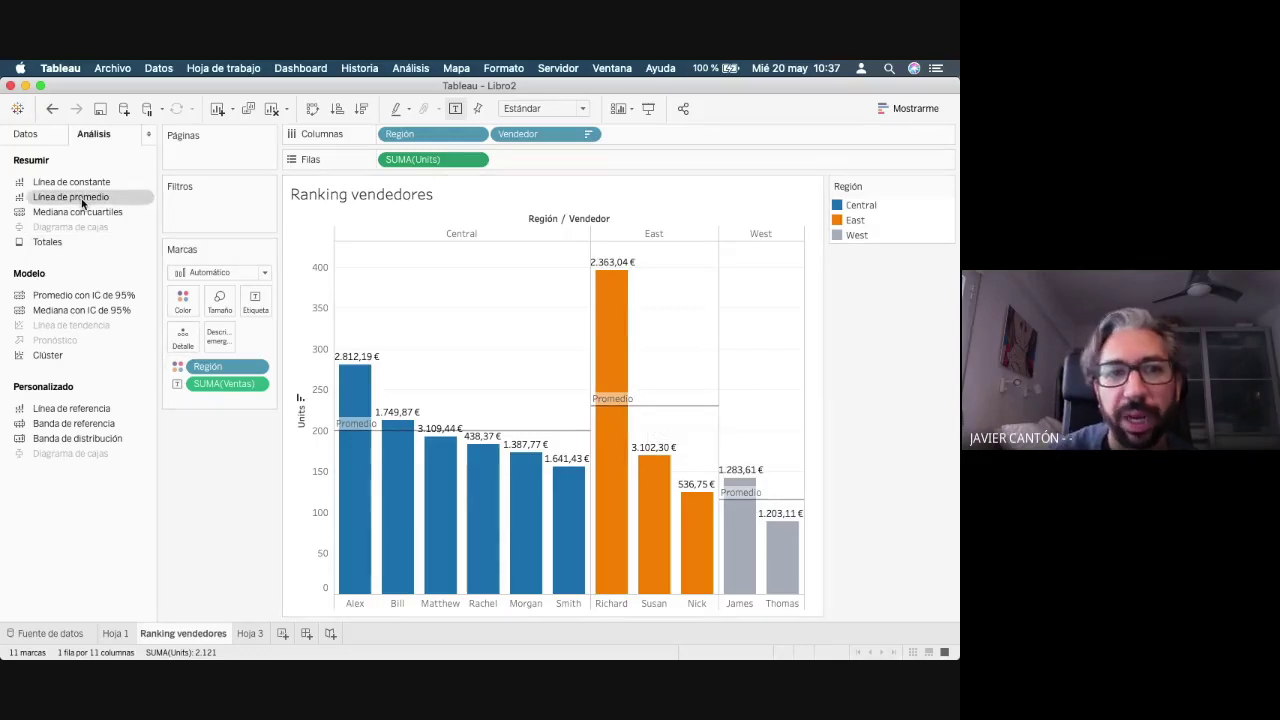
pyautogui.moveTo(81, 198); pyautogui.dragTo(426, 242)
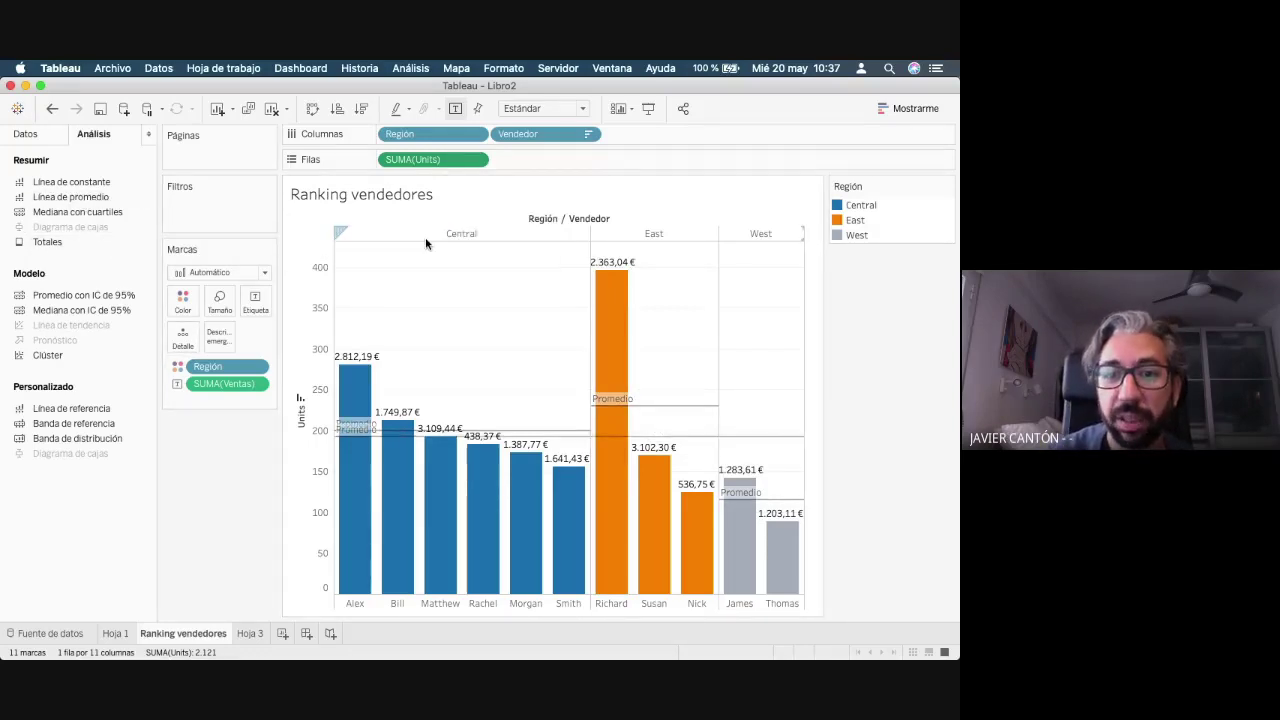
pyautogui.moveTo(568, 442)
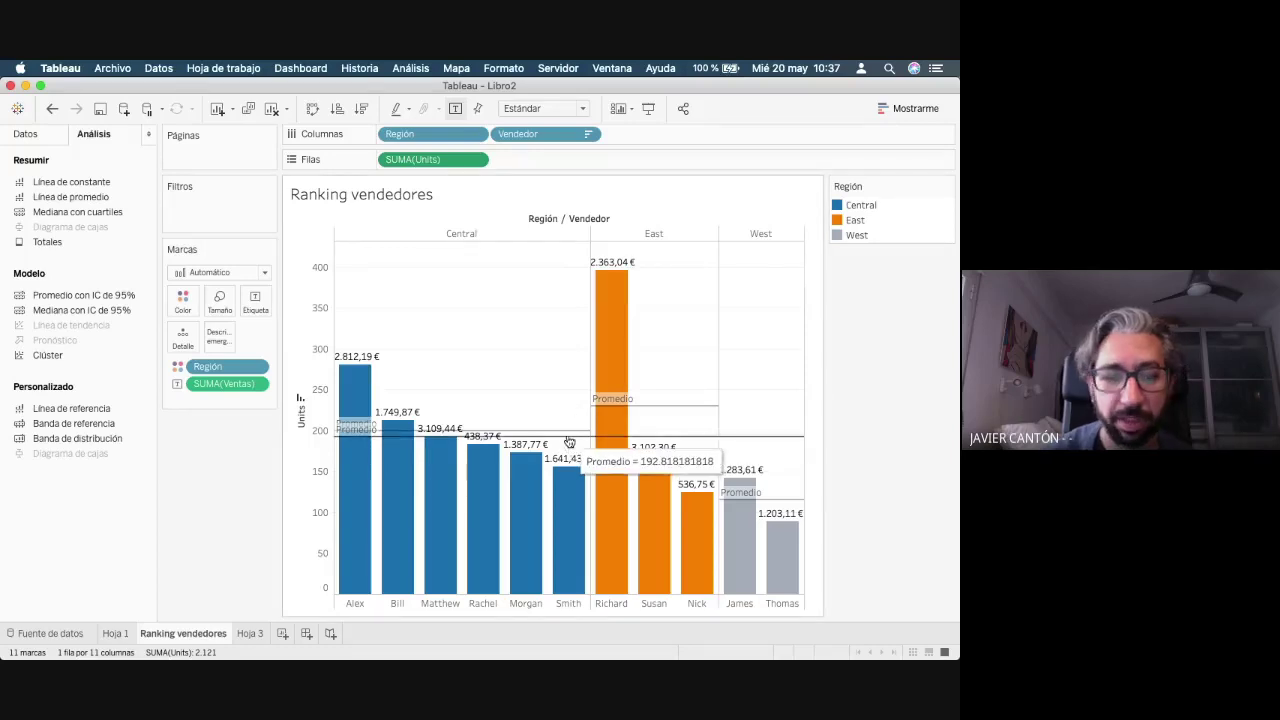
pyautogui.hotkey('ctrl', 'z')
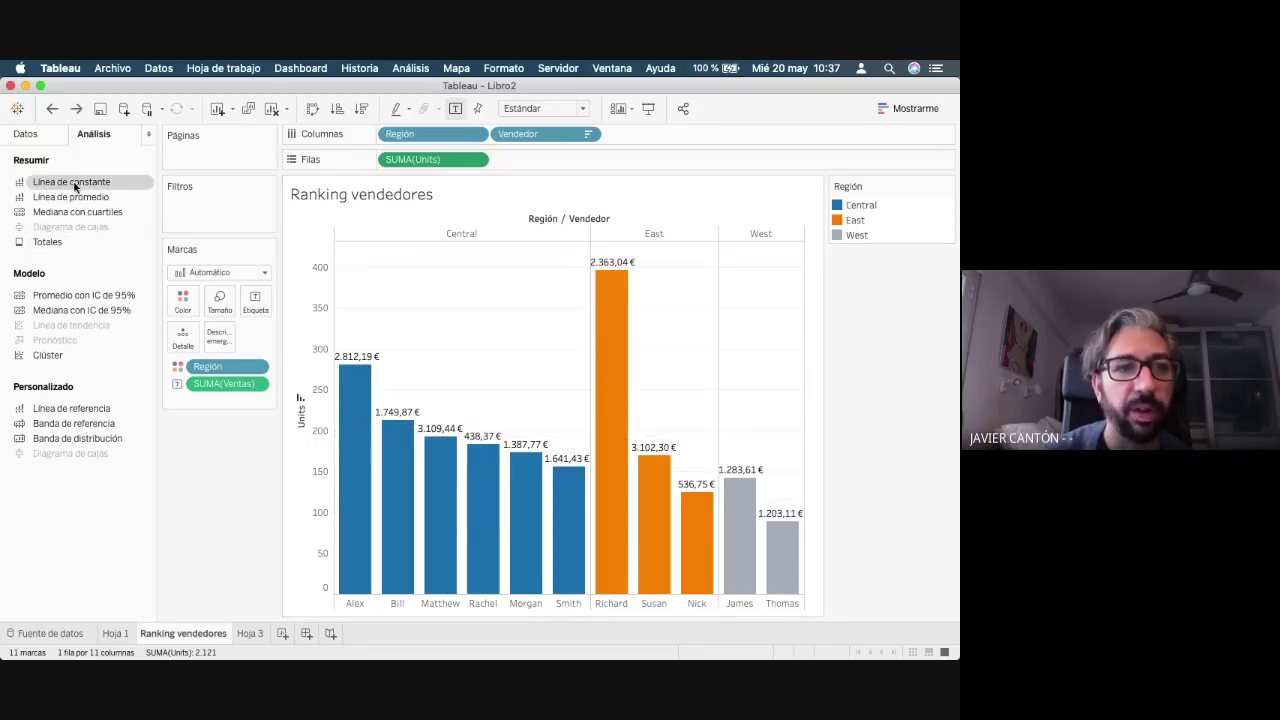
# - Try the average line of Units across the whole table and separately per region, undoing each version
pyautogui.moveTo(61, 197); pyautogui.dragTo(415, 244)
pyautogui.moveTo(562, 440)
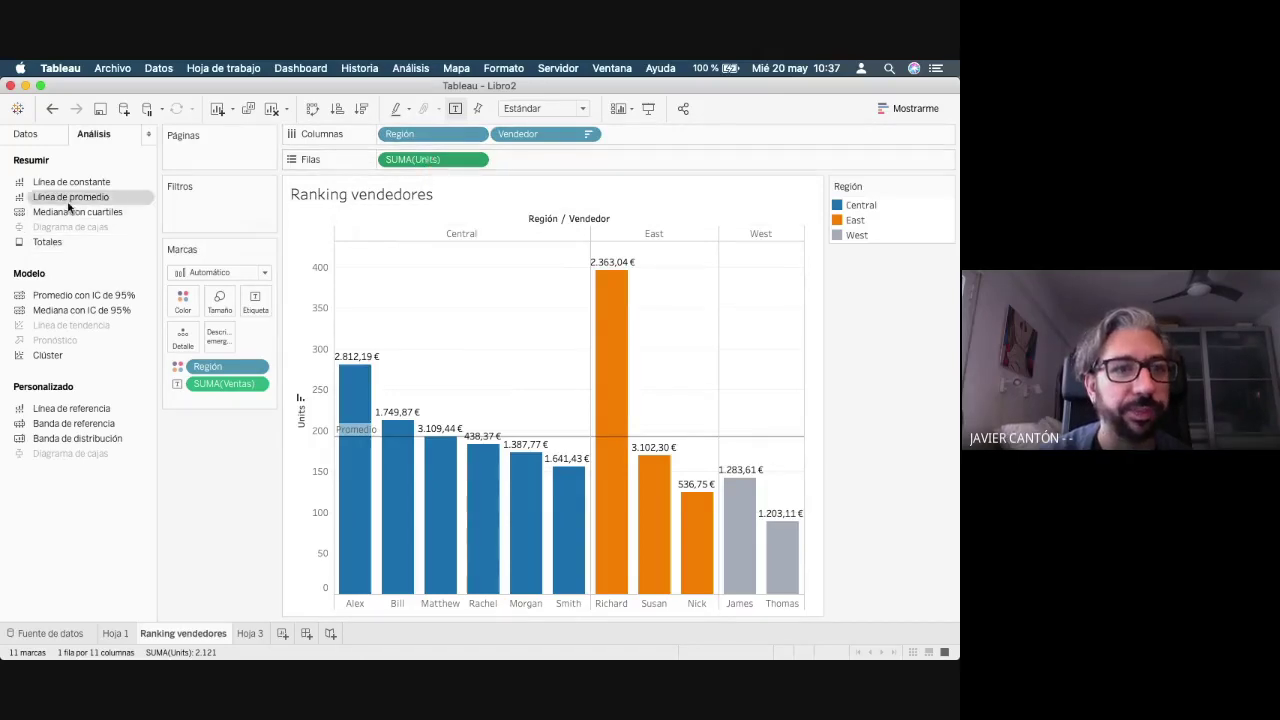
pyautogui.moveTo(71, 200); pyautogui.dragTo(484, 254)
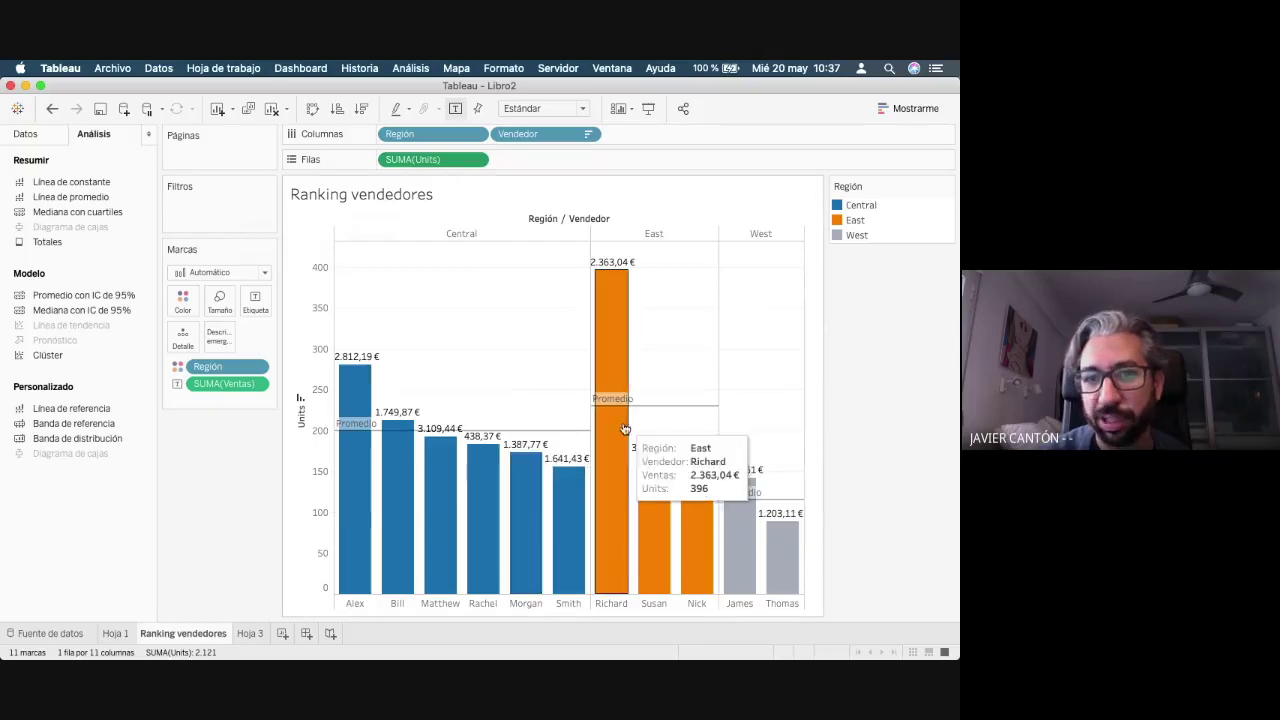
pyautogui.moveTo(408, 455)
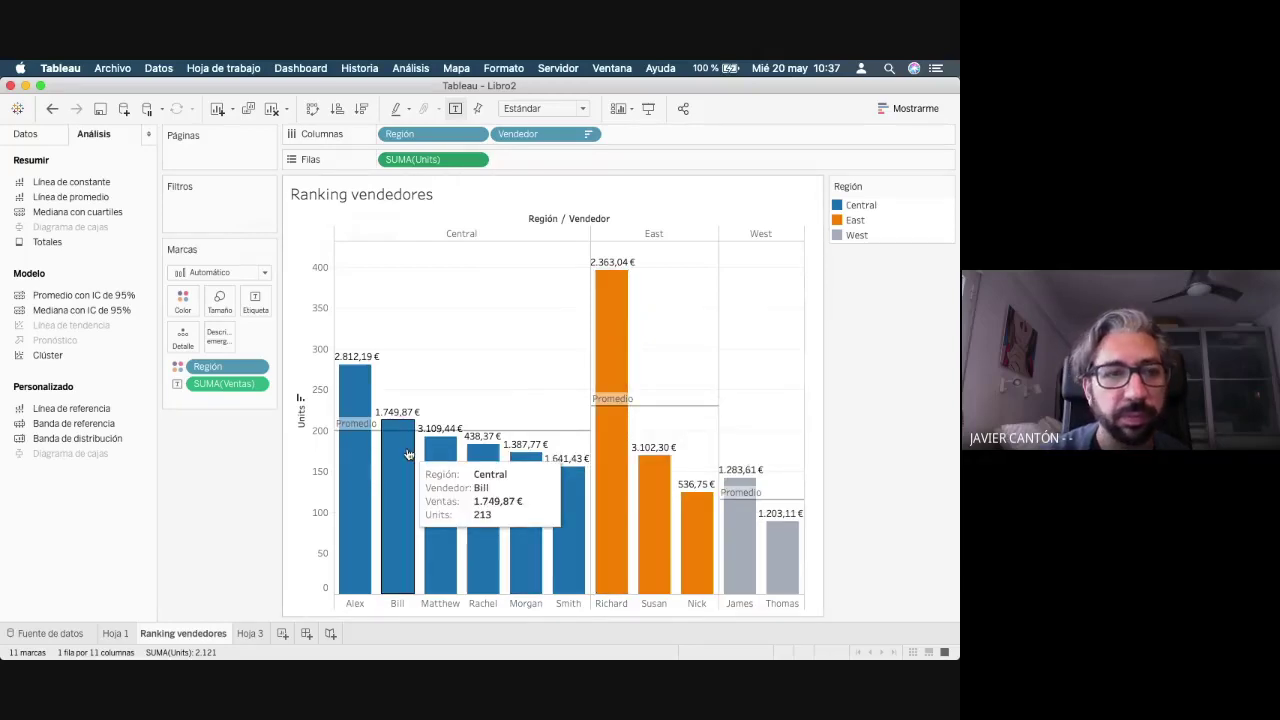
pyautogui.press('super+z')
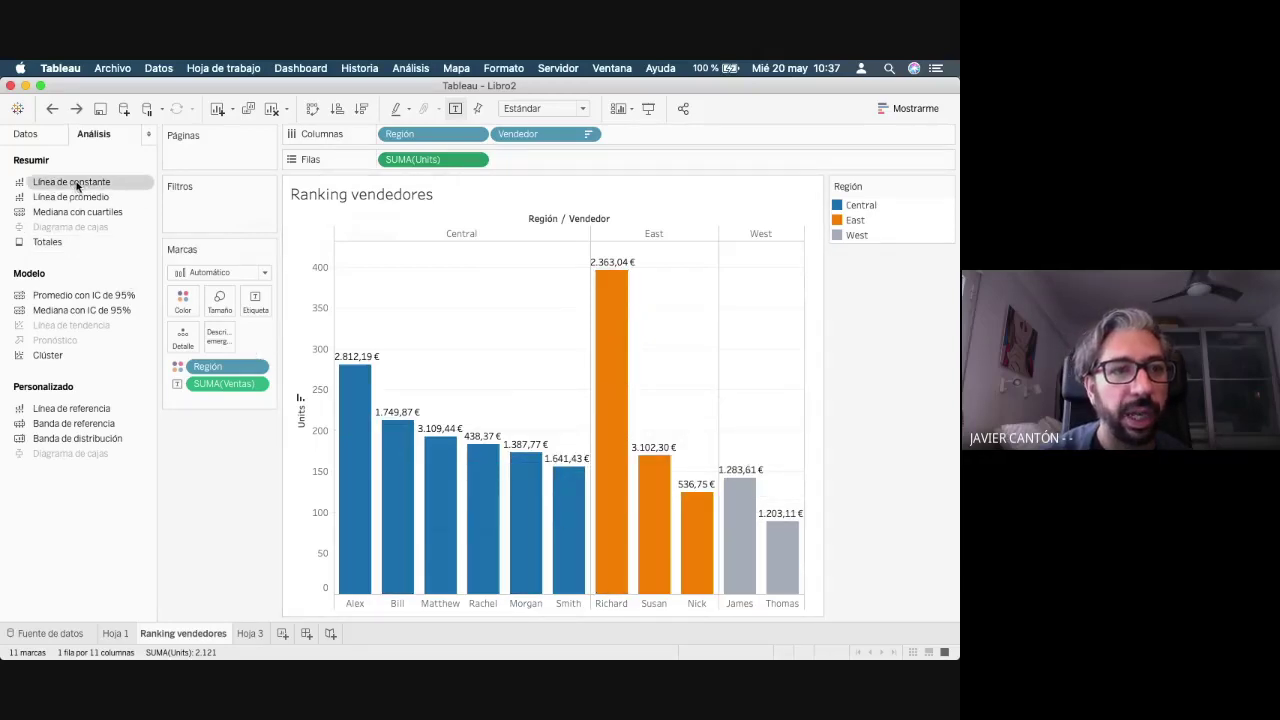
pyautogui.moveTo(71, 197); pyautogui.dragTo(518, 240)
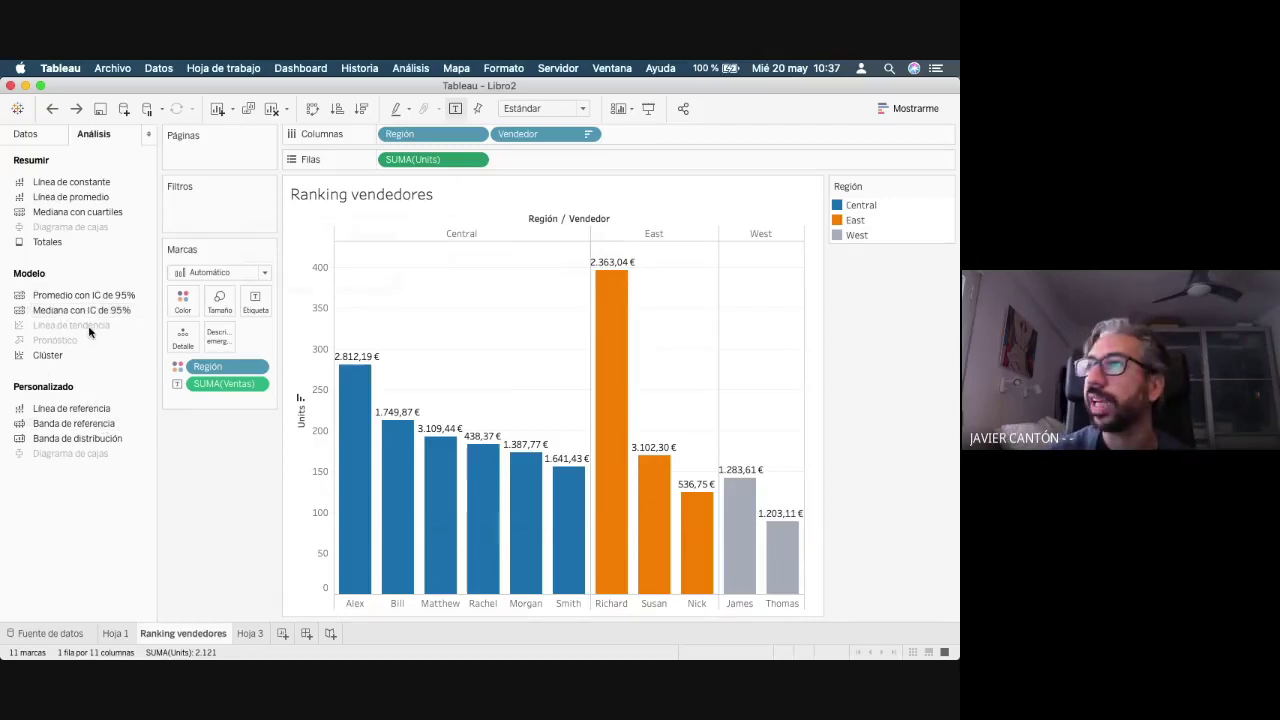
pyautogui.moveTo(89, 333)
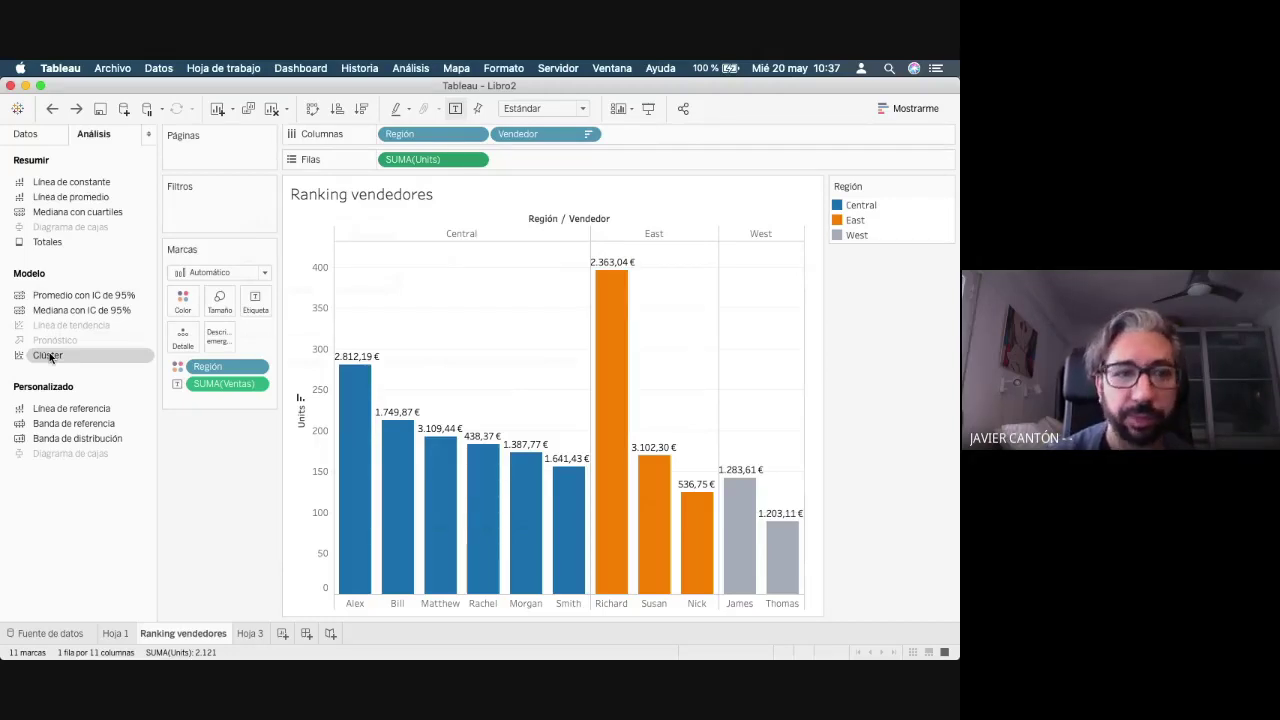
# - Cluster the sellers by the sum of Ventas only, removing Units from the cluster variables and keeping the automatic number of clusters
pyautogui.moveTo(52, 358); pyautogui.dragTo(415, 240)
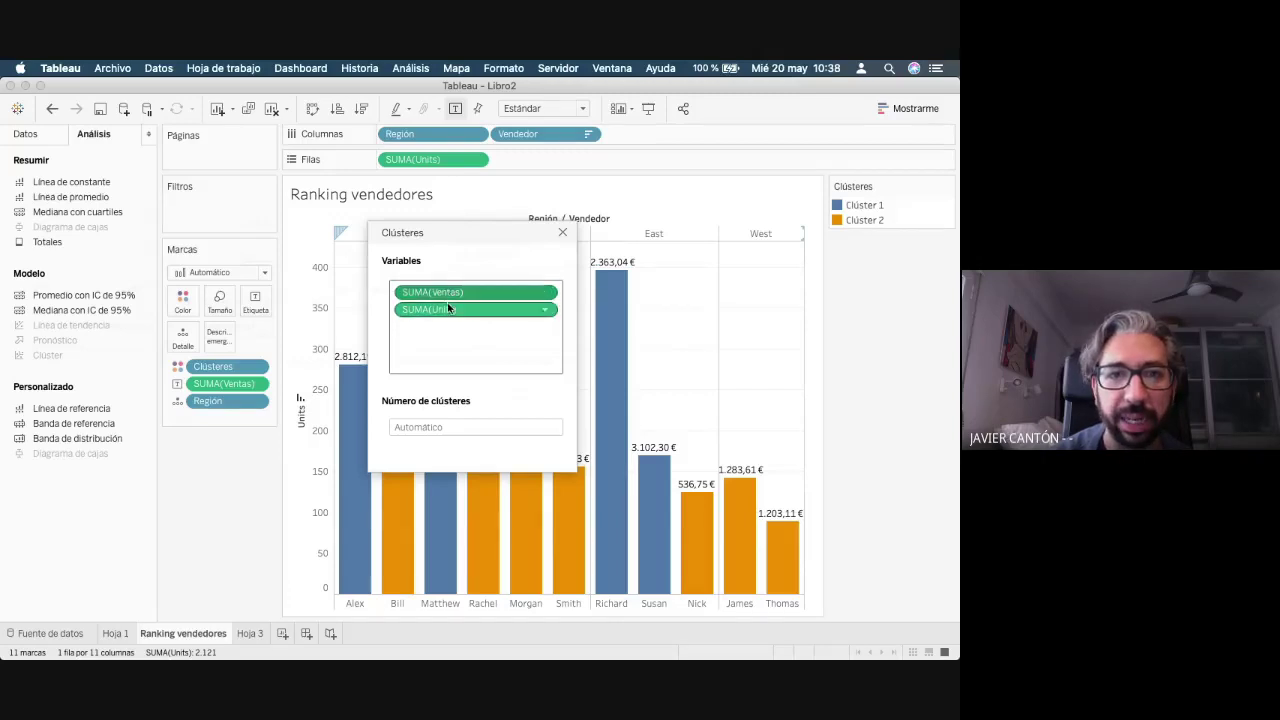
pyautogui.click(546, 310)
pyautogui.click(426, 366)
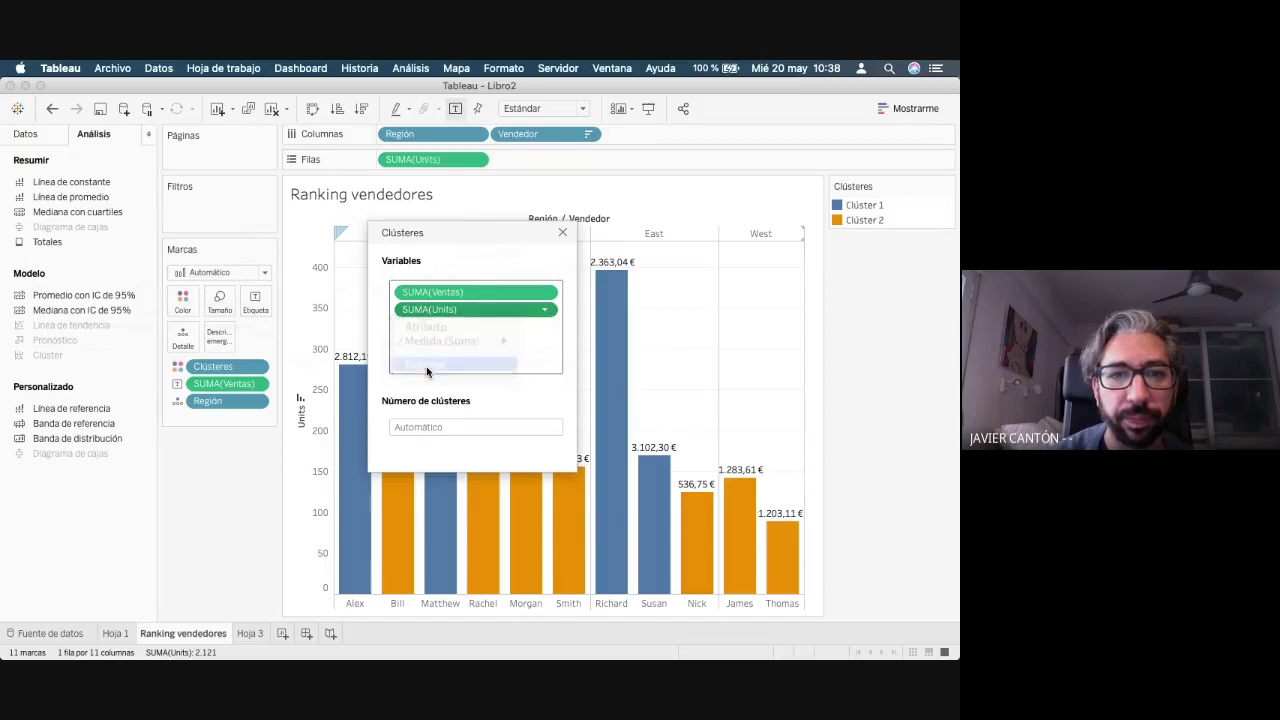
pyautogui.click(562, 234)
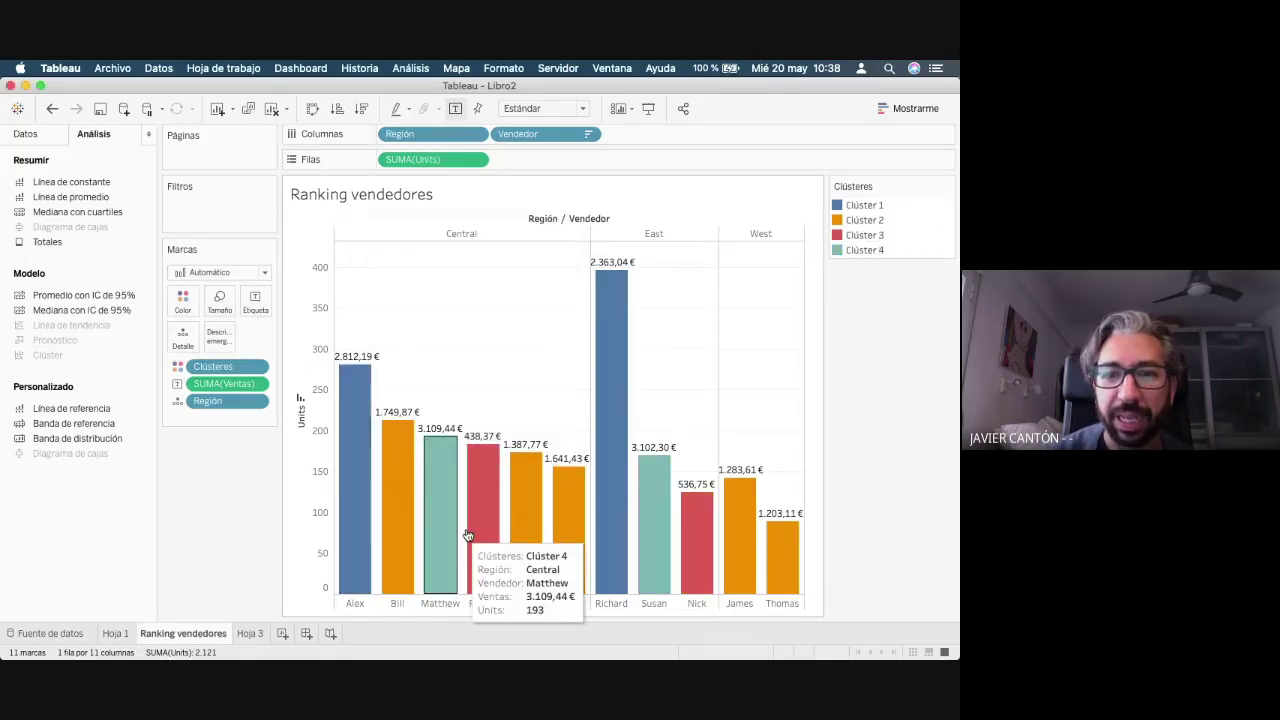
# - Remove the Ventas labels and the cluster colouring from the chart's marks
pyautogui.click(217, 384)
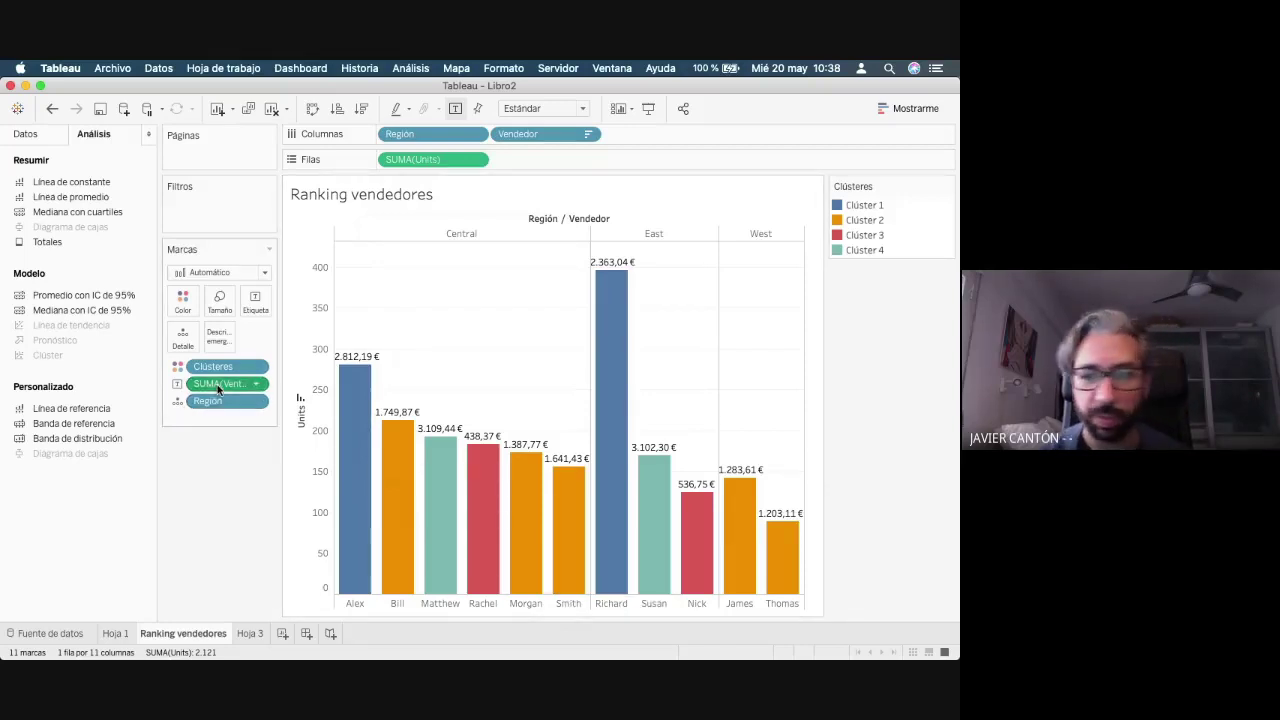
pyautogui.press('Delete')
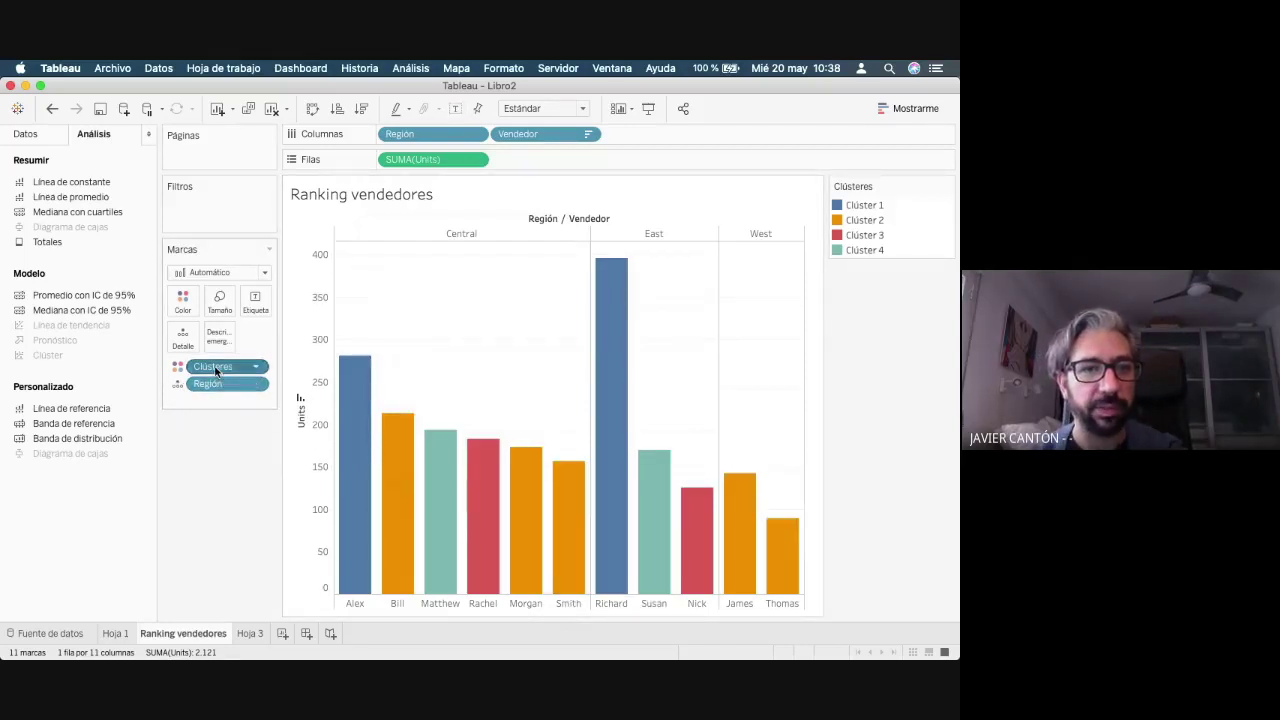
pyautogui.click(212, 366)
pyautogui.press('Delete')
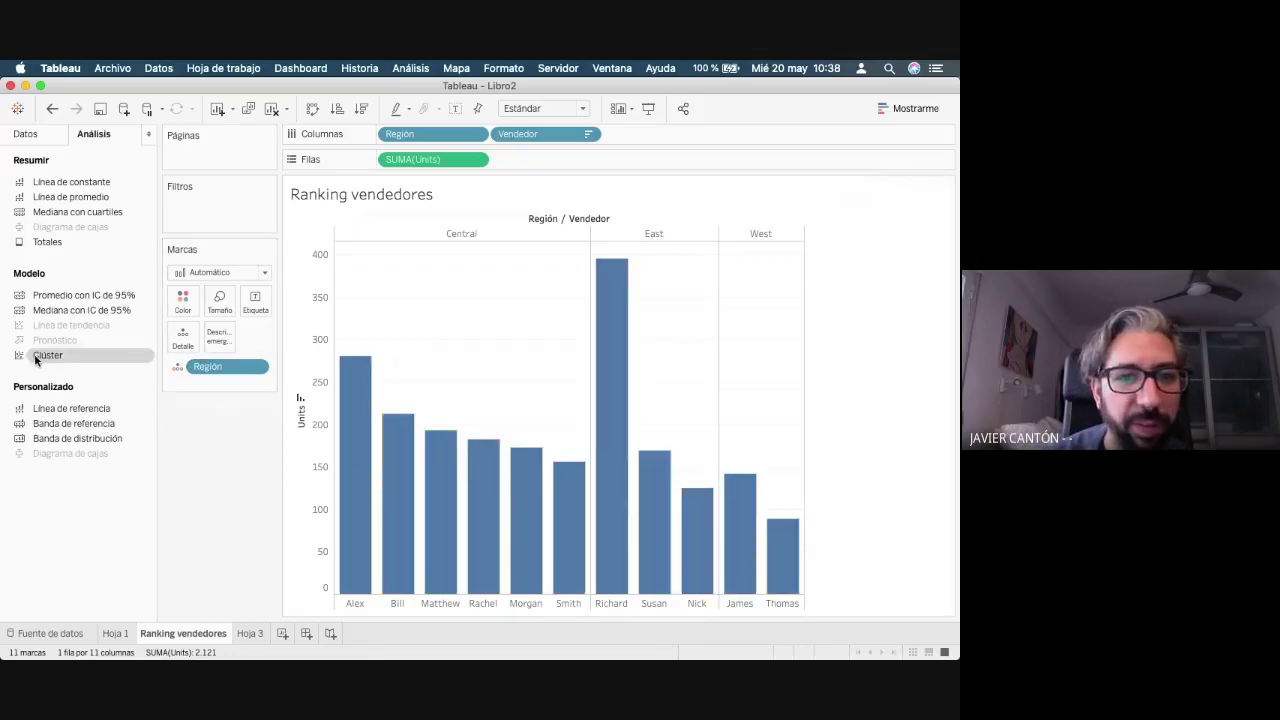
# - Colour the bars by Región again and cluster the sellers by the sum of Units with an automatic number of clusters
pyautogui.click(25, 135)
pyautogui.click(37, 257)
pyautogui.moveTo(40, 257); pyautogui.dragTo(186, 298)
pyautogui.click(93, 135)
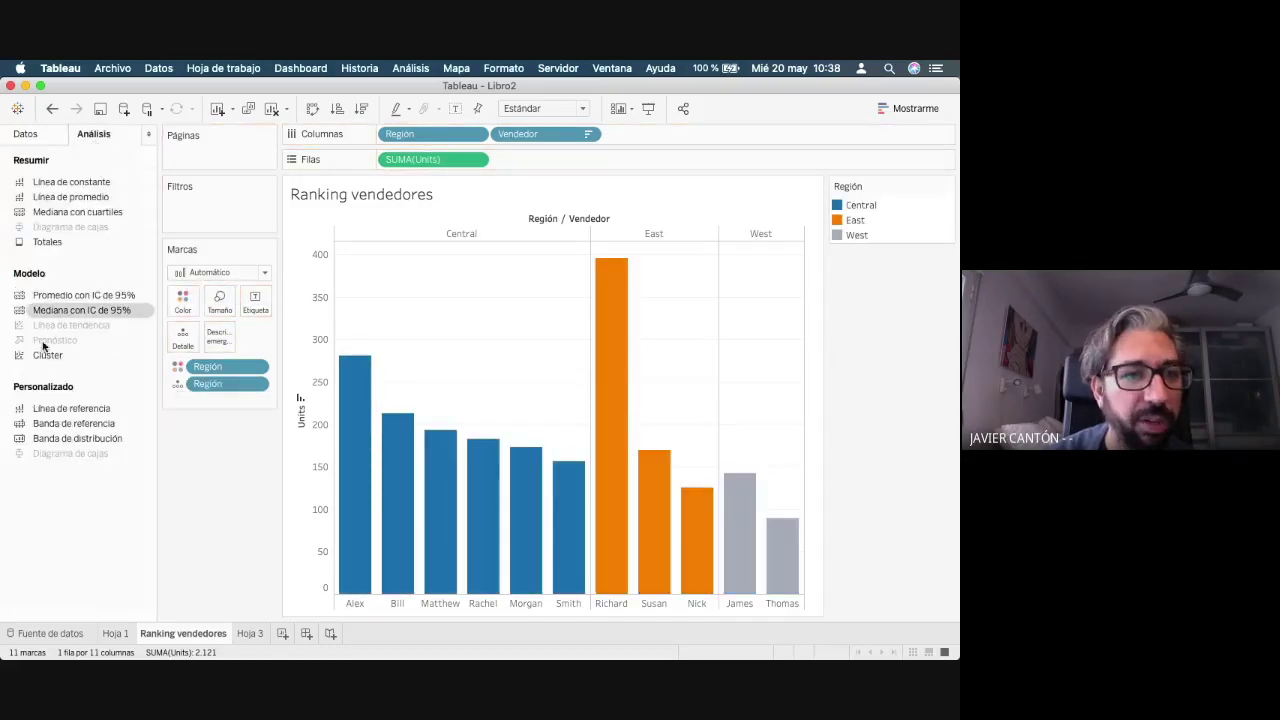
pyautogui.moveTo(44, 354); pyautogui.dragTo(413, 238)
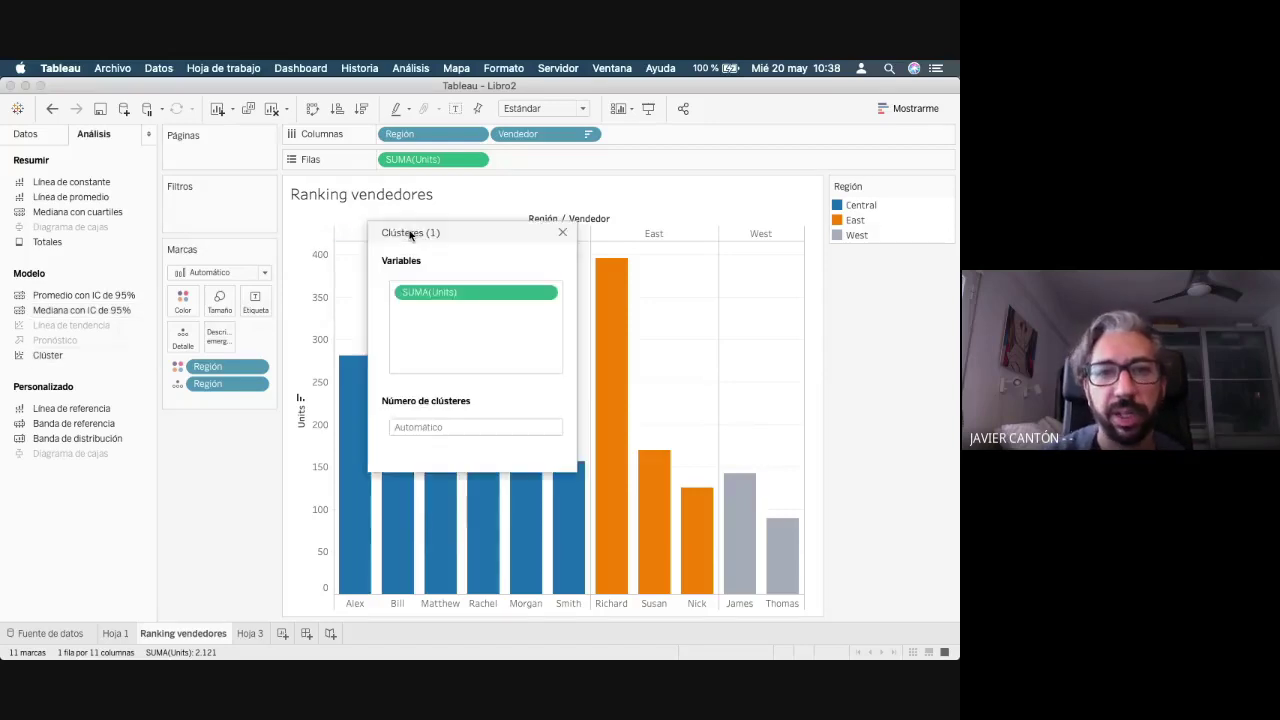
pyautogui.click(562, 234)
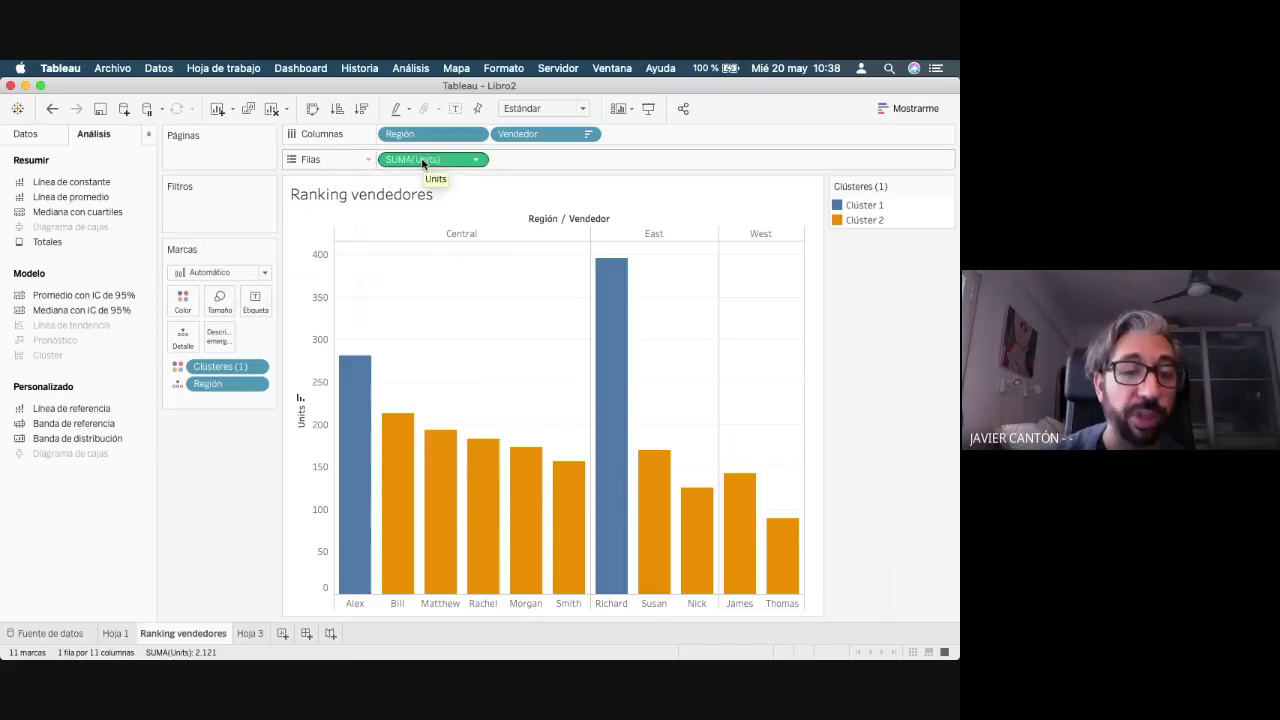
# - Create a new worksheet with a bar chart of the sum of Ventas by Vendedor, grouped by Región
pyautogui.click(266, 634)
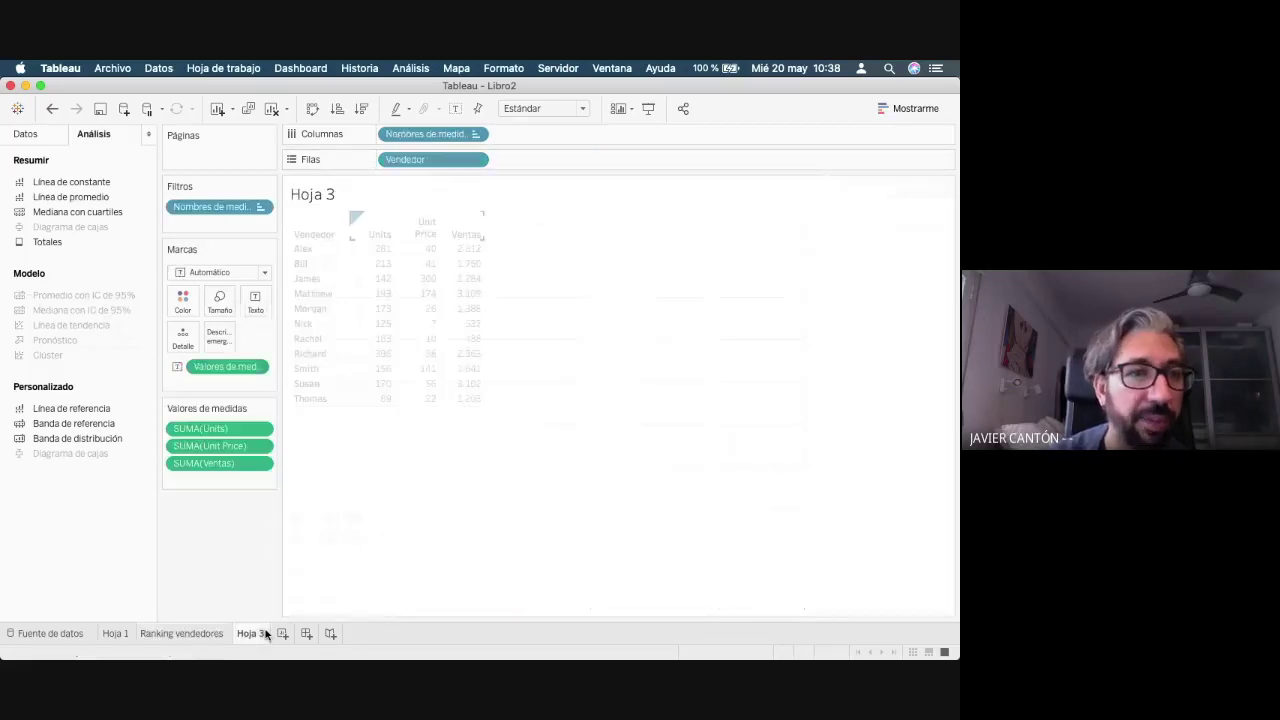
pyautogui.click(25, 133)
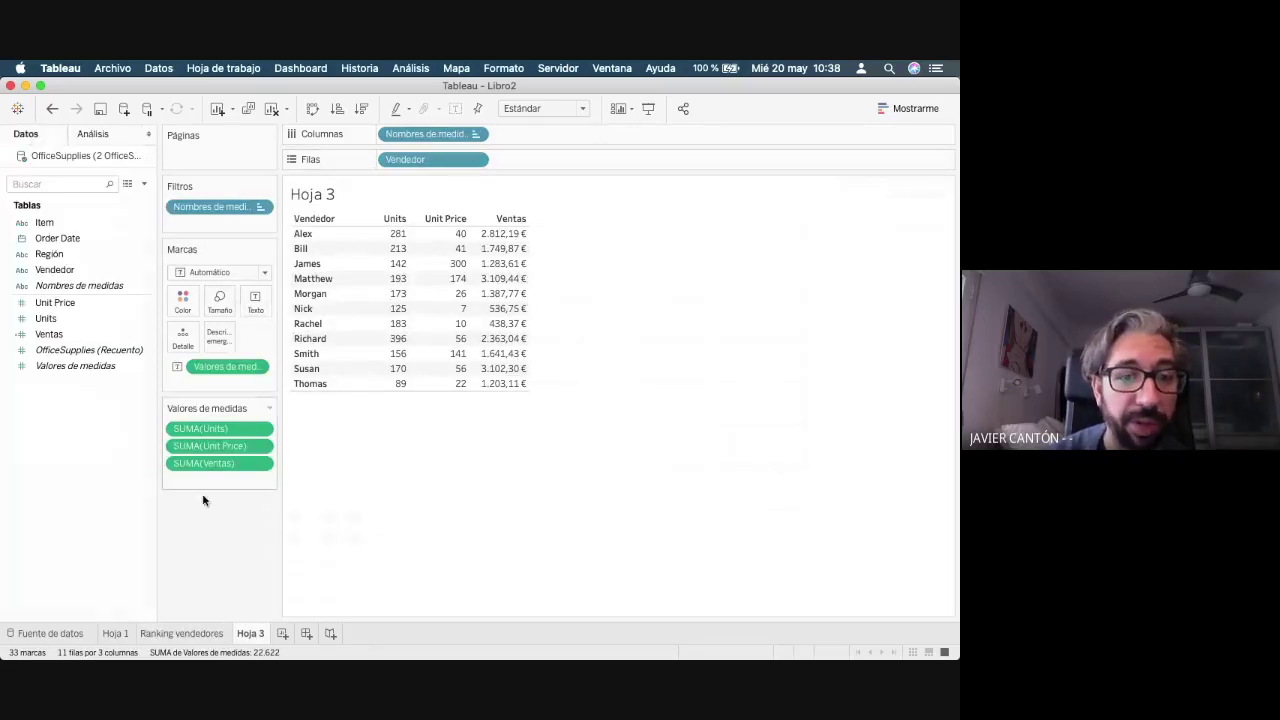
pyautogui.click(282, 633)
pyautogui.click(58, 338)
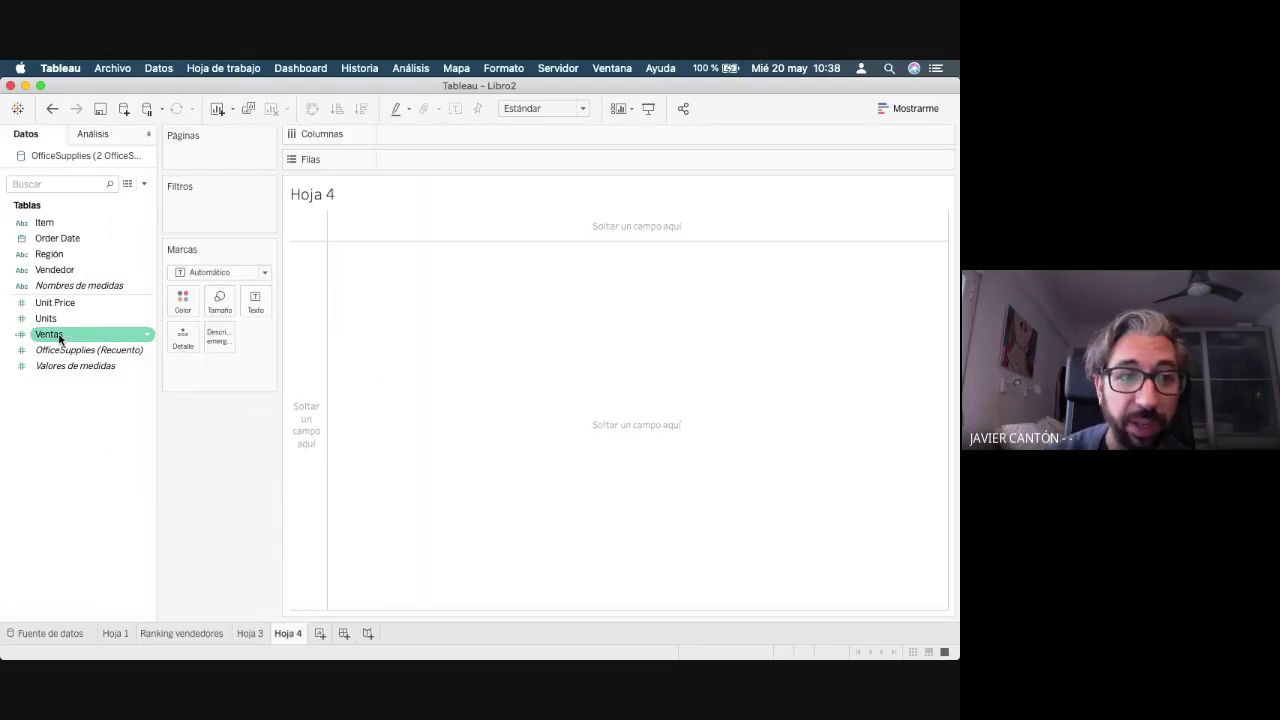
pyautogui.doubleClick(58, 338)
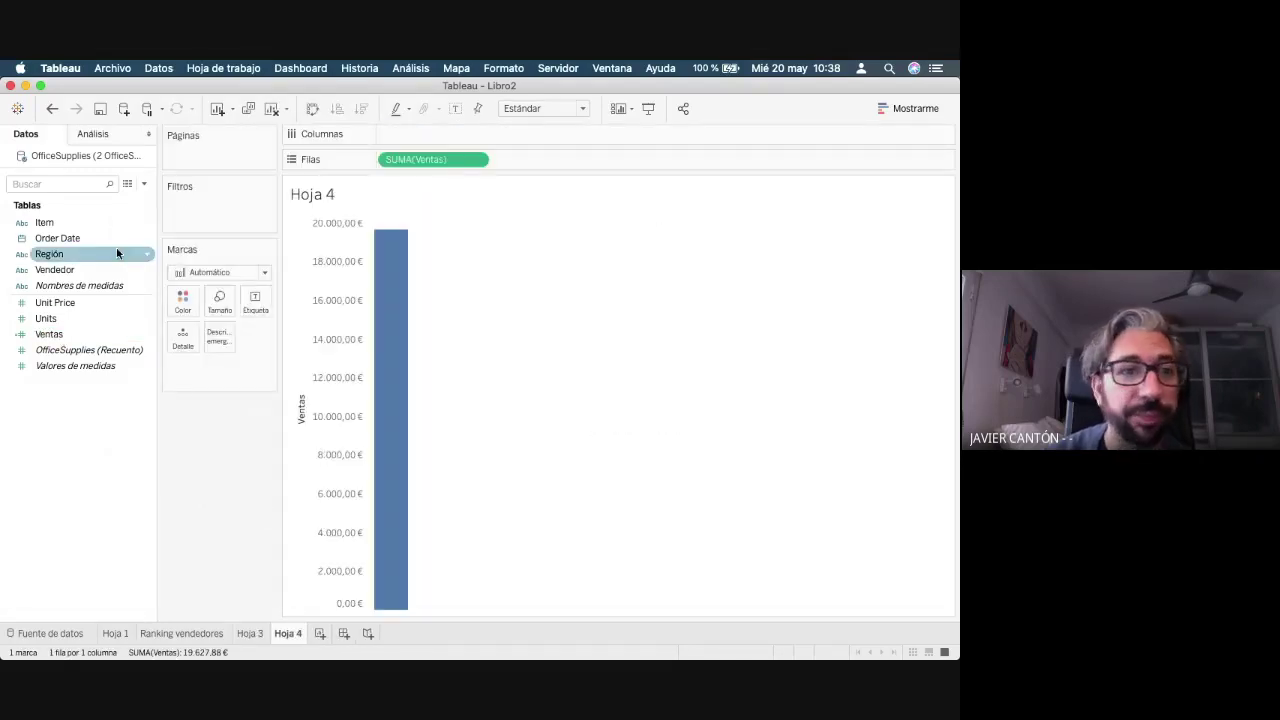
pyautogui.doubleClick(62, 270)
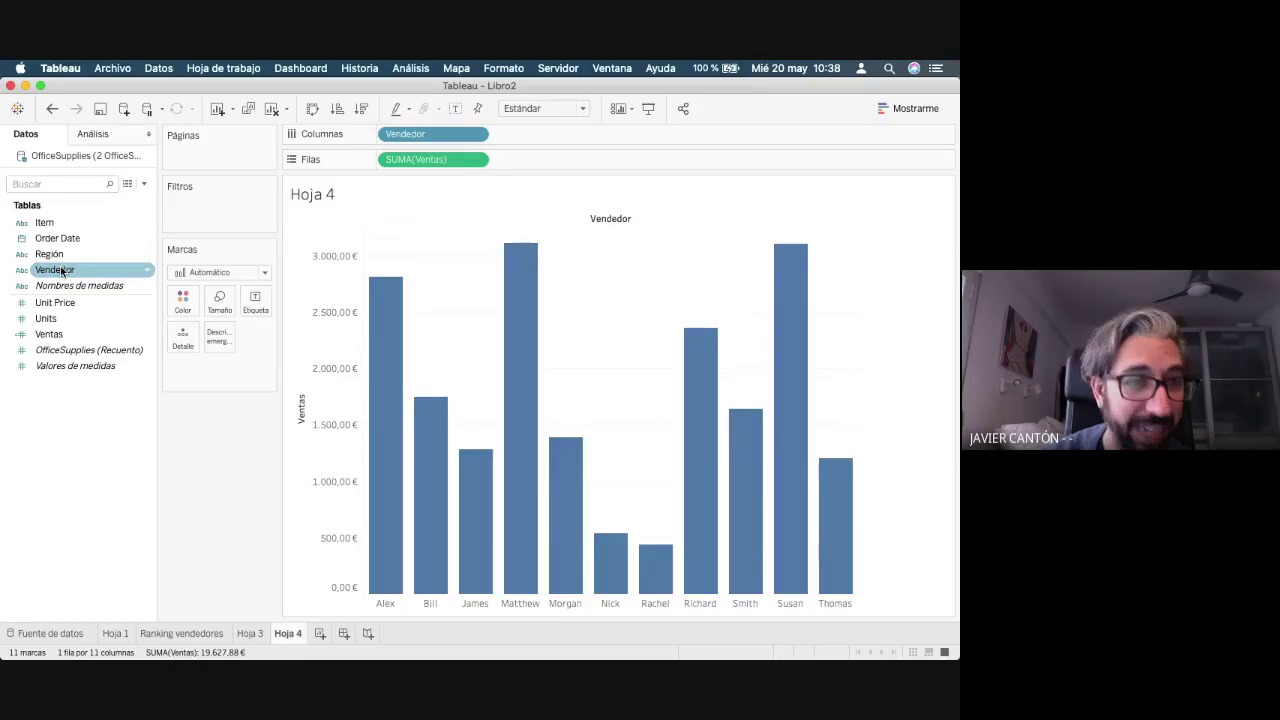
pyautogui.doubleClick(49, 254)
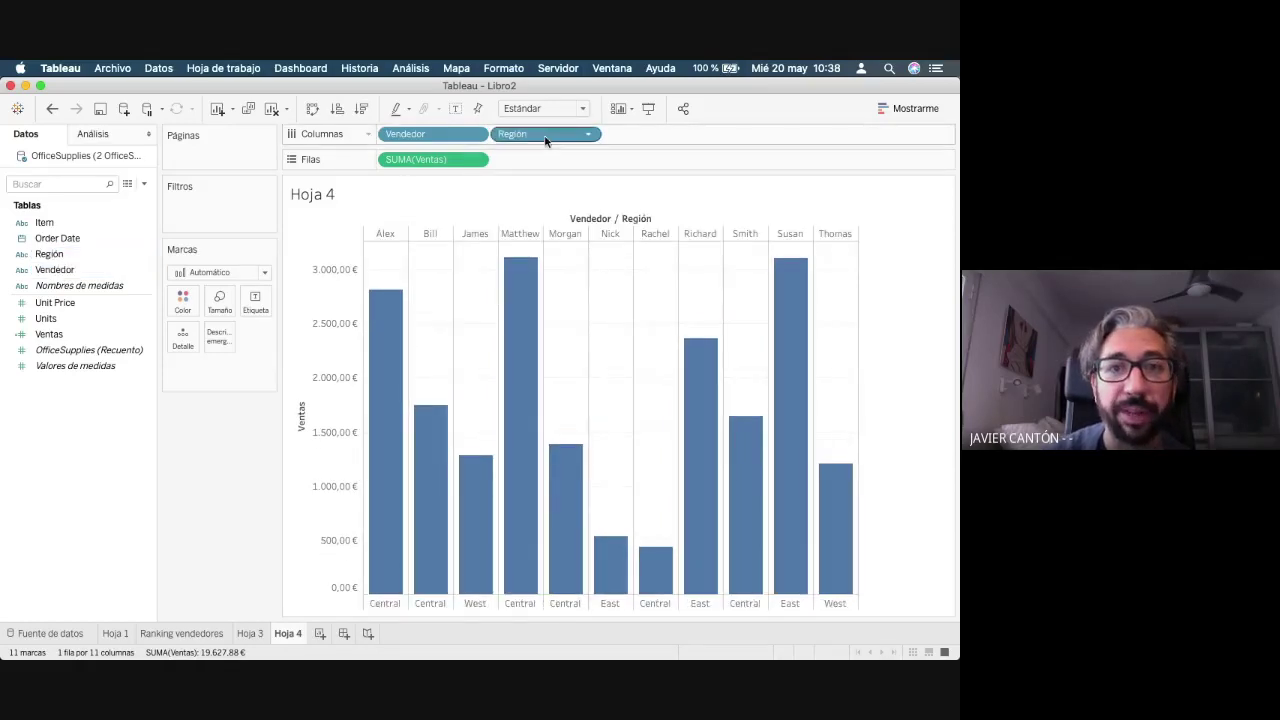
pyautogui.moveTo(510, 134); pyautogui.dragTo(382, 136)
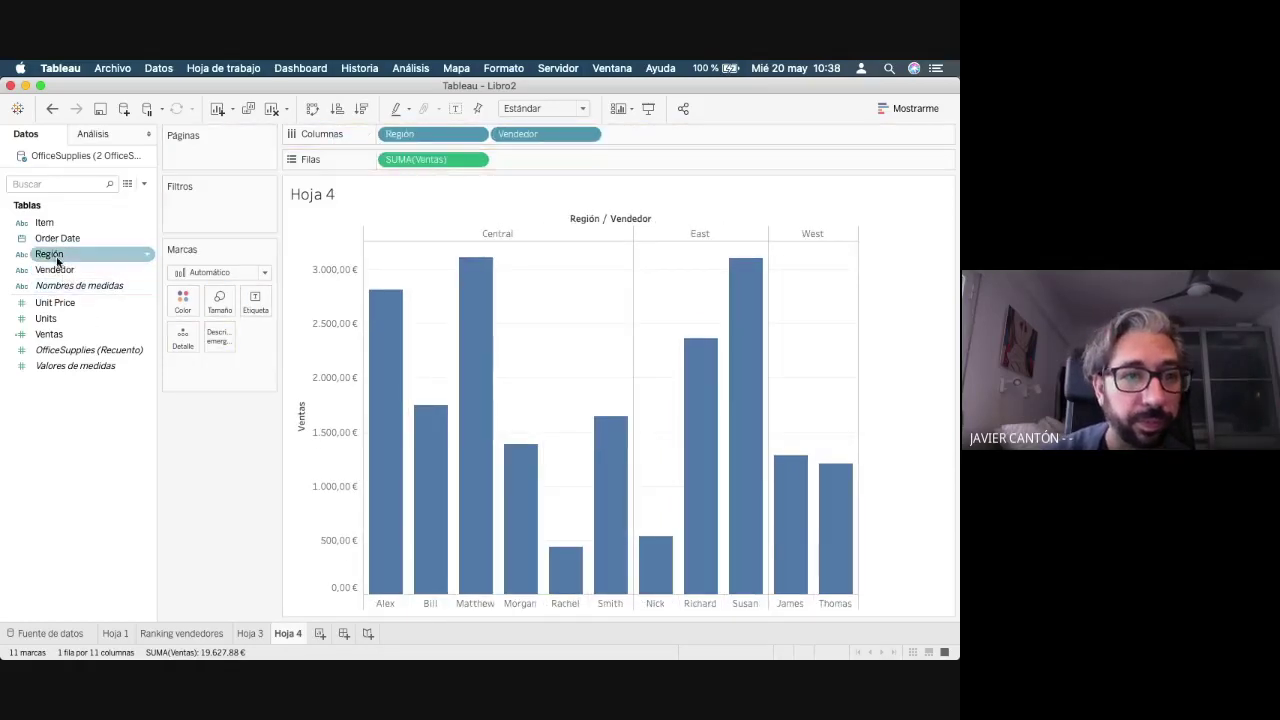
# - Colour the bars by Región and sort the sellers in descending order of Ventas
pyautogui.moveTo(56, 258); pyautogui.dragTo(181, 299)
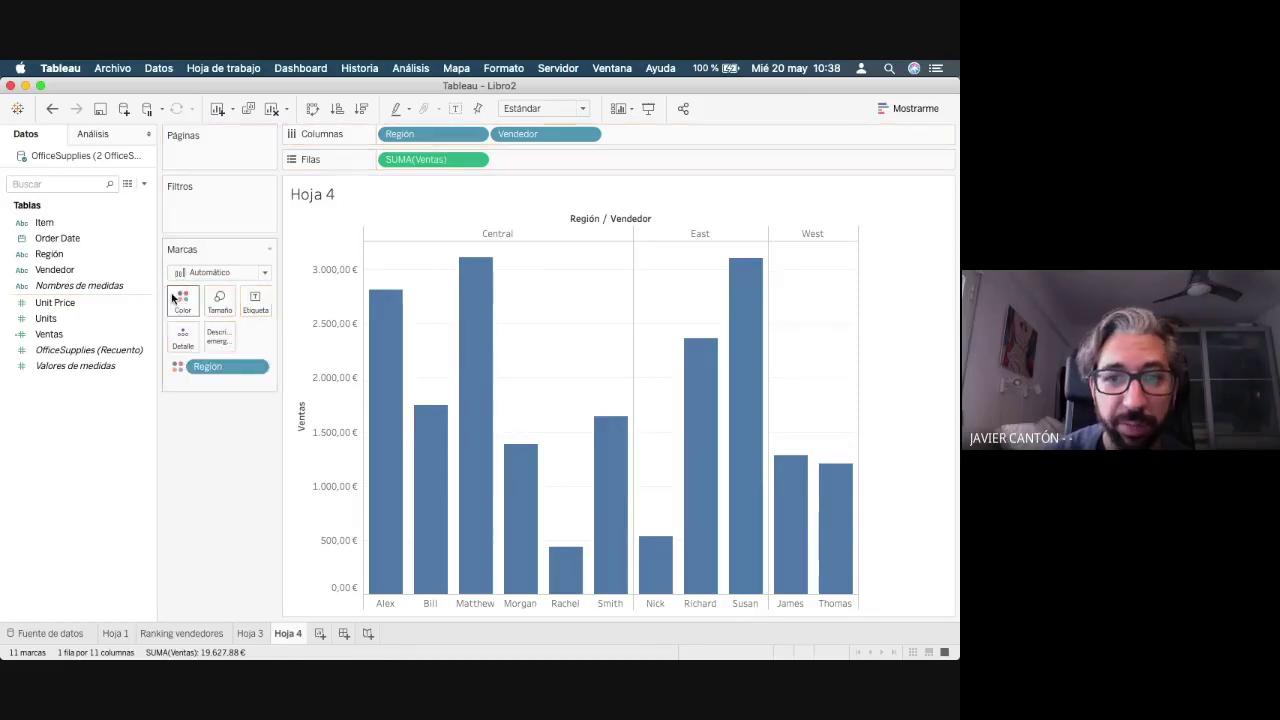
pyautogui.click(300, 383)
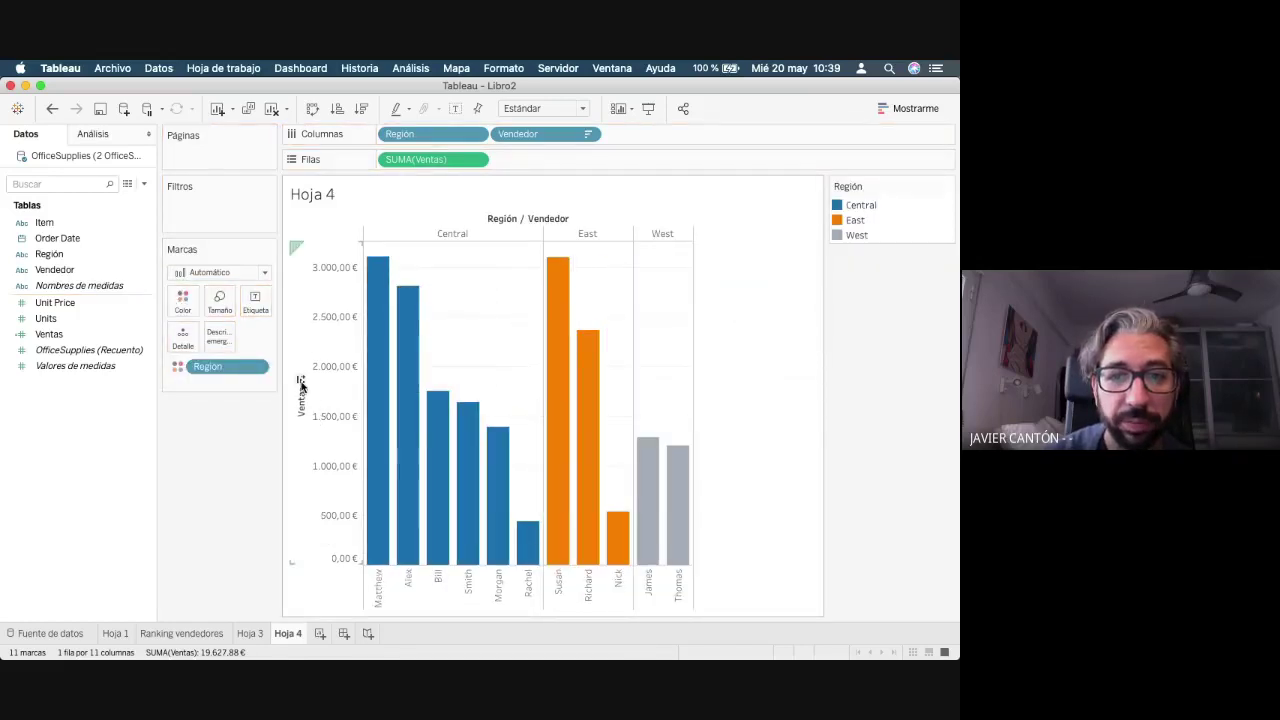
pyautogui.moveTo(392, 353)
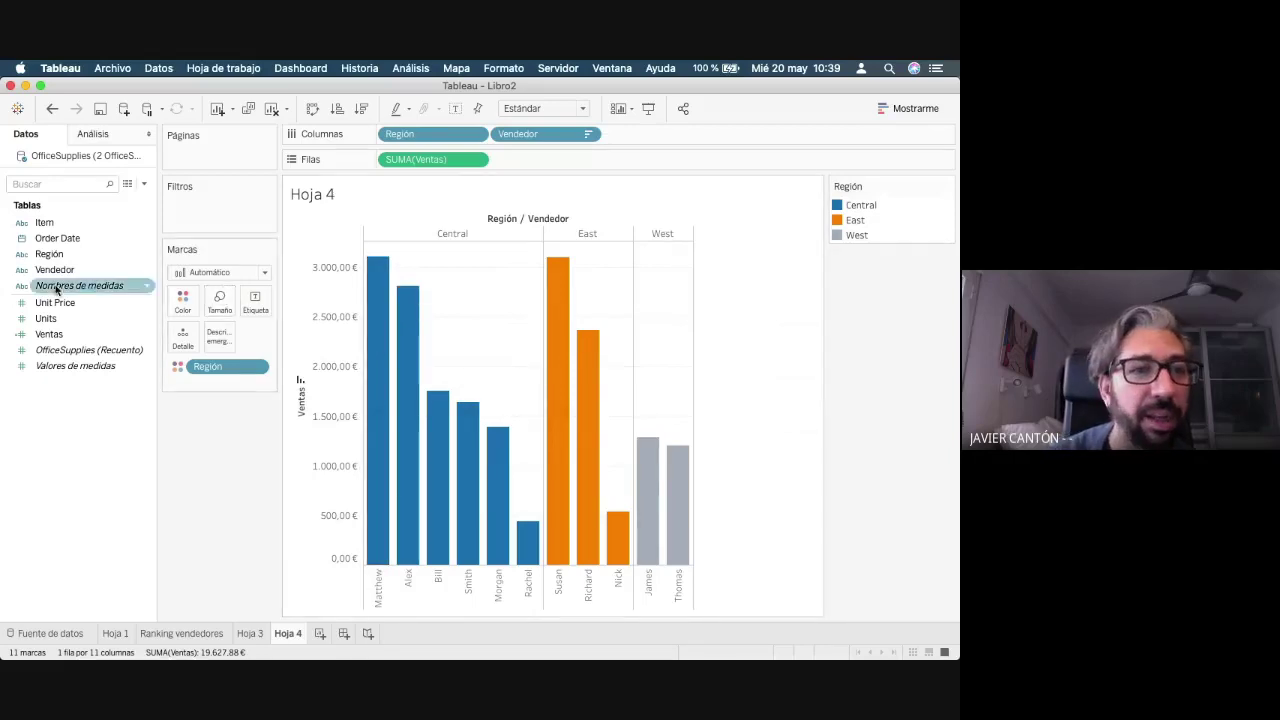
# - Try clustering the sellers by the sum of Ventas with an automatic number of clusters, and undo the clustering
pyautogui.click(95, 134)
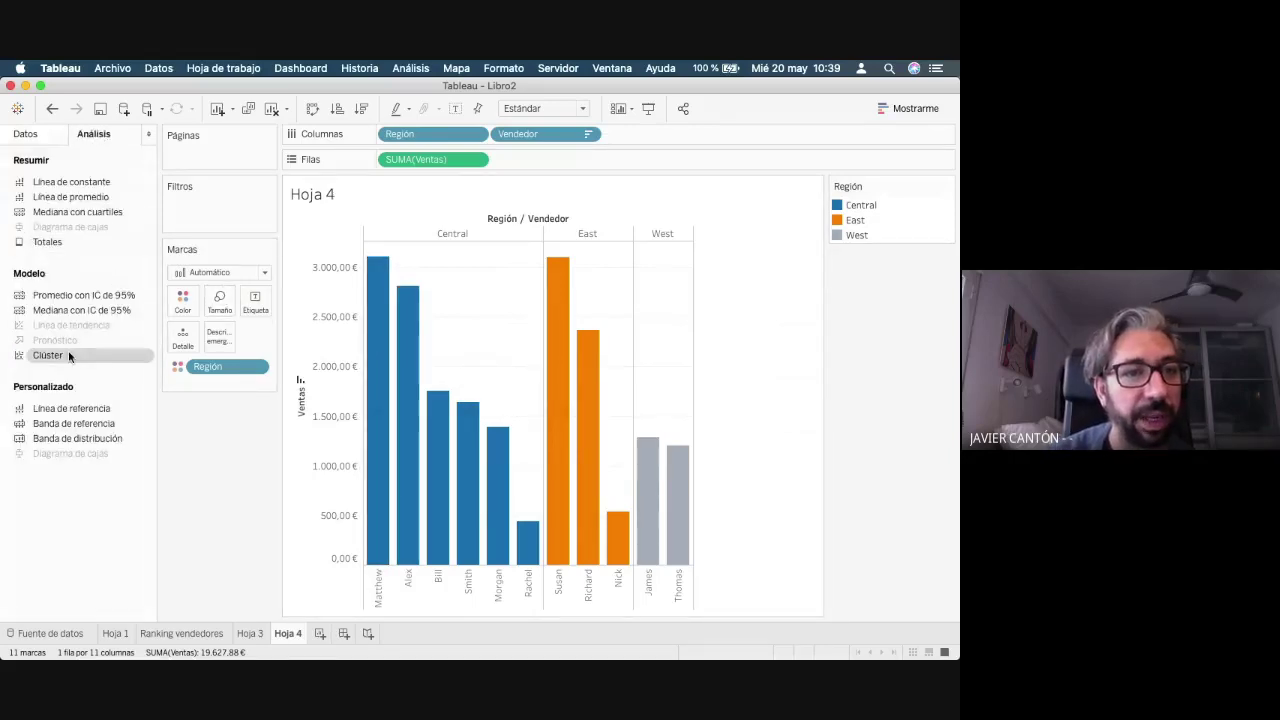
pyautogui.moveTo(68, 349); pyautogui.dragTo(407, 231)
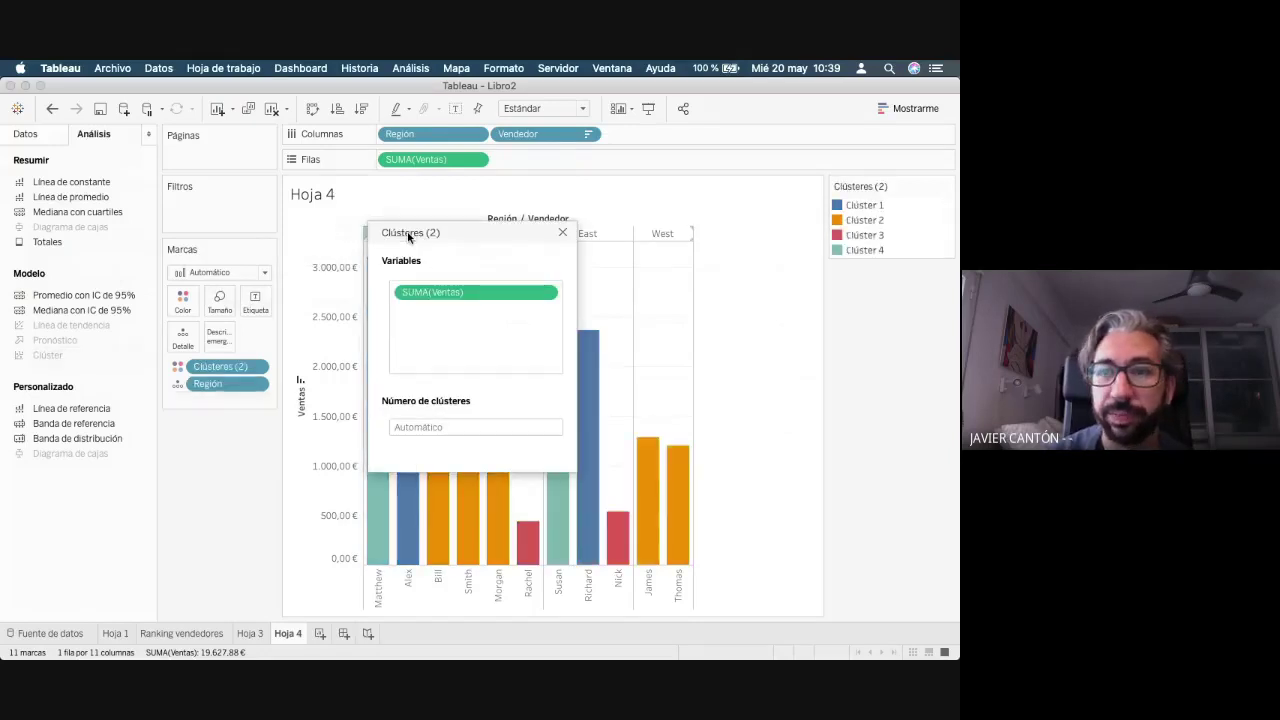
pyautogui.click(562, 232)
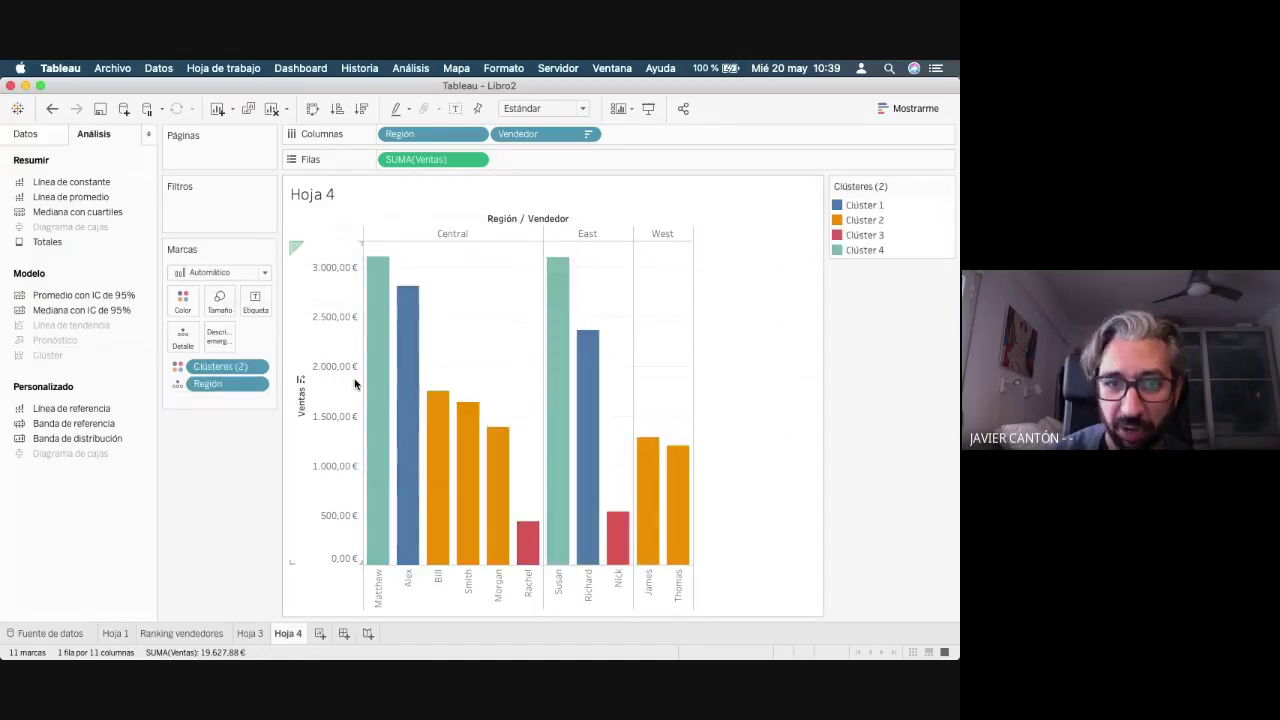
pyautogui.moveTo(411, 386)
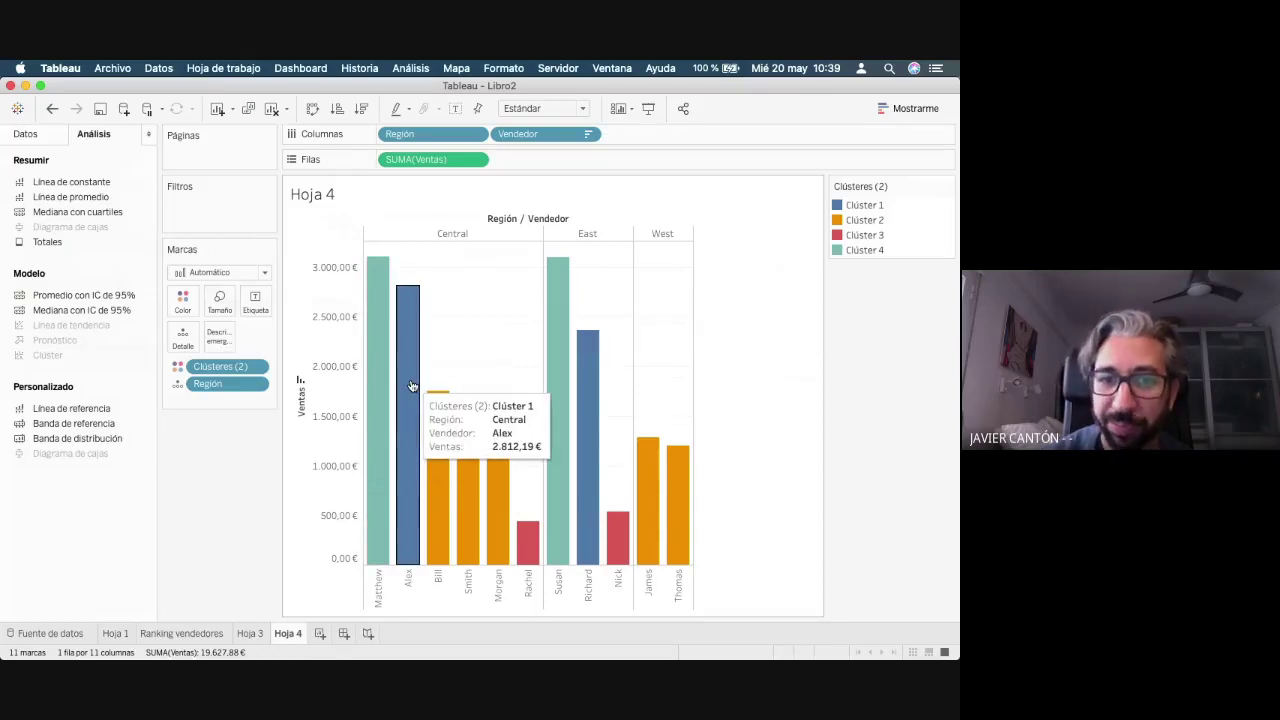
pyautogui.moveTo(507, 461)
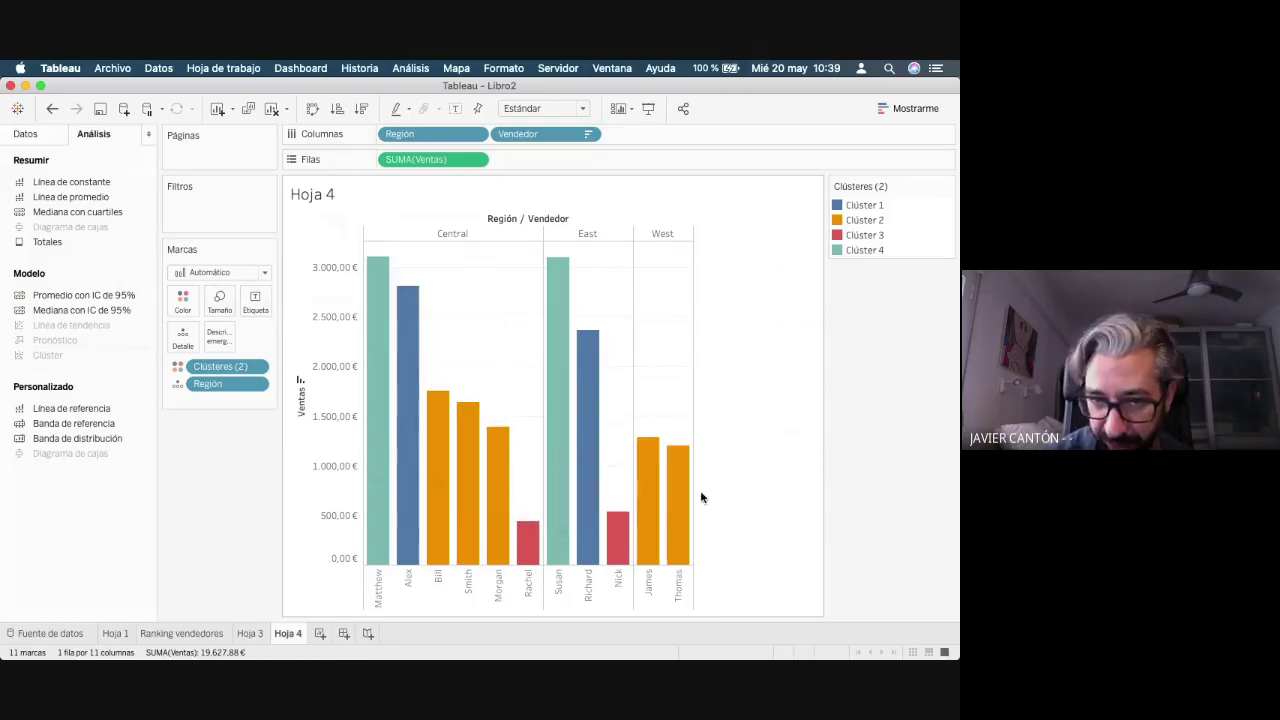
pyautogui.moveTo(655, 491)
pyautogui.moveTo(615, 544)
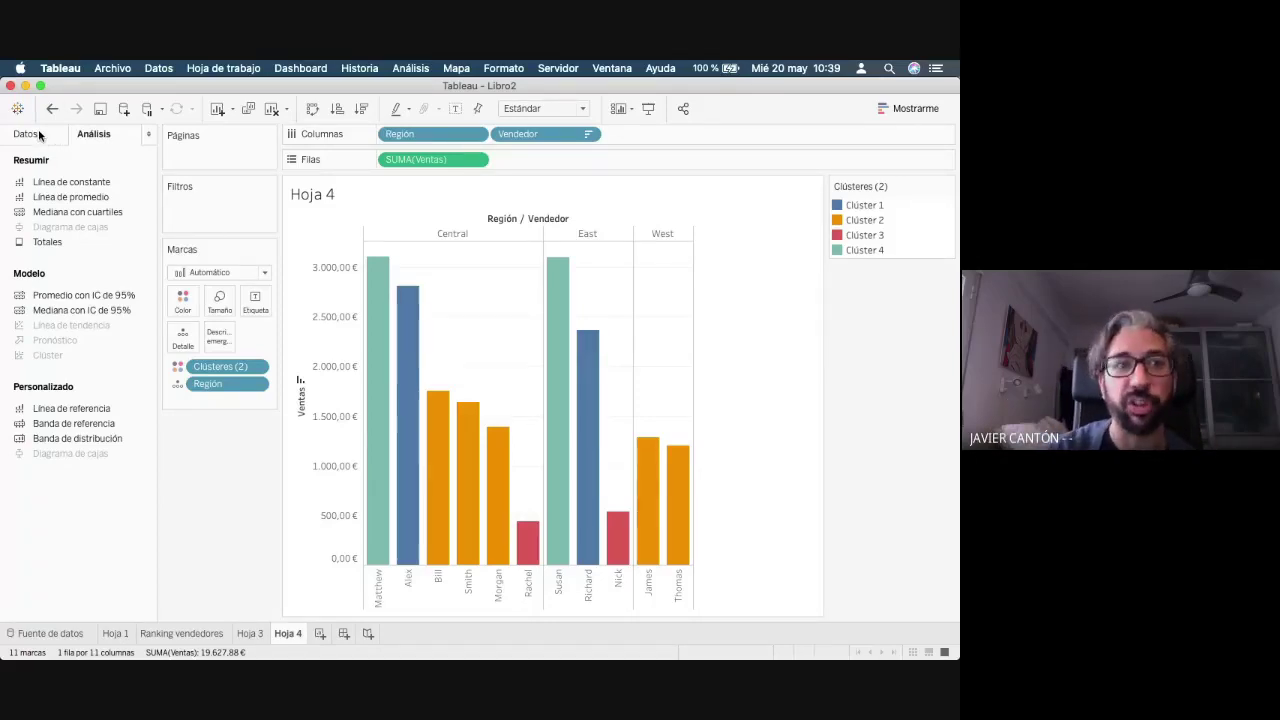
pyautogui.click(39, 135)
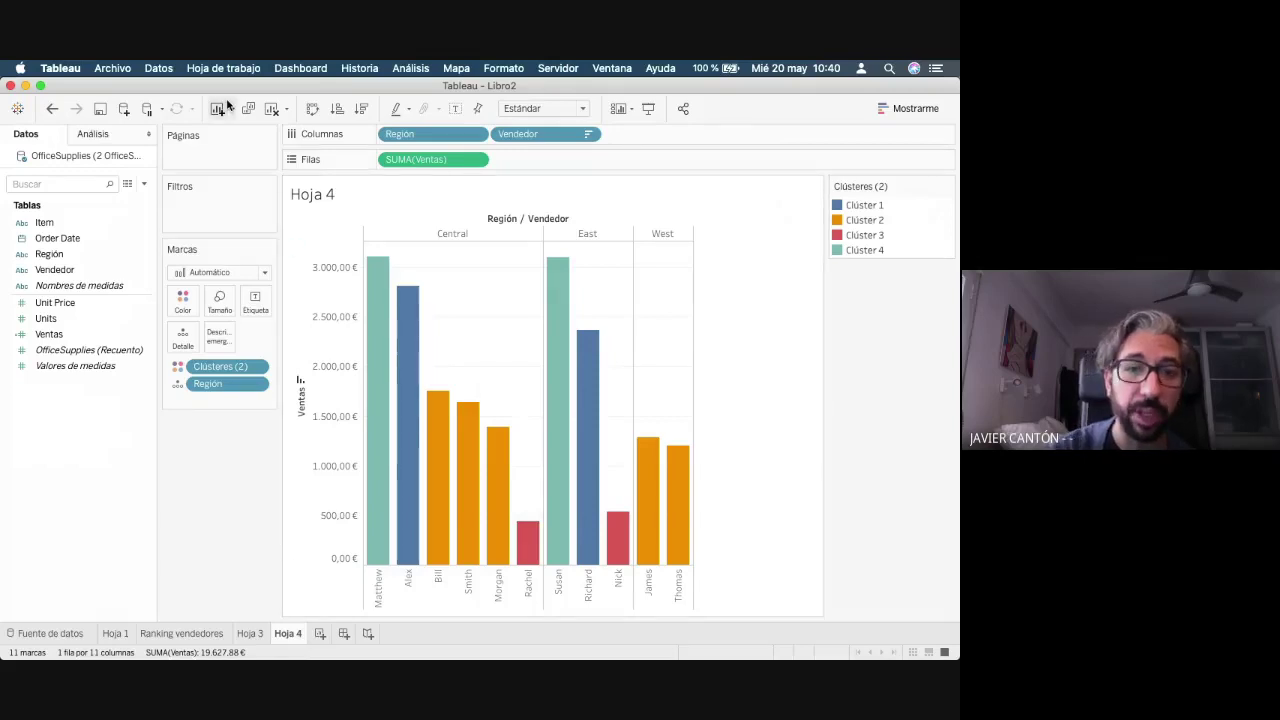
pyautogui.press('super+z')
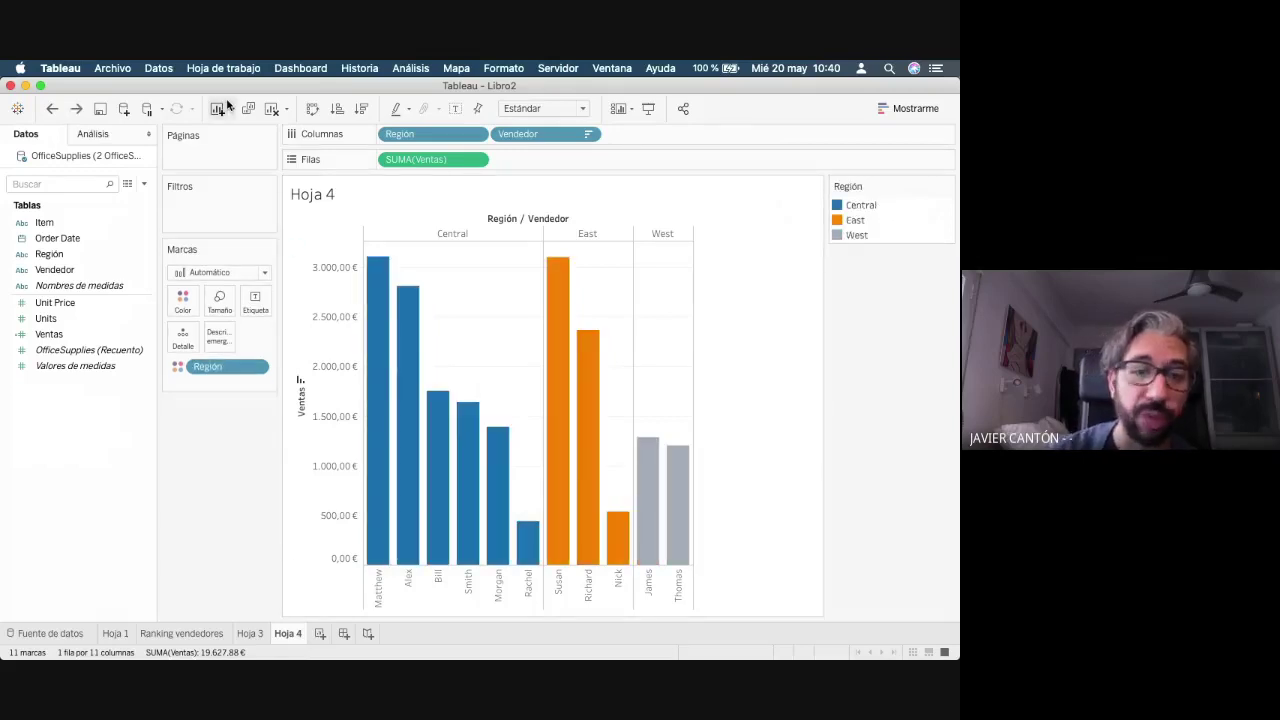
# - On the Ranking vendedores sheet, colour the bars by Región instead of by cluster and place the colour legend below the Marks card
pyautogui.click(207, 636)
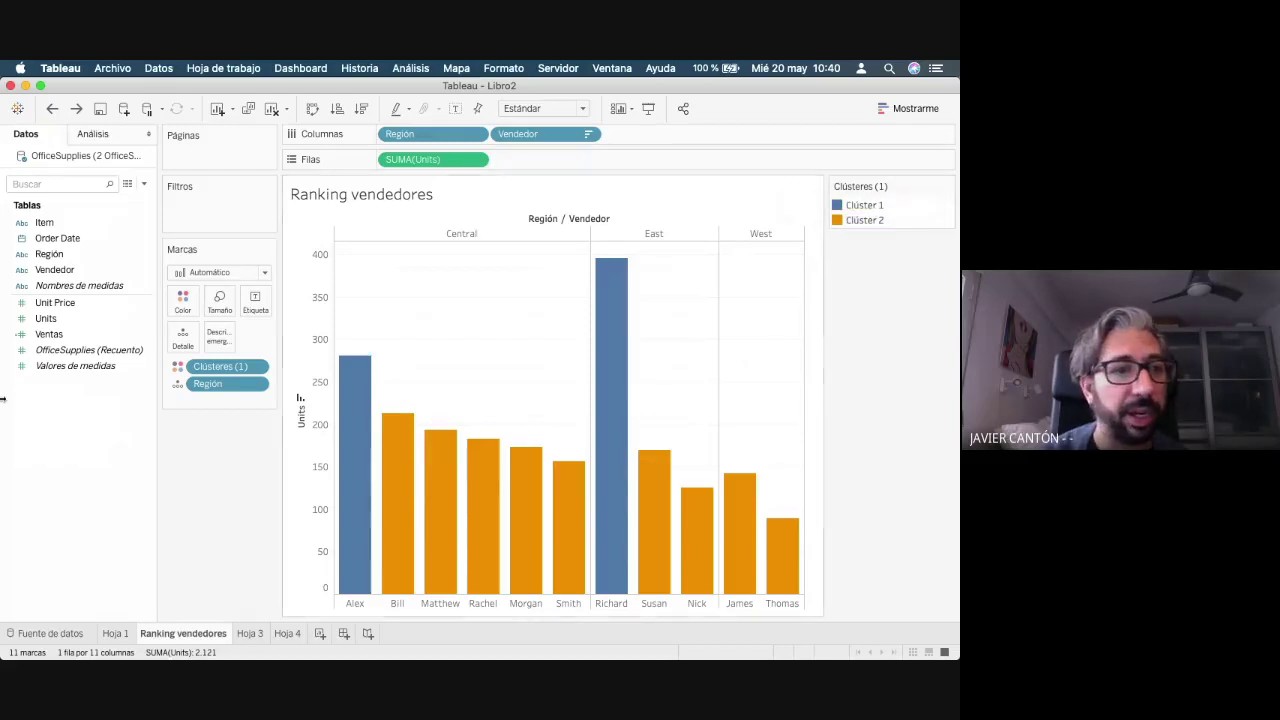
pyautogui.moveTo(49, 254); pyautogui.dragTo(184, 308)
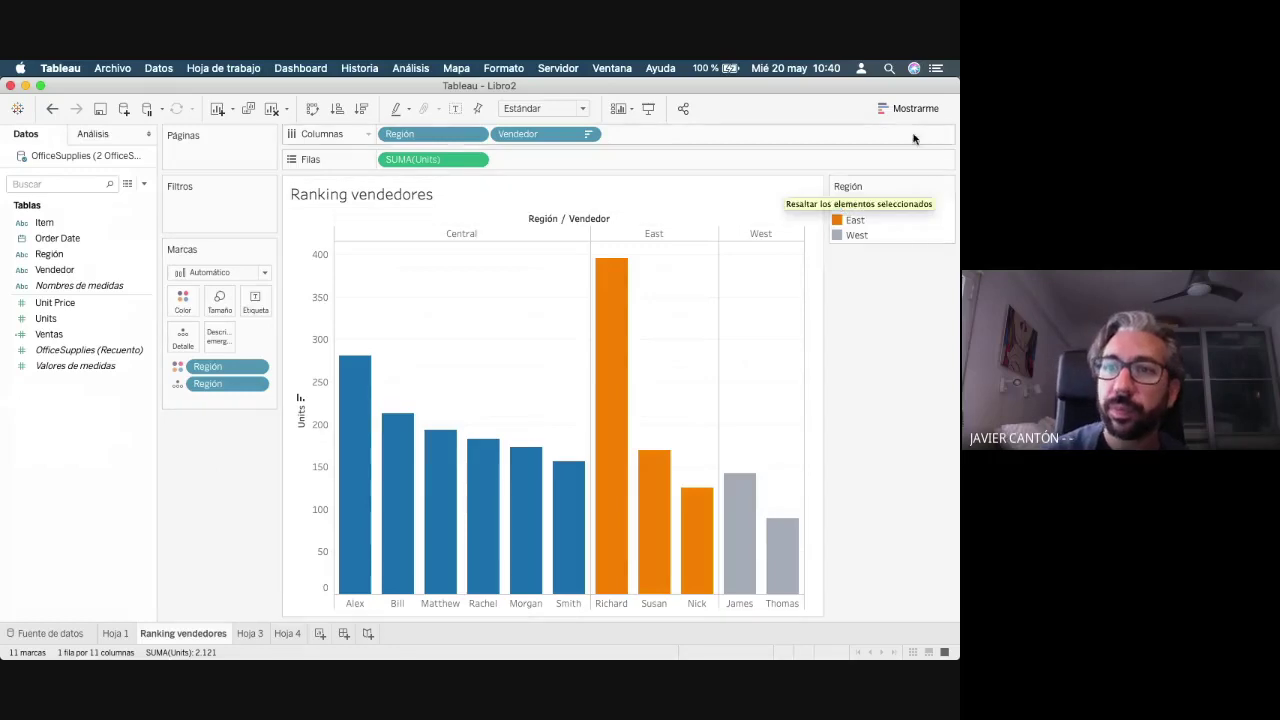
pyautogui.moveTo(877, 186); pyautogui.dragTo(245, 418)
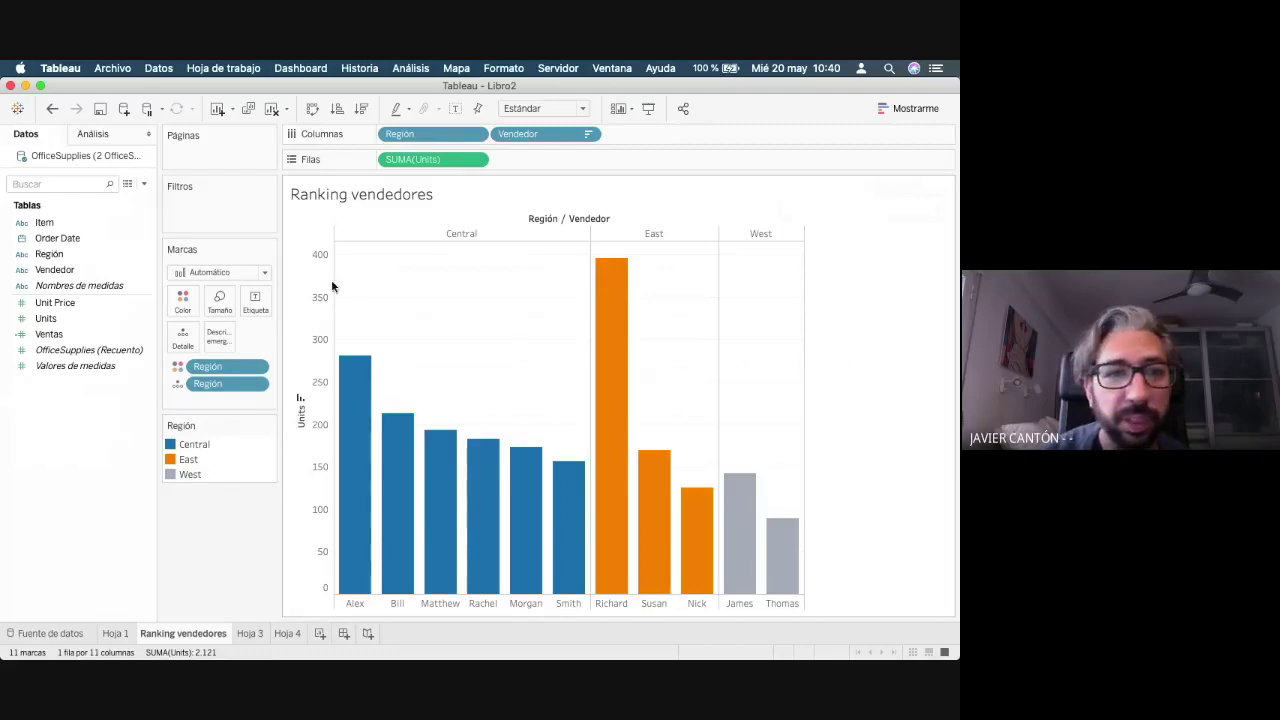
# - Label the bars with the sum of Ventas and widen the chart to fill the available view
pyautogui.click(256, 302)
pyautogui.click(318, 336)
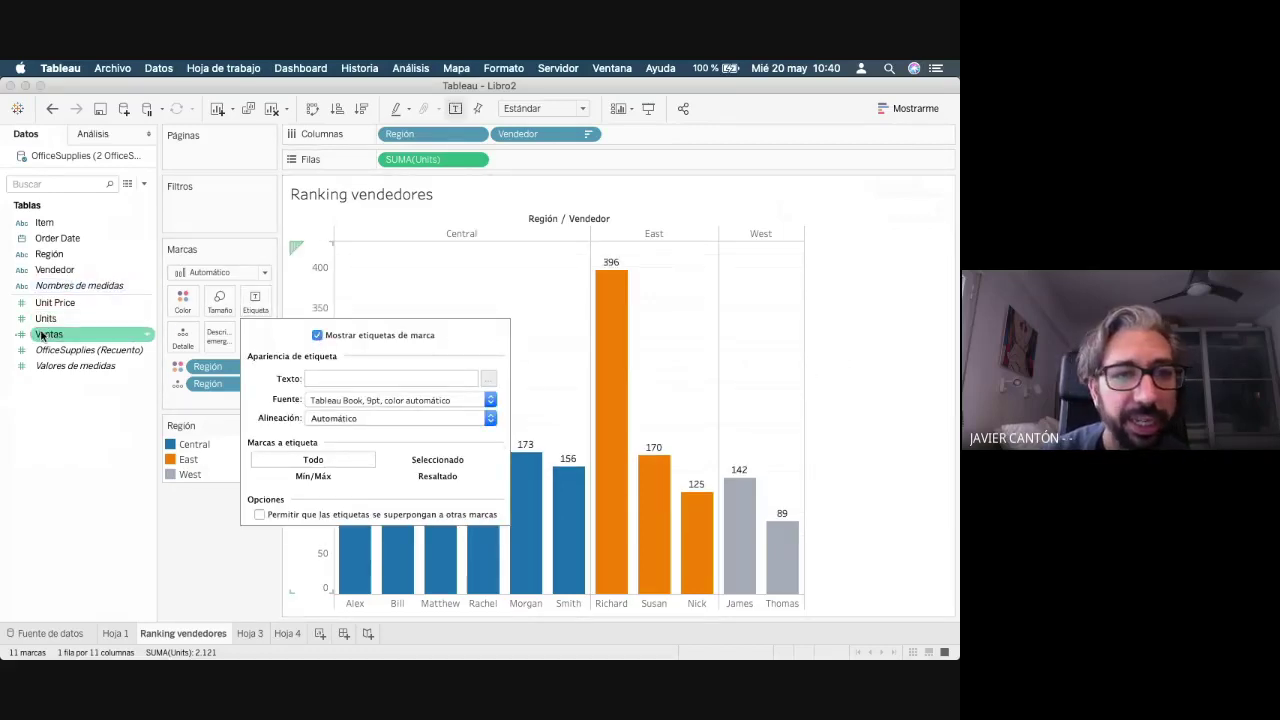
pyautogui.moveTo(42, 336); pyautogui.dragTo(254, 305)
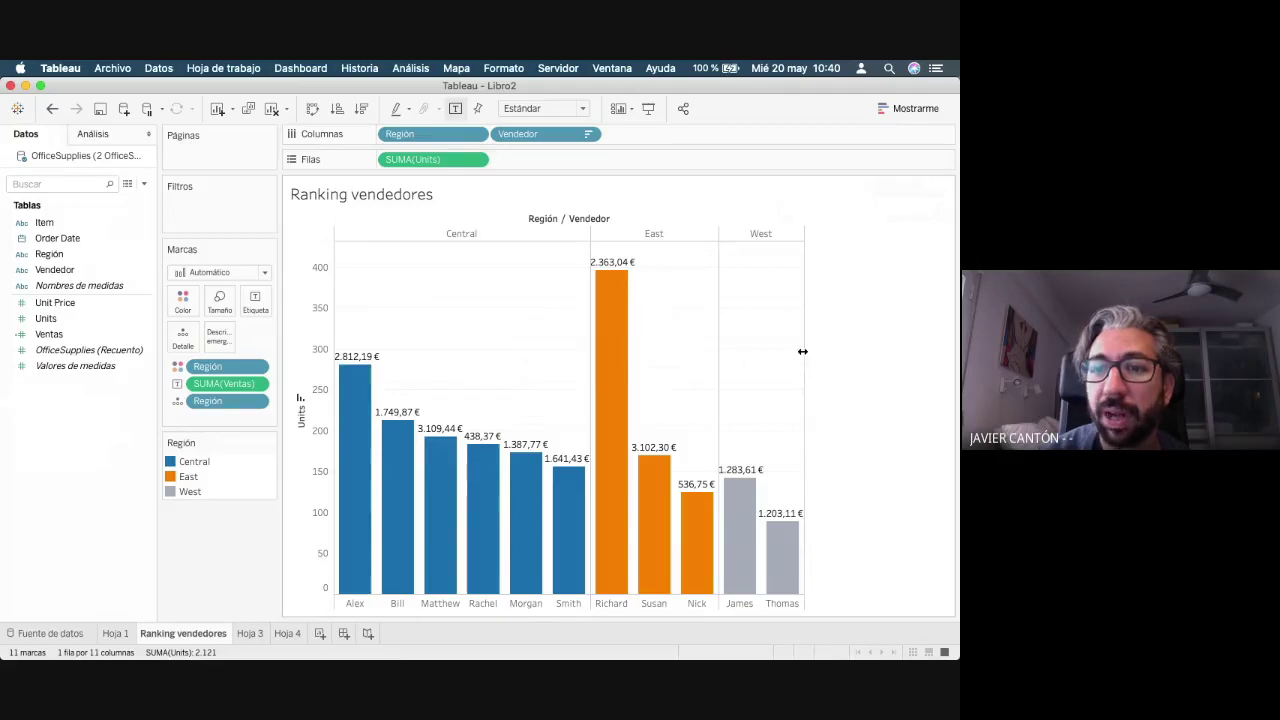
pyautogui.moveTo(932, 355); pyautogui.dragTo(930, 356)
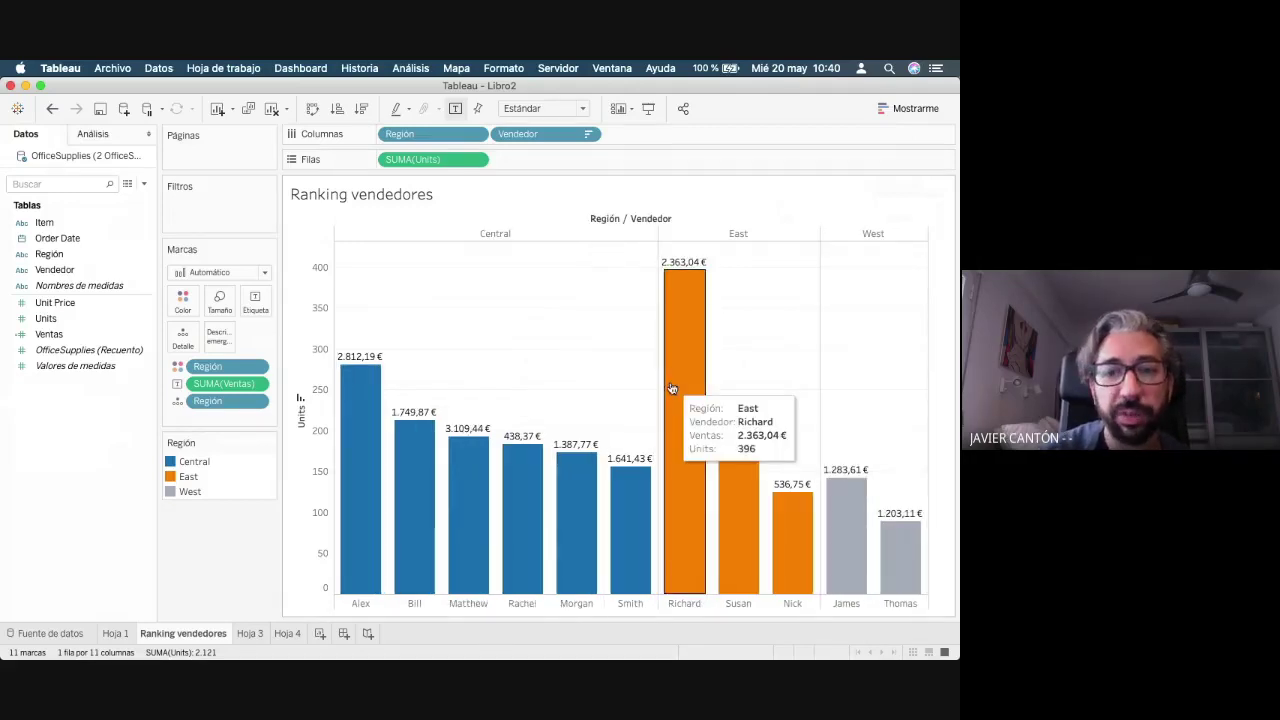
pyautogui.click(226, 68)
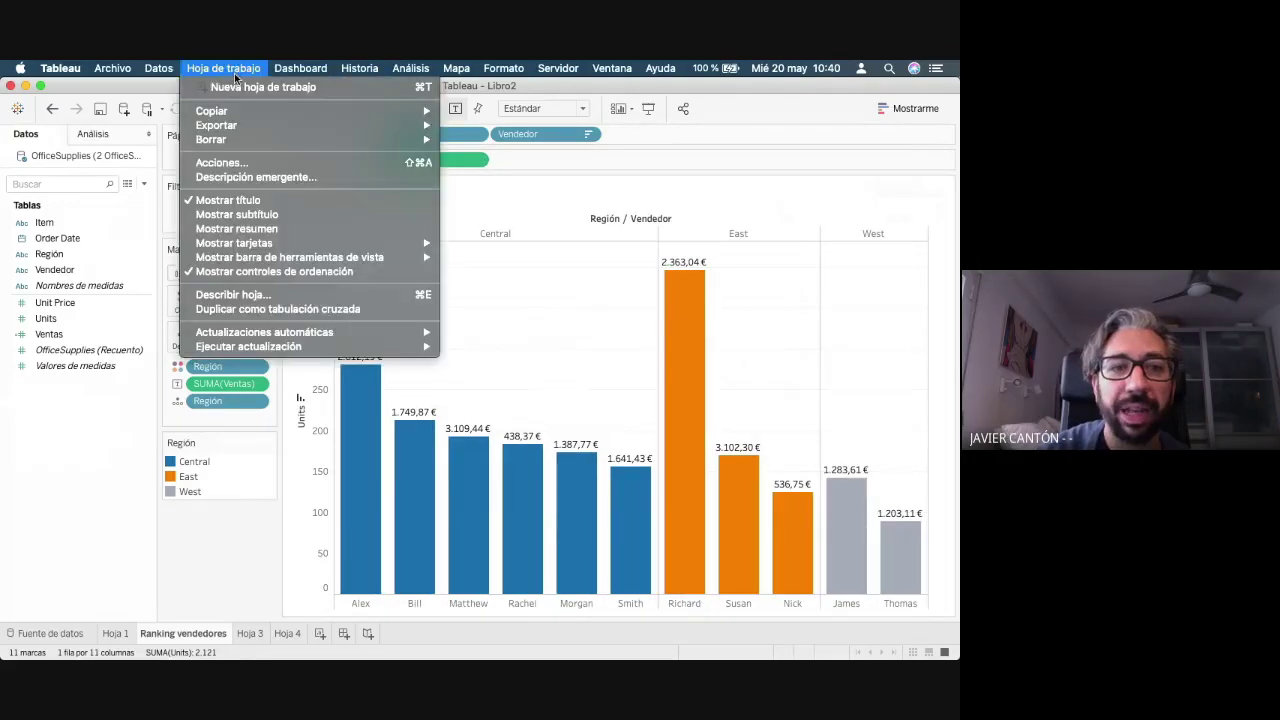
pyautogui.moveTo(337, 124)
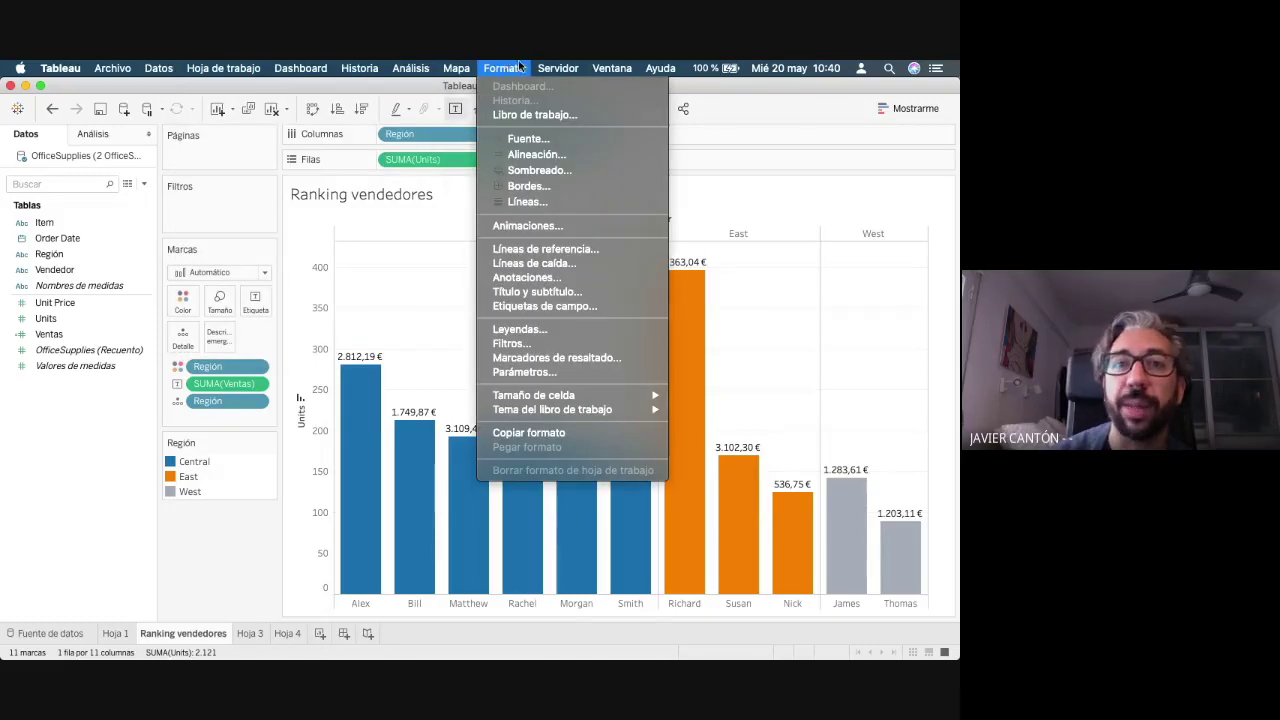
pyautogui.moveTo(558, 68)
pyautogui.moveTo(585, 195)
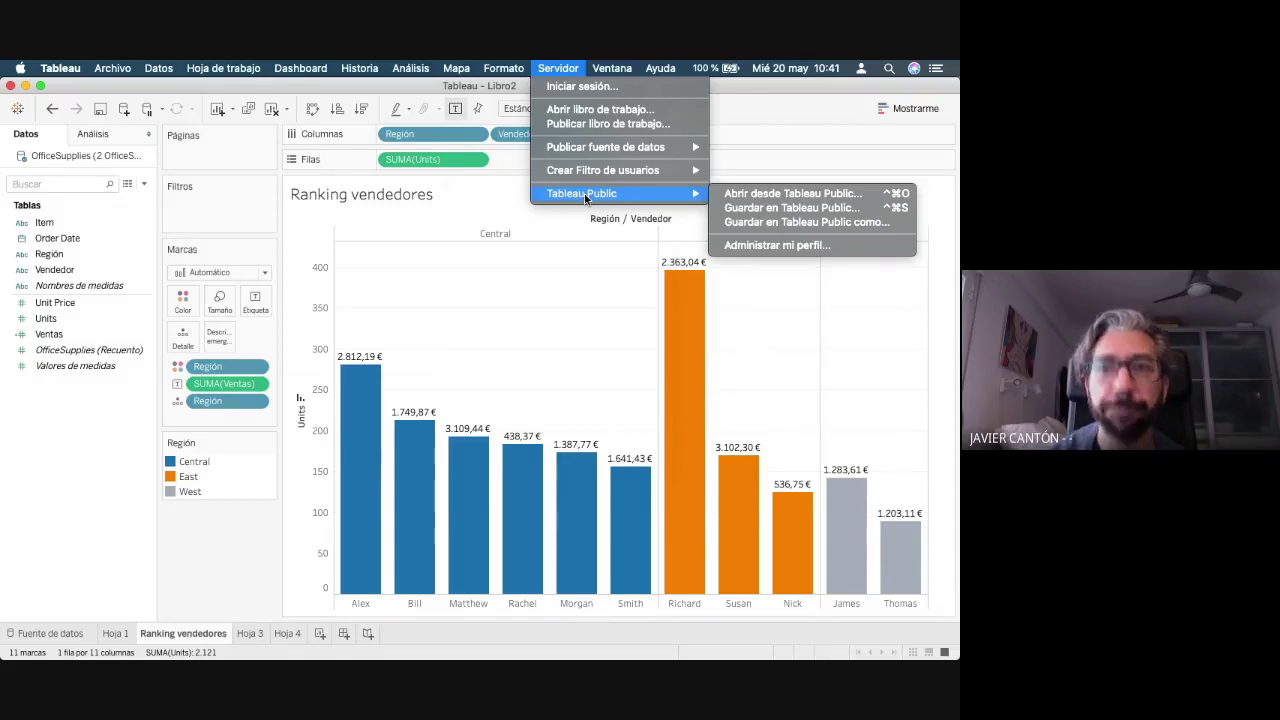
pyautogui.click(328, 219)
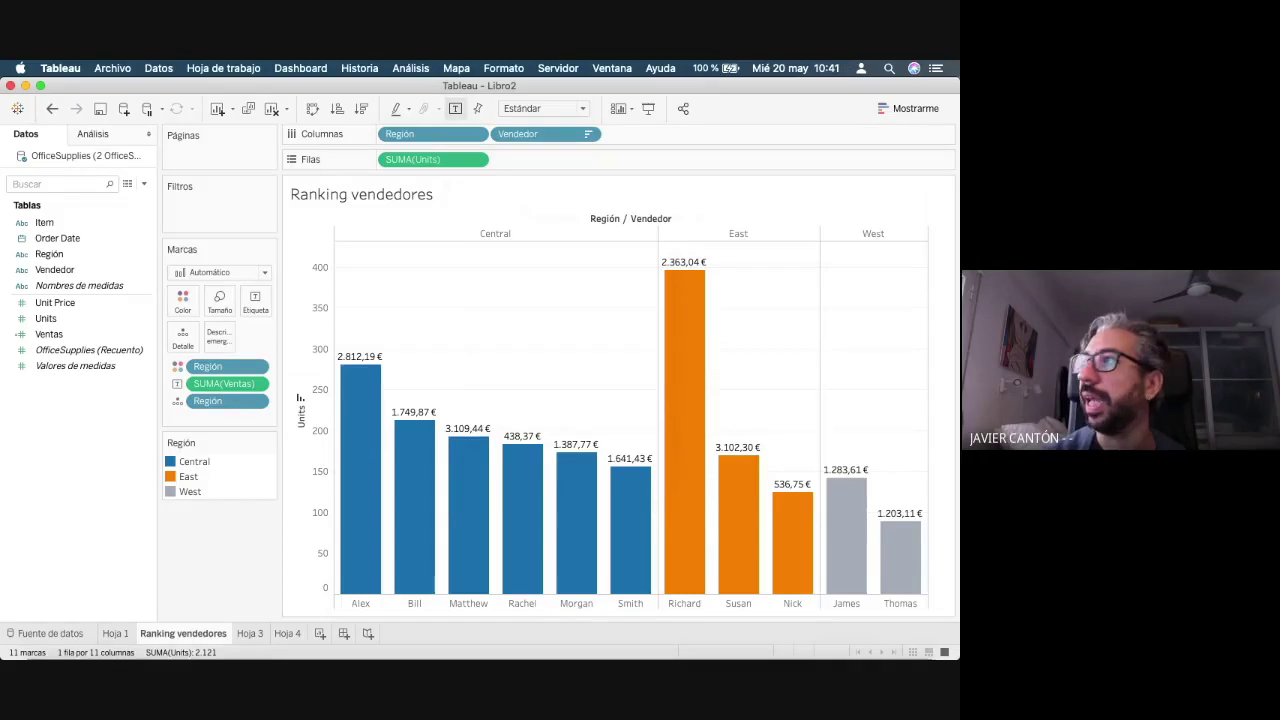
pyautogui.hotkey('ctrl', 'Up')
pyautogui.hotkey('ctrl', 'Up')
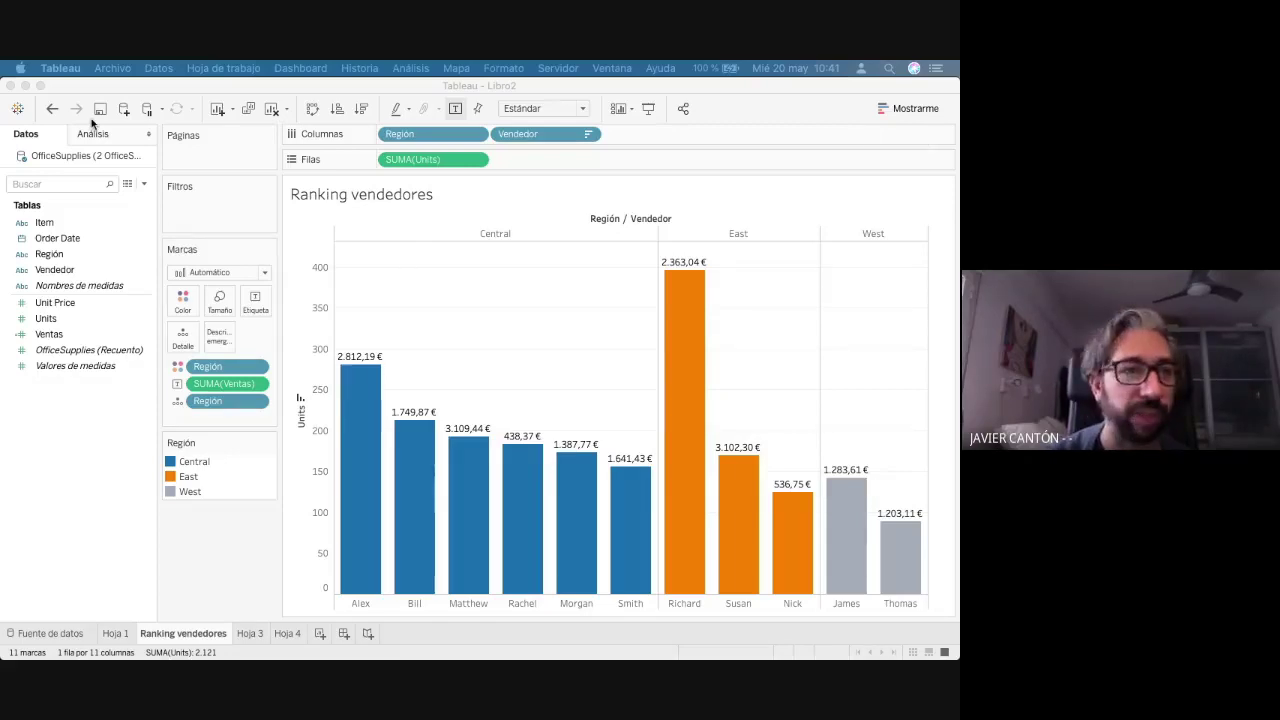
pyautogui.click(30, 92)
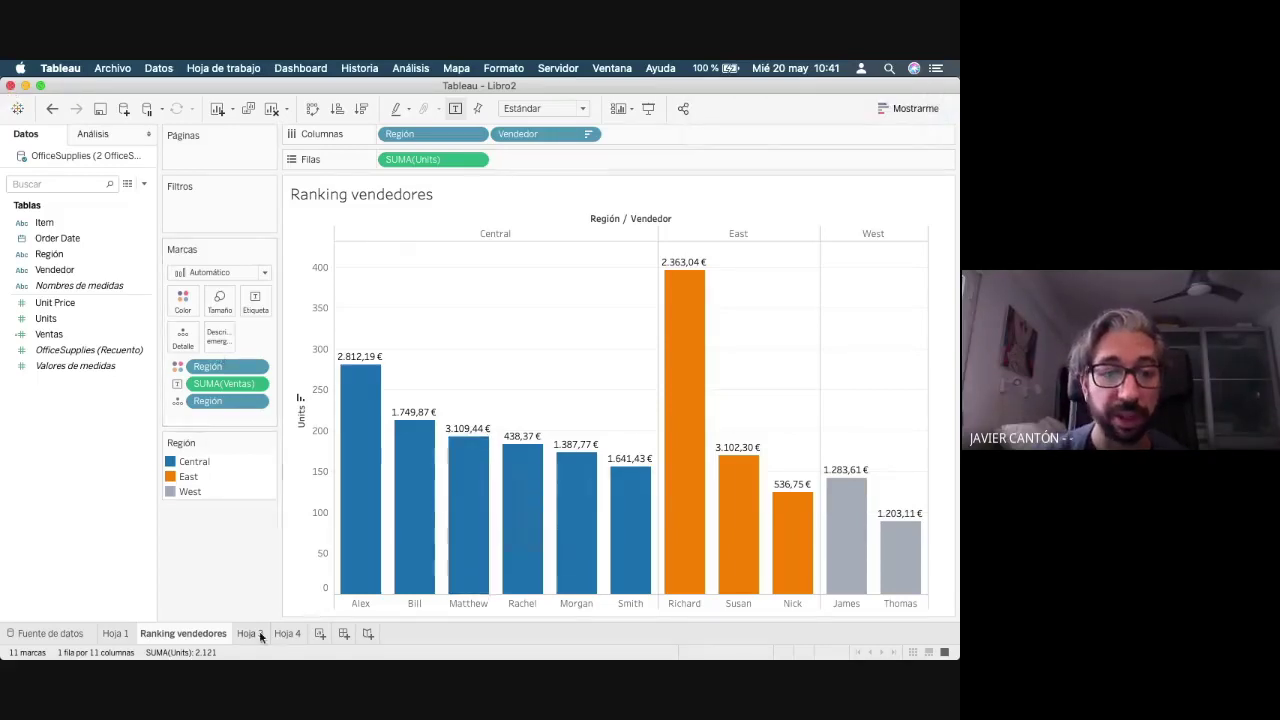
# - On Hoja 4, undo the clustering of the bars and check the rows of the OfficeSupplies data source
pyautogui.moveTo(292, 635)
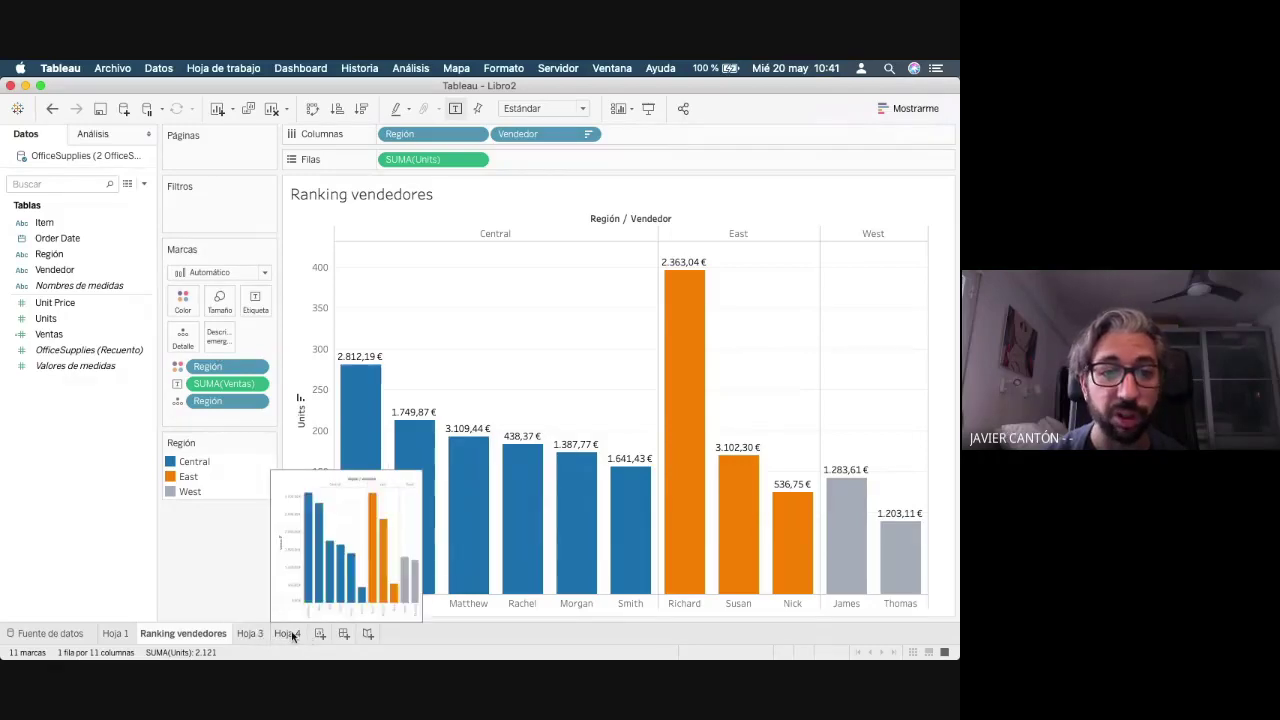
pyautogui.click(291, 634)
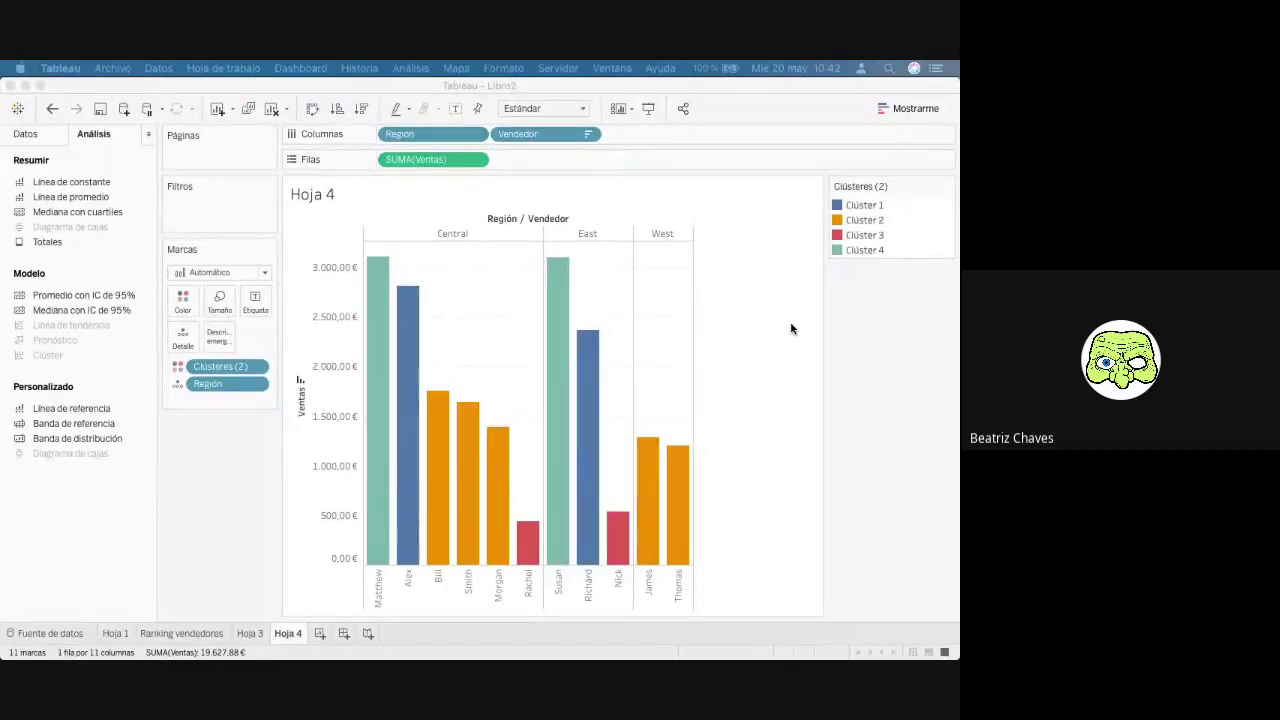
pyautogui.click(102, 137)
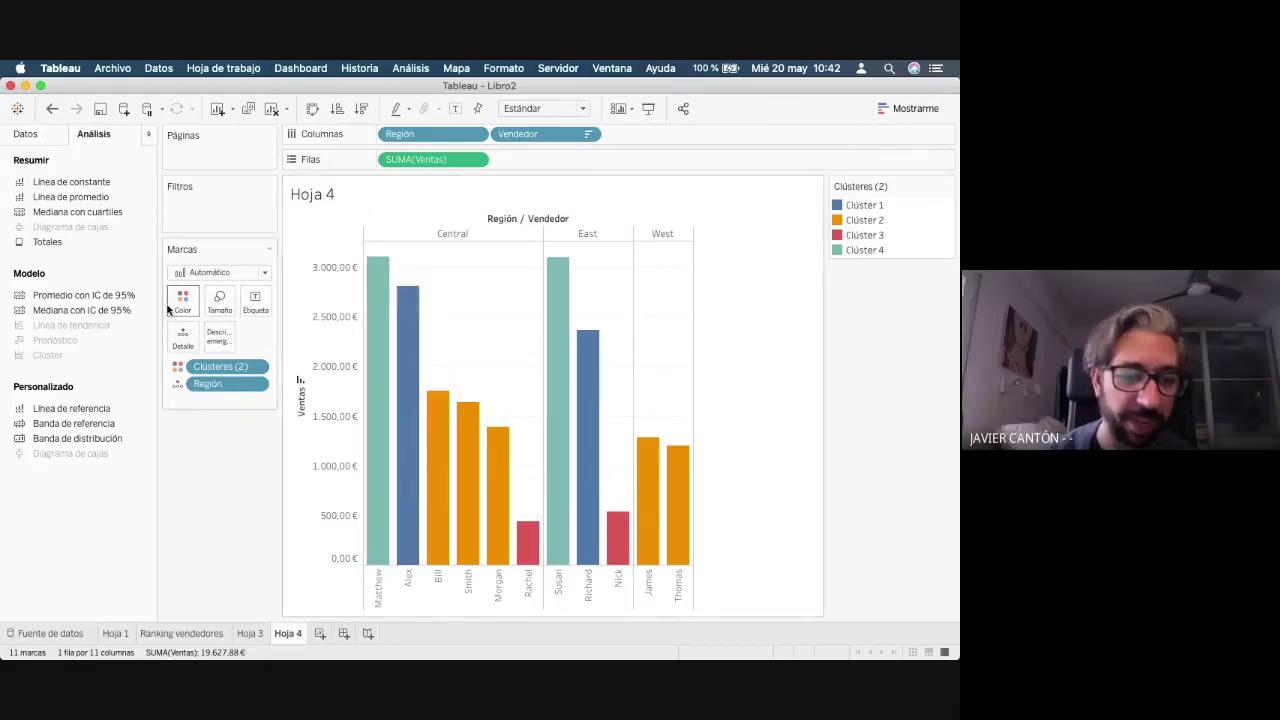
pyautogui.press('super+z')
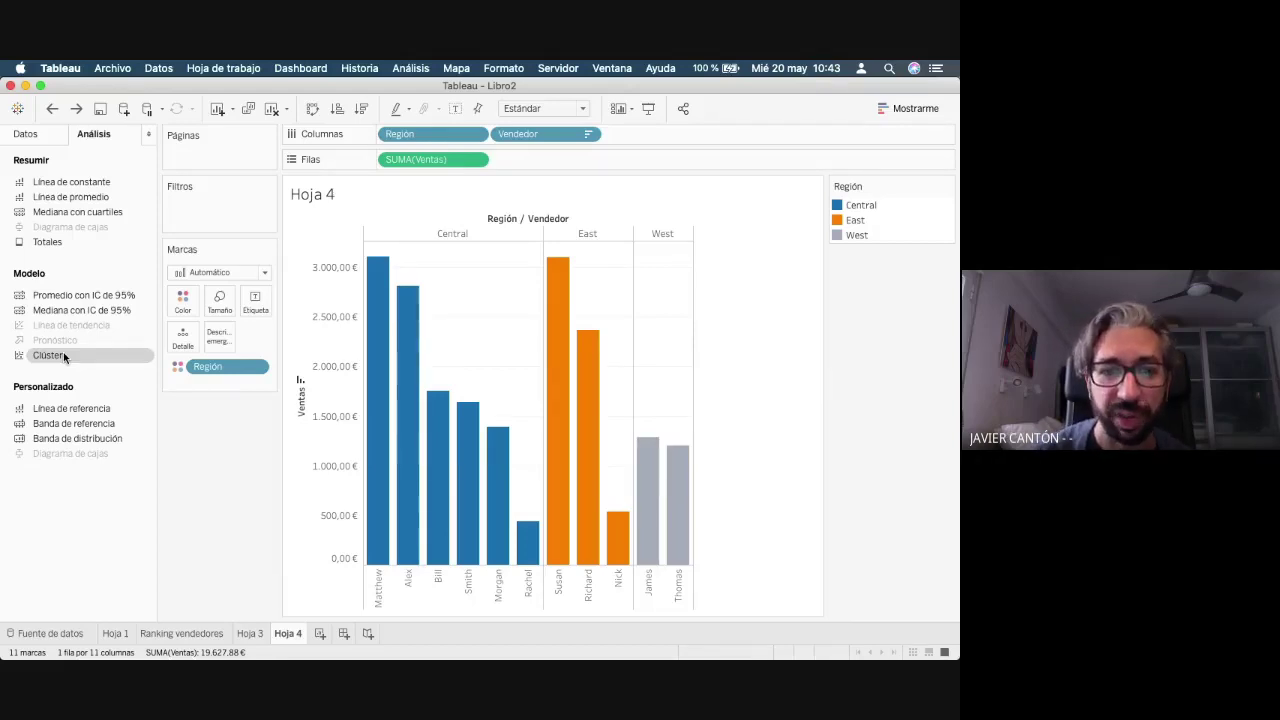
pyautogui.click(78, 636)
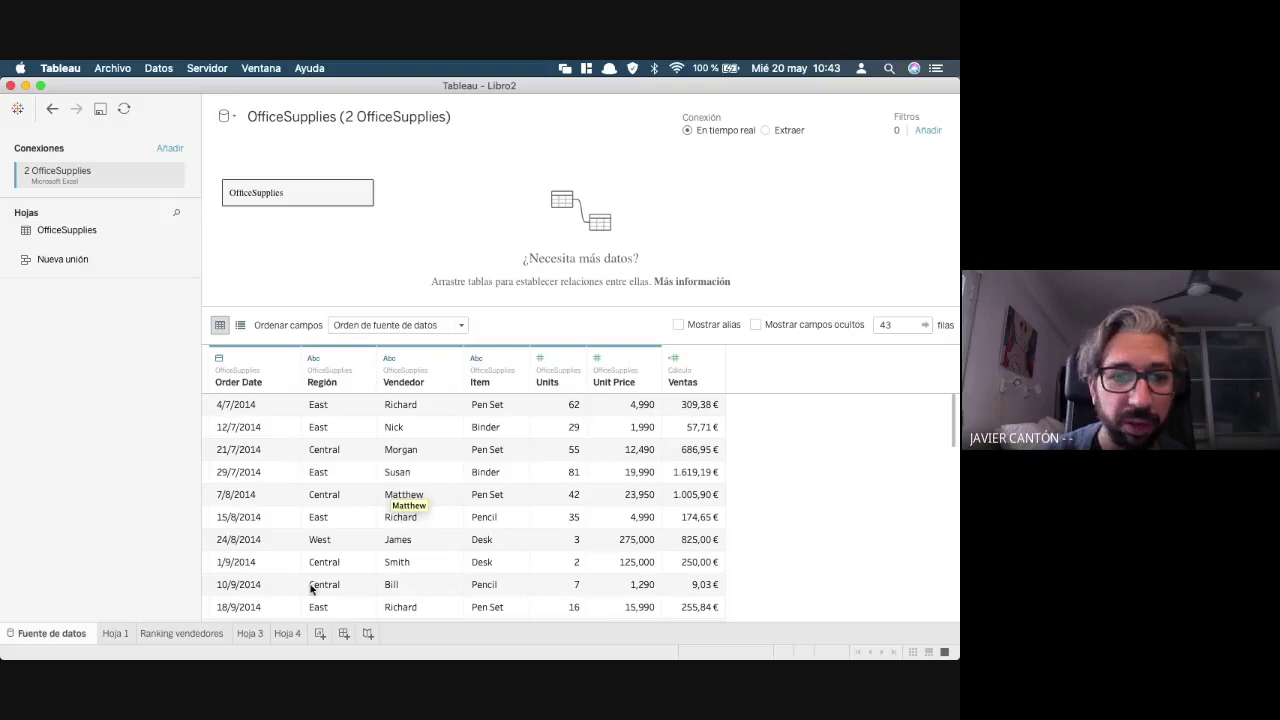
pyautogui.click(289, 636)
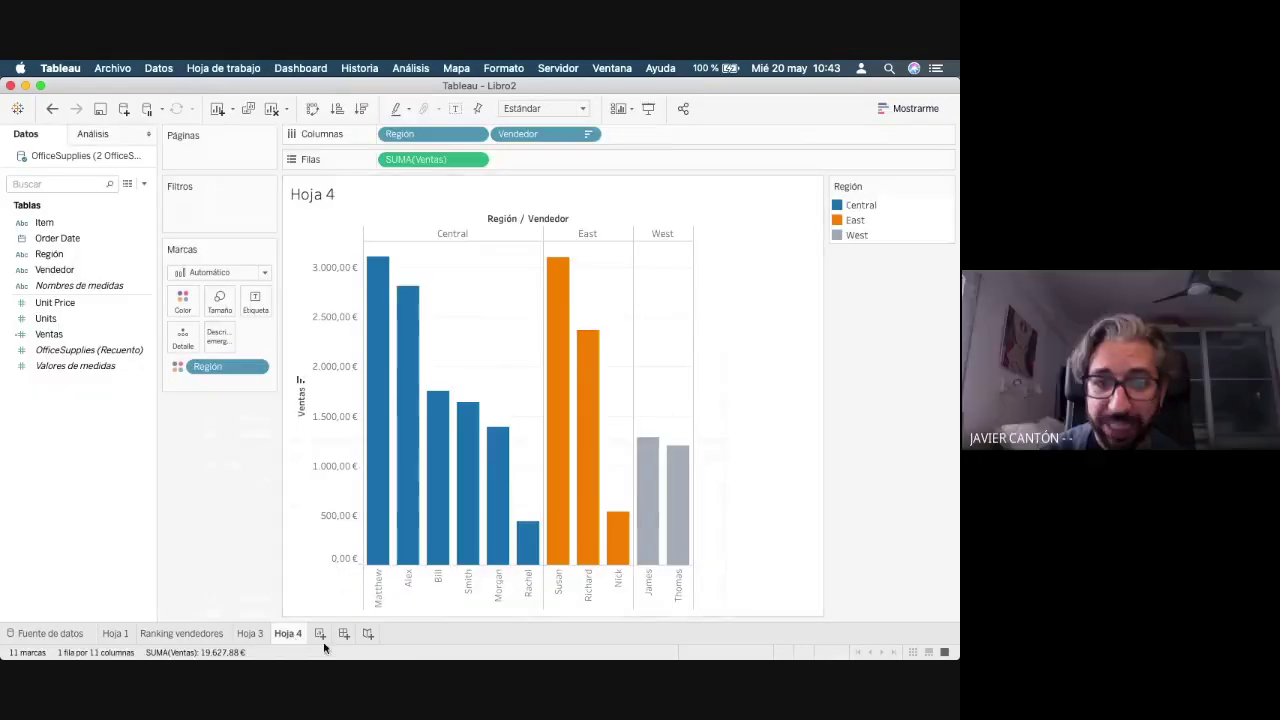
# - Create a new worksheet with a bar chart of the sum of Units by Región
pyautogui.click(319, 633)
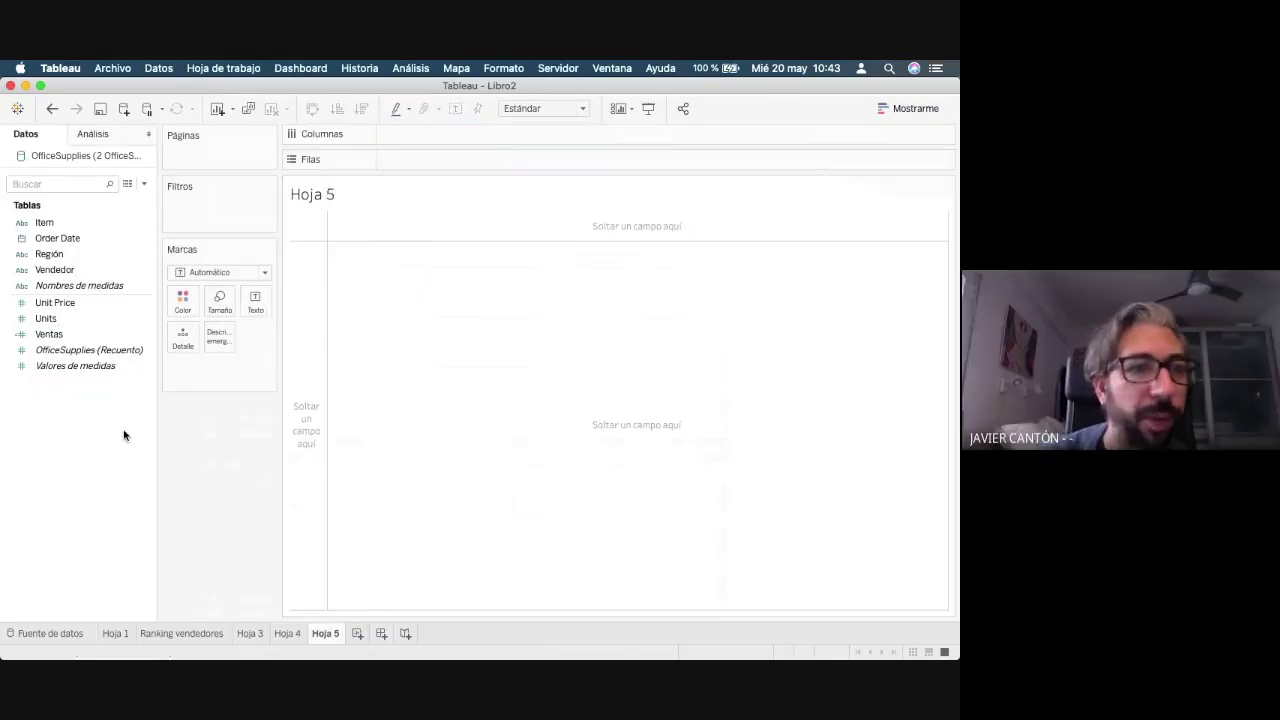
pyautogui.doubleClick(46, 318)
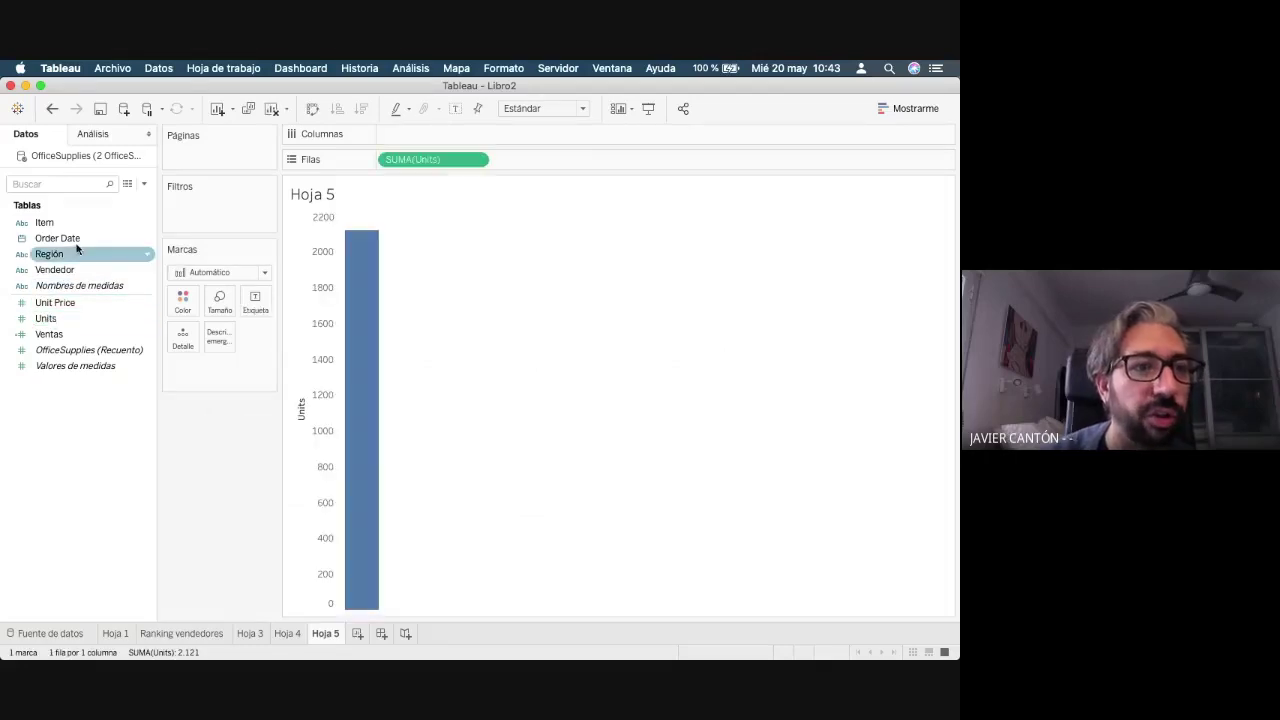
pyautogui.click(287, 633)
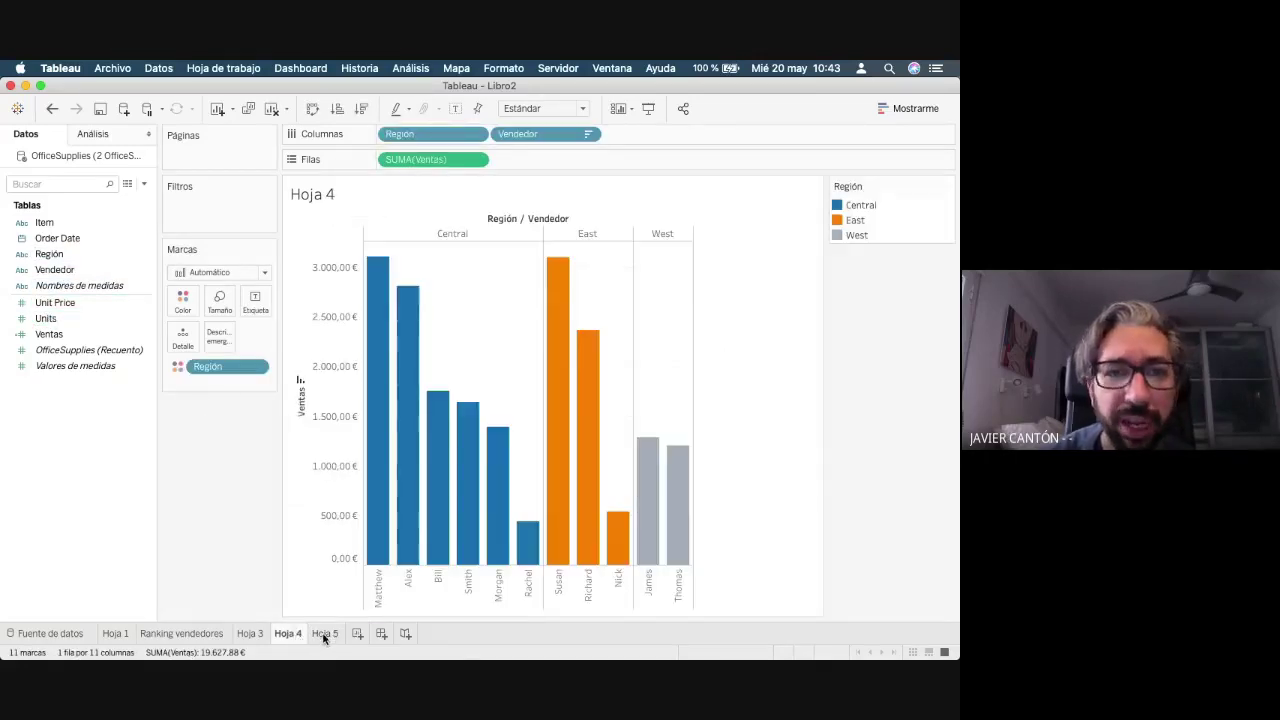
pyautogui.click(325, 633)
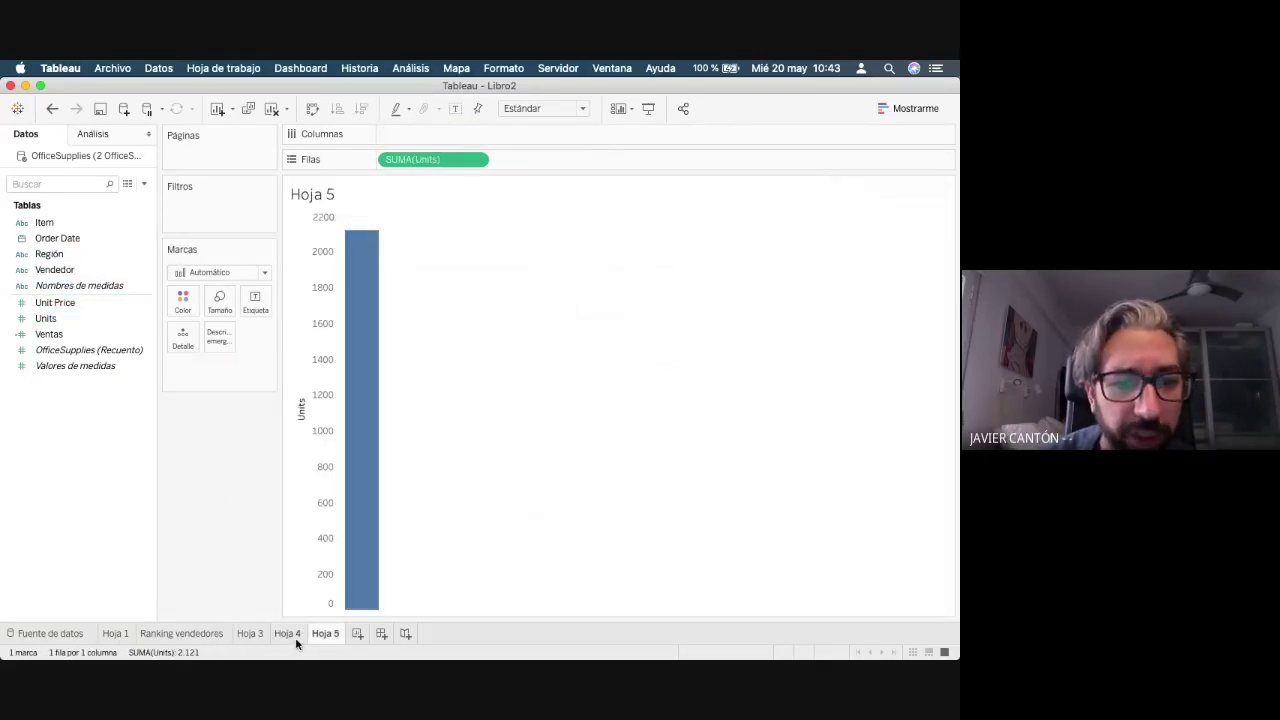
pyautogui.click(289, 634)
pyautogui.click(325, 633)
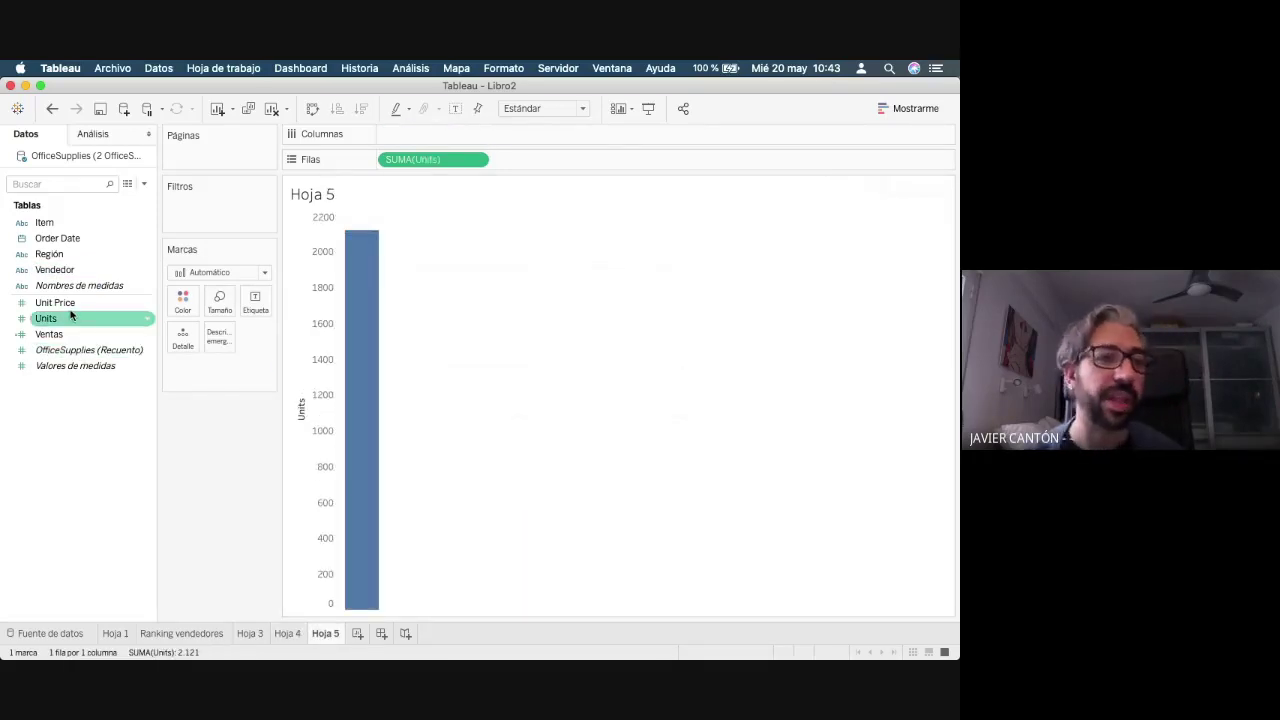
pyautogui.doubleClick(50, 254)
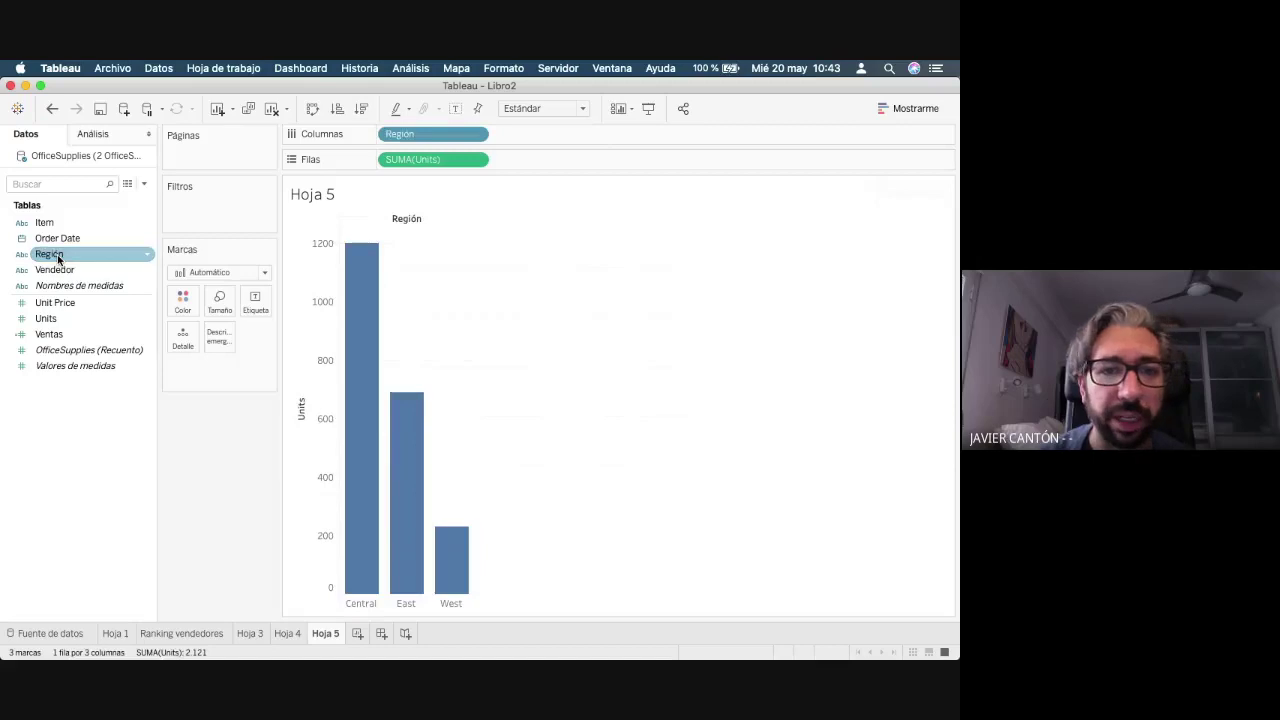
# - Try to add clusters based on SUMA(Units) to the bar chart of units by region, and undo it
pyautogui.click(94, 135)
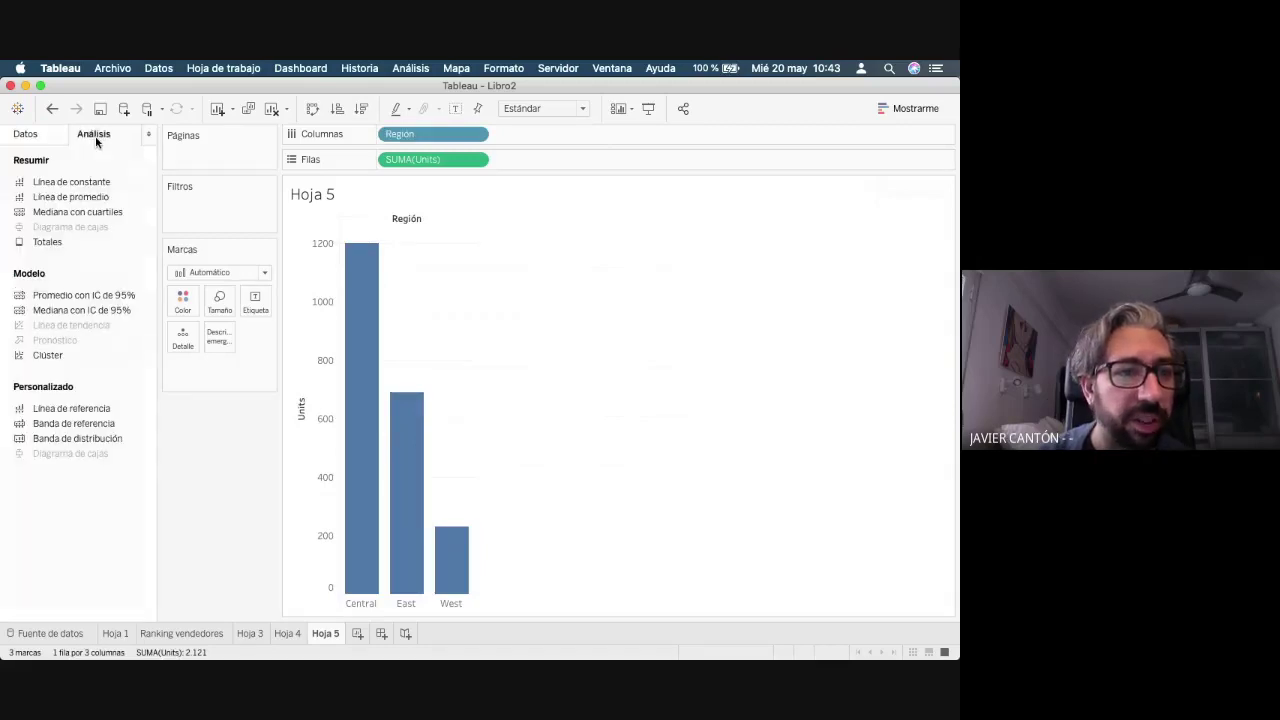
pyautogui.moveTo(45, 356); pyautogui.dragTo(412, 243)
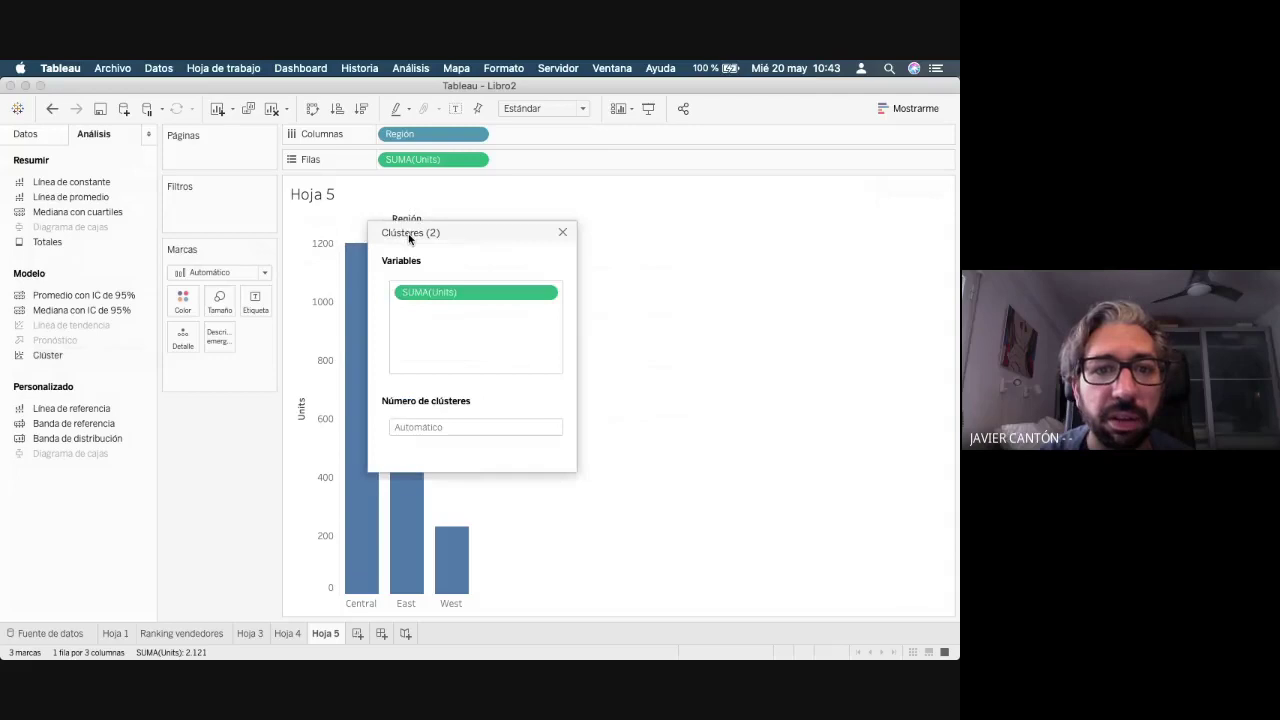
pyautogui.click(566, 228)
pyautogui.press('super+z')
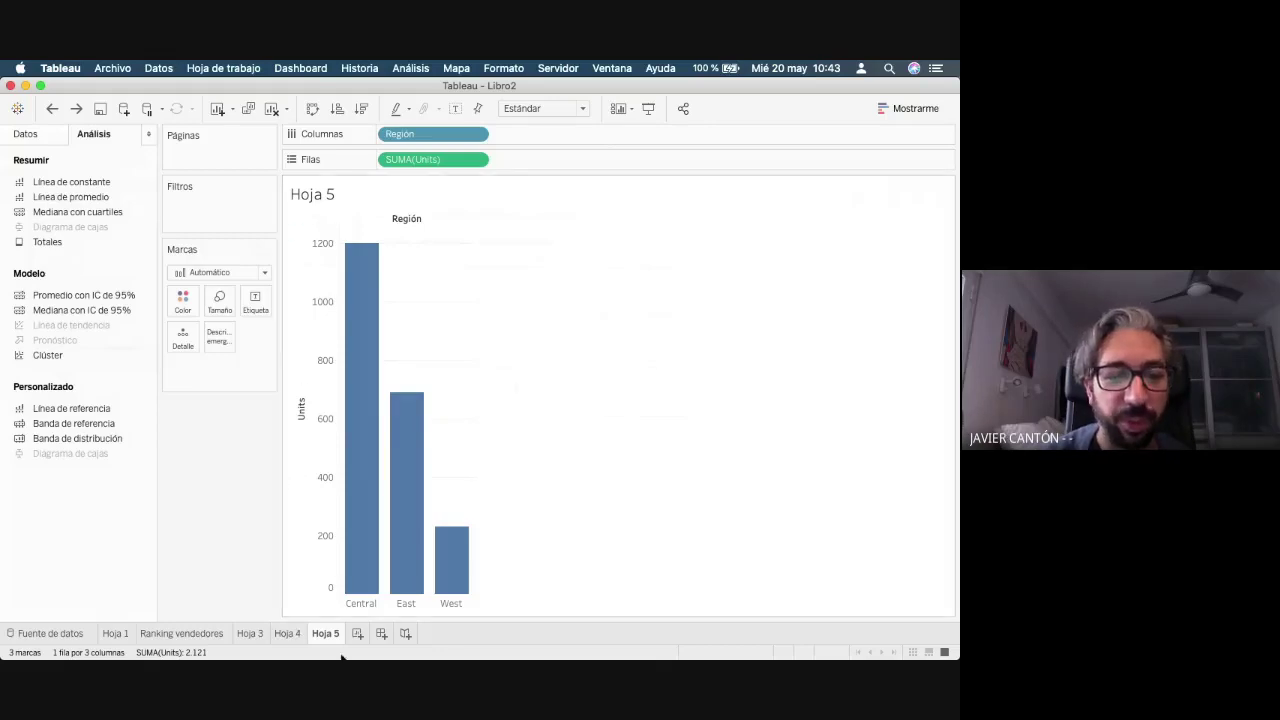
# - Delete the Hoja 5 worksheet and close the Libro2 workbook without saving its changes
pyautogui.rightClick(328, 636)
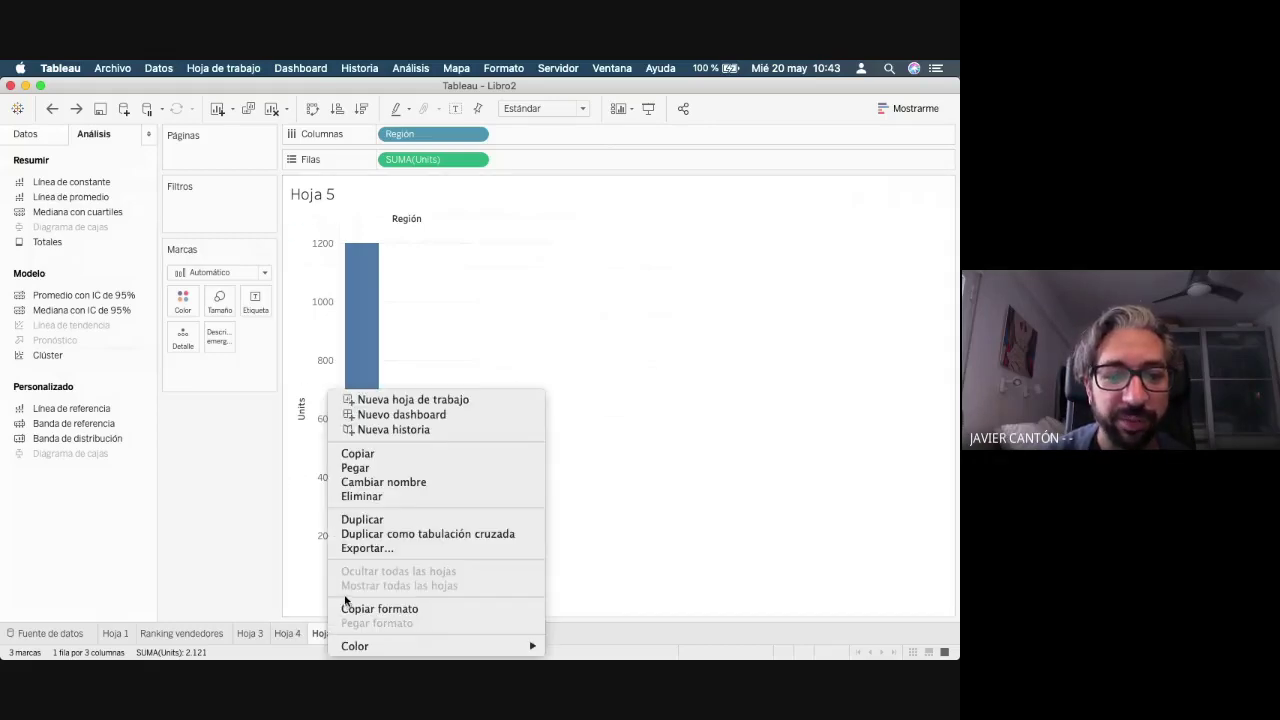
pyautogui.click(360, 497)
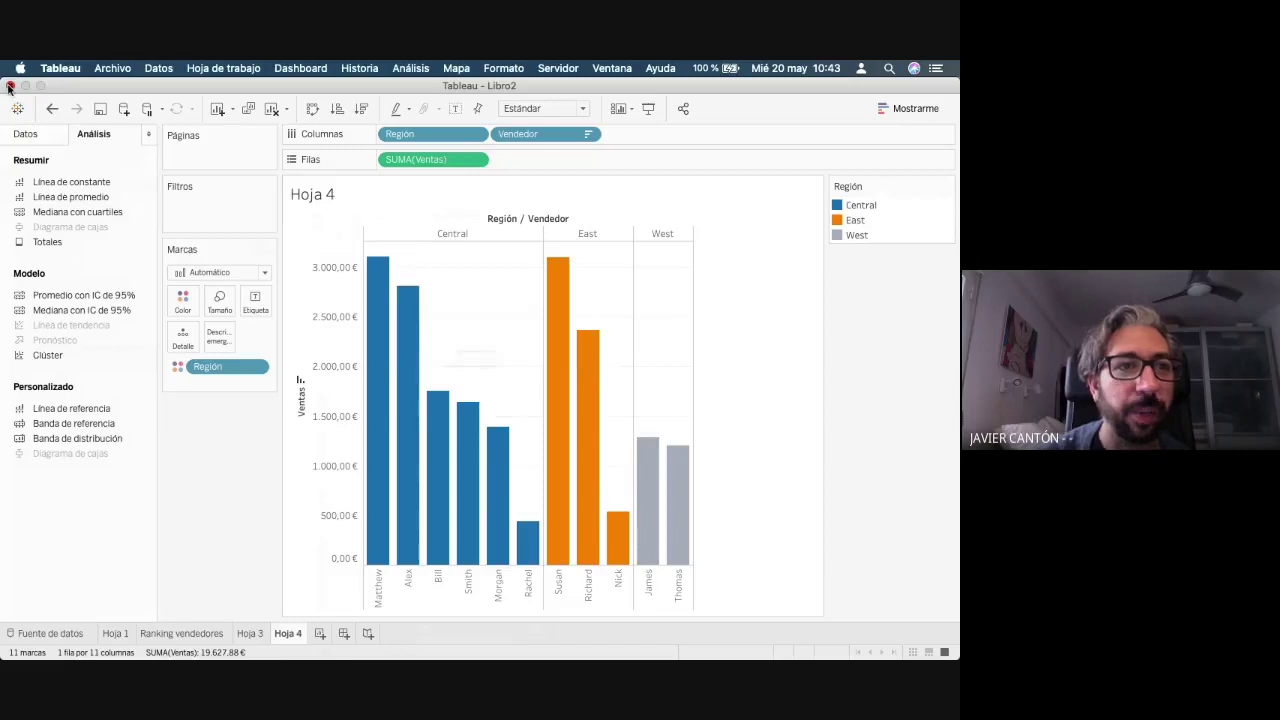
pyautogui.click(10, 86)
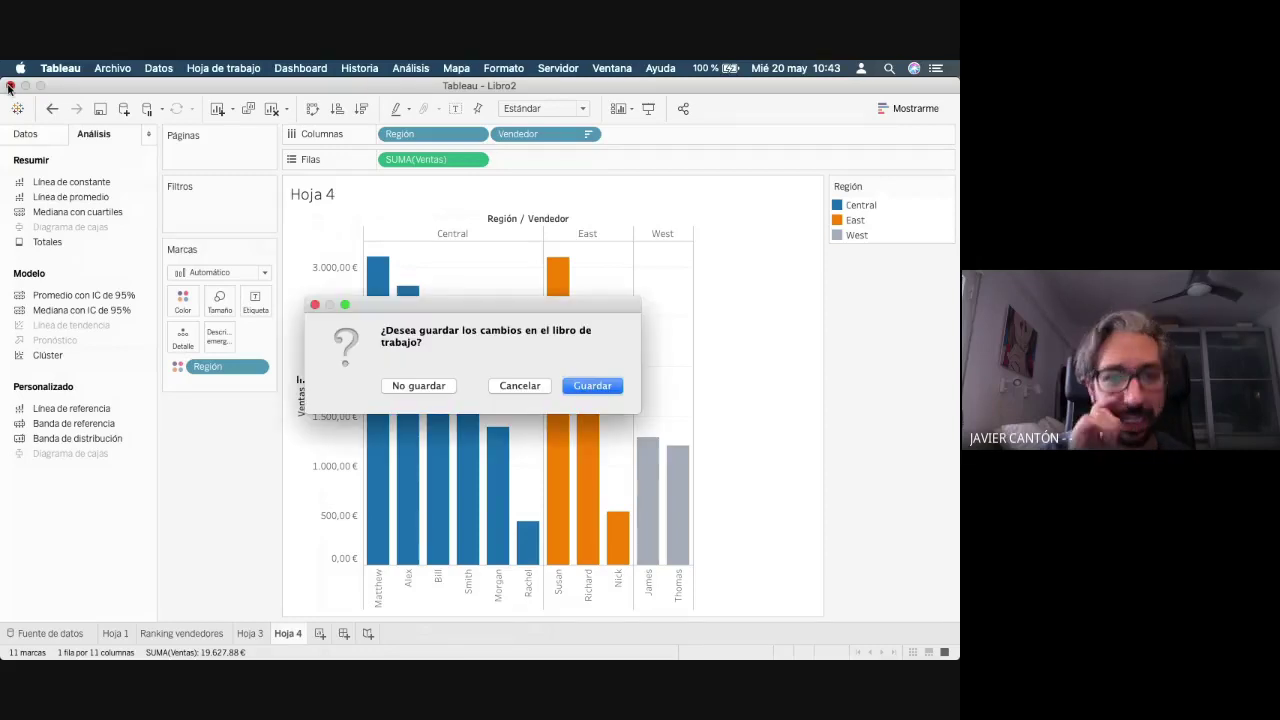
pyautogui.click(434, 390)
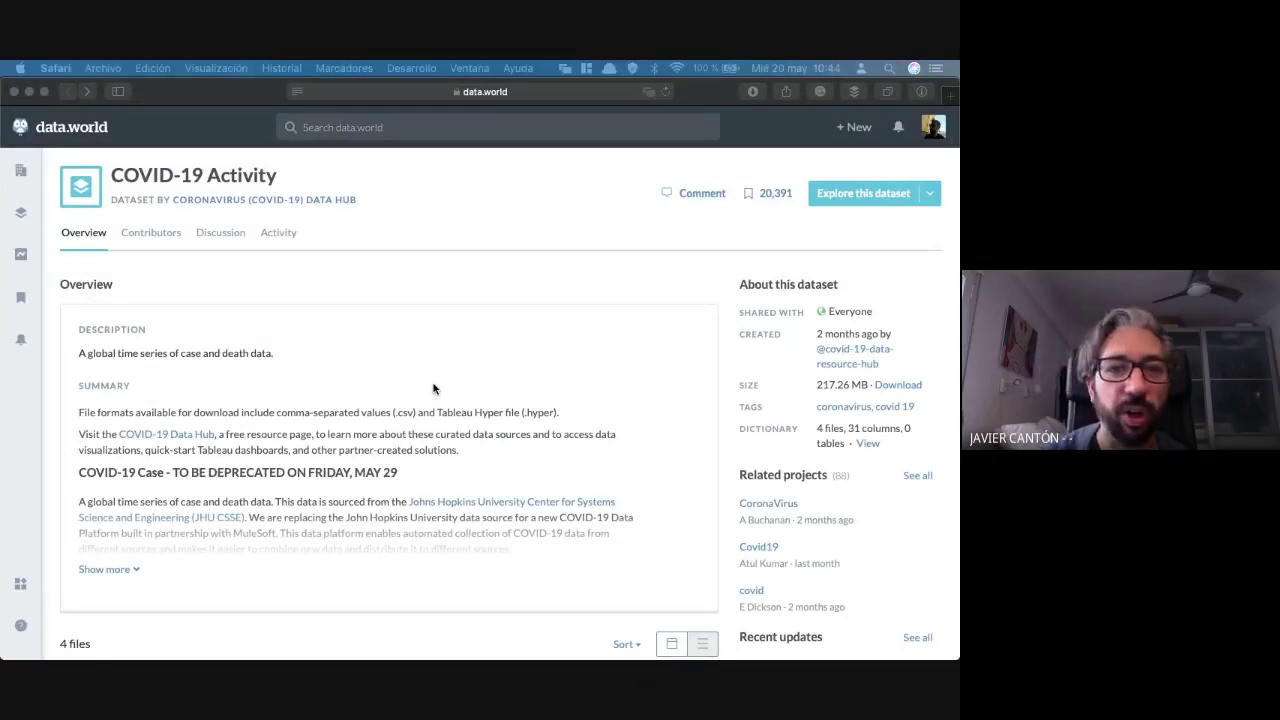
# - Close the data.world browser window in Safari and relaunch Tableau Desktop with an empty workbook
pyautogui.hotkey('ctrl', 'Up')
pyautogui.click(433, 389)
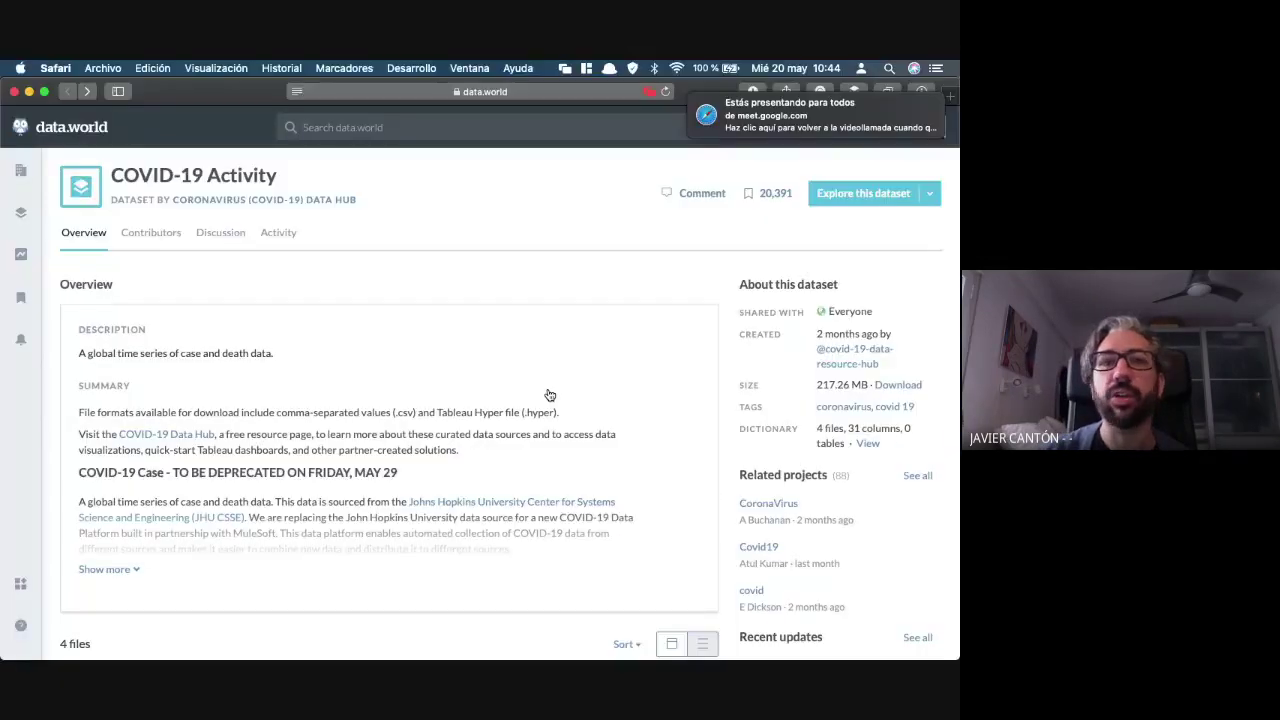
pyautogui.click(15, 91)
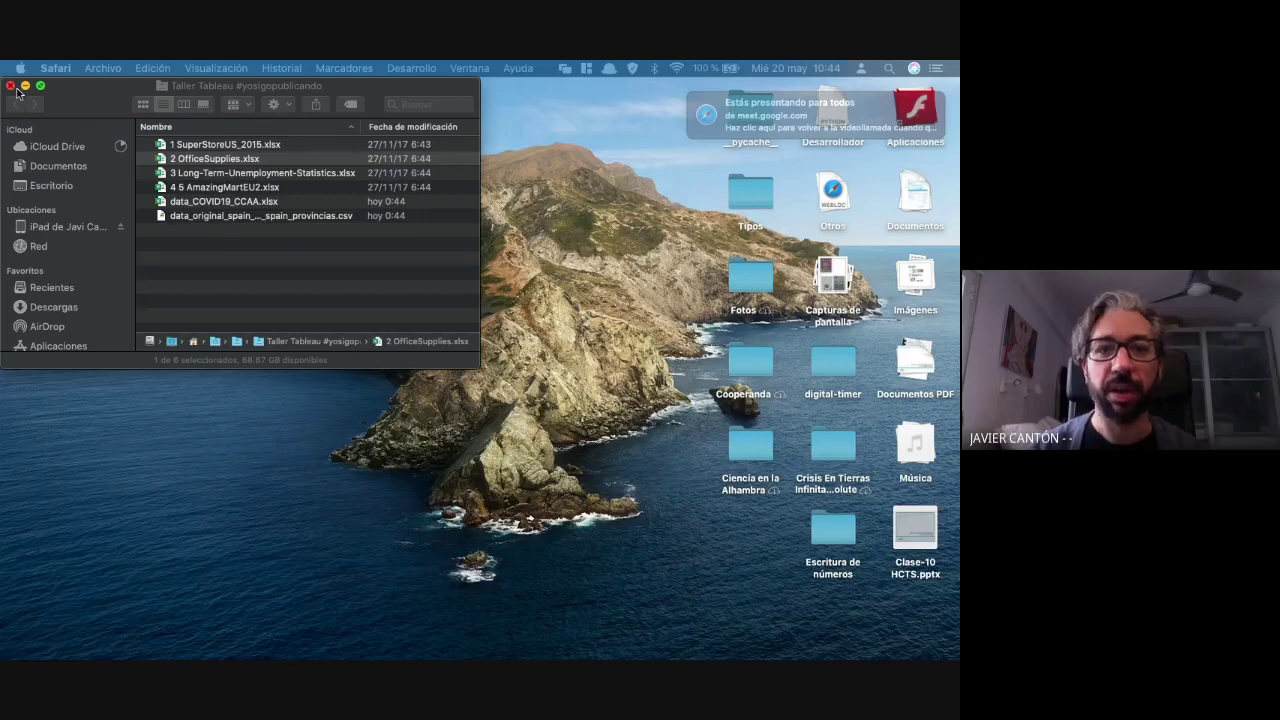
pyautogui.moveTo(375, 625)
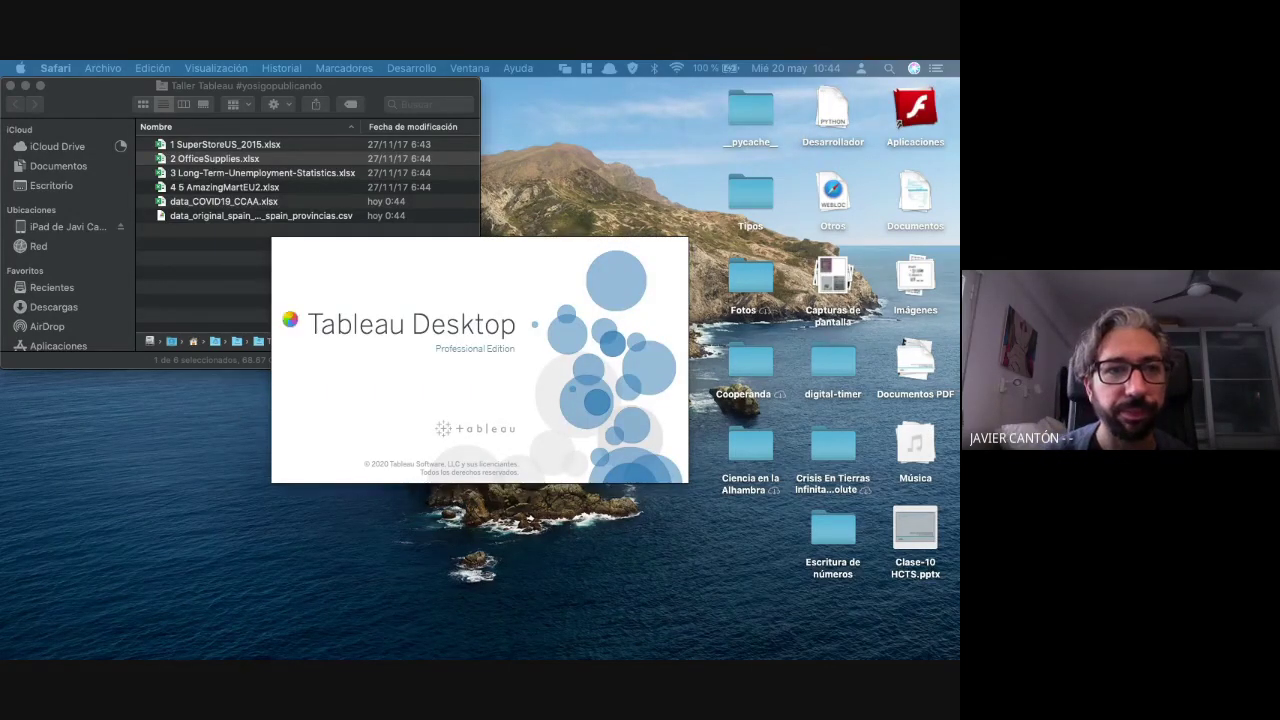
pyautogui.click(226, 279)
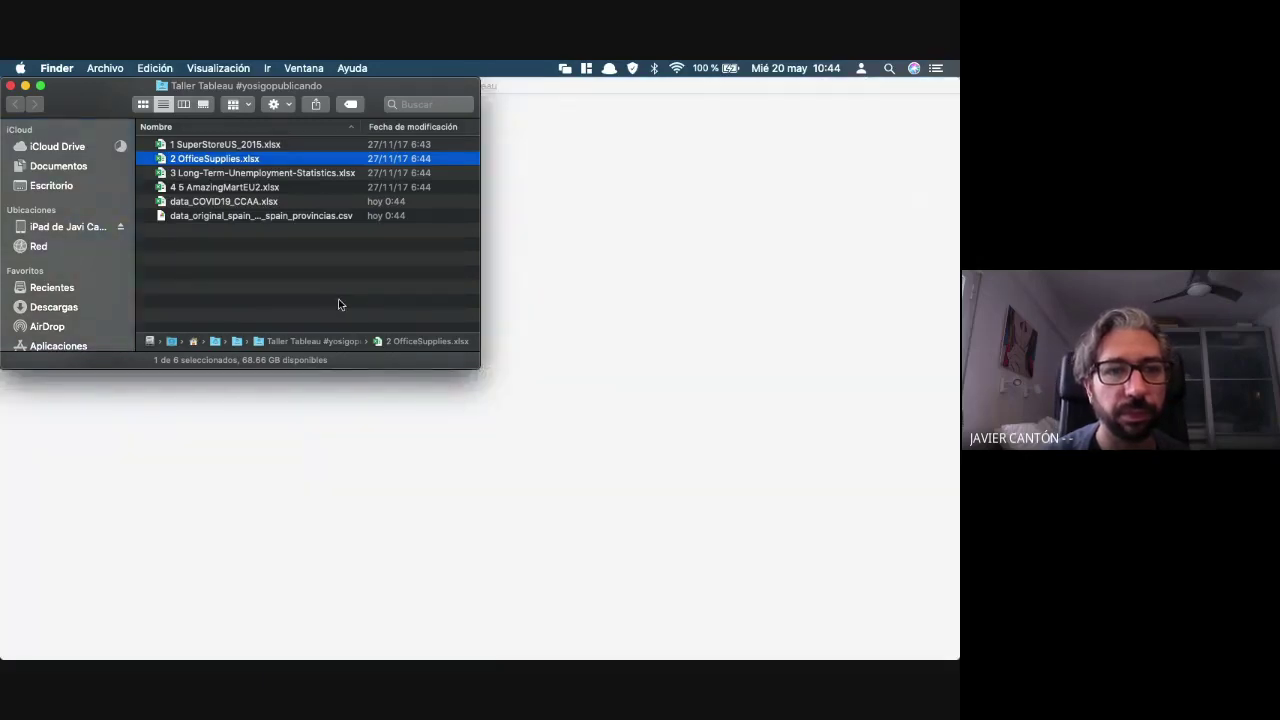
pyautogui.click(517, 89)
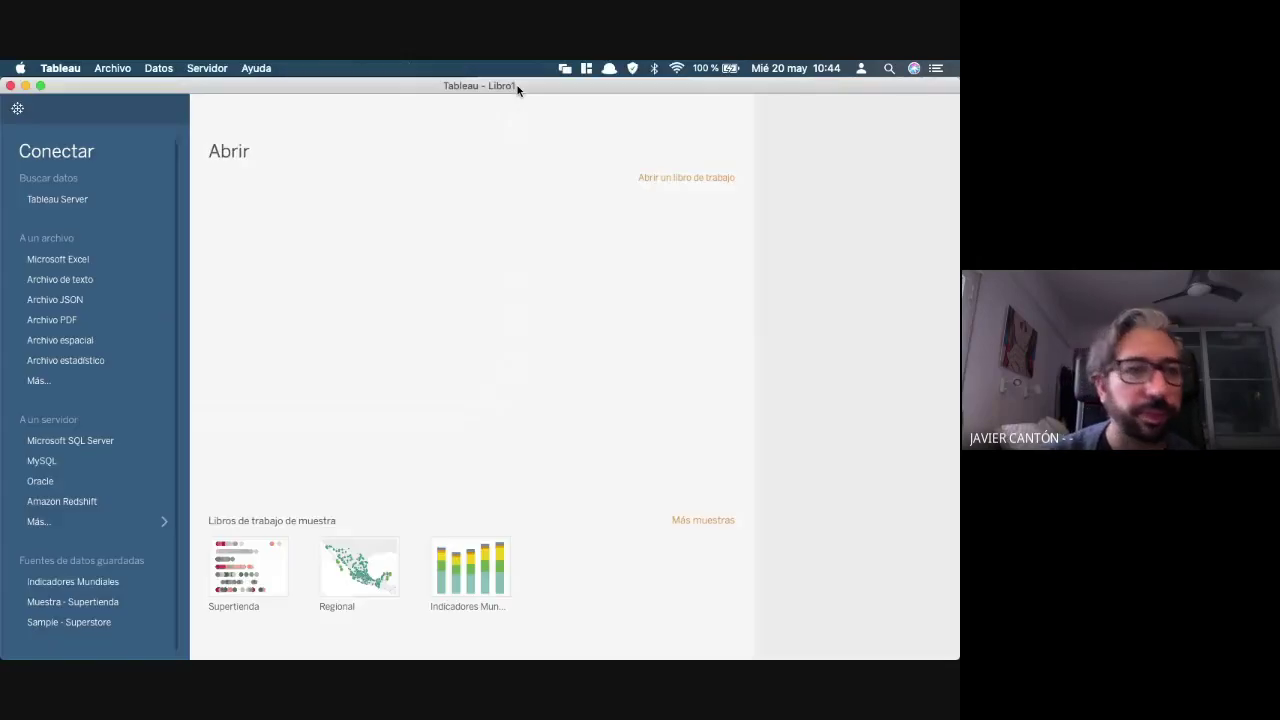
# - Connect to the Excel file 3 Long-Term-Unemployment-Statistics.xlsx with a single Sheet1 table and review its data preview
pyautogui.click(75, 259)
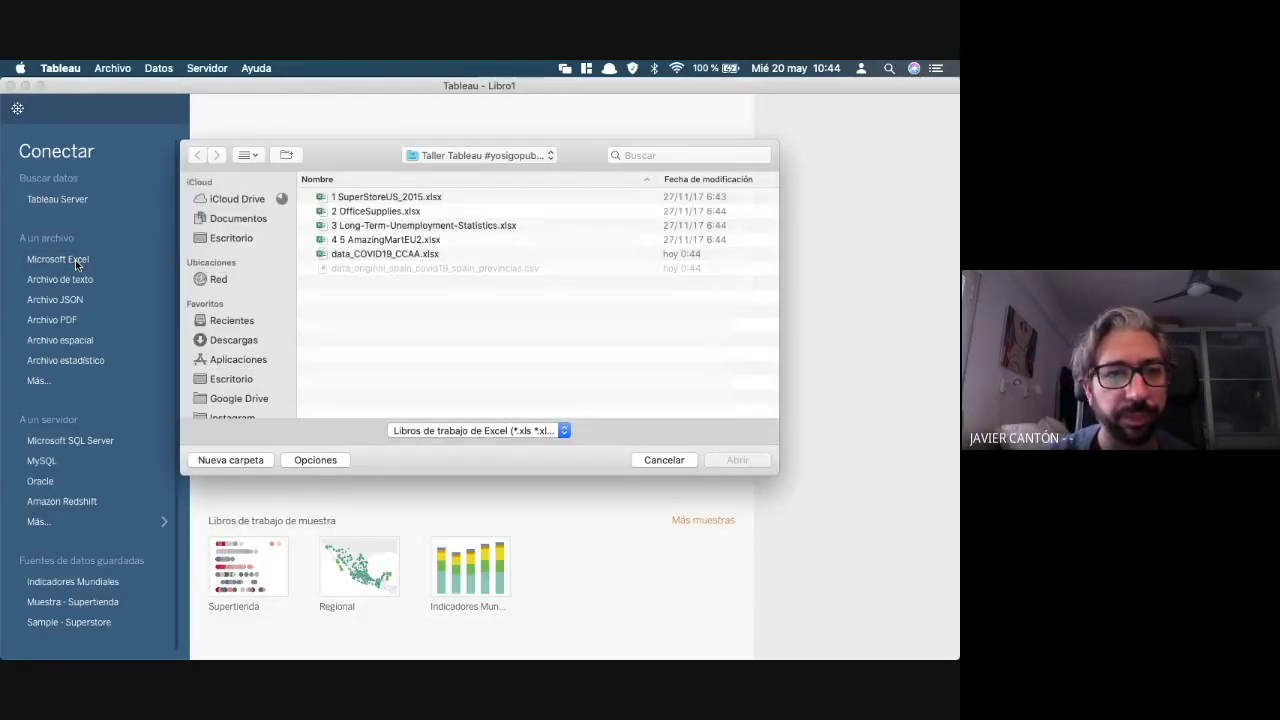
pyautogui.doubleClick(361, 228)
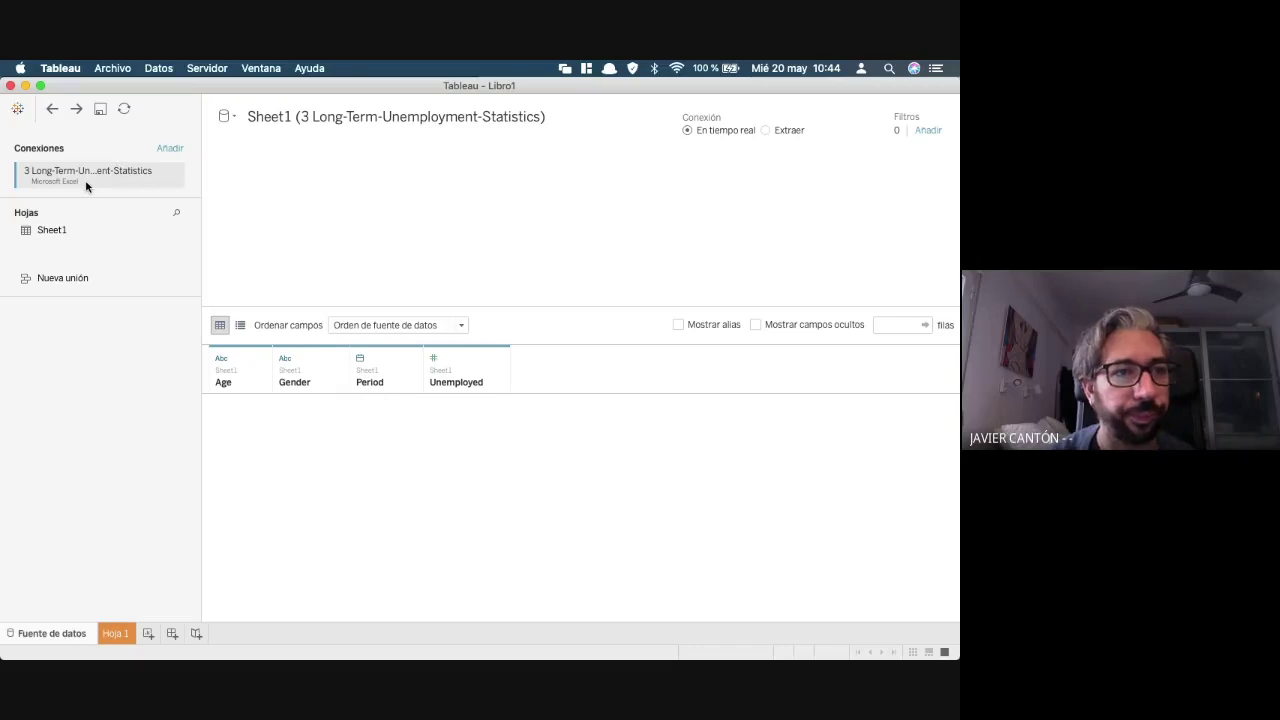
pyautogui.doubleClick(54, 231)
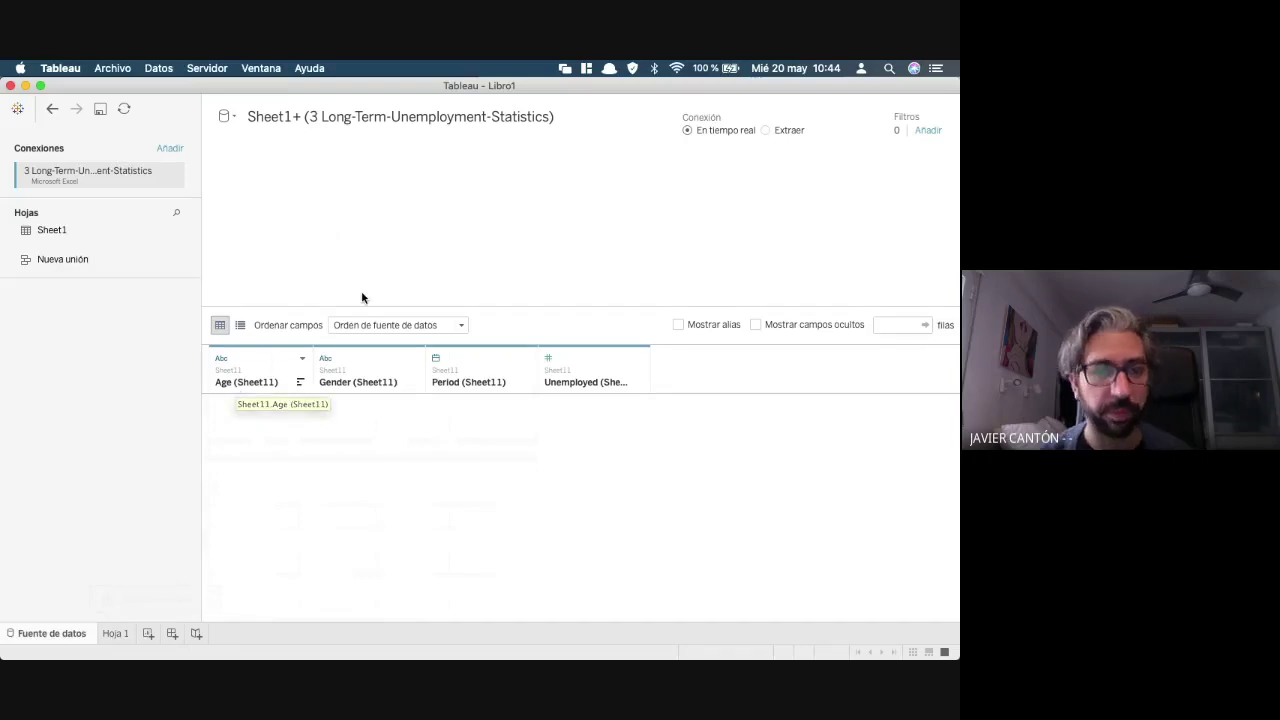
pyautogui.press('super+z')
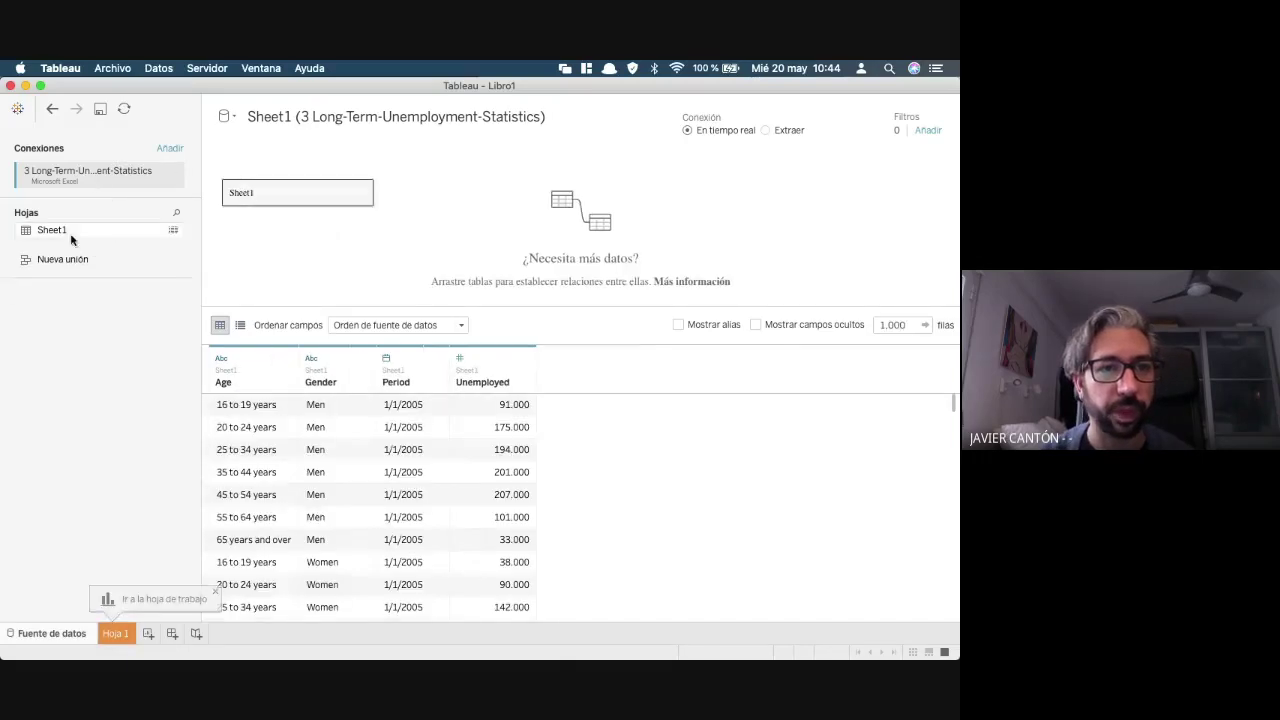
pyautogui.click(137, 633)
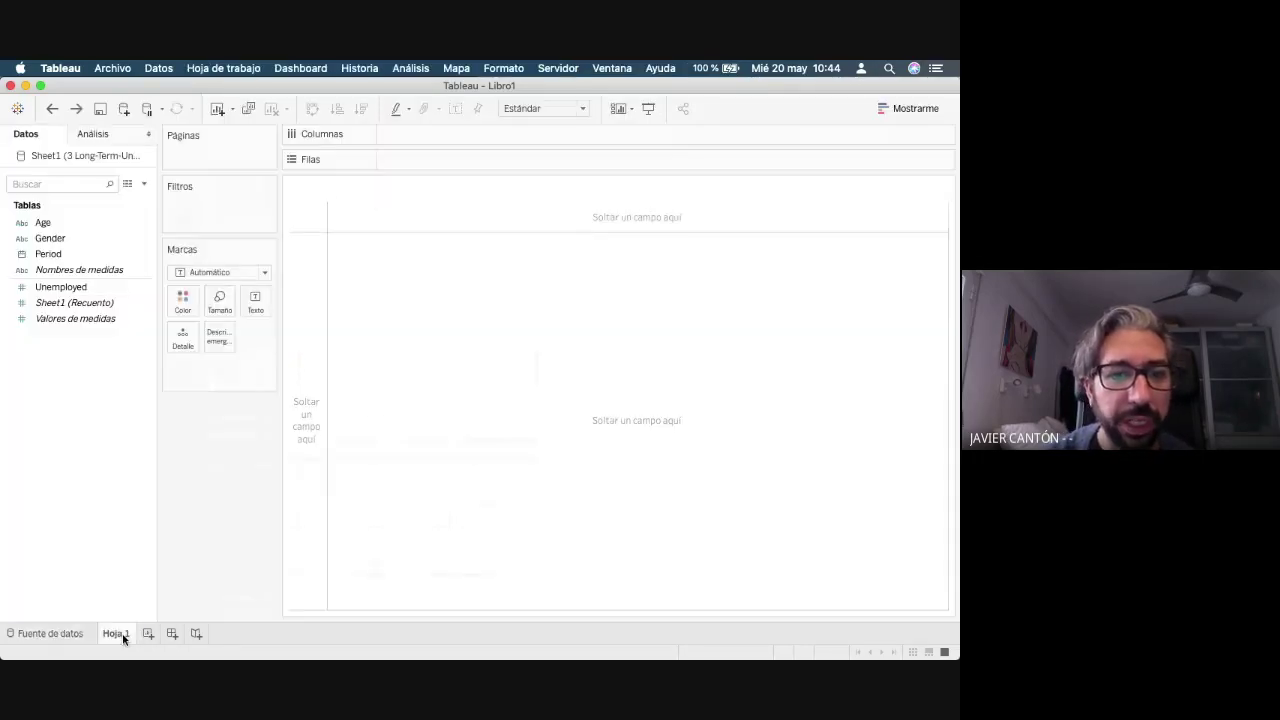
pyautogui.click(50, 633)
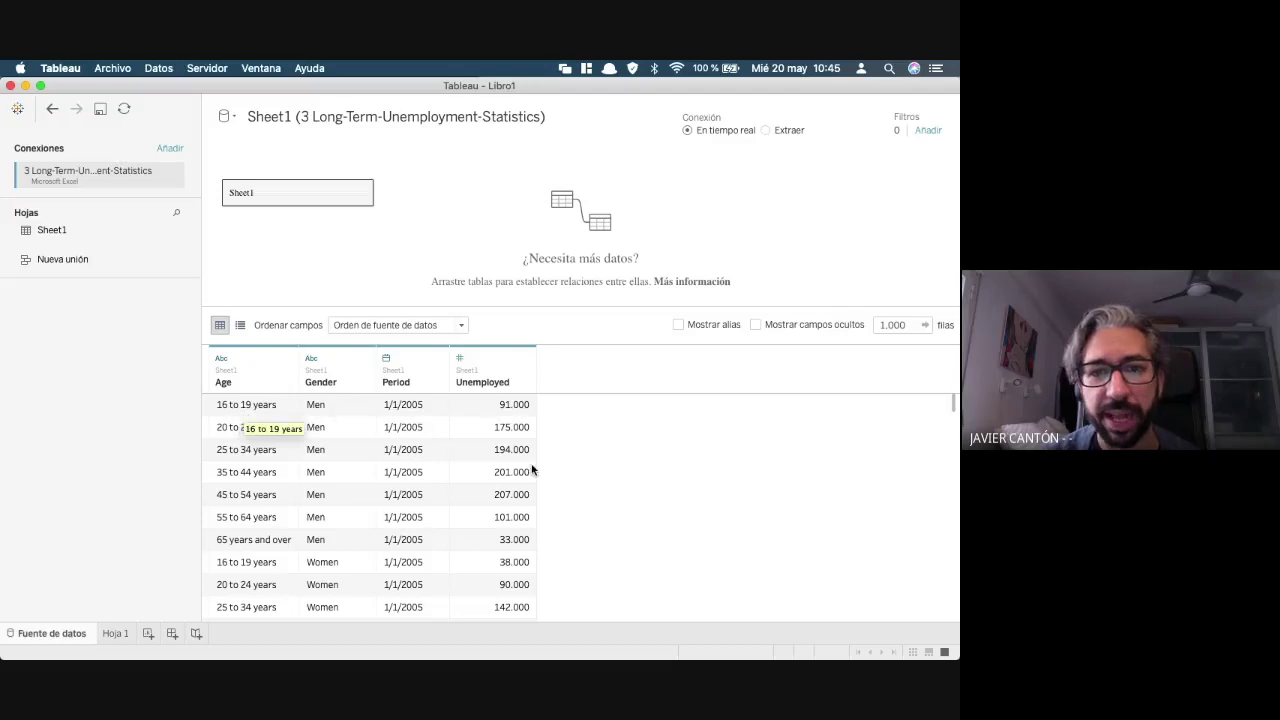
# - Plot the sum of Unemployed by year of Period as a line chart on worksheet Hoja 1
pyautogui.click(112, 634)
pyautogui.click(36, 289)
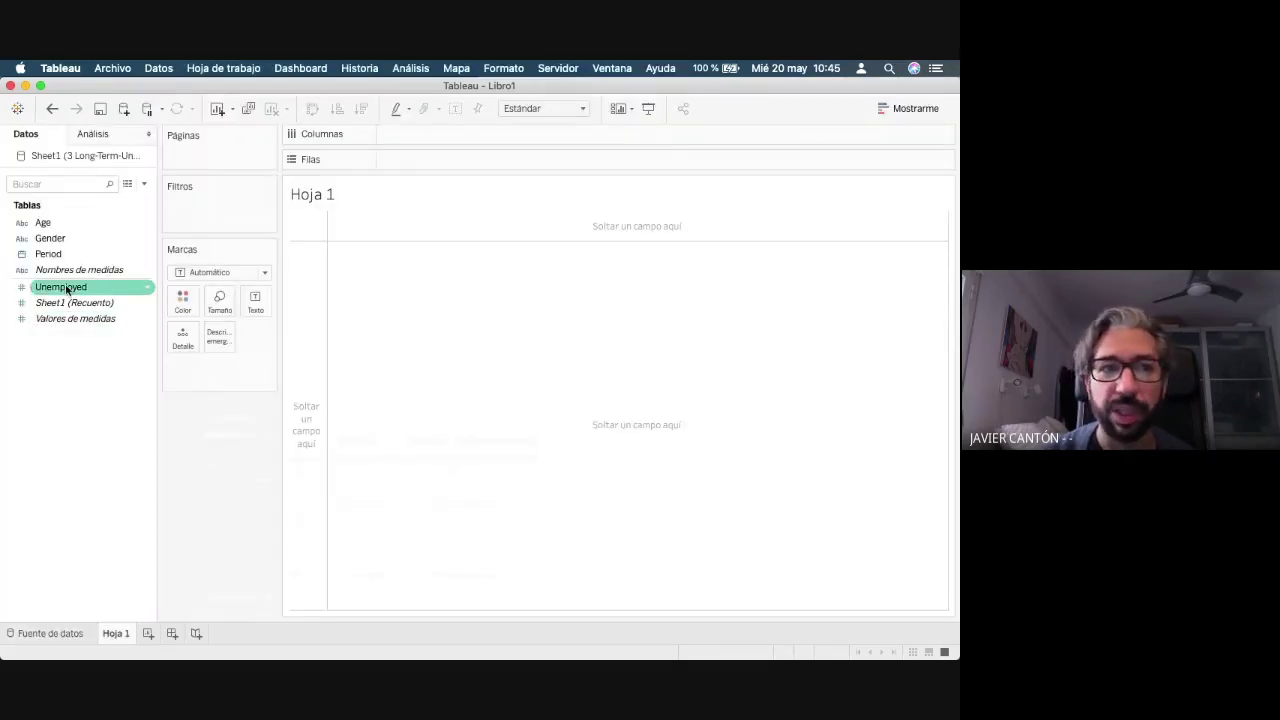
pyautogui.doubleClick(66, 289)
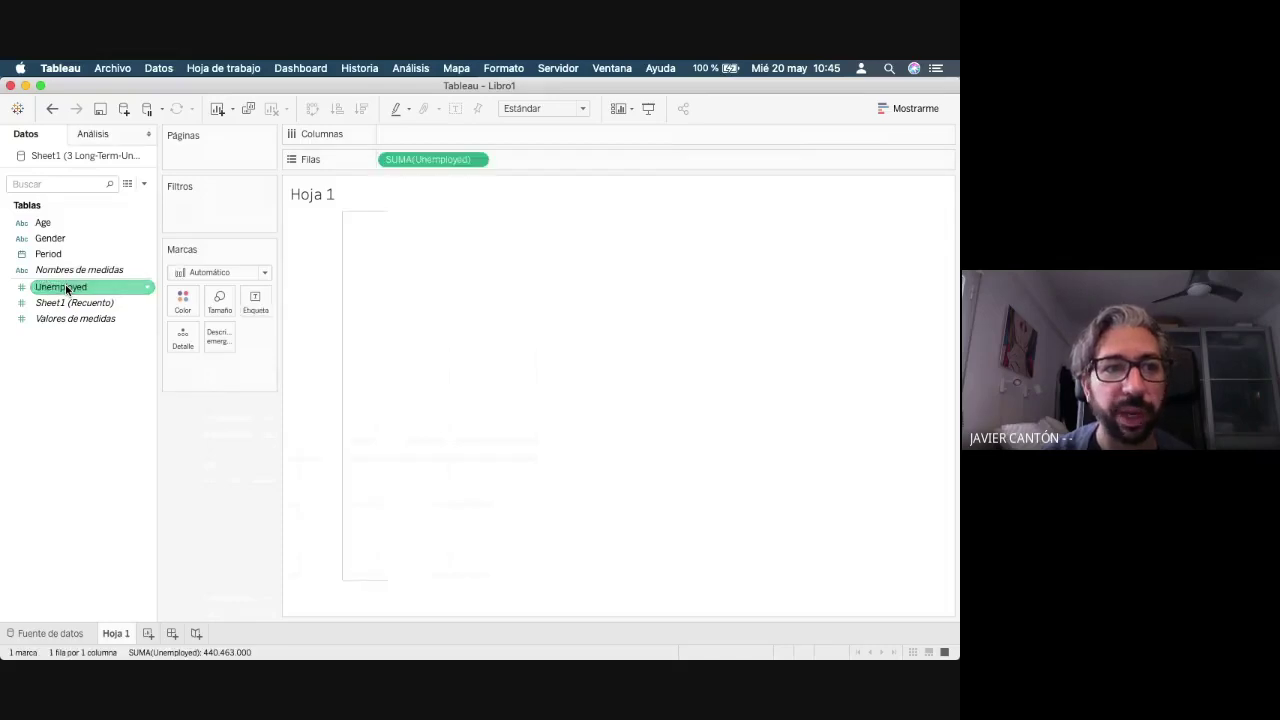
pyautogui.doubleClick(50, 256)
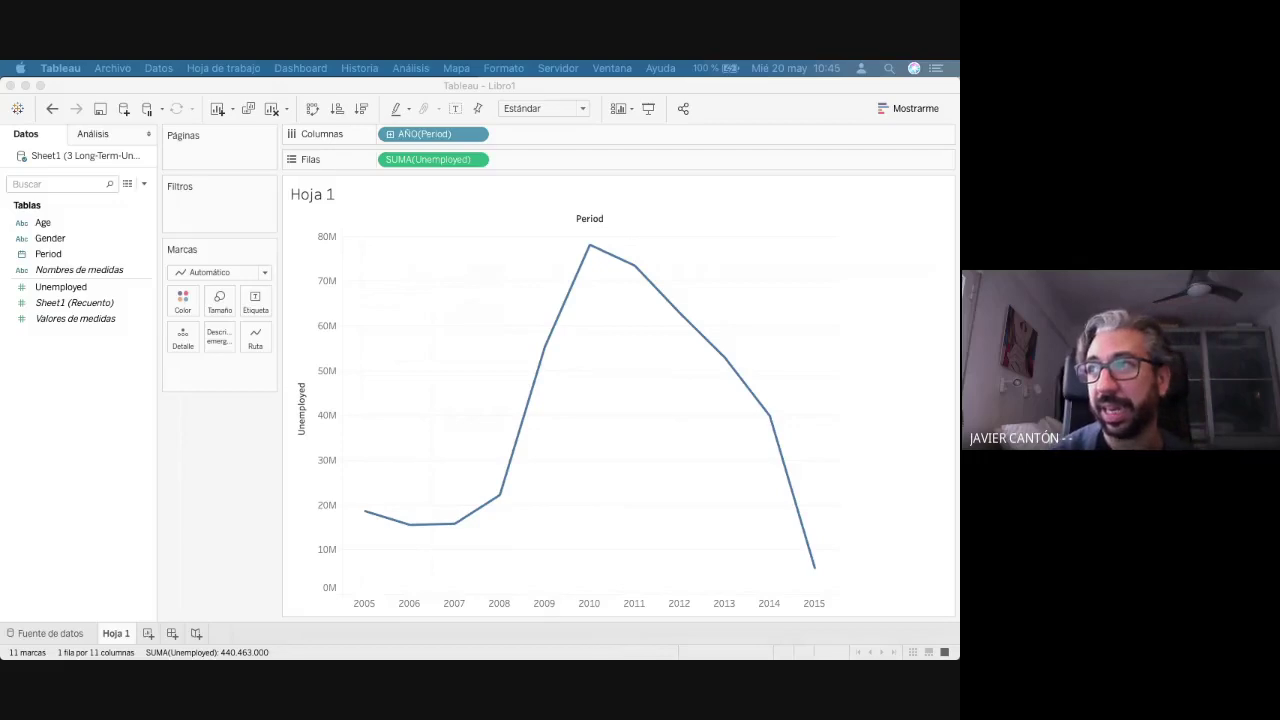
# - Change the Period field in the columns to the continuous Día date level
pyautogui.click(437, 141)
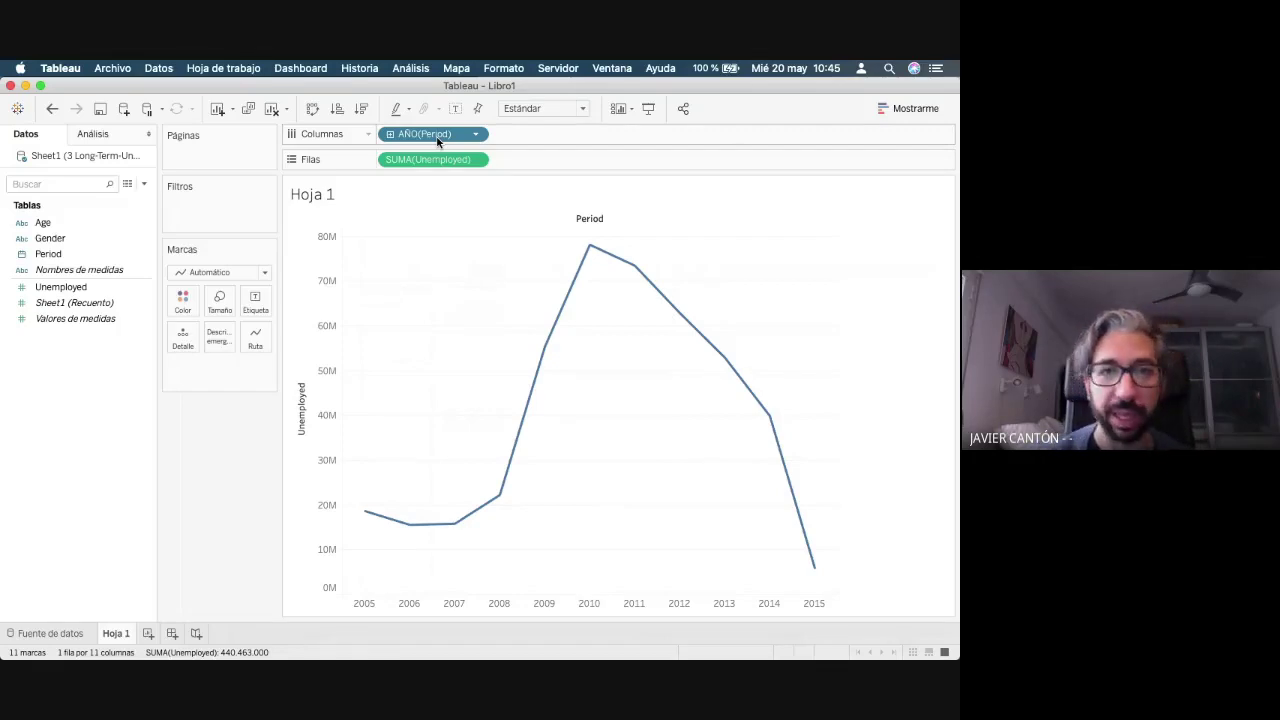
pyautogui.click(477, 136)
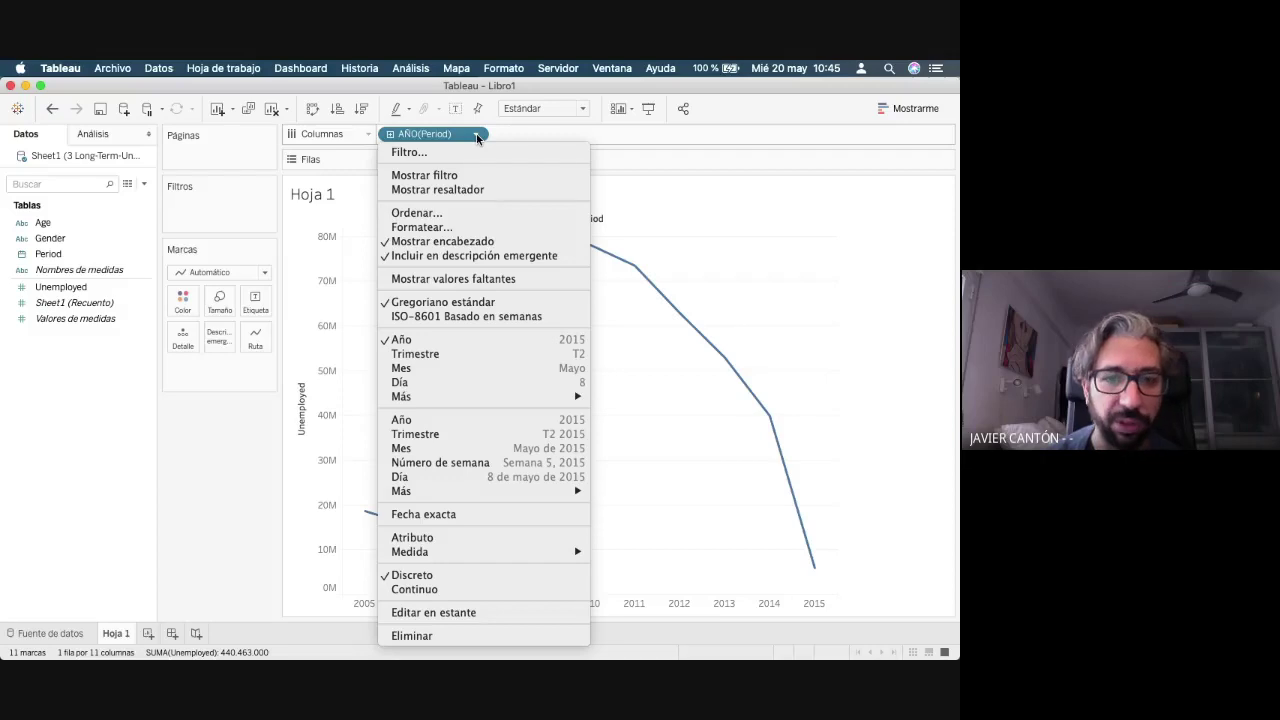
pyautogui.click(437, 478)
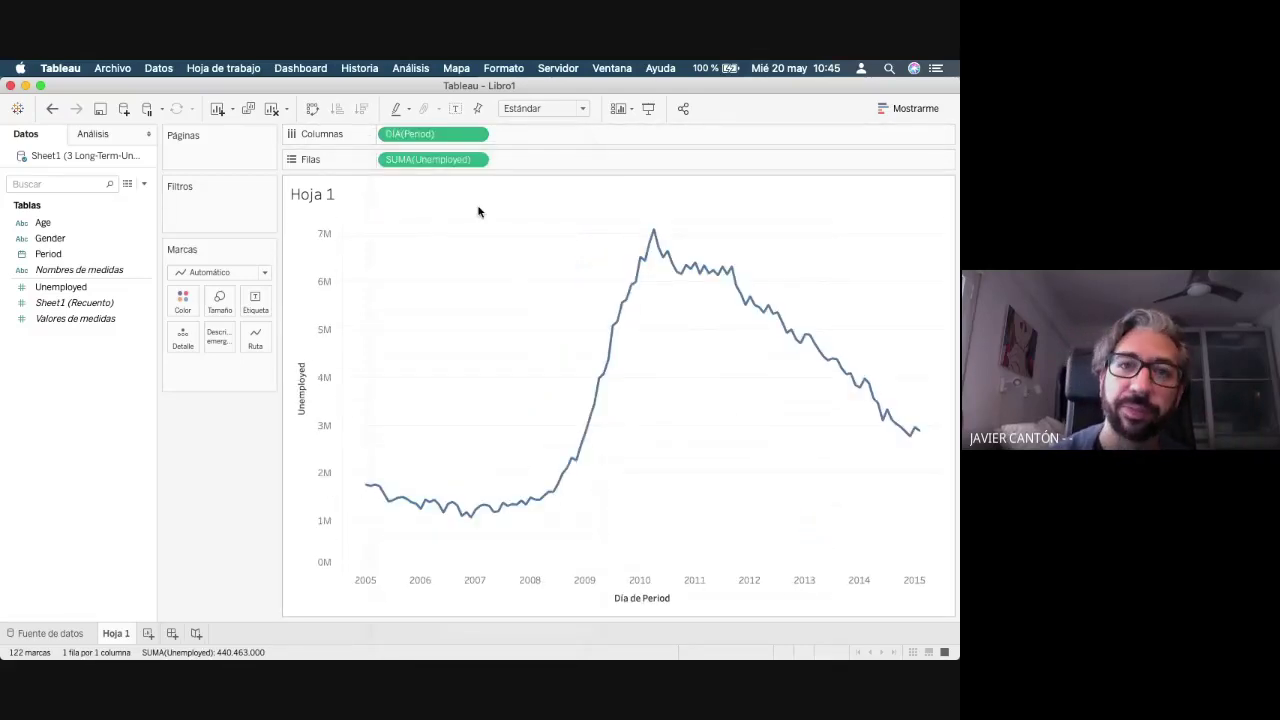
# - Change the Period field to the continuous Año date level and inspect values along the line
pyautogui.click(476, 133)
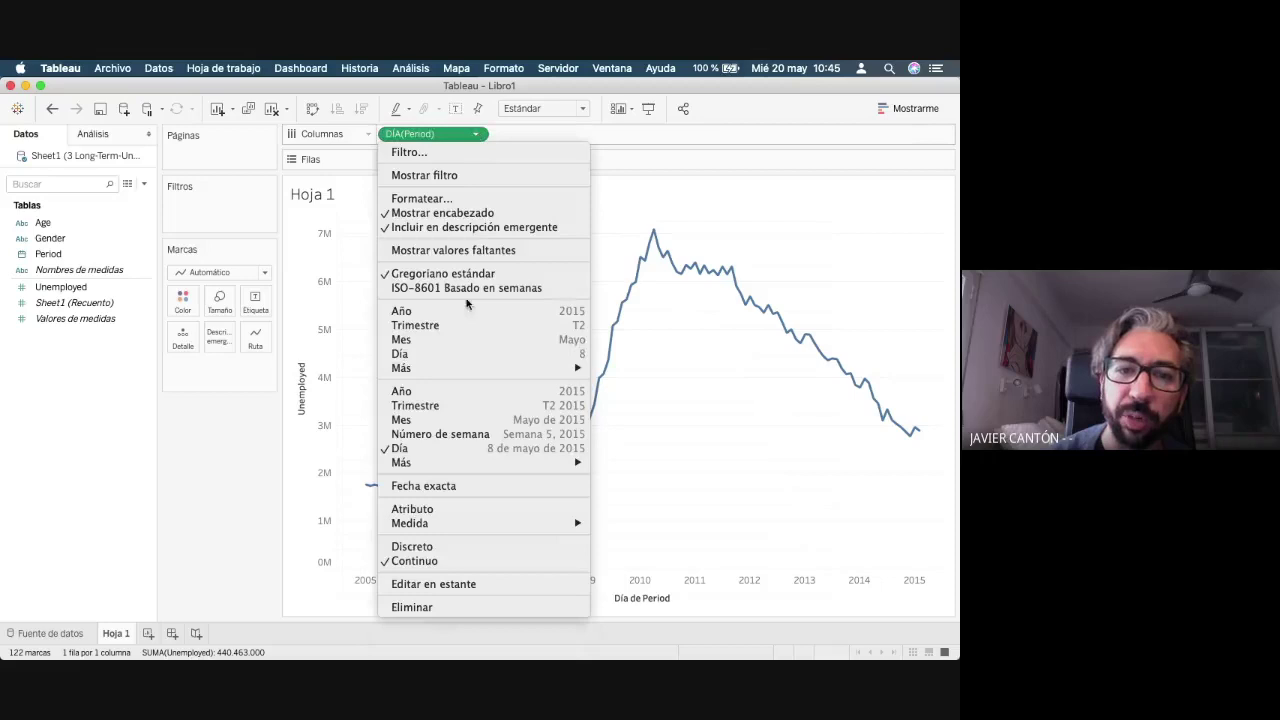
pyautogui.click(455, 393)
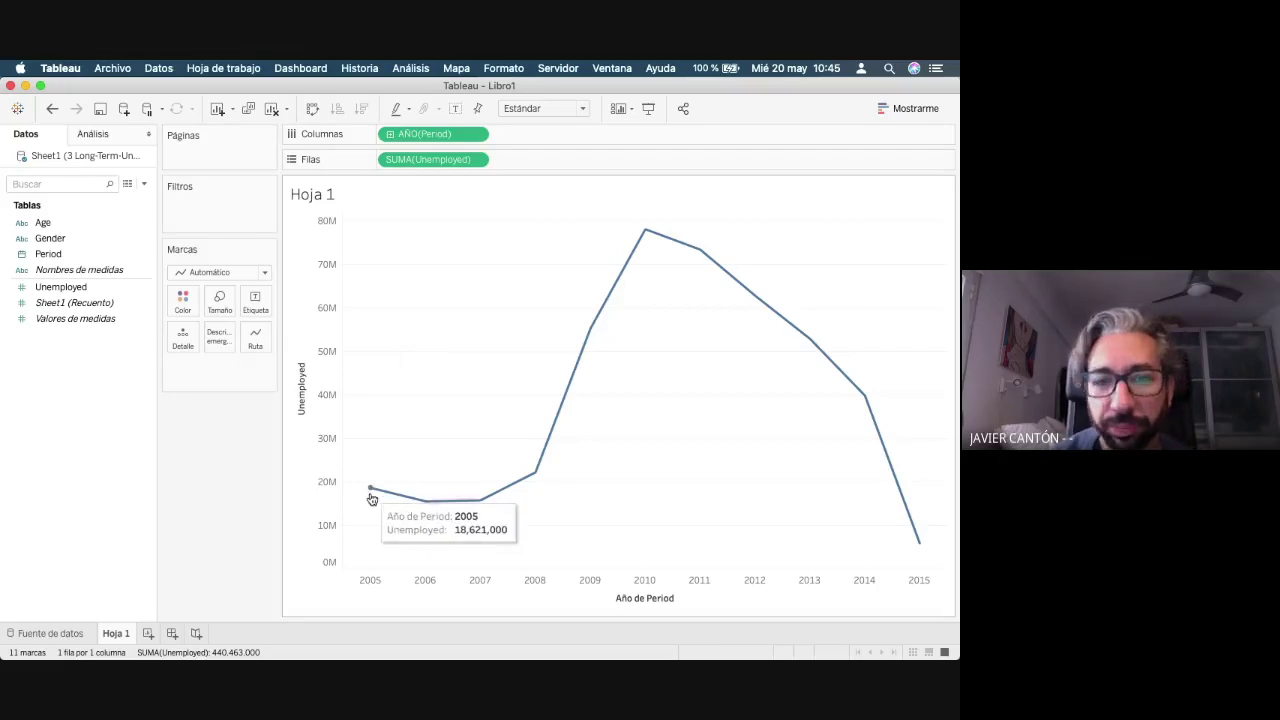
pyautogui.moveTo(584, 357)
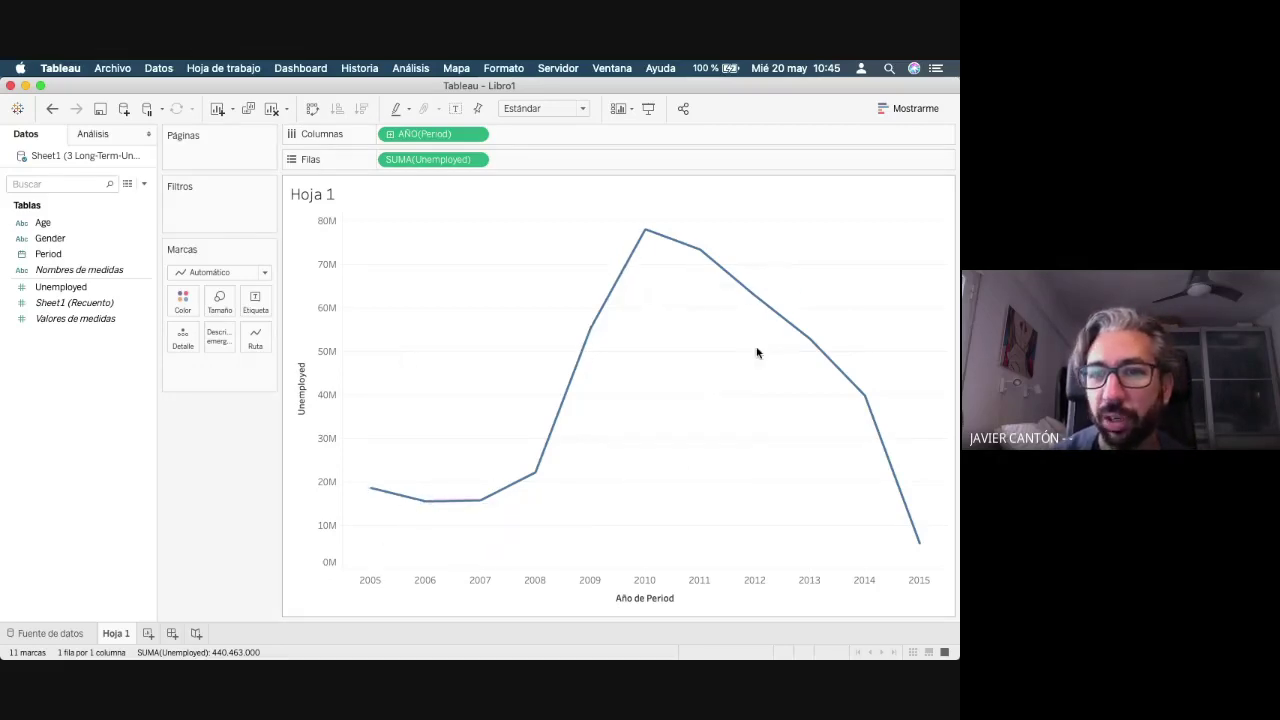
# - Drill the continuous Period field down through quarter, month and week to day
pyautogui.click(391, 135)
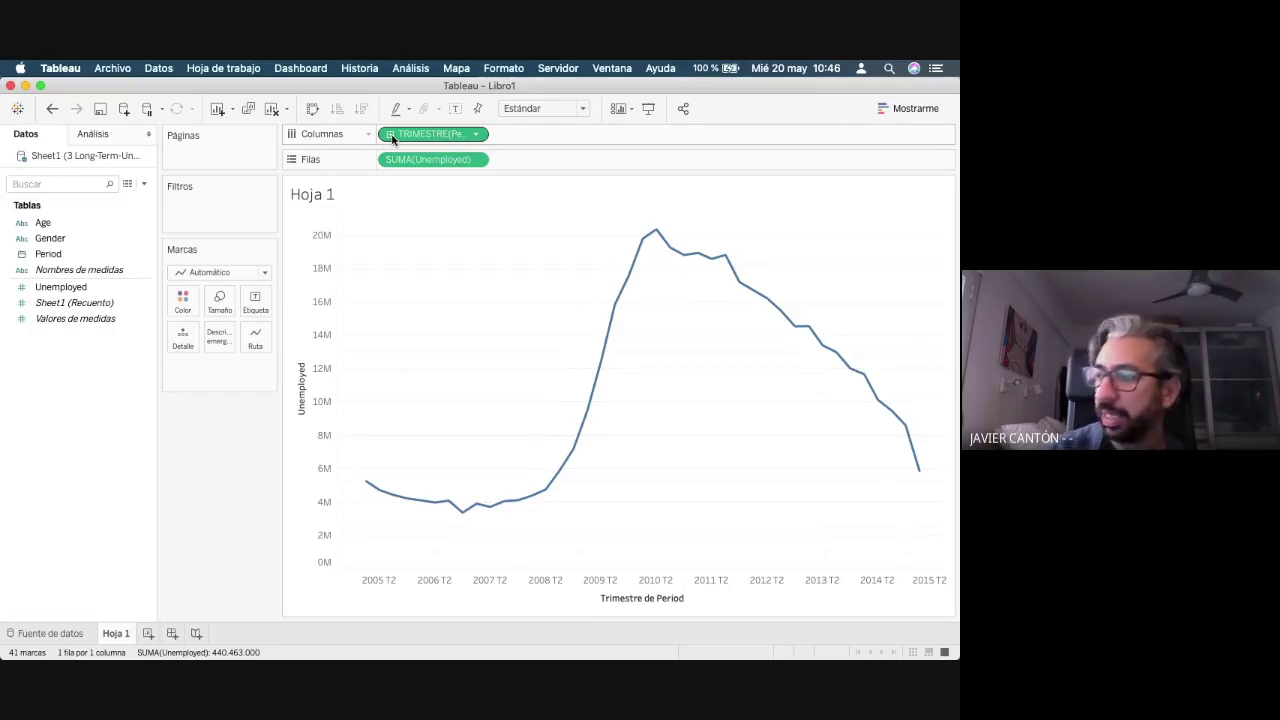
pyautogui.click(391, 135)
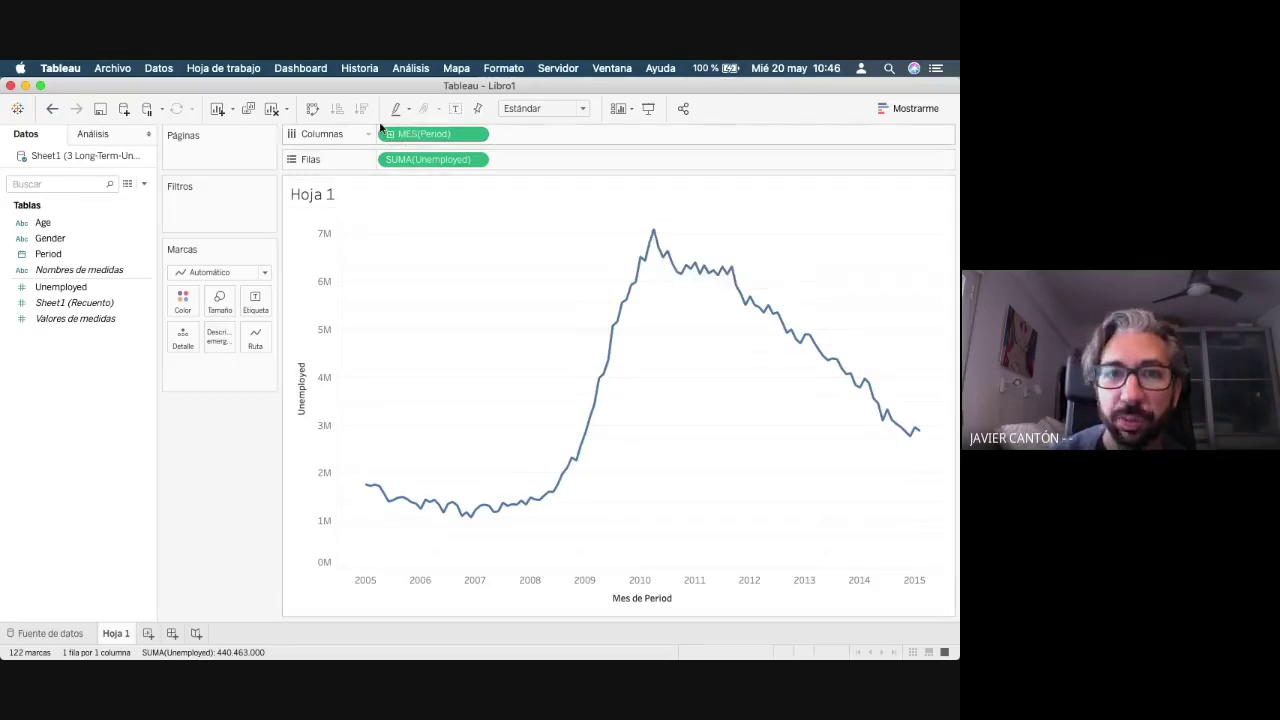
pyautogui.click(390, 135)
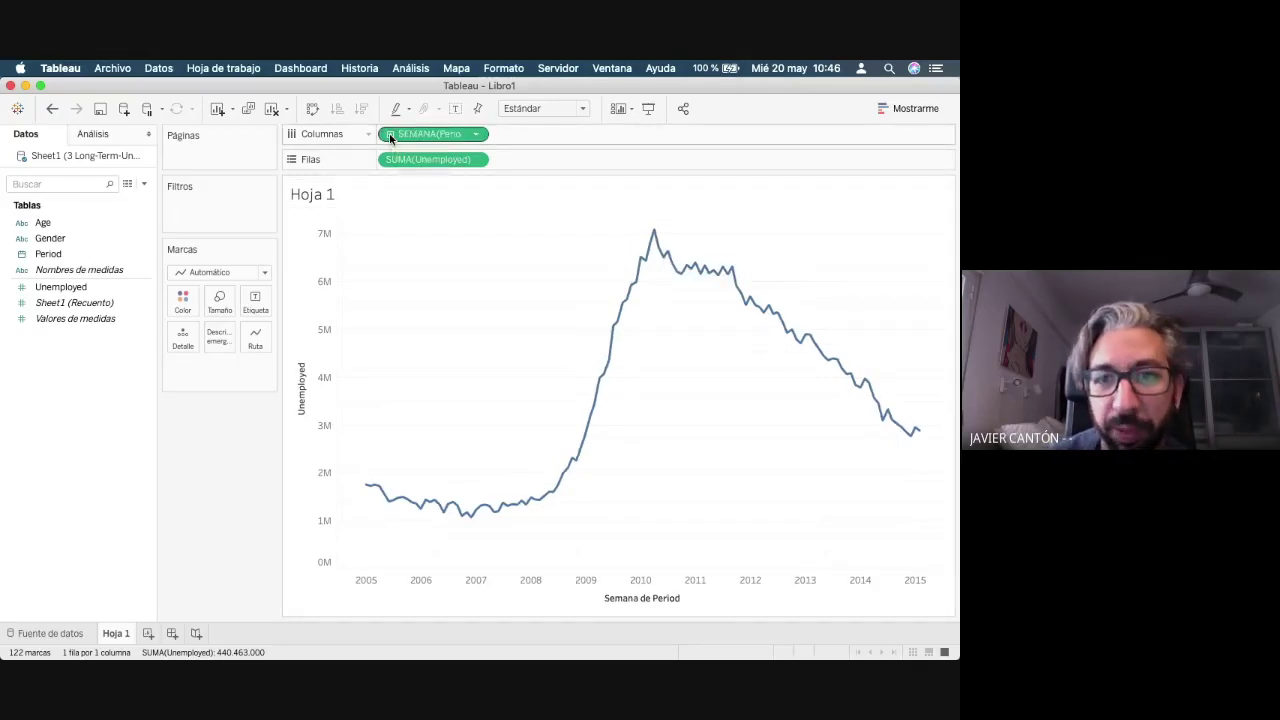
pyautogui.click(390, 135)
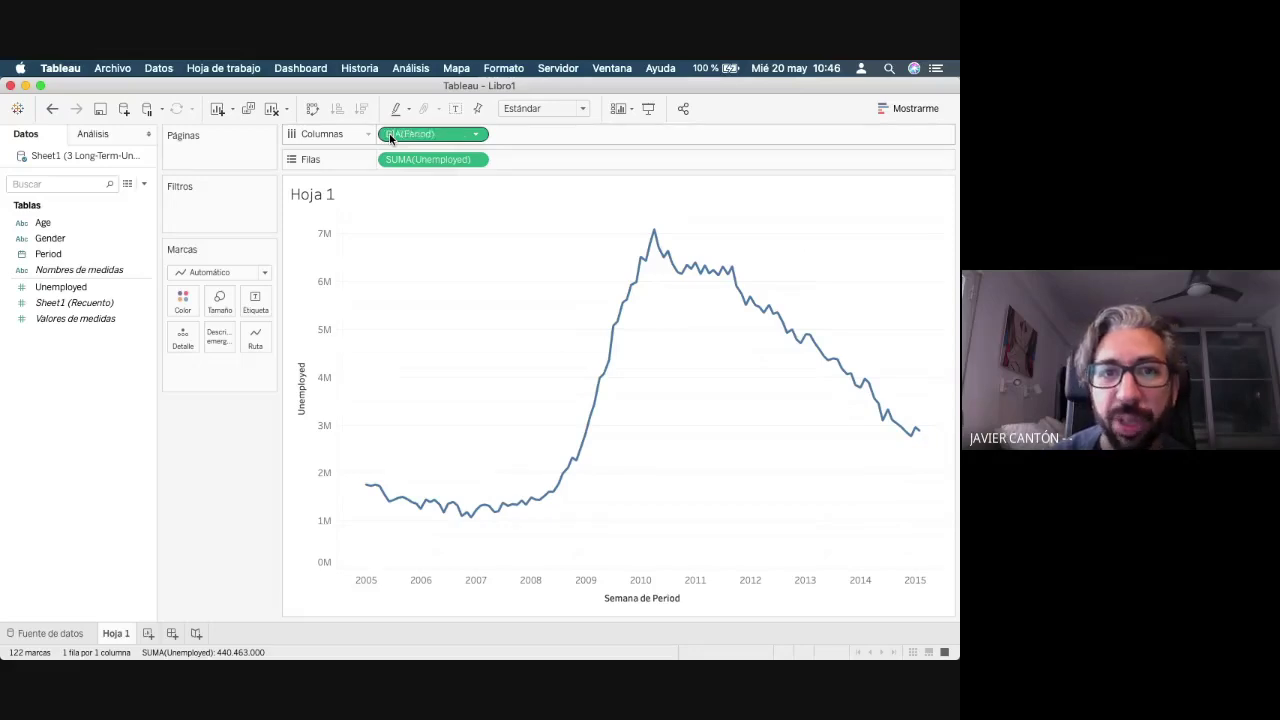
# - Set the Period field to the continuous Mes date level and inspect the peak of the line
pyautogui.click(476, 134)
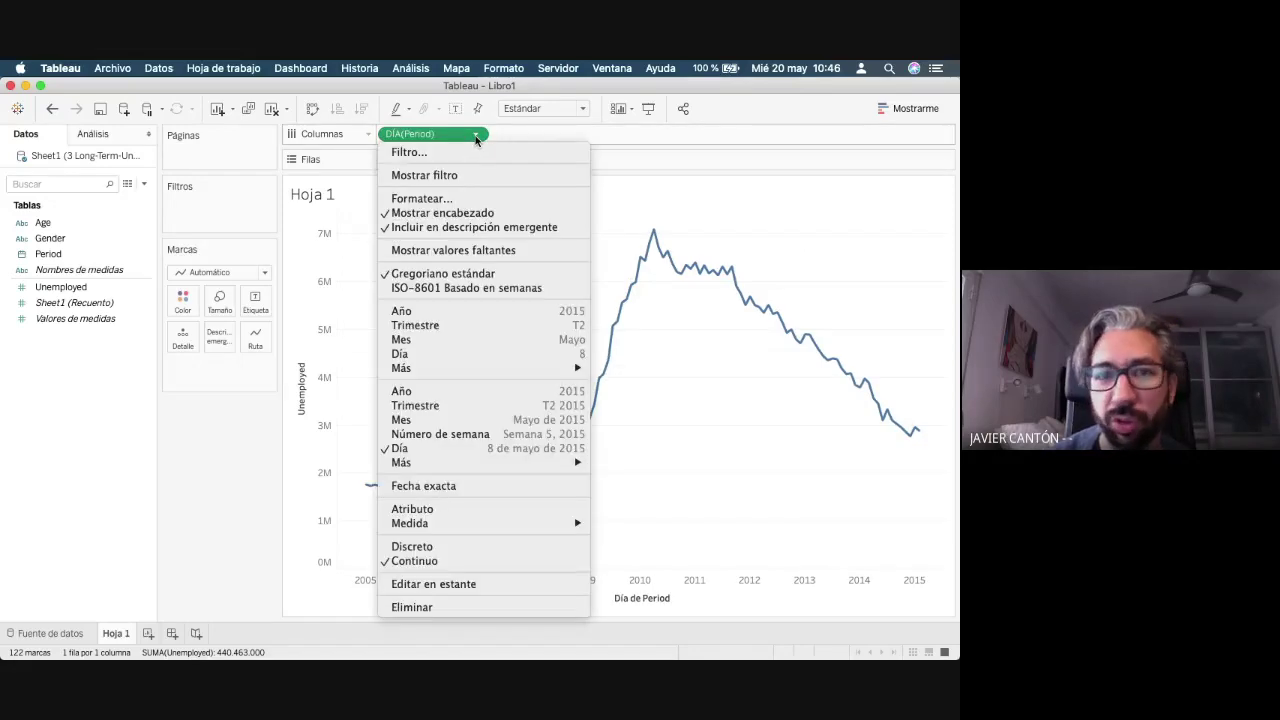
pyautogui.click(434, 420)
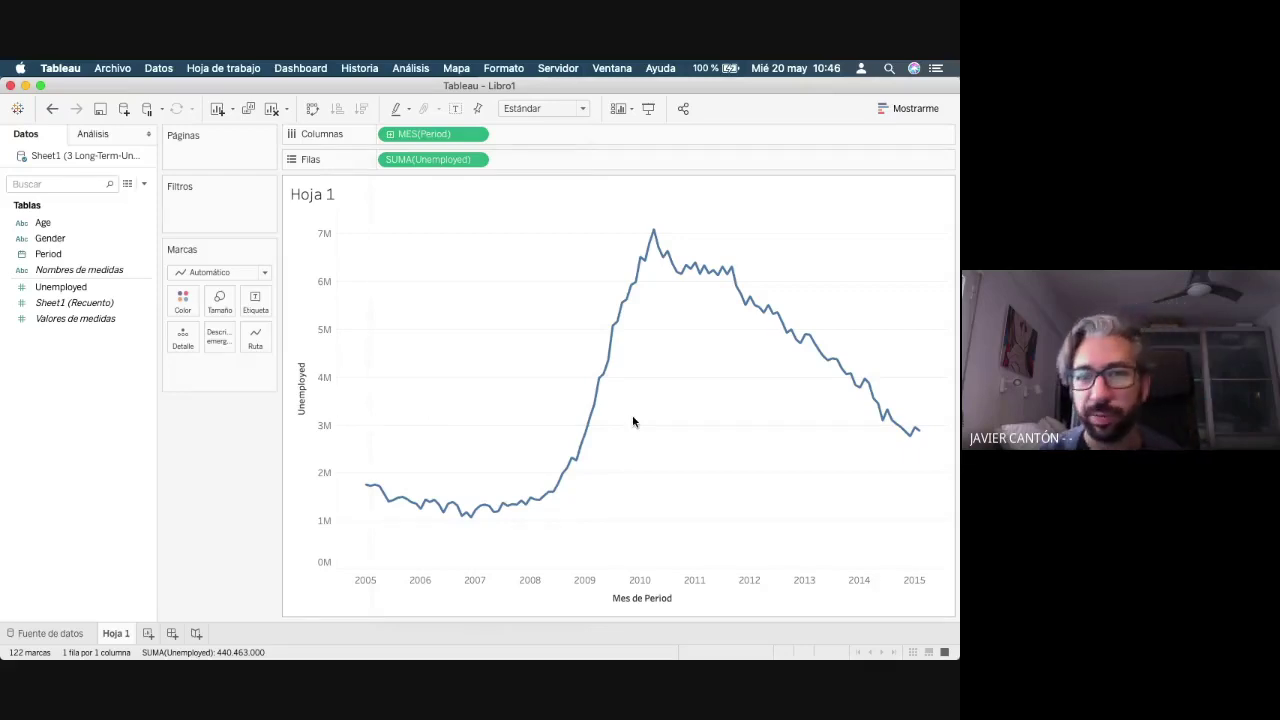
pyautogui.moveTo(654, 233)
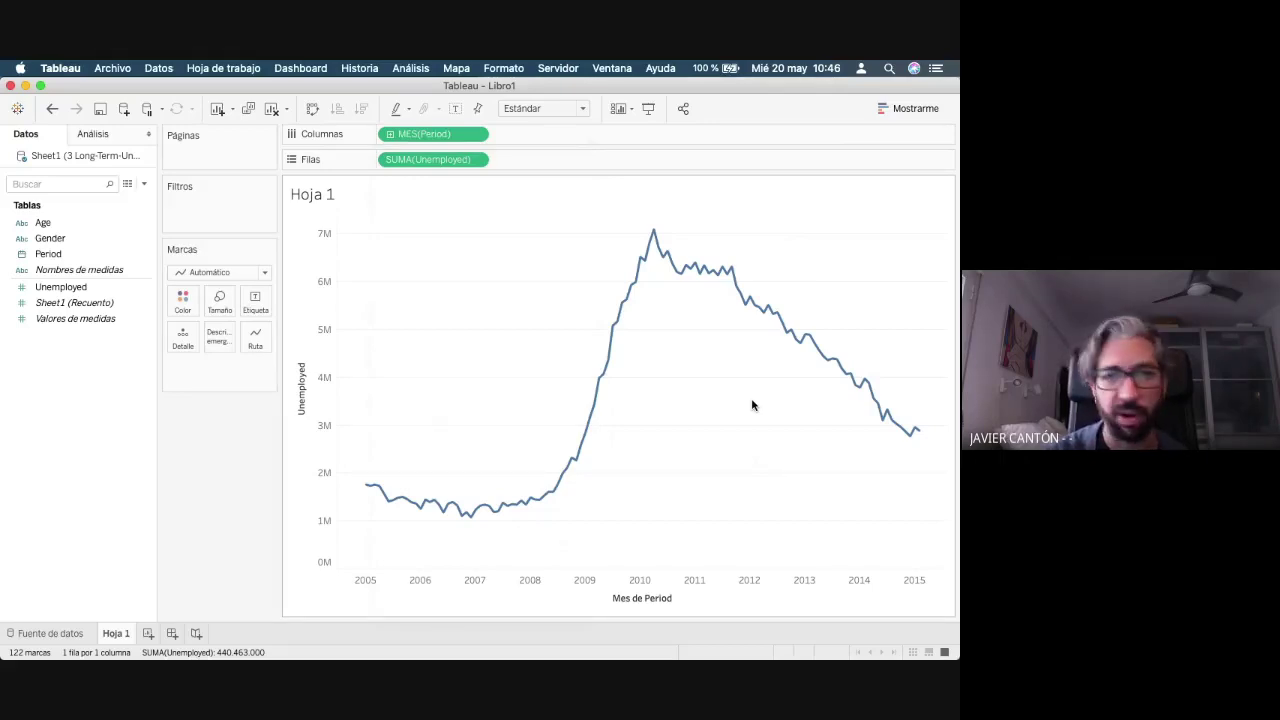
# - Set the Period field to the discrete Mes level and change the aggregation of Unemployed to Promedio
pyautogui.click(475, 136)
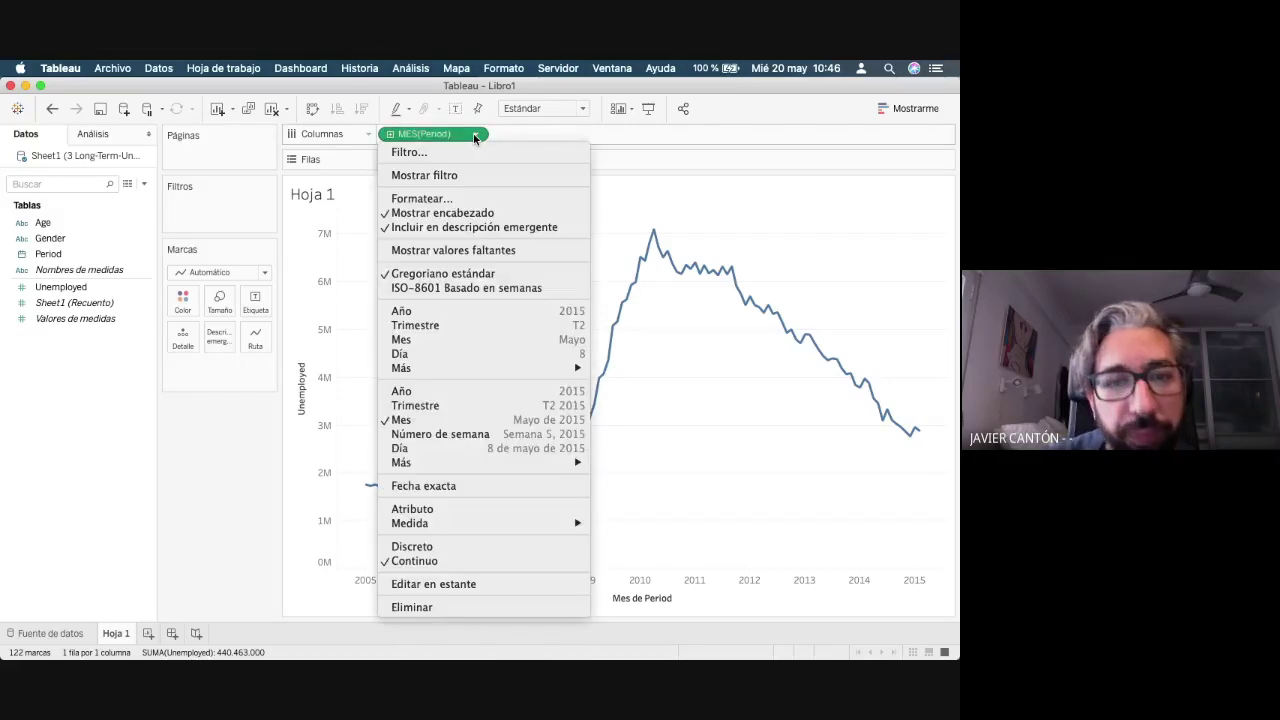
pyautogui.click(409, 339)
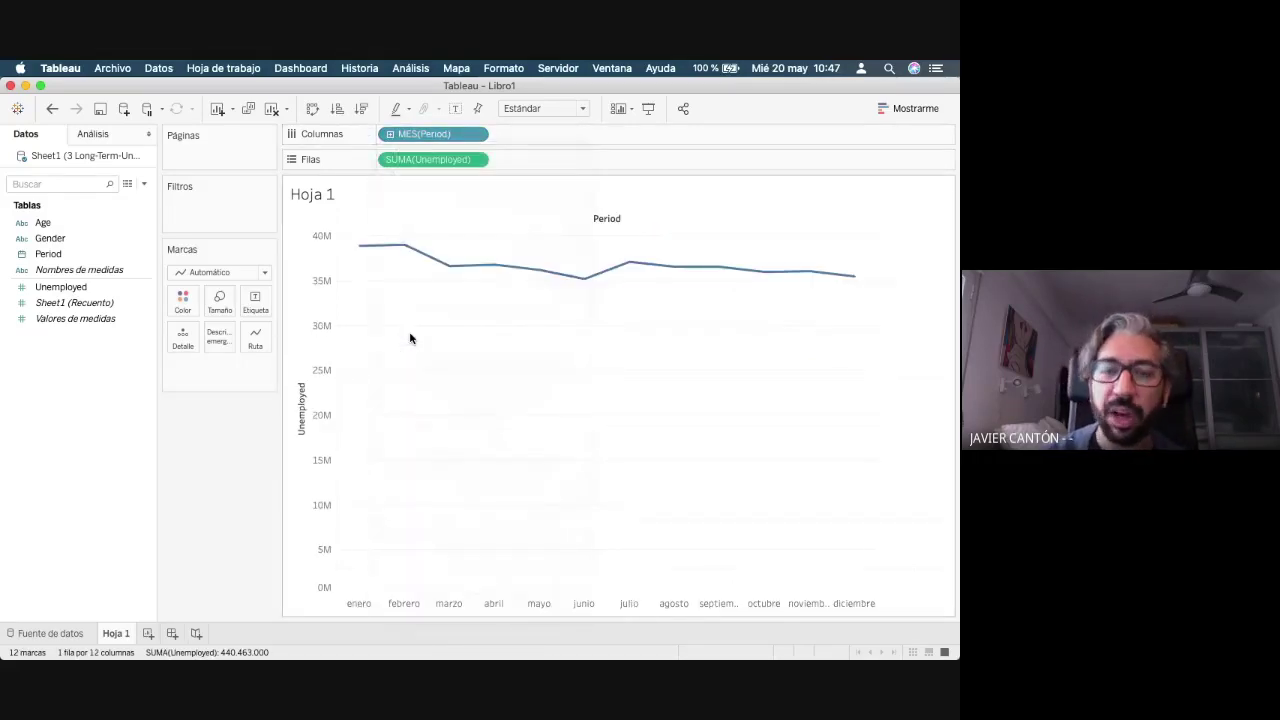
pyautogui.click(478, 160)
pyautogui.click(478, 161)
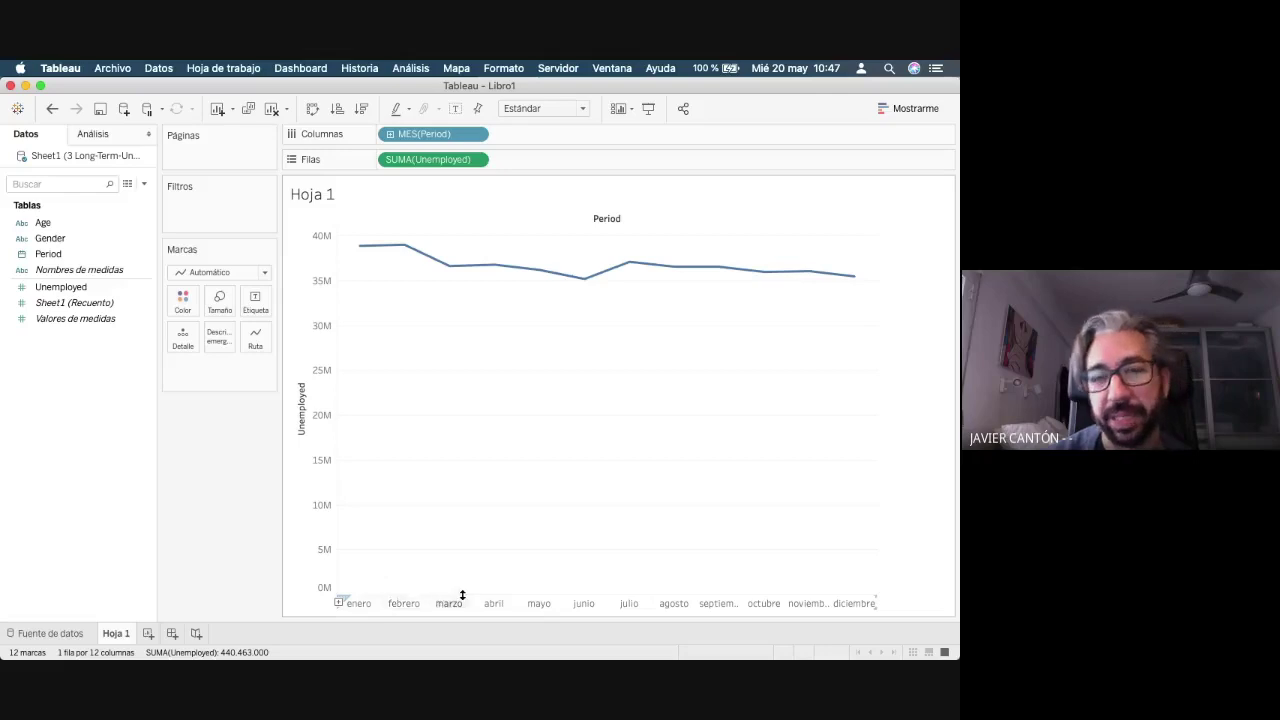
pyautogui.click(476, 160)
pyautogui.moveTo(520, 304)
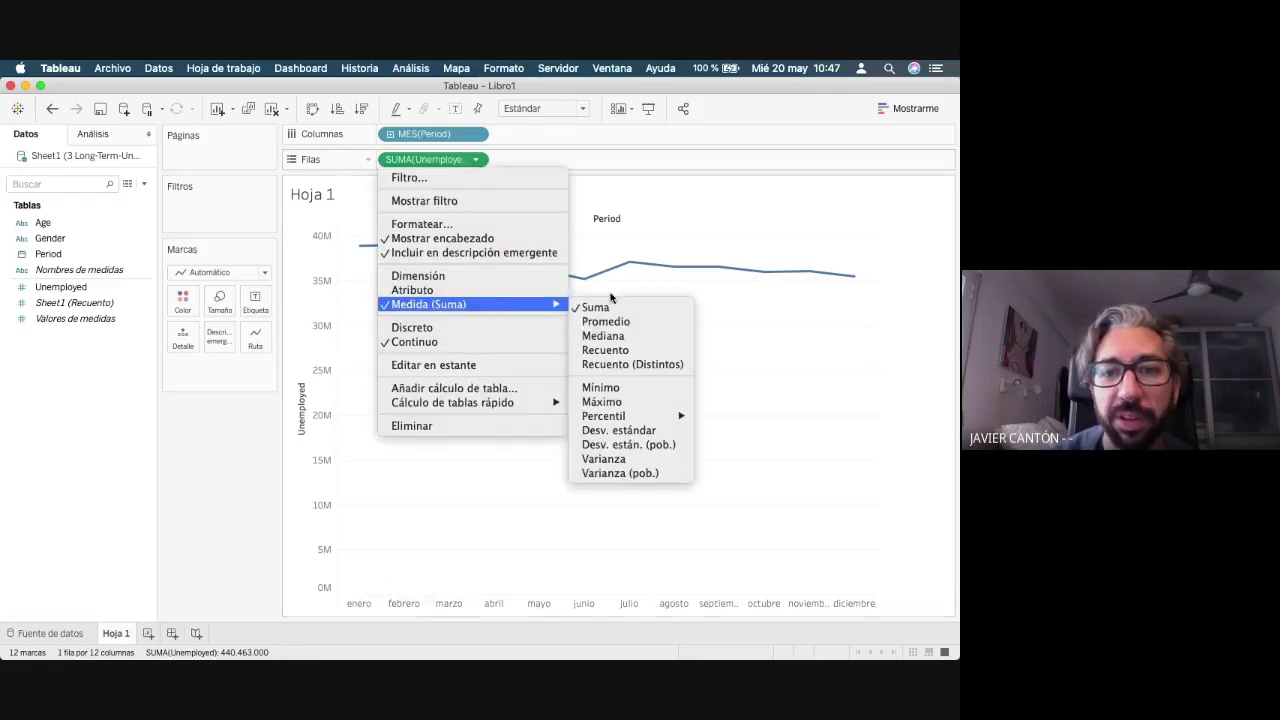
pyautogui.click(608, 320)
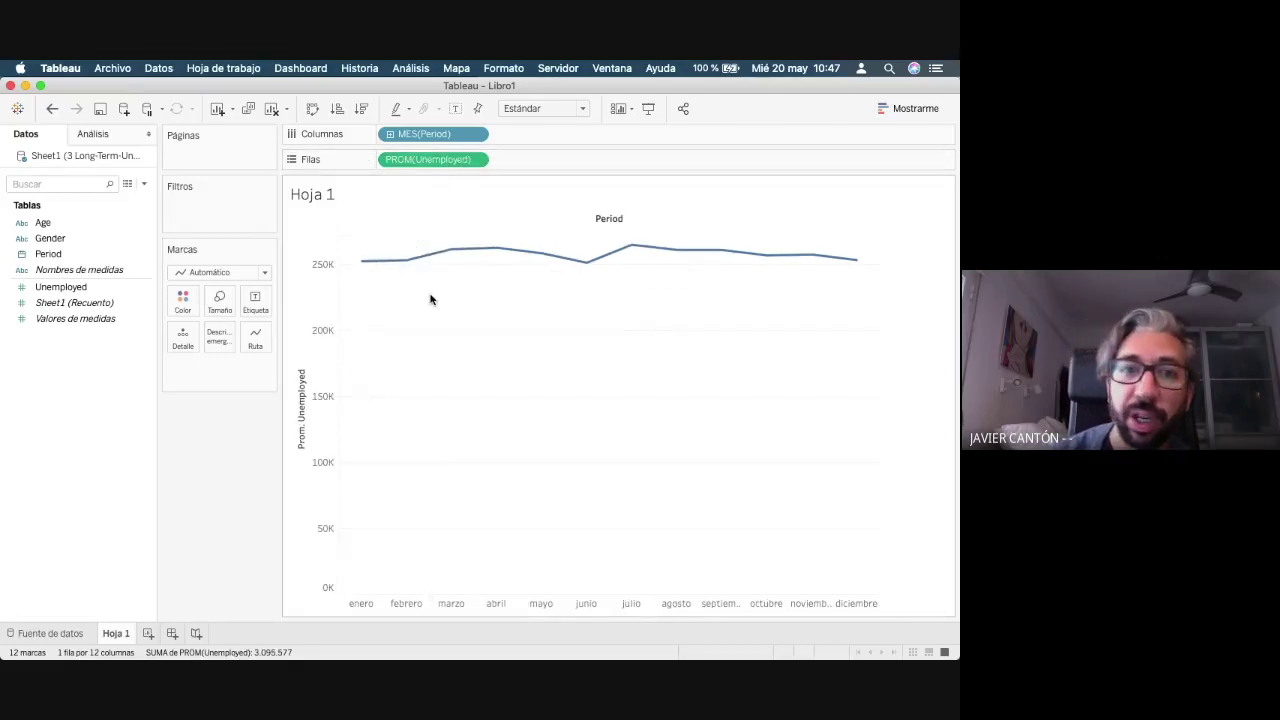
# - Inspect the monthly averages along the line and set the Period field to the continuous Día level
pyautogui.moveTo(364, 266)
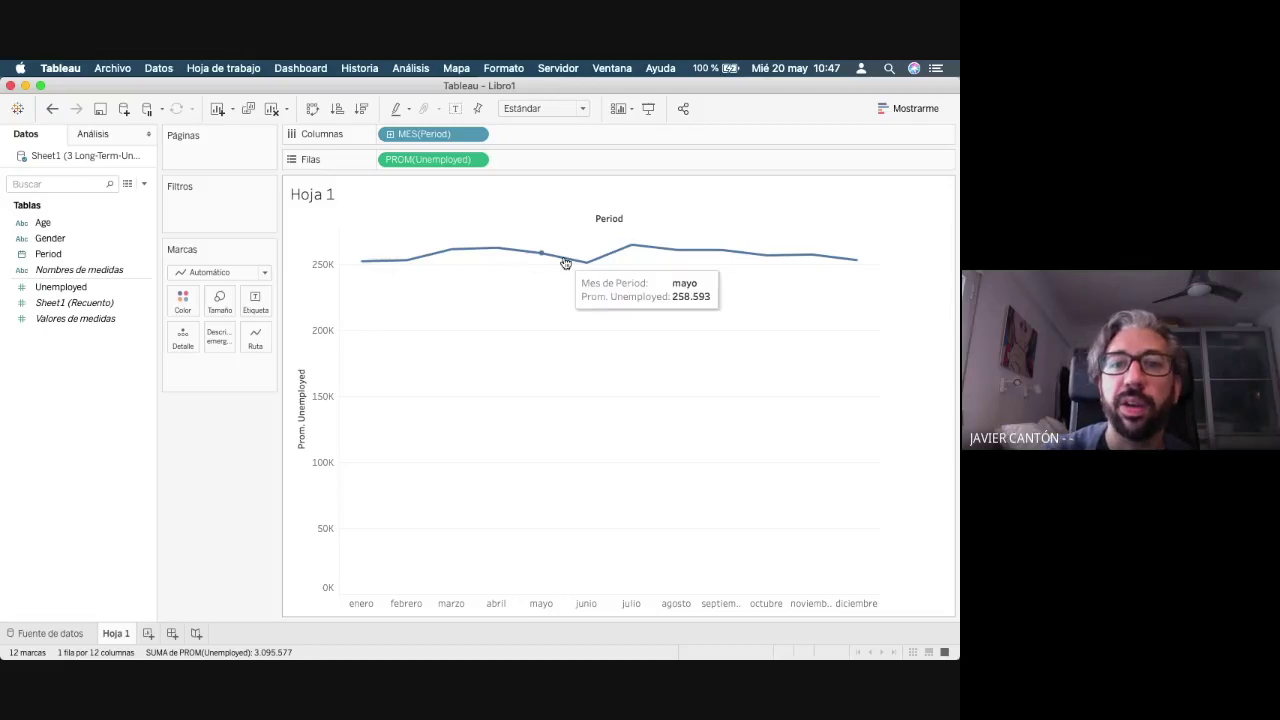
pyautogui.moveTo(585, 266)
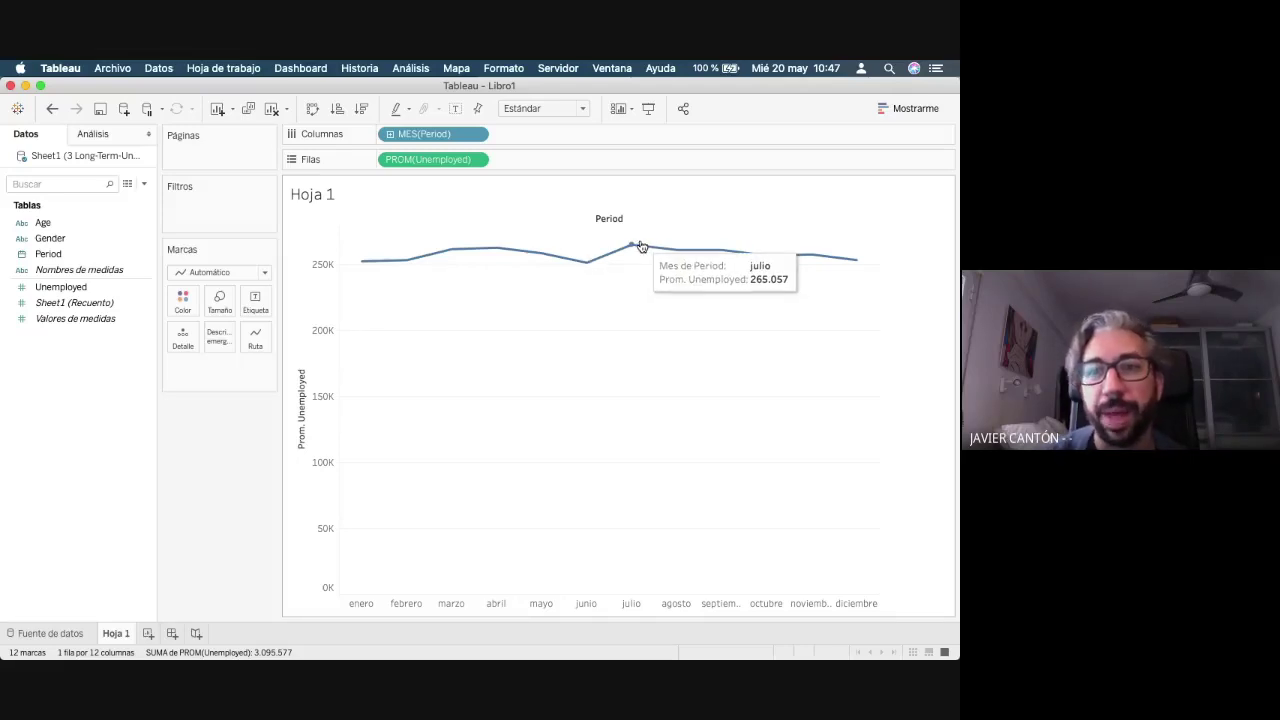
pyautogui.moveTo(709, 262)
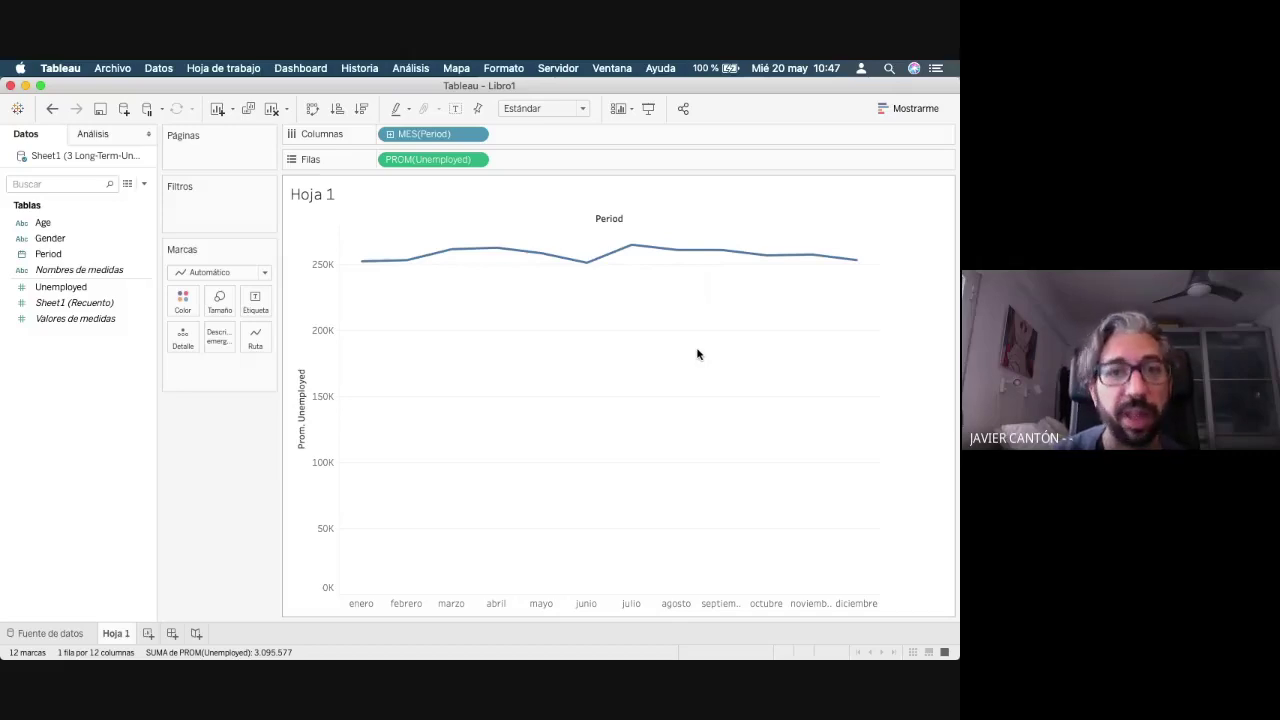
pyautogui.click(475, 134)
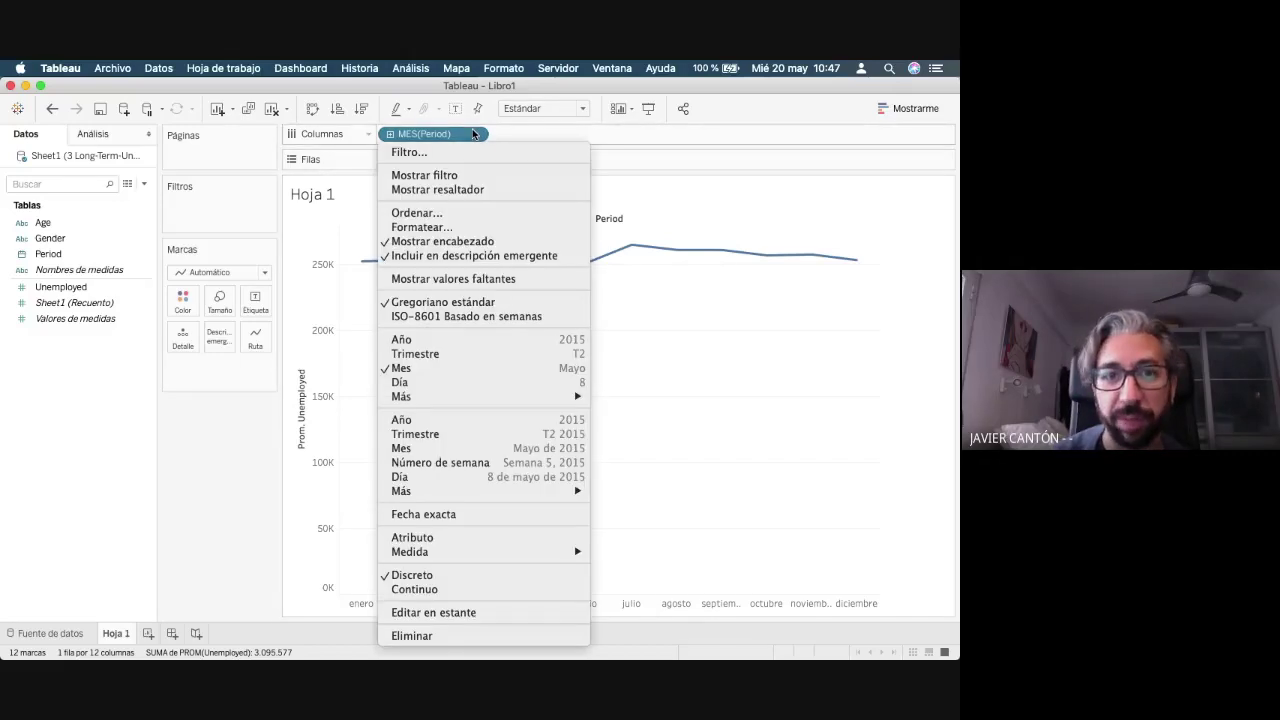
pyautogui.click(424, 478)
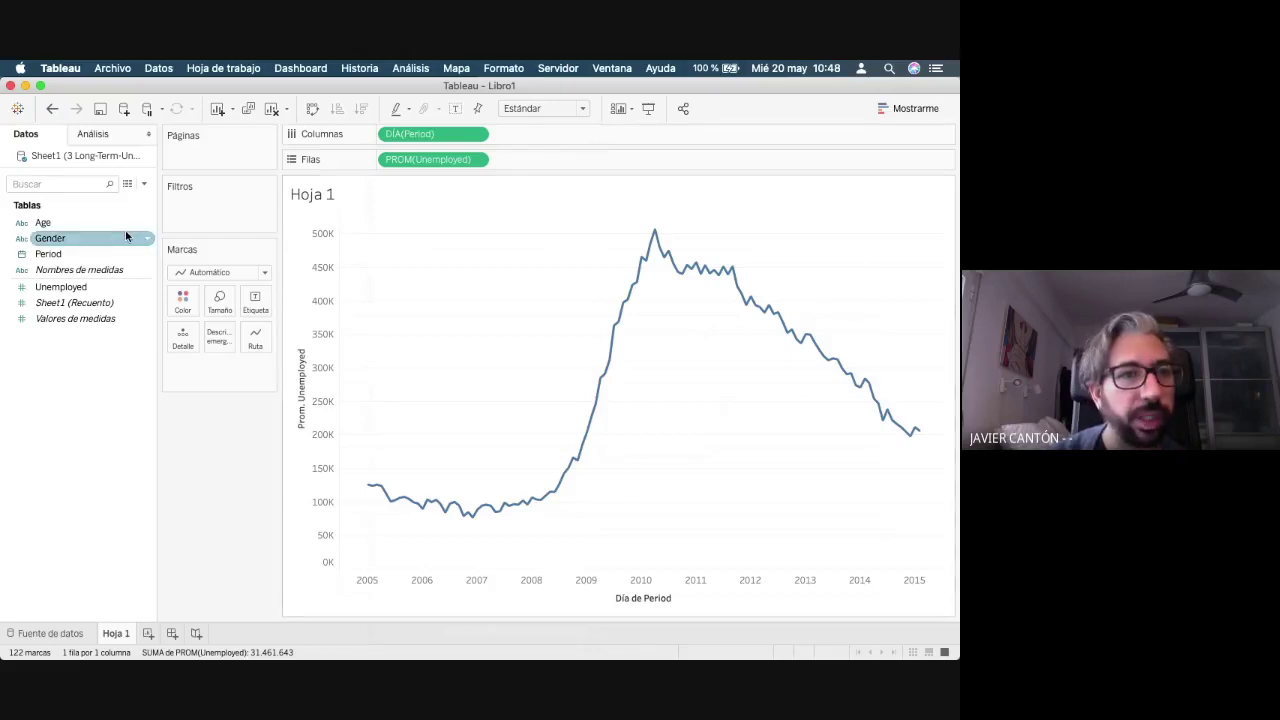
# - Turn off measure aggregation so that each record of Unemployed is plotted individually
pyautogui.click(94, 134)
pyautogui.click(25, 134)
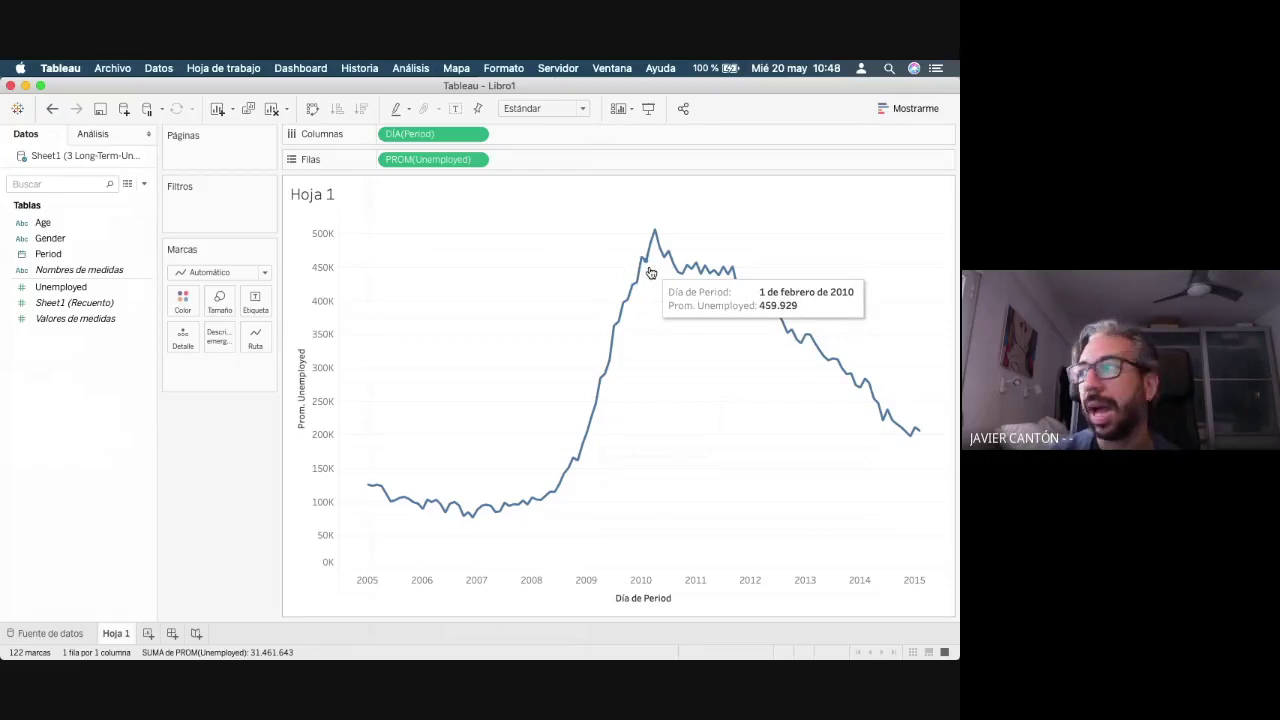
pyautogui.click(407, 68)
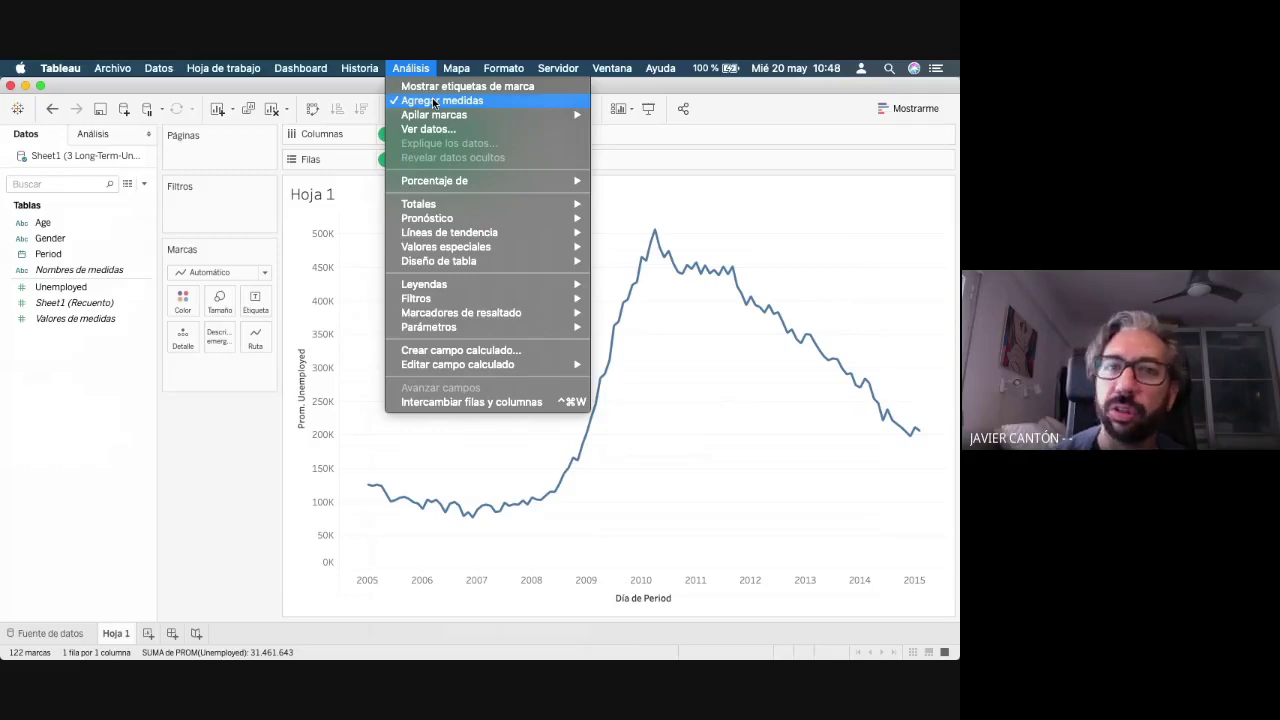
pyautogui.click(432, 100)
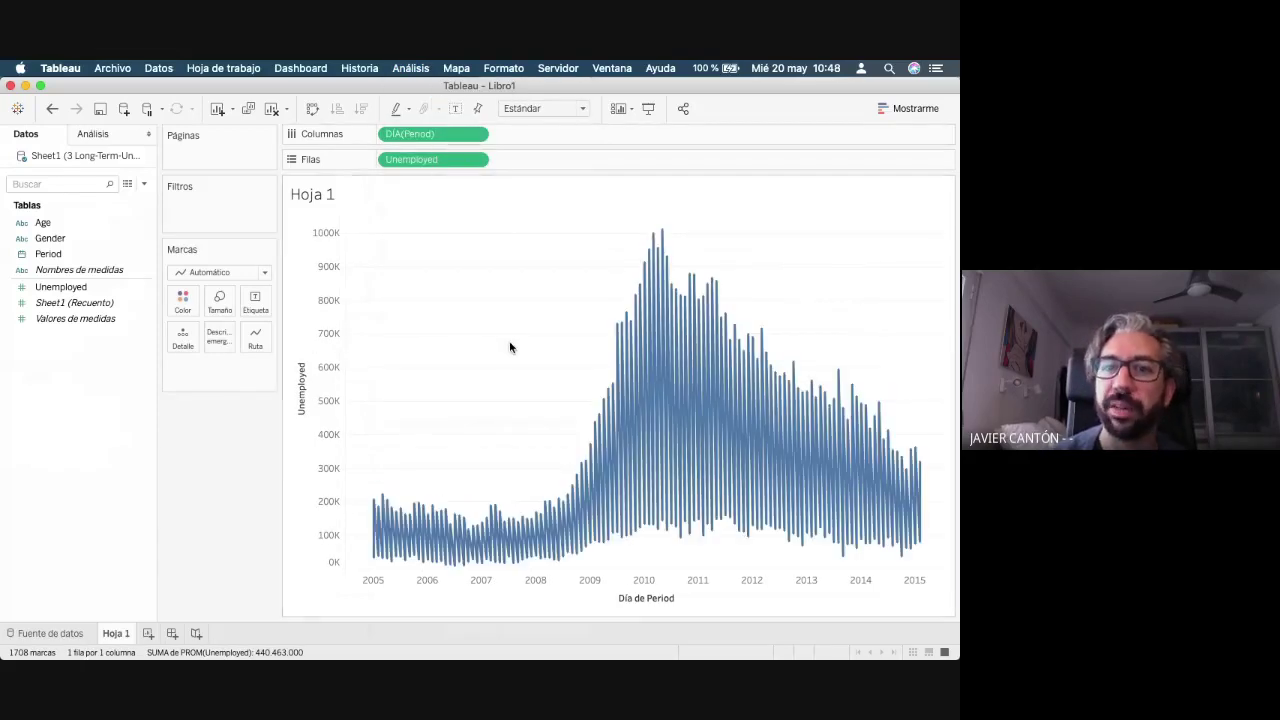
# - Change the mark type of the disaggregated chart to Círculo and then to Forma
pyautogui.click(266, 274)
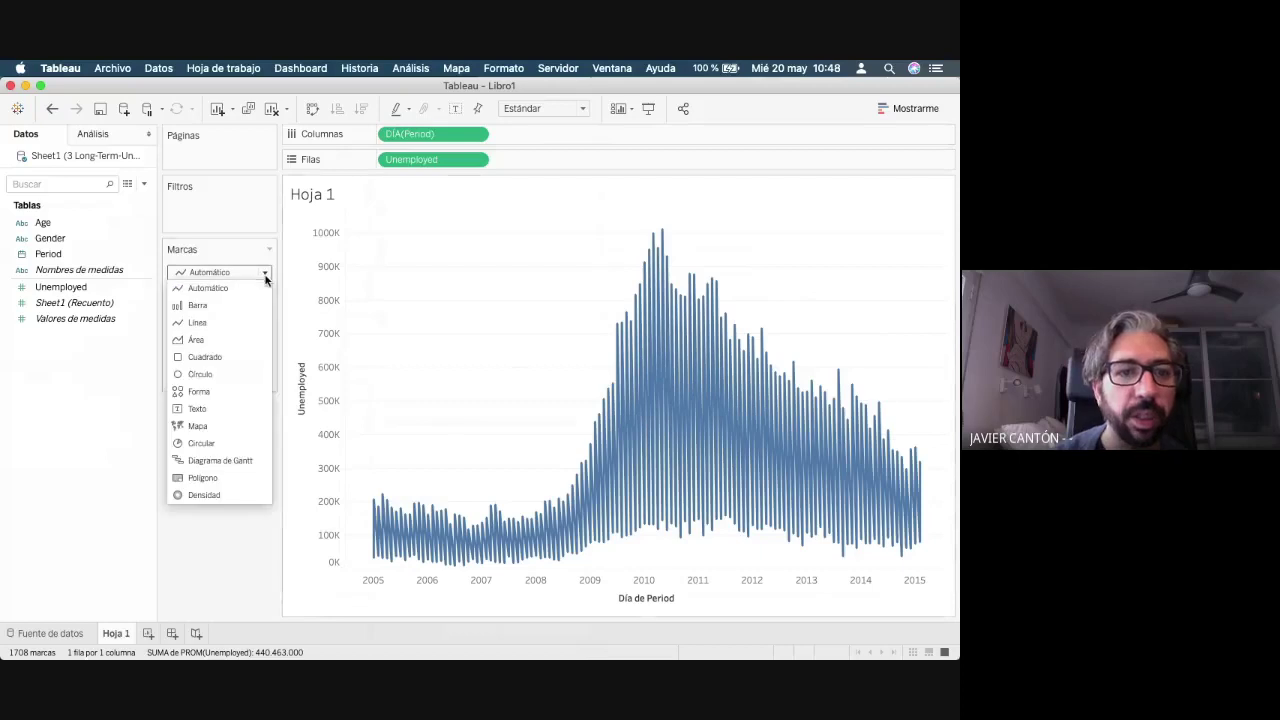
pyautogui.click(207, 374)
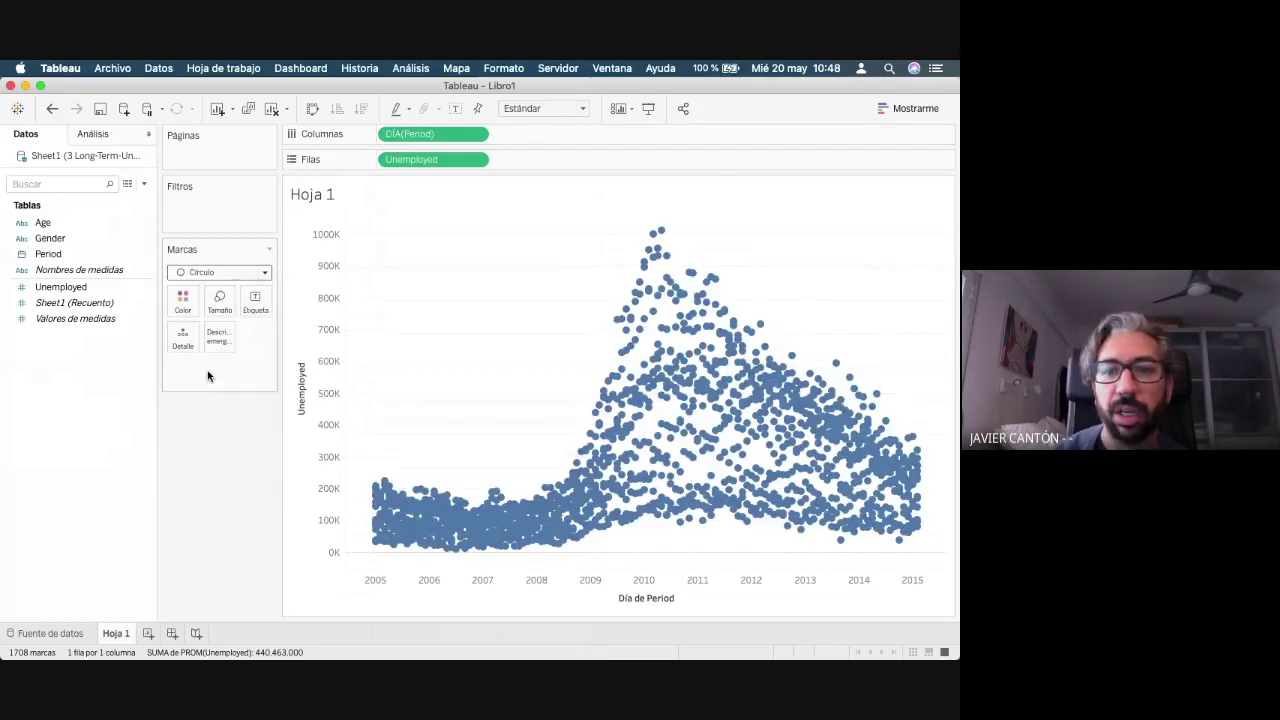
pyautogui.click(266, 274)
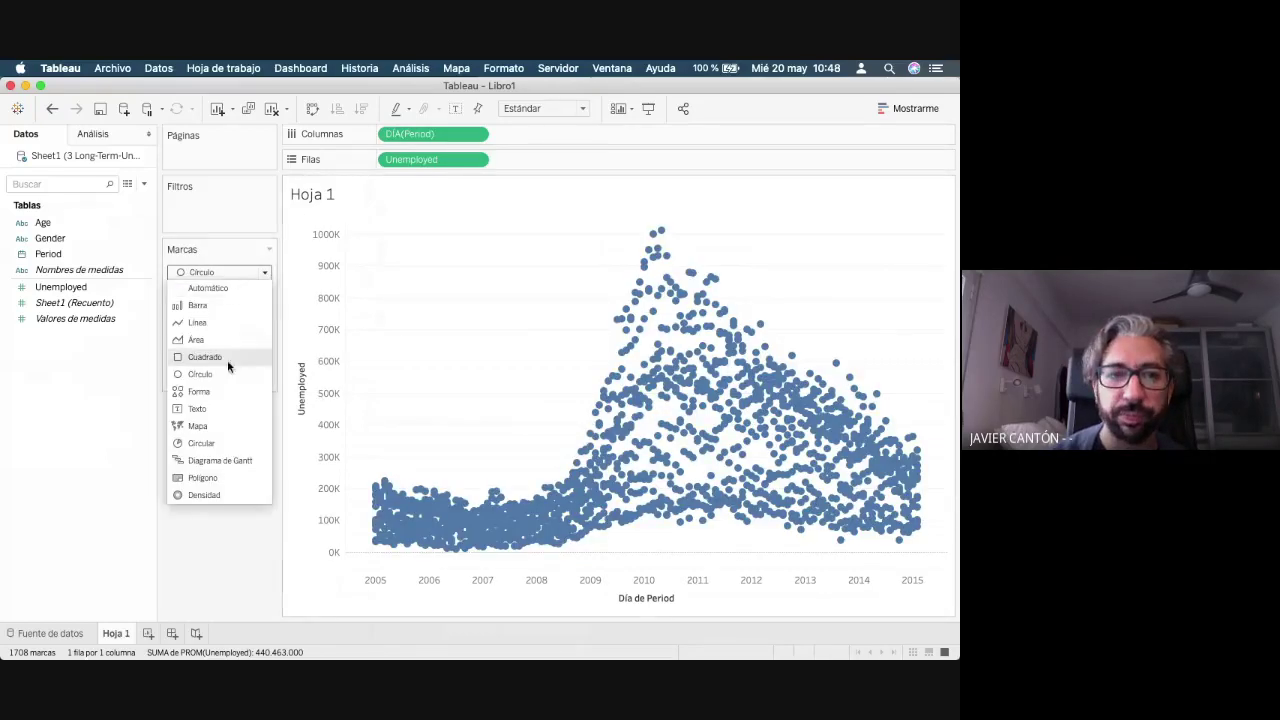
pyautogui.click(233, 390)
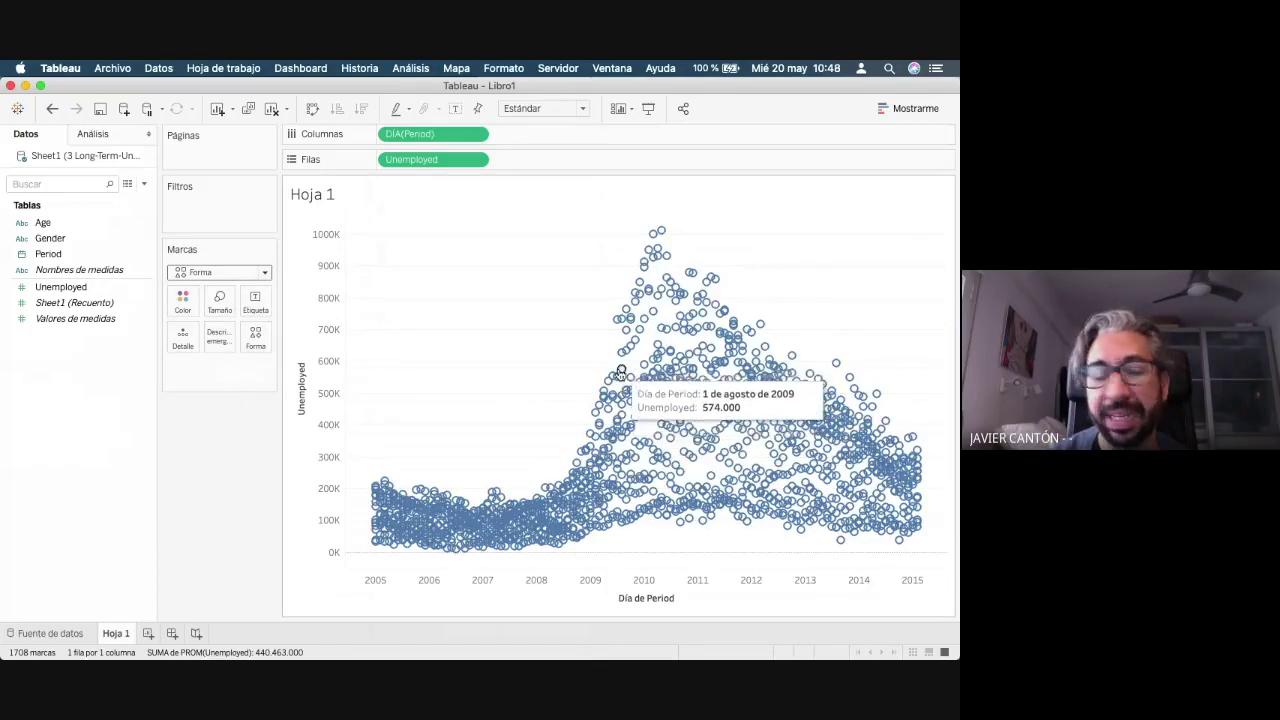
# - Examine the age, gender and period rows in the data source and return to Hoja 1
pyautogui.click(45, 633)
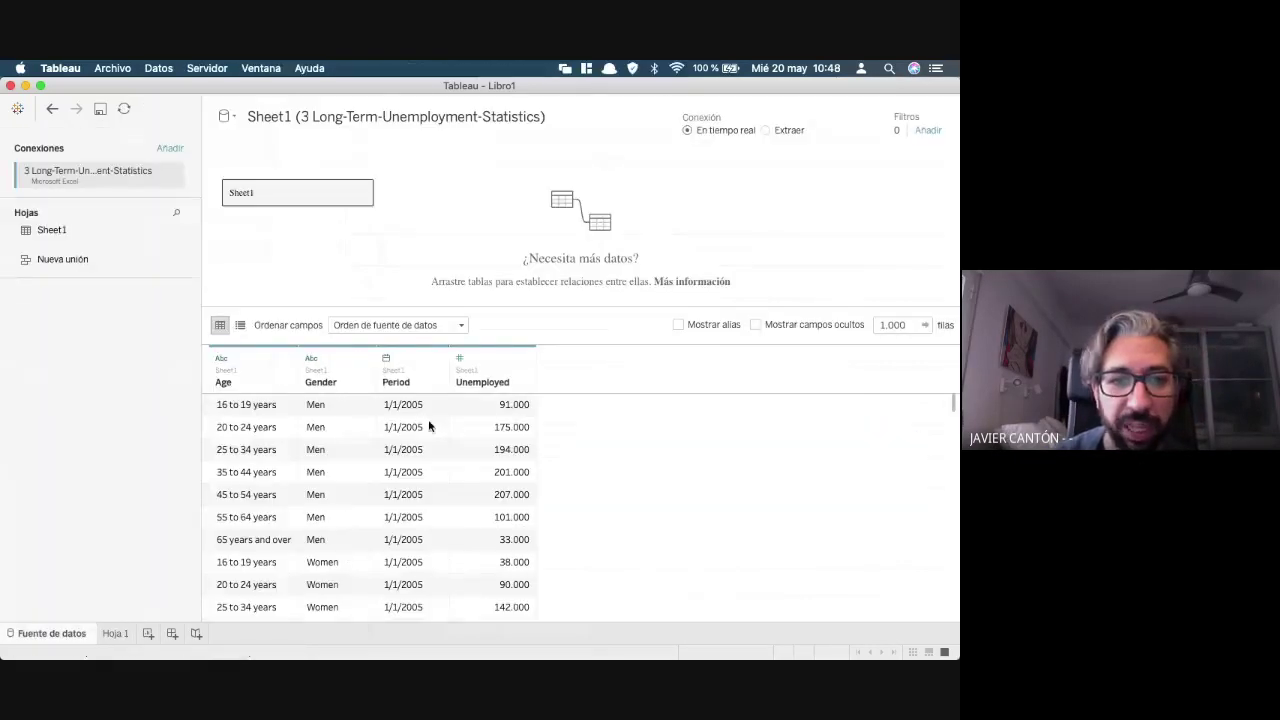
pyautogui.scroll(-2, 419, 405)
pyautogui.scroll(-2, 419, 405)
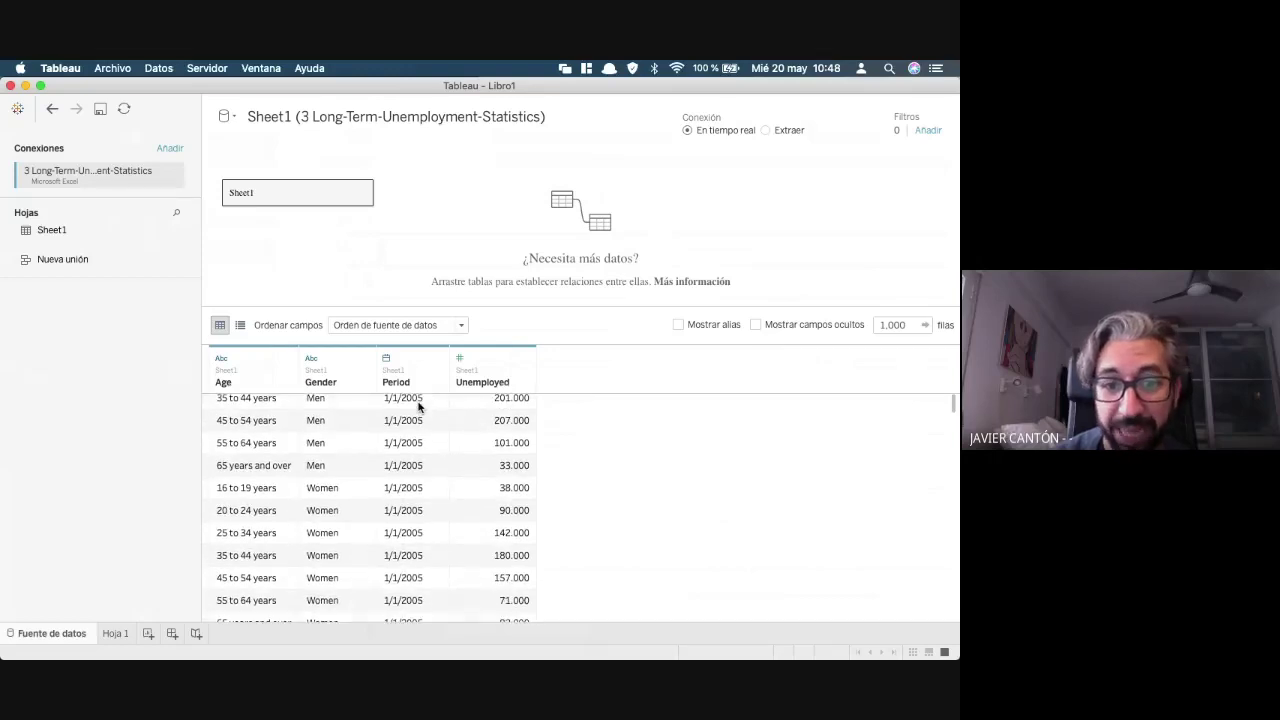
pyautogui.scroll(-3, 425, 505)
pyautogui.scroll(5, 425, 503)
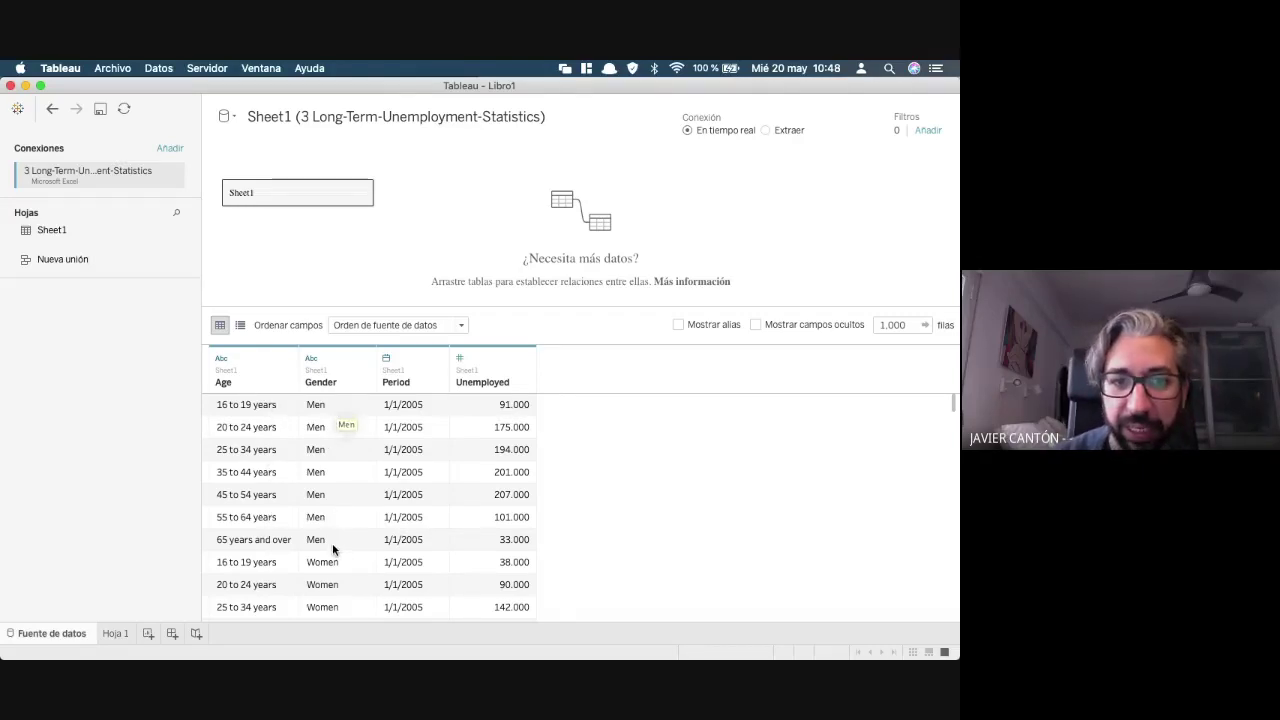
pyautogui.scroll(-5, 332, 543)
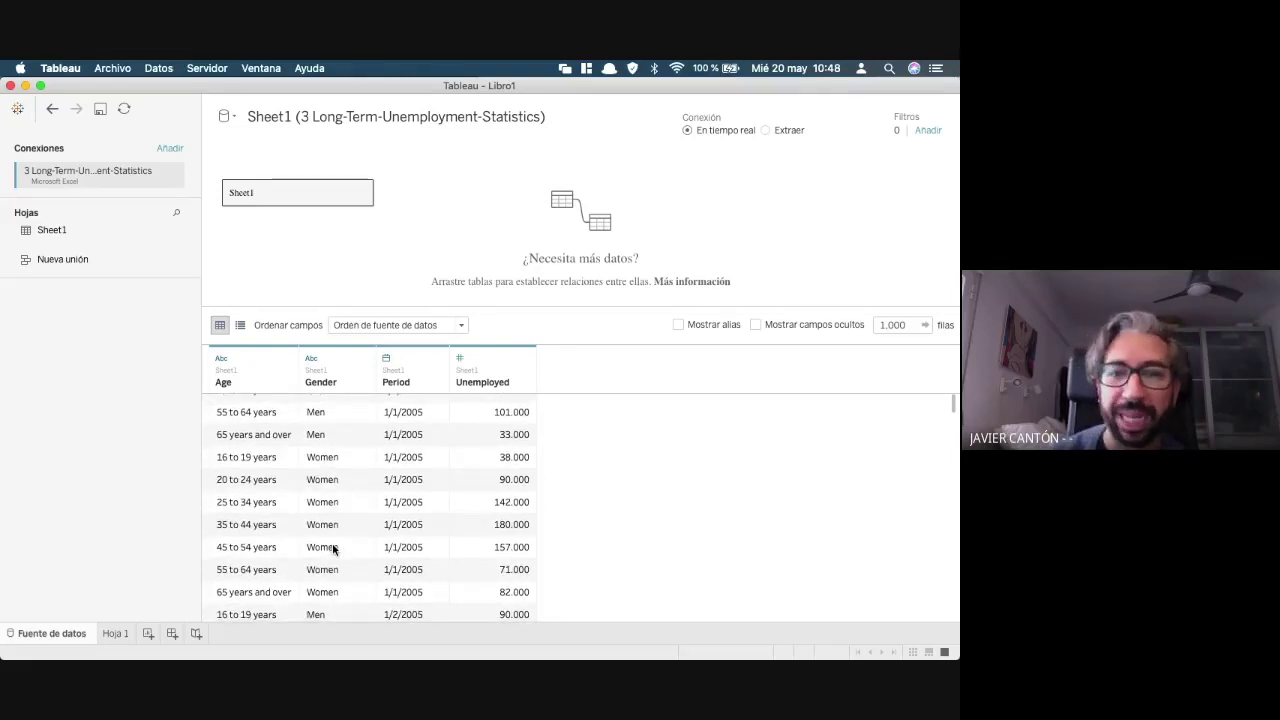
pyautogui.click(115, 633)
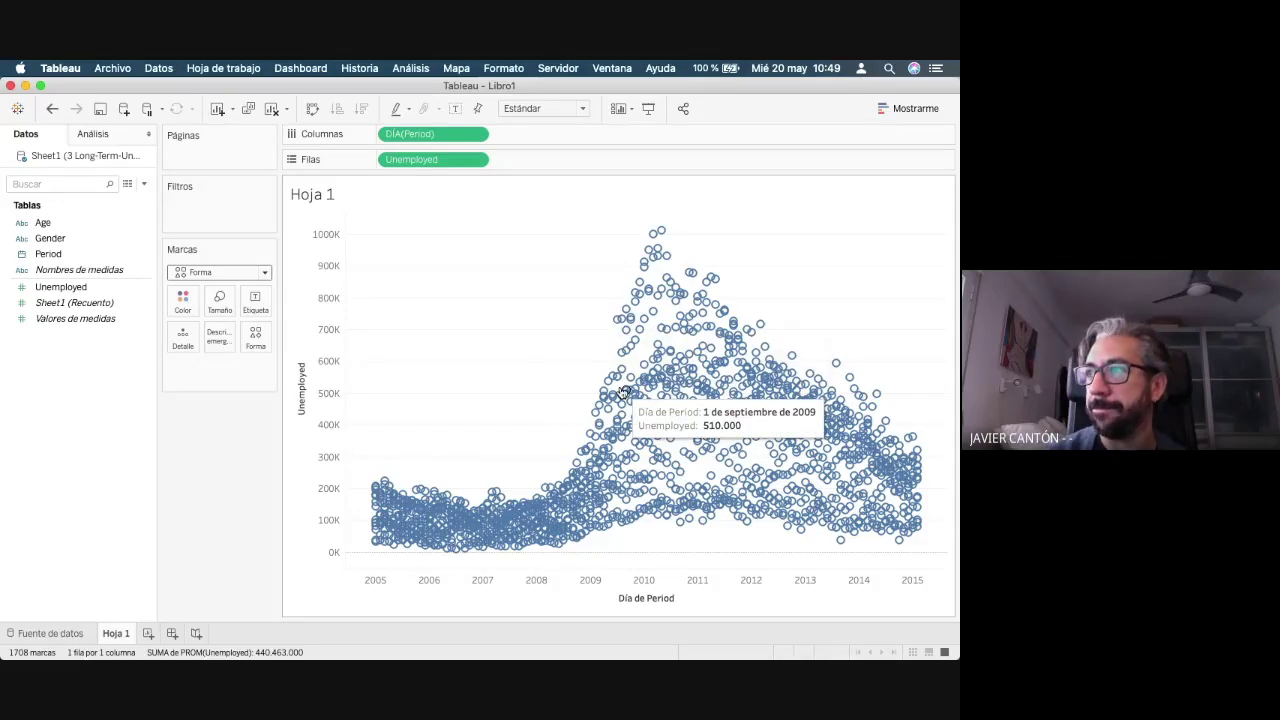
# - Turn measure aggregation back on and set the mark type to Línea
pyautogui.click(93, 135)
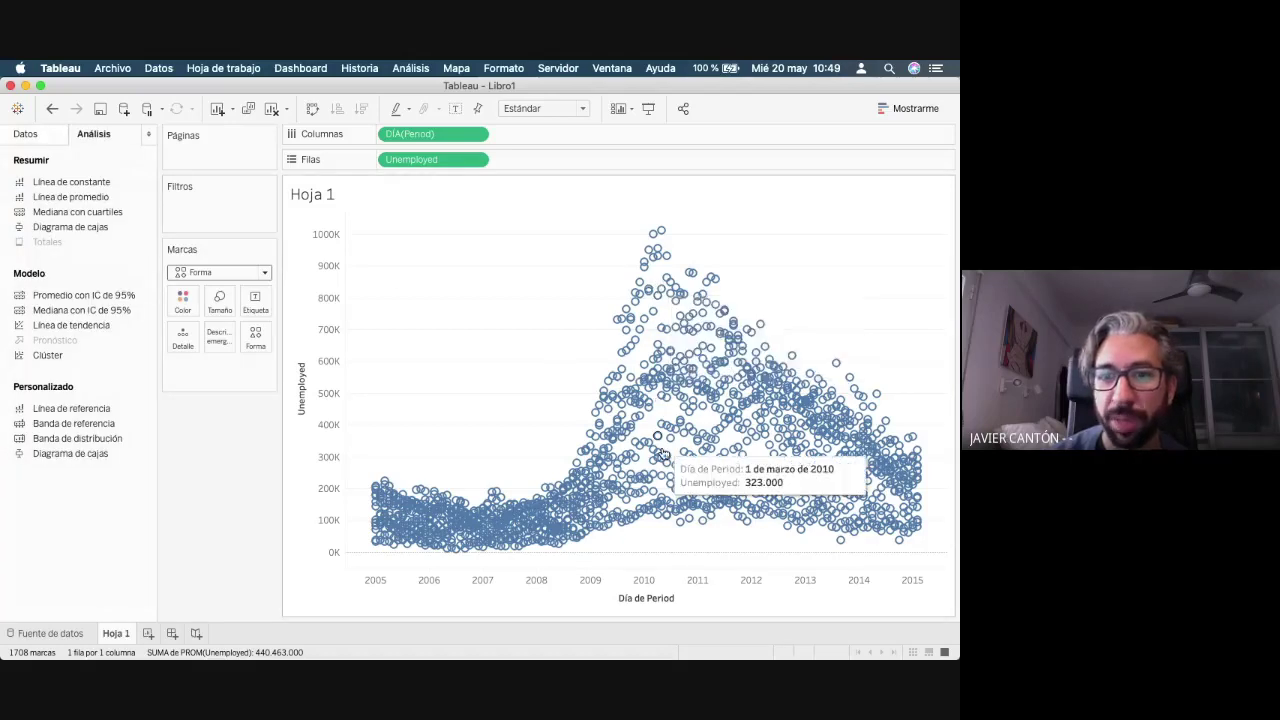
pyautogui.hotkey('ctrl', 'shift', 'Tab')
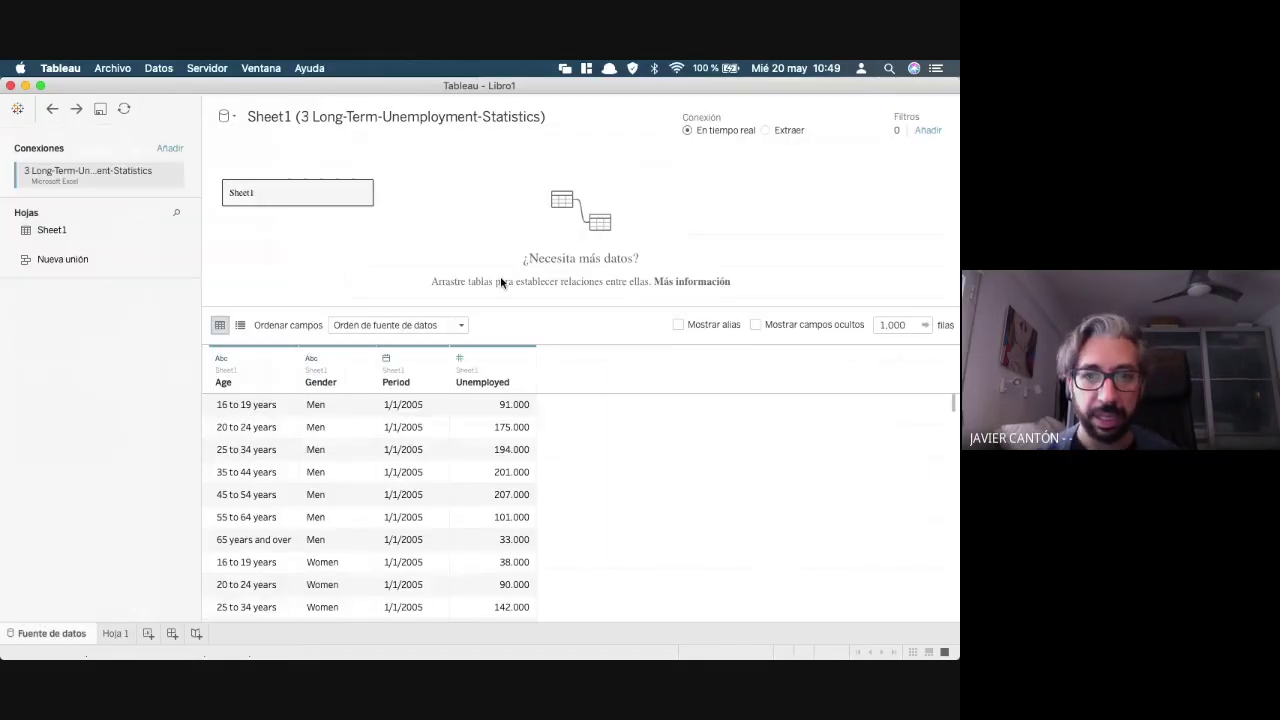
pyautogui.hotkey('ctrl', 'Tab')
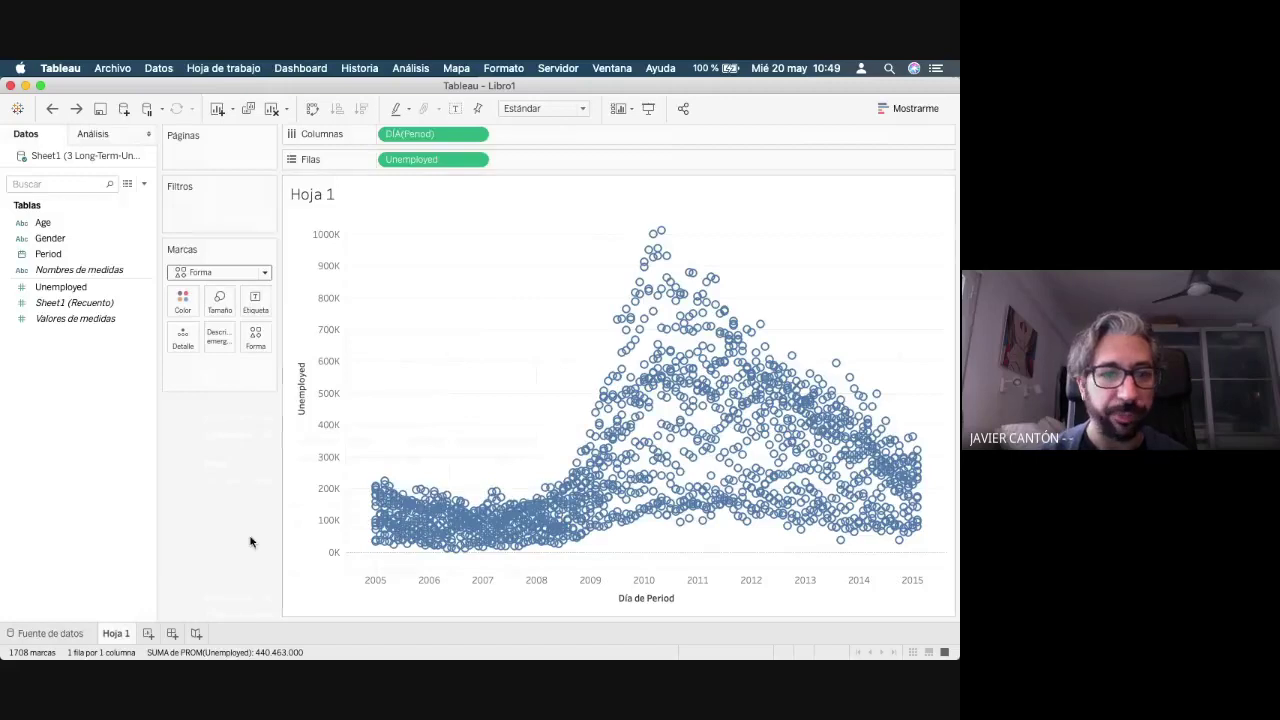
pyautogui.click(415, 67)
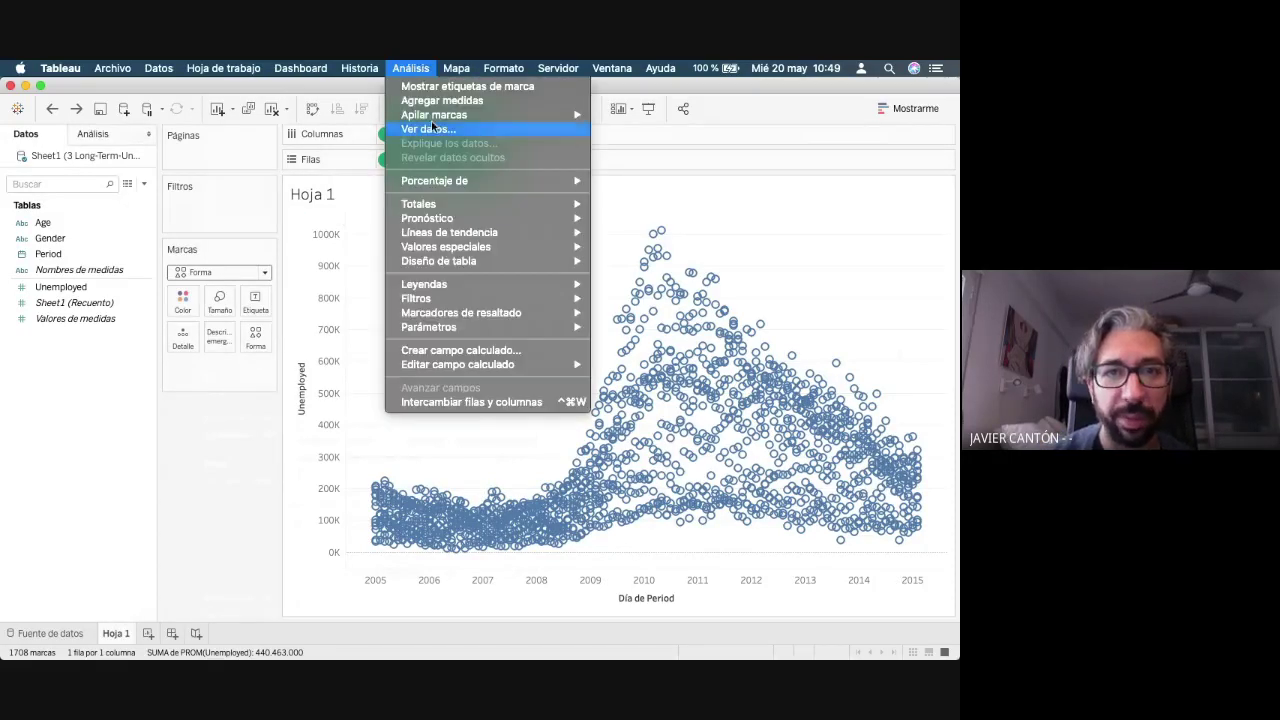
pyautogui.click(440, 101)
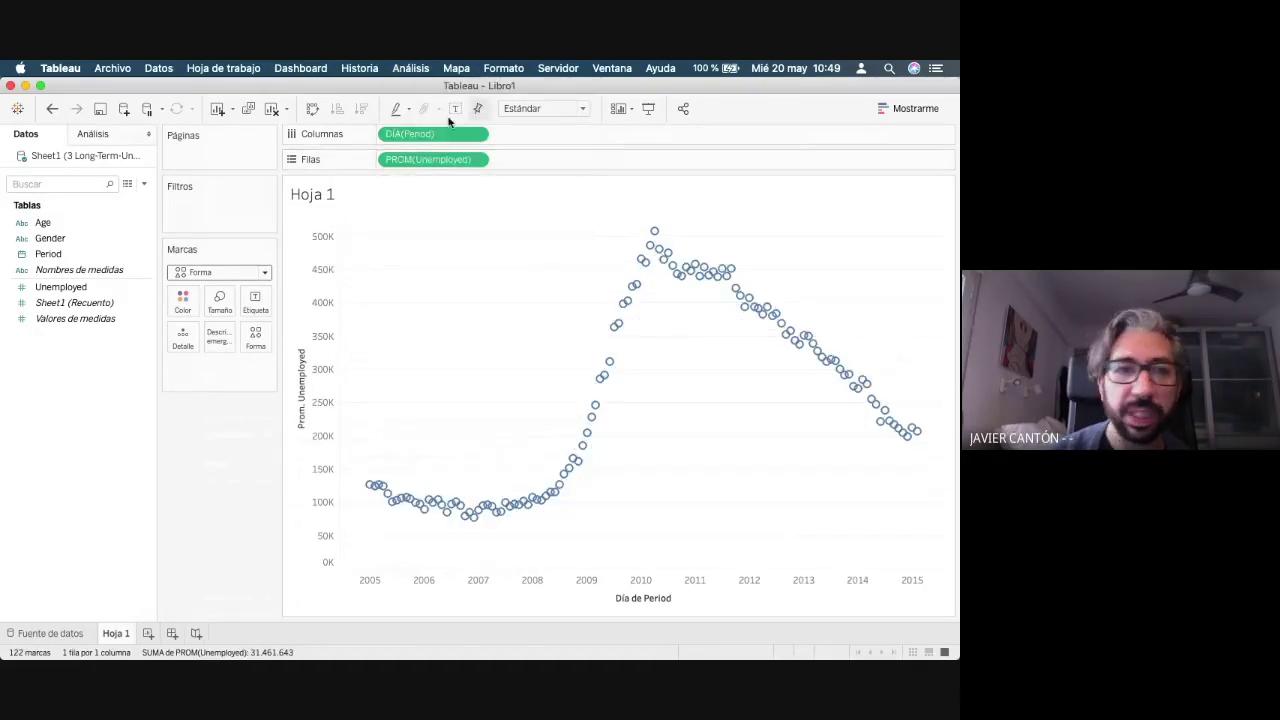
pyautogui.click(264, 268)
pyautogui.click(229, 321)
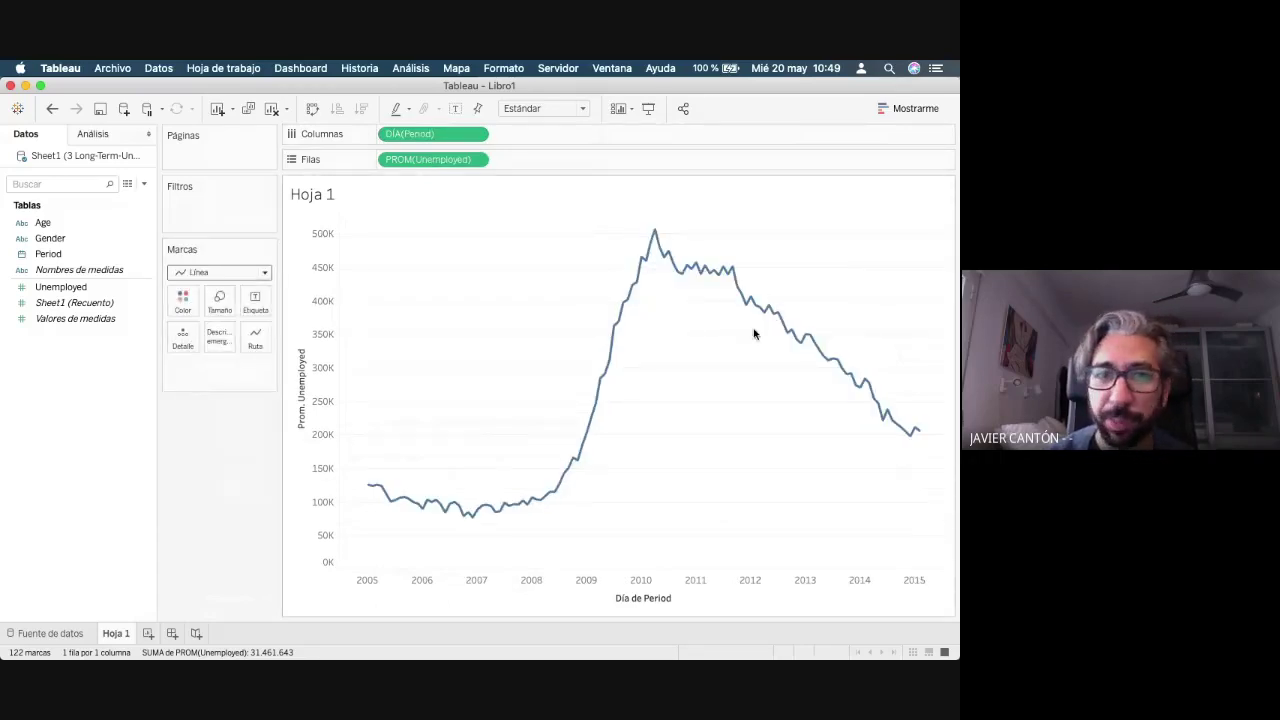
# - Try splitting the line by Gender in colour with the legend below the Marks card, and undo it
pyautogui.click(47, 240)
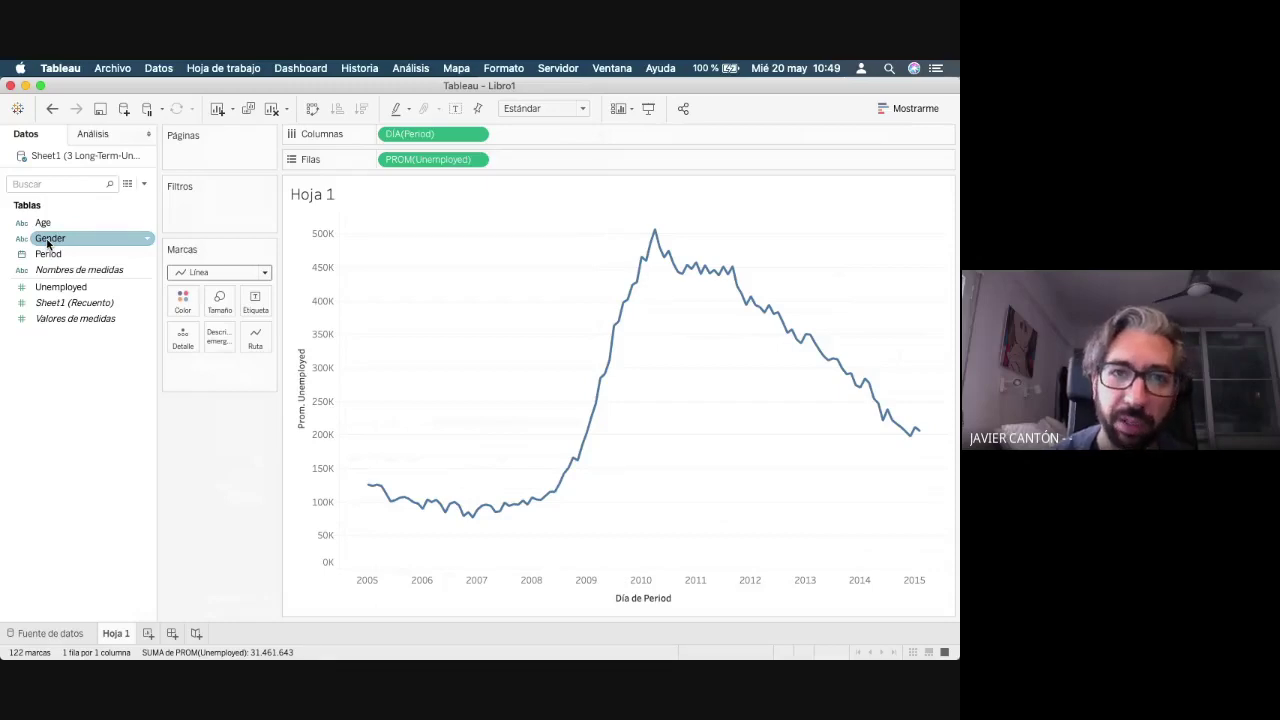
pyautogui.doubleClick(47, 240)
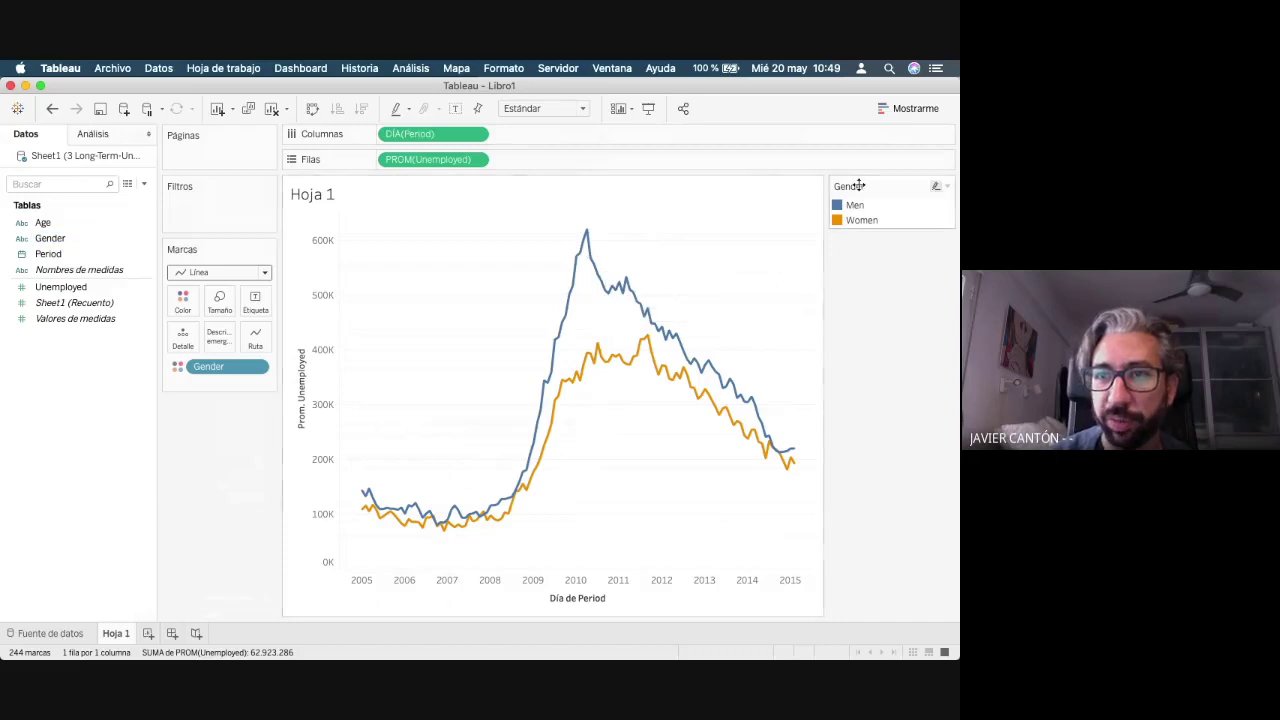
pyautogui.moveTo(228, 427); pyautogui.dragTo(224, 432)
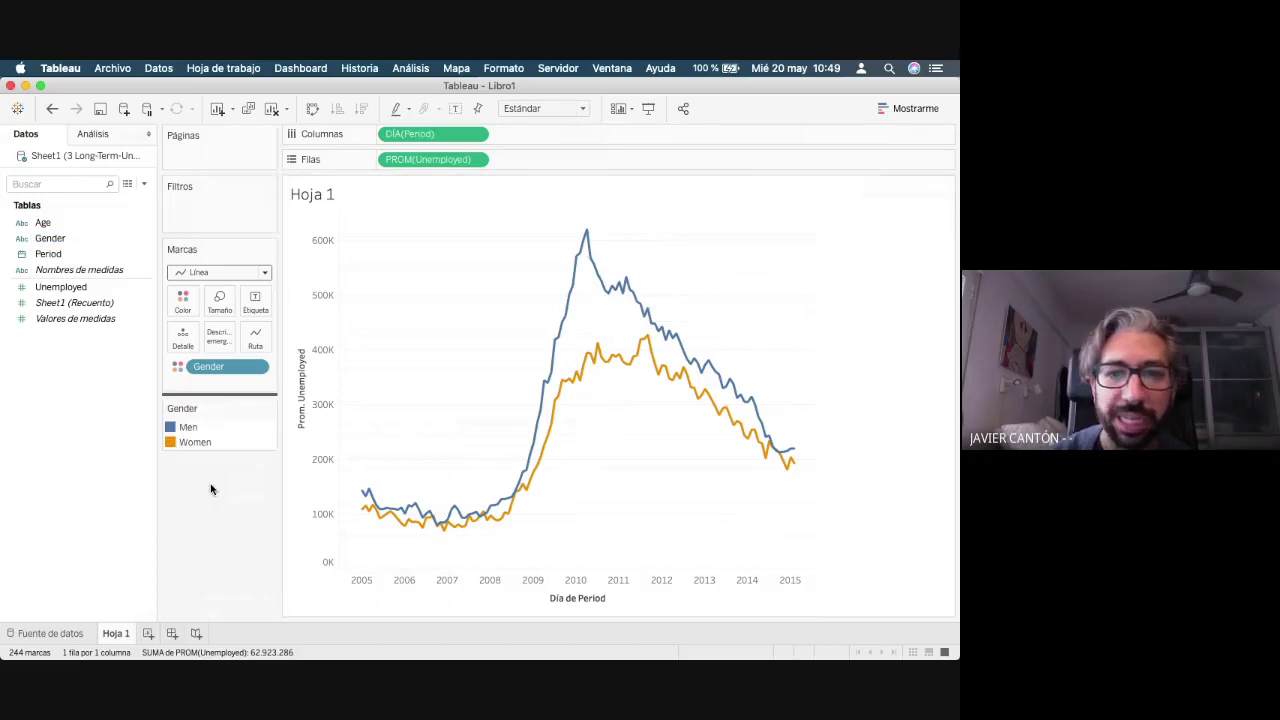
pyautogui.press('super+z')
# - Try splitting the line by Age in colour with the legend below the Marks card, and undo it
pyautogui.doubleClick(50, 229)
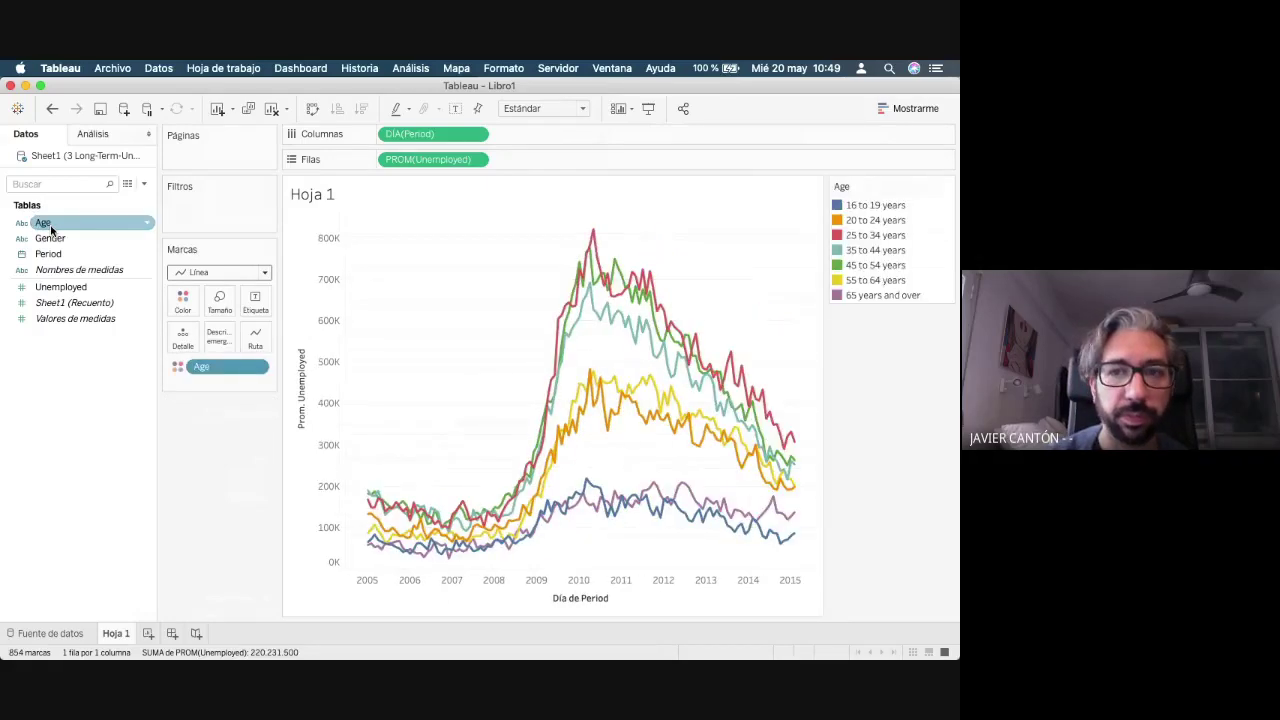
pyautogui.moveTo(868, 184); pyautogui.dragTo(239, 398)
pyautogui.press('super+z')
pyautogui.press('super+z')
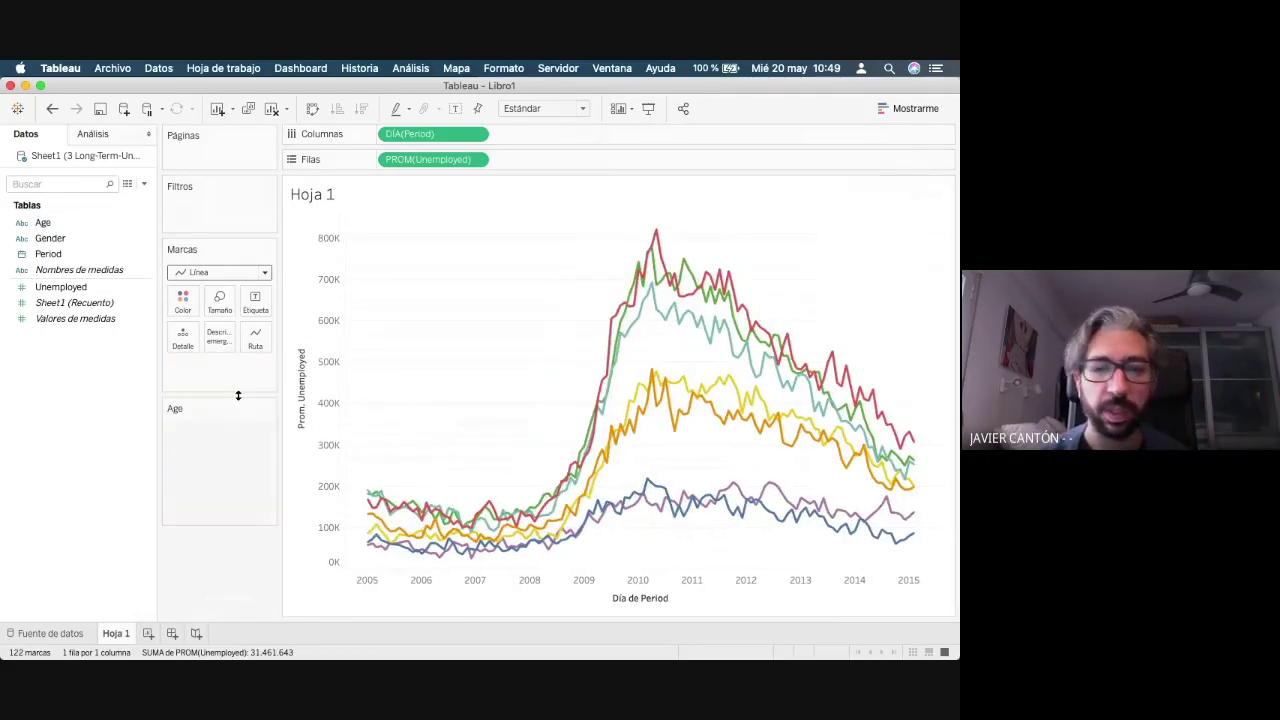
pyautogui.press('super+z')
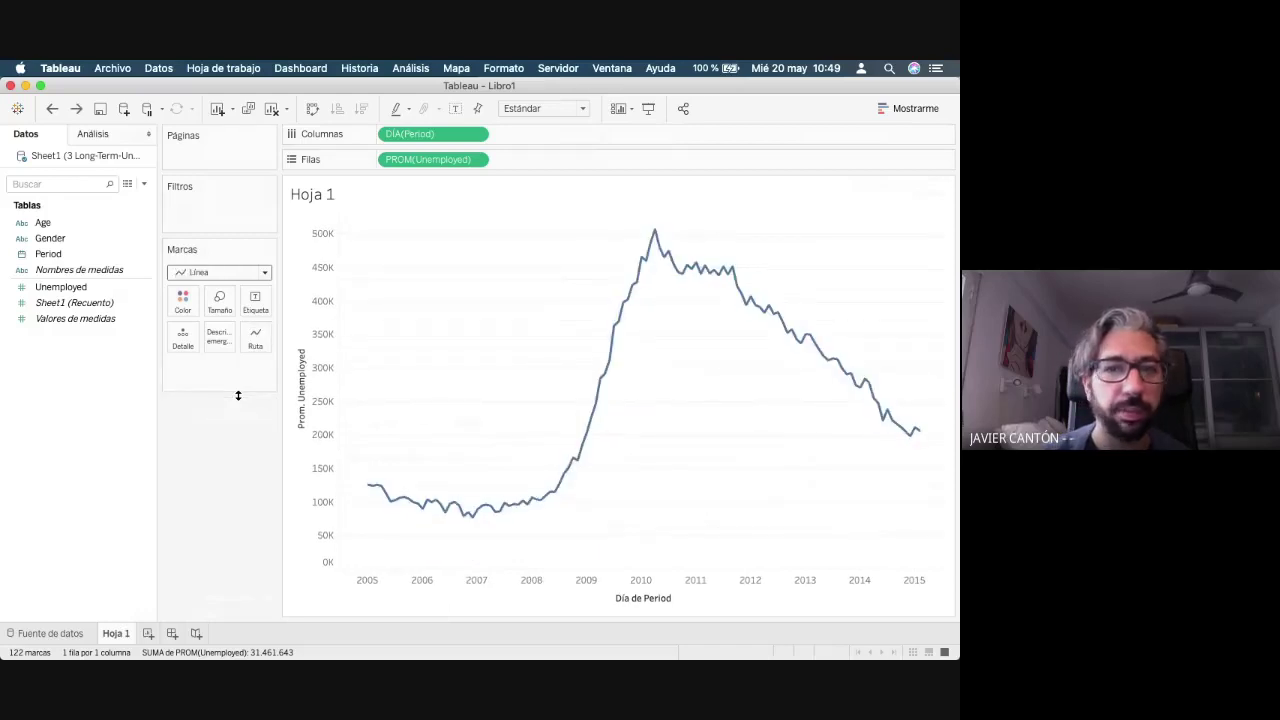
# - Split the average unemployment line by Gender using colour
pyautogui.doubleClick(67, 238)
pyautogui.click(397, 240)
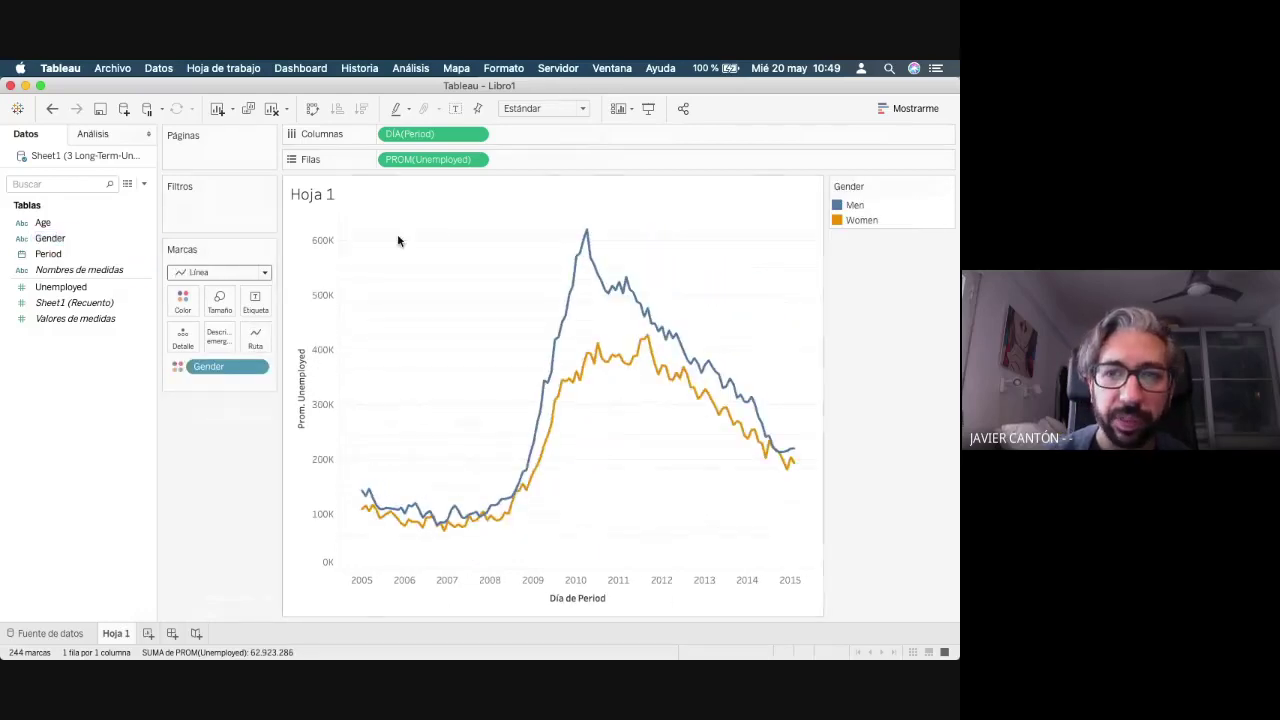
# - Turn off measure aggregation and set the mark type to Forma to plot the individual unemployment records
pyautogui.click(399, 70)
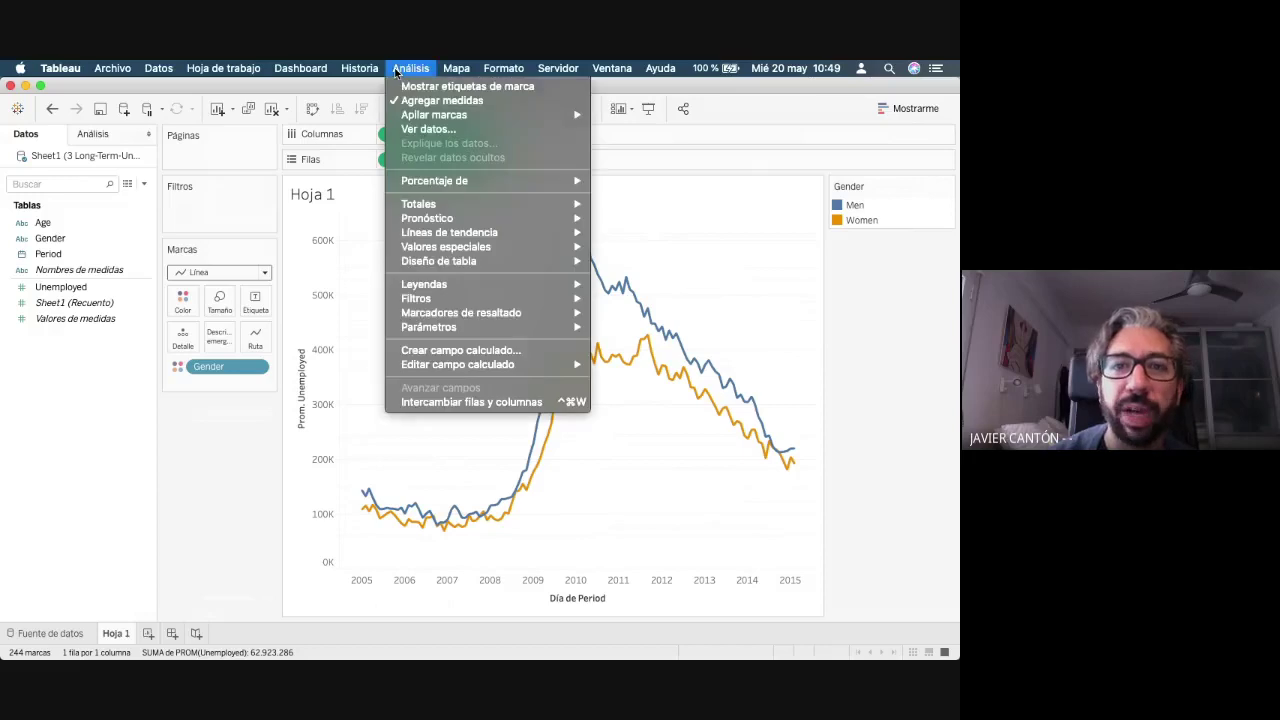
pyautogui.click(418, 102)
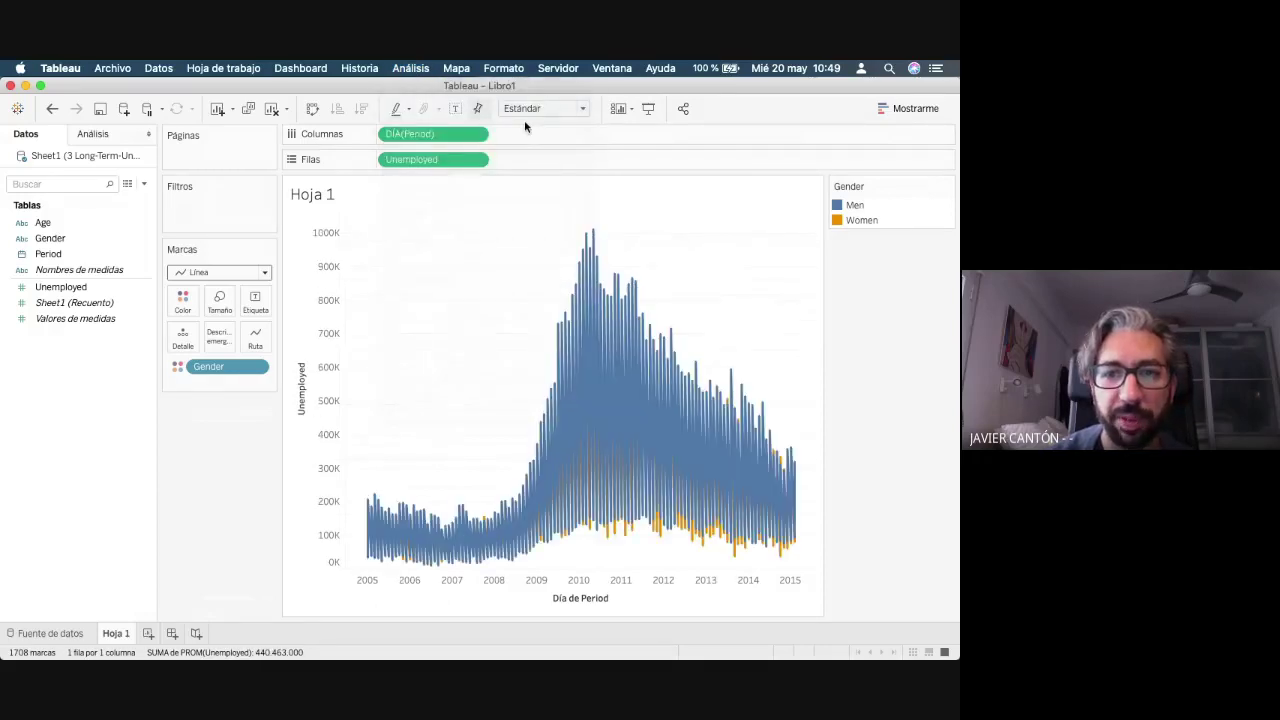
pyautogui.click(265, 272)
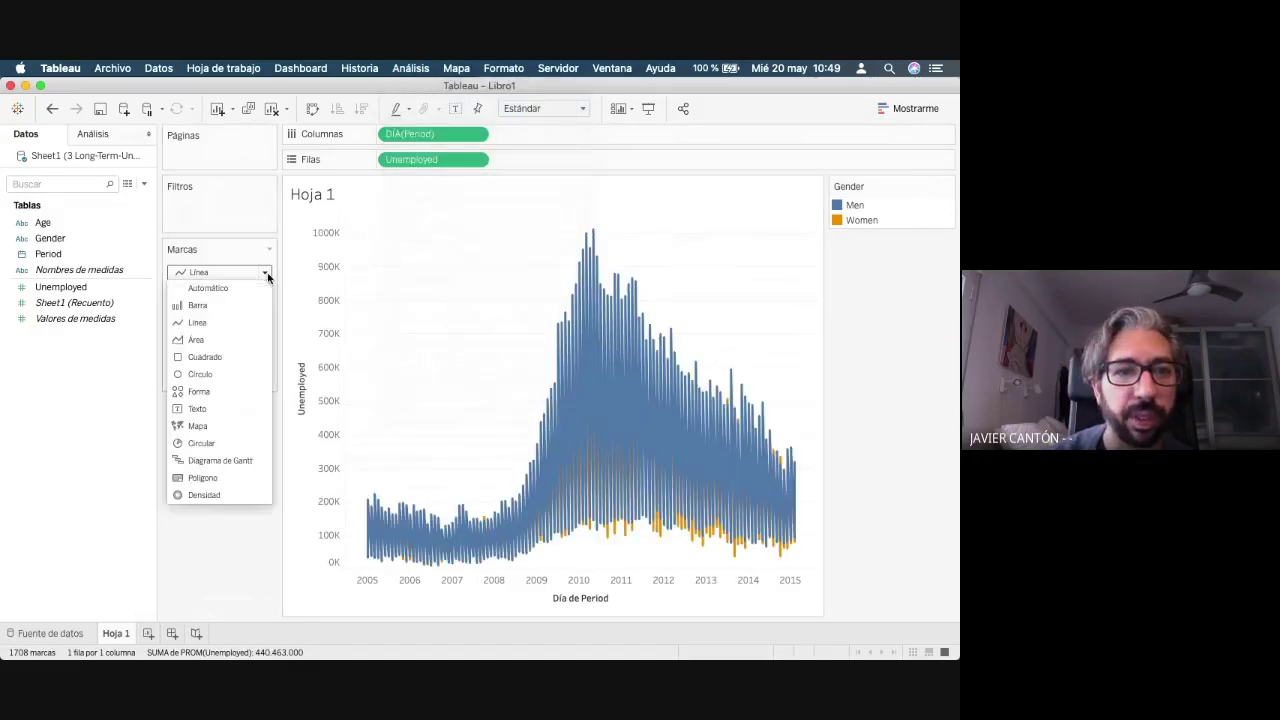
pyautogui.click(200, 392)
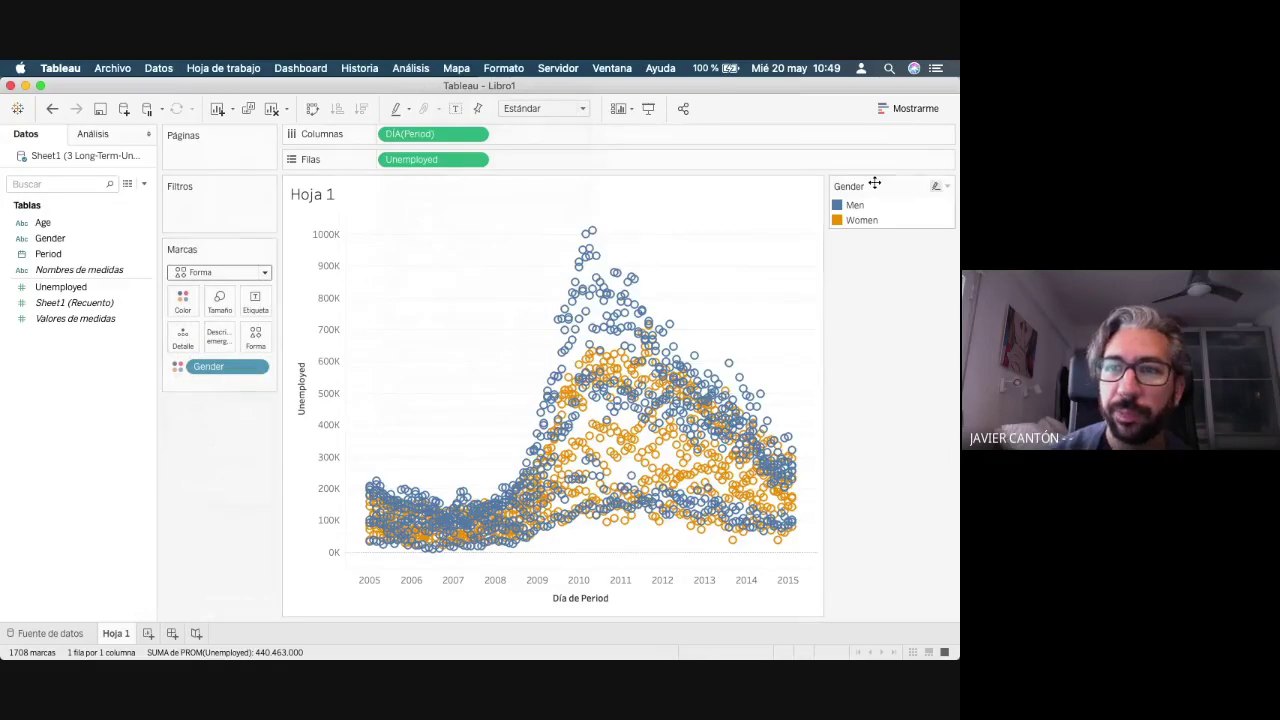
# - Place the Gender legend below the Marks card and highlight the Men and Women points in turn
pyautogui.moveTo(233, 408); pyautogui.dragTo(234, 406)
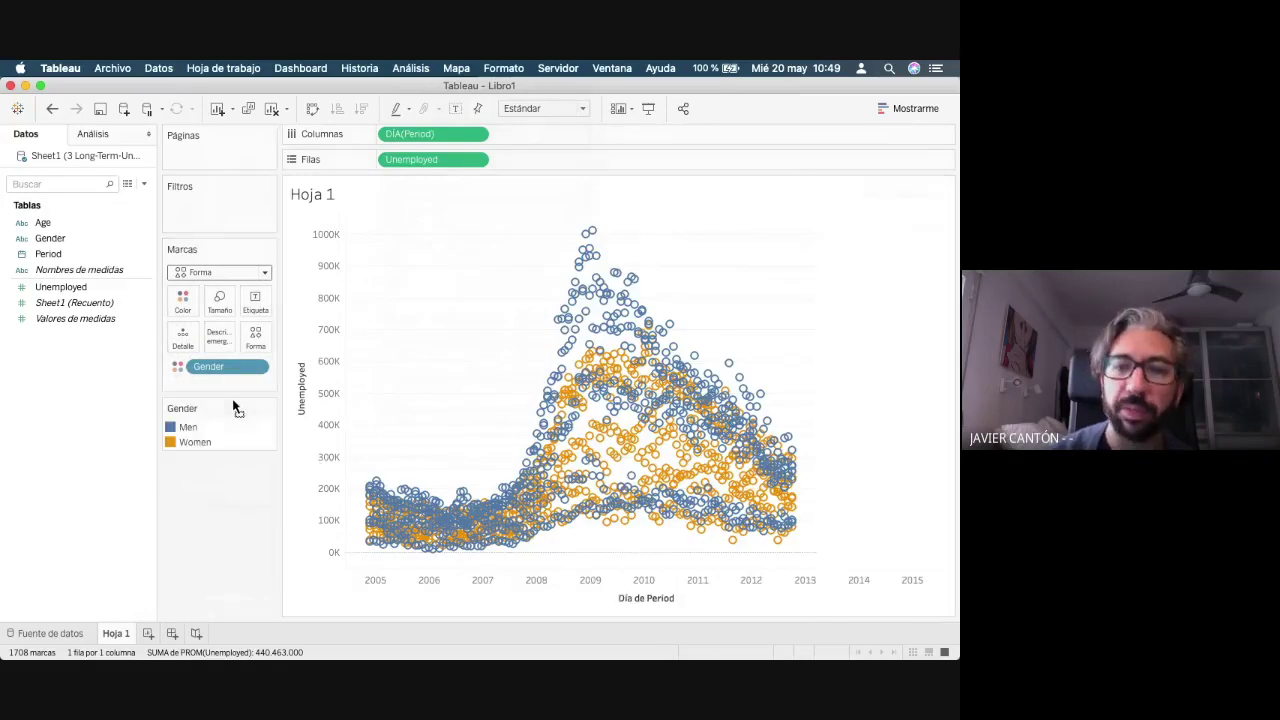
pyautogui.click(188, 428)
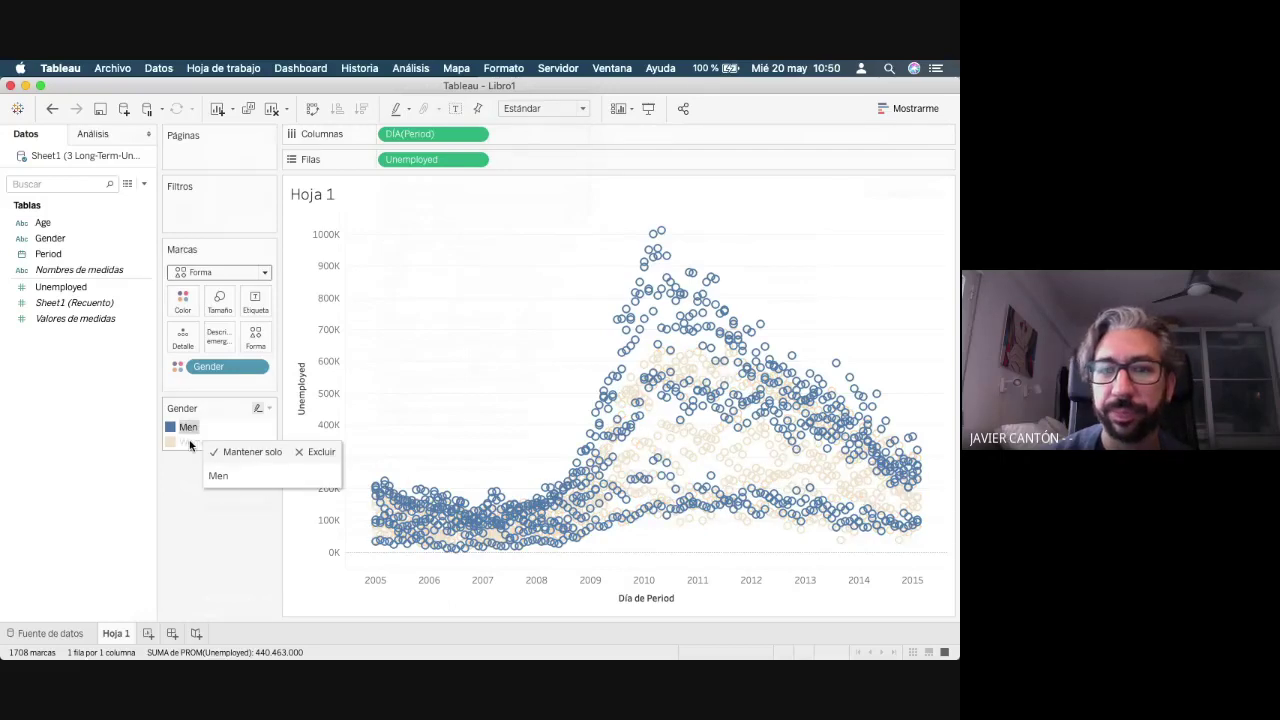
pyautogui.click(190, 442)
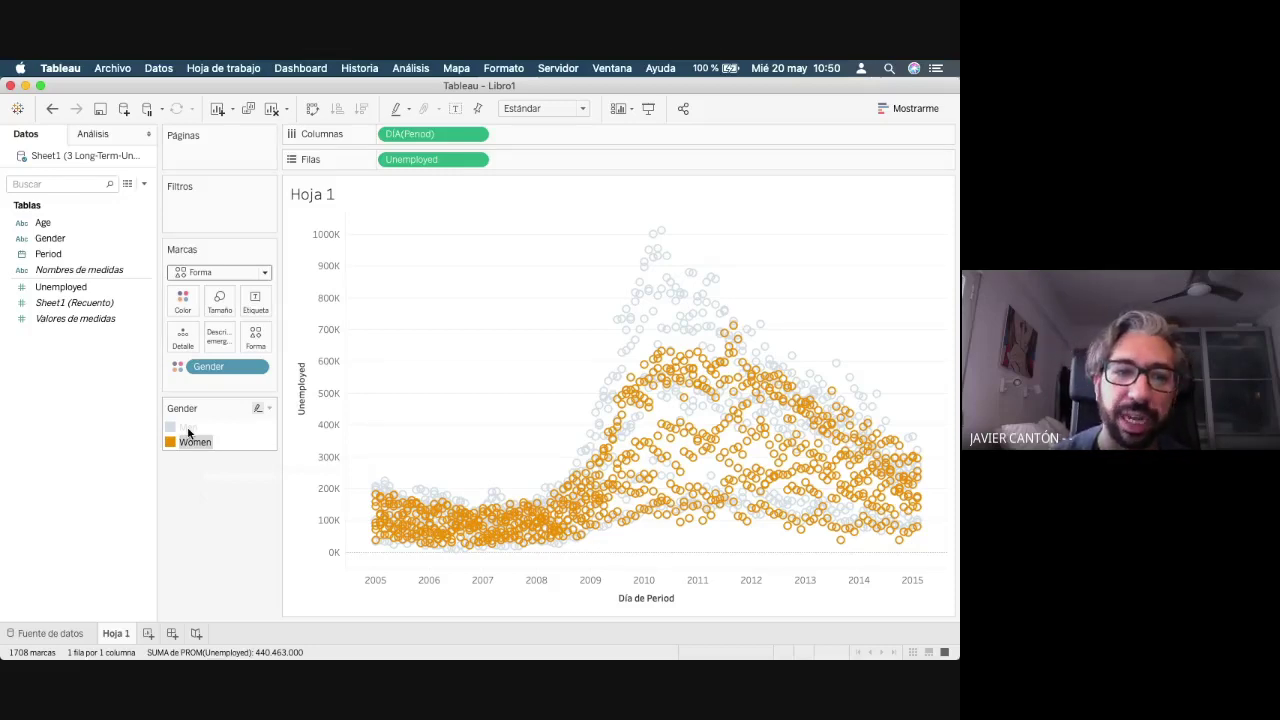
pyautogui.click(188, 429)
# - Add Age to the points as a shape encoding and place its legend below the Marks card
pyautogui.click(45, 237)
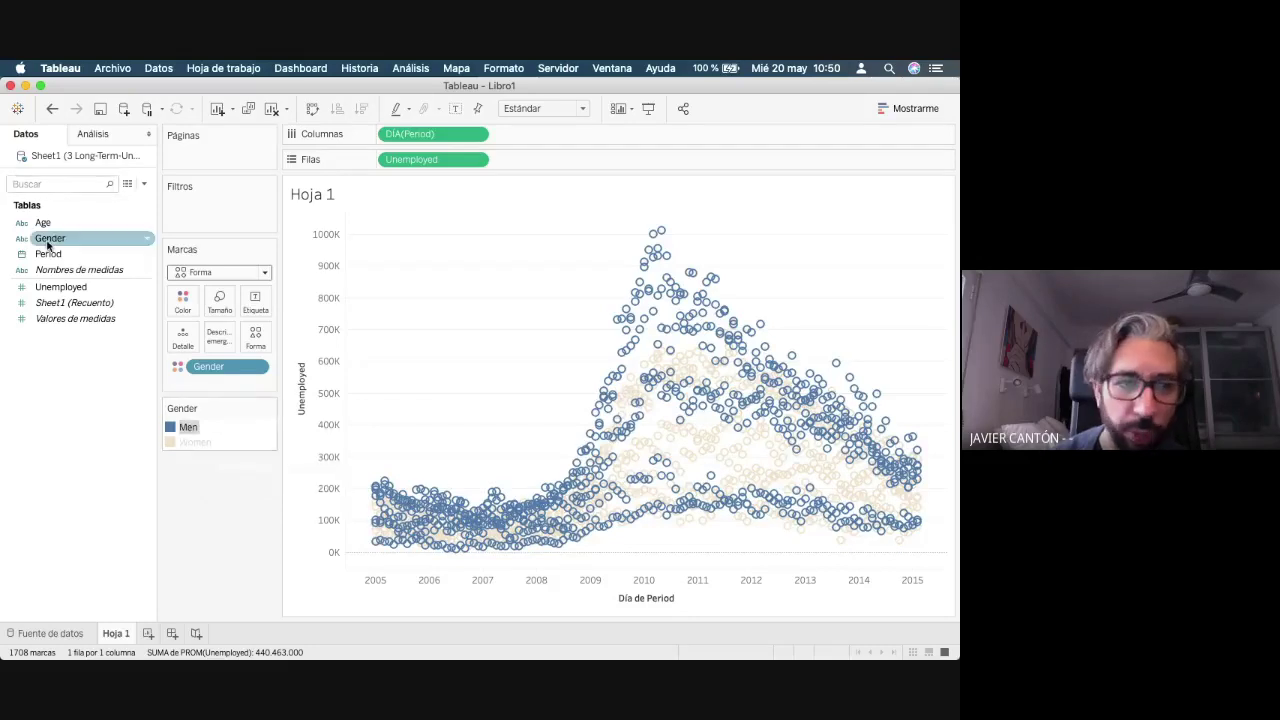
pyautogui.click(46, 226)
pyautogui.doubleClick(46, 224)
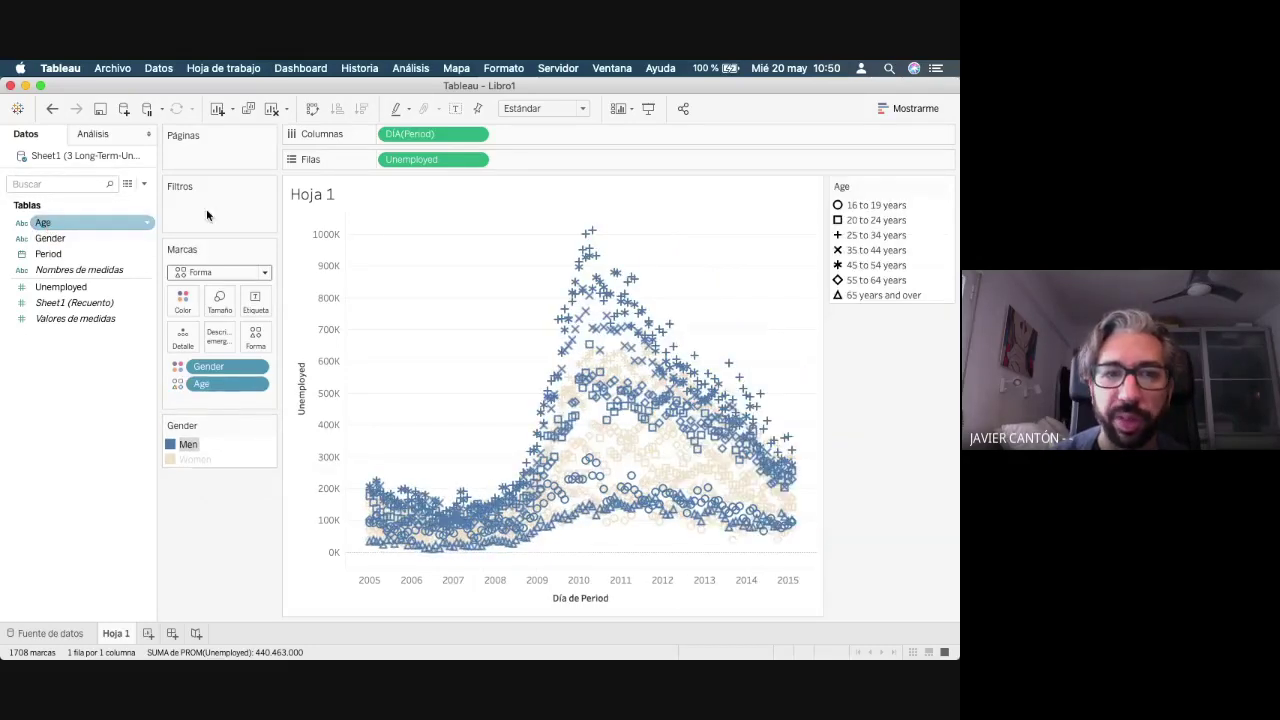
pyautogui.moveTo(880, 183); pyautogui.dragTo(226, 480)
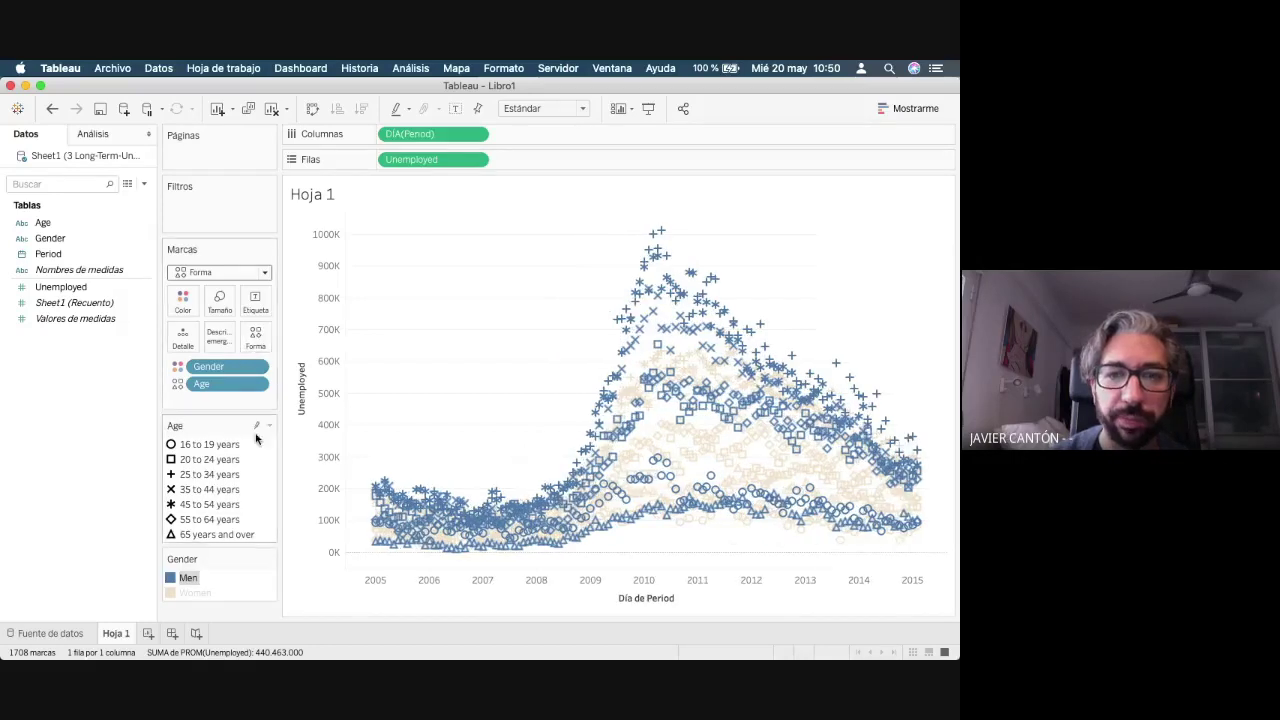
# - Clear the Men highlight and compare the 16 to 19, 20 to 24 and 25 to 34 age groups and Women by highlighting them
pyautogui.click(187, 574)
pyautogui.moveTo(210, 446)
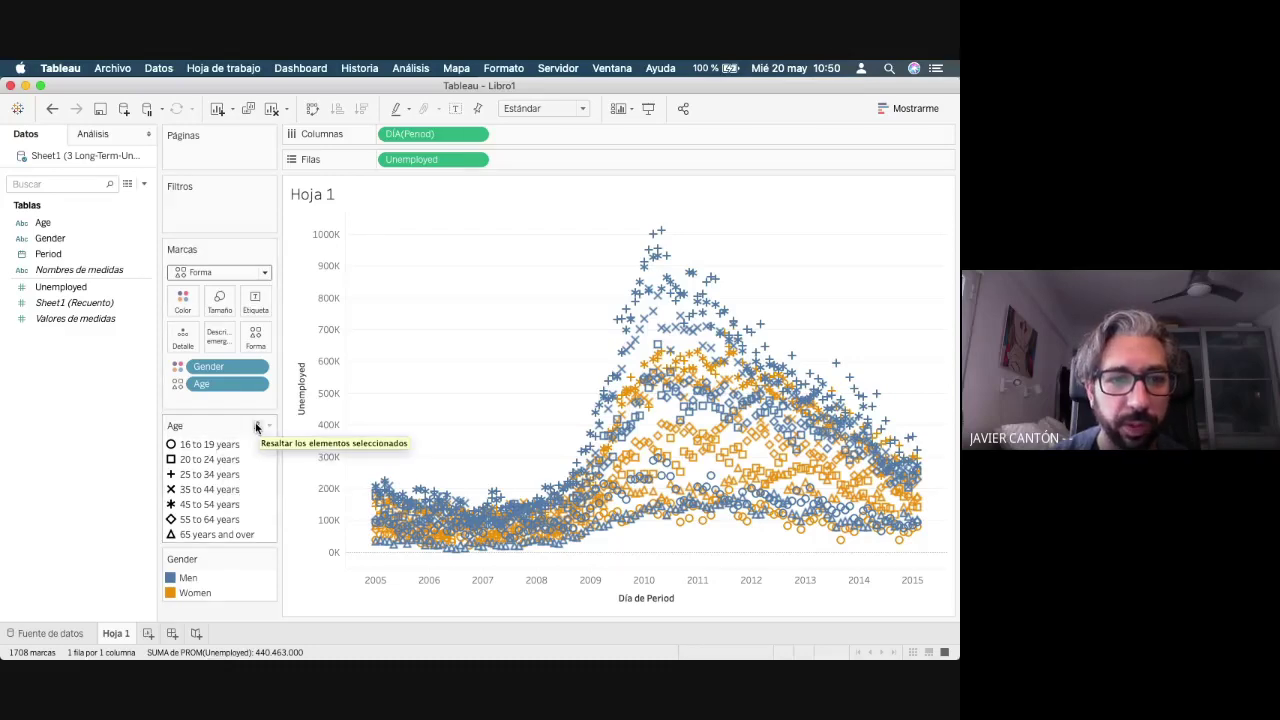
pyautogui.click(210, 447)
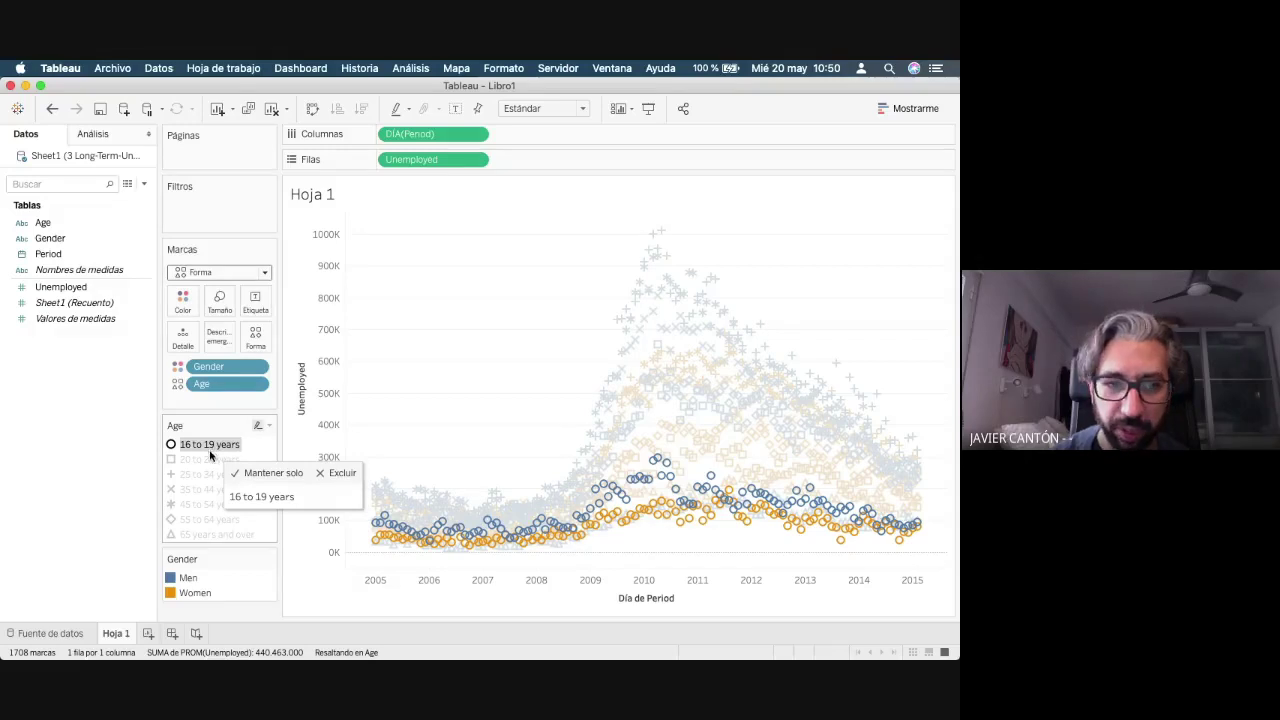
pyautogui.click(210, 459)
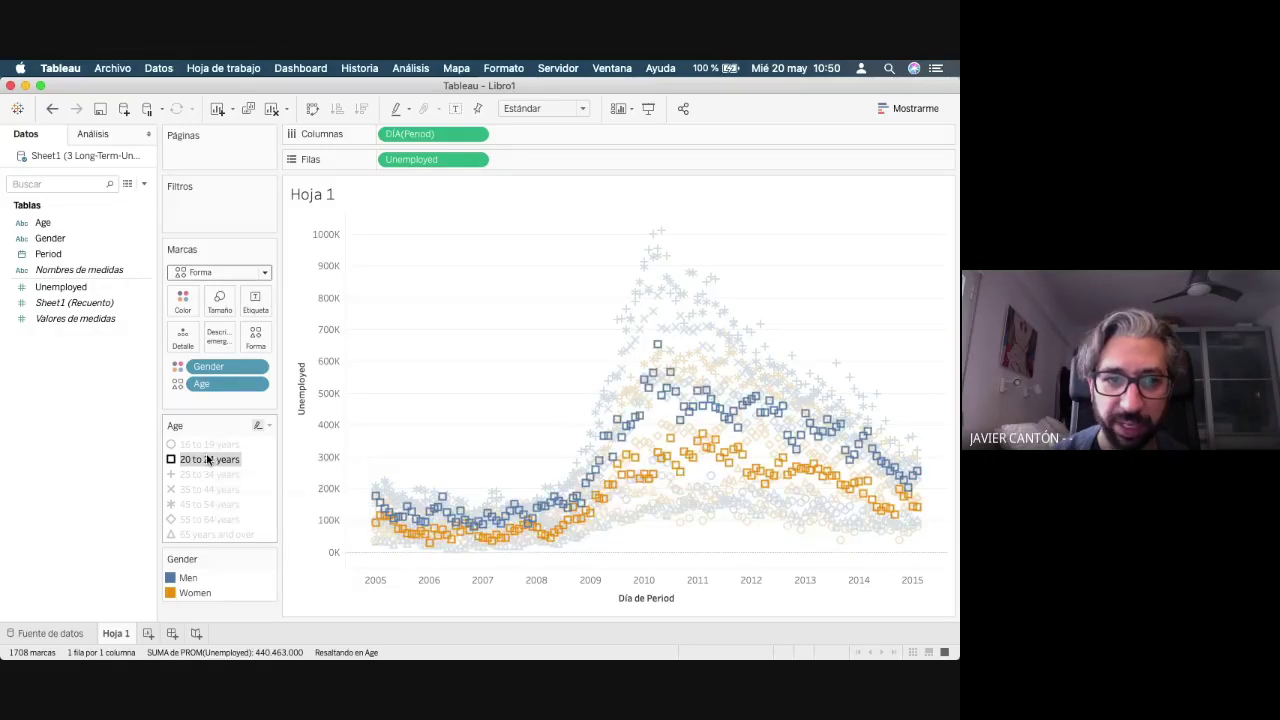
pyautogui.moveTo(210, 460)
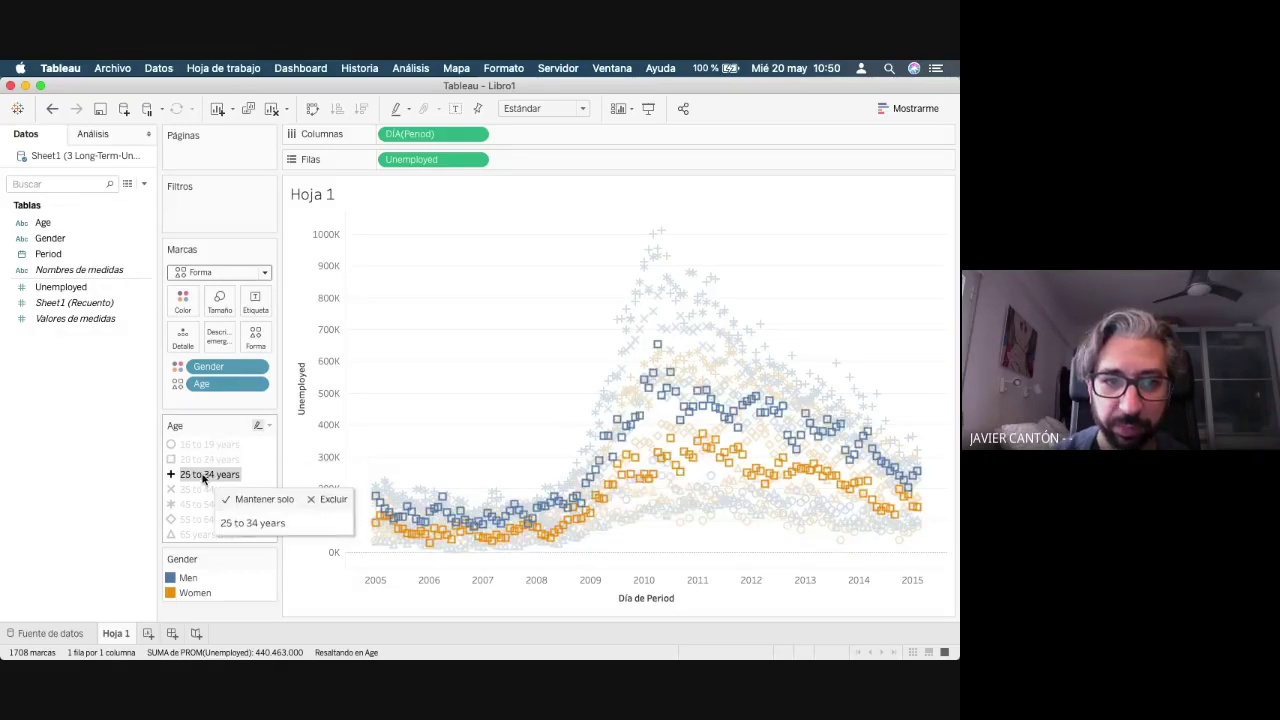
pyautogui.click(203, 476)
pyautogui.click(188, 590)
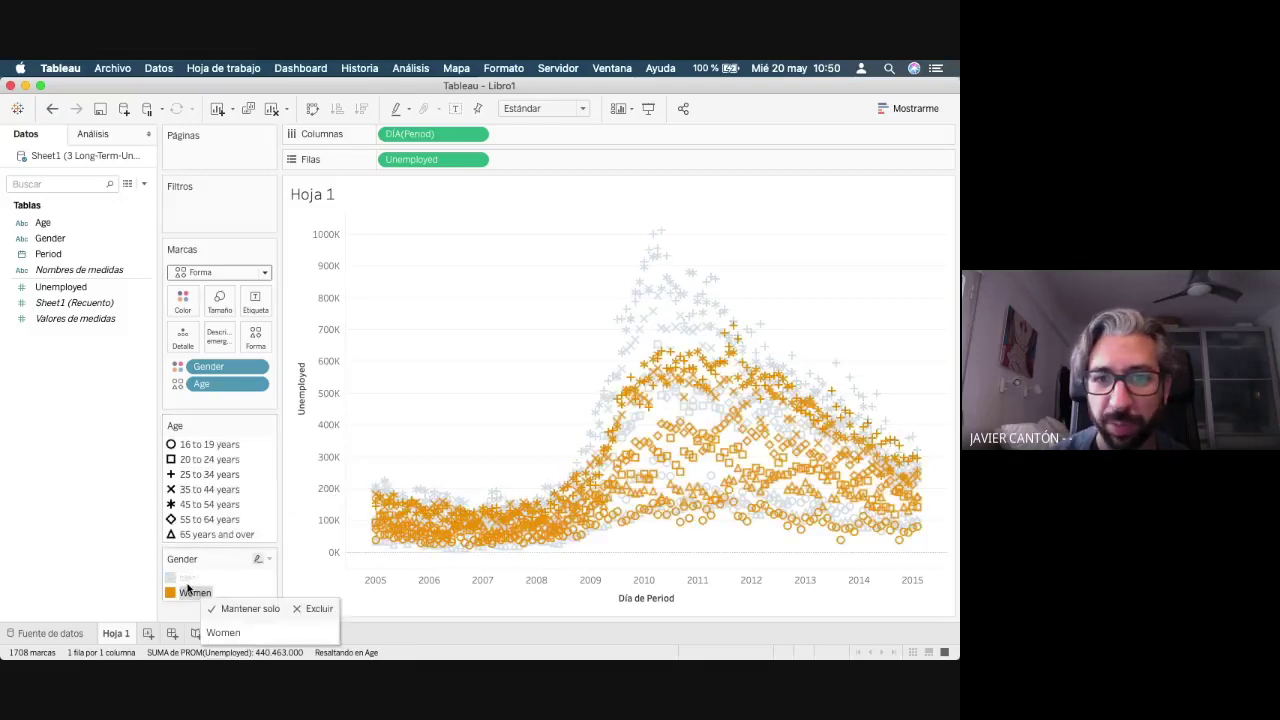
pyautogui.click(205, 459)
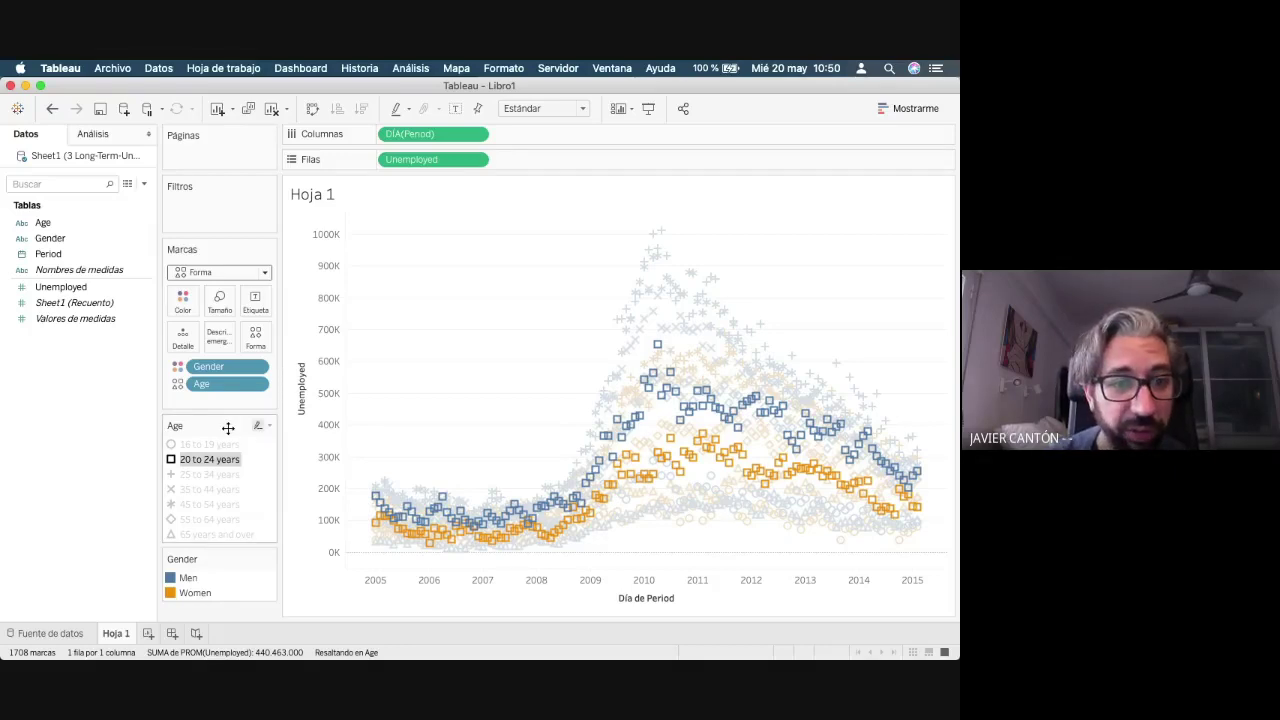
# - Undo the Age shape encoding and the Gender highlight
pyautogui.hotkey('ctrl', 'z')
pyautogui.hotkey('ctrl', 'z')
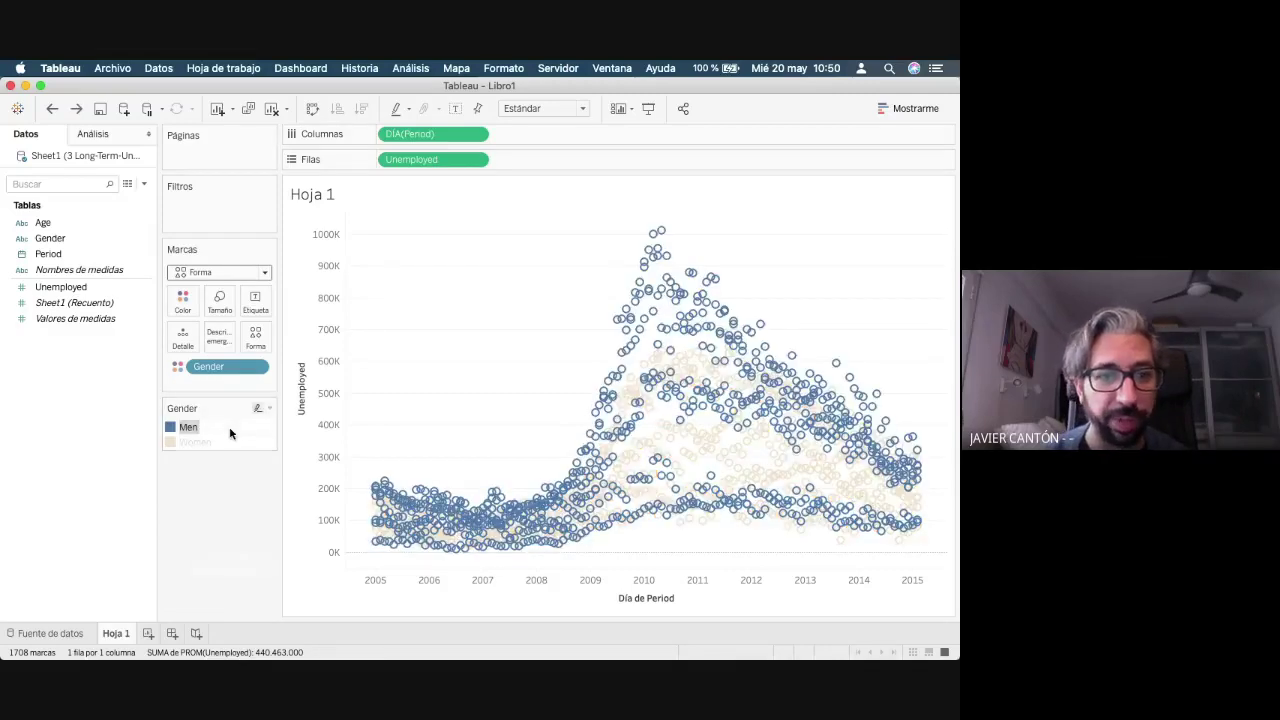
pyautogui.hotkey('ctrl', 'z')
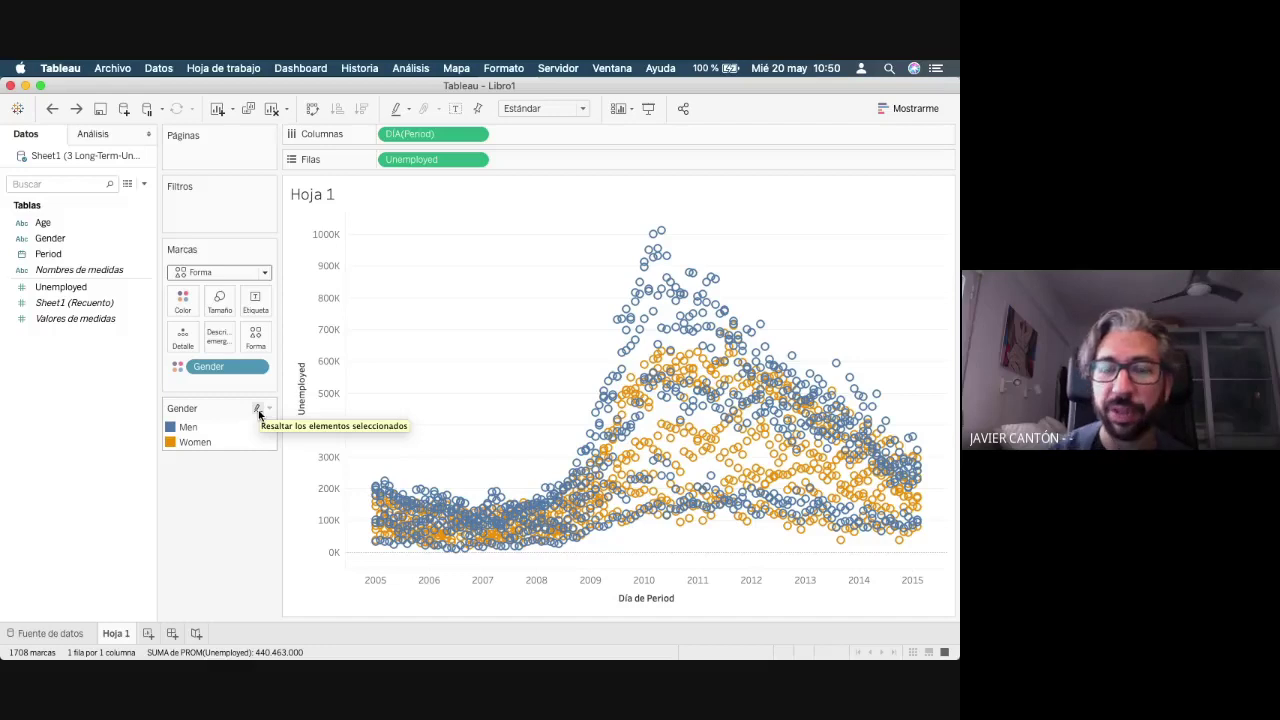
# - Try excluding Men from the chart through the Gender legend, and undo it
pyautogui.click(196, 430)
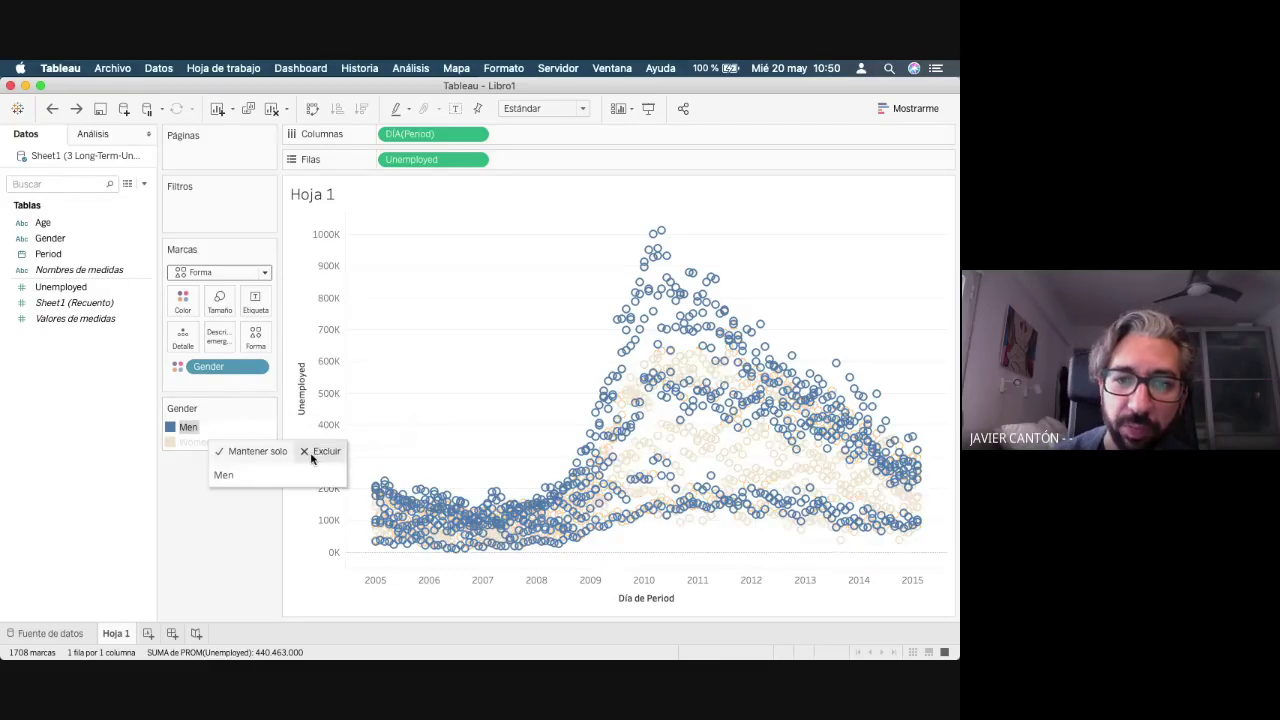
pyautogui.click(311, 459)
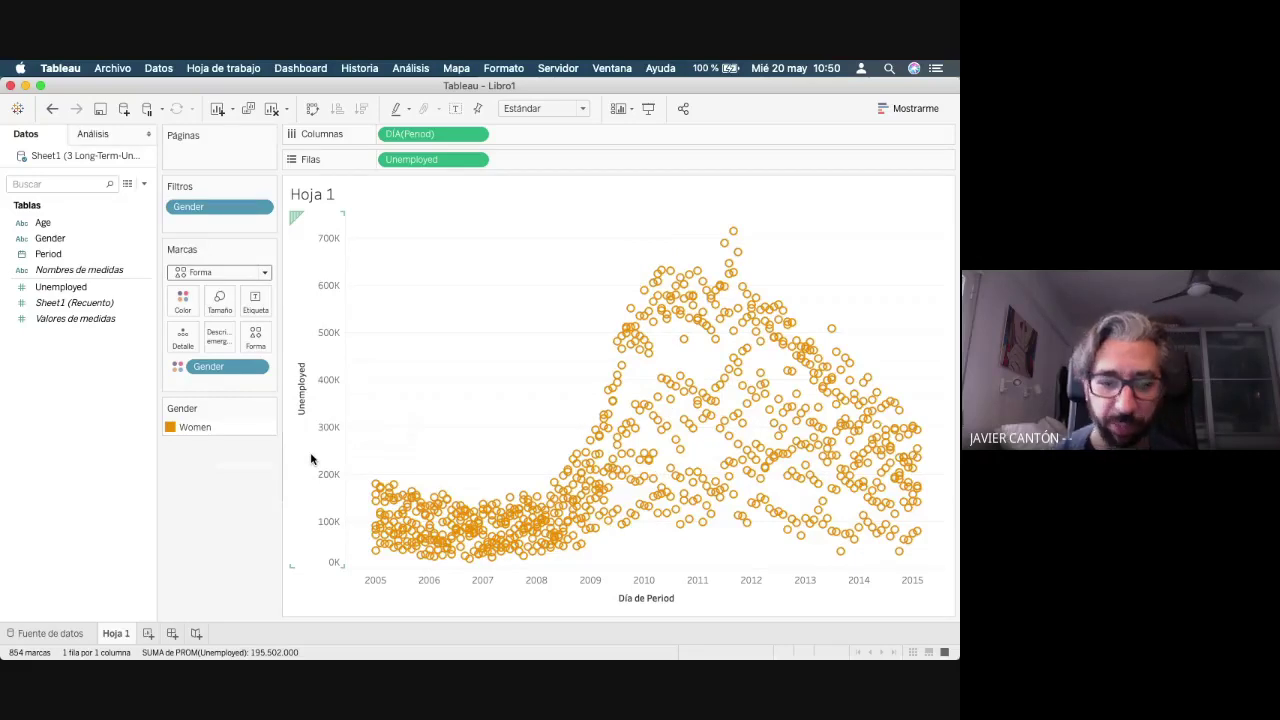
pyautogui.hotkey('ctrl', 'z')
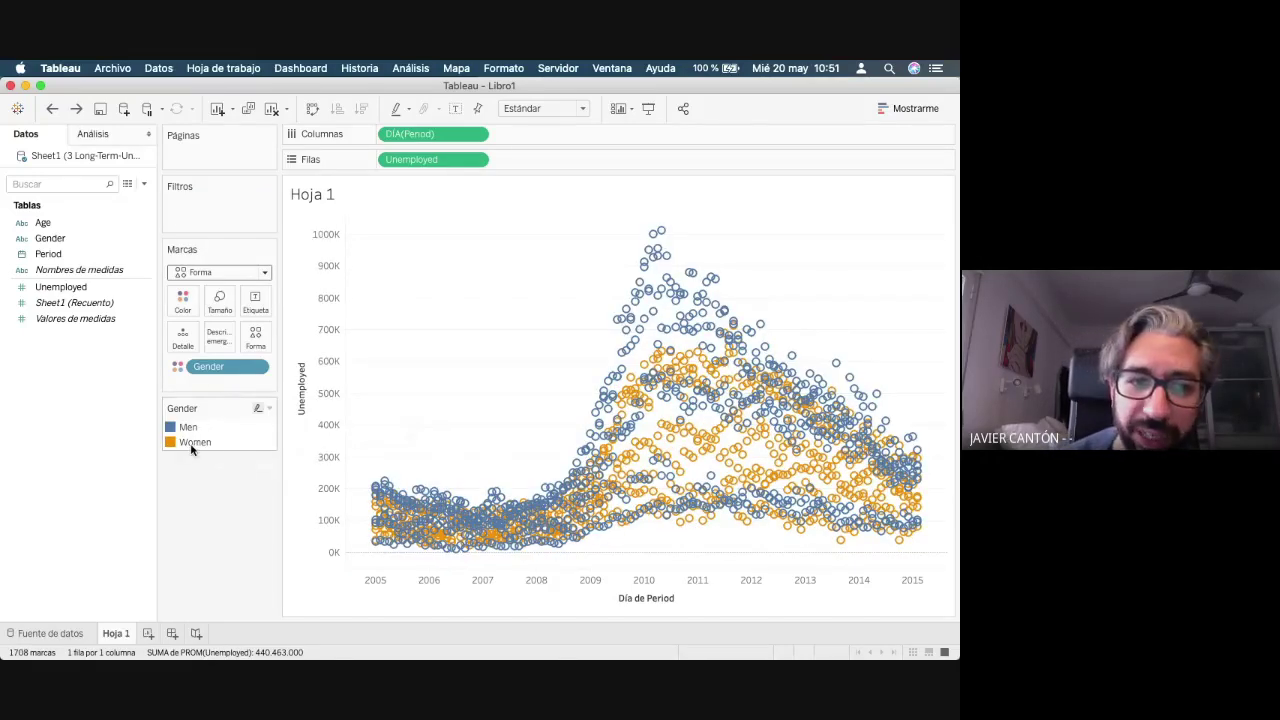
# - Highlight the Women points and the Men points in turn, and clear the highlight
pyautogui.click(191, 448)
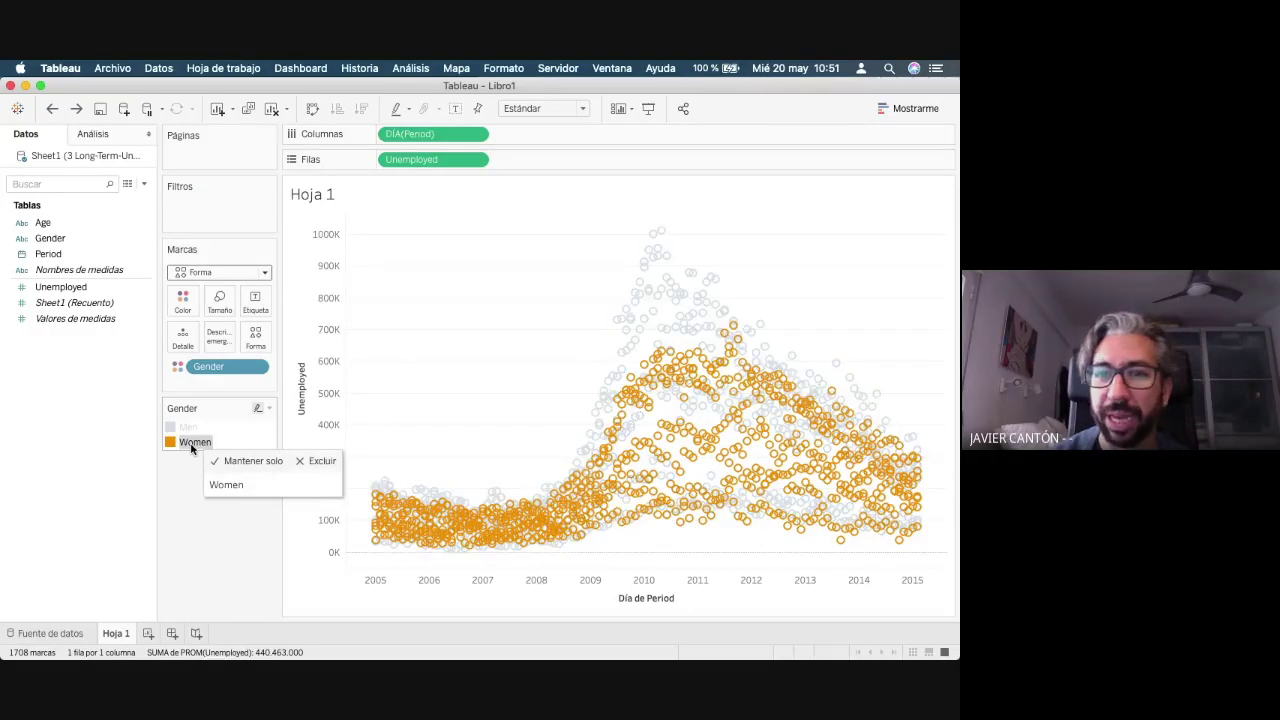
pyautogui.click(186, 429)
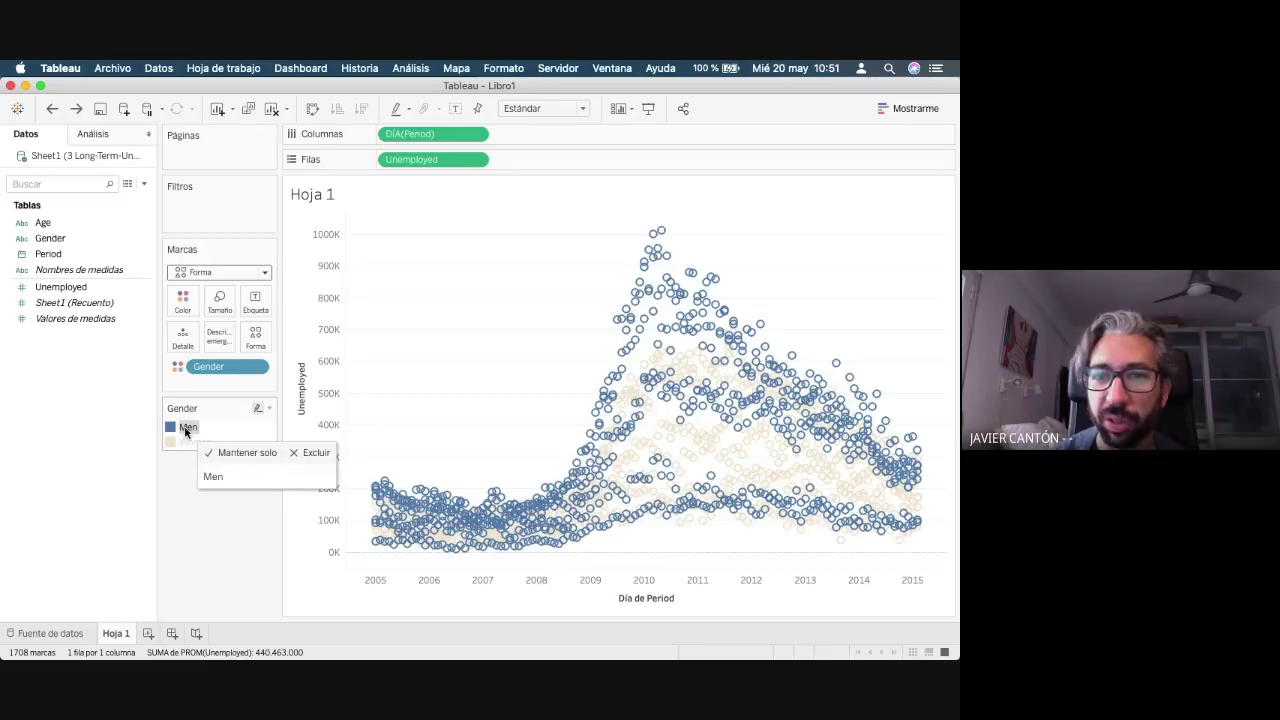
pyautogui.click(186, 429)
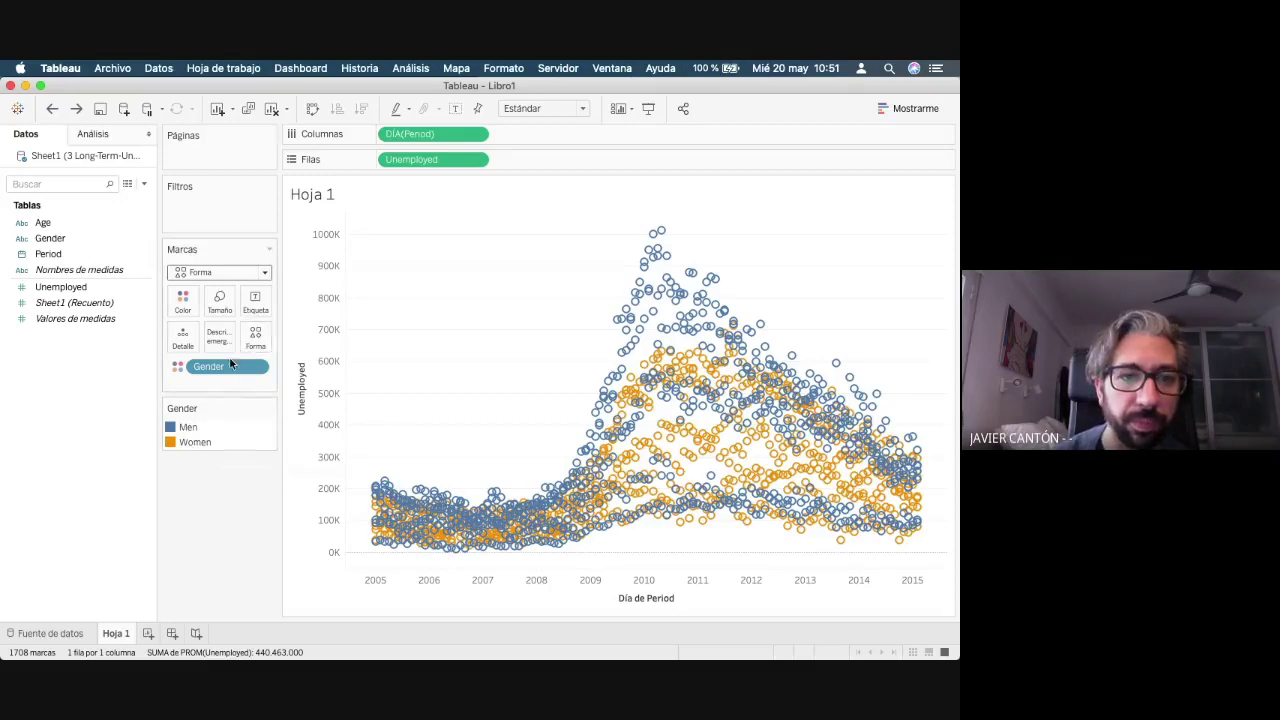
# - Colour the points by Age instead of Gender and highlight 16 to 19, 35 to 44 and 55 to 64 years in turn
pyautogui.click(45, 226)
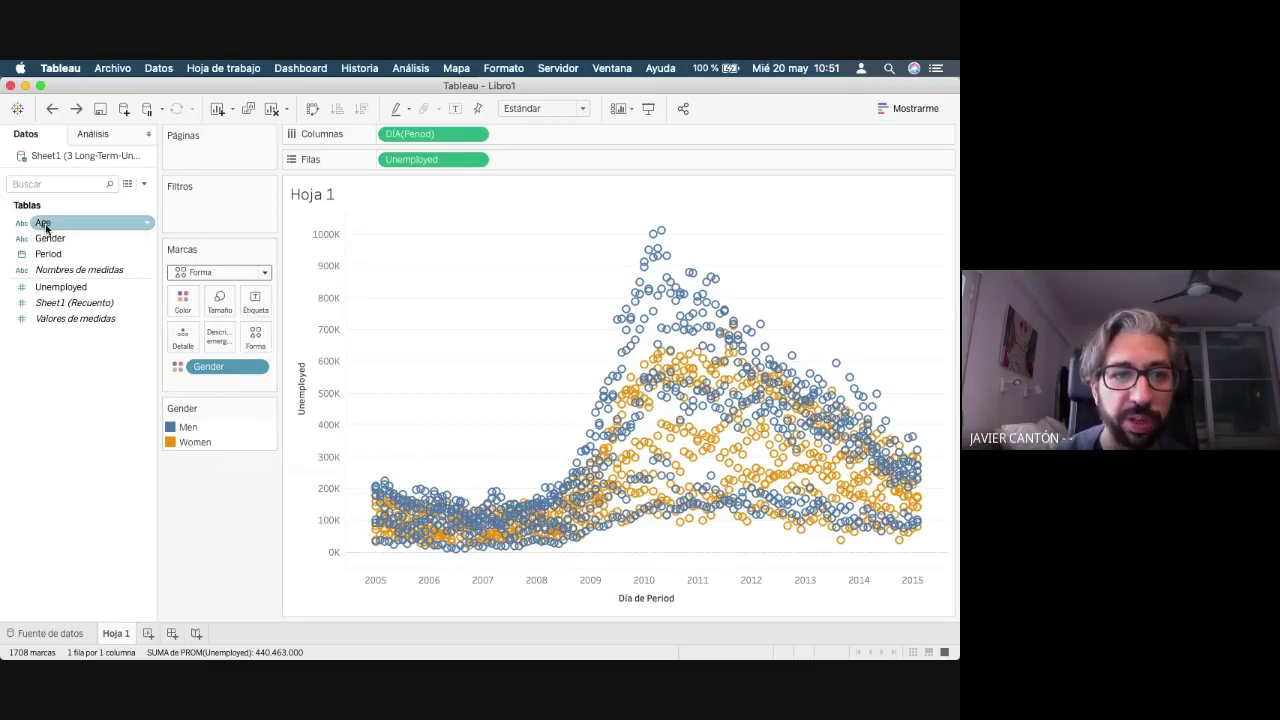
pyautogui.moveTo(45, 226); pyautogui.dragTo(183, 309)
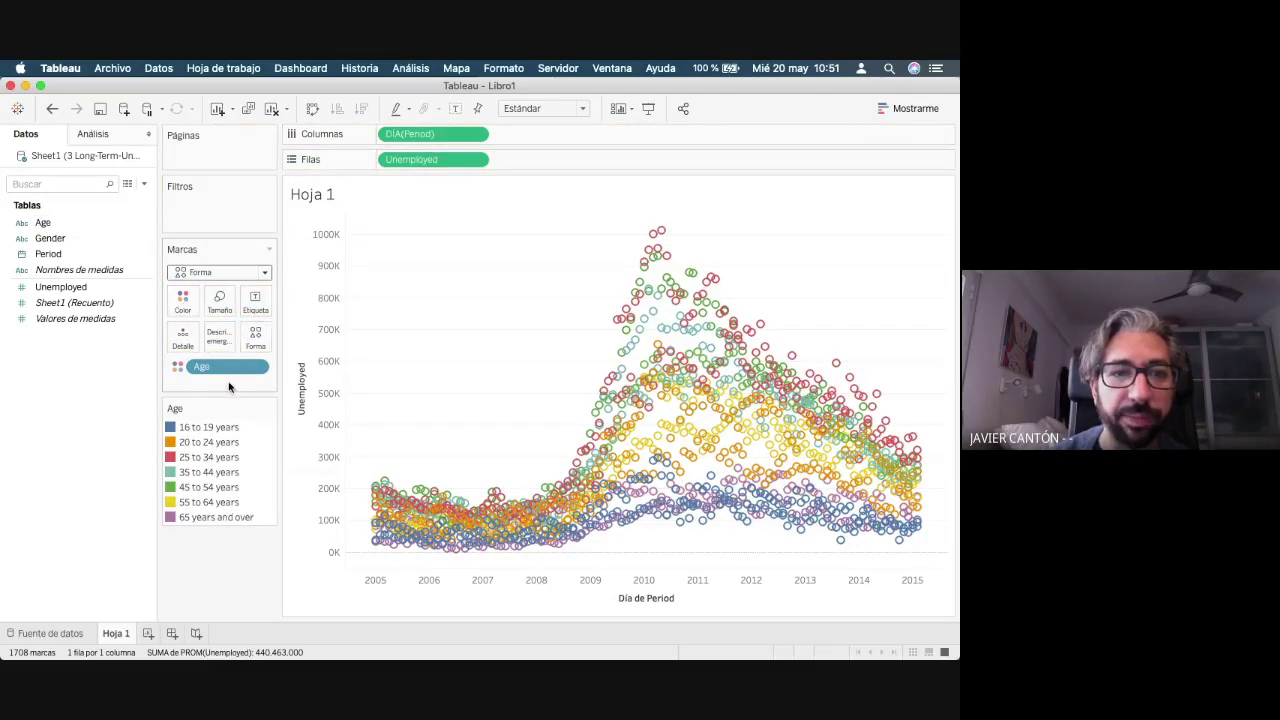
pyautogui.click(193, 427)
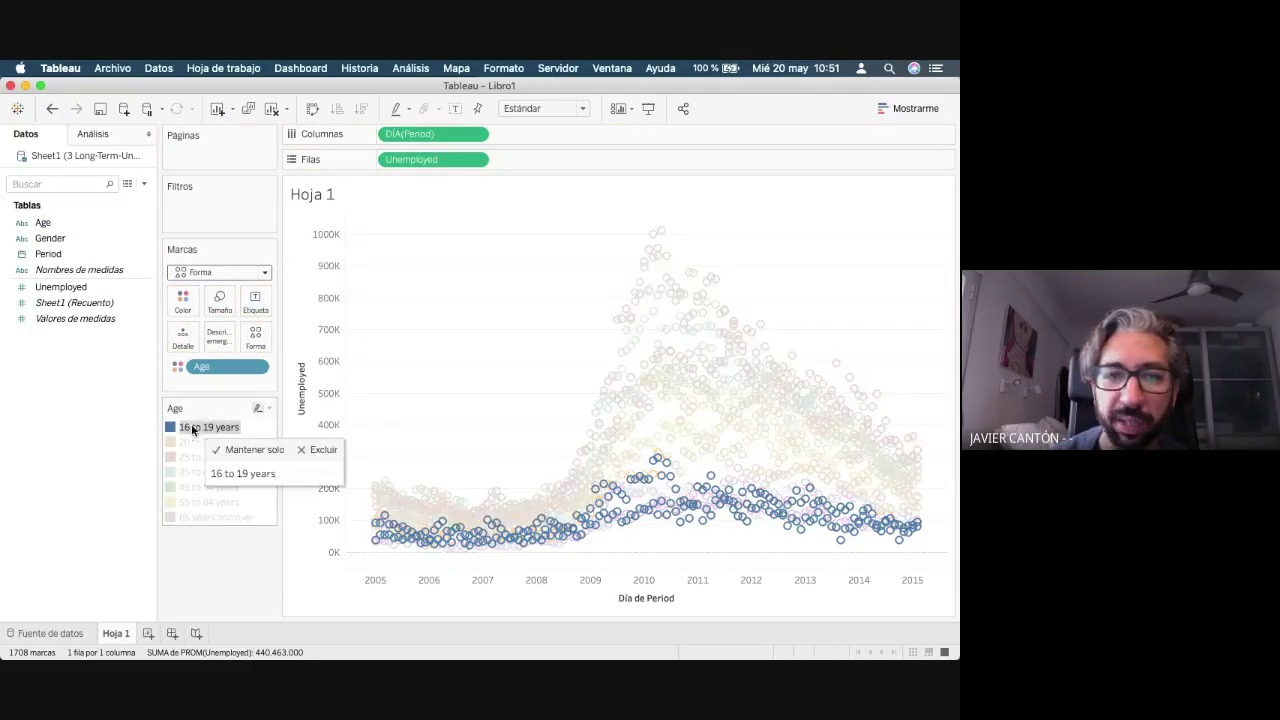
pyautogui.click(193, 427)
pyautogui.click(191, 471)
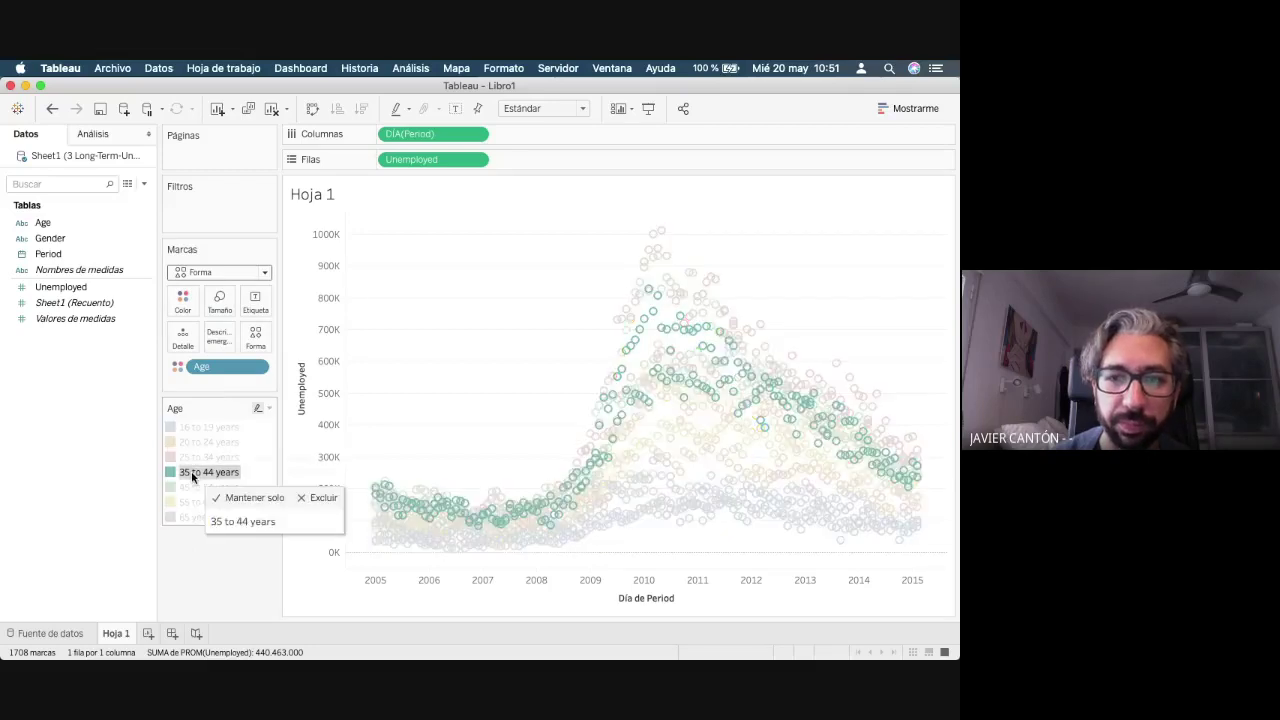
pyautogui.click(191, 471)
pyautogui.click(189, 502)
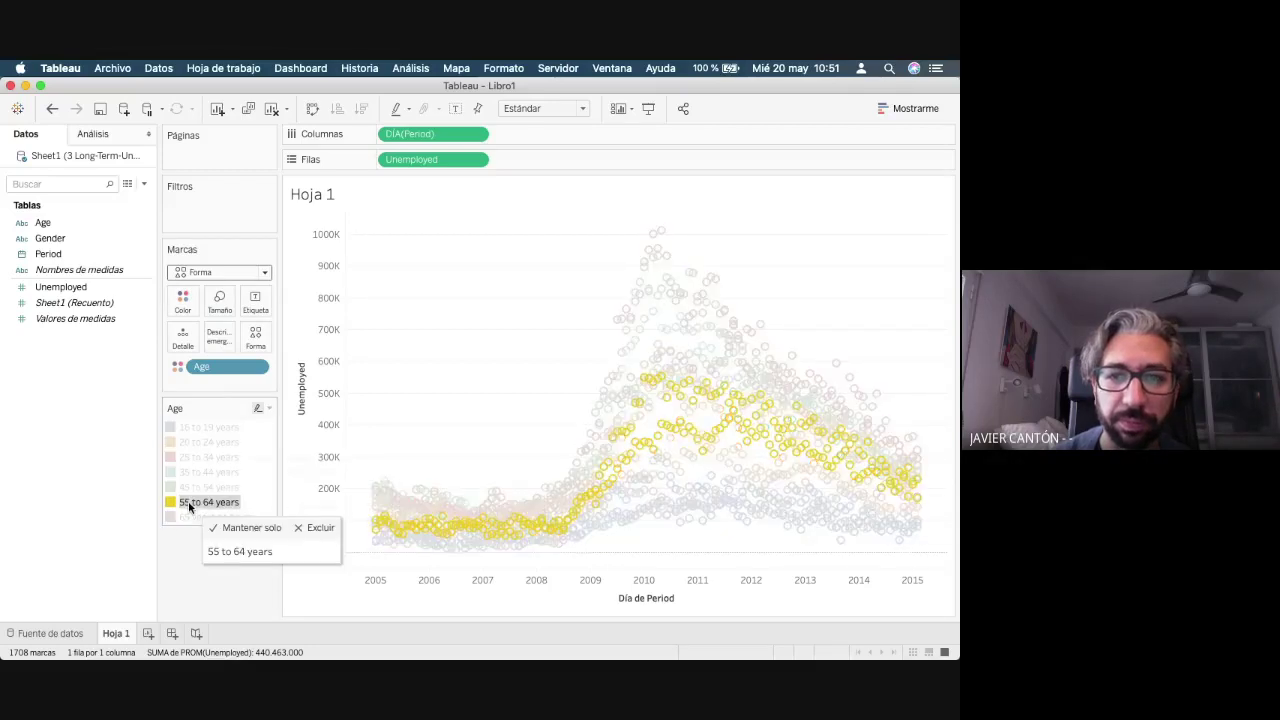
pyautogui.click(189, 502)
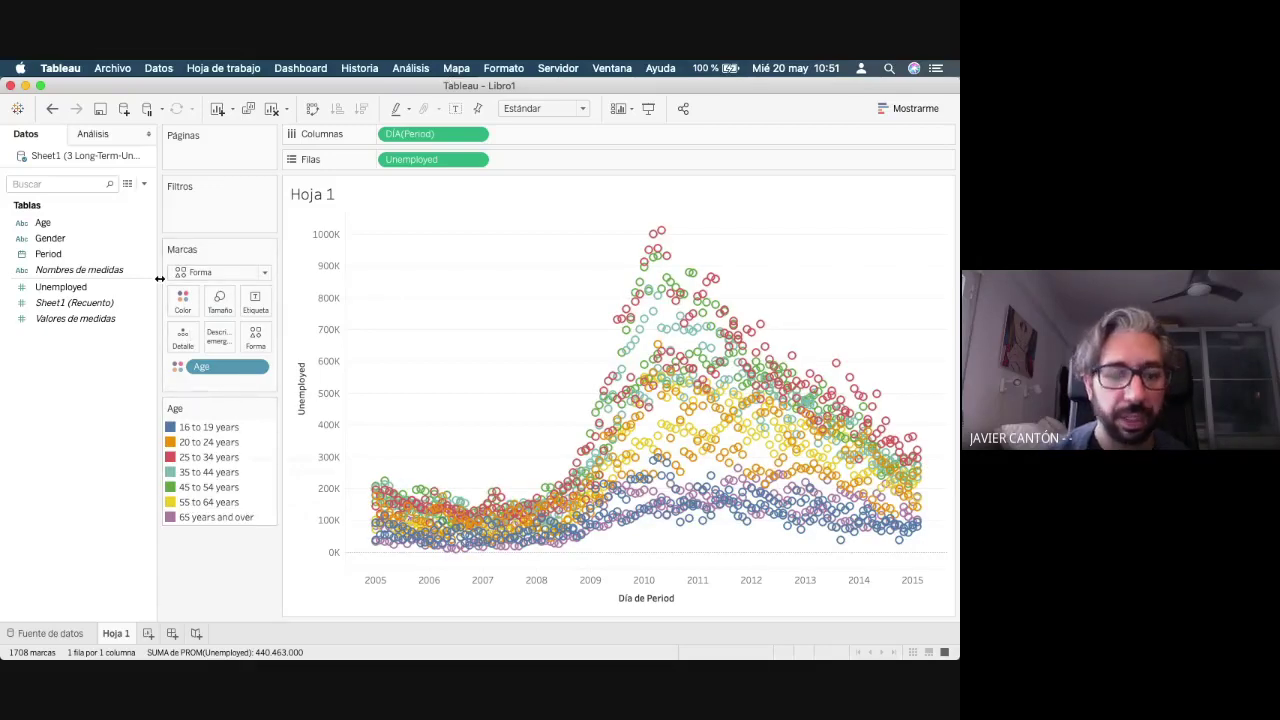
# - Undo the Age colouring, the Forma mark type and the measure disaggregation
pyautogui.press('super+z')
pyautogui.press('super+z')
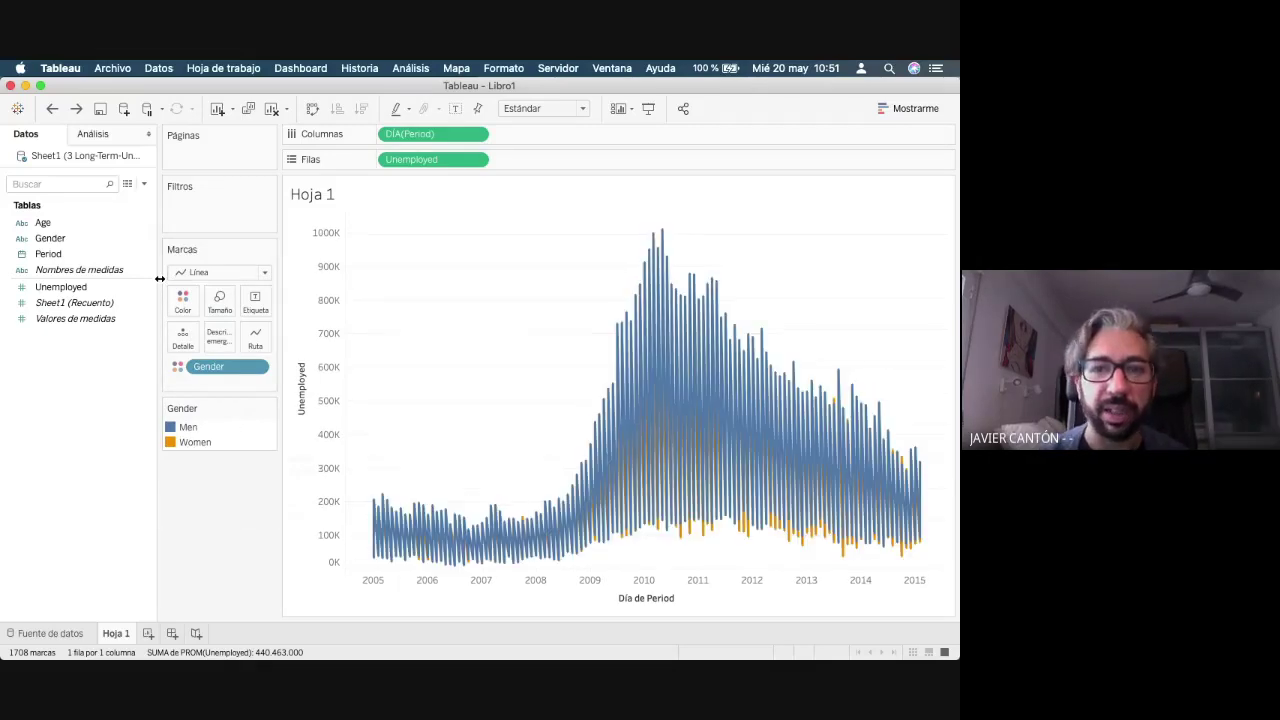
pyautogui.press('super+z')
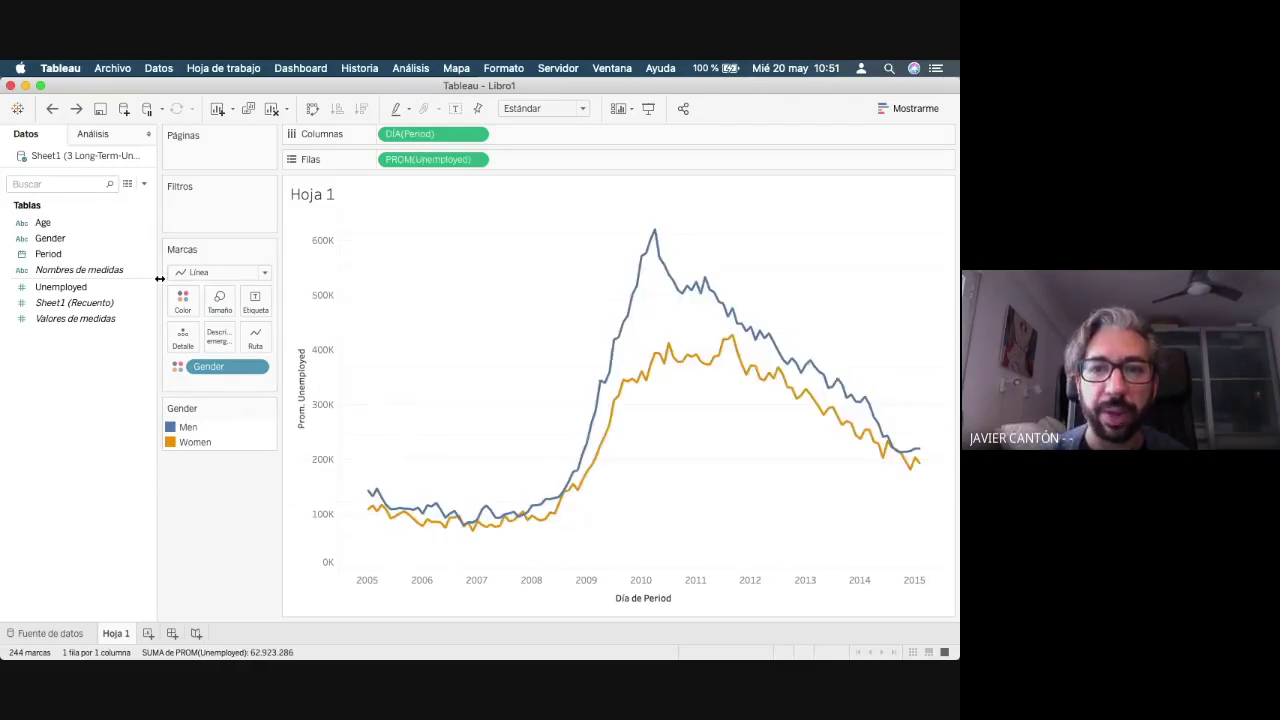
pyautogui.click(256, 302)
pyautogui.click(317, 336)
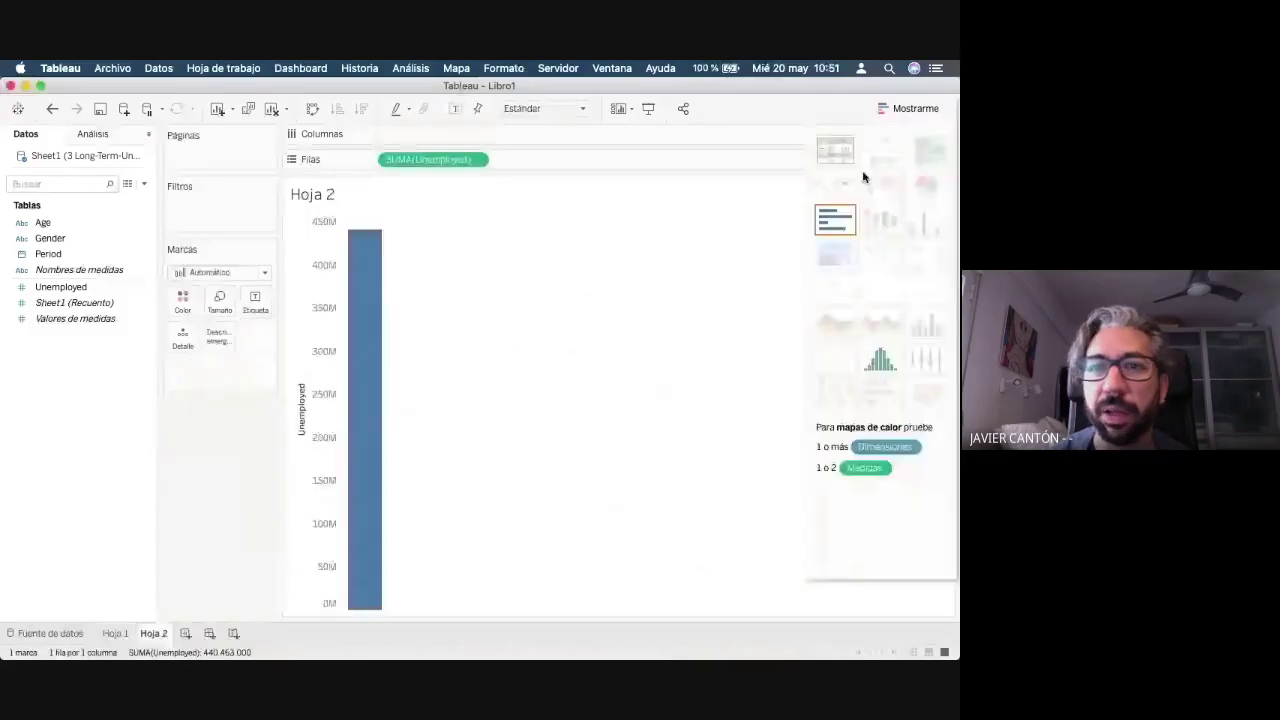
# - Swap rows and columns on Hoja 2 and add Period by year to Columns ahead of the Unemployed sum
pyautogui.hotkey('ctrl', 'w')
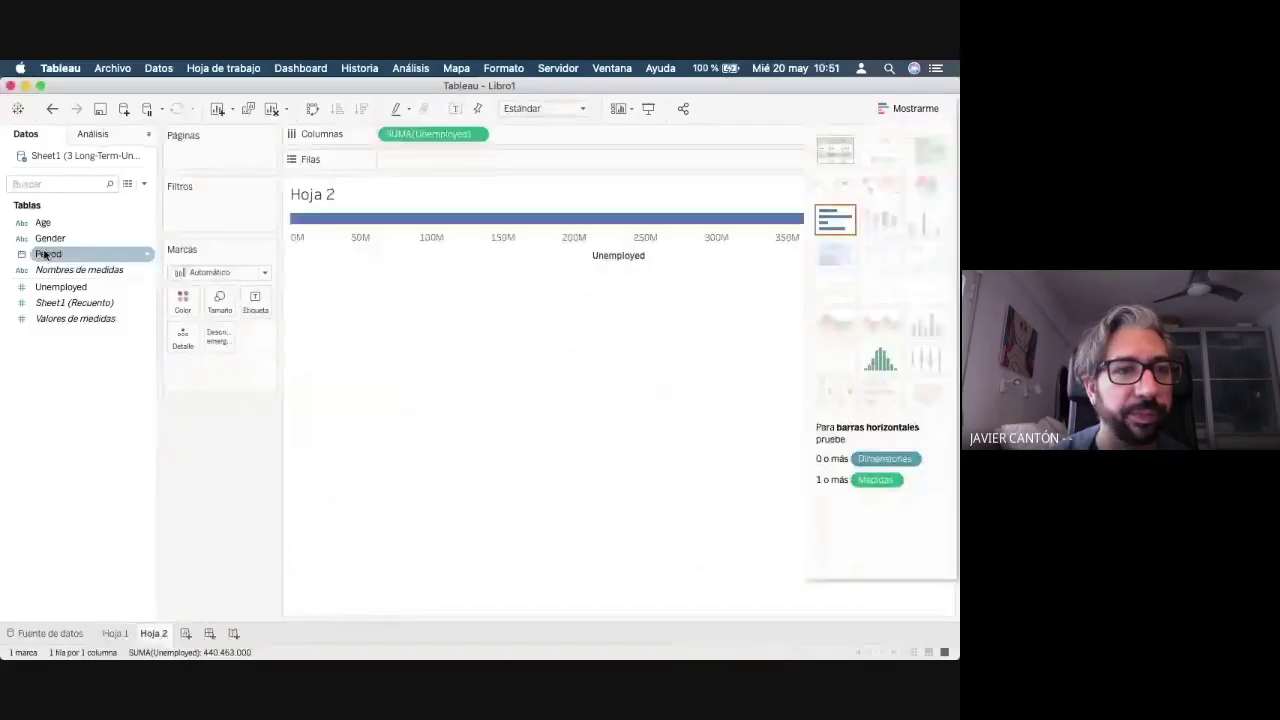
pyautogui.moveTo(48, 253); pyautogui.dragTo(420, 133)
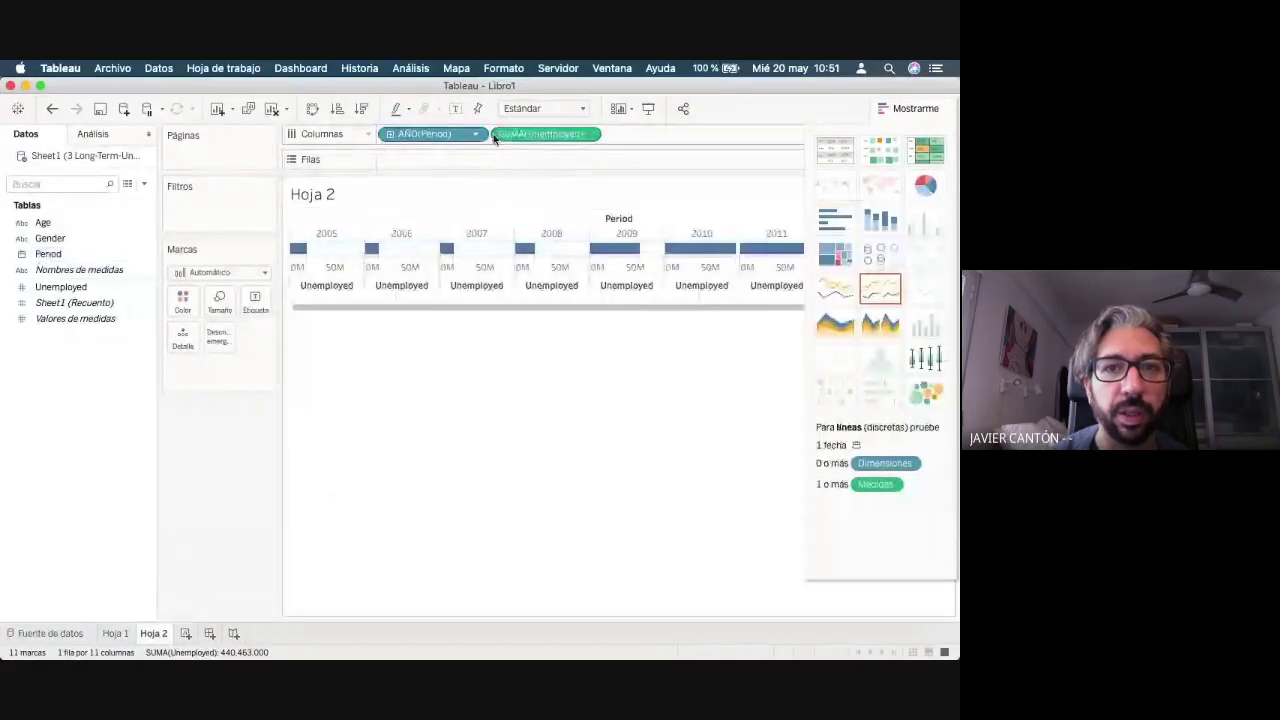
# - Move the Unemployed sum from Columns to Rows to plot unemployment per year as a line
pyautogui.moveTo(540, 133); pyautogui.dragTo(497, 158)
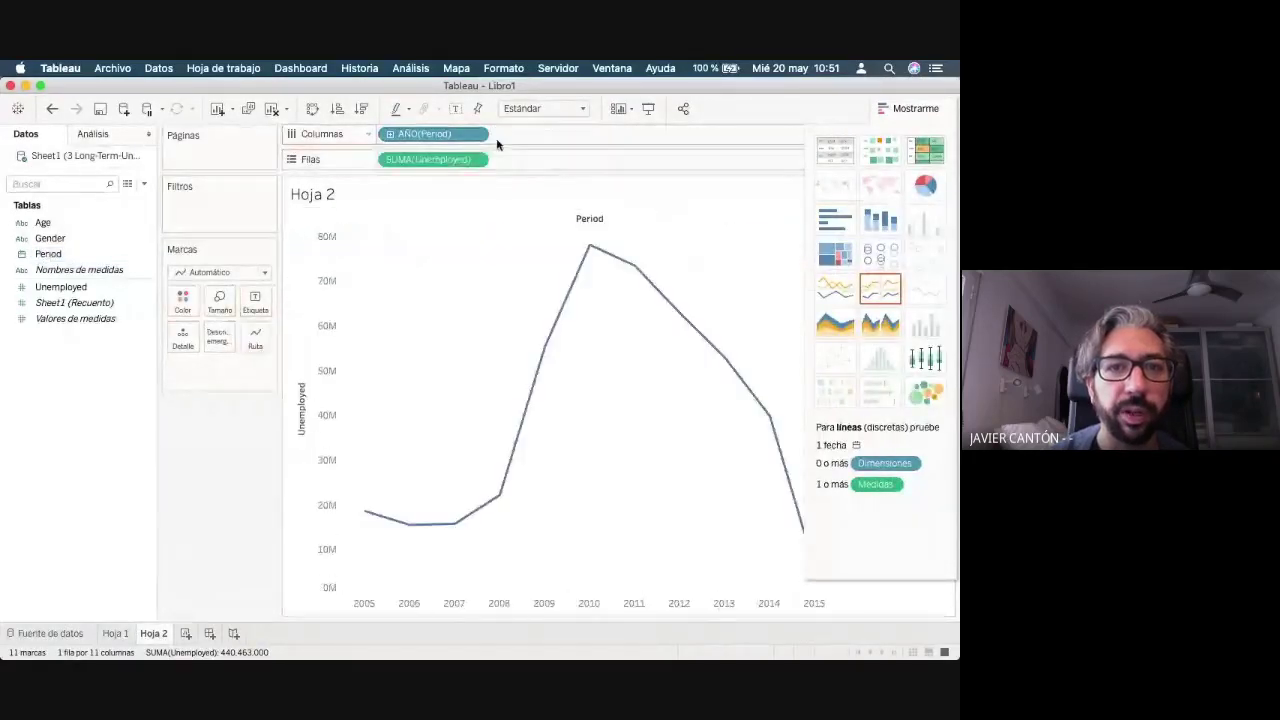
# - Swap rows and columns and drill the Period field down through quarter and month to day
pyautogui.click(390, 134)
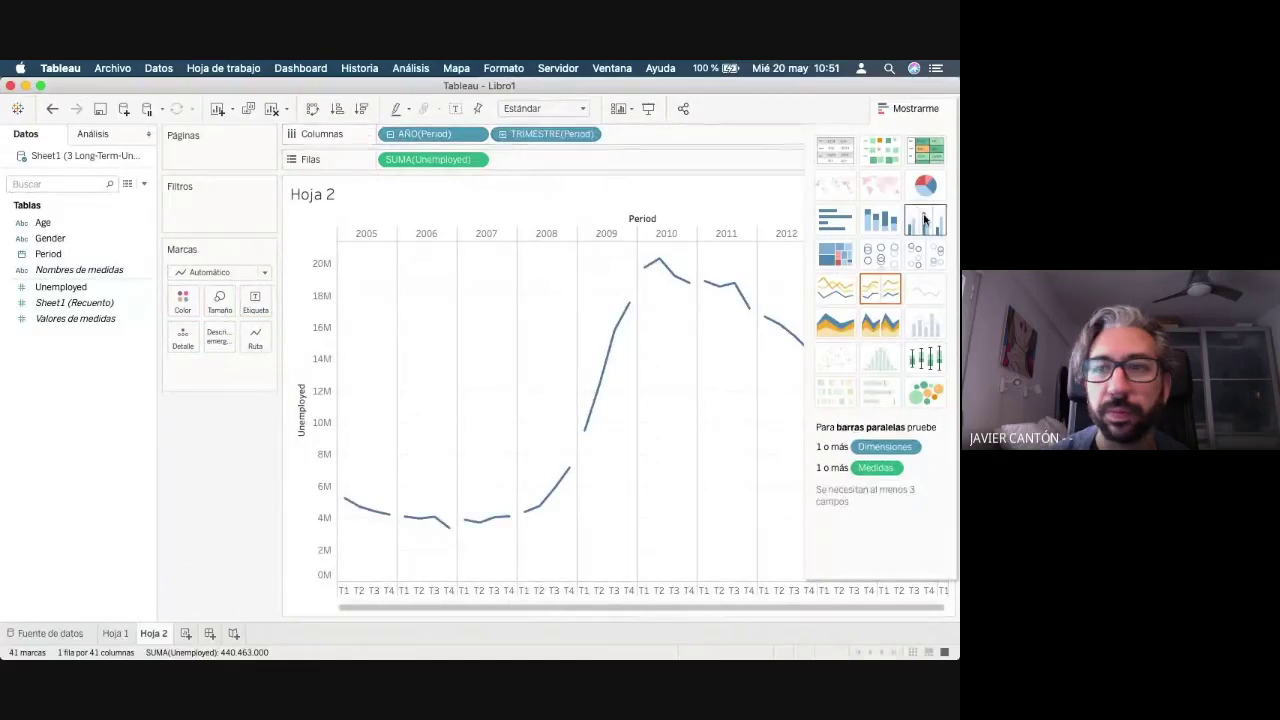
pyautogui.hotkey('ctrl', 'w')
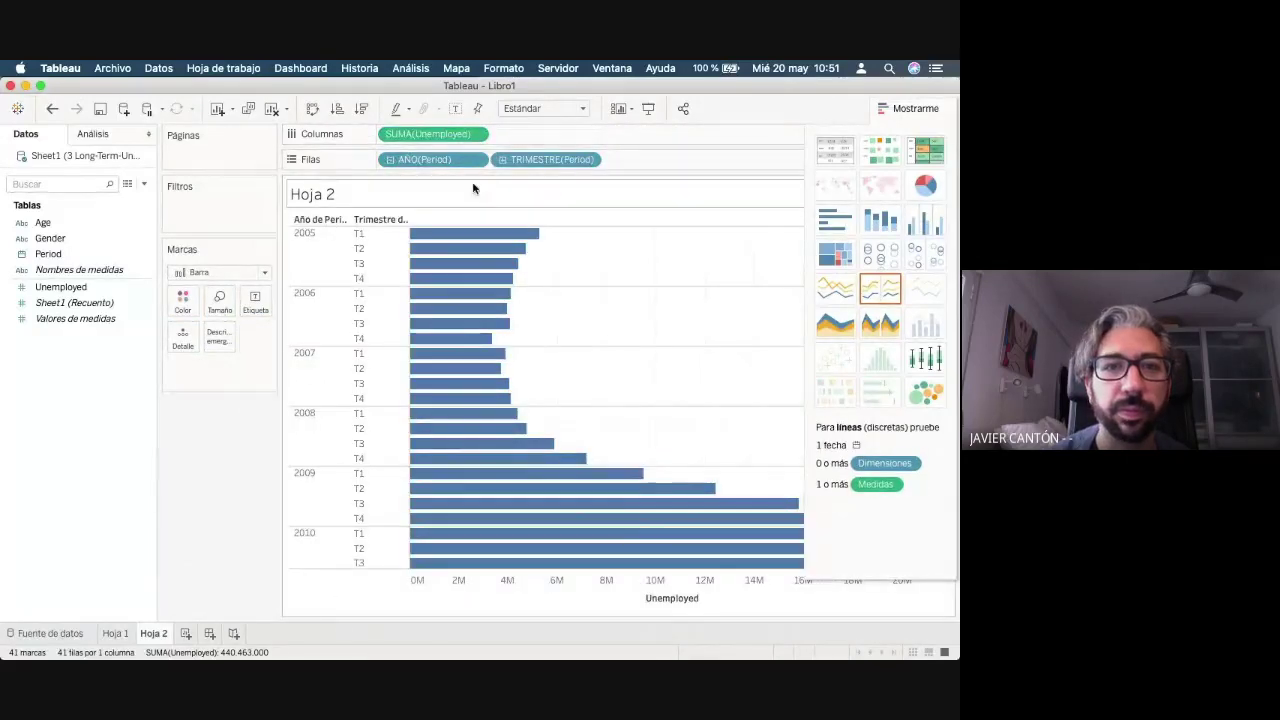
pyautogui.click(503, 161)
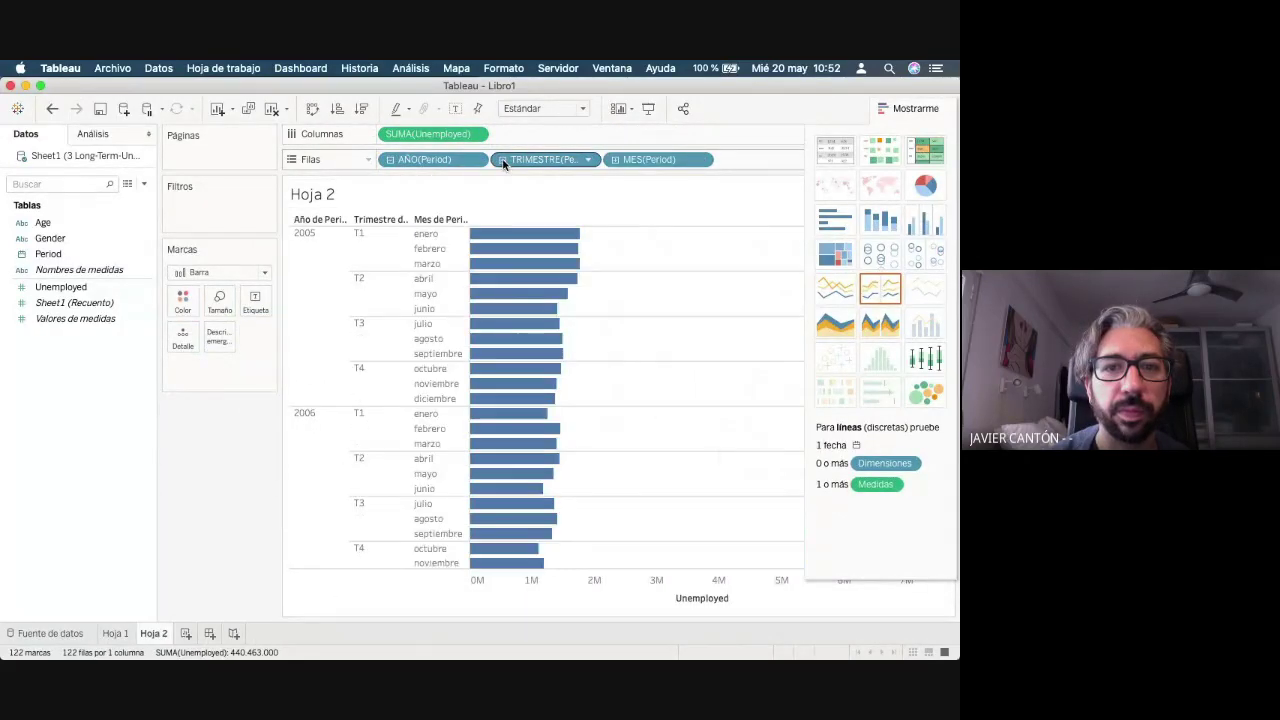
pyautogui.click(617, 160)
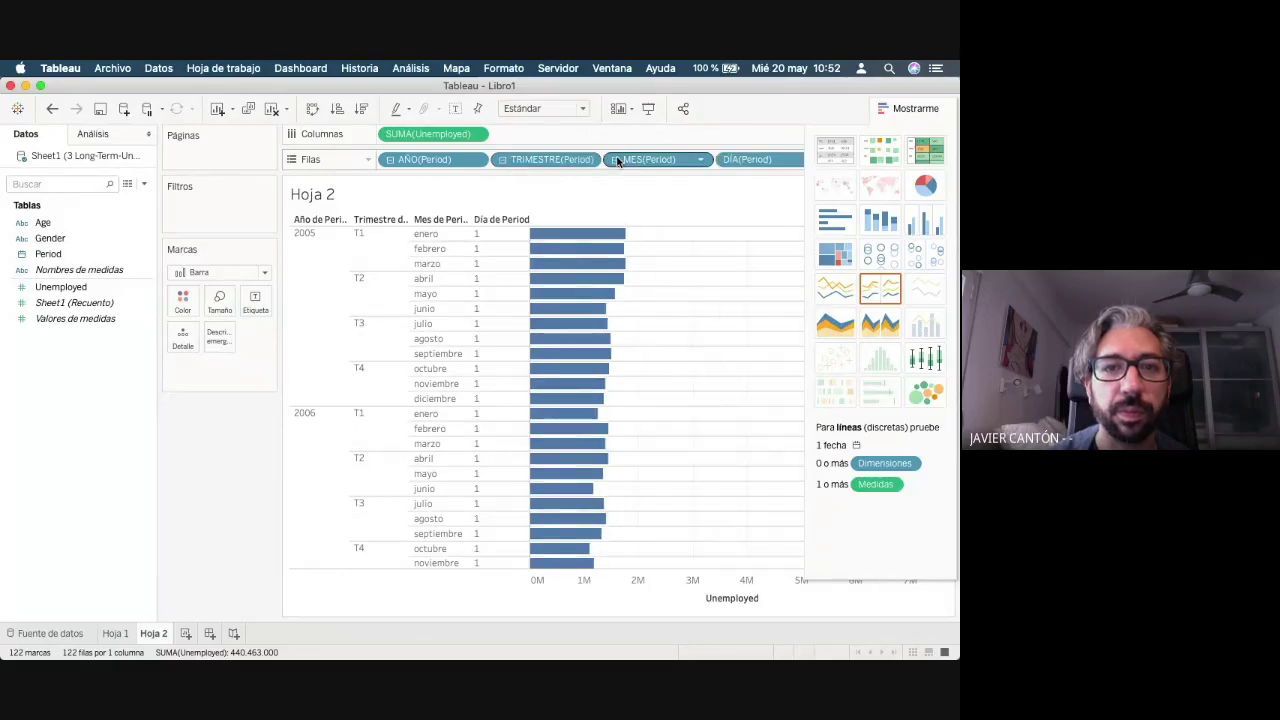
pyautogui.click(614, 160)
# - Undo the Period drill-down and the row and column swap
pyautogui.press('super+z')
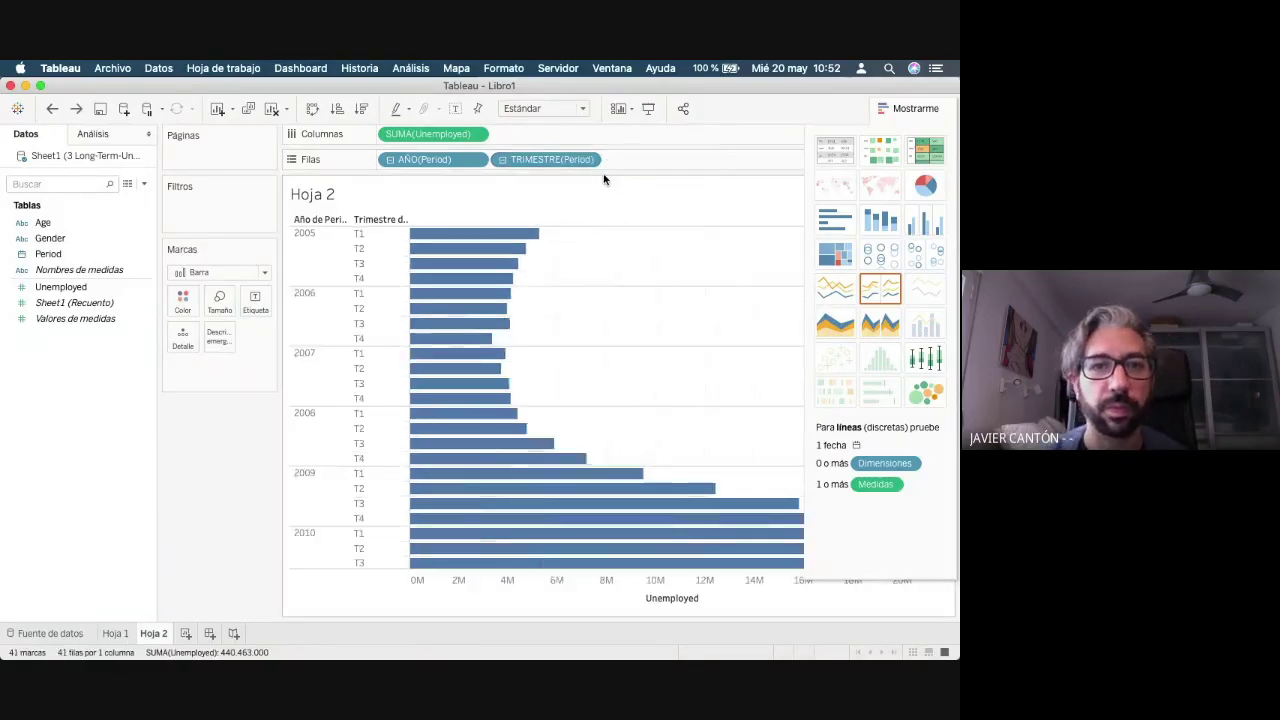
pyautogui.press('super+z')
pyautogui.press('super+z')
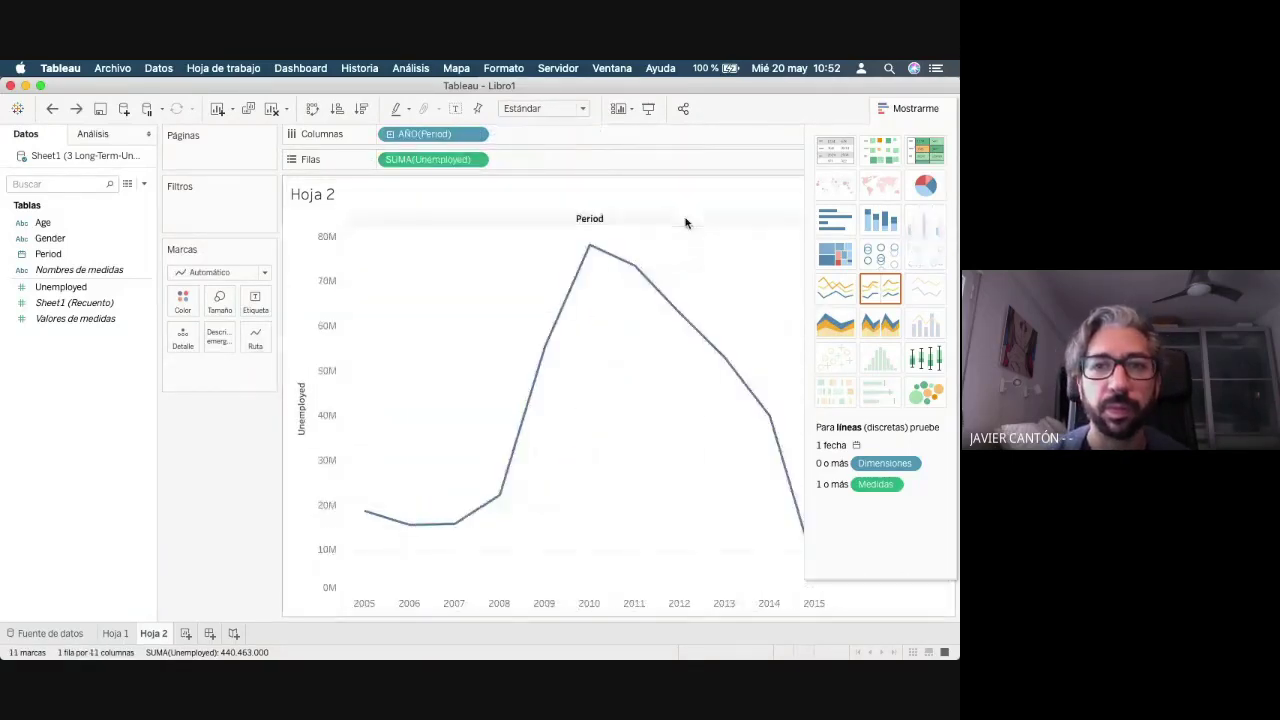
# - Convert the yearly line into horizontal bars and swap rows and columns to make the bars vertical
pyautogui.click(838, 228)
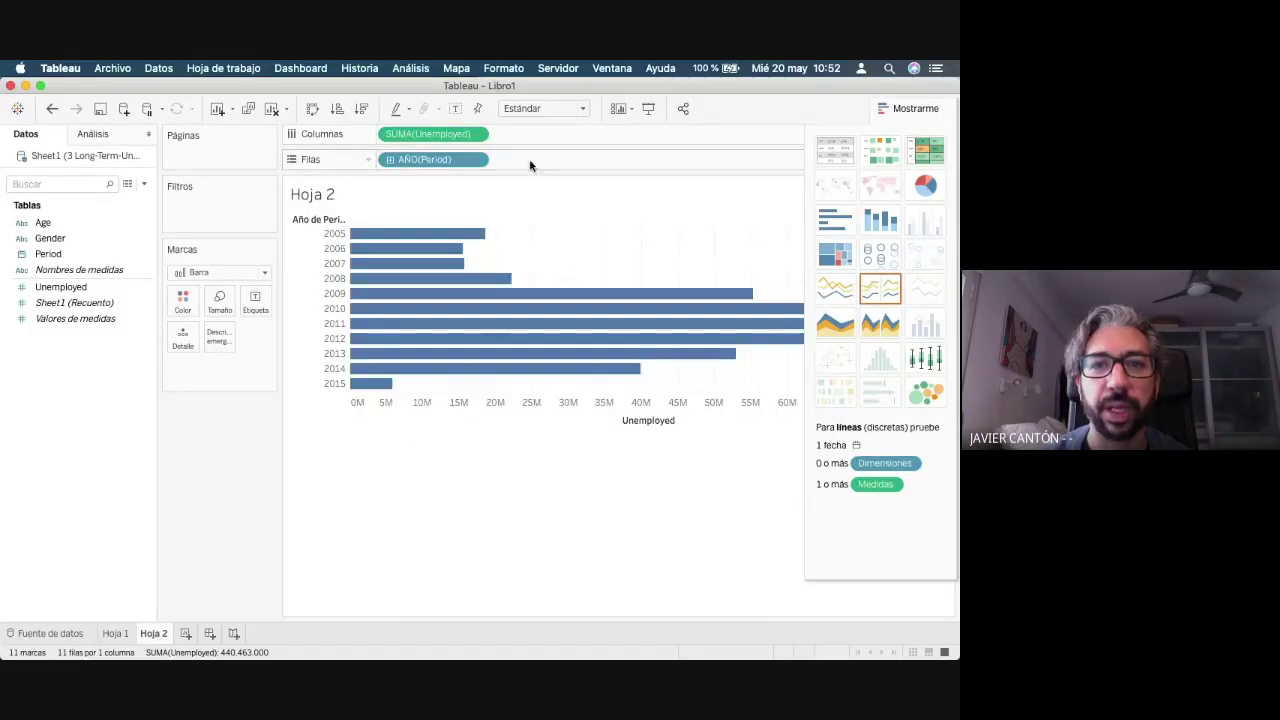
pyautogui.click(318, 108)
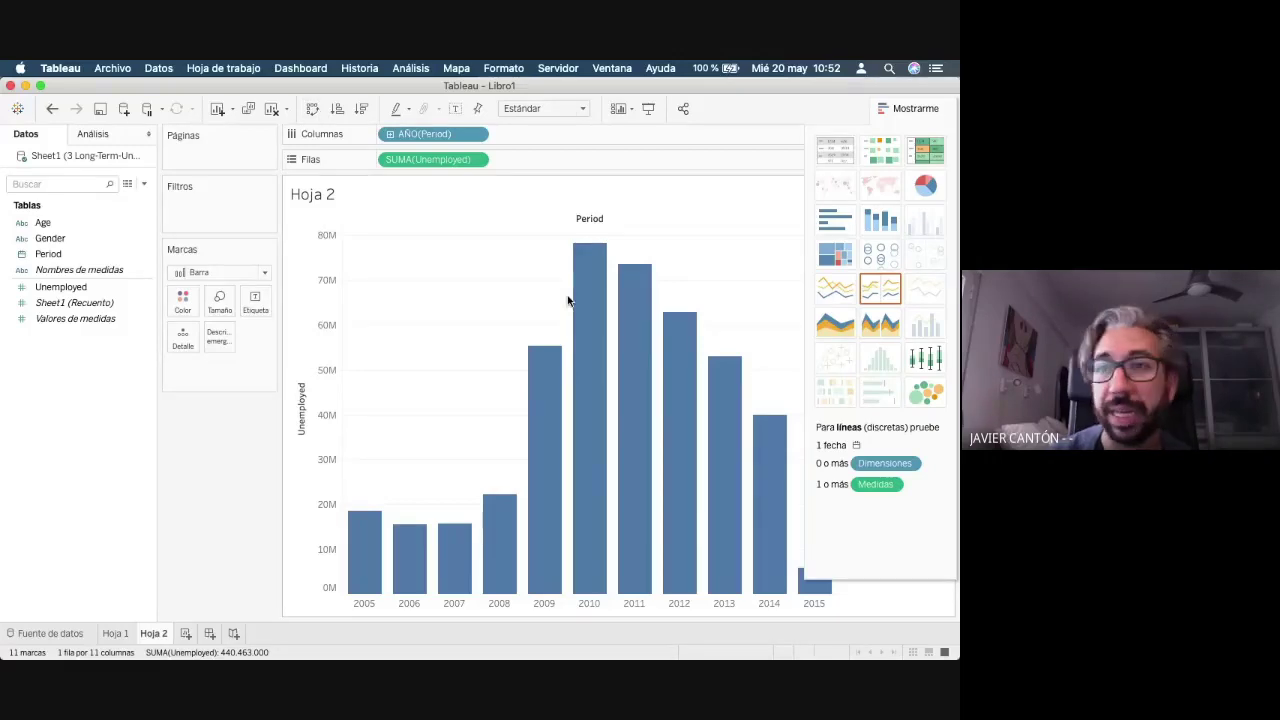
pyautogui.click(902, 110)
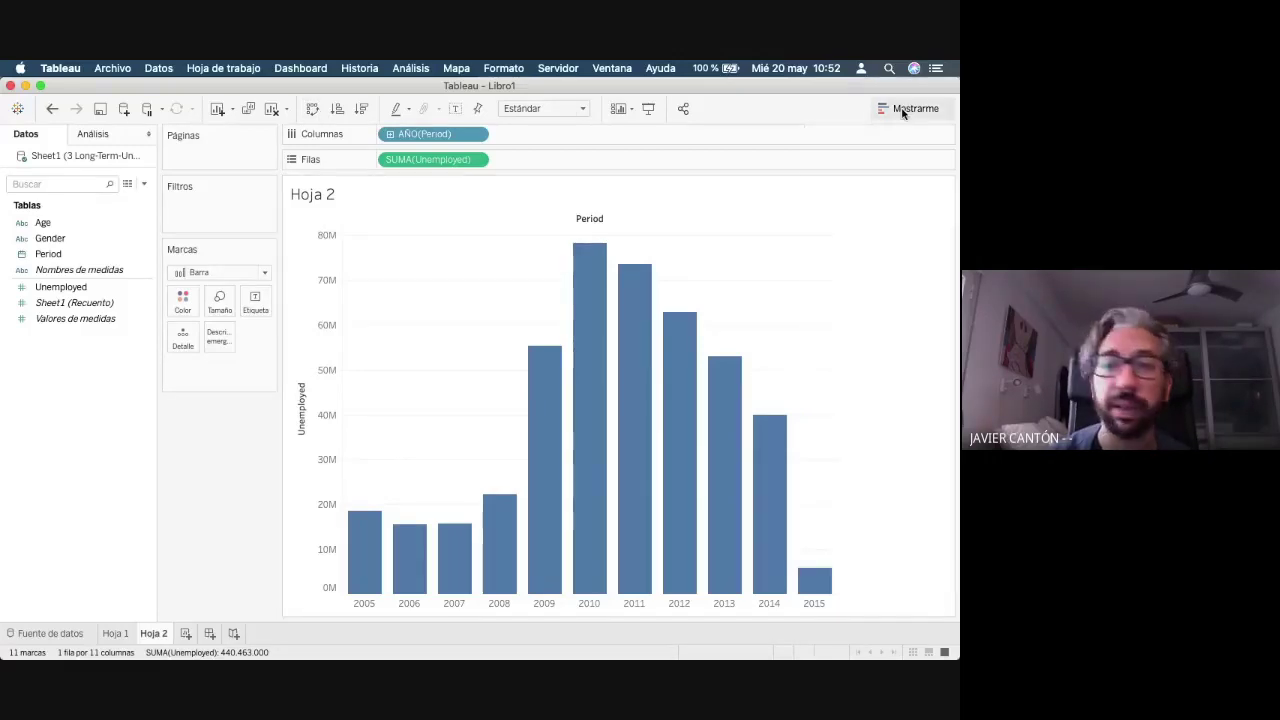
# - Show mark labels on the yearly unemployment bars
pyautogui.click(255, 303)
pyautogui.click(317, 336)
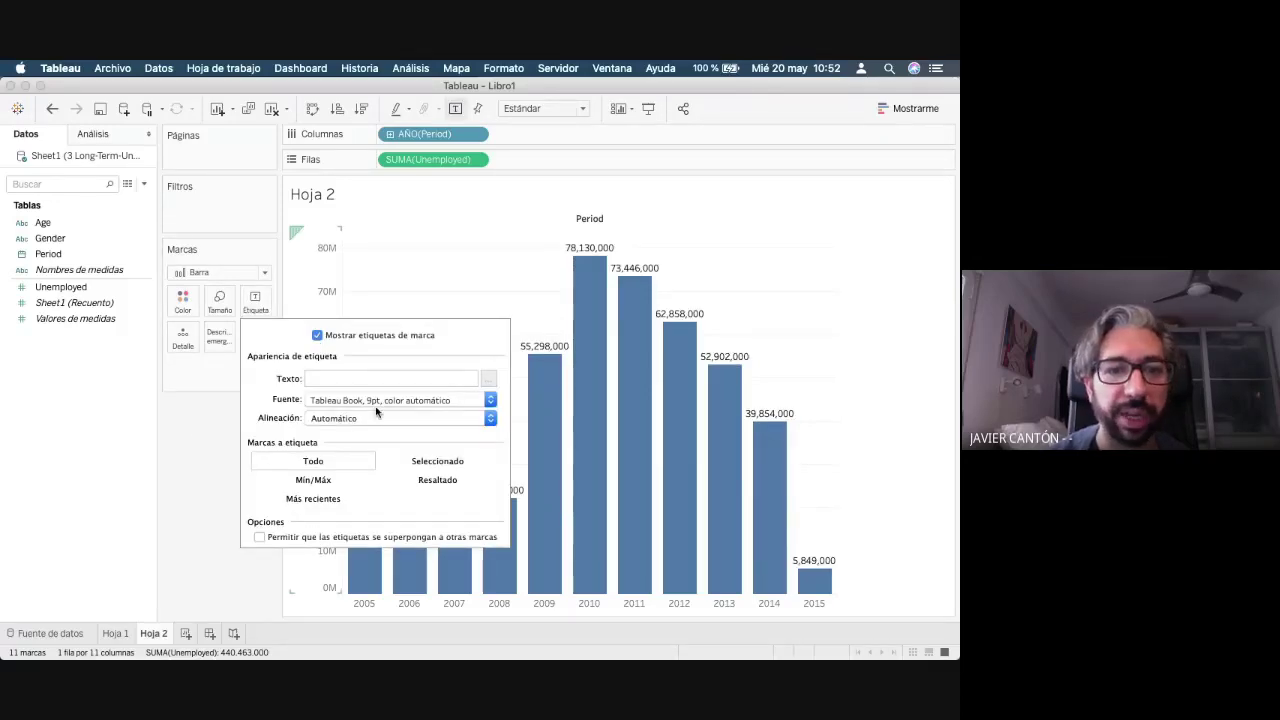
pyautogui.click(198, 462)
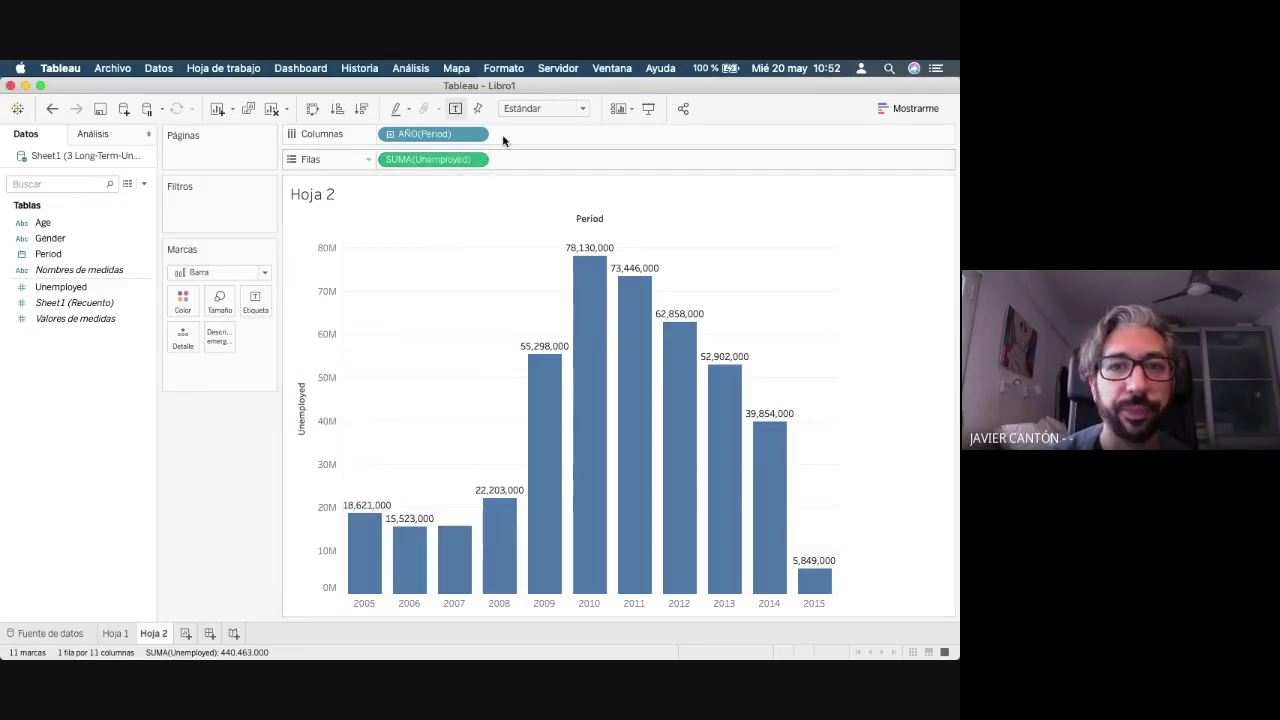
pyautogui.click(479, 161)
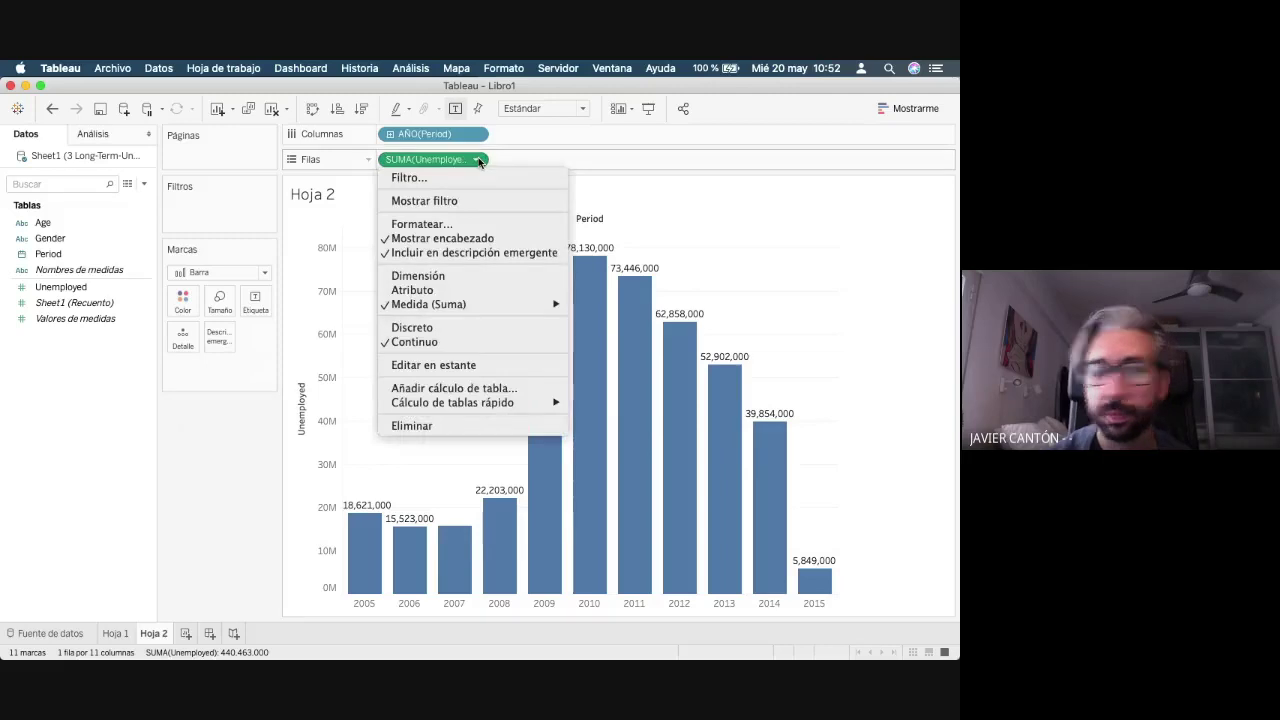
pyautogui.moveTo(502, 400)
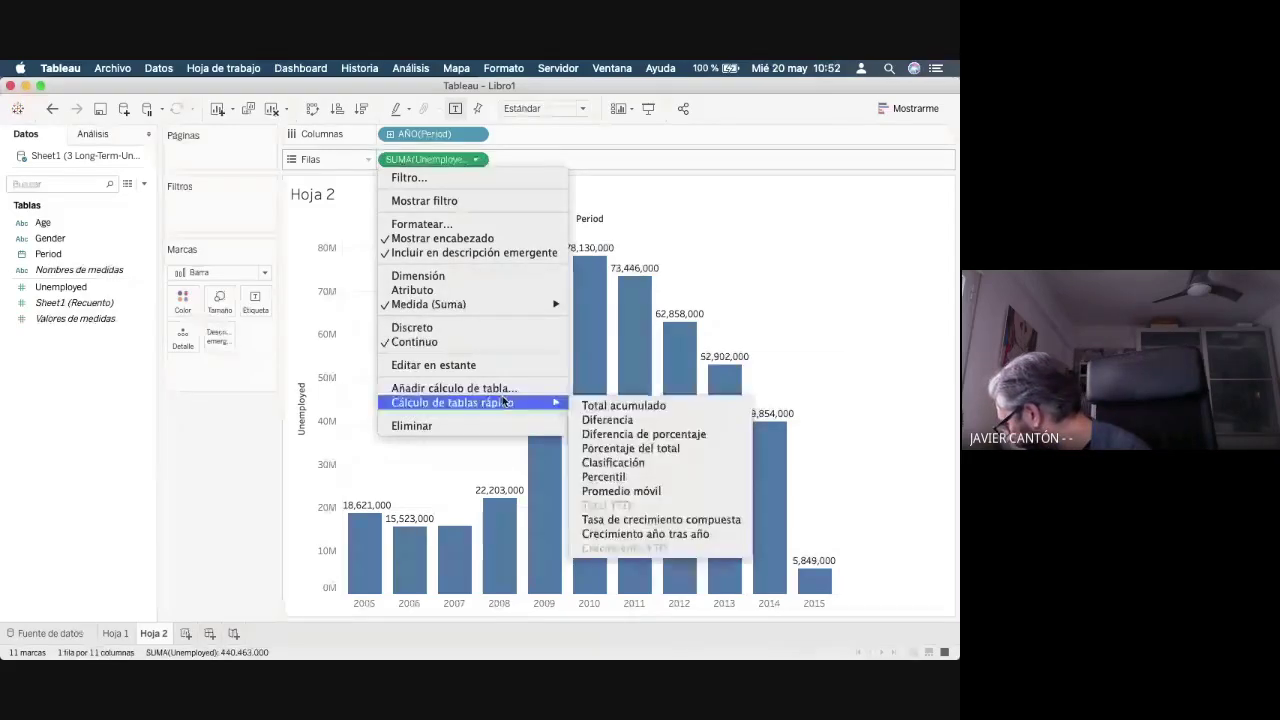
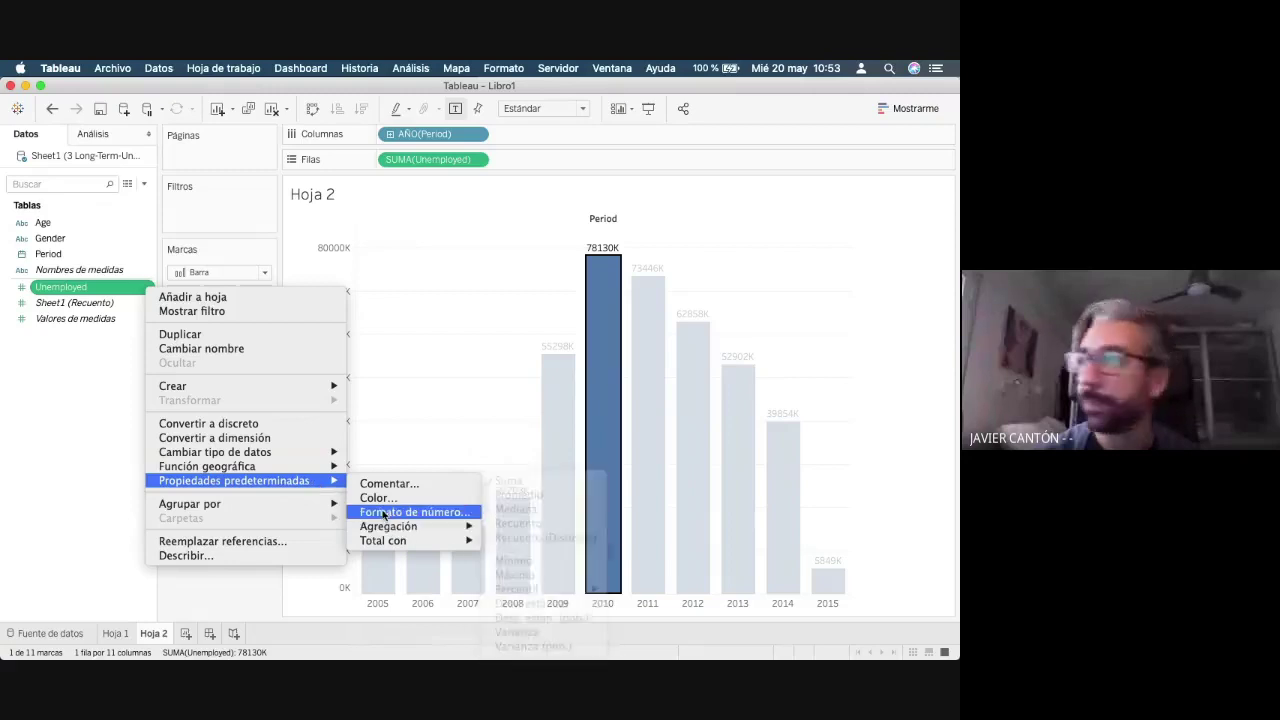
# - Include thousands separators in the default number format of the Unemployed field
pyautogui.click(385, 512)
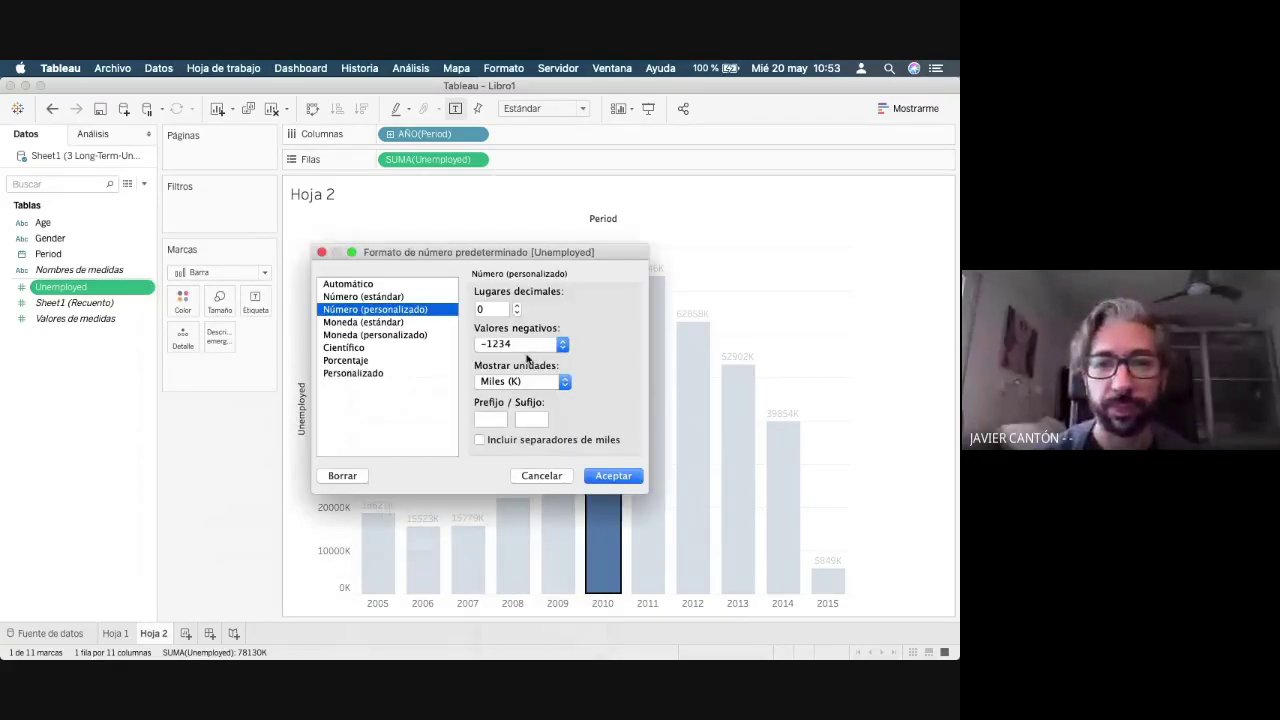
pyautogui.click(494, 442)
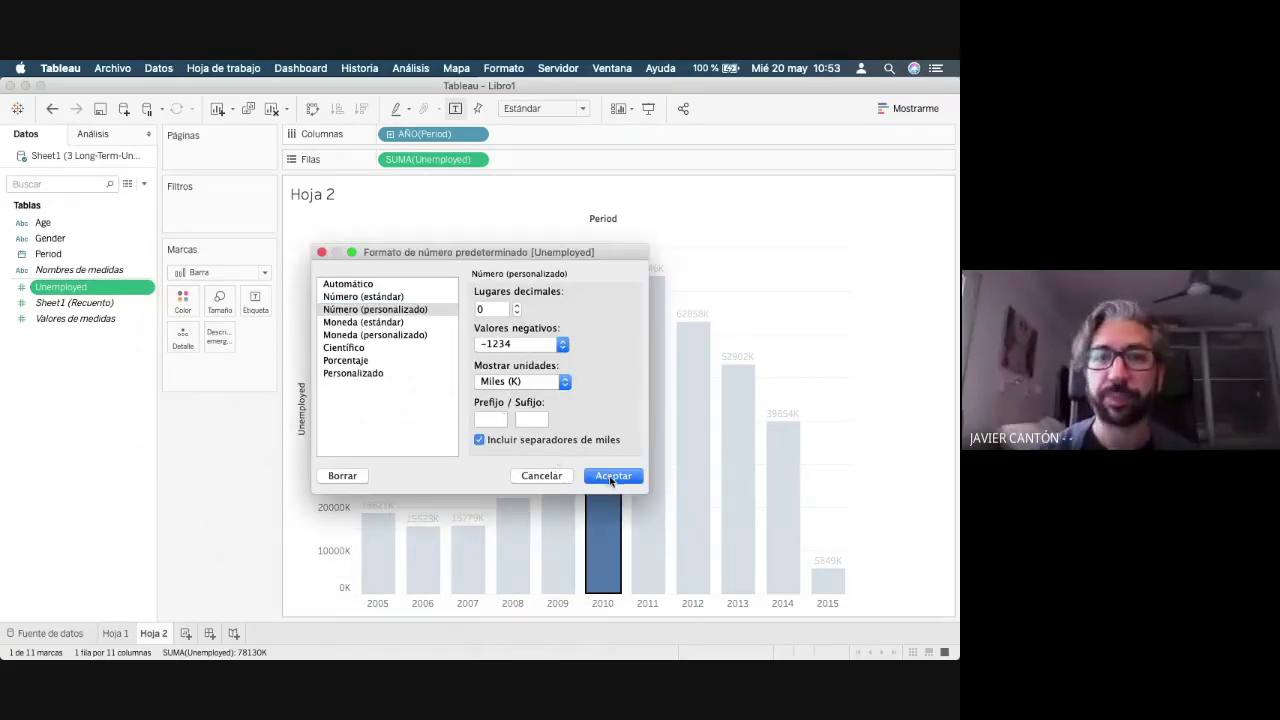
pyautogui.click(610, 476)
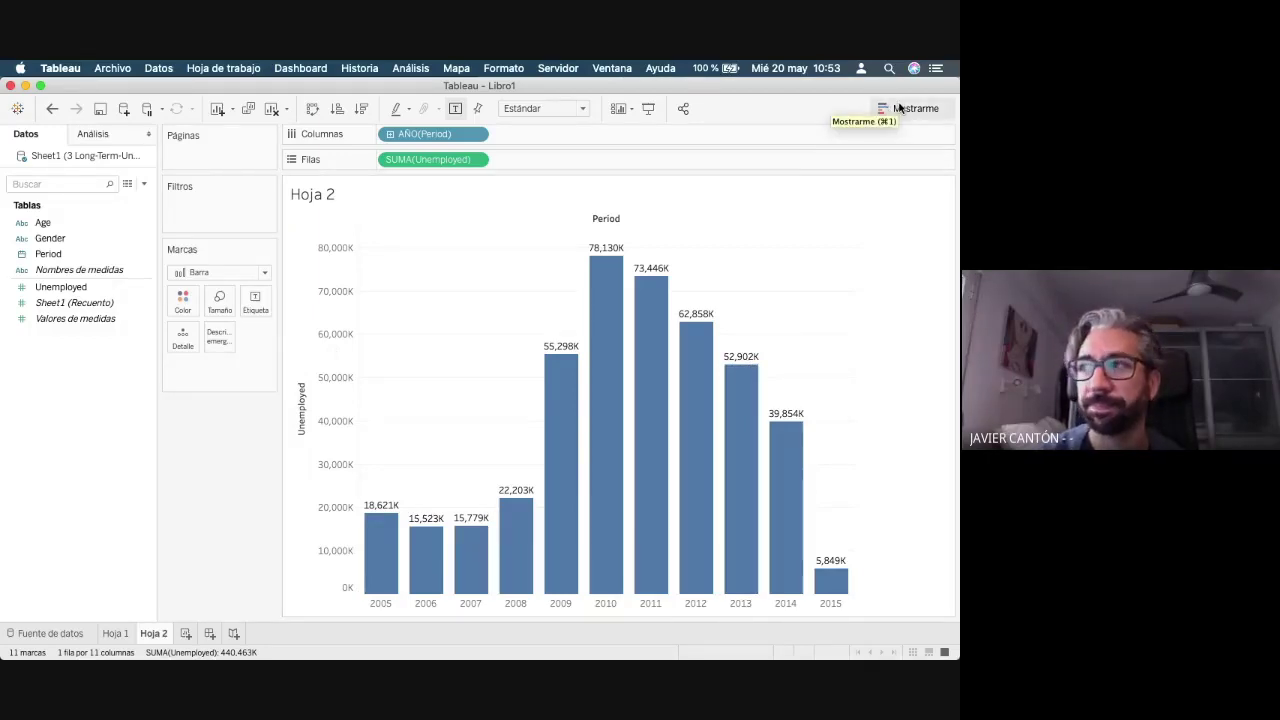
# - Create the worksheet Hoja 3 and add Period by year and the Unemployed sum to it
pyautogui.click(185, 633)
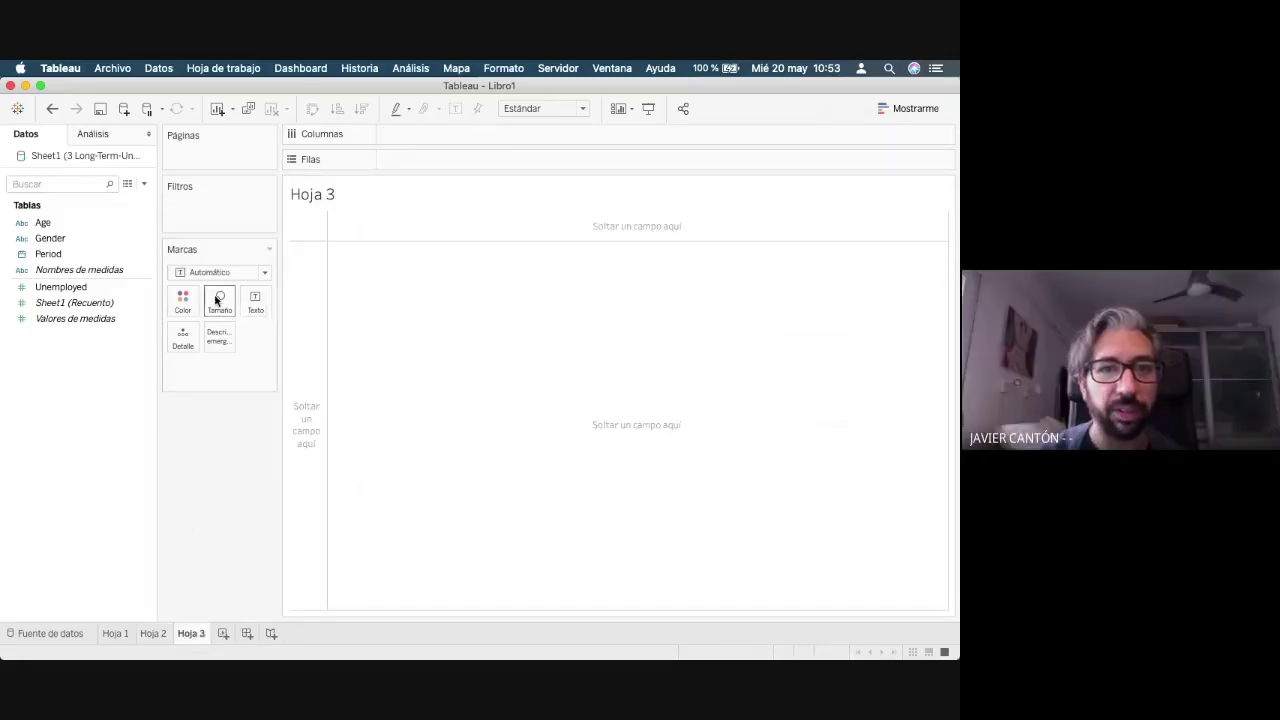
pyautogui.doubleClick(48, 254)
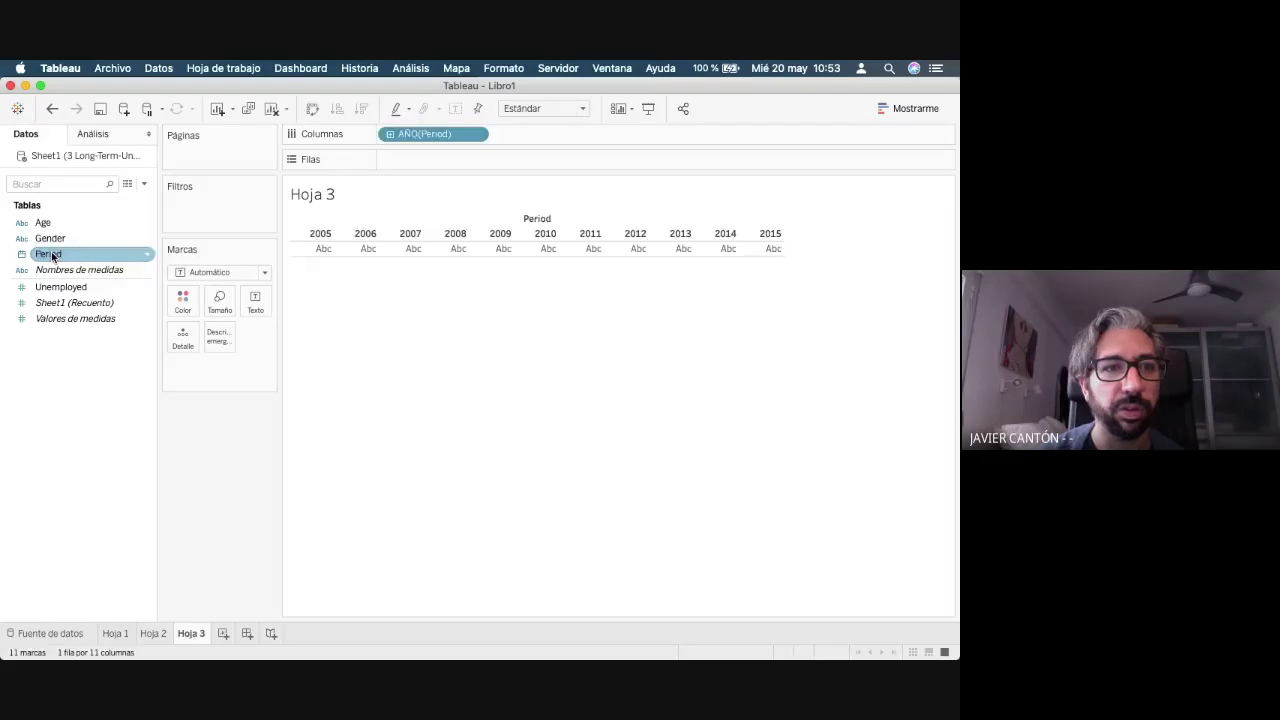
pyautogui.doubleClick(68, 289)
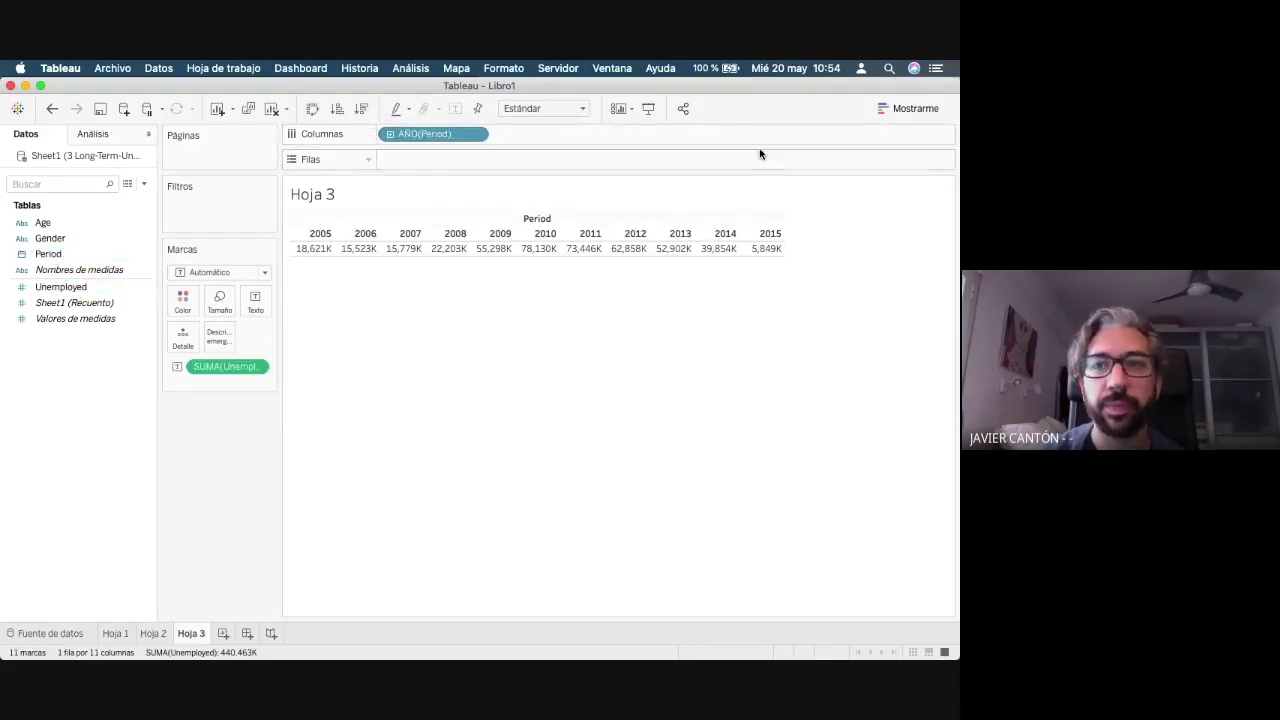
# - Convert the Hoja 3 table into a continuous line chart and drill Period down to month
pyautogui.click(893, 107)
pyautogui.click(835, 288)
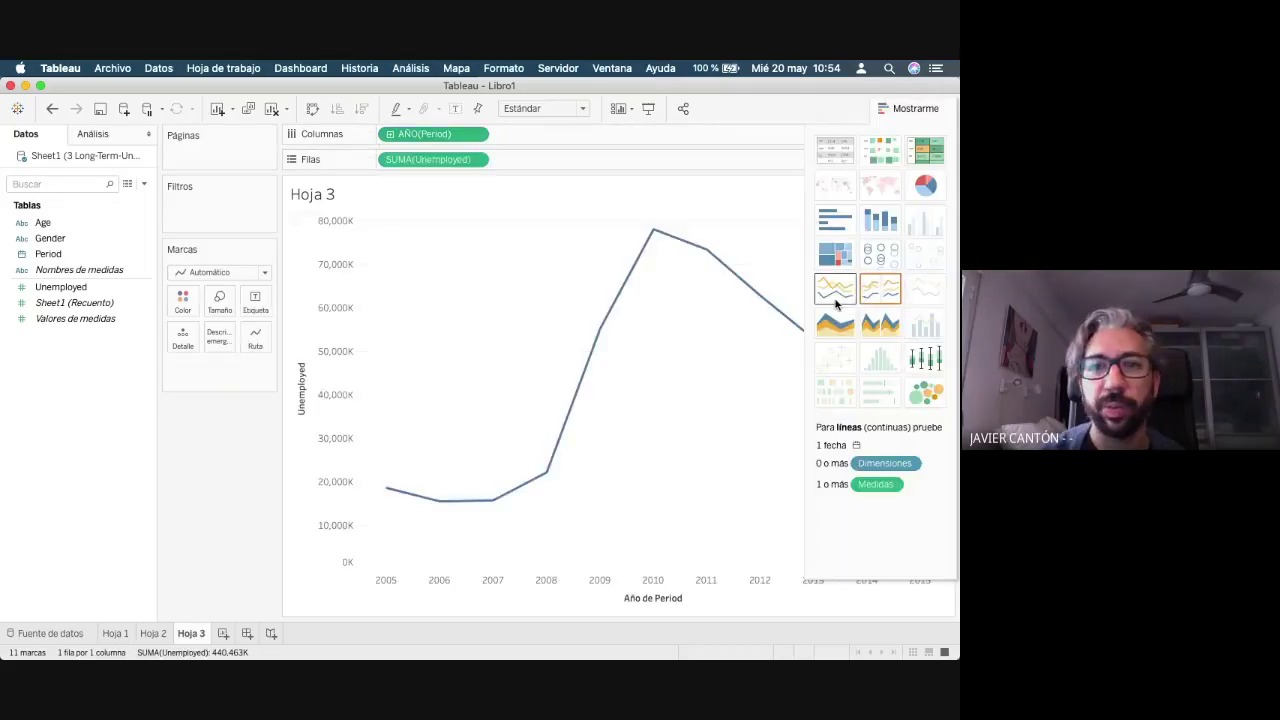
pyautogui.click(390, 134)
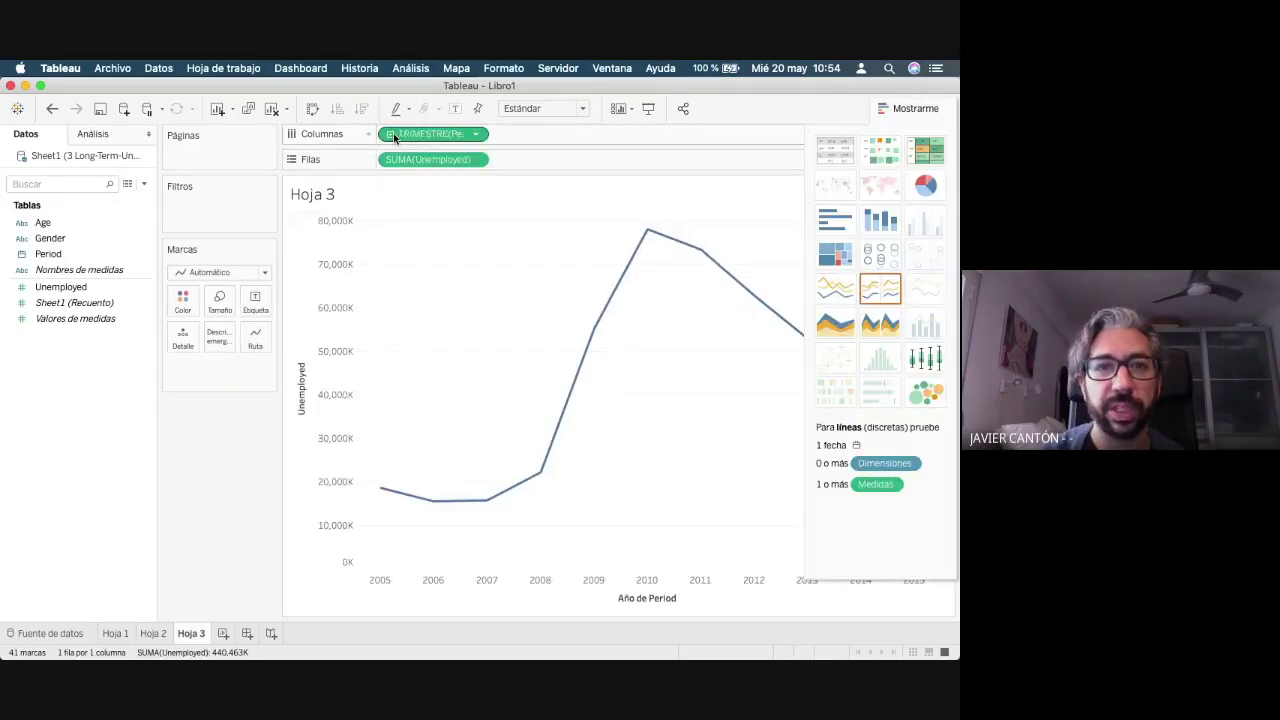
pyautogui.click(390, 134)
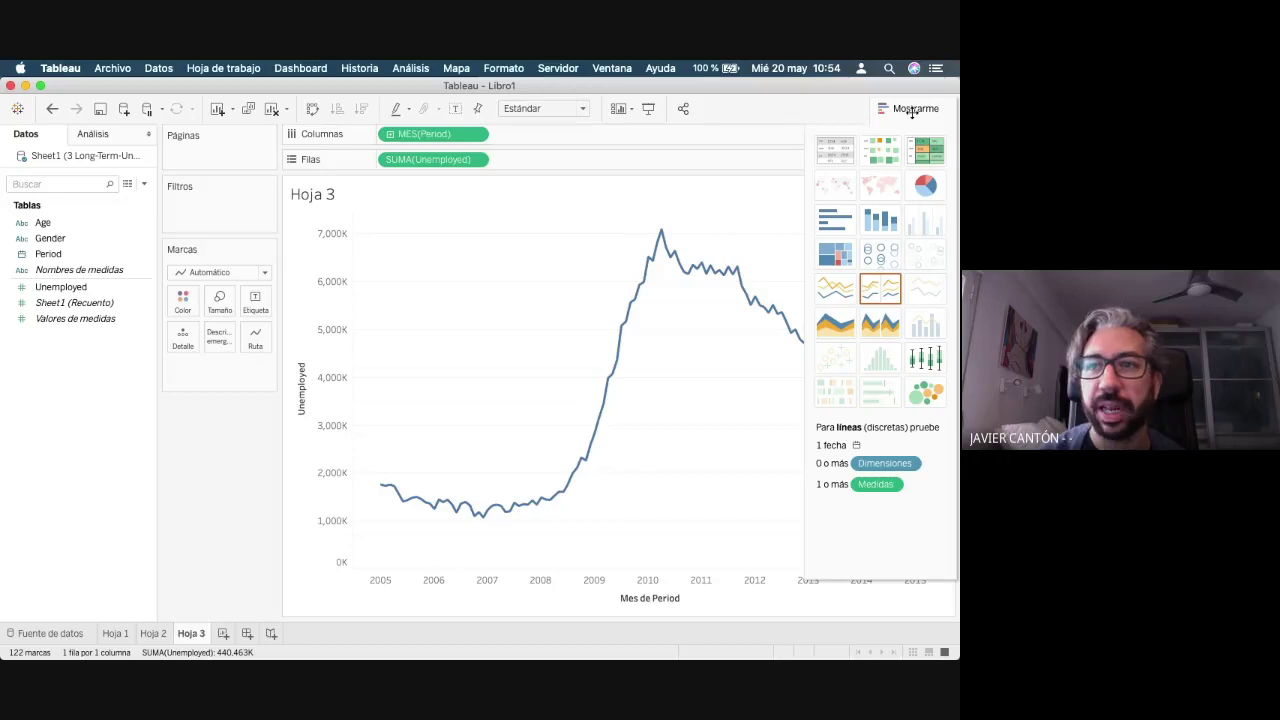
# - Split the monthly line by Age in colour and place the Age legend below the Marks card
pyautogui.click(42, 224)
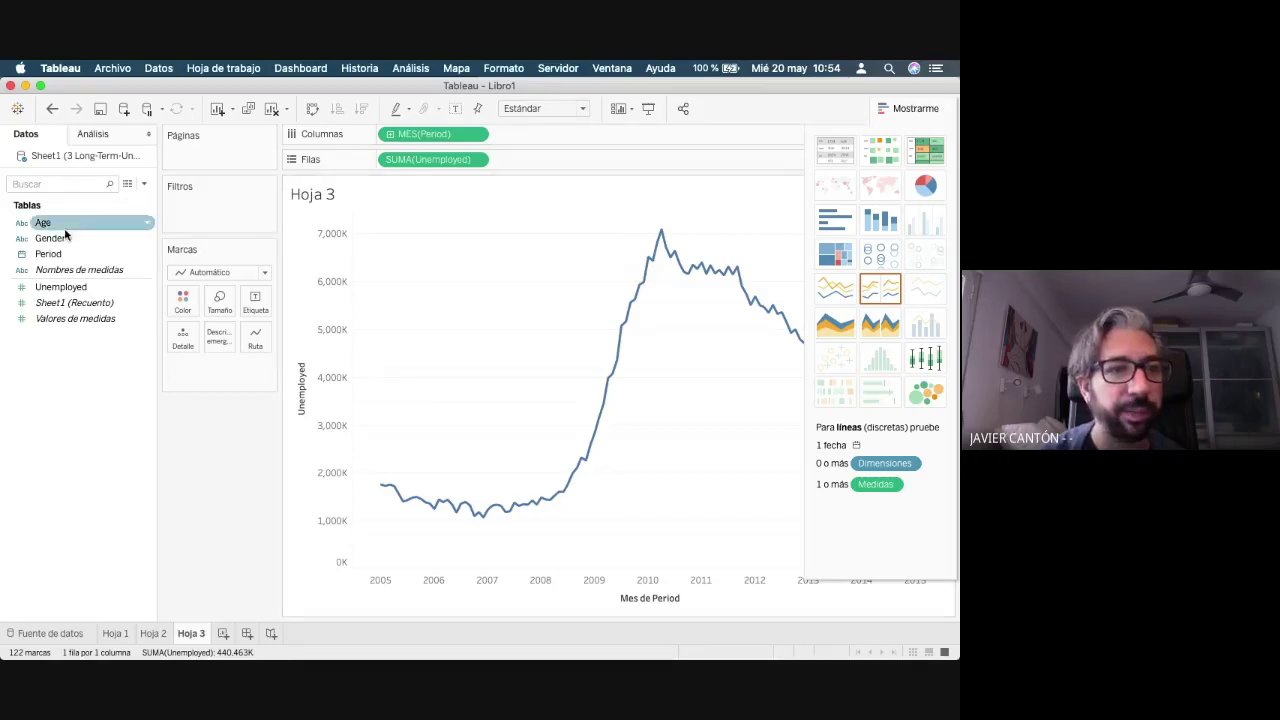
pyautogui.doubleClick(46, 224)
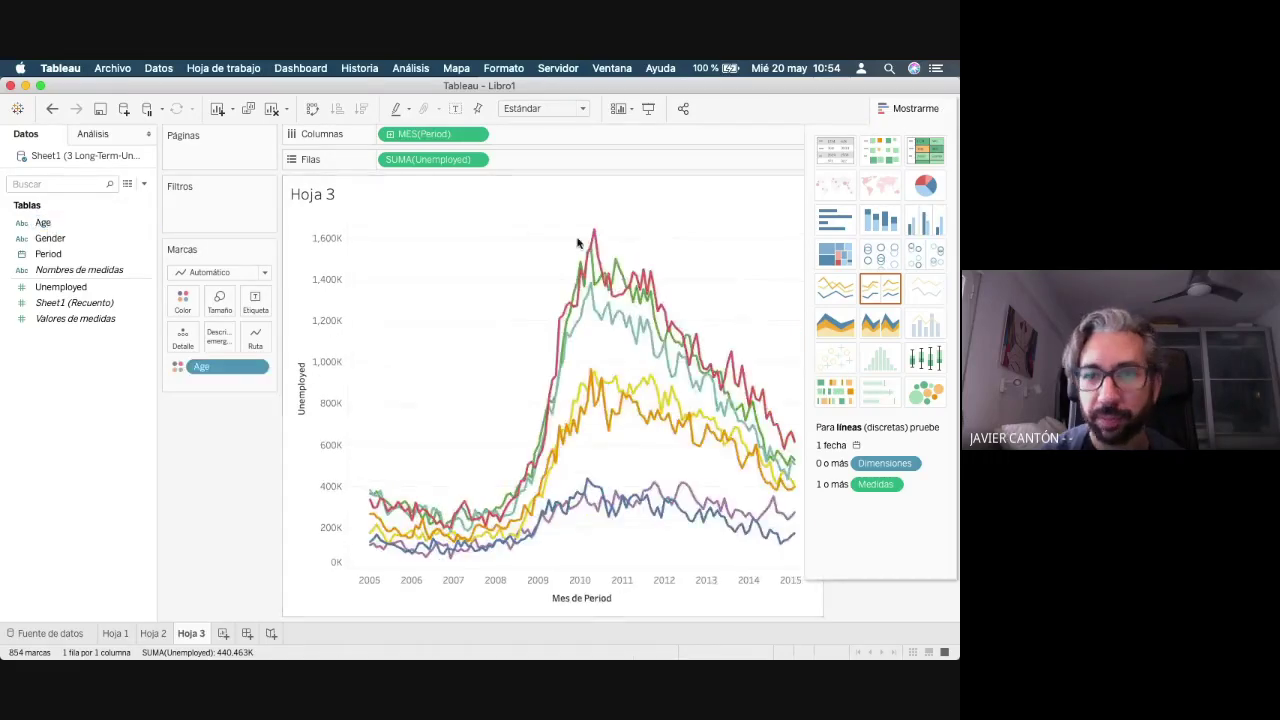
pyautogui.click(896, 107)
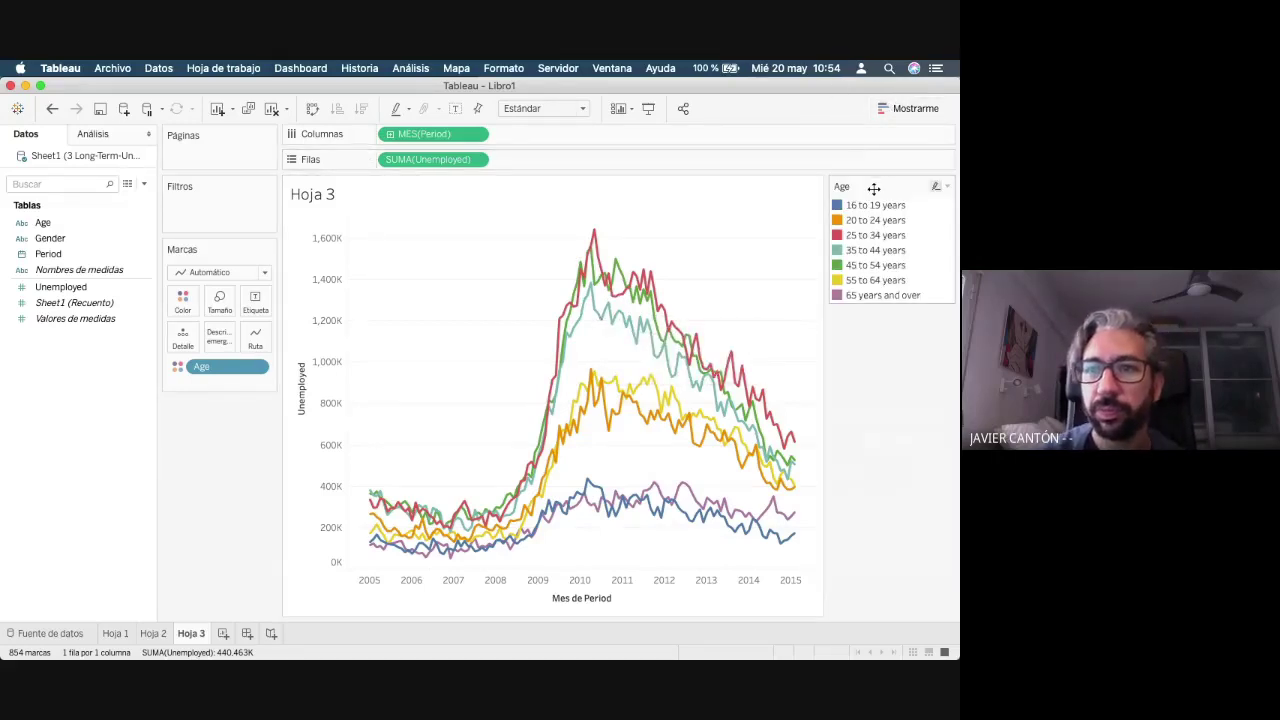
pyautogui.moveTo(873, 188); pyautogui.dragTo(225, 427)
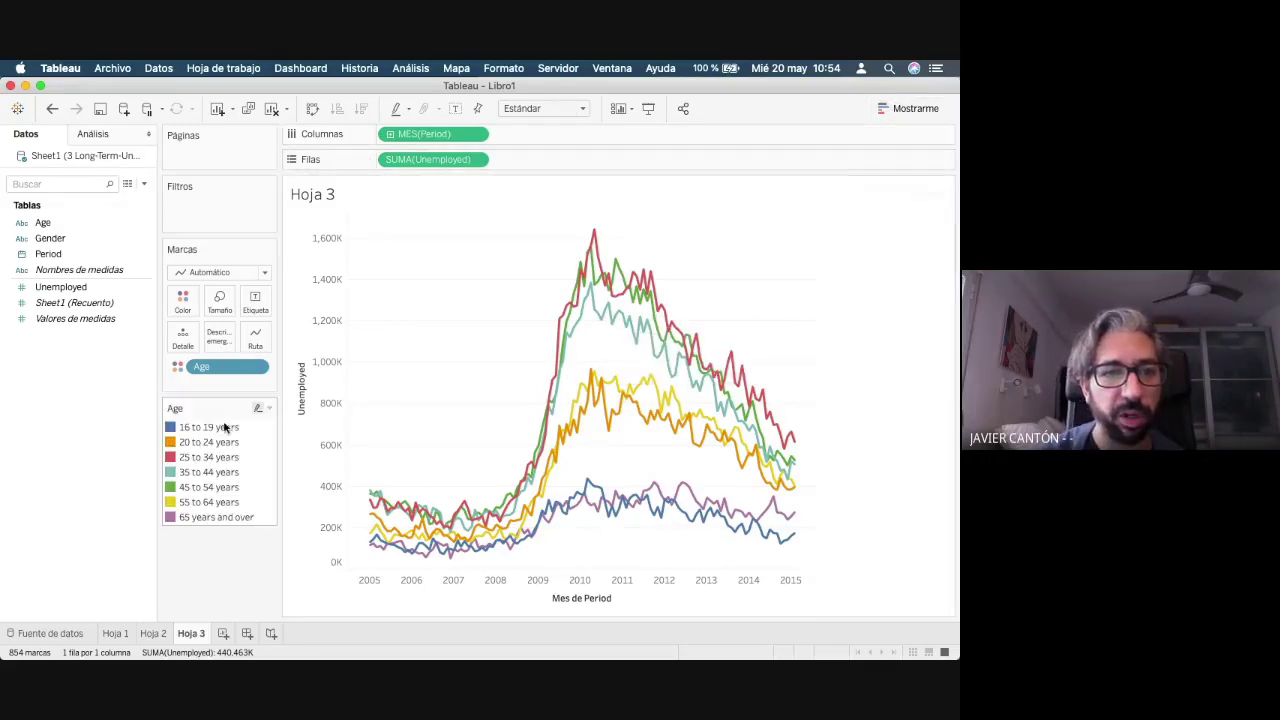
# - Highlight the 16 to 19 and 25 to 34 years lines in turn, and clear the highlight
pyautogui.click(208, 428)
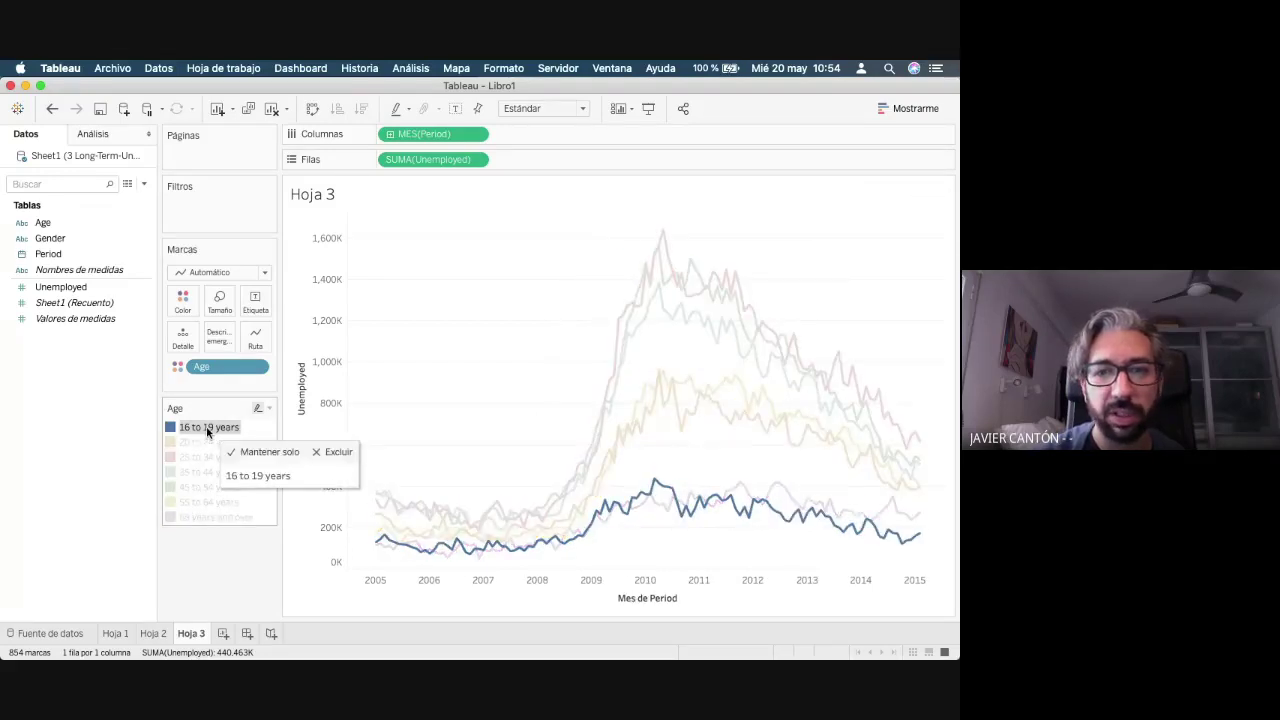
pyautogui.click(205, 456)
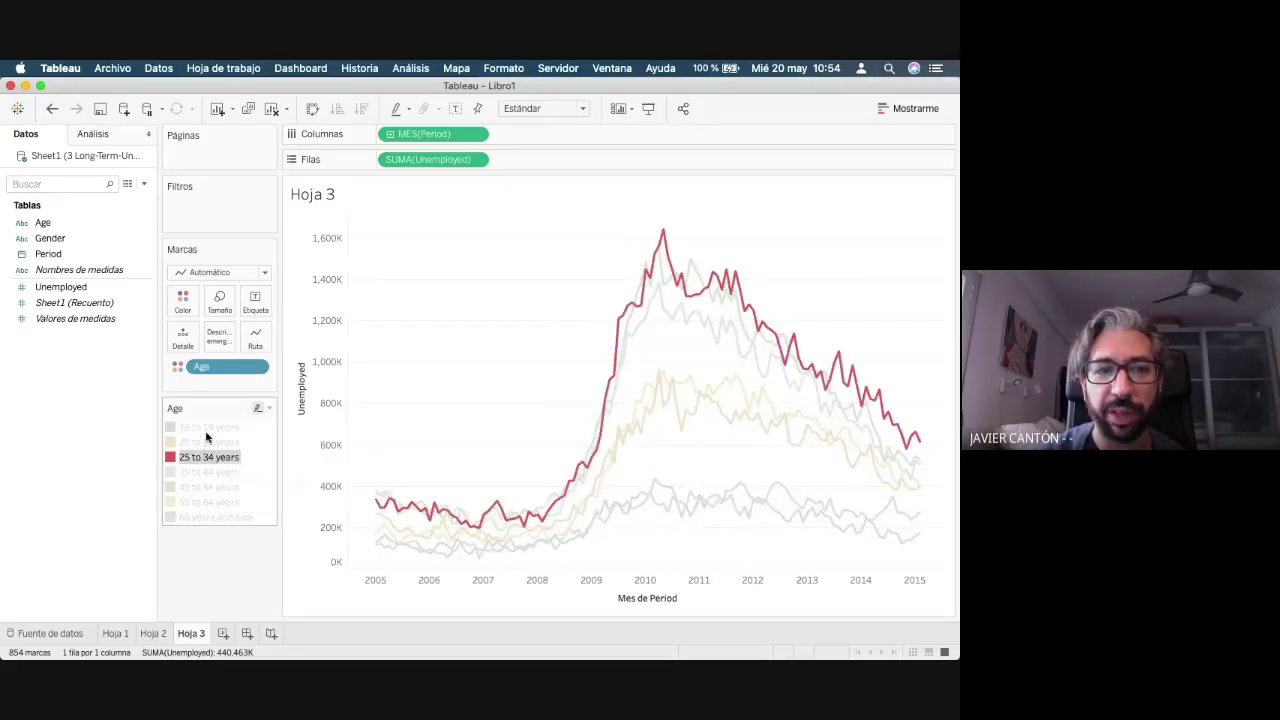
pyautogui.click(203, 458)
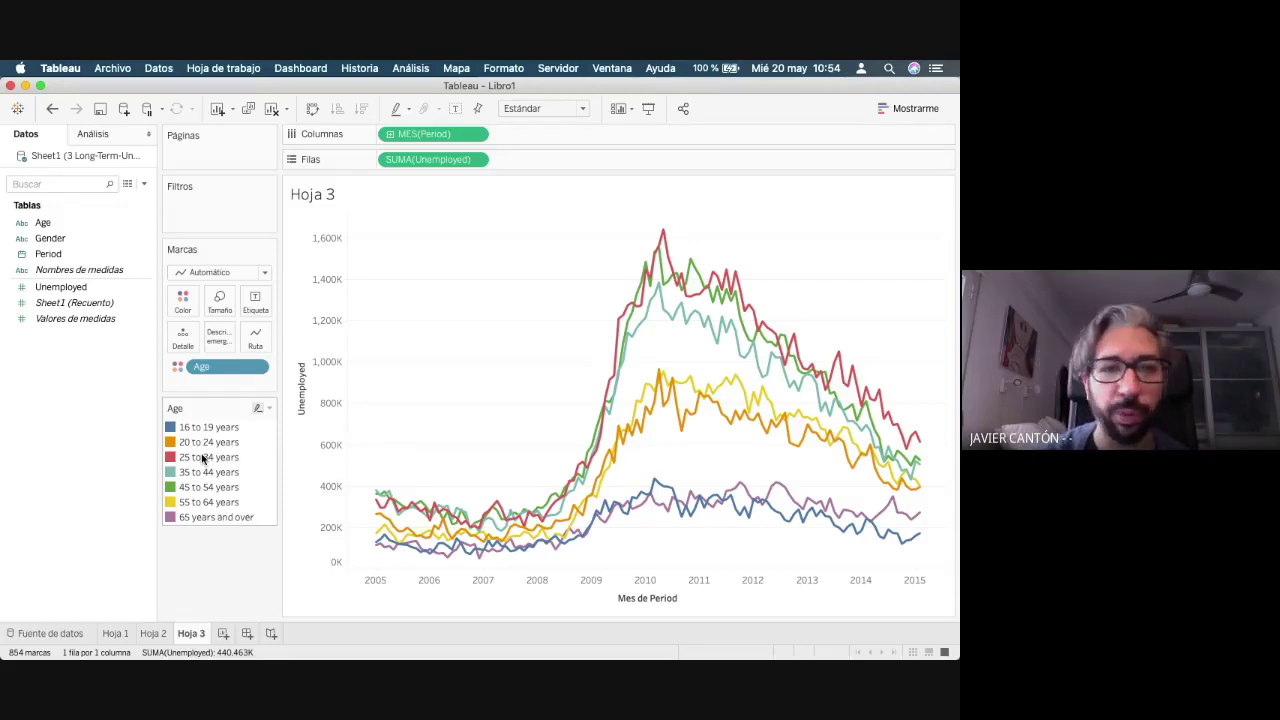
# - Convert the Age lines into a continuous area chart
pyautogui.click(918, 108)
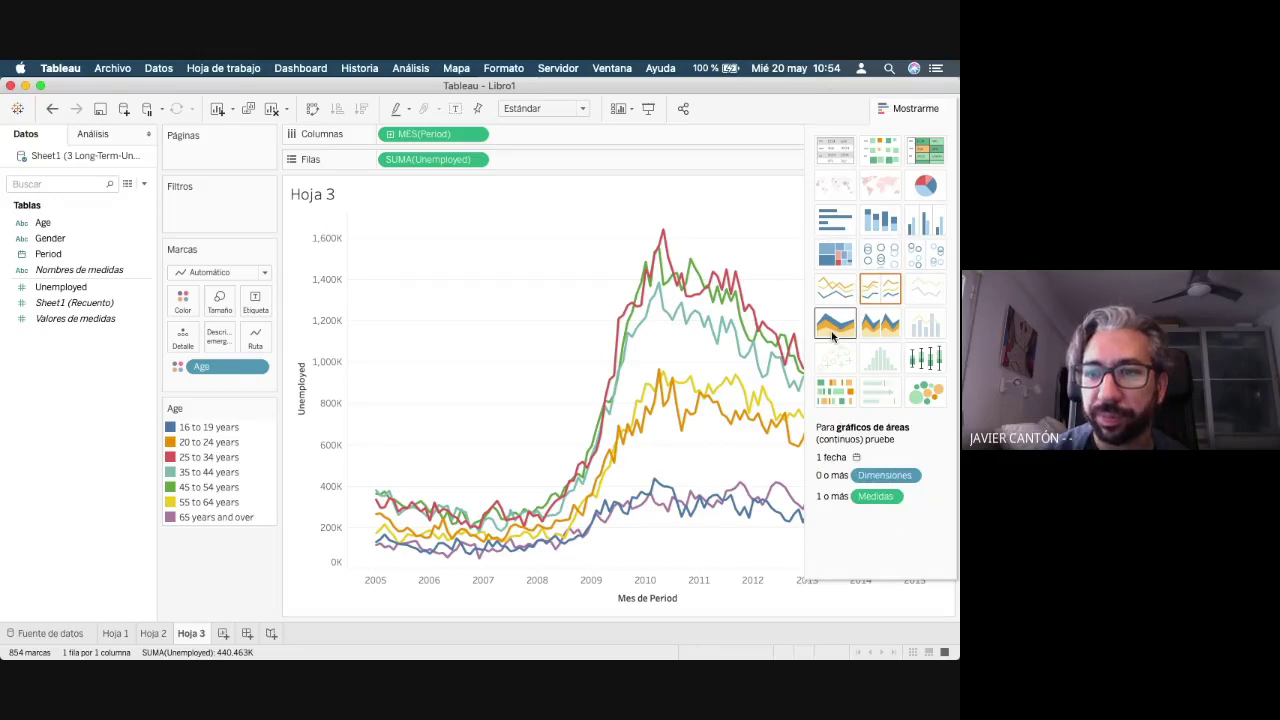
pyautogui.click(832, 334)
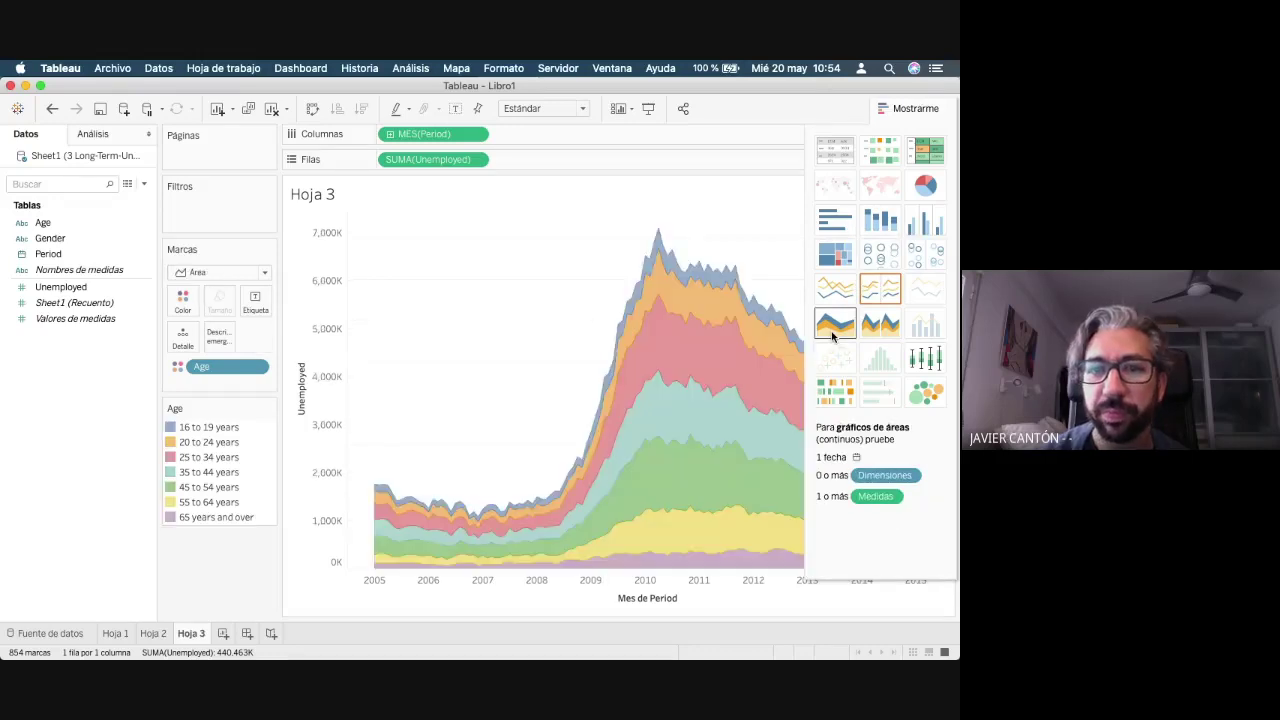
pyautogui.click(907, 108)
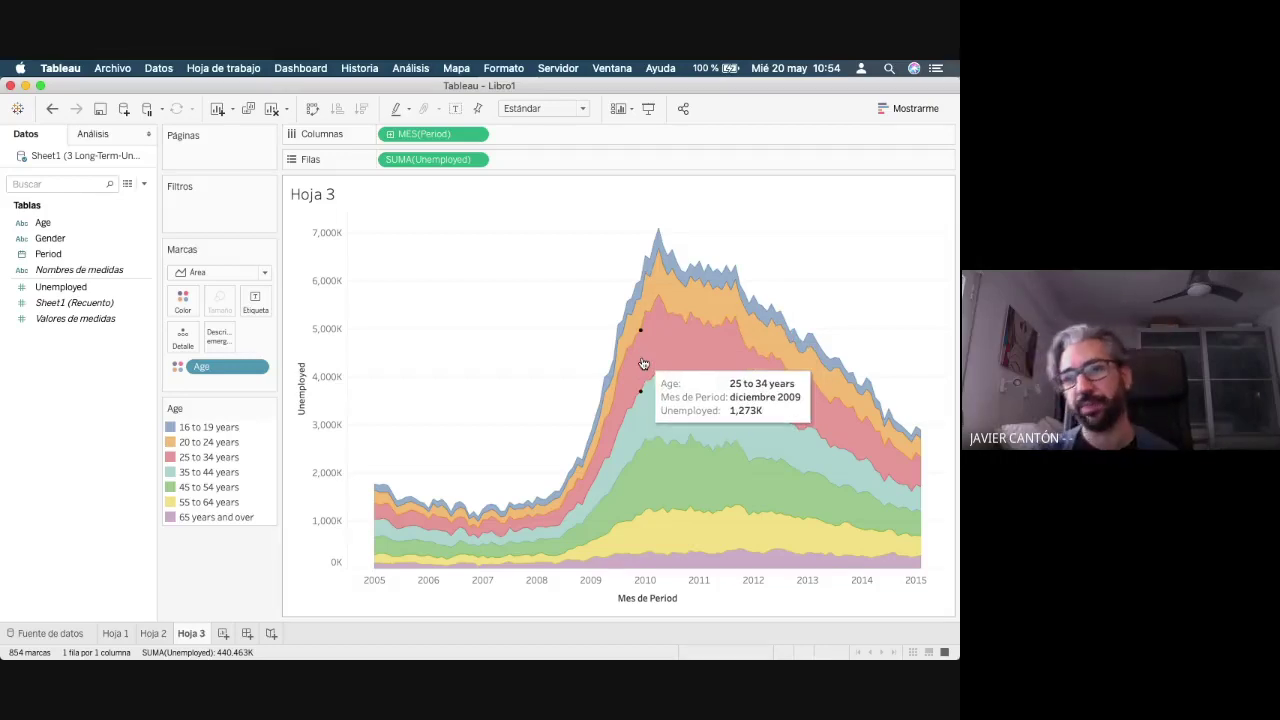
# - Turn on mark labels for the area chart and label each band with its Age group
pyautogui.click(255, 304)
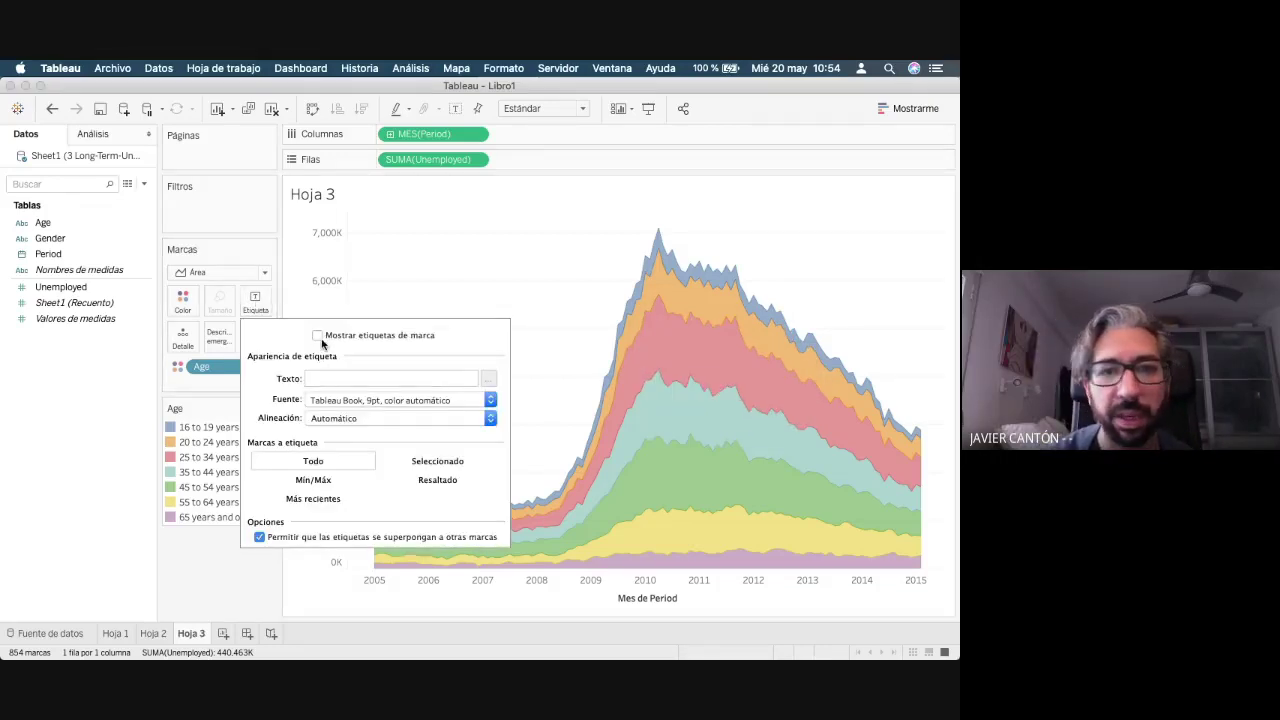
pyautogui.click(317, 335)
pyautogui.click(106, 391)
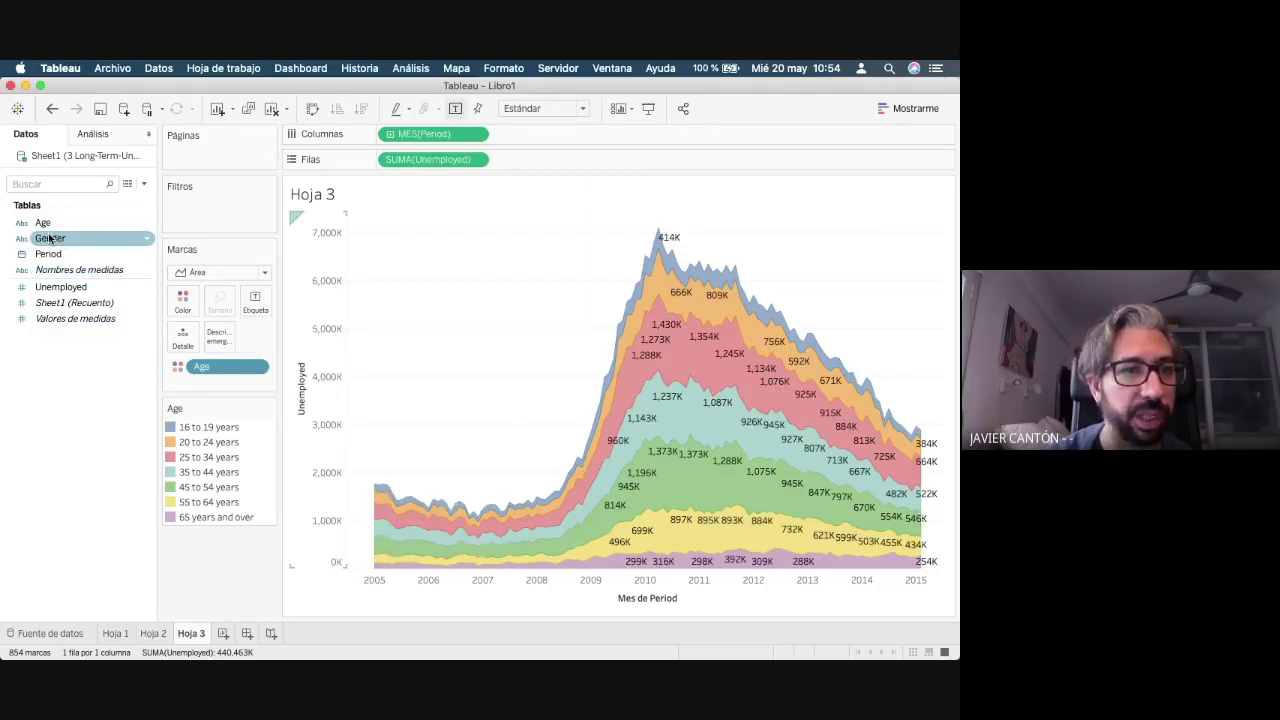
pyautogui.moveTo(49, 238); pyautogui.dragTo(254, 311)
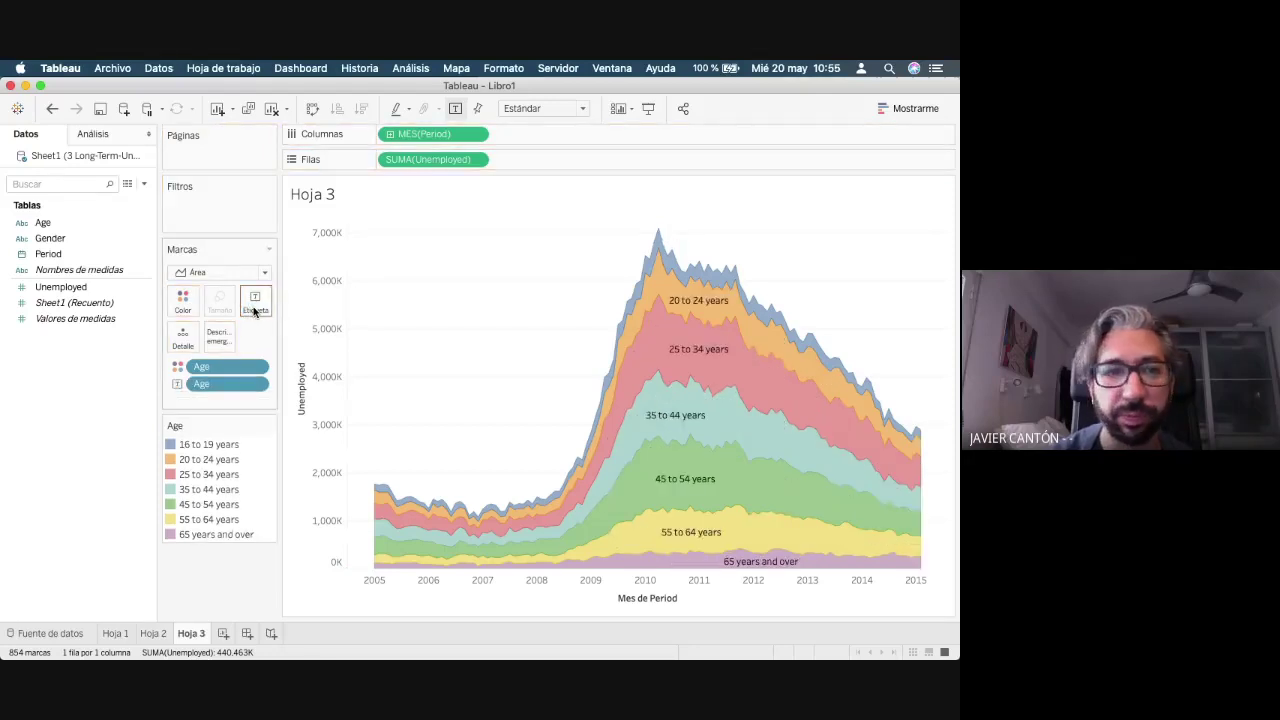
pyautogui.moveTo(738, 314)
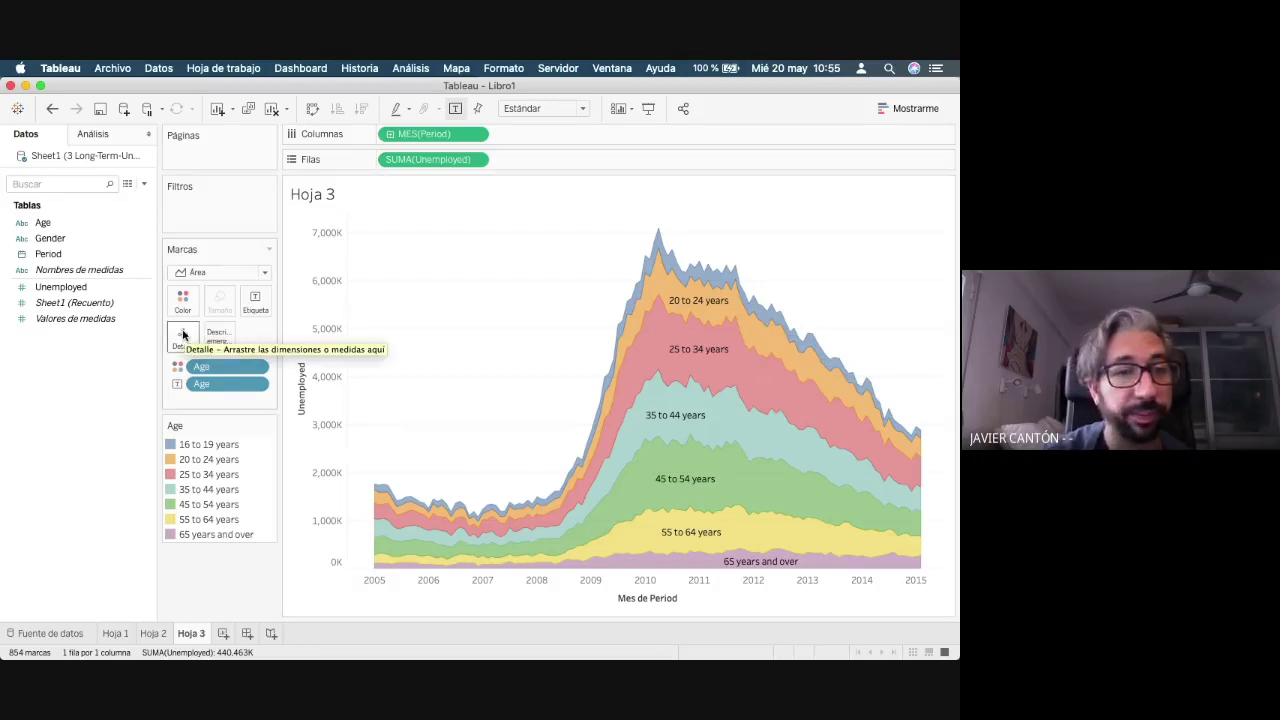
pyautogui.moveTo(200, 384); pyautogui.dragTo(205, 396)
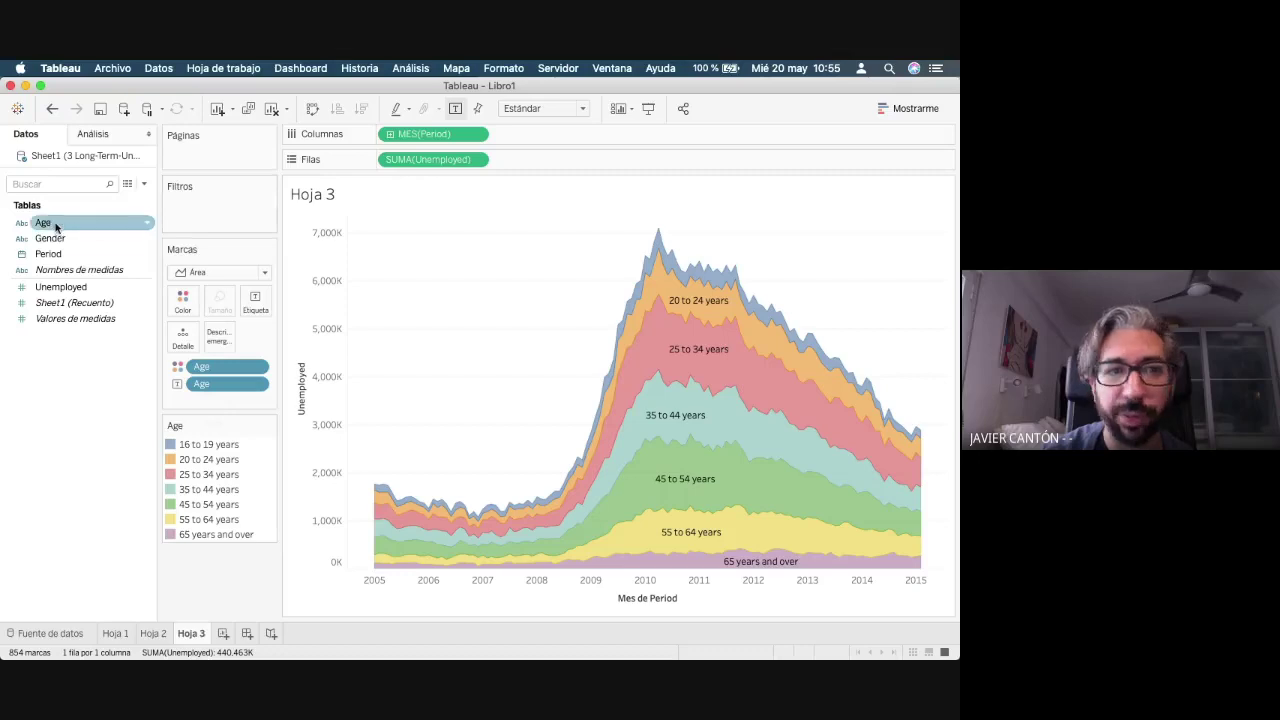
# - Add a Gender filter to Hoja 3 with all values selected
pyautogui.moveTo(55, 227); pyautogui.dragTo(184, 201)
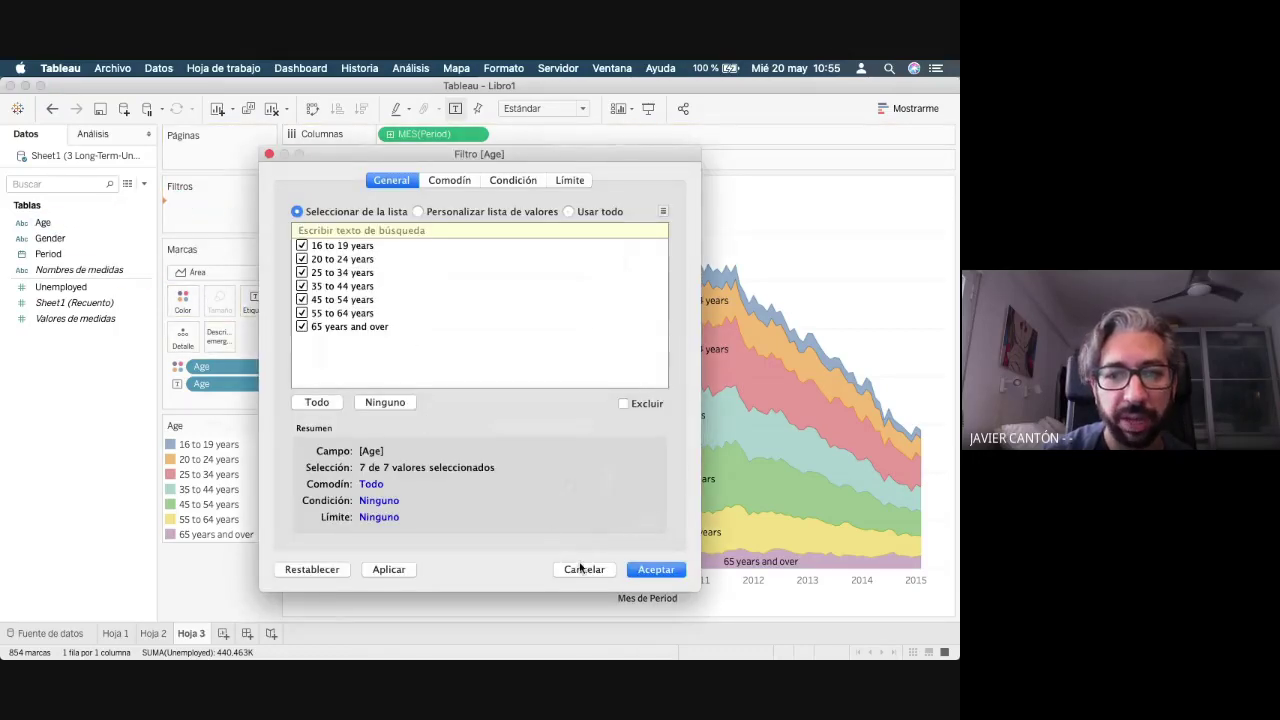
pyautogui.click(582, 569)
pyautogui.moveTo(51, 238); pyautogui.dragTo(189, 192)
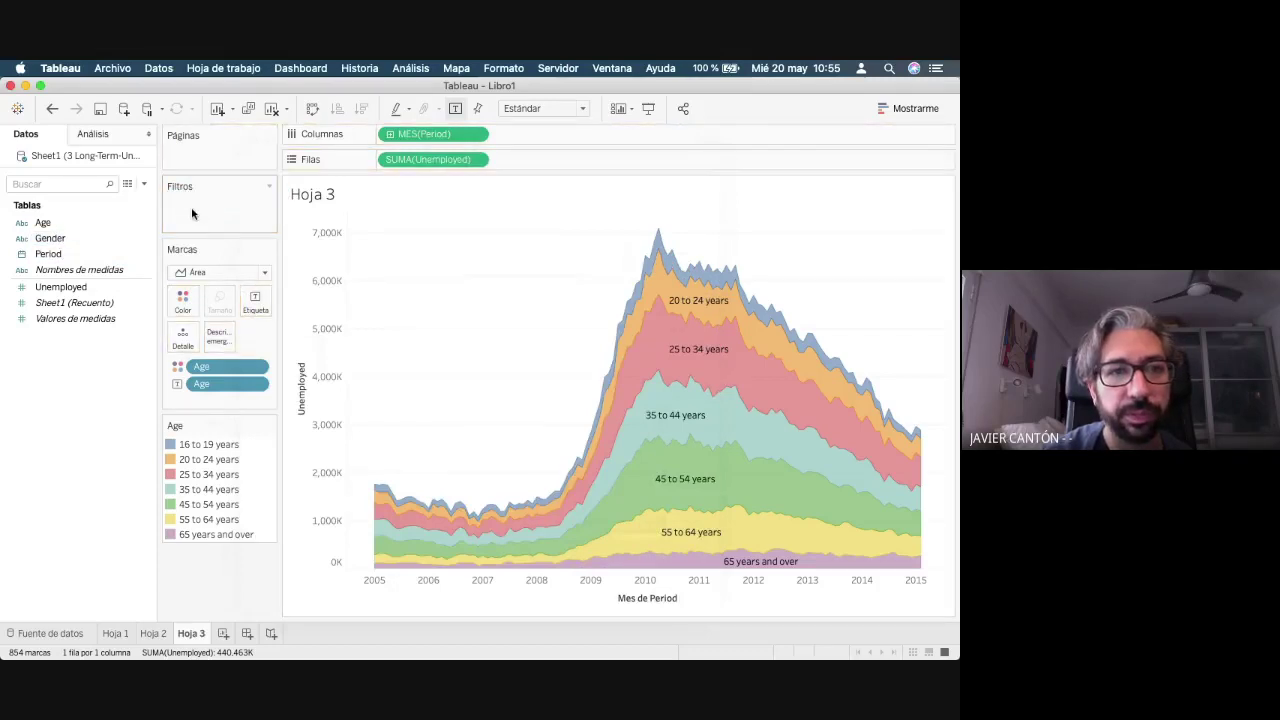
pyautogui.moveTo(49, 238); pyautogui.dragTo(206, 213)
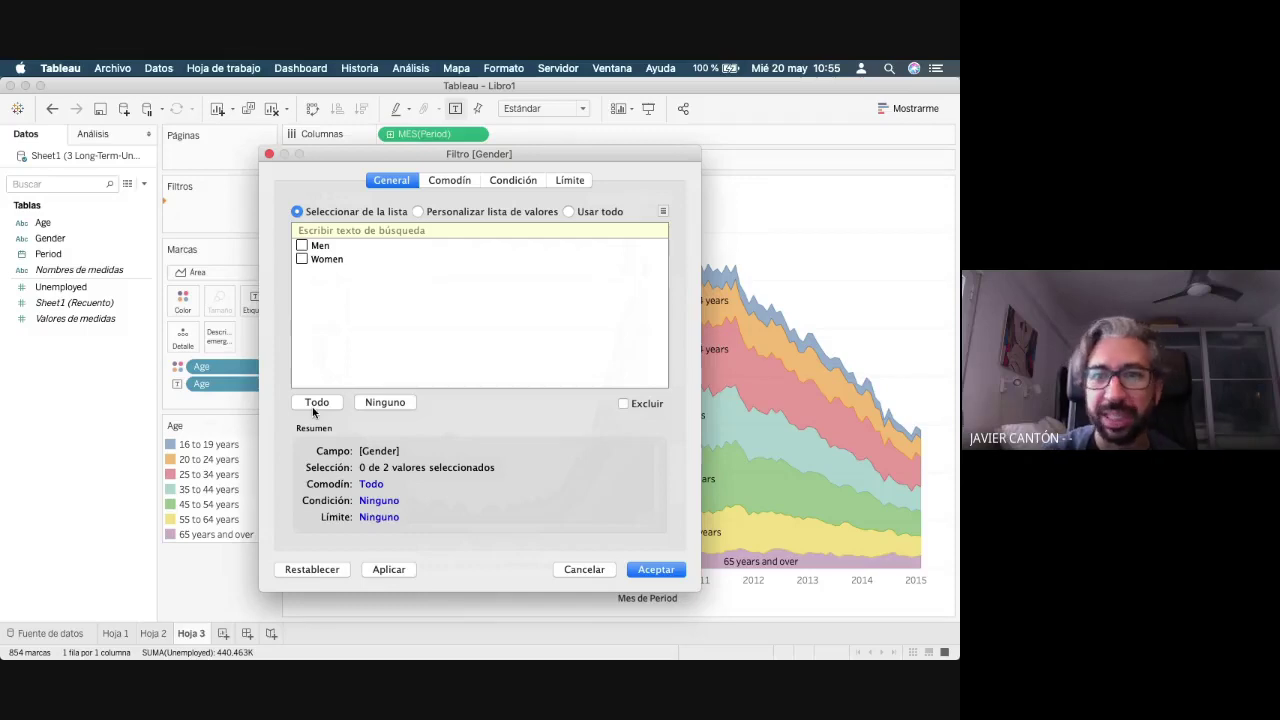
pyautogui.click(322, 403)
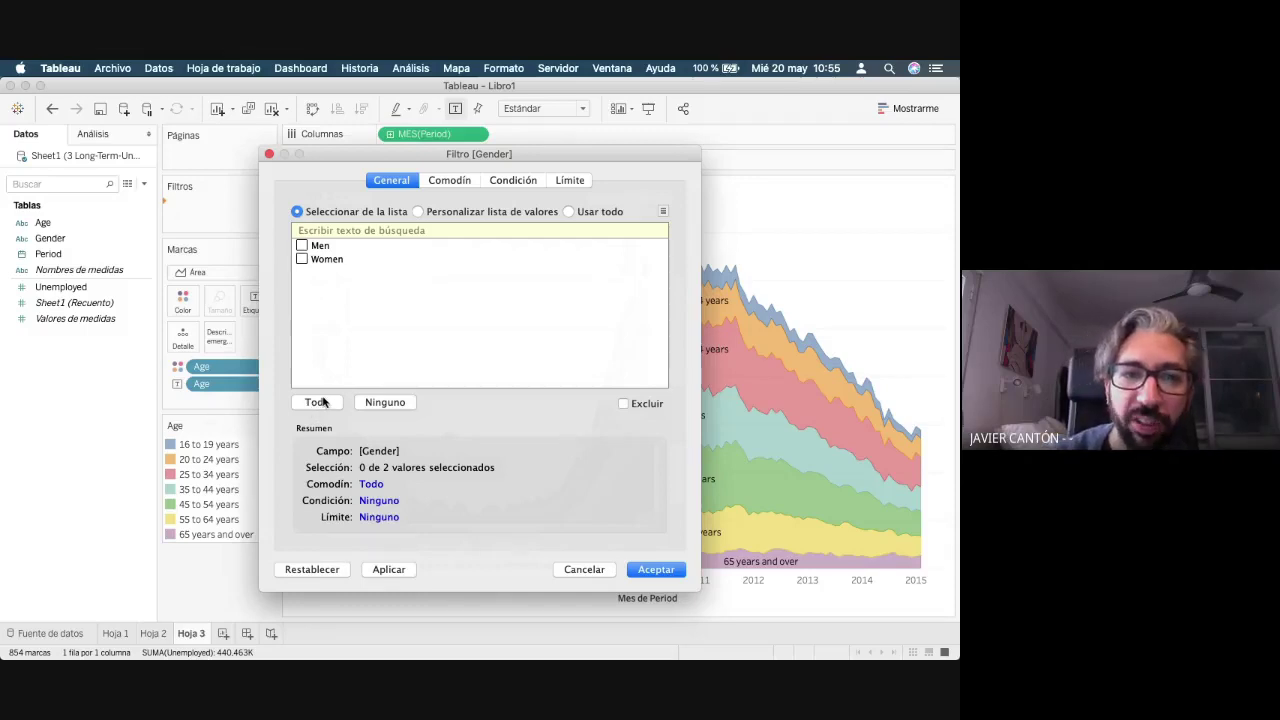
pyautogui.click(657, 569)
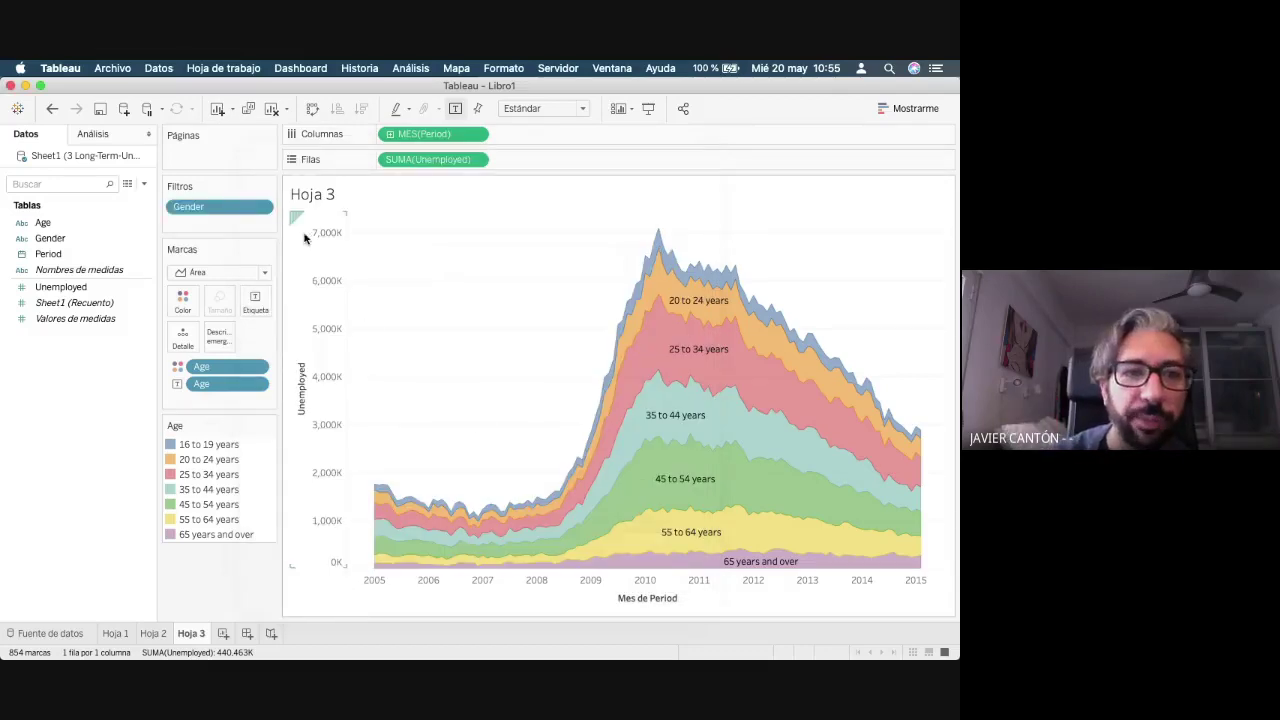
# - Show the Gender filter control and place it between the Marks card and the Age legend
pyautogui.click(261, 207)
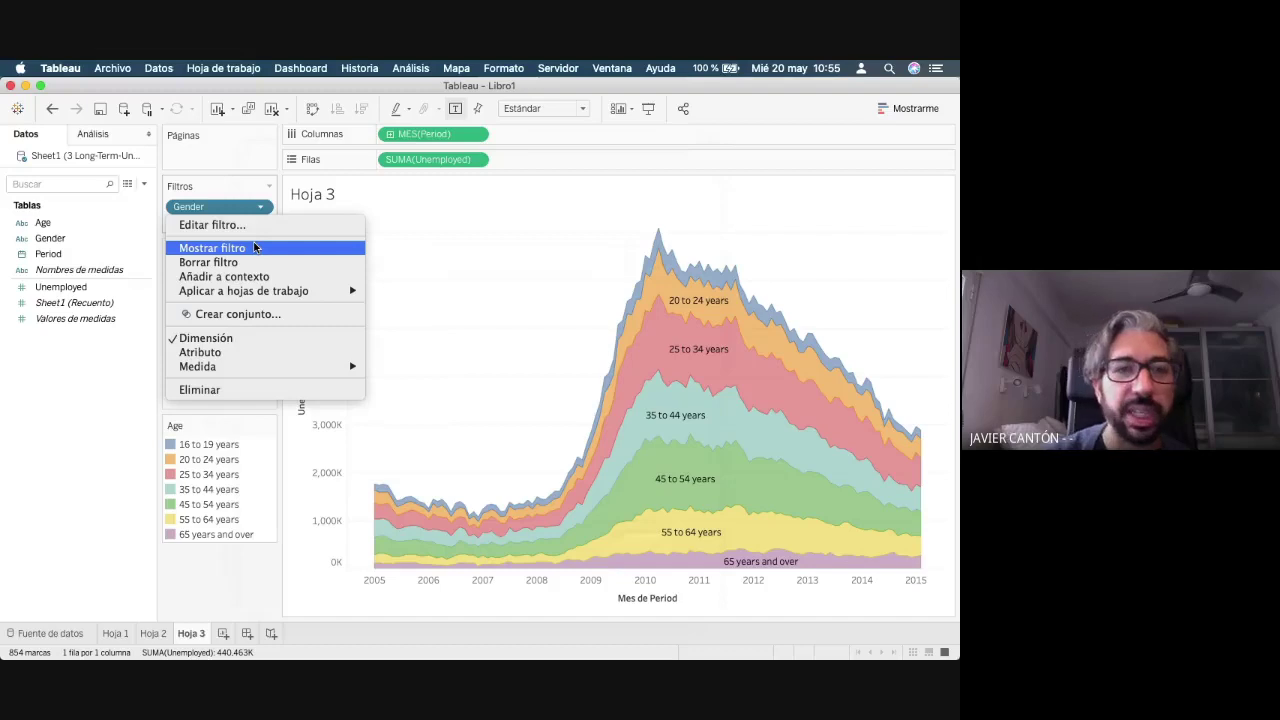
pyautogui.click(254, 247)
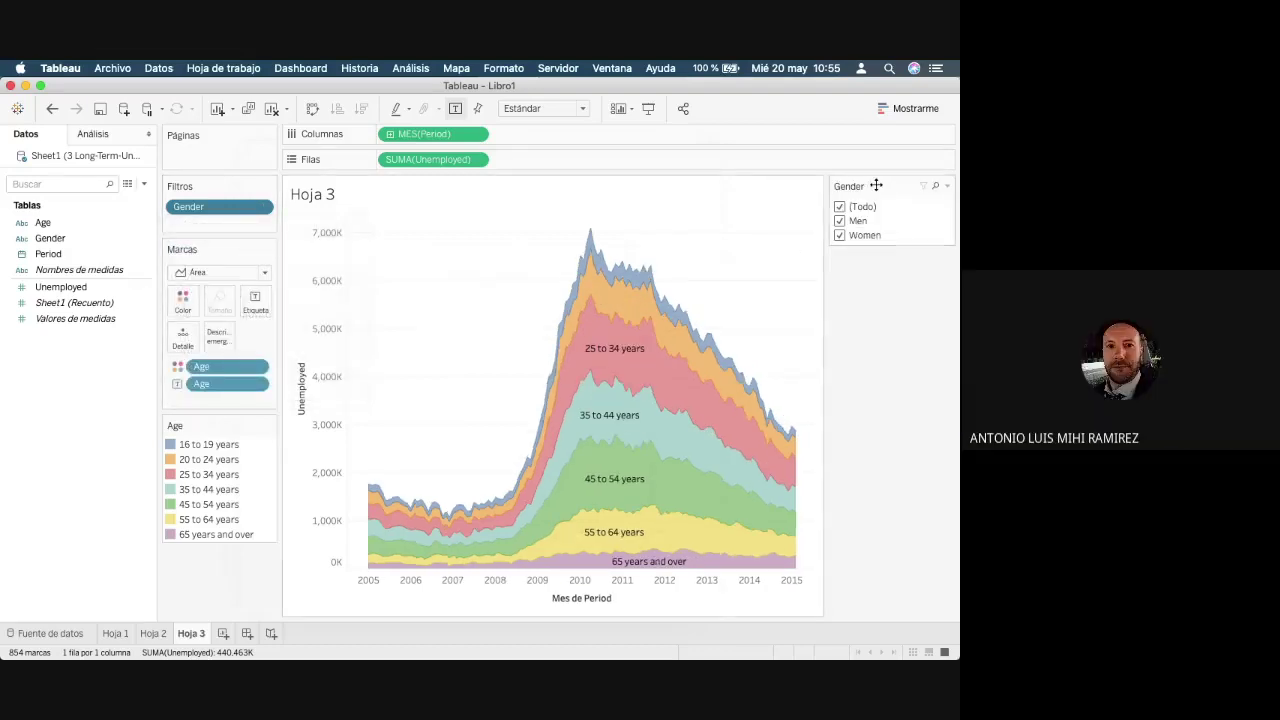
pyautogui.moveTo(849, 186); pyautogui.dragTo(201, 414)
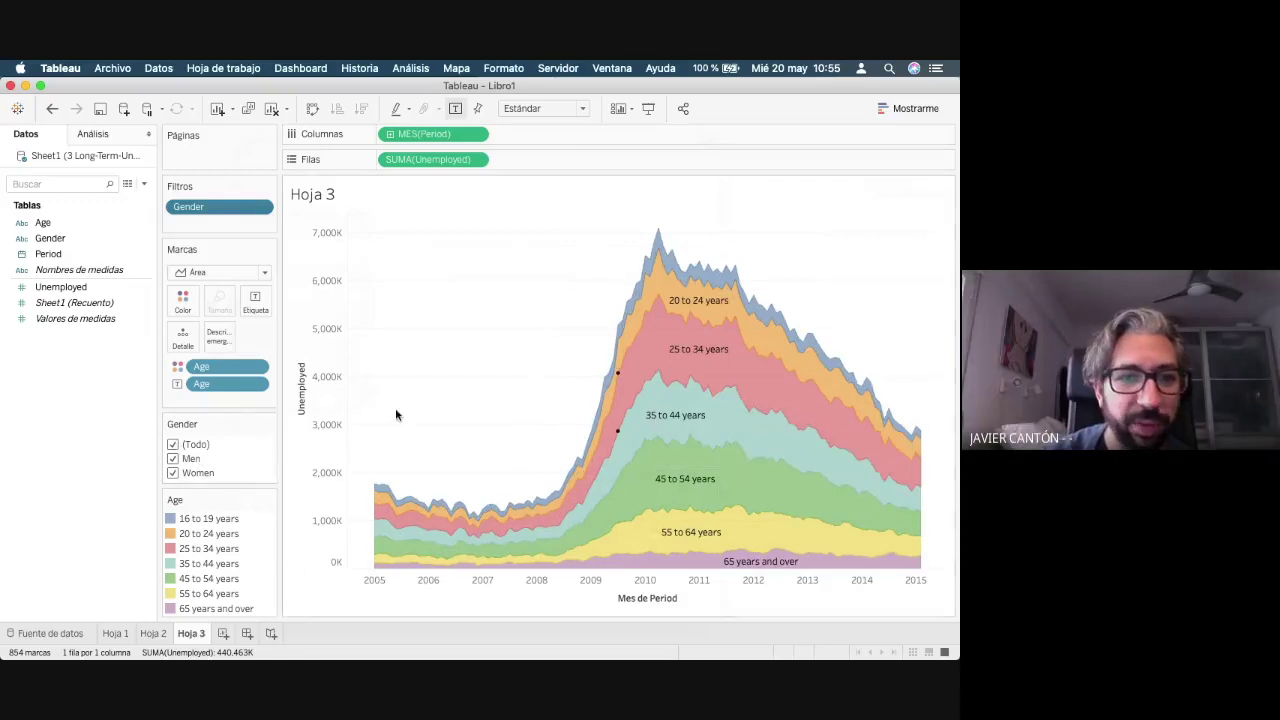
# - Filter the area chart to Women only, and switch it to Men only
pyautogui.click(172, 445)
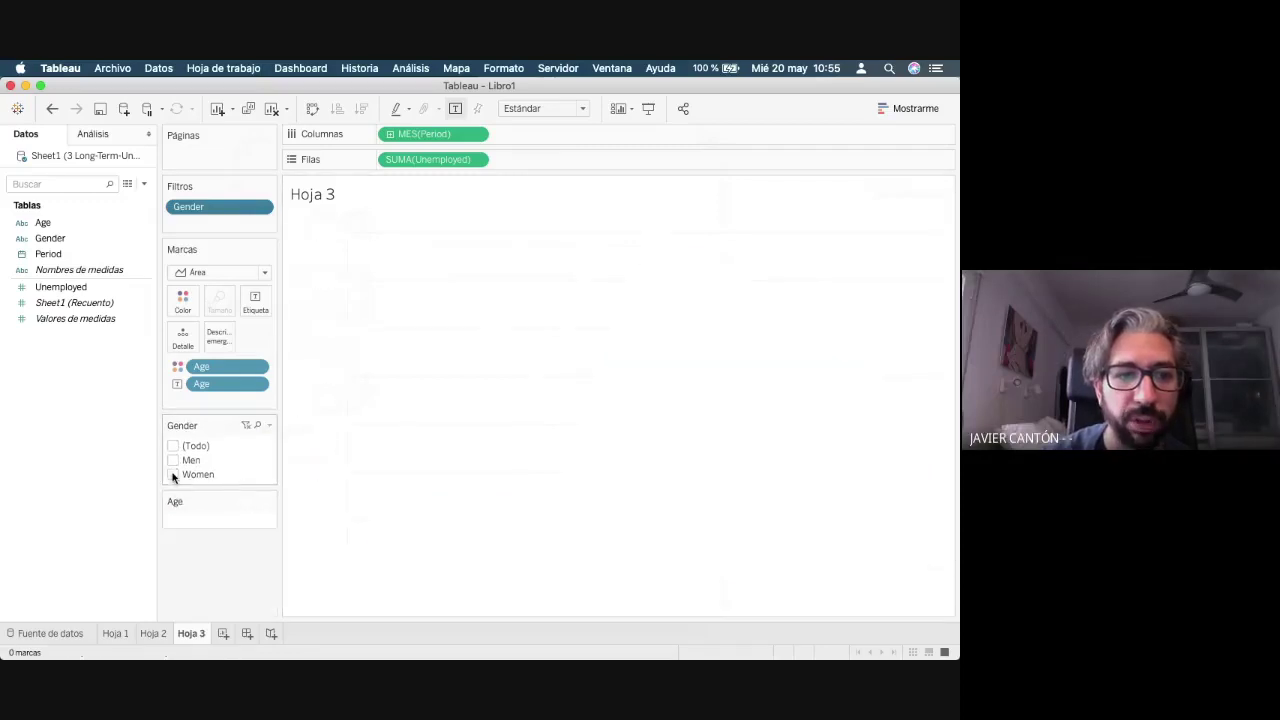
pyautogui.click(172, 474)
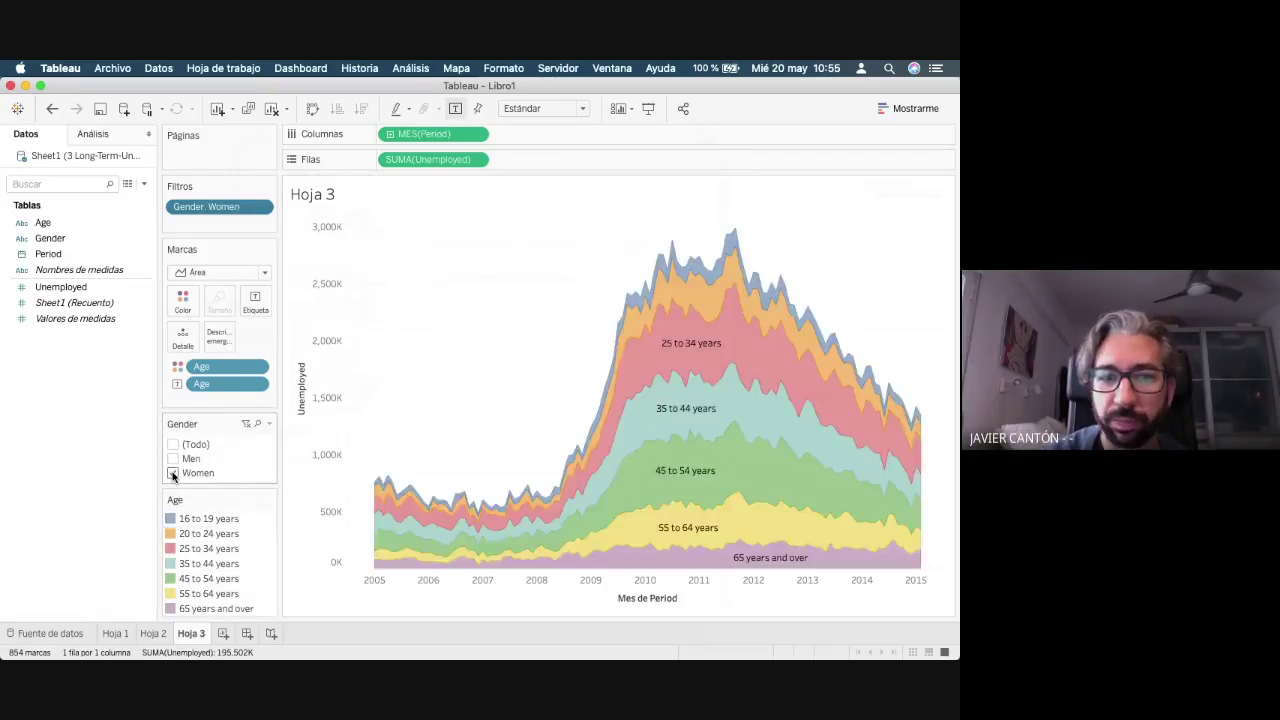
pyautogui.click(172, 459)
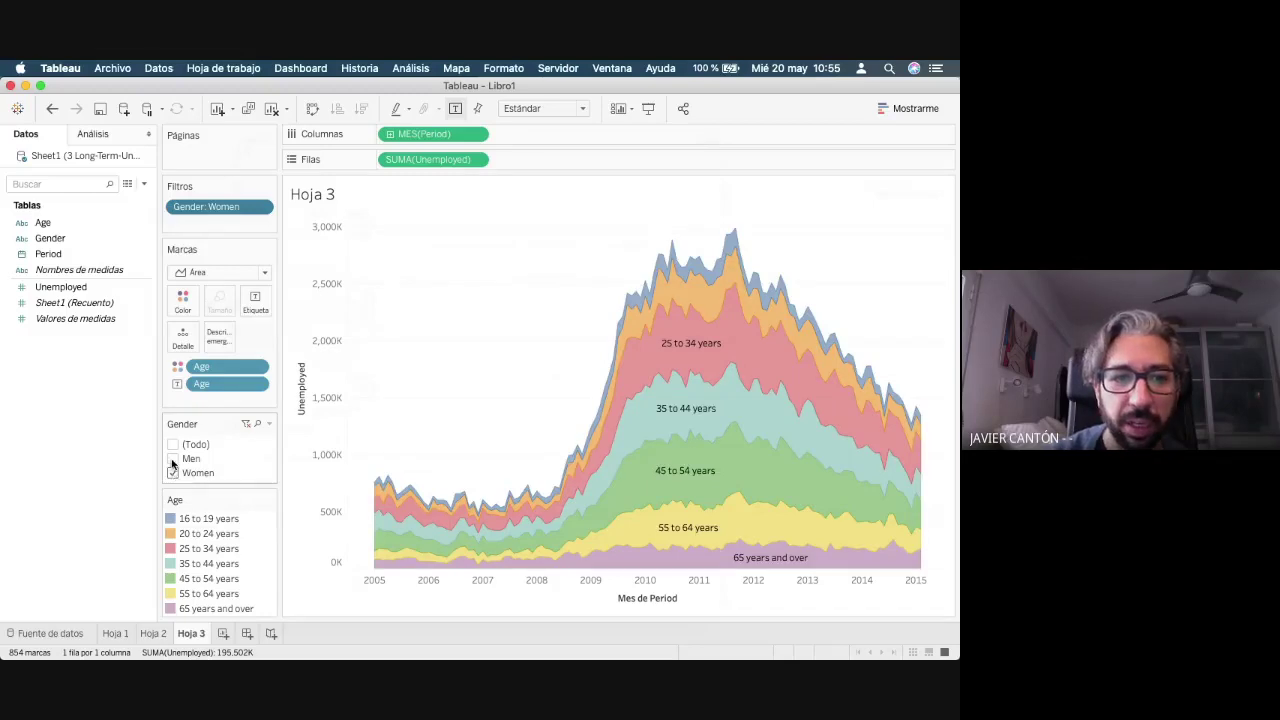
pyautogui.click(172, 474)
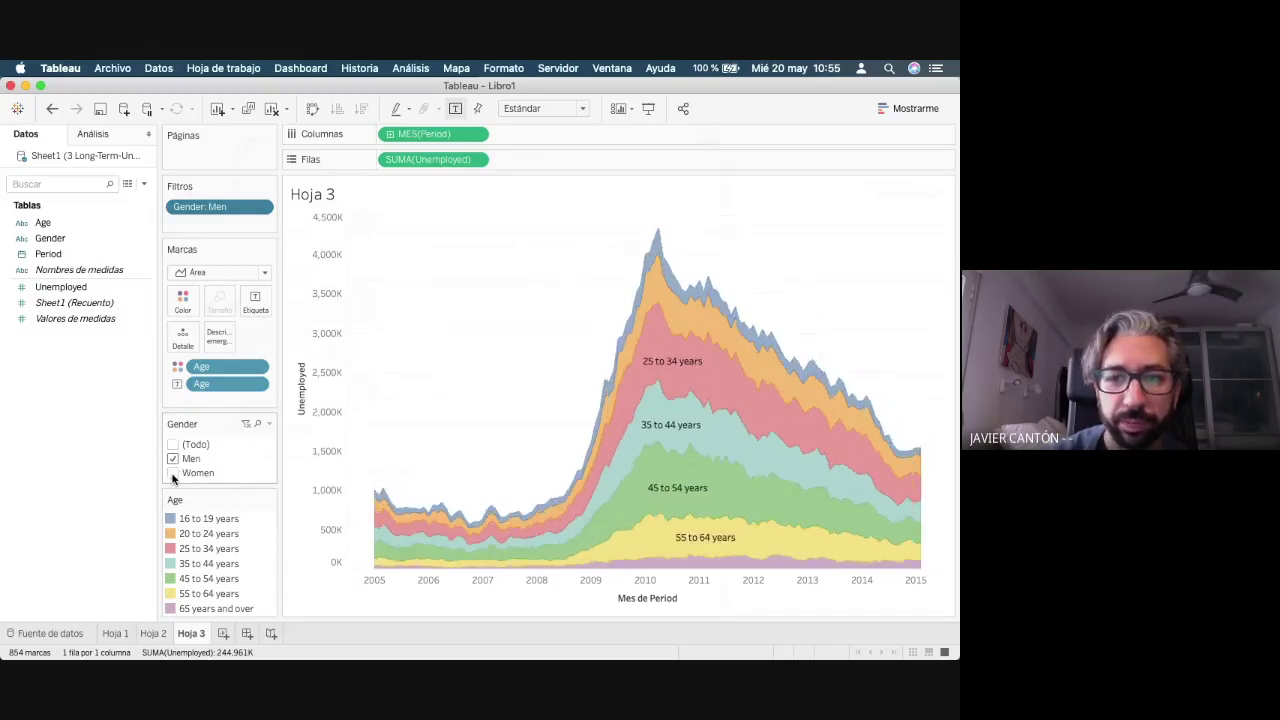
# - Change the Gender filter control to a single-value dropdown list
pyautogui.click(268, 424)
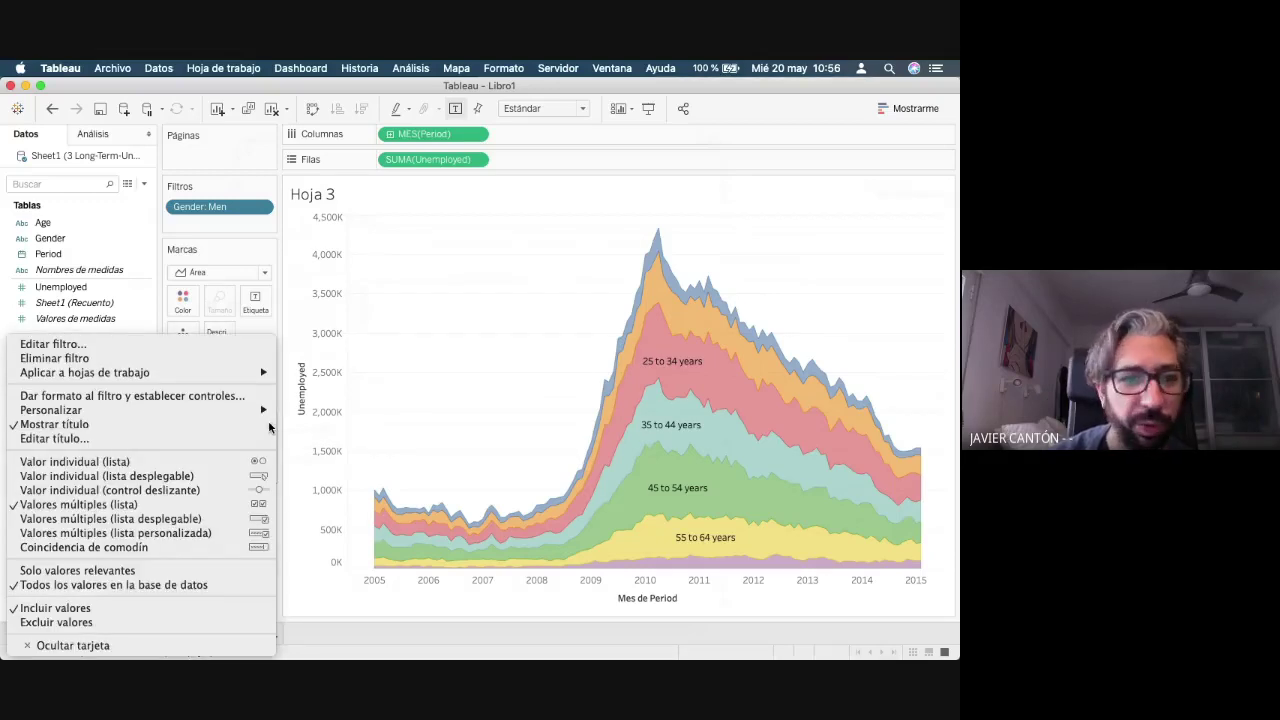
pyautogui.click(166, 477)
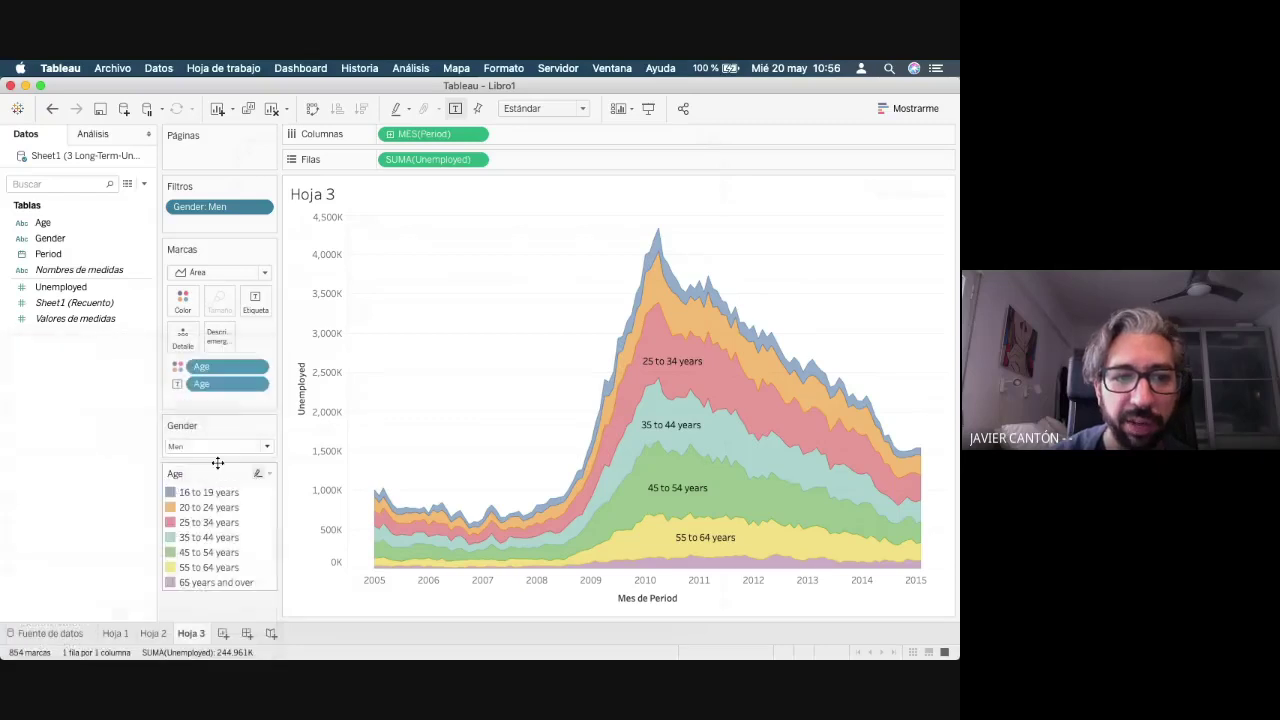
pyautogui.click(269, 427)
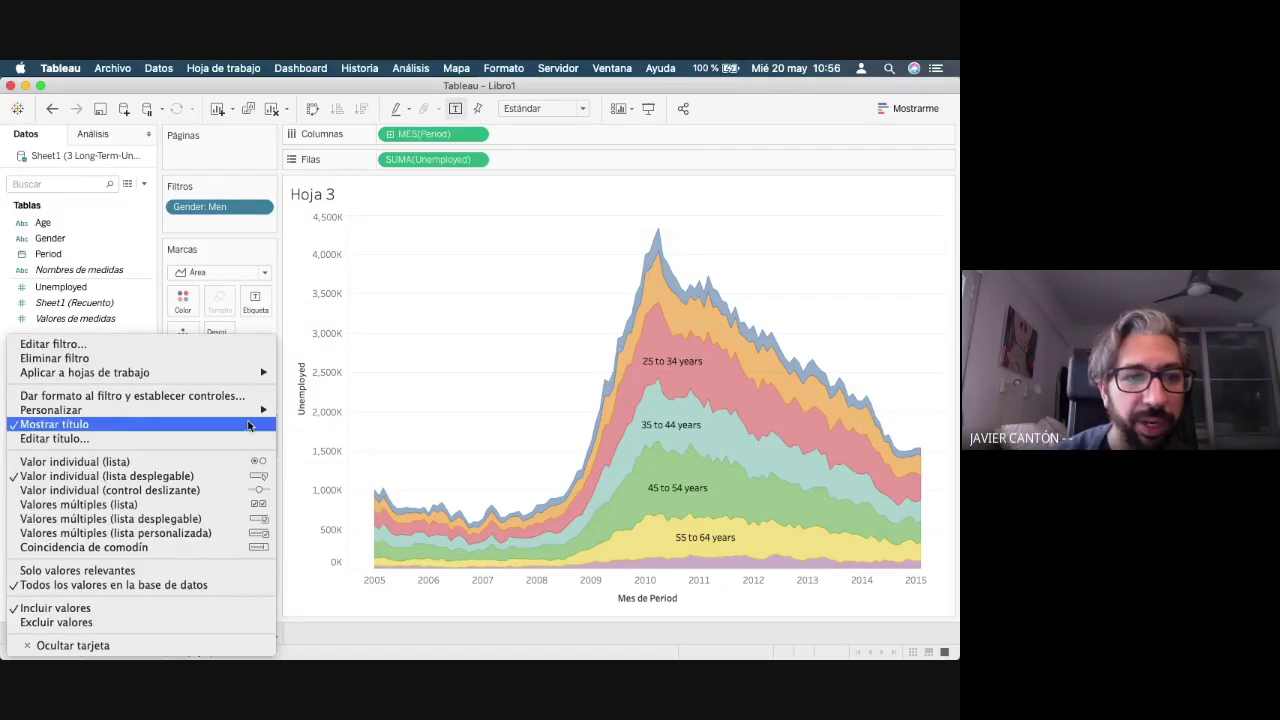
pyautogui.moveTo(248, 414)
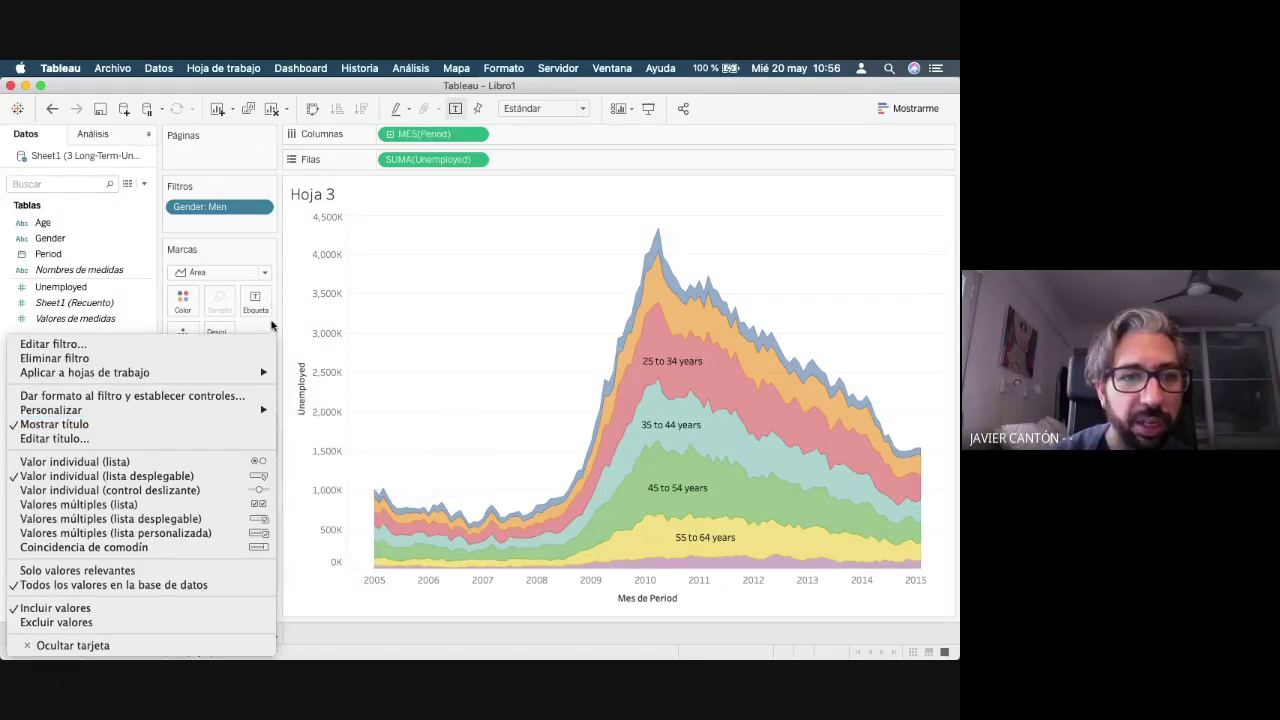
pyautogui.click(275, 327)
# - Set the Gender filter to Women, back to all values, and to Women again
pyautogui.click(266, 447)
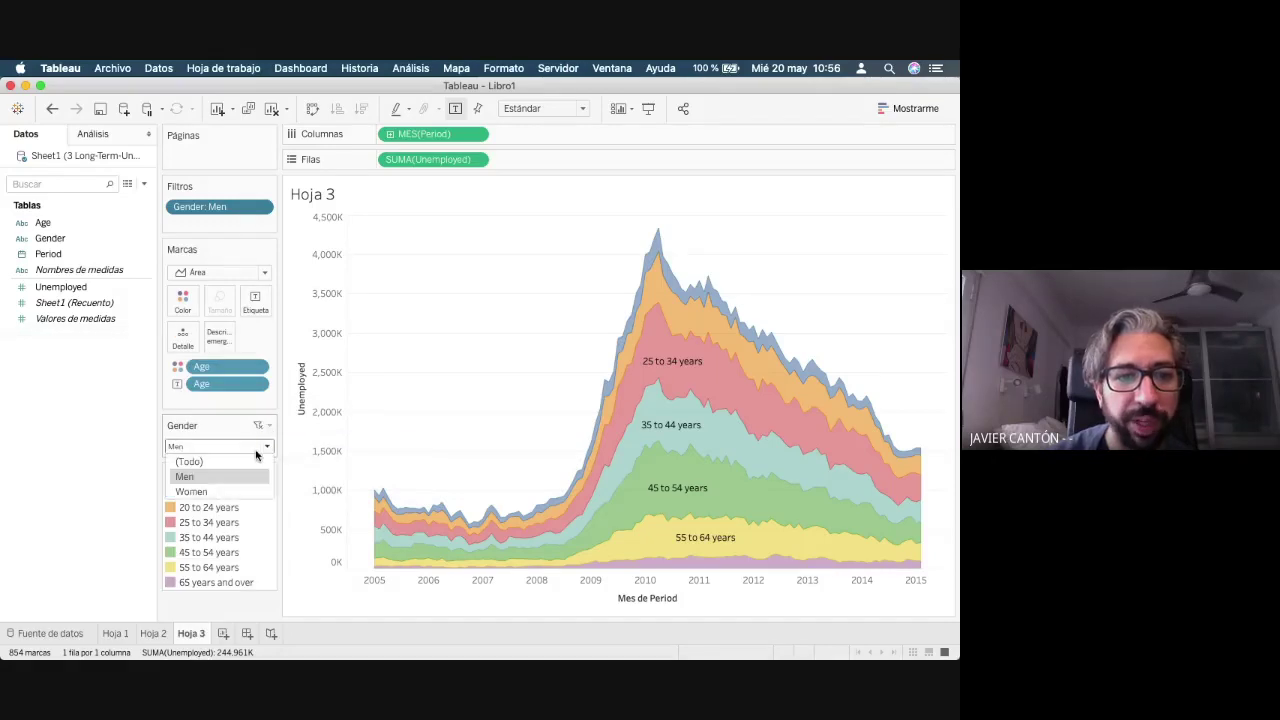
pyautogui.click(192, 491)
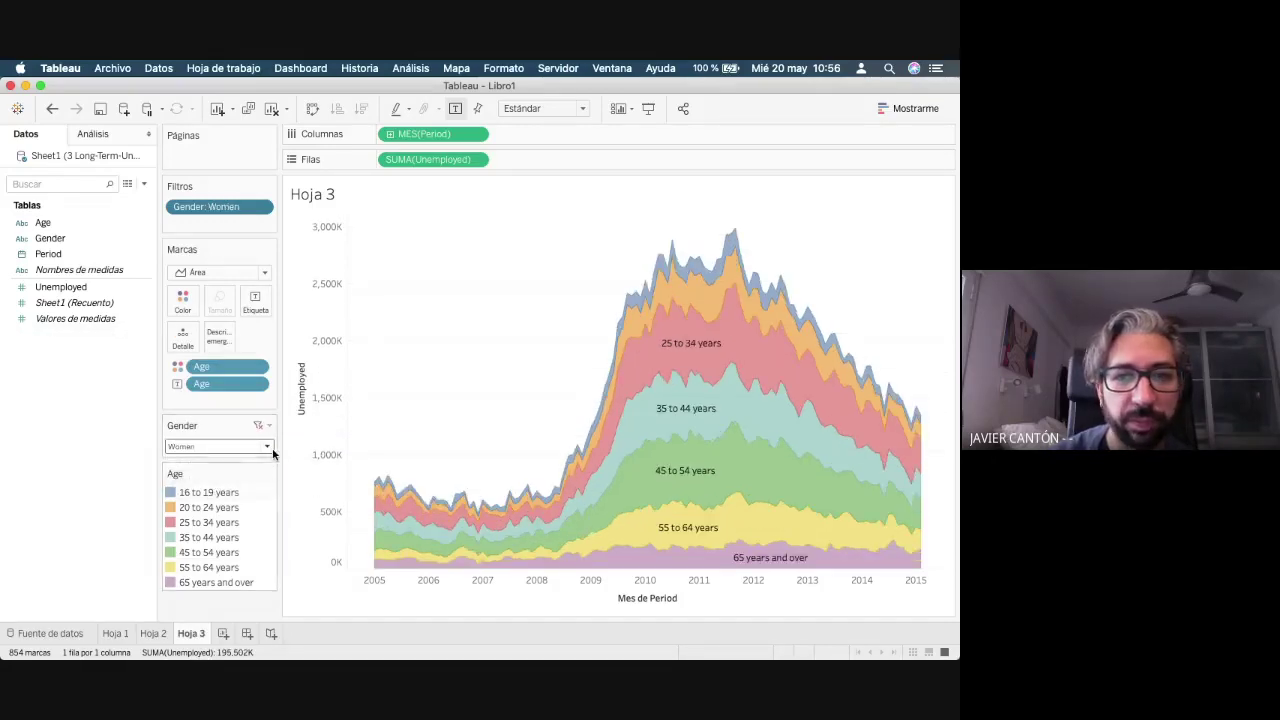
pyautogui.click(266, 447)
pyautogui.click(189, 461)
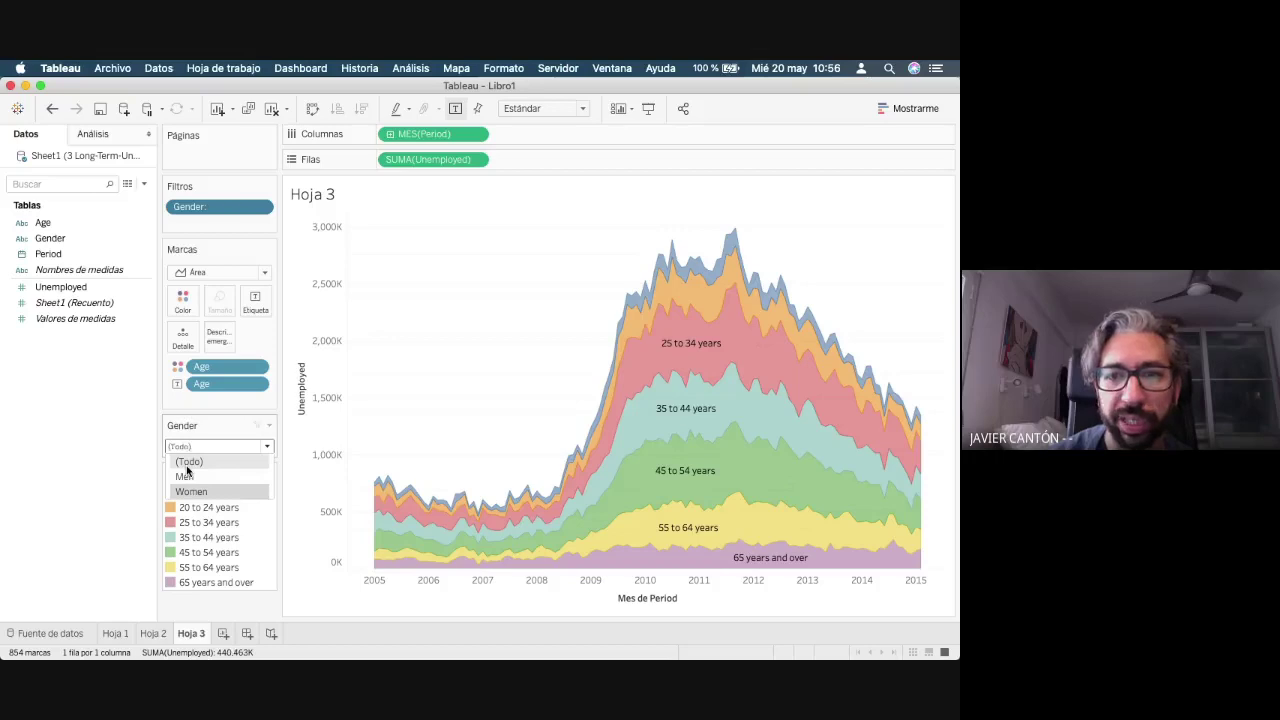
pyautogui.click(266, 447)
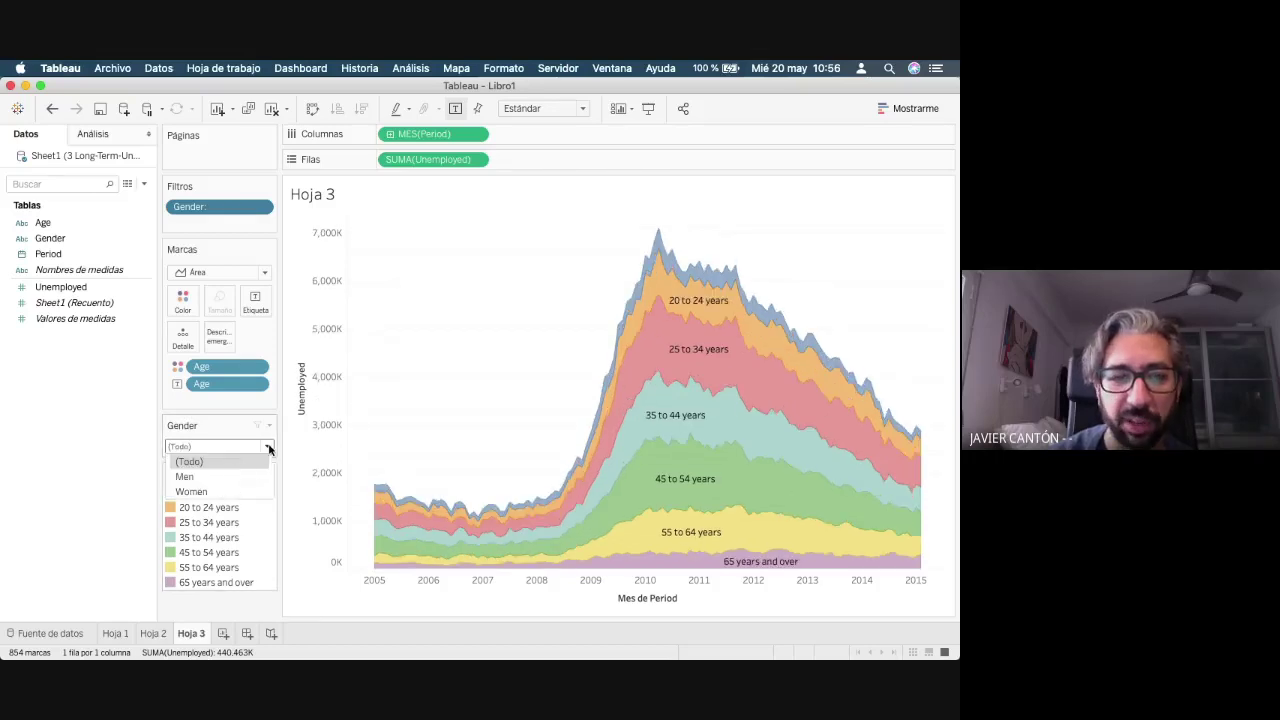
pyautogui.click(192, 492)
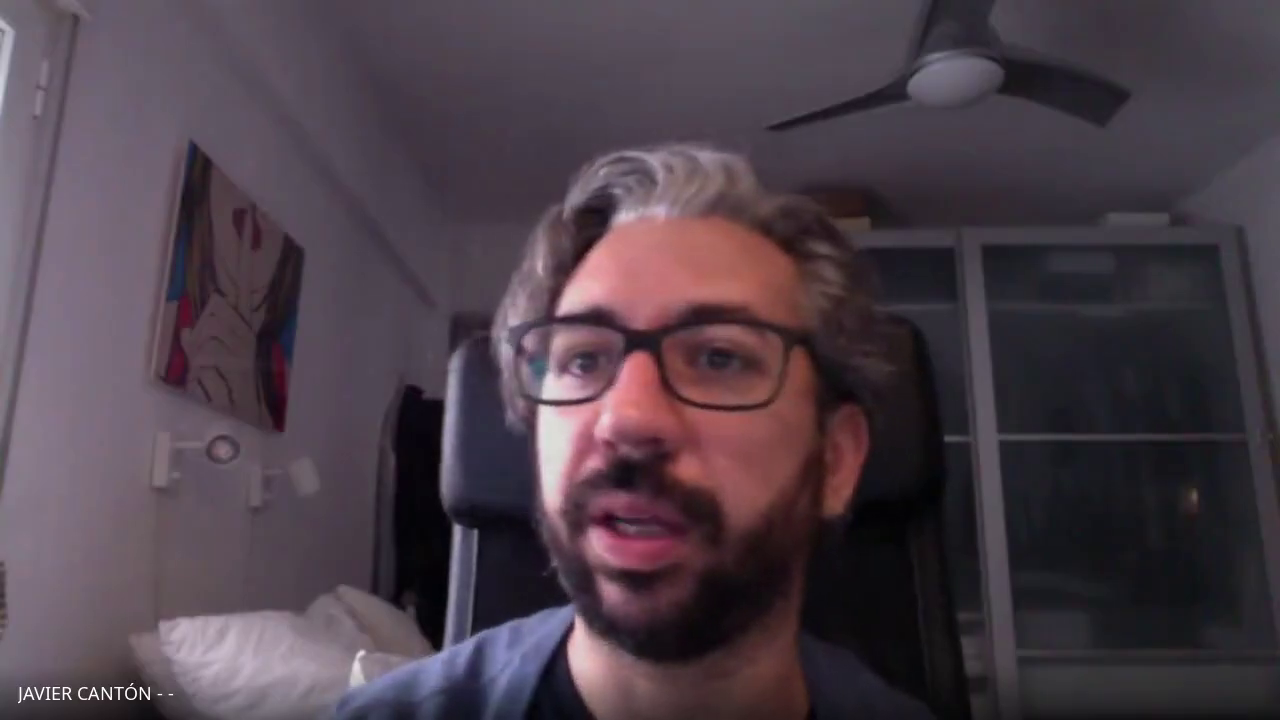
# - Create a new workbook and enlarge its window to fill the screen
pyautogui.press('super+n')
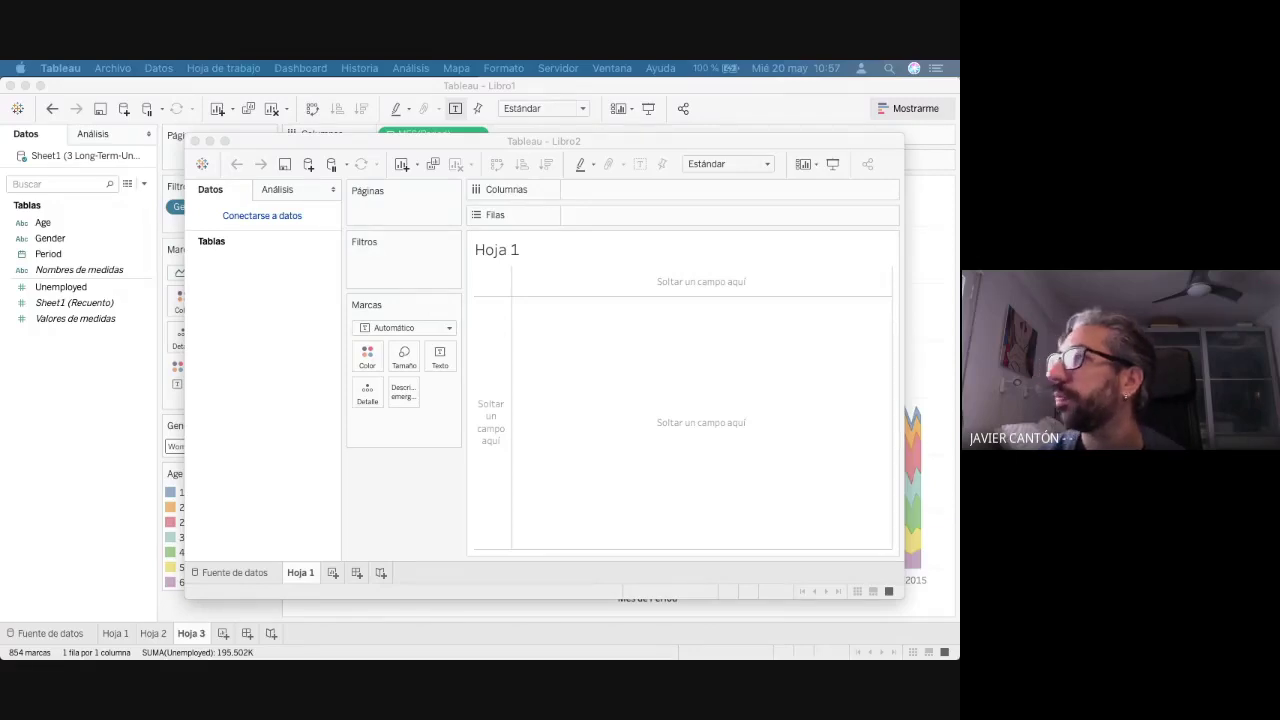
pyautogui.click(275, 145)
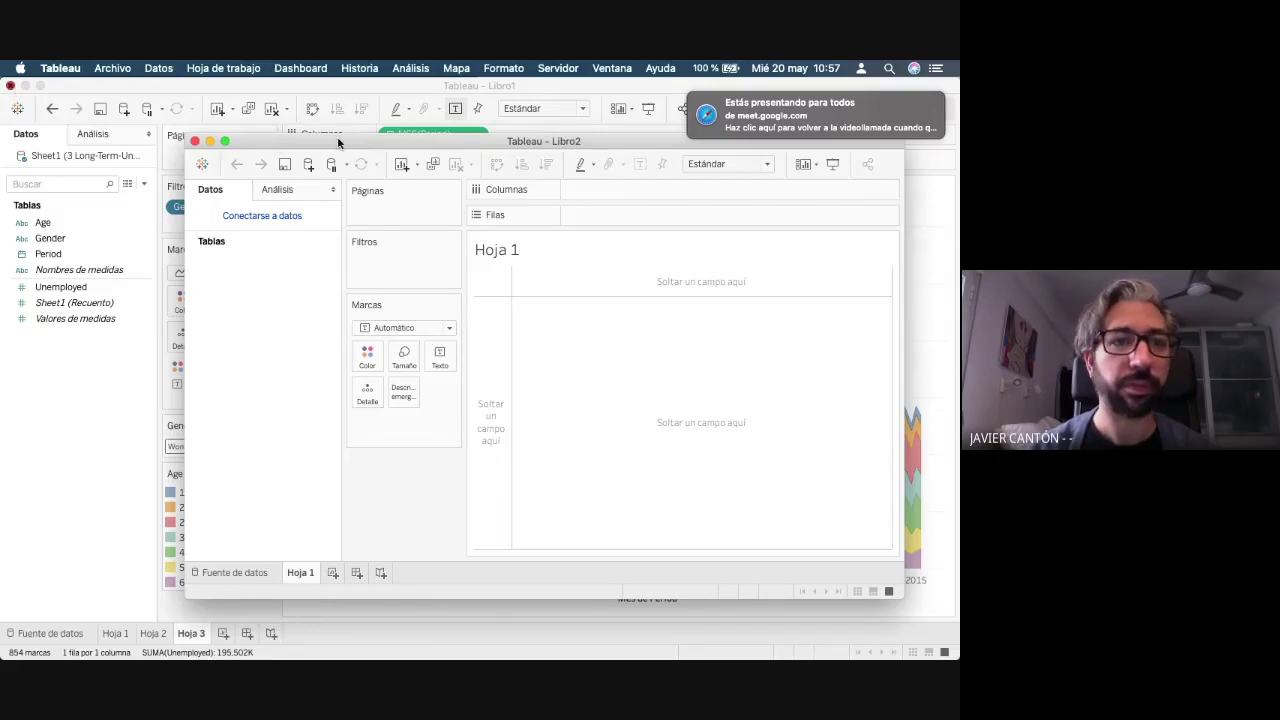
pyautogui.press('super+w')
pyautogui.click(424, 383)
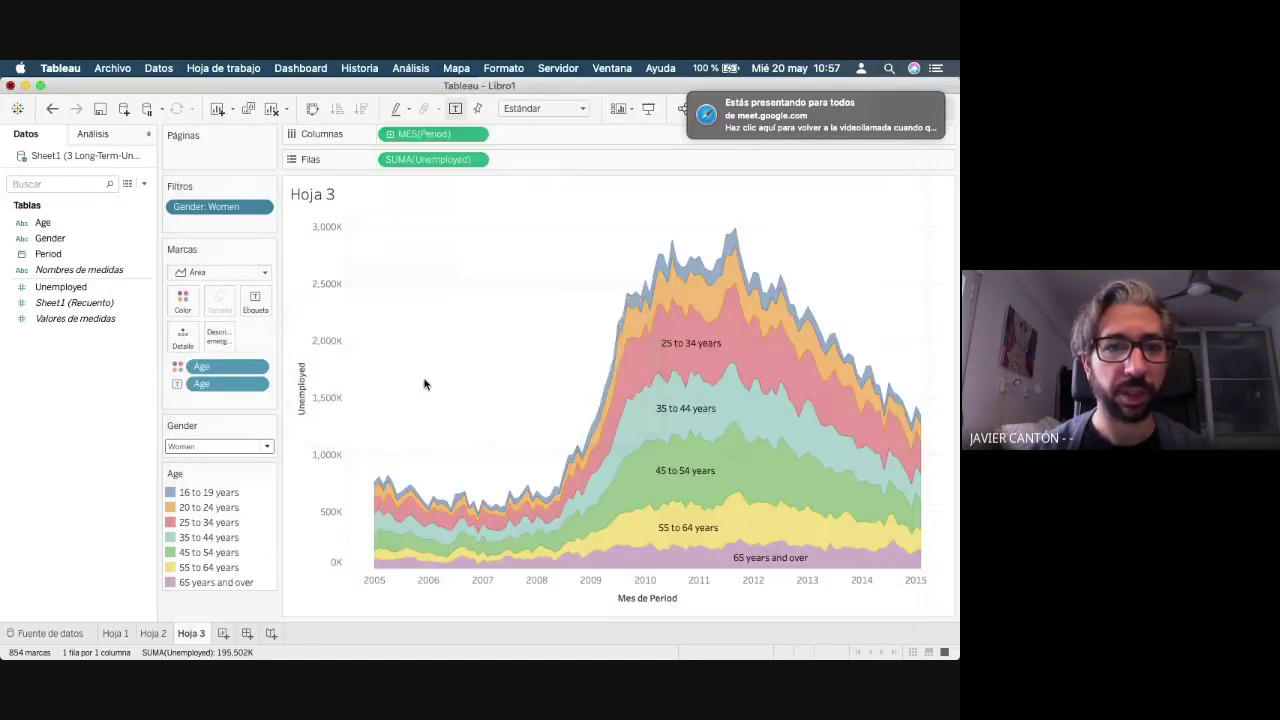
pyautogui.press('super+m')
pyautogui.doubleClick(281, 143)
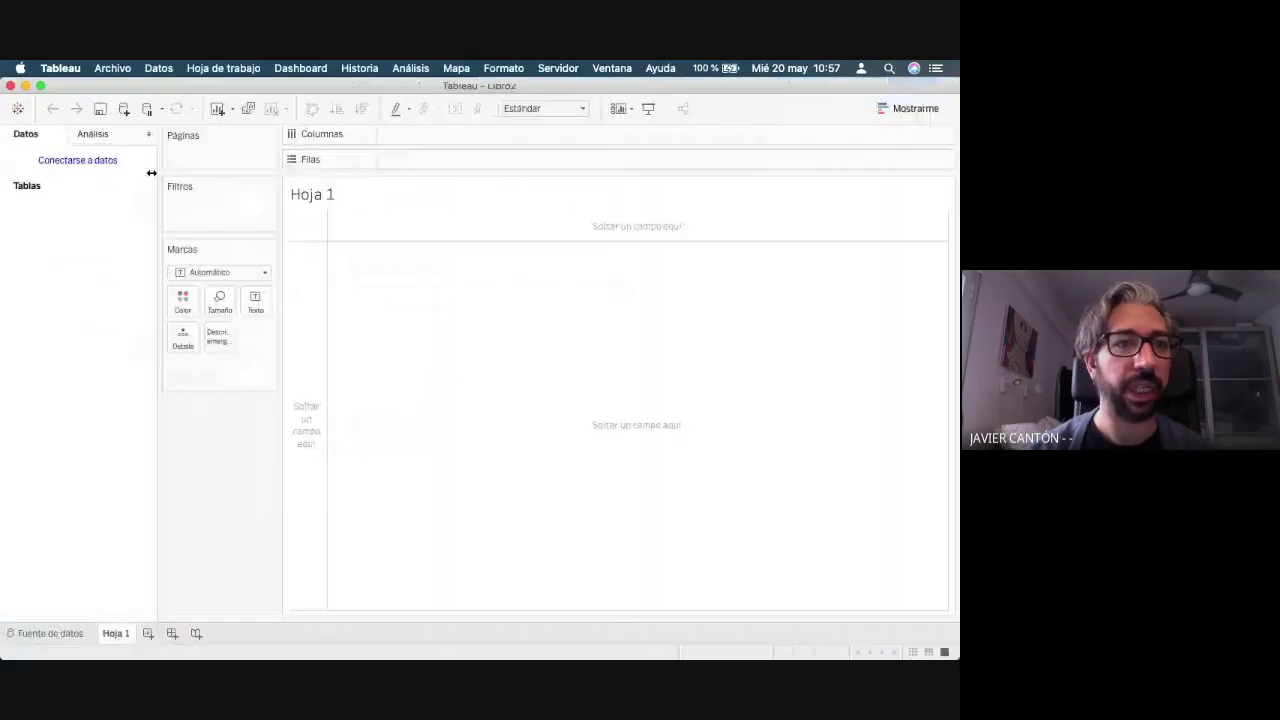
# - Connect the new workbook to the Excel file 4 5 AmazingMartEU2.xlsx and add its ListOfOrders sheet as the first table
pyautogui.click(100, 162)
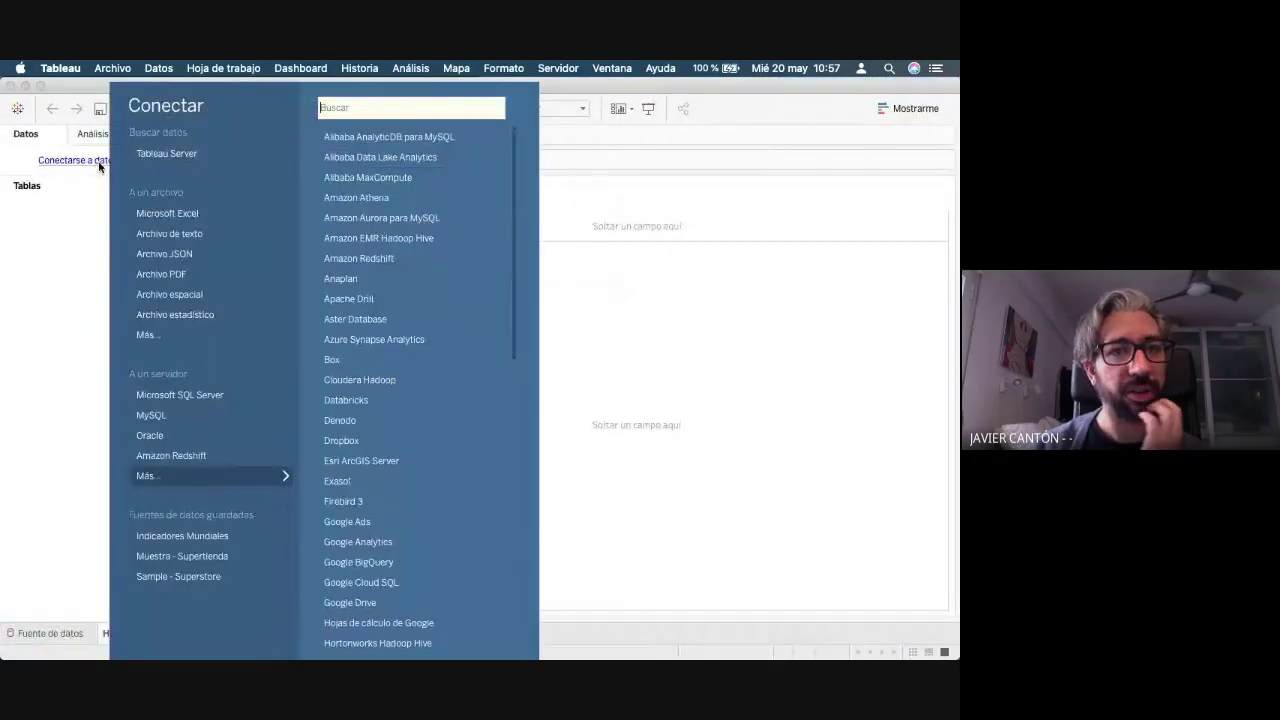
pyautogui.click(169, 213)
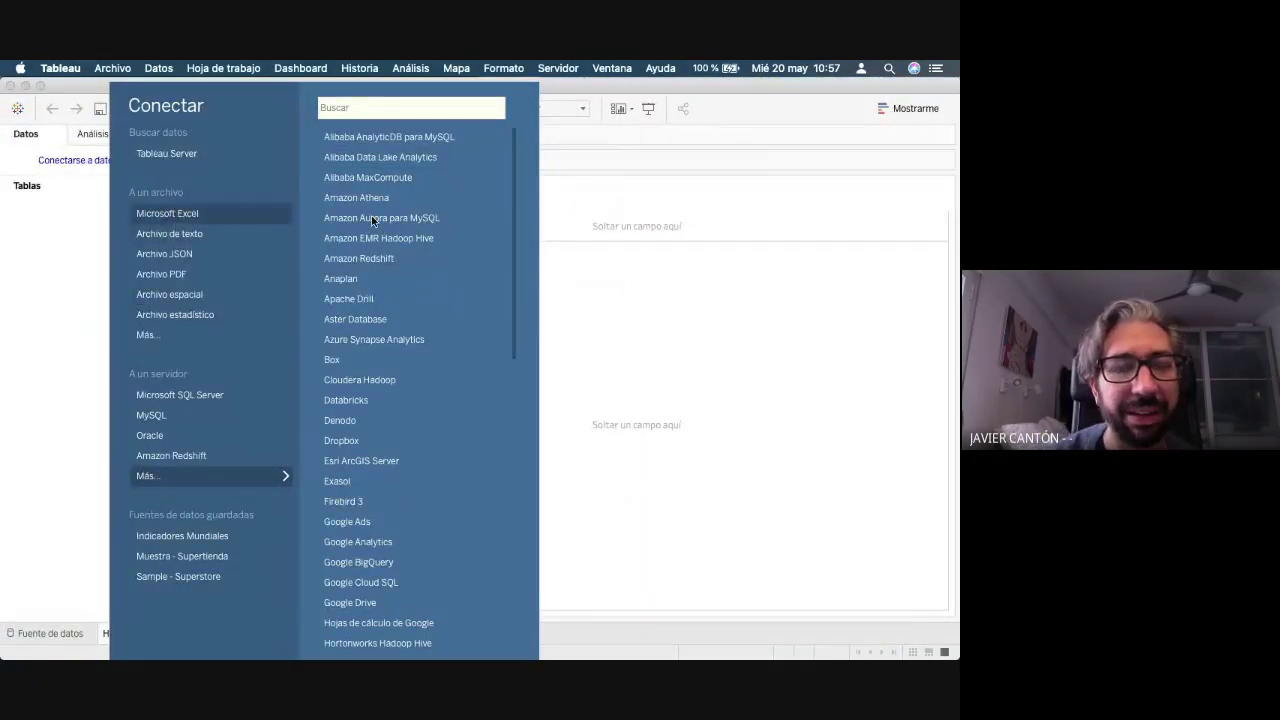
pyautogui.click(370, 239)
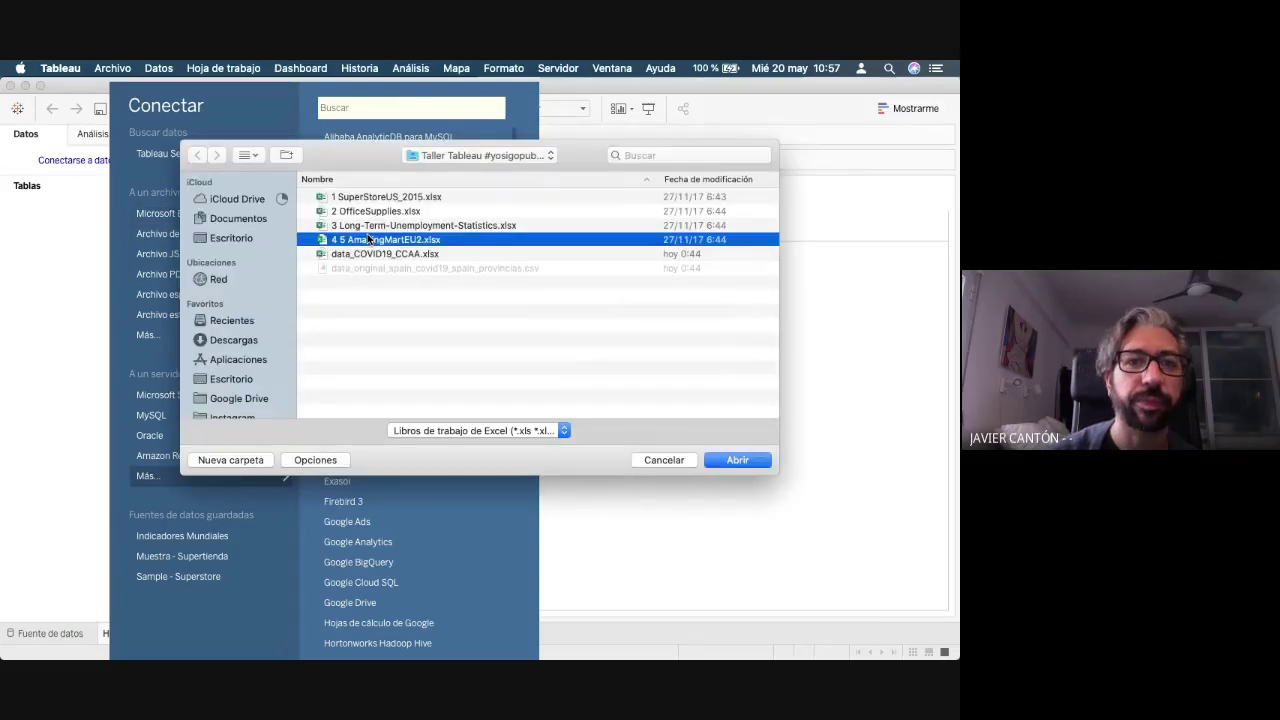
pyautogui.doubleClick(368, 239)
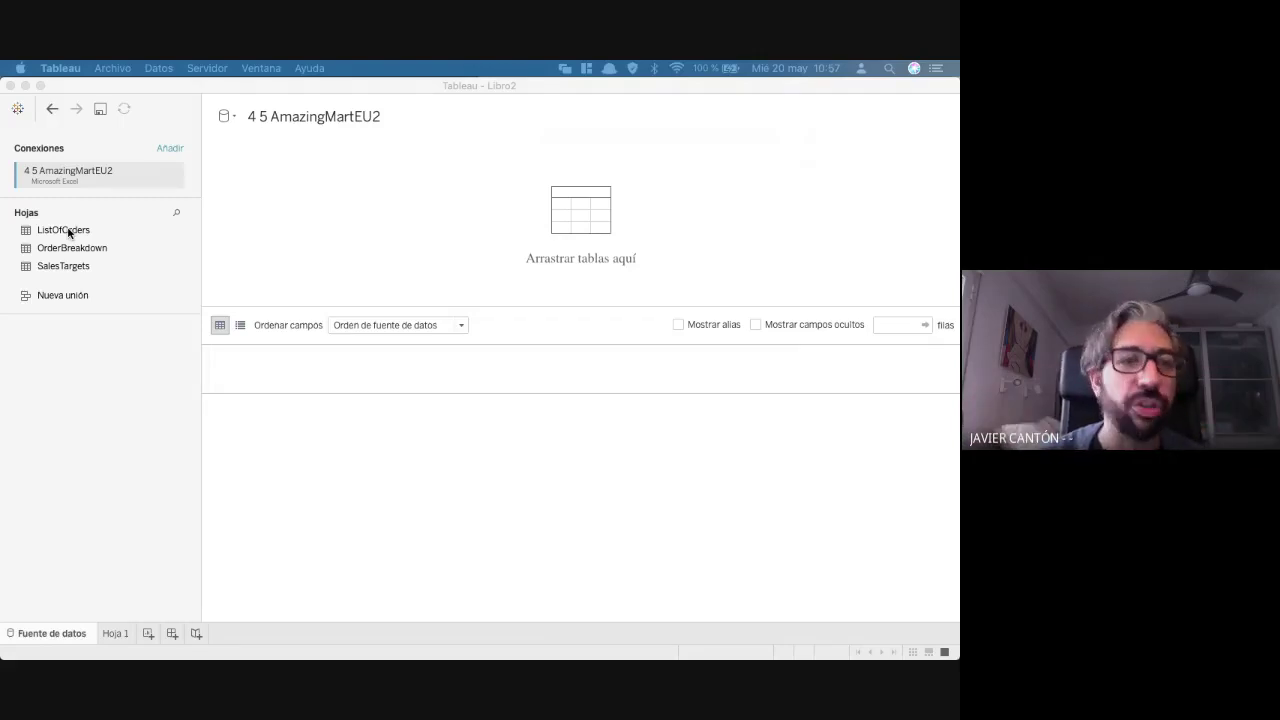
pyautogui.moveTo(68, 233); pyautogui.dragTo(307, 232)
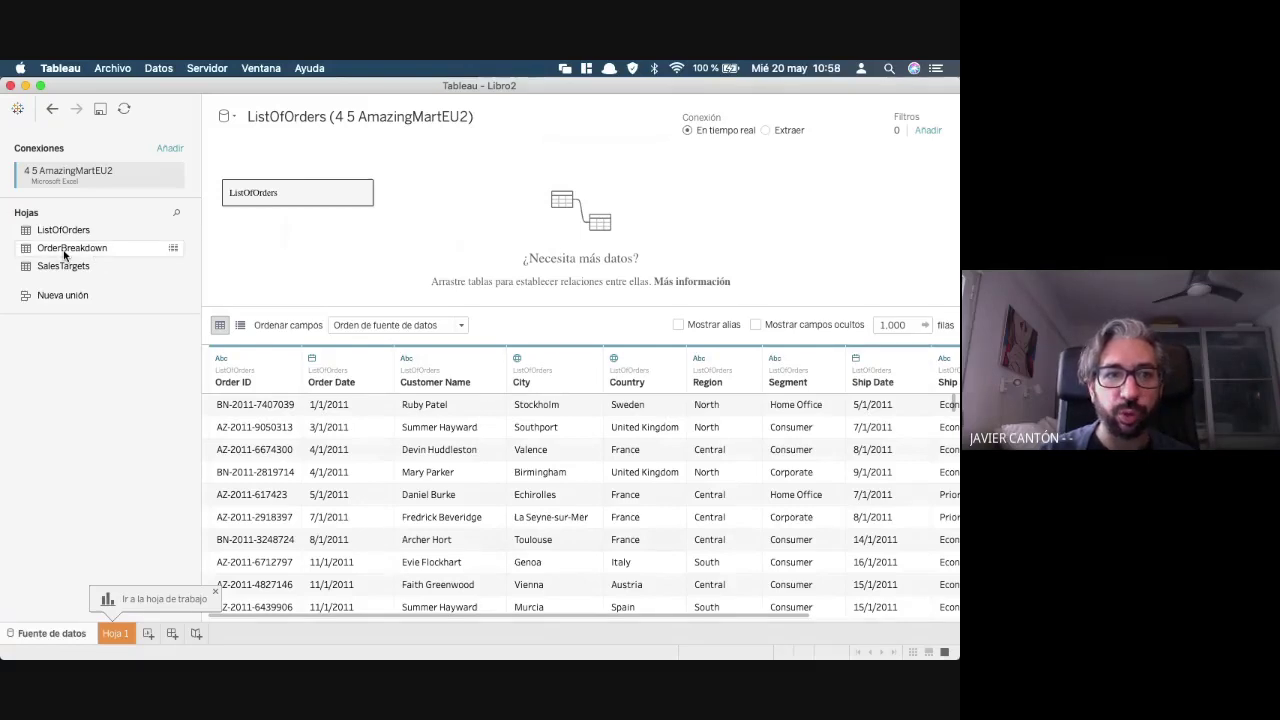
# - Relate the OrderBreakdown sheet to ListOfOrders by Order ID, and open the ListOfOrders table's join canvas
pyautogui.moveTo(65, 250)
pyautogui.mouseDown()
pyautogui.moveTo(246, 276)
pyautogui.moveTo(486, 266)
pyautogui.moveTo(478, 233)
pyautogui.moveTo(50, 258)
pyautogui.mouseUp()
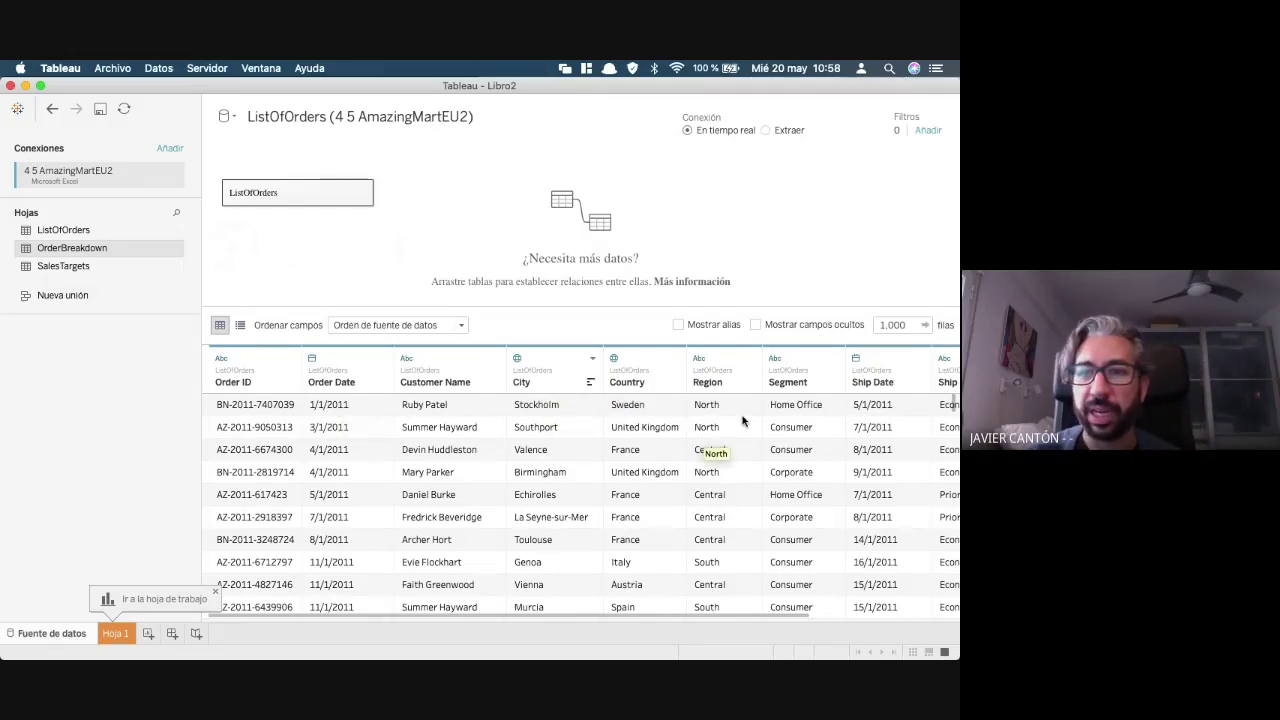
pyautogui.hscroll(3, 742, 421)
pyautogui.hscroll(-3, 742, 421)
pyautogui.scroll(-1, 742, 421)
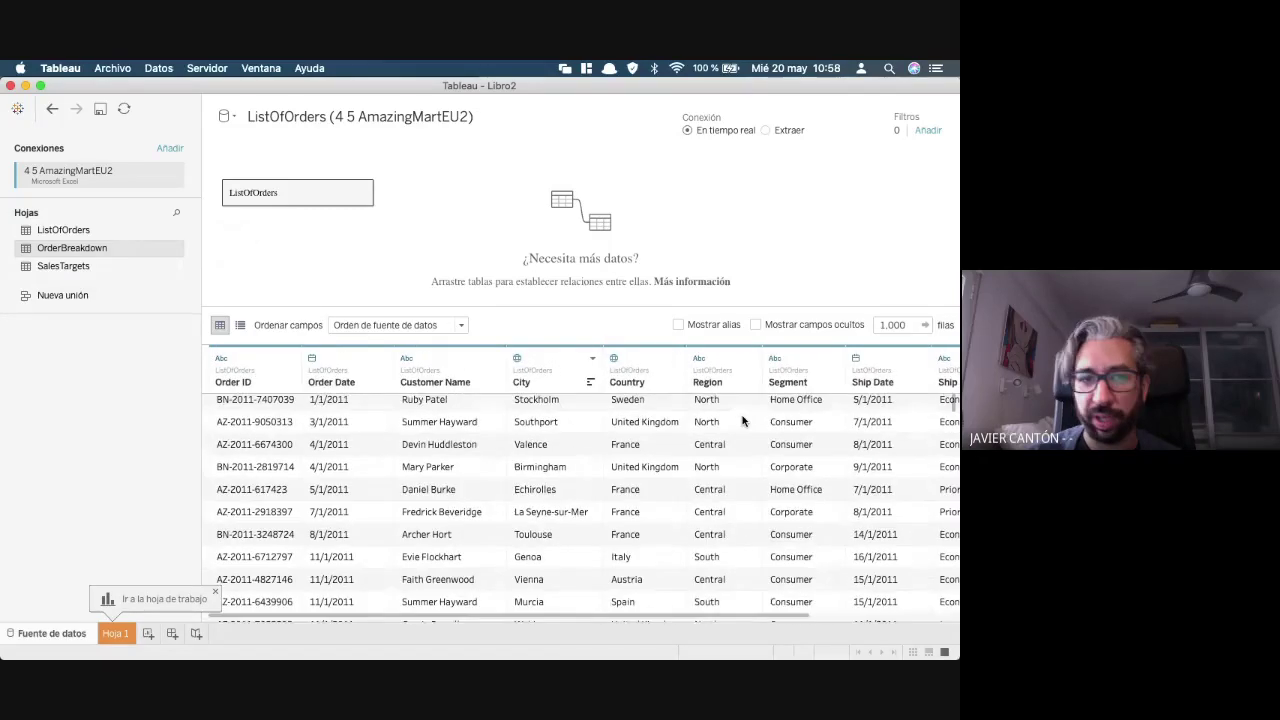
pyautogui.scroll(1, 265, 404)
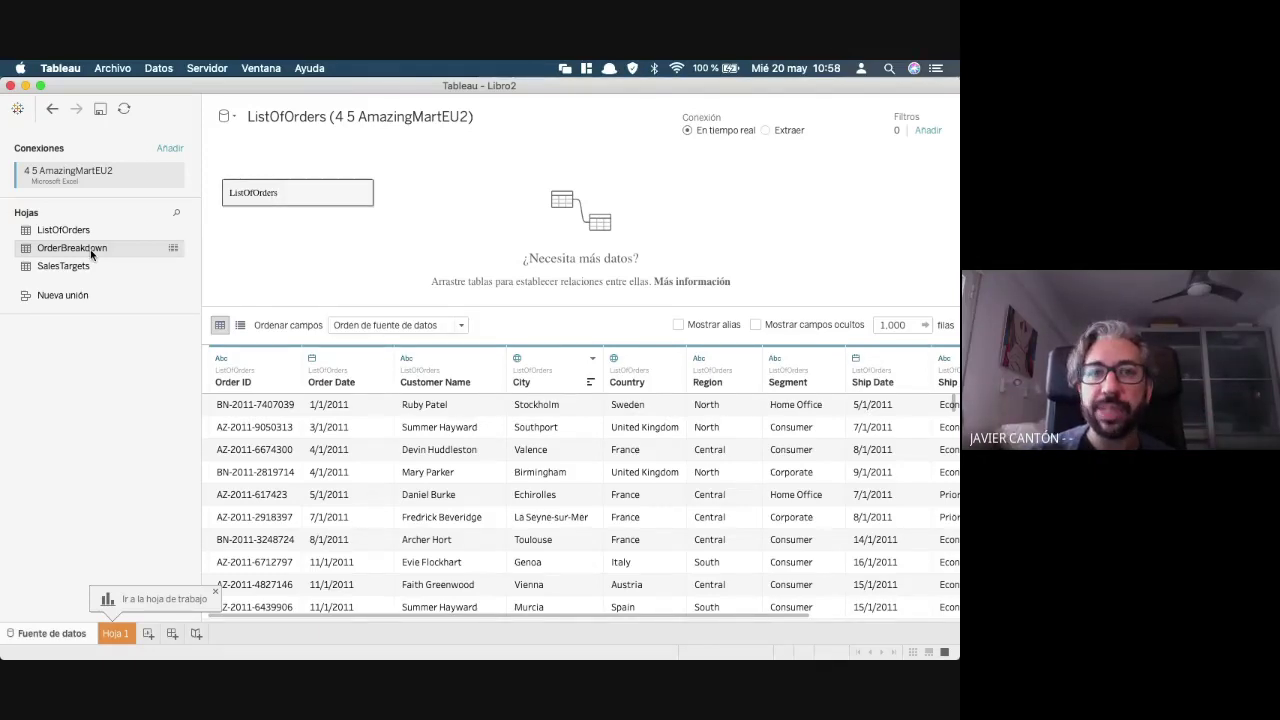
pyautogui.moveTo(90, 249); pyautogui.dragTo(458, 236)
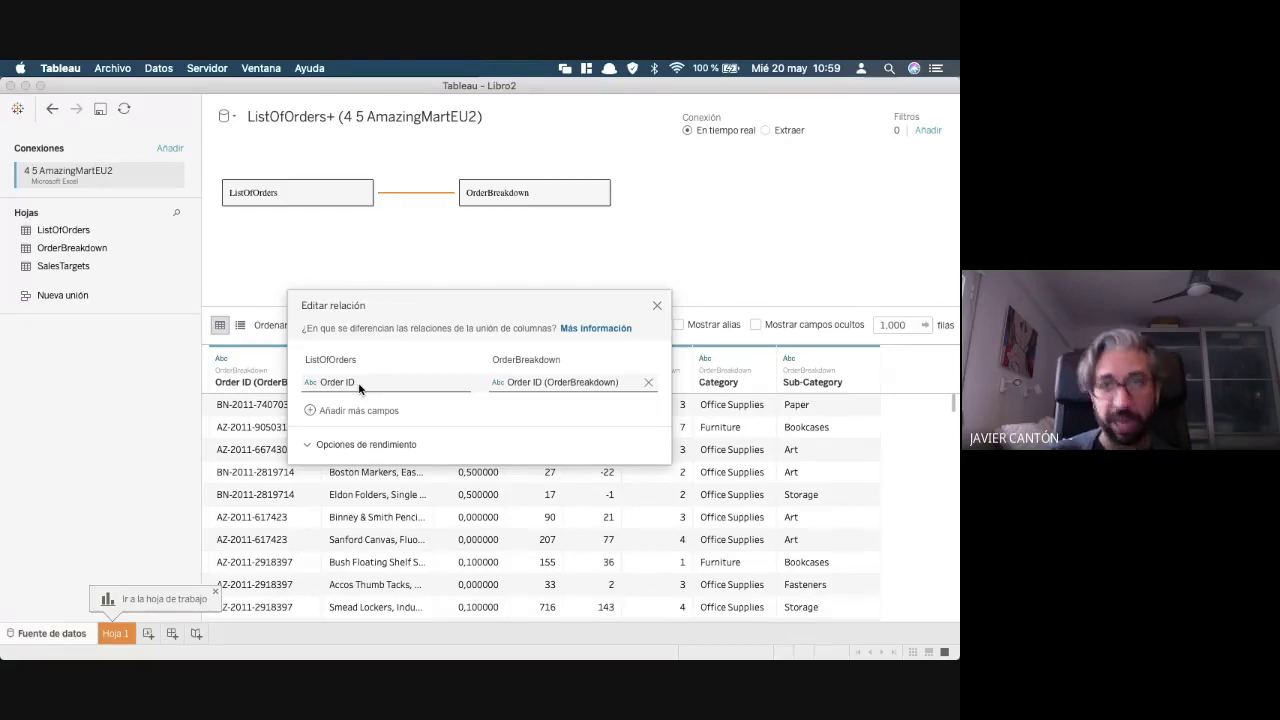
pyautogui.click(657, 305)
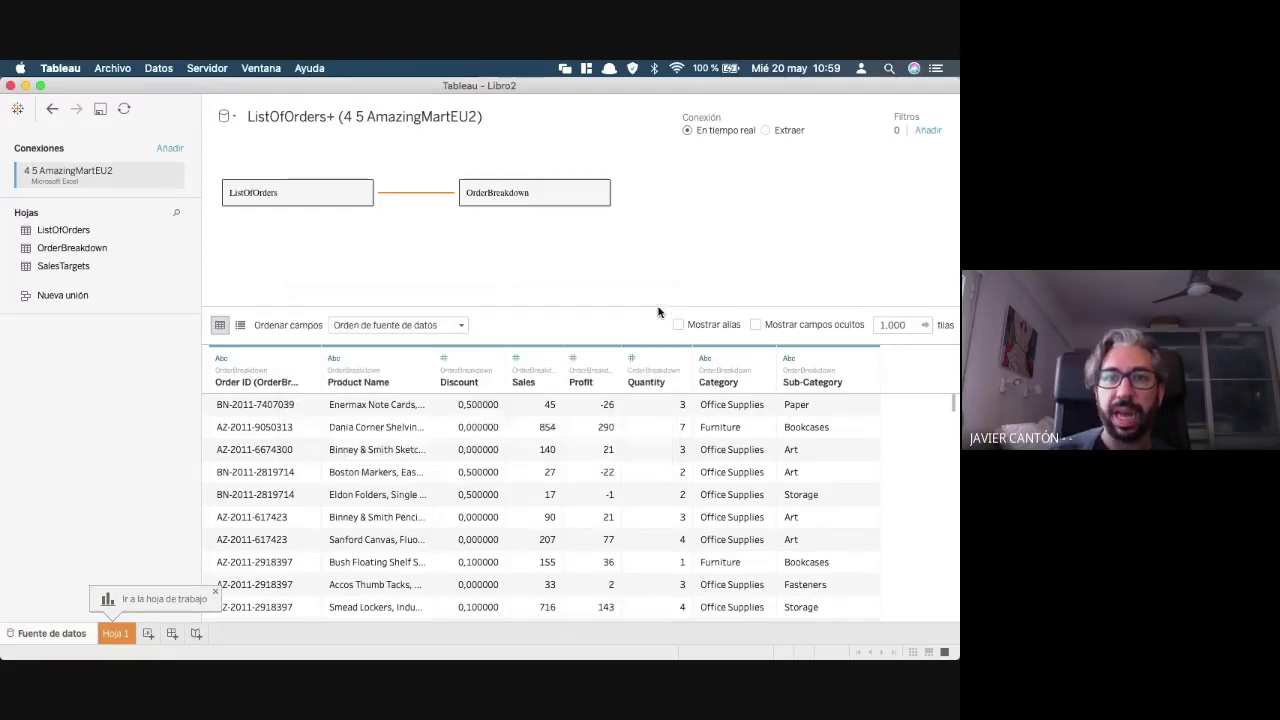
pyautogui.doubleClick(342, 199)
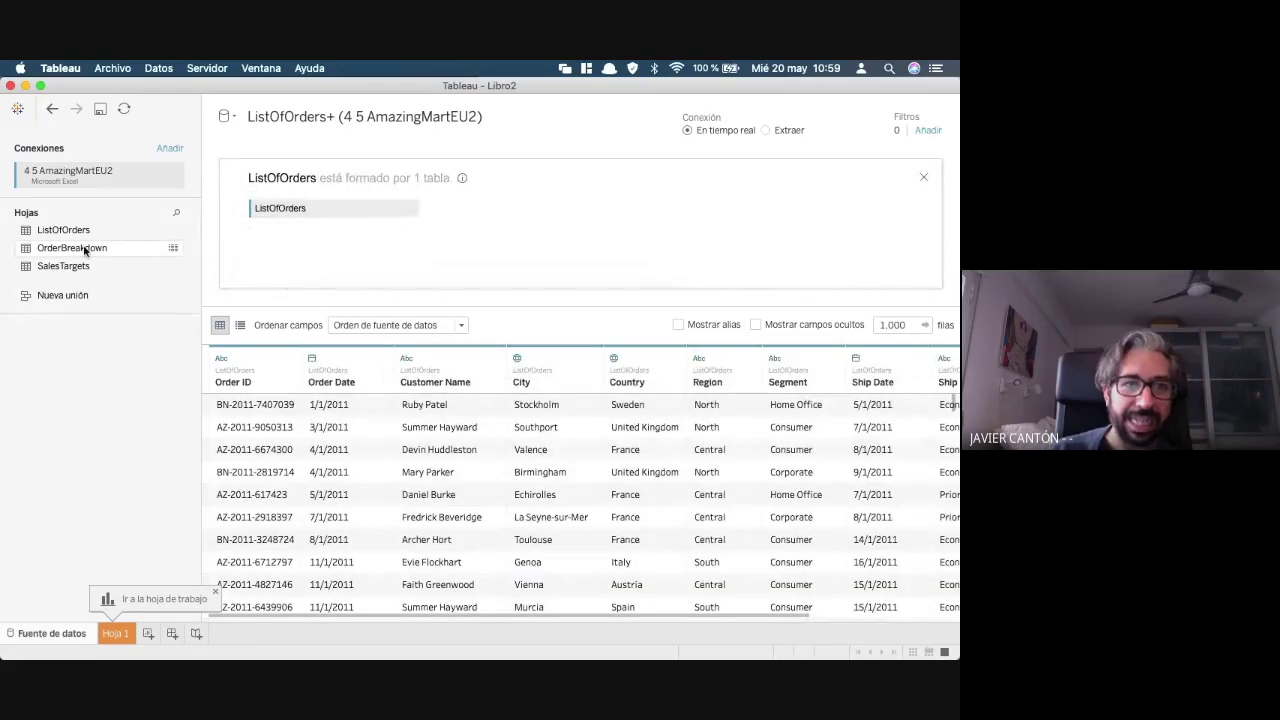
pyautogui.moveTo(84, 250); pyautogui.dragTo(451, 210)
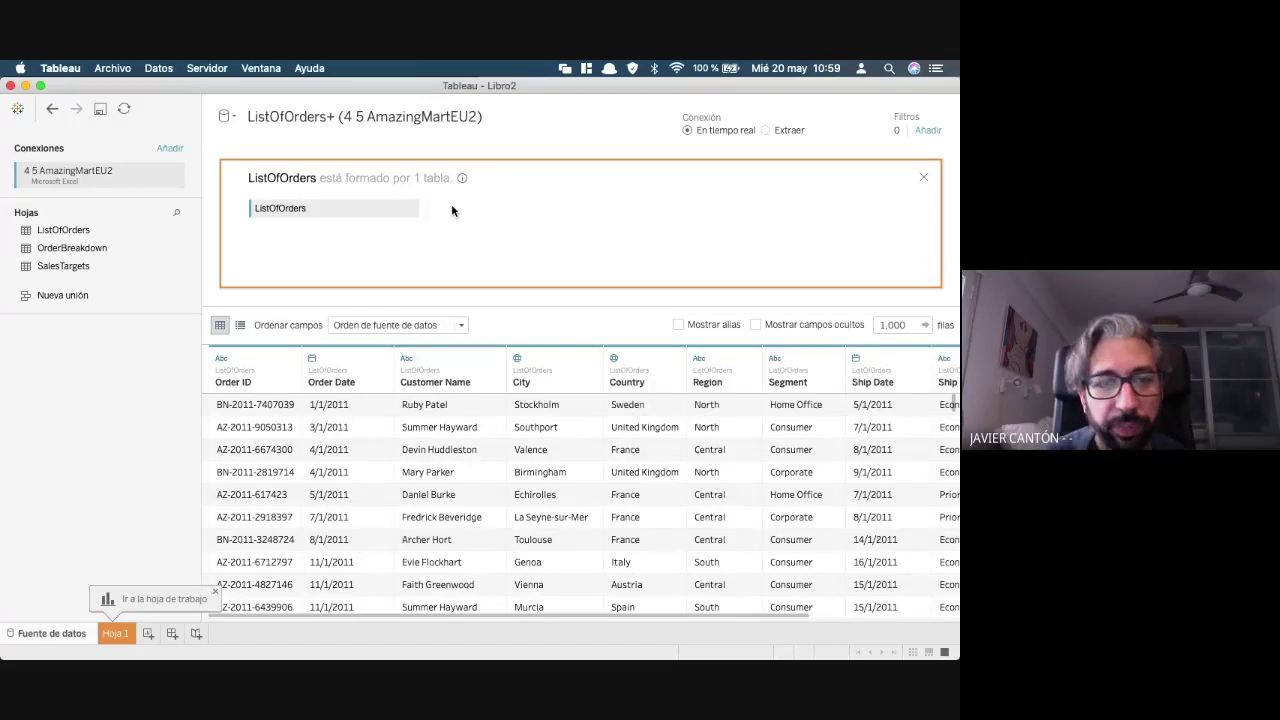
pyautogui.press('super+z')
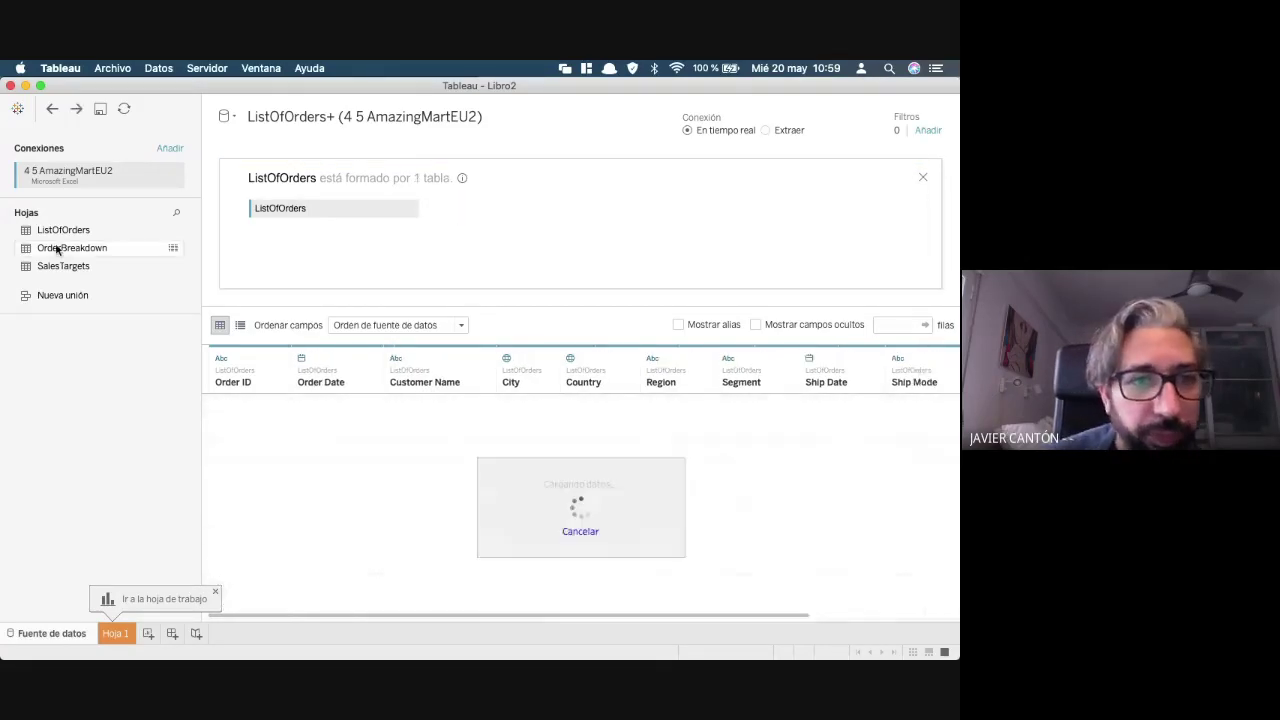
pyautogui.moveTo(57, 249); pyautogui.dragTo(281, 221)
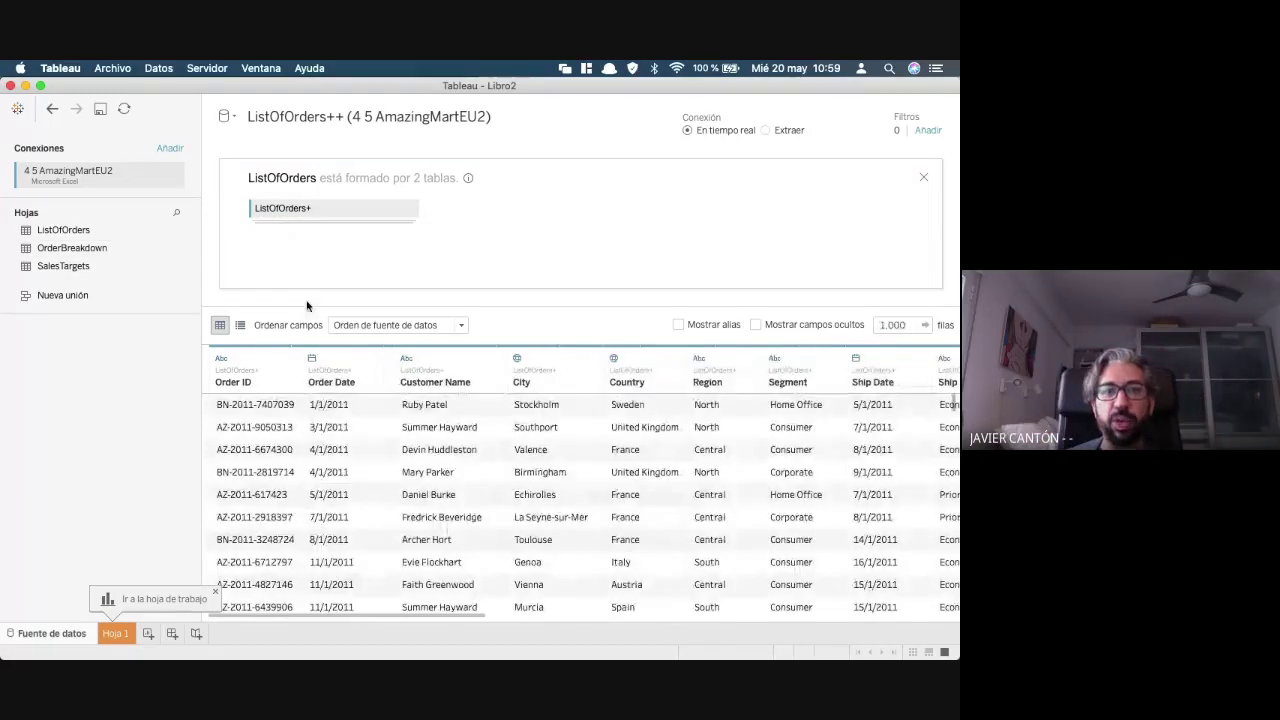
pyautogui.scroll(-5, 386, 514)
pyautogui.scroll(10, 386, 516)
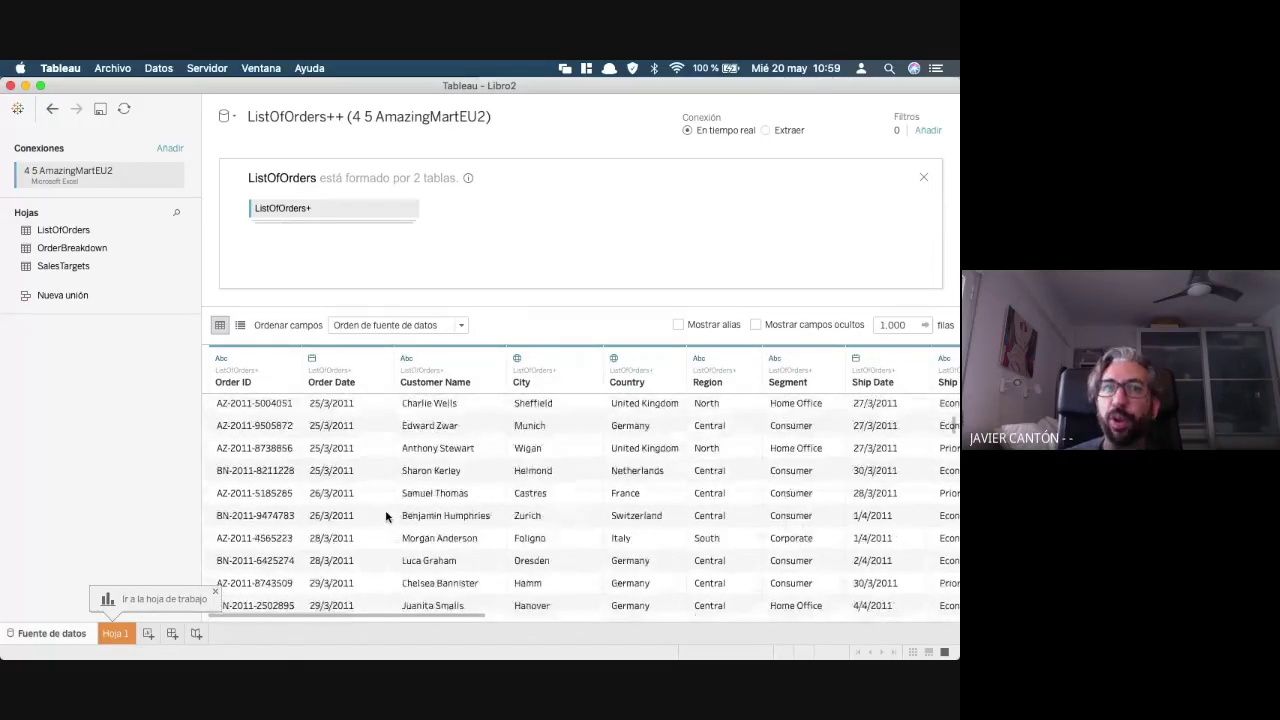
pyautogui.scroll(1, 386, 516)
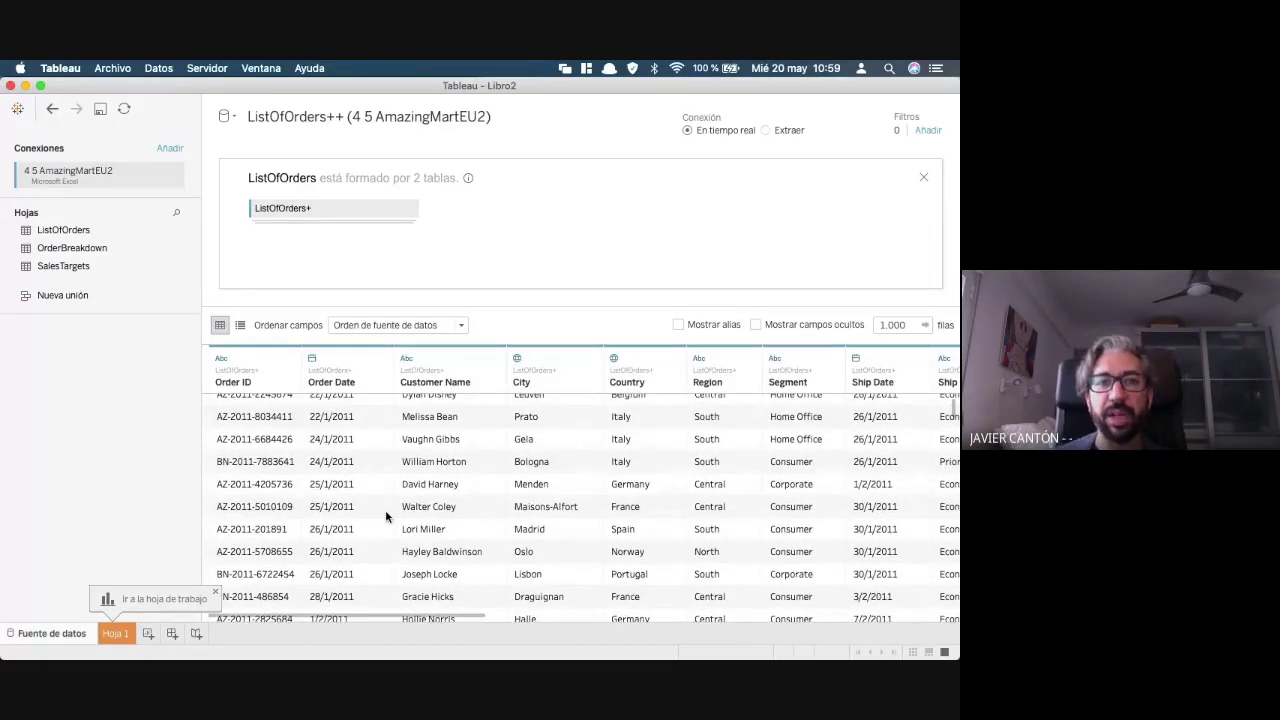
pyautogui.press('super+z')
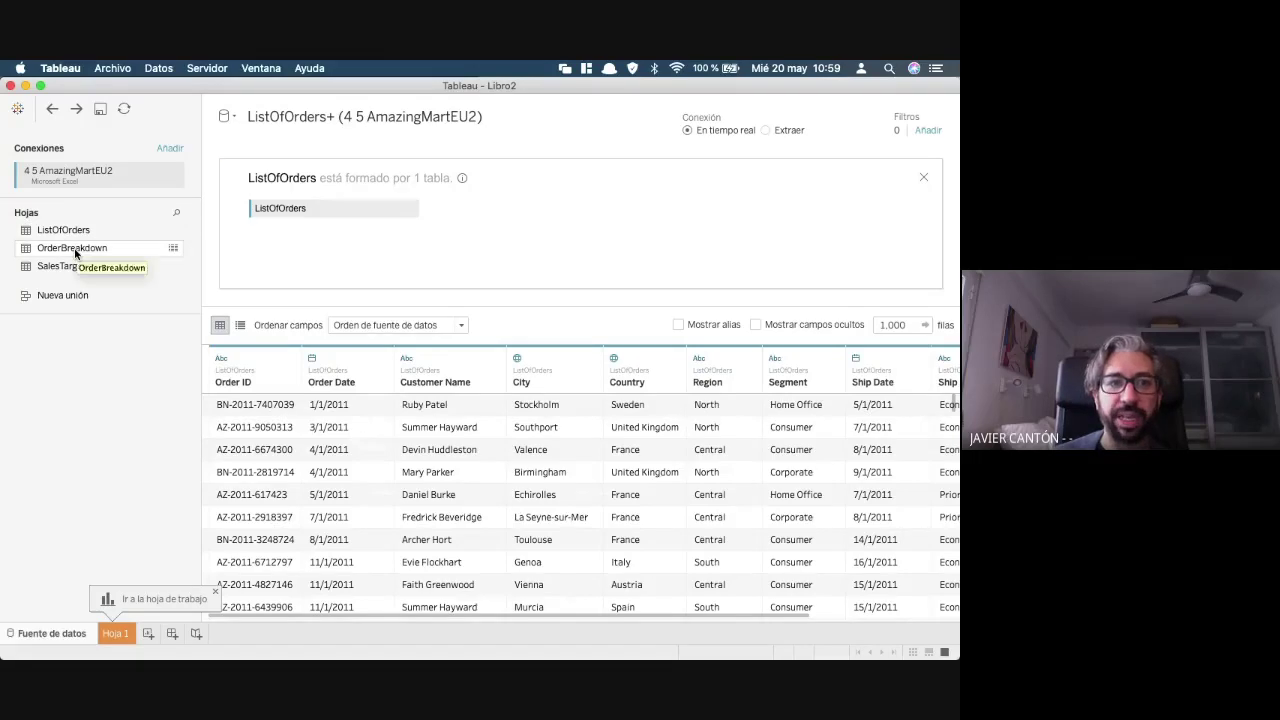
# - Join OrderBreakdown to ListOfOrders inside the opened table, using an inner join on Order ID
pyautogui.moveTo(75, 254); pyautogui.dragTo(470, 206)
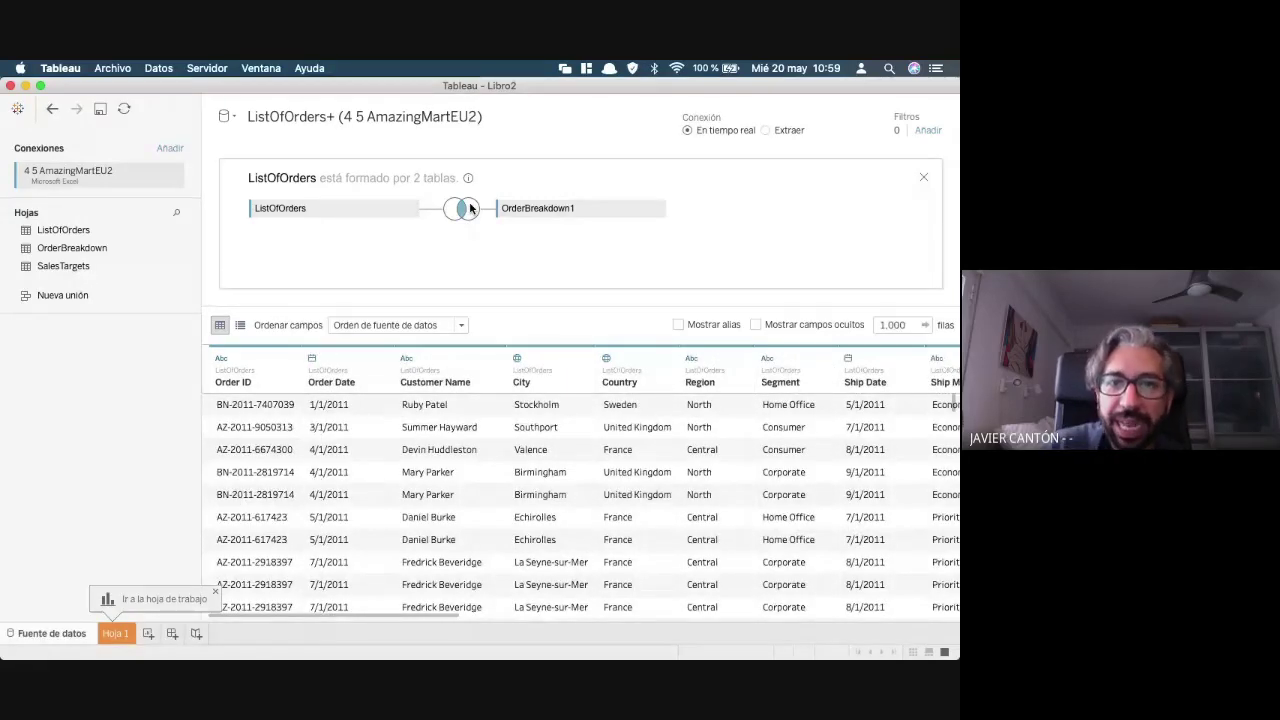
pyautogui.click(466, 208)
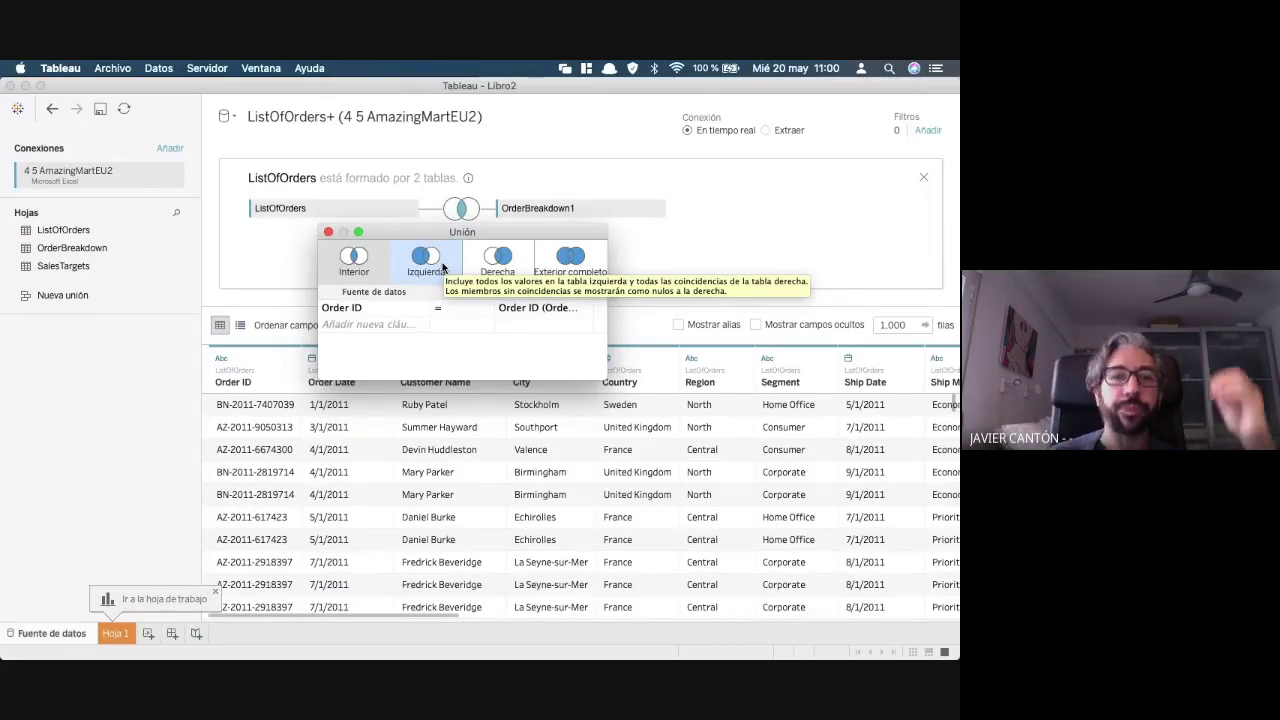
pyautogui.click(347, 270)
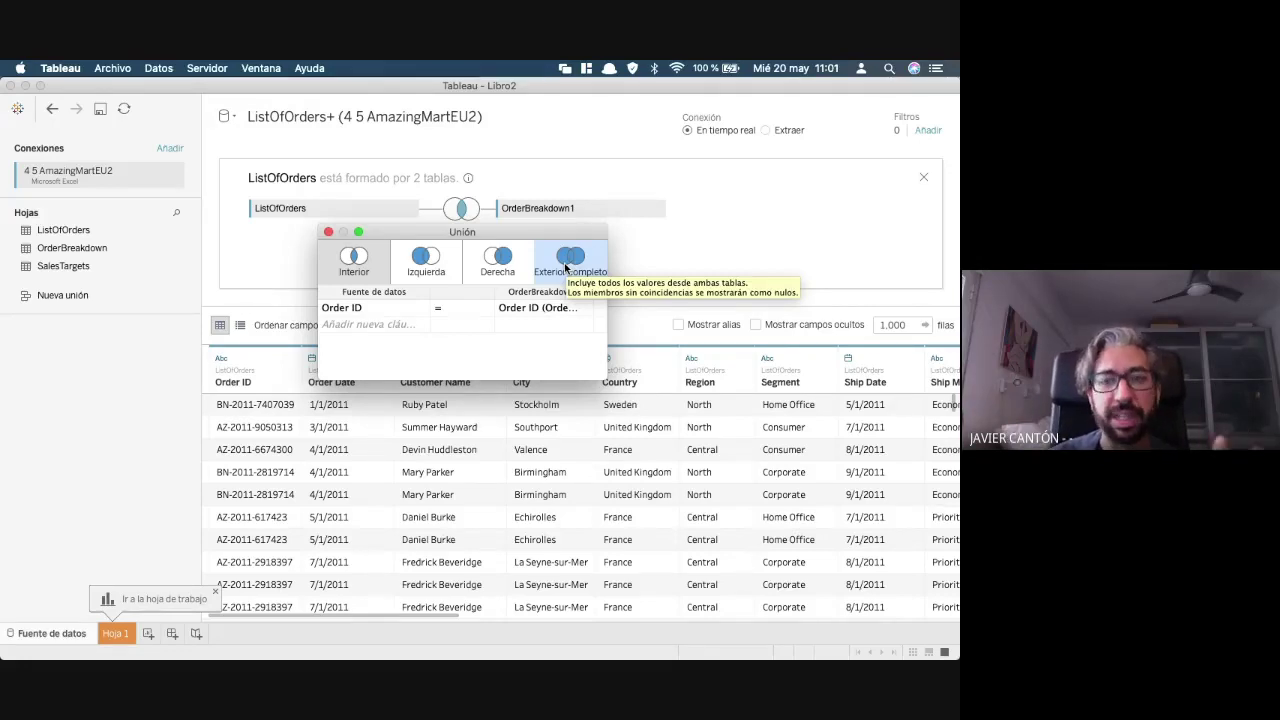
pyautogui.click(659, 264)
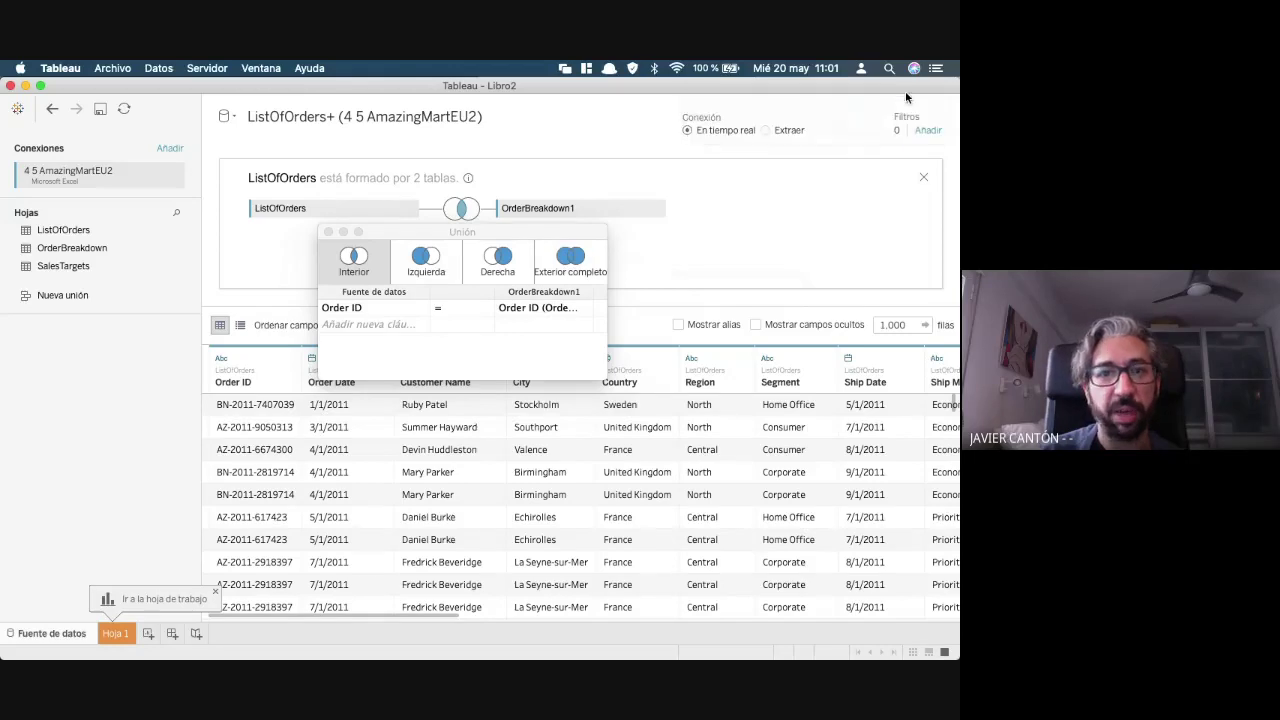
pyautogui.click(458, 484)
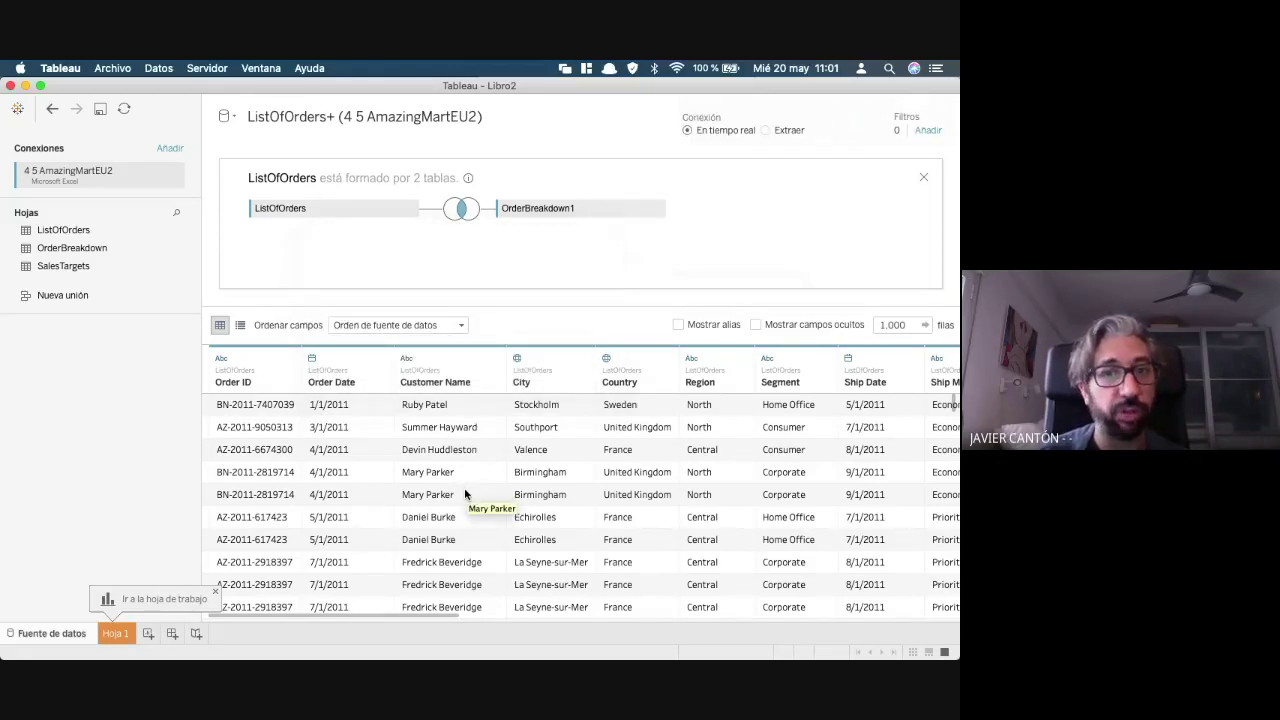
# - Examine the joined data's columns, from the order and location fields across to sales, profit and sub-category
pyautogui.hscroll(15, 464, 494)
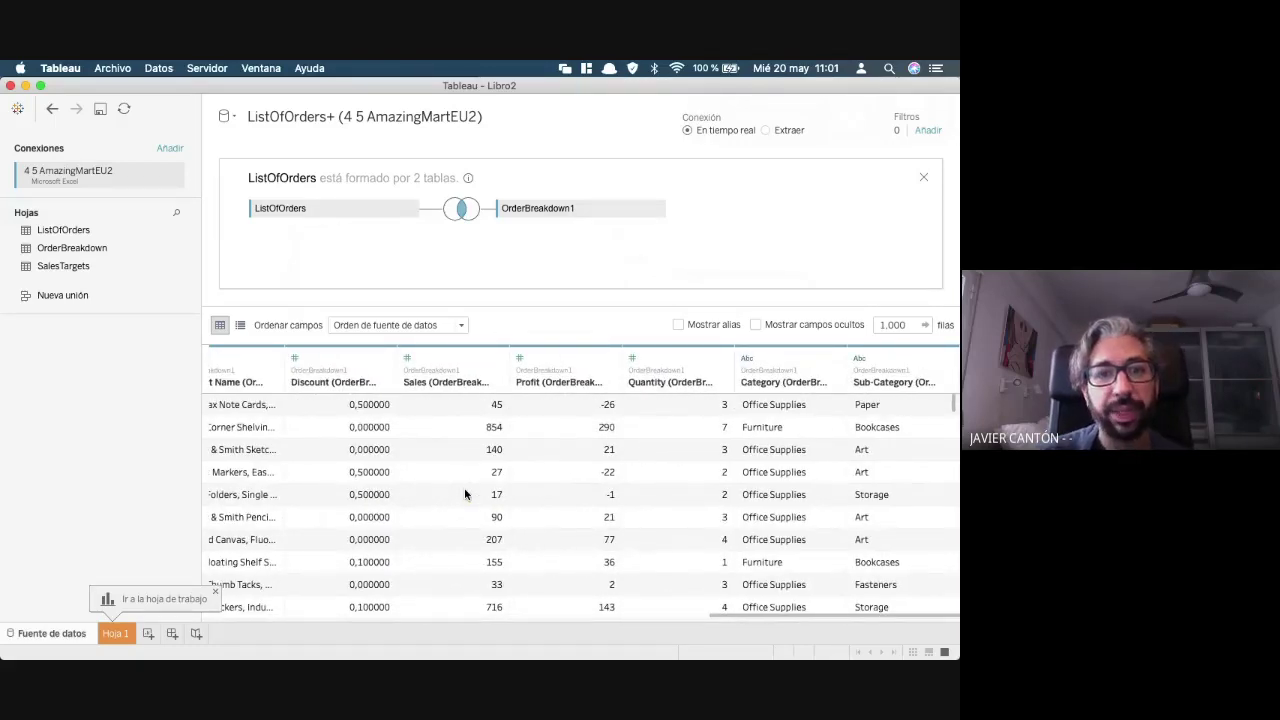
pyautogui.hscroll(-15, 464, 493)
pyautogui.hscroll(15, 464, 493)
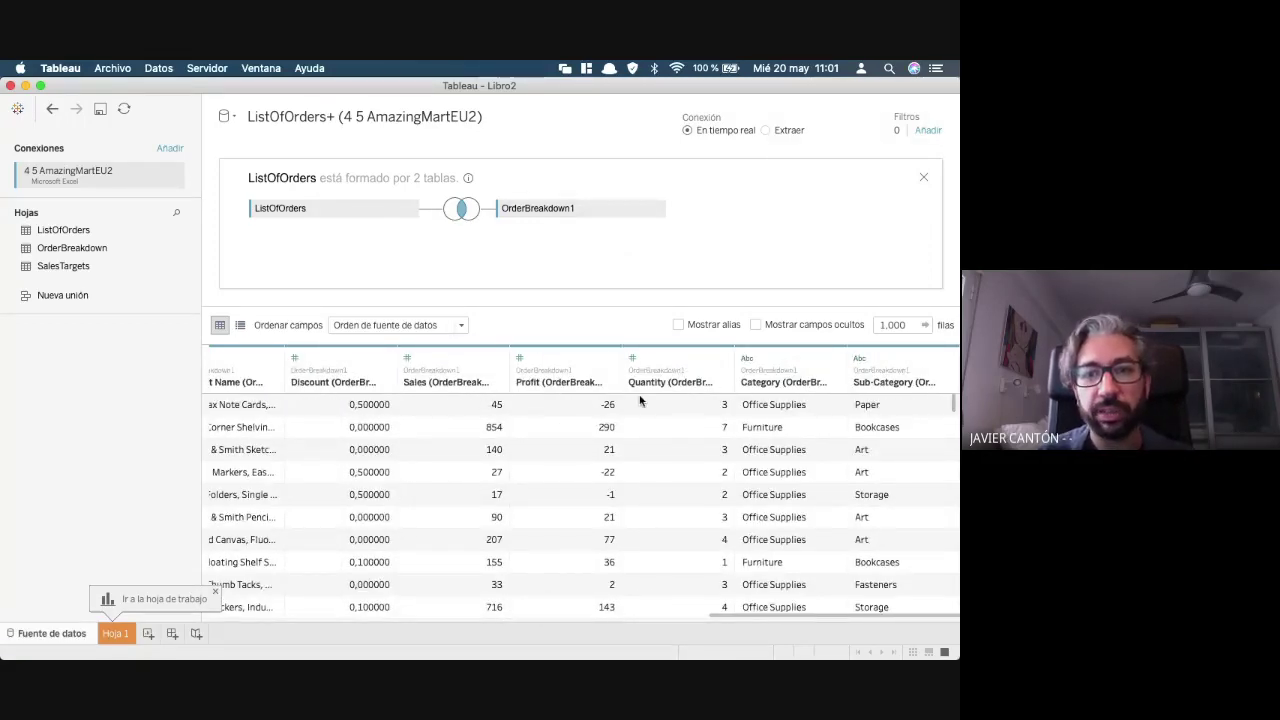
pyautogui.hscroll(-15, 610, 443)
pyautogui.hscroll(2, 612, 442)
pyautogui.hscroll(-6, 612, 443)
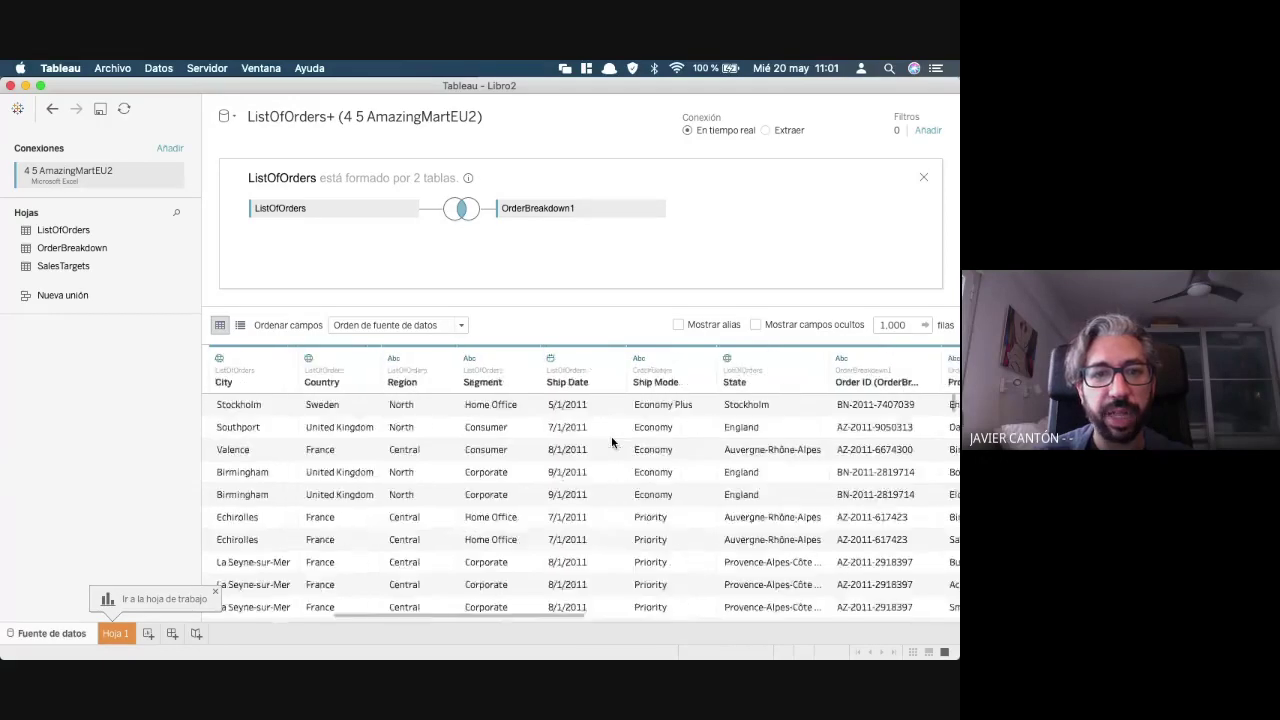
pyautogui.hscroll(12, 612, 443)
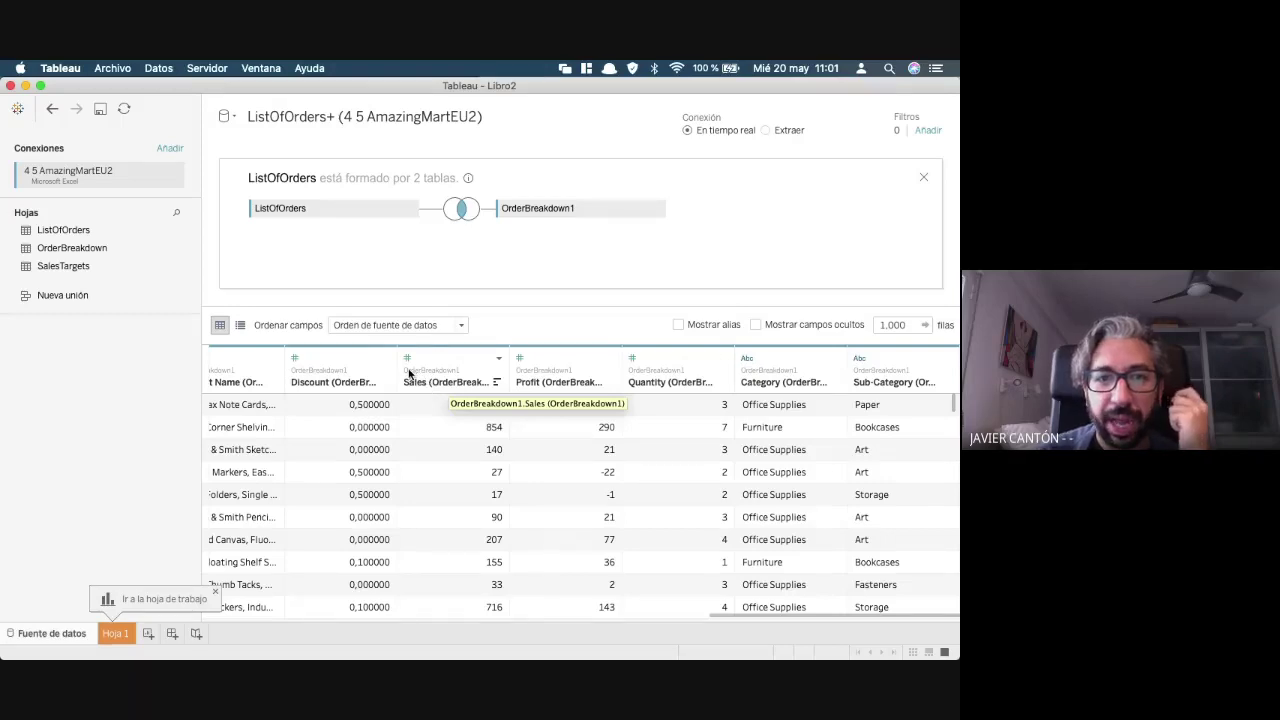
pyautogui.hscroll(-10, 391, 497)
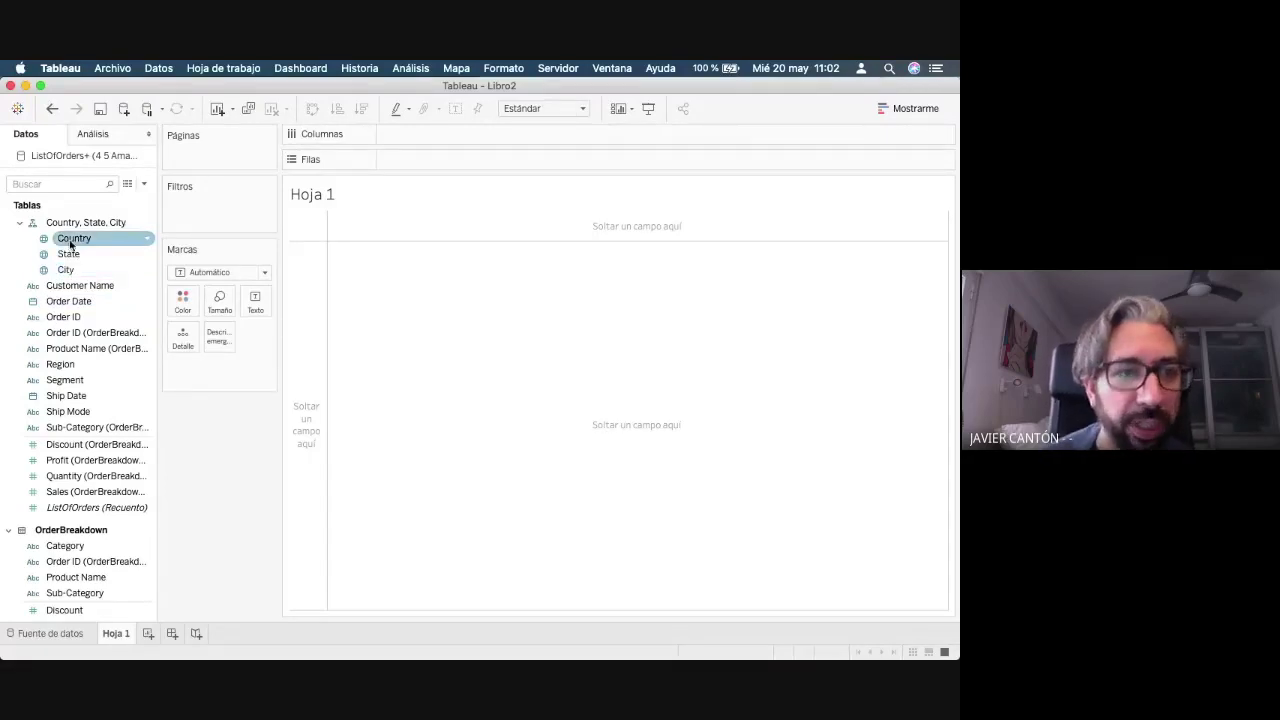
# - Plot the City field from the Country, State, City hierarchy as a map on worksheet Hoja 1
pyautogui.click(39, 631)
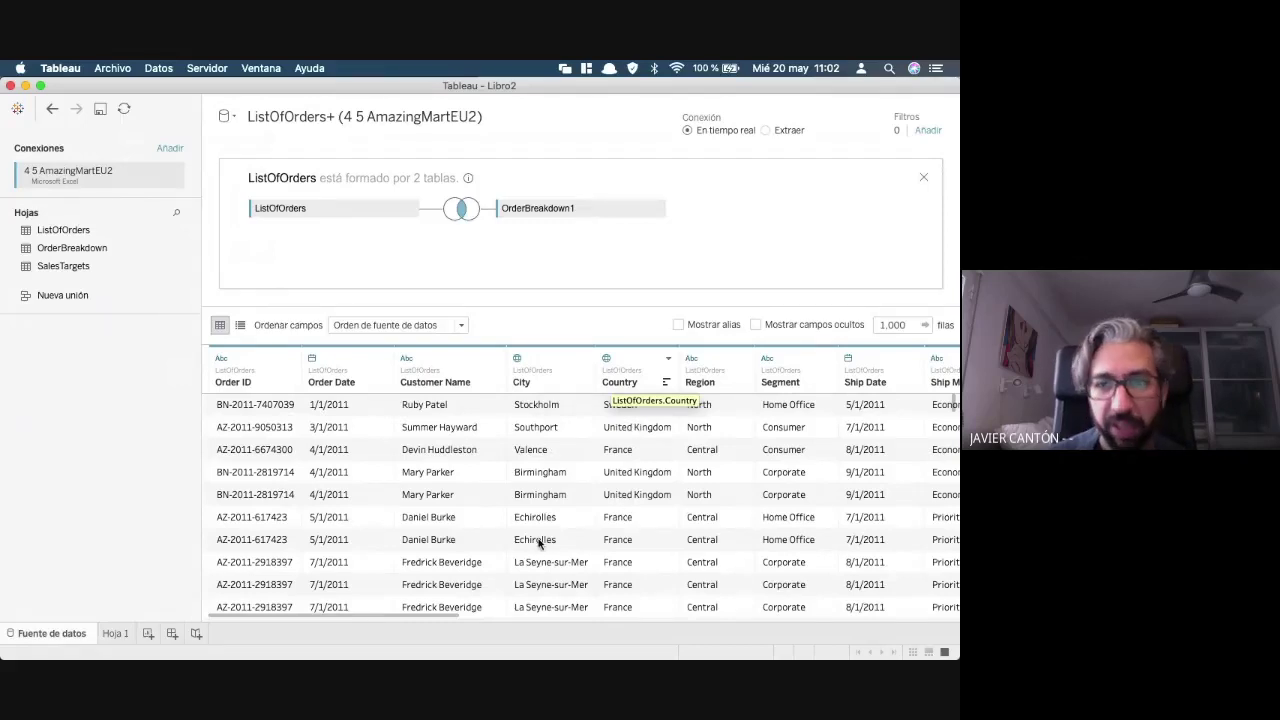
pyautogui.click(110, 633)
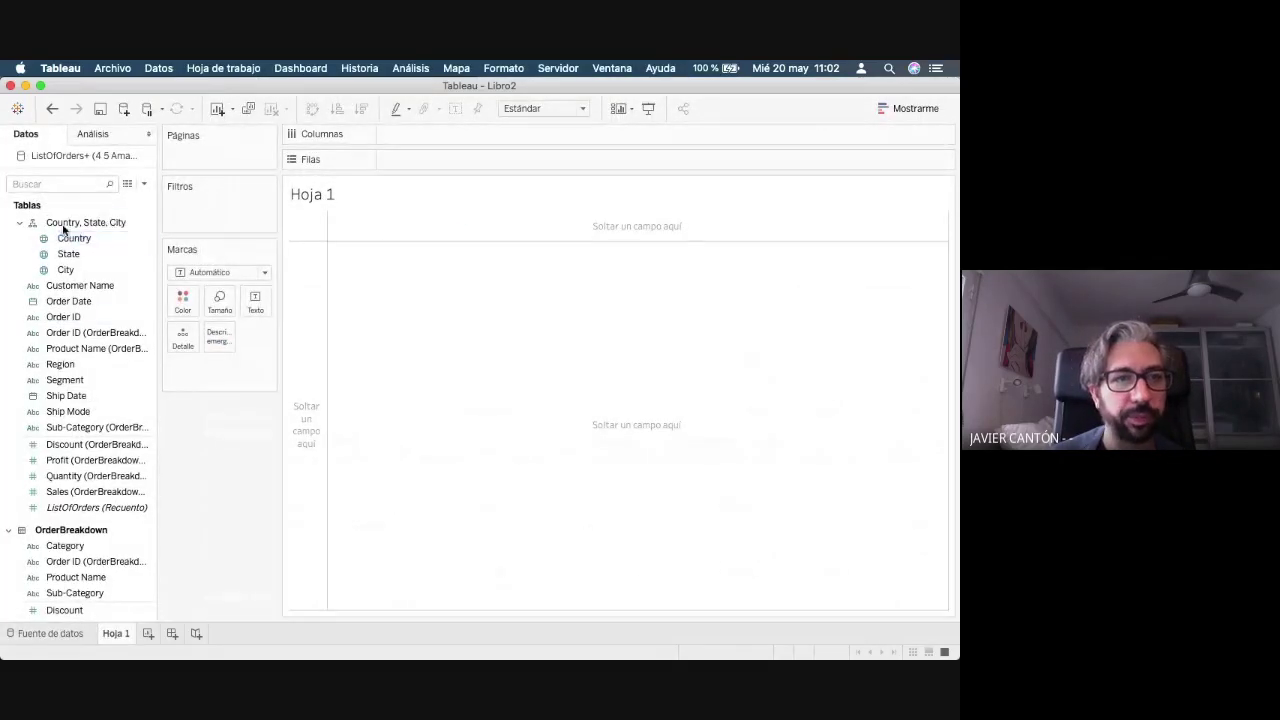
pyautogui.click(144, 224)
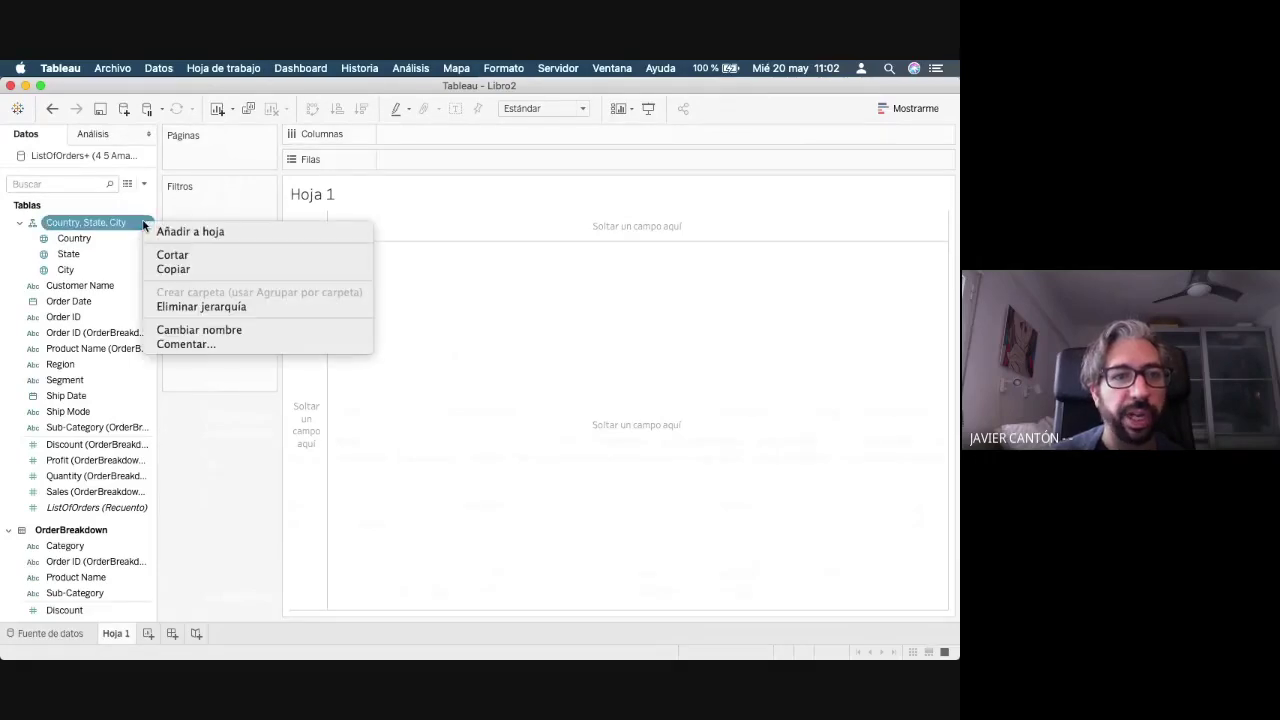
pyautogui.click(75, 240)
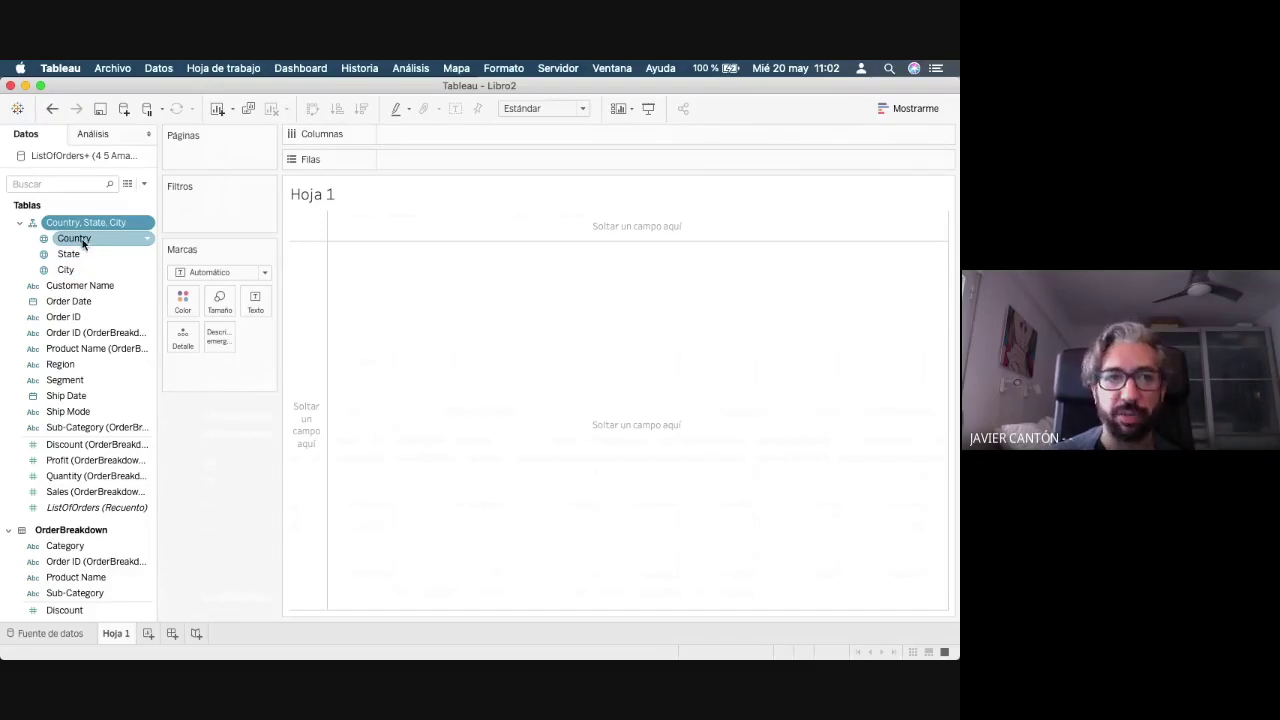
pyautogui.click(67, 271)
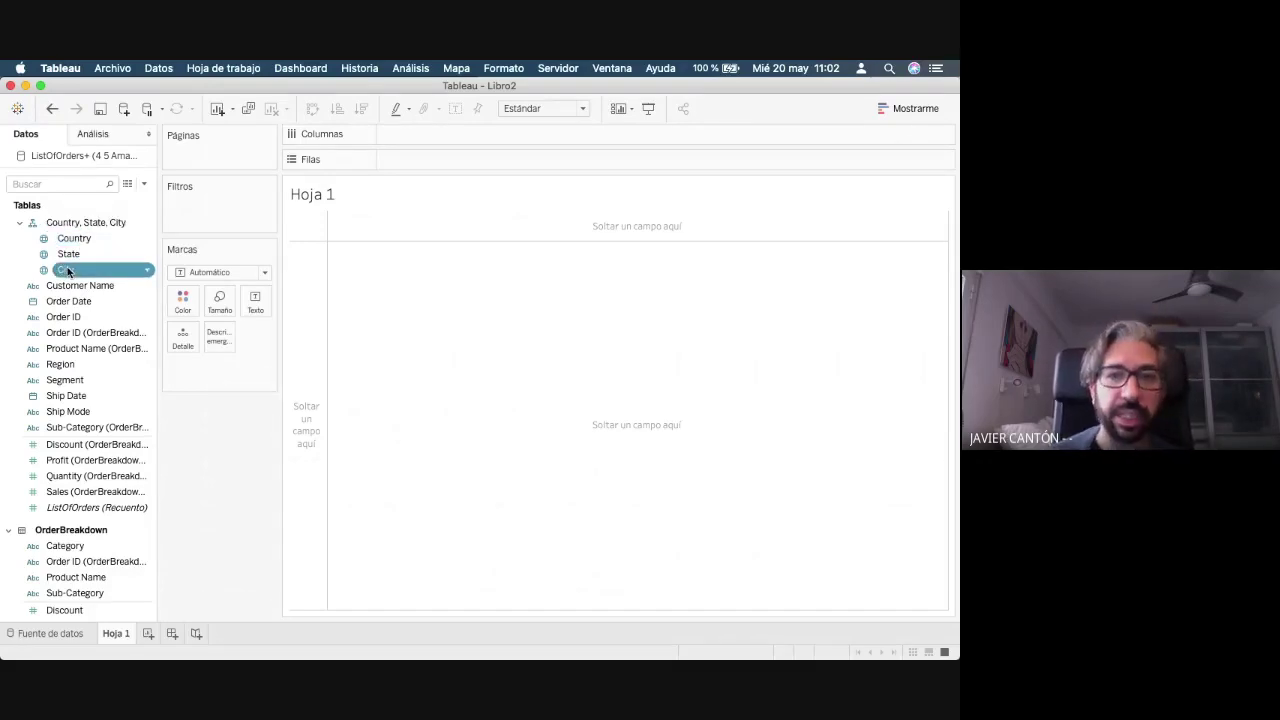
pyautogui.moveTo(67, 271); pyautogui.dragTo(521, 353)
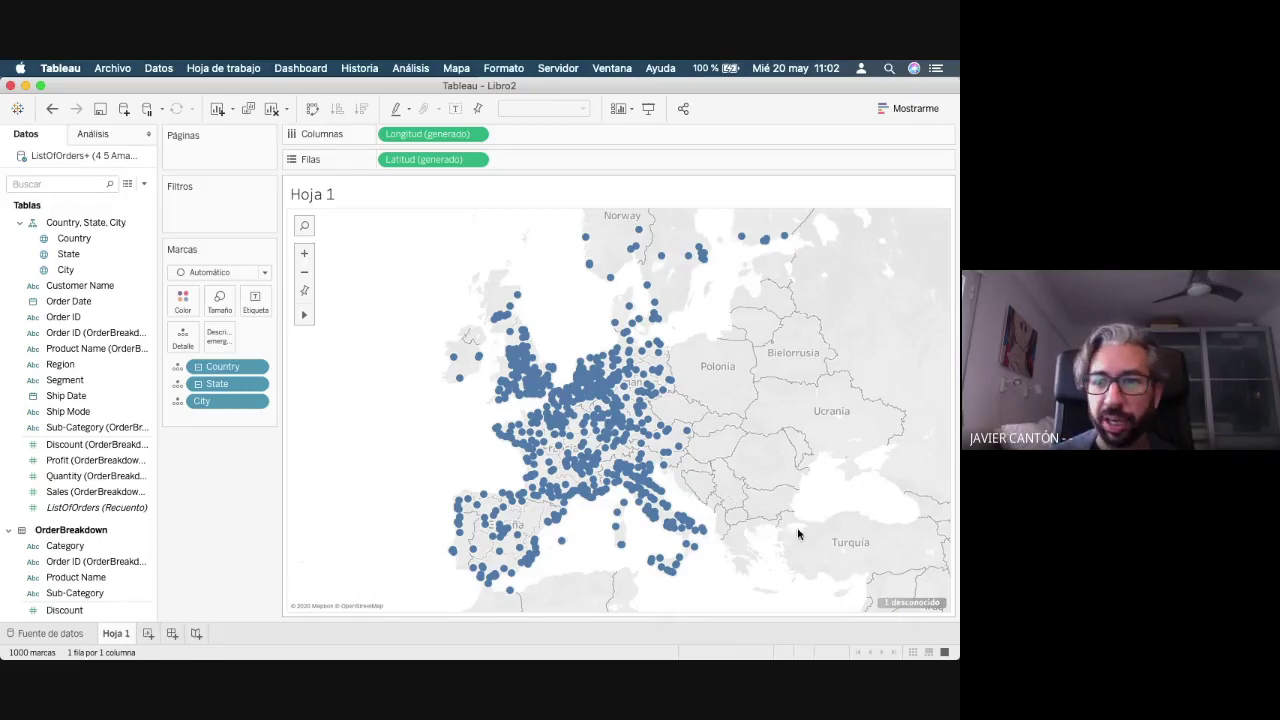
# - Edit the map's unknown City locations, matching Gravesend to Gravesham
pyautogui.moveTo(890, 605)
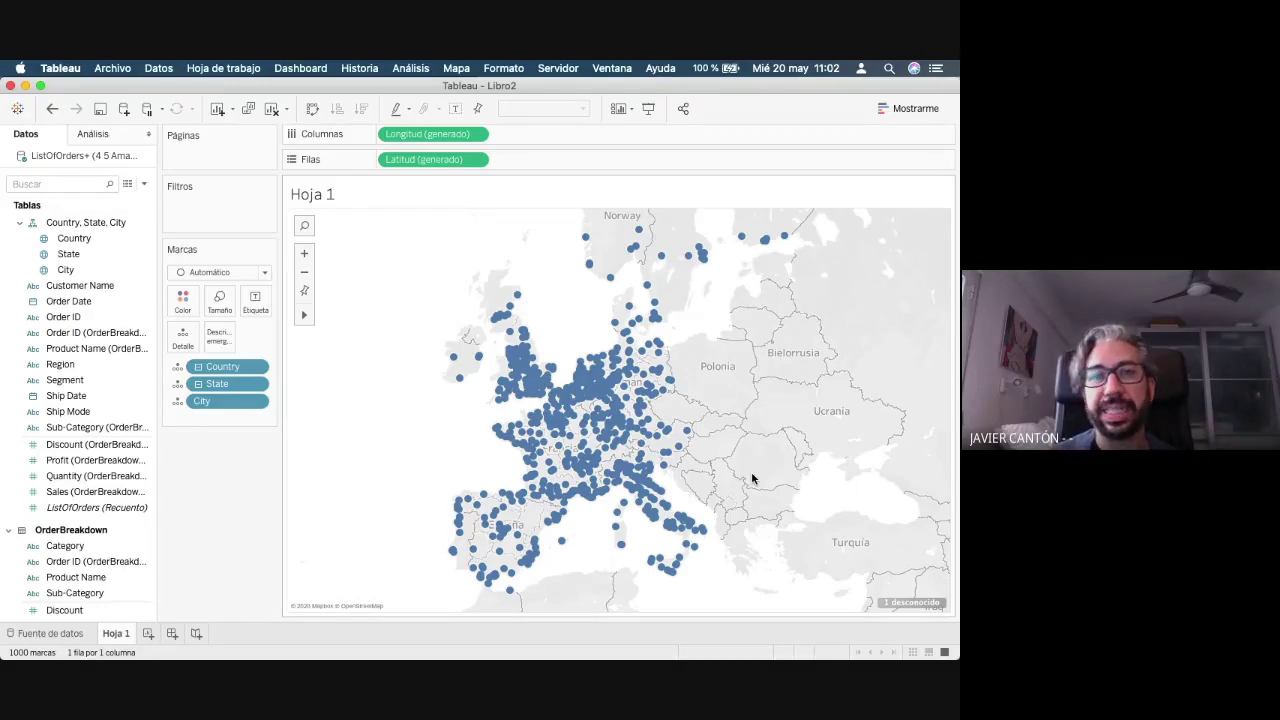
pyautogui.click(907, 602)
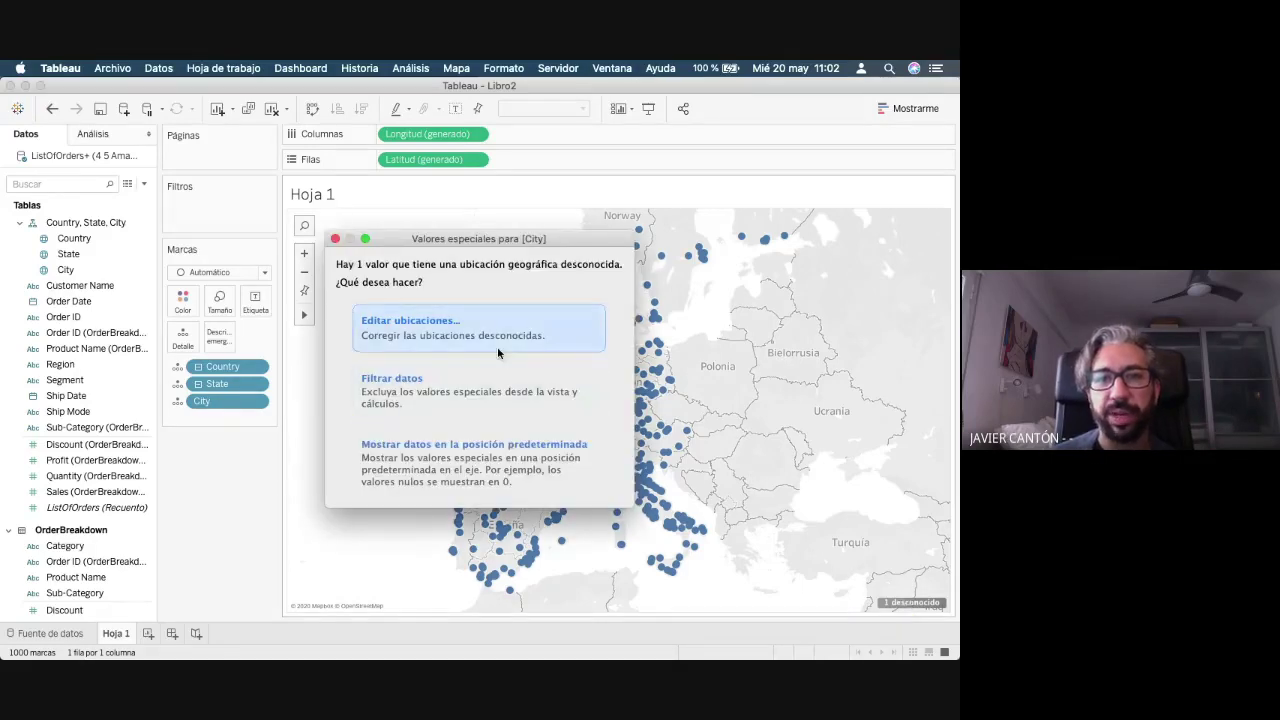
pyautogui.click(458, 329)
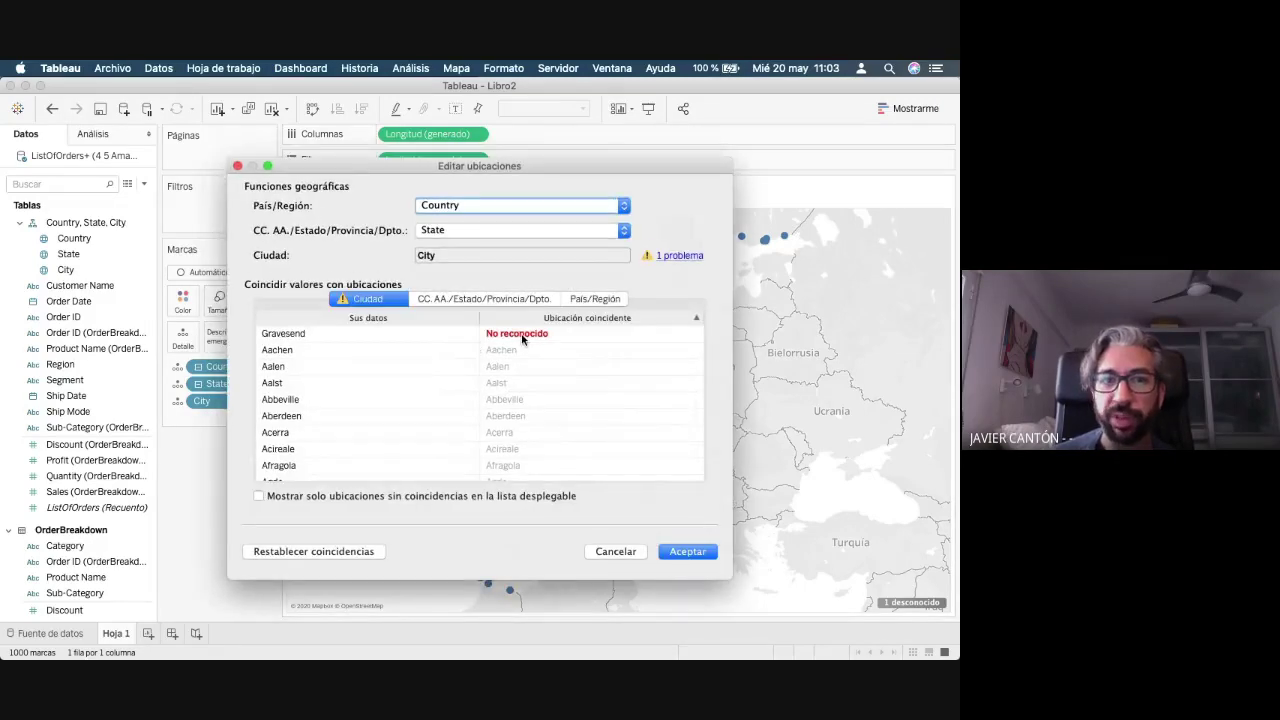
pyautogui.click(541, 336)
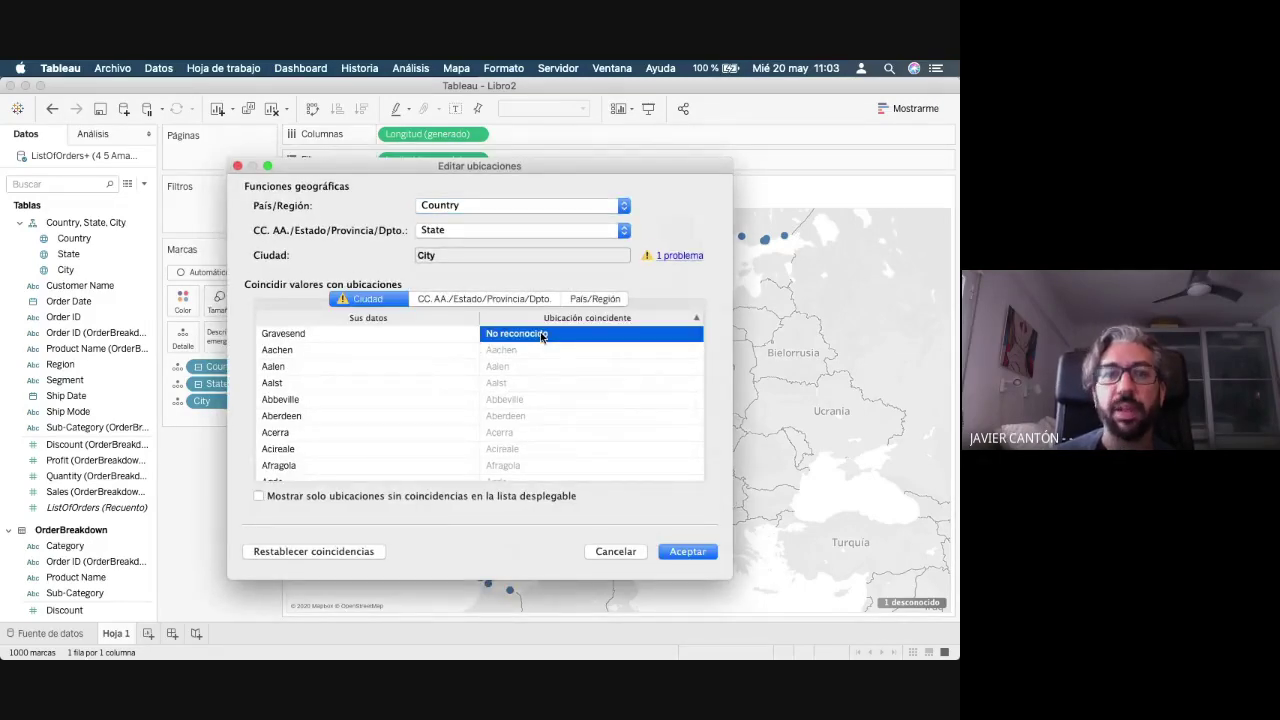
pyautogui.click(541, 335)
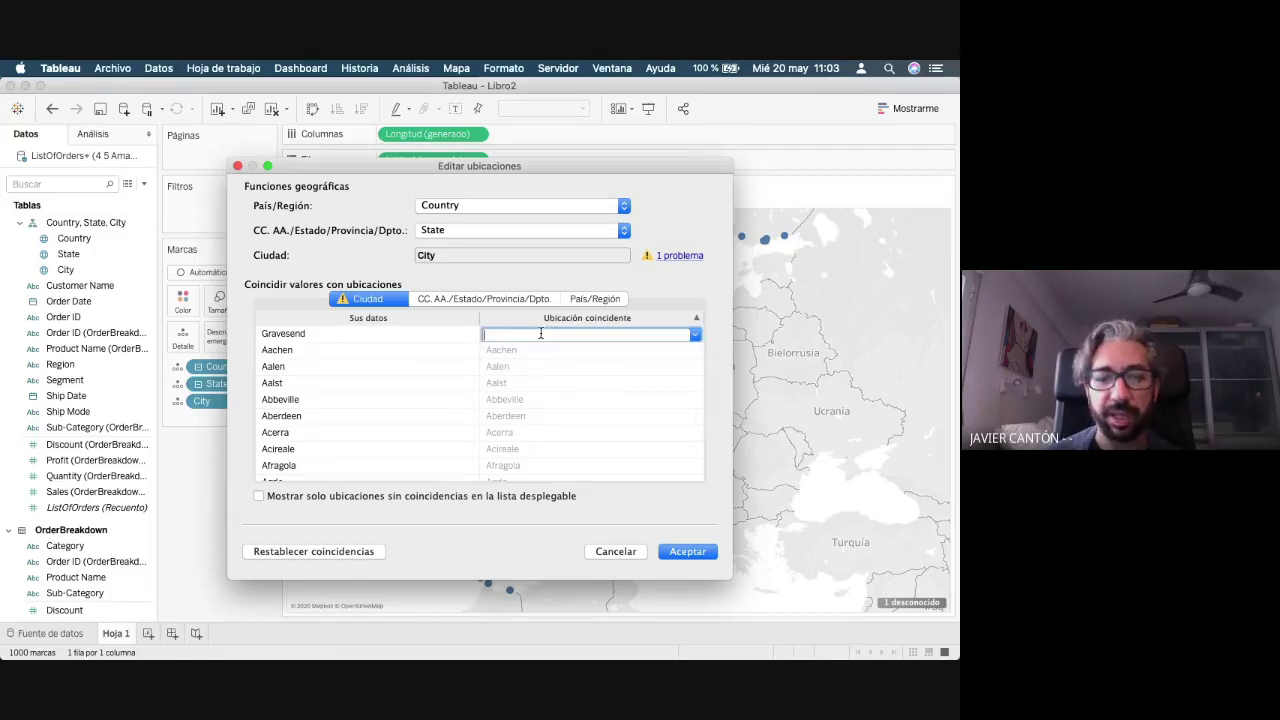
pyautogui.write('gra')
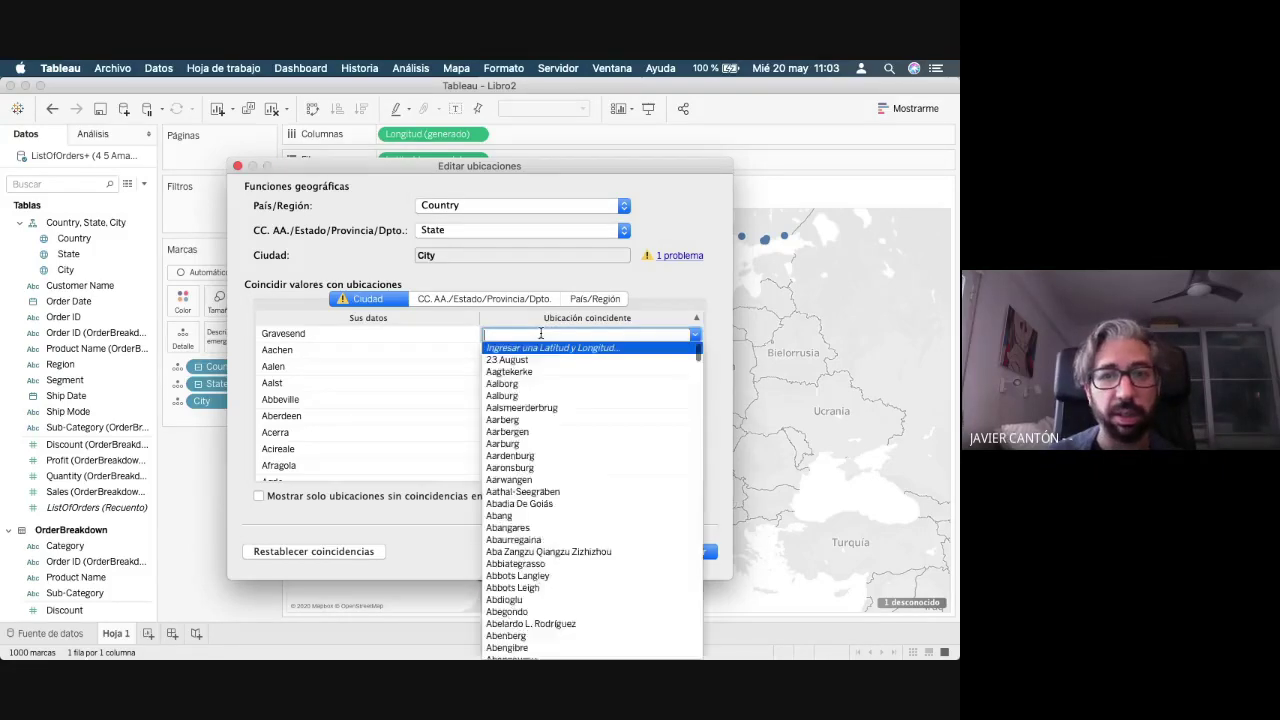
pyautogui.write('vesham')
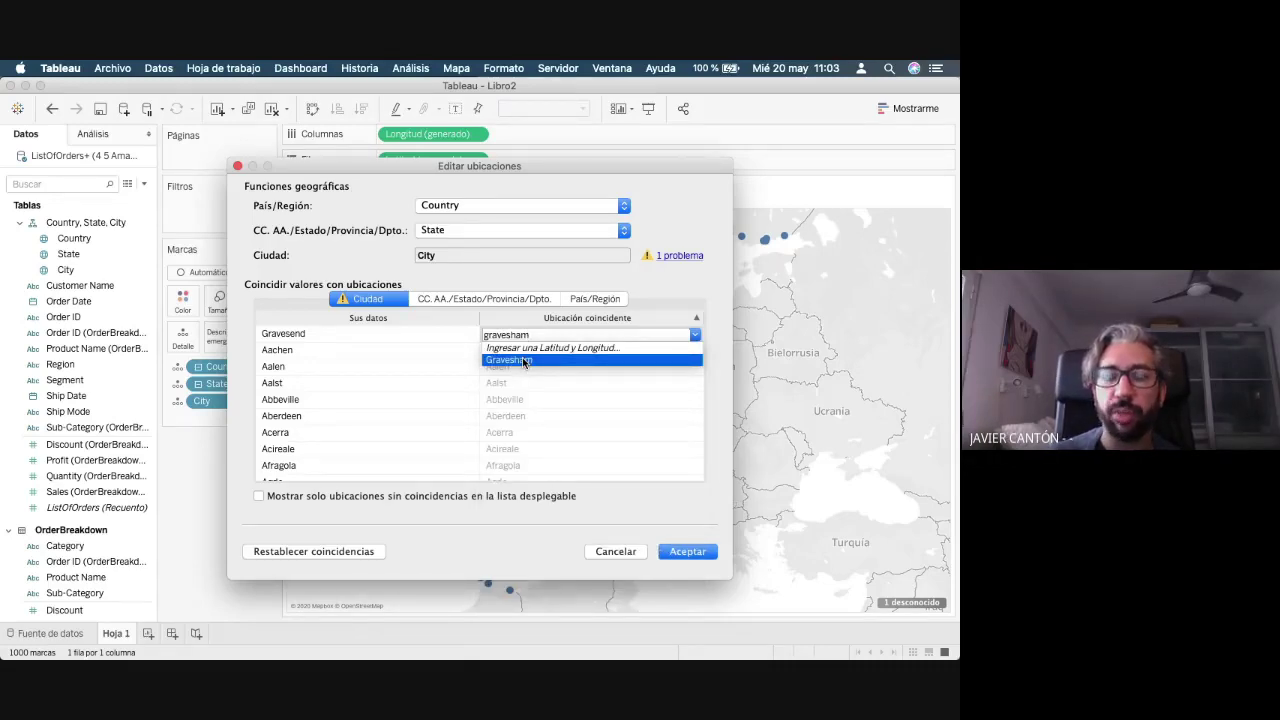
pyautogui.click(524, 361)
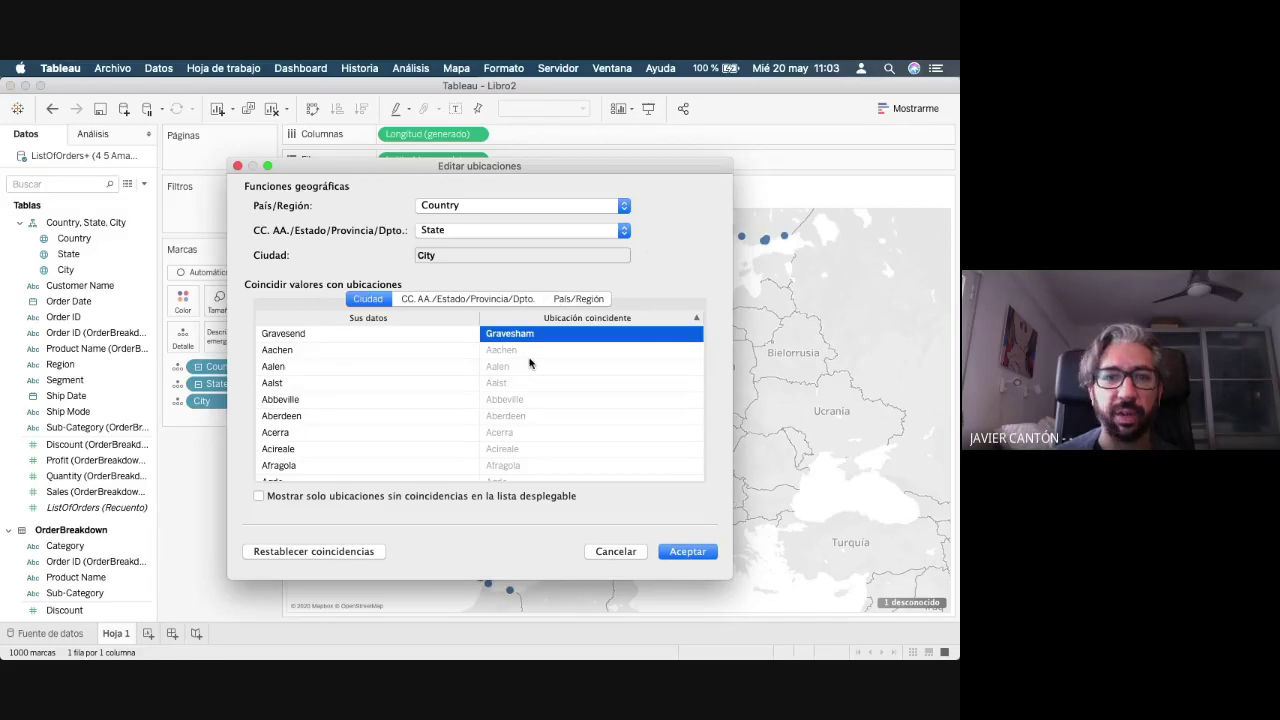
pyautogui.click(687, 552)
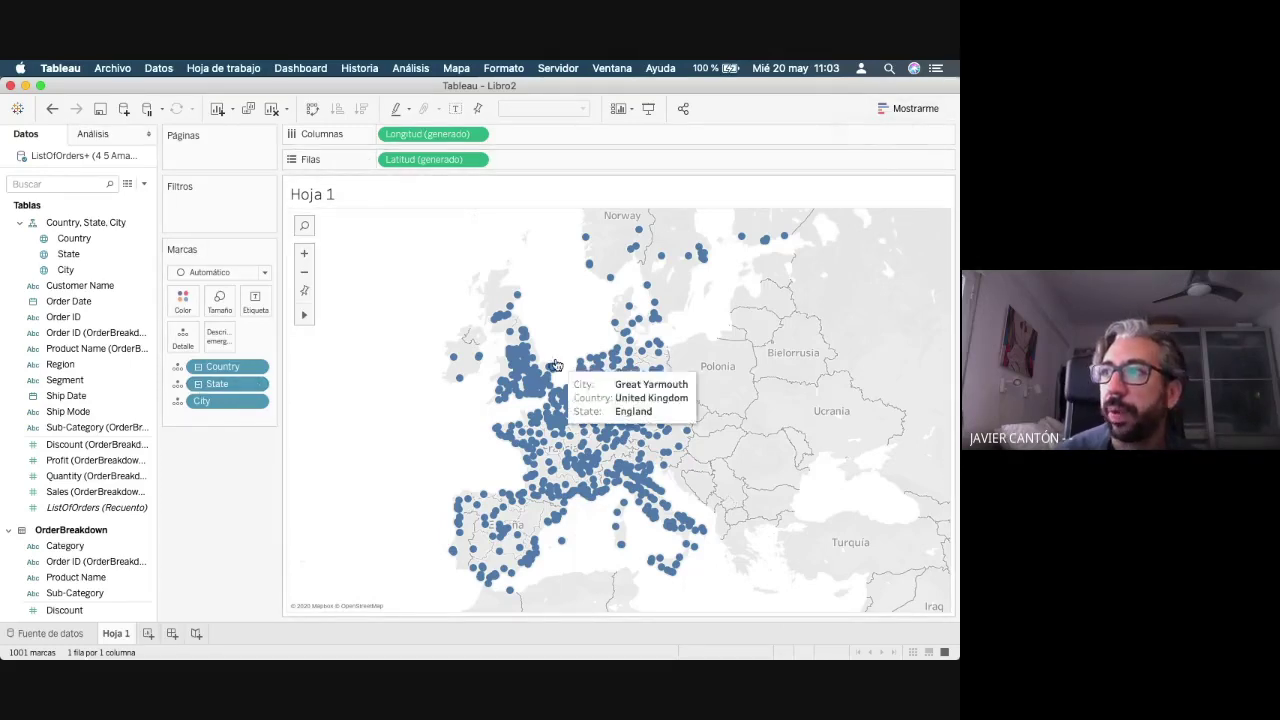
# - Size the city marks by Sales and colour them by Profit, using the OrderBreakdown measures
pyautogui.scroll(-3, 62, 545)
pyautogui.scroll(-1, 58, 571)
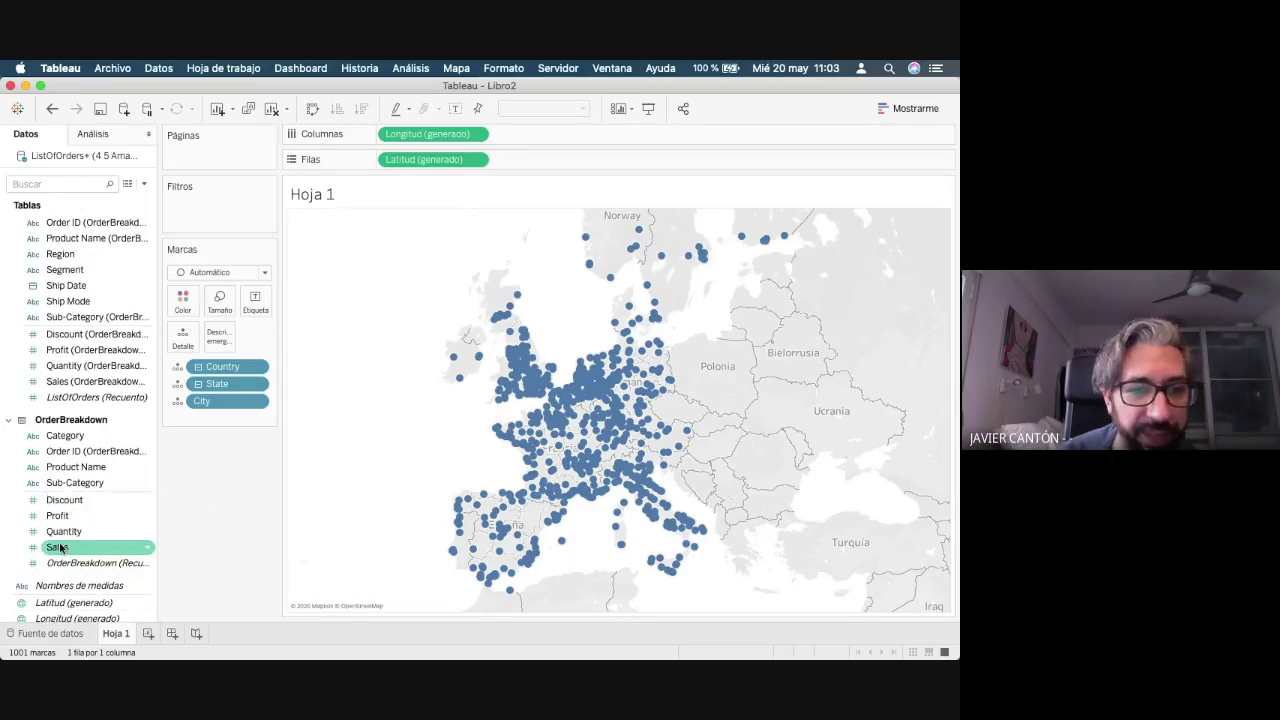
pyautogui.doubleClick(60, 547)
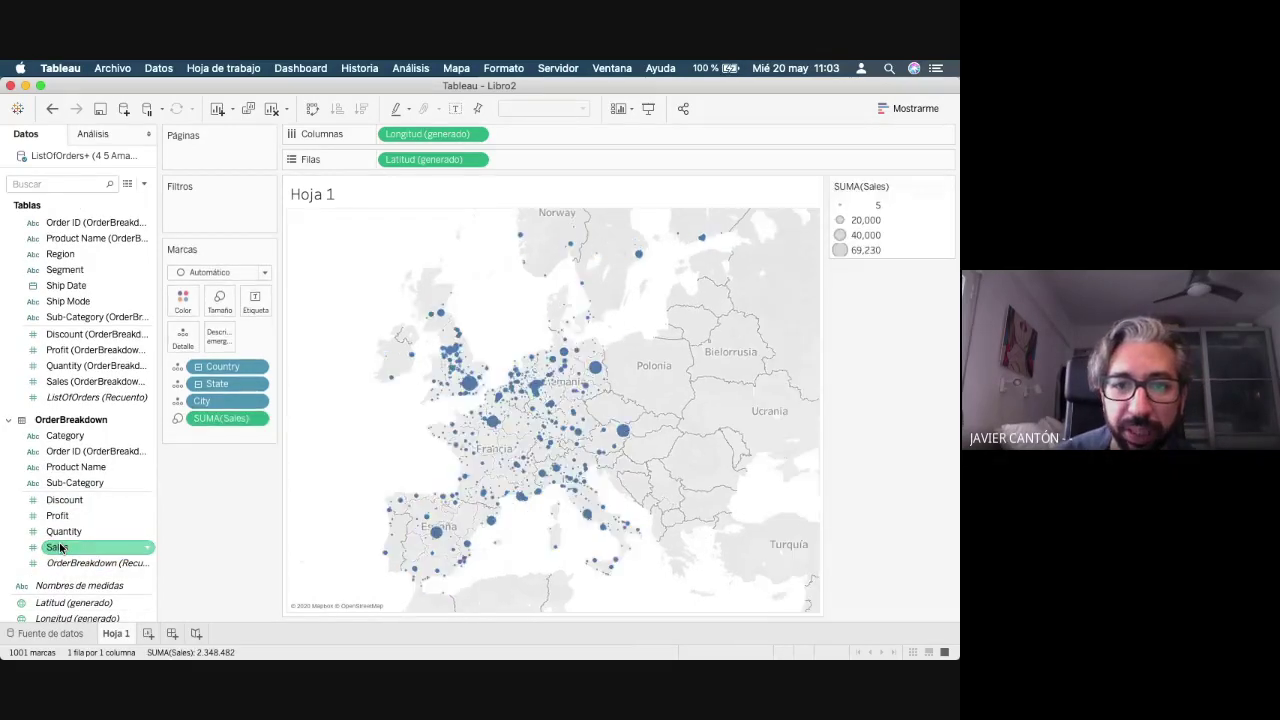
pyautogui.moveTo(470, 388)
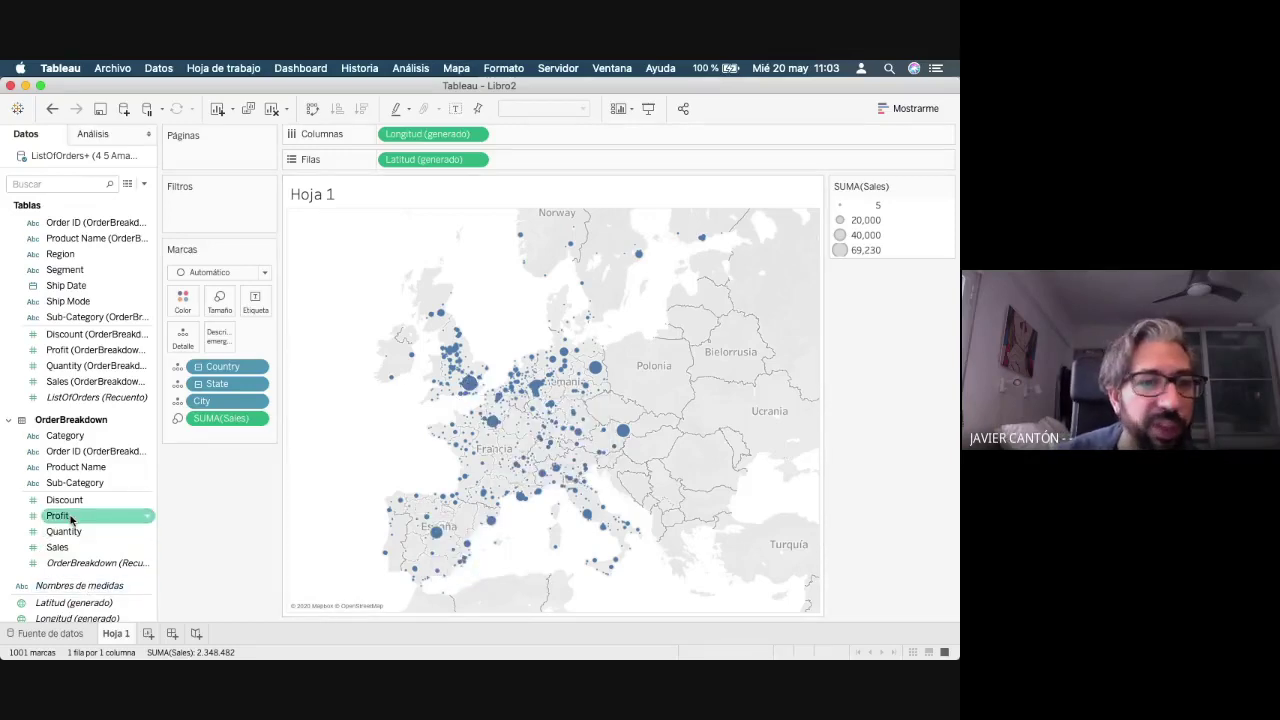
pyautogui.moveTo(57, 515); pyautogui.dragTo(188, 305)
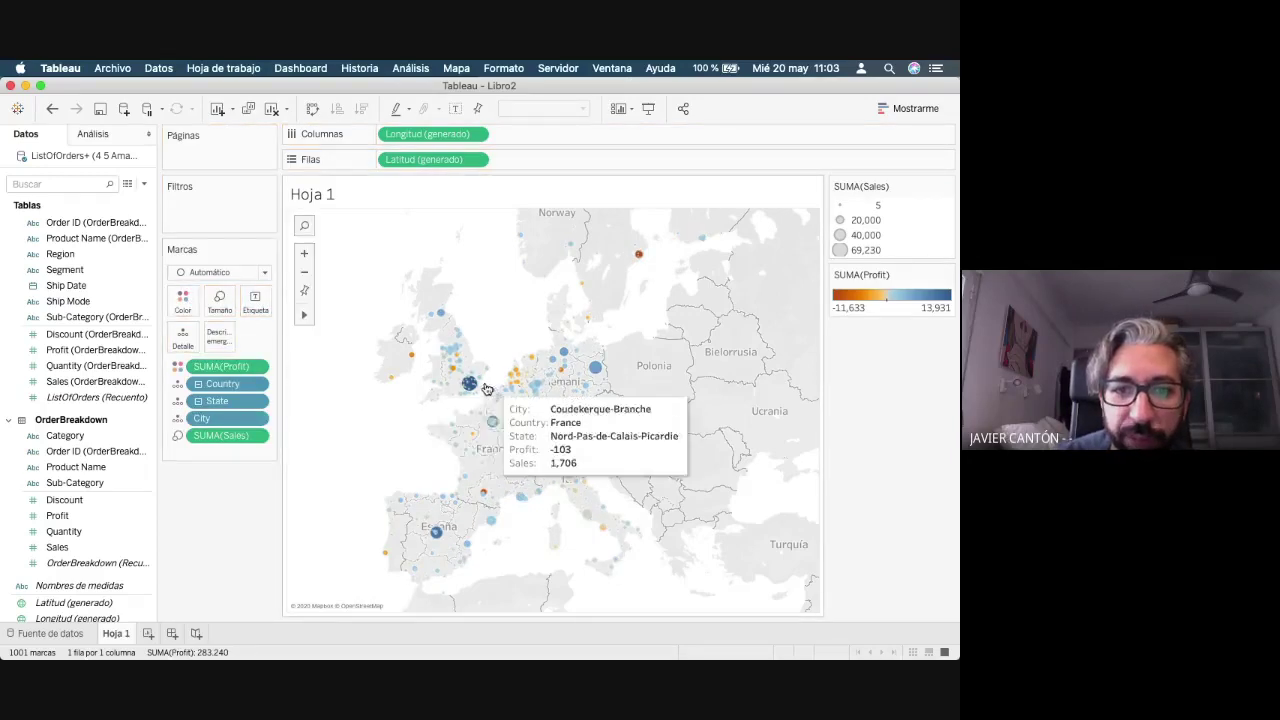
pyautogui.moveTo(519, 382)
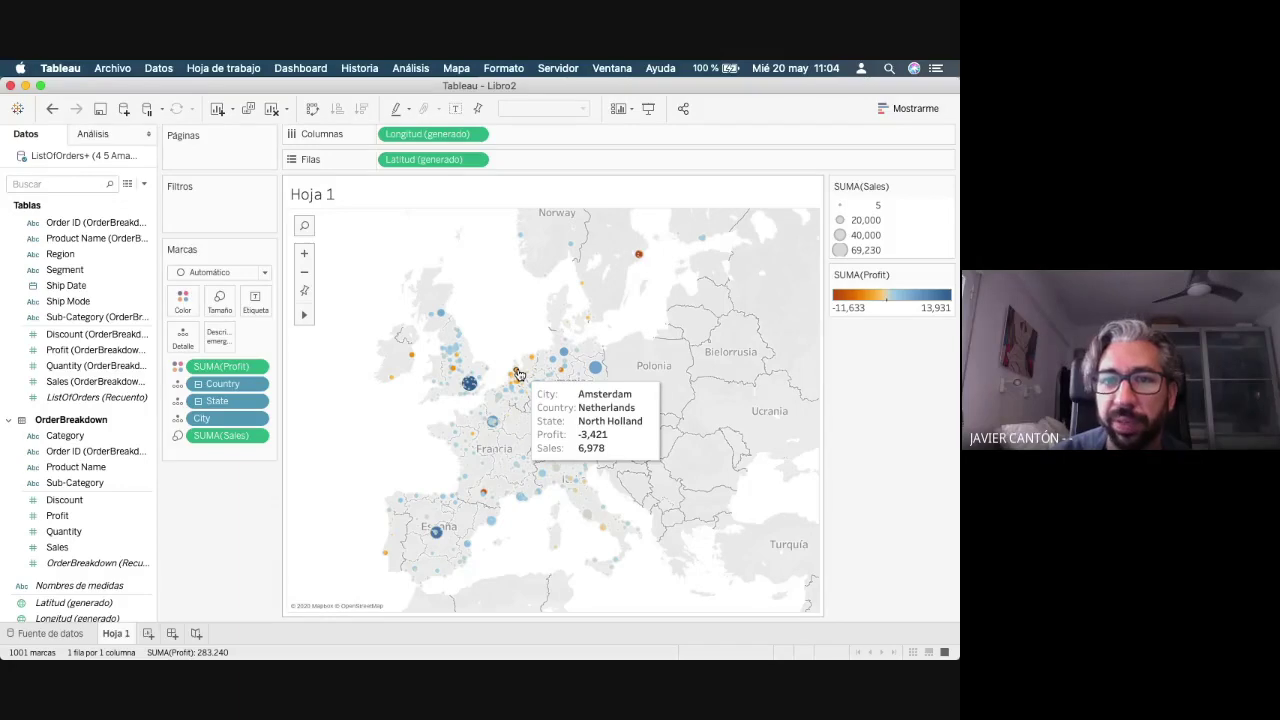
pyautogui.moveTo(472, 450)
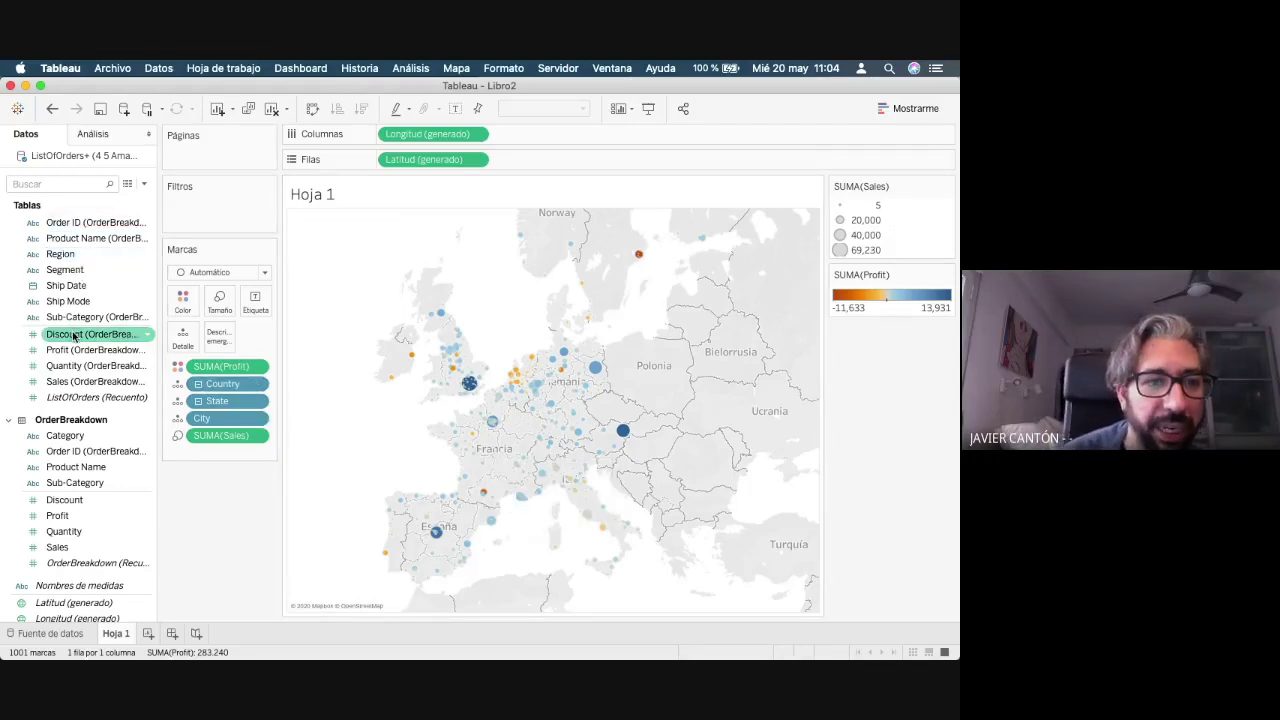
# - Roll the map's geographic hierarchy up from City to State and on to Country
pyautogui.scroll(3, 73, 337)
pyautogui.scroll(1, 88, 447)
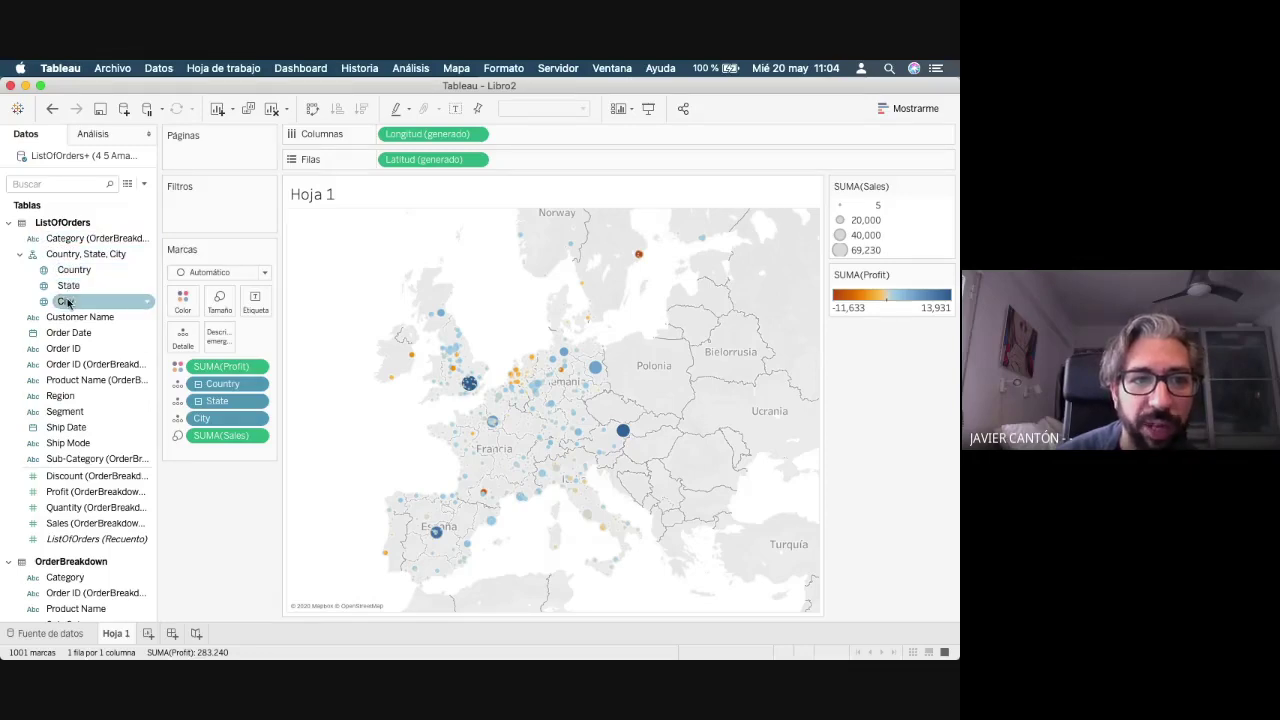
pyautogui.click(198, 402)
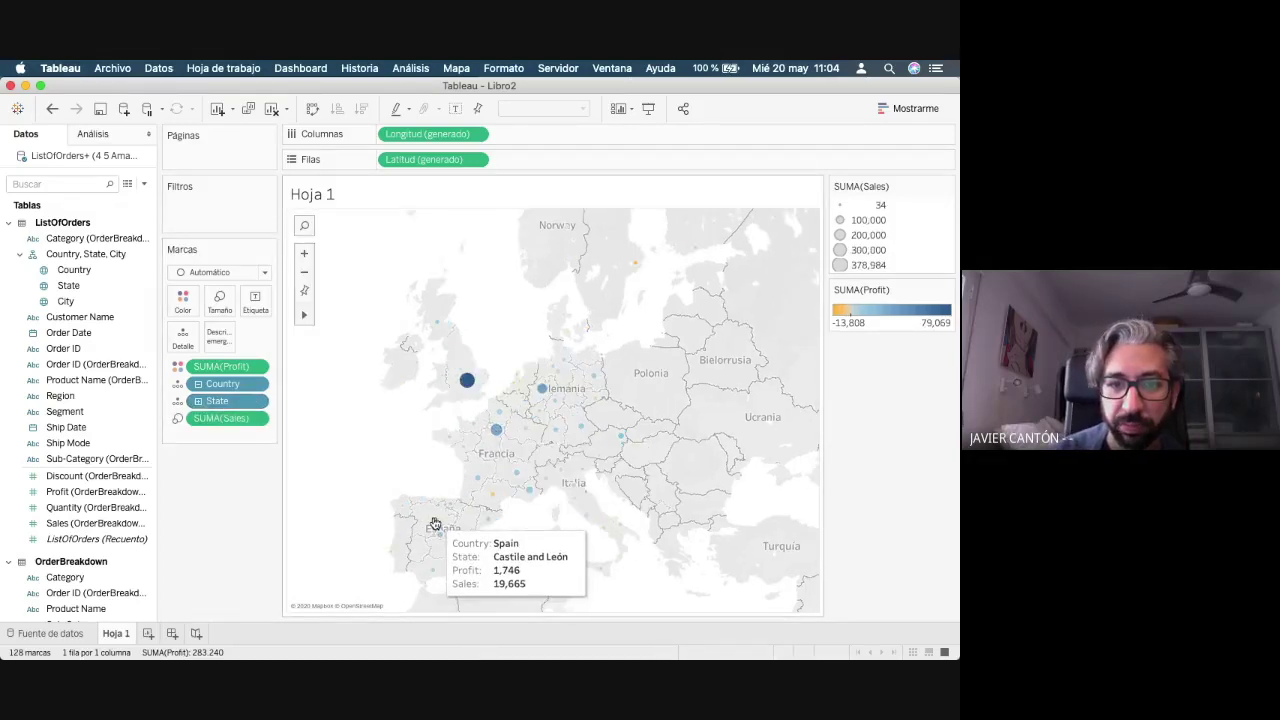
pyautogui.click(198, 384)
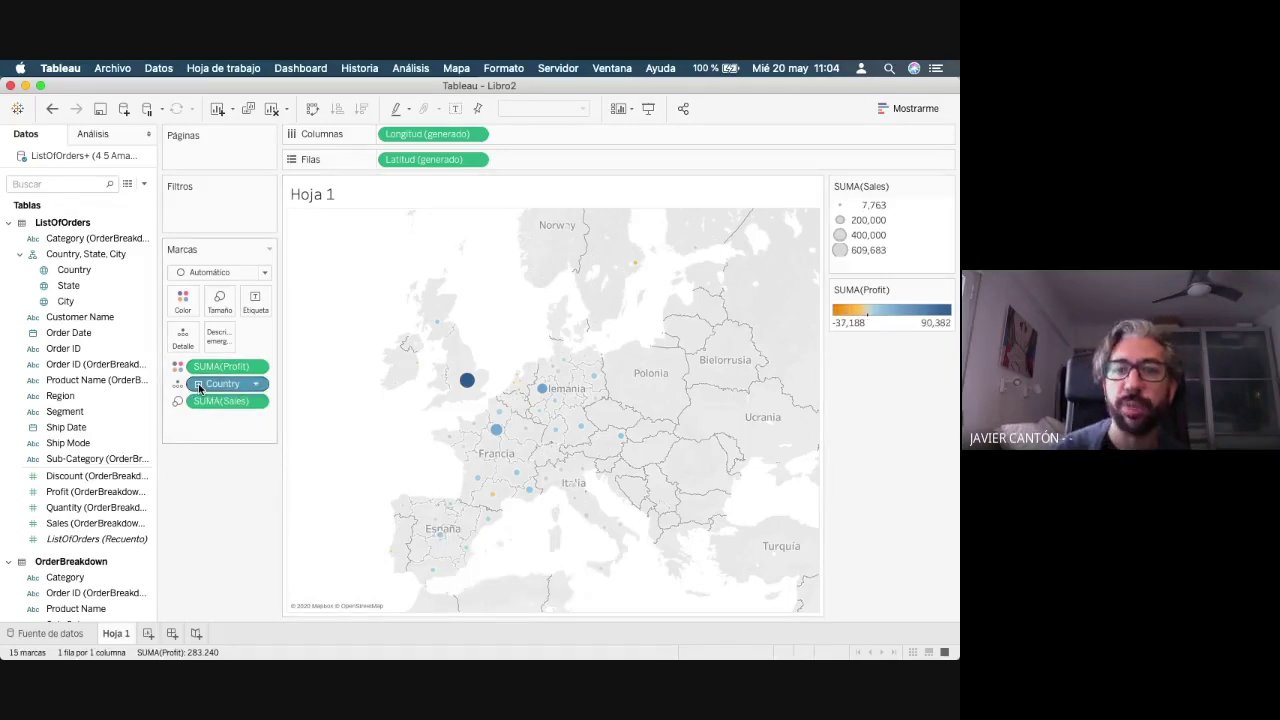
# - Drill the map back down to State and remove SUM(Sales) from the marks to get a profit-filled map
pyautogui.click(906, 108)
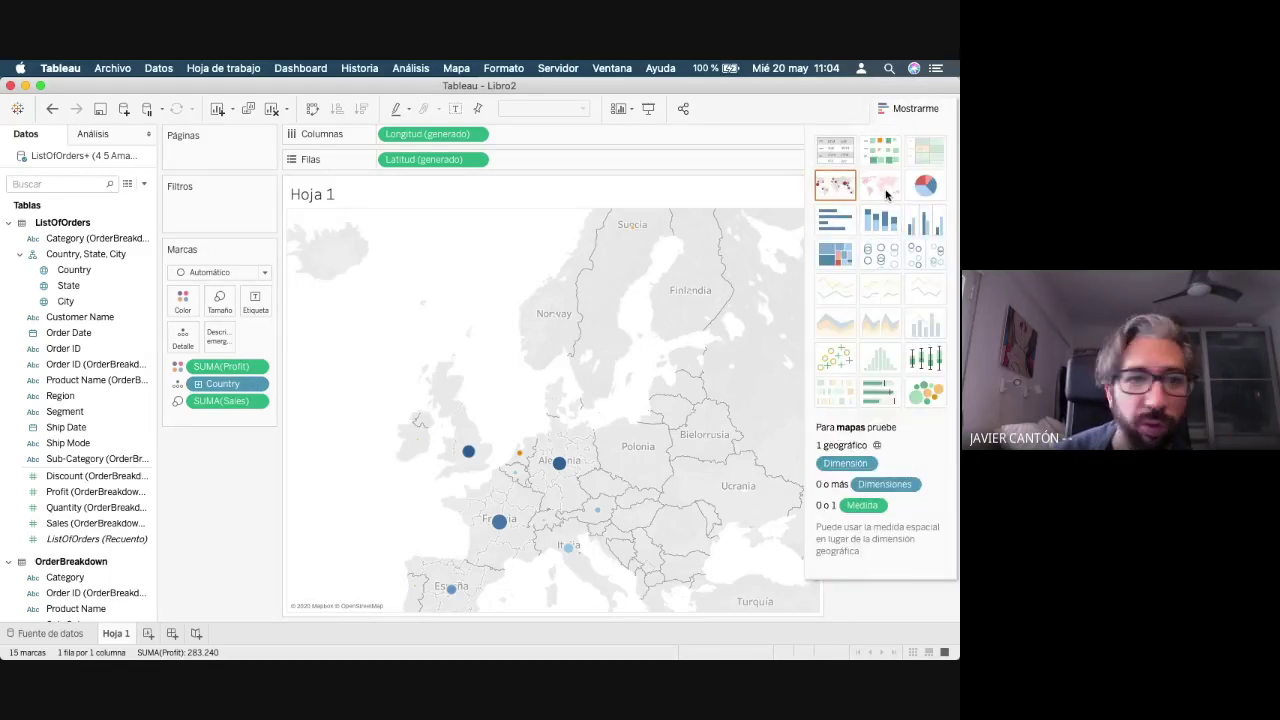
pyautogui.click(198, 384)
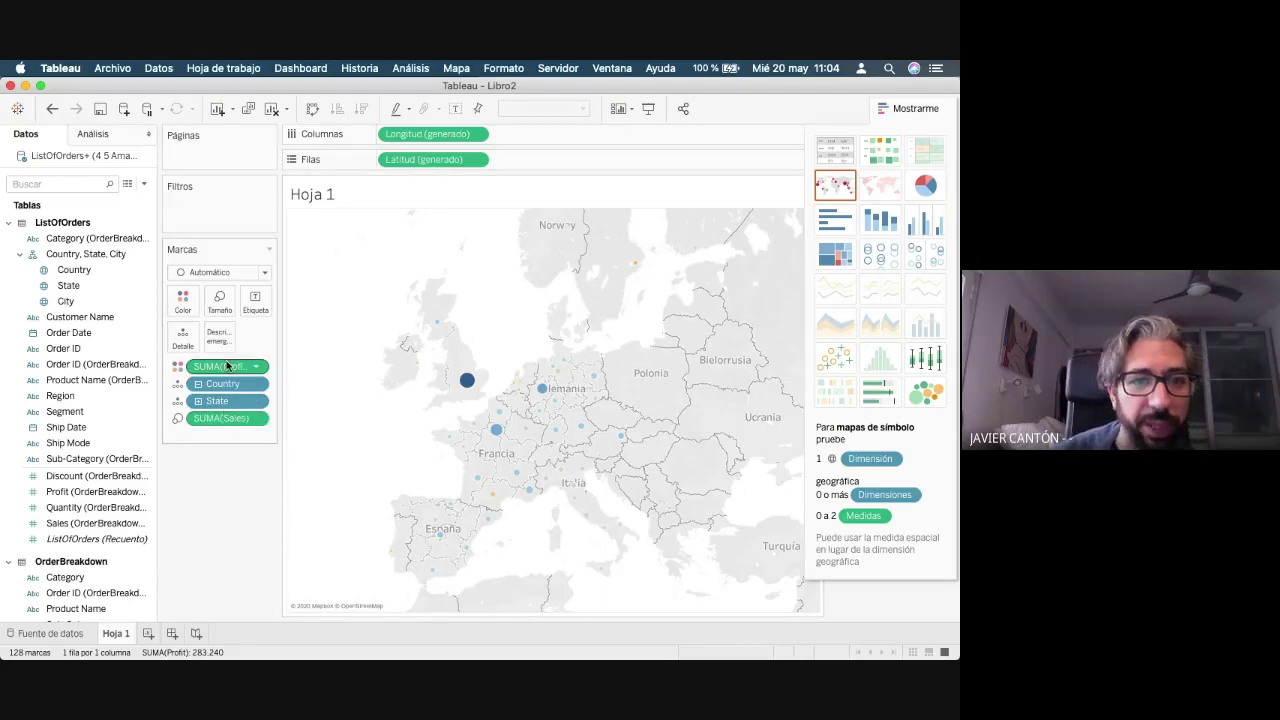
pyautogui.click(224, 418)
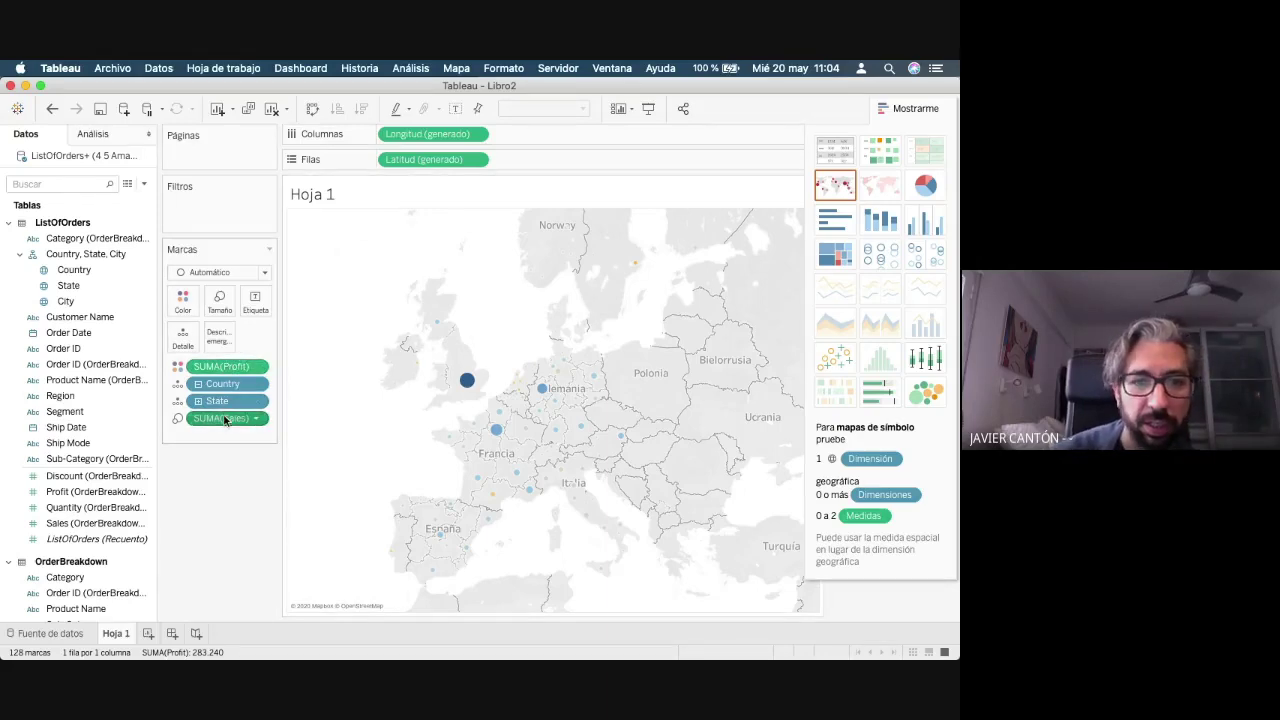
pyautogui.press('Delete')
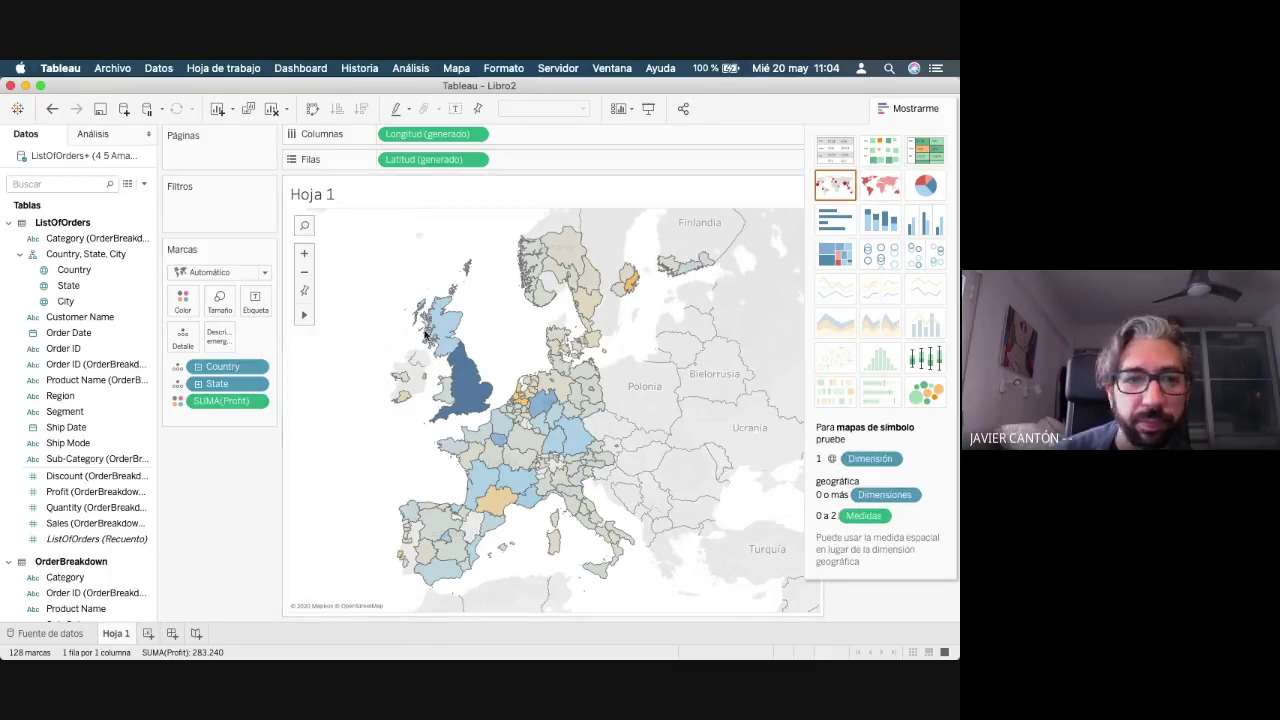
# - Cycle the profit map through city and country levels, and convert it to a symbol map broken down by State
pyautogui.click(198, 385)
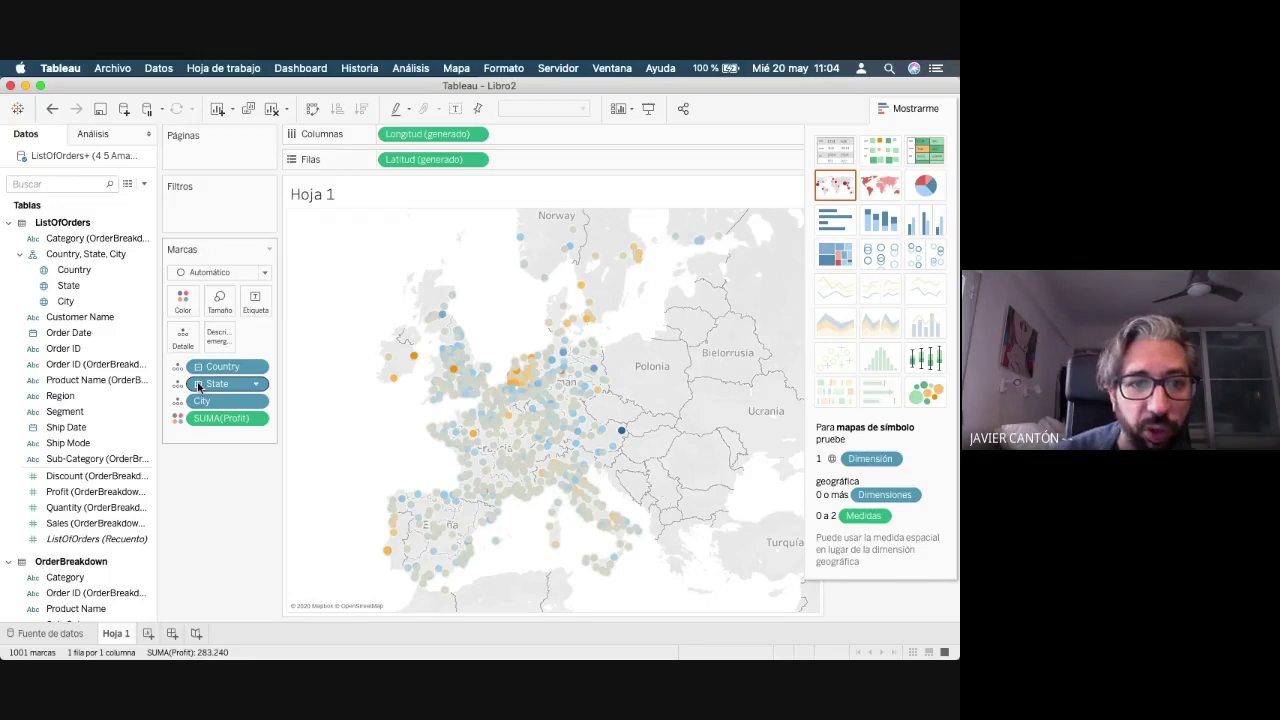
pyautogui.click(198, 383)
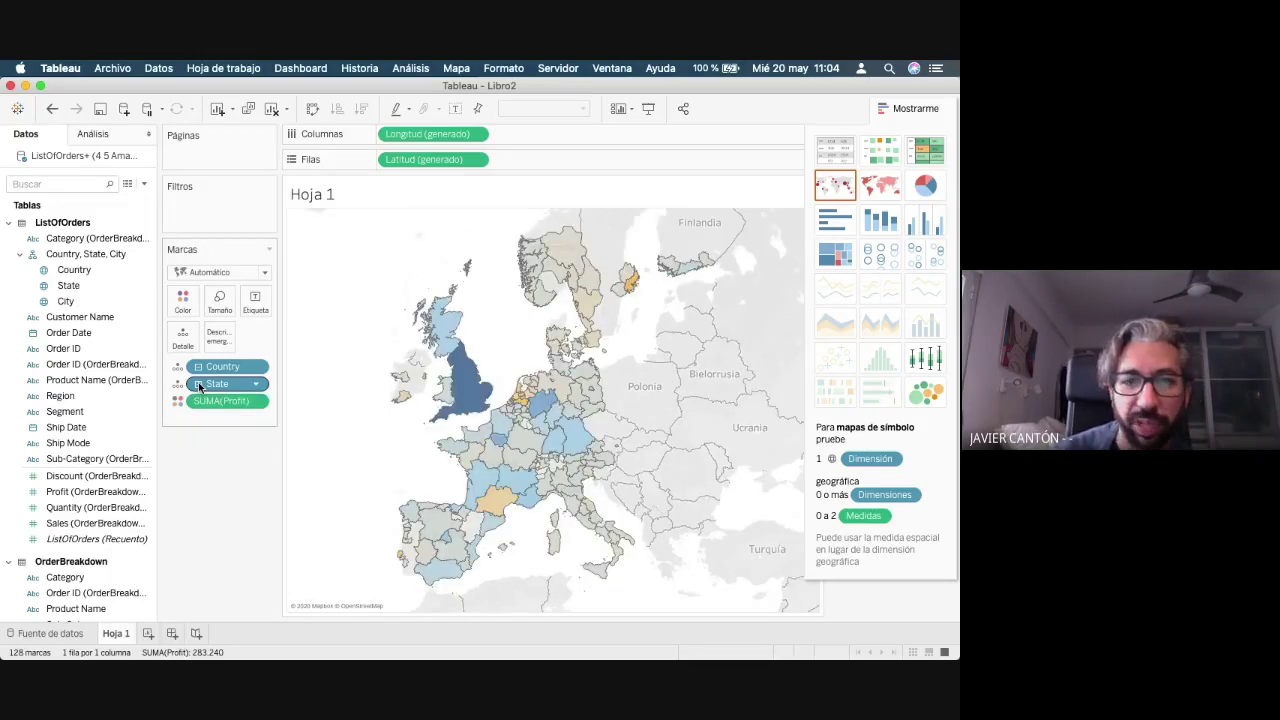
pyautogui.click(199, 367)
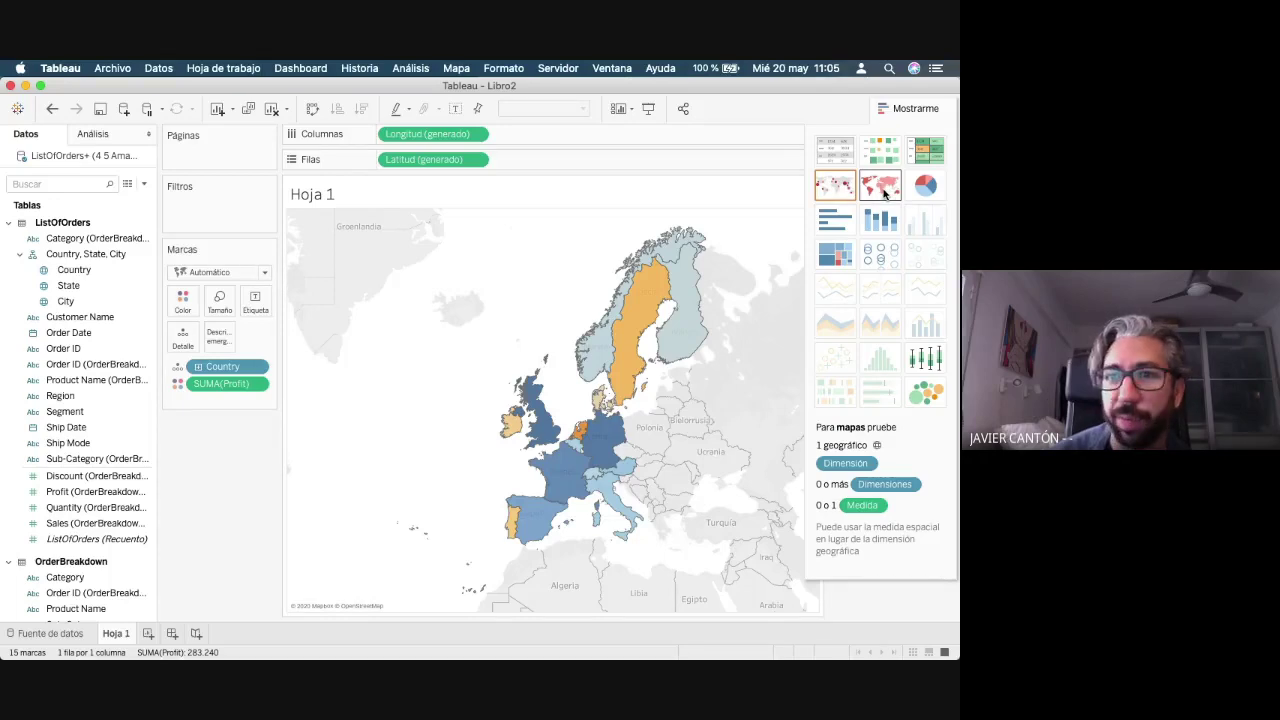
pyautogui.click(848, 193)
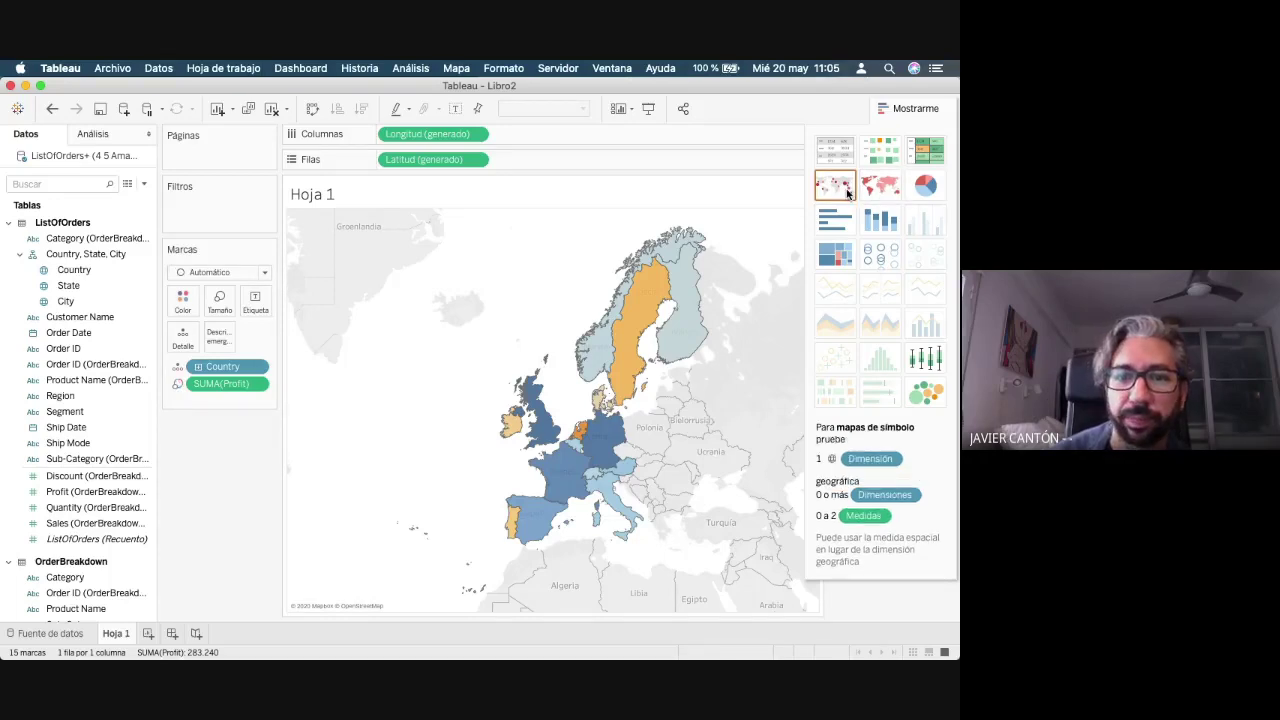
pyautogui.click(199, 368)
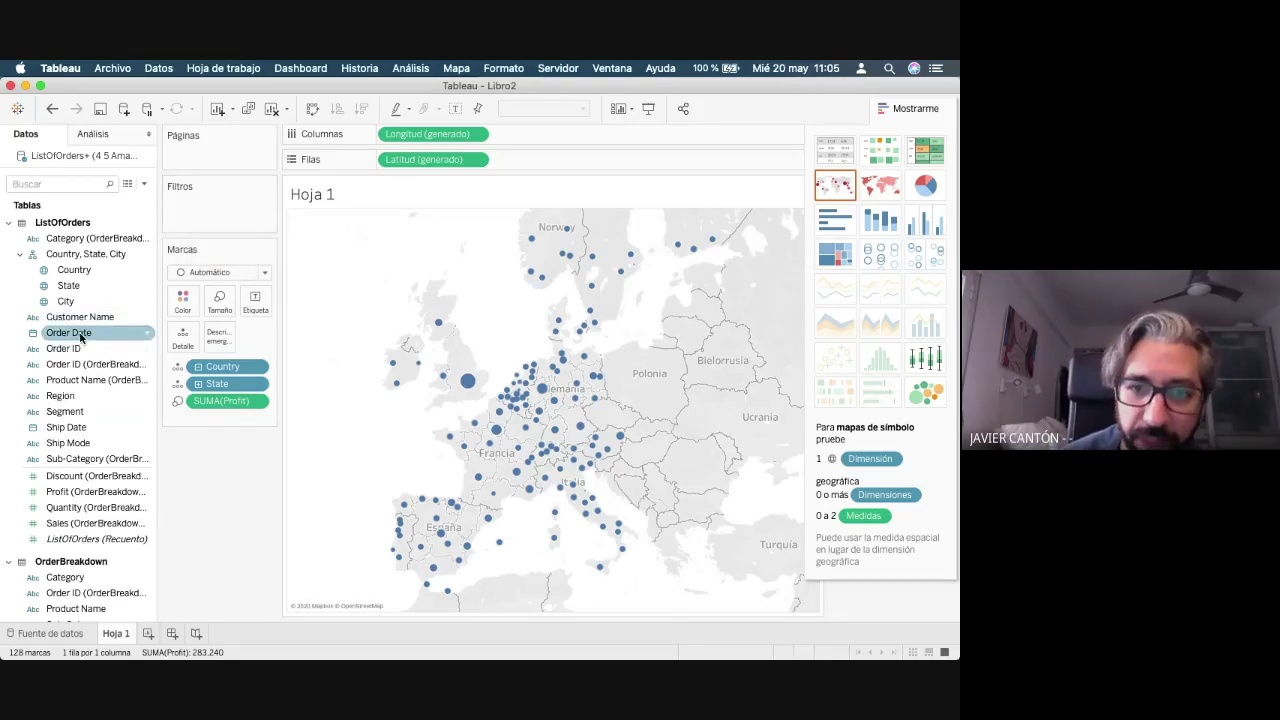
# - Filter the map by Order Date years, keeping only 2012
pyautogui.moveTo(80, 338); pyautogui.dragTo(195, 206)
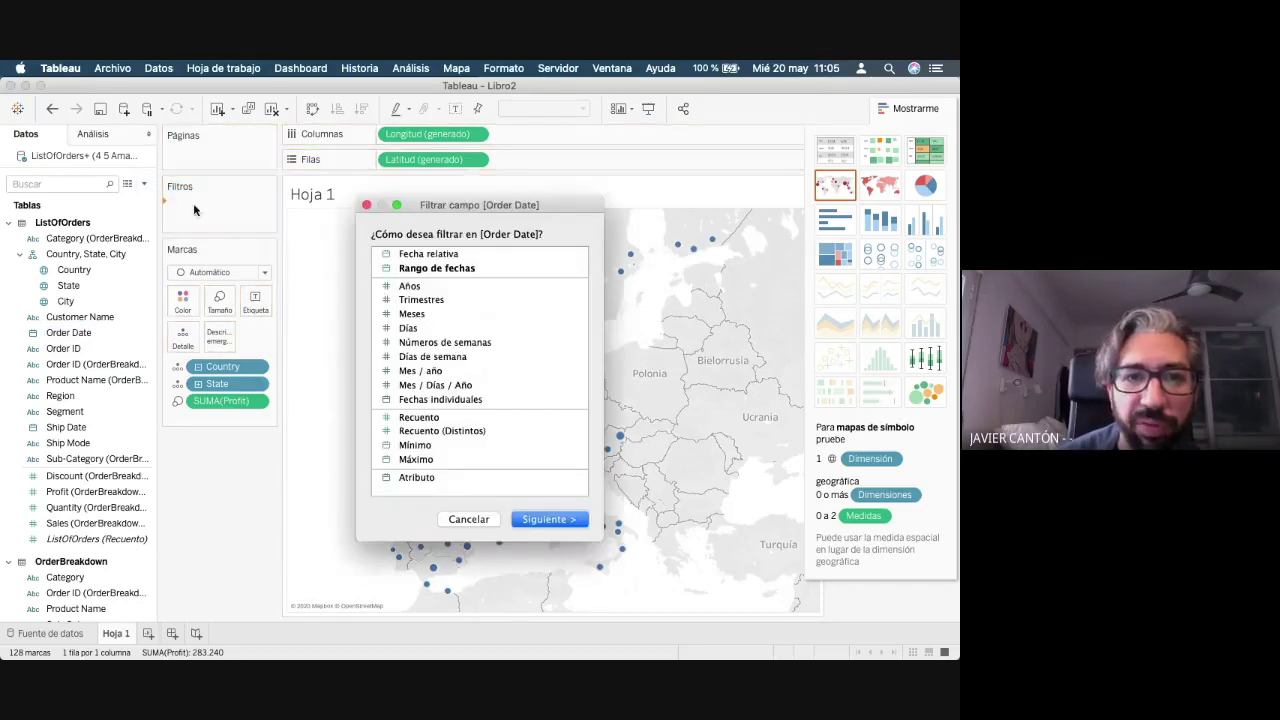
pyautogui.click(410, 289)
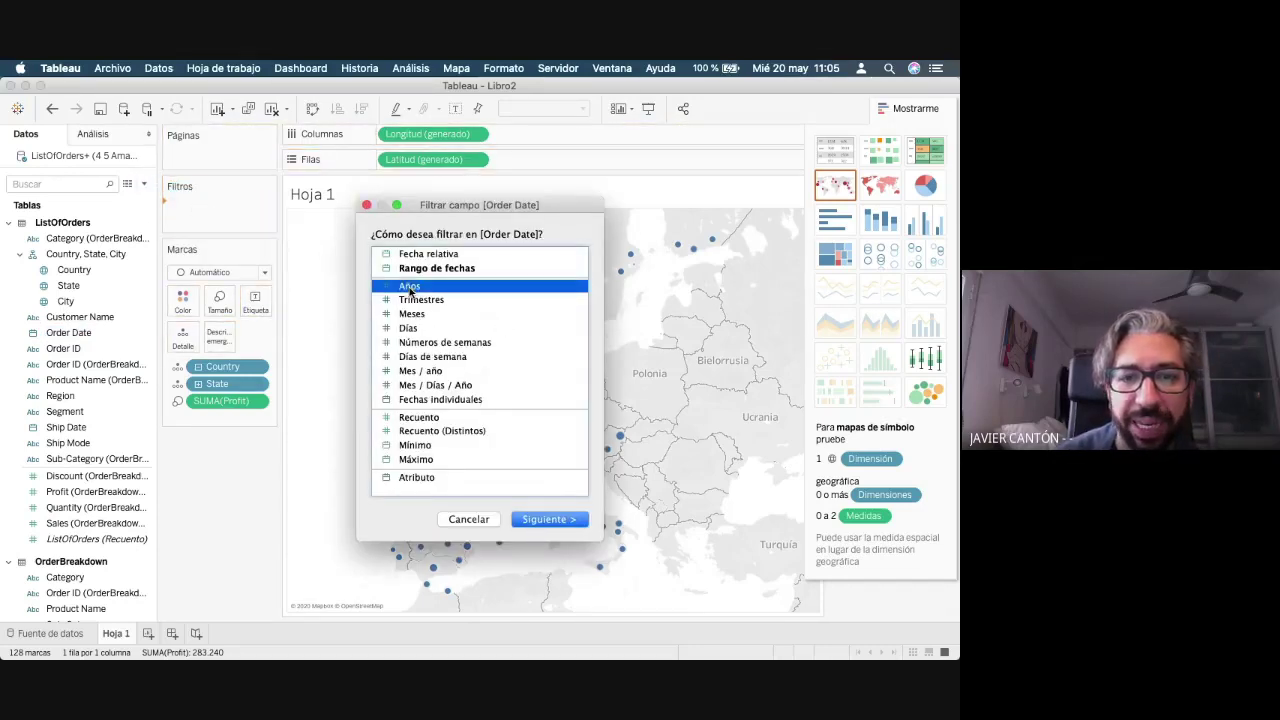
pyautogui.click(538, 520)
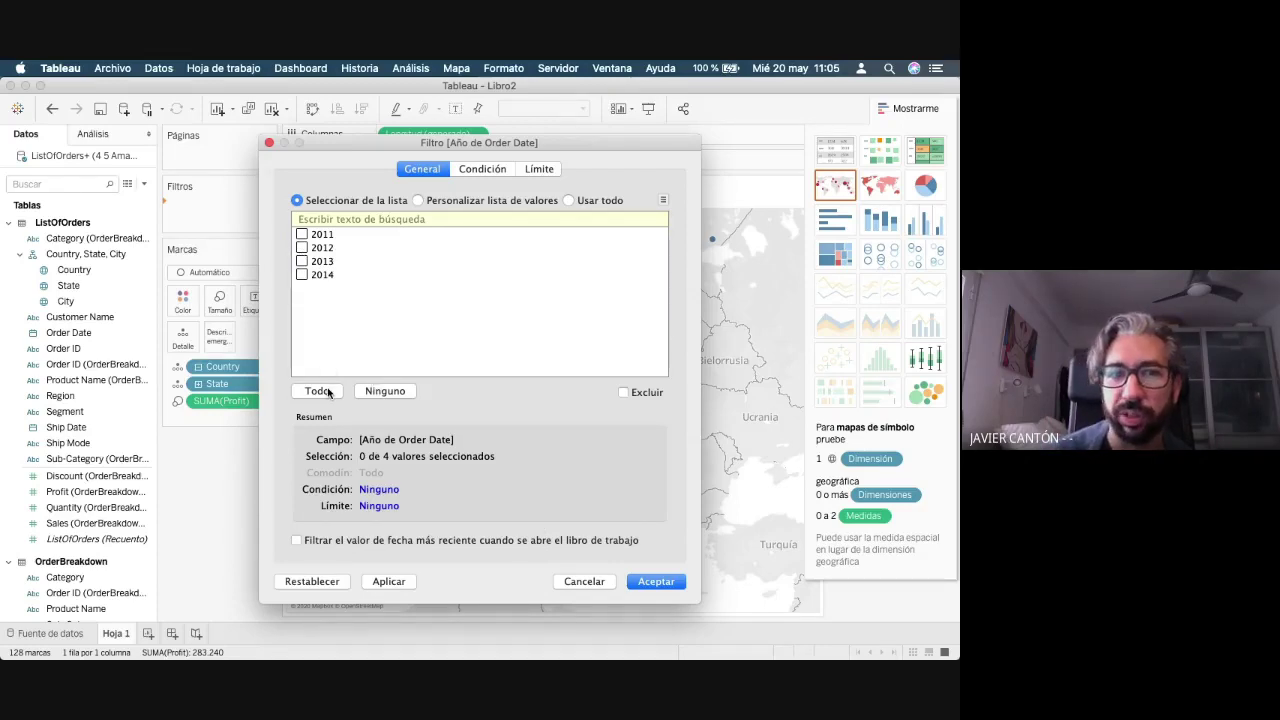
pyautogui.click(301, 247)
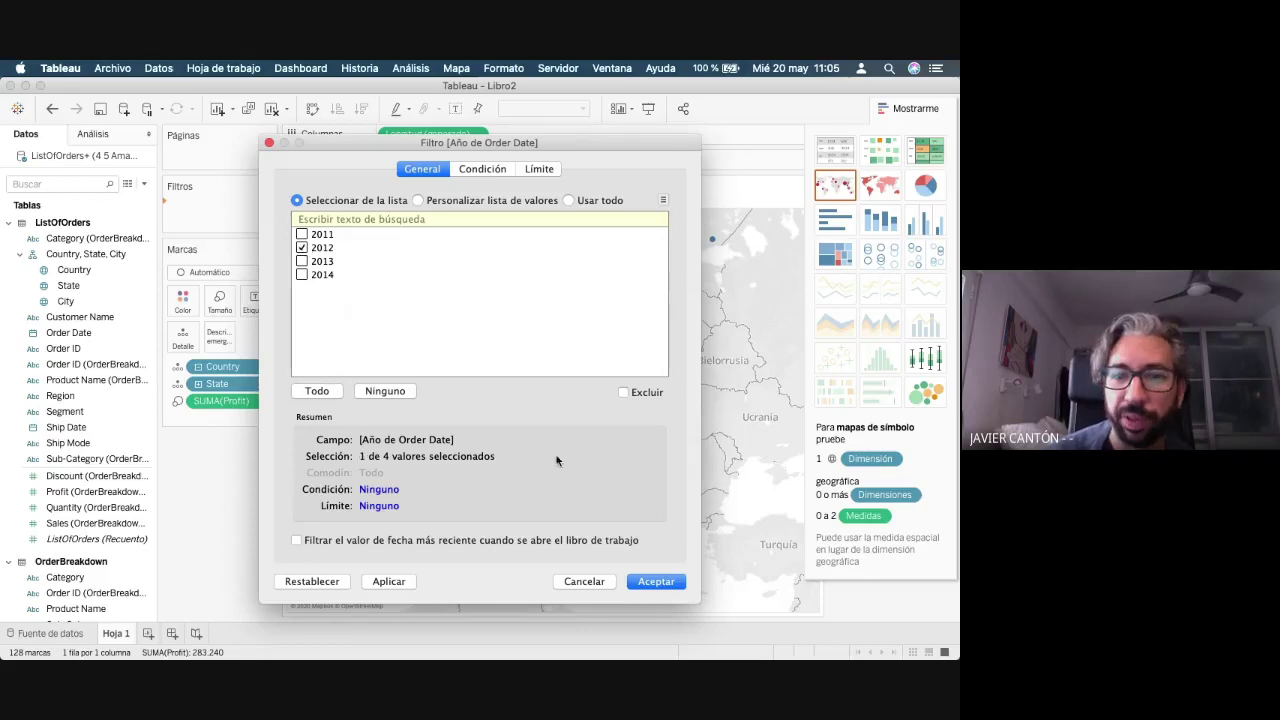
pyautogui.click(650, 581)
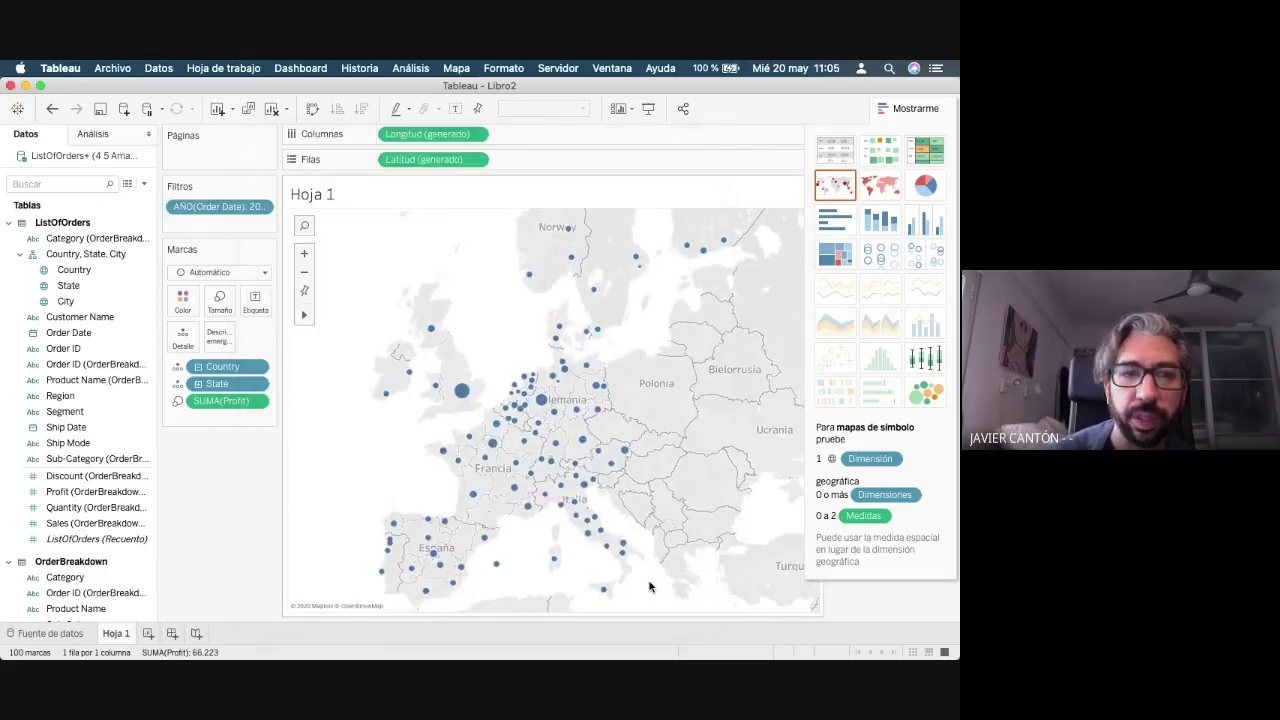
# - Close the chart type chooser and show the Order Date year filter as a control beside the map
pyautogui.click(902, 110)
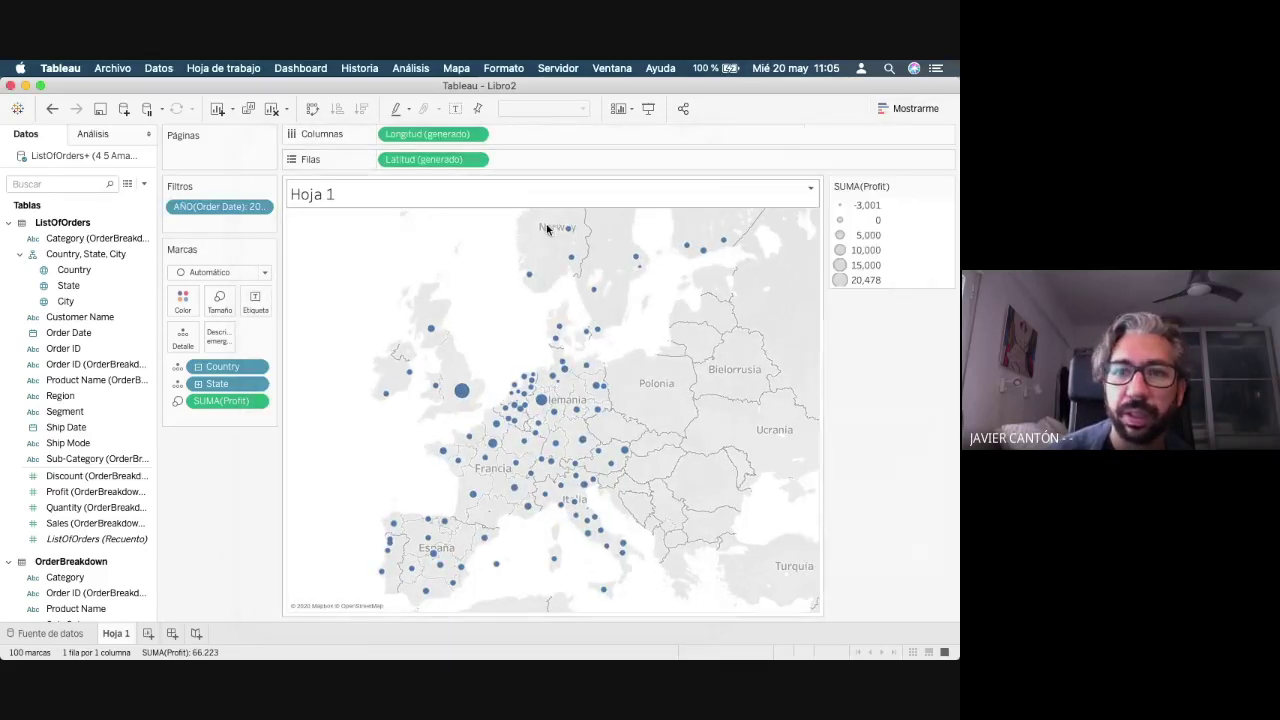
pyautogui.click(261, 207)
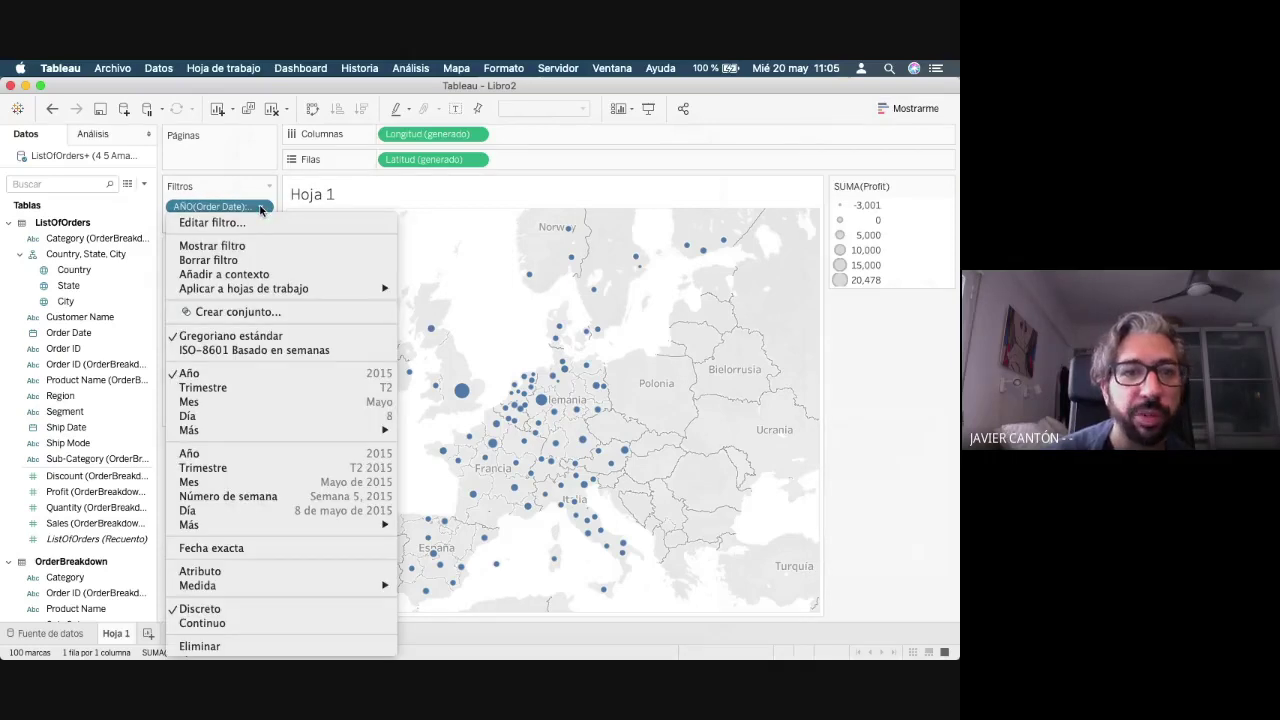
pyautogui.click(304, 246)
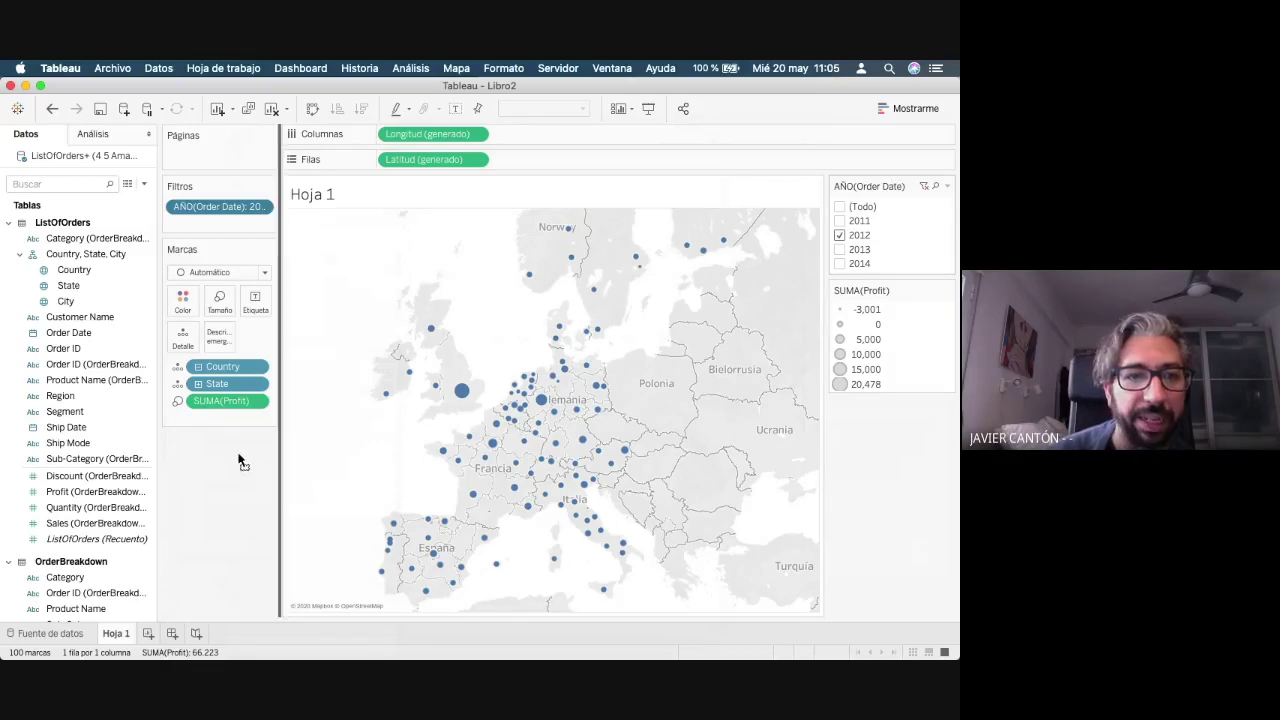
# - Place the Order Date year filter below the marks as a single-value slider and advance it to 2014
pyautogui.moveTo(240, 460); pyautogui.dragTo(212, 438)
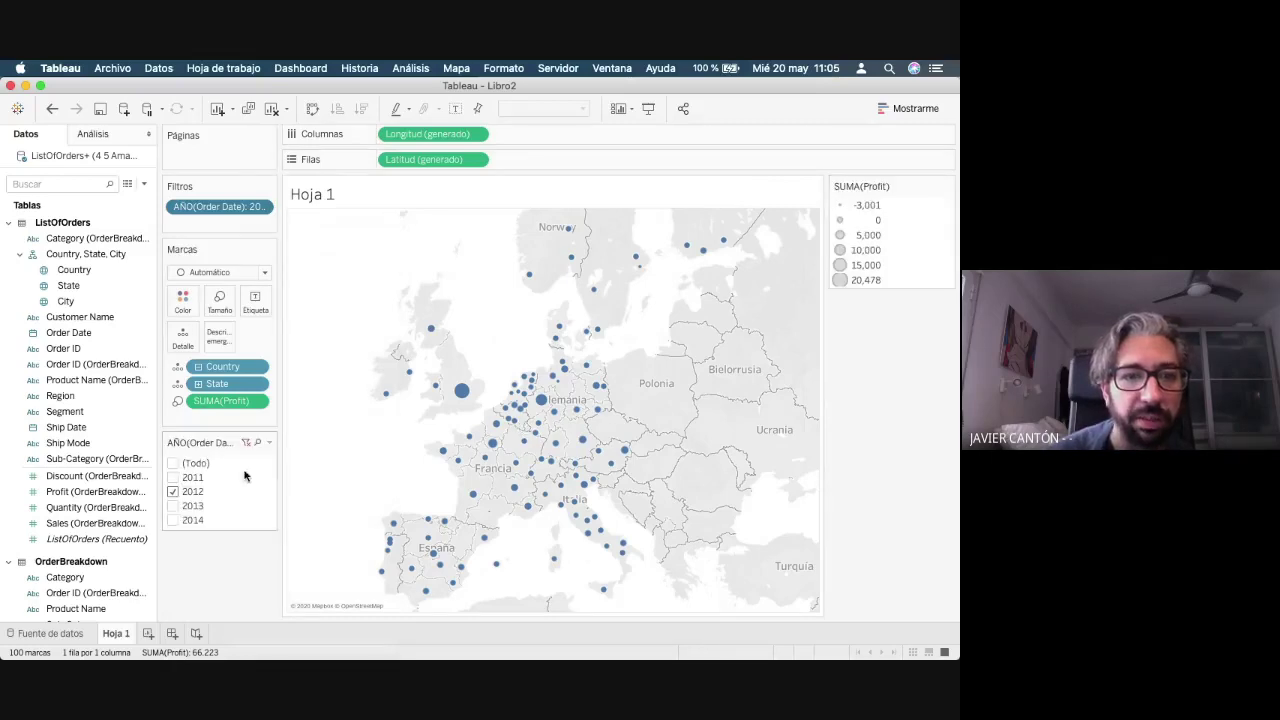
pyautogui.click(268, 445)
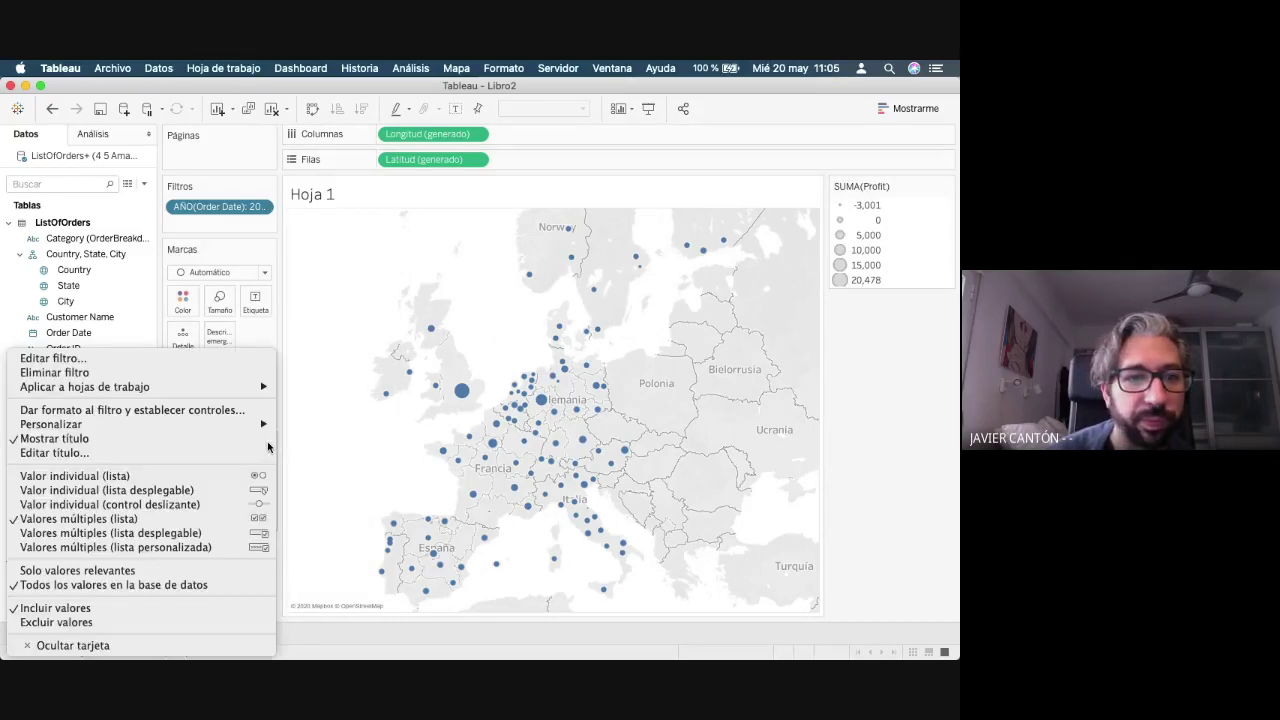
pyautogui.click(180, 505)
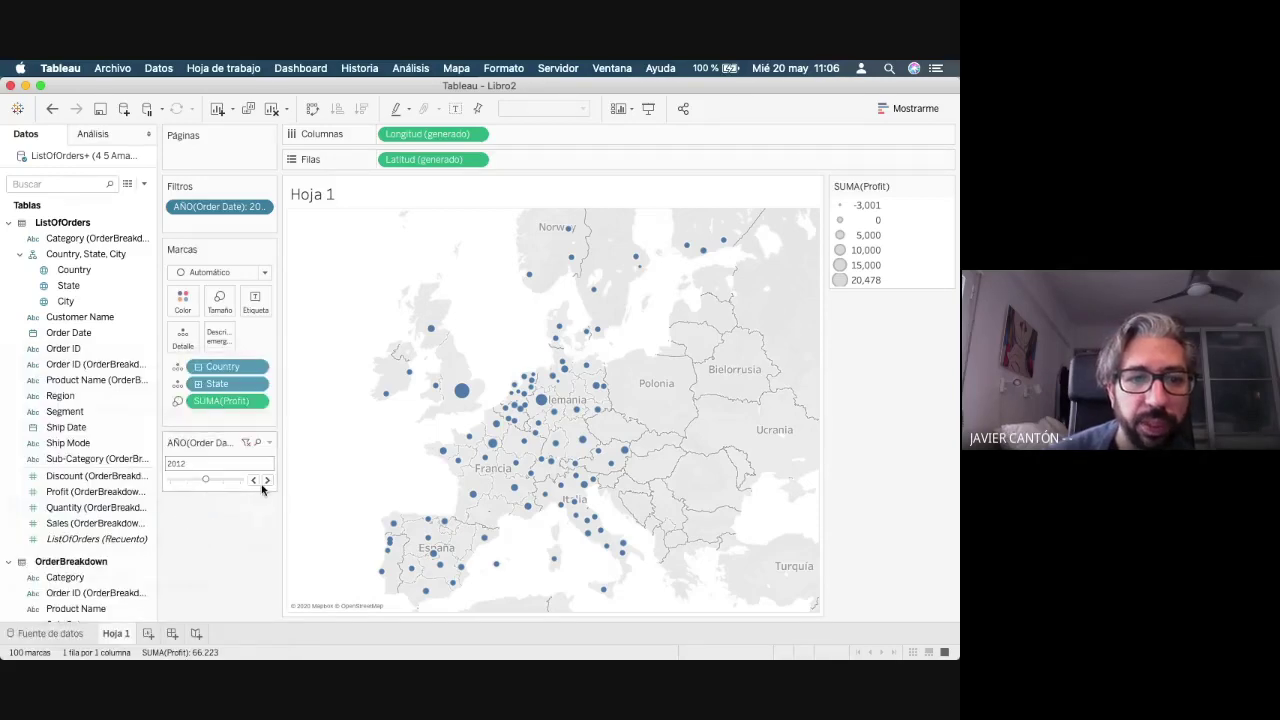
pyautogui.click(268, 480)
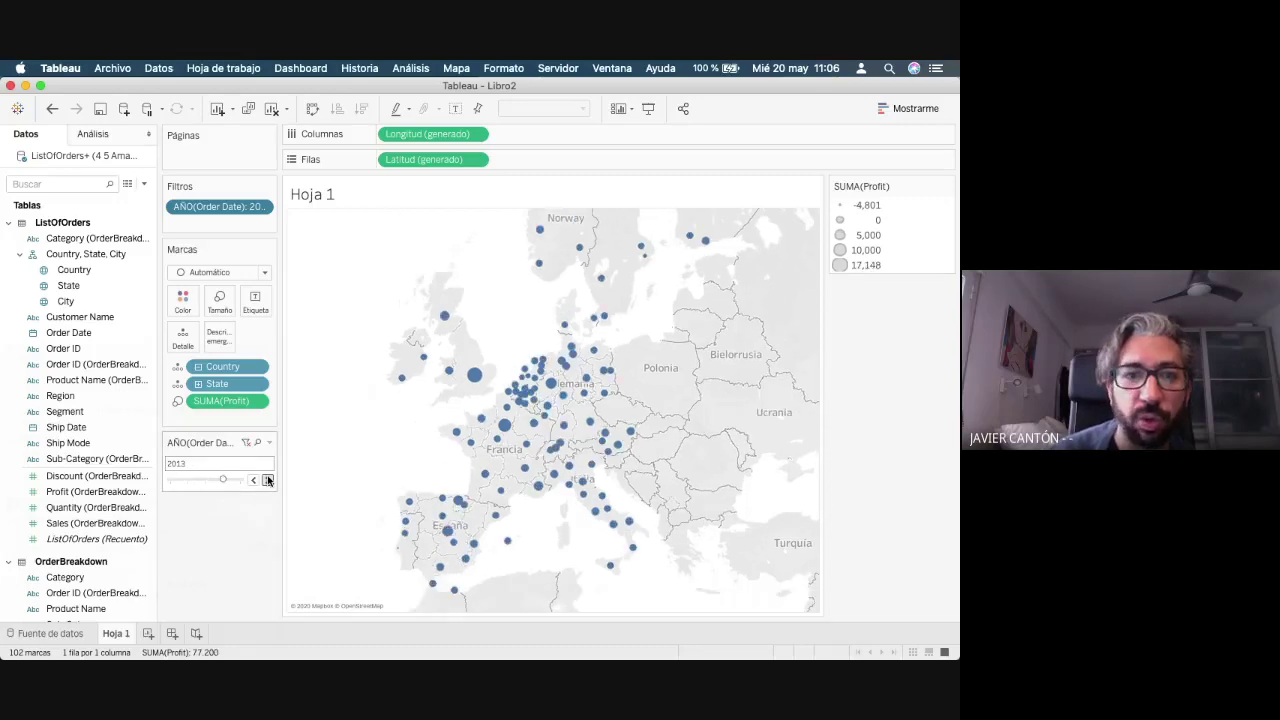
pyautogui.click(268, 480)
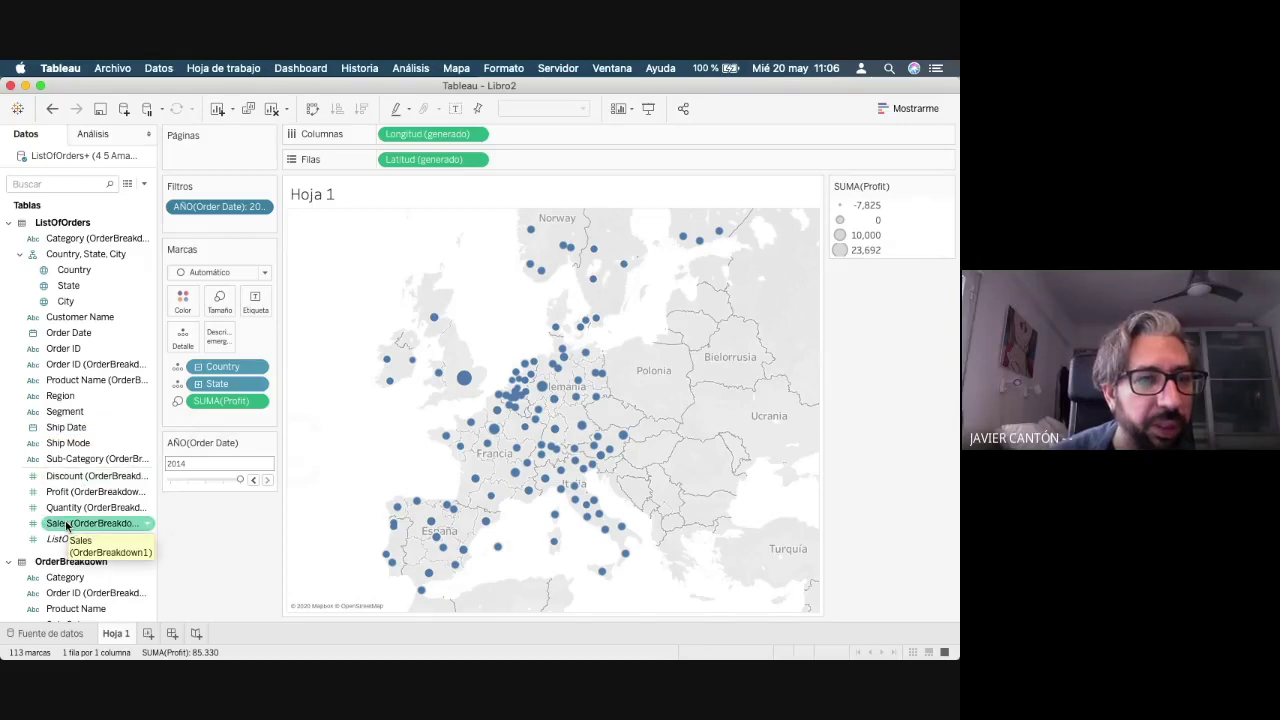
# - Size the map marks by Sales and colour them by Profit, using the measures from the OrderBreakdown table
pyautogui.scroll(-4, 66, 525)
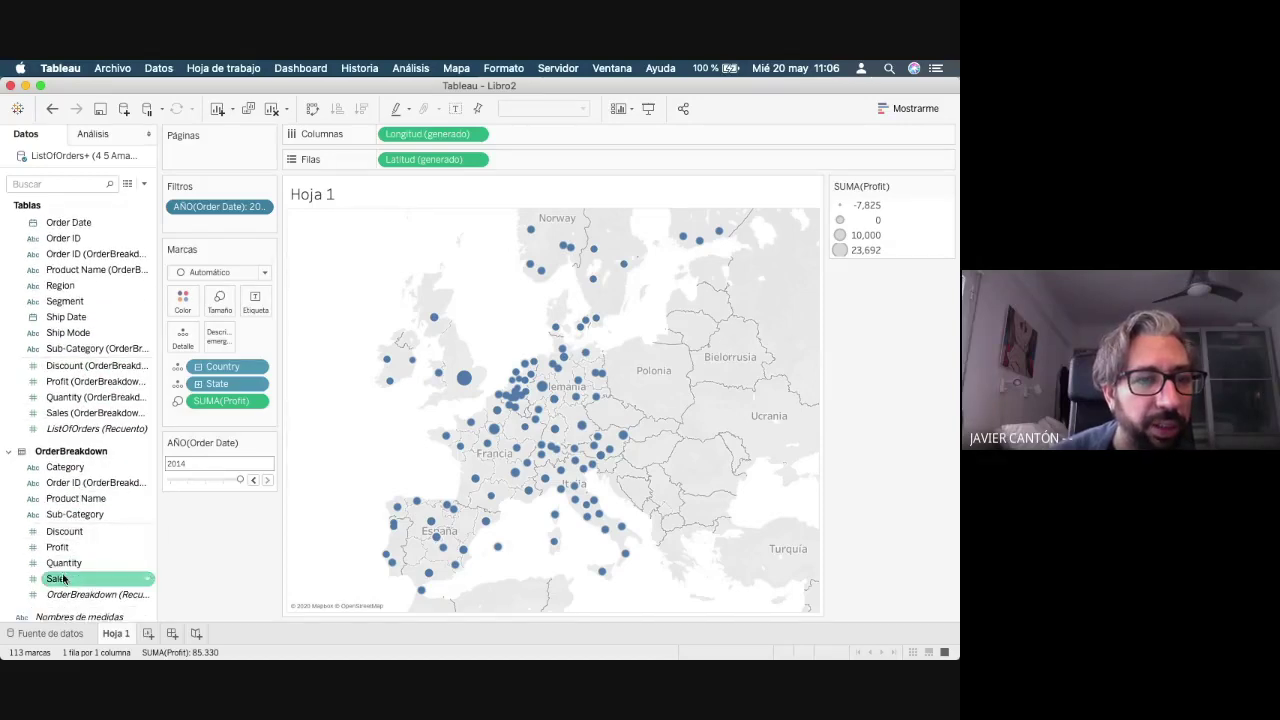
pyautogui.moveTo(61, 579); pyautogui.dragTo(183, 303)
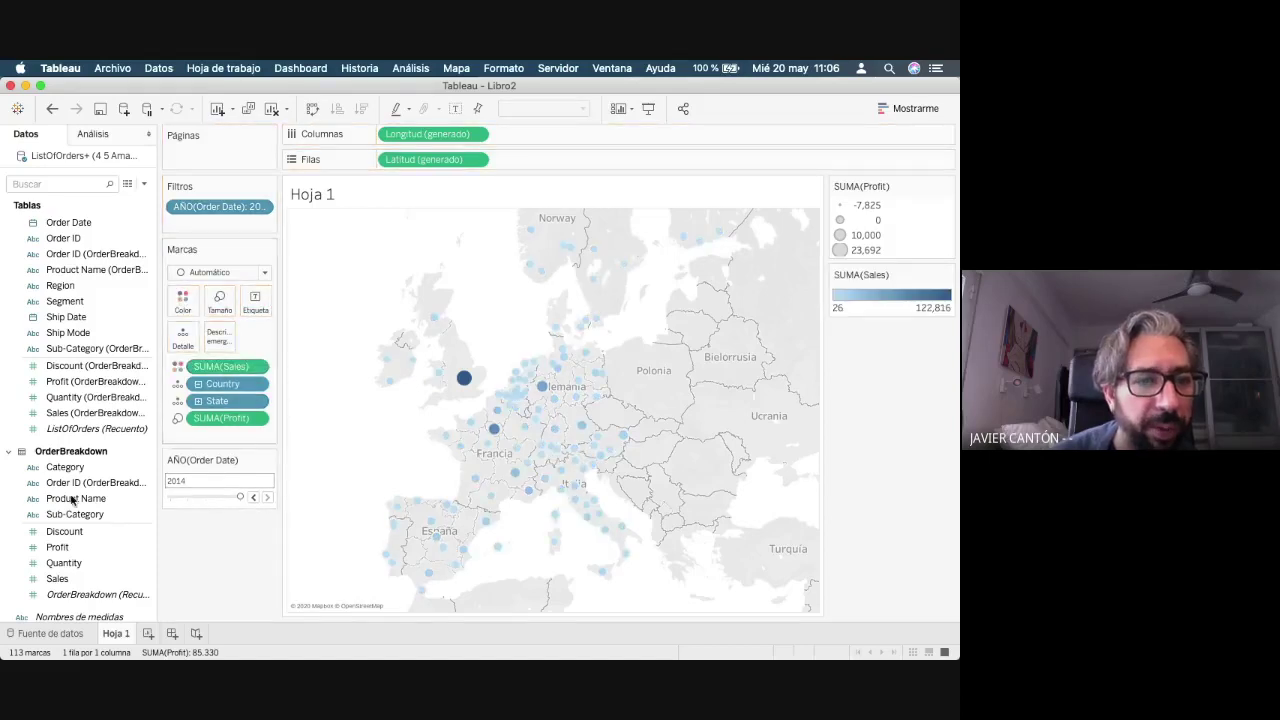
pyautogui.moveTo(57, 578); pyautogui.dragTo(218, 305)
pyautogui.moveTo(57, 548); pyautogui.dragTo(183, 304)
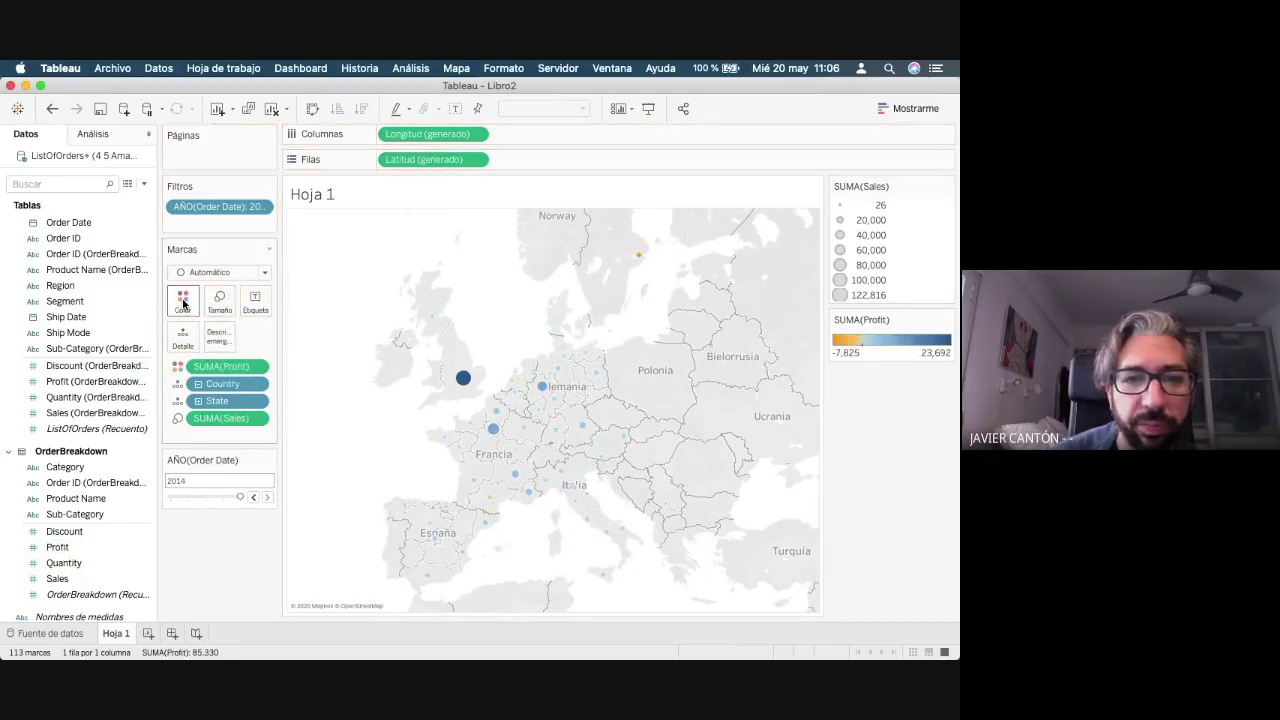
# - Break the map down to City level and step the order year back to 2012, ending on 2013
pyautogui.click(254, 498)
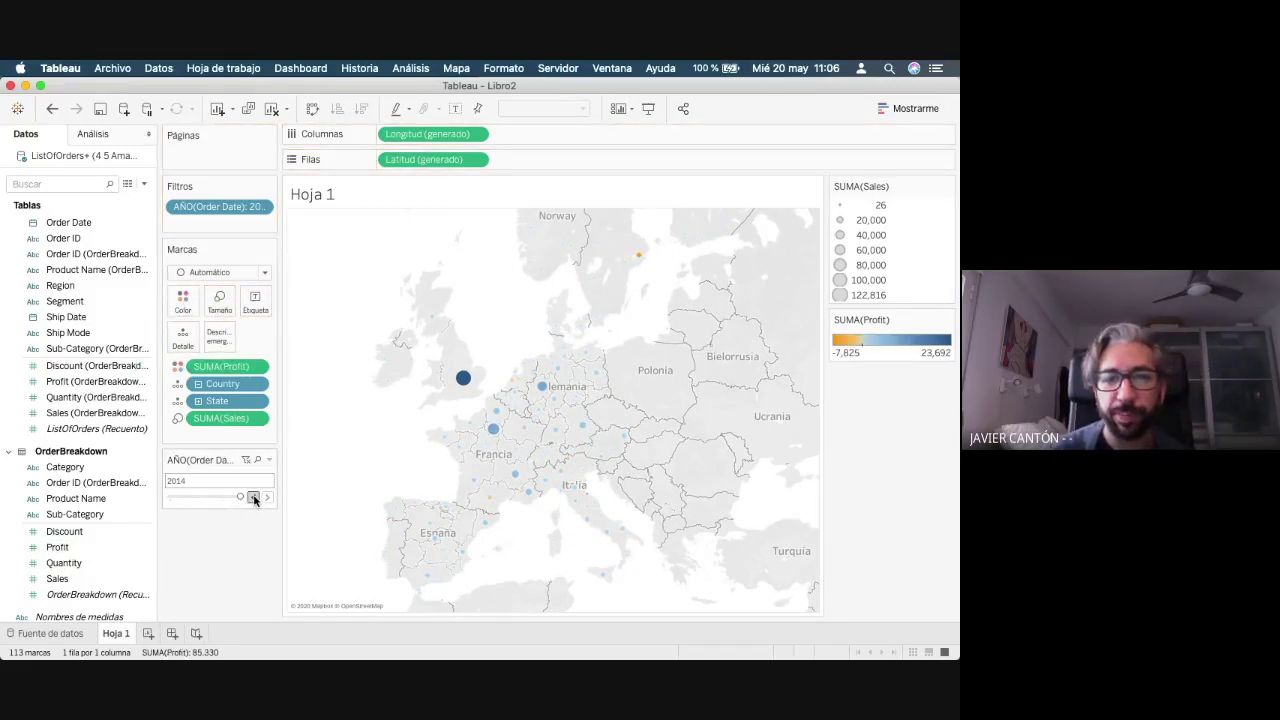
pyautogui.click(198, 401)
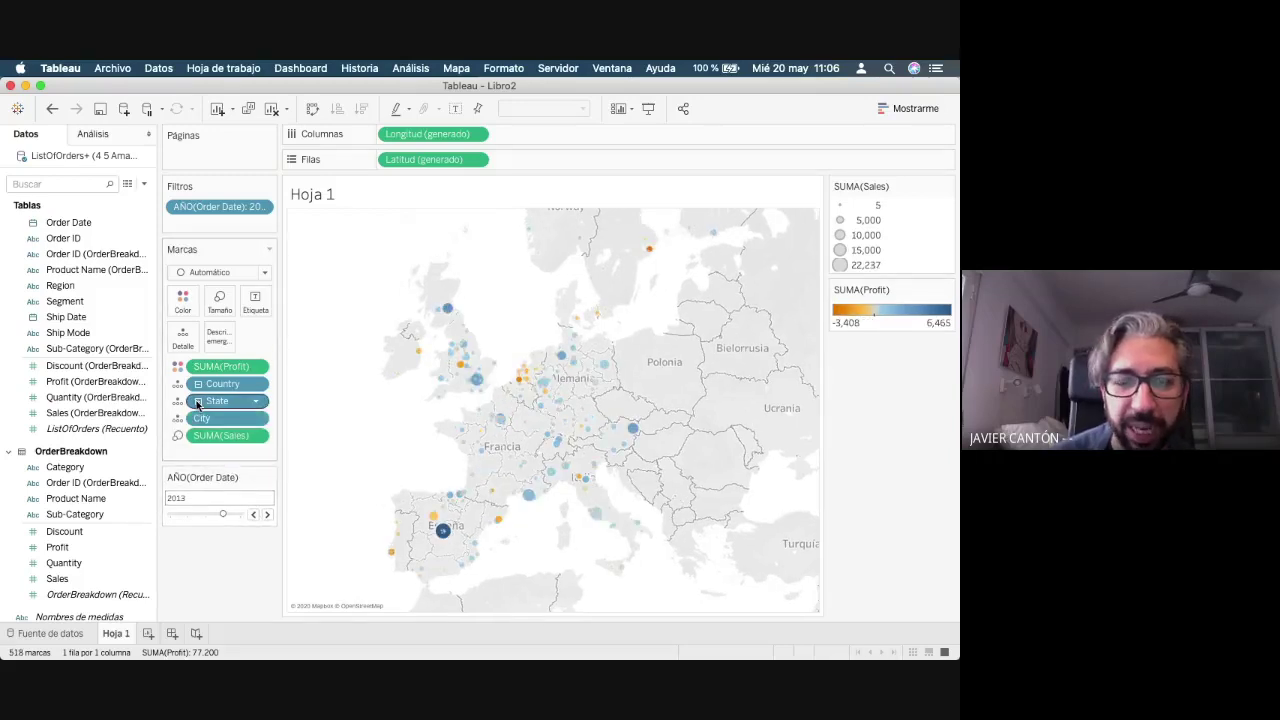
pyautogui.click(254, 515)
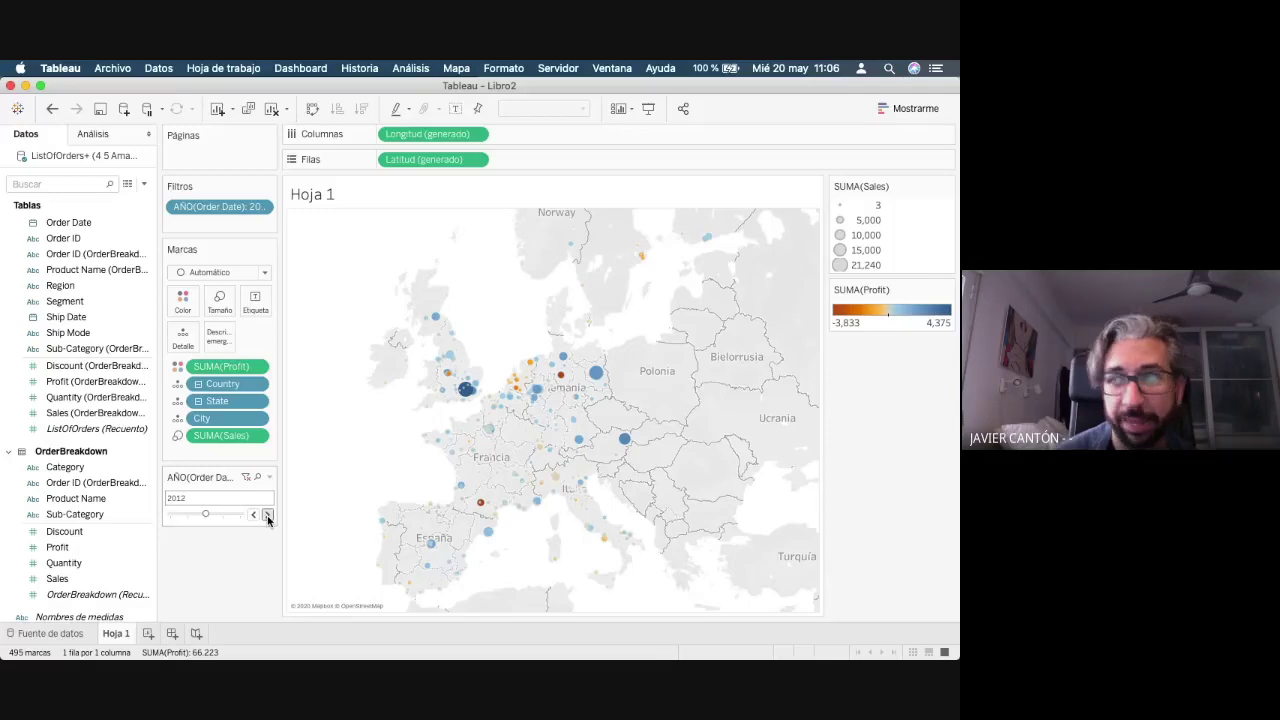
pyautogui.click(268, 515)
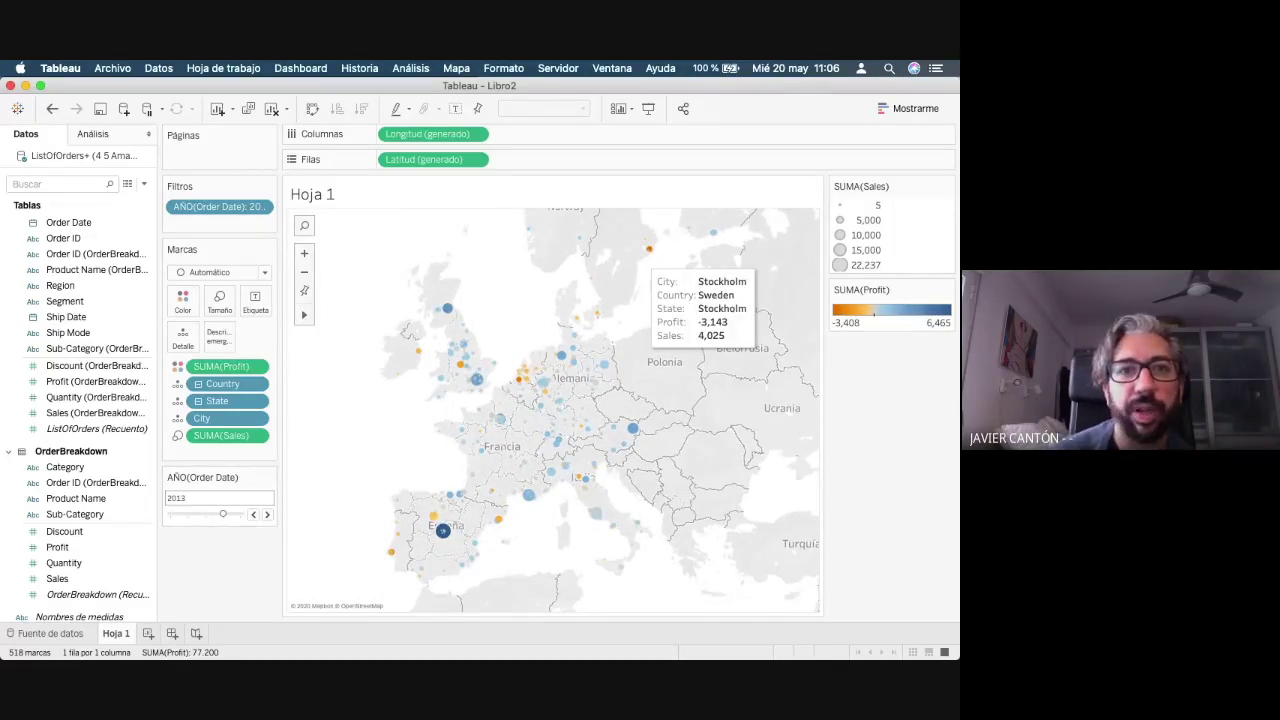
# - Create a calculated field named Margen de beneficio
pyautogui.click(409, 70)
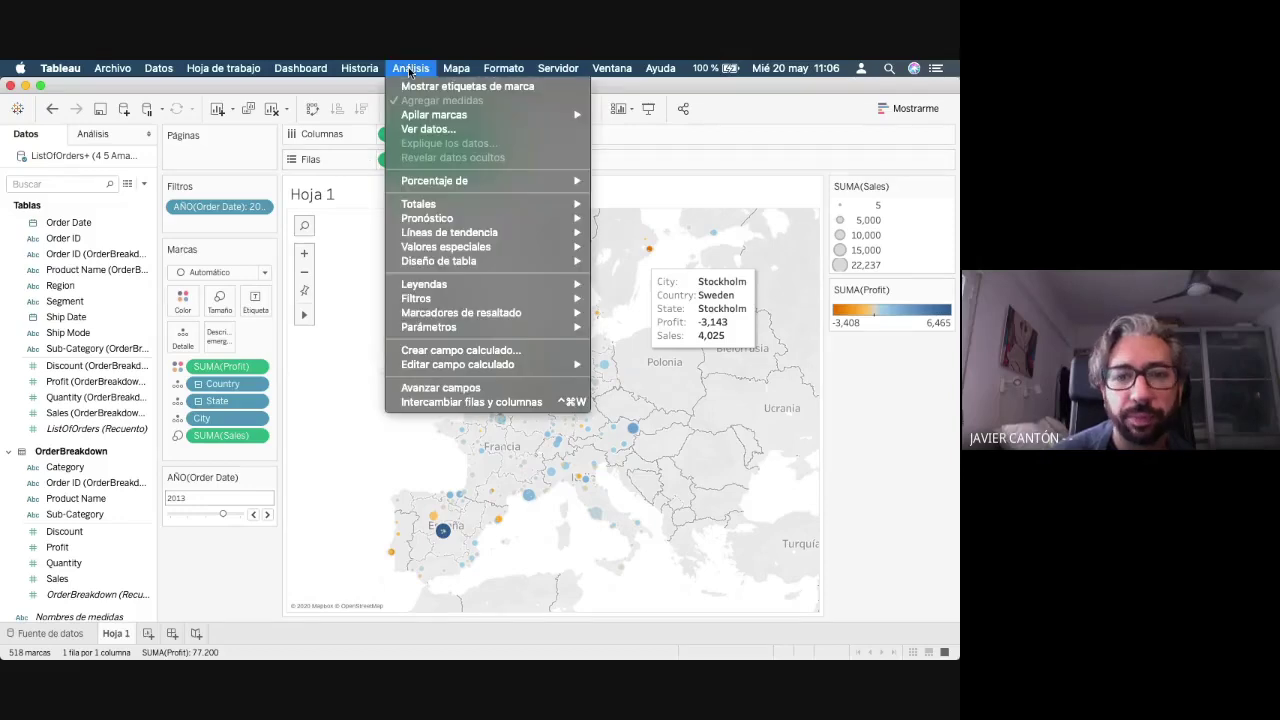
pyautogui.click(491, 351)
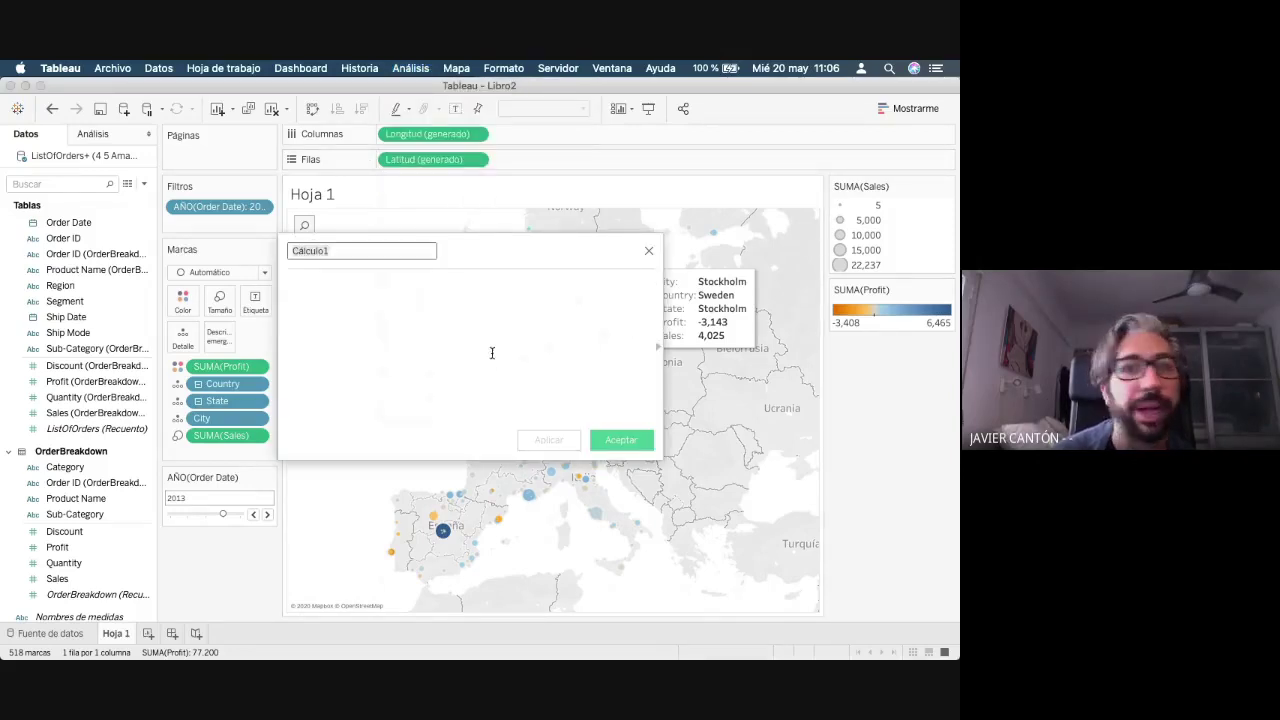
pyautogui.doubleClick(355, 251)
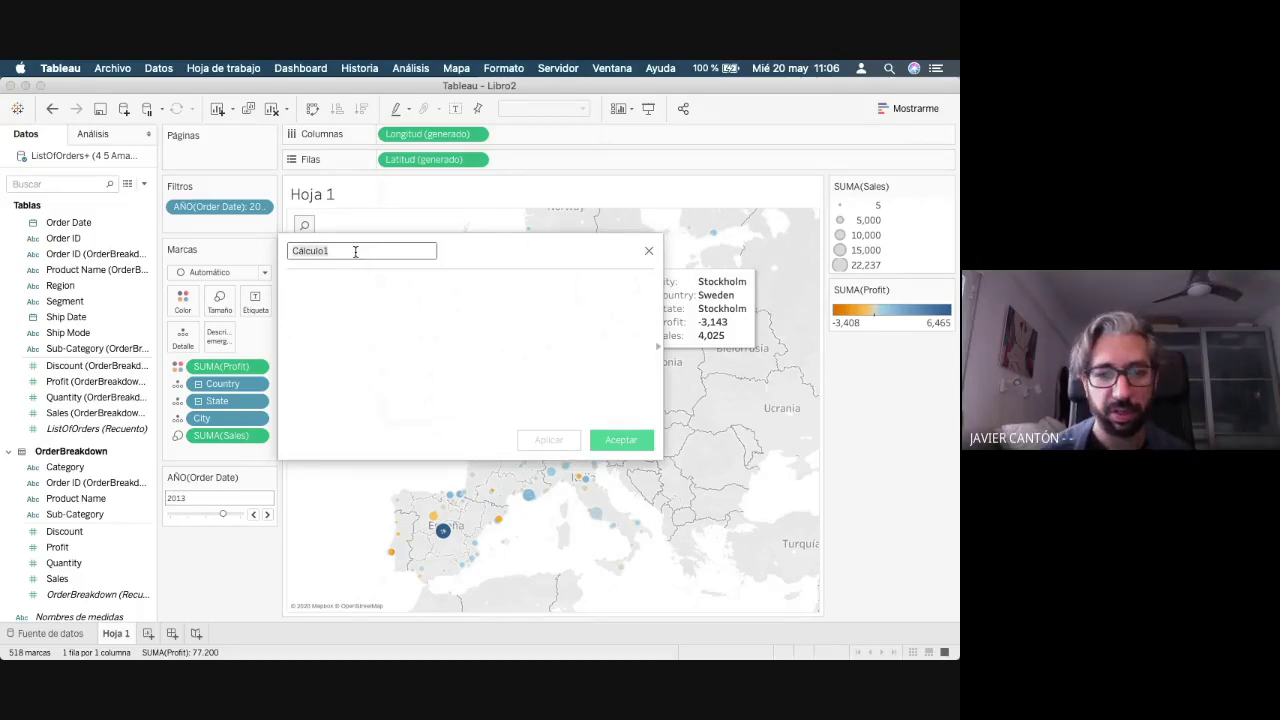
pyautogui.write('Margen de benefi')
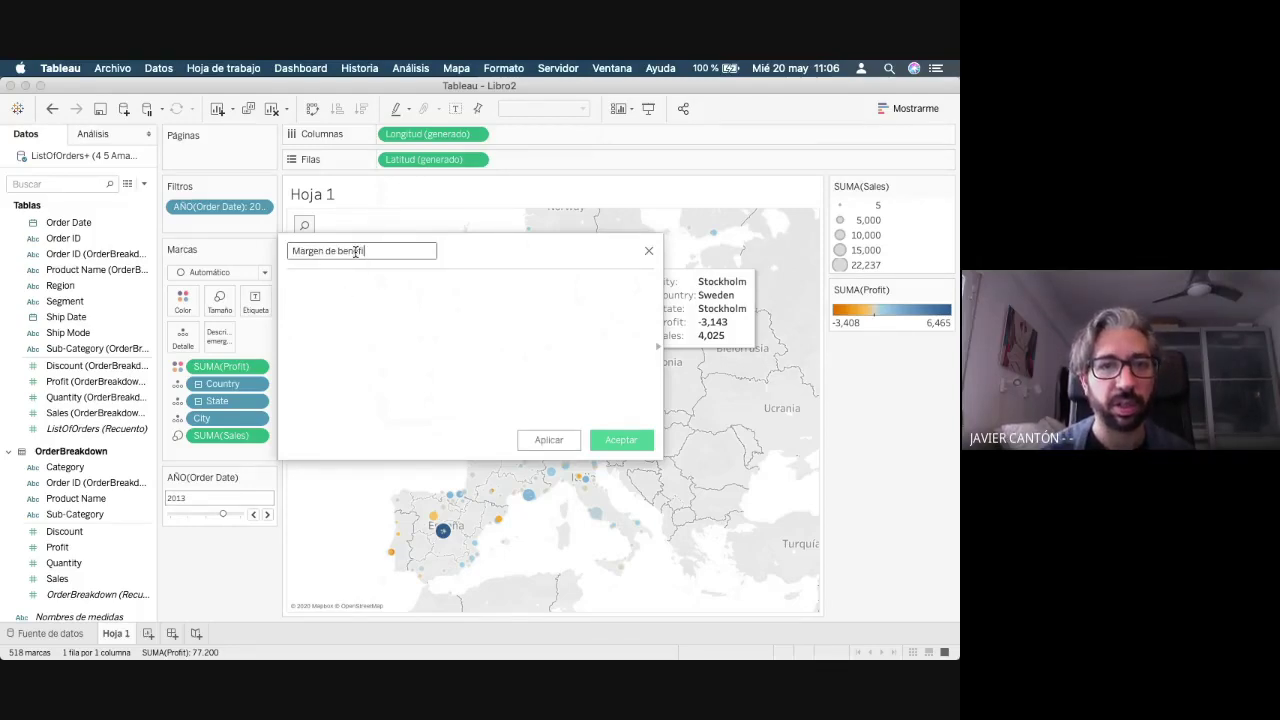
pyautogui.write('cio')
pyautogui.press('Tab')
# - Define the calculated field's formula as SUM([Profit])/SUM([Sales]) and accept it
pyautogui.write('S')
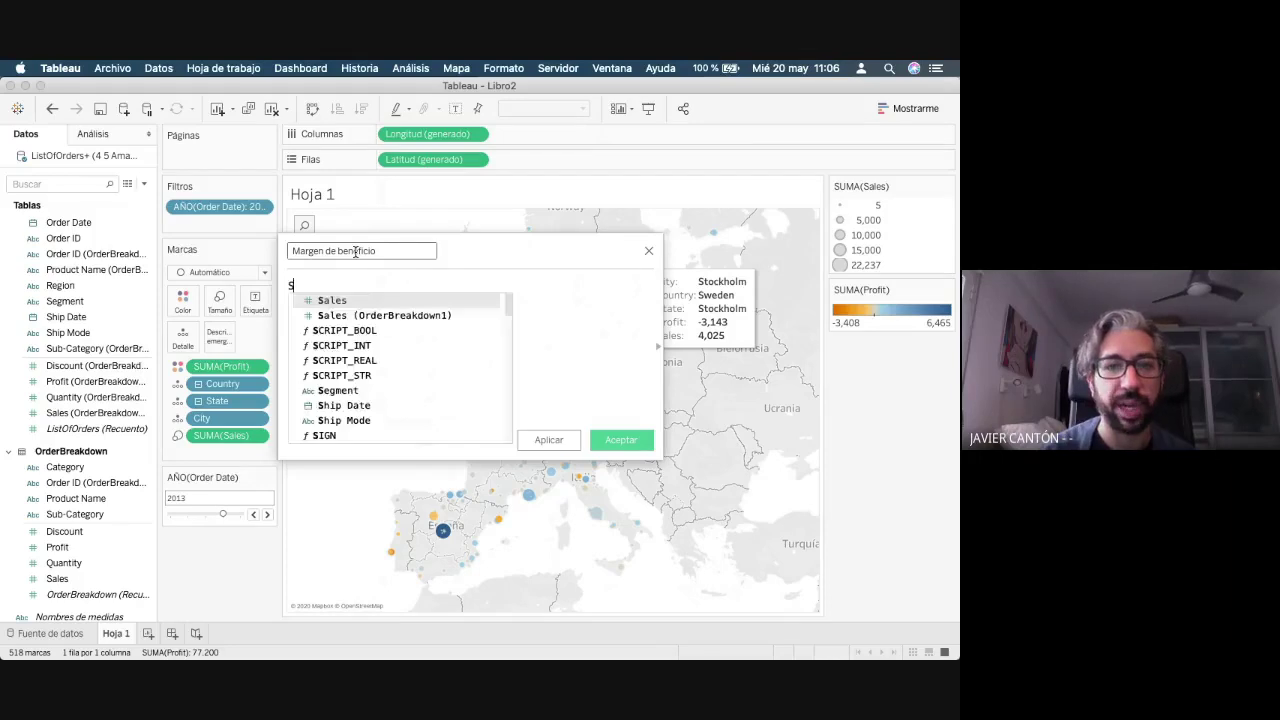
pyautogui.write('UM(pro')
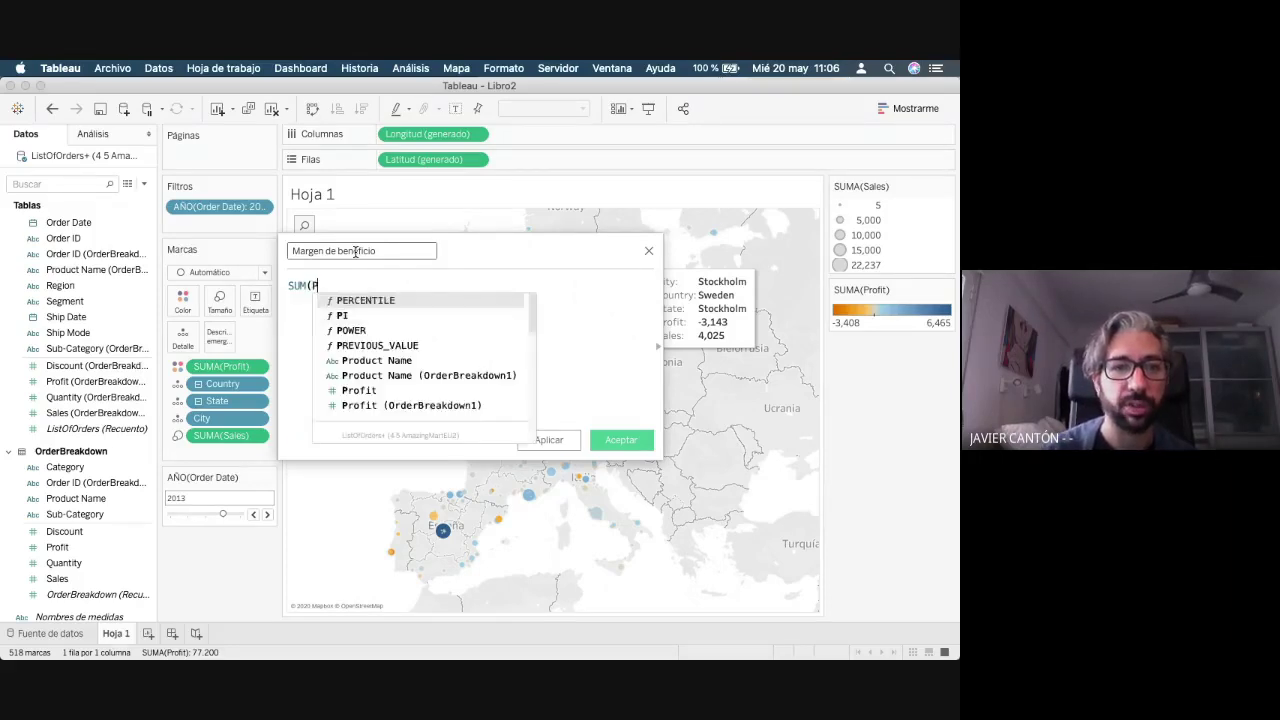
pyautogui.press('Down')
pyautogui.press('Down')
pyautogui.press('Return')
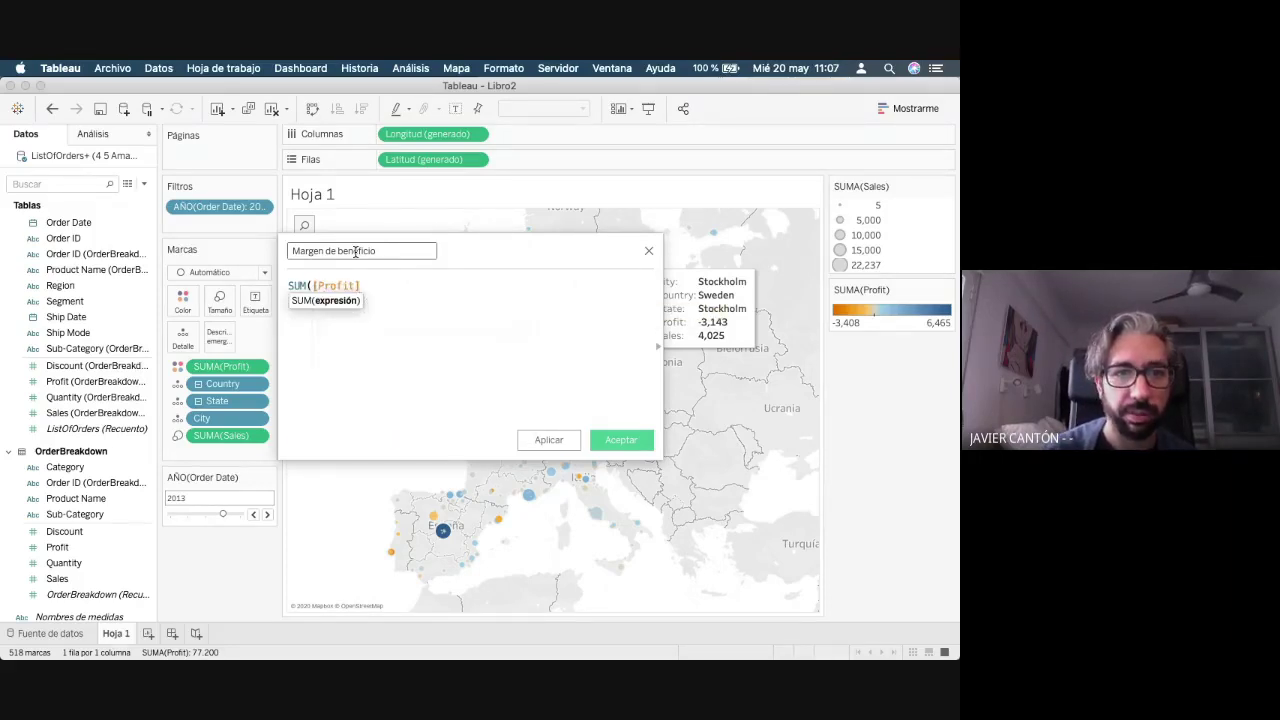
pyautogui.write(')/Sum')
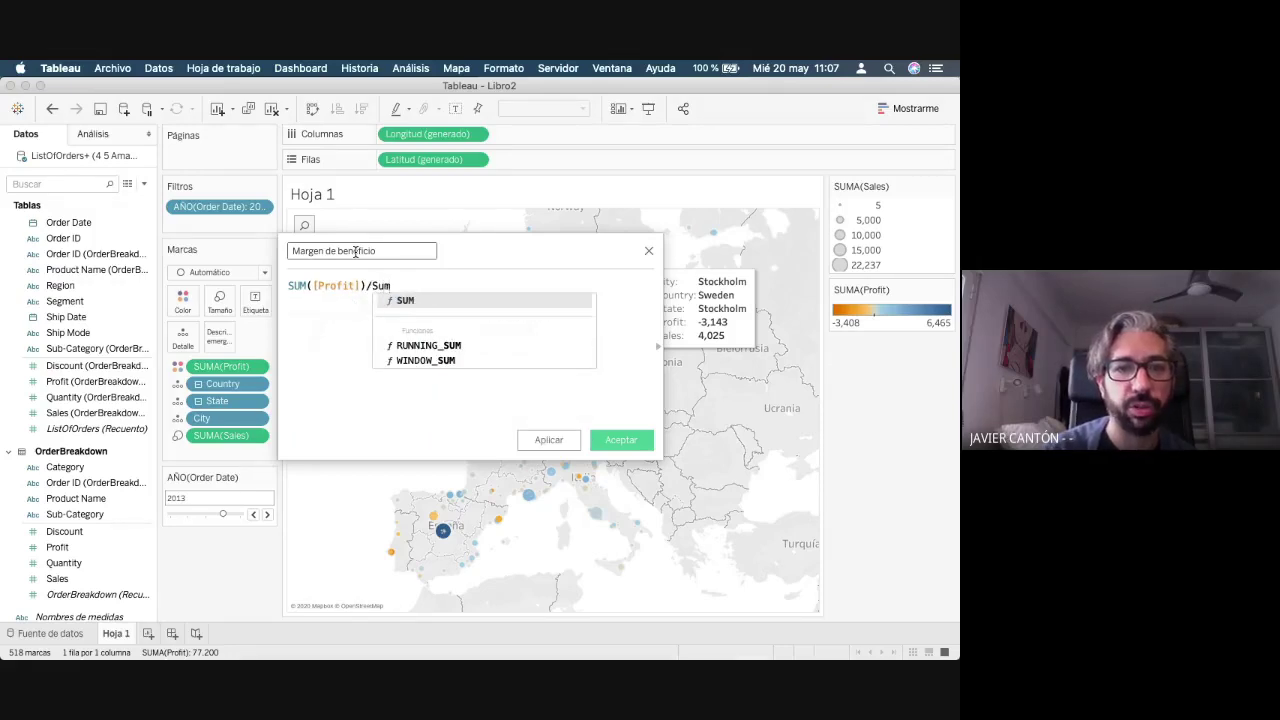
pyautogui.press('Return')
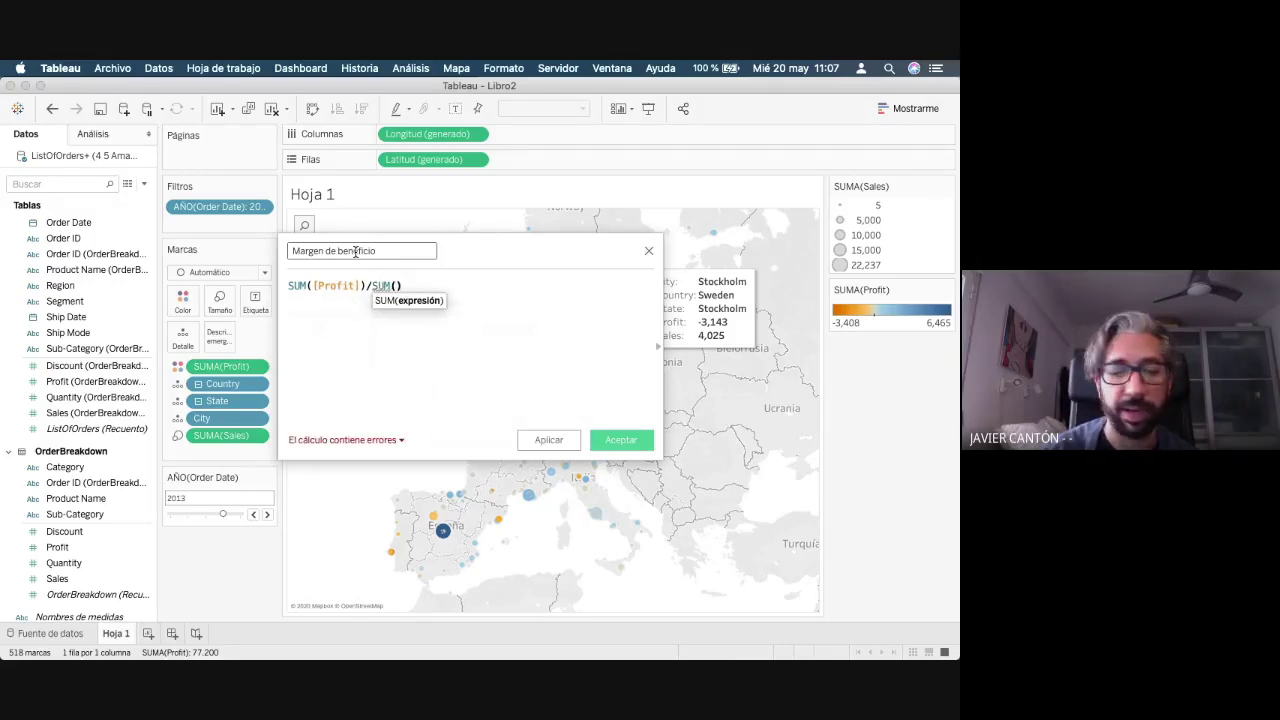
pyautogui.write('Sales')
pyautogui.press('Return')
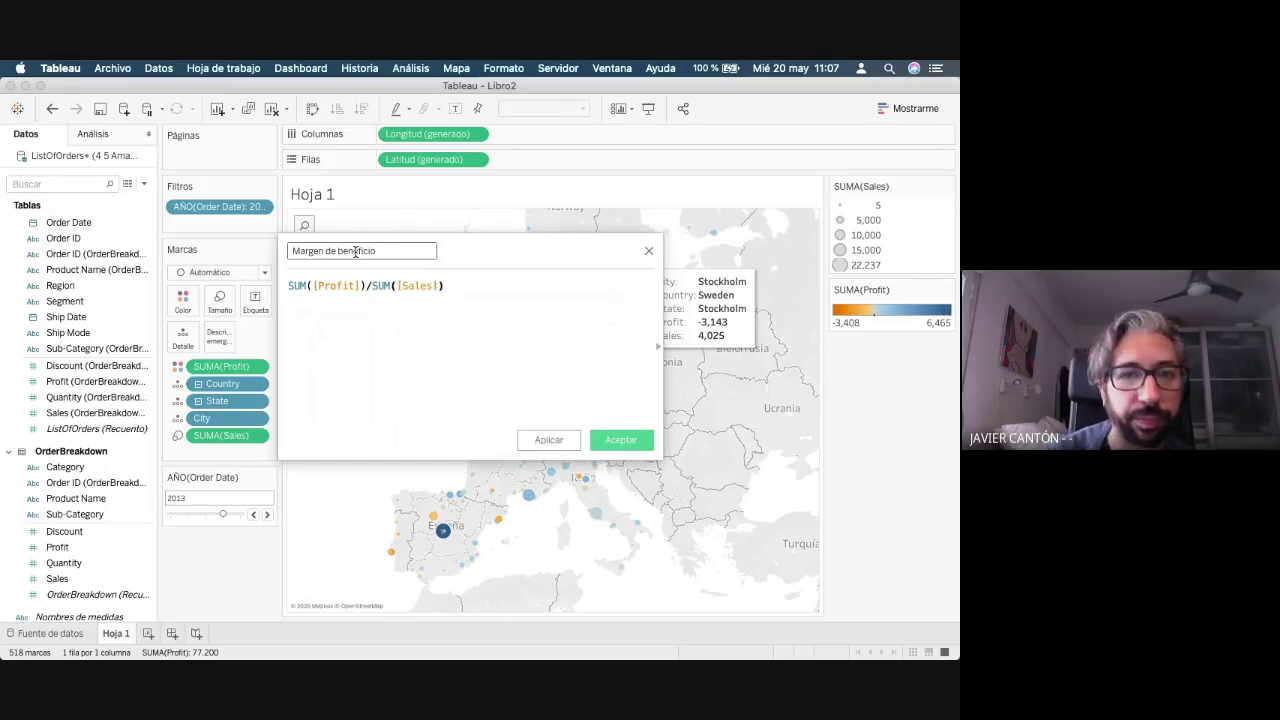
pyautogui.click(628, 445)
# - Colour the city marks by the Margen de beneficio field instead of Profit
pyautogui.scroll(-2, 116, 534)
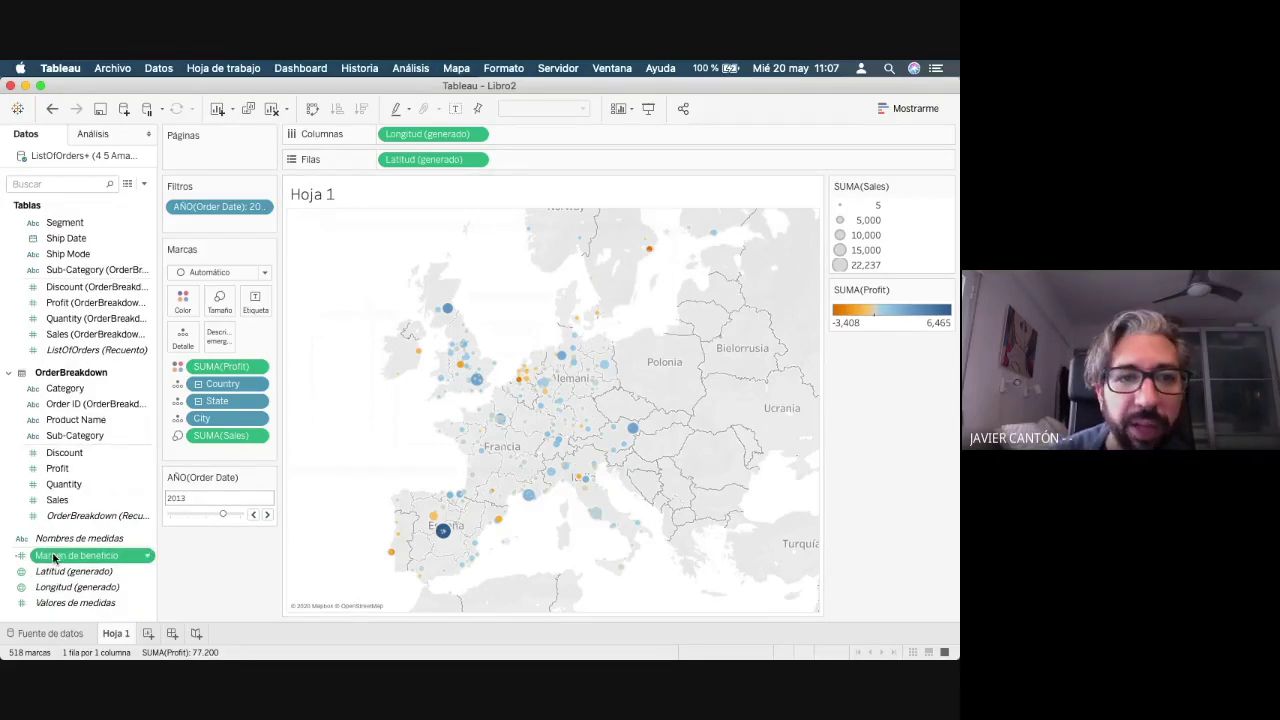
pyautogui.moveTo(55, 557); pyautogui.dragTo(184, 302)
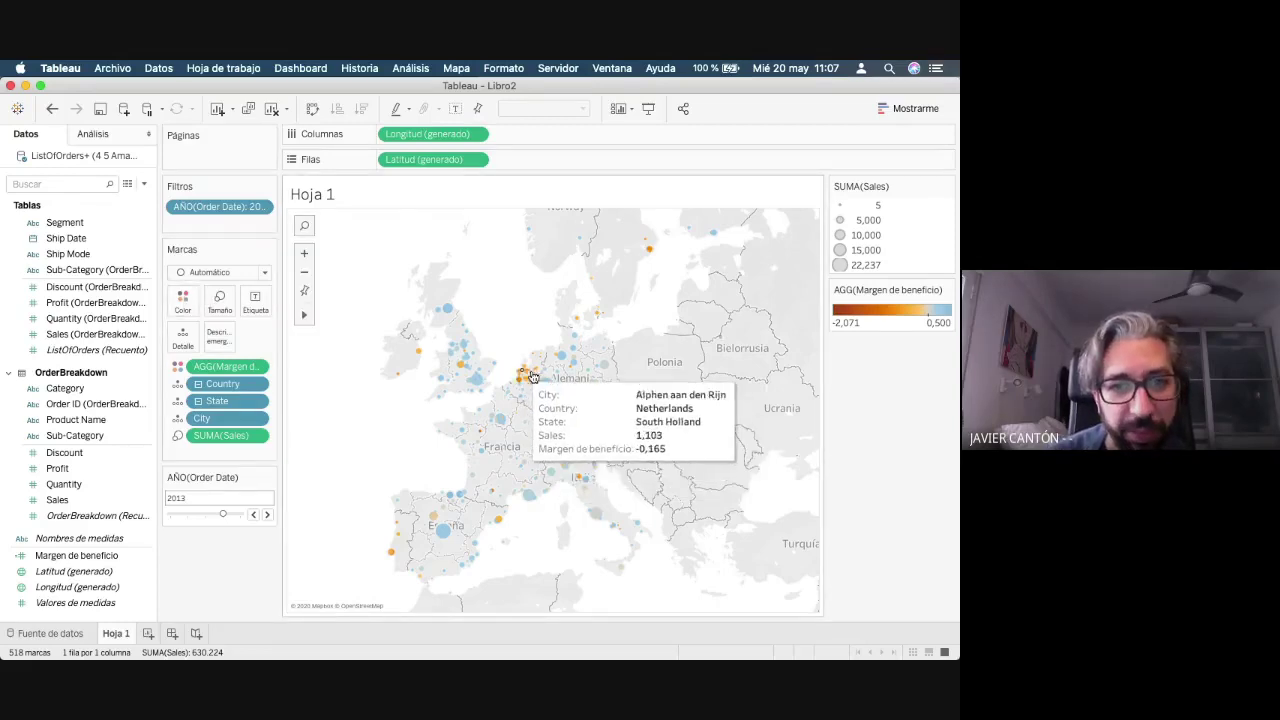
pyautogui.moveTo(525, 388)
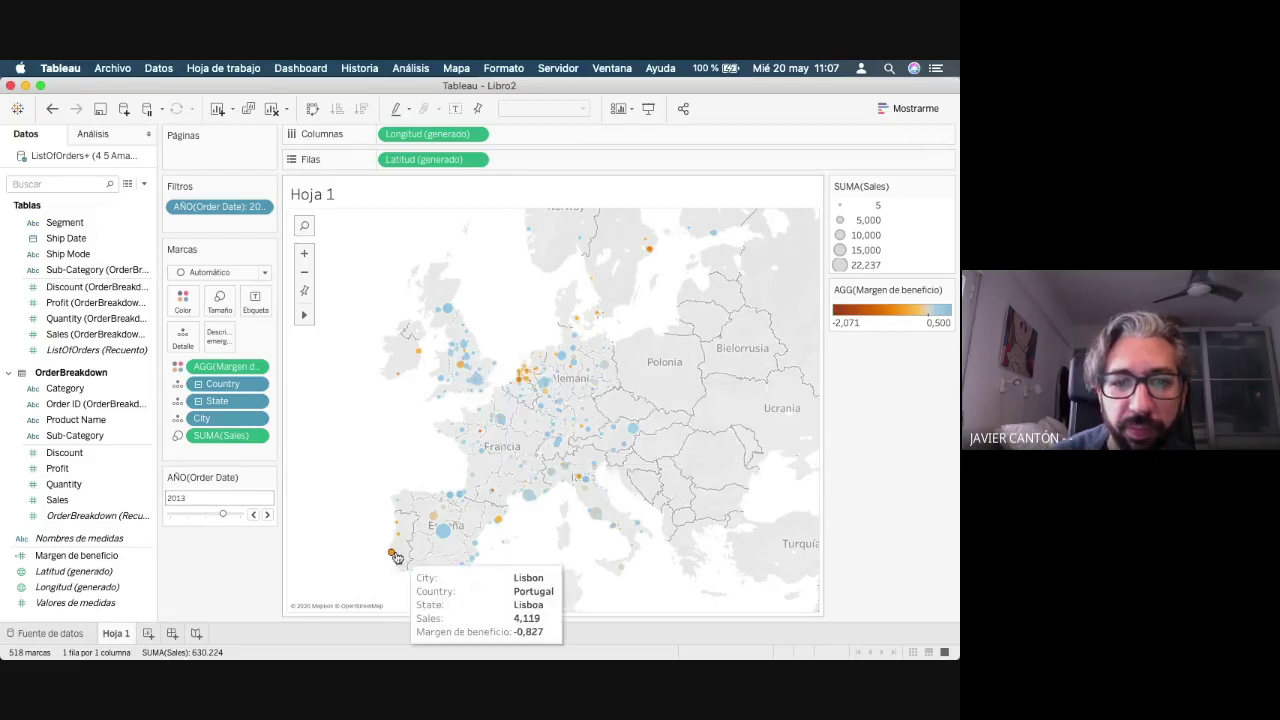
pyautogui.moveTo(399, 540)
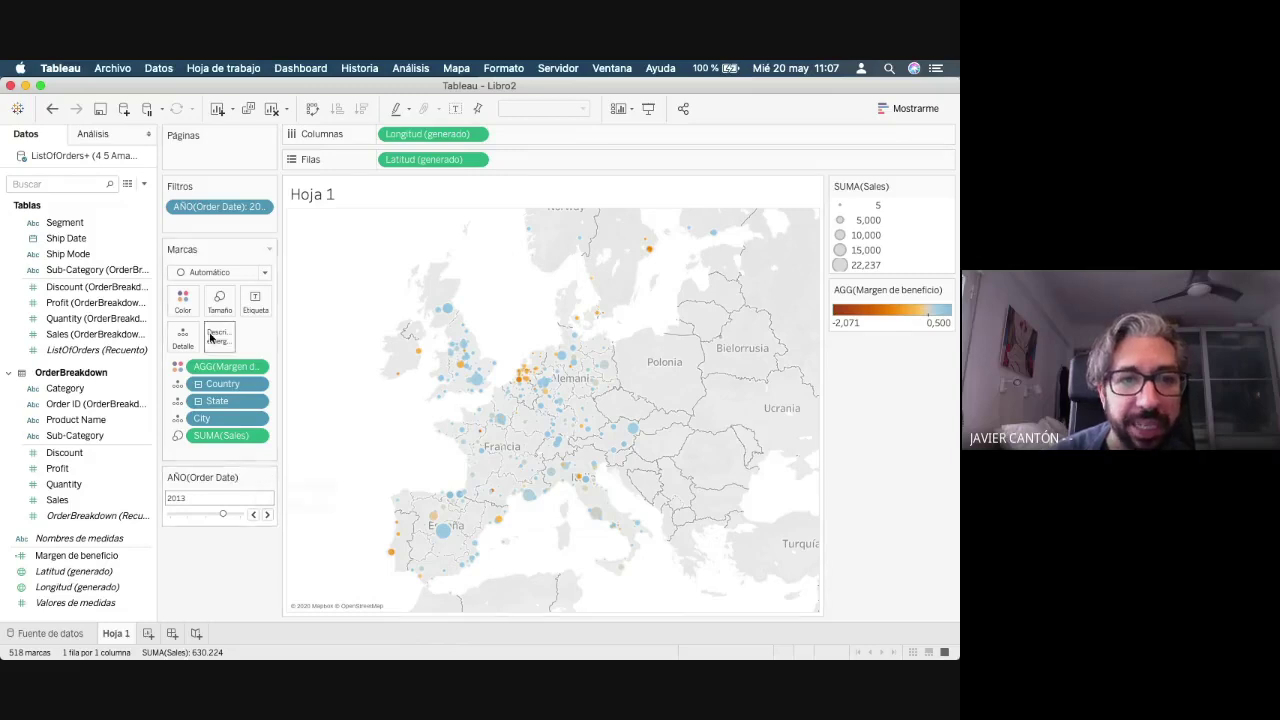
# - Choose the Rojo-azul divergente palette for the Margen de beneficio colours and show the advanced colour options
pyautogui.click(184, 302)
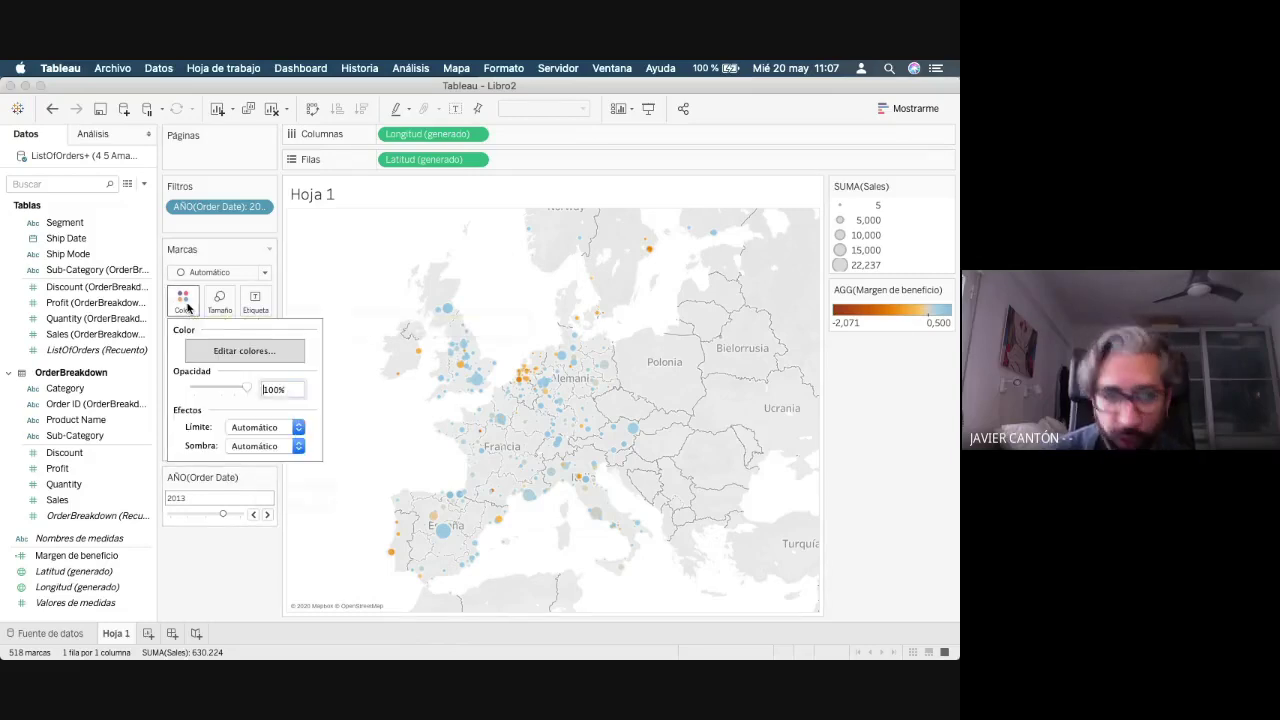
pyautogui.click(237, 351)
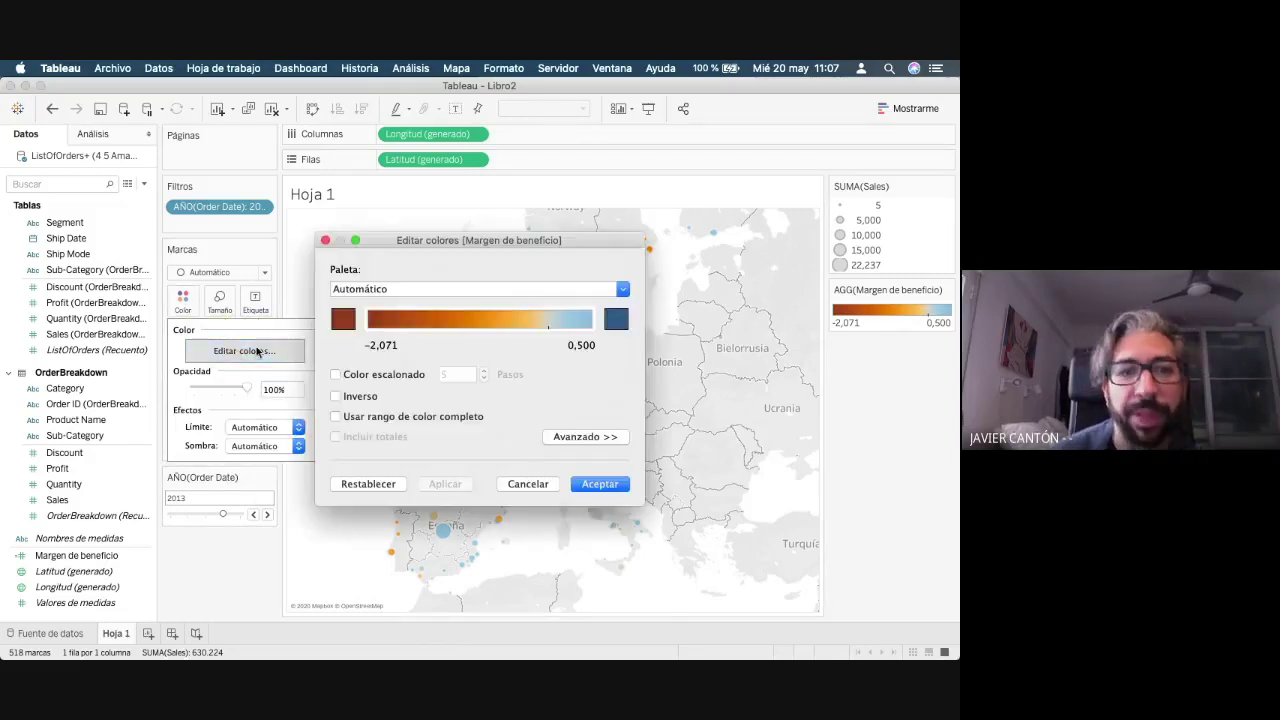
pyautogui.click(476, 290)
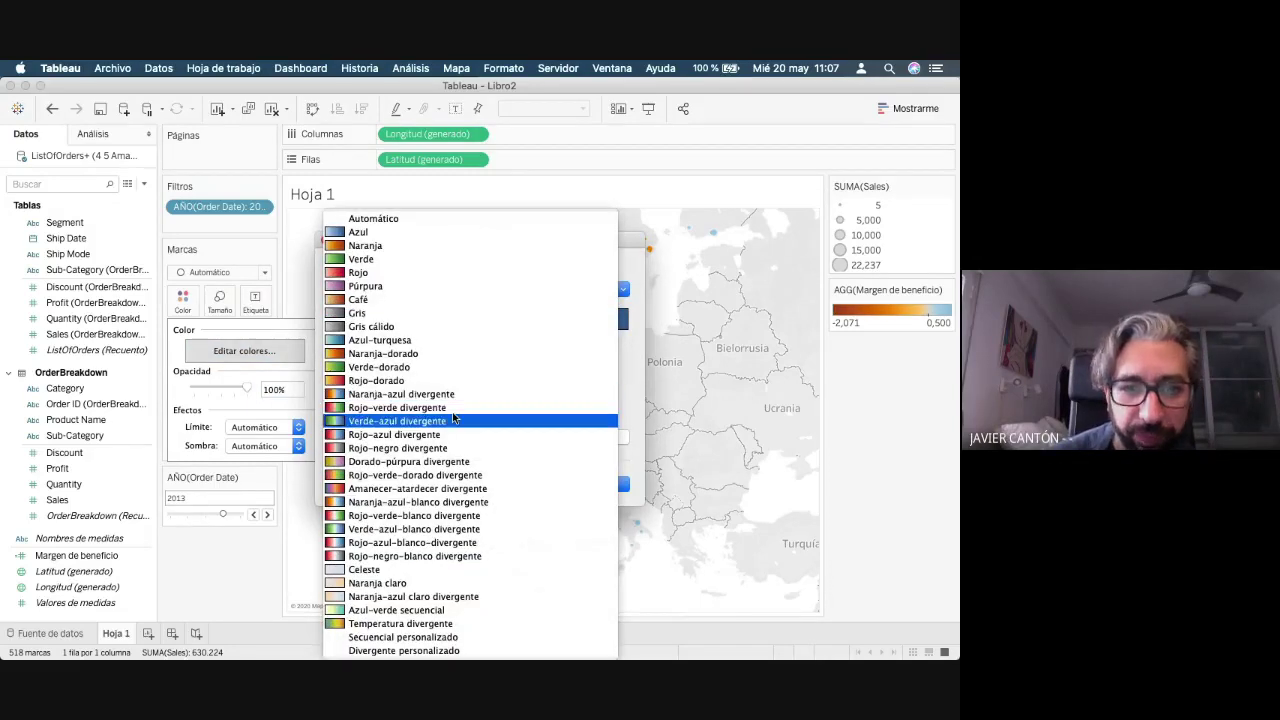
pyautogui.click(403, 435)
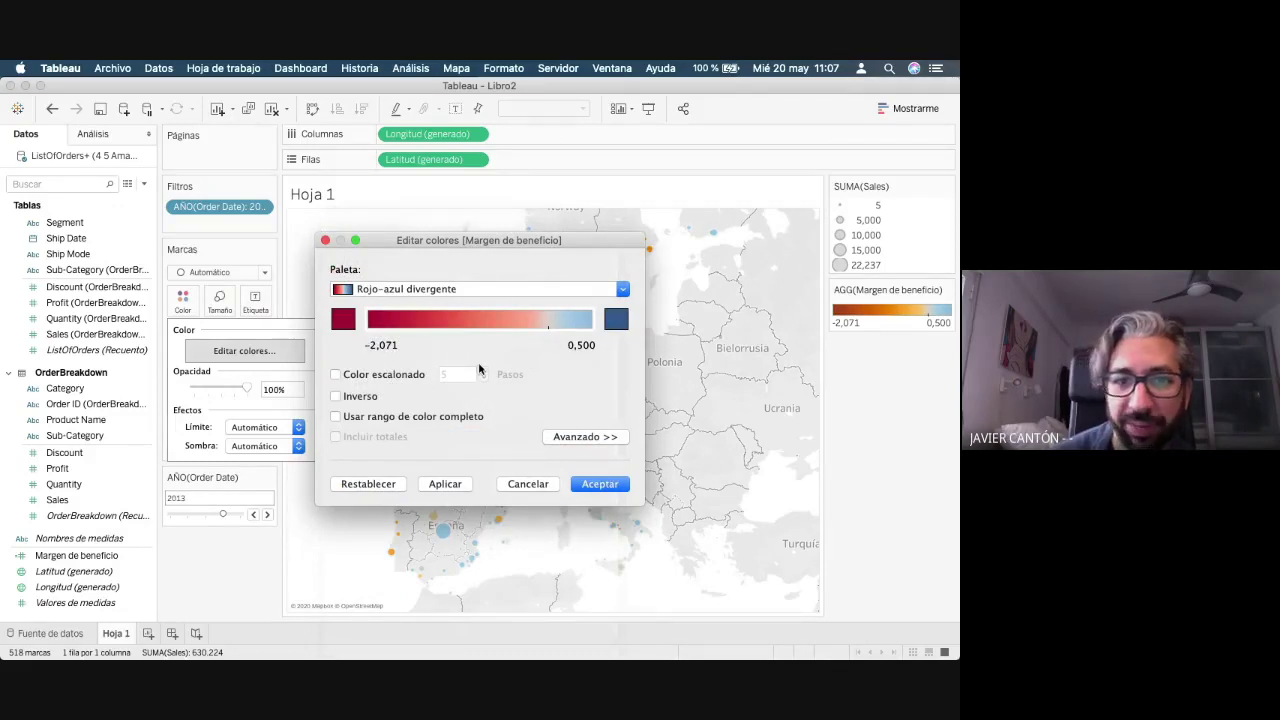
pyautogui.click(571, 437)
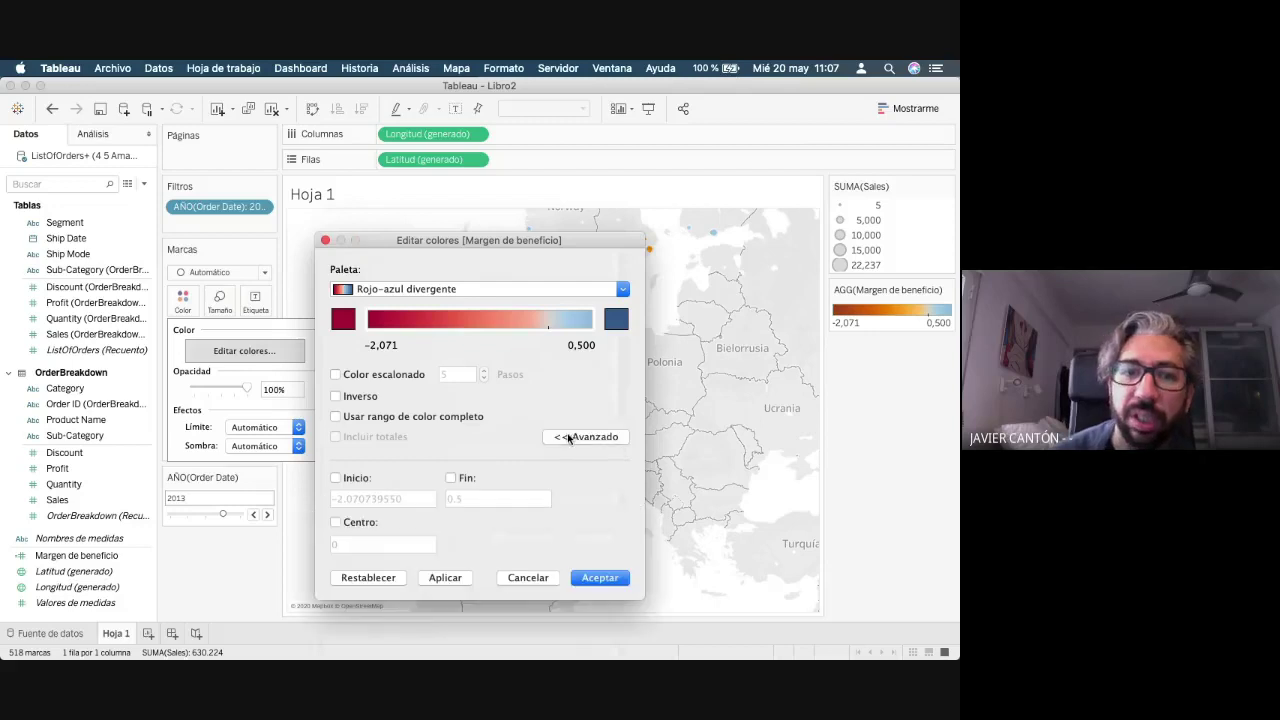
# - Try stepped colour with 5 steps, the inverted palette and a fixed centre of 0, switching each option back off
pyautogui.click(392, 379)
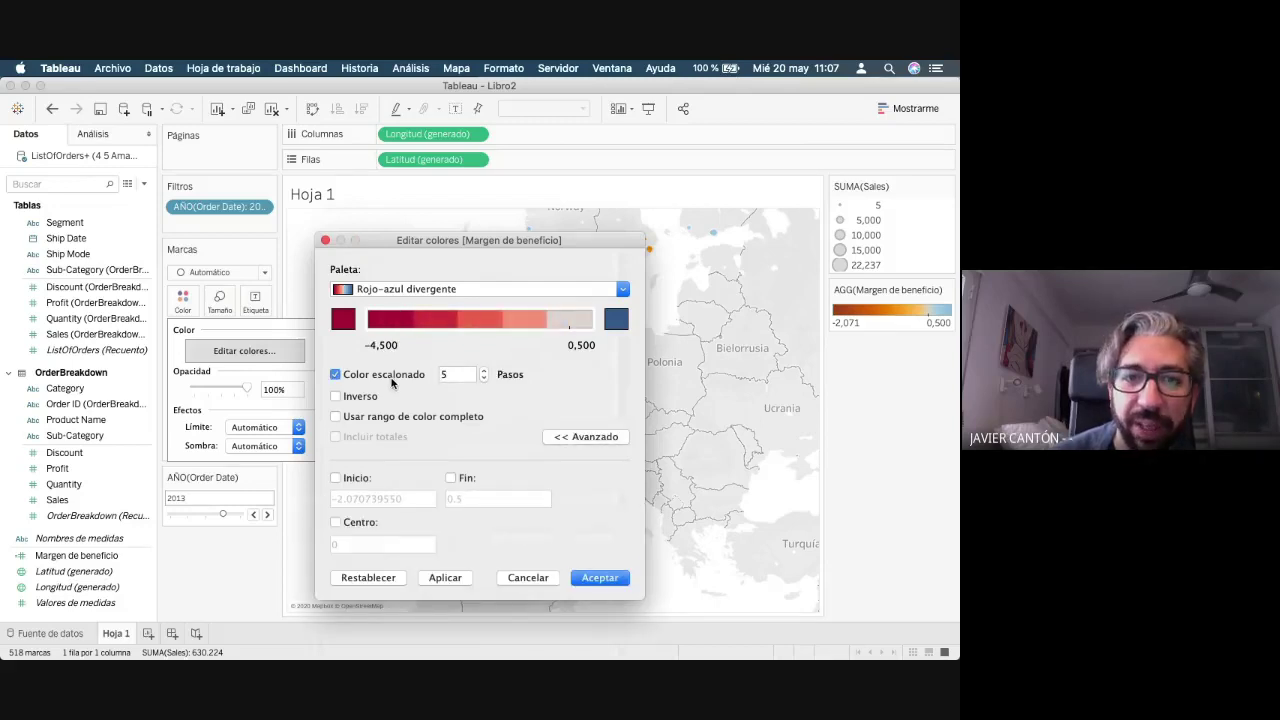
pyautogui.click(391, 382)
pyautogui.click(362, 398)
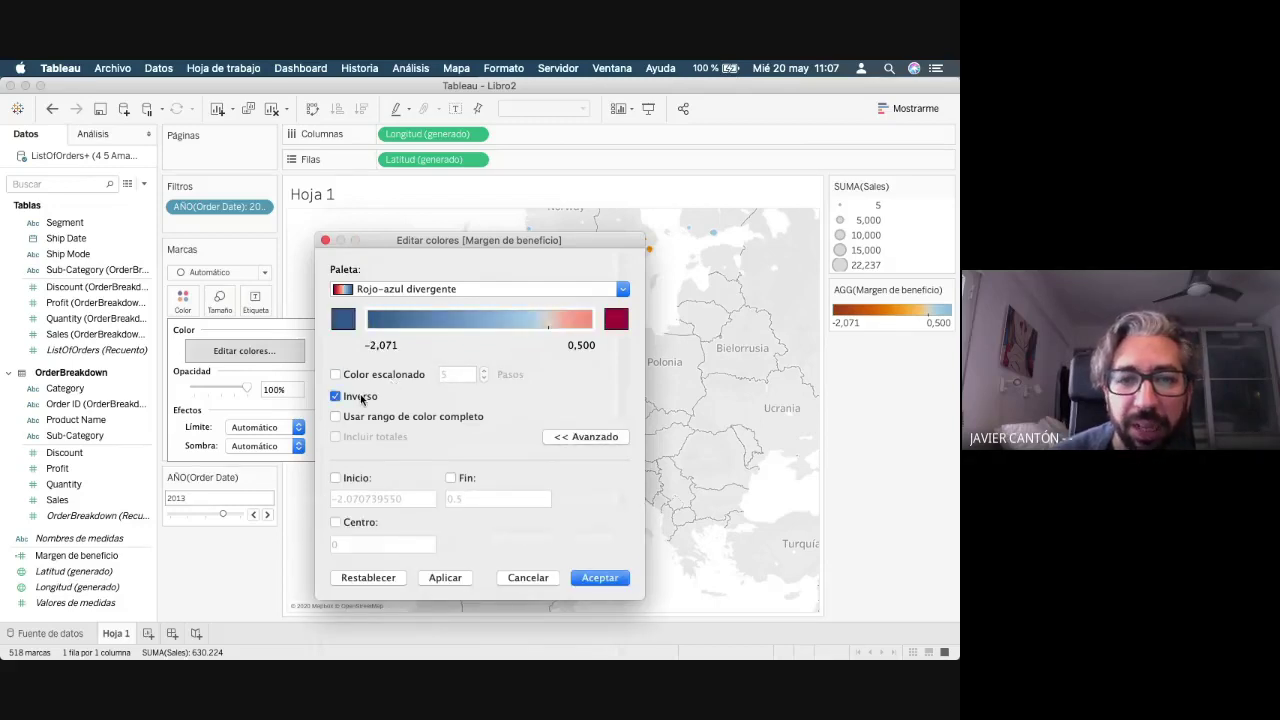
pyautogui.click(362, 398)
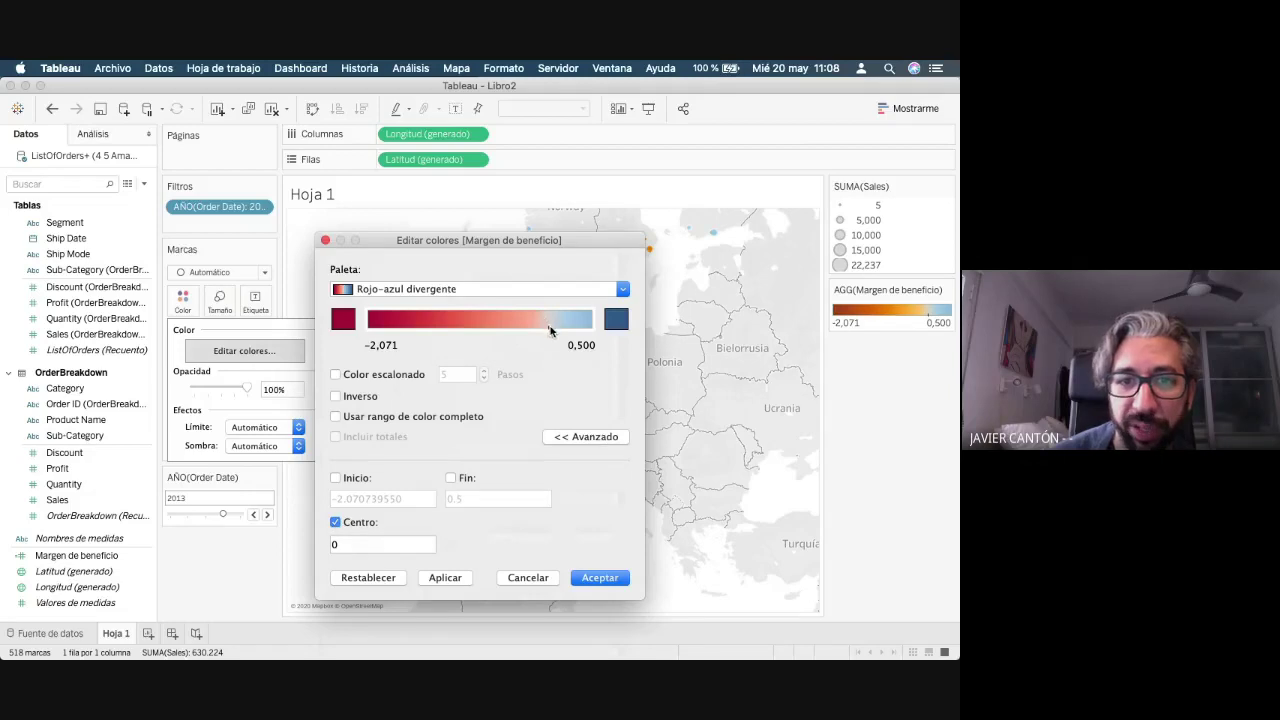
pyautogui.click(335, 521)
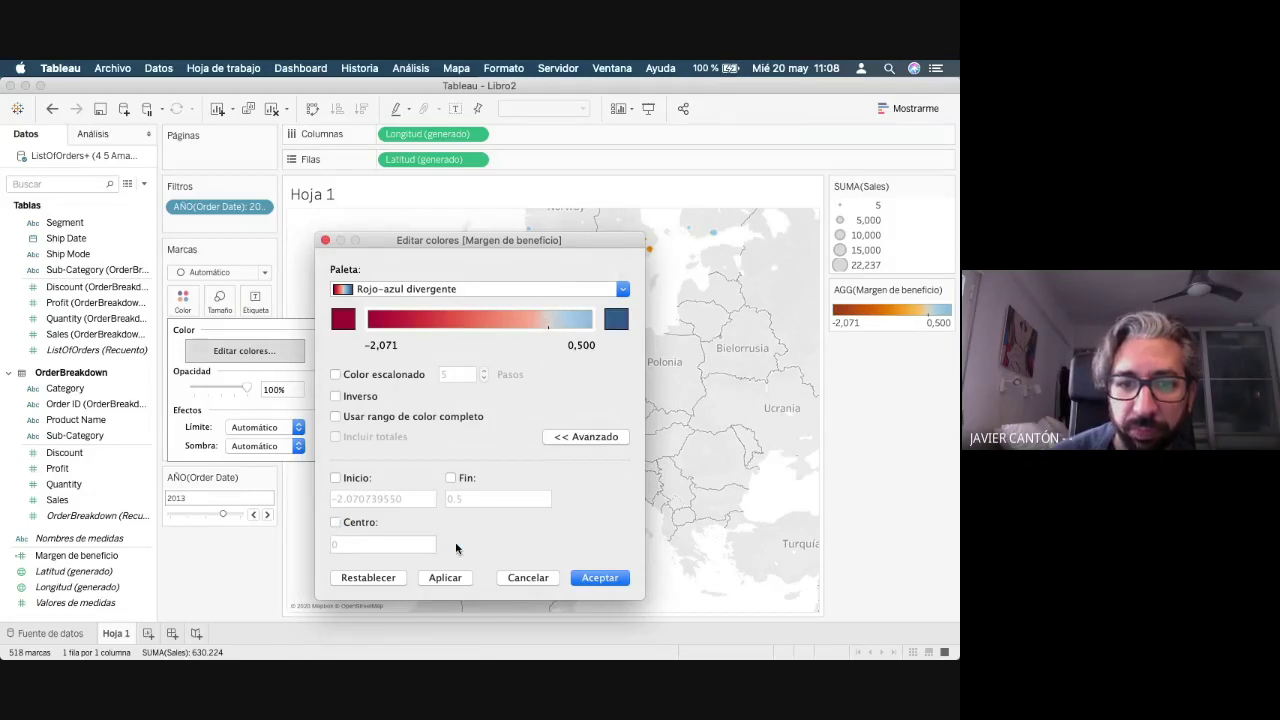
# - Accept the Margen de beneficio colour settings and rename the map worksheet as Margen de beneficio
pyautogui.click(592, 578)
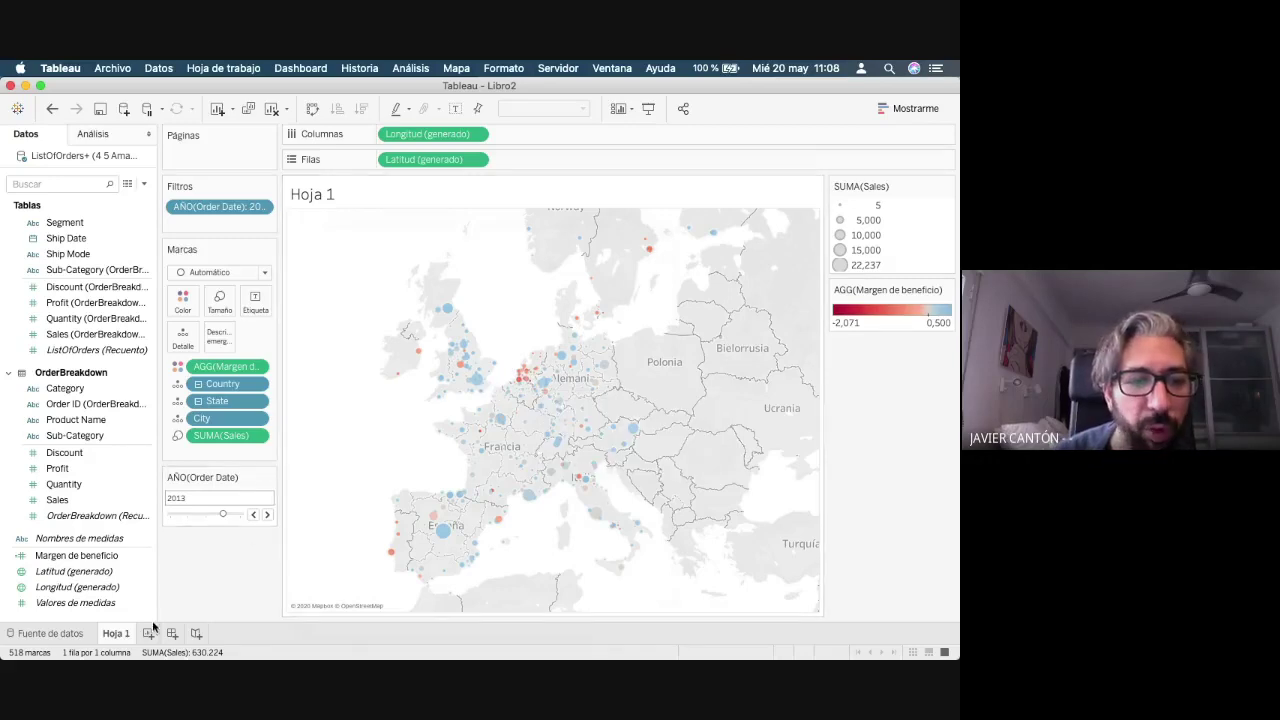
pyautogui.doubleClick(116, 638)
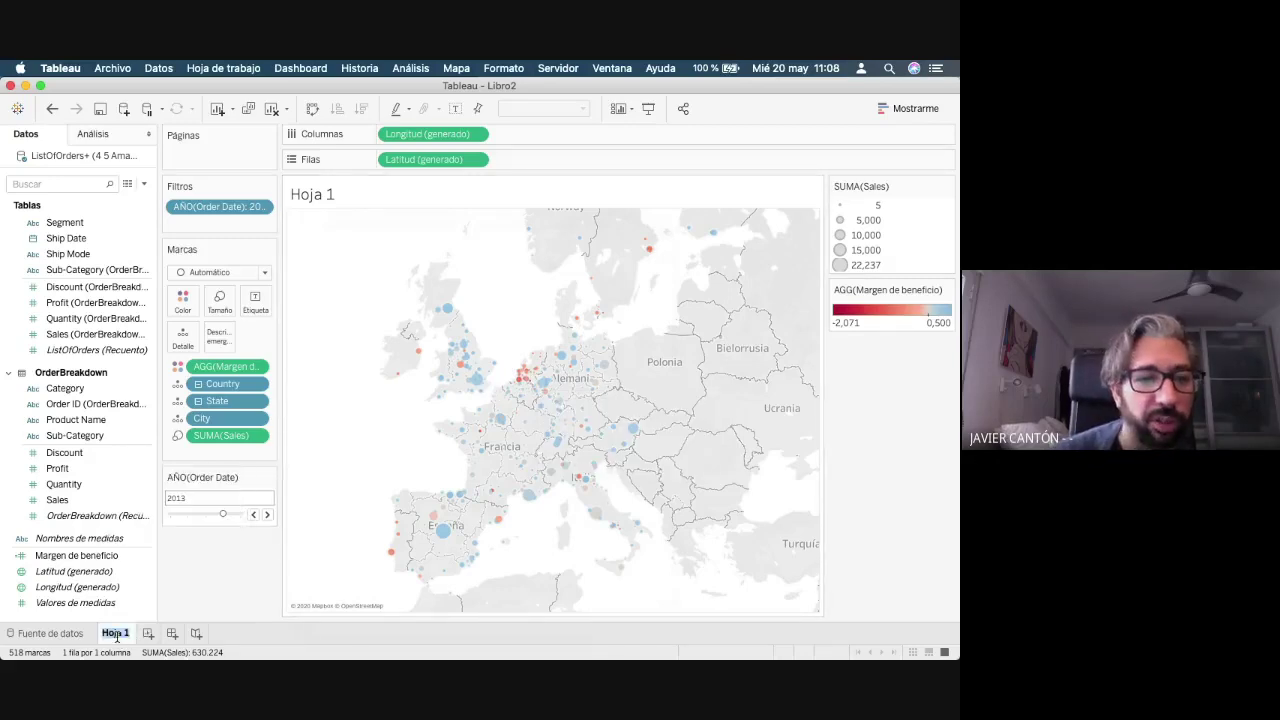
pyautogui.write('Margen de')
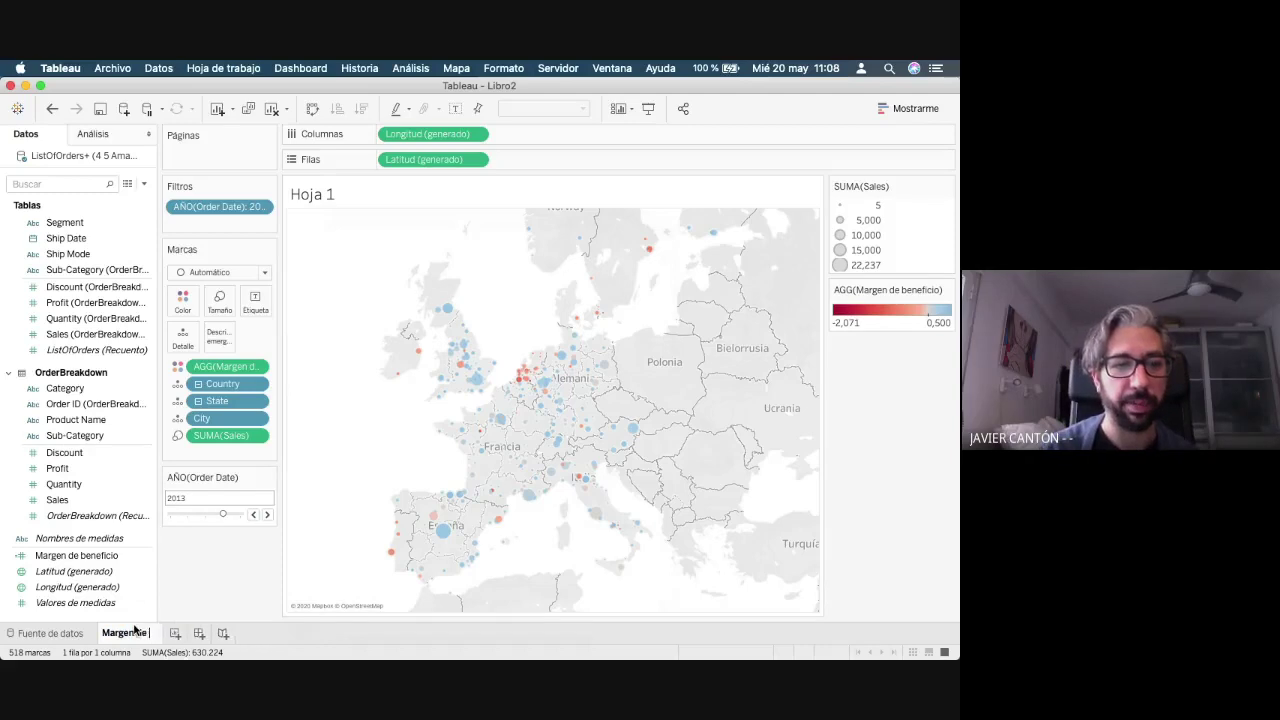
pyautogui.write(' beneficio')
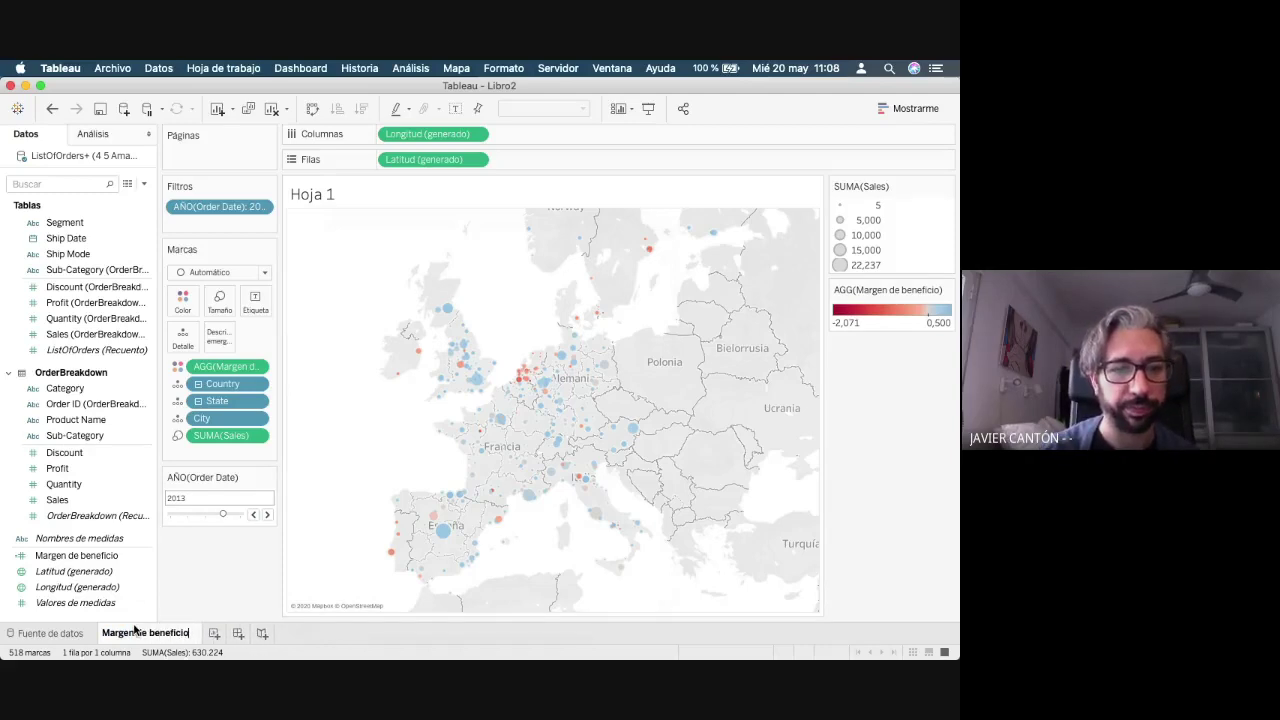
pyautogui.press('Return')
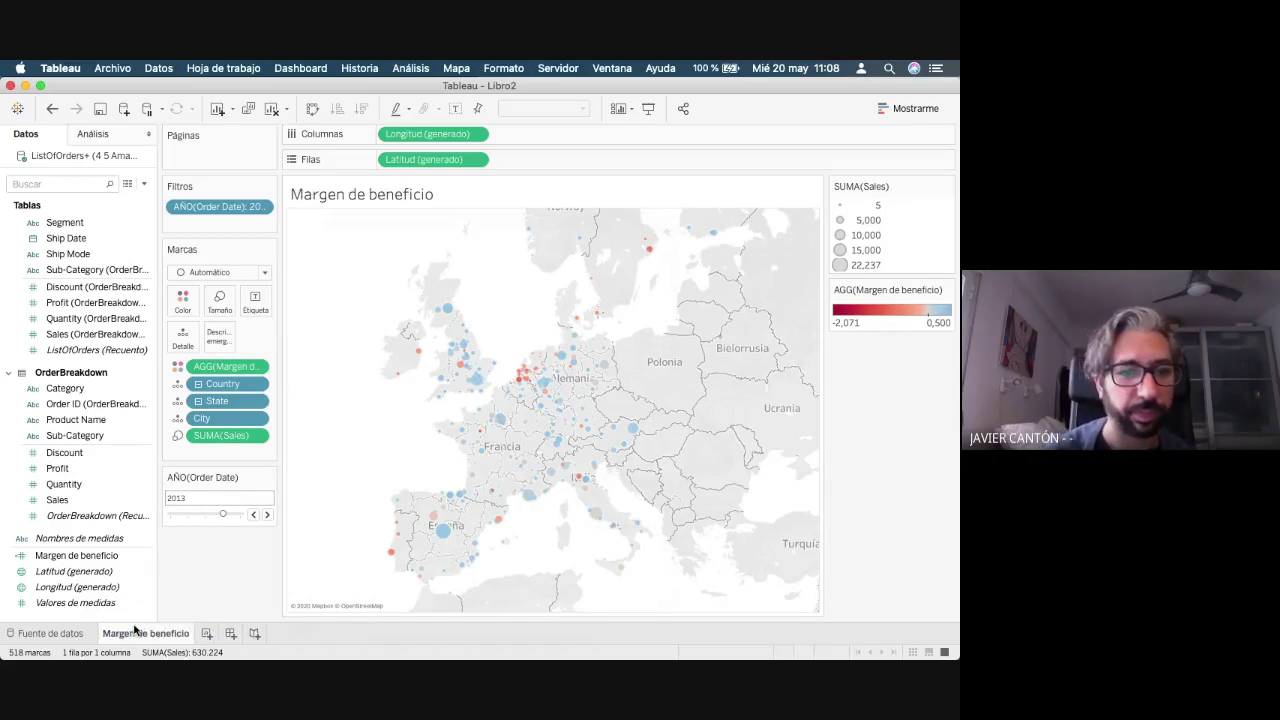
# - Create a new worksheet and plot Sales on rows against Profit on columns
pyautogui.click(206, 633)
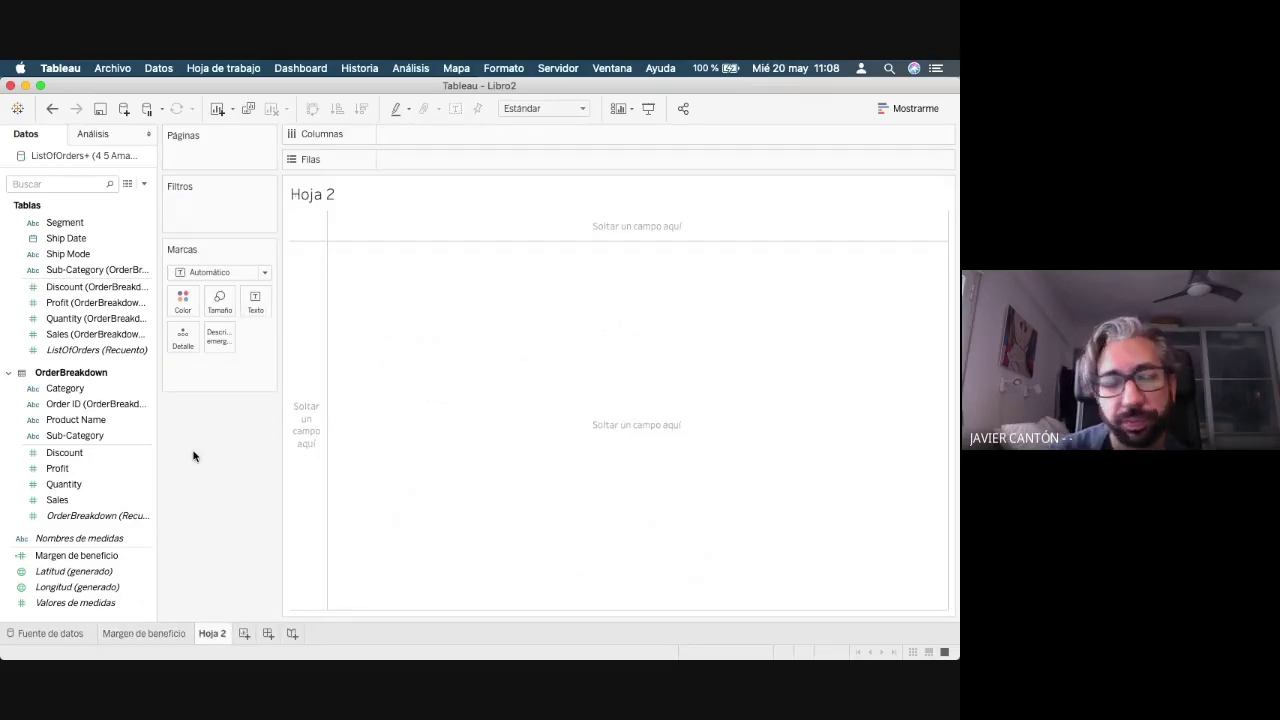
pyautogui.click(60, 500)
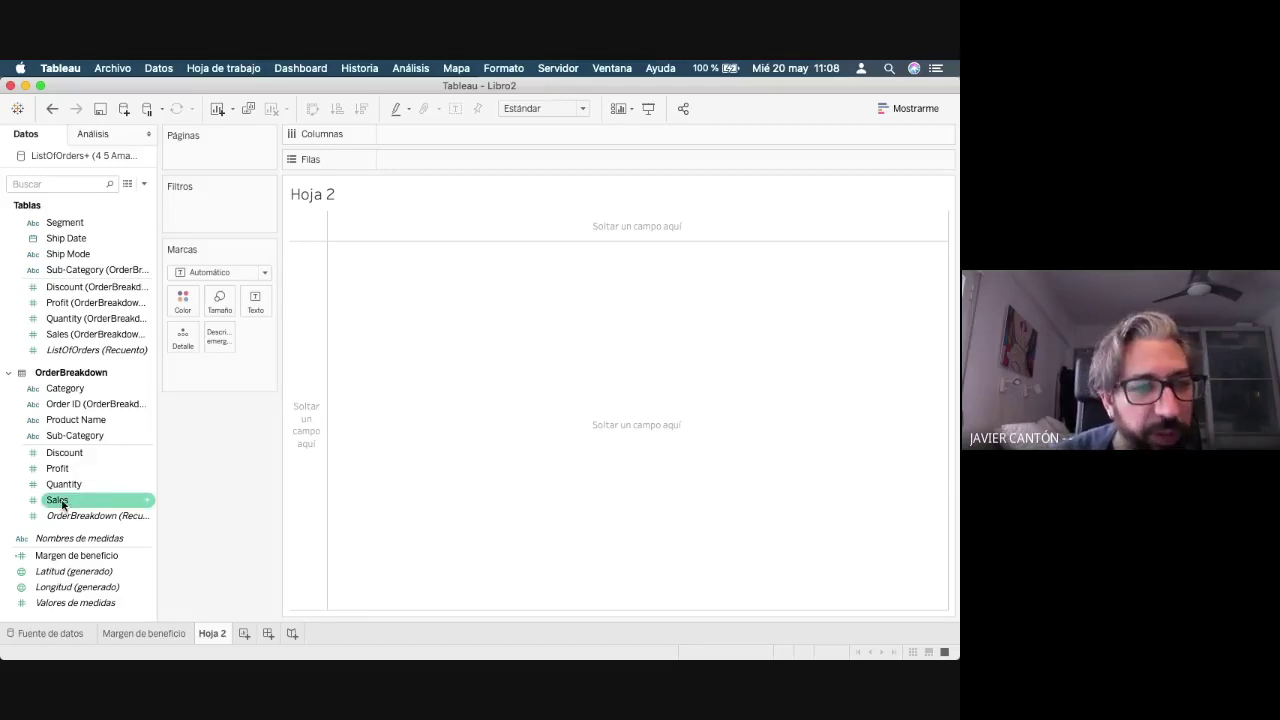
pyautogui.doubleClick(60, 500)
pyautogui.click(60, 468)
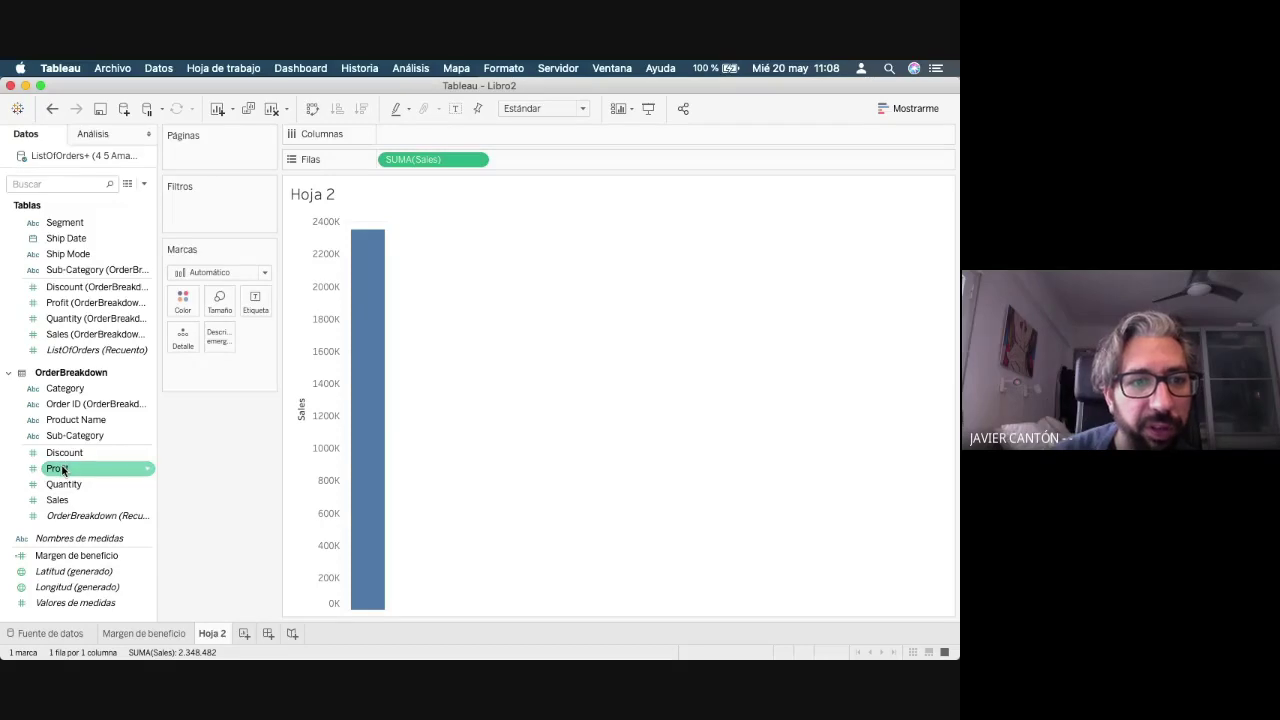
pyautogui.doubleClick(60, 468)
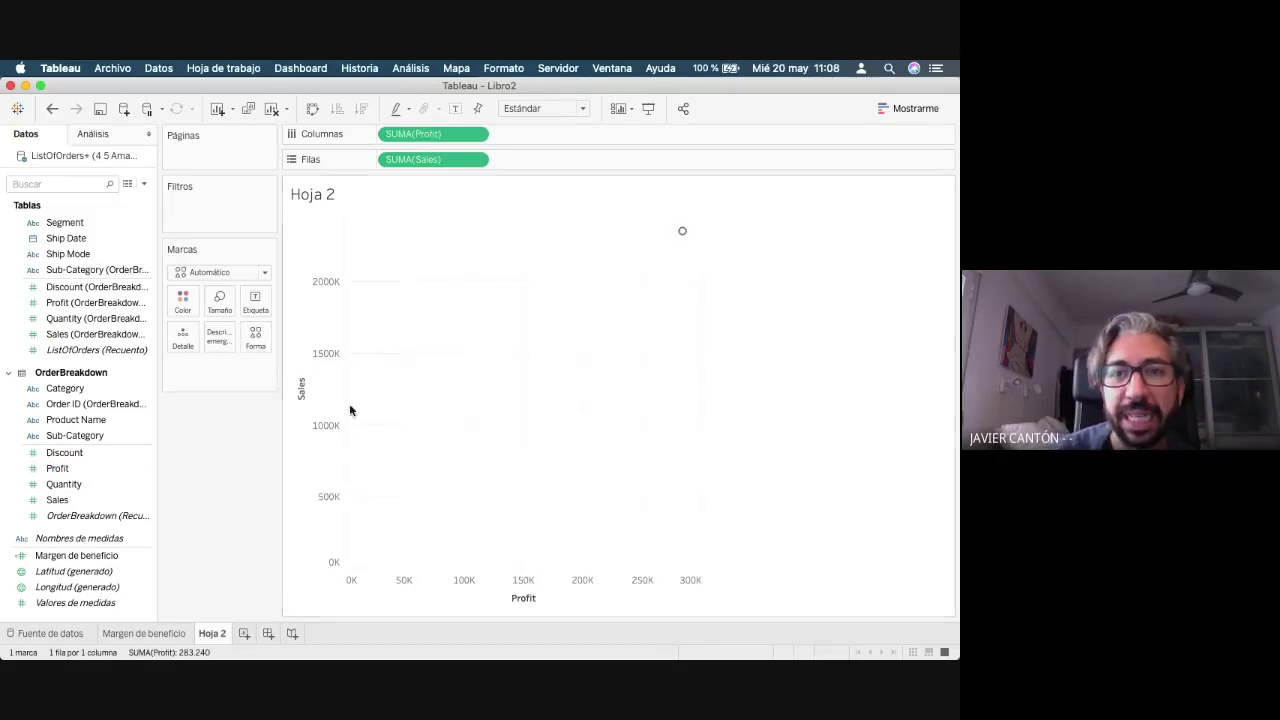
pyautogui.moveTo(682, 233)
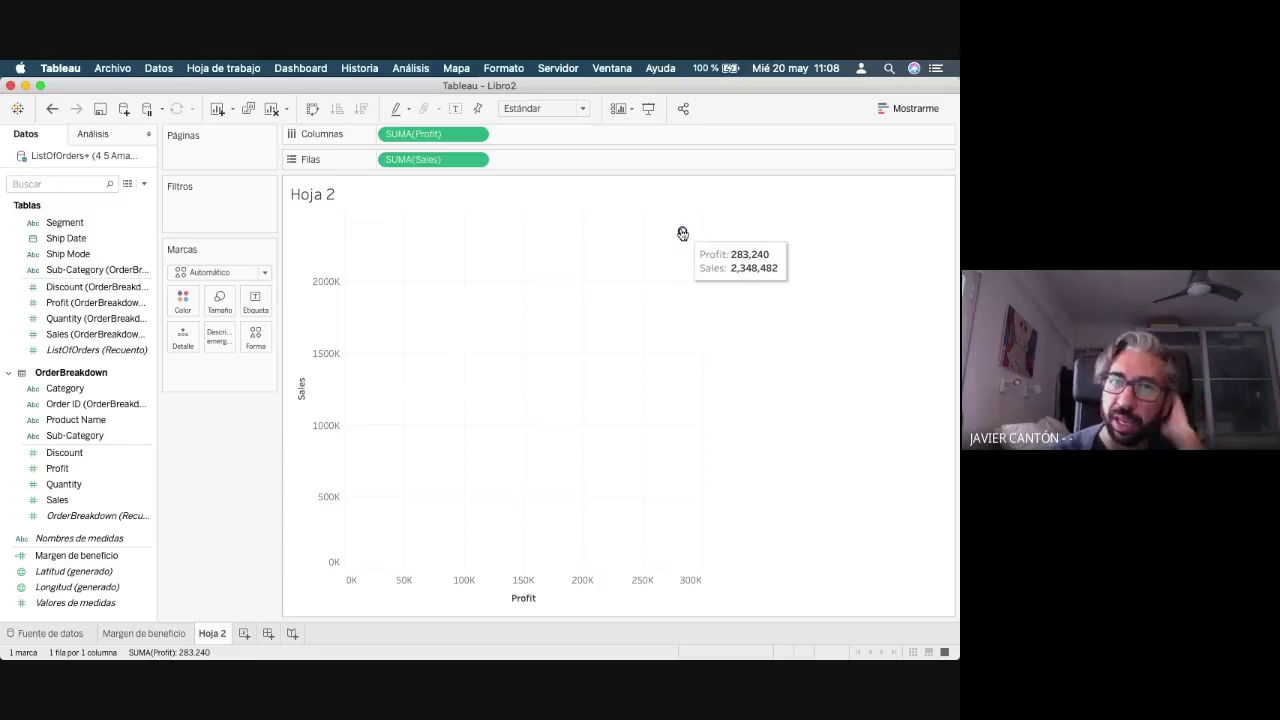
pyautogui.click(424, 68)
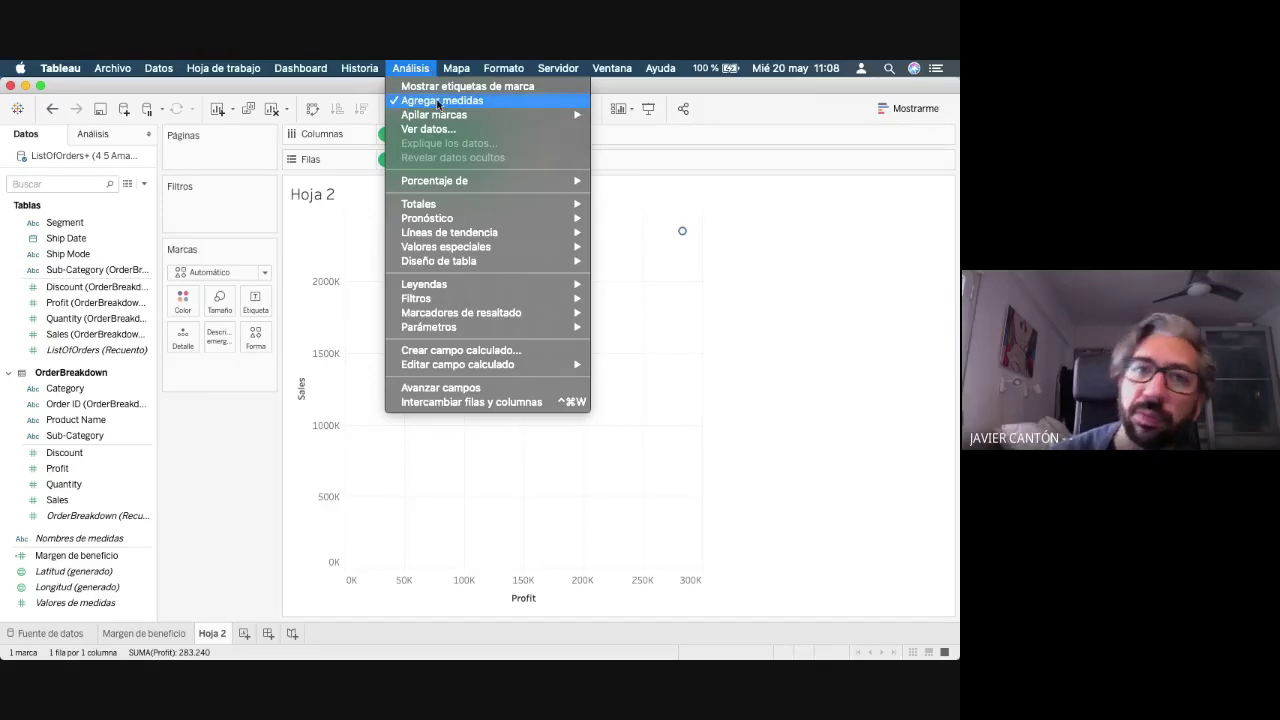
pyautogui.click(405, 67)
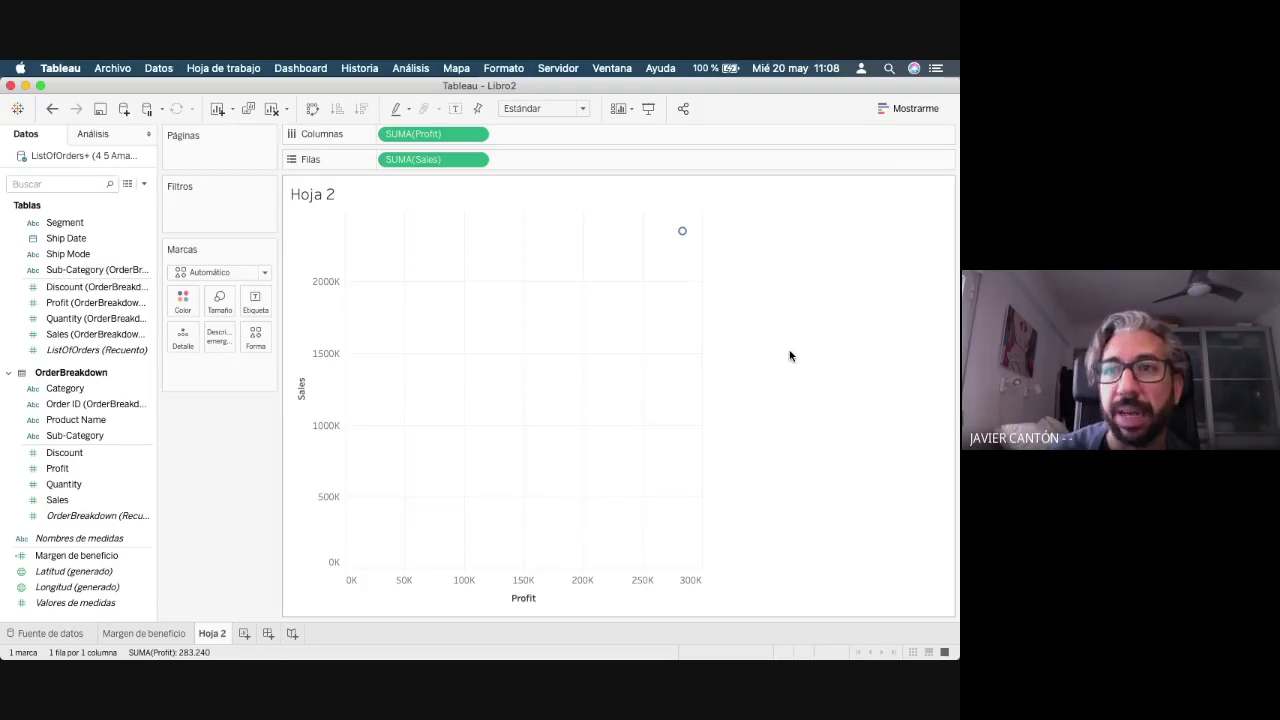
pyautogui.click(906, 109)
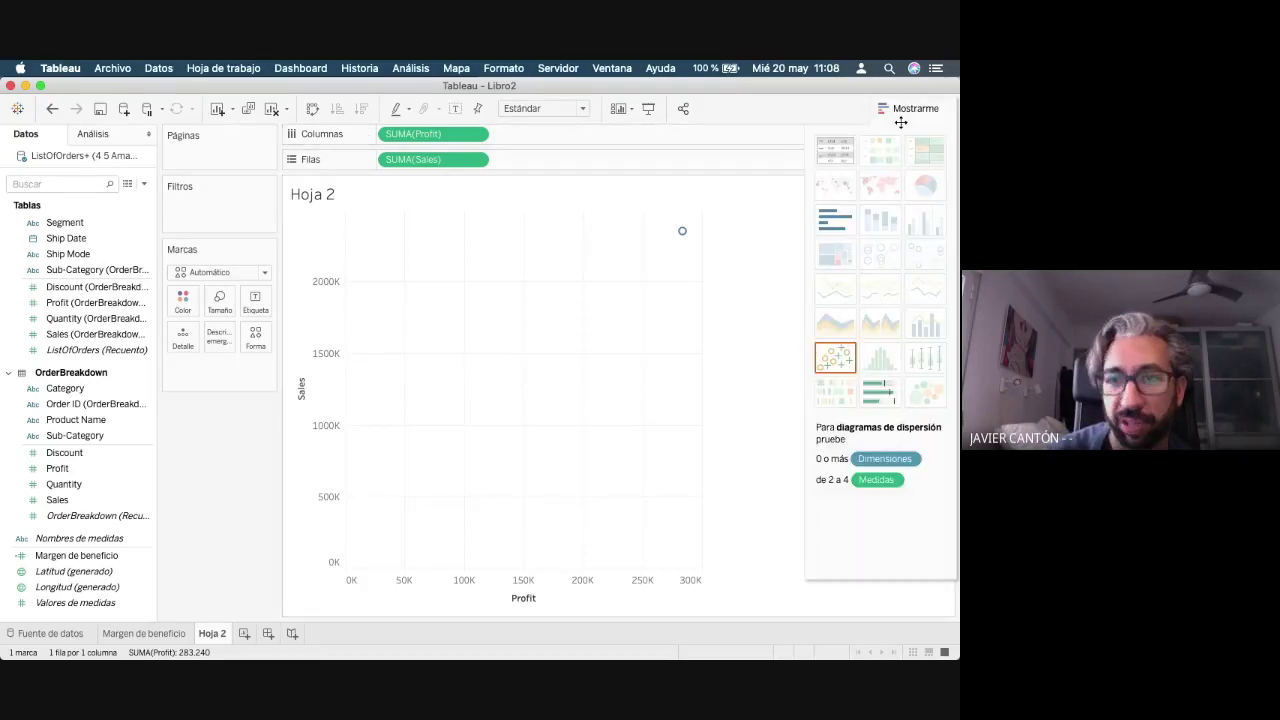
pyautogui.click(912, 116)
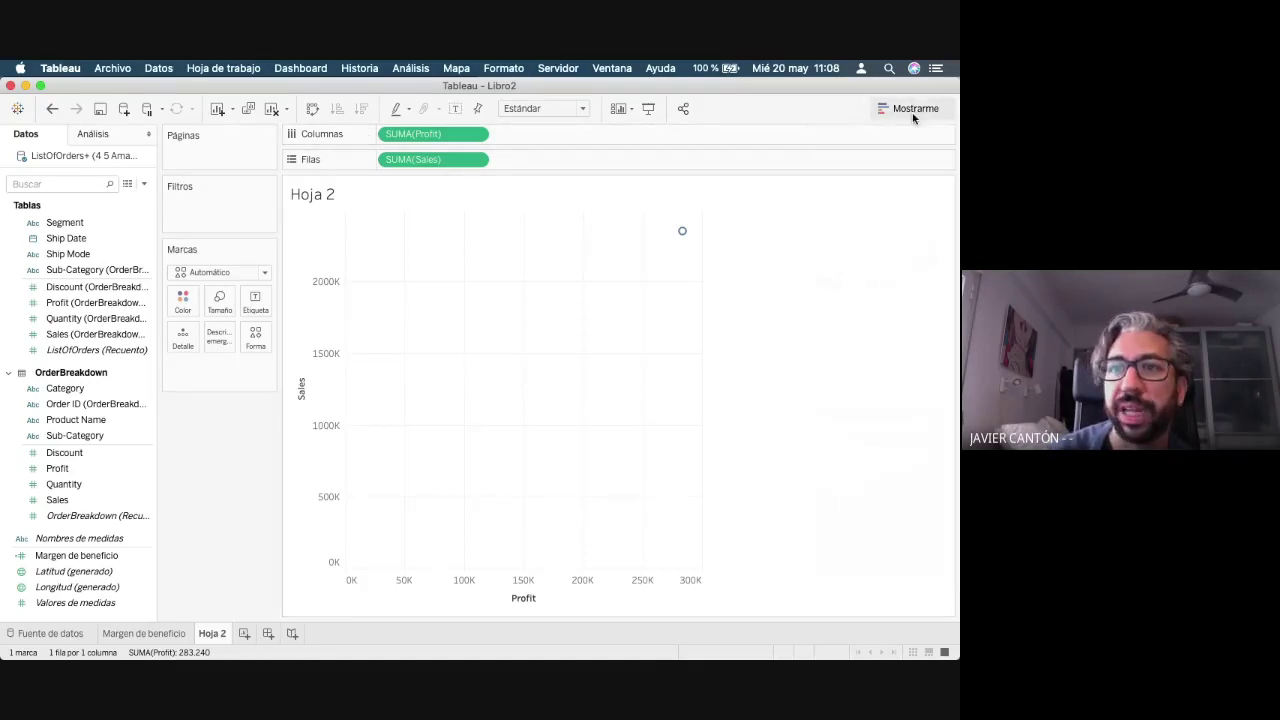
# - Try switching off Agregar medidas and swapping rows and columns, and undo both changes
pyautogui.click(407, 67)
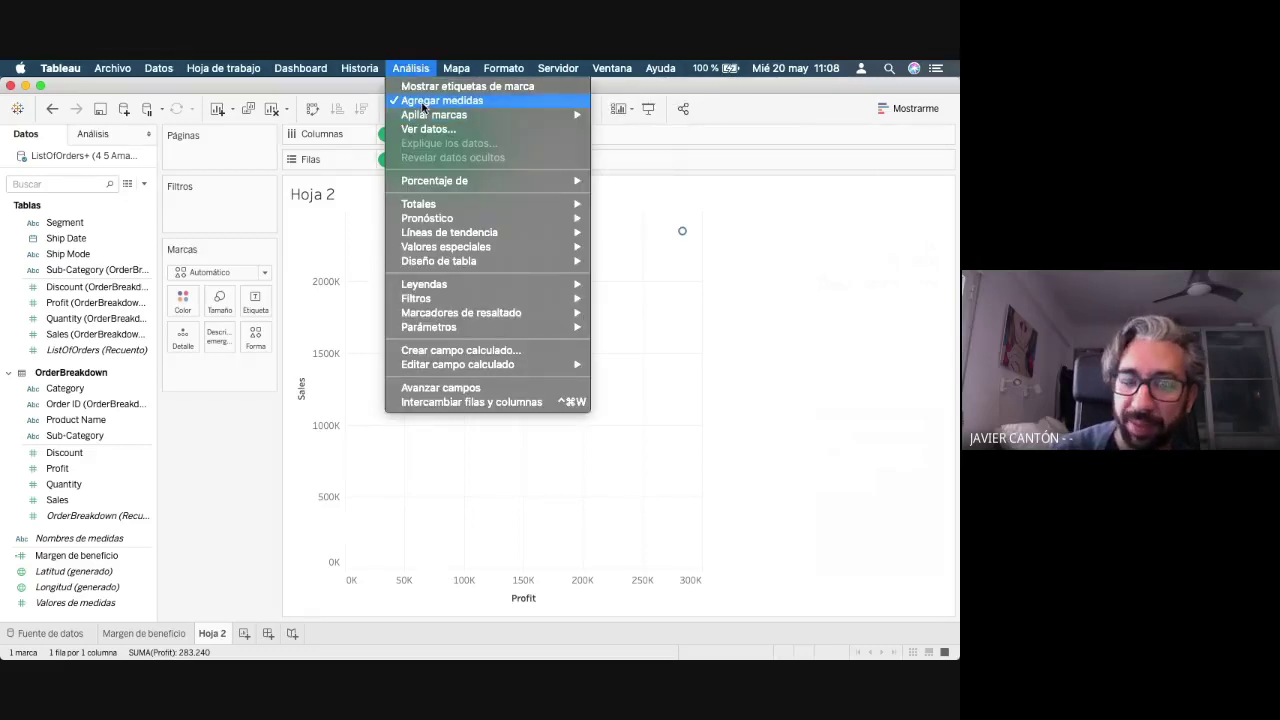
pyautogui.click(422, 104)
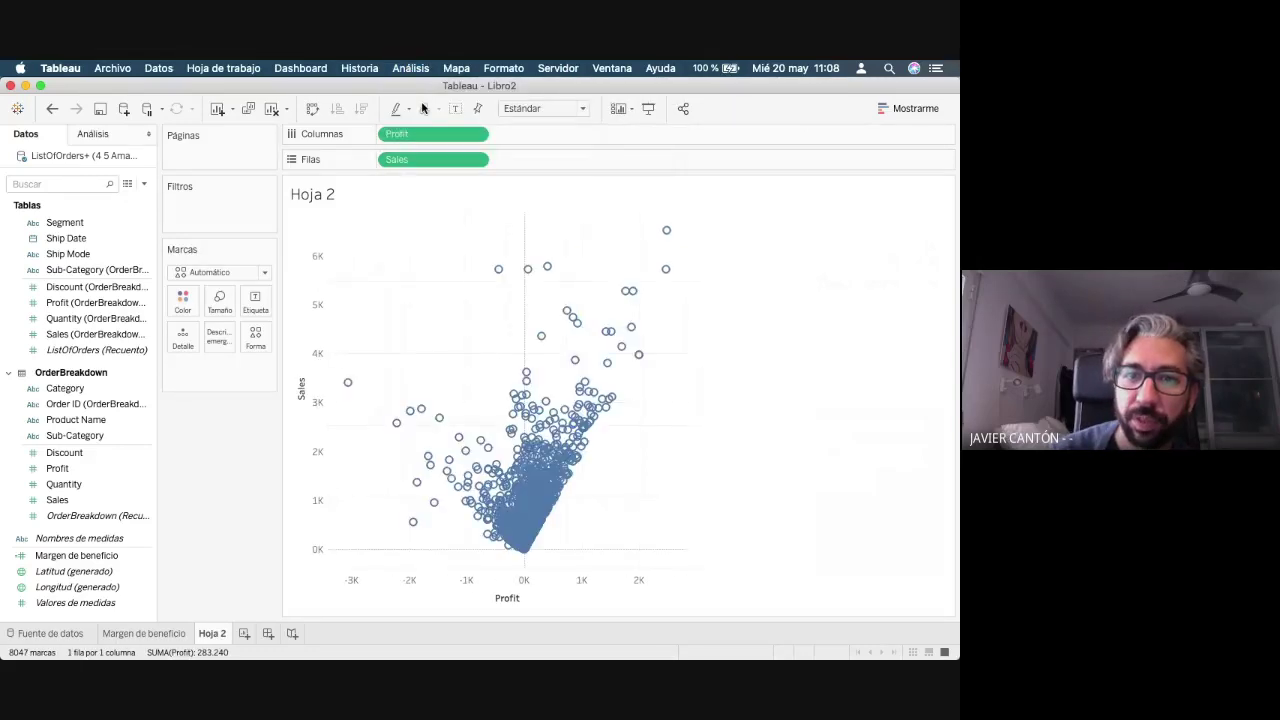
pyautogui.click(312, 108)
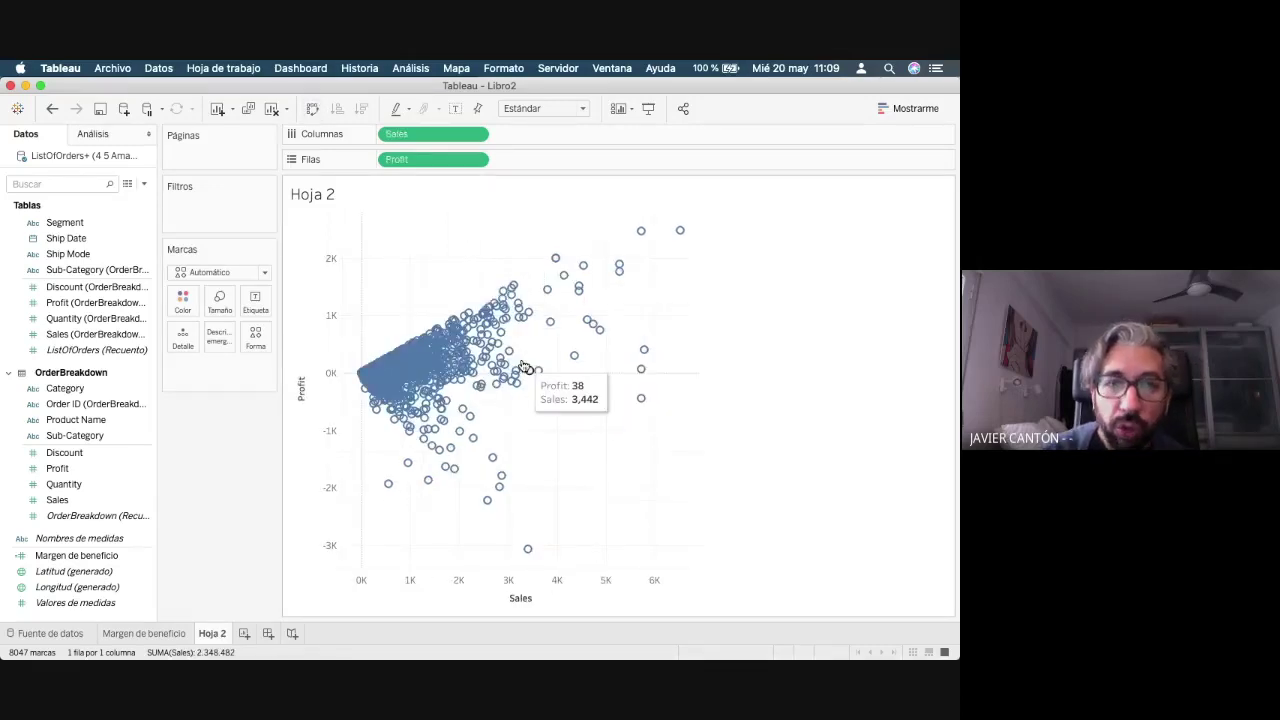
pyautogui.press('super+z')
pyautogui.press('super+z')
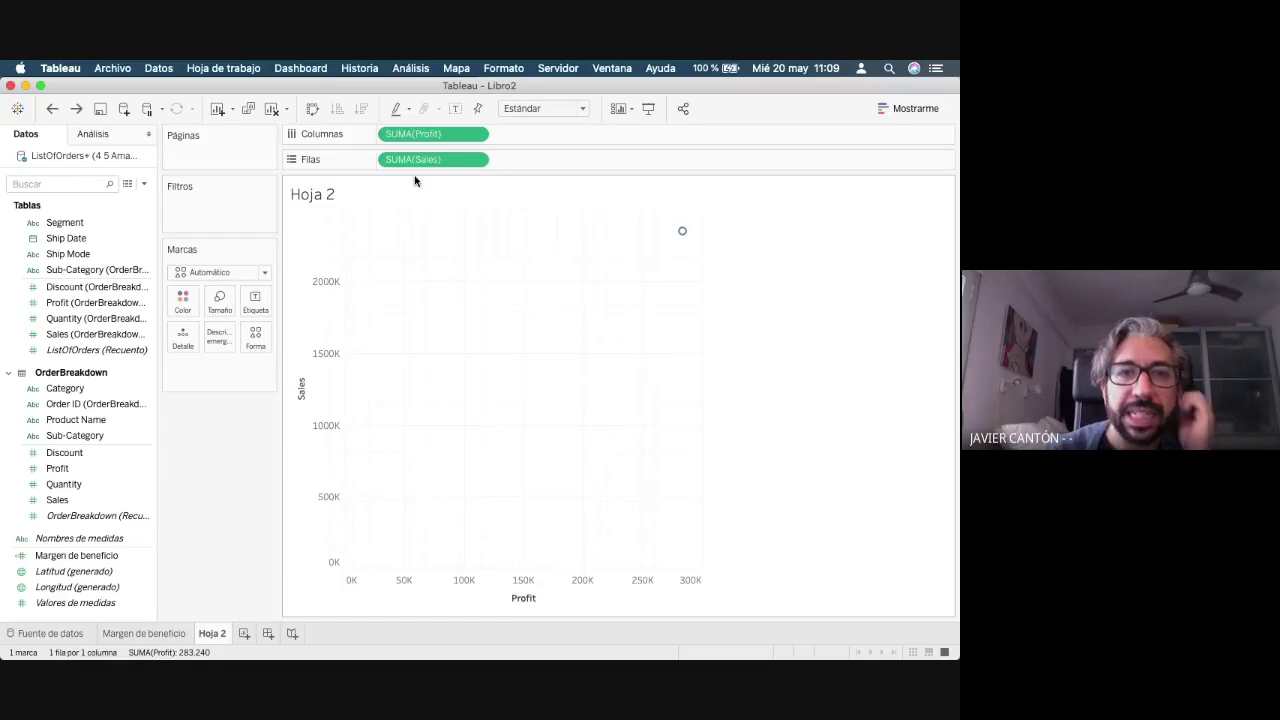
# - Swap rows and columns in the scatter plot and add Customer Name as mark detail
pyautogui.click(308, 108)
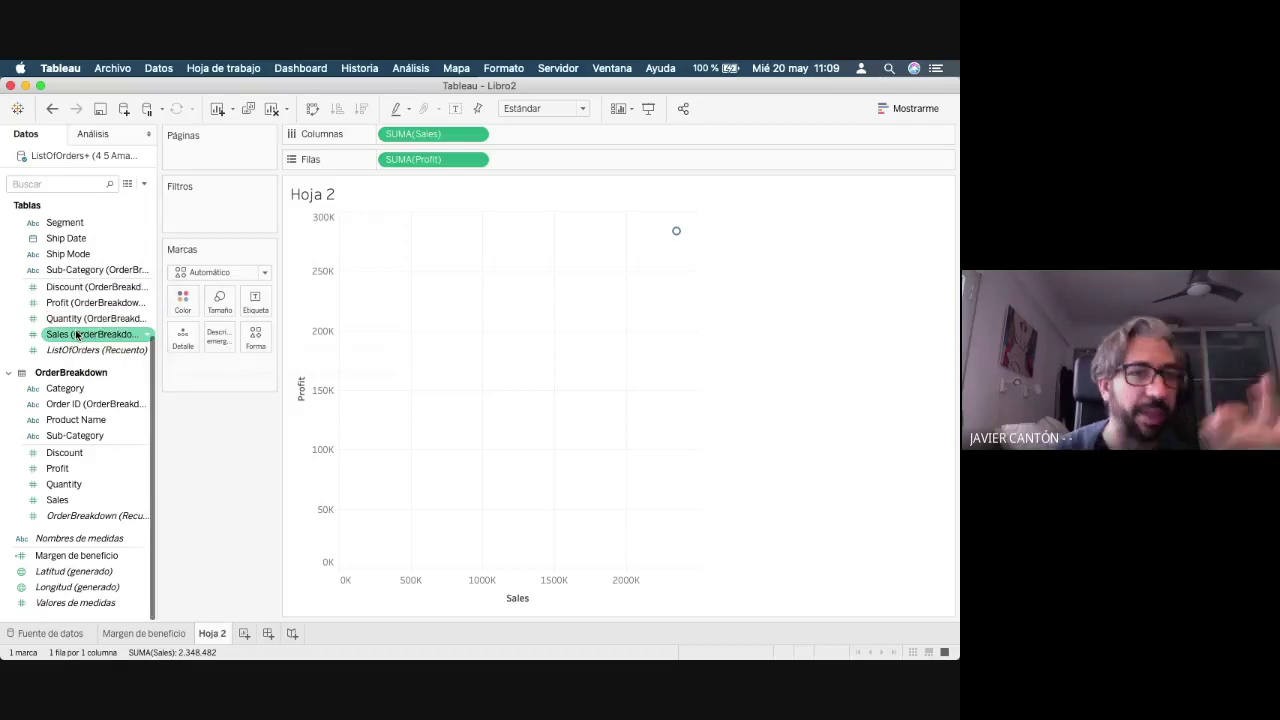
pyautogui.scroll(5, 77, 335)
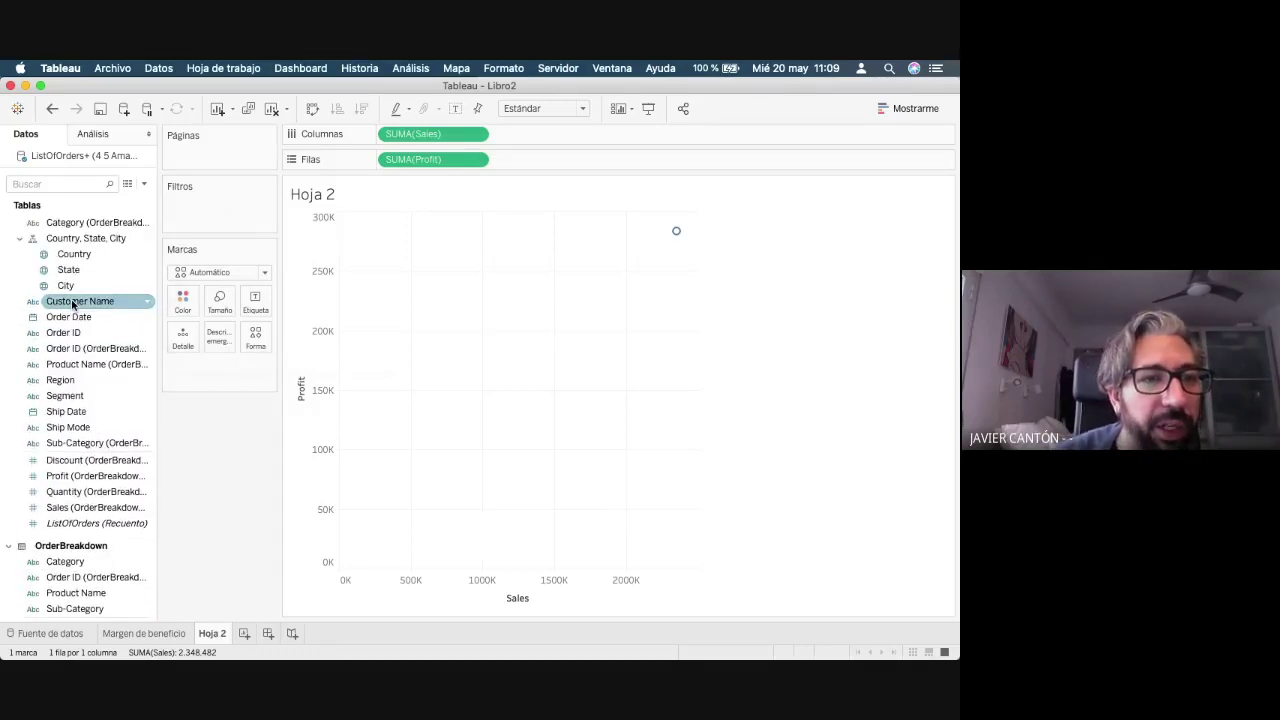
pyautogui.moveTo(73, 305); pyautogui.dragTo(183, 334)
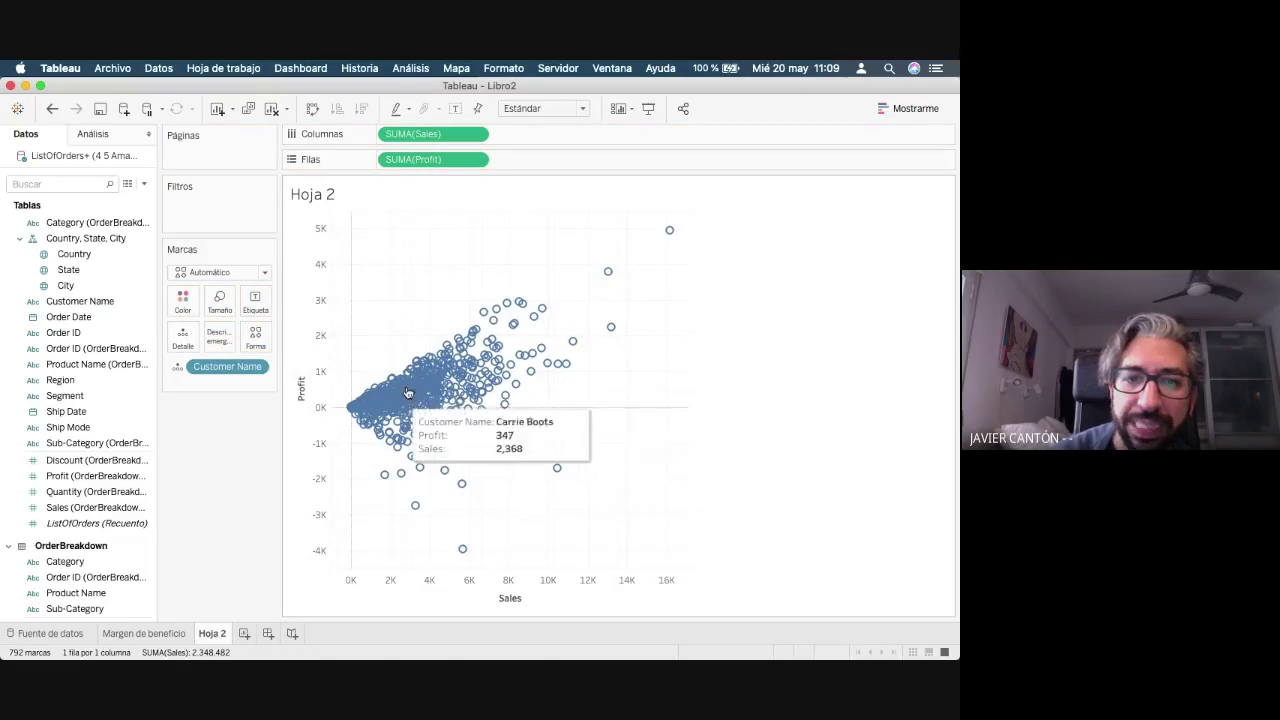
# - Reduce the size of the scatter plot's customer marks
pyautogui.click(228, 311)
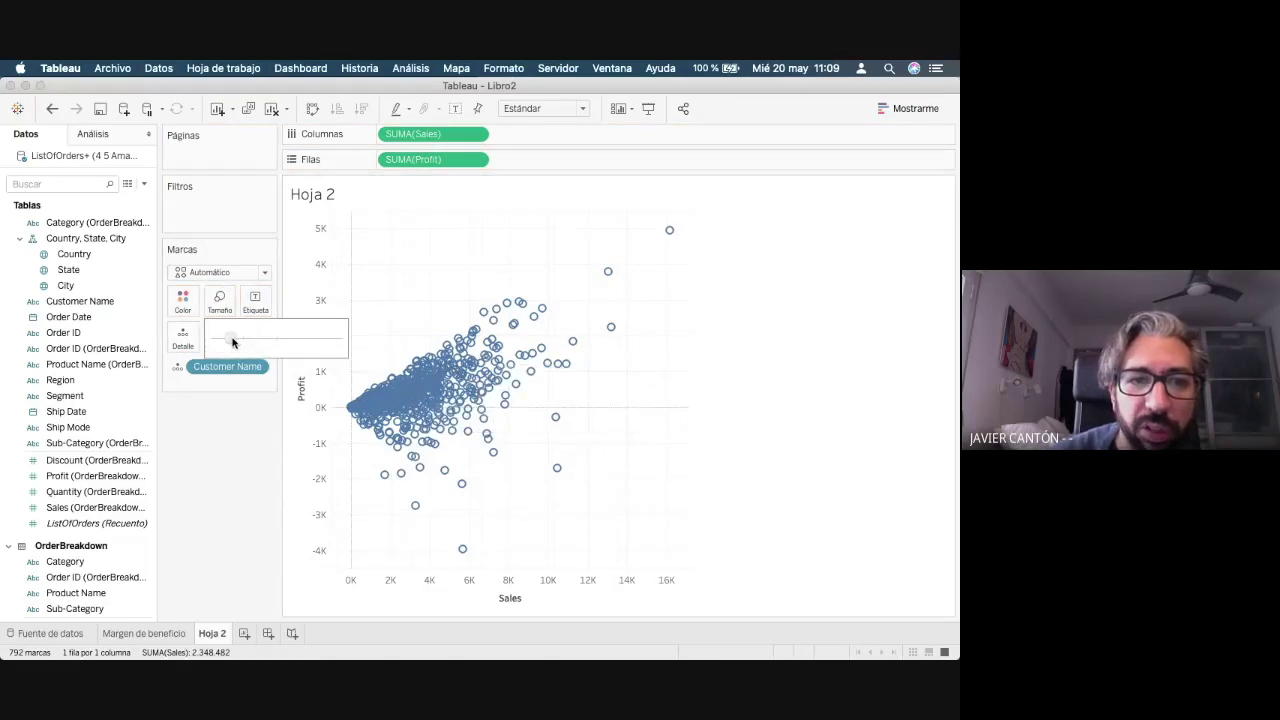
pyautogui.moveTo(233, 342); pyautogui.dragTo(229, 339)
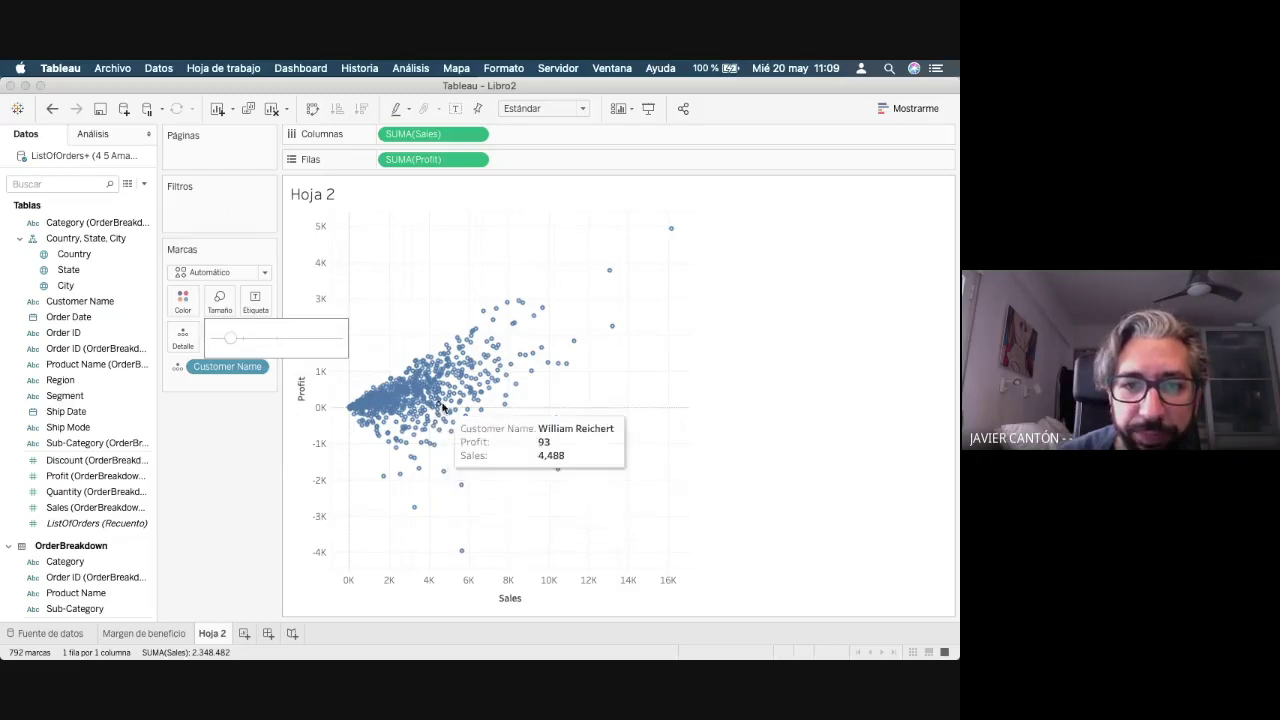
# - Try a linear and a logarithmic trend line on the scatter plot, undo both, and return to the data fields
pyautogui.click(95, 134)
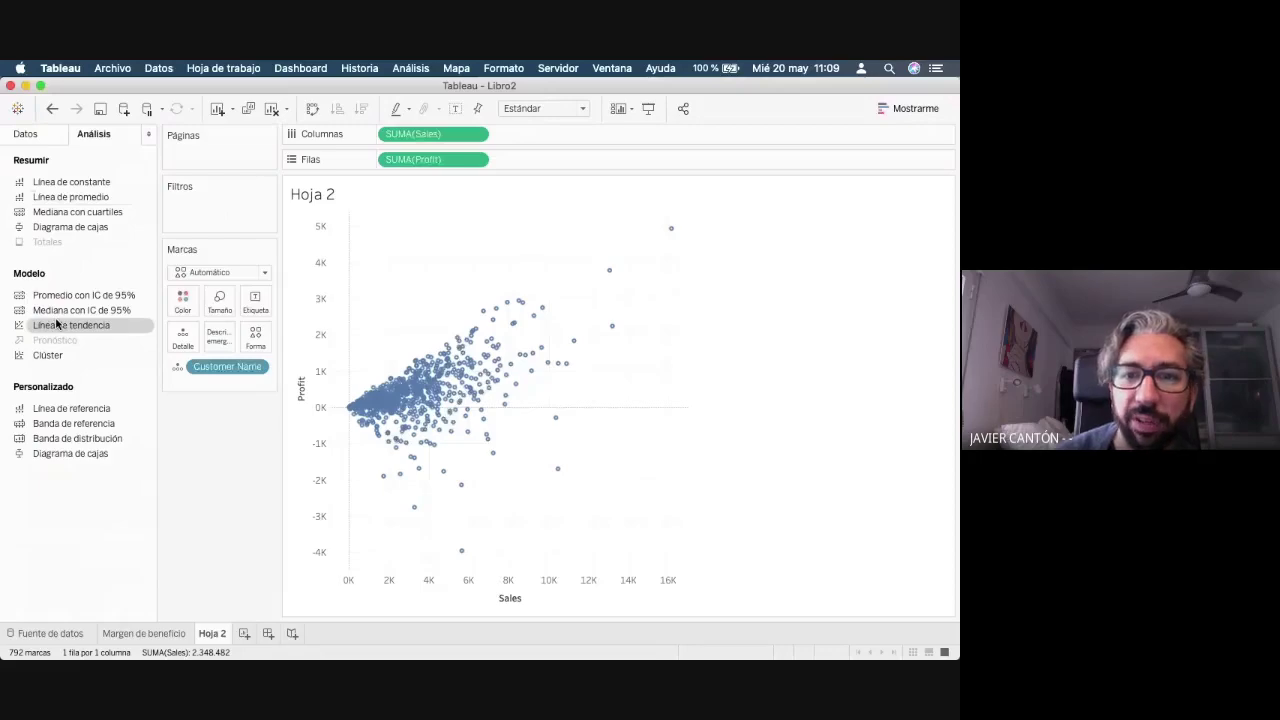
pyautogui.moveTo(57, 324); pyautogui.dragTo(562, 355)
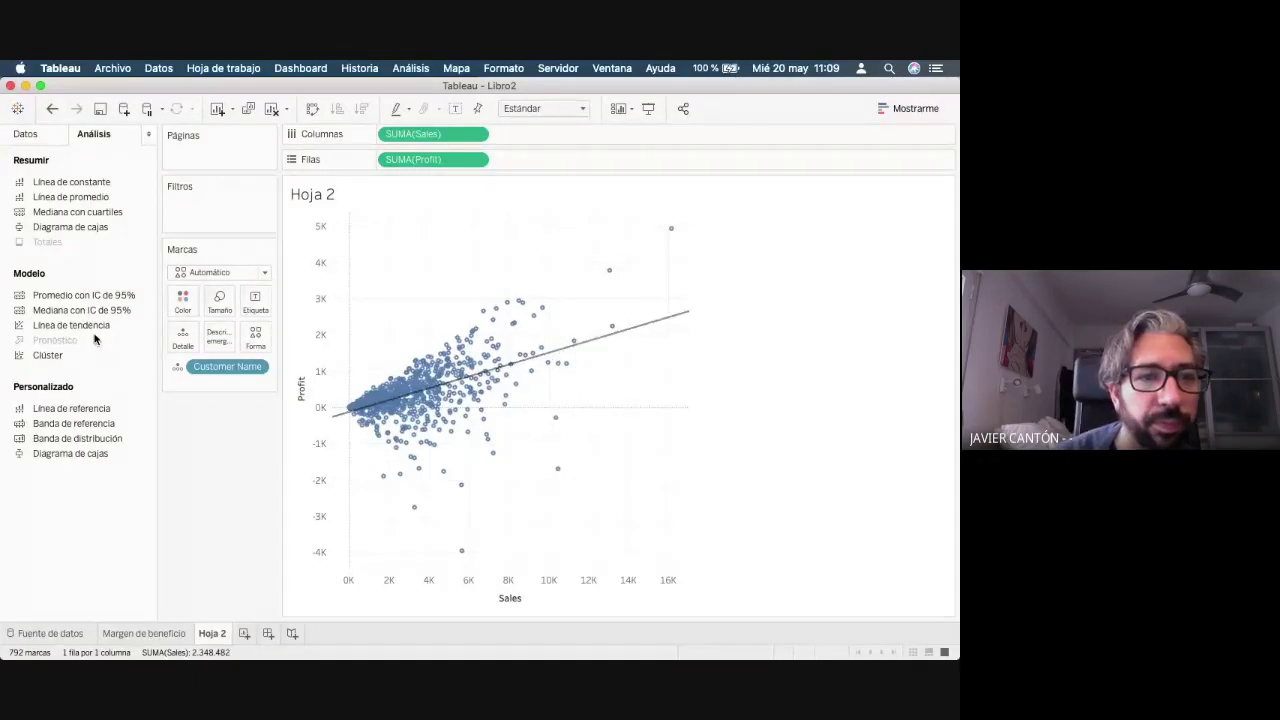
pyautogui.moveTo(92, 330); pyautogui.dragTo(503, 252)
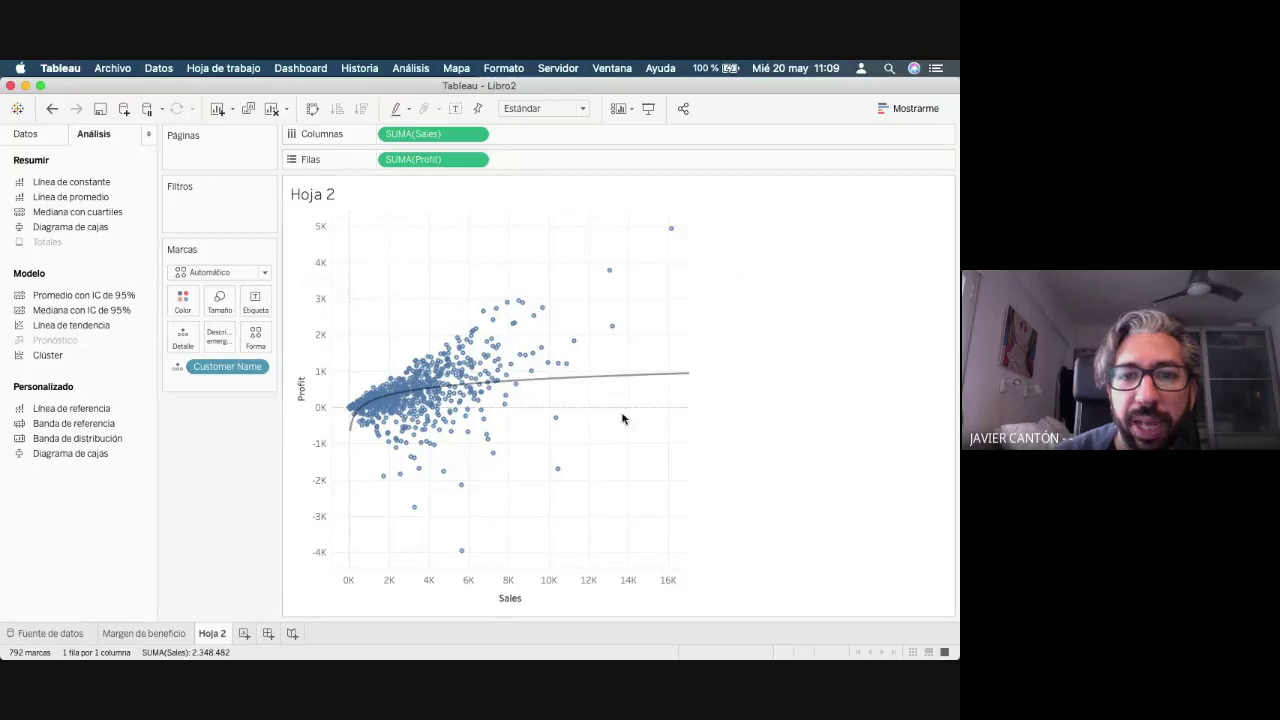
pyautogui.moveTo(582, 385)
pyautogui.press('super+z')
pyautogui.press('super+z')
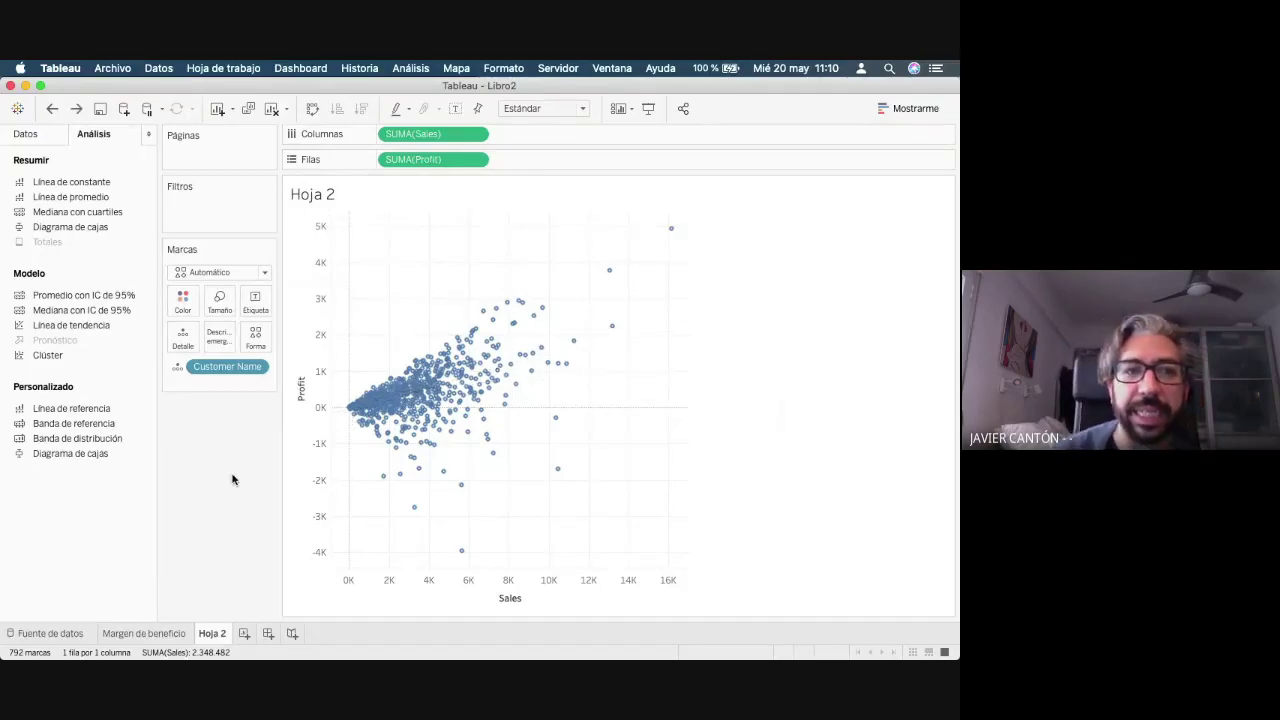
pyautogui.click(22, 134)
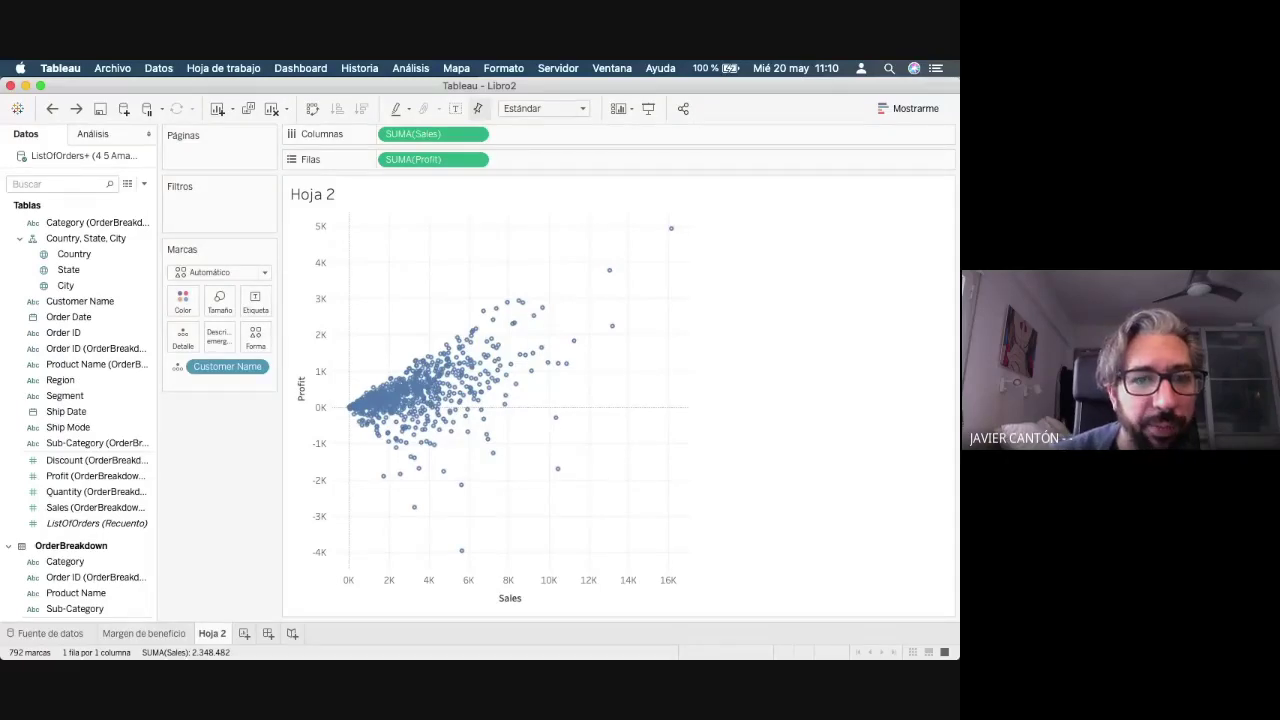
# - Apply the Margen de beneficio sheet's order-year filter to all worksheets that use this data source
pyautogui.click(145, 633)
pyautogui.click(210, 633)
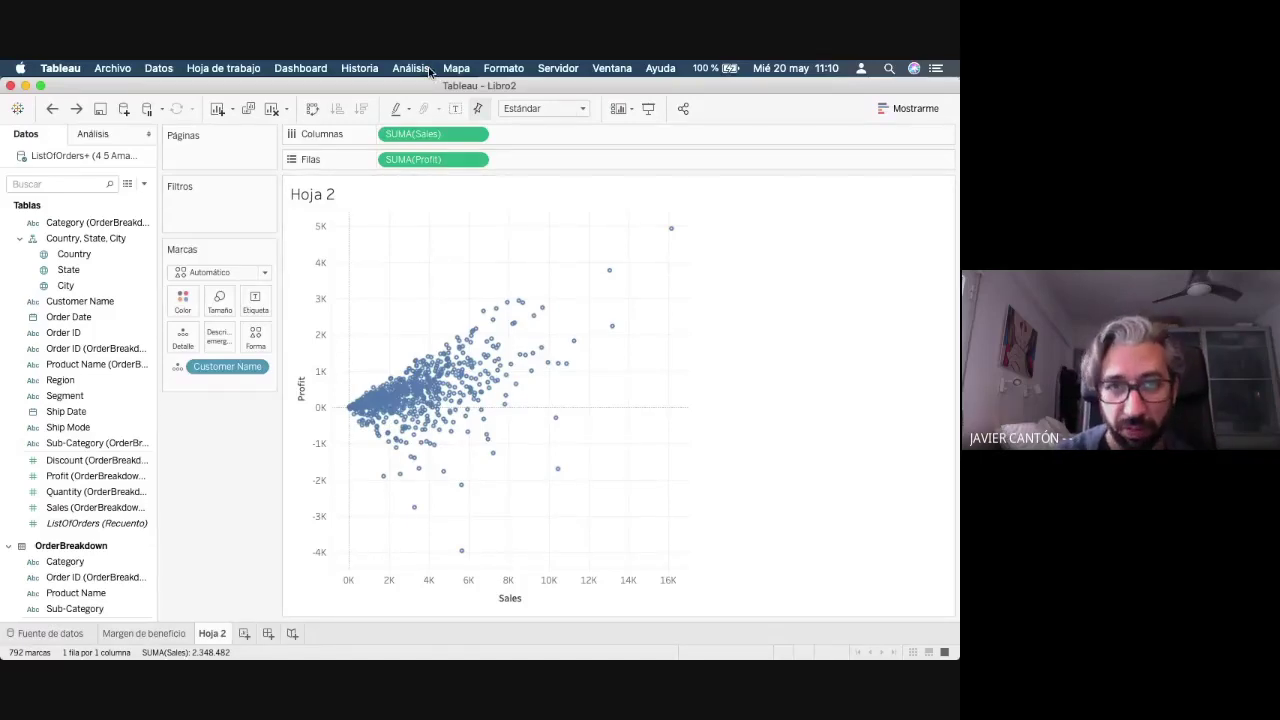
pyautogui.moveTo(443, 378)
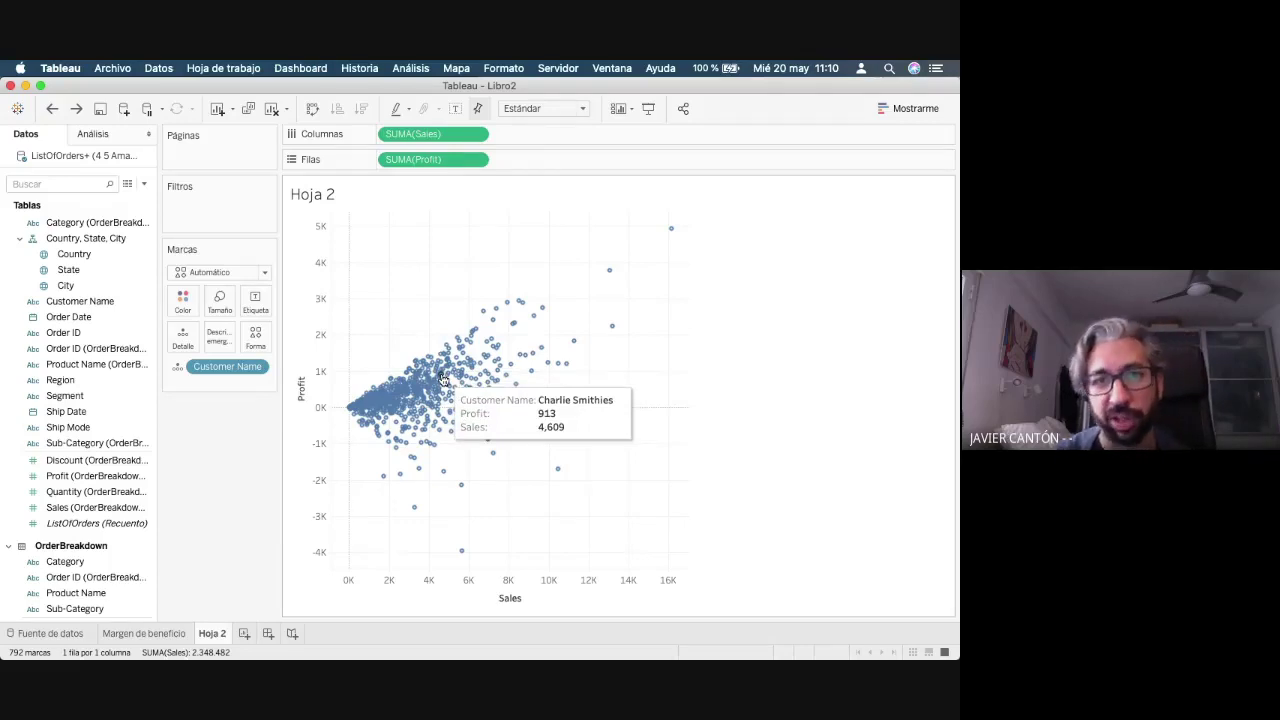
pyautogui.click(165, 638)
pyautogui.click(263, 207)
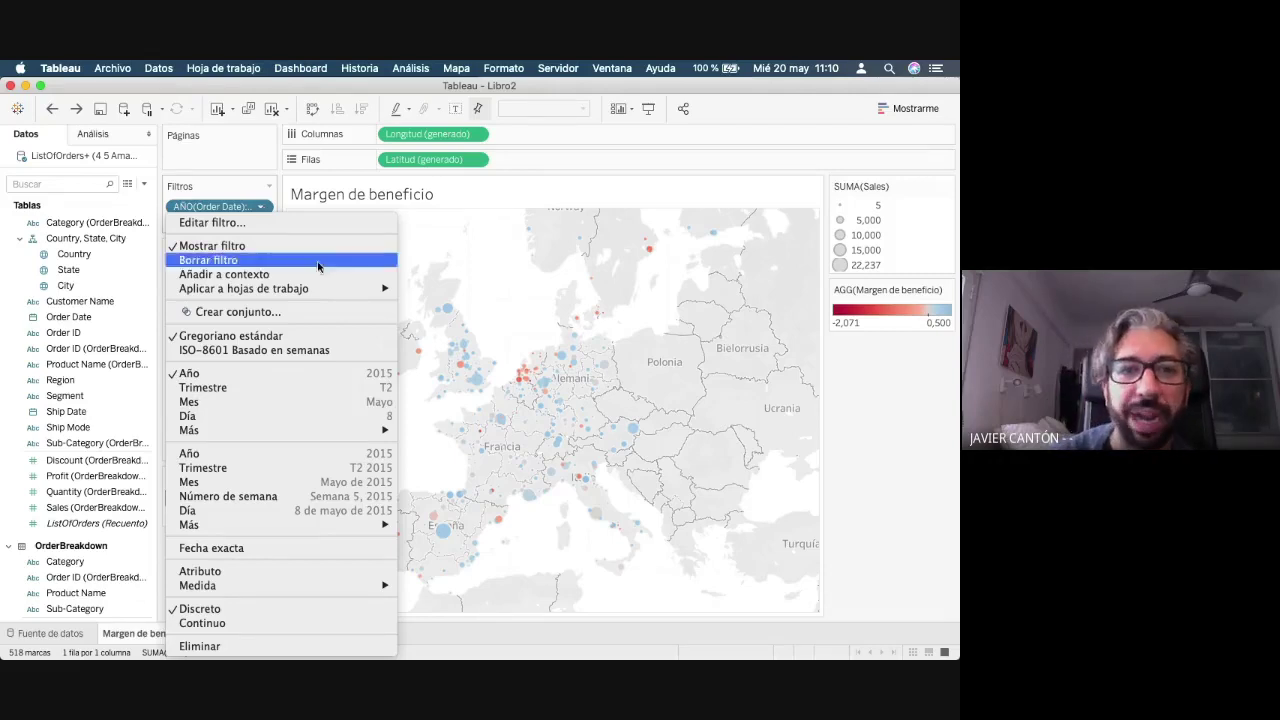
pyautogui.moveTo(332, 290)
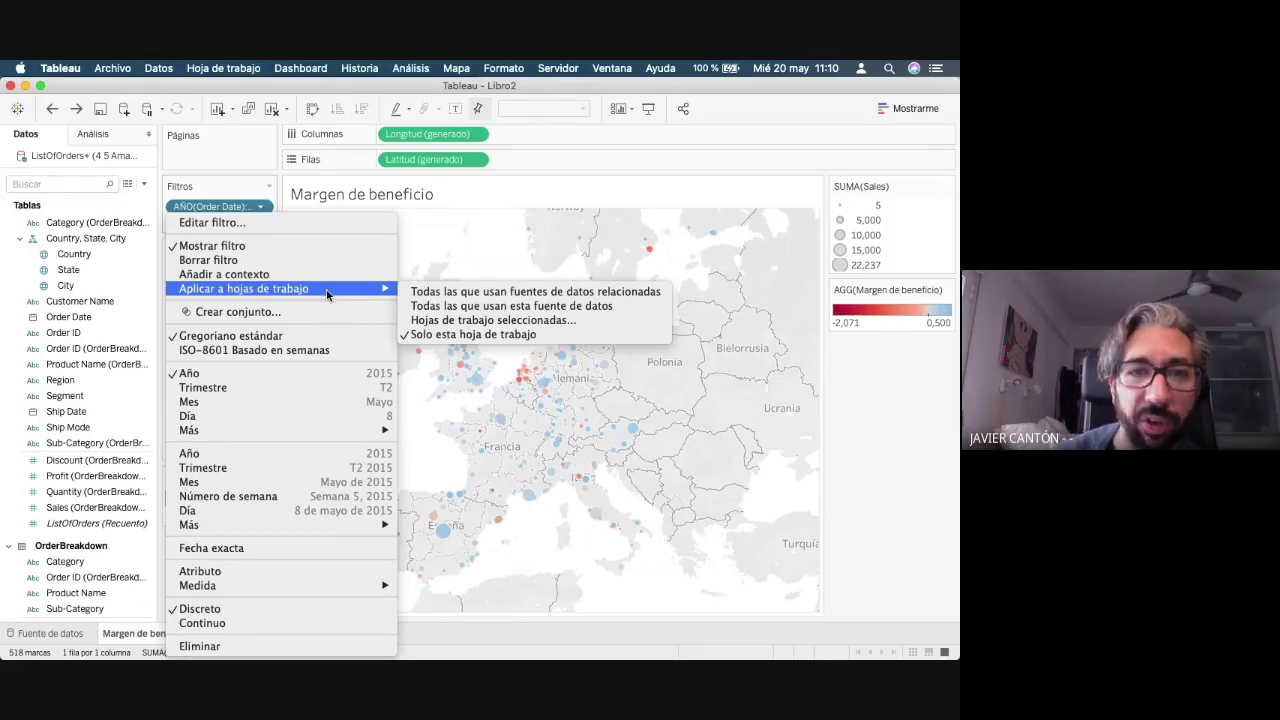
pyautogui.click(449, 307)
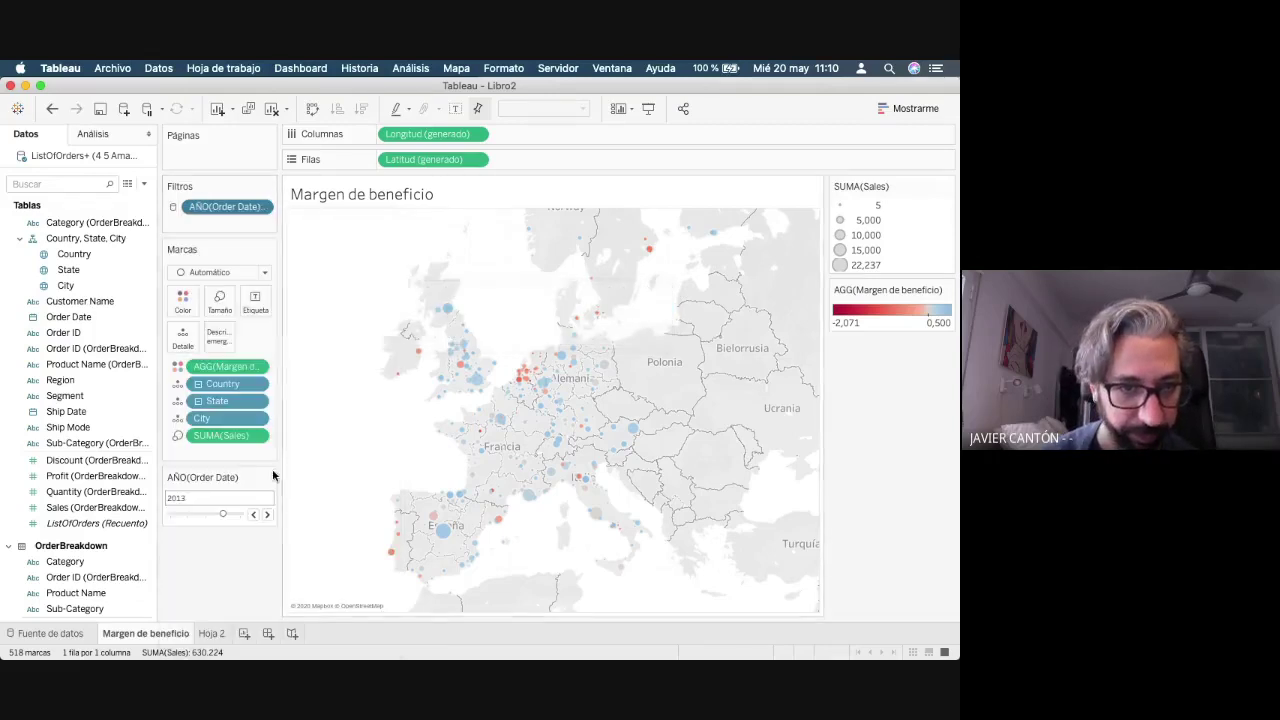
# - Show the AÑO(Order Date) filter control on the Hoja 2 scatter plot
pyautogui.click(210, 634)
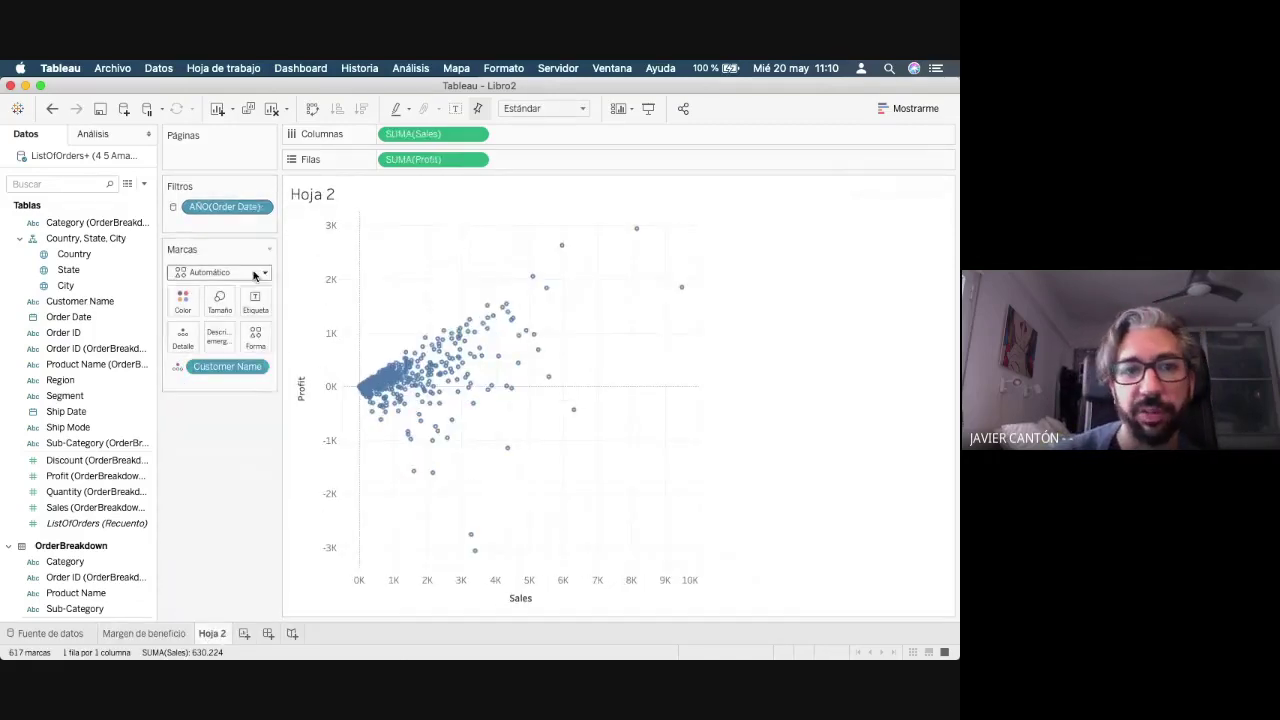
pyautogui.click(261, 206)
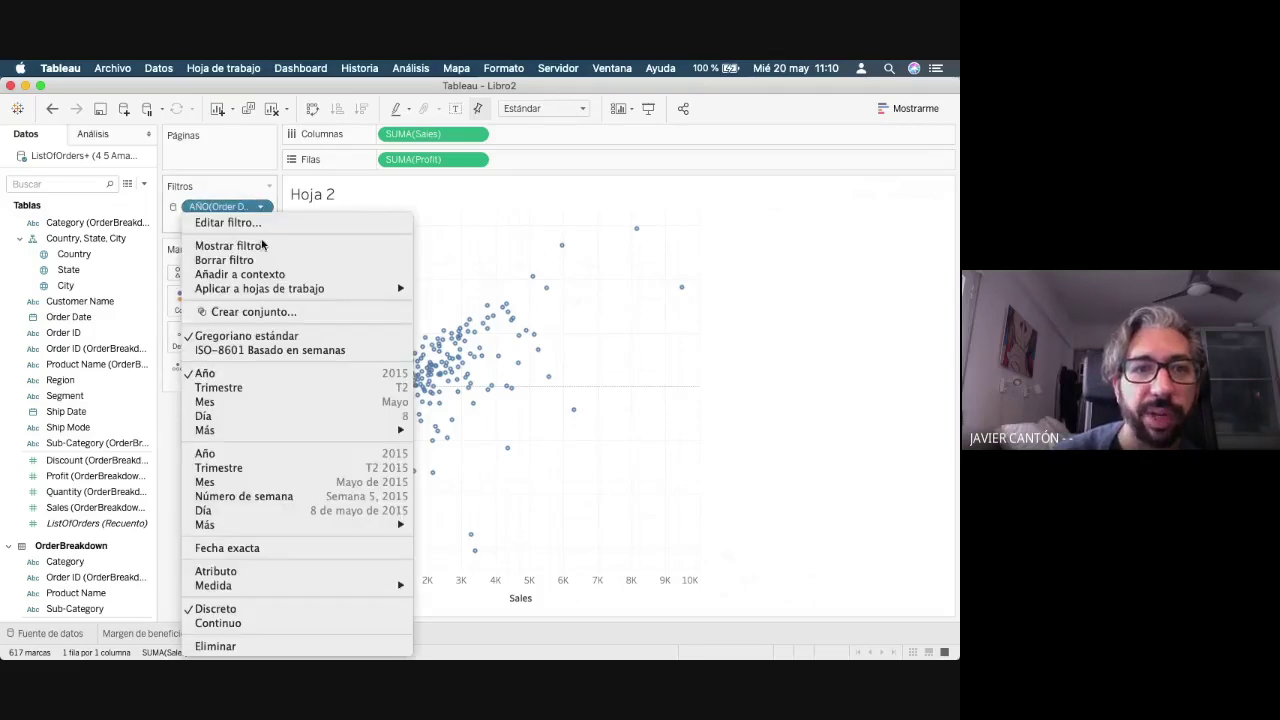
pyautogui.click(230, 245)
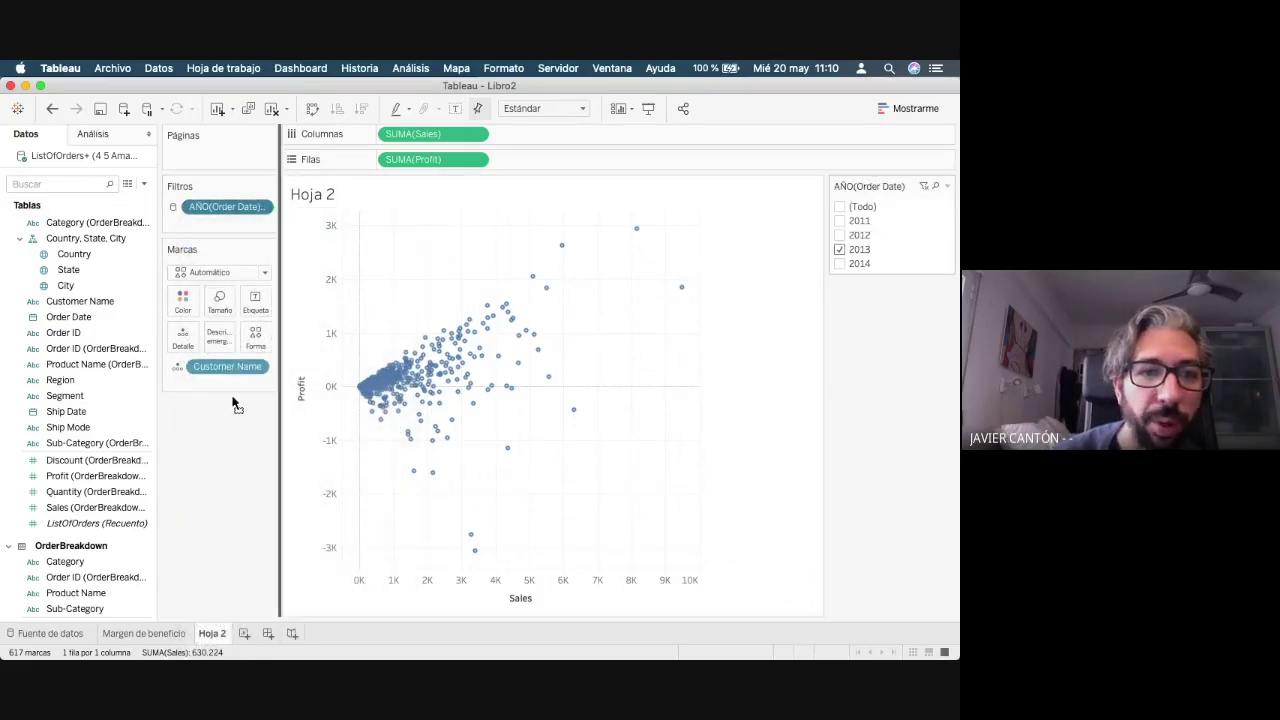
# - Move the Order Date year filter card beneath the Marks card and change it to a single-value slider
pyautogui.moveTo(242, 400); pyautogui.dragTo(272, 406)
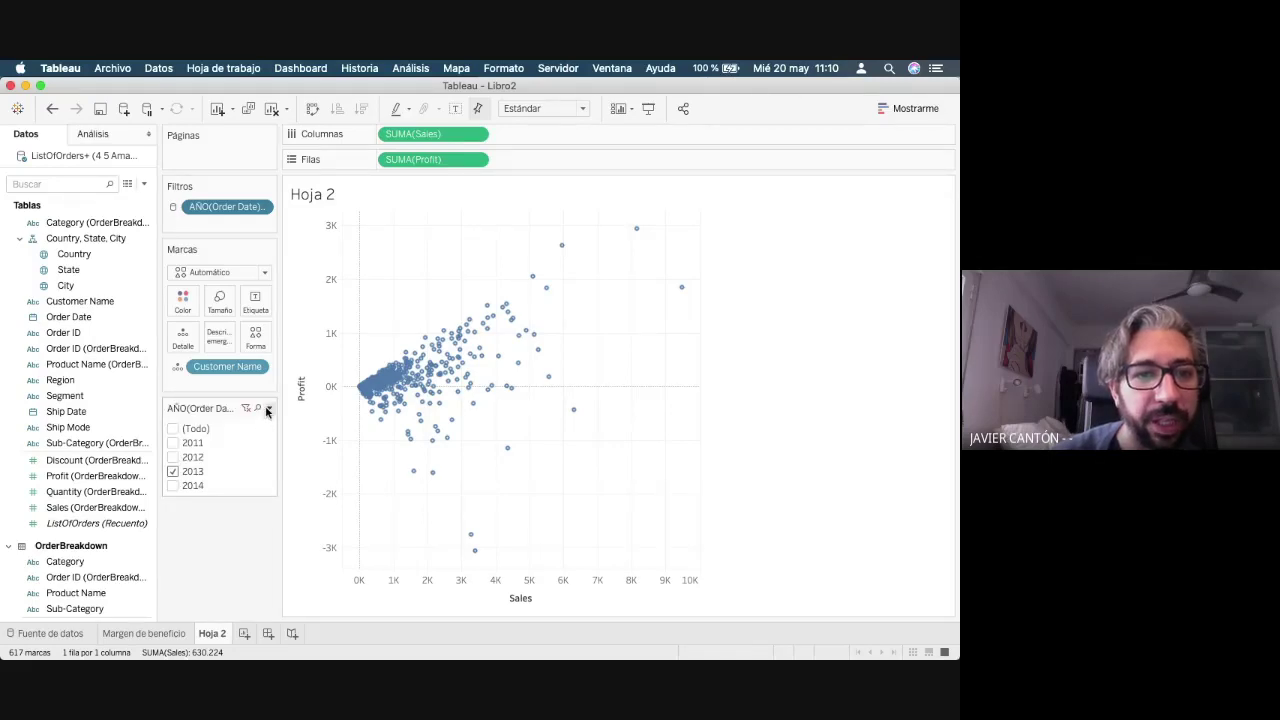
pyautogui.click(267, 408)
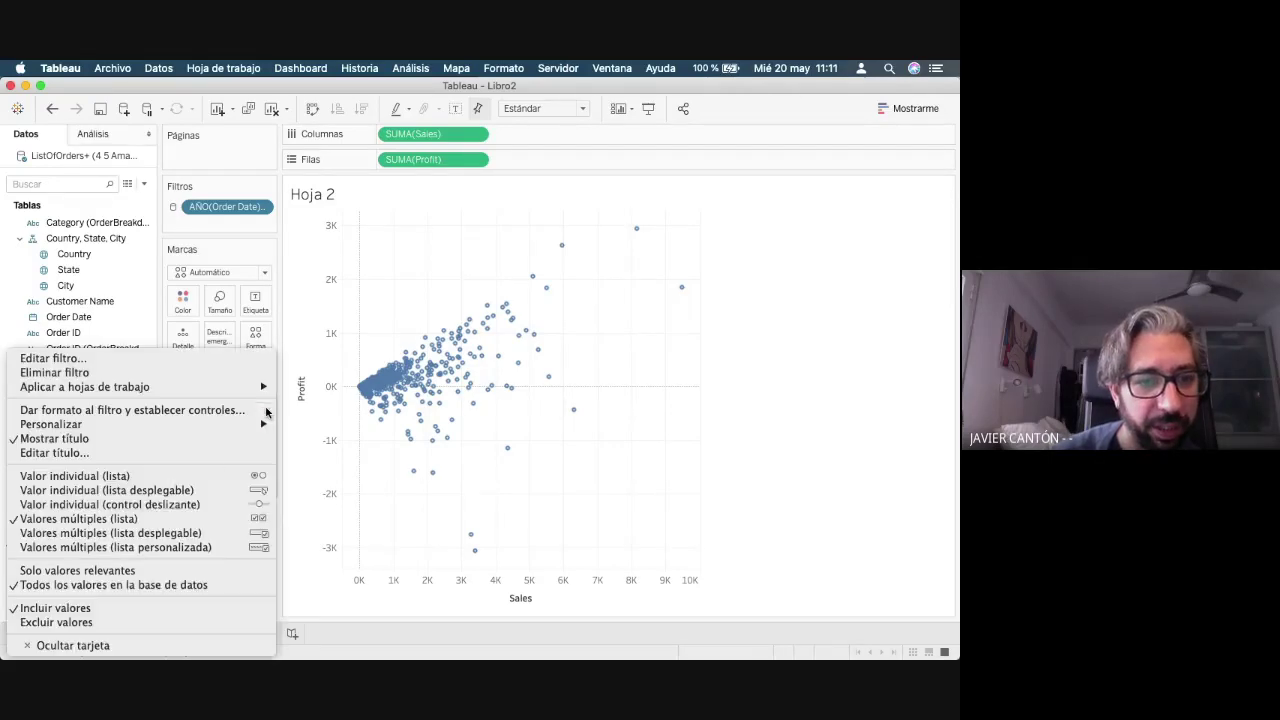
pyautogui.click(160, 518)
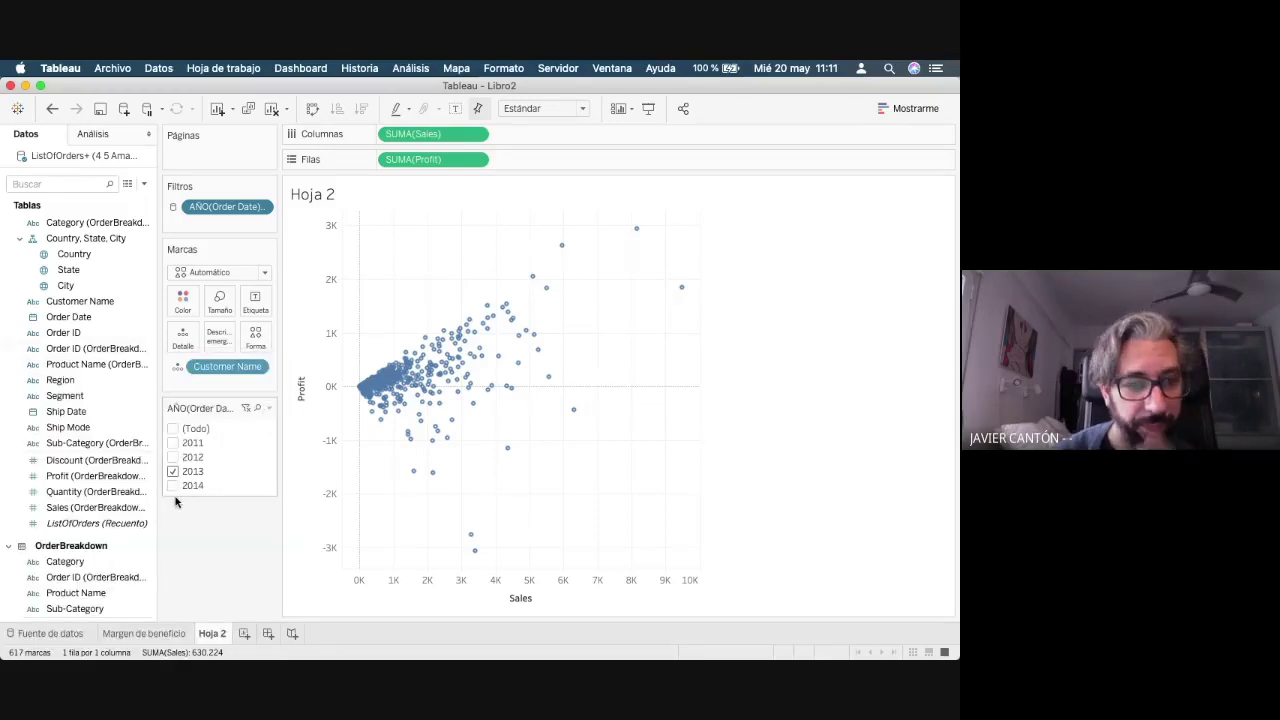
pyautogui.click(269, 408)
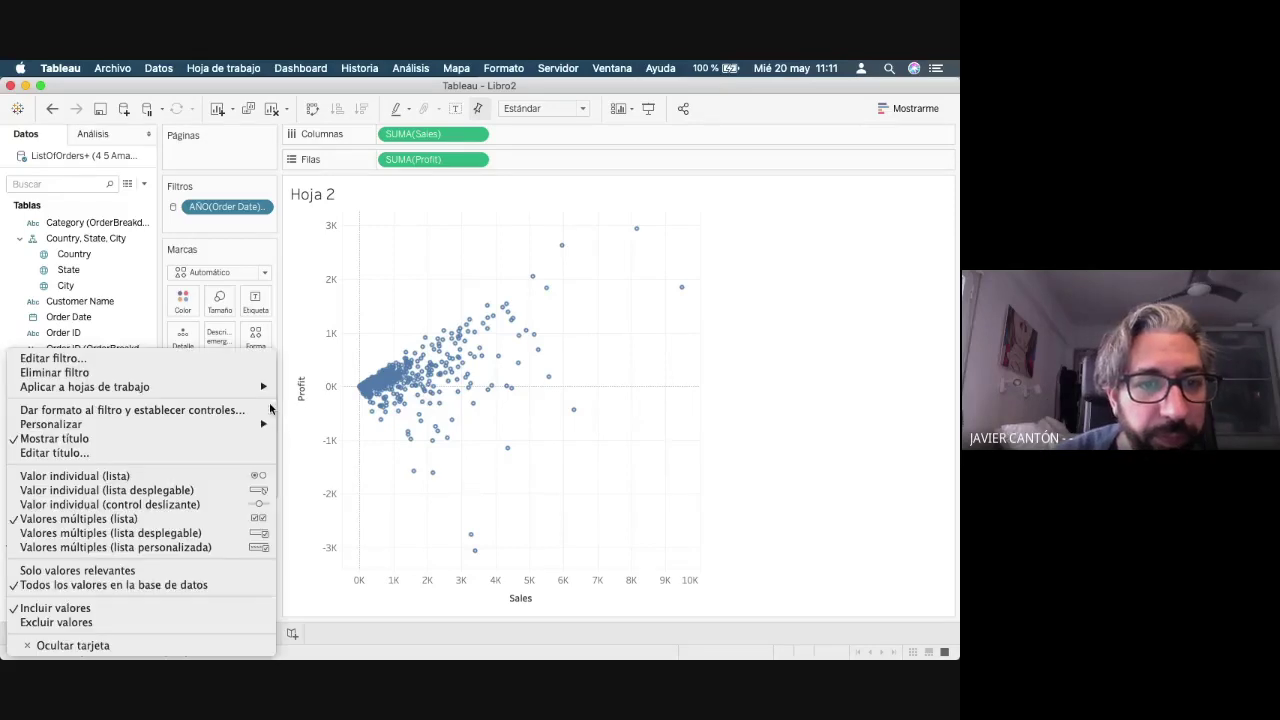
pyautogui.click(141, 505)
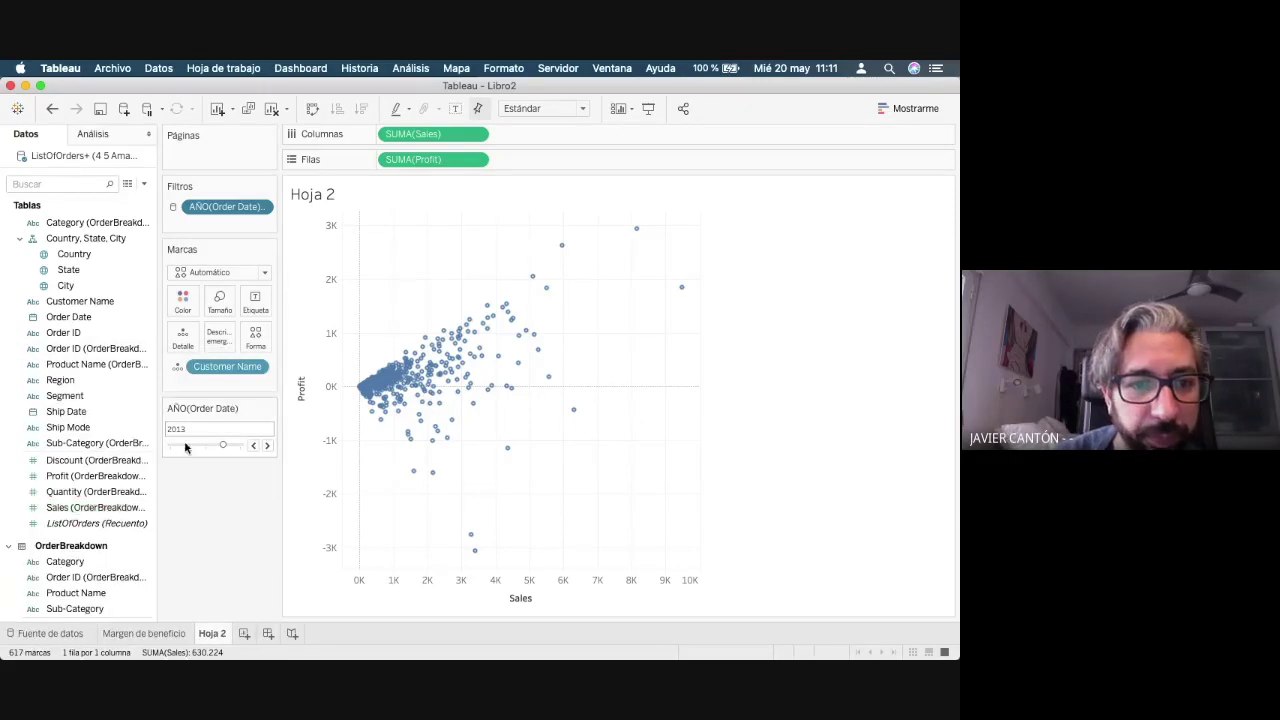
# - Step the Order Date year slider through 2012, 2013 and 2014, and leave it on 2012
pyautogui.click(254, 446)
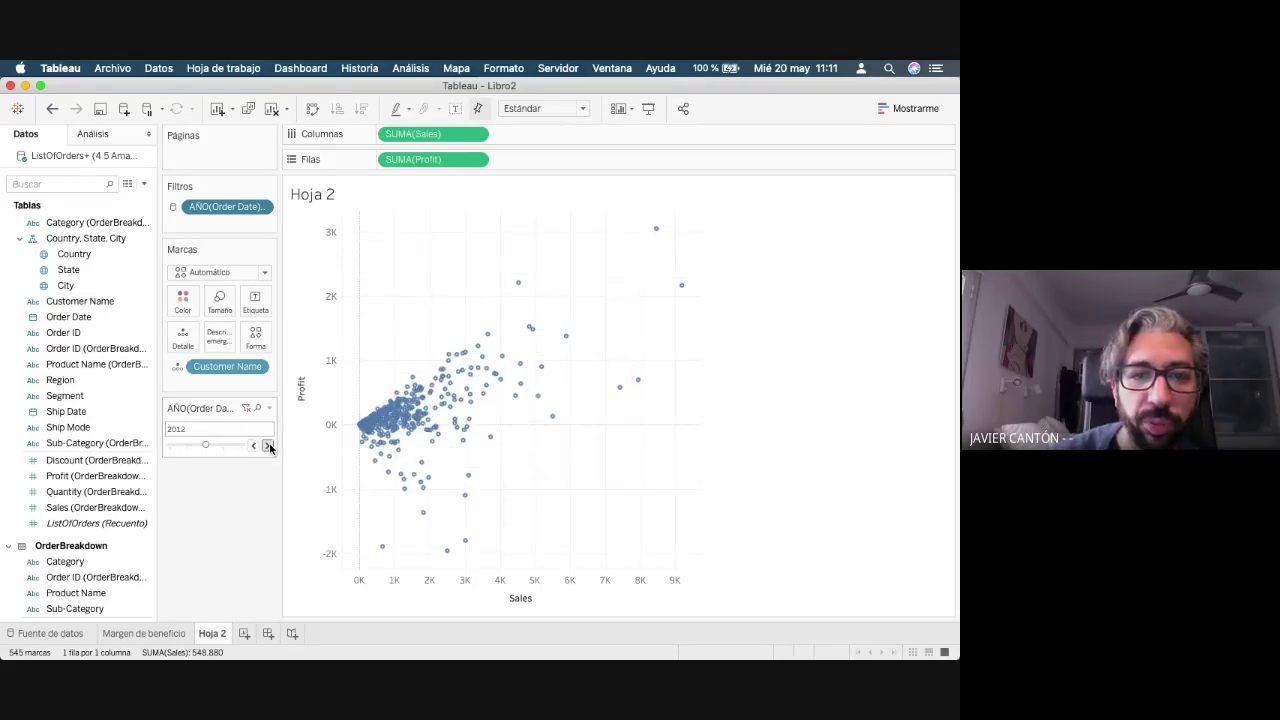
pyautogui.click(268, 446)
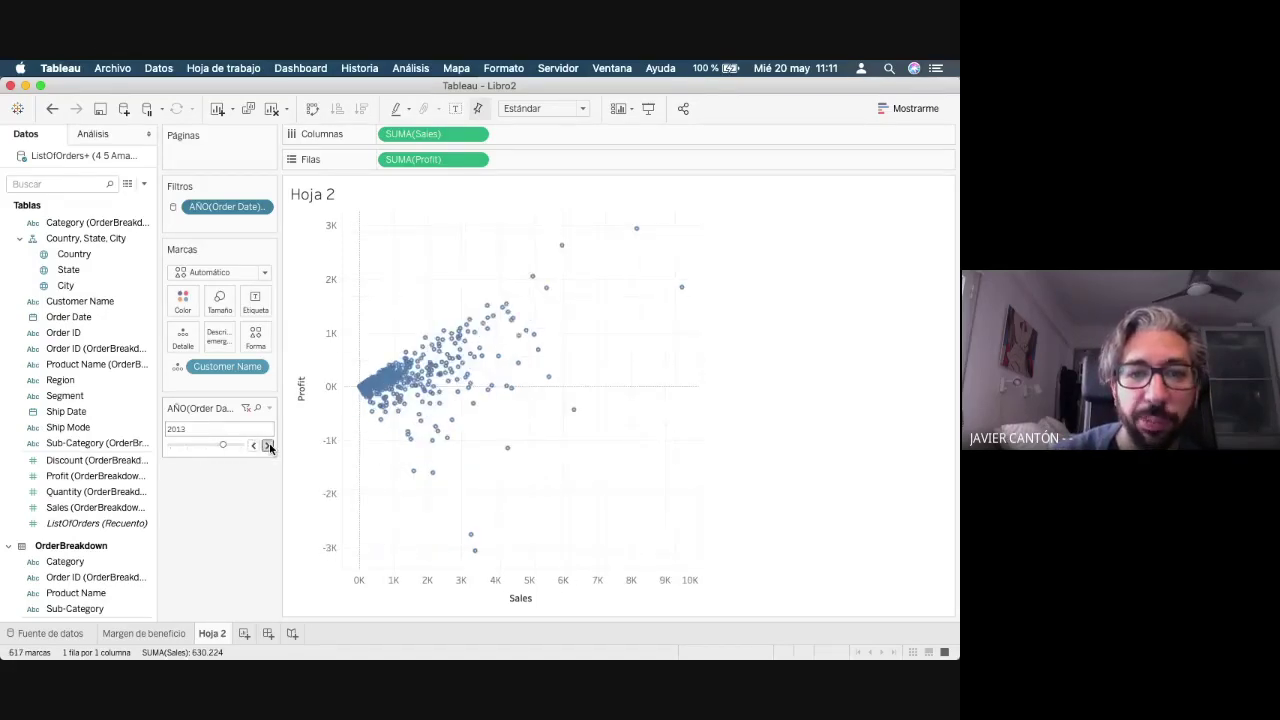
pyautogui.click(268, 446)
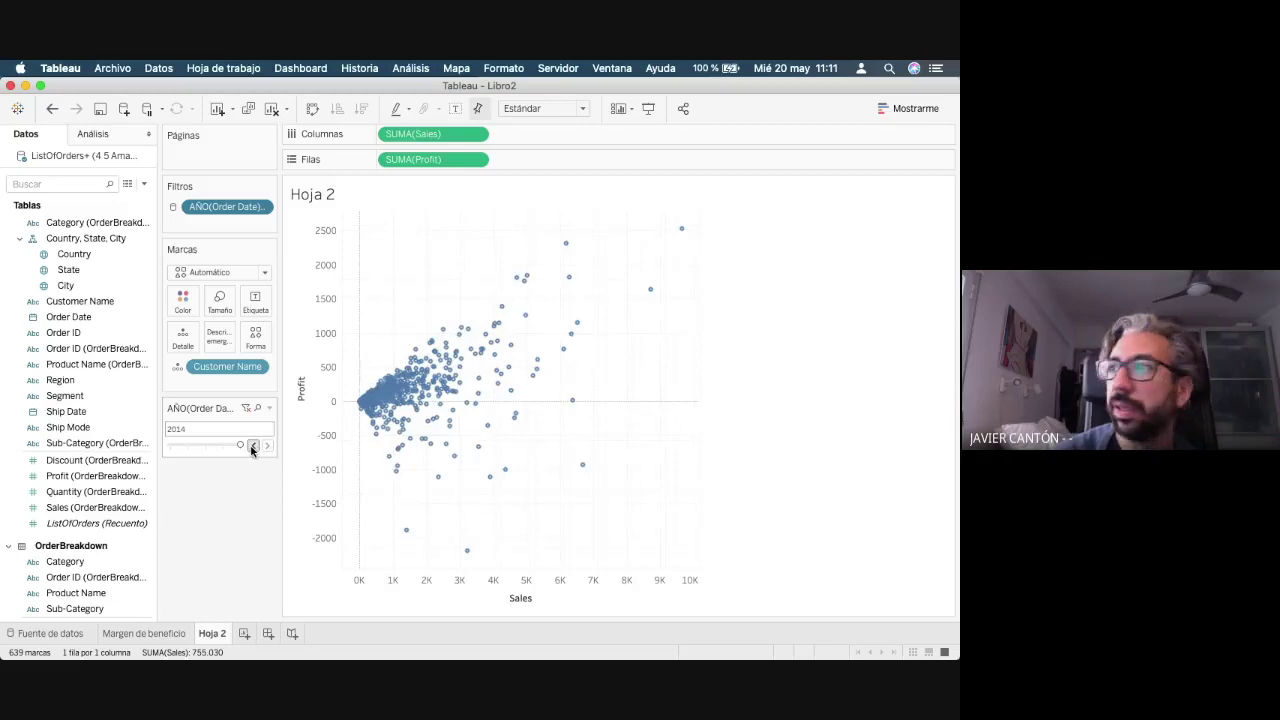
pyautogui.click(252, 446)
pyautogui.click(252, 446)
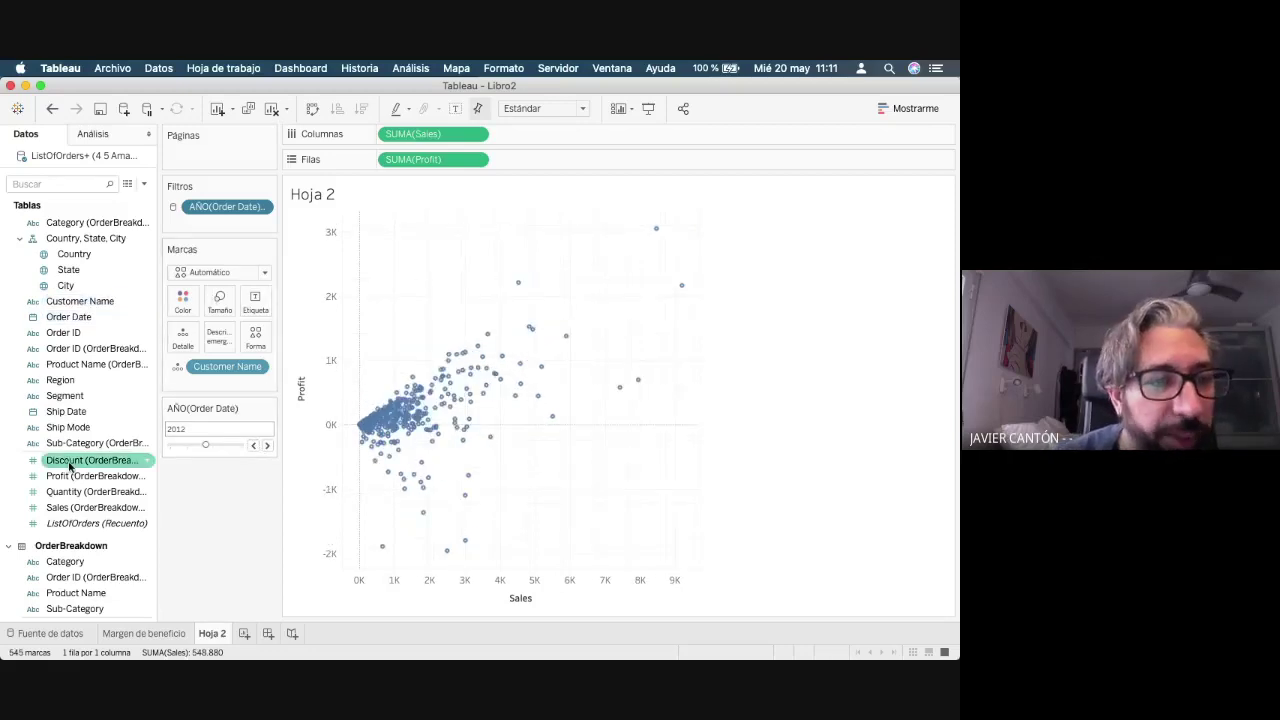
# - Color the scatter plot marks by the Margen de beneficio field
pyautogui.scroll(-3, 69, 467)
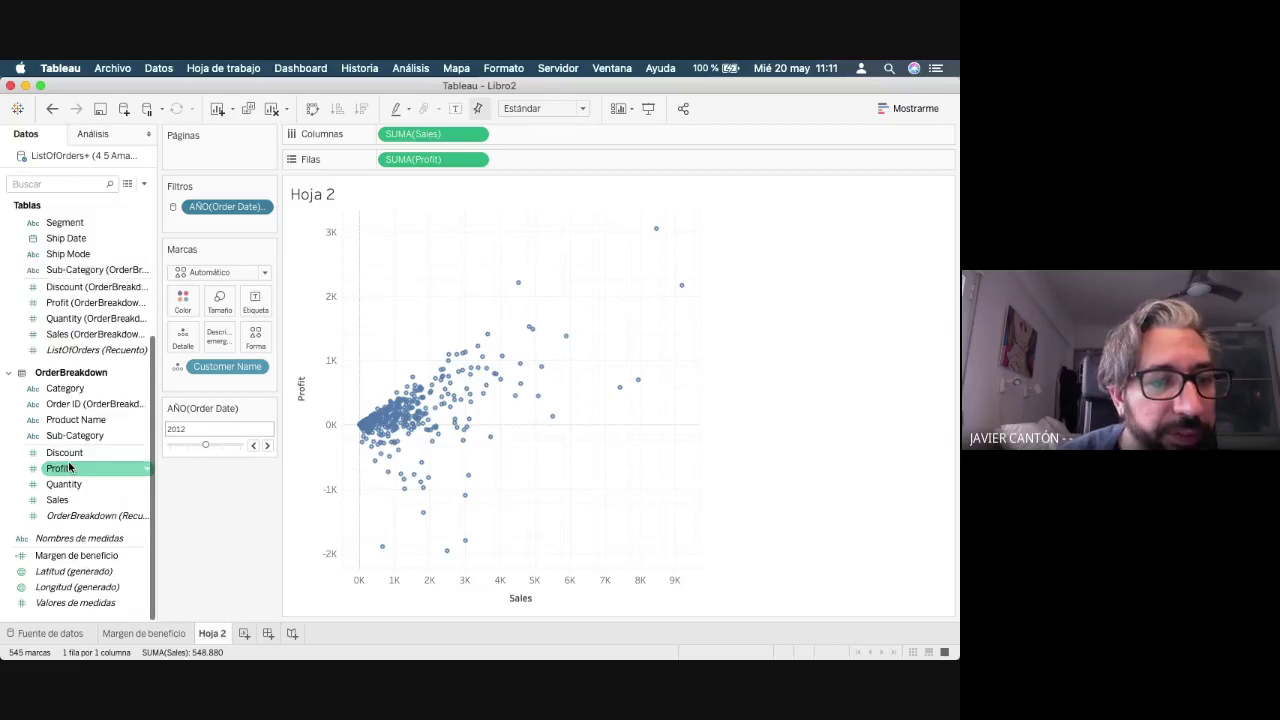
pyautogui.click(183, 304)
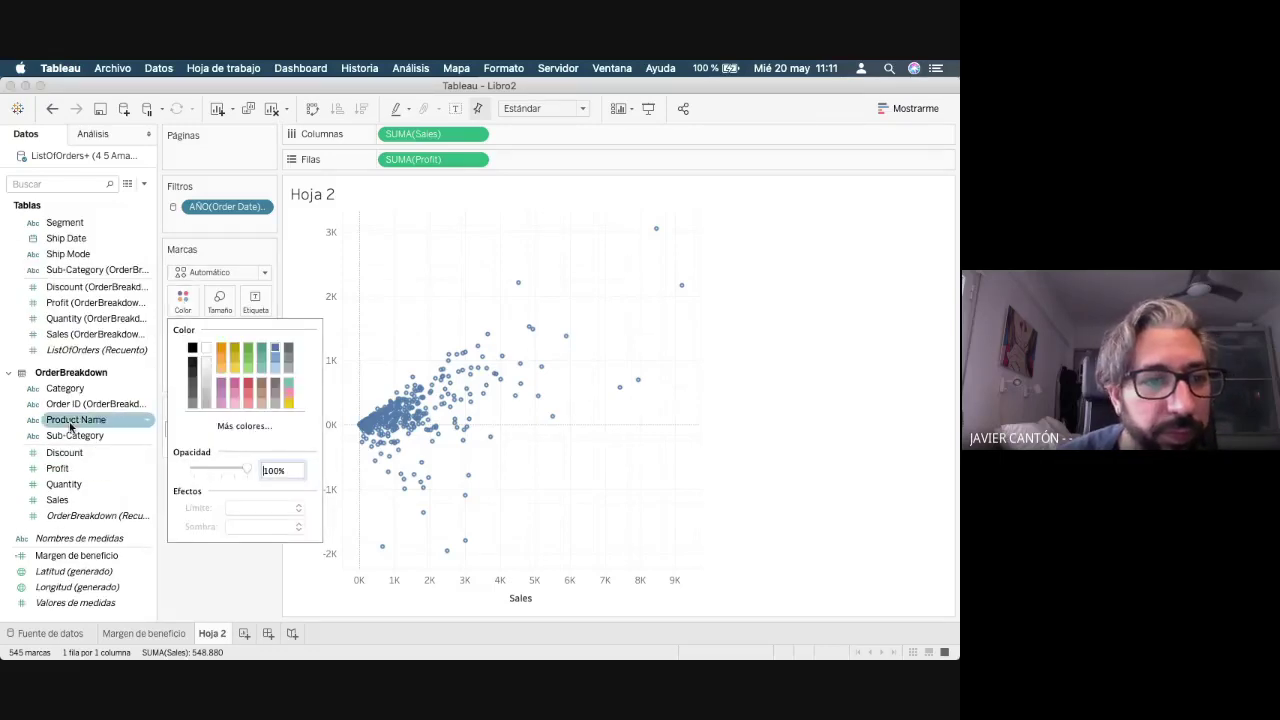
pyautogui.click(70, 505)
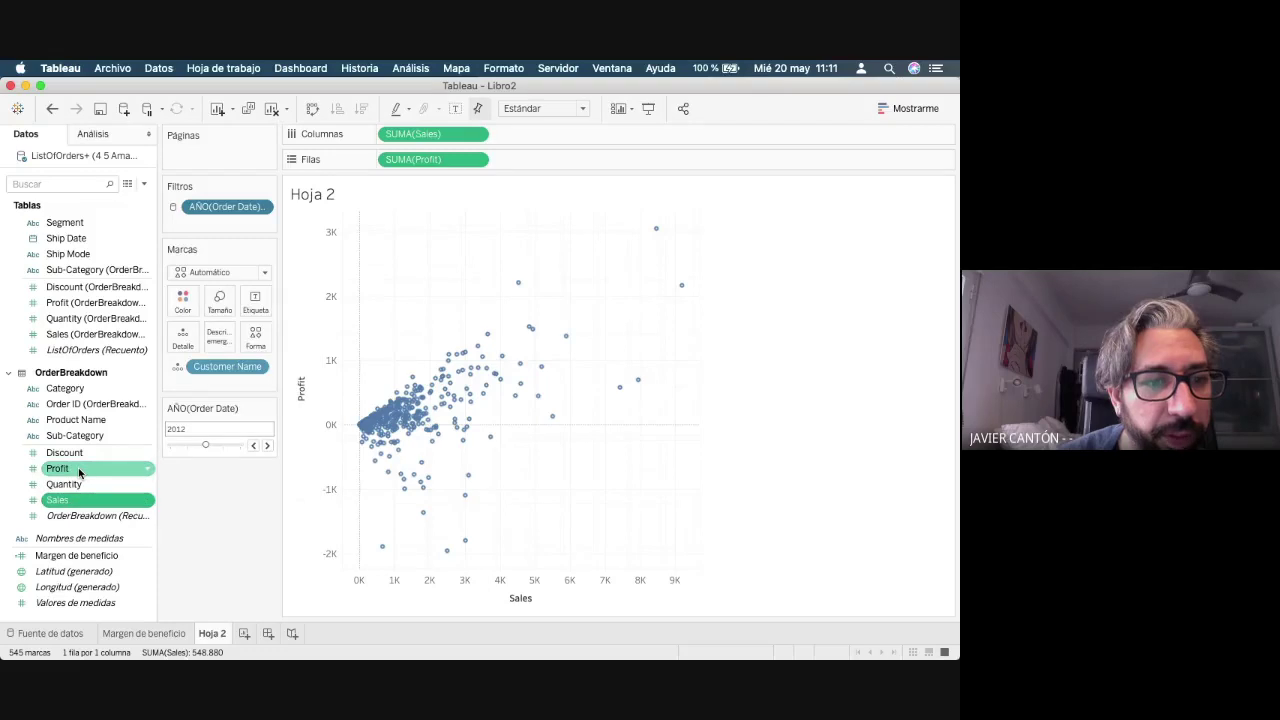
pyautogui.moveTo(70, 555); pyautogui.dragTo(181, 300)
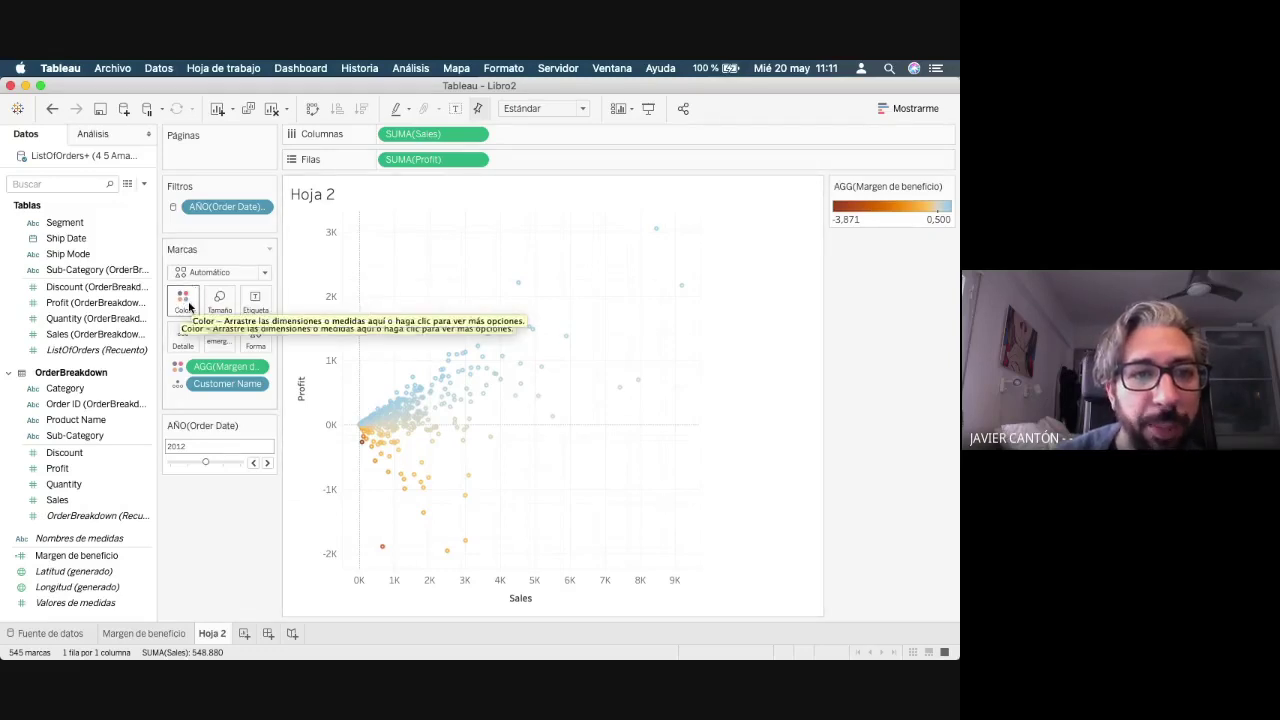
# - Change the Margen de beneficio color palette to Rojo-azul divergente
pyautogui.click(188, 305)
pyautogui.click(258, 350)
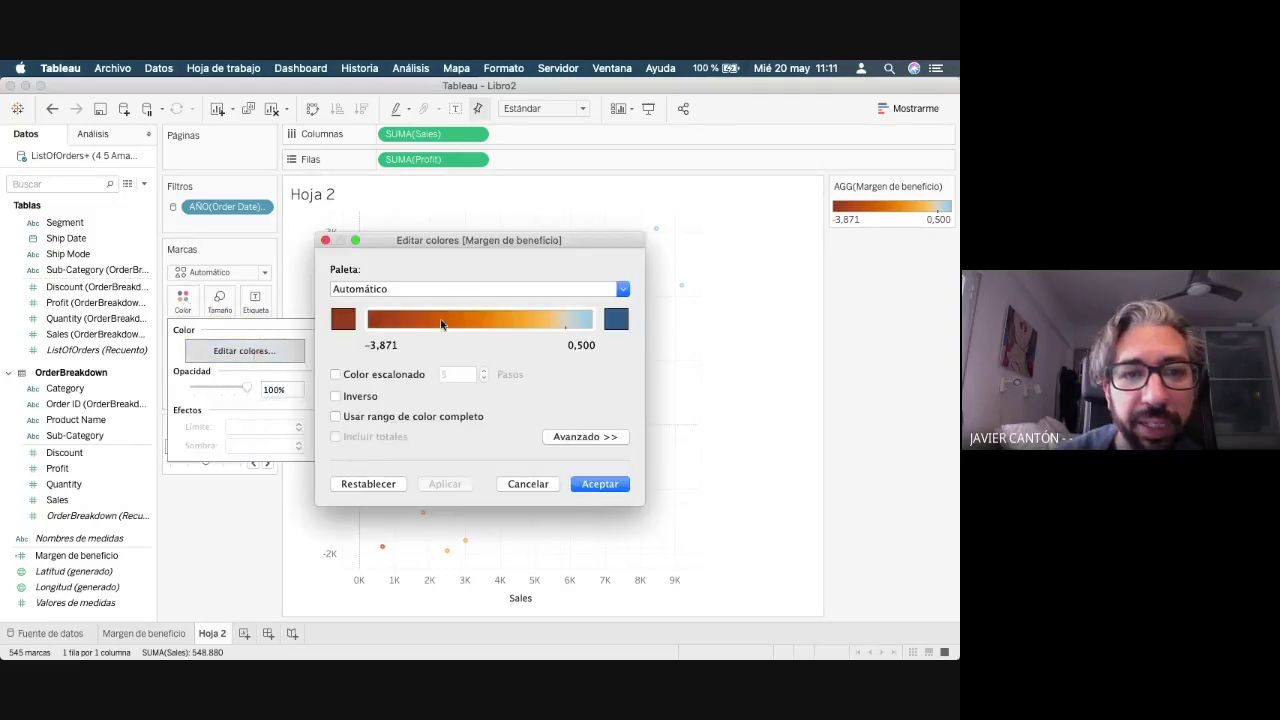
pyautogui.click(470, 289)
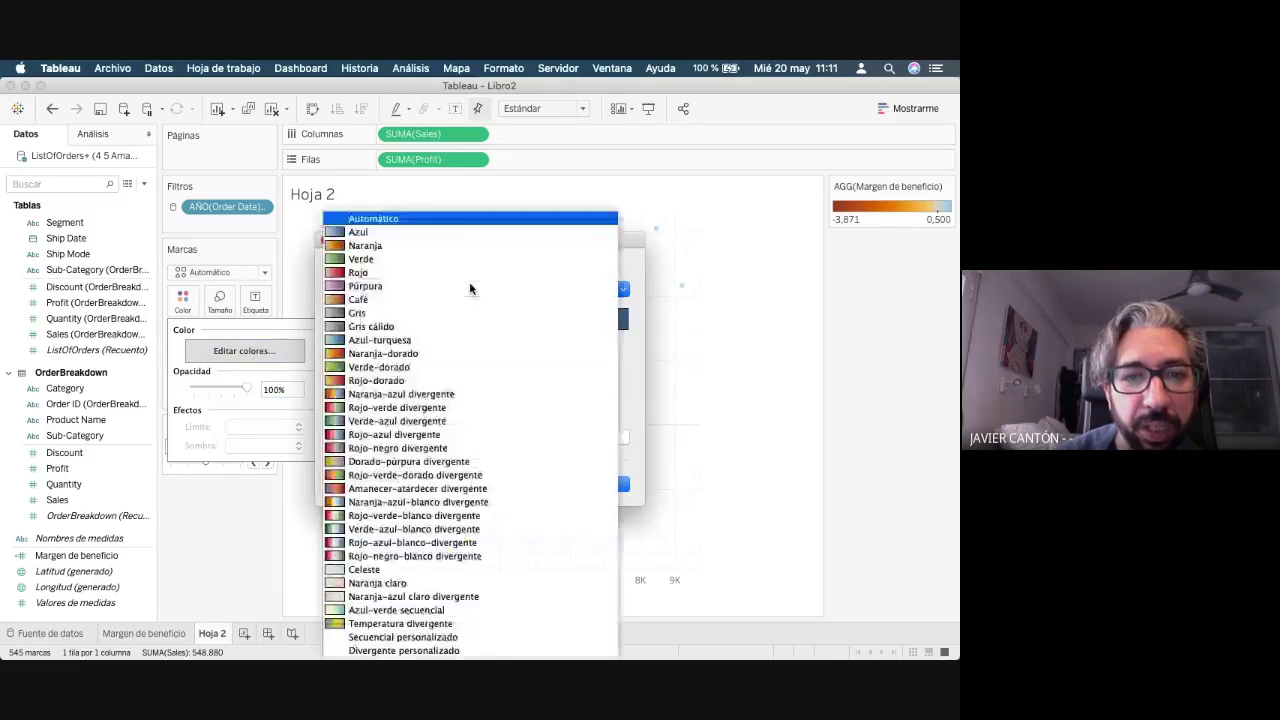
pyautogui.click(403, 436)
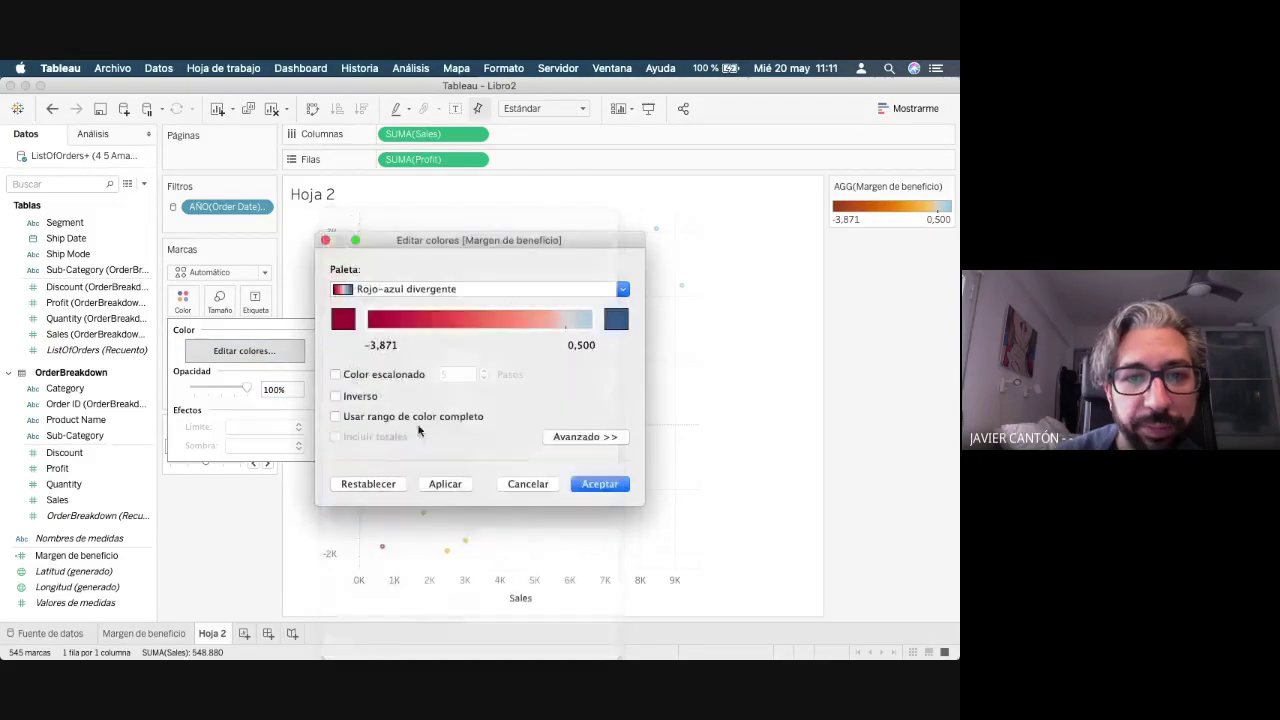
pyautogui.click(599, 484)
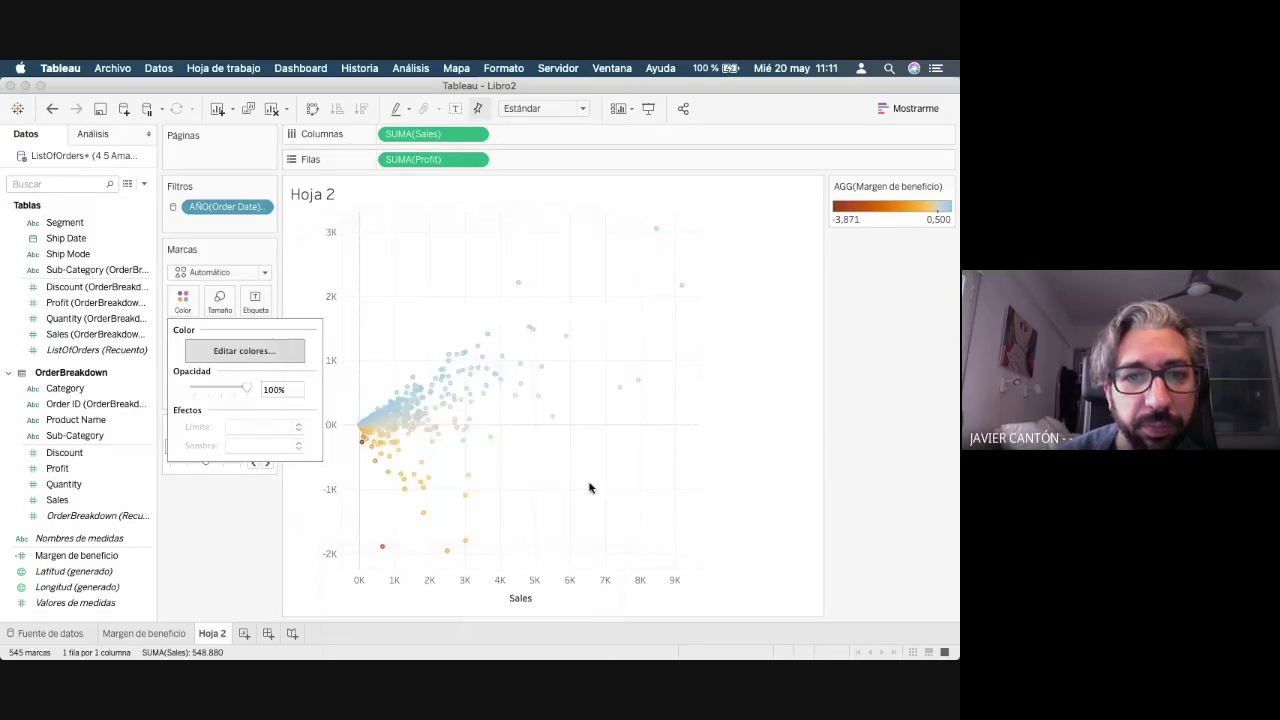
# - Reduce the opacity of the scatter plot marks to 75%
pyautogui.click(183, 300)
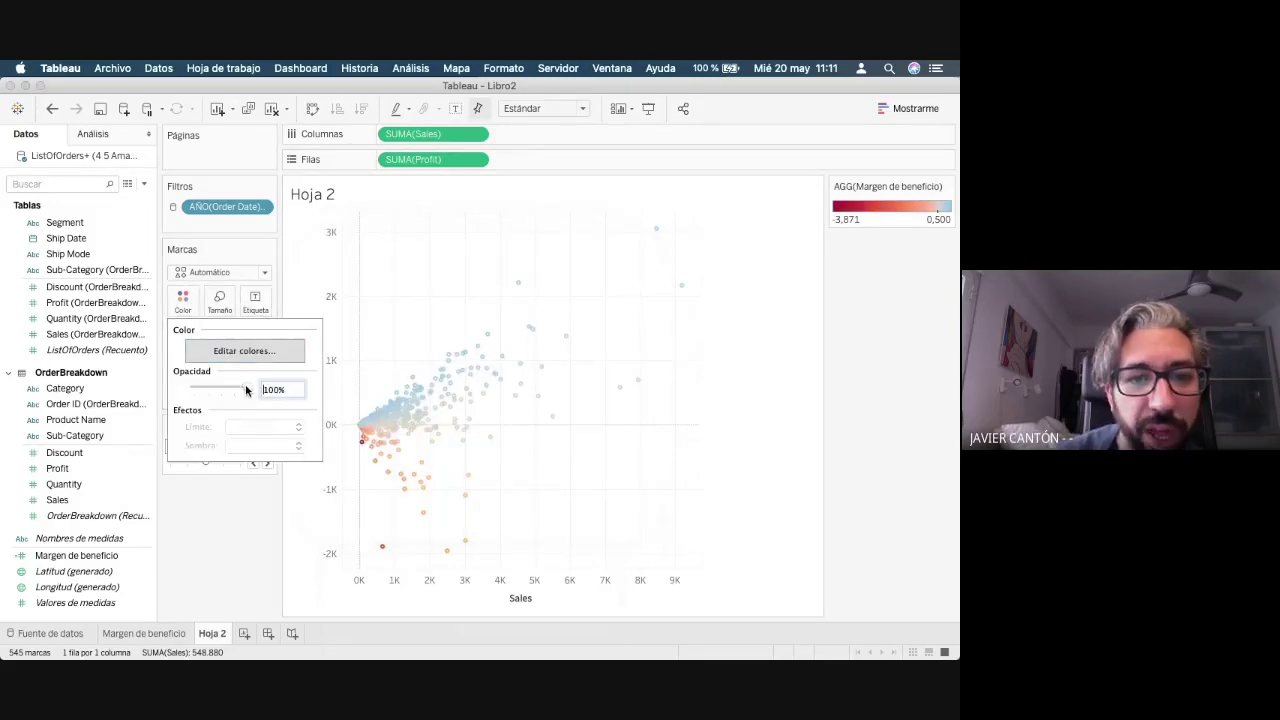
pyautogui.moveTo(248, 388); pyautogui.dragTo(233, 392)
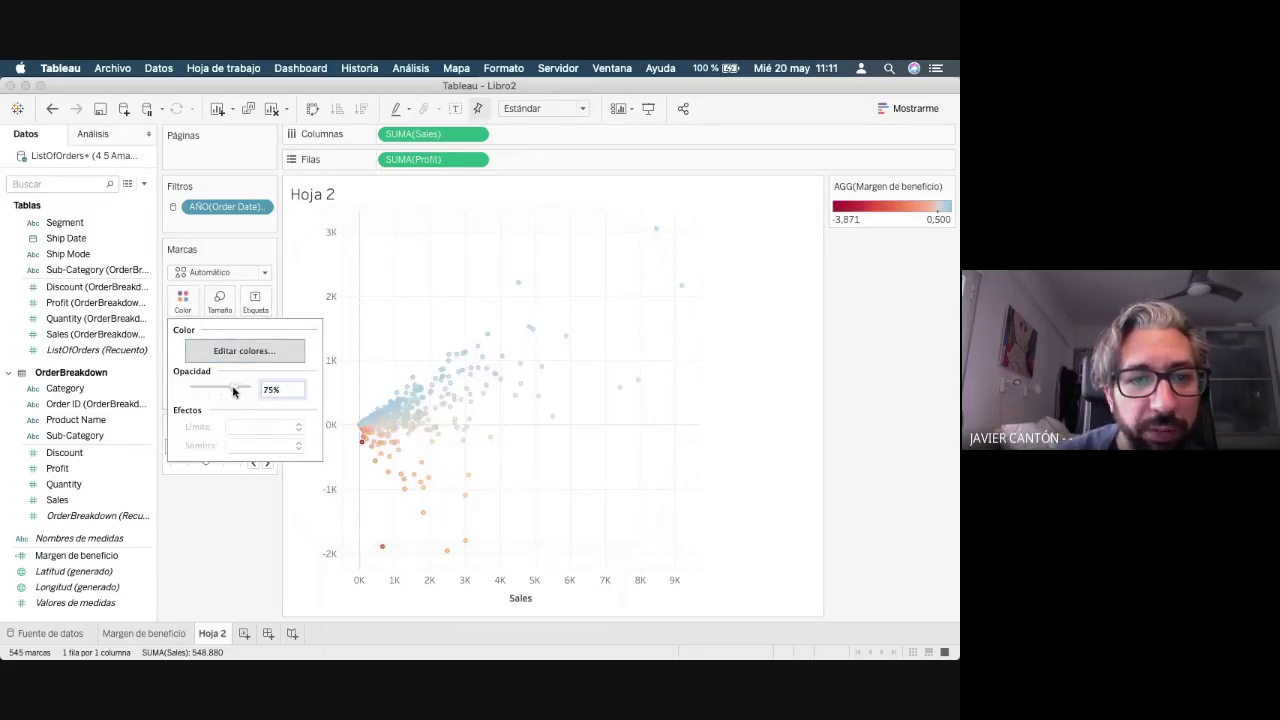
pyautogui.click(247, 534)
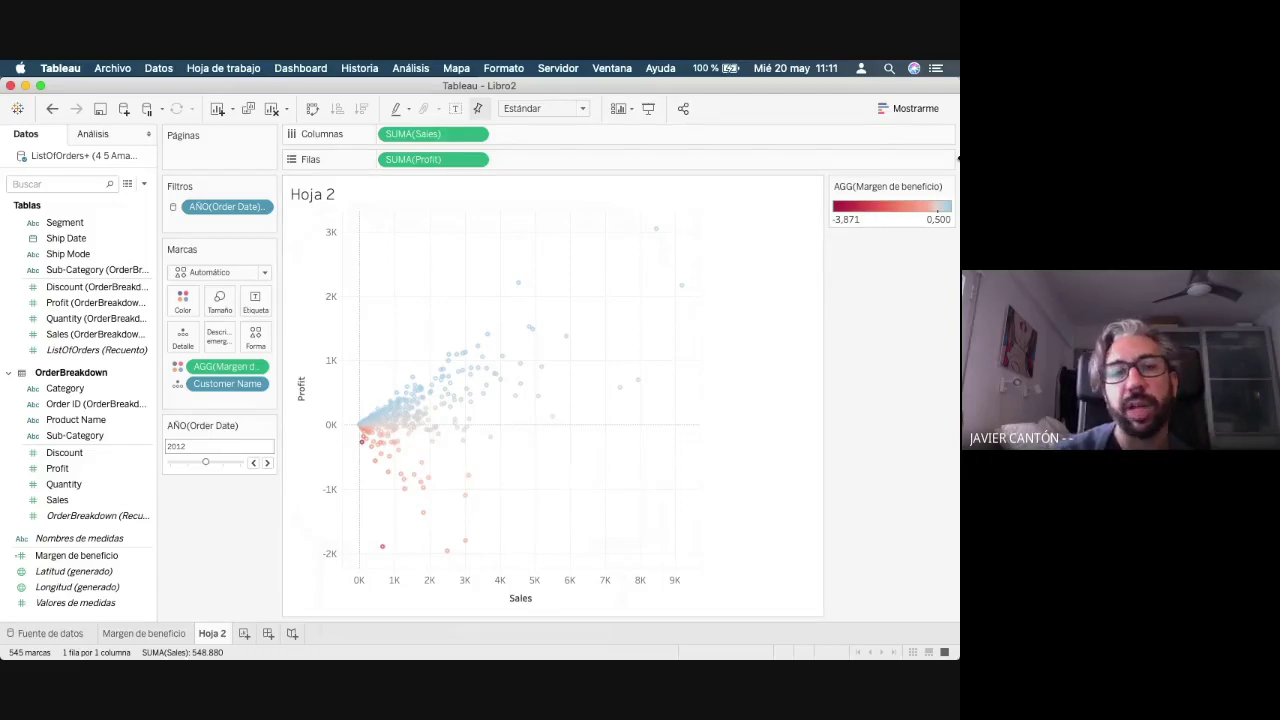
# - Add a new dashboard to the workbook and rename the Hoja 2 worksheet as Correlación
pyautogui.click(267, 633)
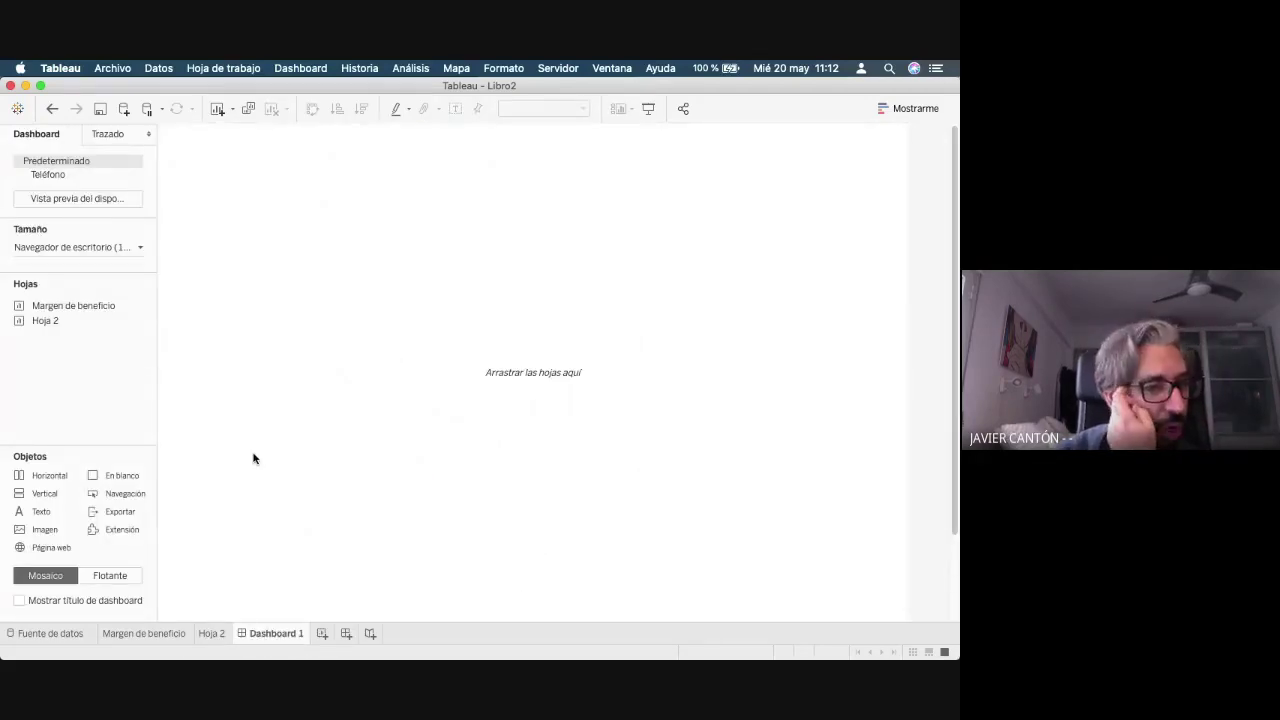
pyautogui.click(218, 636)
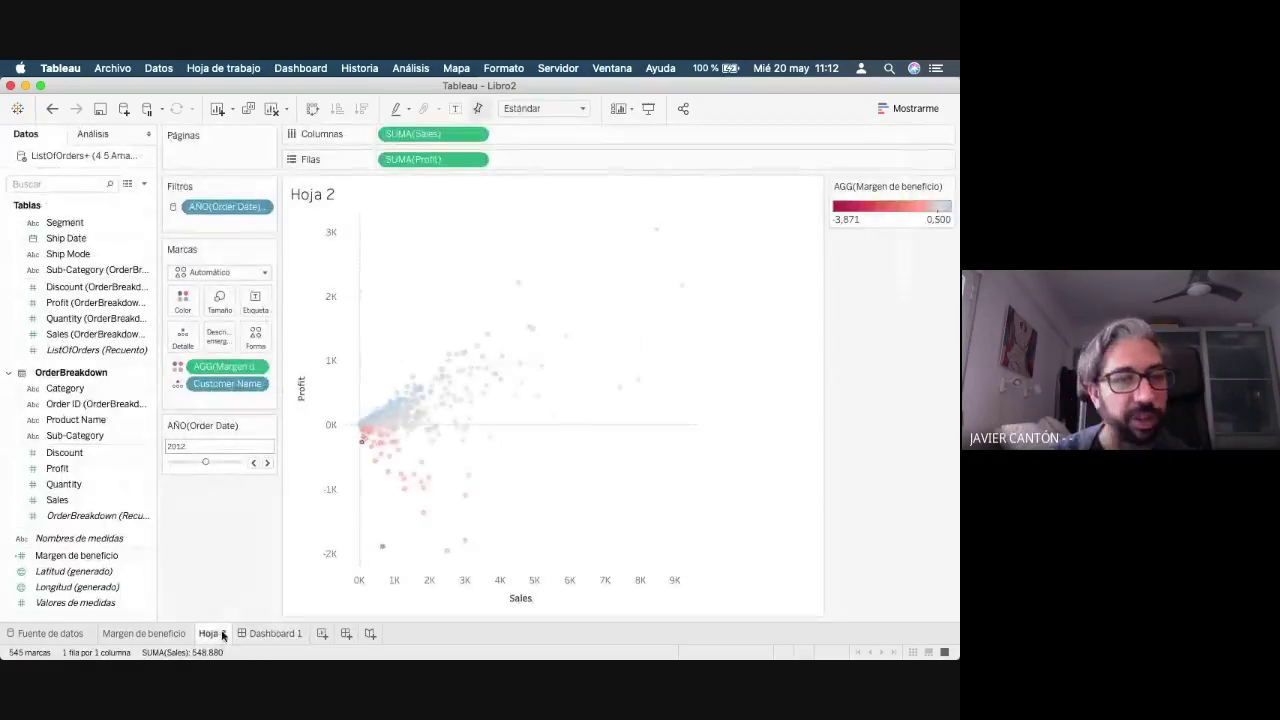
pyautogui.doubleClick(213, 634)
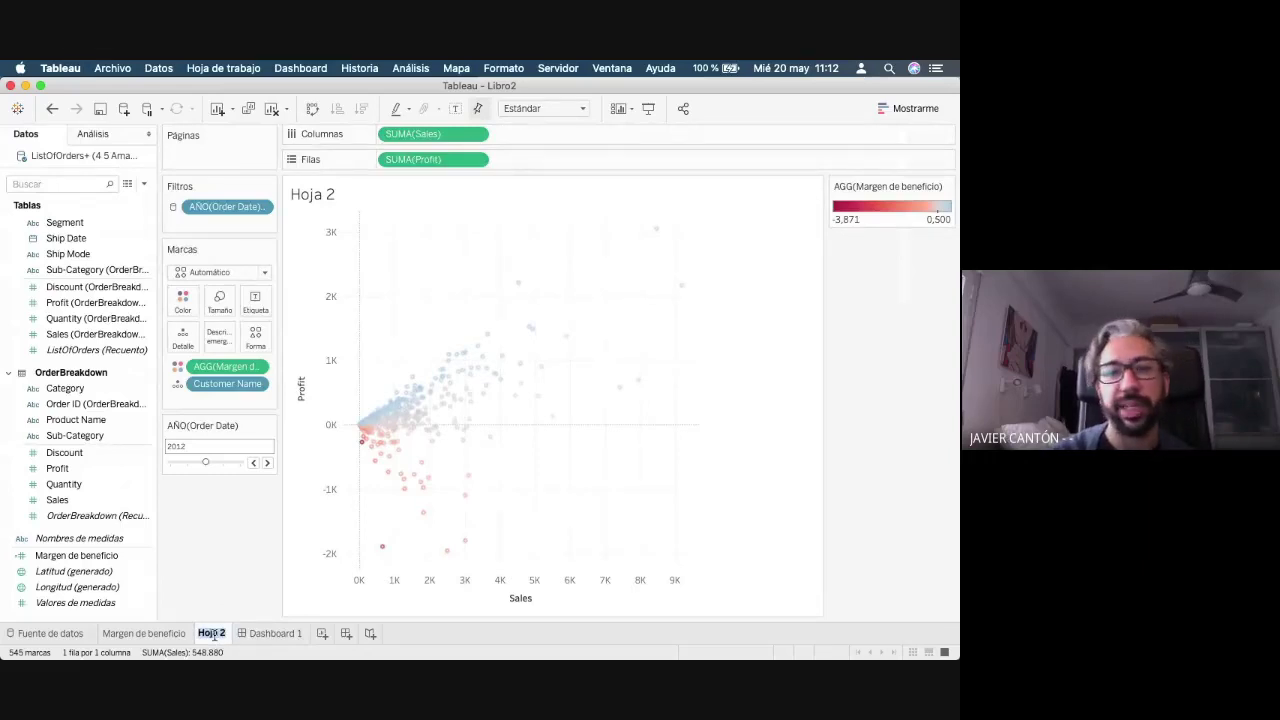
pyautogui.write('C')
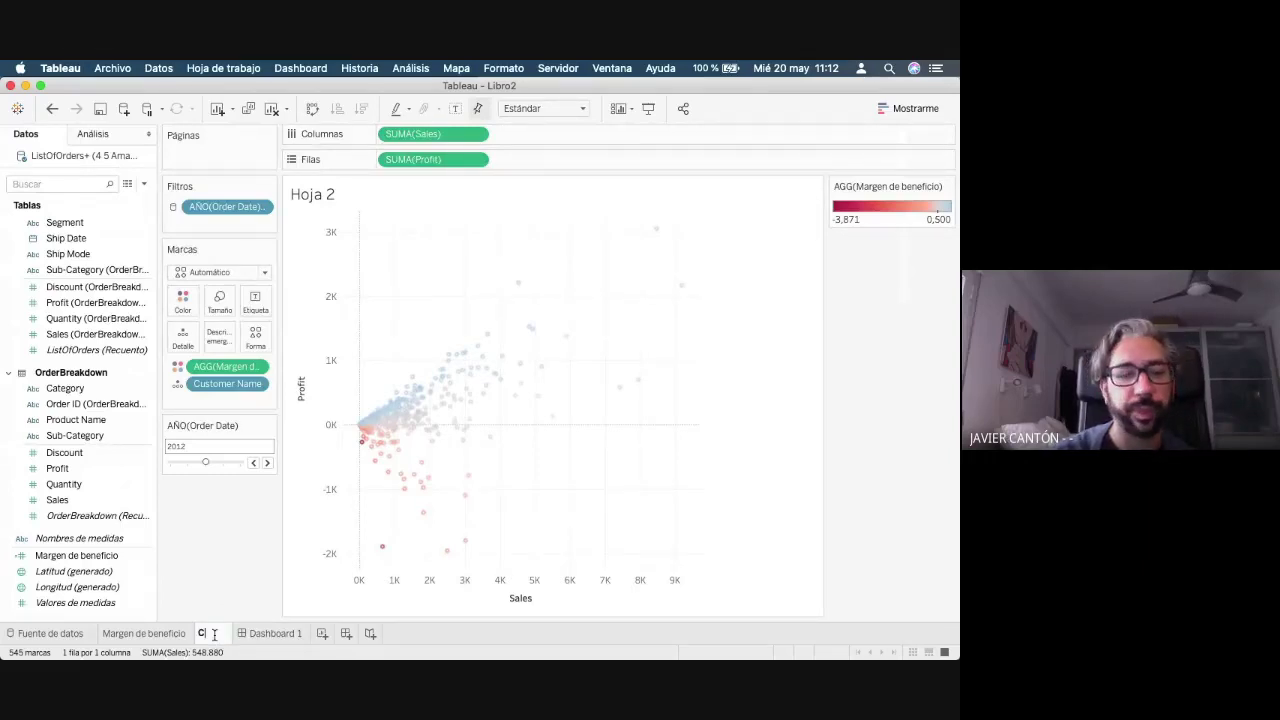
pyautogui.write('orrelación')
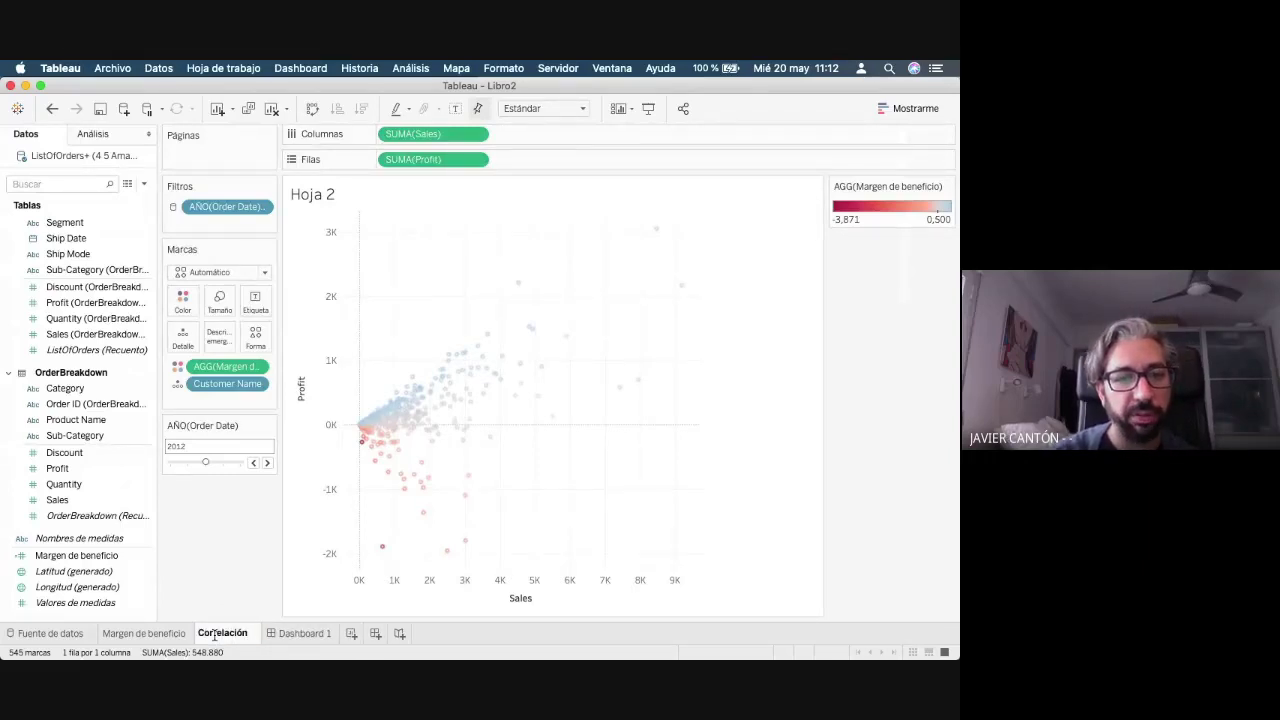
pyautogui.press('Return')
# - Check the size options of Dashboard 1 and place the Margen de beneficio map sheet on it
pyautogui.click(290, 636)
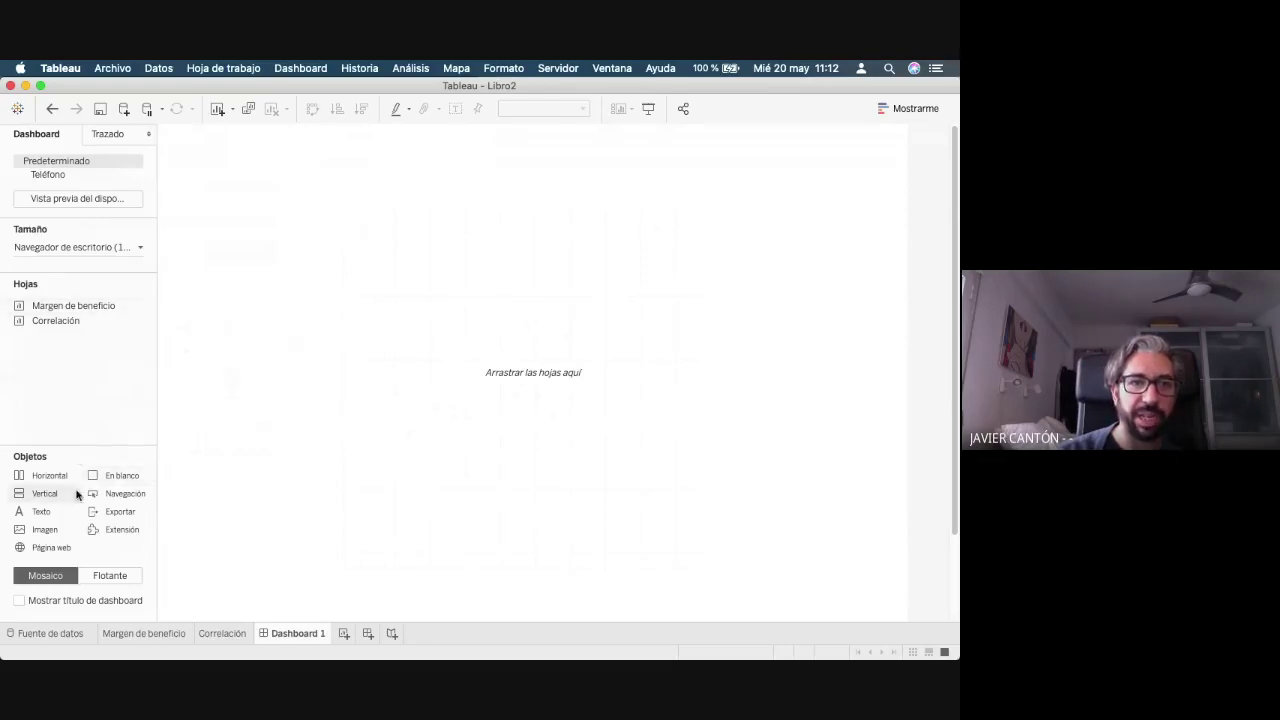
pyautogui.moveTo(63, 311)
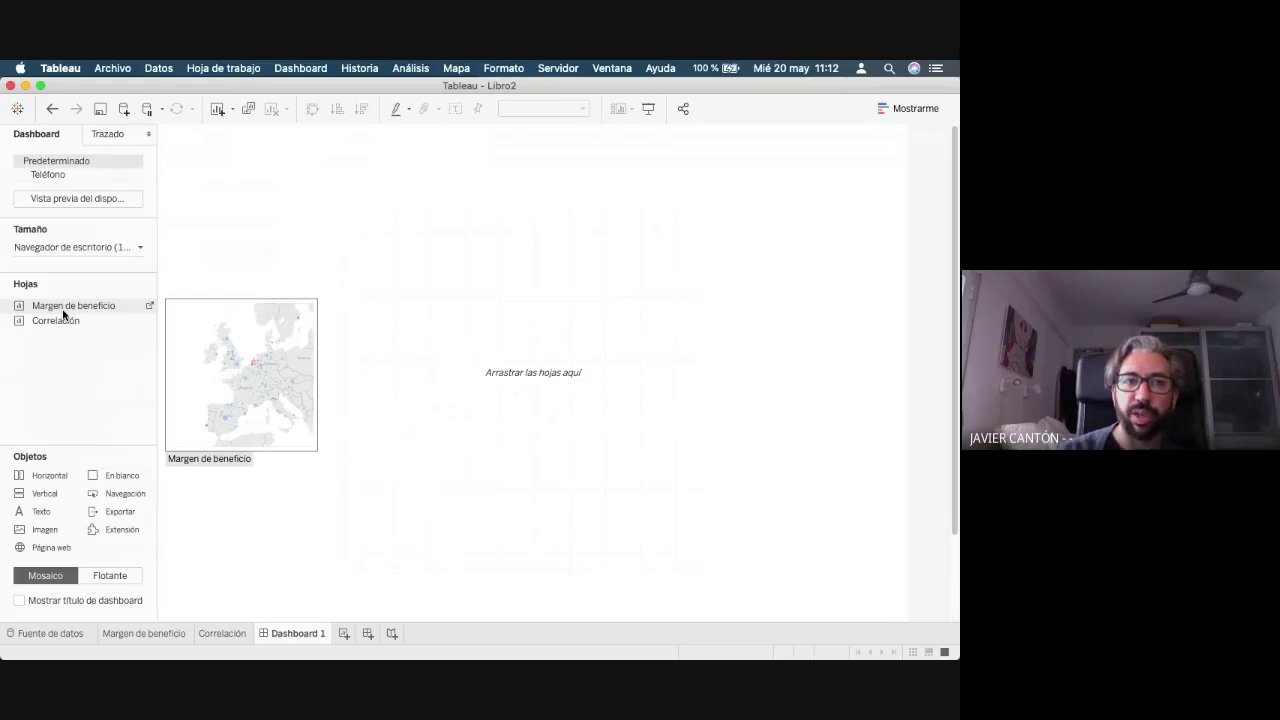
pyautogui.click(140, 247)
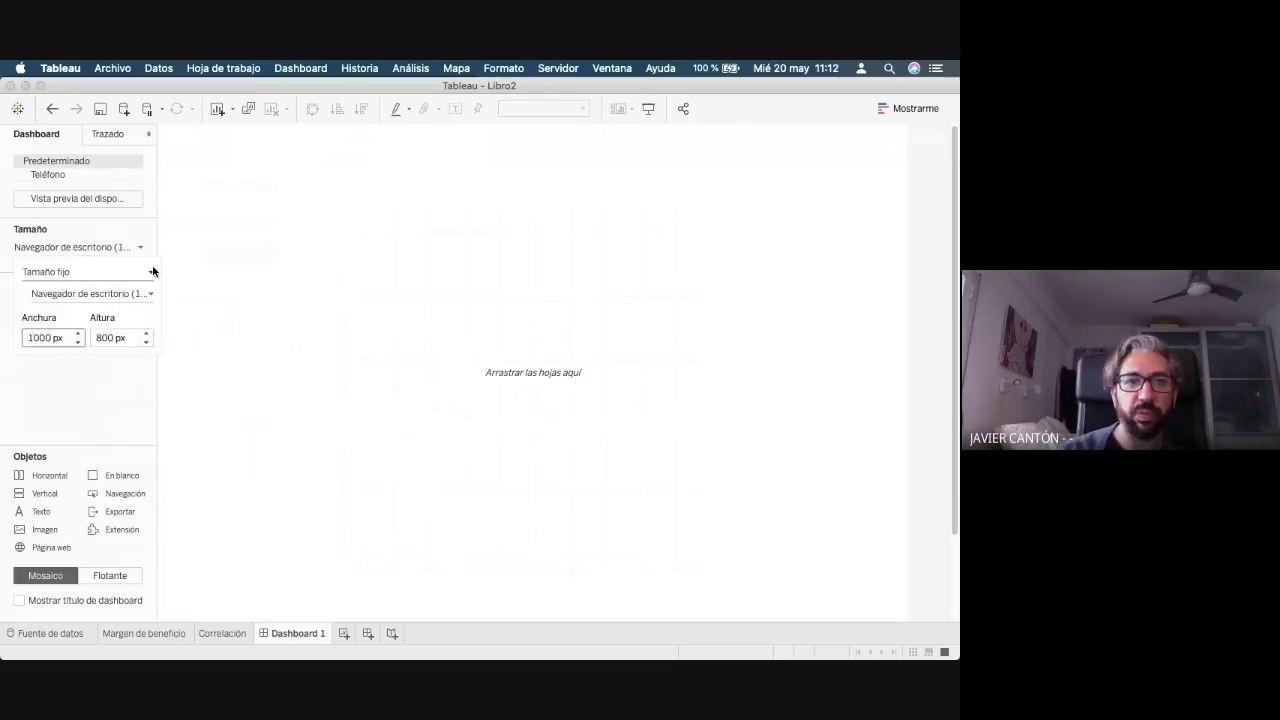
pyautogui.click(151, 273)
pyautogui.click(151, 276)
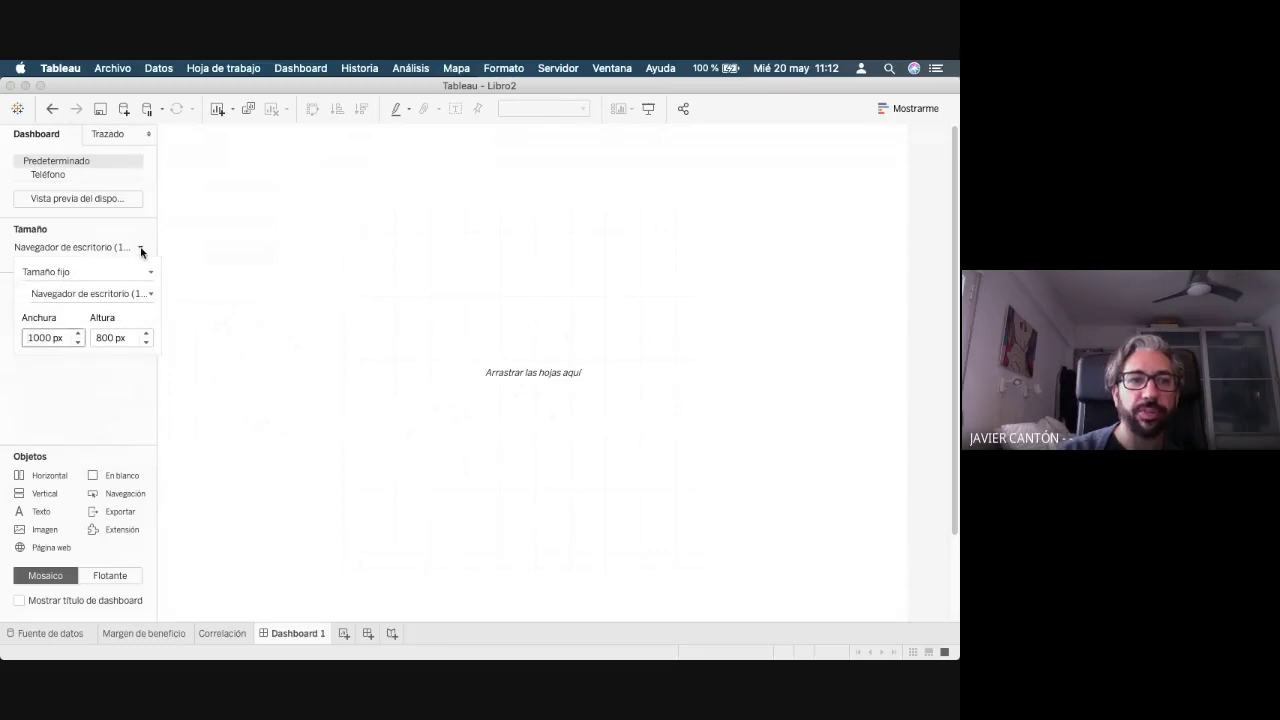
pyautogui.click(141, 249)
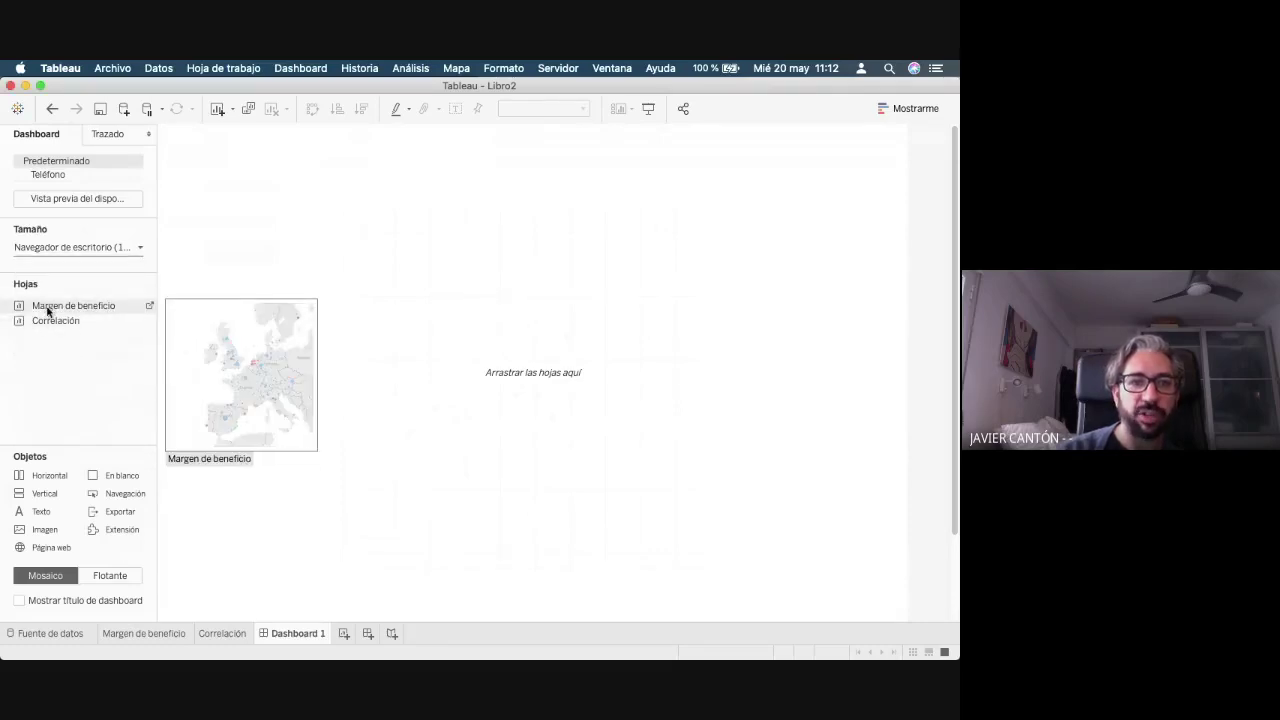
pyautogui.moveTo(47, 303); pyautogui.dragTo(435, 258)
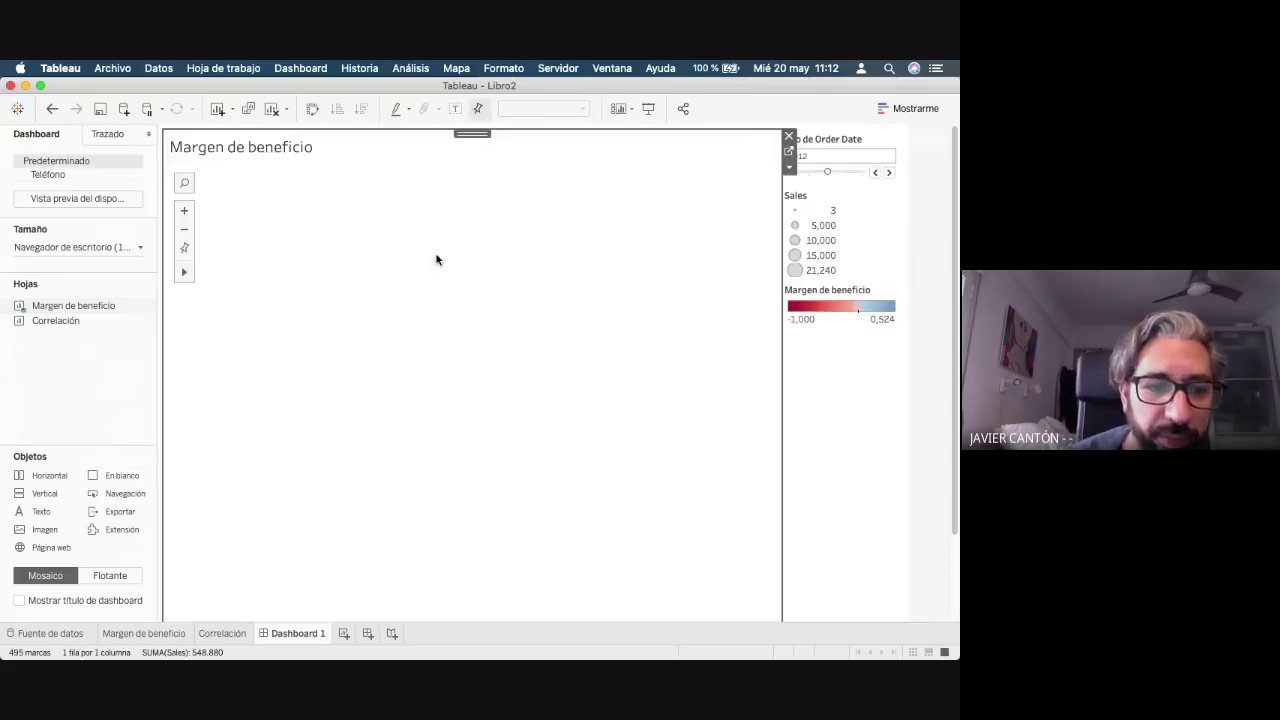
# - Rename the Margen de beneficio worksheet as Mapa
pyautogui.click(145, 633)
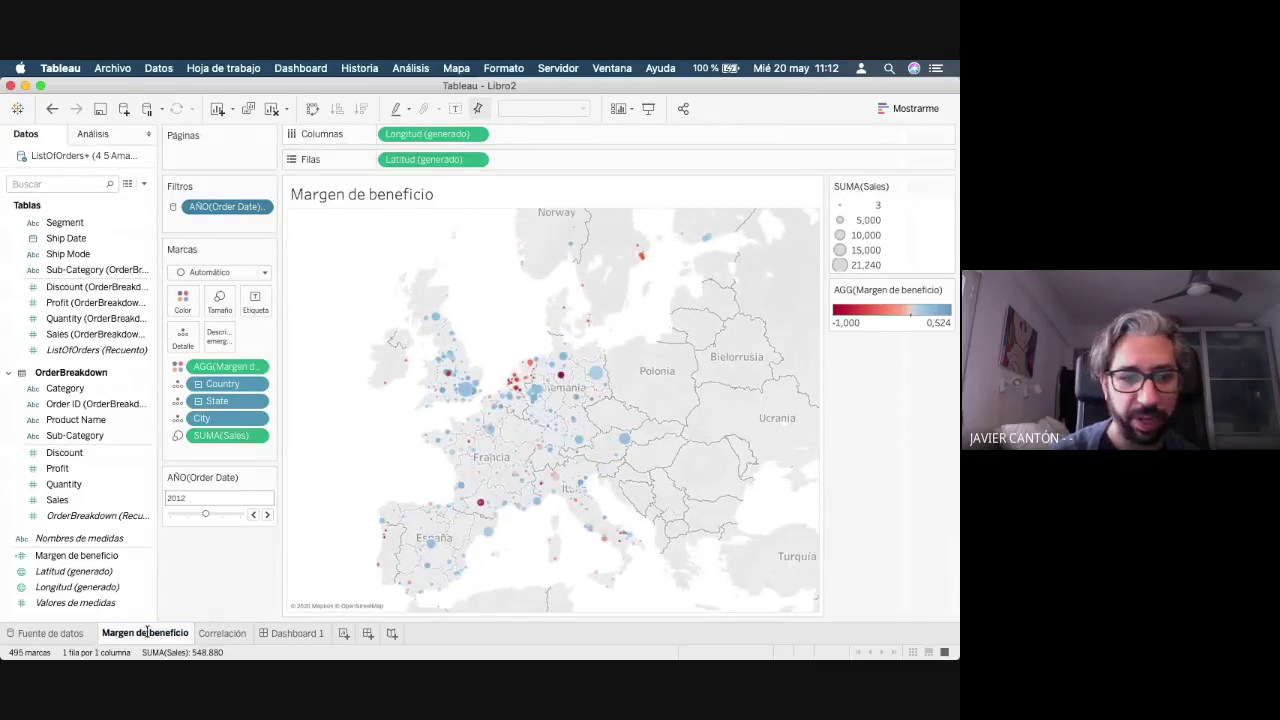
pyautogui.doubleClick(146, 632)
pyautogui.write('NMapa')
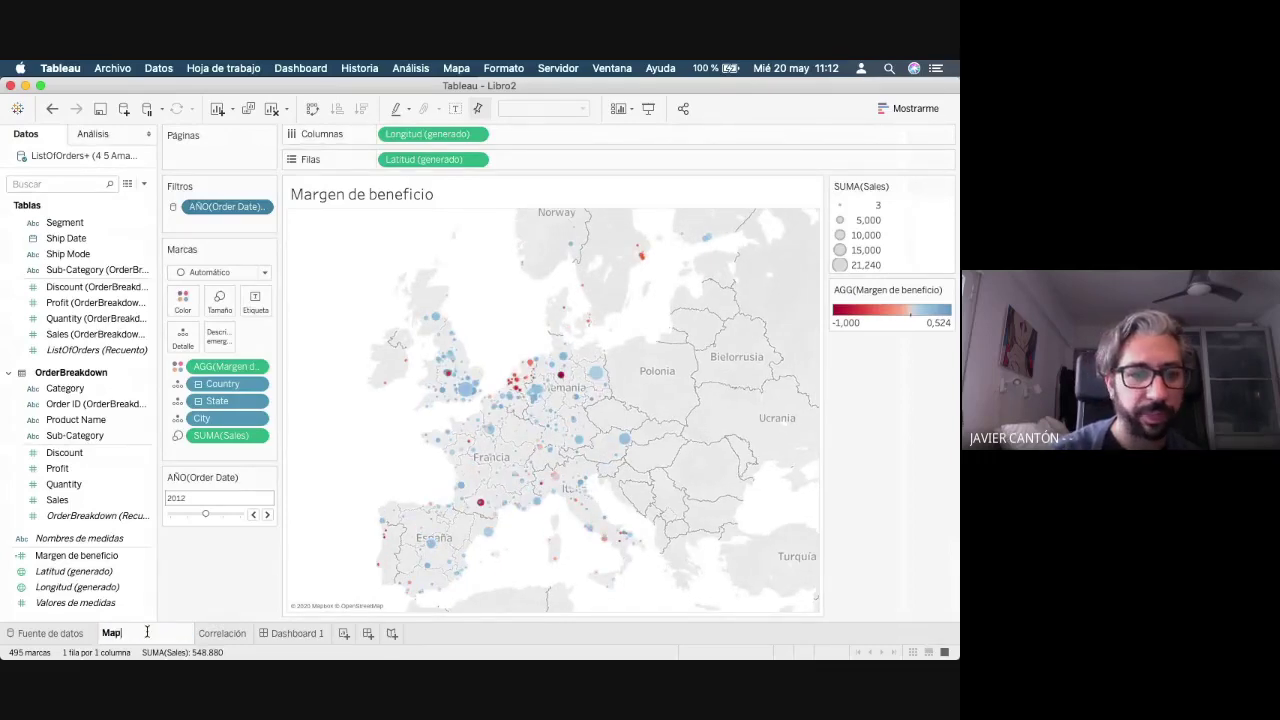
pyautogui.press('Return')
# - Rename the Correlación worksheet as Margen de beneficio
pyautogui.click(155, 638)
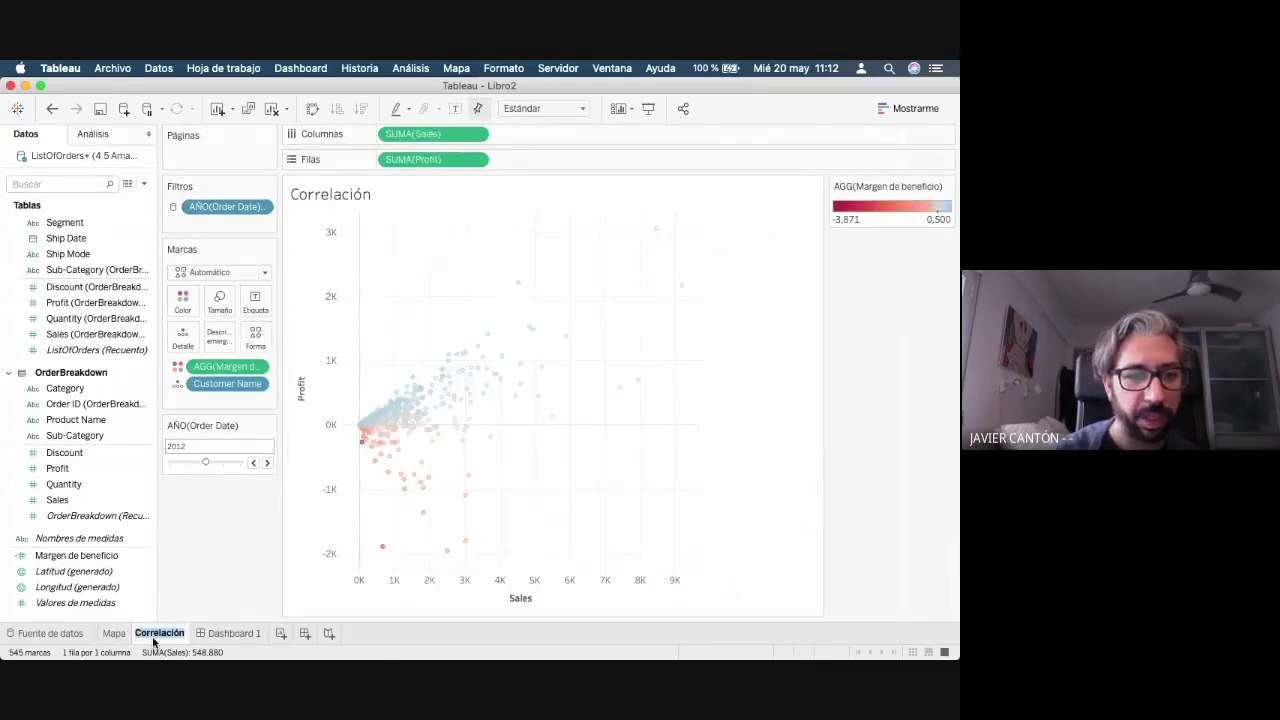
pyautogui.write('R')
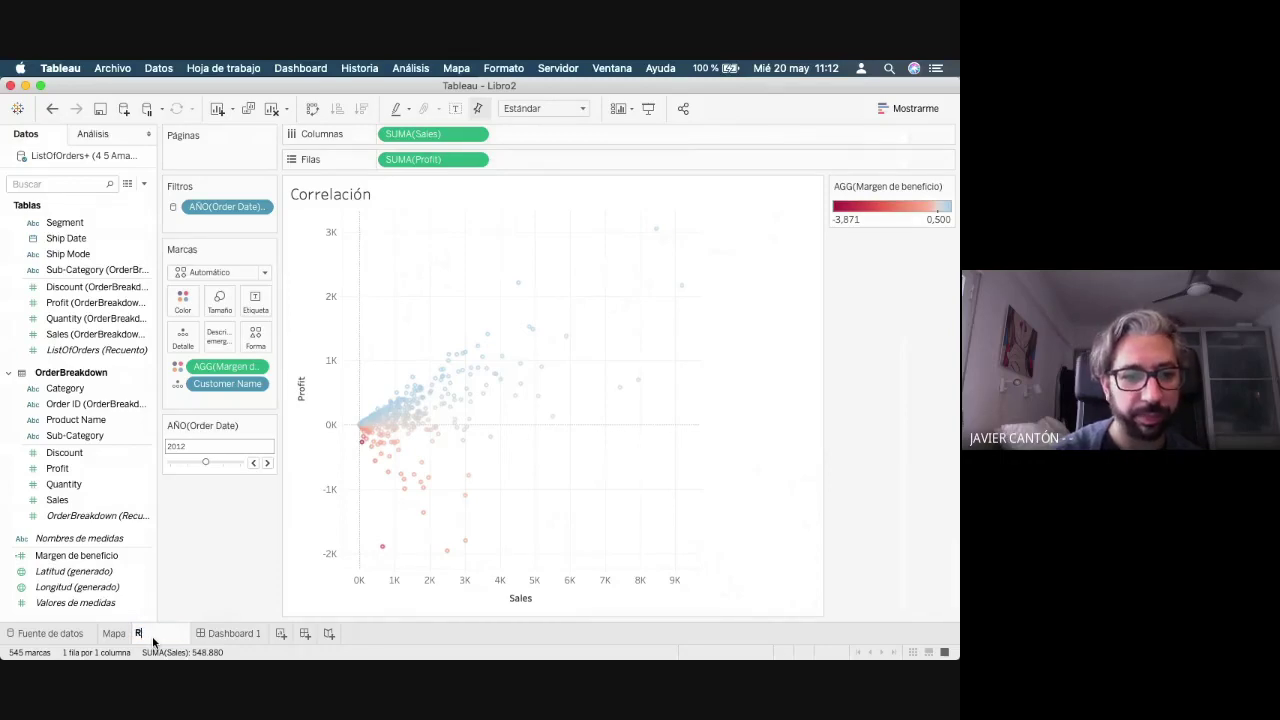
pyautogui.write('elación')
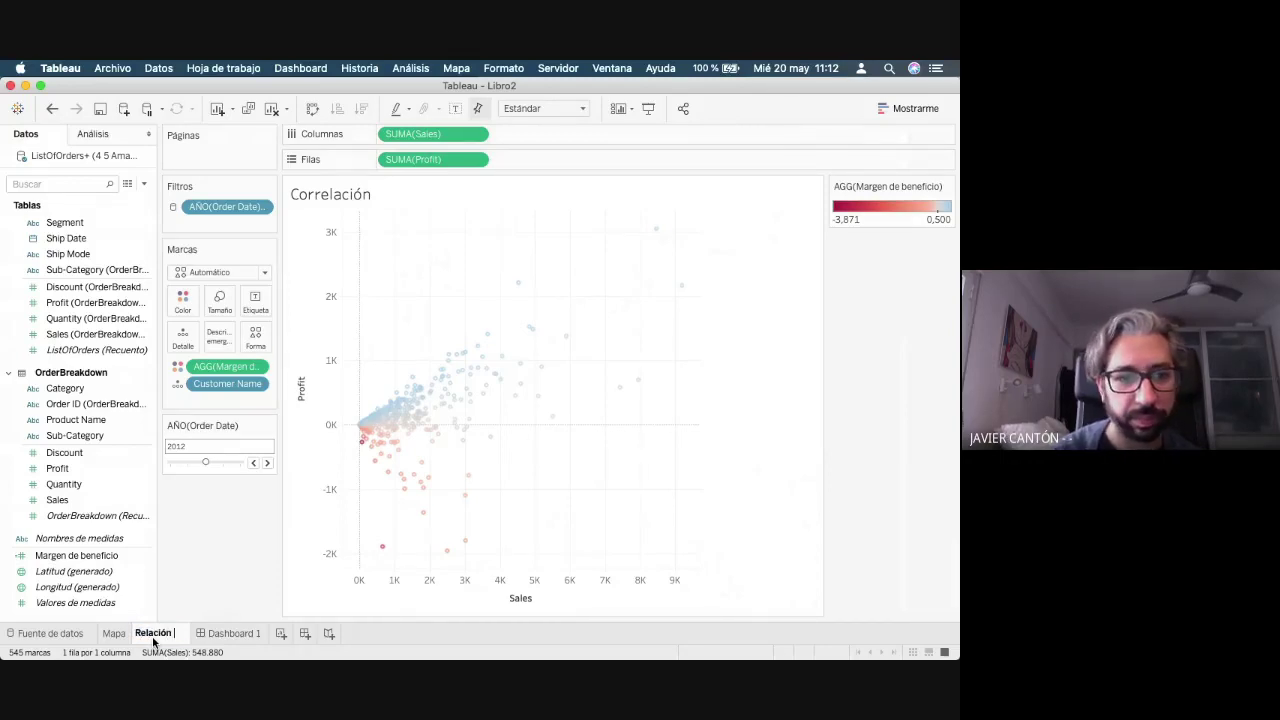
pyautogui.doubleClick(153, 634)
pyautogui.write('Margen')
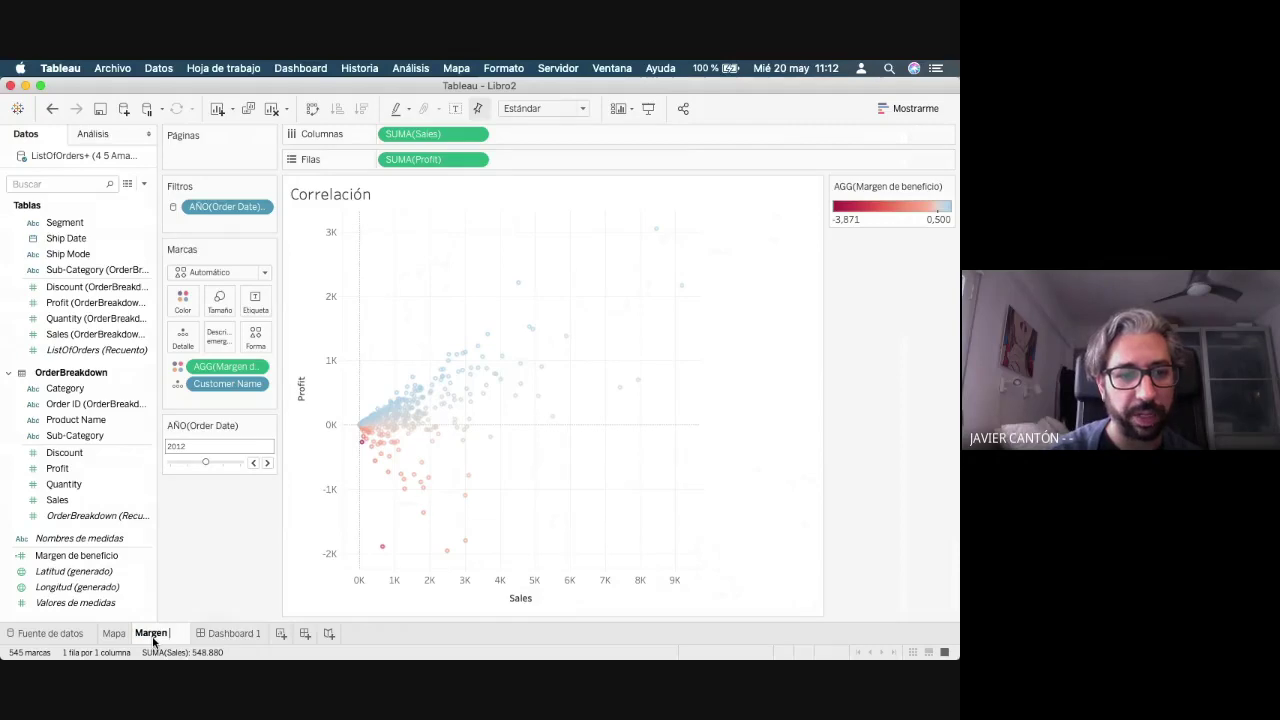
pyautogui.write(' de be')
pyautogui.write('neficio')
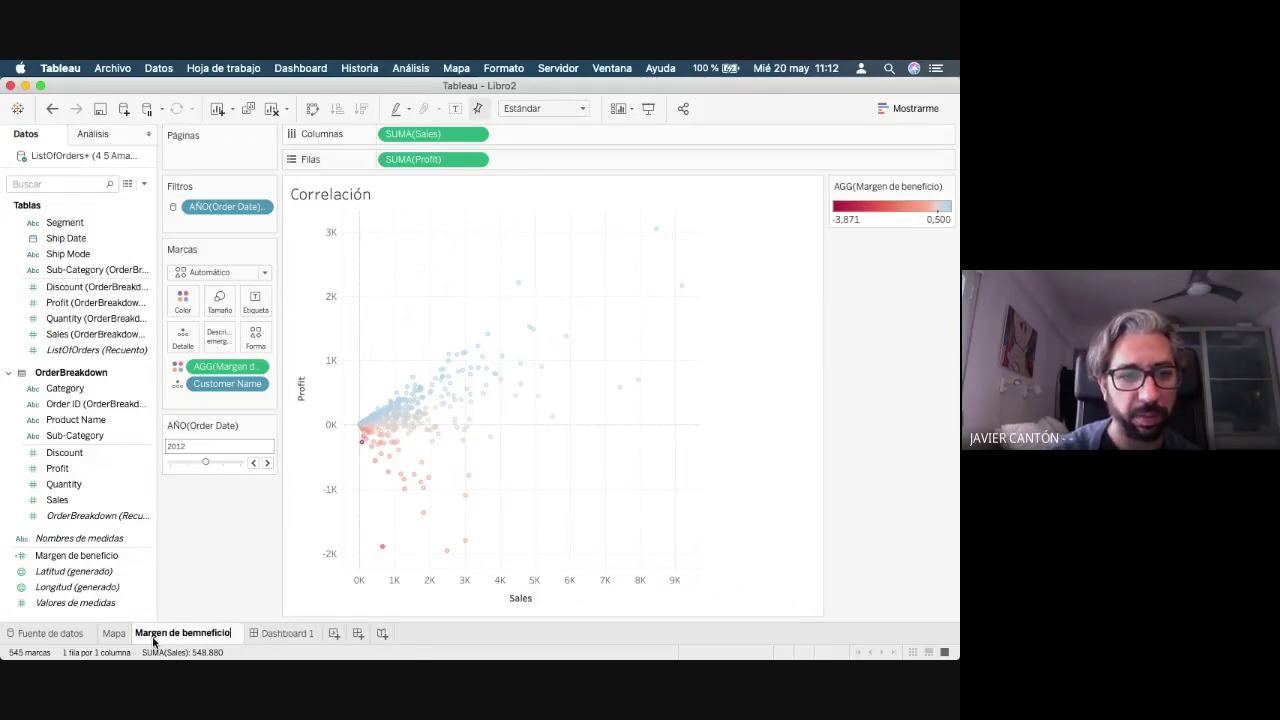
pyautogui.press('BackSpace')
pyautogui.press('BackSpace')
pyautogui.press('BackSpace')
pyautogui.press('BackSpace')
pyautogui.write('eficio')
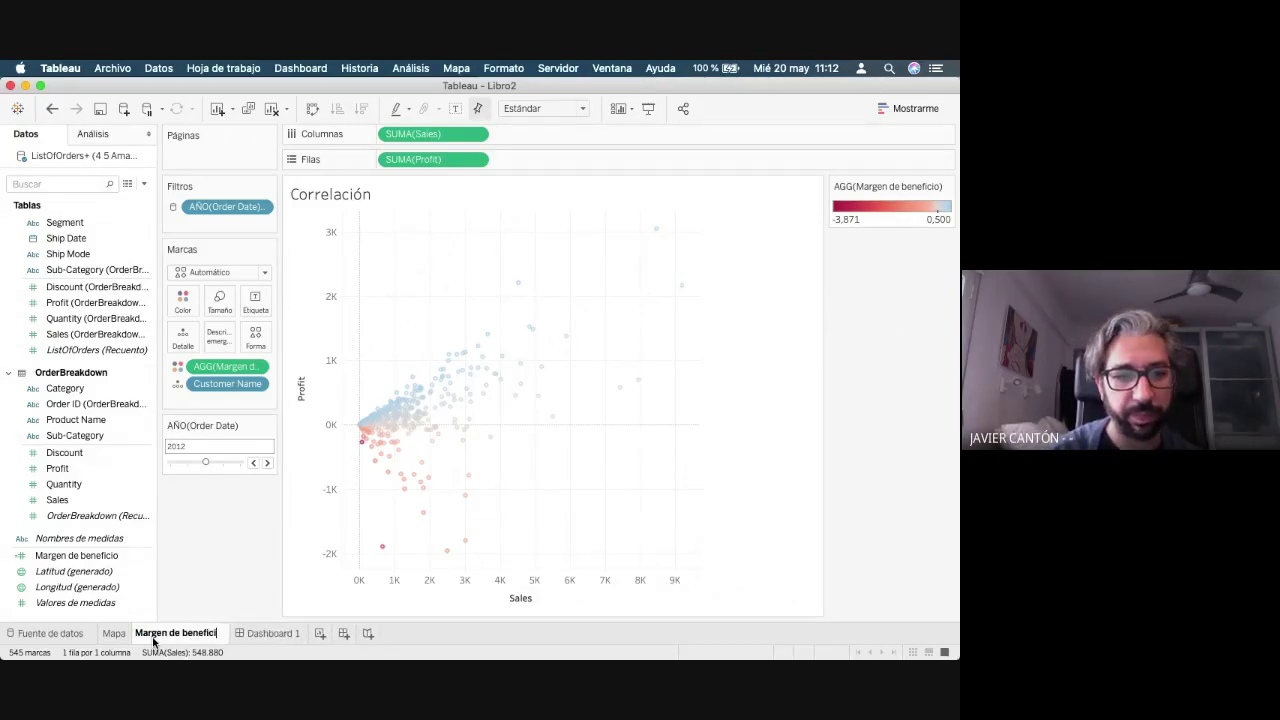
pyautogui.press('Return')
# - Place the Margen de beneficio sheet below the map on Dashboard 1 and check the resulting layout
pyautogui.click(245, 634)
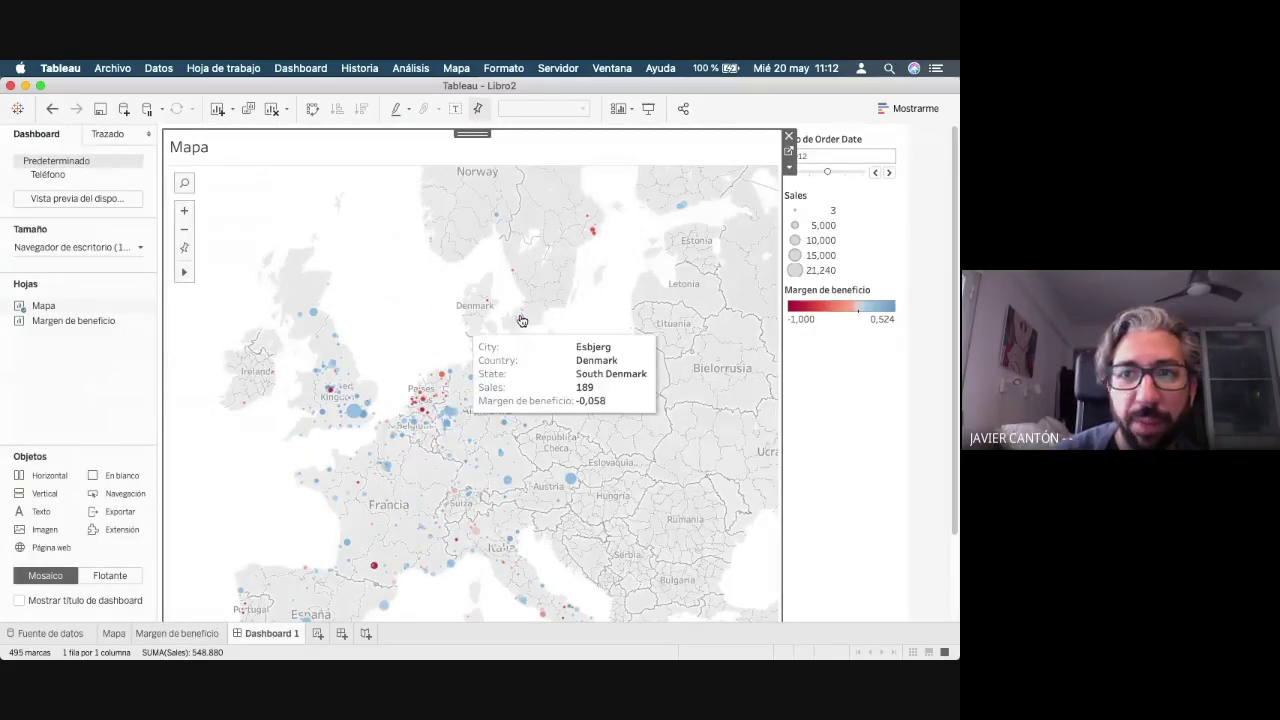
pyautogui.moveTo(61, 321)
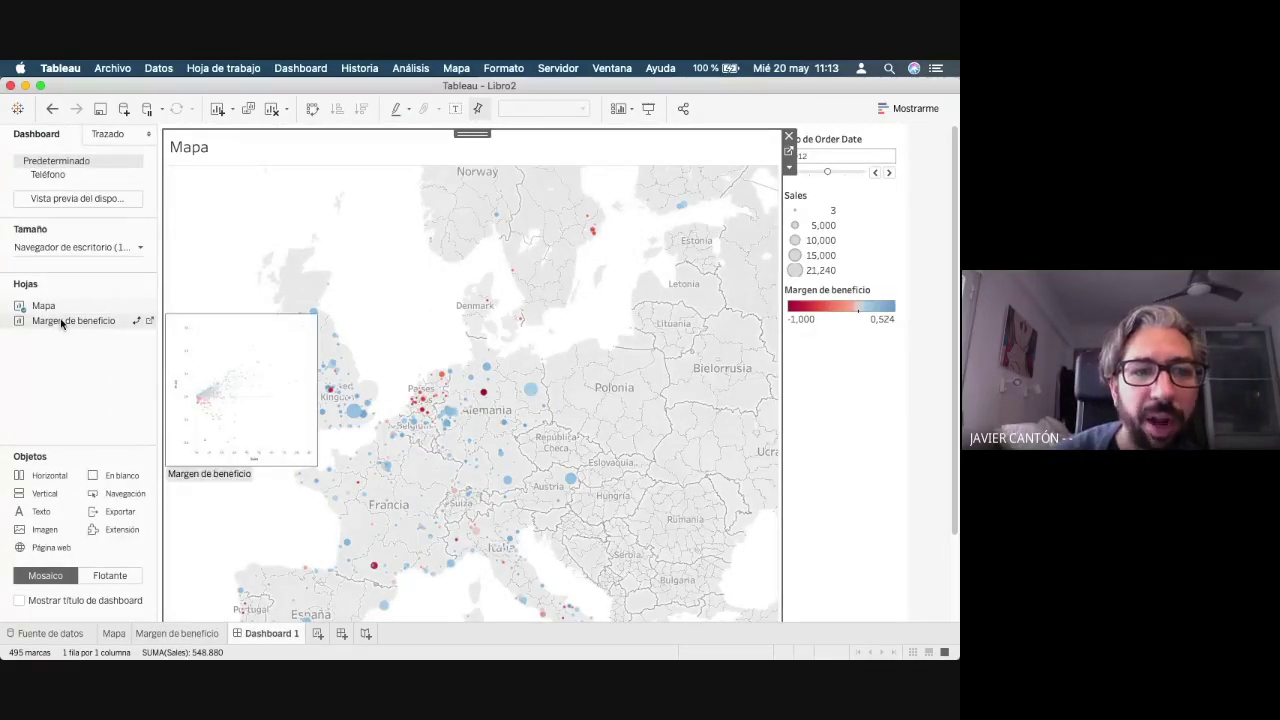
pyautogui.moveTo(60, 320); pyautogui.dragTo(460, 358)
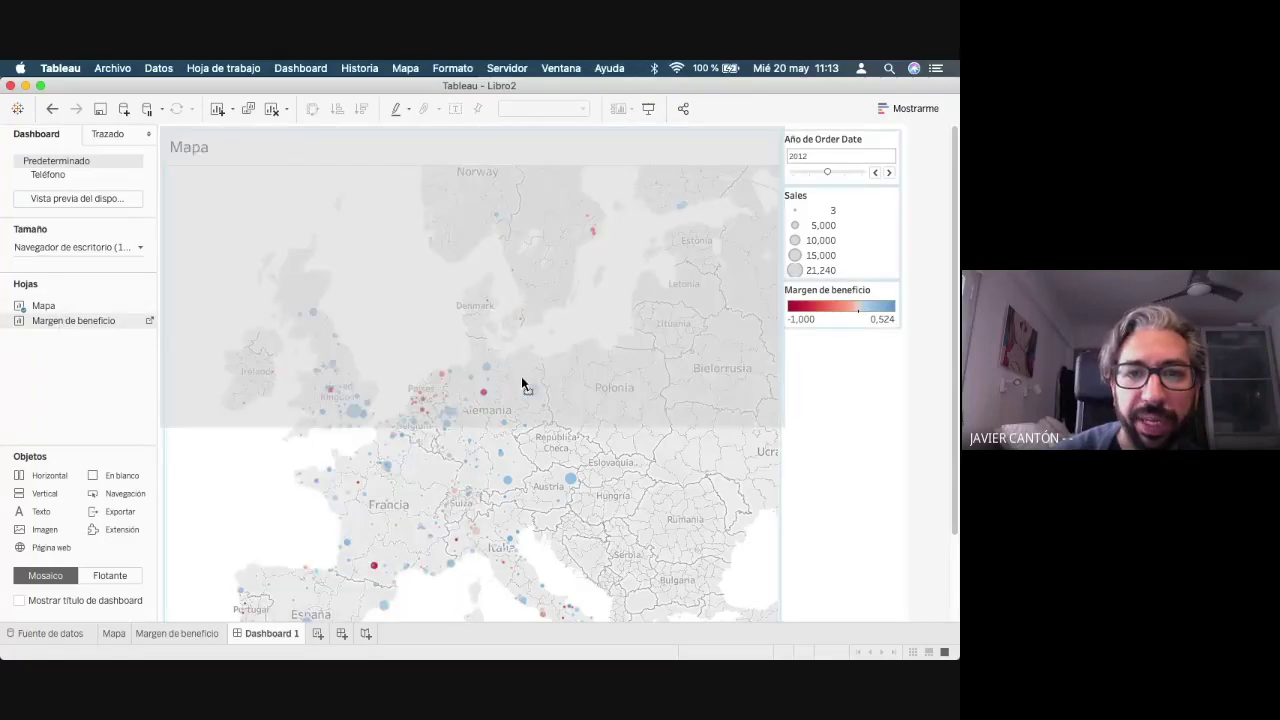
pyautogui.moveTo(522, 384); pyautogui.dragTo(522, 549)
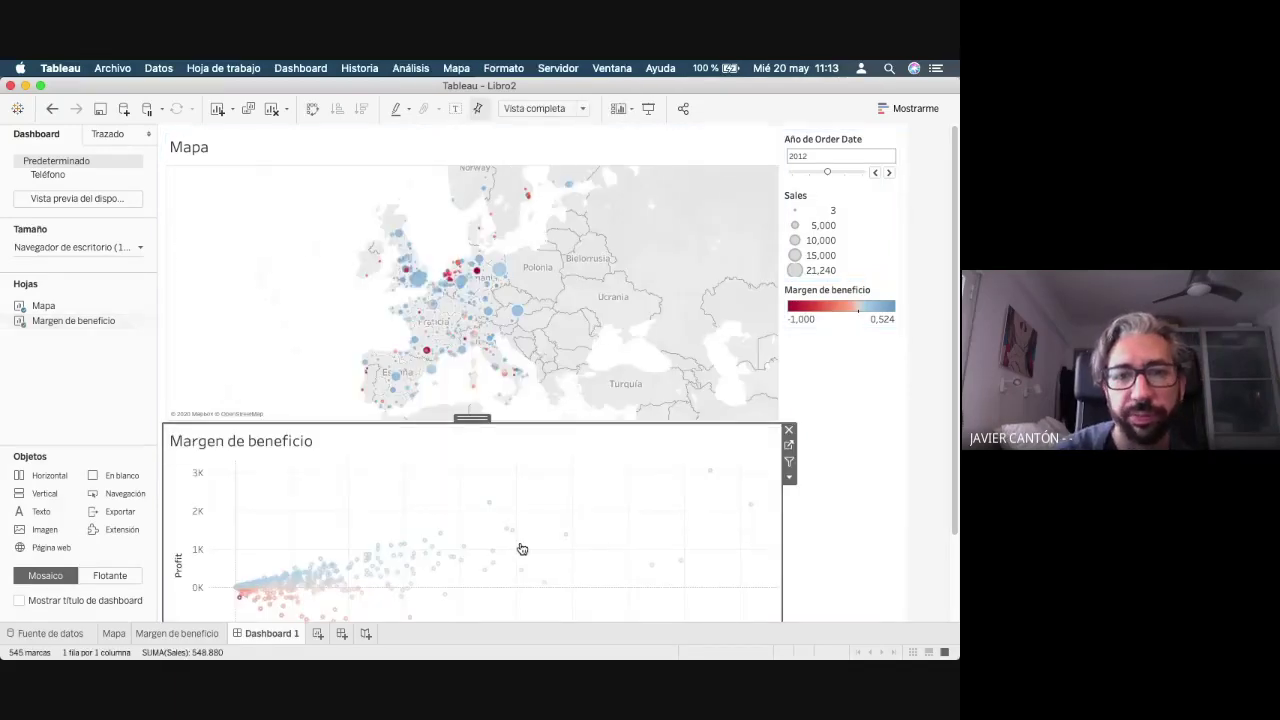
pyautogui.click(862, 428)
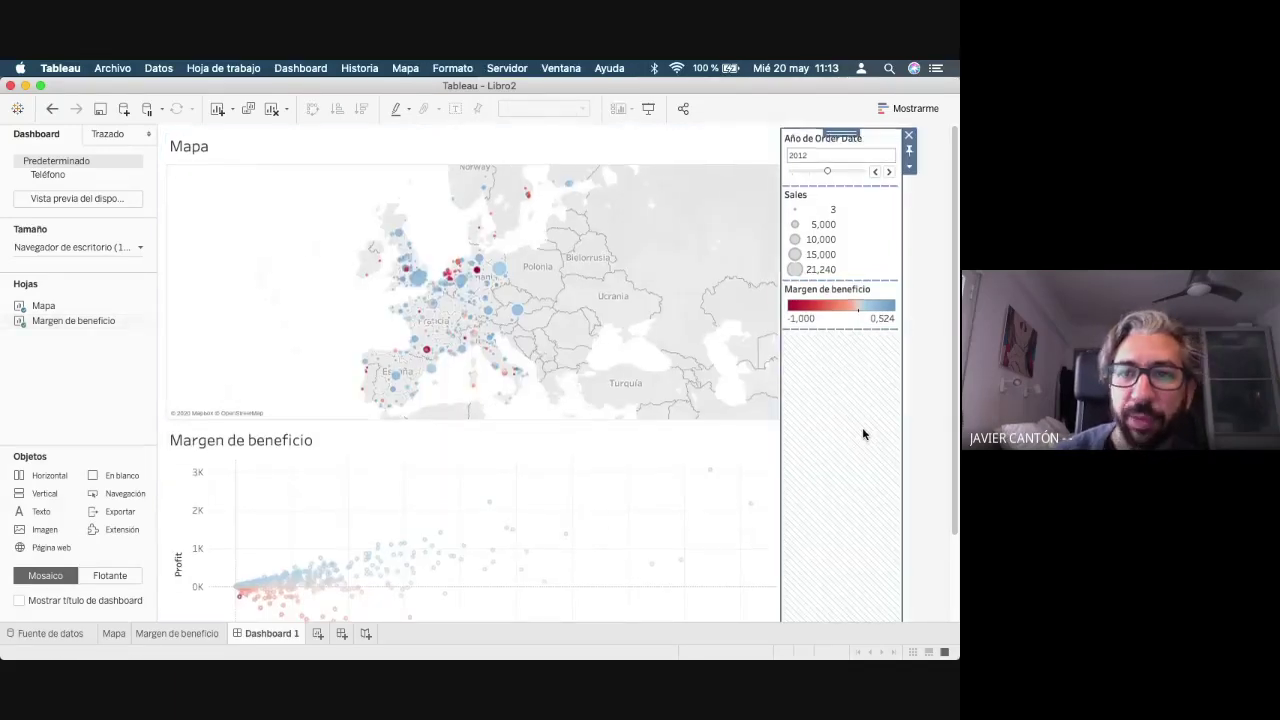
pyautogui.scroll(-2, 862, 428)
pyautogui.scroll(2, 864, 434)
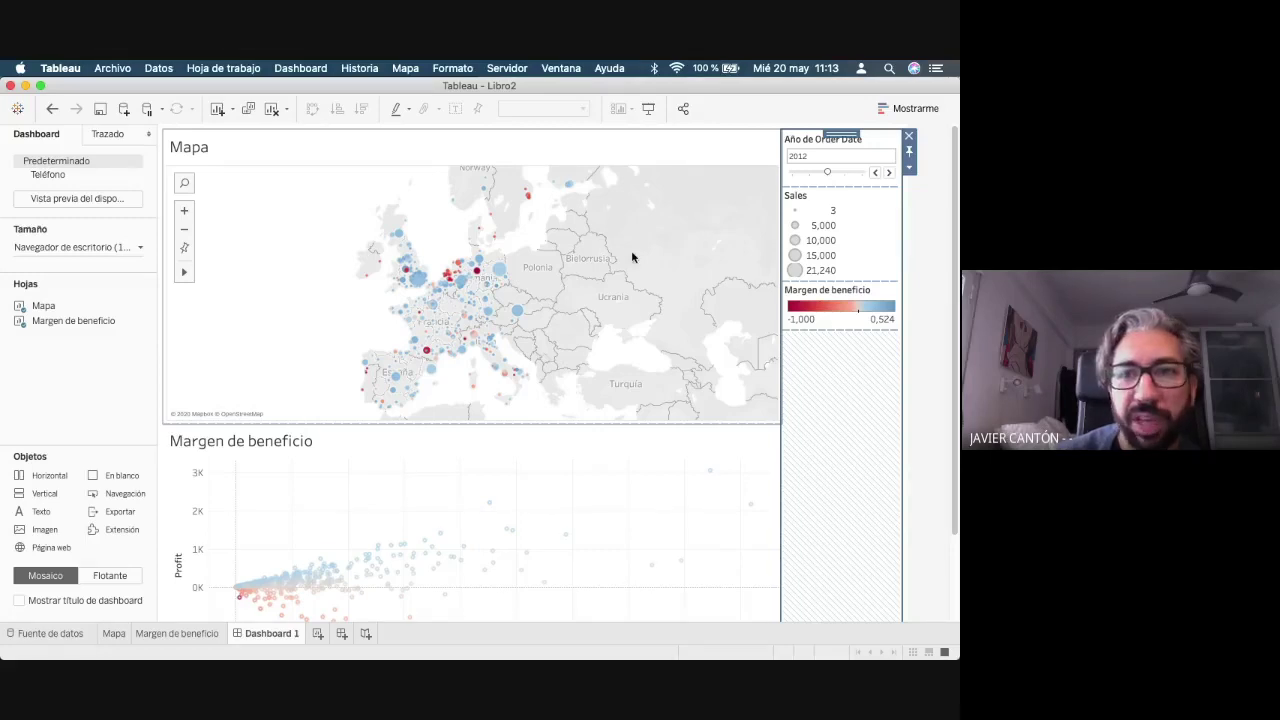
# - Switch the Order Date year filter between 2011 and all years to compare its effect on both charts
pyautogui.click(877, 173)
pyautogui.click(877, 173)
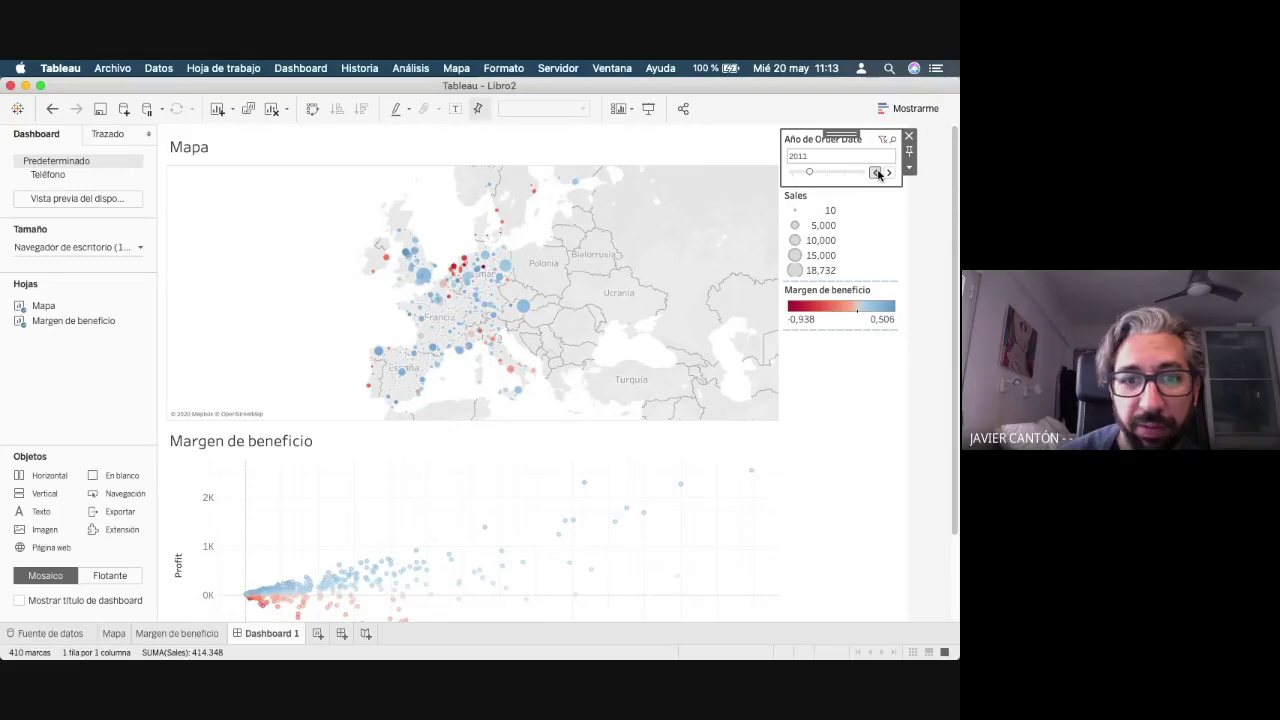
pyautogui.click(877, 173)
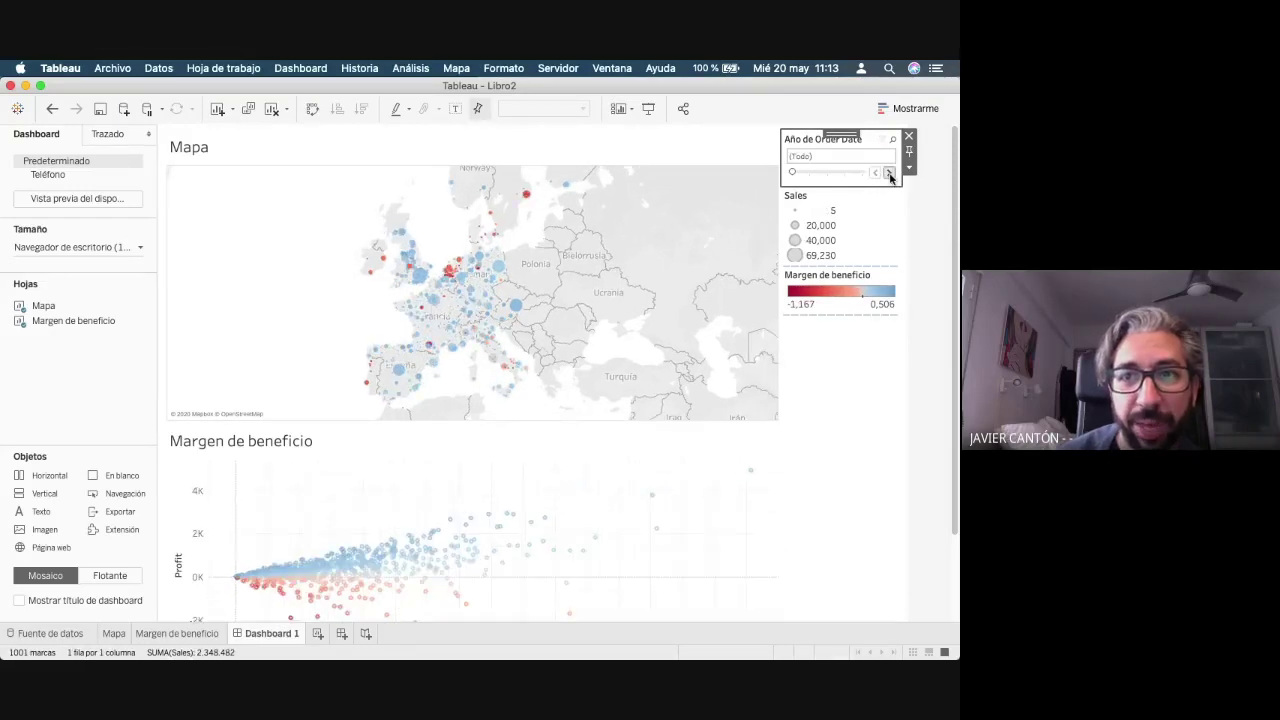
pyautogui.click(889, 174)
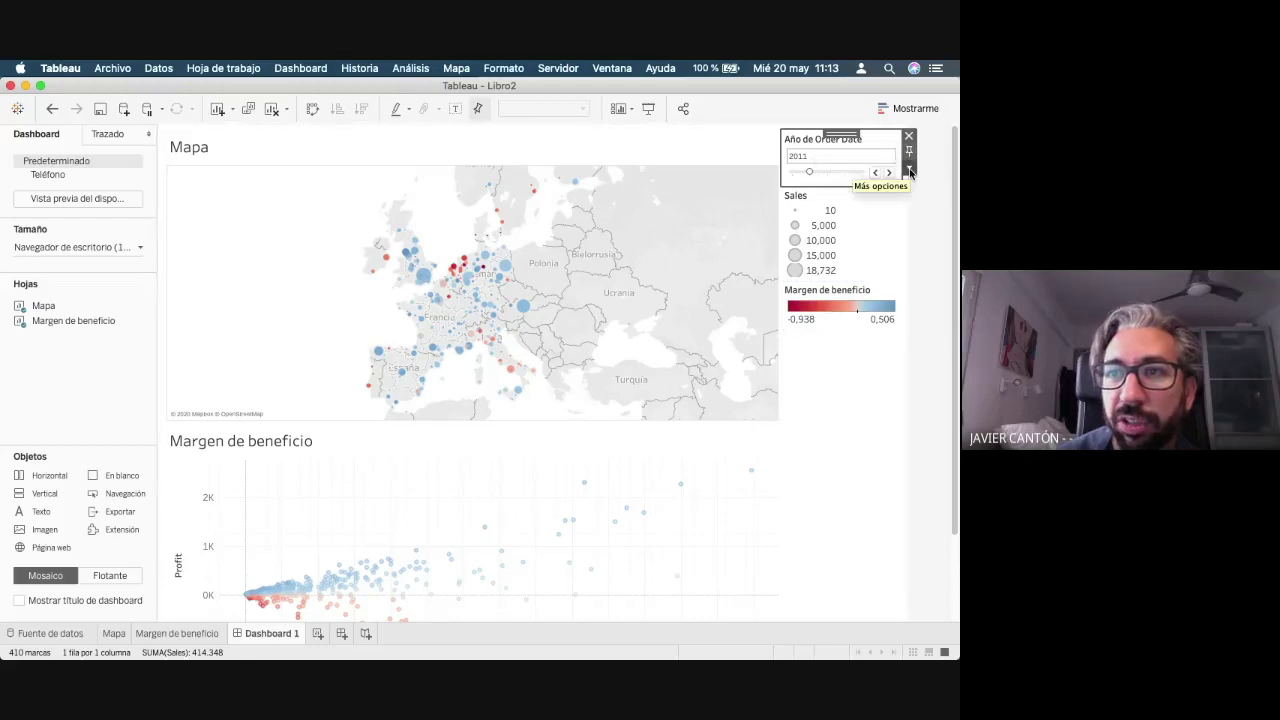
# - Remove the all-values option from the Order Date year filter and advance the filter to 2014
pyautogui.click(909, 168)
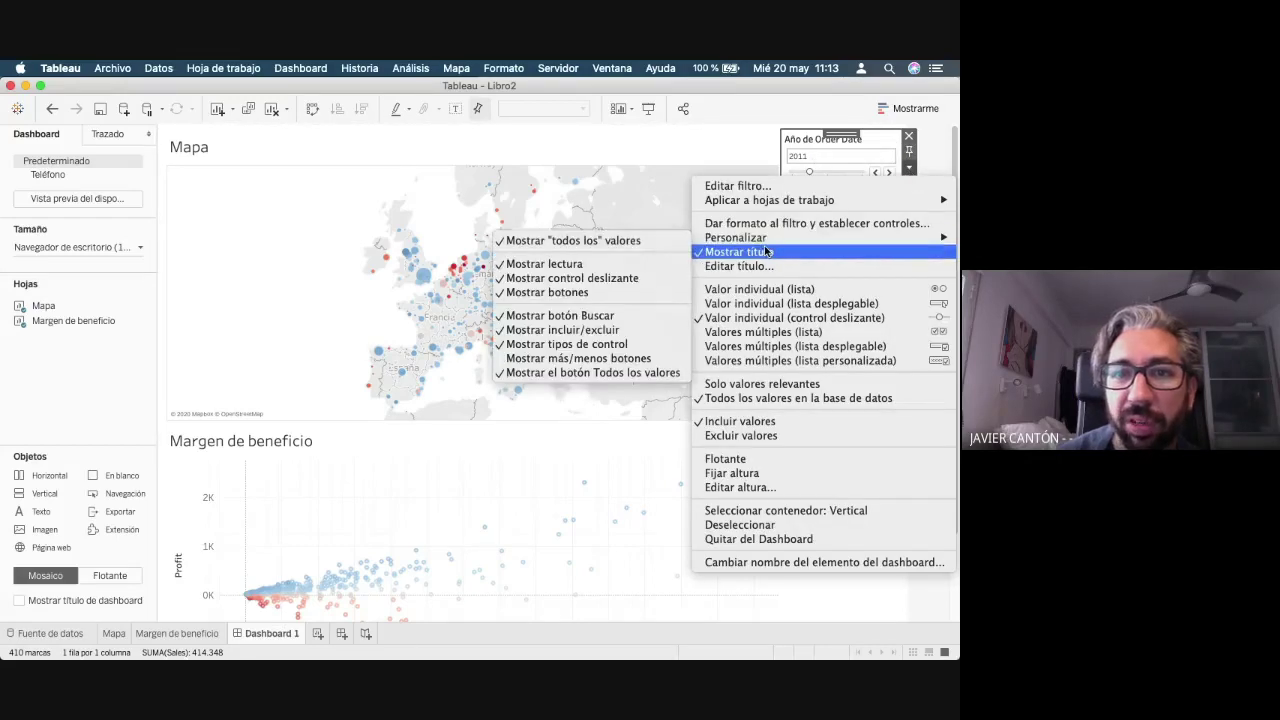
pyautogui.click(656, 241)
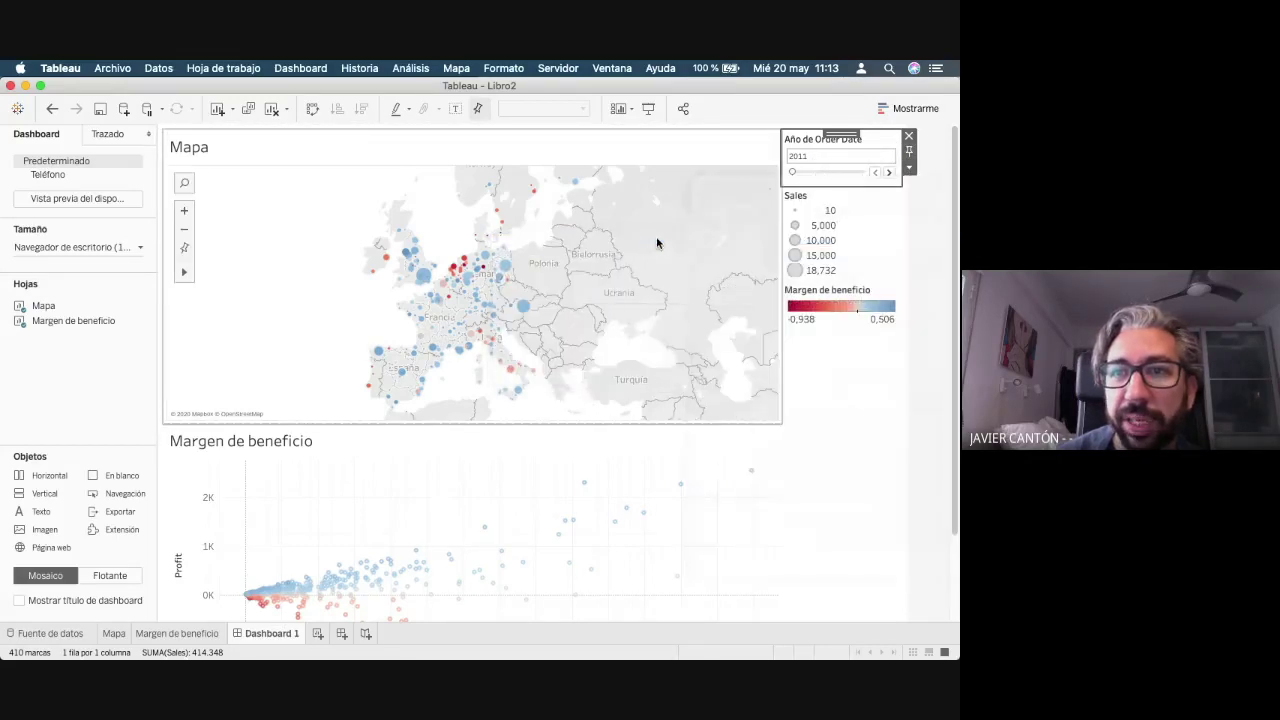
pyautogui.click(888, 172)
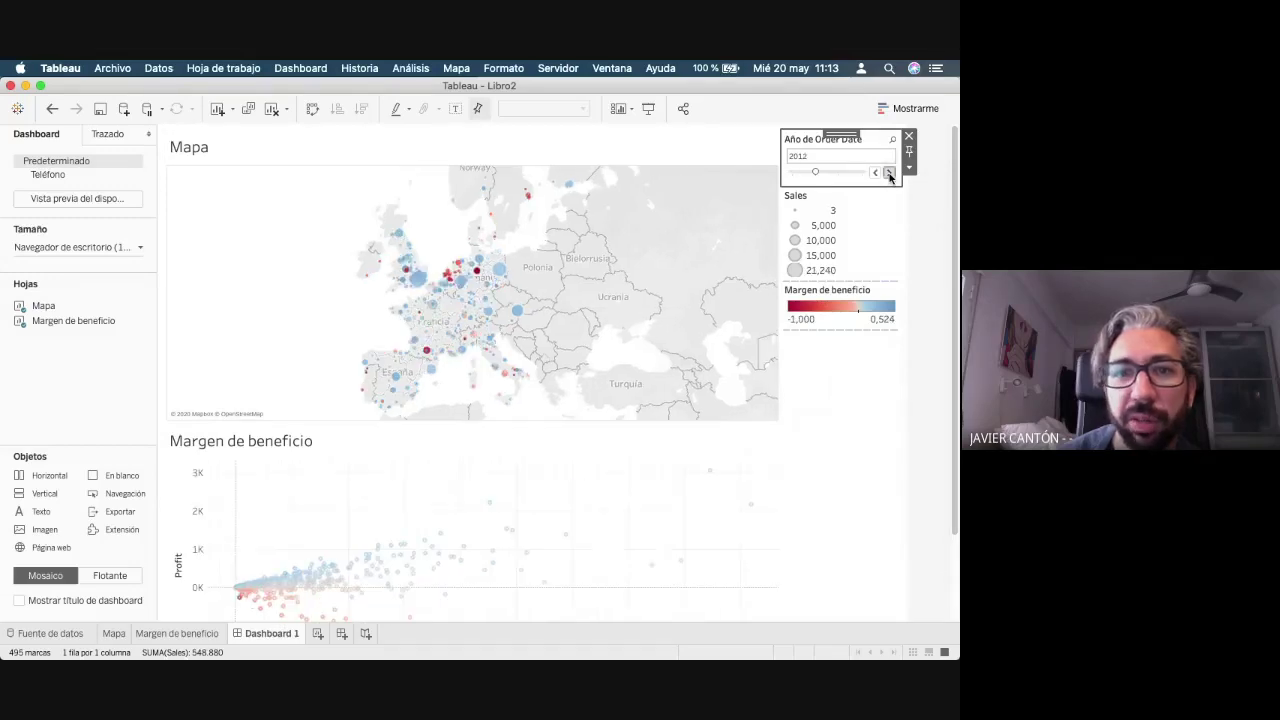
pyautogui.click(889, 173)
pyautogui.click(889, 173)
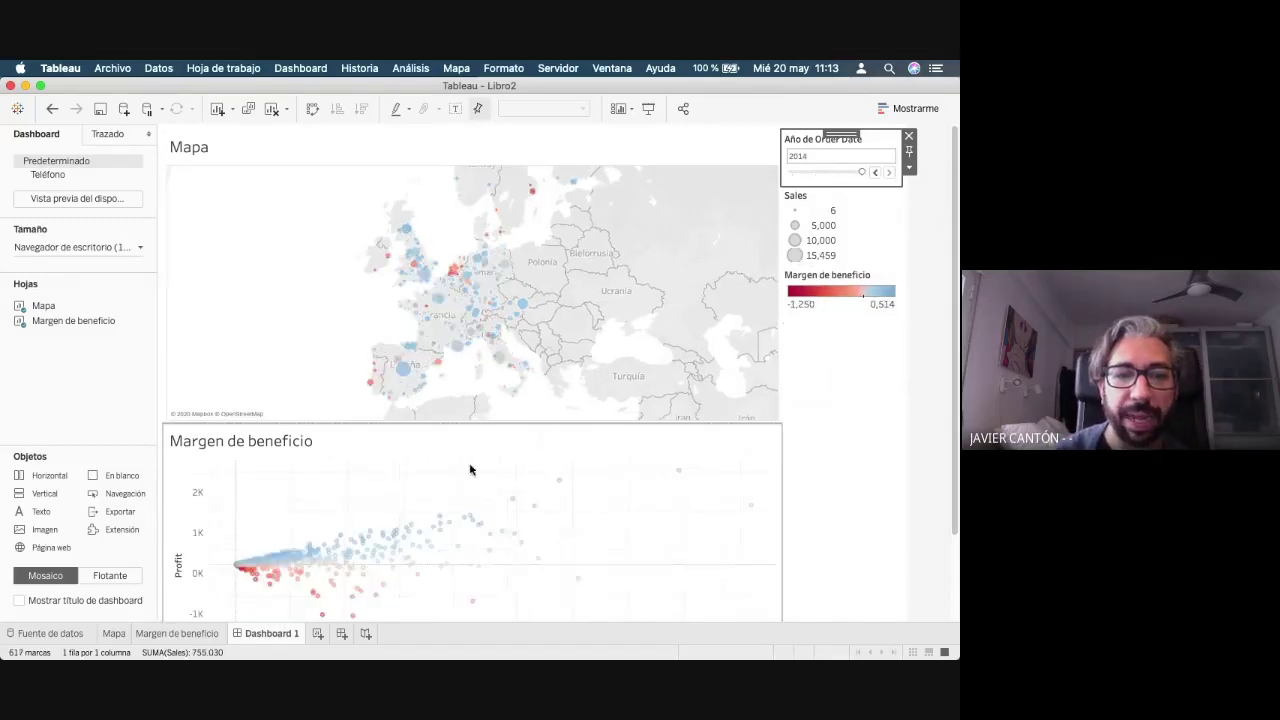
# - Step the Order Date year filter back to 2011 and forward to 2014 to compare the charts by year
pyautogui.click(877, 173)
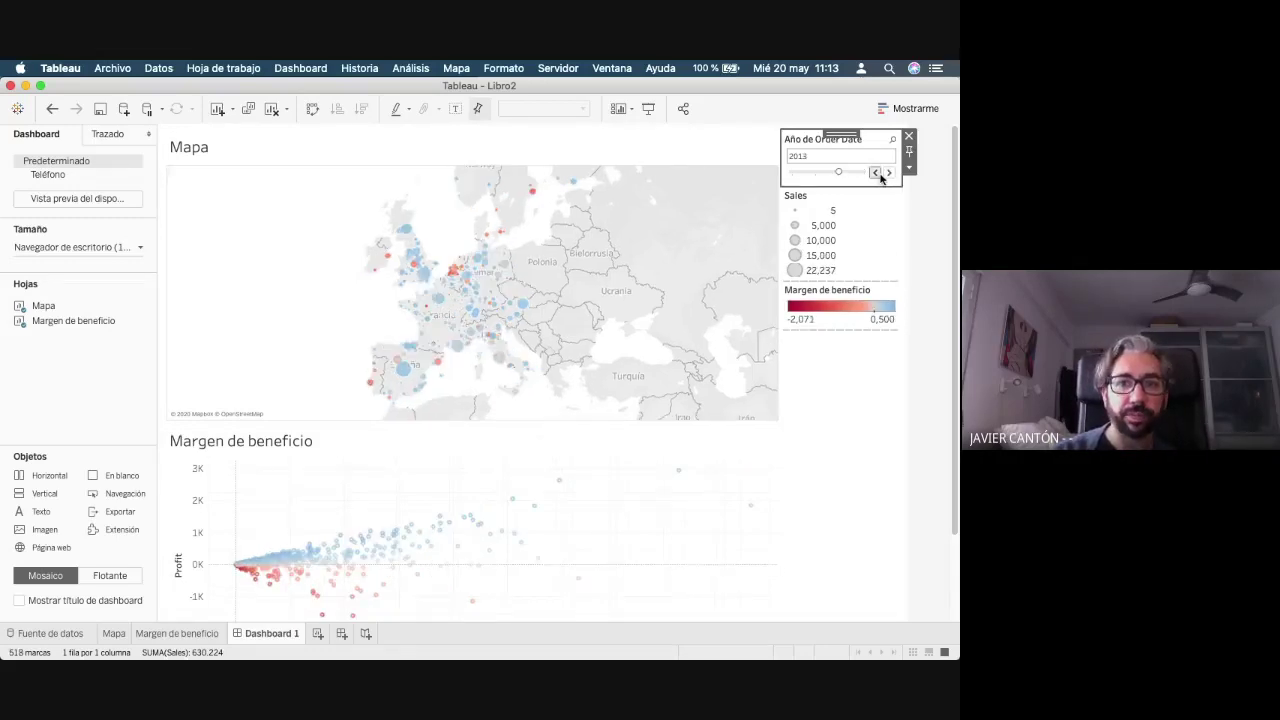
pyautogui.click(877, 173)
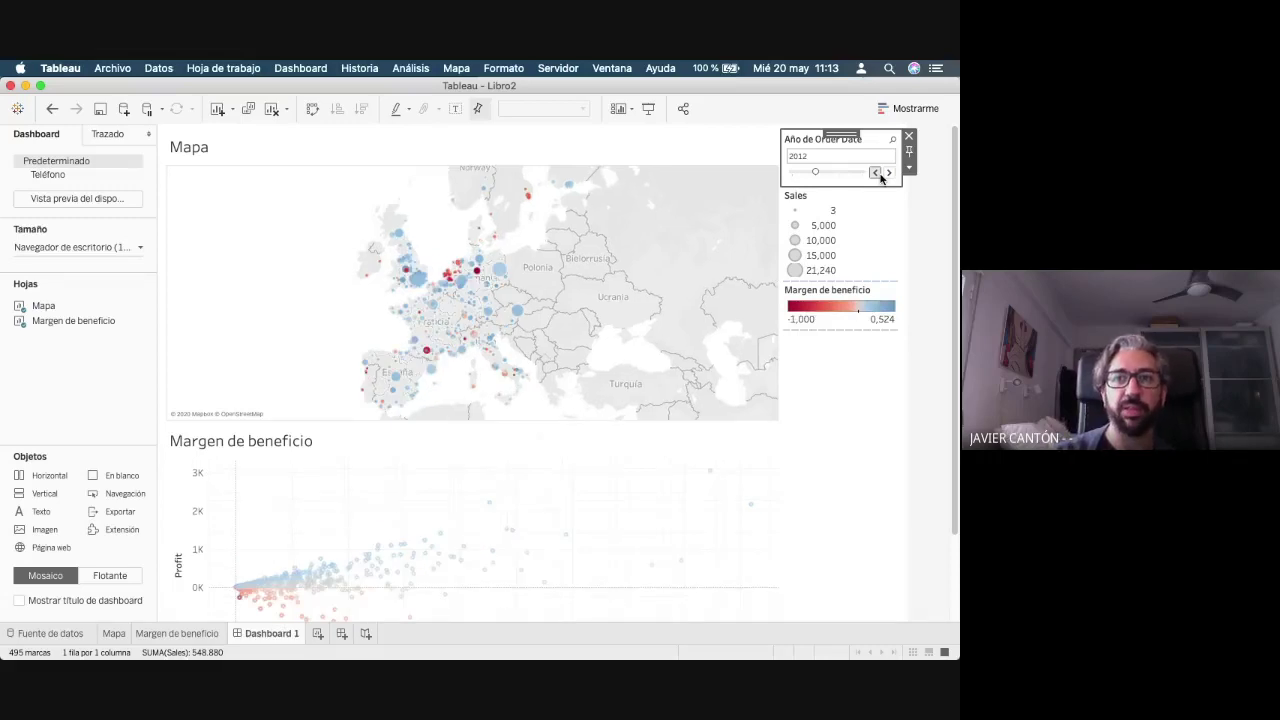
pyautogui.click(877, 173)
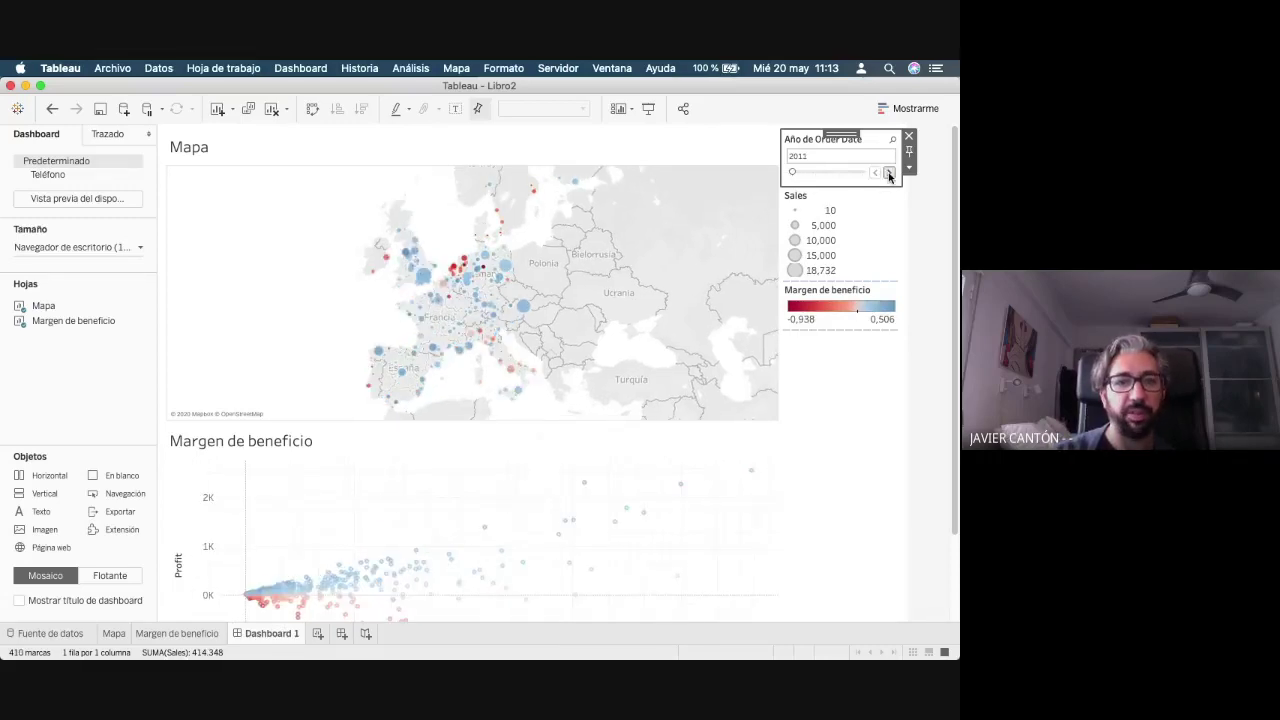
pyautogui.click(889, 173)
pyautogui.click(889, 173)
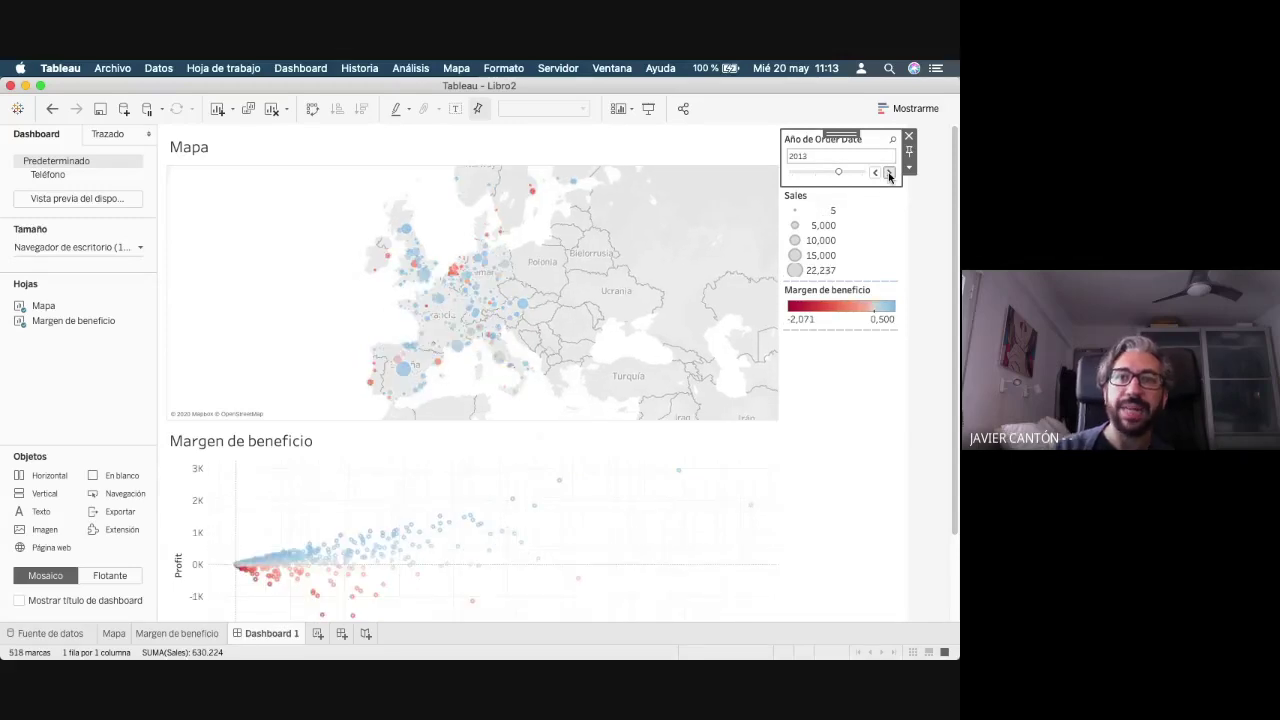
pyautogui.click(889, 173)
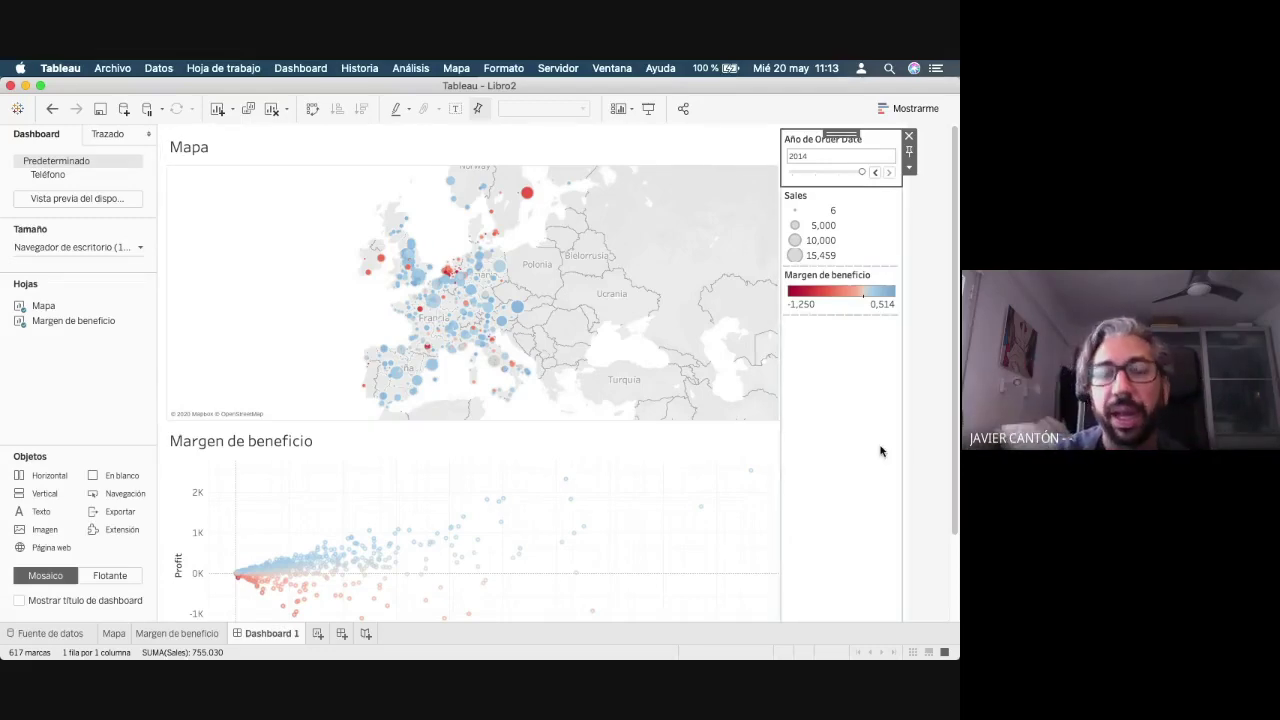
# - Use the Mapa sheet as a filter for the dashboard and test it by selecting and deselecting the Madrid mark
pyautogui.click(703, 146)
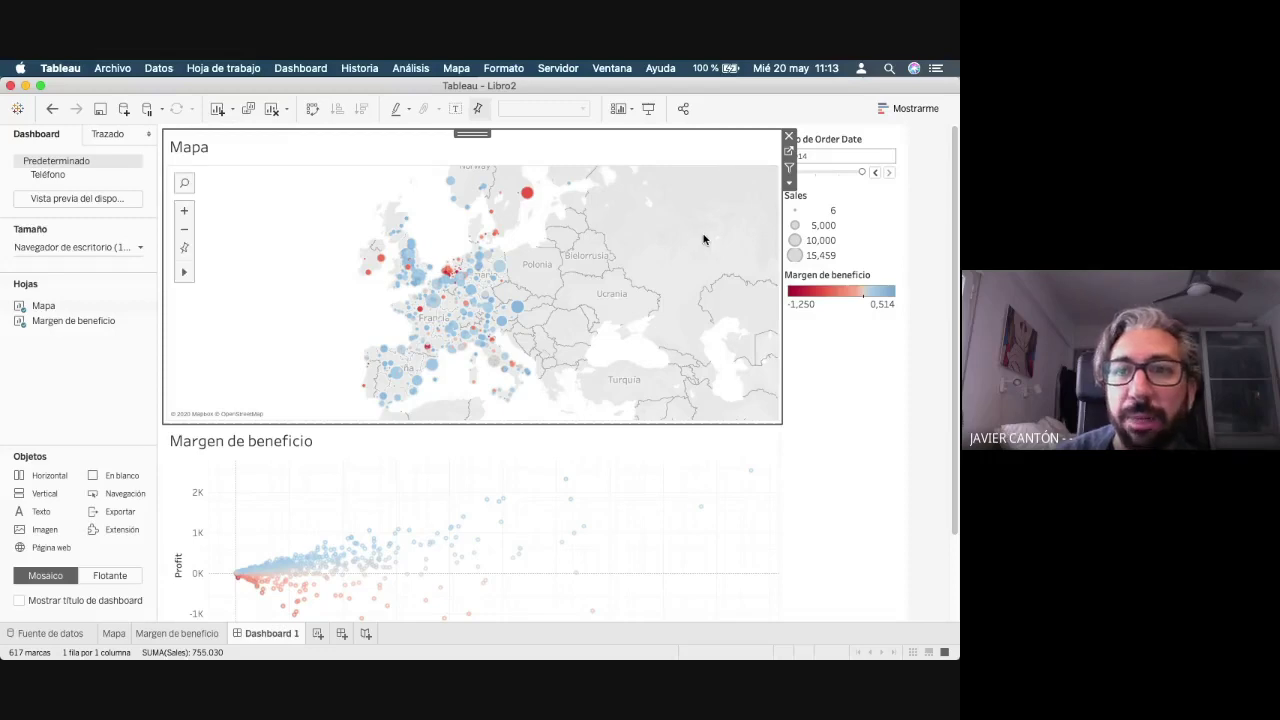
pyautogui.click(790, 170)
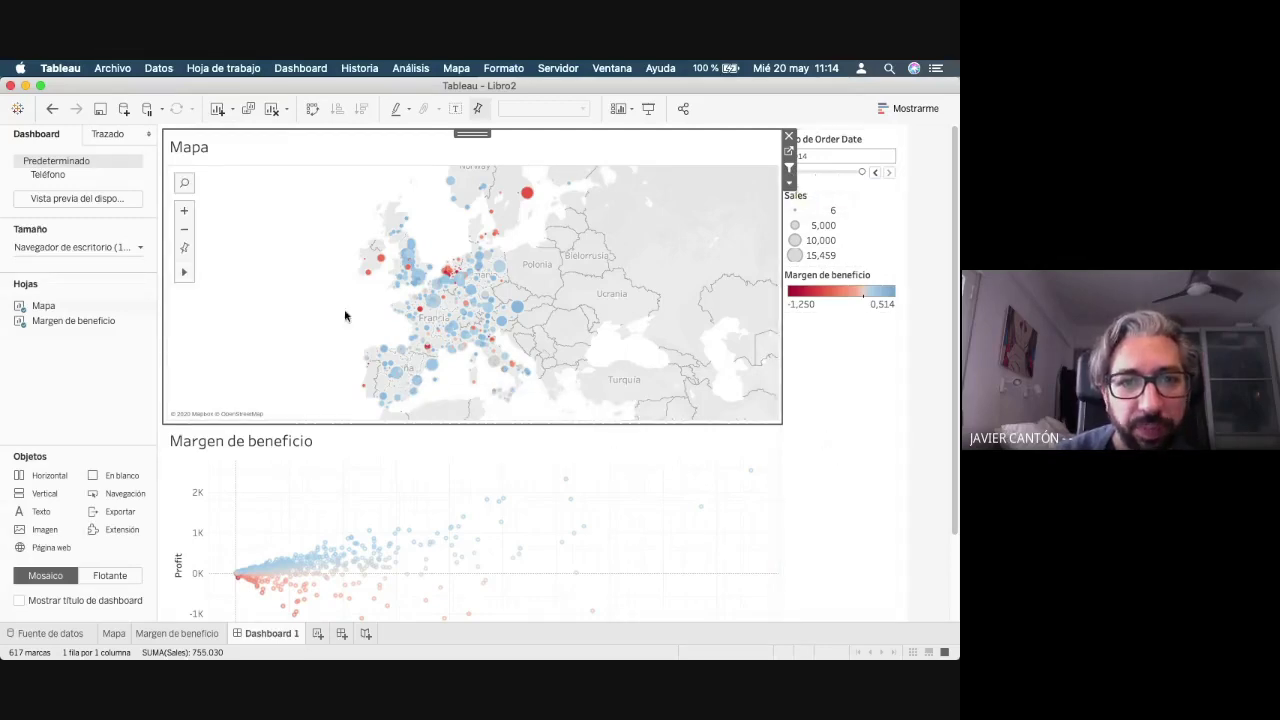
pyautogui.moveTo(406, 372)
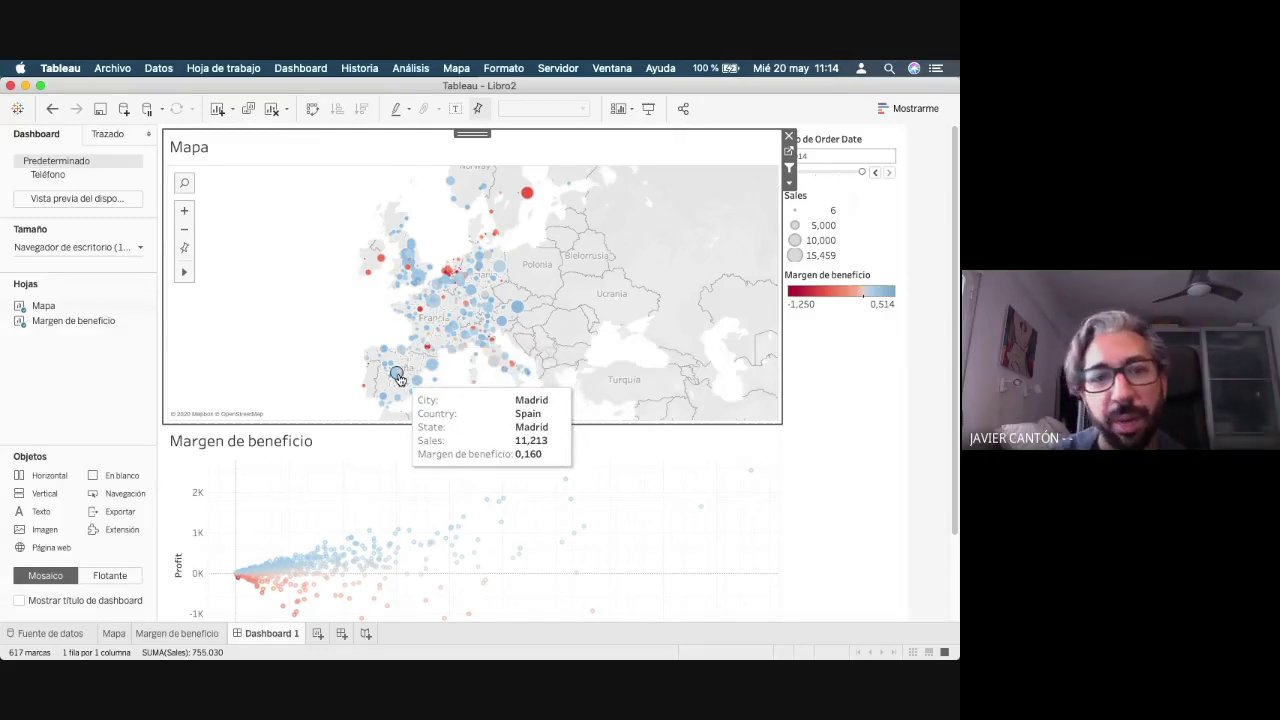
pyautogui.click(397, 375)
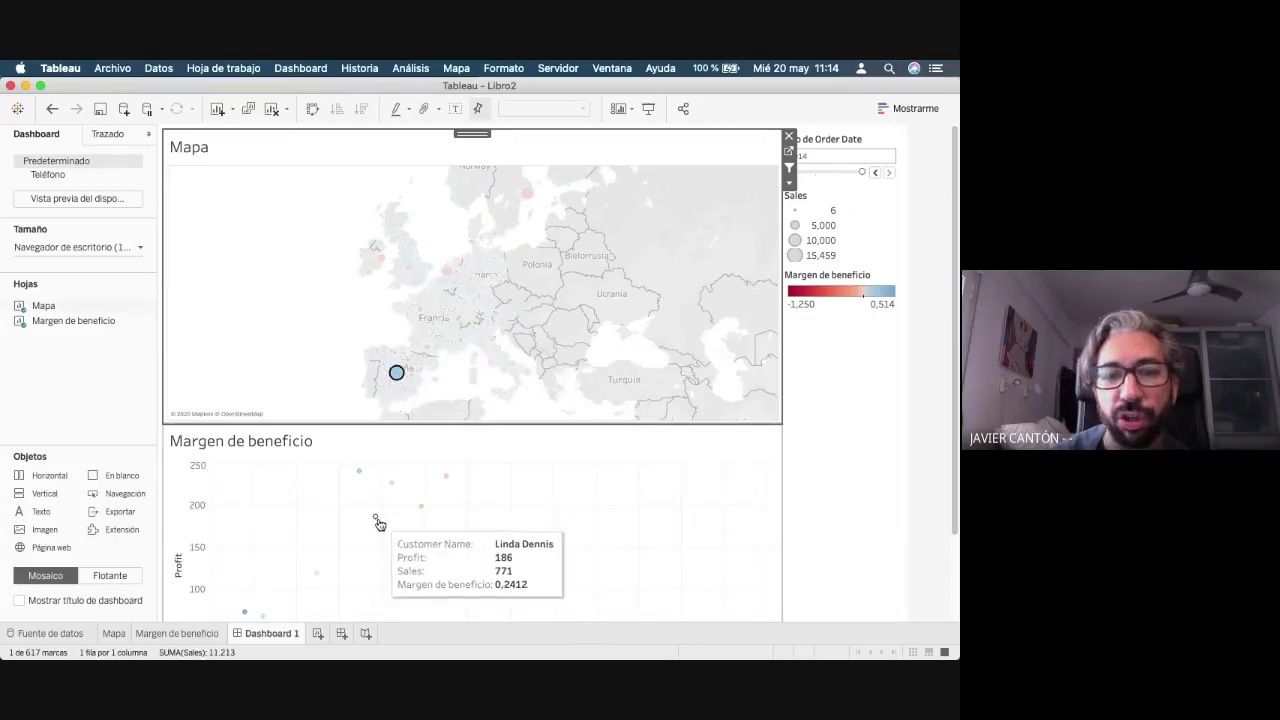
pyautogui.scroll(-3, 826, 488)
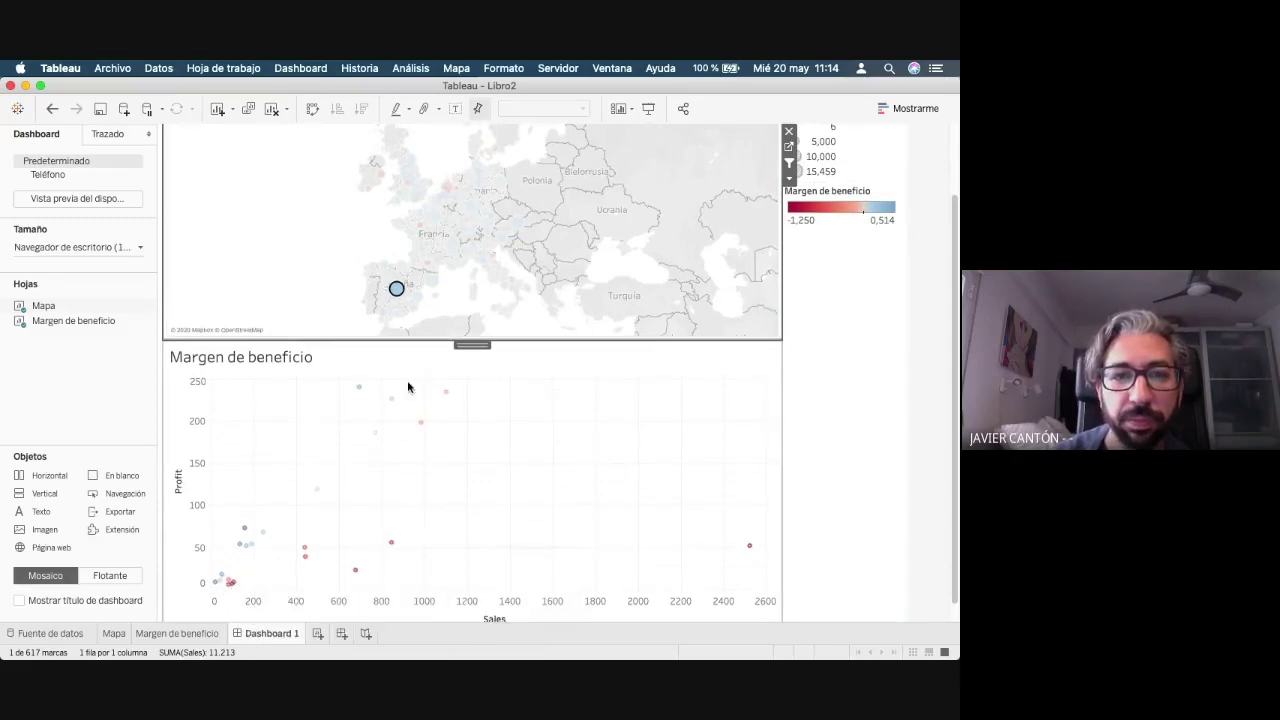
pyautogui.click(397, 290)
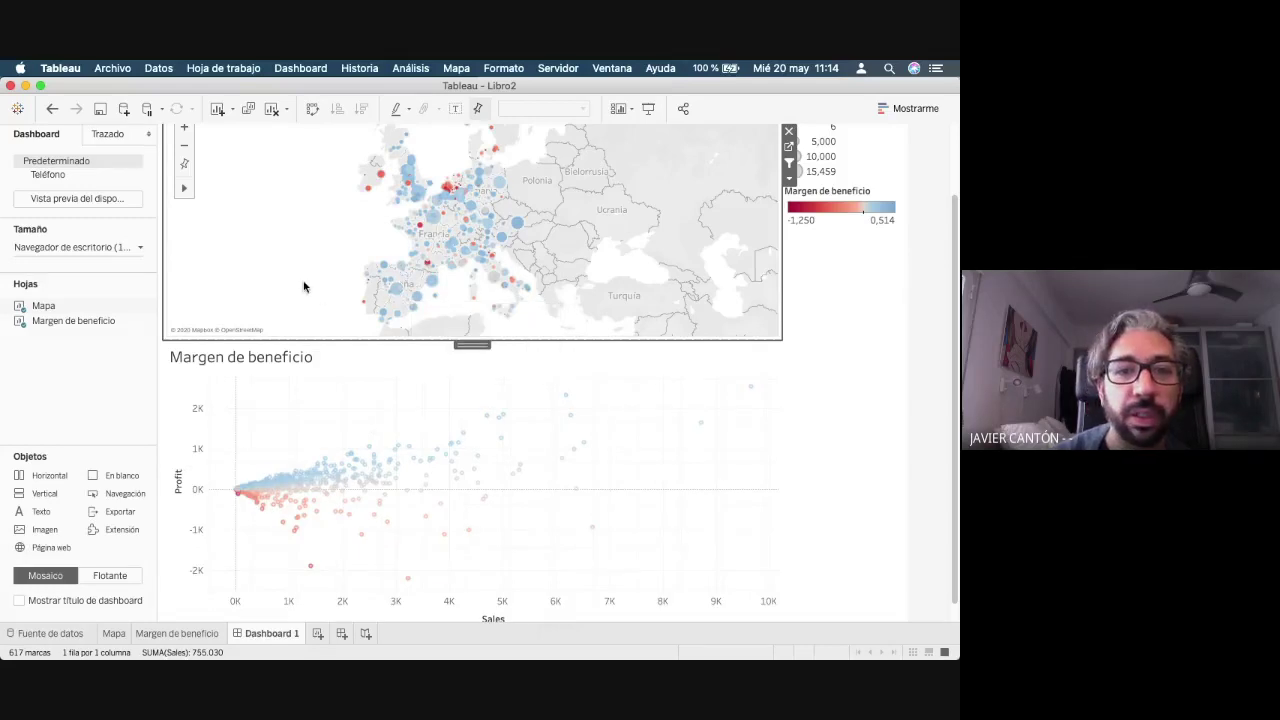
pyautogui.scroll(2, 317, 284)
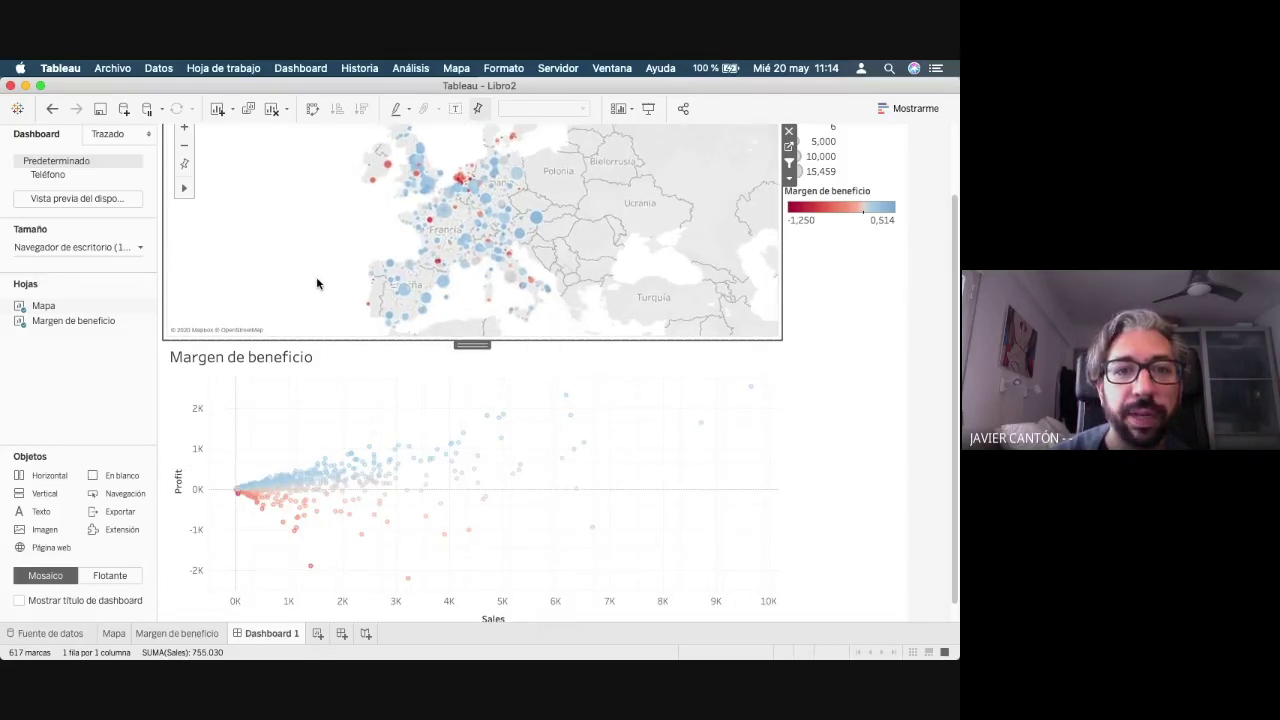
pyautogui.moveTo(452, 212)
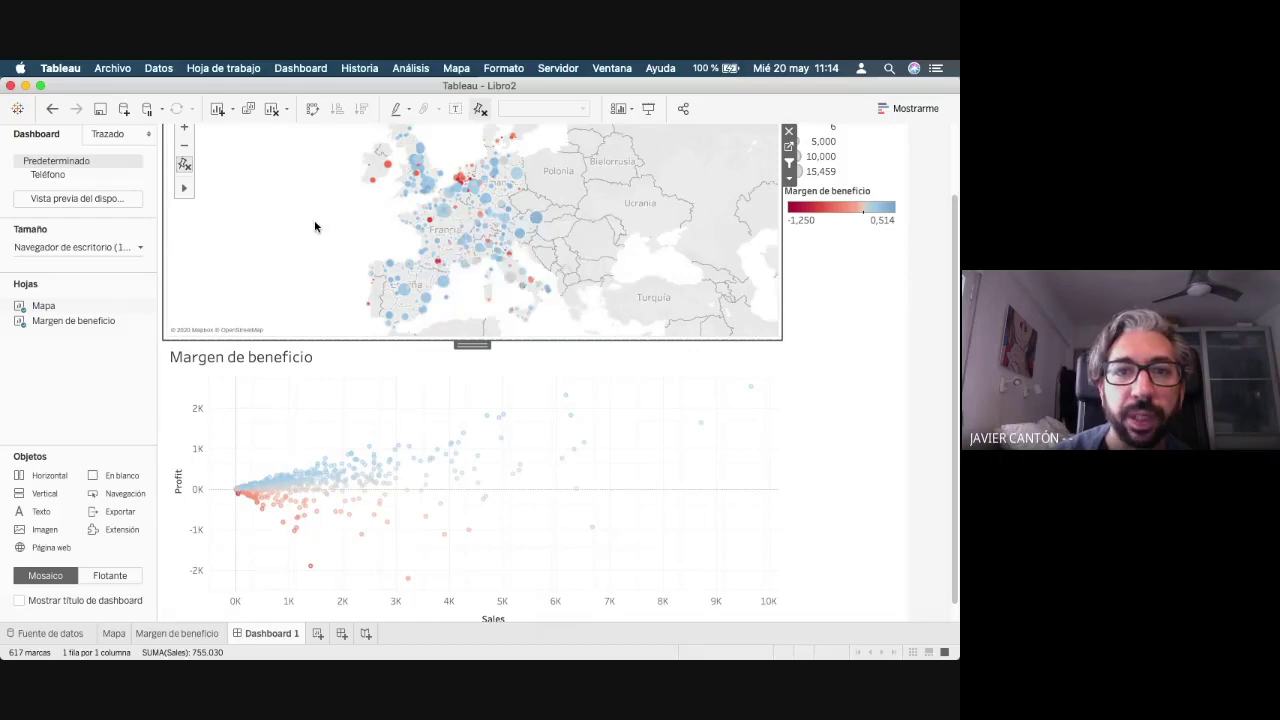
pyautogui.moveTo(422, 190)
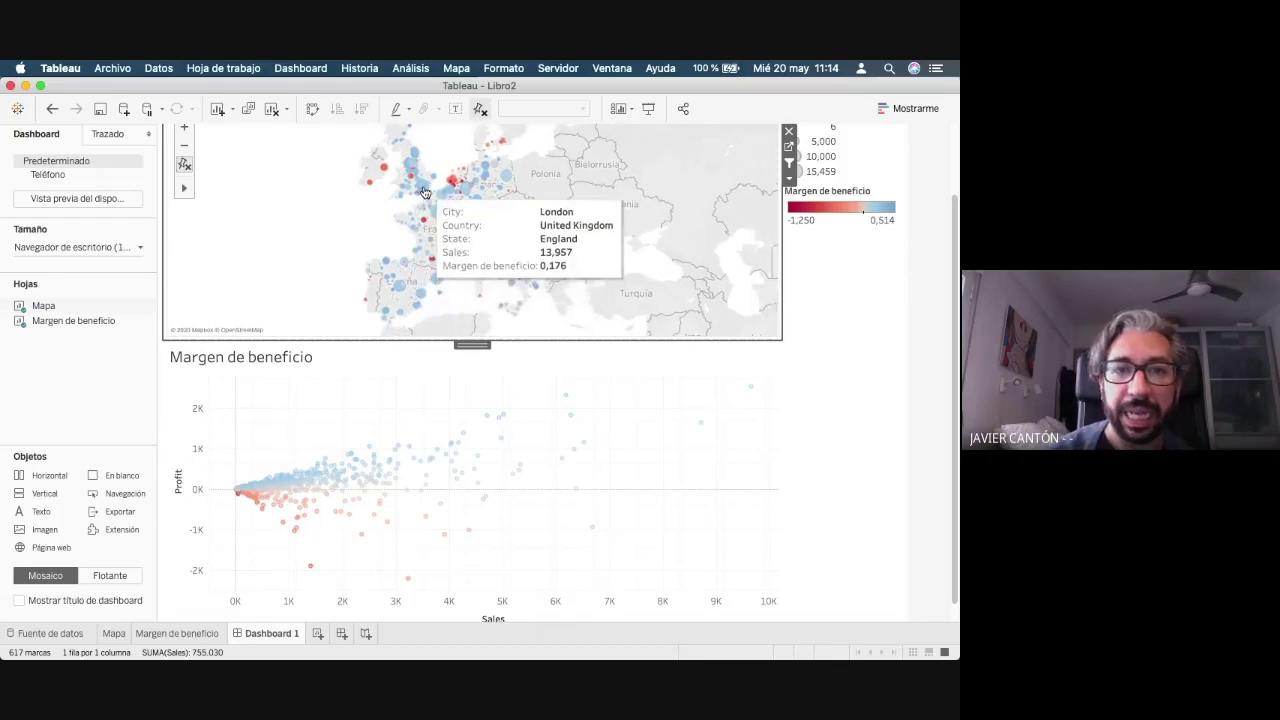
pyautogui.click(771, 366)
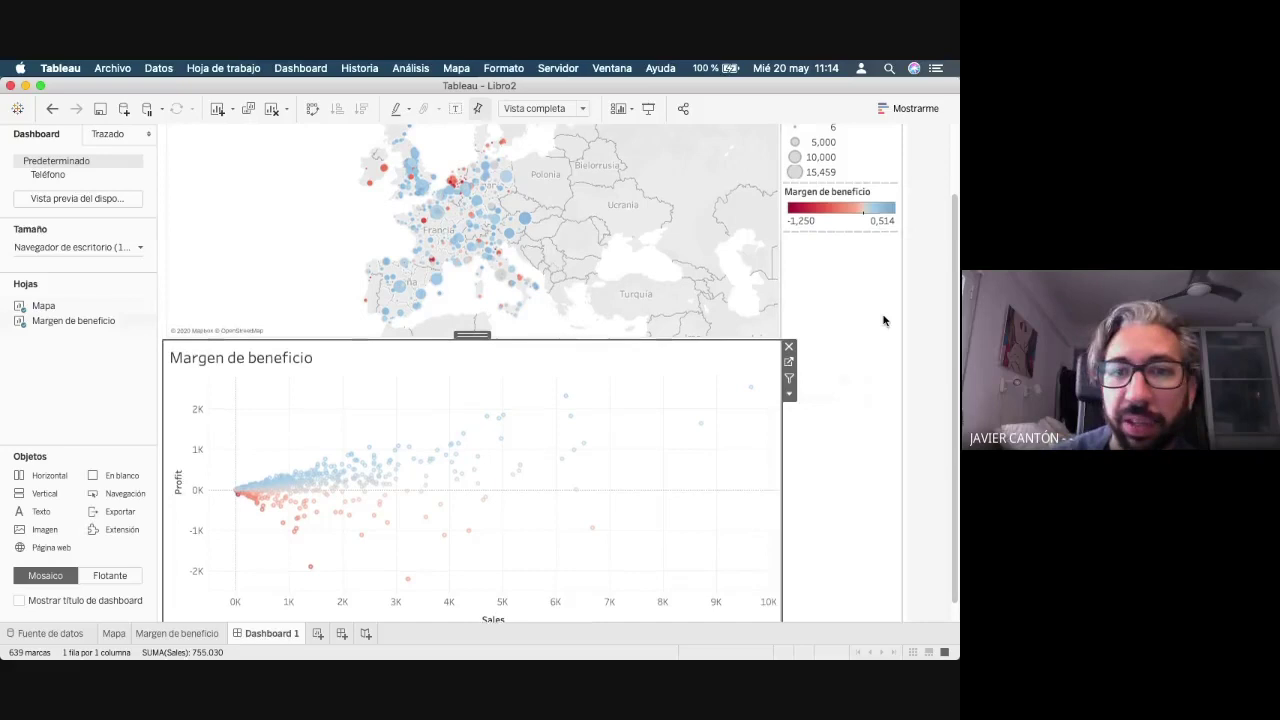
pyautogui.scroll(3, 883, 320)
pyautogui.click(271, 323)
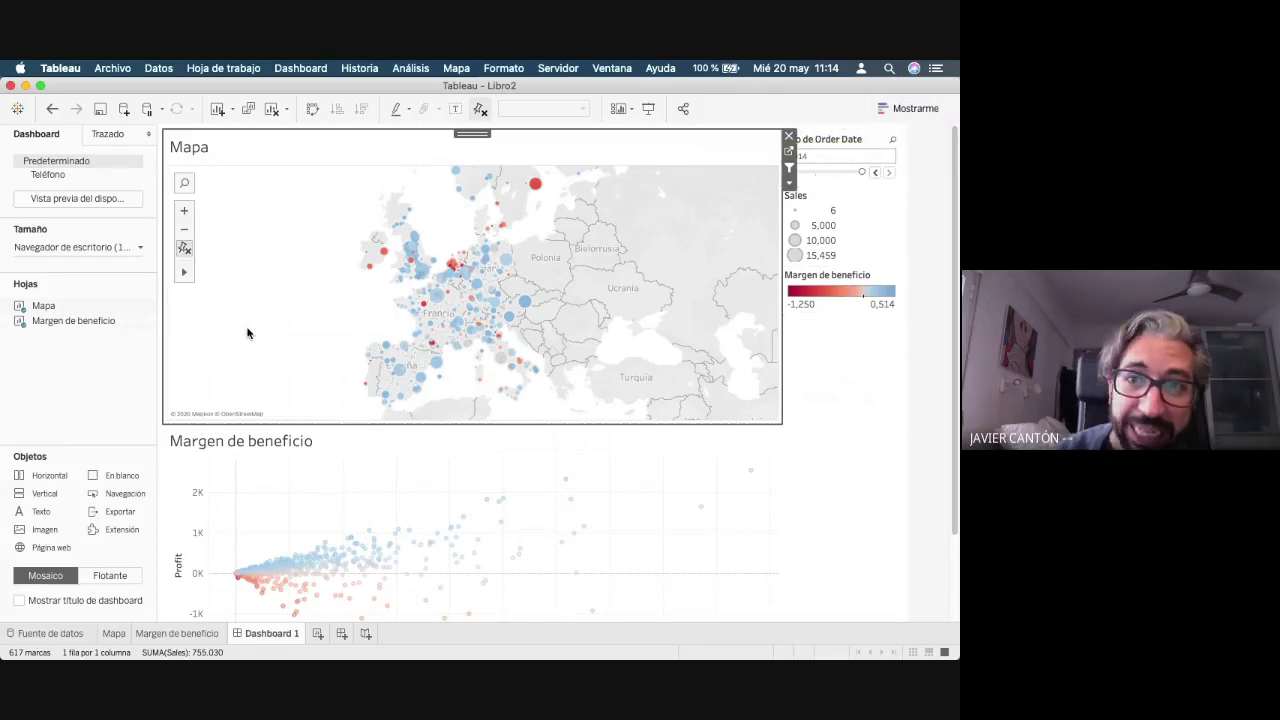
# - Edit the dashboard's Filtro 1 action so it runs with Situar, and test it on individual map marks
pyautogui.click(833, 436)
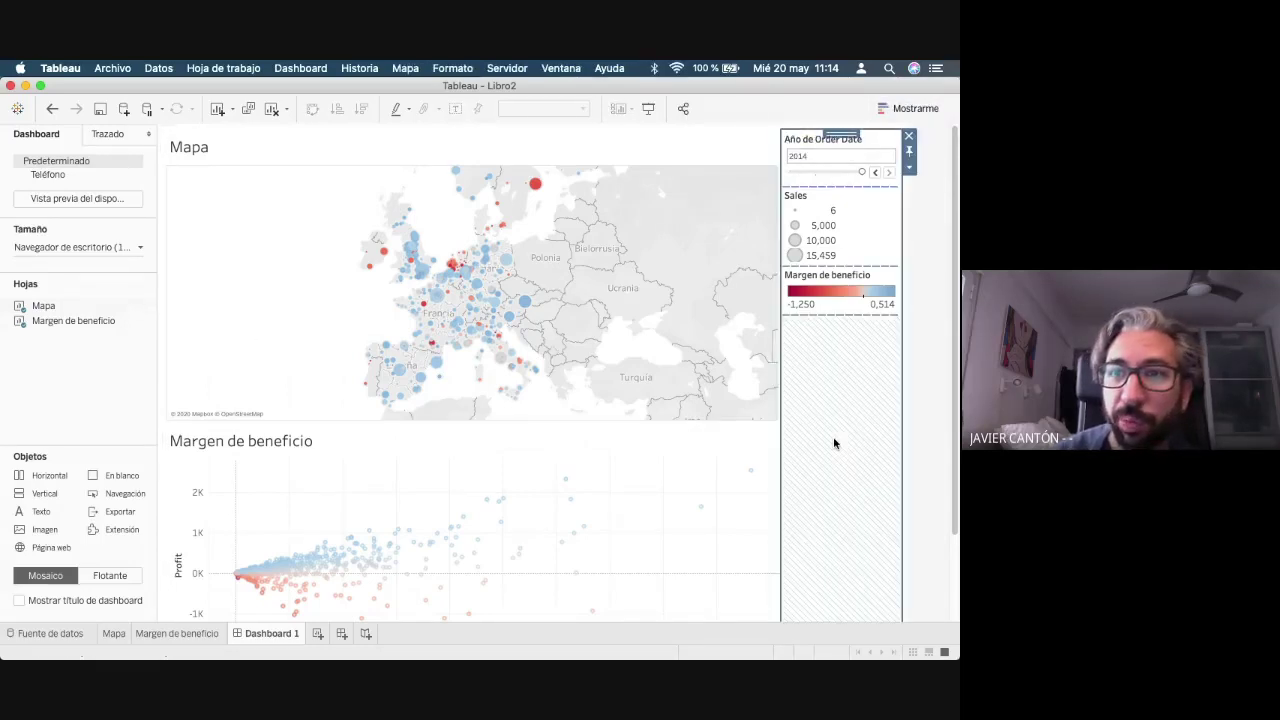
pyautogui.click(930, 405)
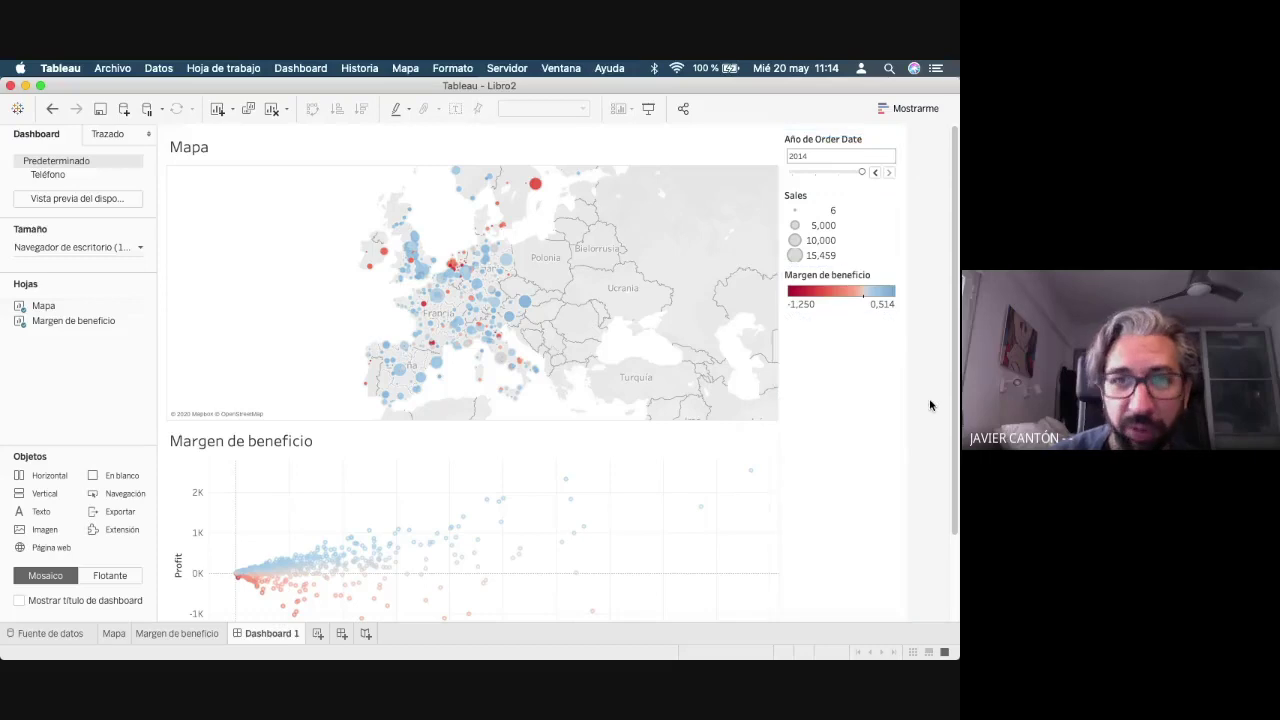
pyautogui.click(296, 72)
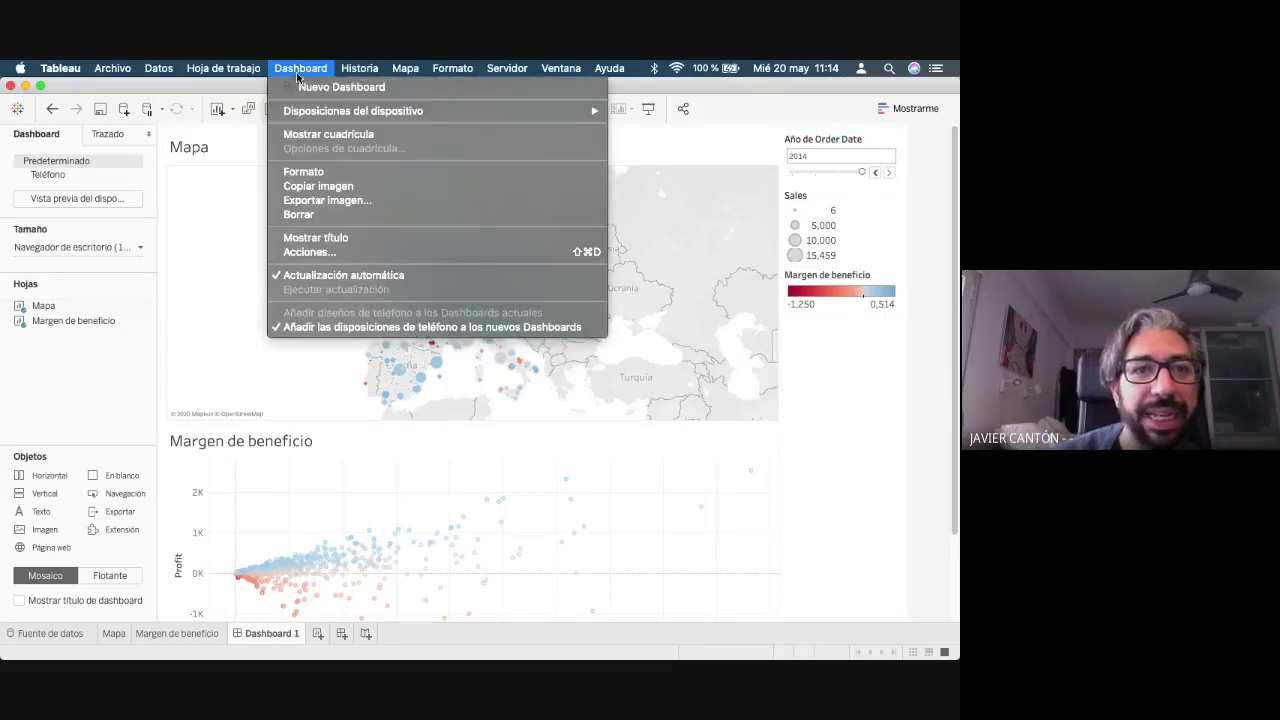
pyautogui.click(312, 254)
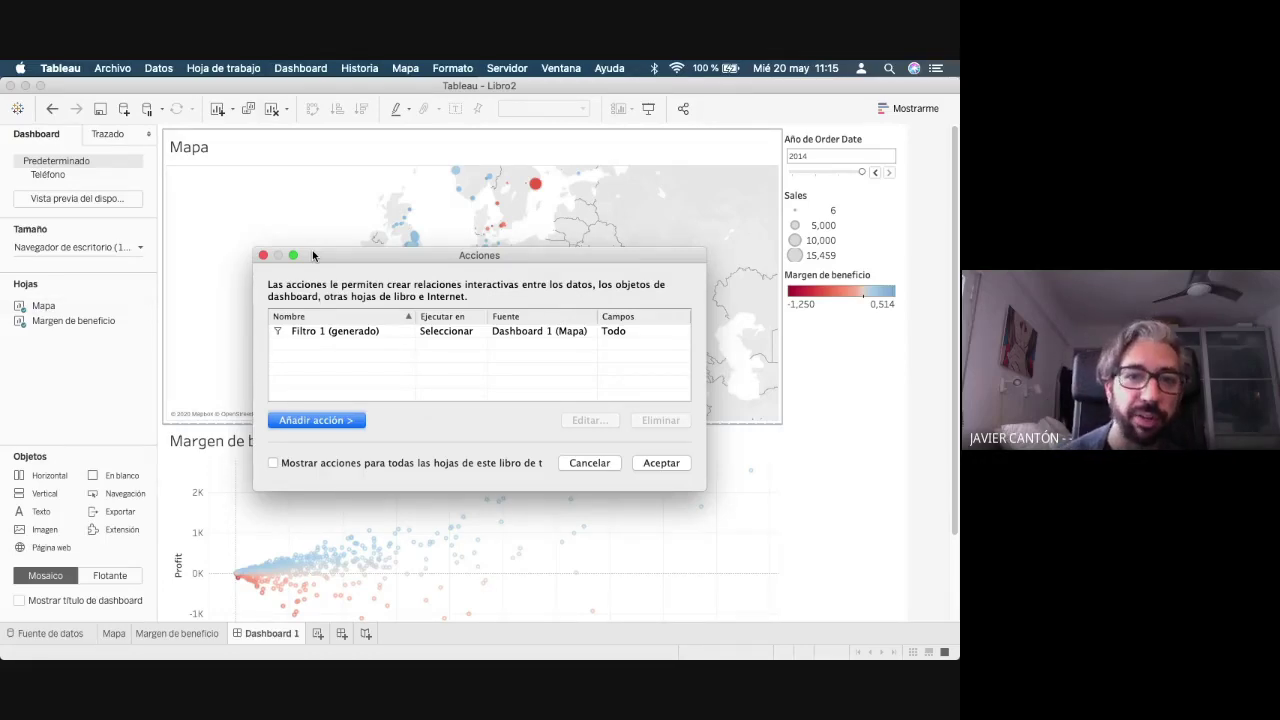
pyautogui.click(344, 331)
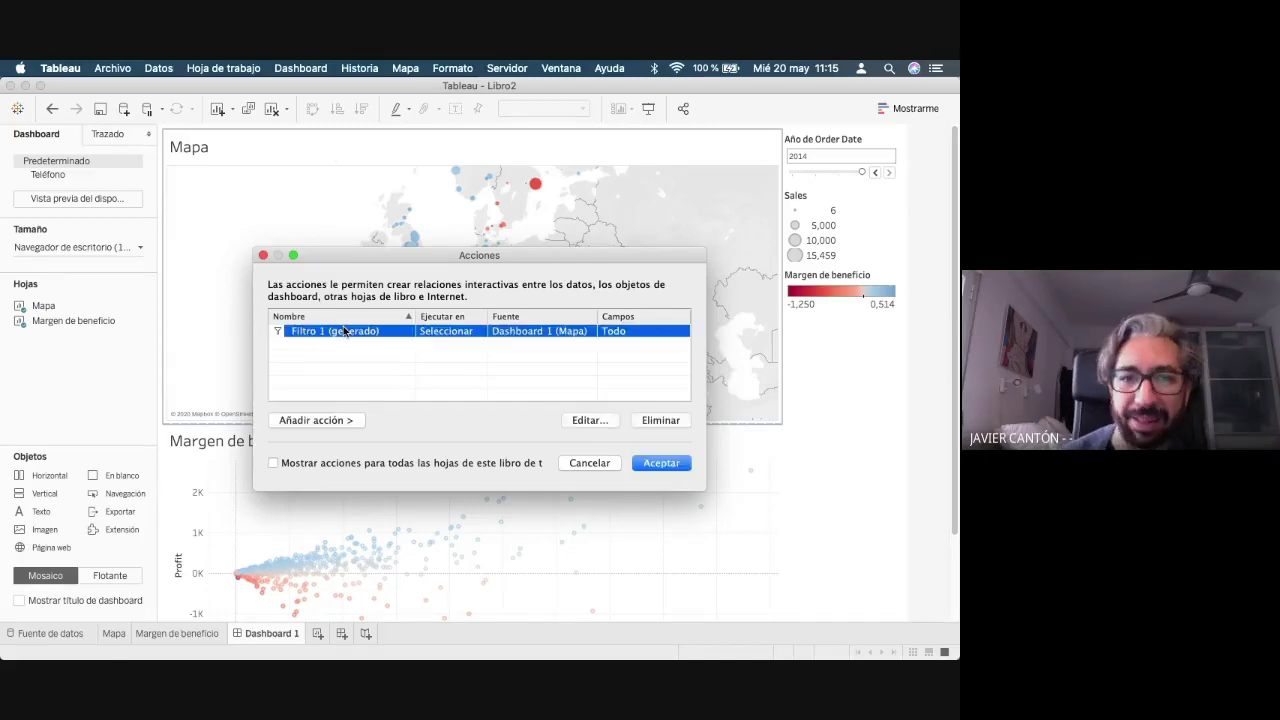
pyautogui.doubleClick(344, 331)
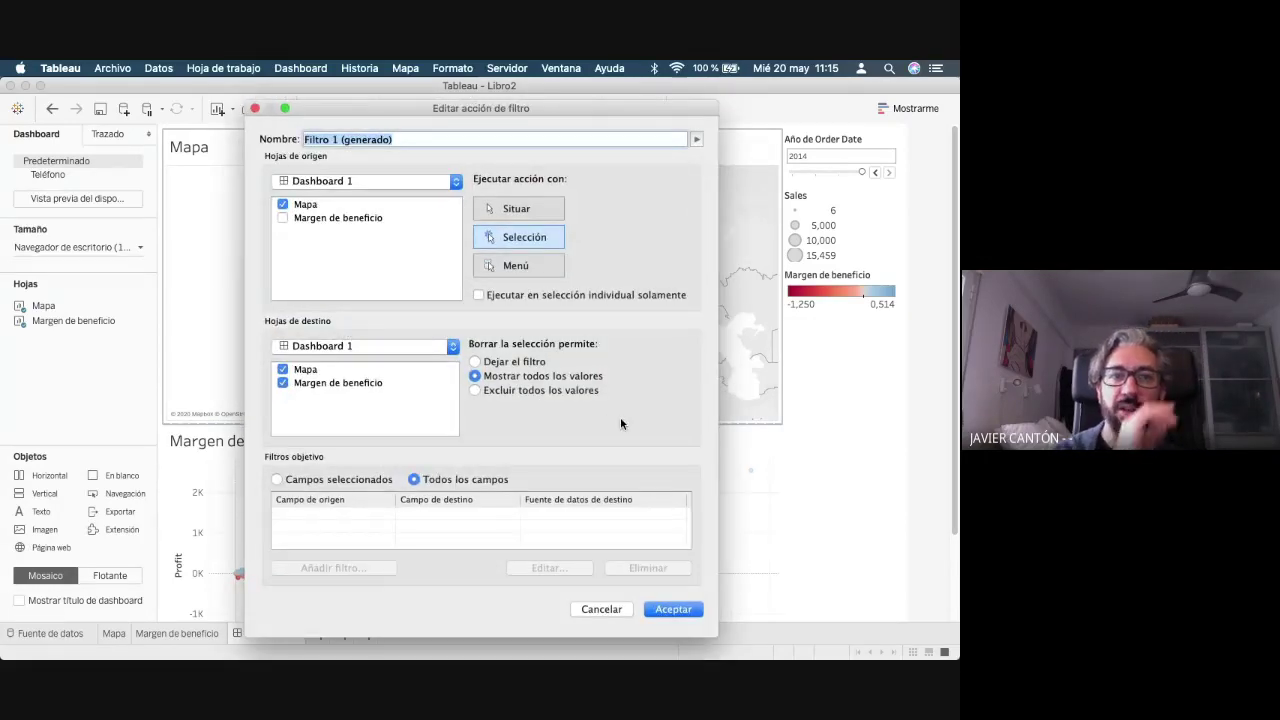
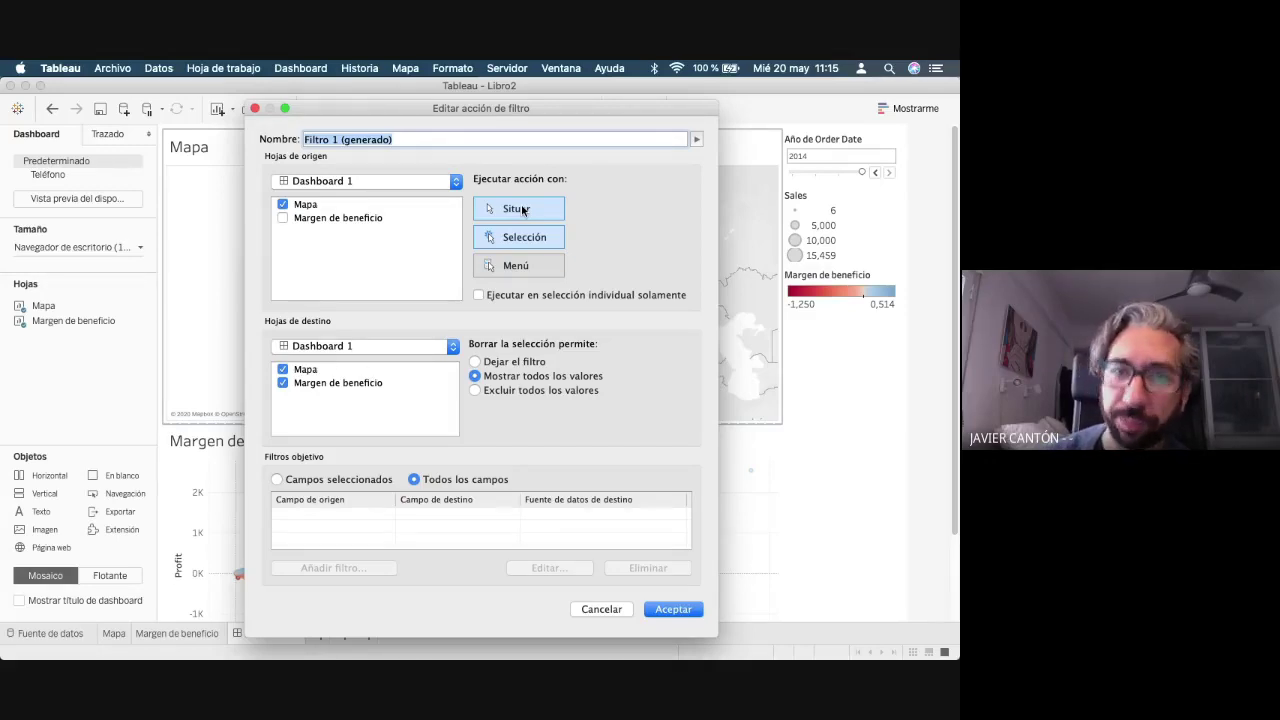
pyautogui.click(521, 206)
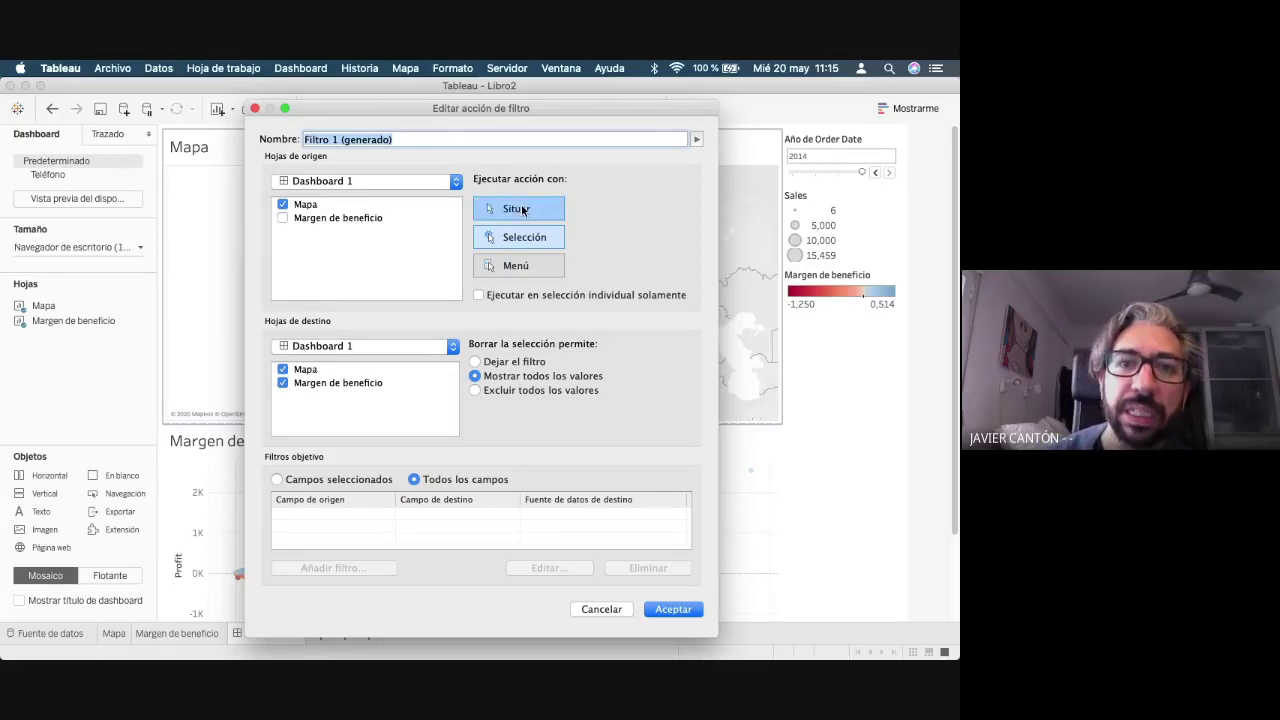
pyautogui.click(672, 610)
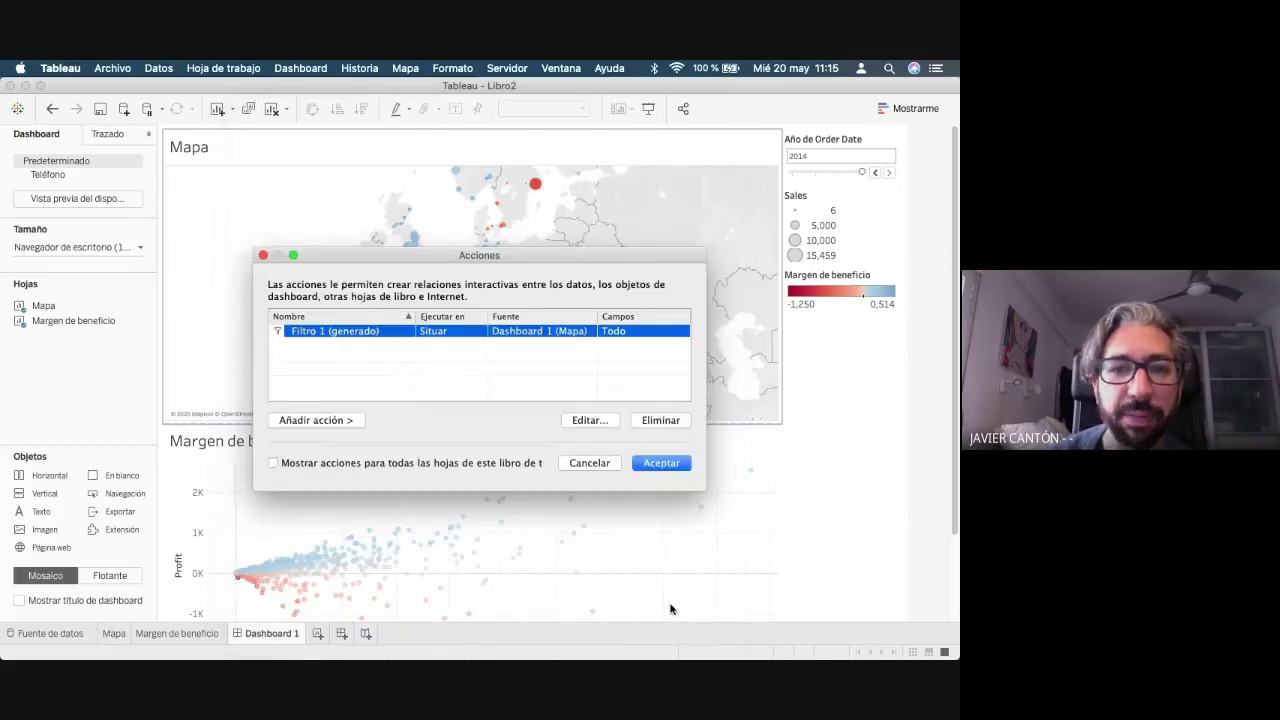
pyautogui.click(660, 463)
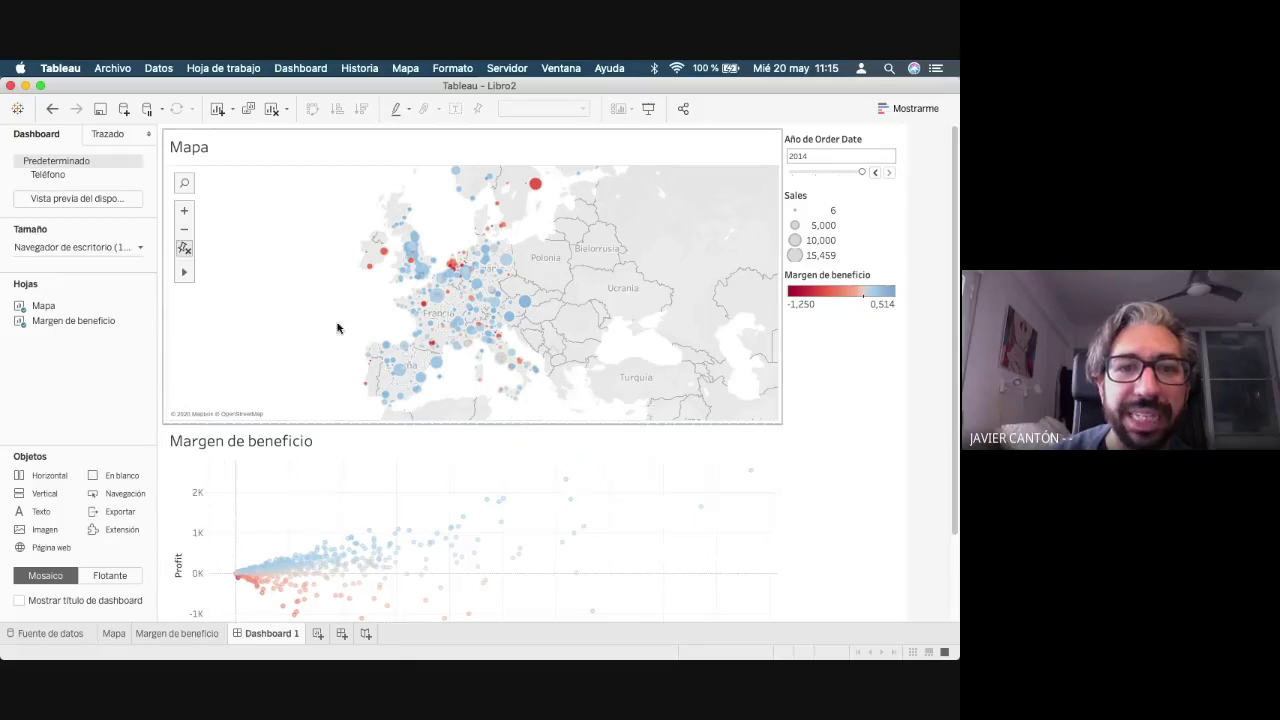
pyautogui.moveTo(384, 255)
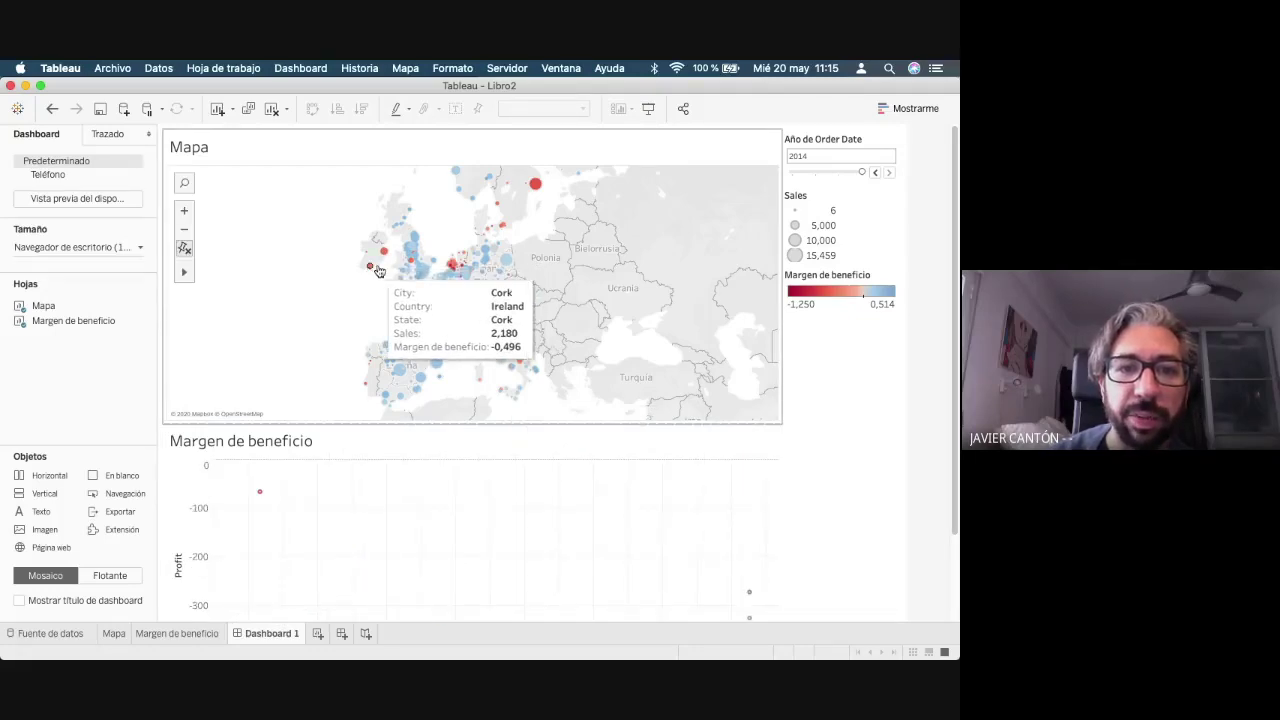
pyautogui.moveTo(533, 189)
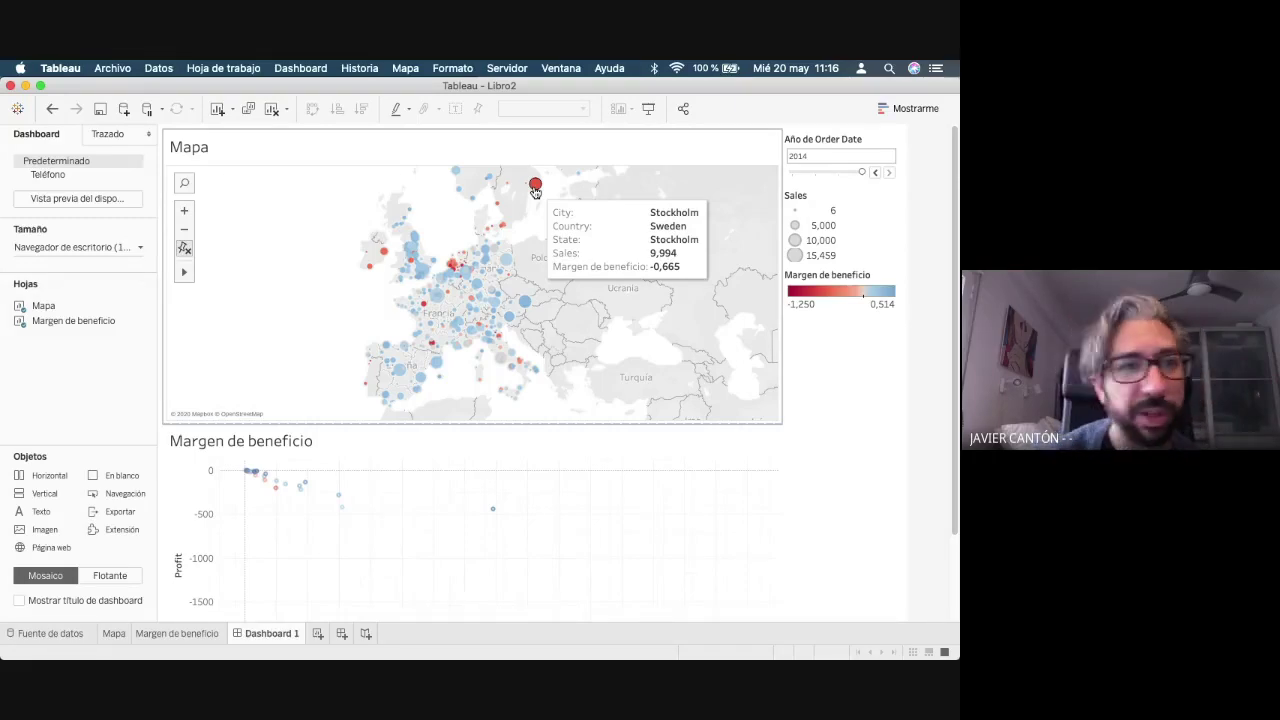
# - Make the Mapa chart taller by moving its border with the Margen de beneficio chart, leaving the map moderately larger than before
pyautogui.scroll(-1, 893, 426)
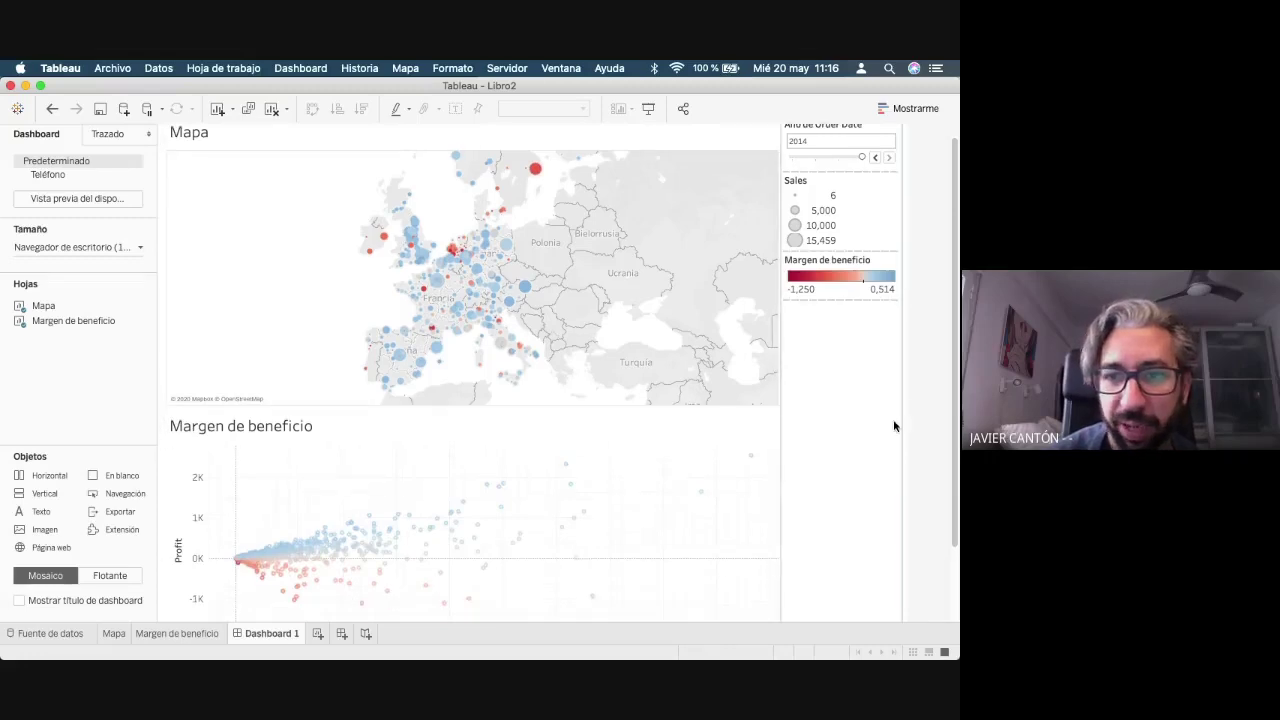
pyautogui.scroll(-3, 893, 426)
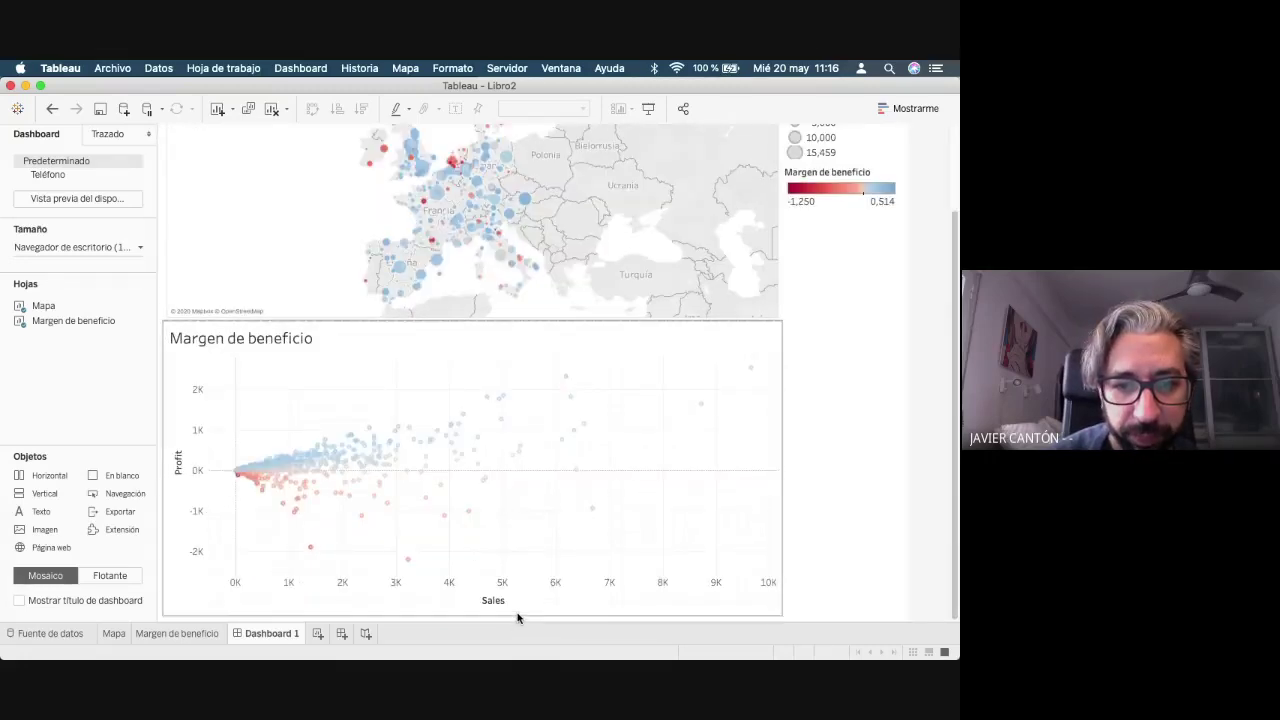
pyautogui.click(520, 590)
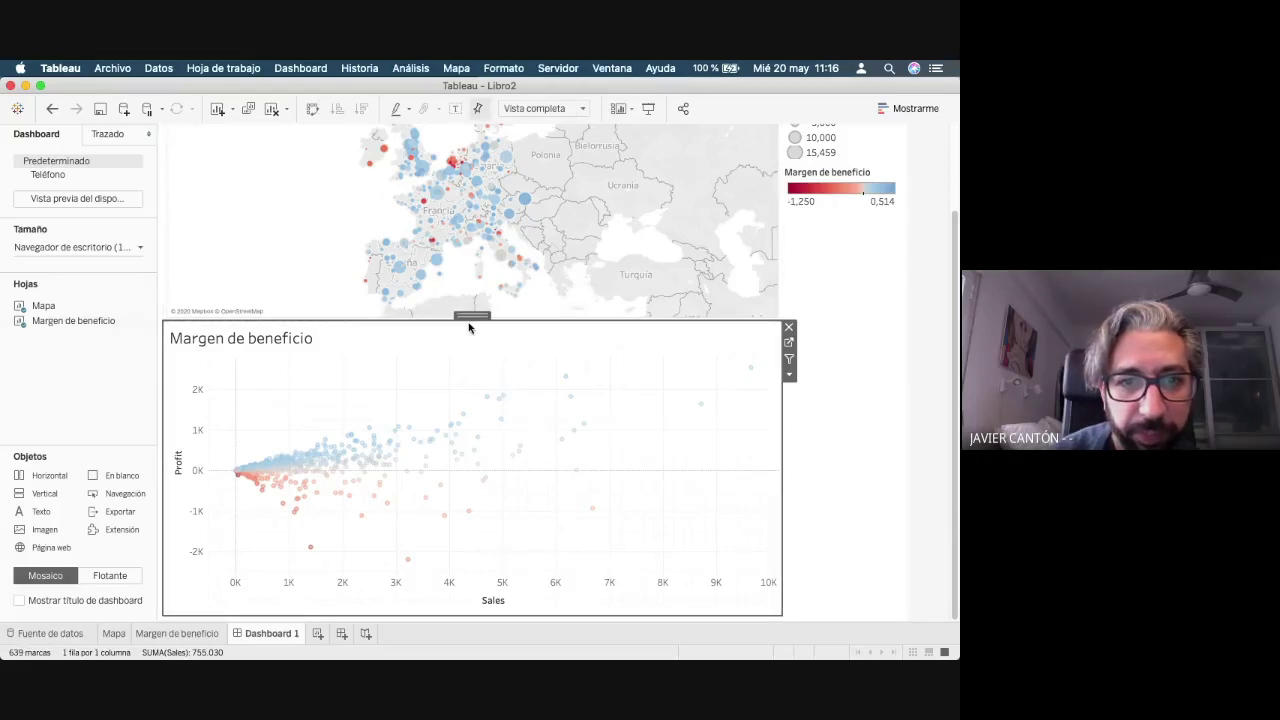
pyautogui.moveTo(469, 327); pyautogui.dragTo(474, 462)
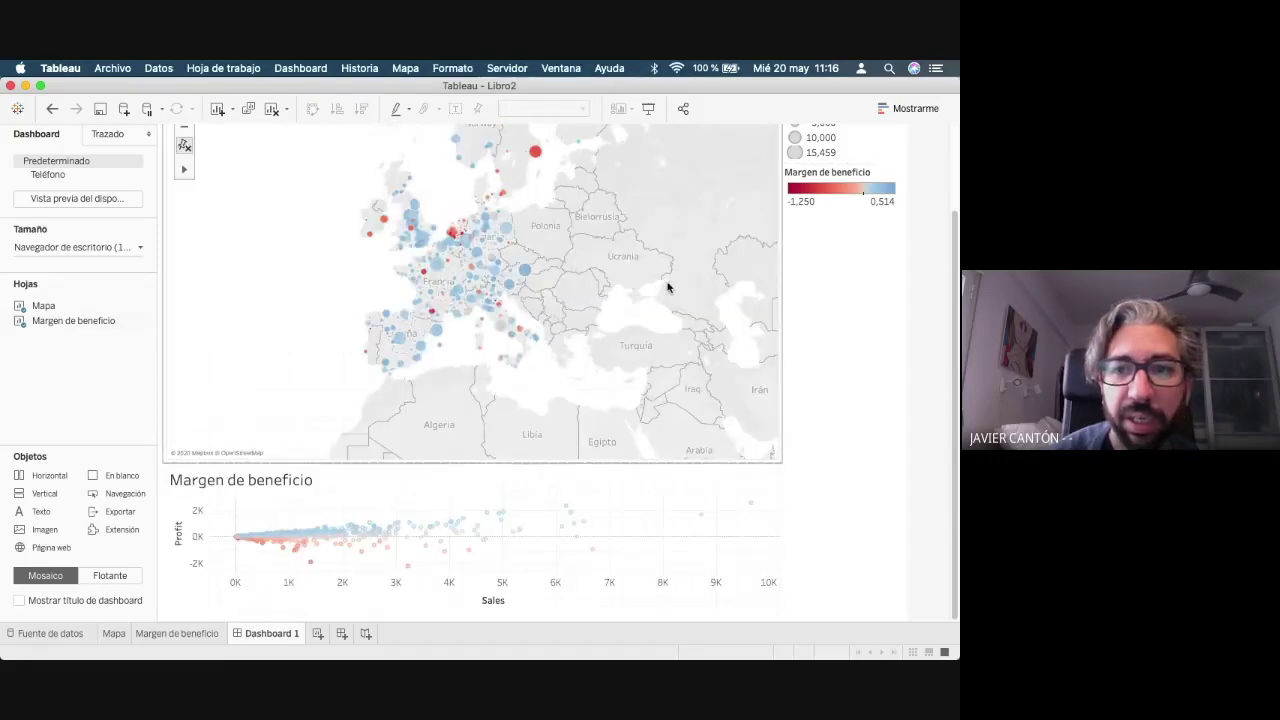
pyautogui.scroll(3, 926, 302)
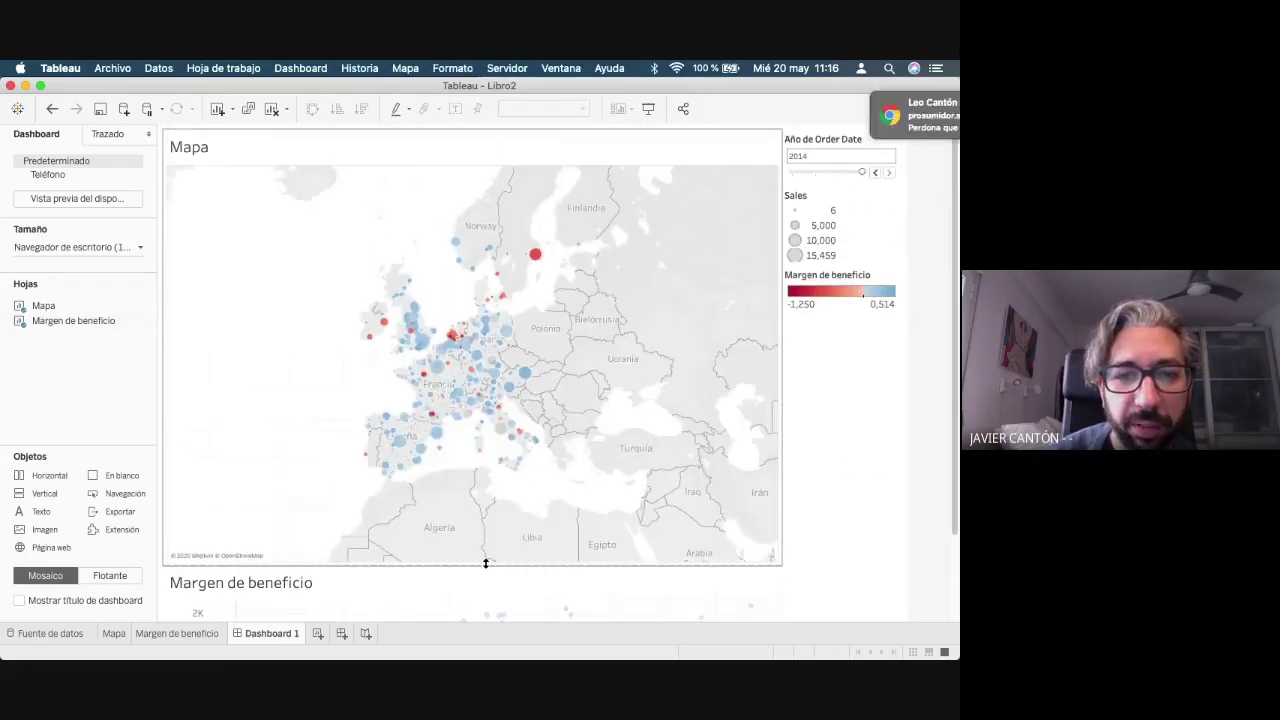
pyautogui.moveTo(486, 563); pyautogui.dragTo(486, 481)
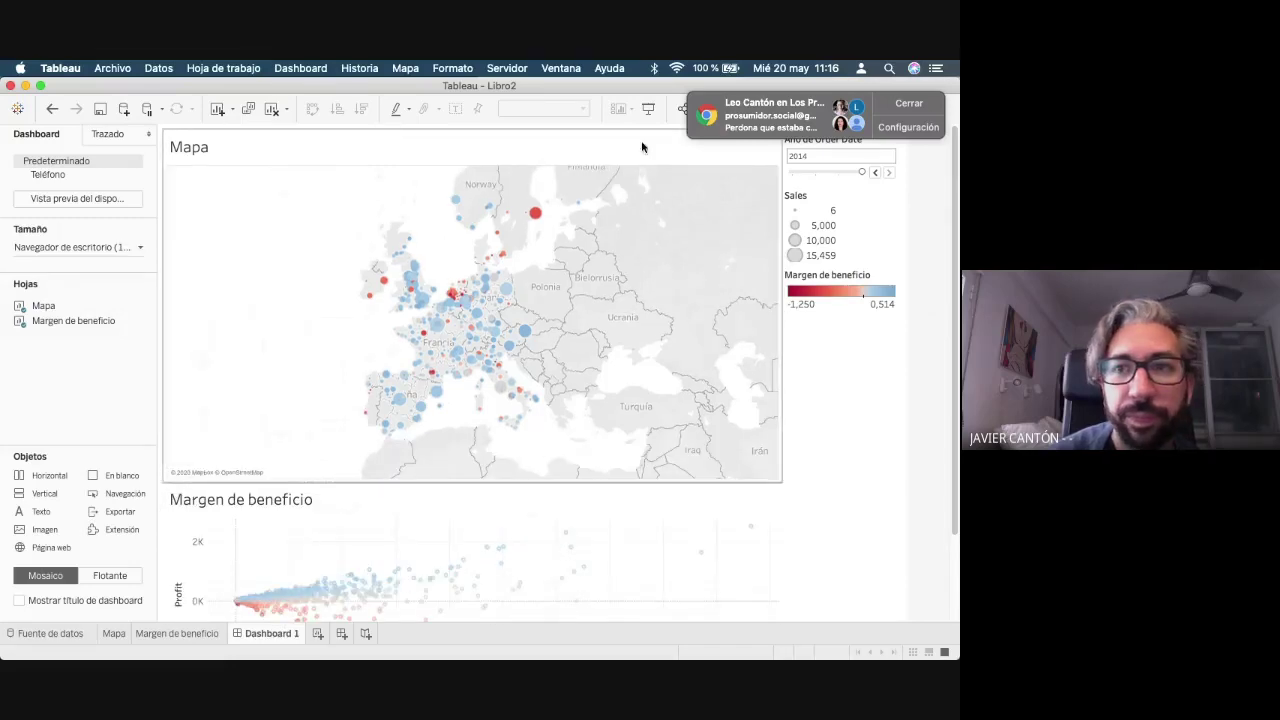
# - Test the map filter by selecting the marks around Ireland and the Iberian Peninsula, clearing each selection
pyautogui.click(526, 333)
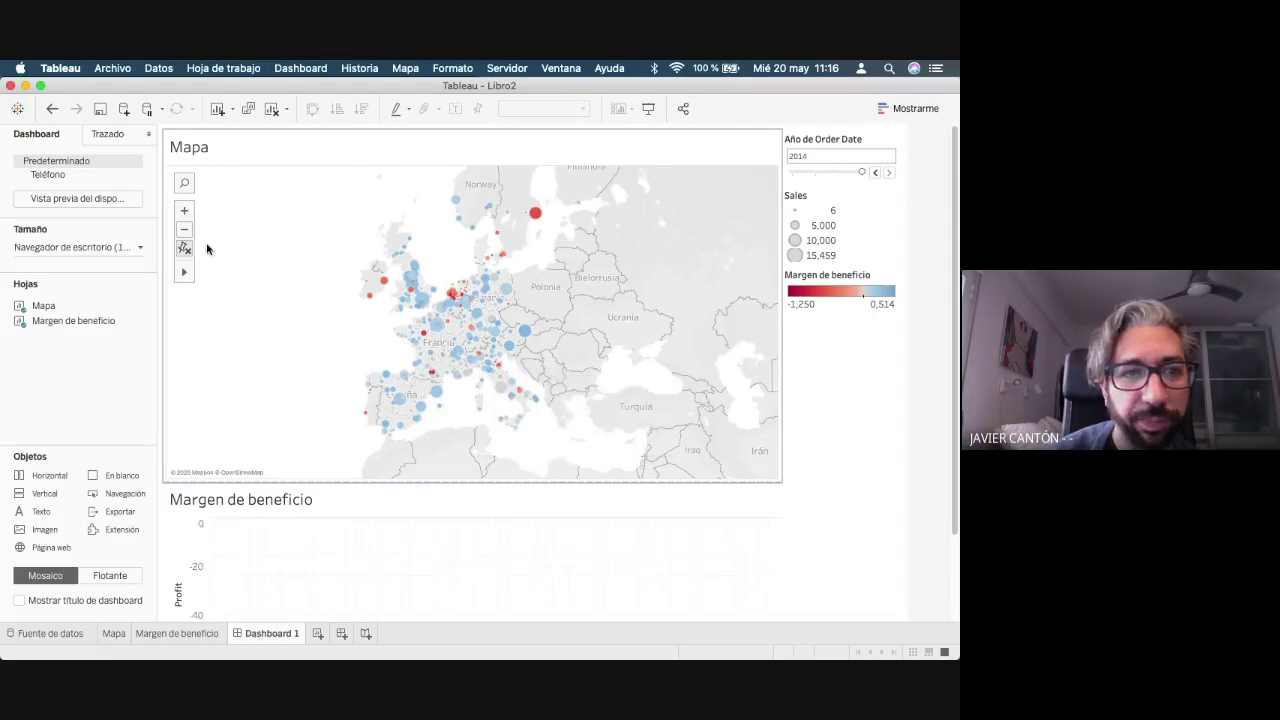
pyautogui.click(185, 248)
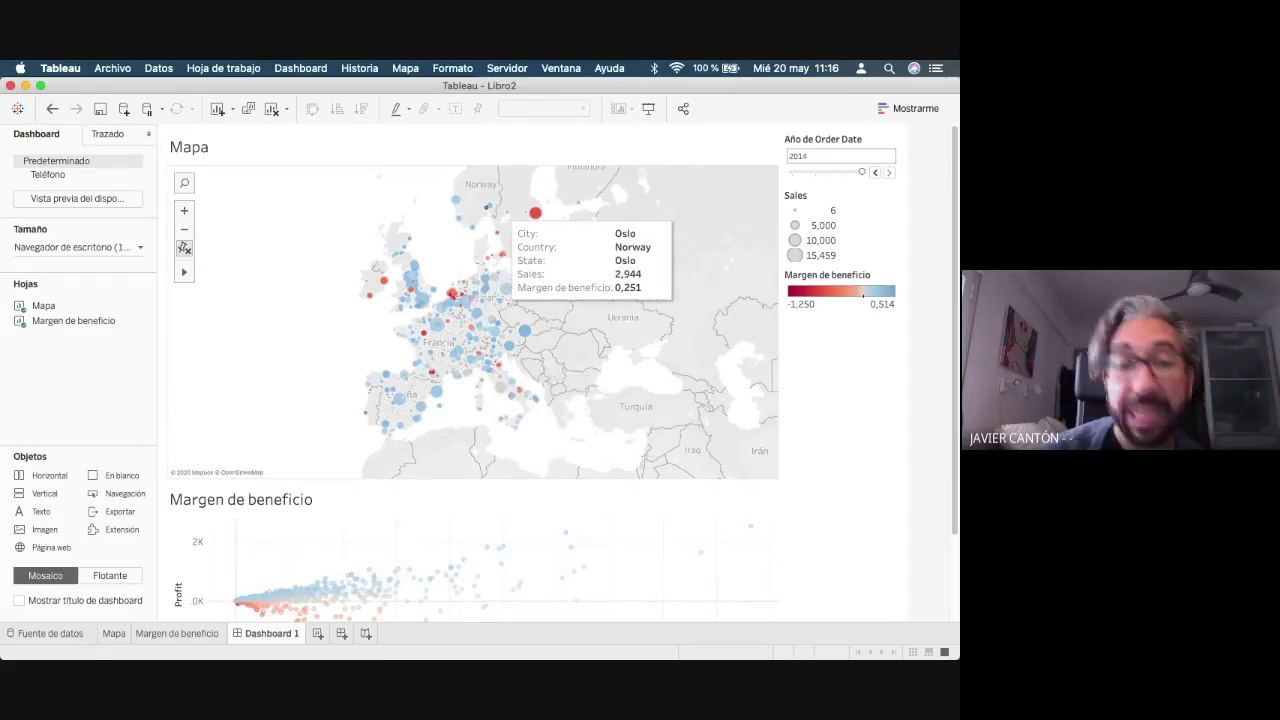
pyautogui.moveTo(183, 275)
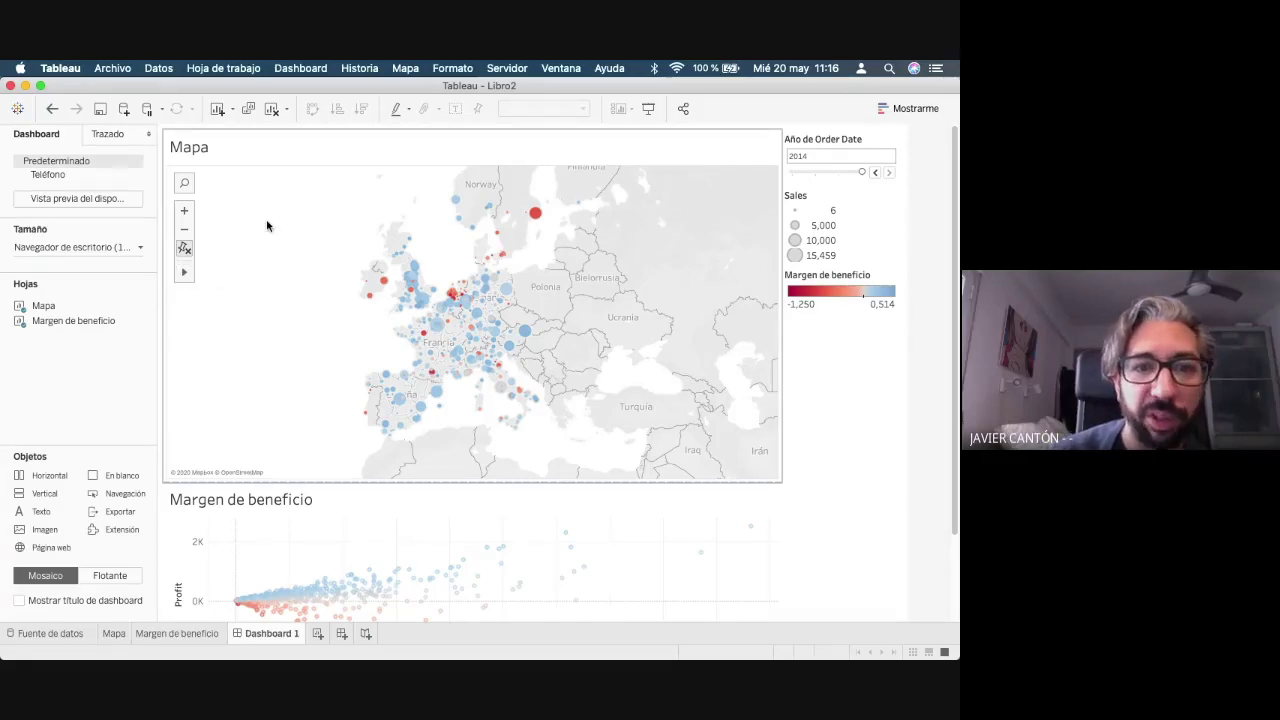
pyautogui.moveTo(310, 255); pyautogui.dragTo(389, 321)
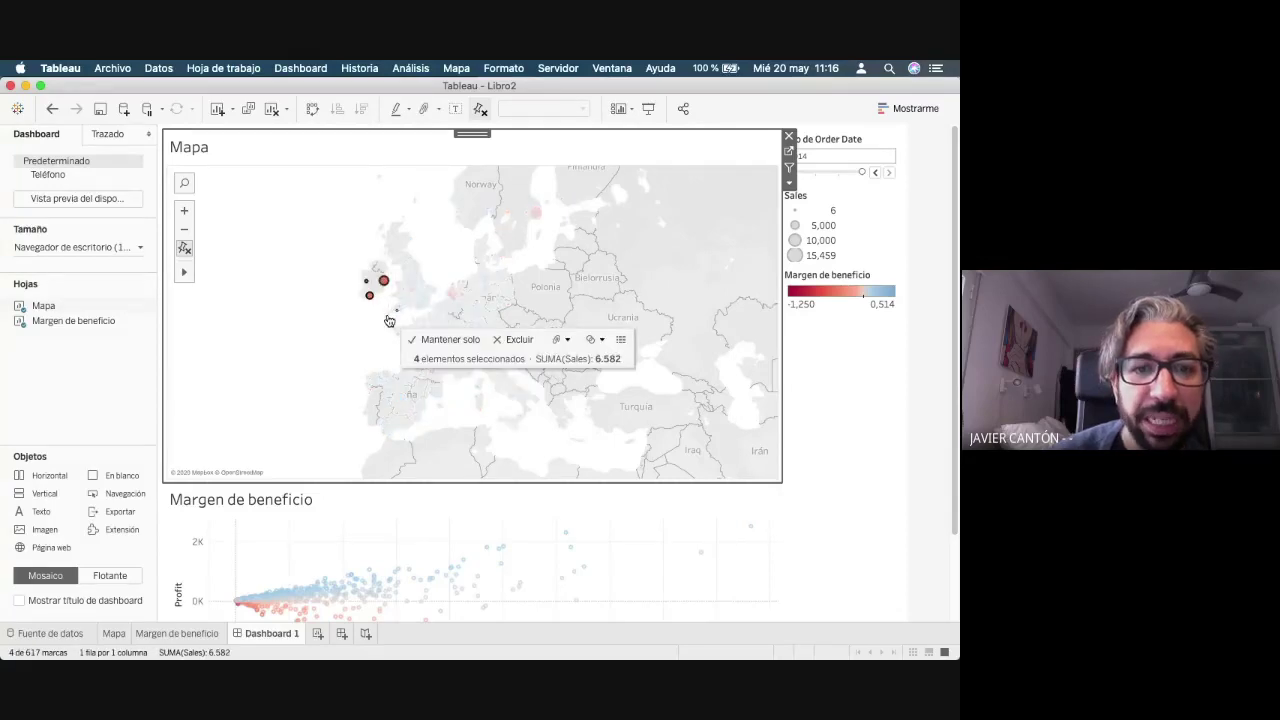
pyautogui.click(343, 577)
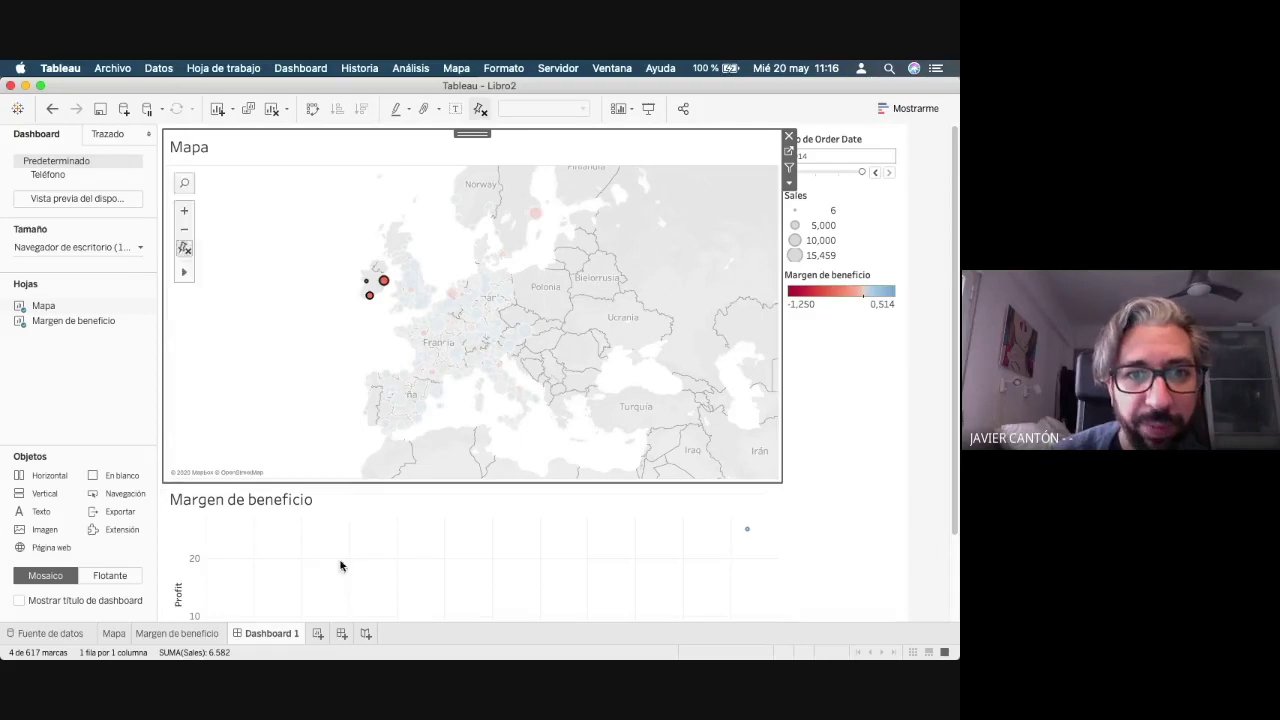
pyautogui.click(308, 306)
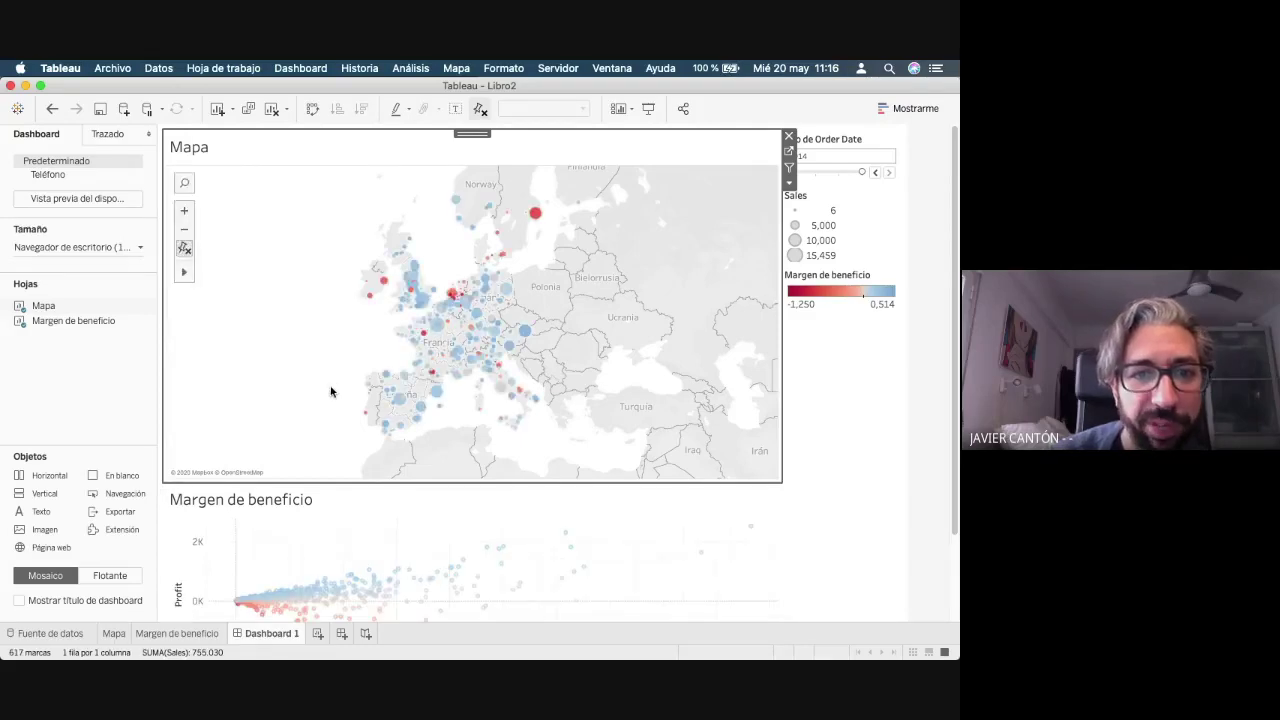
pyautogui.moveTo(336, 377); pyautogui.dragTo(447, 441)
pyautogui.click(436, 382)
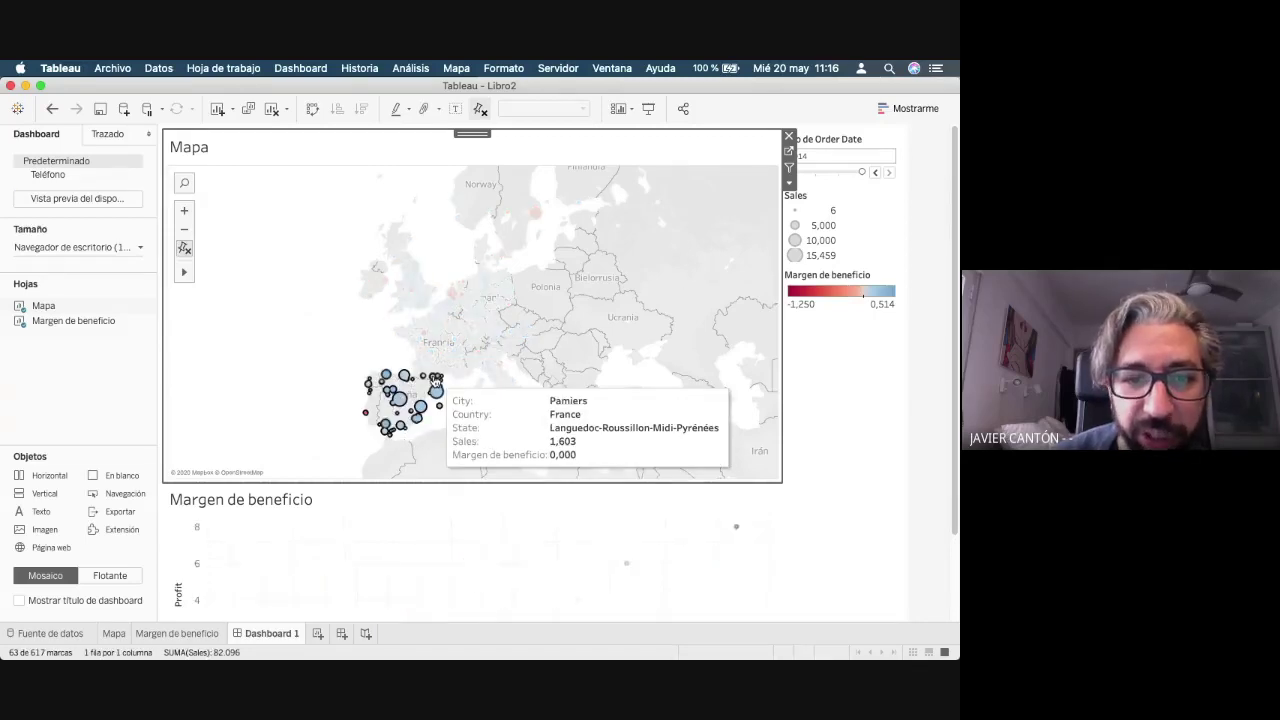
pyautogui.click(286, 337)
# - Focus the map on Spain, select the Iberian Peninsula marks as a group, and clear the selection
pyautogui.moveTo(185, 272)
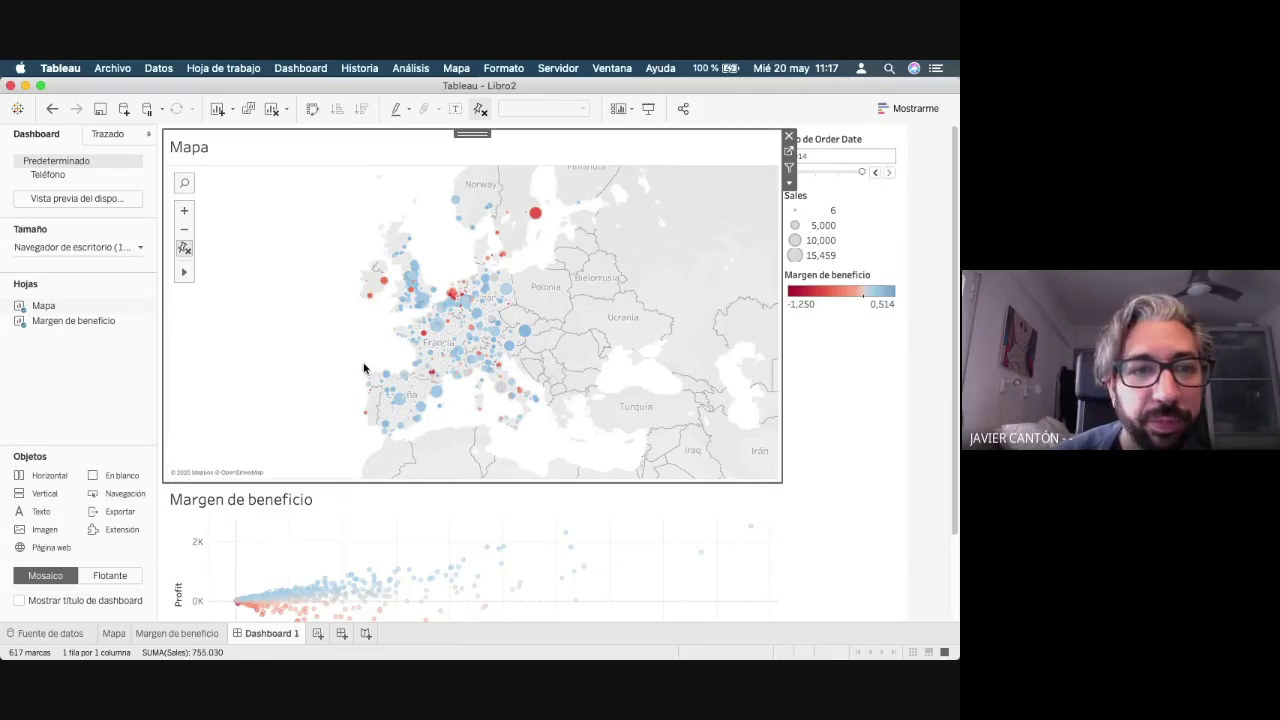
pyautogui.click(184, 209)
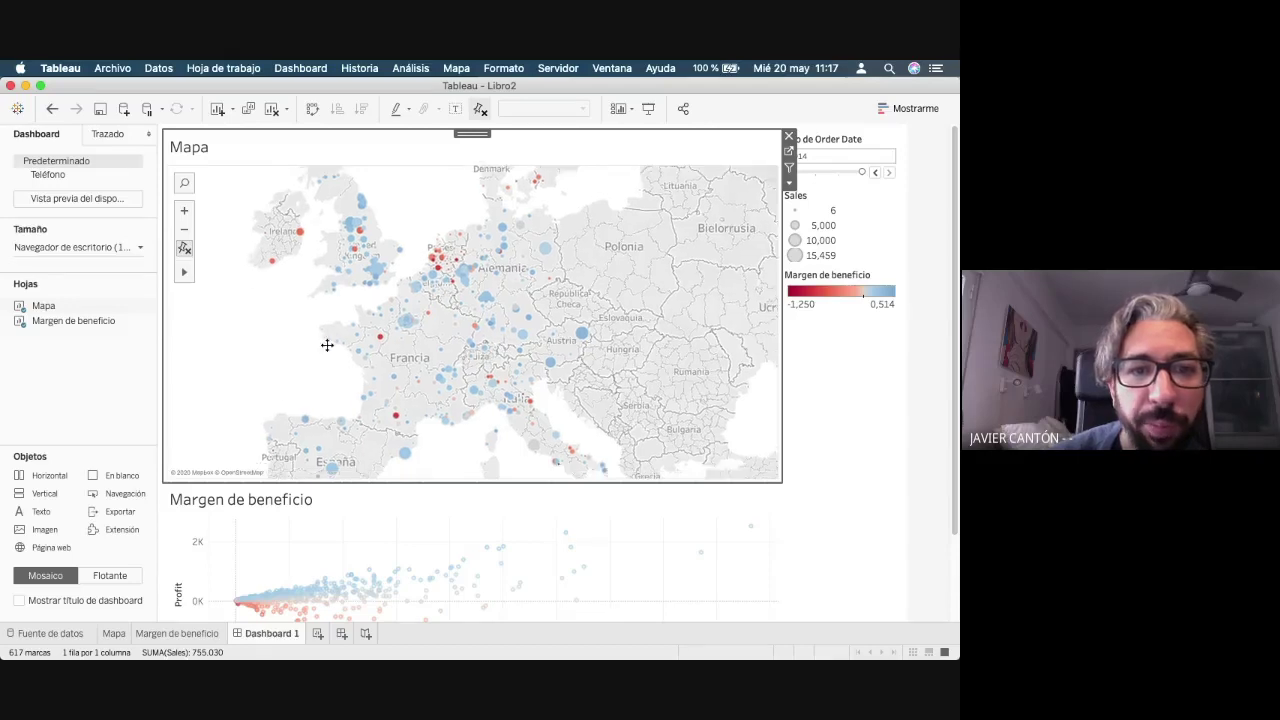
pyautogui.moveTo(326, 343); pyautogui.dragTo(416, 262)
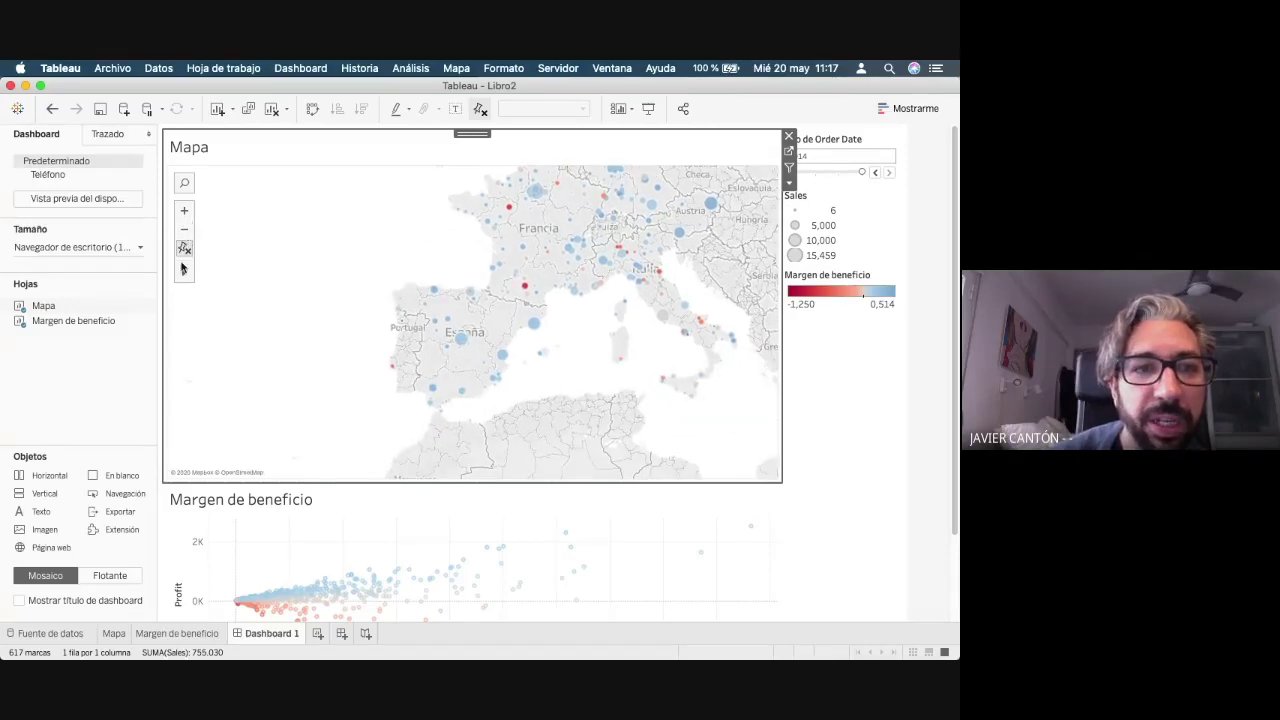
pyautogui.moveTo(184, 272)
pyautogui.click(281, 272)
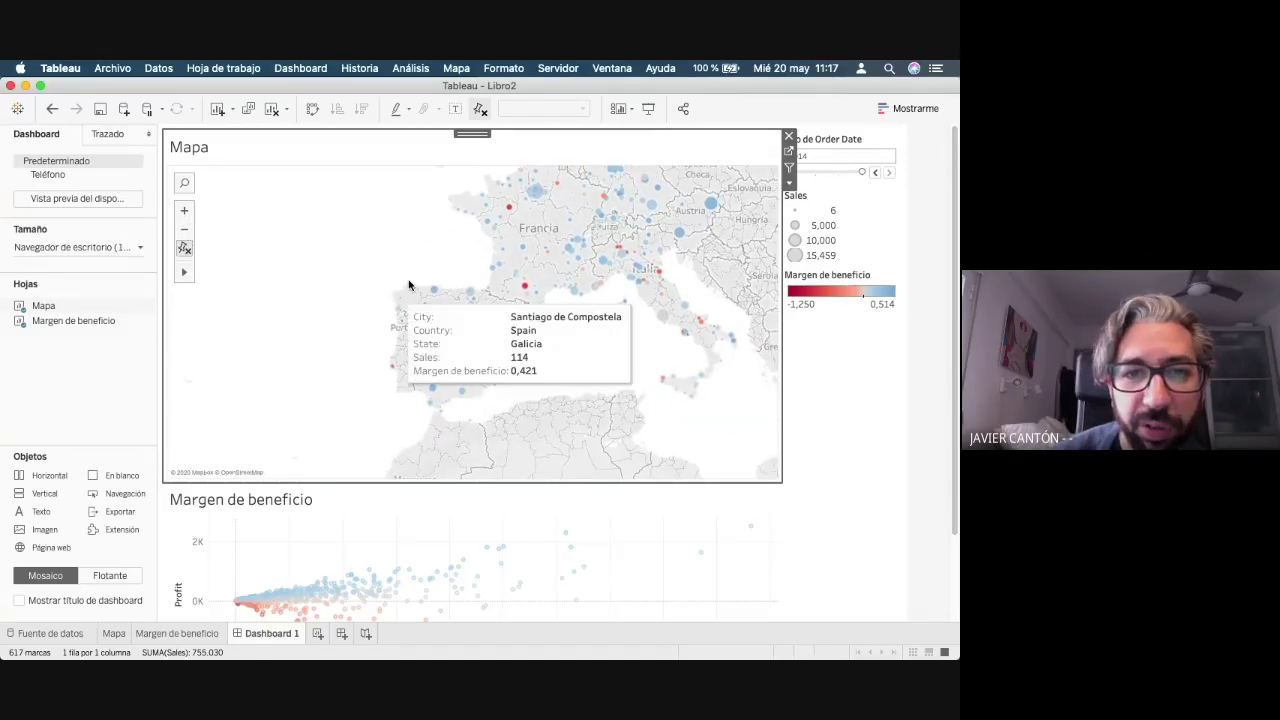
pyautogui.moveTo(395, 288)
pyautogui.mouseDown()
pyautogui.moveTo(375, 359)
pyautogui.moveTo(412, 402)
pyautogui.moveTo(449, 415)
pyautogui.moveTo(488, 408)
pyautogui.moveTo(563, 332)
pyautogui.moveTo(511, 292)
pyautogui.moveTo(400, 284)
pyautogui.mouseUp()
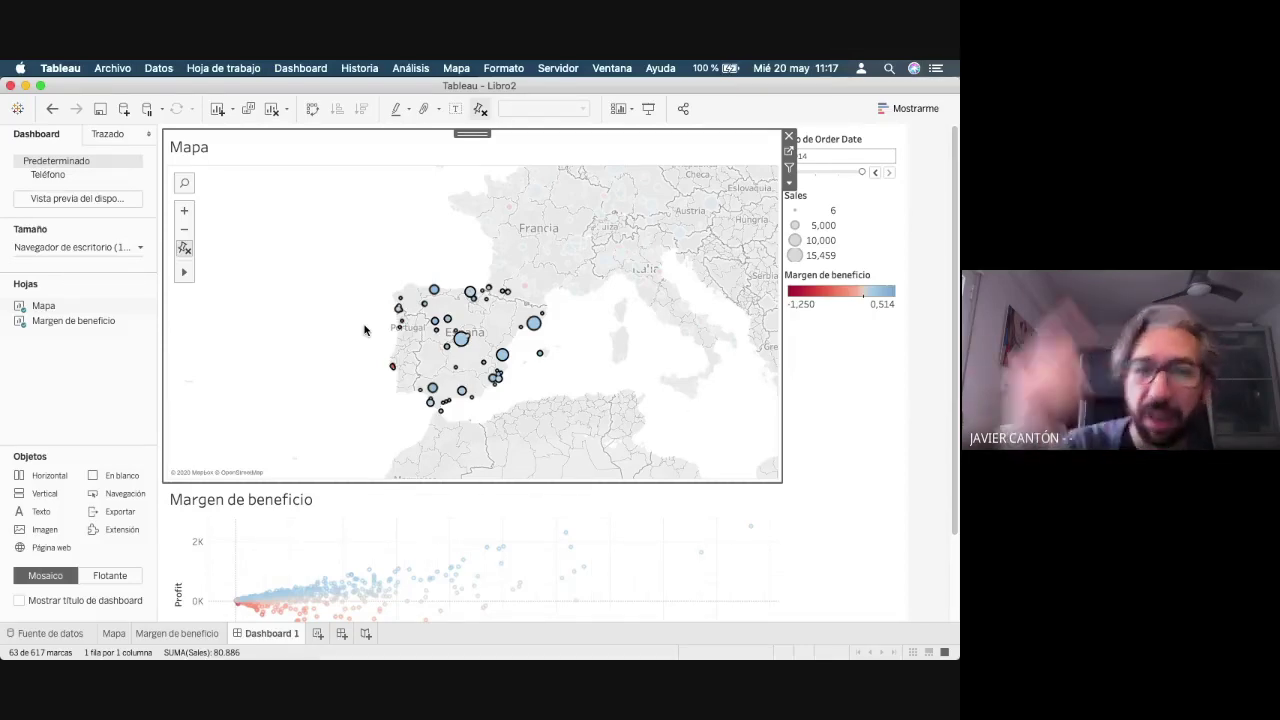
pyautogui.click(243, 299)
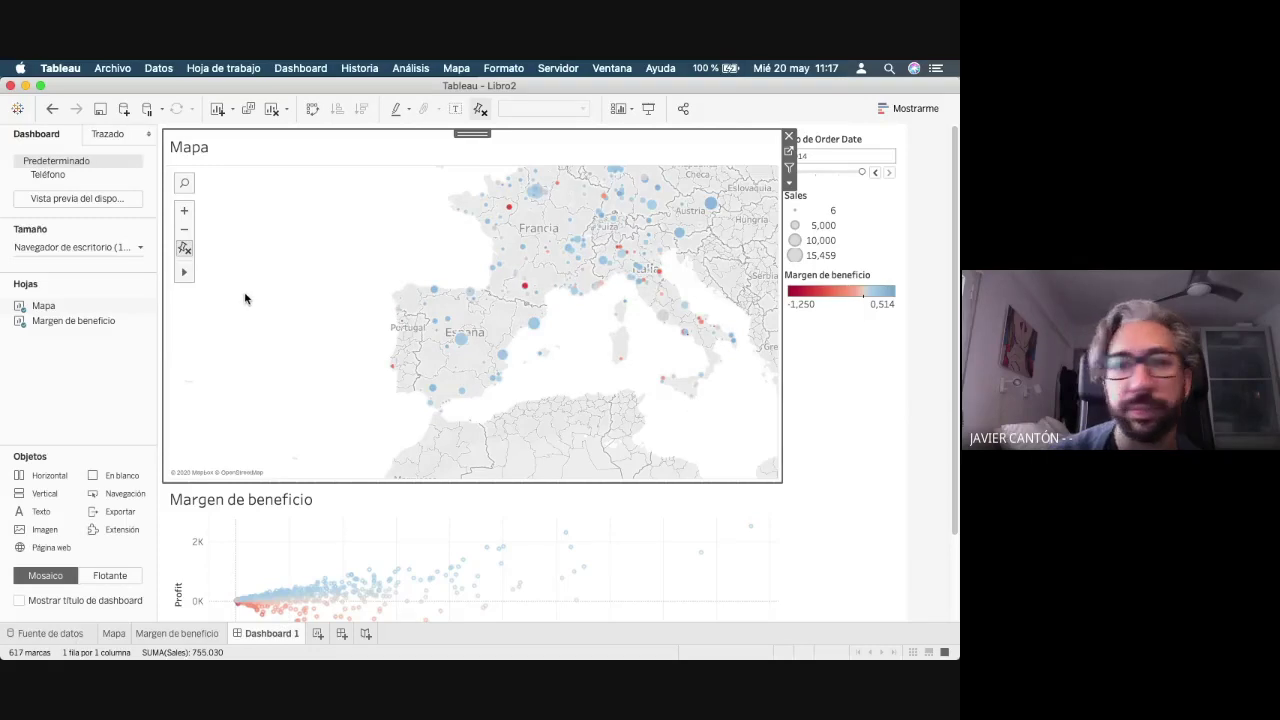
# - Create a new blank workbook and maximize its window
pyautogui.click(899, 455)
pyautogui.click(925, 445)
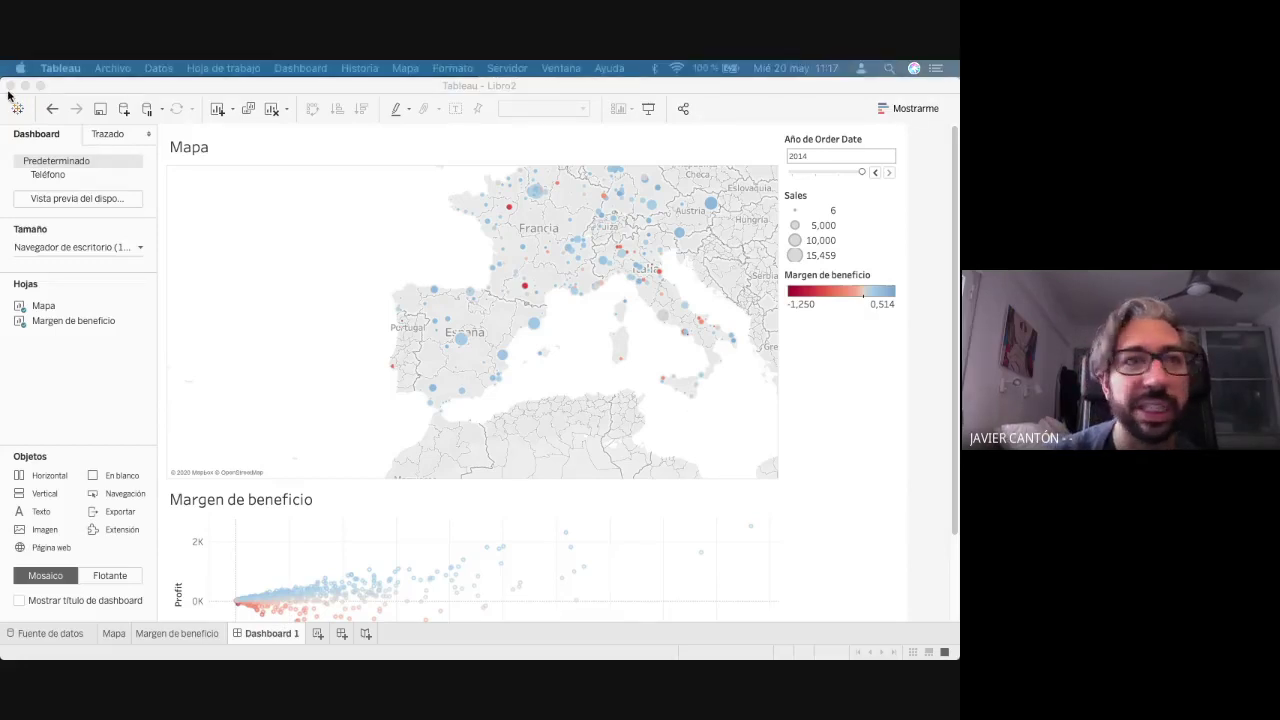
pyautogui.click(112, 68)
pyautogui.click(95, 101)
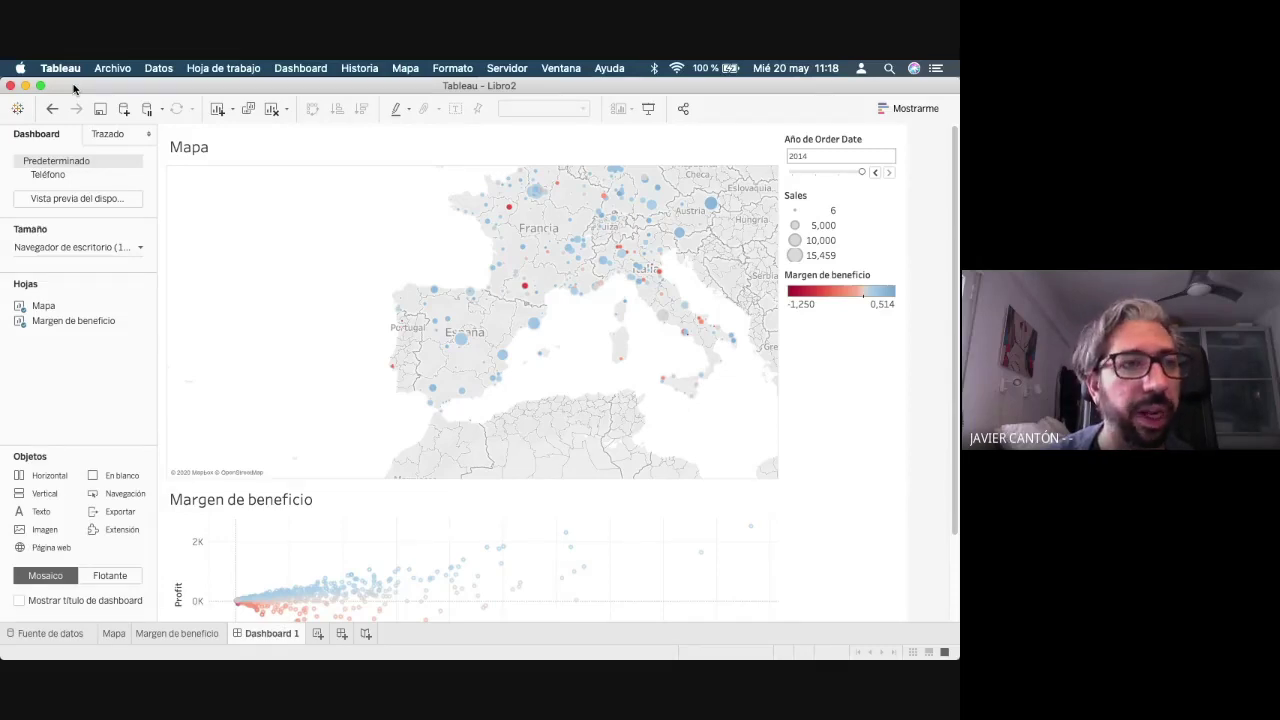
pyautogui.press('super+n')
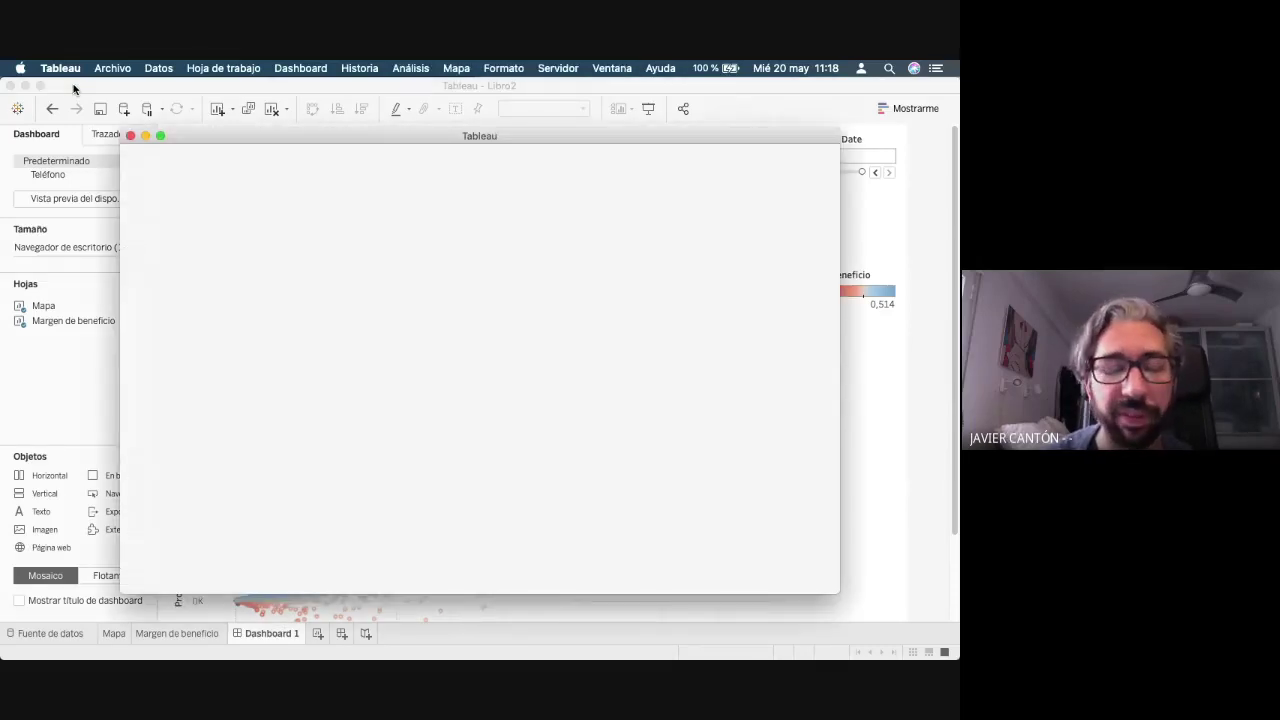
pyautogui.doubleClick(215, 138)
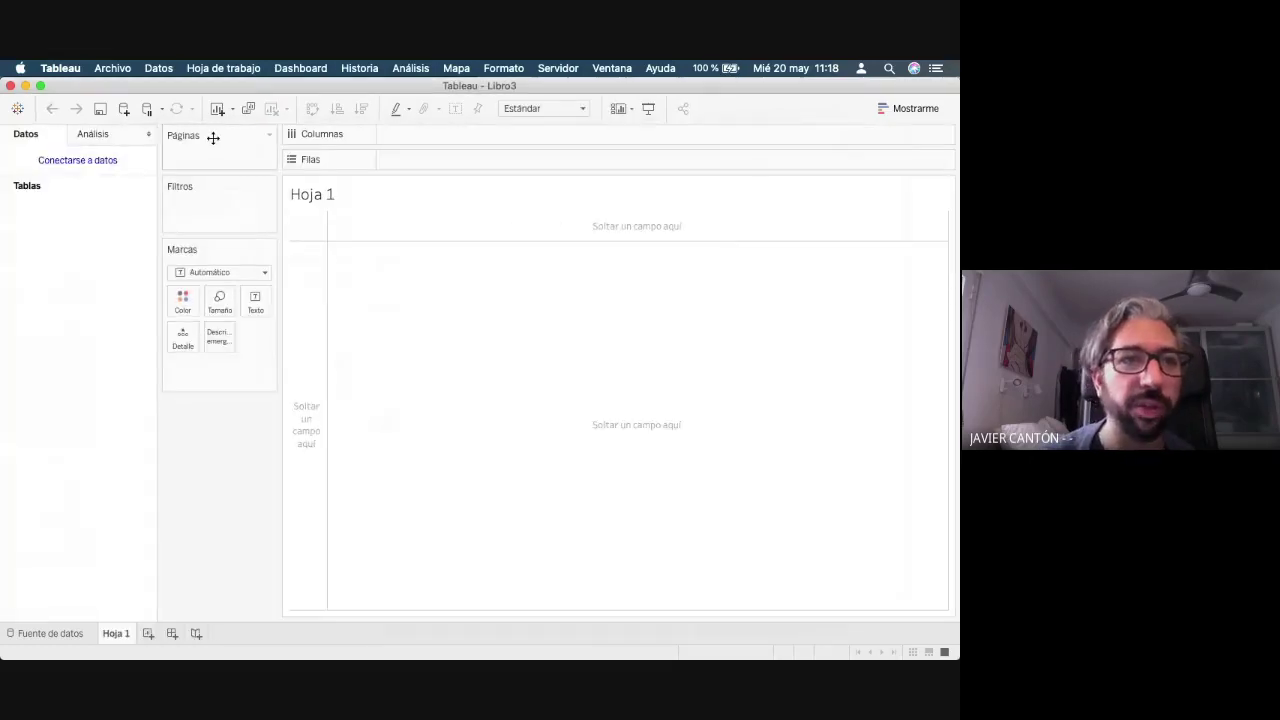
# - Connect the blank workbook to the Excel file data_COVID19_CCAA.xlsx
pyautogui.click(118, 68)
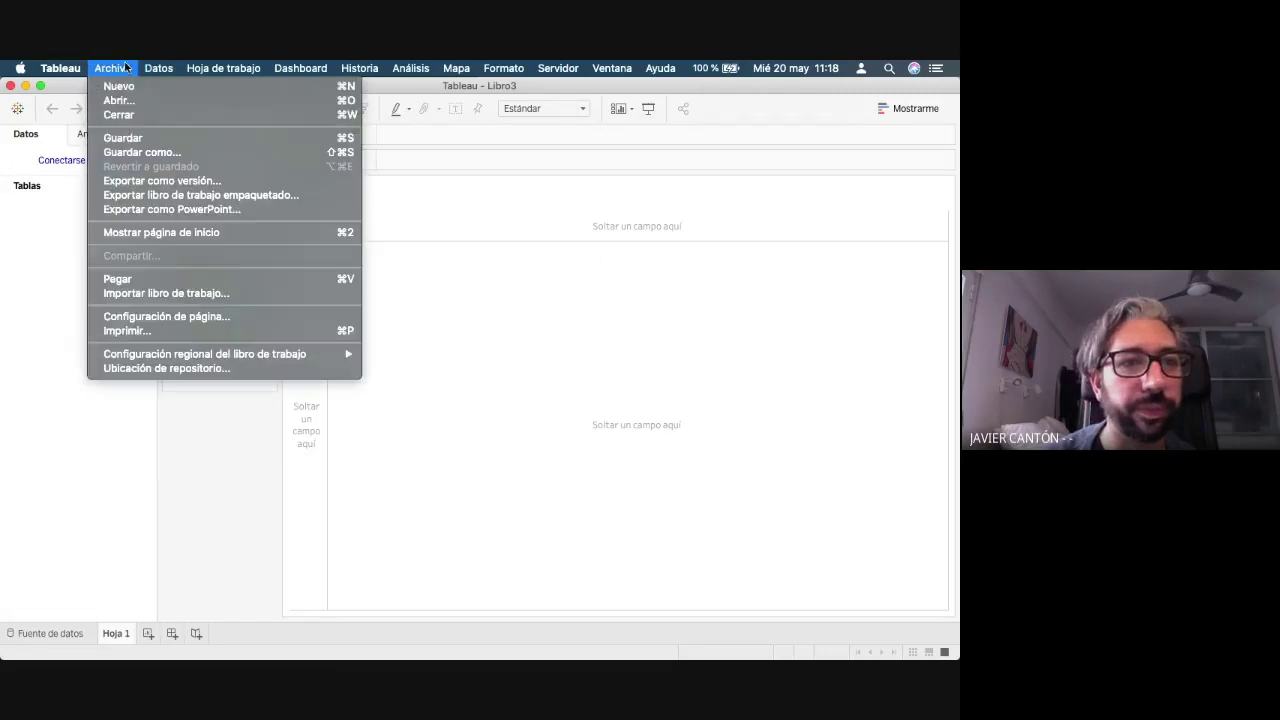
pyautogui.click(122, 68)
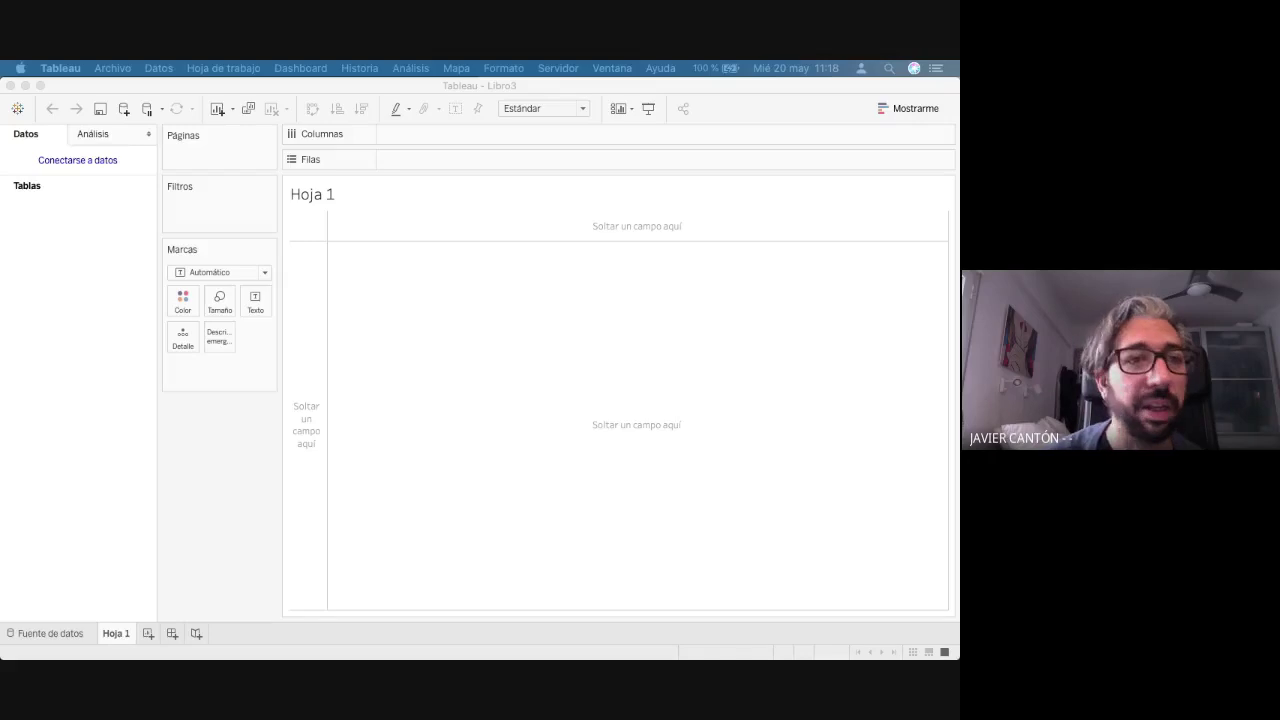
pyautogui.click(101, 162)
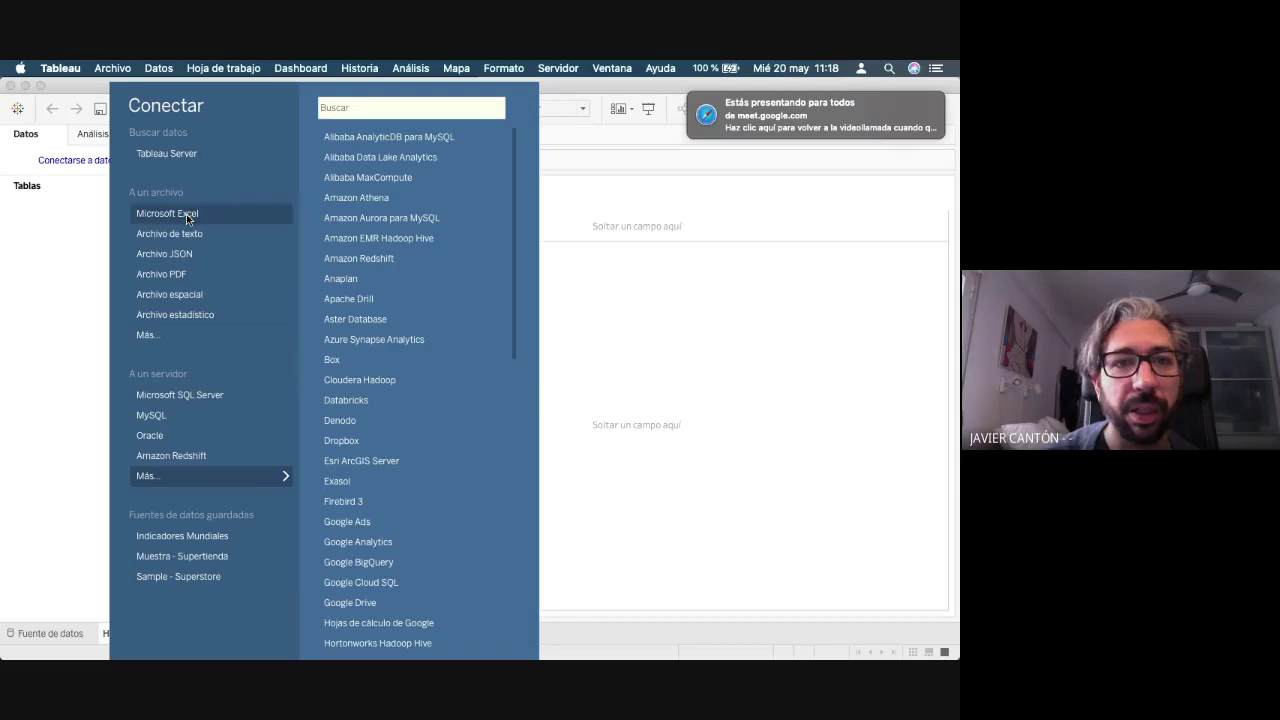
pyautogui.click(186, 214)
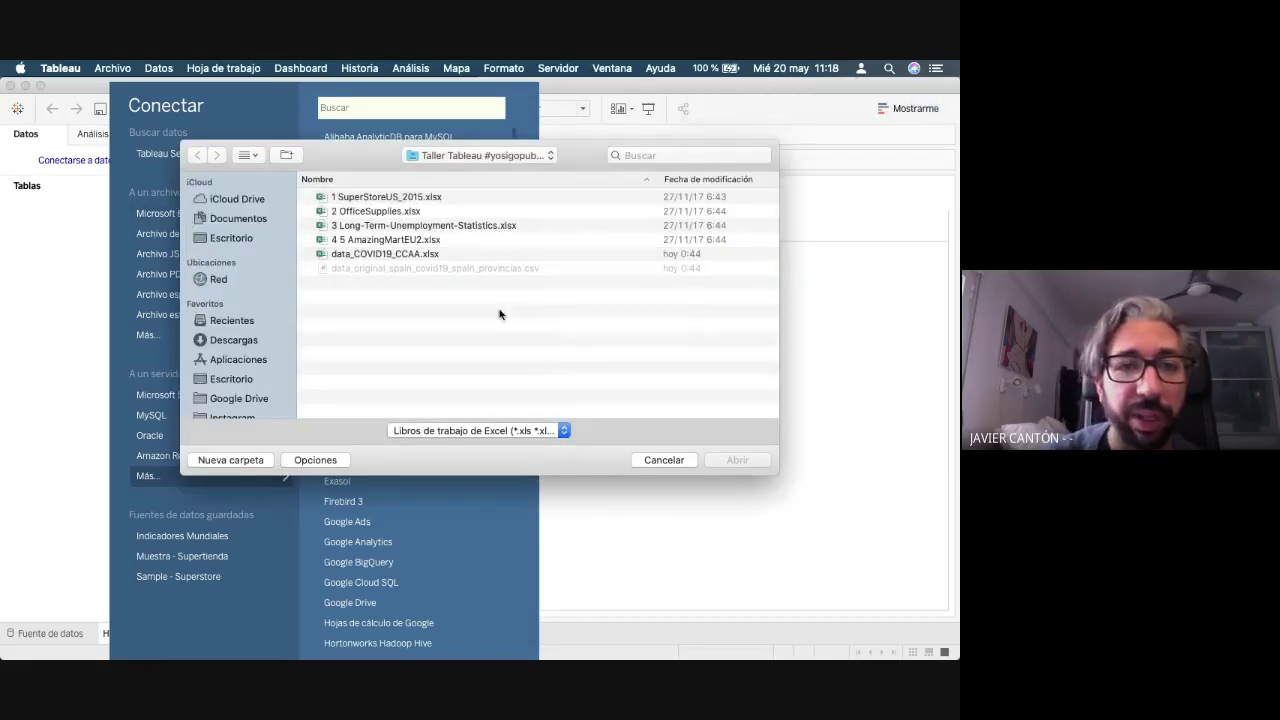
pyautogui.click(381, 255)
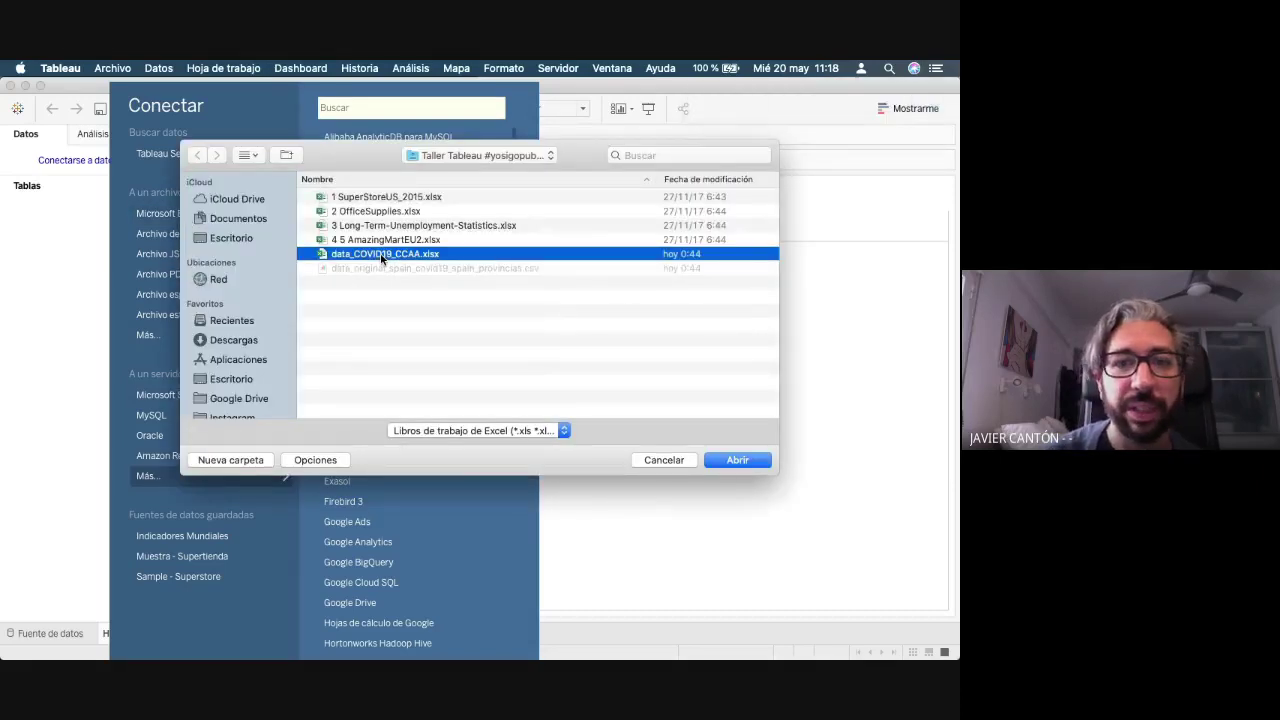
pyautogui.doubleClick(381, 255)
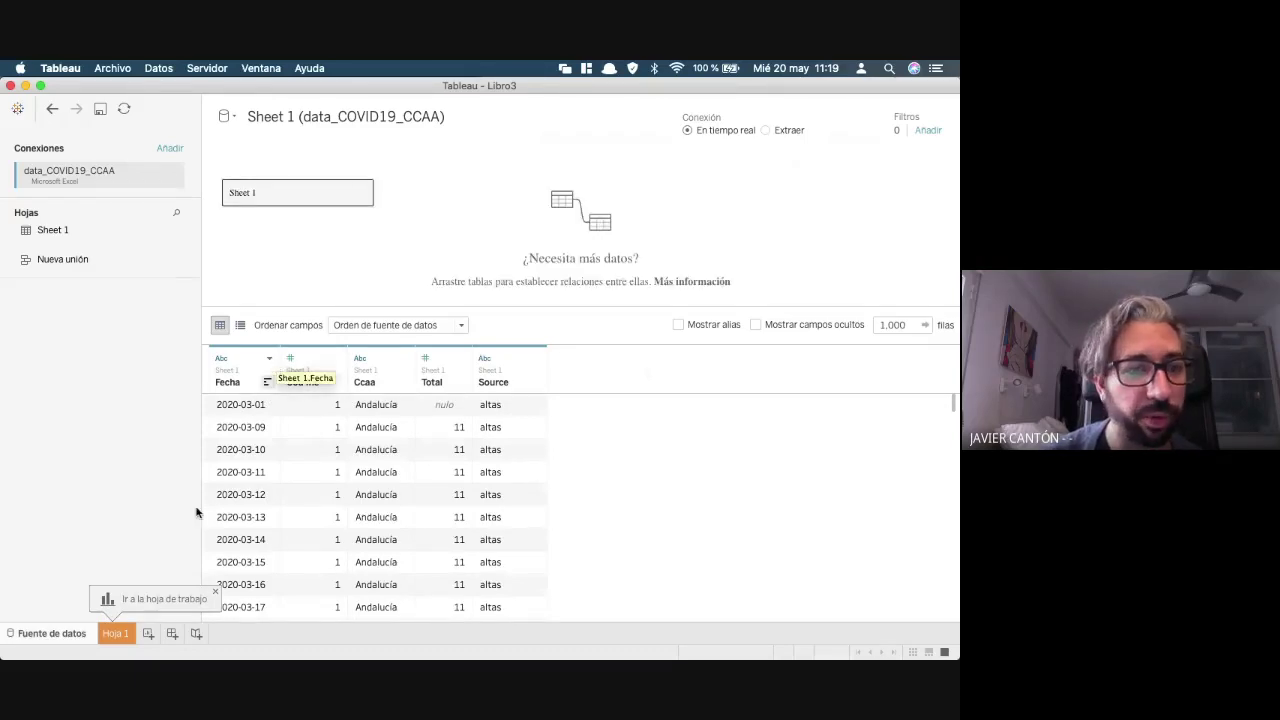
# - Go to Hoja 1 of the new workbook, and close the dashboard workbook Libro2 without saving its changes
pyautogui.click(116, 634)
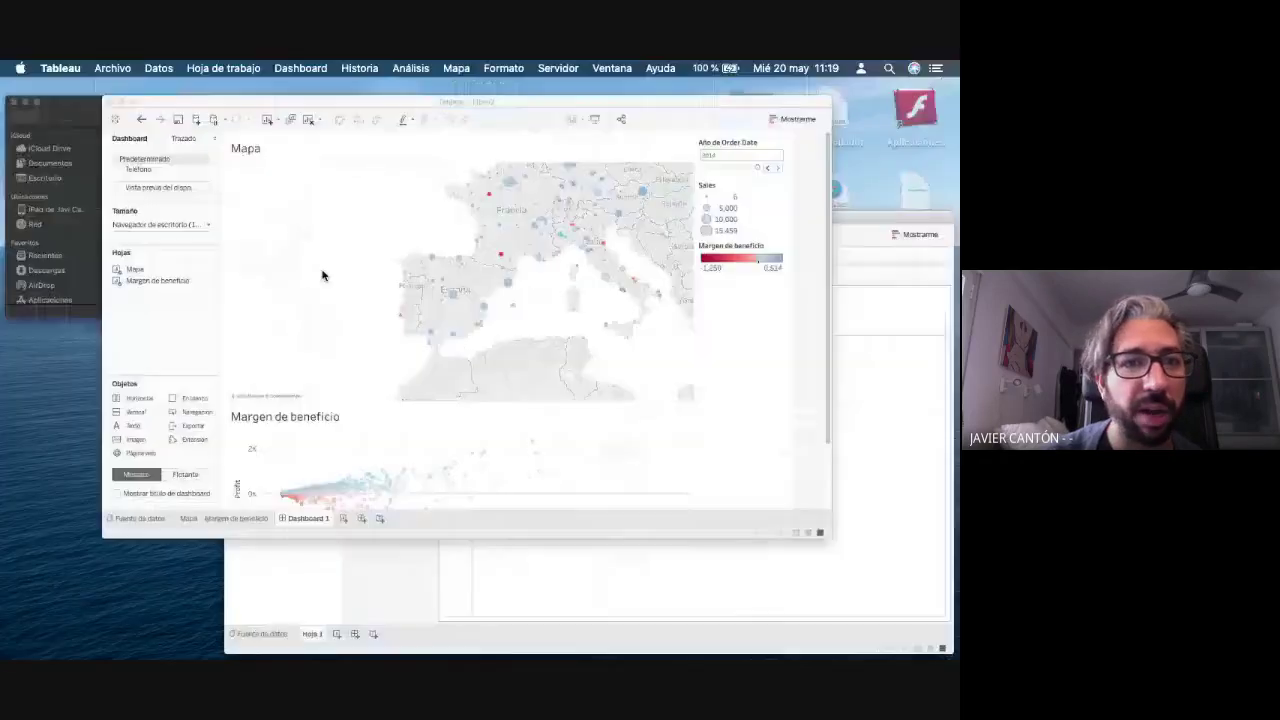
pyautogui.click(323, 274)
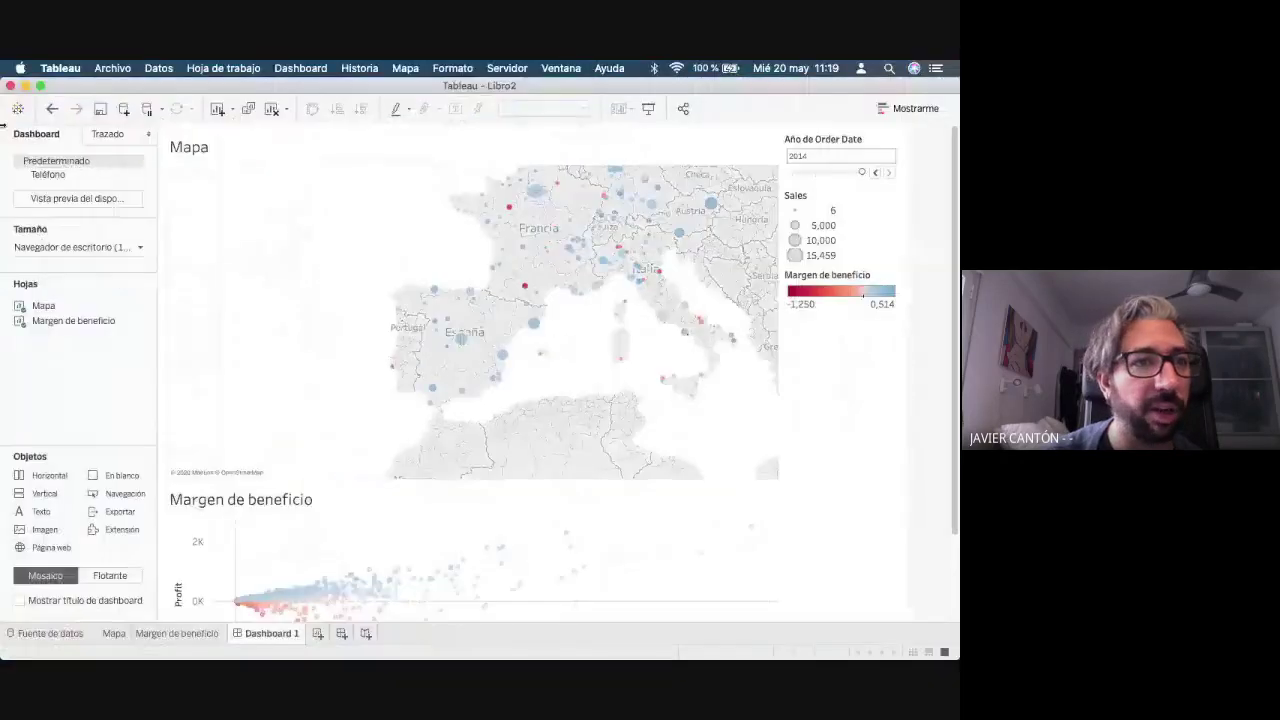
pyautogui.click(11, 86)
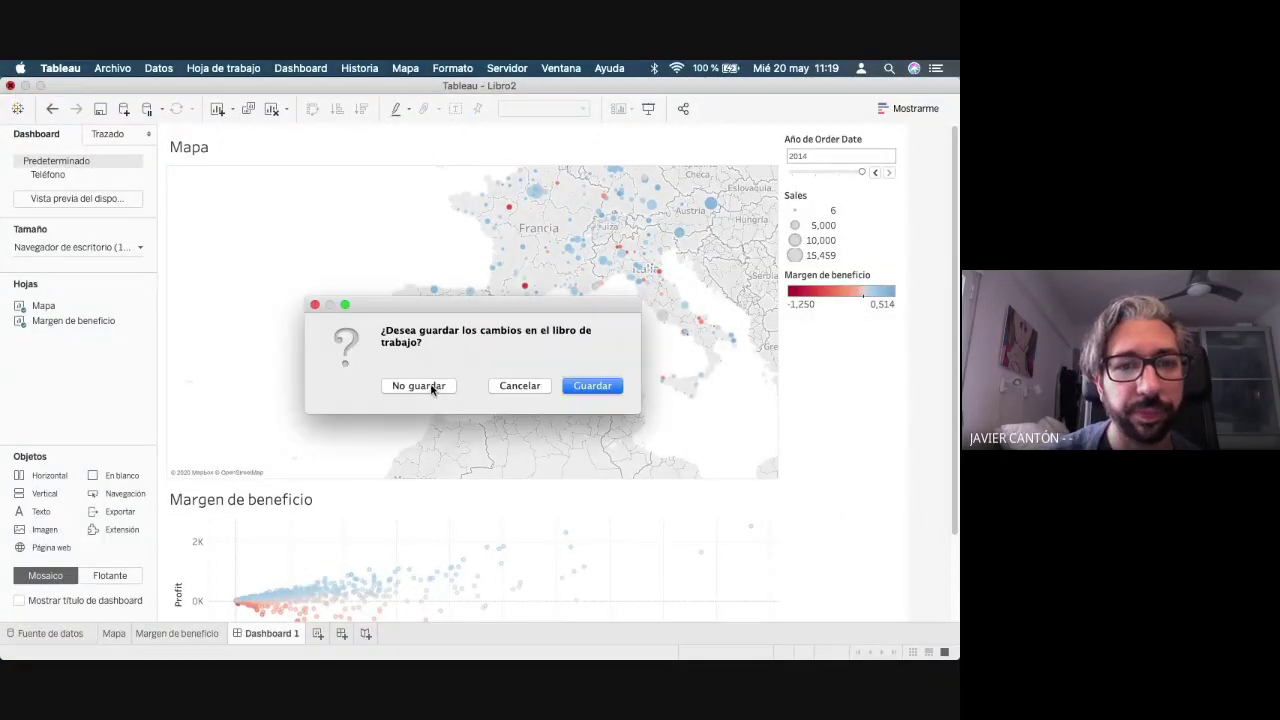
pyautogui.click(432, 389)
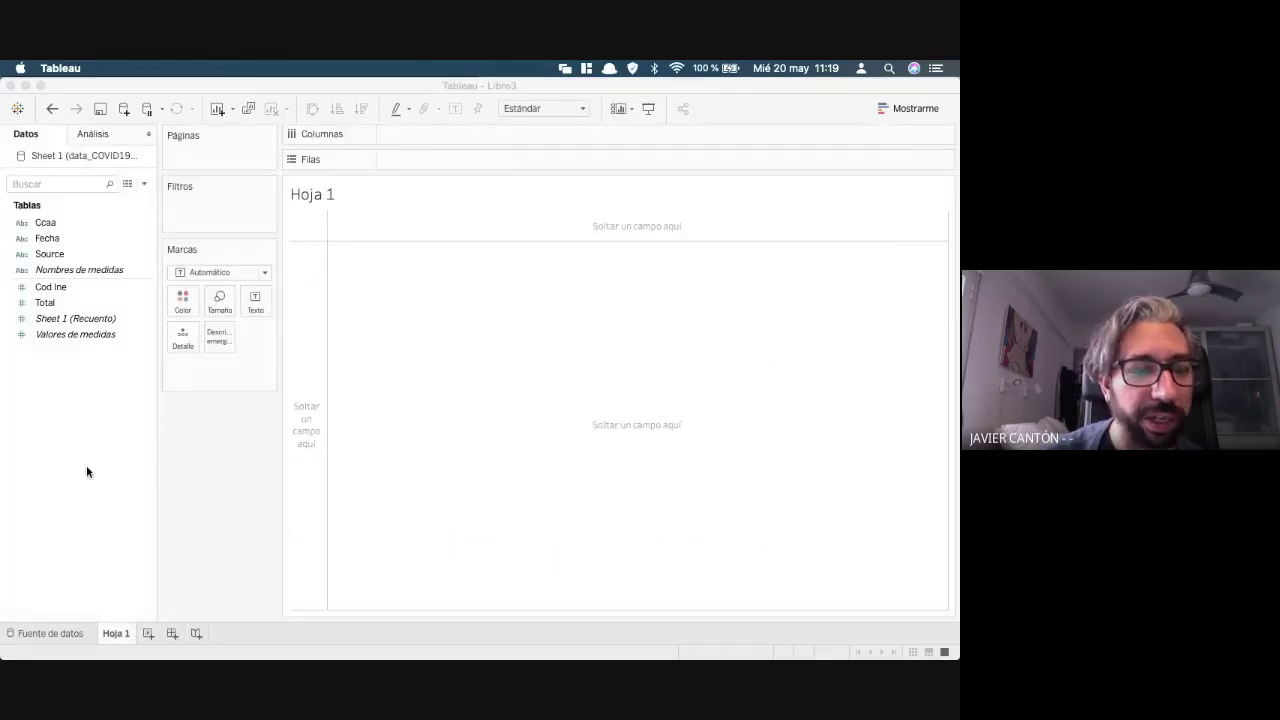
# - In the data source, set the Fecha column's data type to Fecha and hide the Cod Ine column
pyautogui.click(53, 633)
pyautogui.click(53, 633)
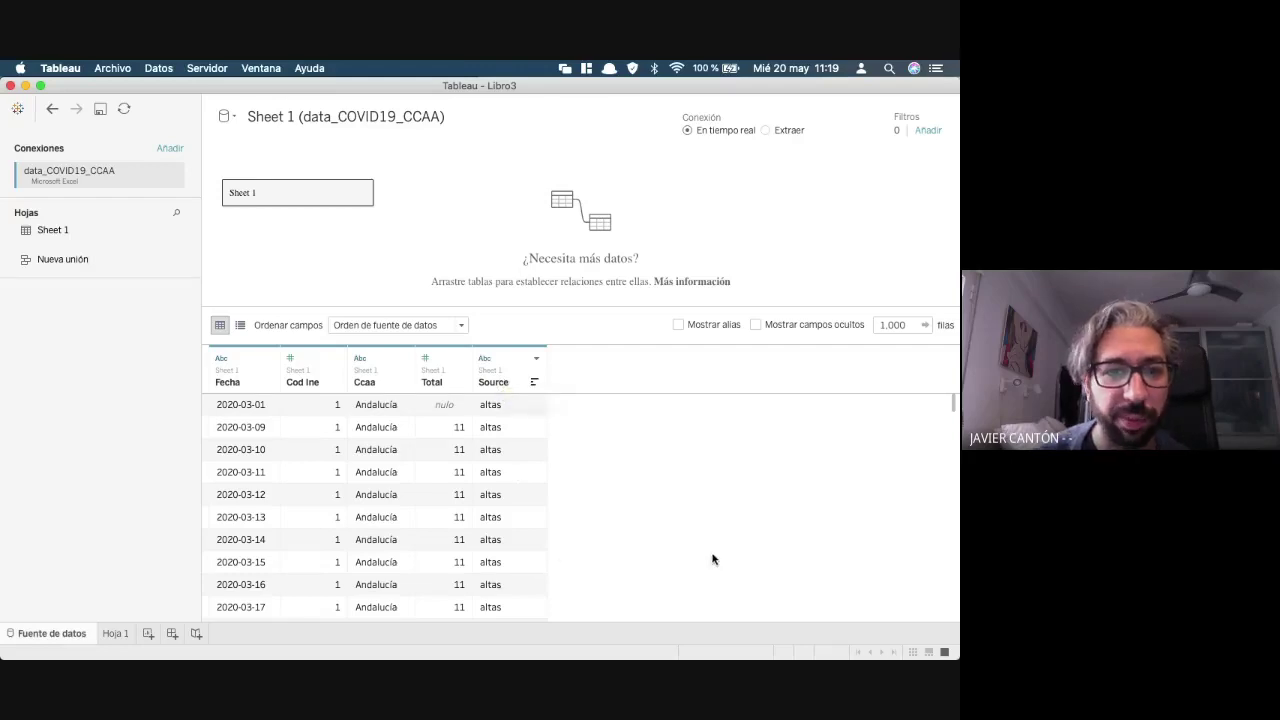
pyautogui.scroll(-3, 458, 555)
pyautogui.scroll(3, 458, 555)
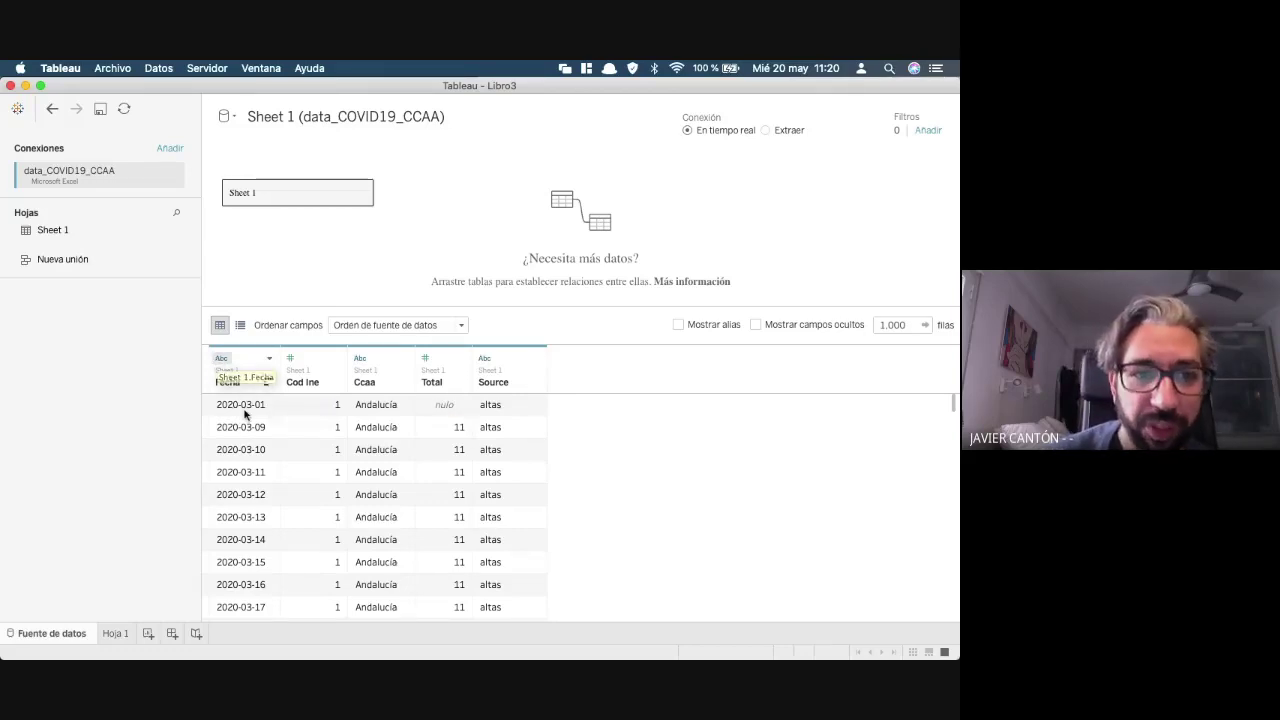
pyautogui.click(222, 360)
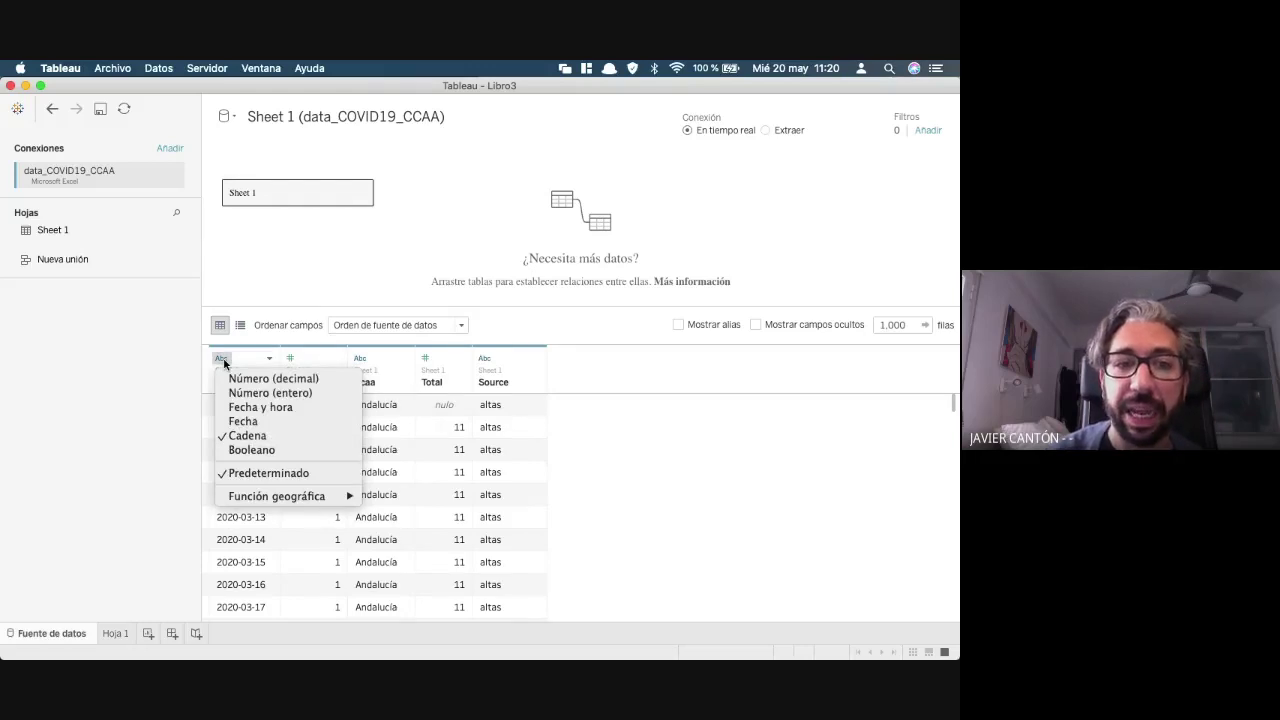
pyautogui.click(243, 422)
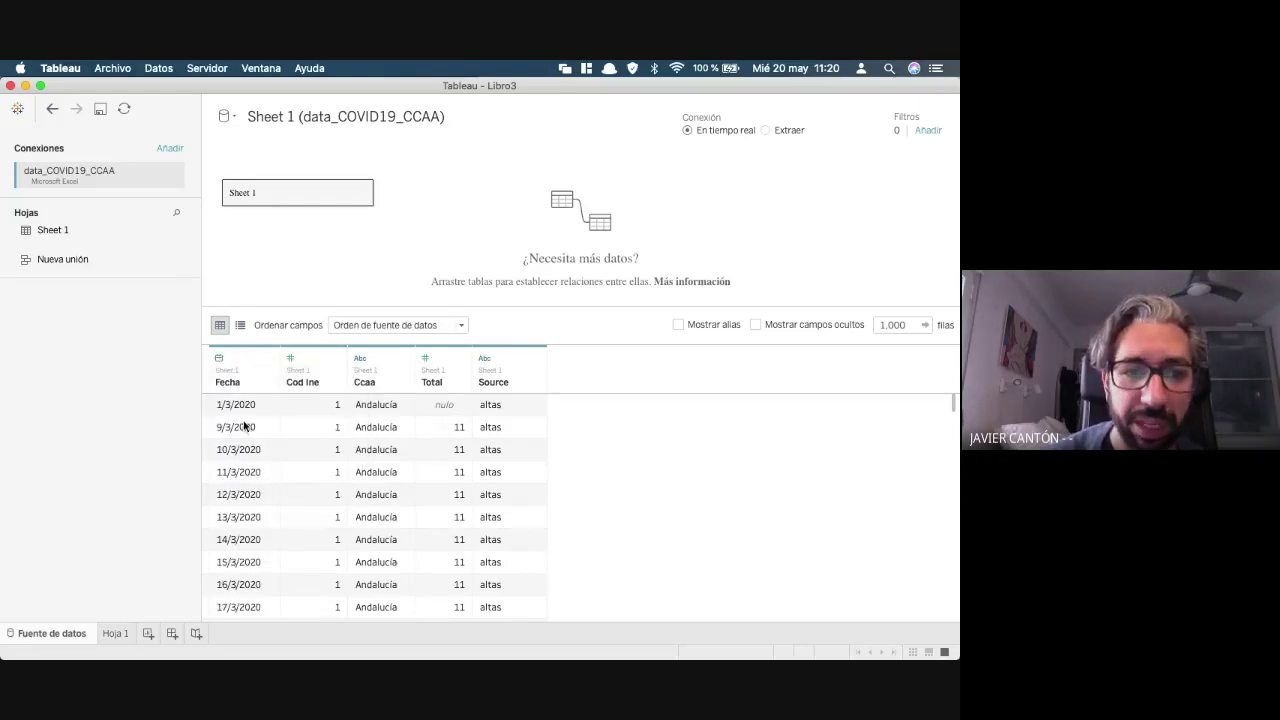
pyautogui.click(337, 358)
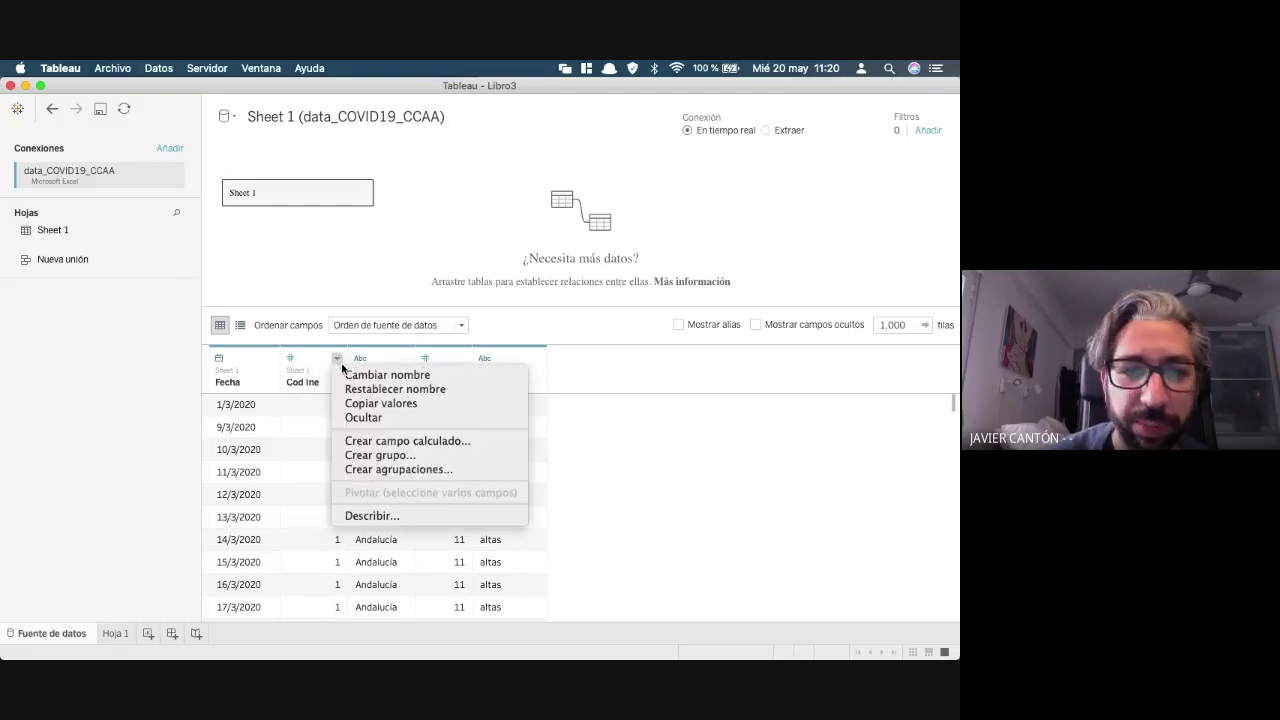
pyautogui.click(380, 418)
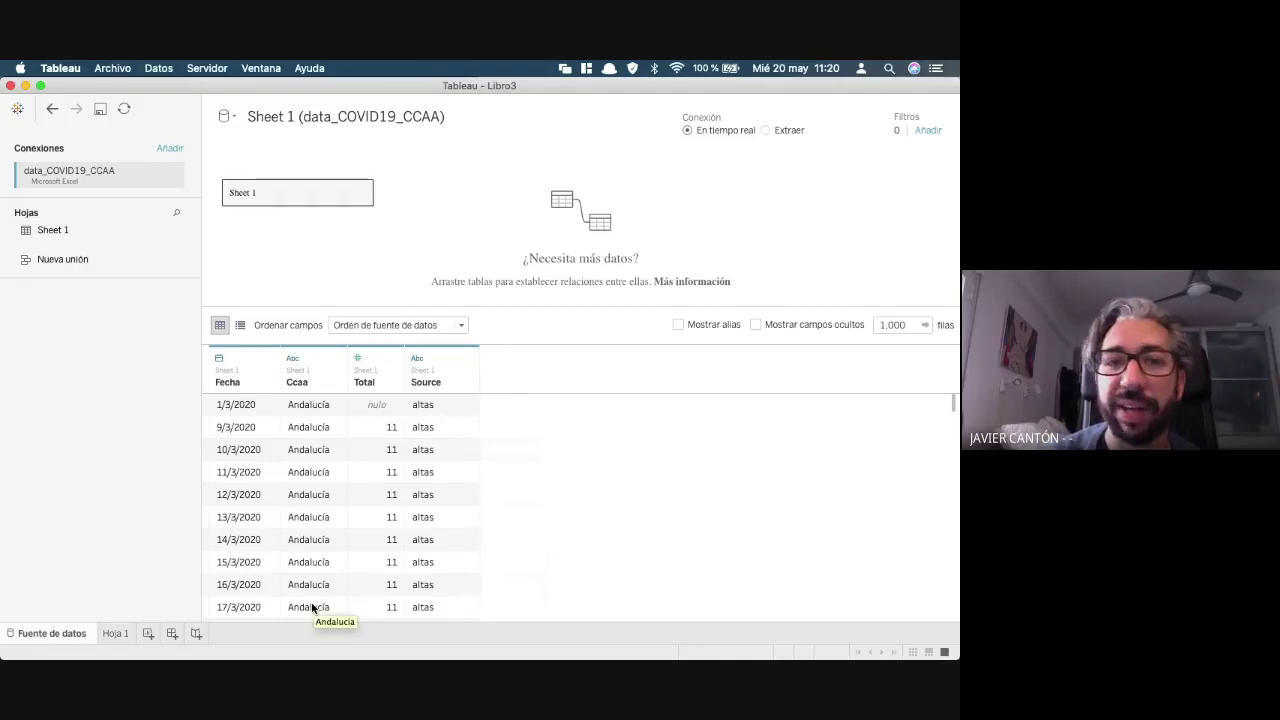
# - Assign the CC. AA./Estado/Provincia/Dpto. geographic role to the Ccaa column
pyautogui.click(293, 361)
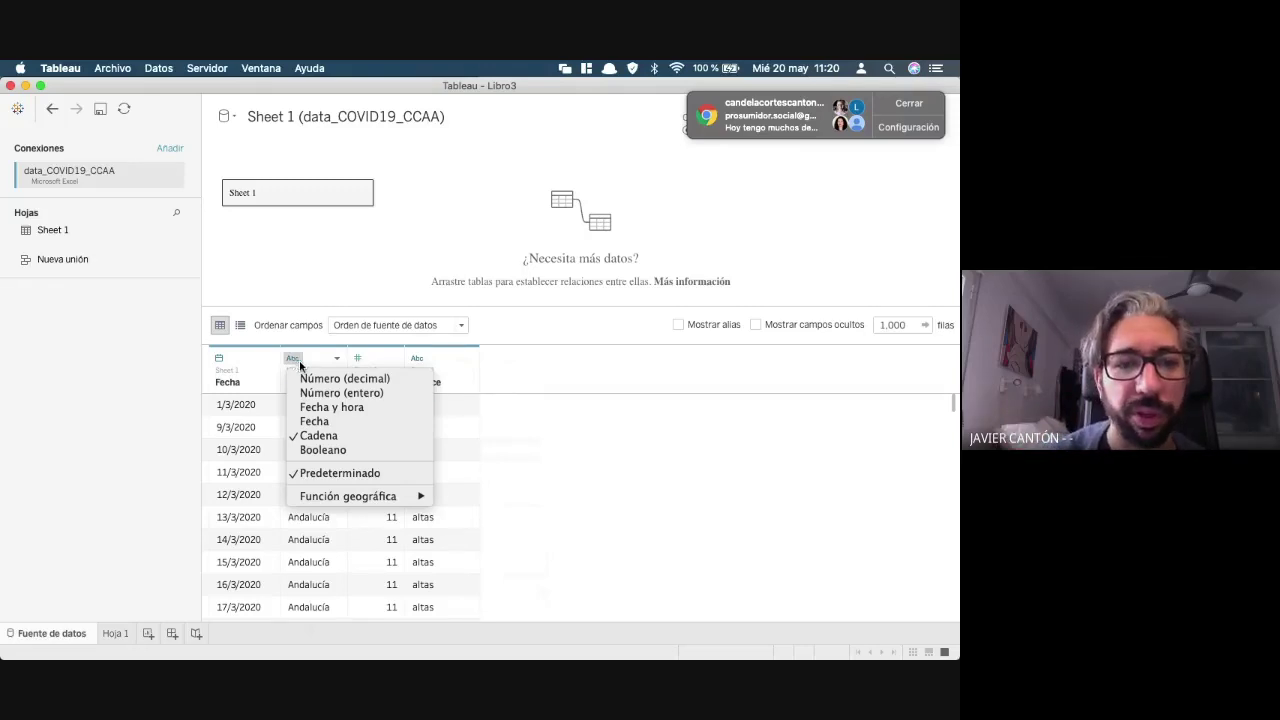
pyautogui.moveTo(338, 500)
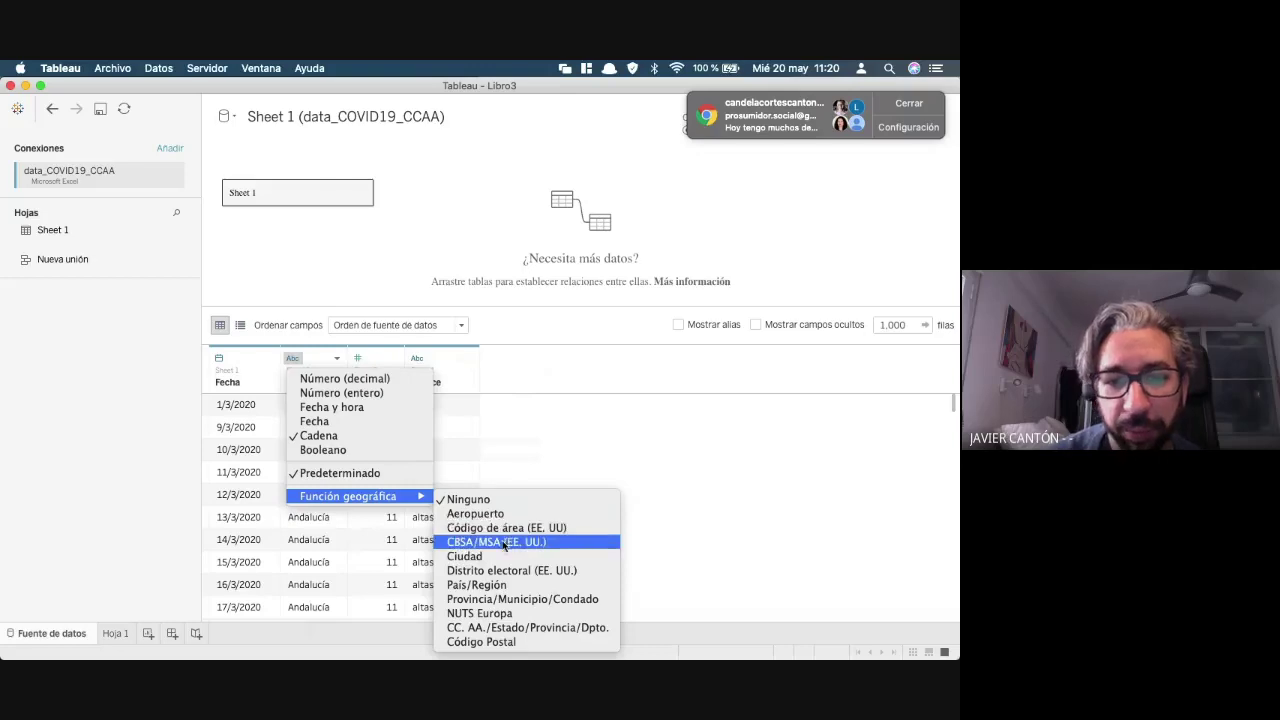
pyautogui.click(476, 632)
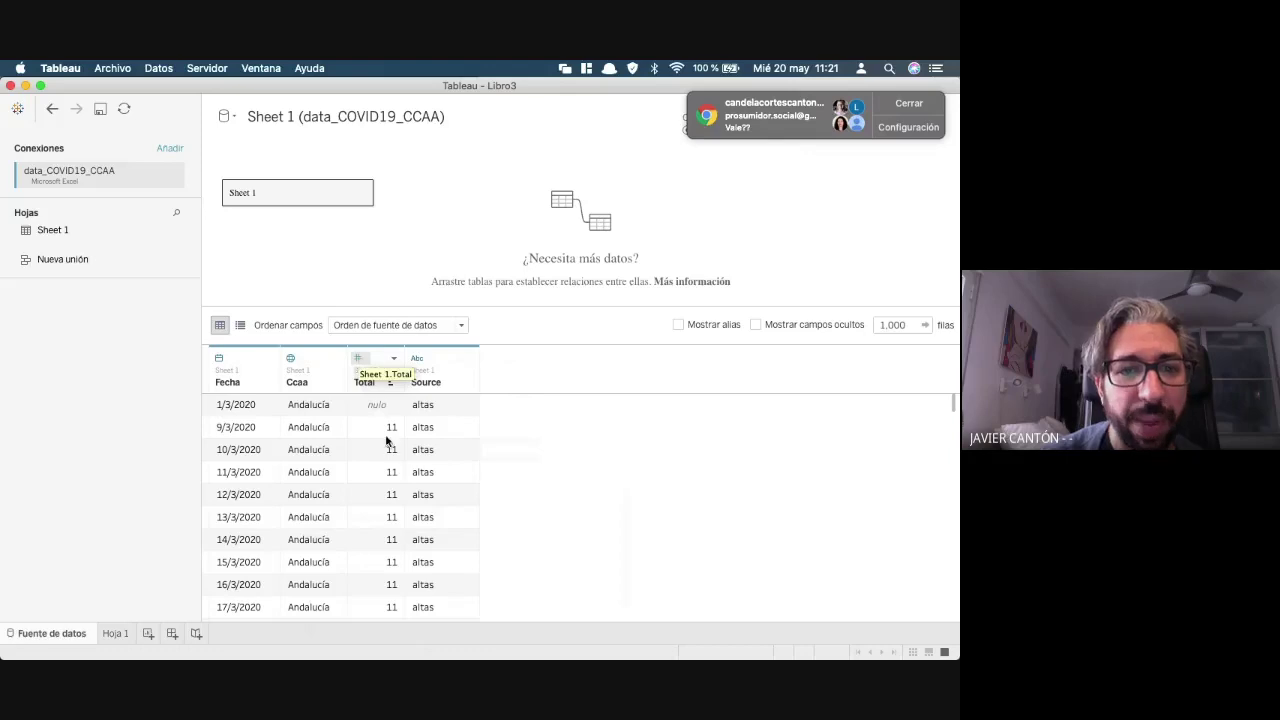
# - Rename the Source column as Variable
pyautogui.click(427, 385)
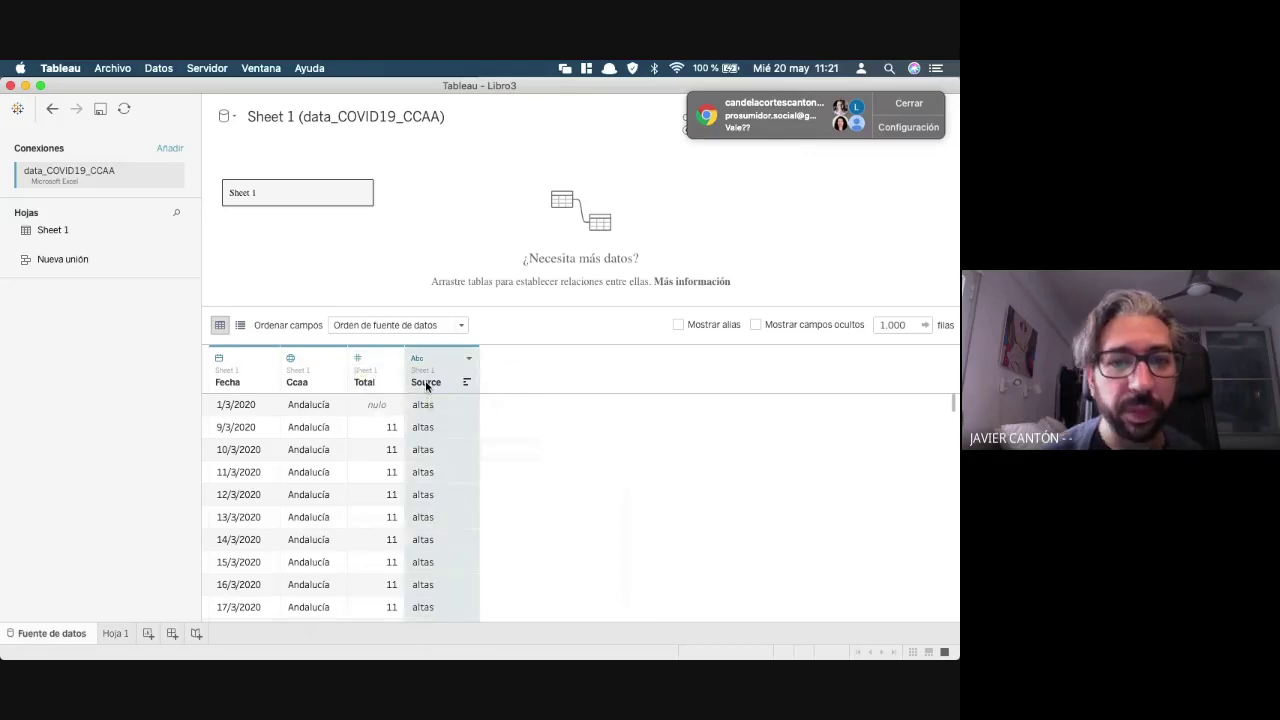
pyautogui.doubleClick(427, 384)
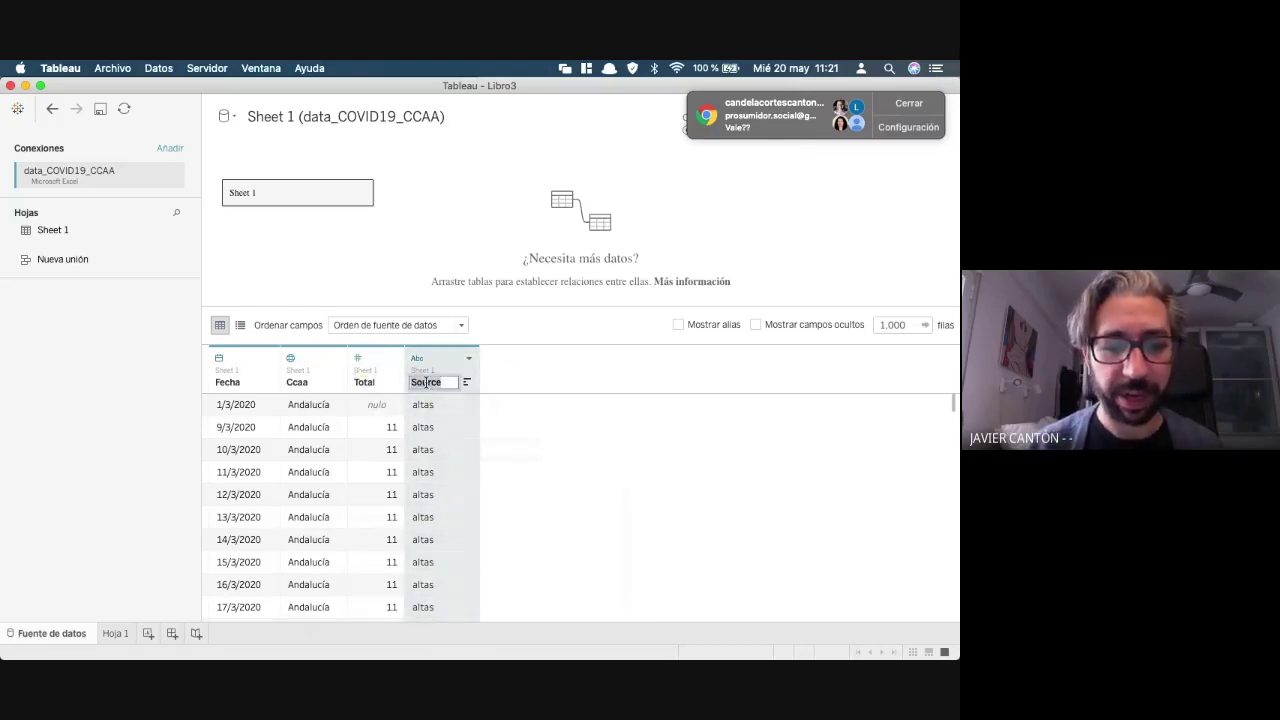
pyautogui.write('Variable')
pyautogui.press('Return')
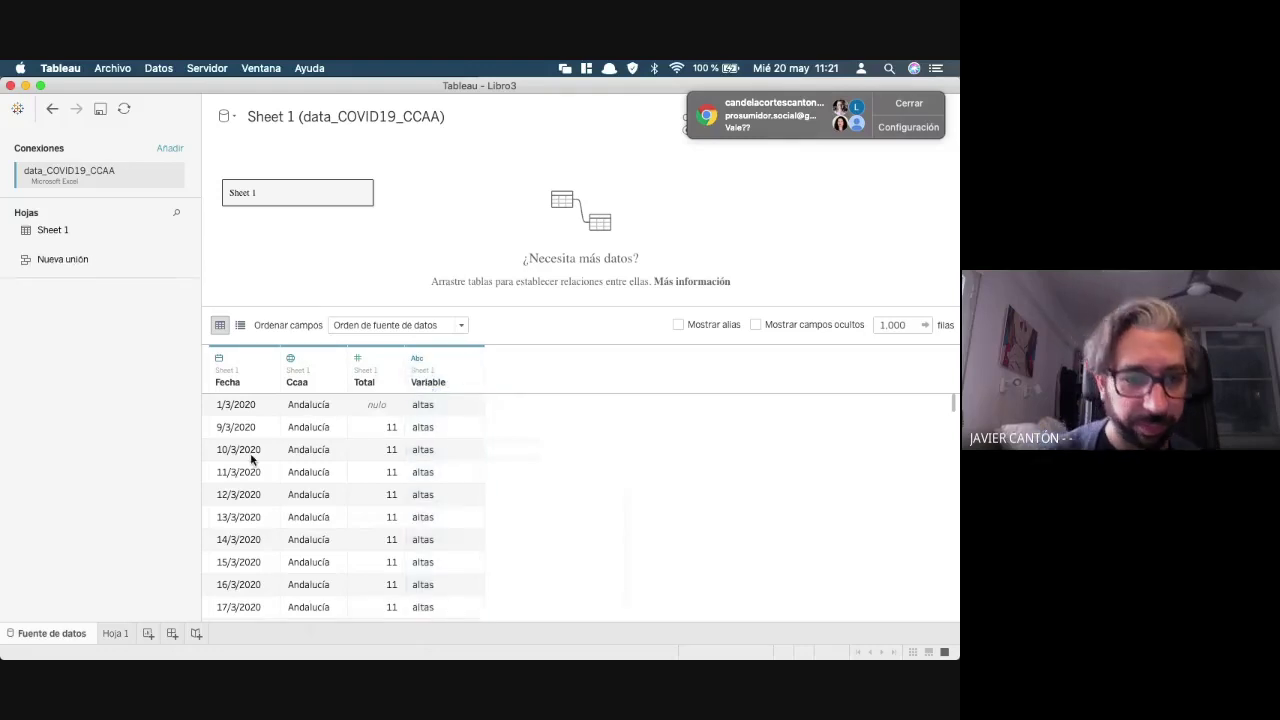
# - Rename the Ccaa field as CCAA and plot it as a map in Hoja 1
pyautogui.click(114, 633)
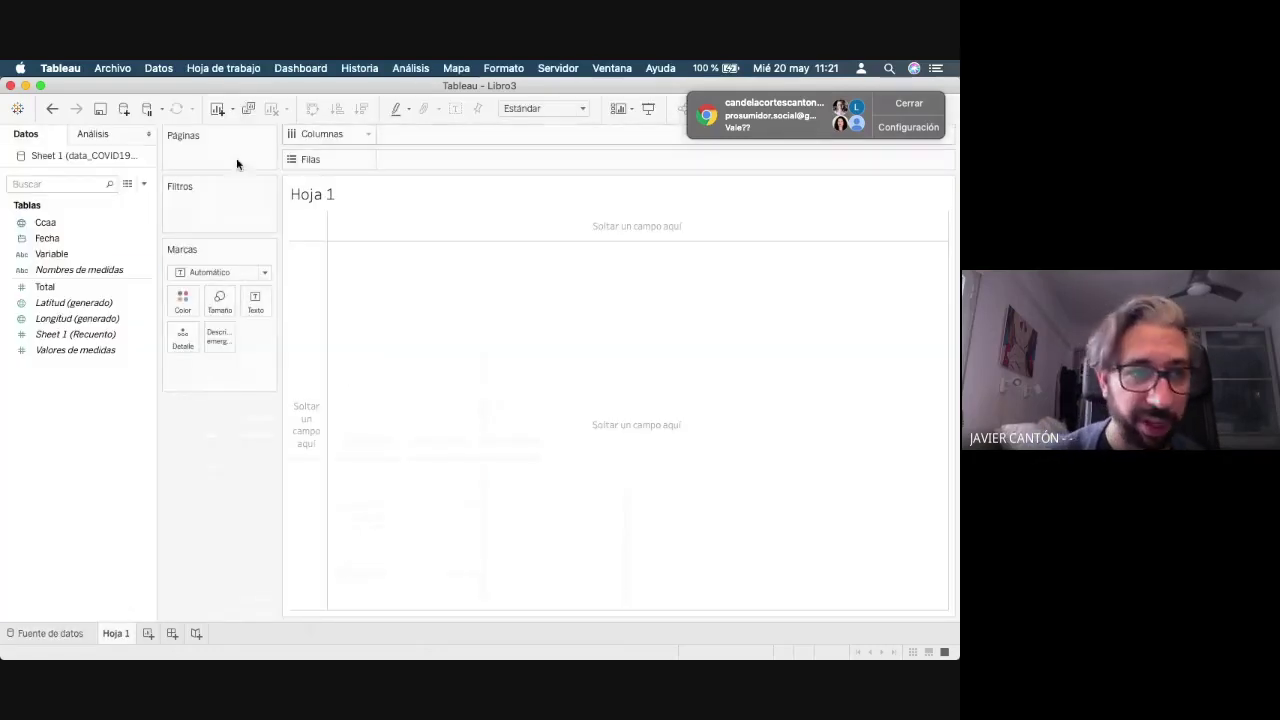
pyautogui.click(43, 239)
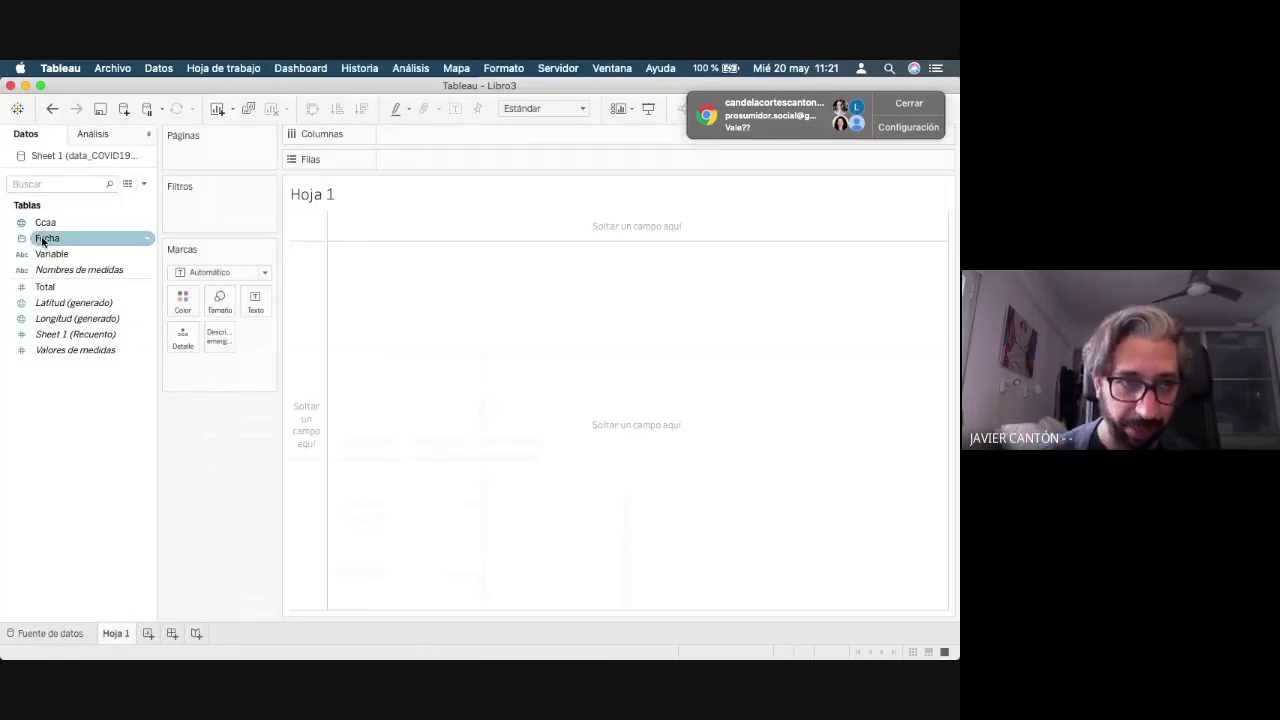
pyautogui.click(50, 223)
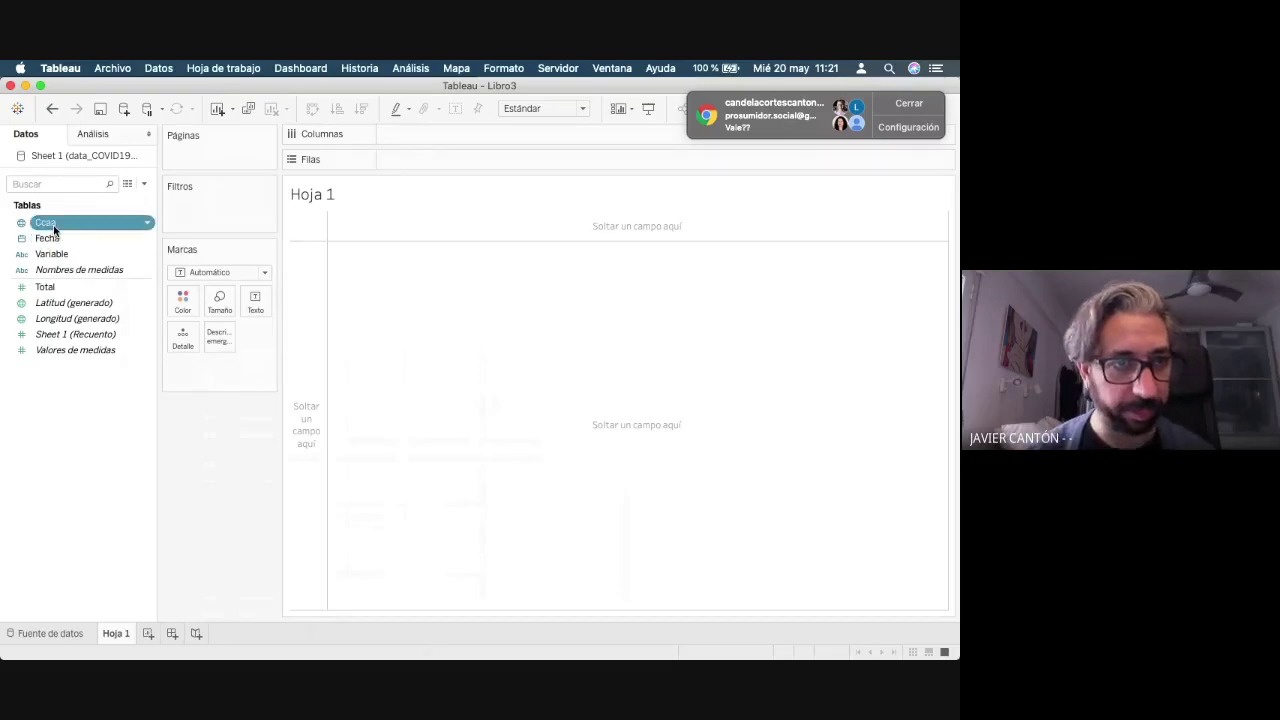
pyautogui.click(53, 225)
pyautogui.write('CCAA')
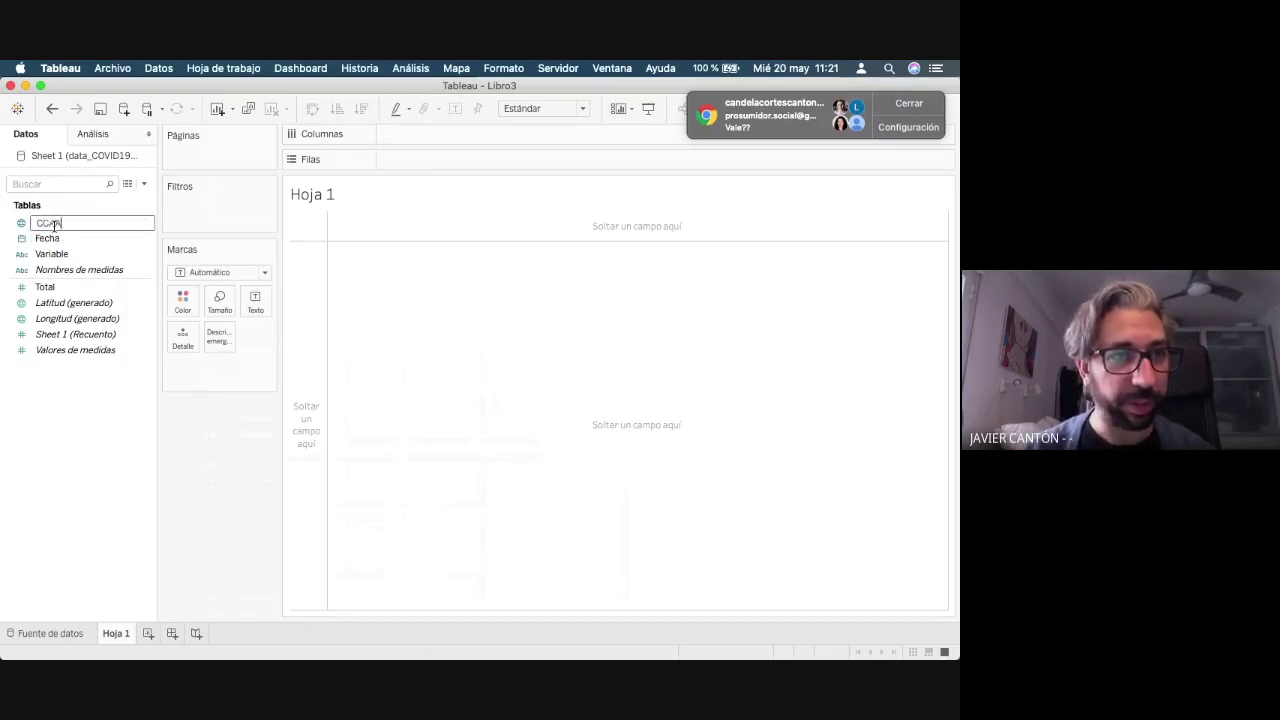
pyautogui.press('Return')
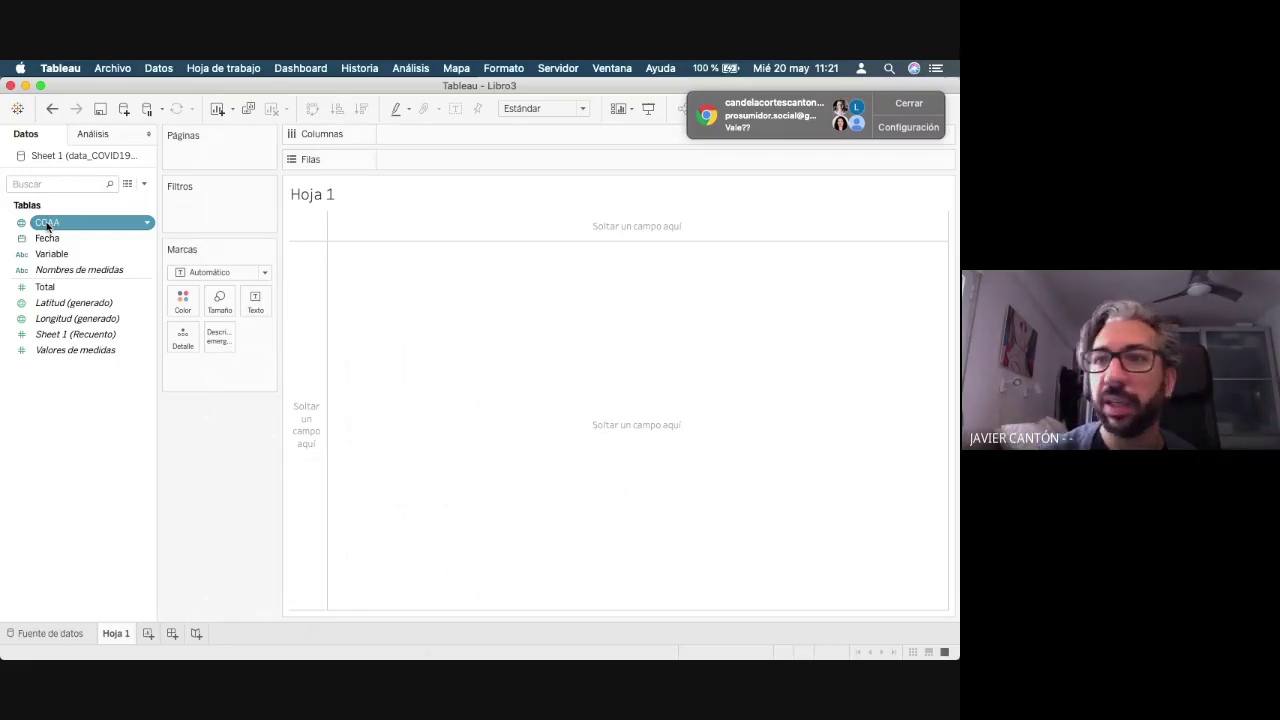
pyautogui.click(909, 103)
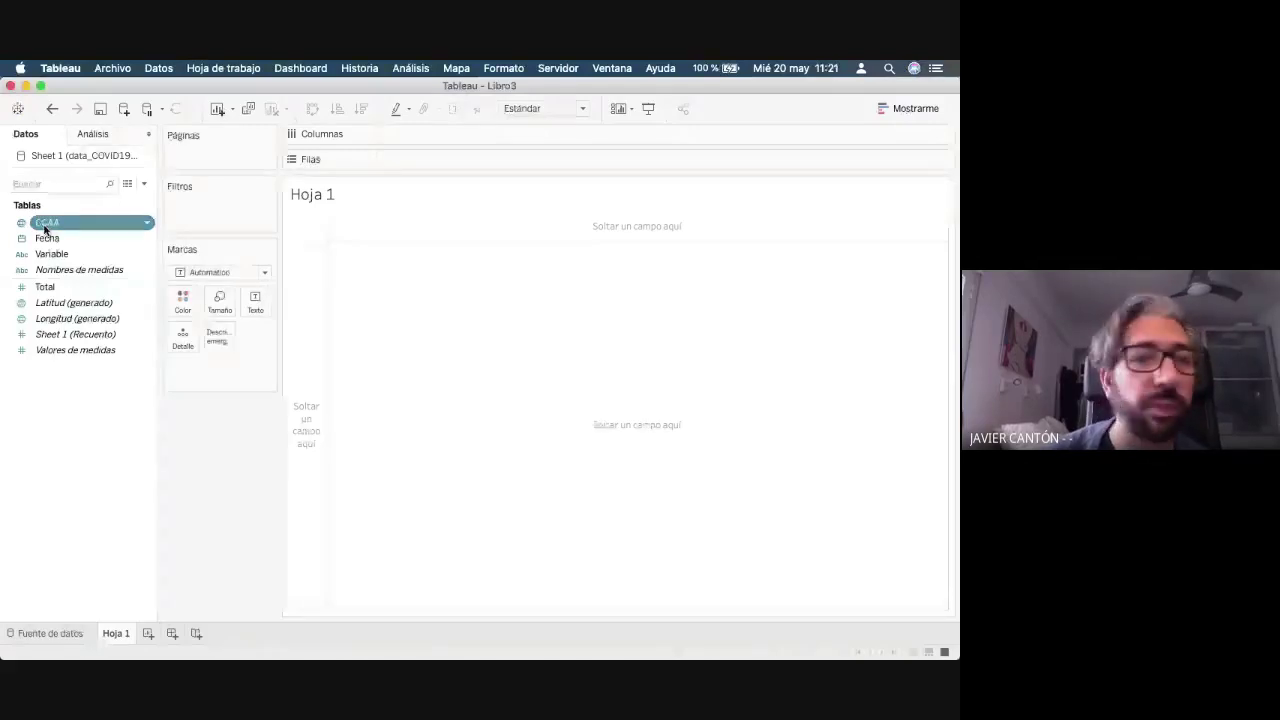
pyautogui.moveTo(45, 224); pyautogui.dragTo(587, 360)
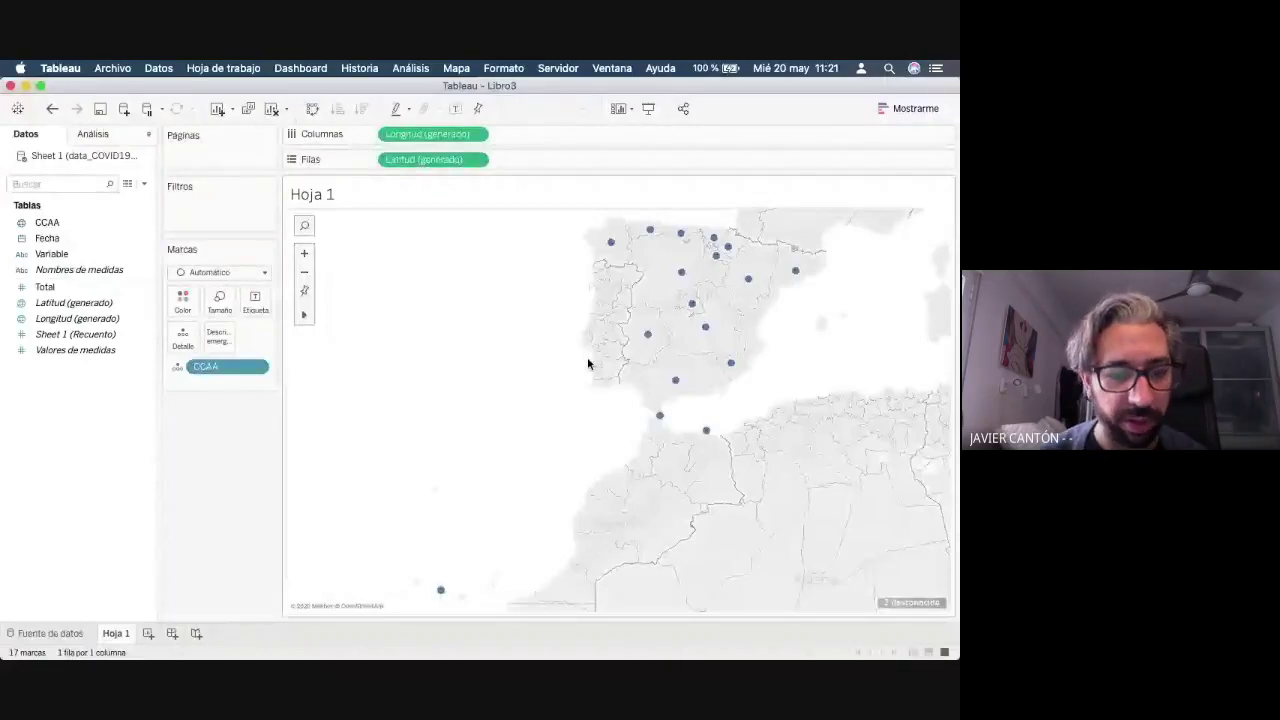
# - Undo the map, both field renames and the Ccaa column's geographic role, and return to the data source
pyautogui.click(50, 633)
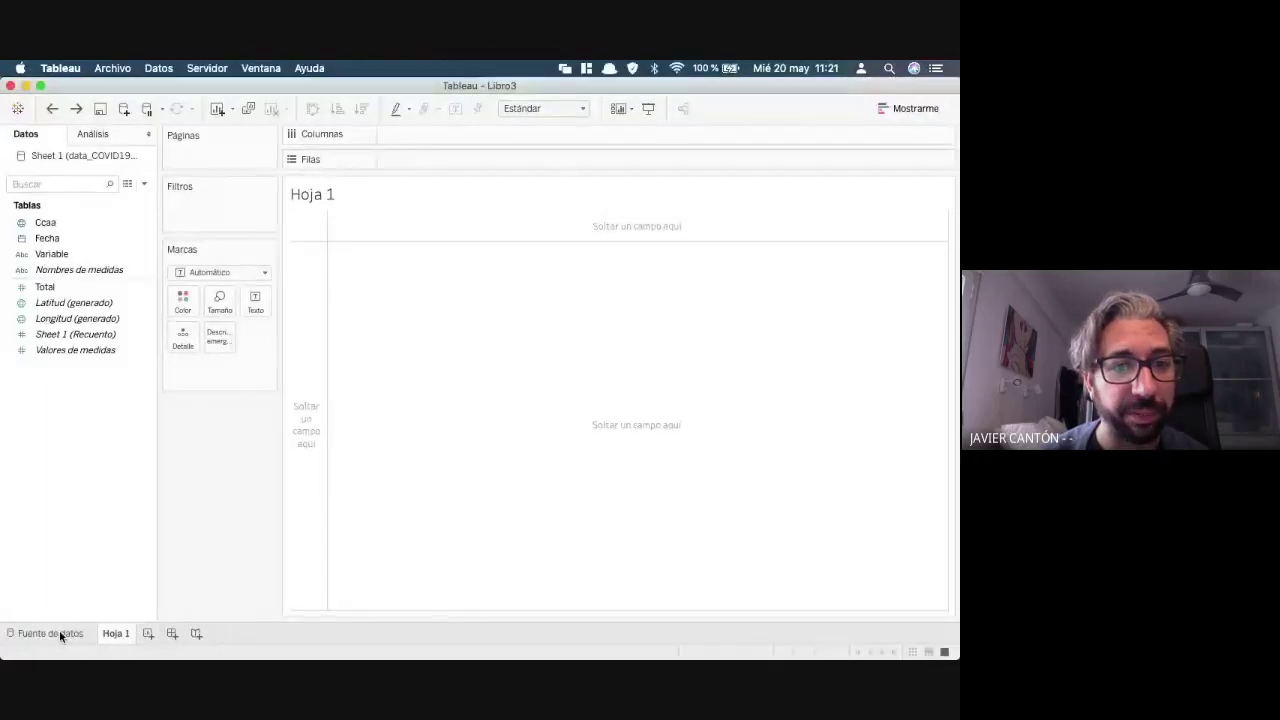
pyautogui.click(59, 630)
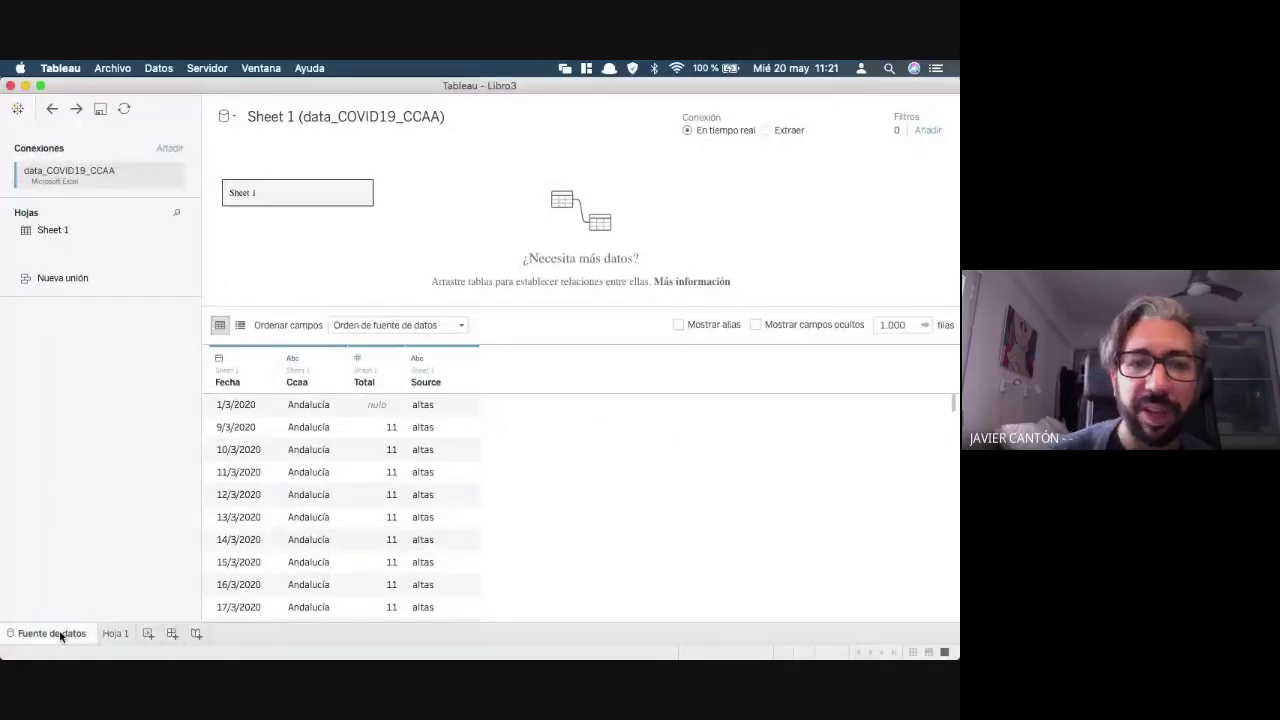
# - Try adding the Ccaa field to the rows of Hoja 1, and undo it
pyautogui.click(115, 633)
pyautogui.click(44, 224)
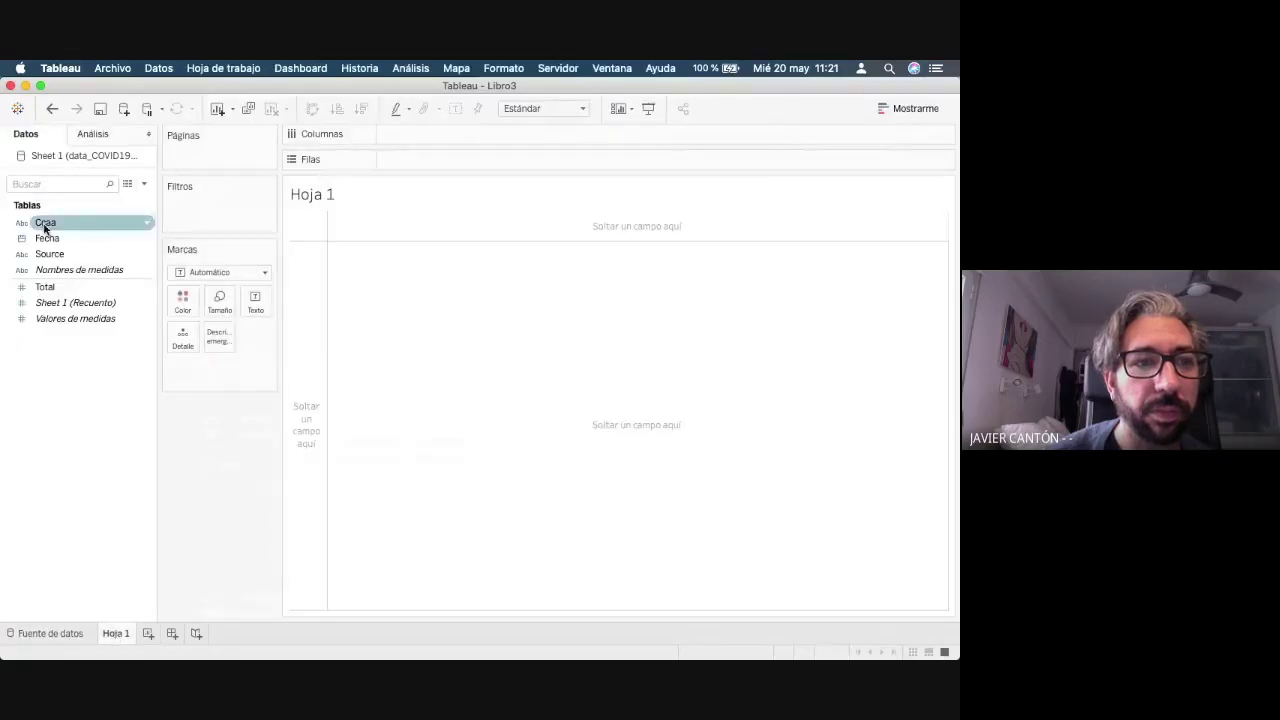
pyautogui.doubleClick(44, 224)
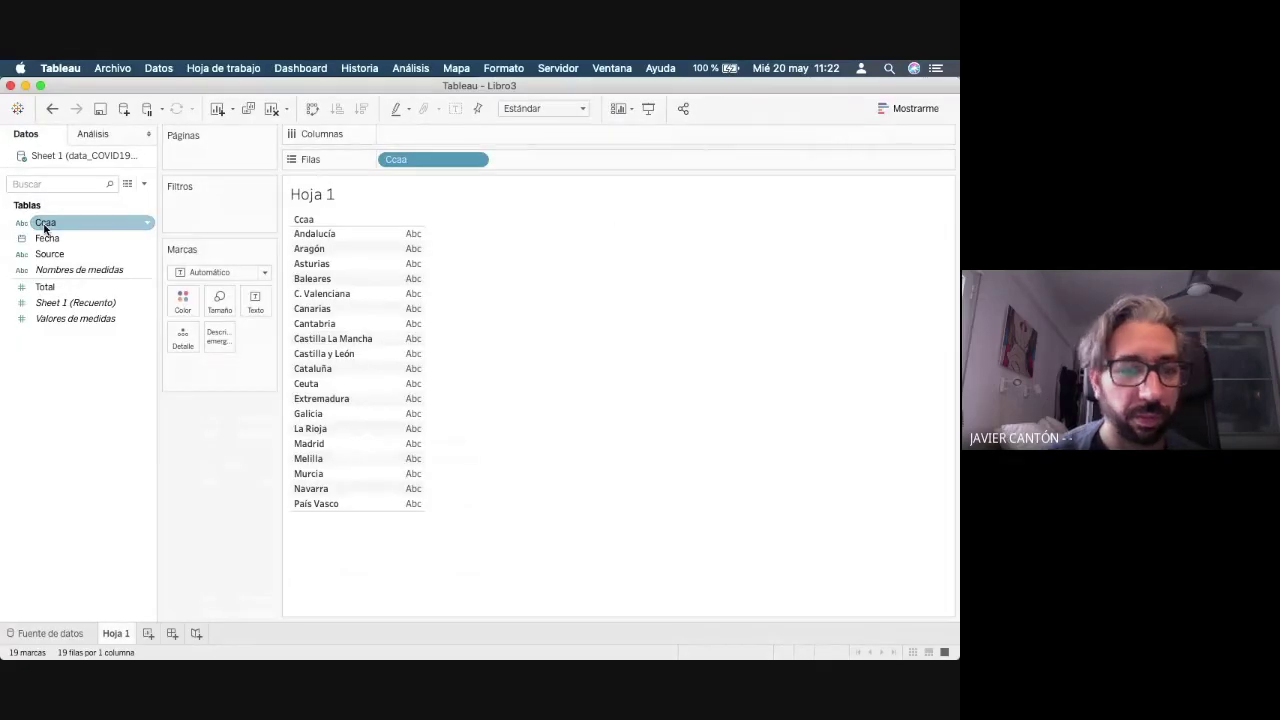
pyautogui.press('super+z')
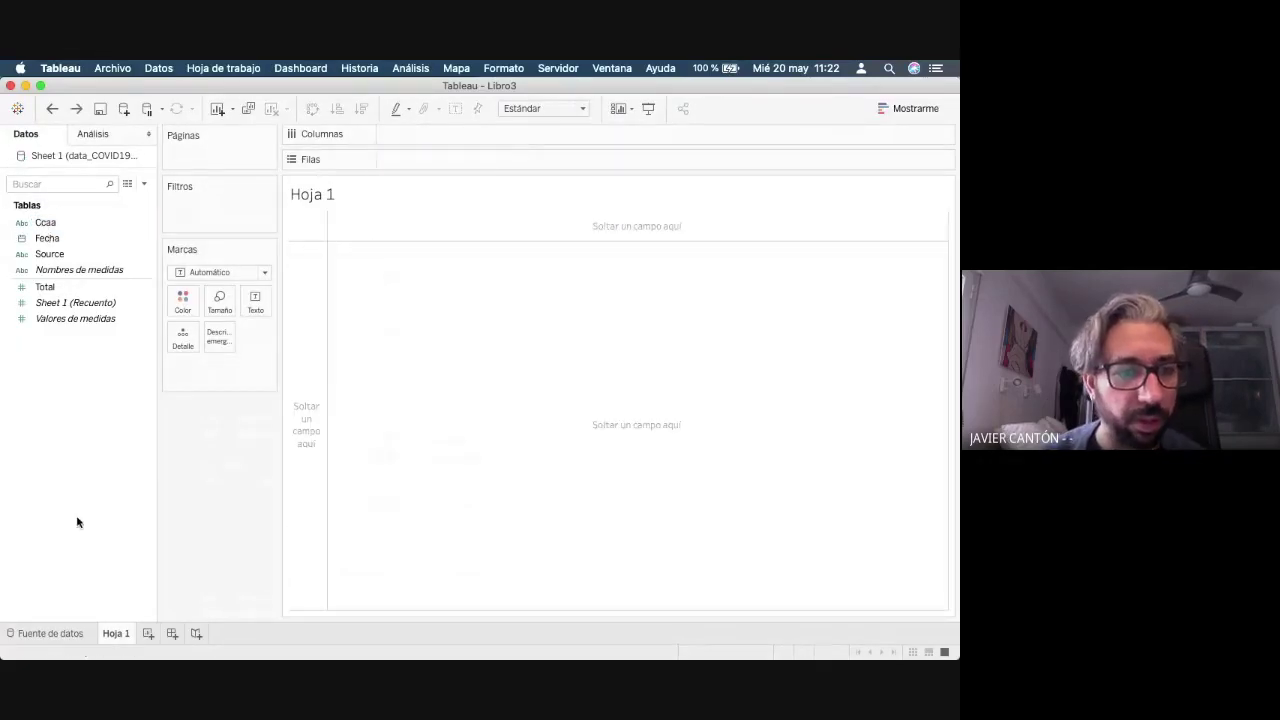
# - Assign the Ccaa column the geographic role Provincia/Municipio/Condado and plot it as a map in Hoja 1
pyautogui.click(66, 634)
pyautogui.click(292, 358)
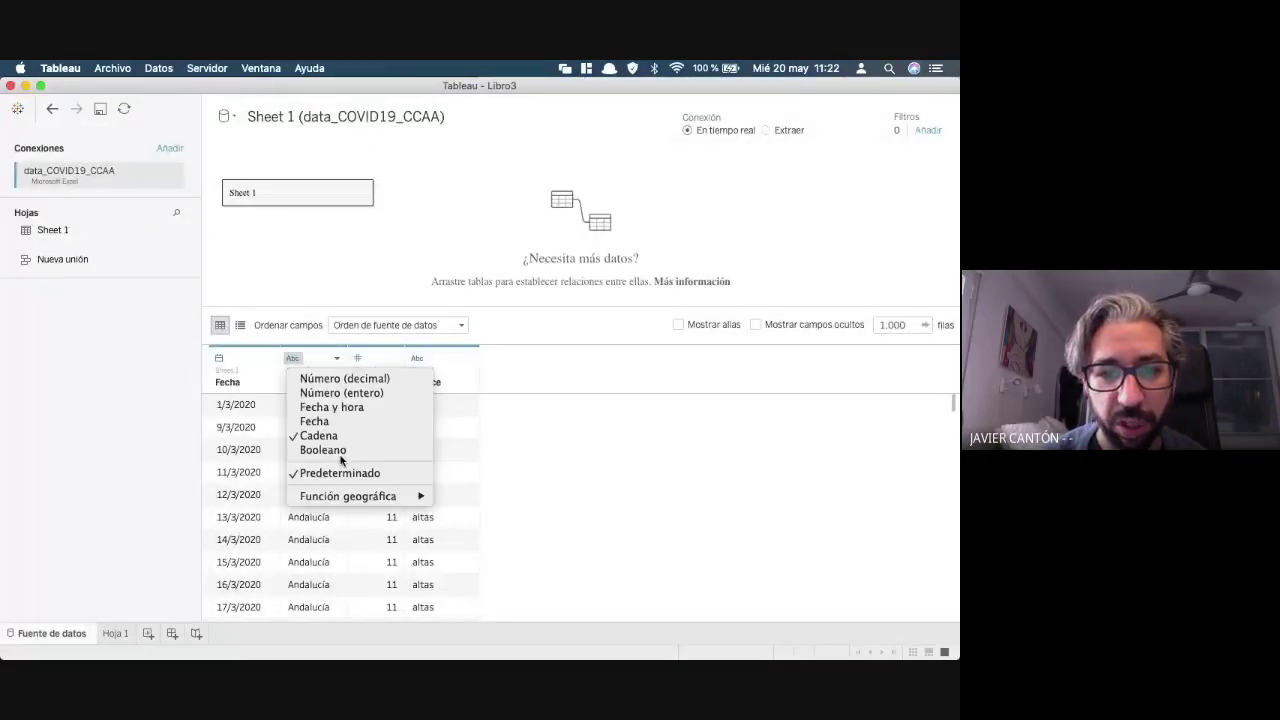
pyautogui.click(115, 634)
pyautogui.click(50, 227)
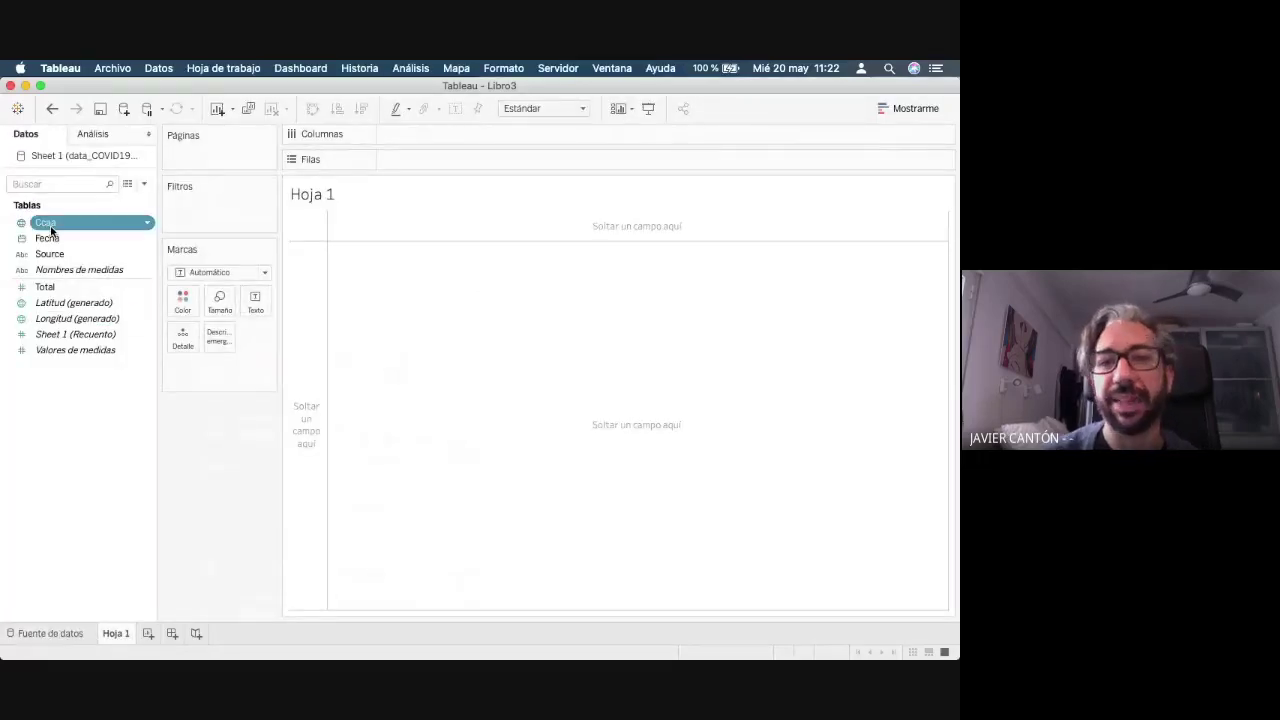
pyautogui.doubleClick(50, 227)
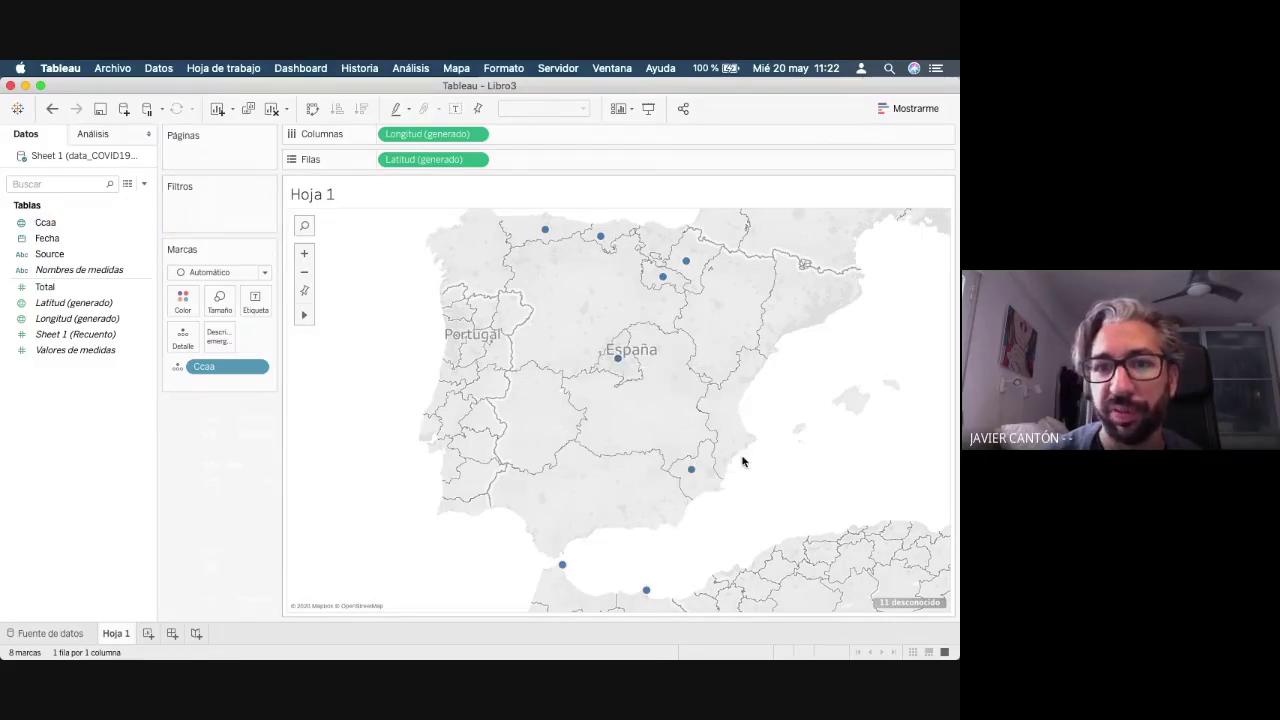
# - Change the Ccaa column's geographic role to CC. AA./Estado/Provincia/Dpto. and return to Hoja 1
pyautogui.click(45, 633)
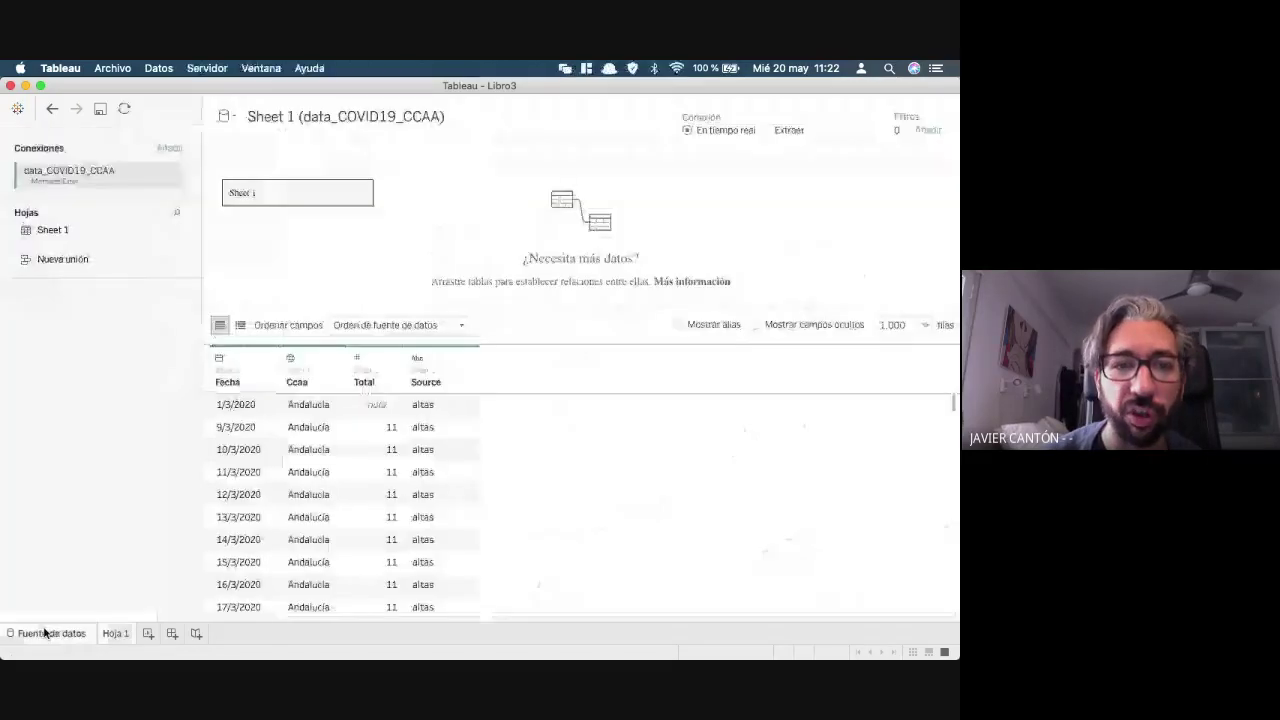
pyautogui.click(290, 358)
pyautogui.moveTo(405, 496)
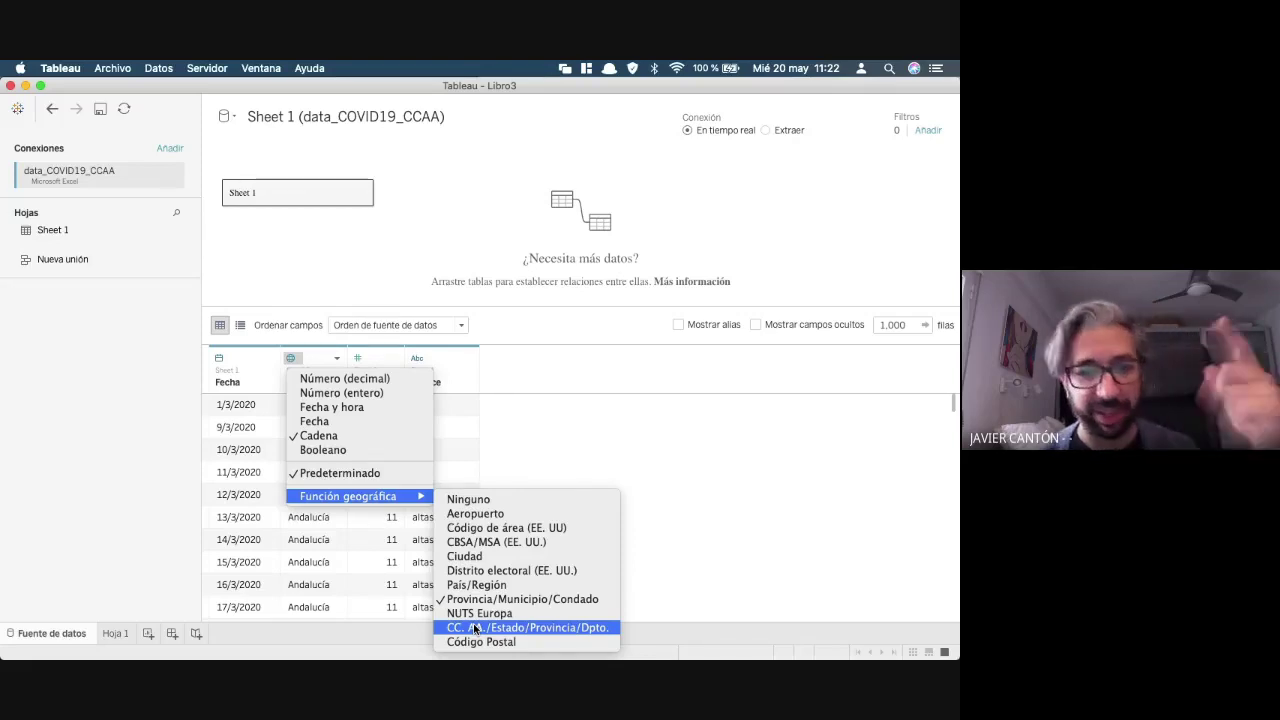
pyautogui.click(476, 628)
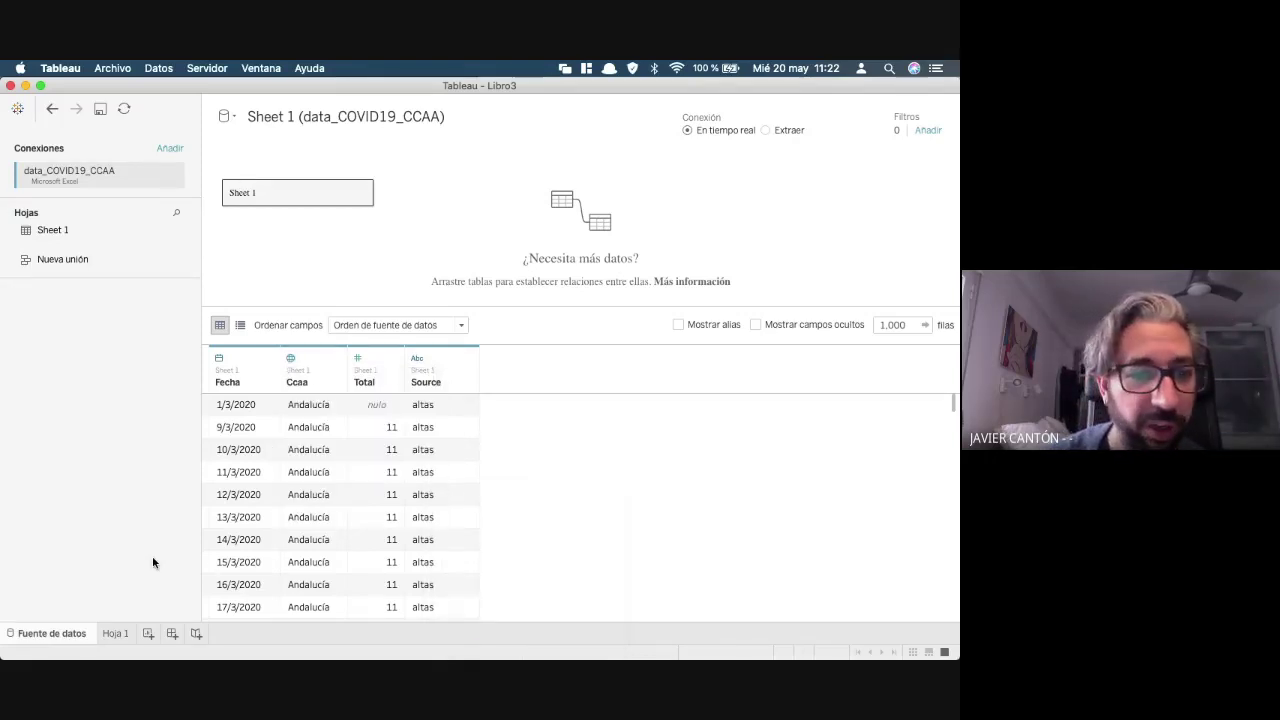
pyautogui.click(113, 634)
# - Rename the Ccaa field as CCAA
pyautogui.click(50, 223)
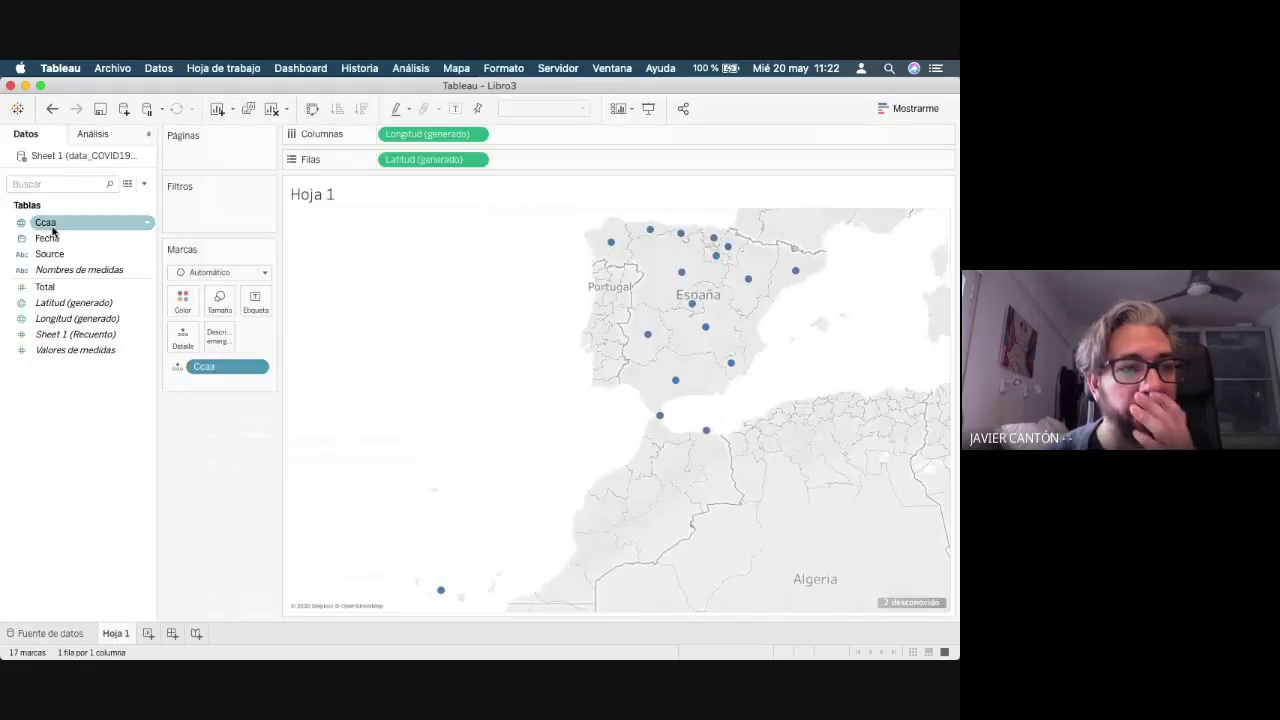
pyautogui.click(52, 224)
pyautogui.write('CCAA')
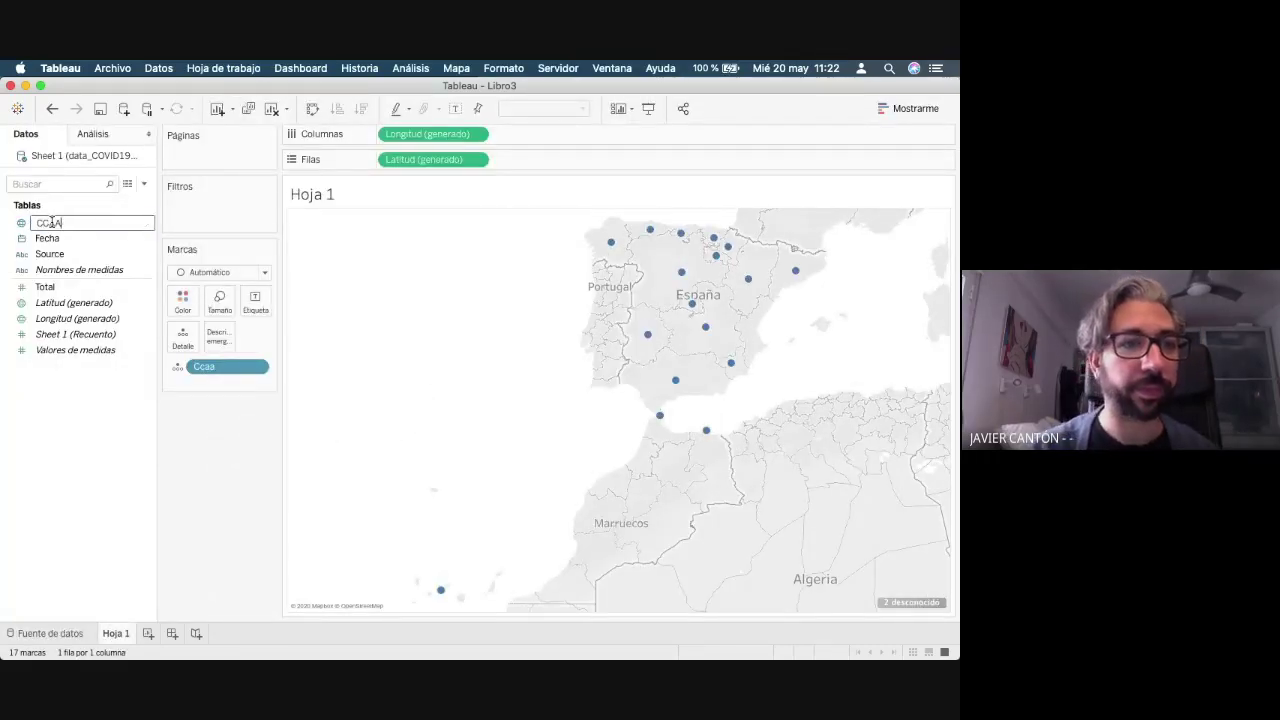
pyautogui.press('Return')
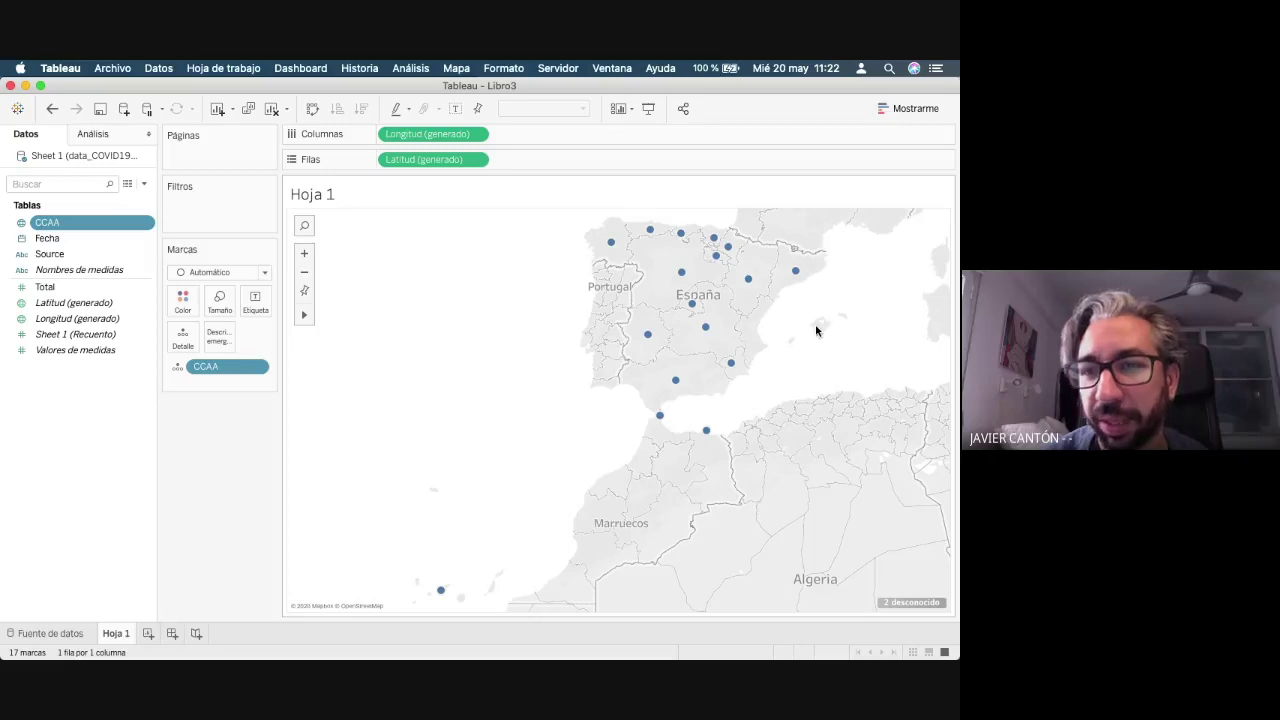
# - Edit the map's unknown locations and match Baleares to Illes Balears
pyautogui.click(899, 604)
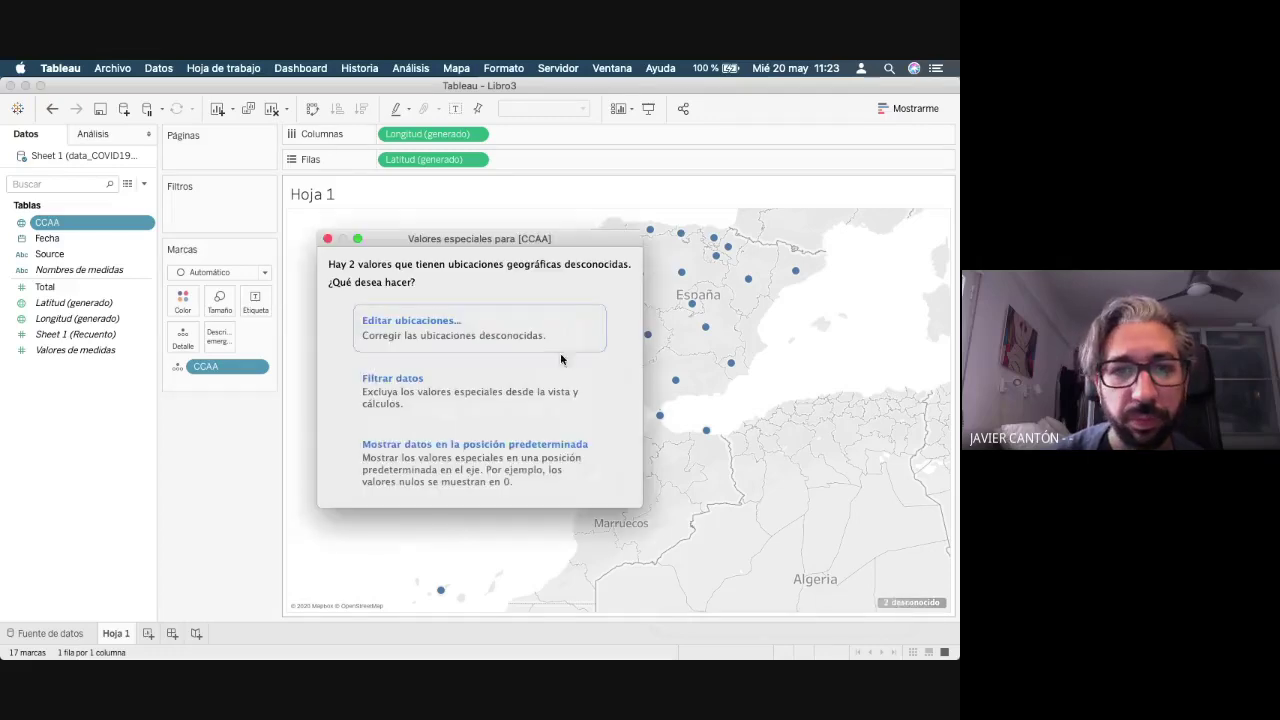
pyautogui.click(483, 338)
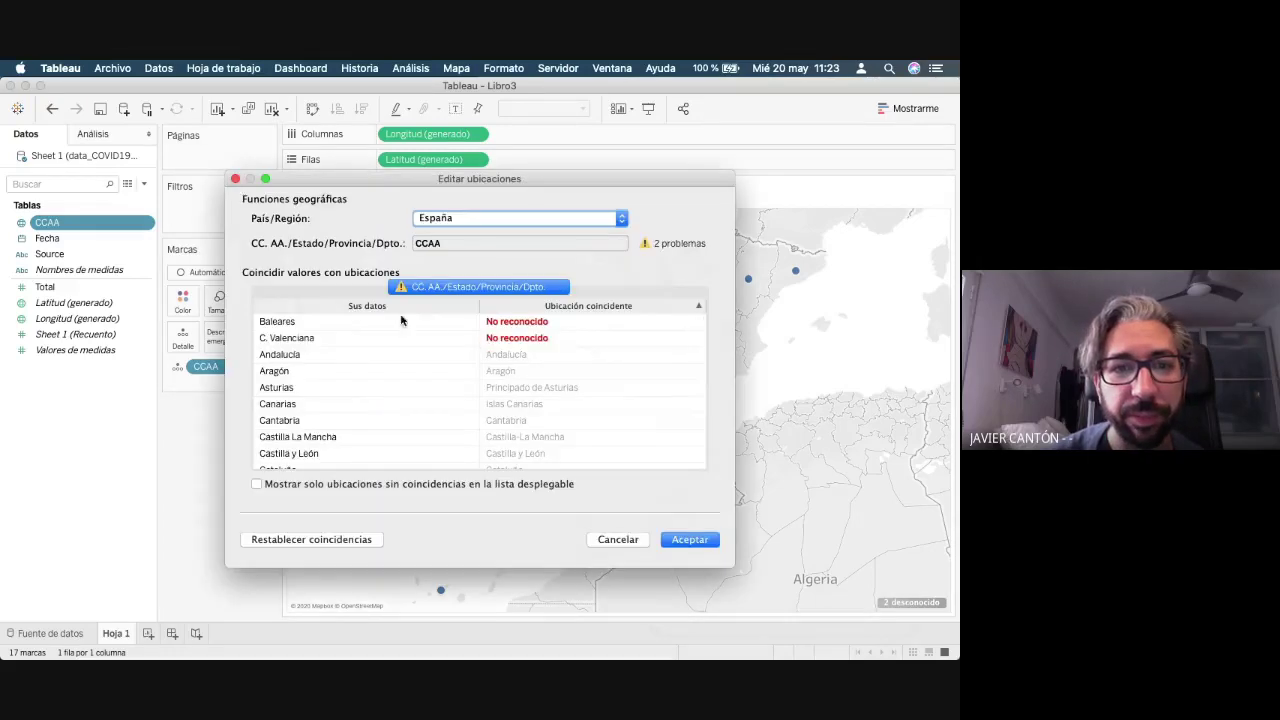
pyautogui.click(493, 323)
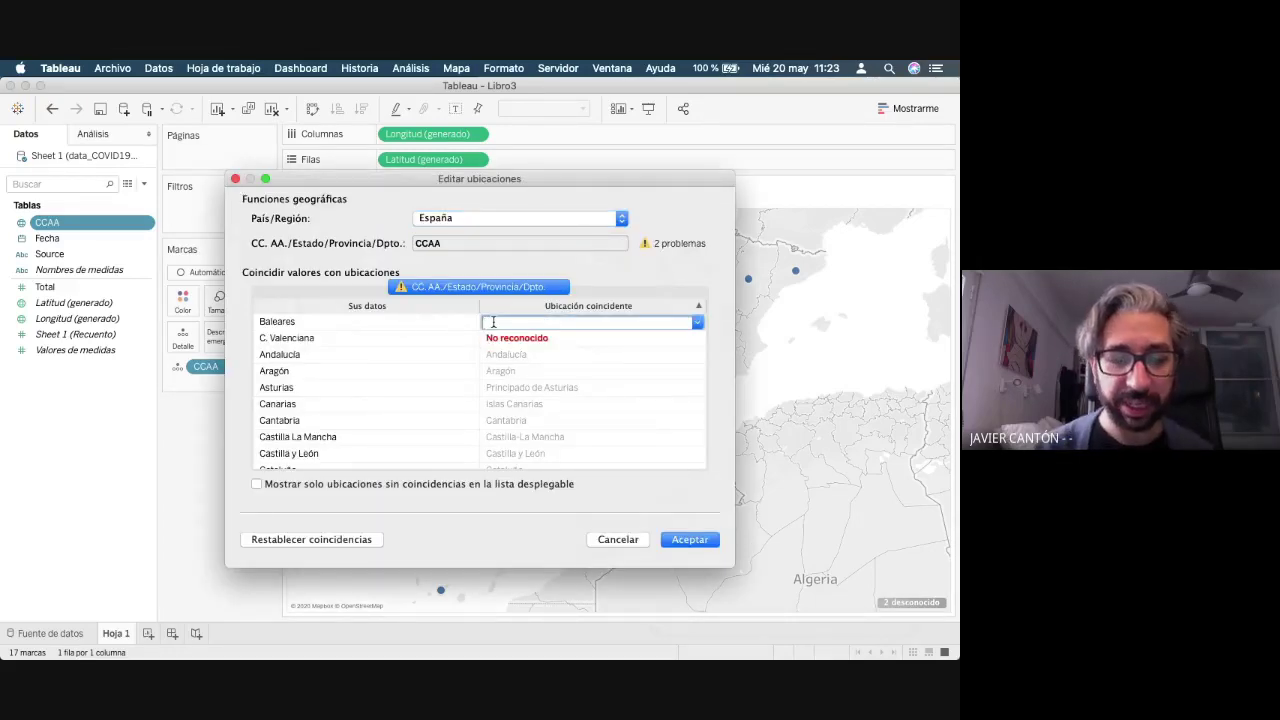
pyautogui.write('Bal')
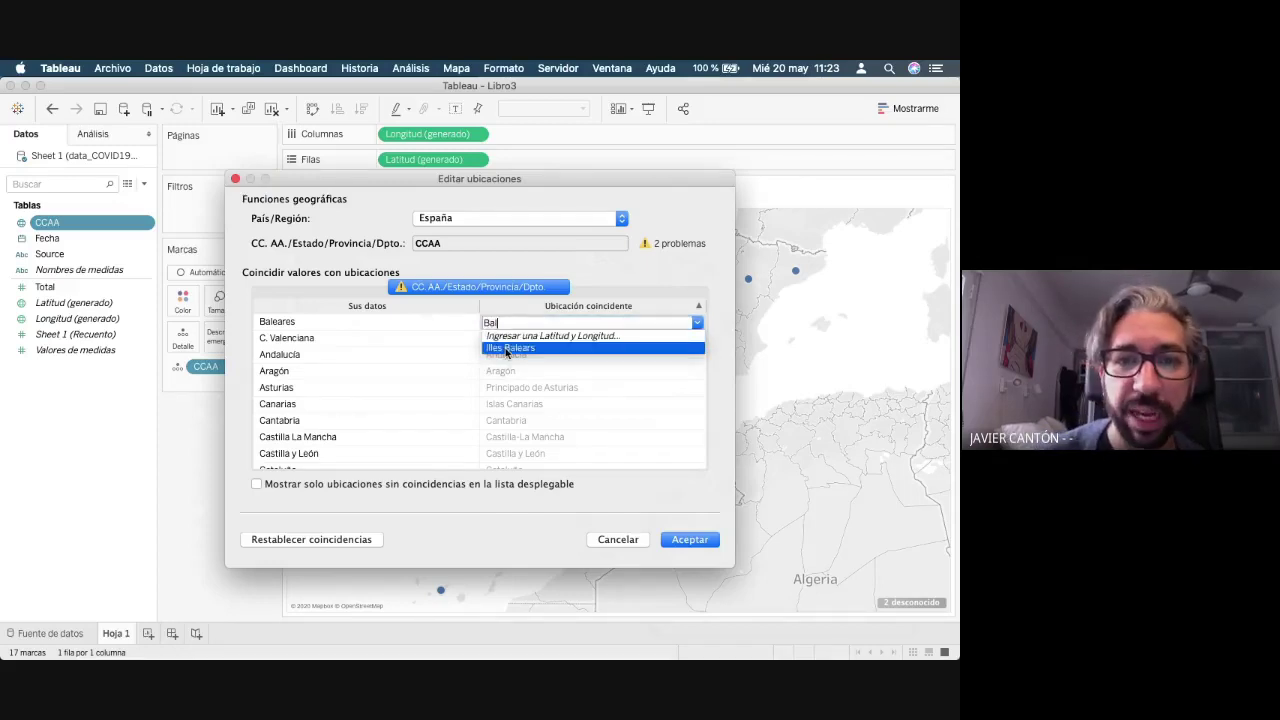
pyautogui.click(508, 348)
# - Match C. Valenciana to Valencia and apply the edited locations
pyautogui.click(535, 338)
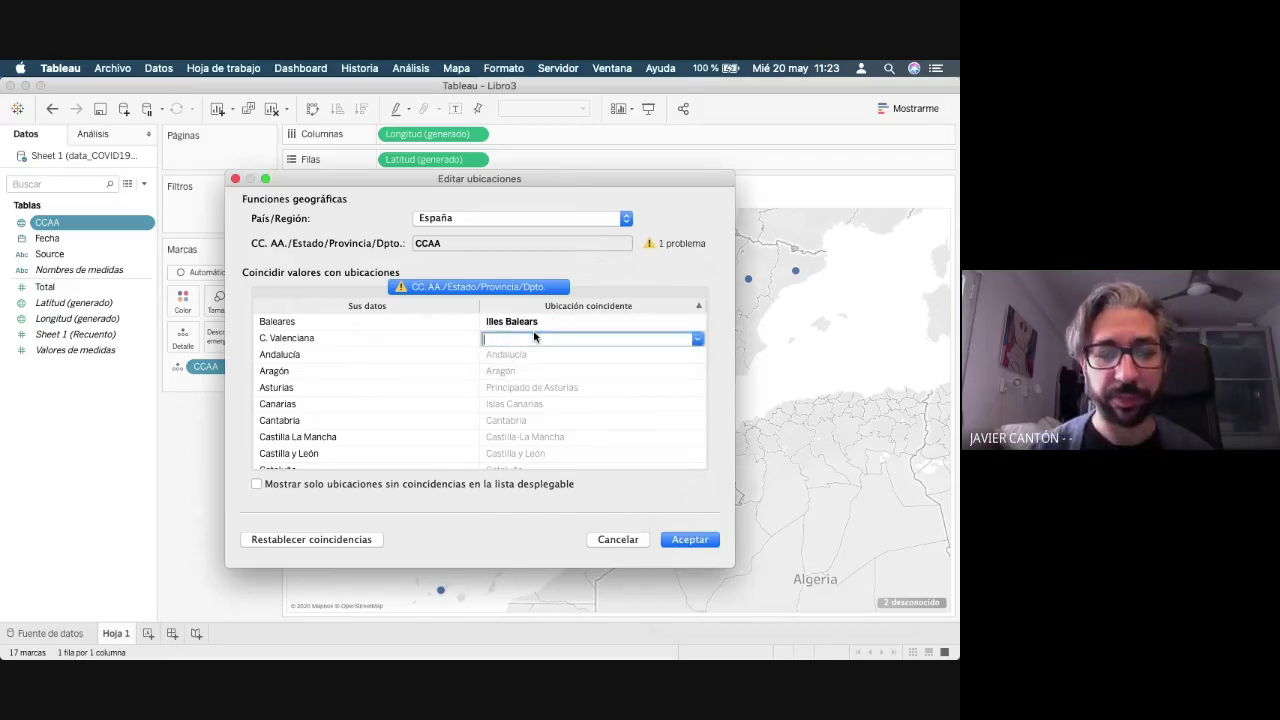
pyautogui.write('Com')
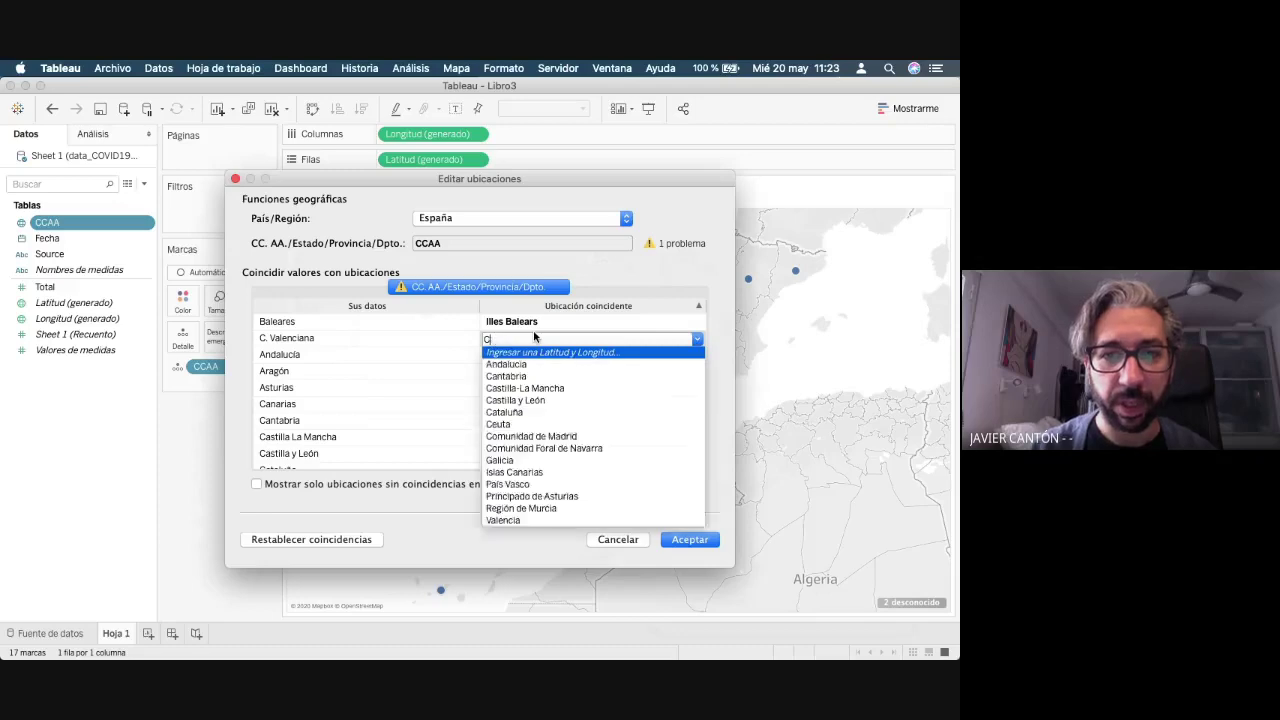
pyautogui.press('BackSpace')
pyautogui.press('BackSpace')
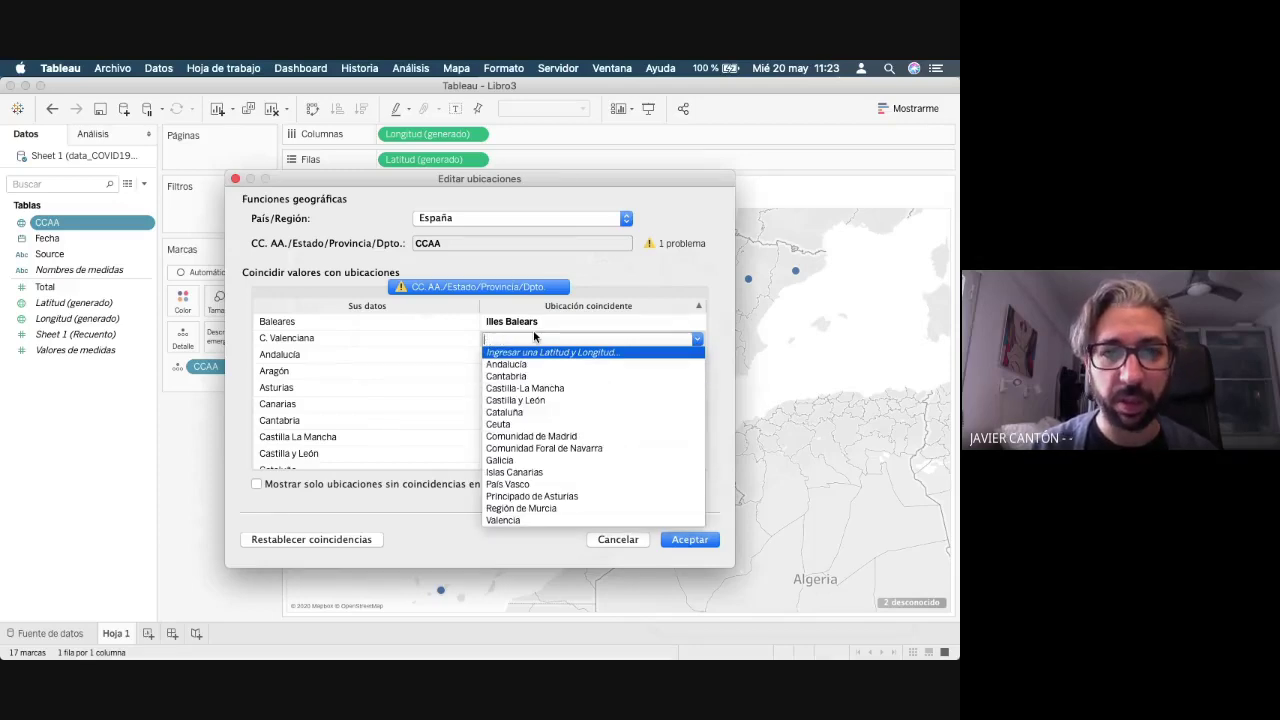
pyautogui.write('Val')
pyautogui.click(522, 360)
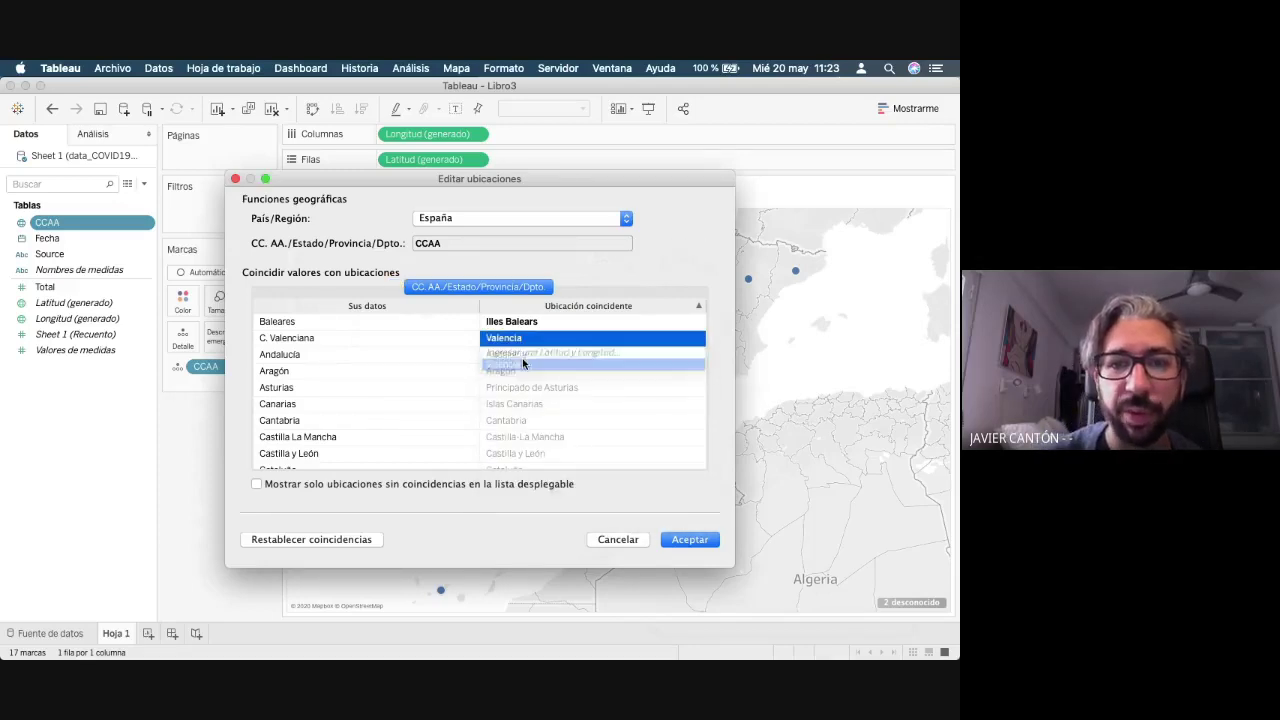
pyautogui.click(681, 543)
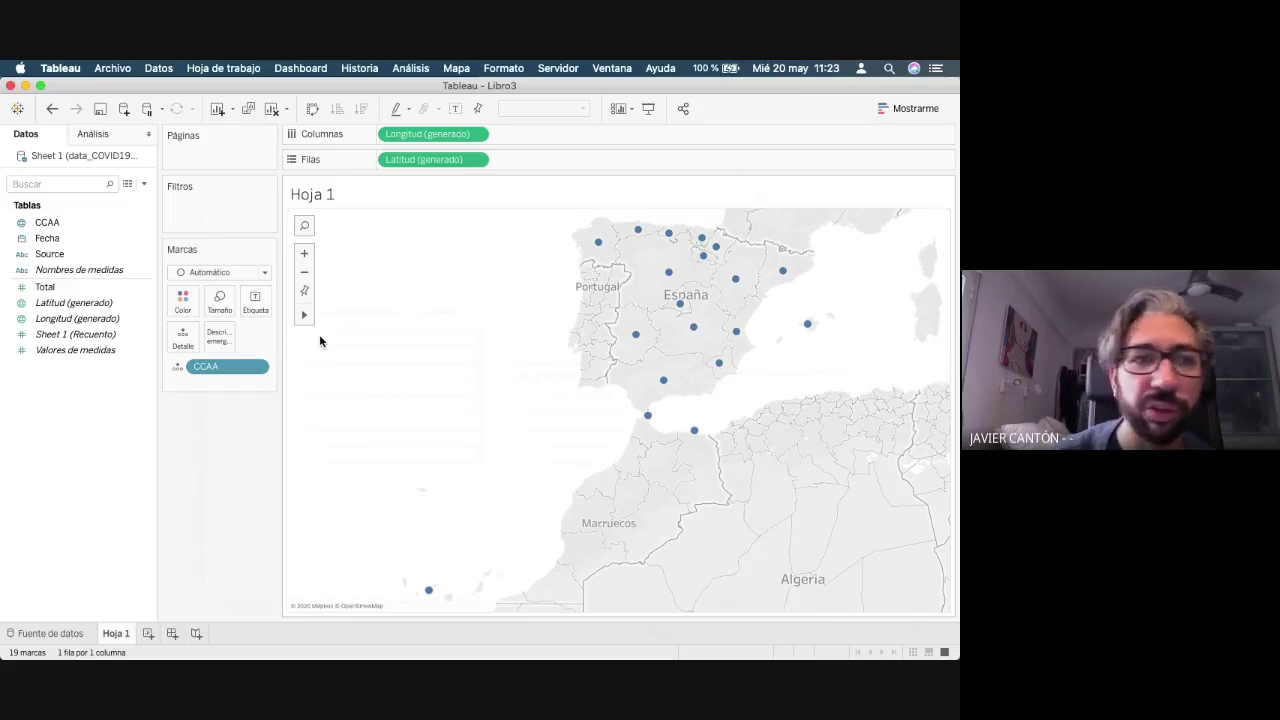
# - Add the Total measure to the map so that its sum sizes each community's mark
pyautogui.click(41, 288)
pyautogui.doubleClick(41, 288)
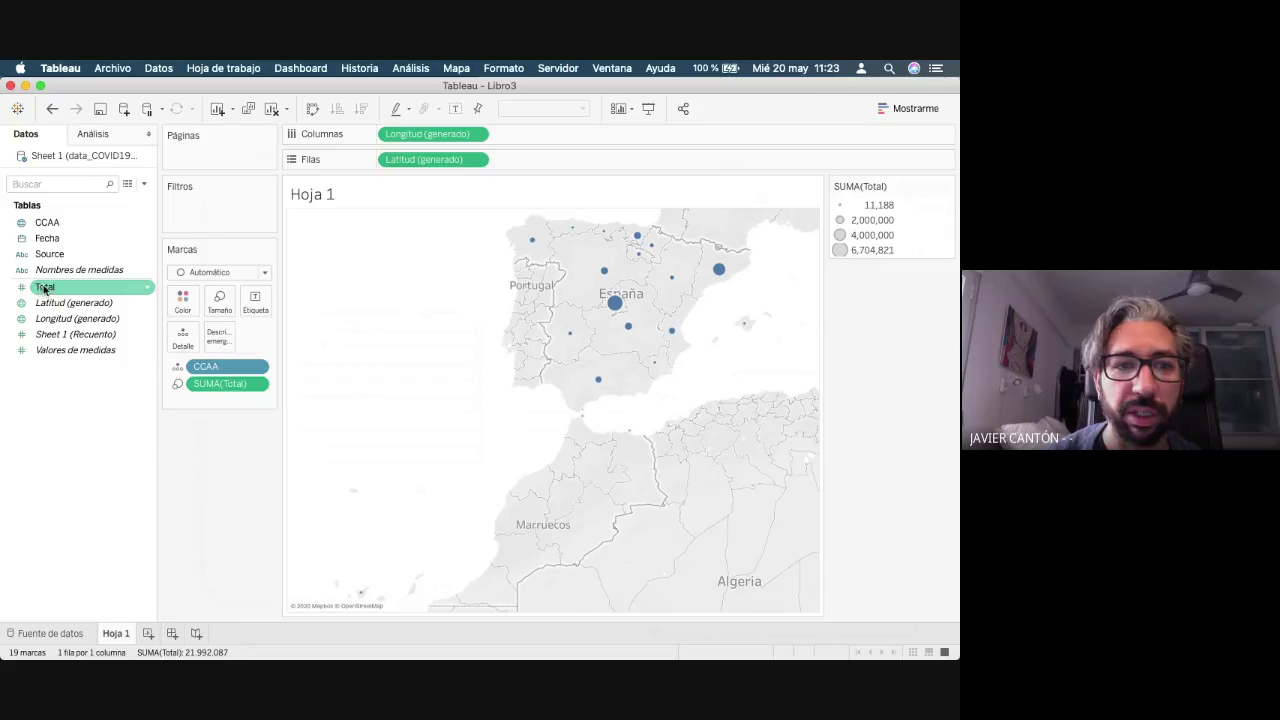
pyautogui.click(258, 384)
pyautogui.click(258, 384)
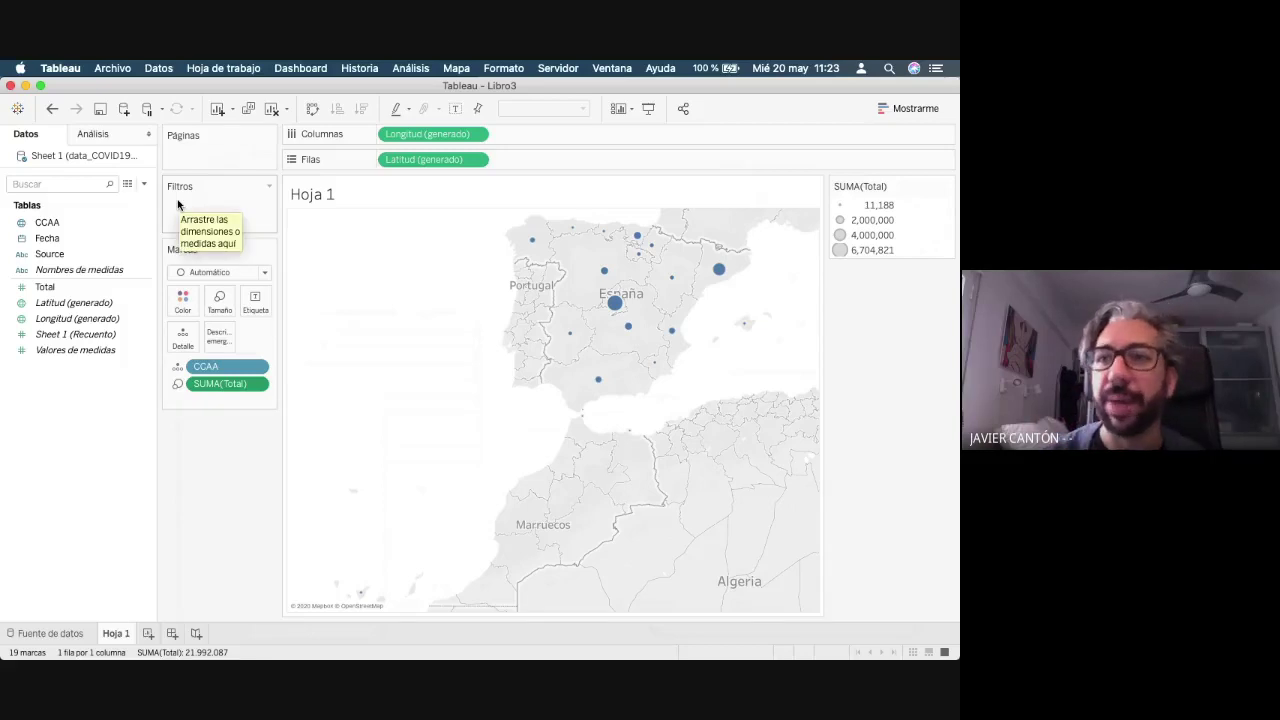
pyautogui.click(55, 241)
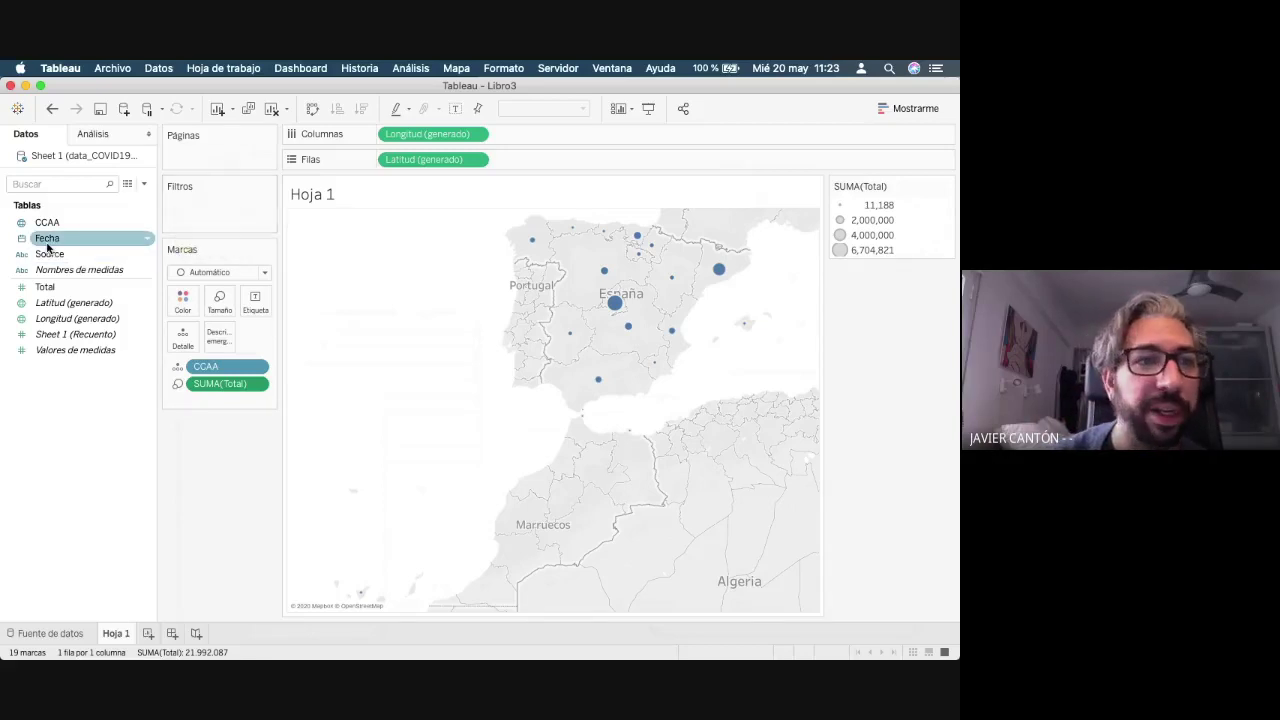
# - Convert the symbol map into a filled map coloured by the sum of Total
pyautogui.click(908, 108)
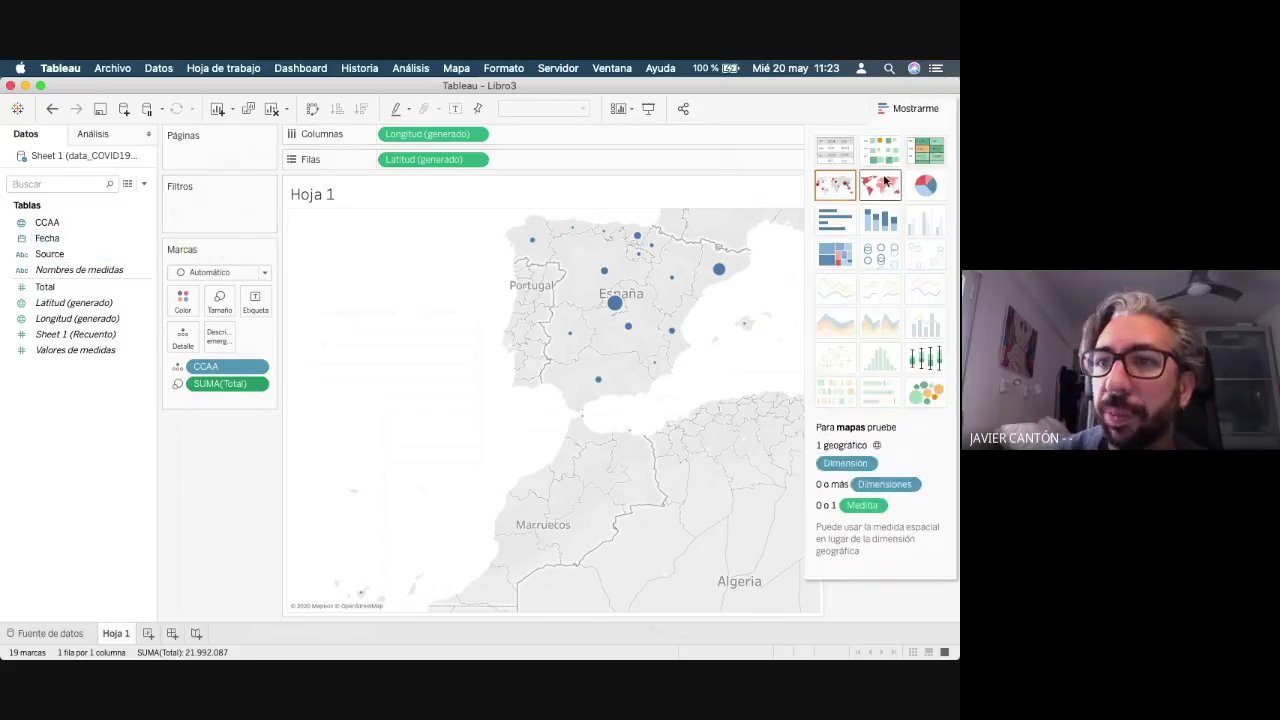
pyautogui.click(882, 183)
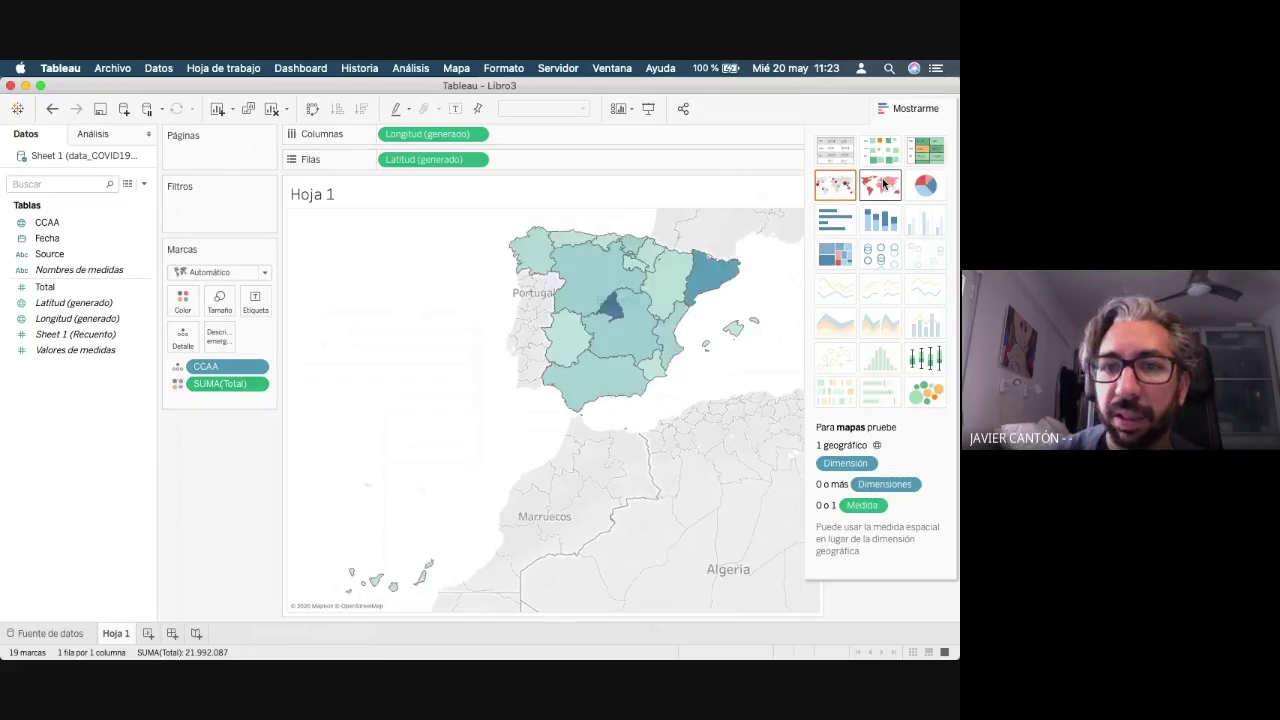
pyautogui.click(893, 108)
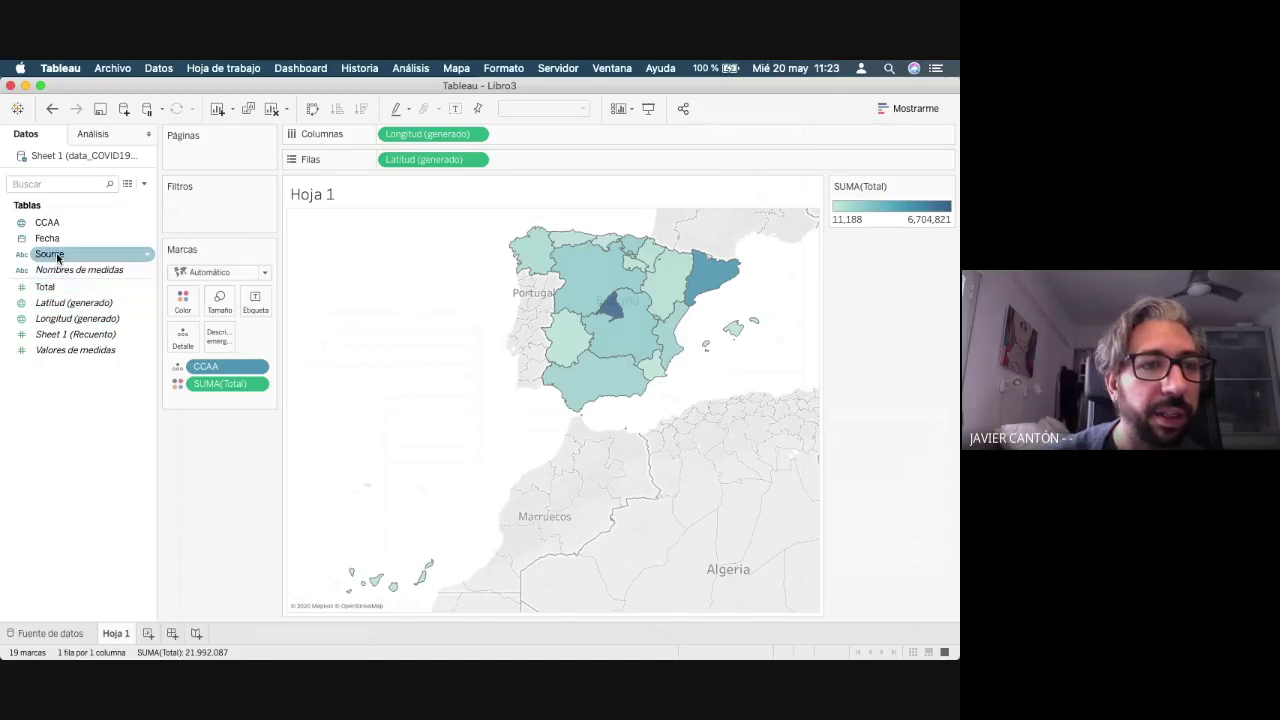
# - Check the Source column in the data source and rename the field as Variable in Hoja 1
pyautogui.click(70, 632)
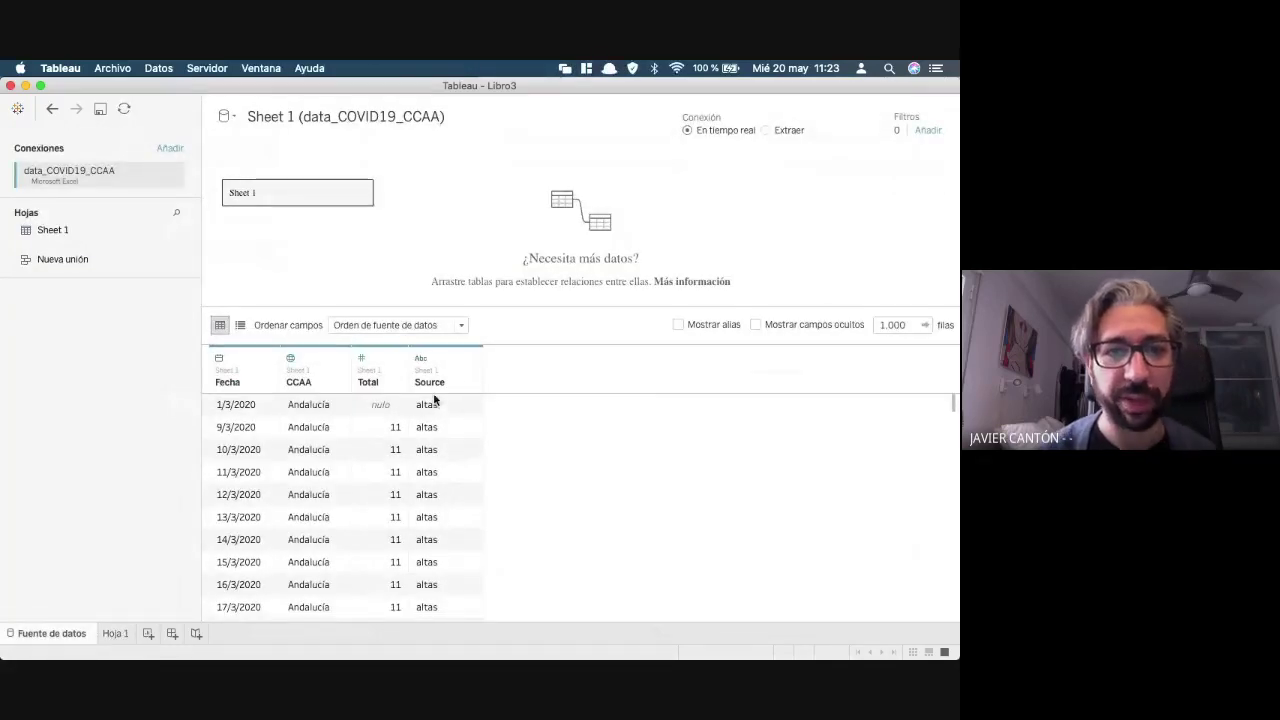
pyautogui.click(115, 633)
pyautogui.click(58, 257)
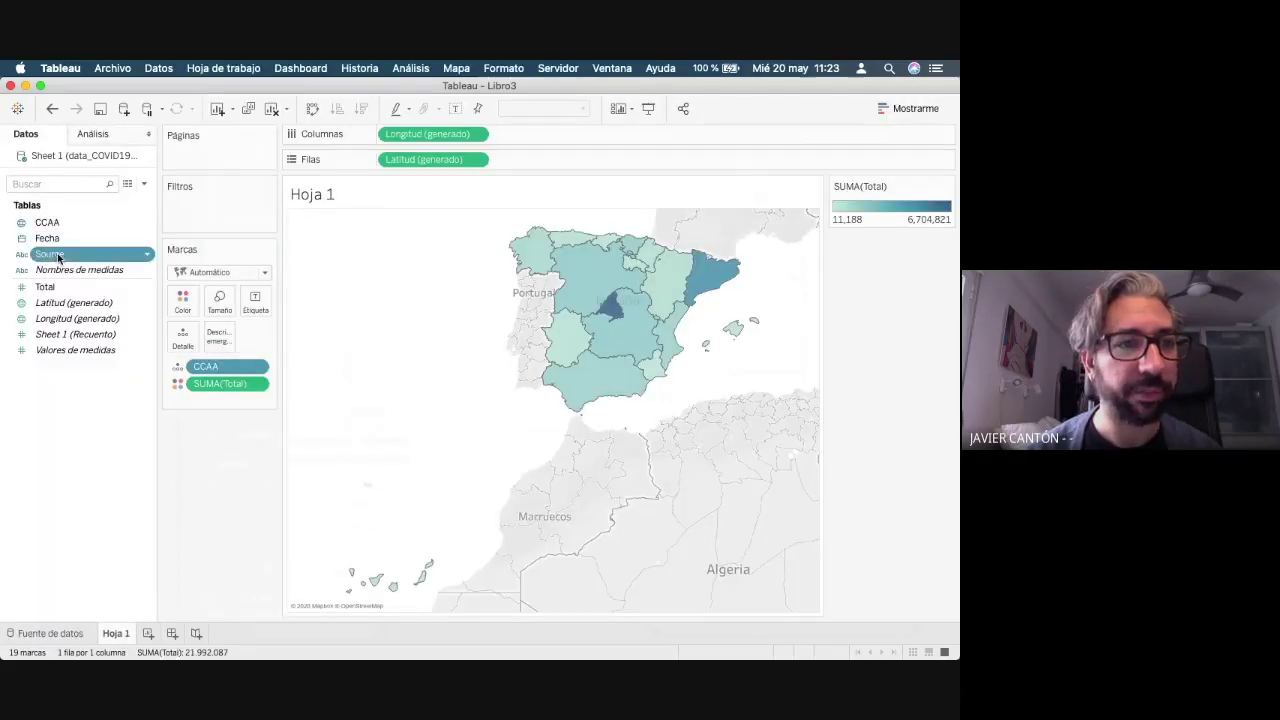
pyautogui.click(58, 255)
pyautogui.write('Variable')
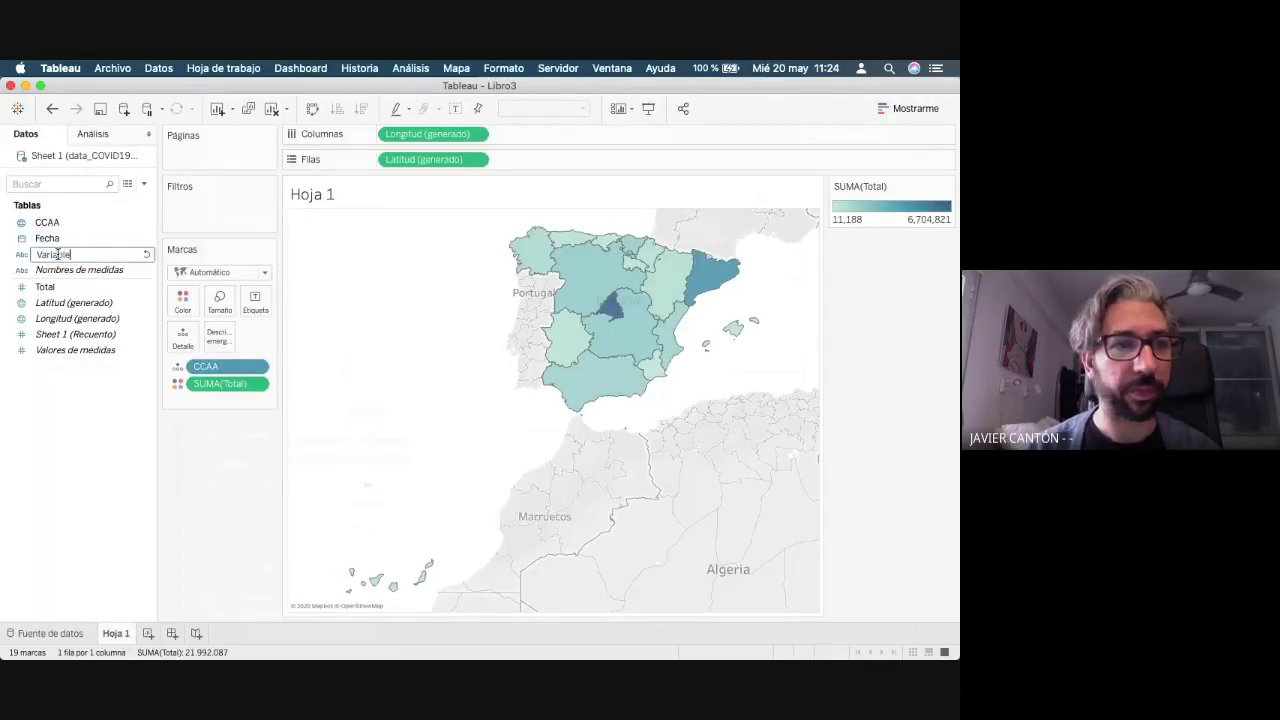
pyautogui.press('Return')
# - Filter the map by Variable to casos only, and show the filter's card below the Marks card
pyautogui.moveTo(50, 262); pyautogui.dragTo(173, 212)
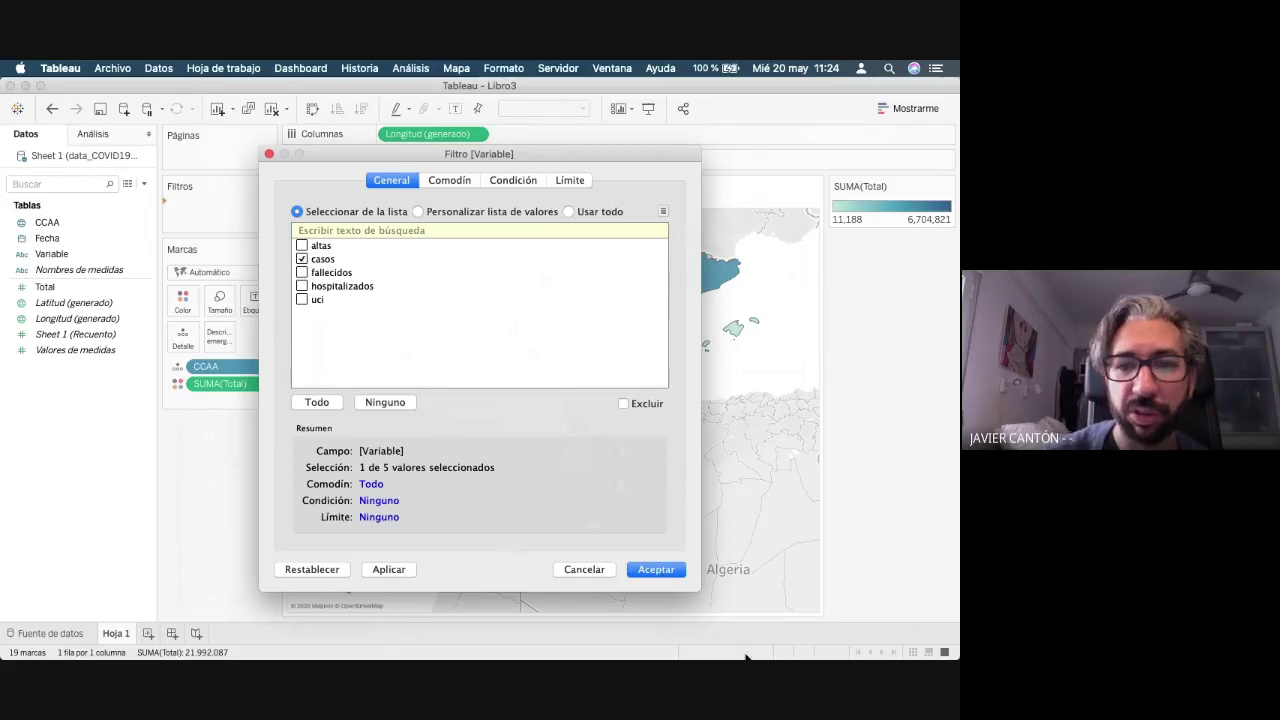
pyautogui.click(656, 569)
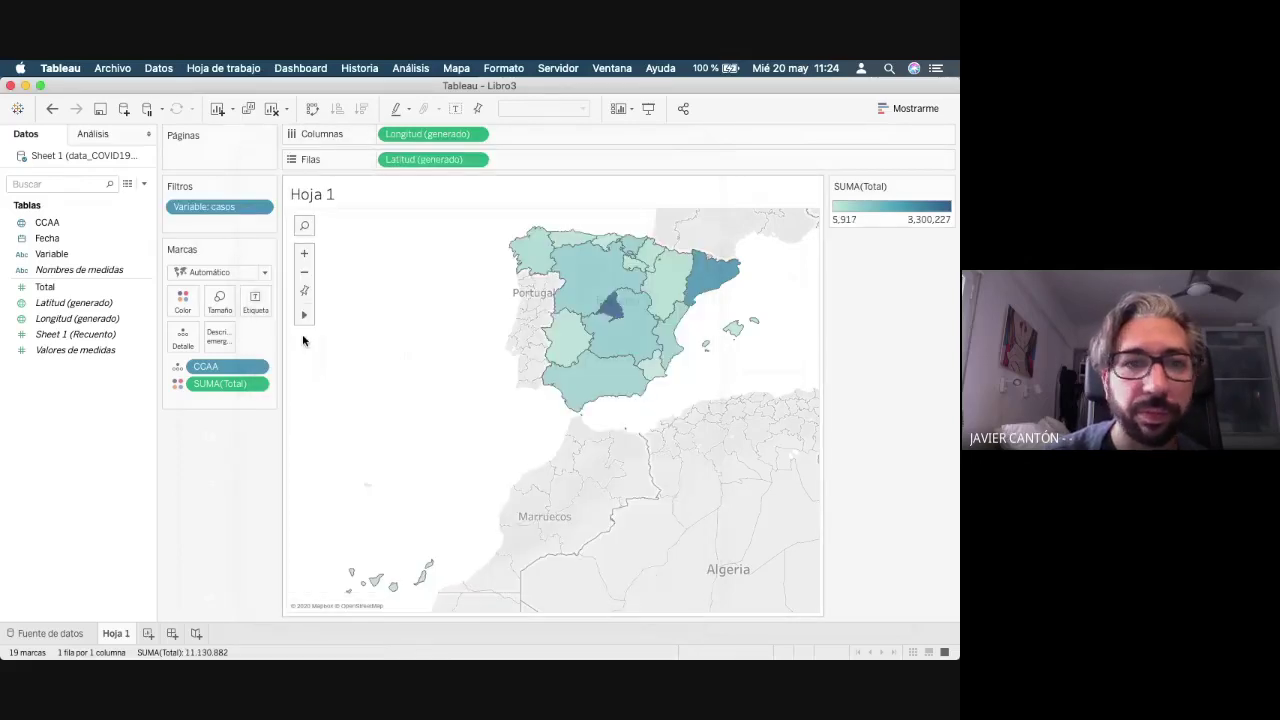
pyautogui.click(260, 206)
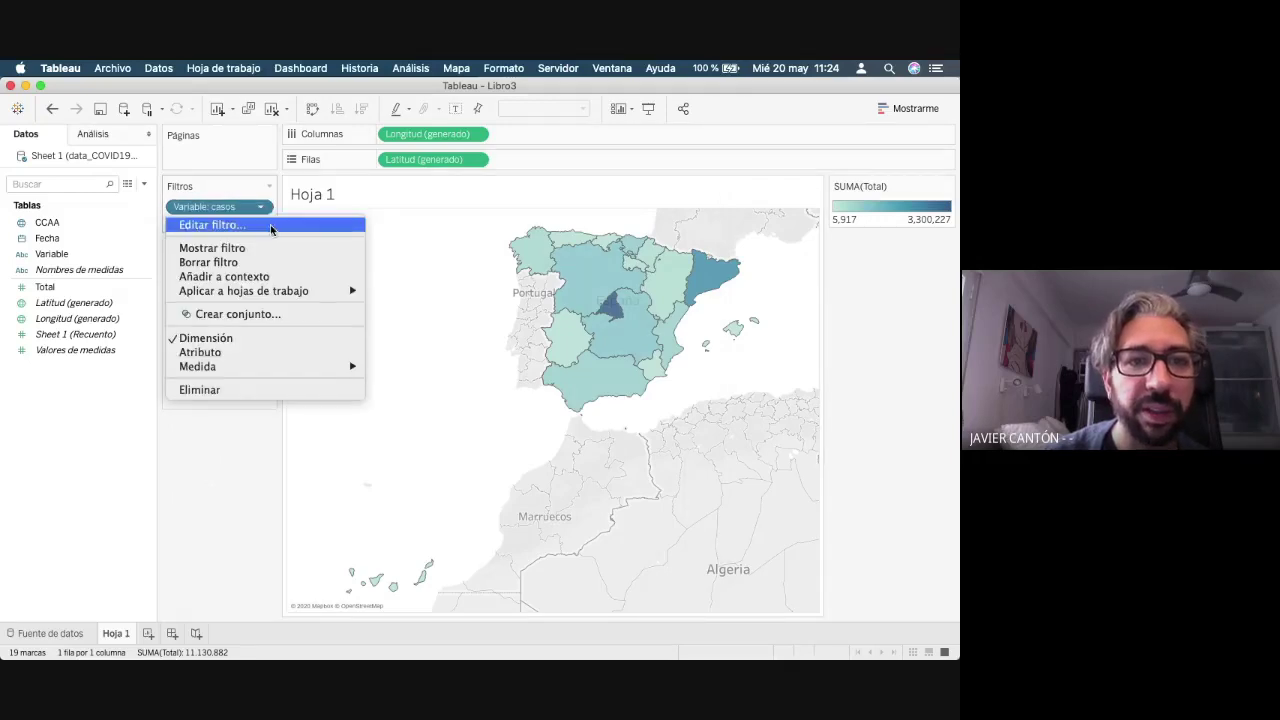
pyautogui.click(266, 248)
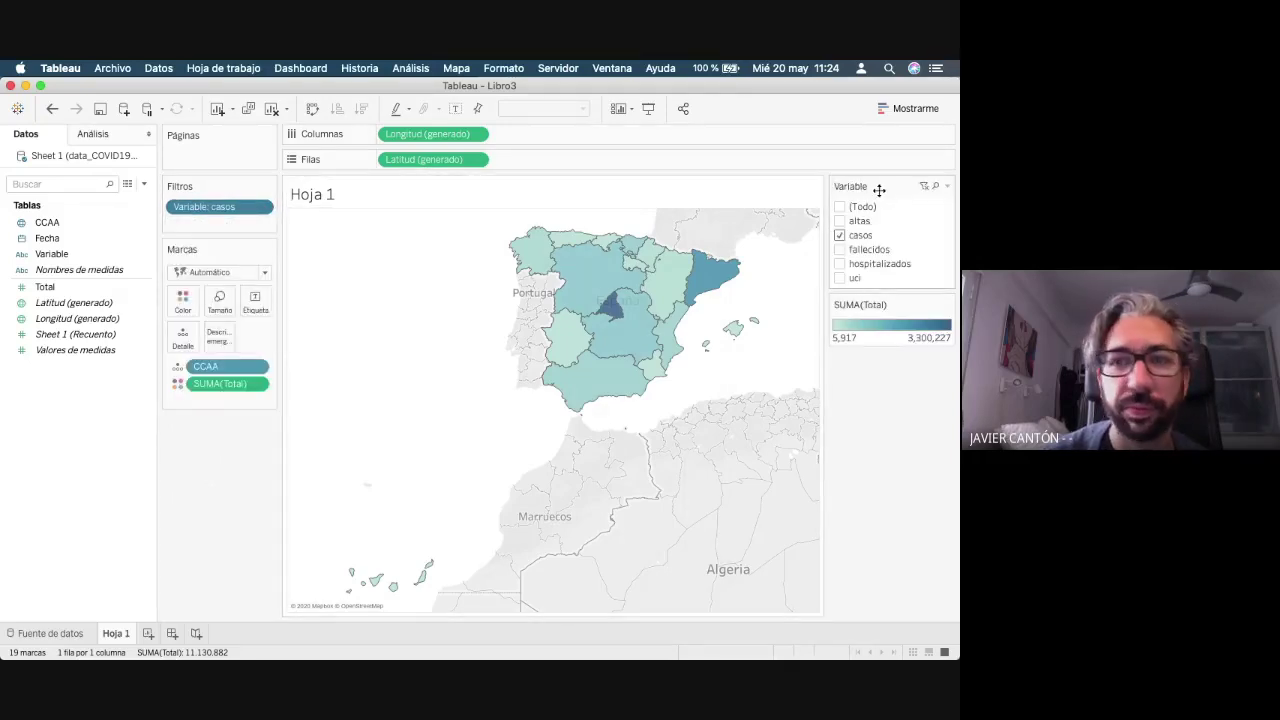
pyautogui.moveTo(213, 431); pyautogui.dragTo(235, 424)
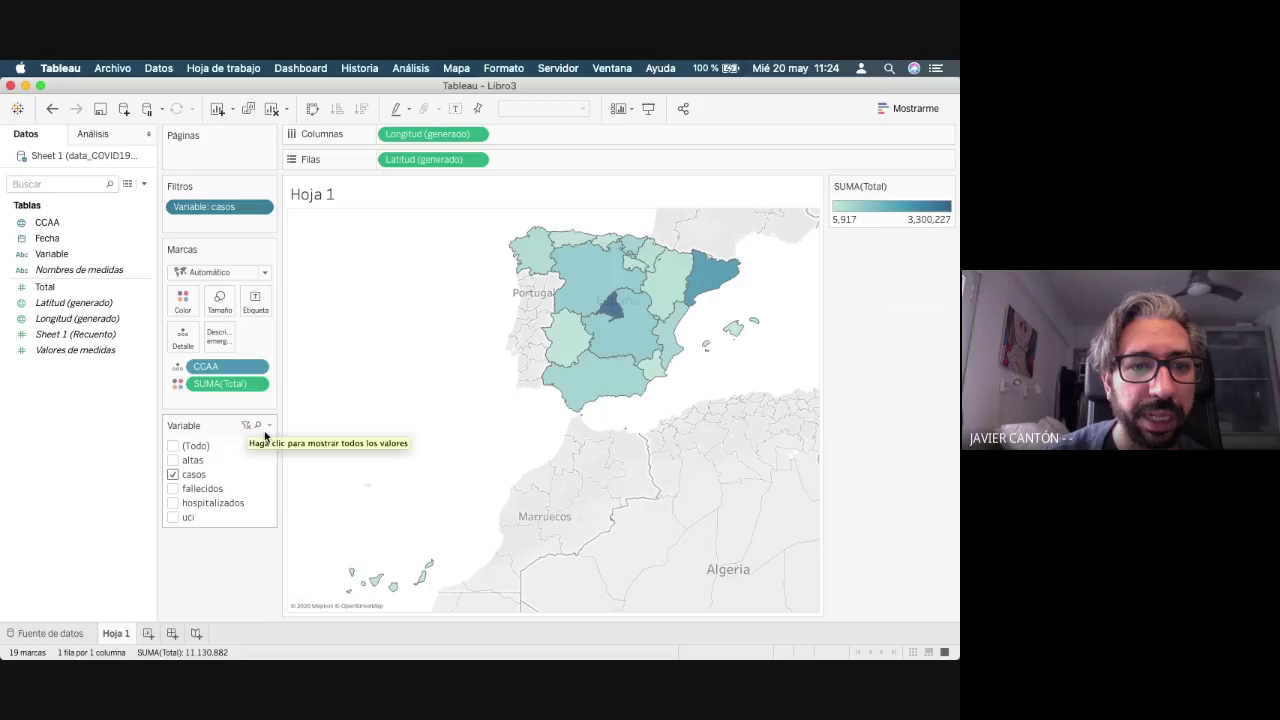
# - Customize the Variable filter card to hide its "(Todo)" option
pyautogui.click(264, 424)
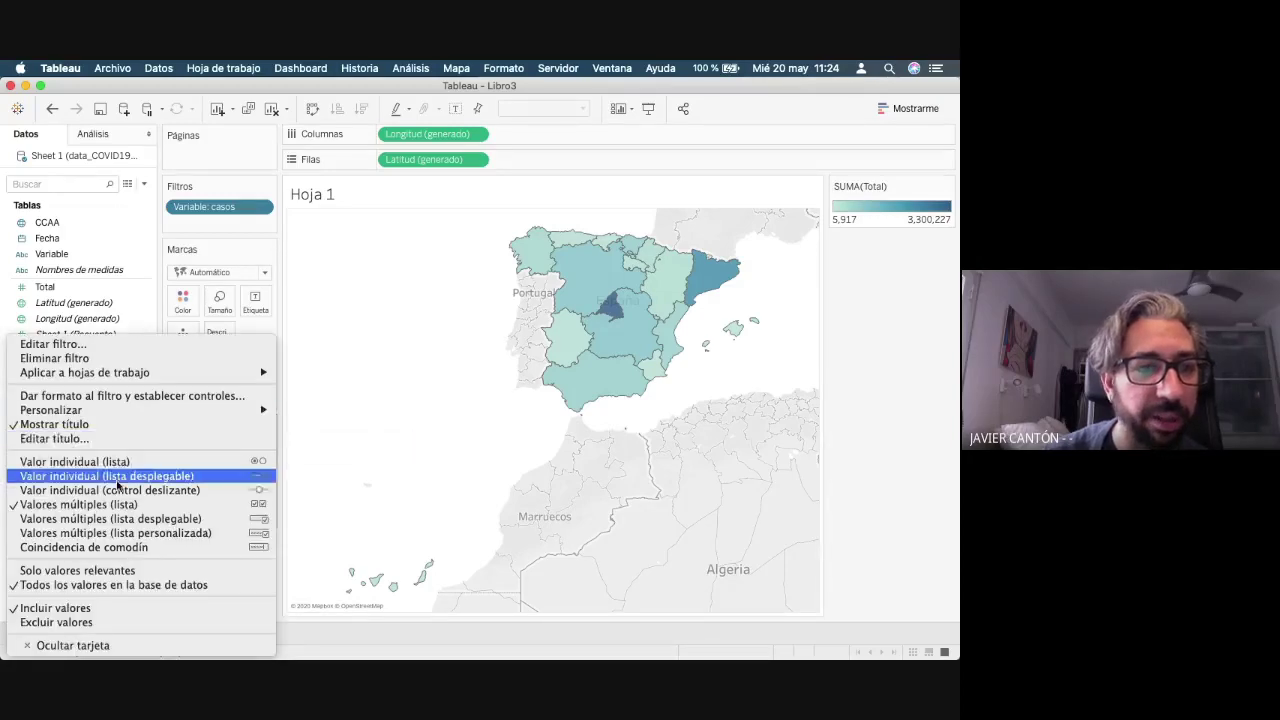
pyautogui.moveTo(128, 410)
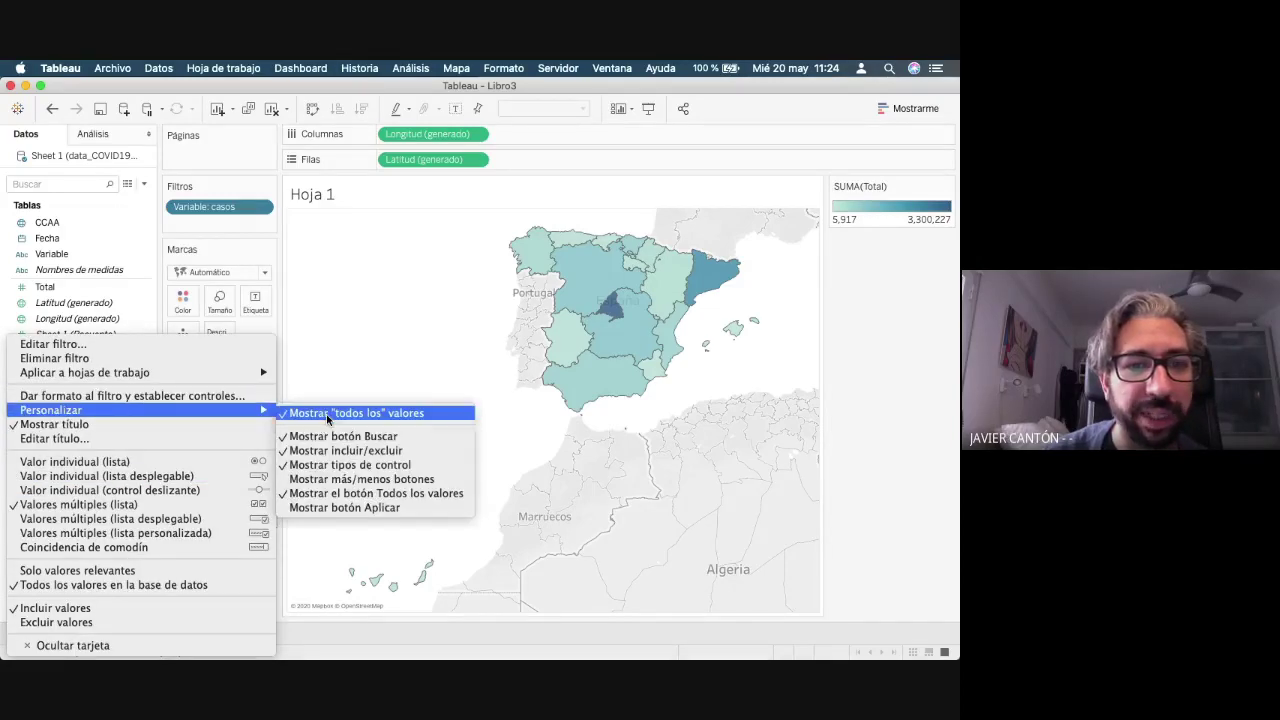
pyautogui.click(326, 414)
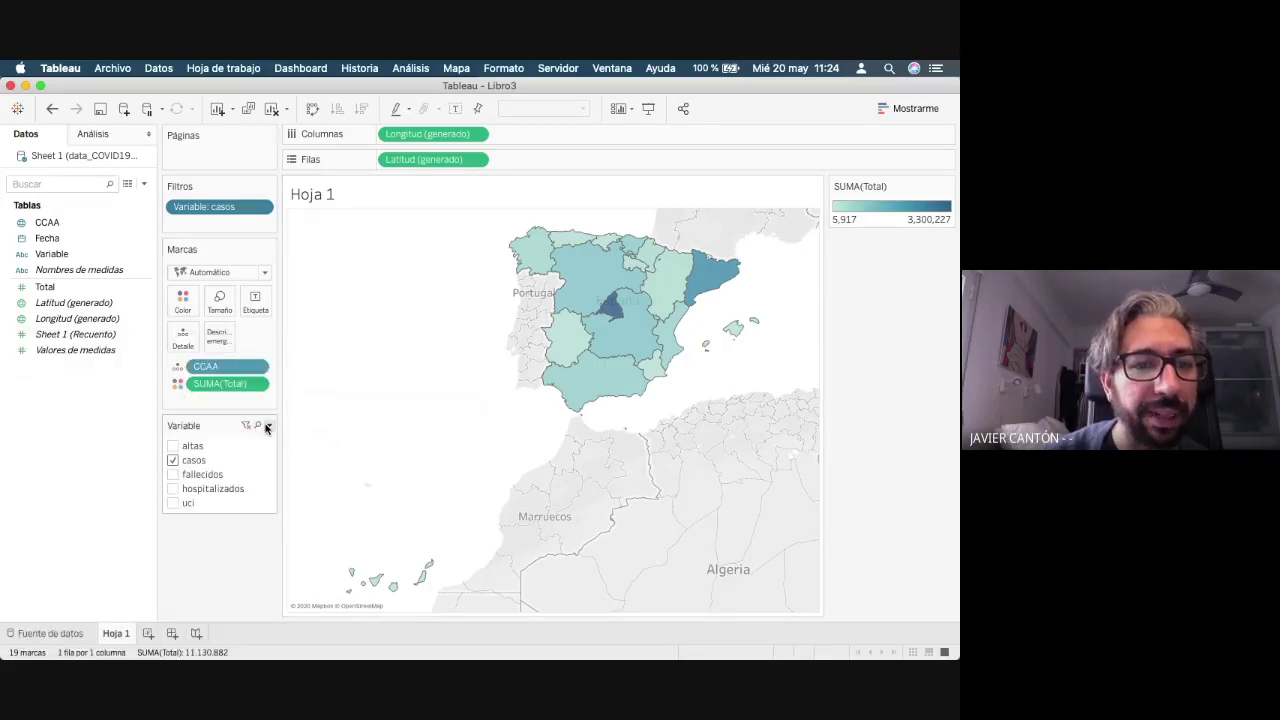
# - Hide the search button on the Variable filter card and switch the card to a single-value dropdown list
pyautogui.click(267, 427)
pyautogui.moveTo(234, 410)
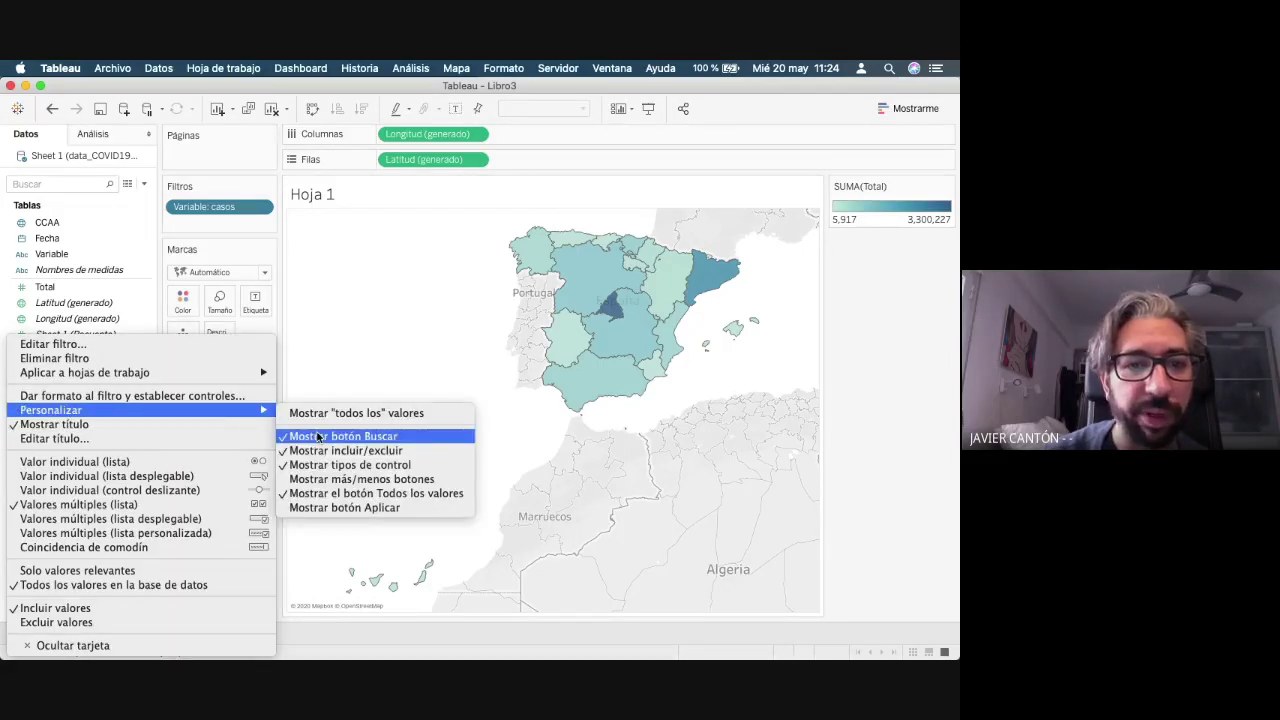
pyautogui.click(318, 437)
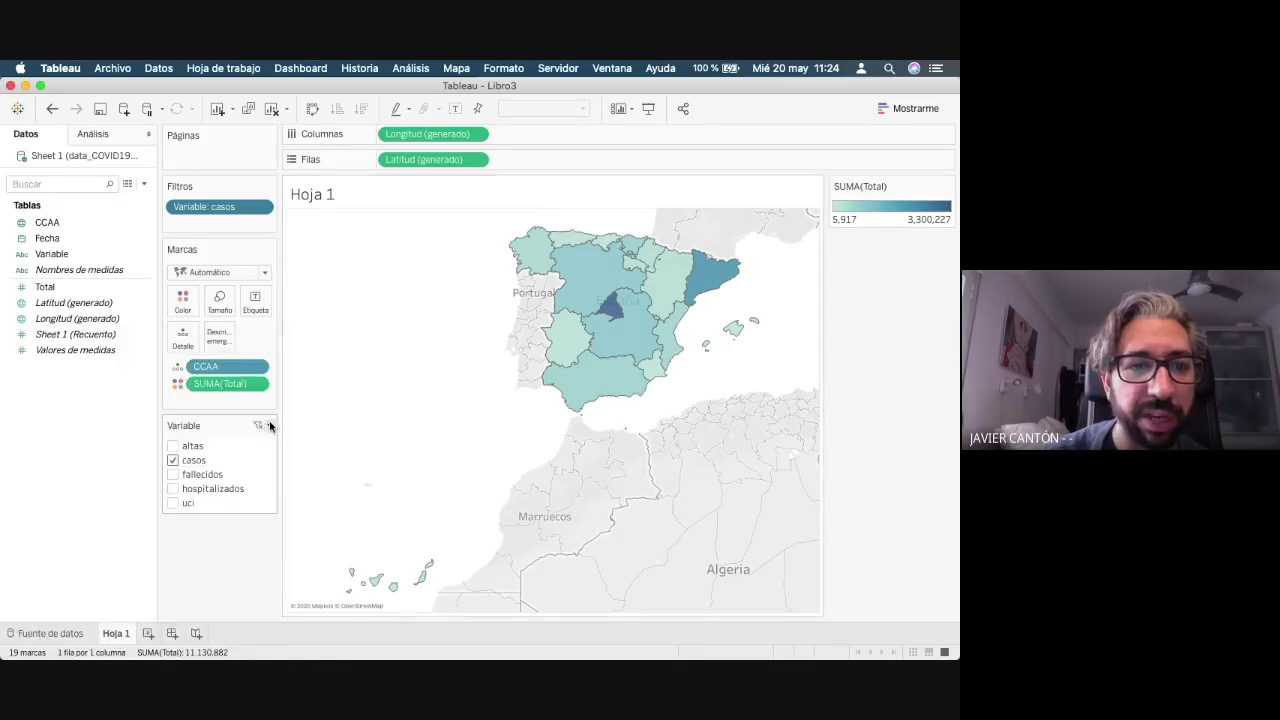
pyautogui.click(269, 420)
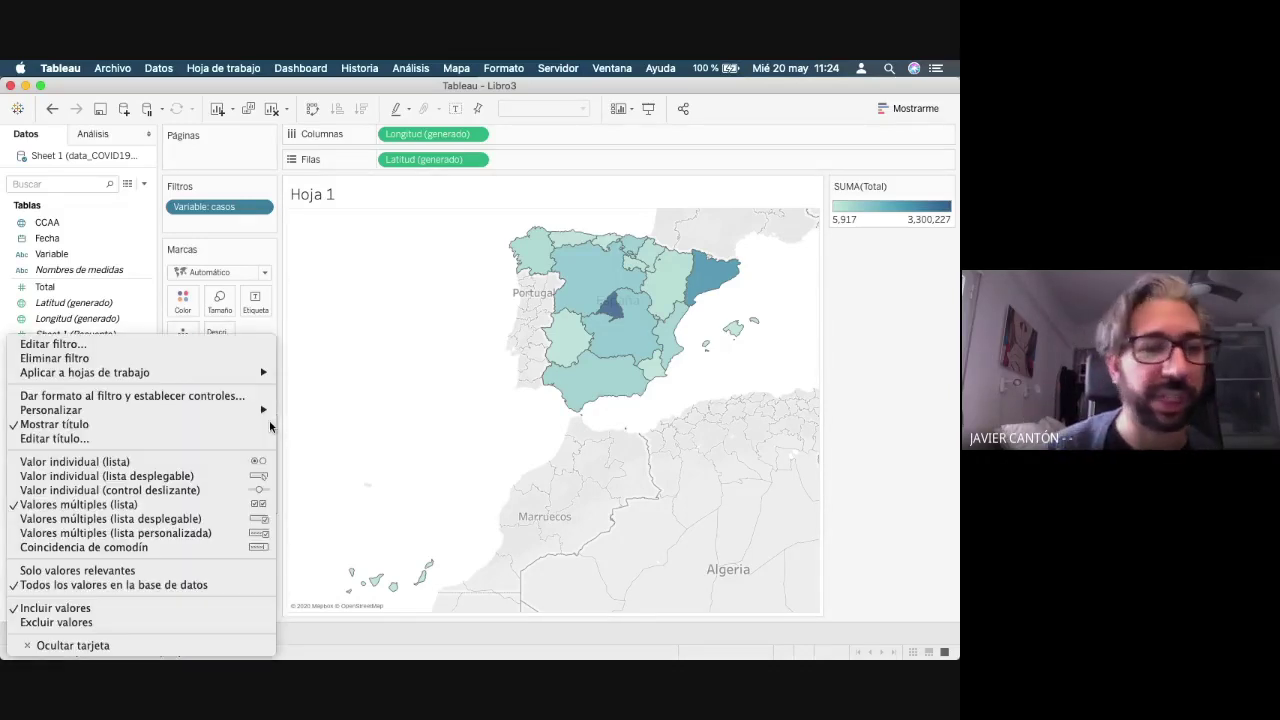
pyautogui.click(186, 478)
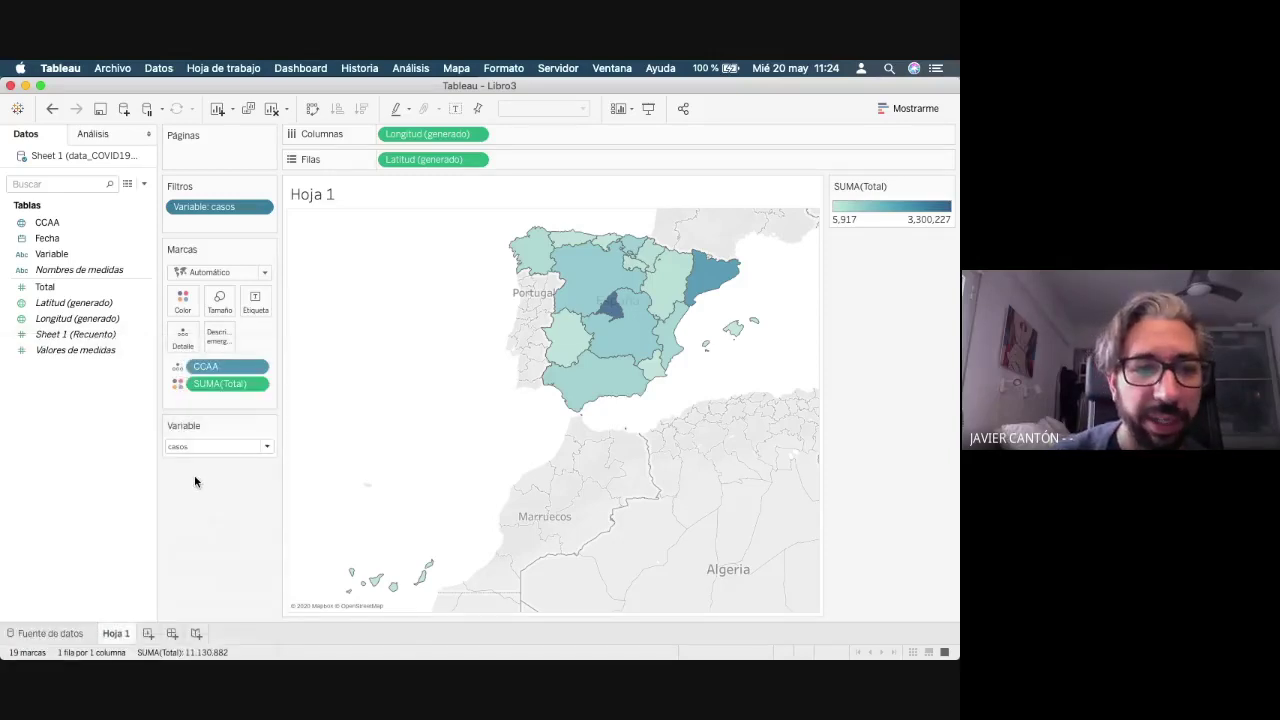
# - Filter the map by altas and by fallecidos, and leave the Variable filter set to hospitalizados
pyautogui.click(268, 447)
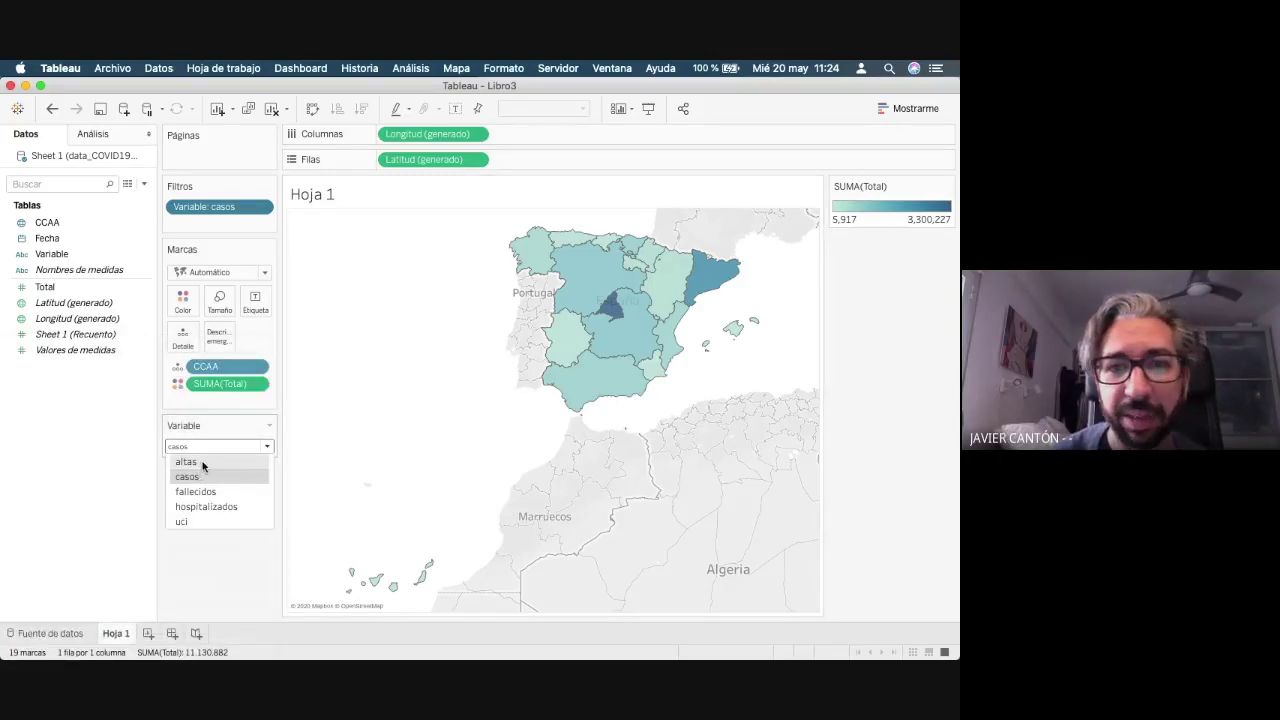
pyautogui.click(202, 465)
pyautogui.click(266, 446)
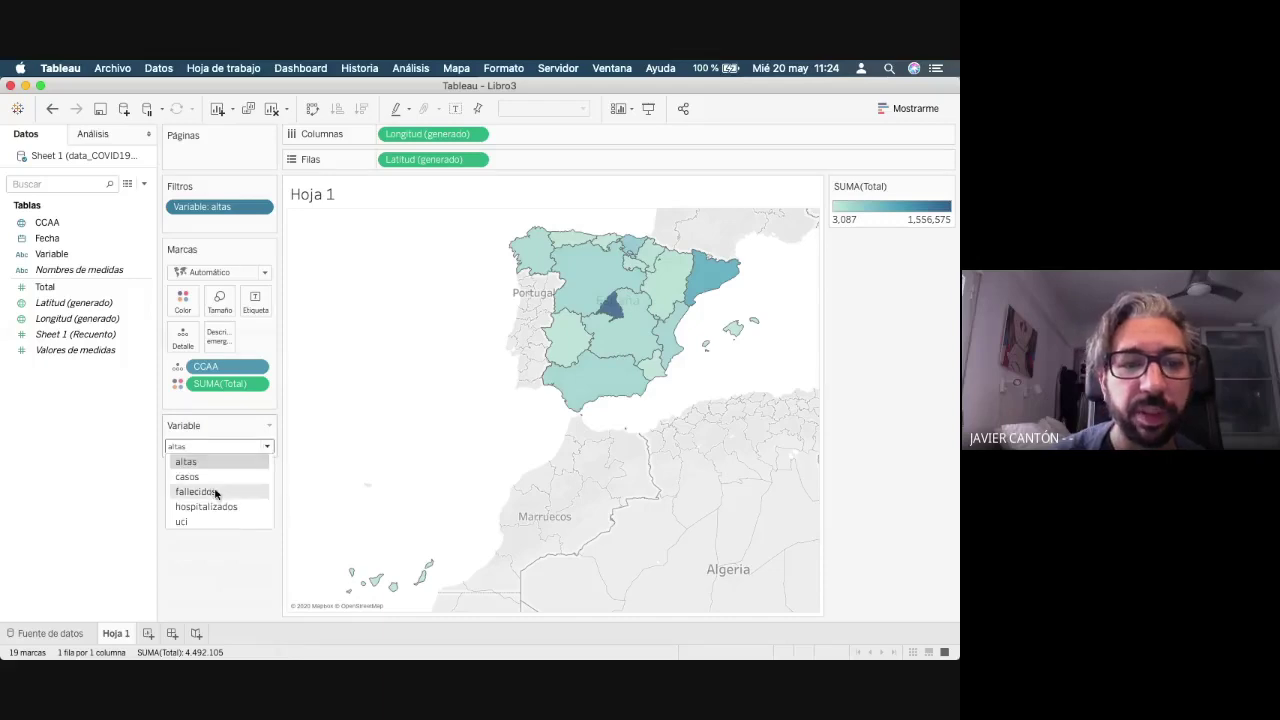
pyautogui.click(215, 492)
pyautogui.click(266, 446)
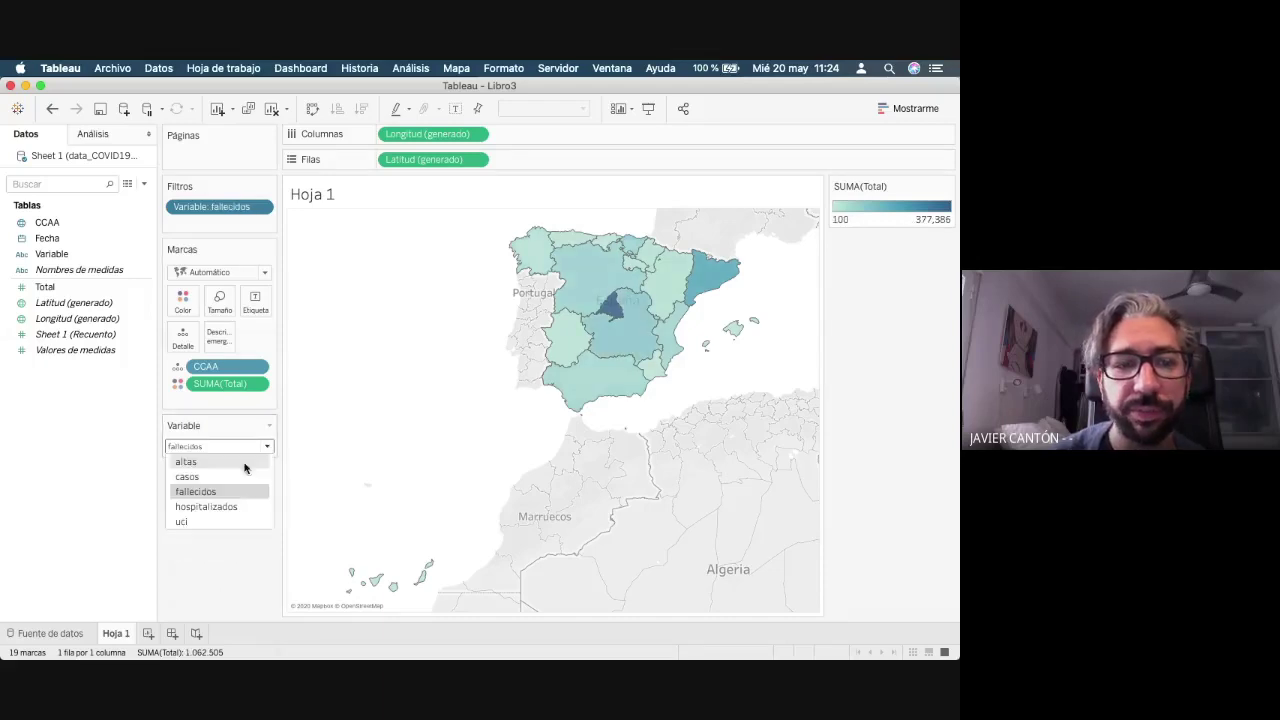
pyautogui.click(204, 507)
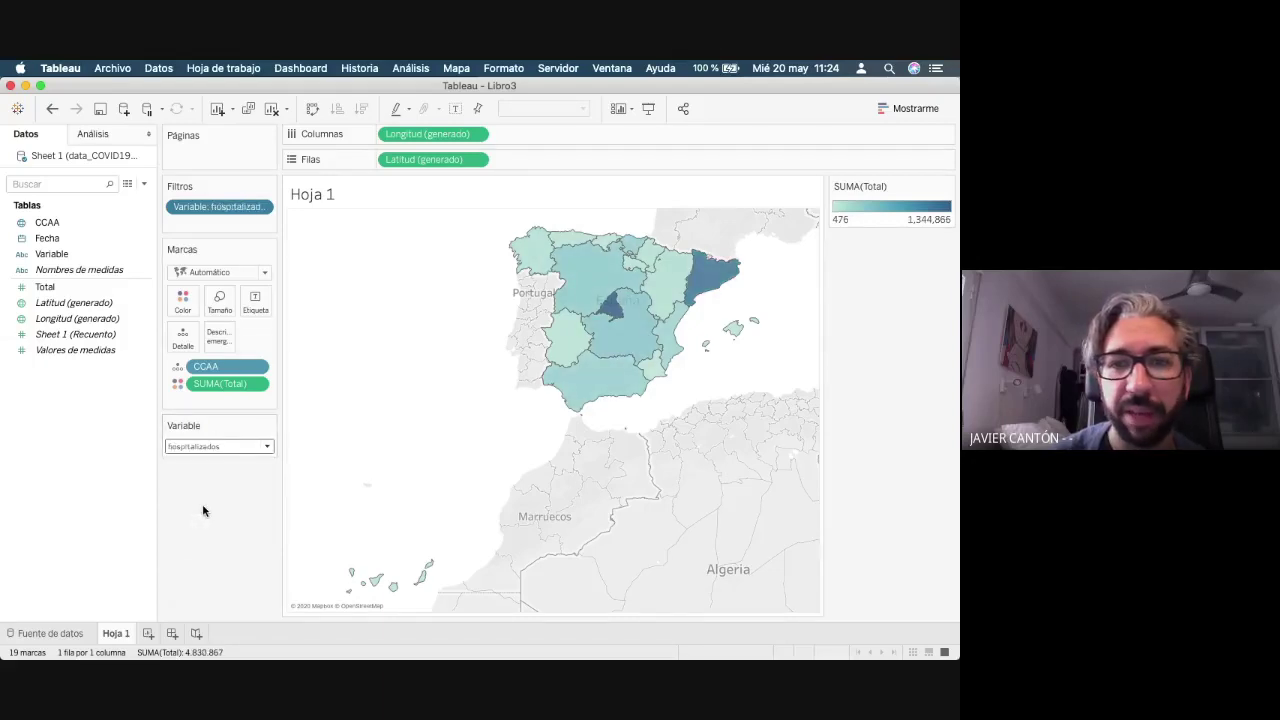
pyautogui.click(267, 446)
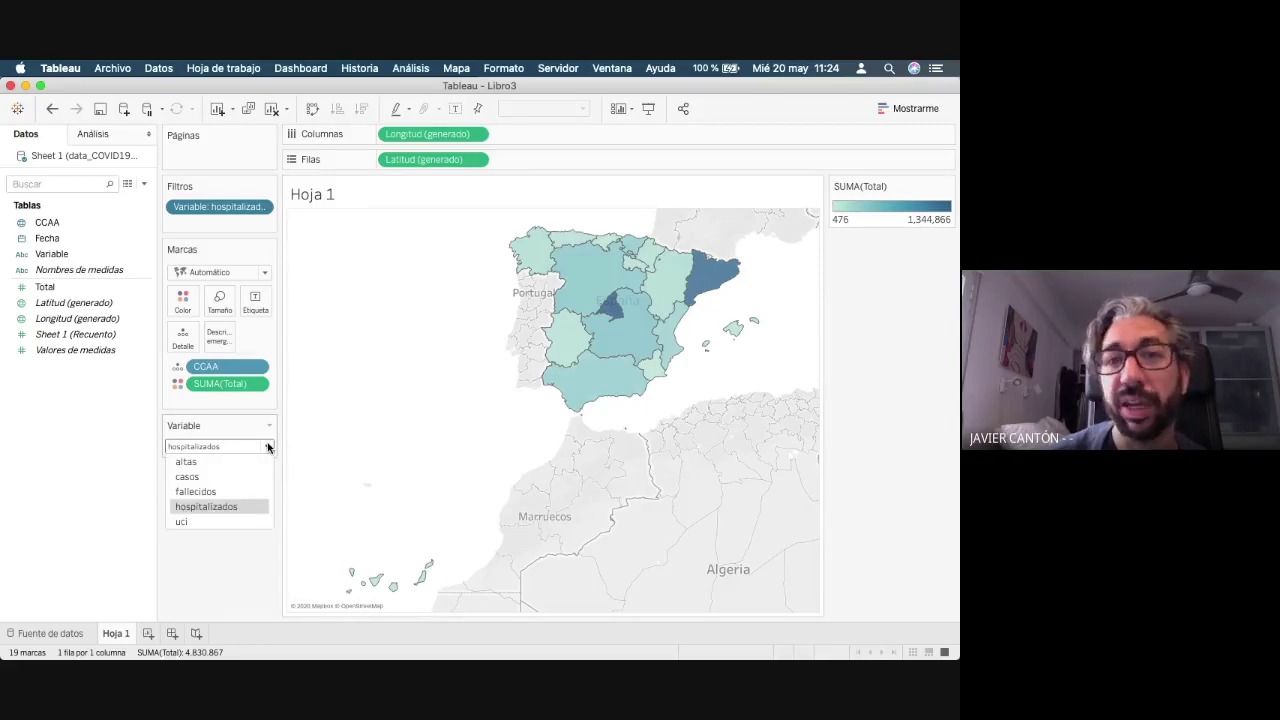
pyautogui.click(267, 446)
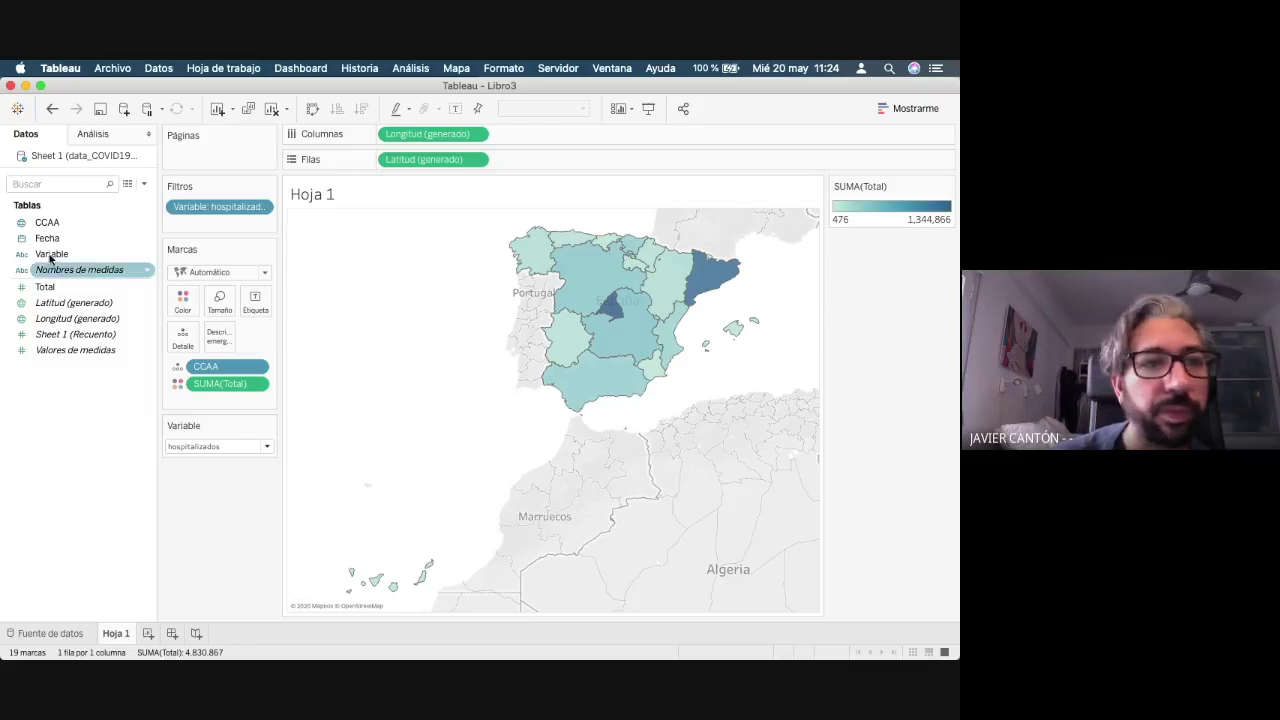
# - Page the map by Fecha and hide the SUMA(Total) colour legend card
pyautogui.moveTo(40, 240); pyautogui.dragTo(193, 162)
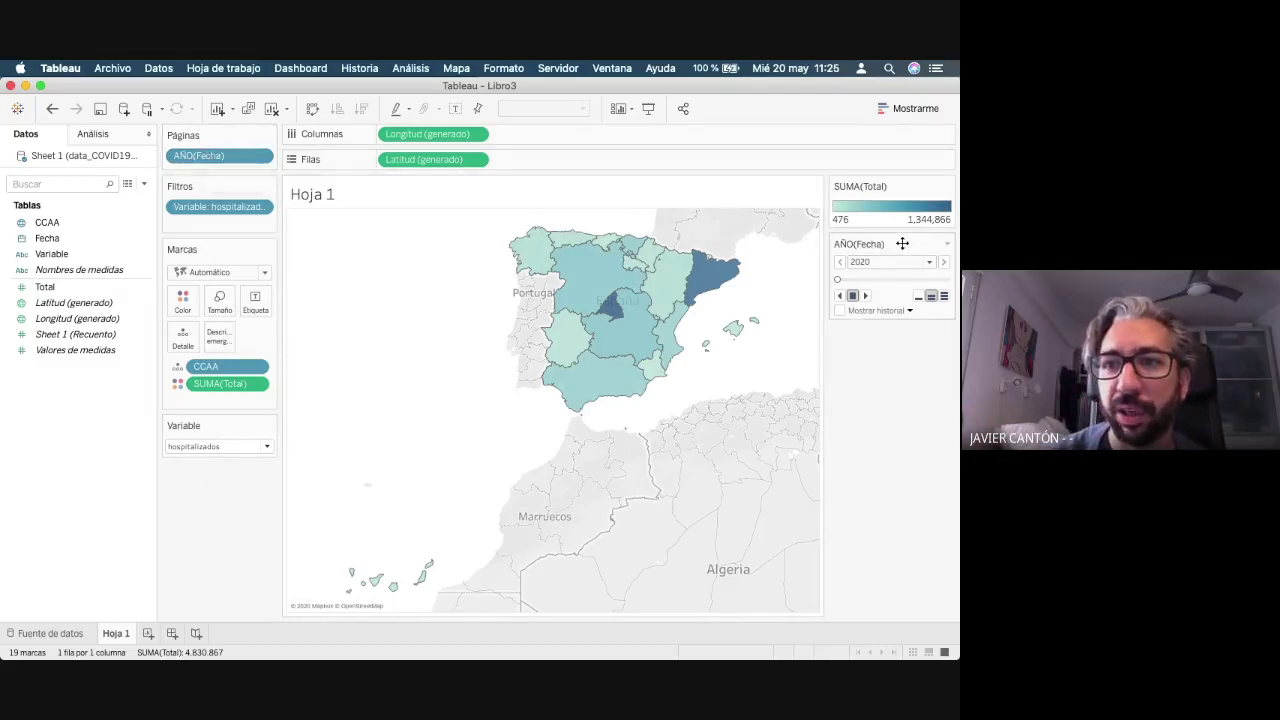
pyautogui.click(946, 187)
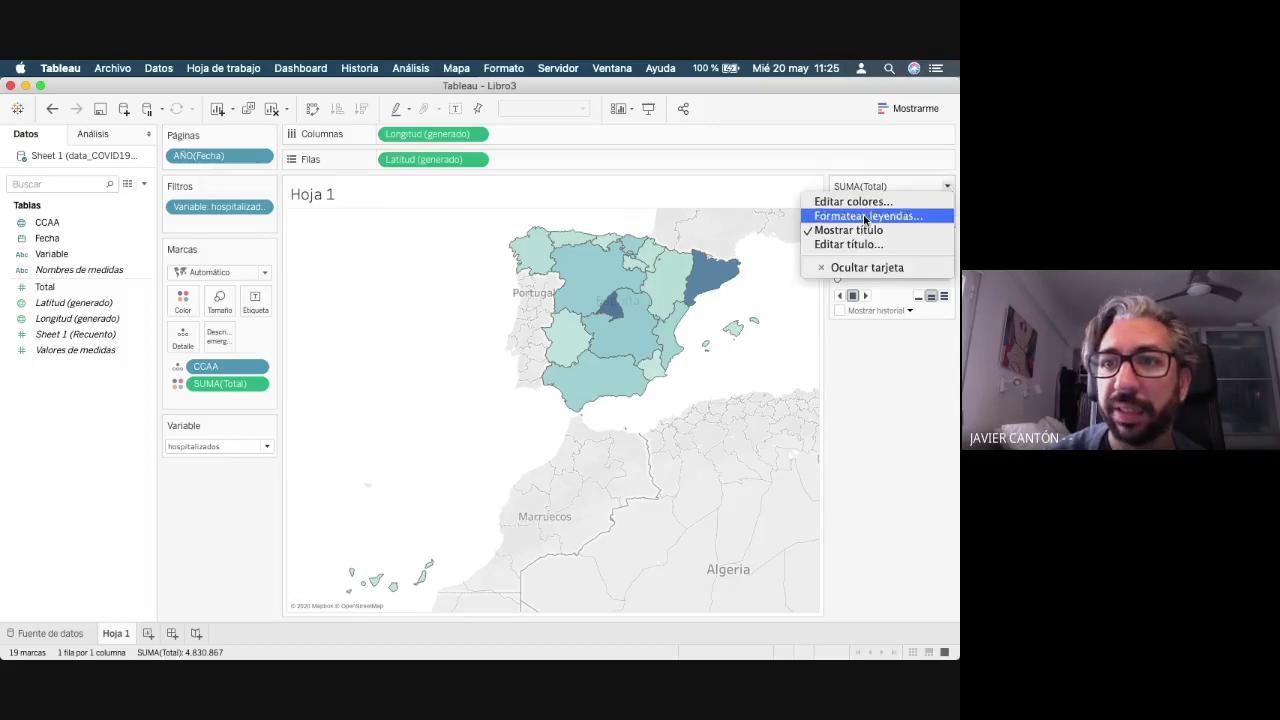
pyautogui.click(838, 267)
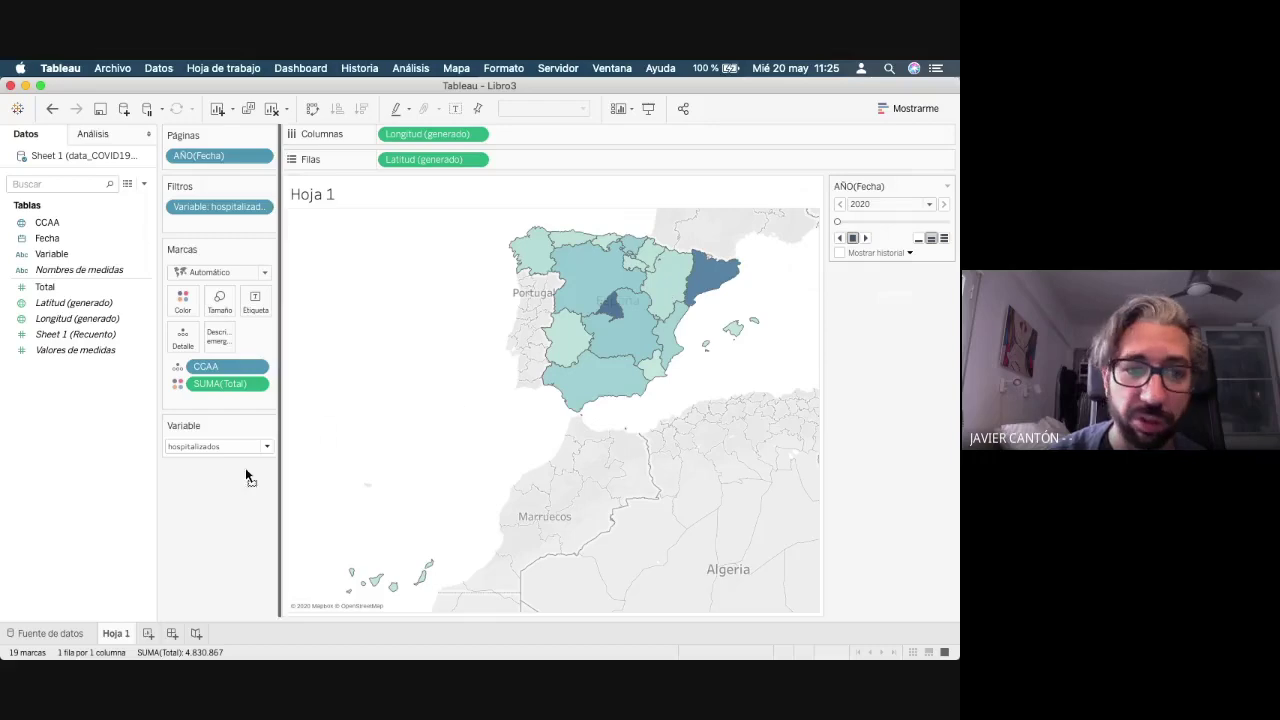
# - Place the Fecha page control below the Variable filter card and set its date level to full-date Día
pyautogui.moveTo(226, 474); pyautogui.dragTo(228, 476)
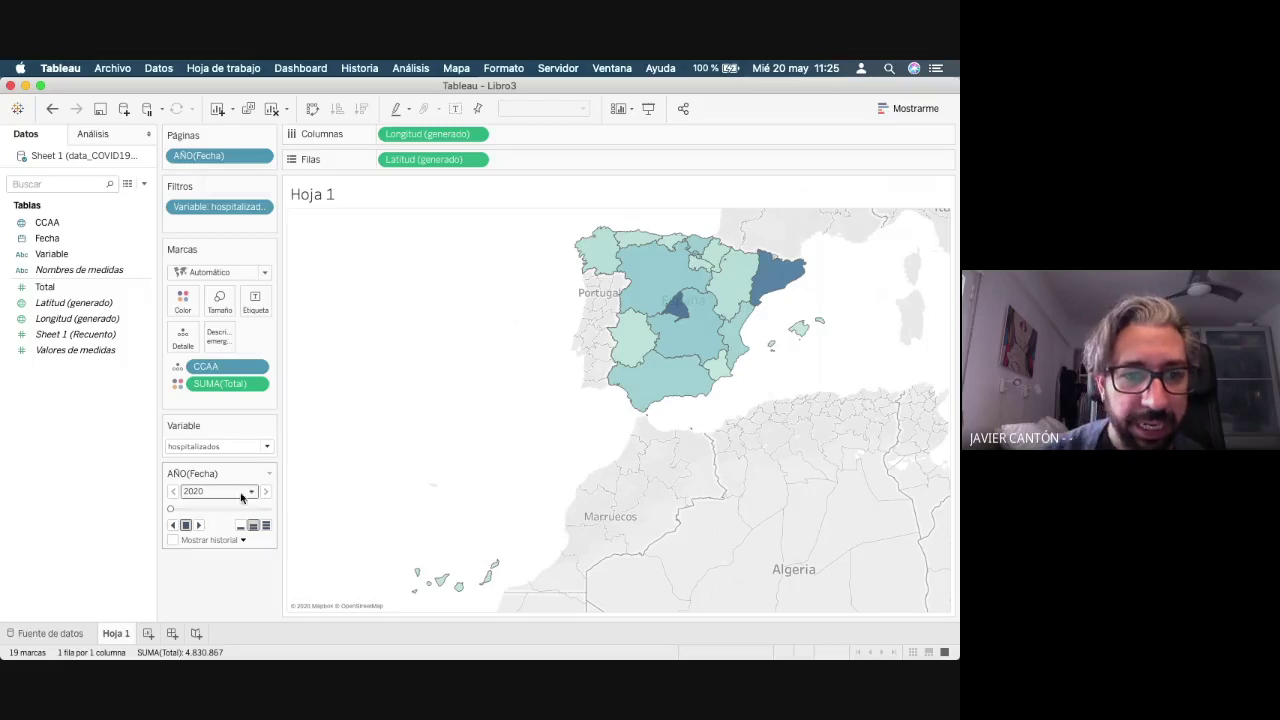
pyautogui.click(260, 157)
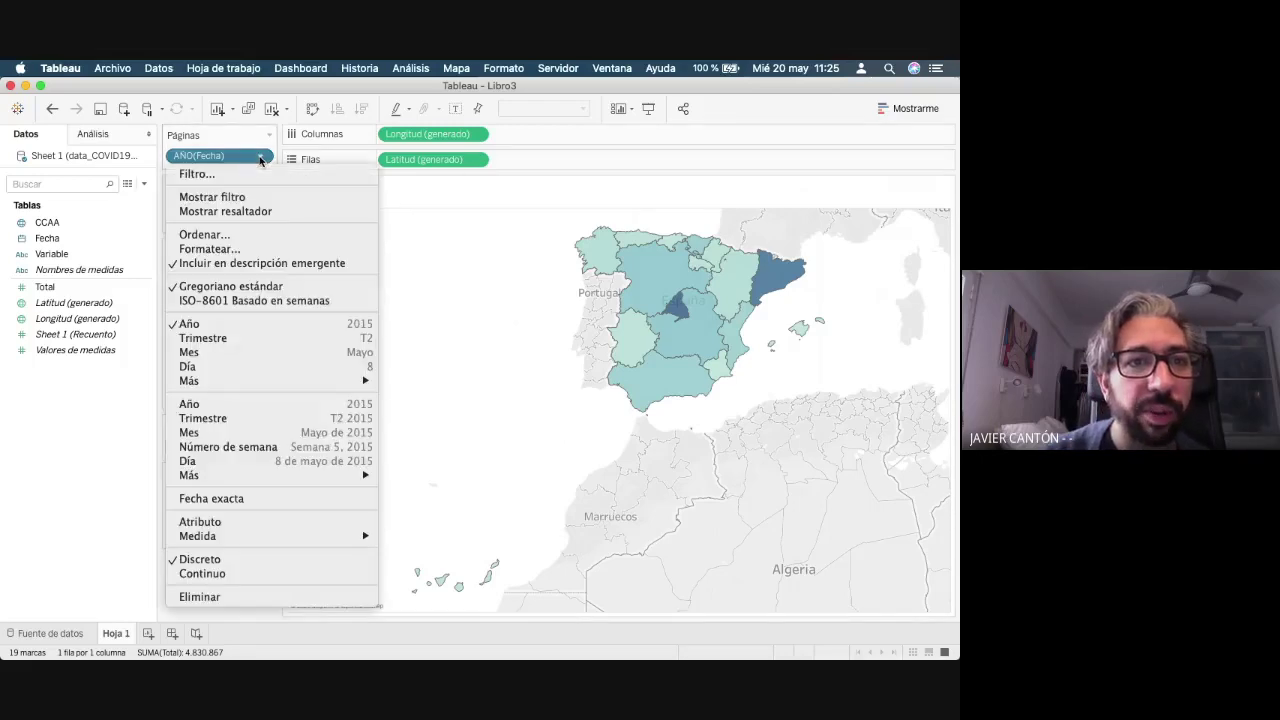
pyautogui.click(219, 462)
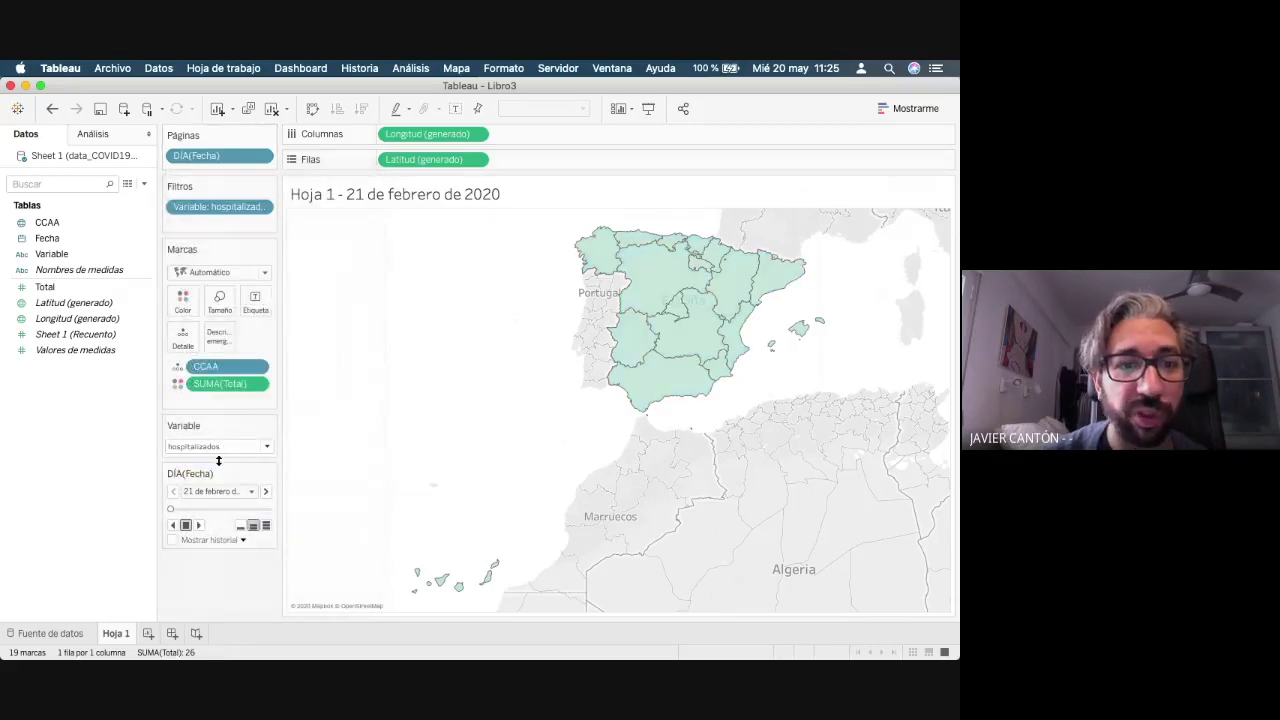
# - Play the daily pages of the map through to 18 de mayo de 2020 and go back to 4 de mayo de 2020
pyautogui.click(265, 492)
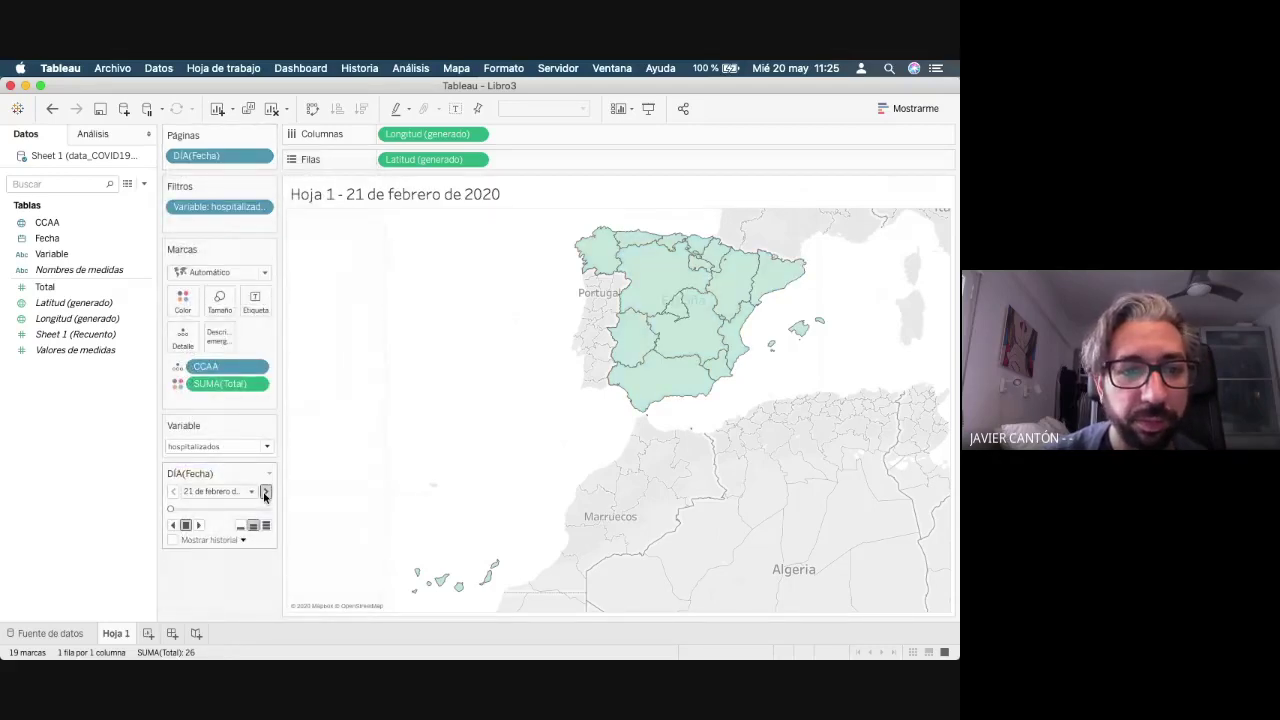
pyautogui.click(199, 525)
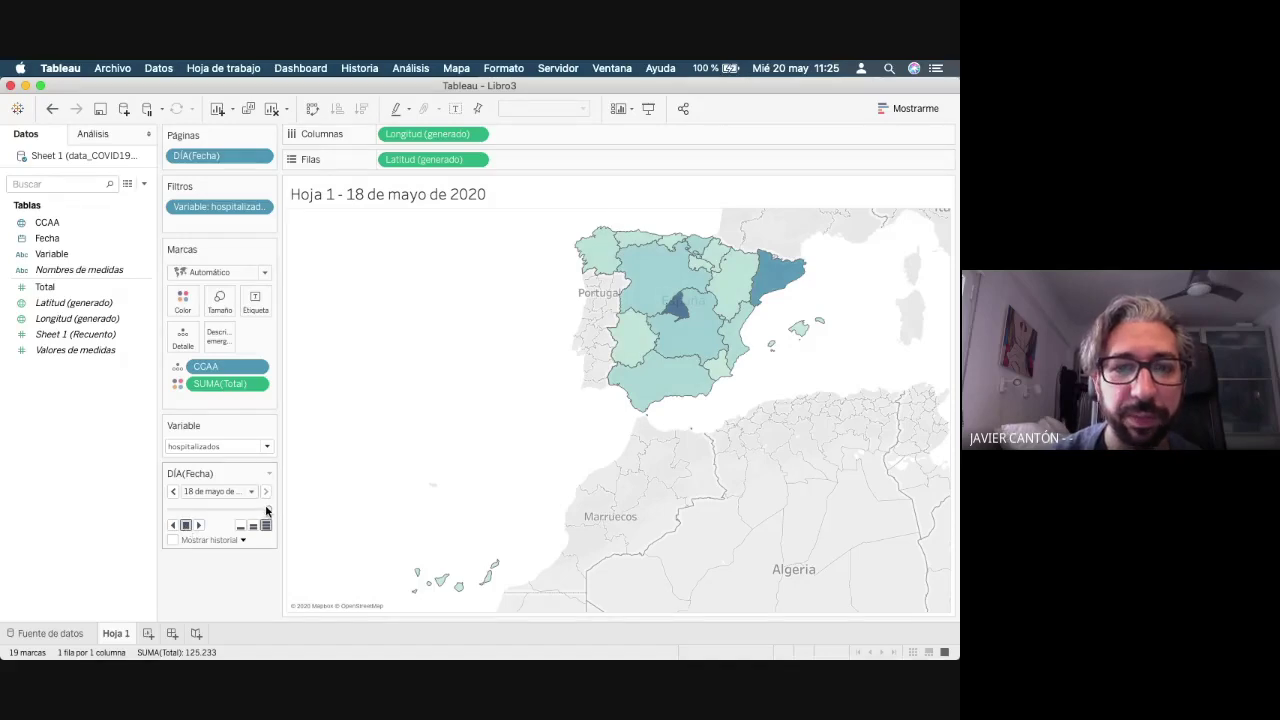
pyautogui.moveTo(265, 510)
pyautogui.mouseDown()
pyautogui.moveTo(230, 510)
pyautogui.moveTo(256, 510)
pyautogui.mouseUp()
# - Show mark labels on the map's communities and set the page date to 19 de abril de 2020
pyautogui.click(255, 300)
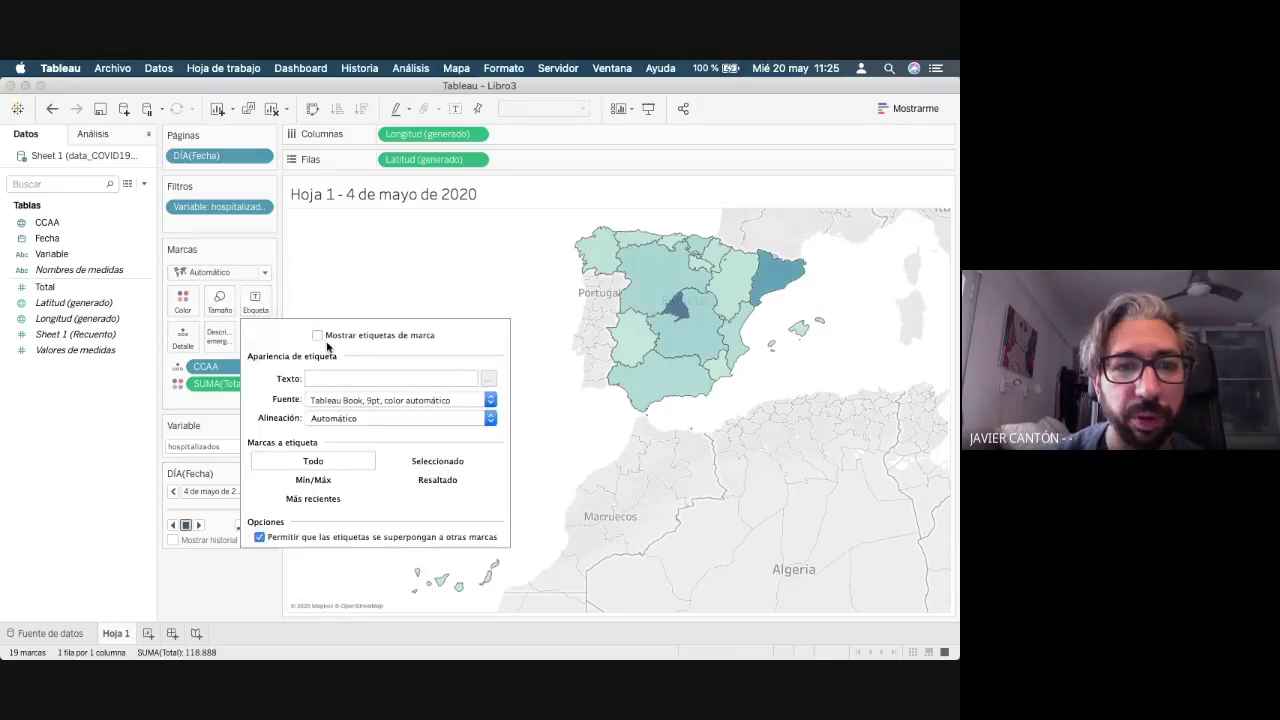
pyautogui.click(317, 335)
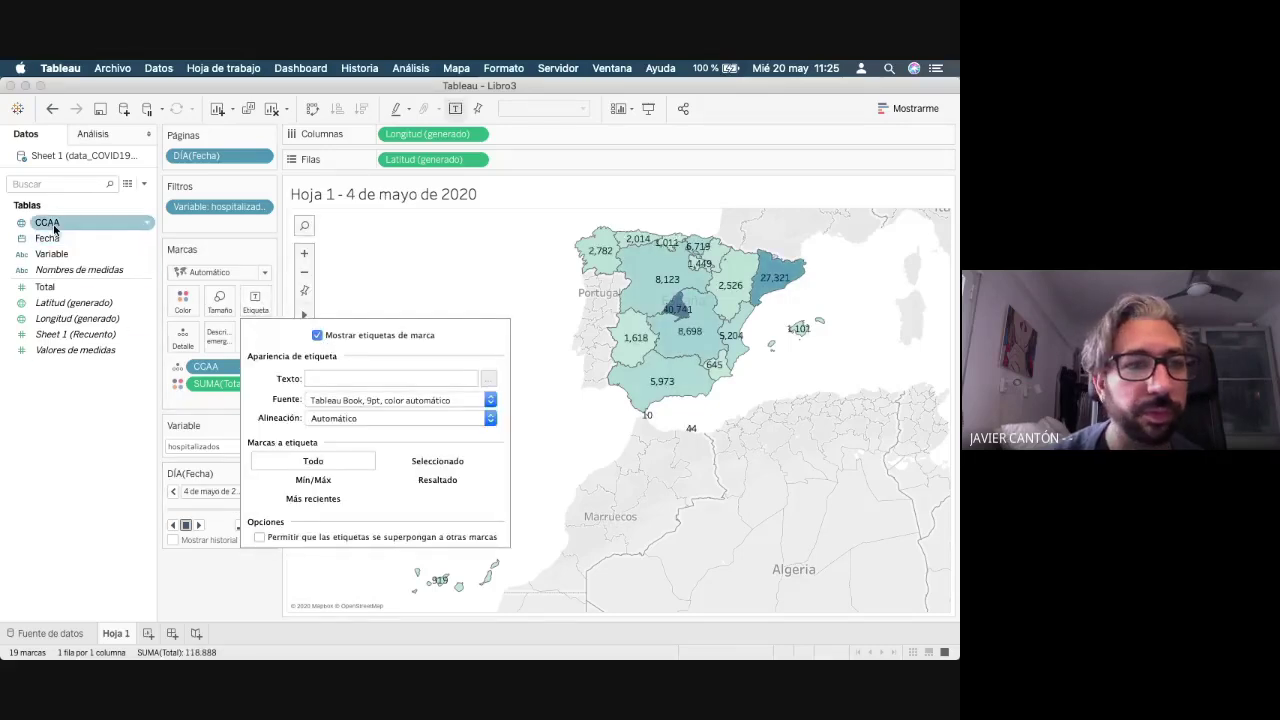
pyautogui.click(54, 491)
pyautogui.moveTo(251, 512)
pyautogui.mouseDown()
pyautogui.moveTo(222, 512)
pyautogui.moveTo(236, 511)
pyautogui.mouseUp()
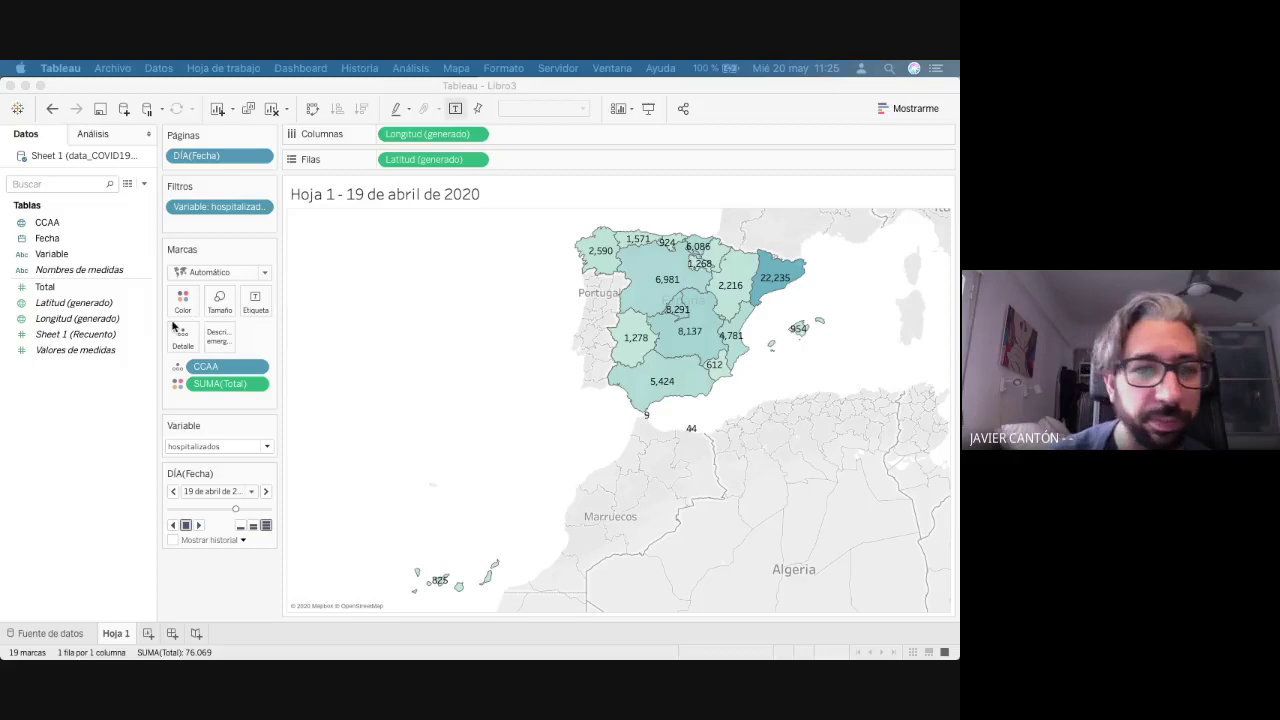
# - Create a second worksheet, Hoja 2, and add Fecha to its columns
pyautogui.click(148, 636)
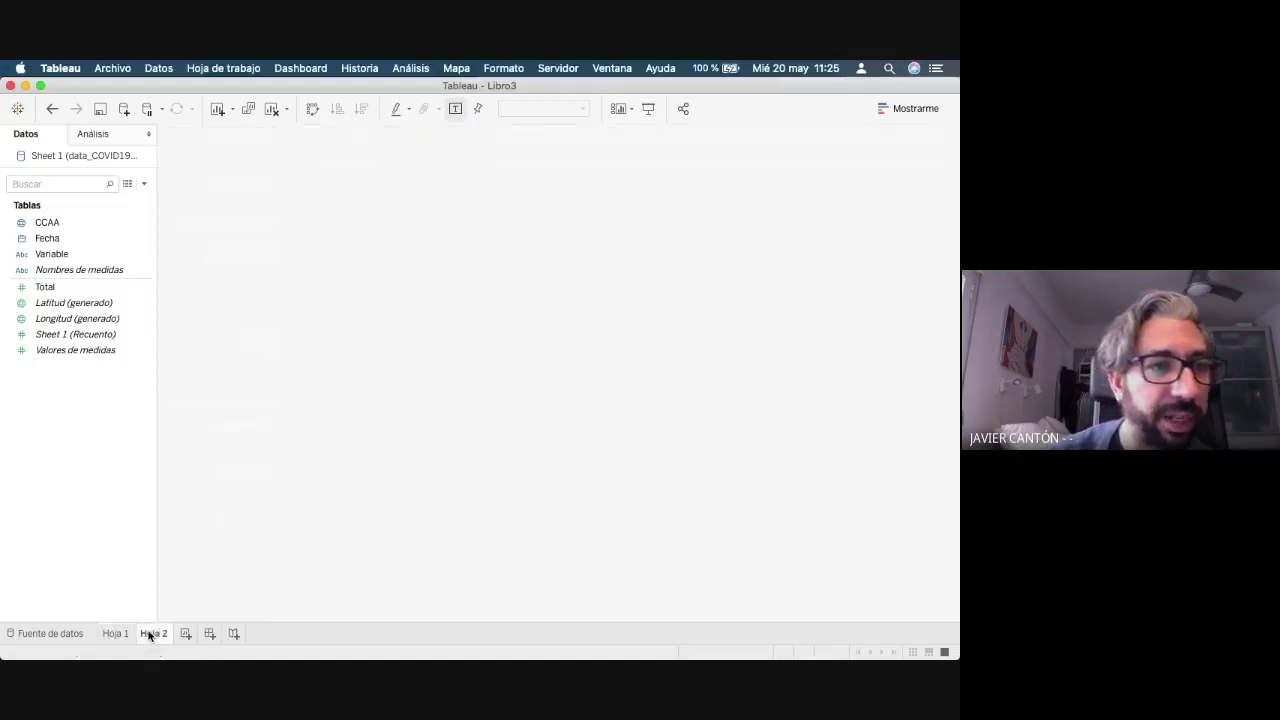
pyautogui.doubleClick(43, 239)
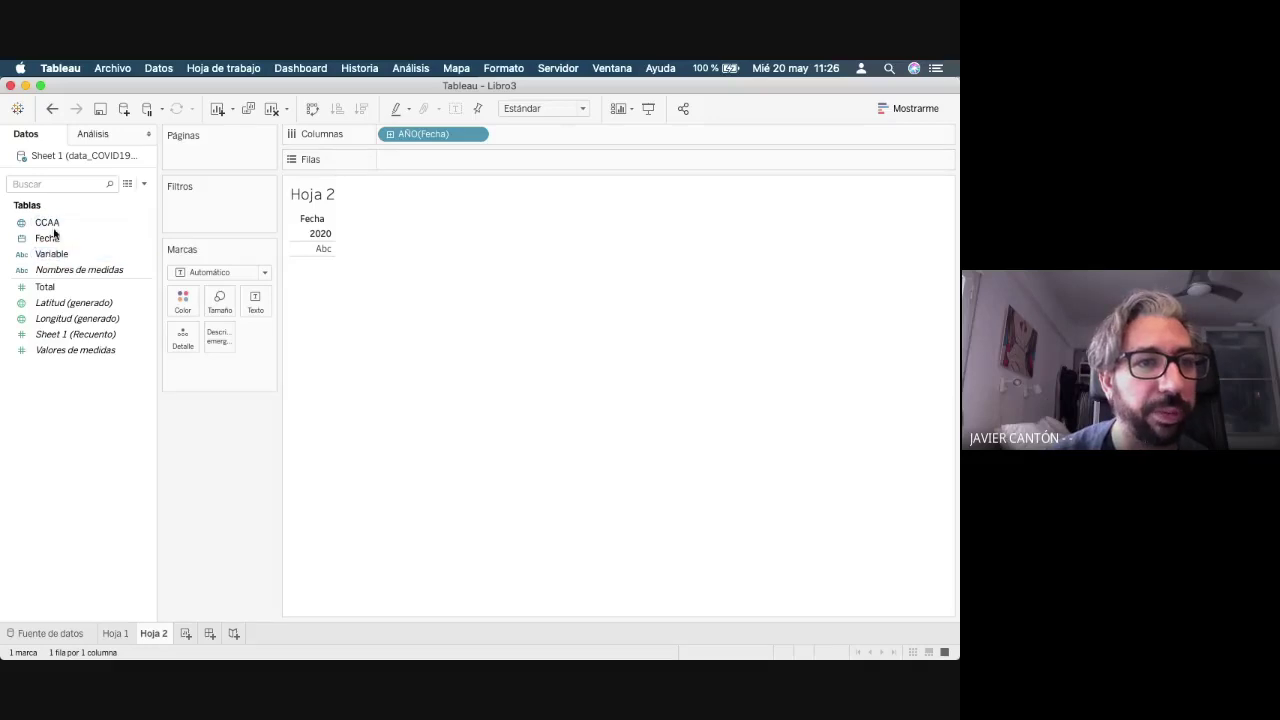
# - Apply Hoja 1's Variable filter to all worksheets using this data source and check it in Hoja 2
pyautogui.click(114, 636)
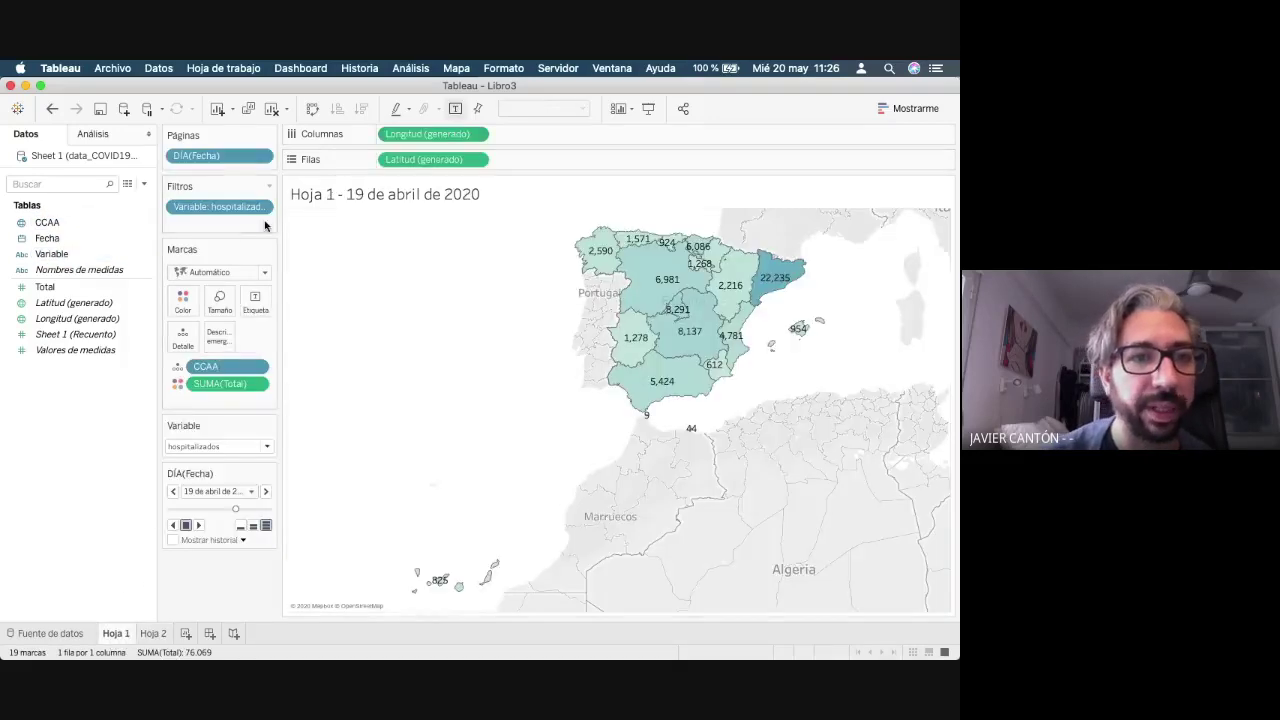
pyautogui.click(262, 207)
pyautogui.moveTo(284, 294)
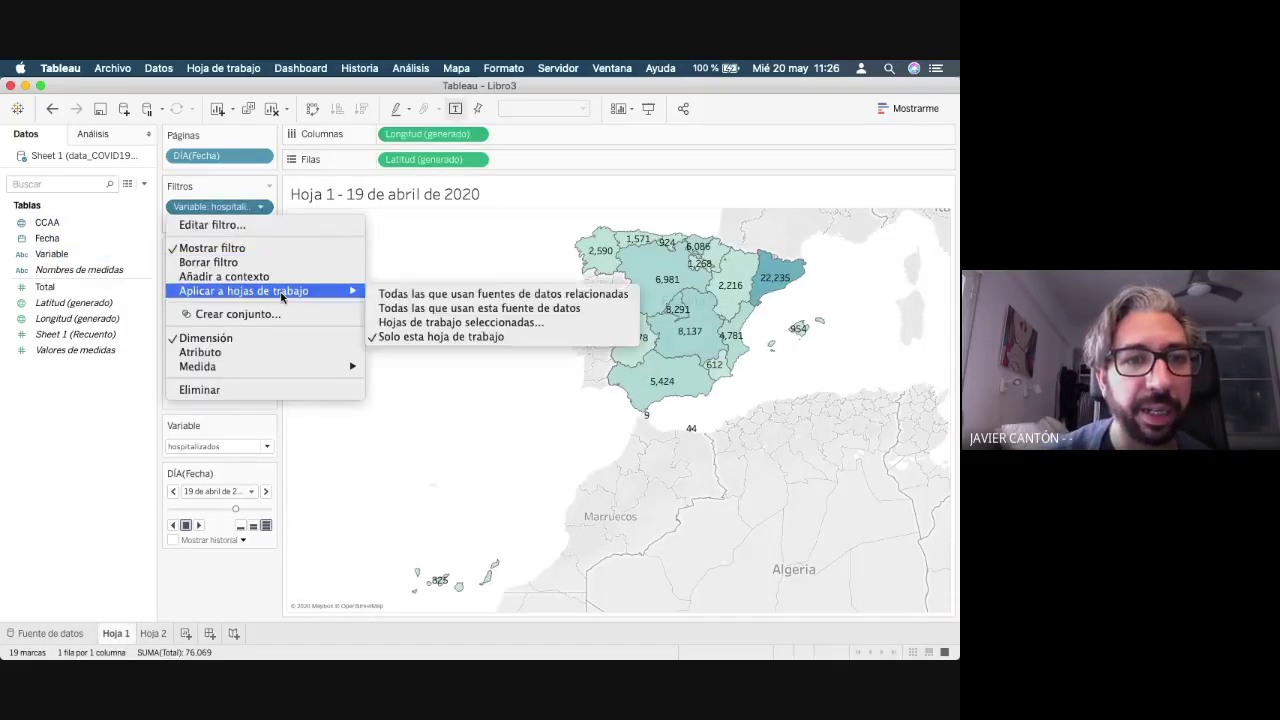
pyautogui.click(412, 309)
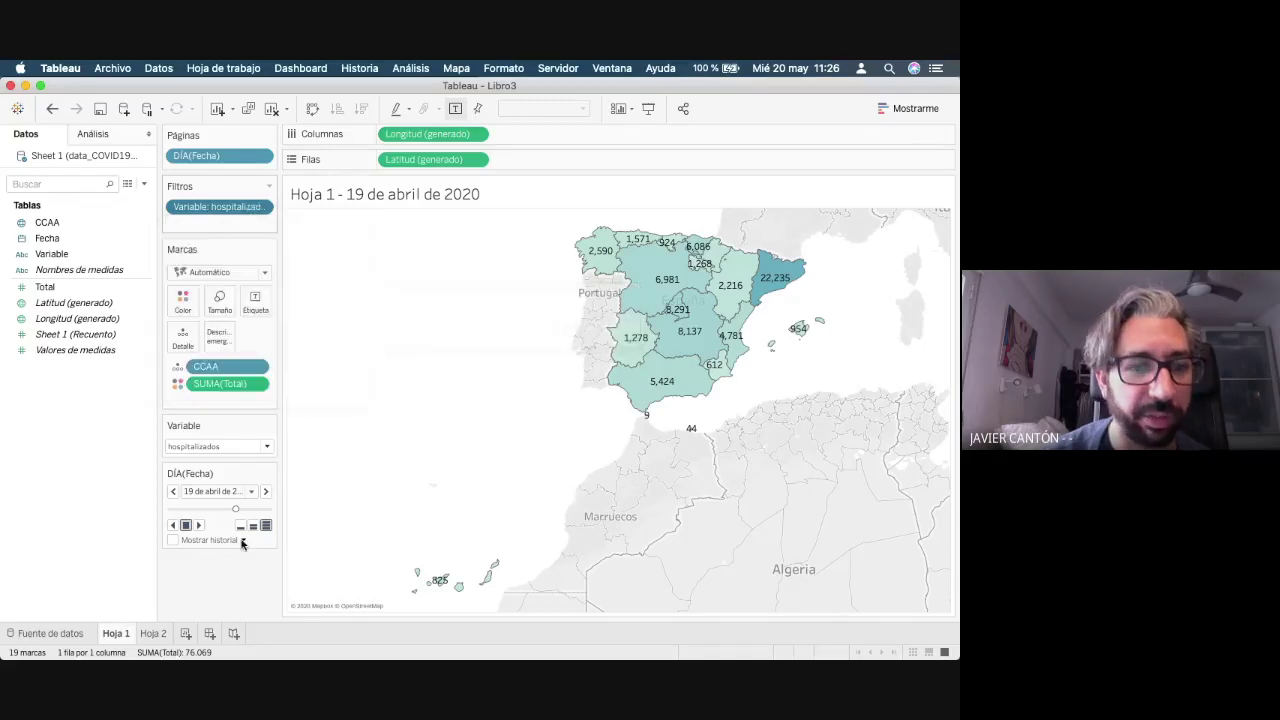
pyautogui.click(153, 633)
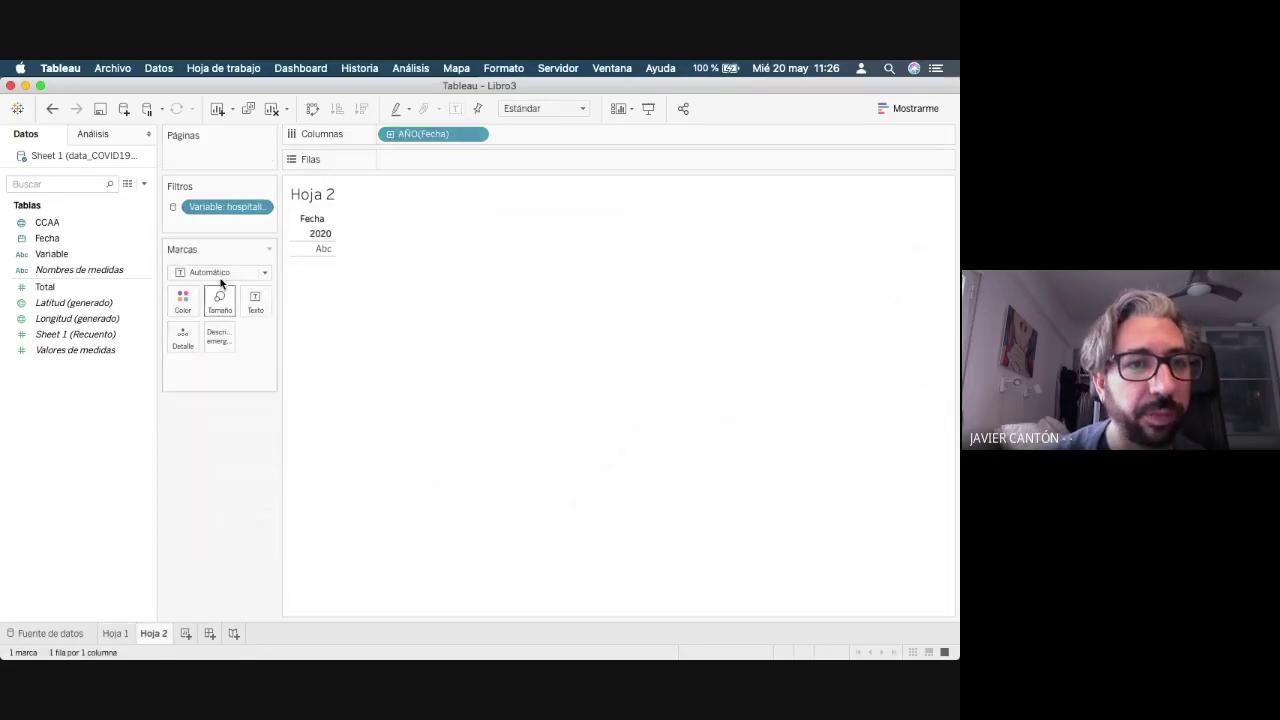
# - Show the Variable filter in Hoja 2 and place its card below the Marks card
pyautogui.click(262, 207)
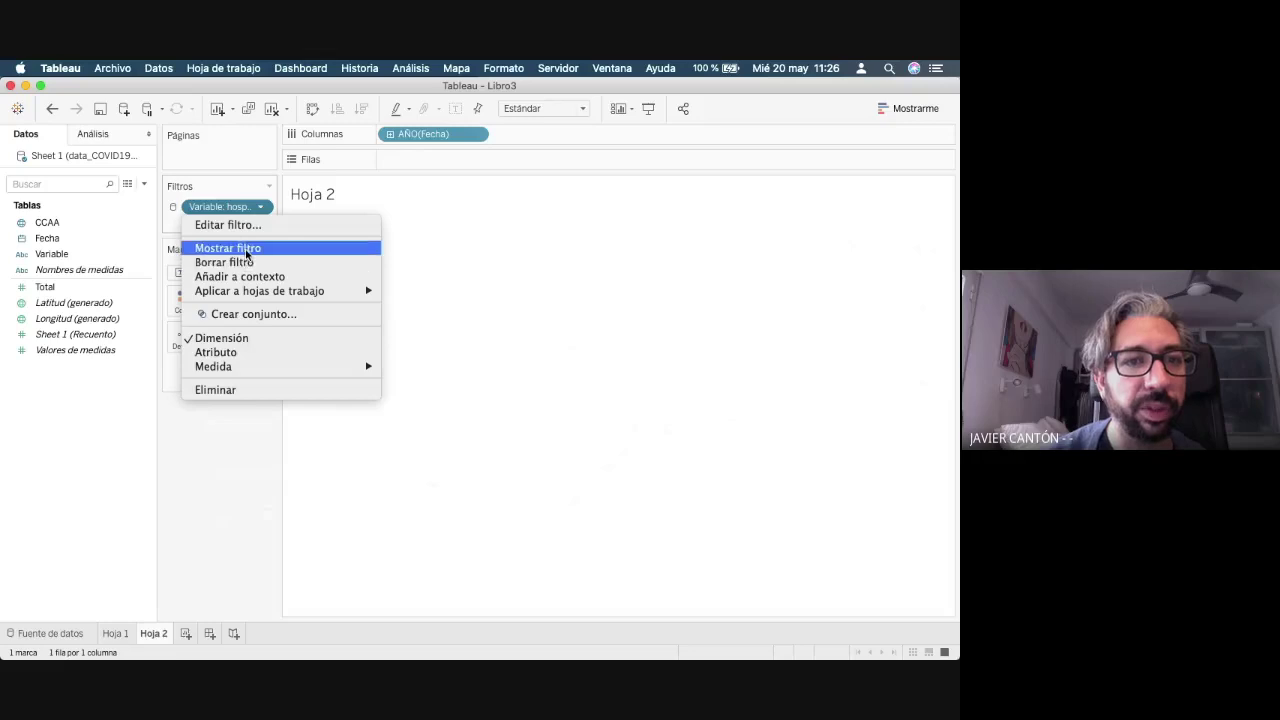
pyautogui.click(248, 248)
pyautogui.moveTo(869, 186); pyautogui.dragTo(205, 414)
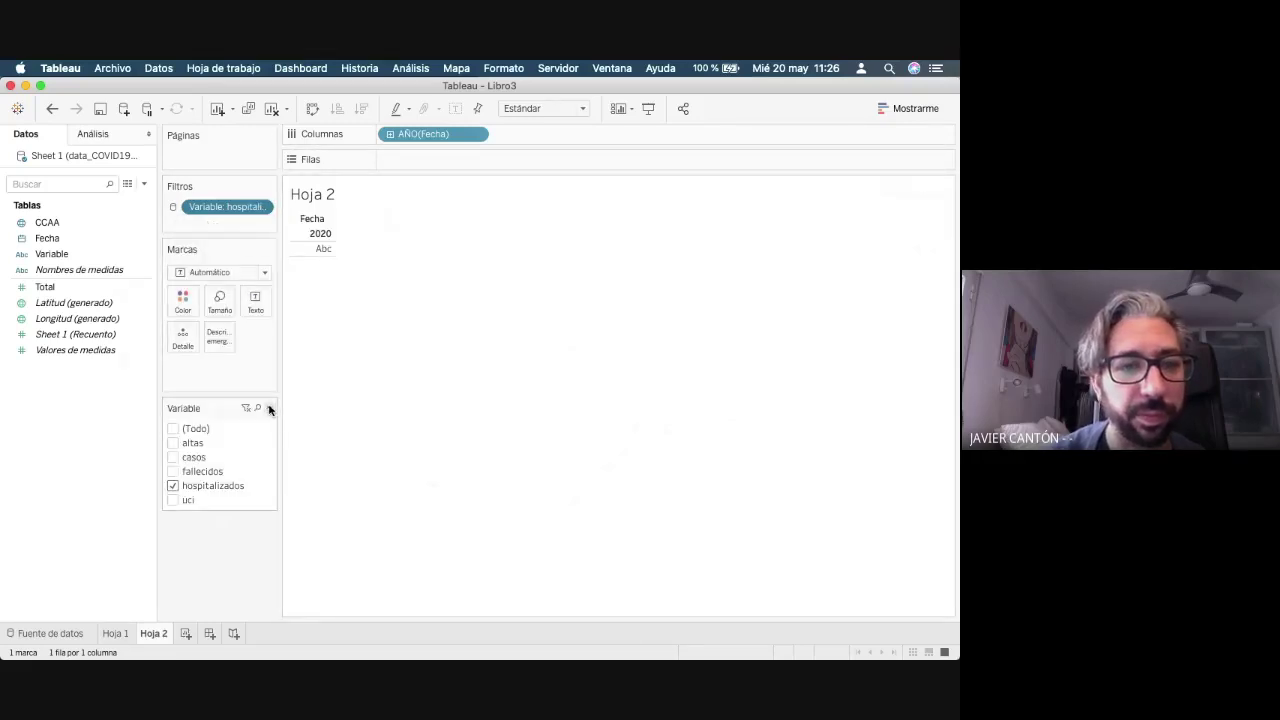
# - Hide the "(Todo)" option on Hoja 2's Variable filter card and make it a single-value dropdown list
pyautogui.click(270, 410)
pyautogui.moveTo(222, 410)
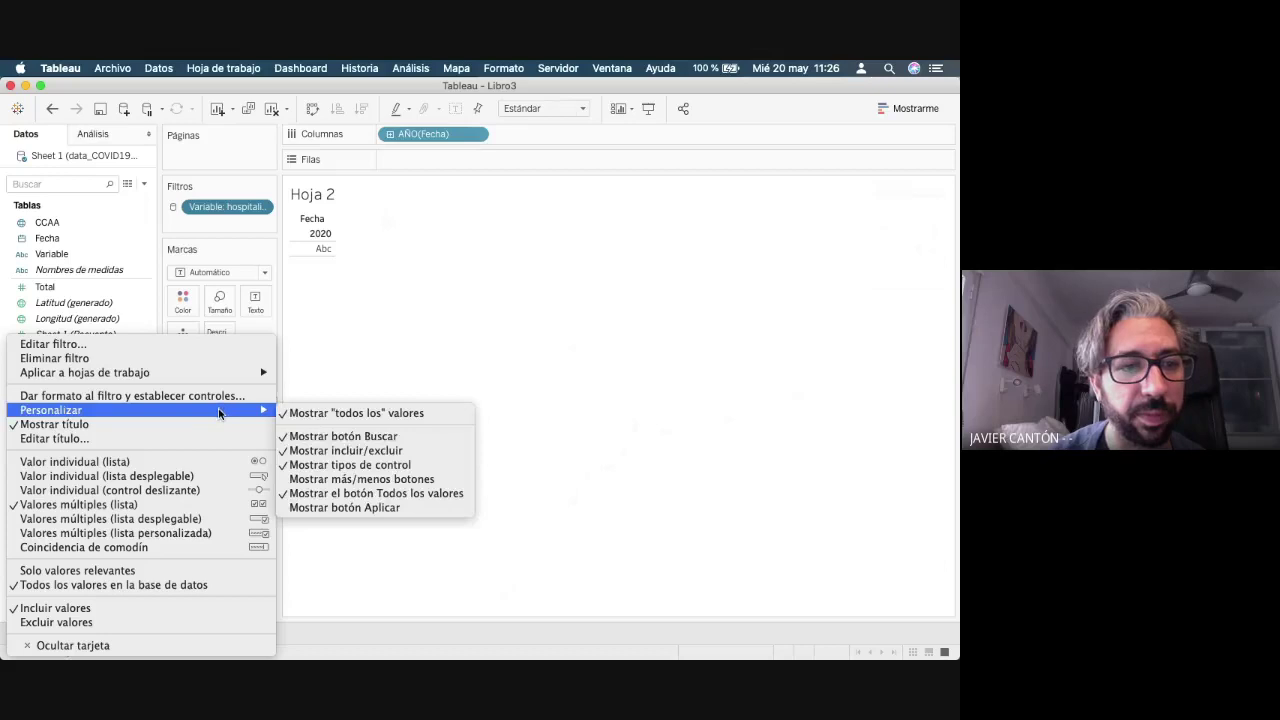
pyautogui.click(302, 415)
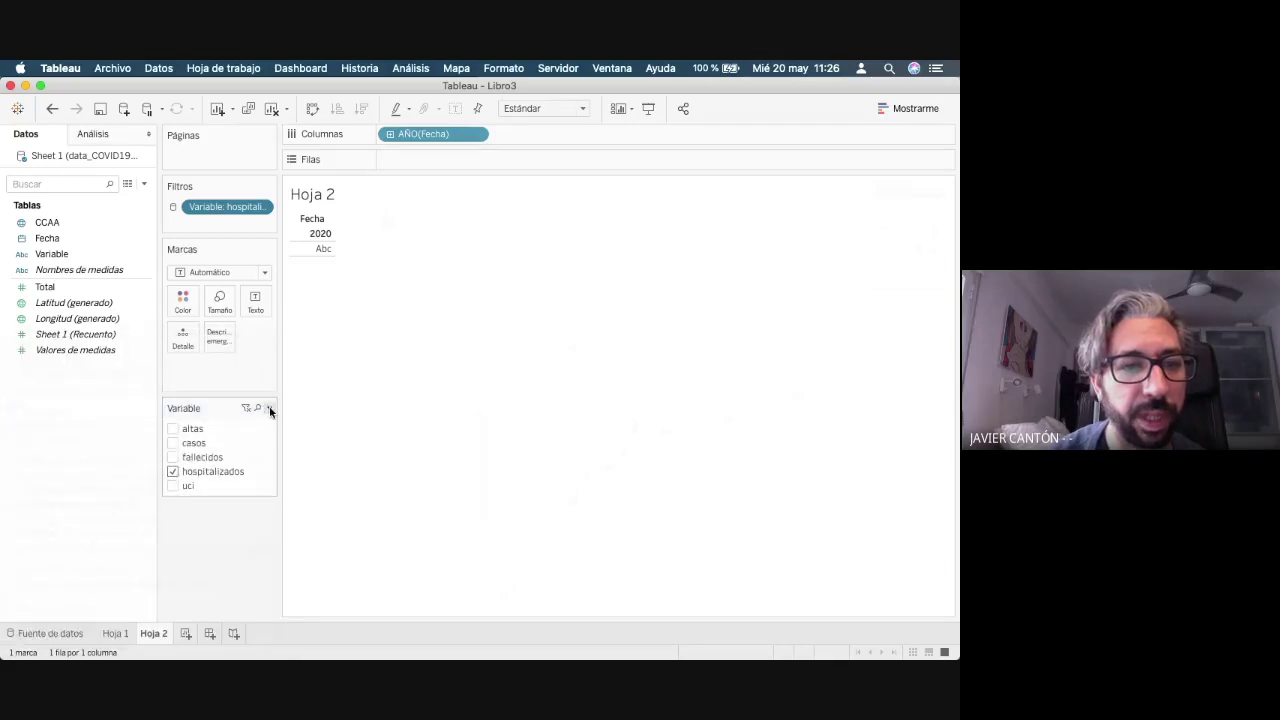
pyautogui.click(270, 410)
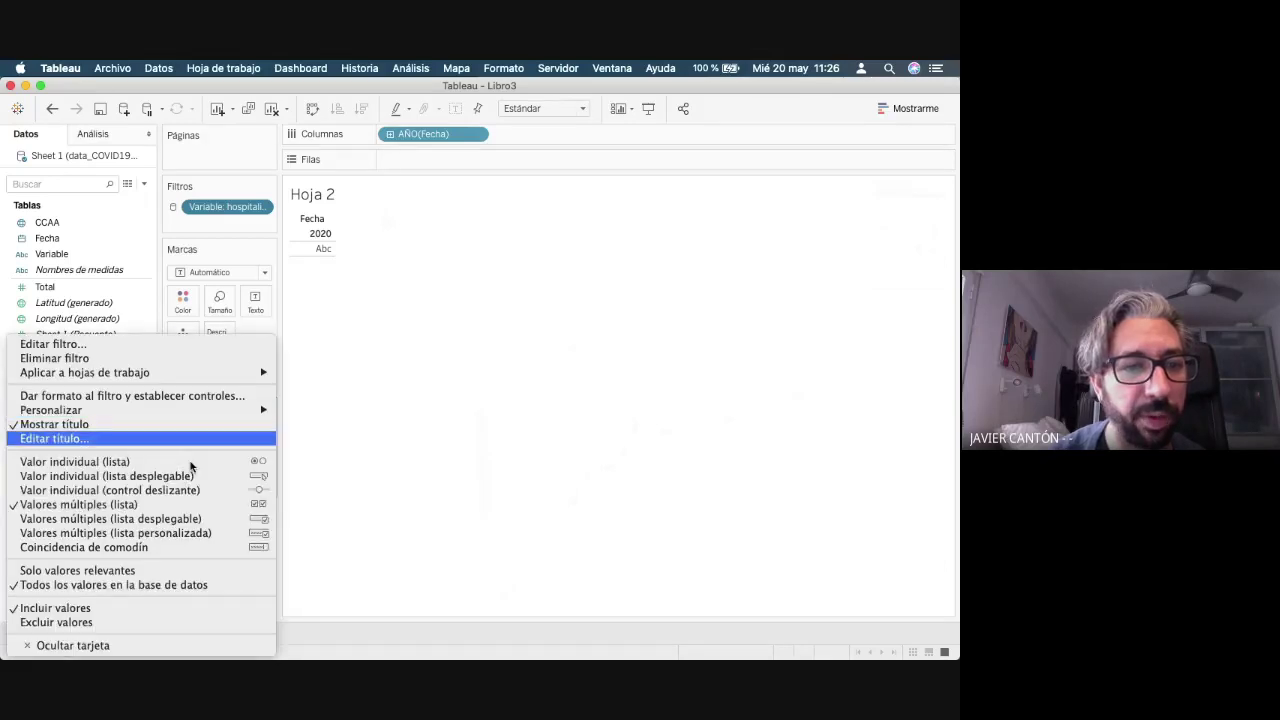
pyautogui.click(155, 477)
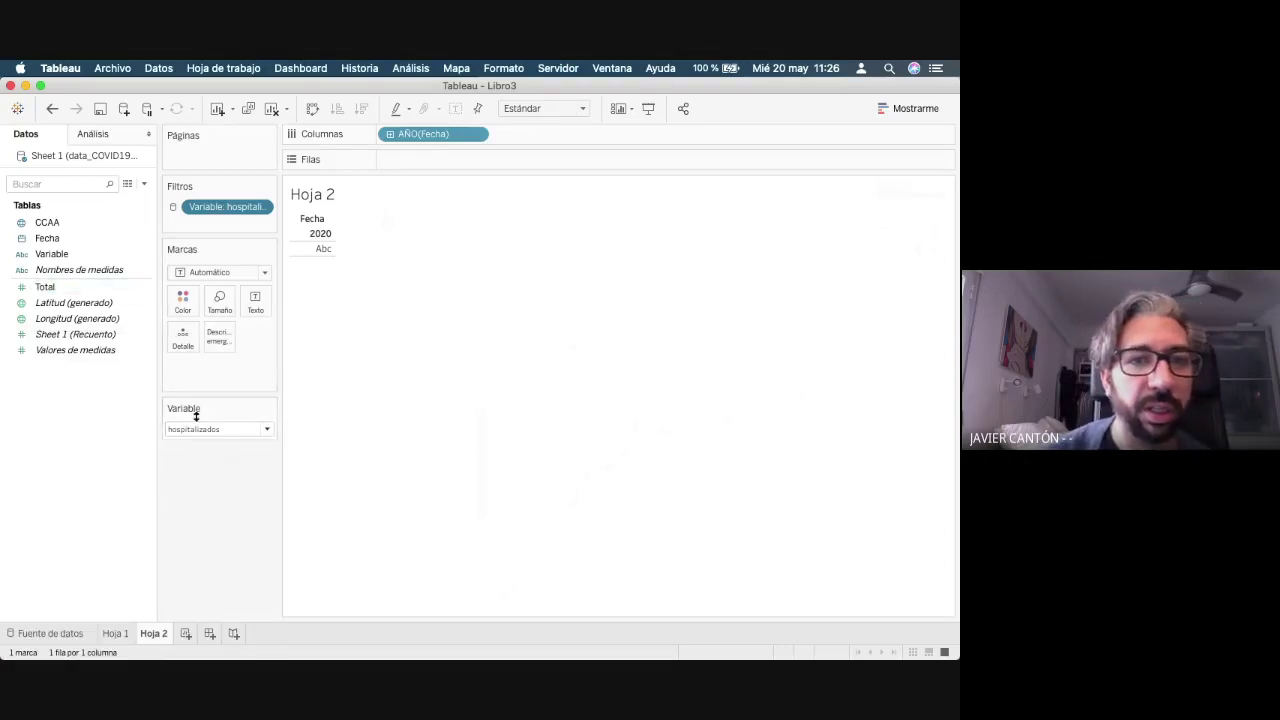
# - Undo Hoja 2's filter card changes and the application of the Variable filter to all worksheets, and return to Hoja 2
pyautogui.press('super+z')
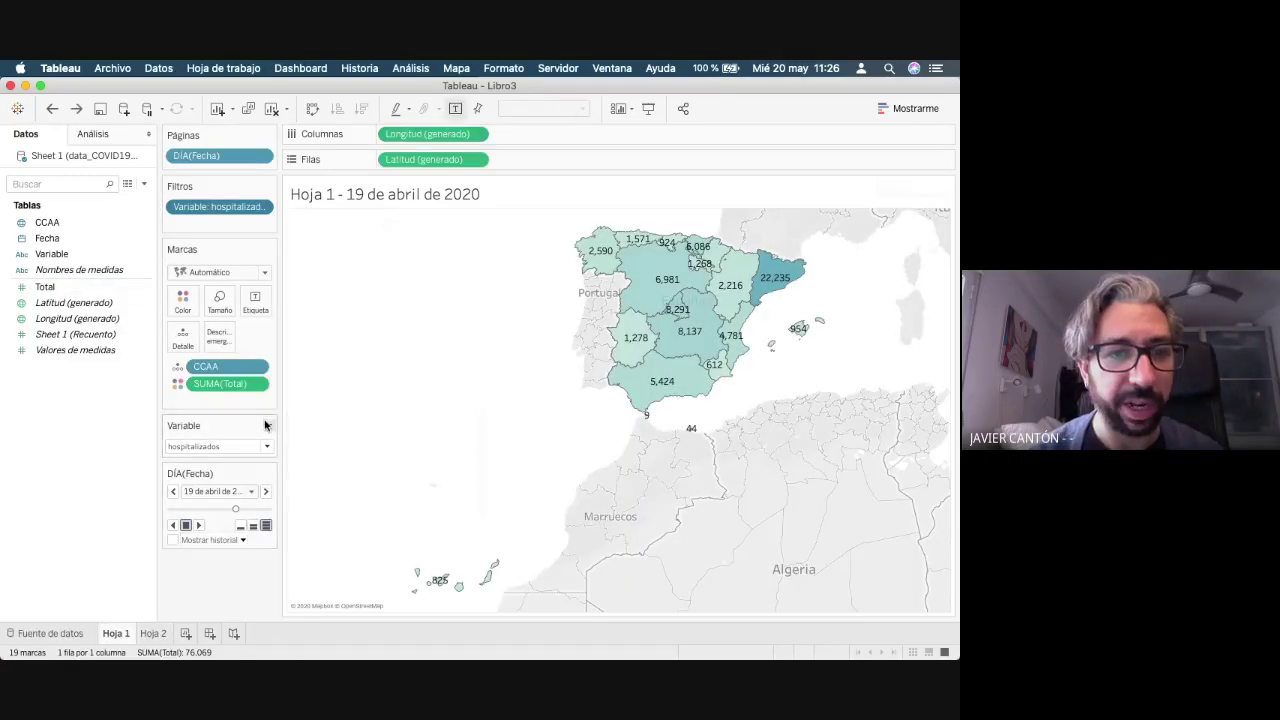
pyautogui.click(155, 632)
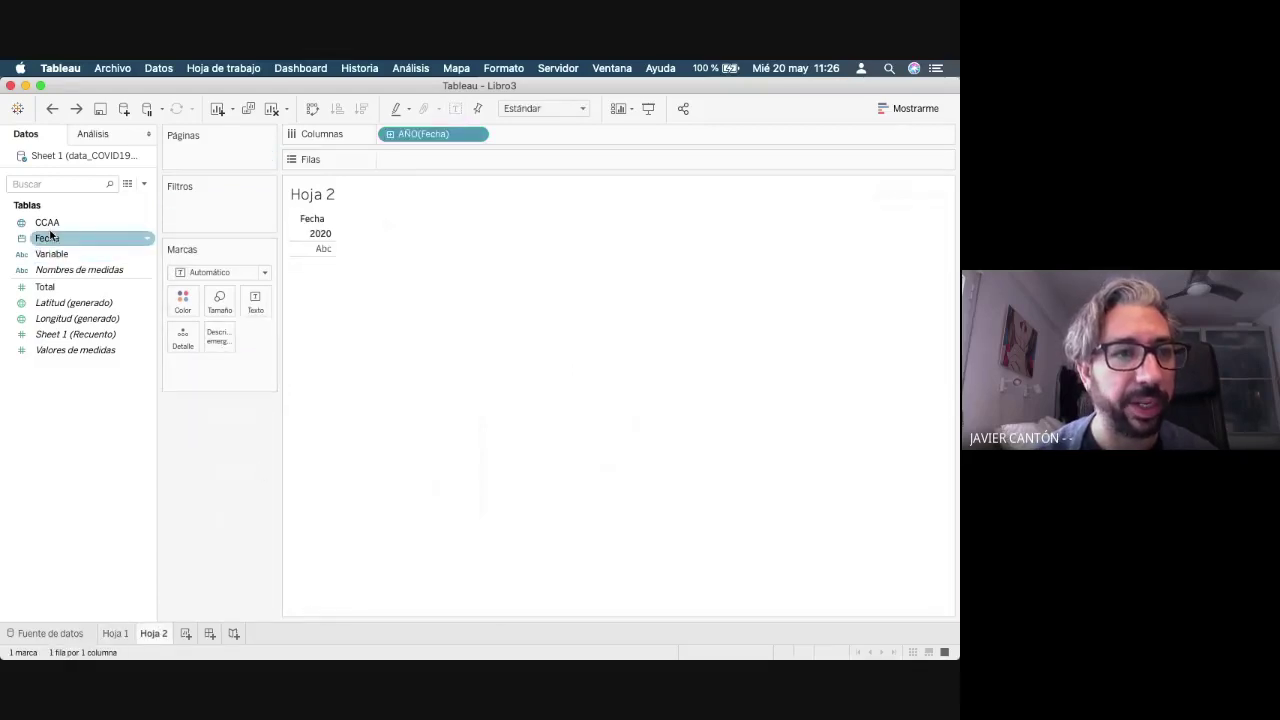
# - Build a line chart of Total by continuous day of Fecha in Hoja 2, with the lines coloured by Variable
pyautogui.doubleClick(51, 288)
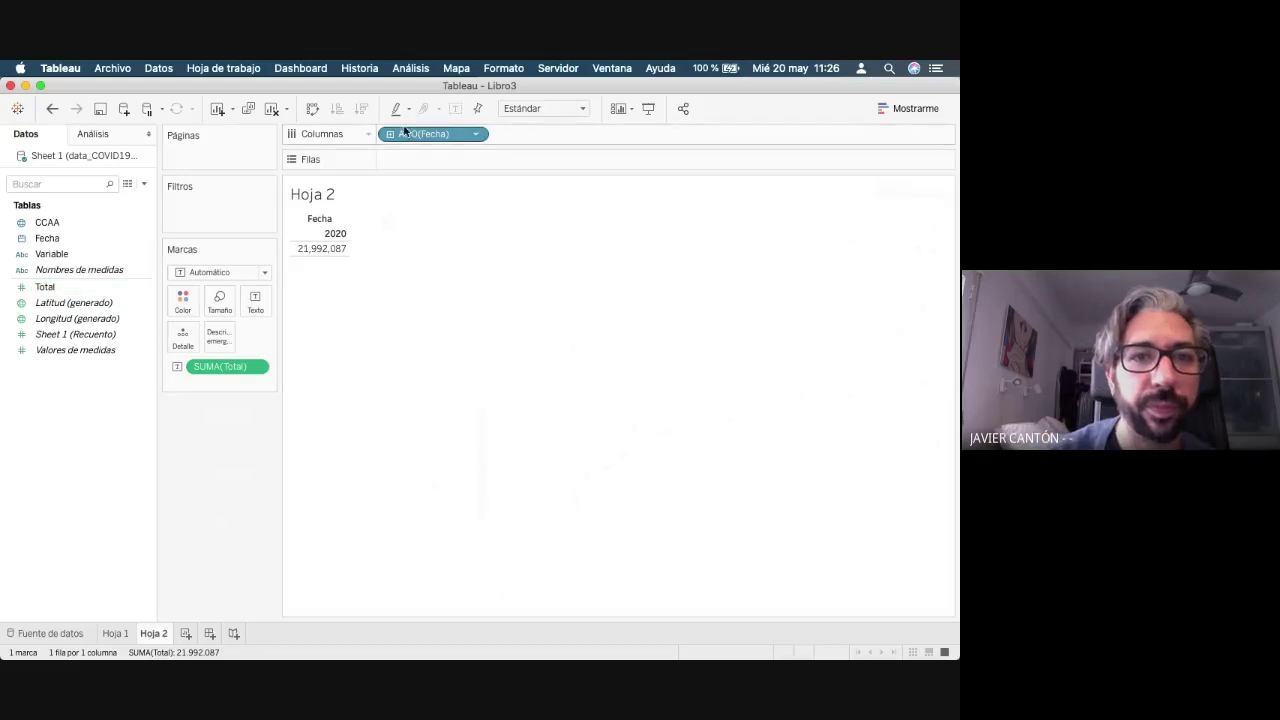
pyautogui.click(477, 134)
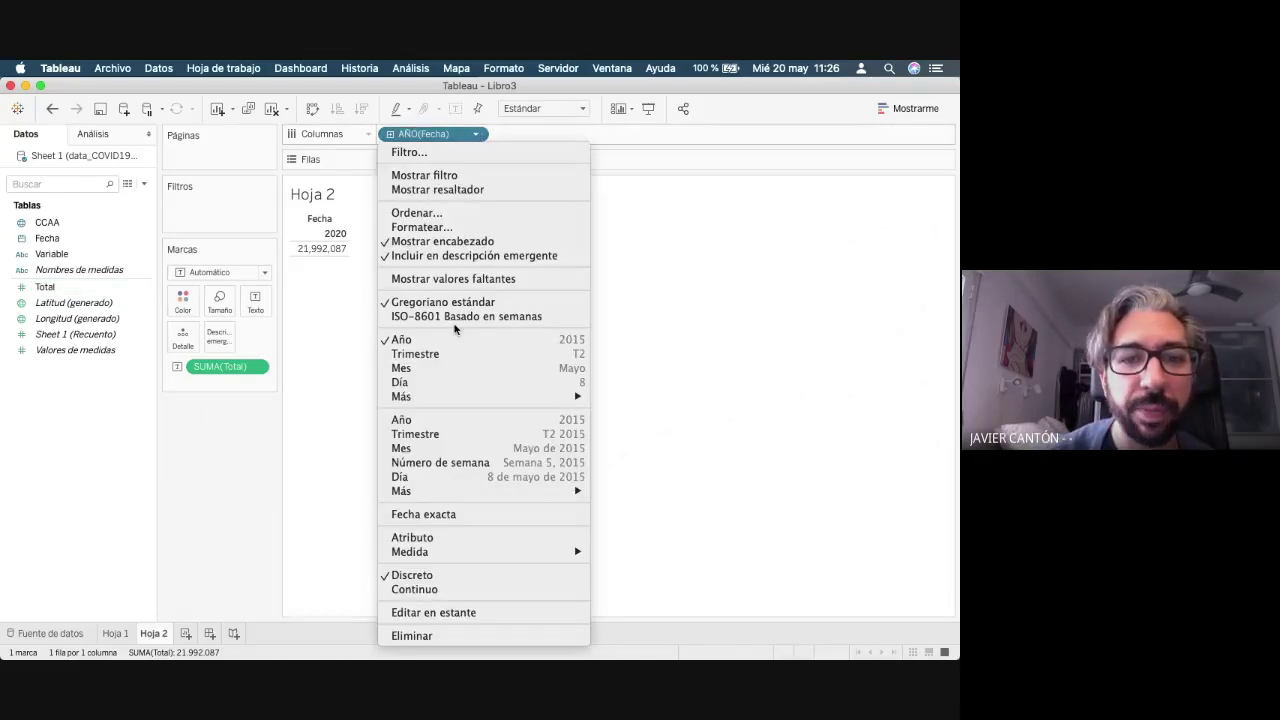
pyautogui.click(418, 481)
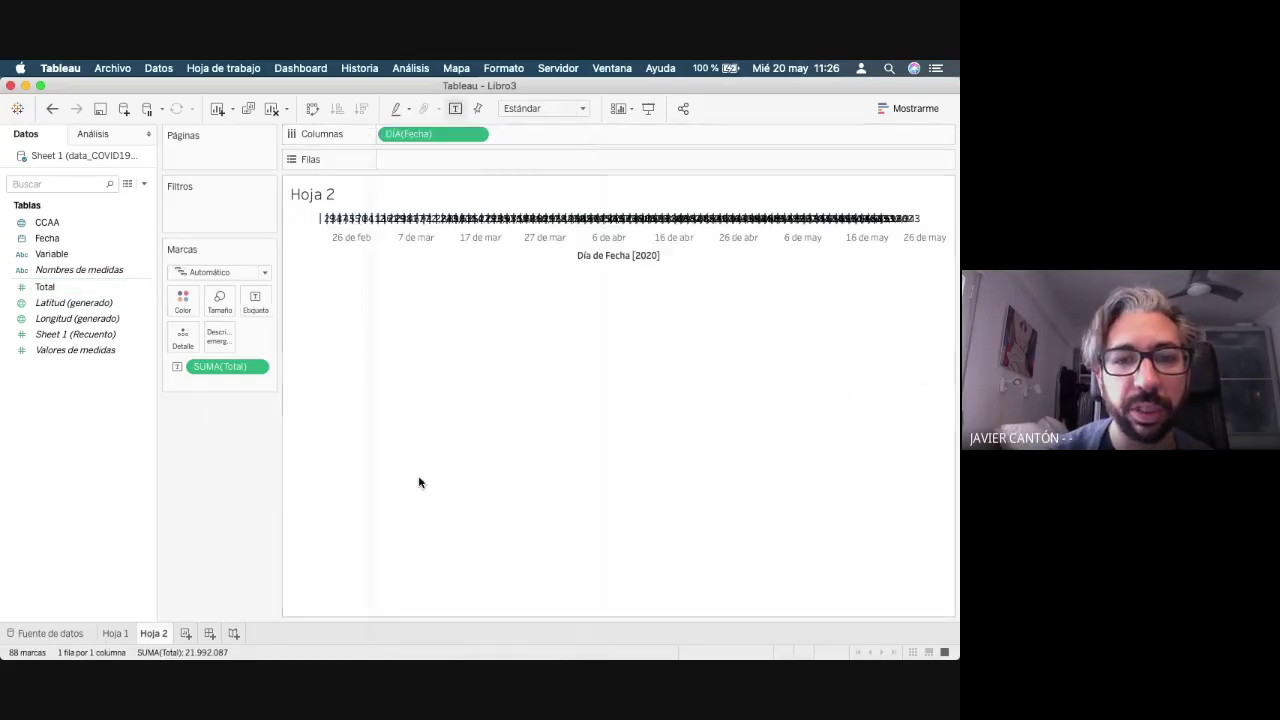
pyautogui.click(907, 106)
pyautogui.click(880, 289)
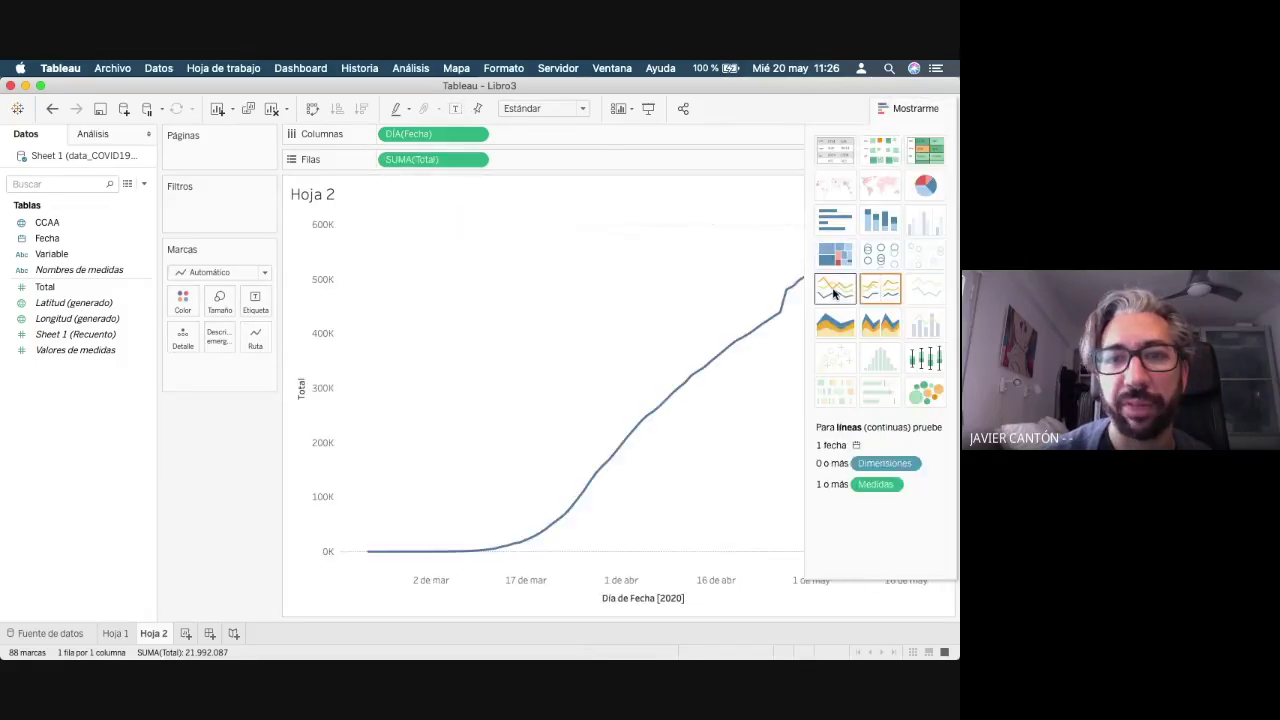
pyautogui.click(910, 108)
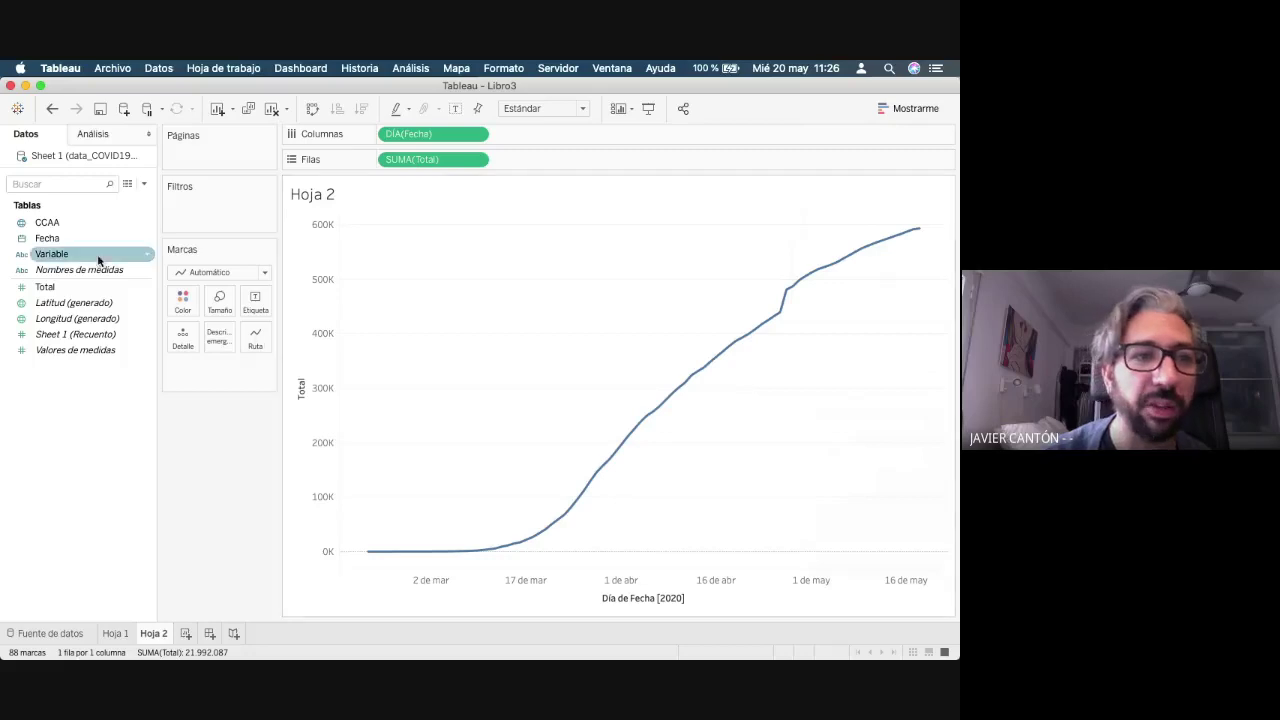
pyautogui.moveTo(58, 256); pyautogui.dragTo(183, 305)
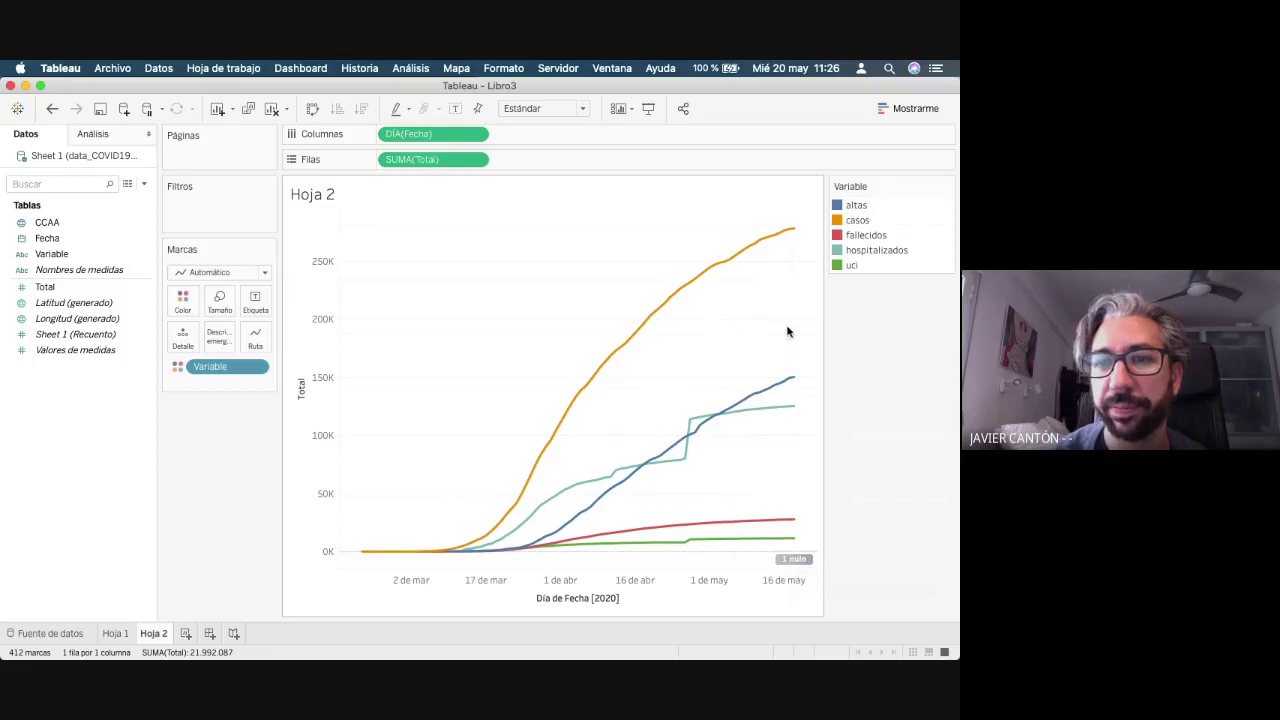
pyautogui.moveTo(792, 384)
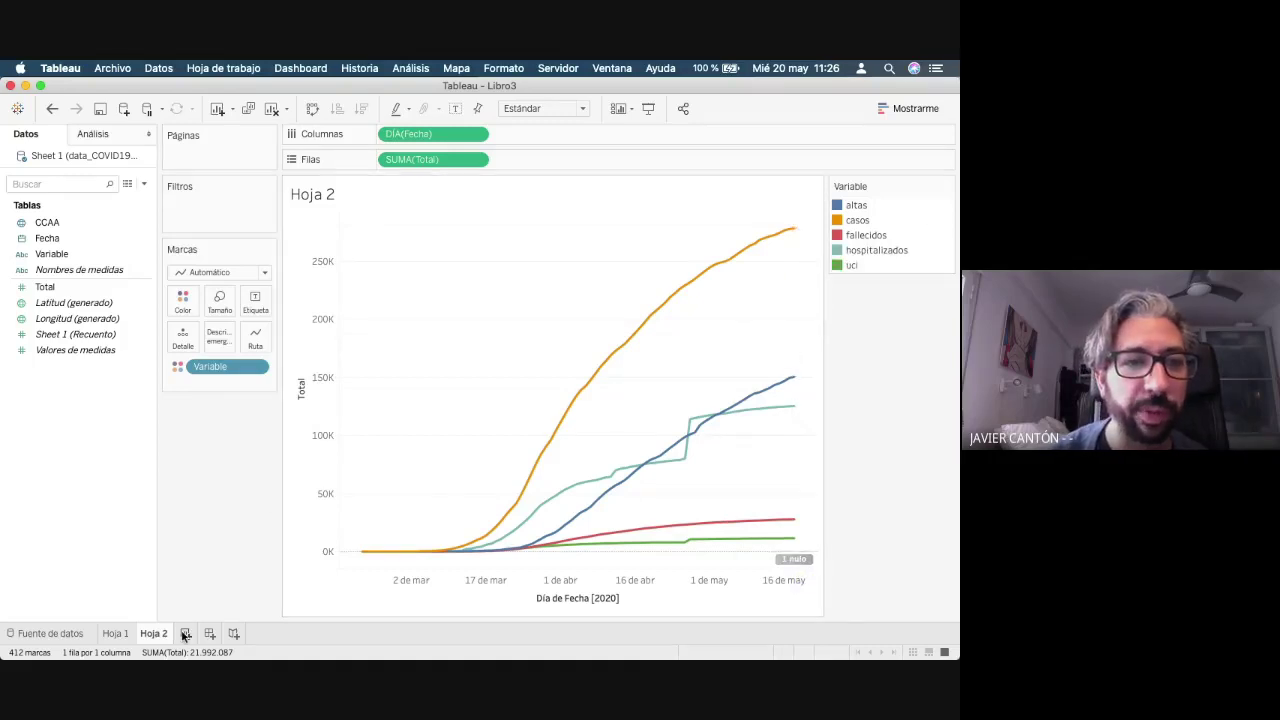
# - Apply Hoja 1's Variable filter to all worksheets that use this data source
pyautogui.click(124, 633)
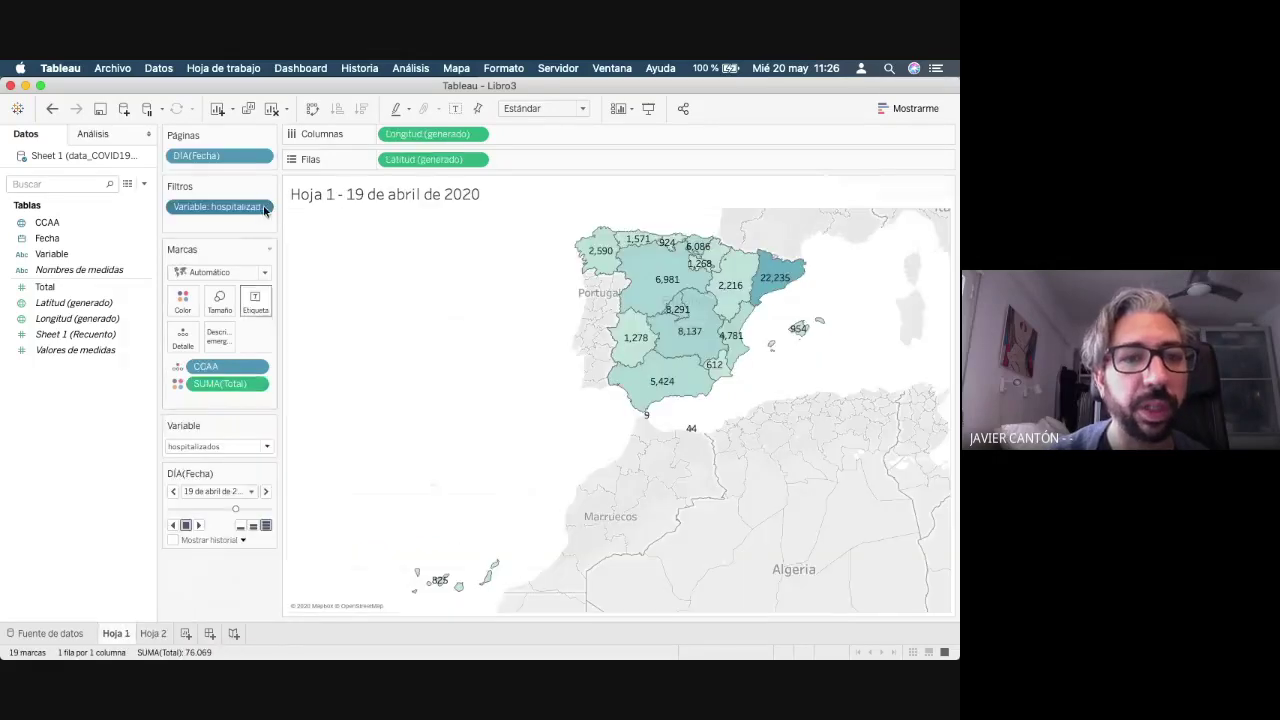
pyautogui.click(262, 207)
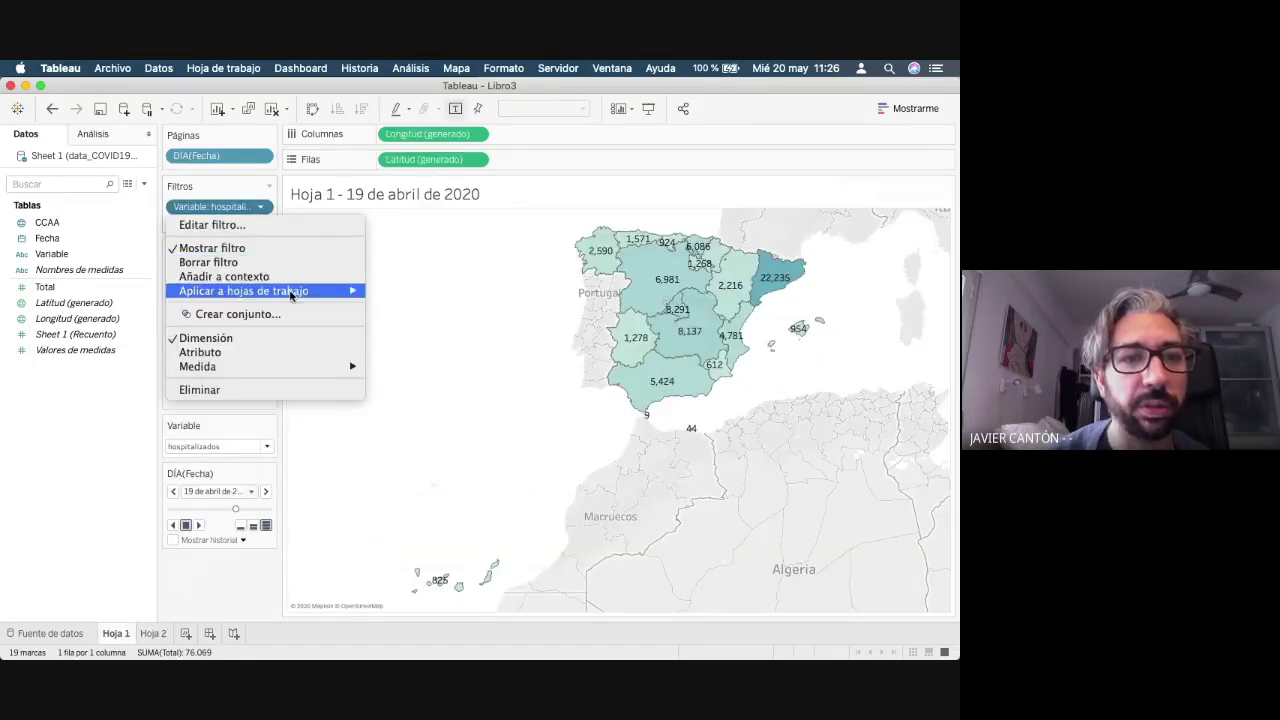
pyautogui.moveTo(294, 292)
pyautogui.click(405, 309)
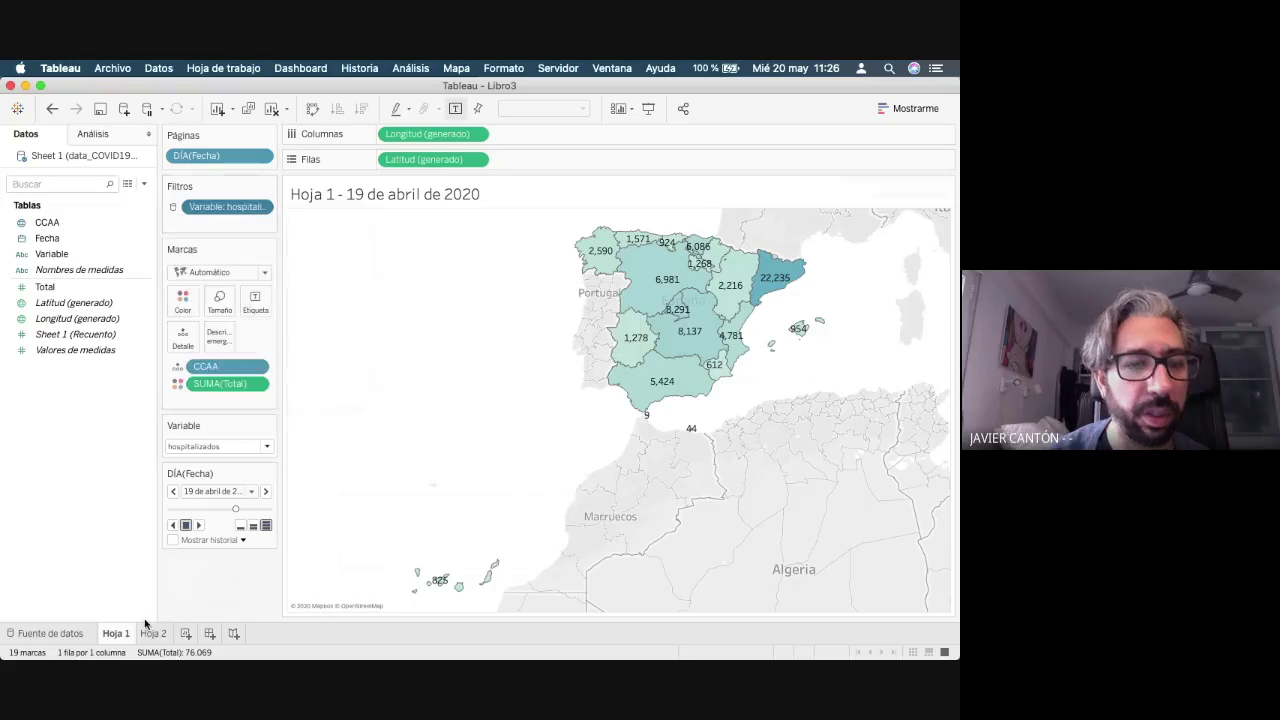
# - Add a new worksheet with a line chart of Total by continuous day of Fecha, coloured by CCAA
pyautogui.click(185, 633)
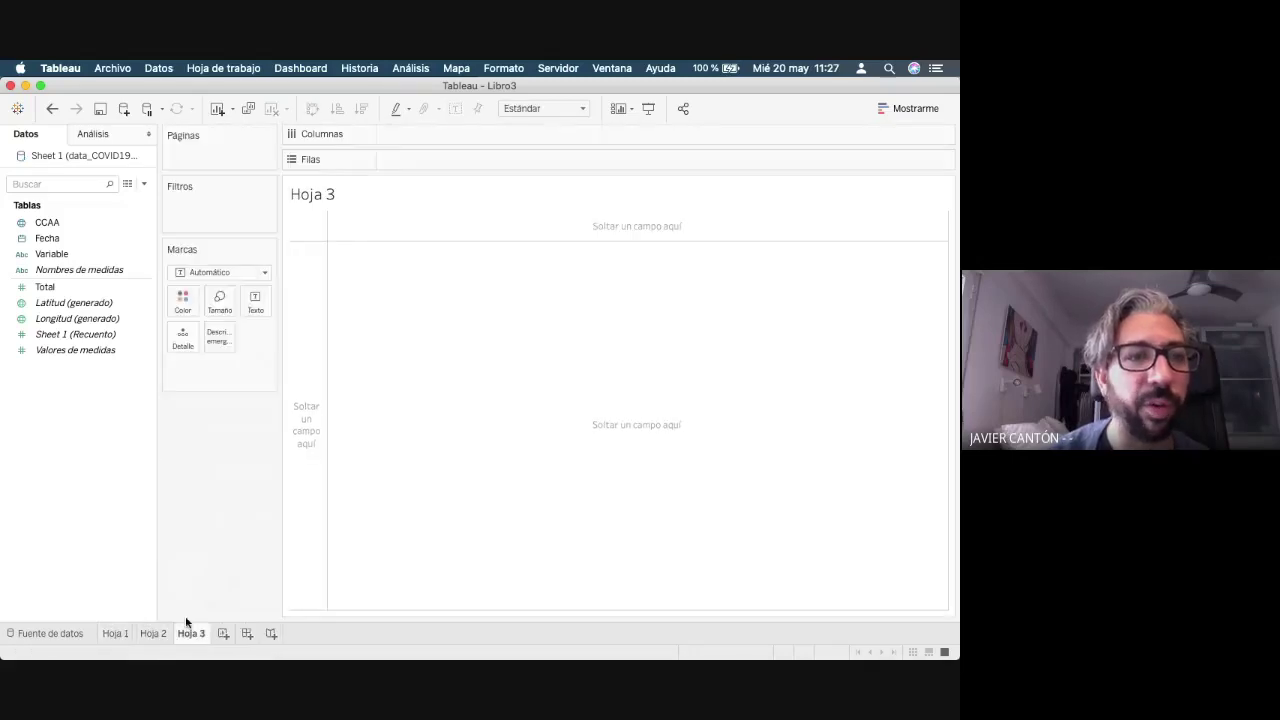
pyautogui.doubleClick(57, 238)
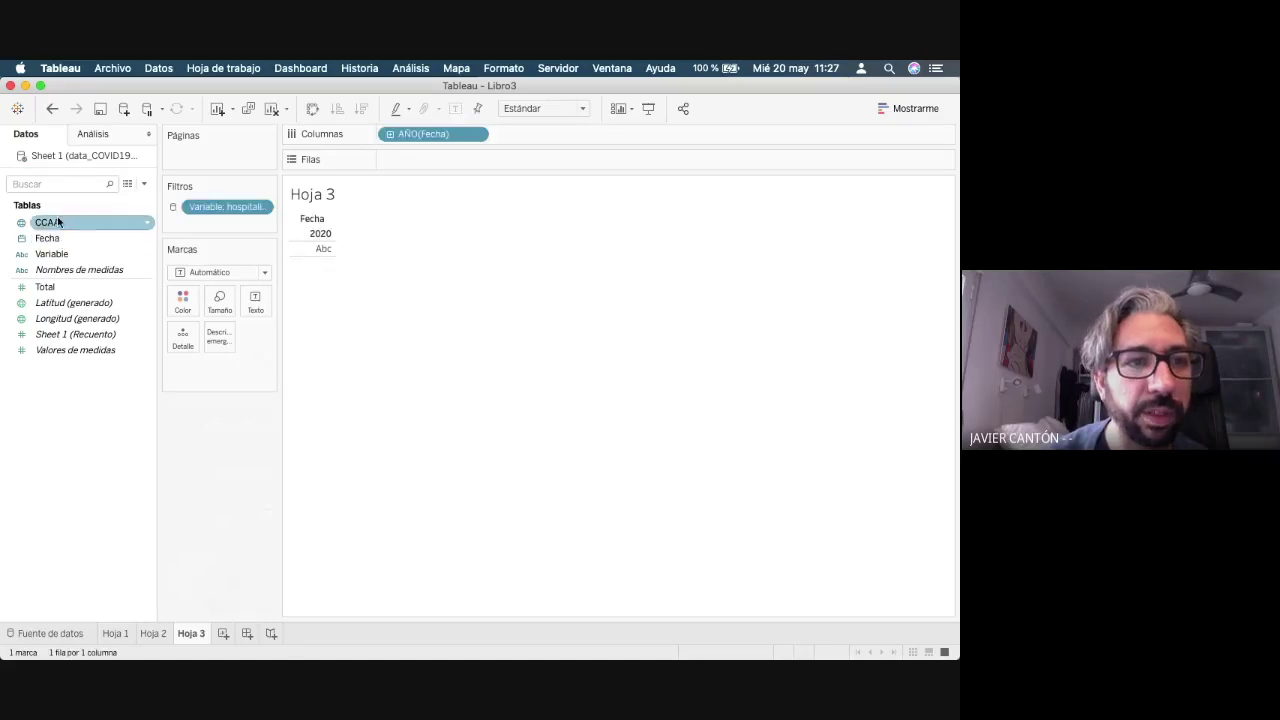
pyautogui.click(476, 134)
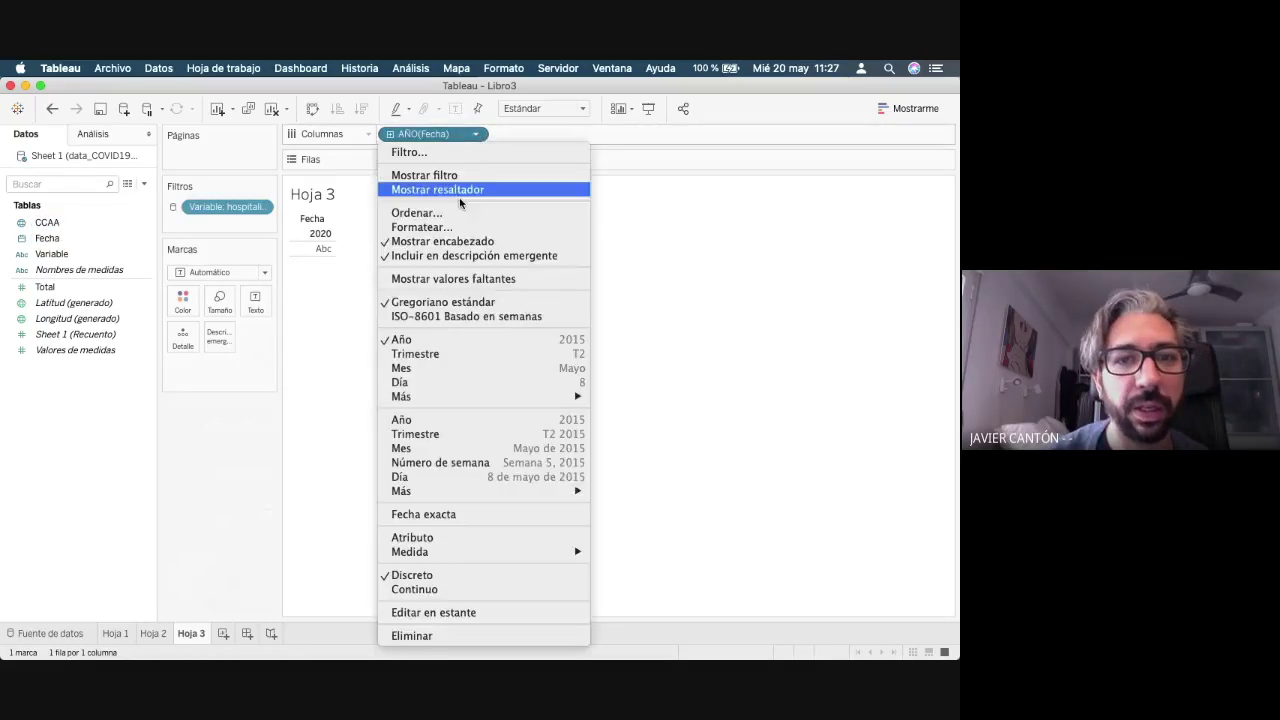
pyautogui.click(405, 477)
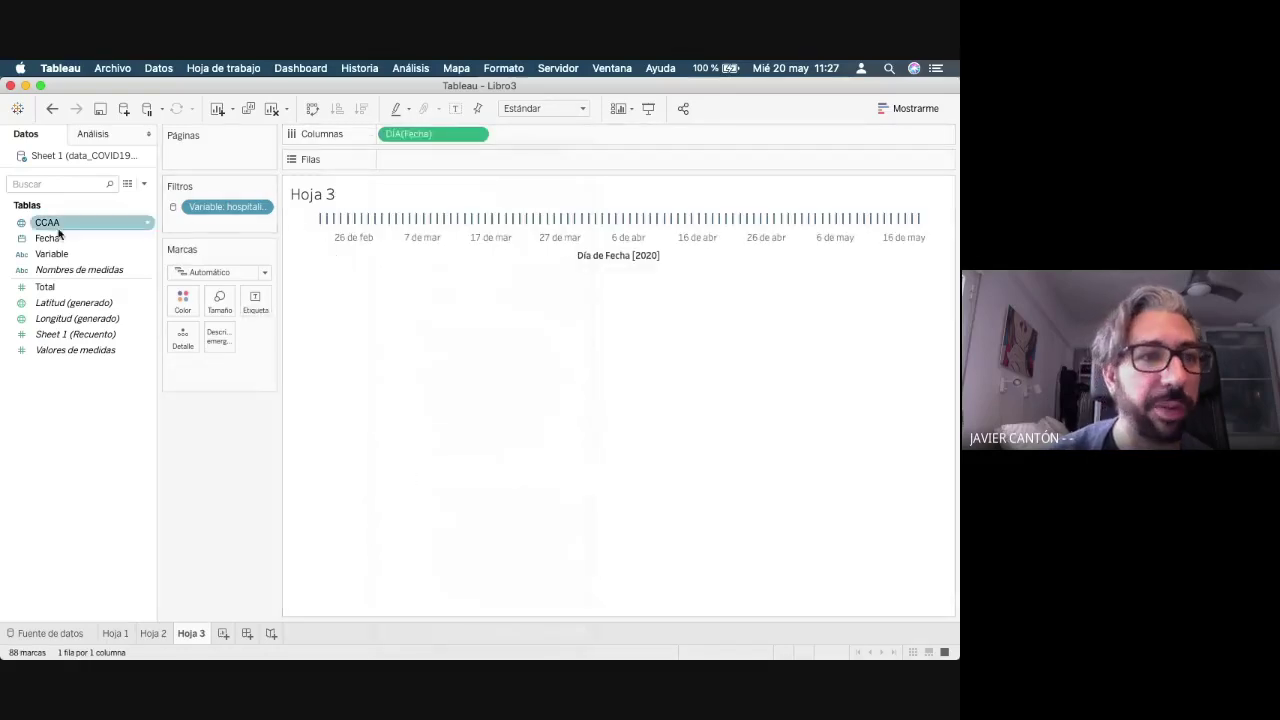
pyautogui.doubleClick(47, 287)
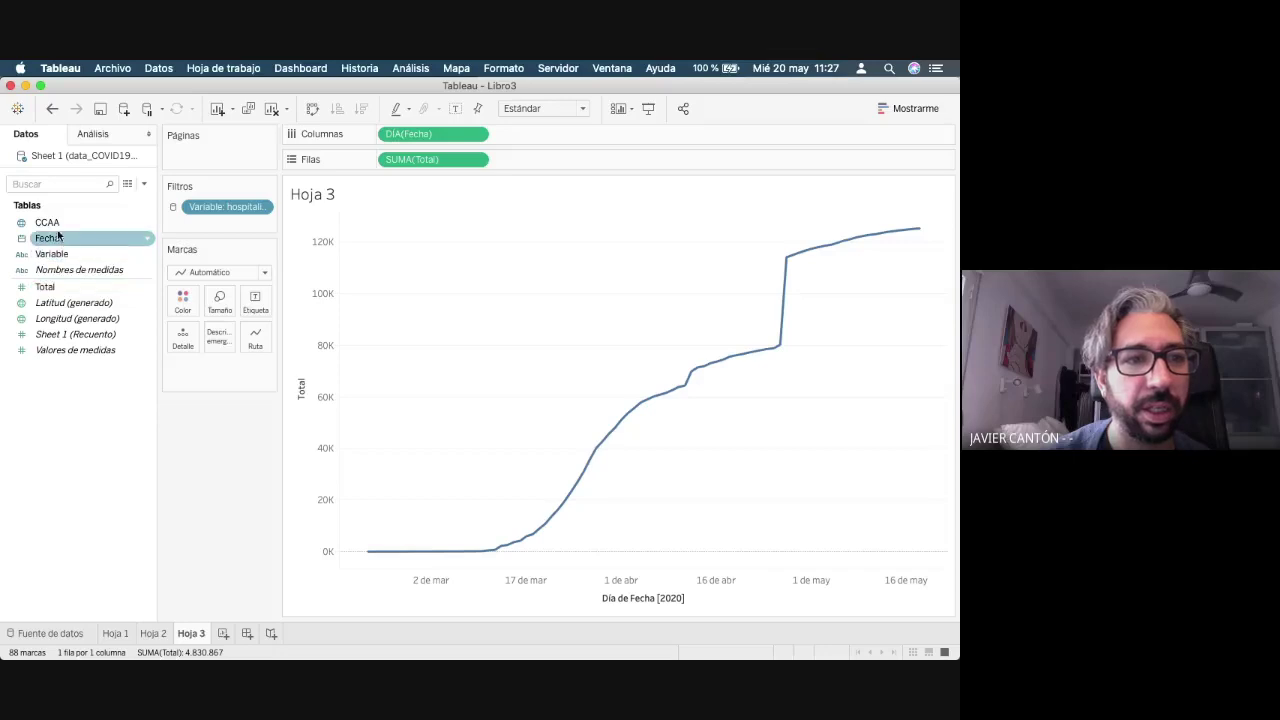
pyautogui.moveTo(47, 222); pyautogui.dragTo(183, 304)
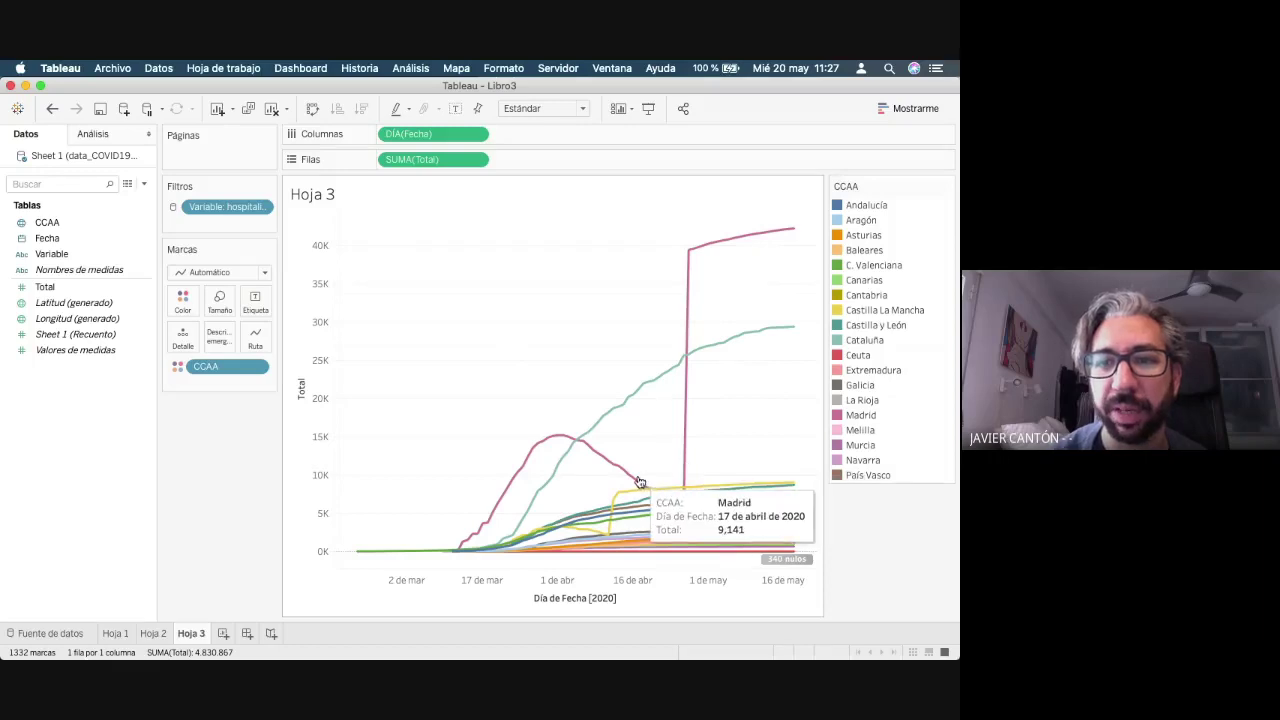
pyautogui.moveTo(708, 249)
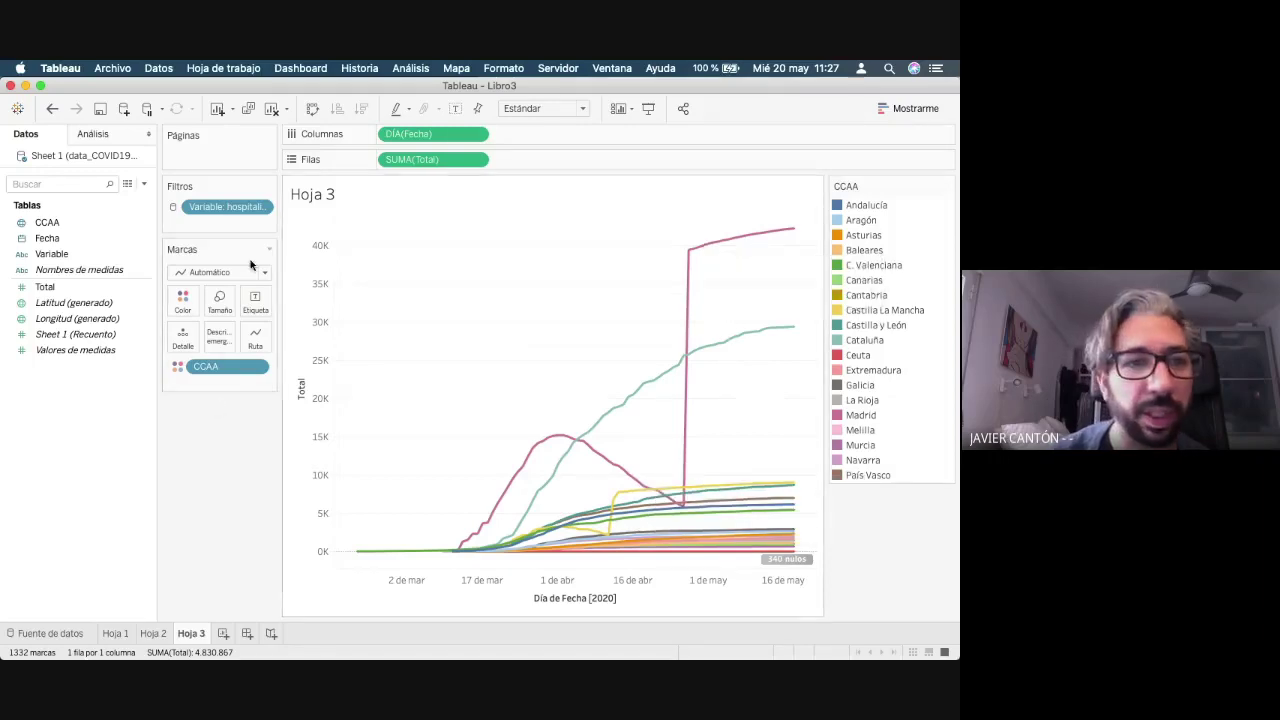
# - Show the Variable filter in Hoja 3 as a single-value dropdown list and filter the chart to casos
pyautogui.click(263, 208)
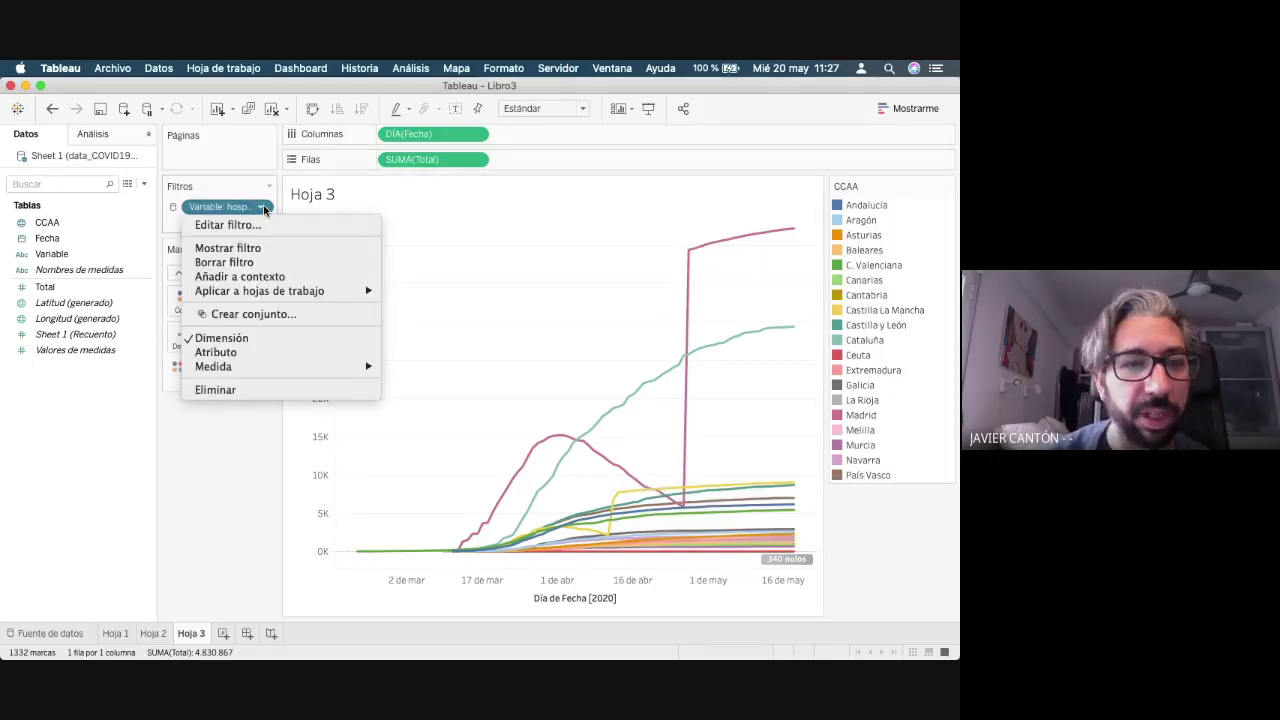
pyautogui.moveTo(250, 367)
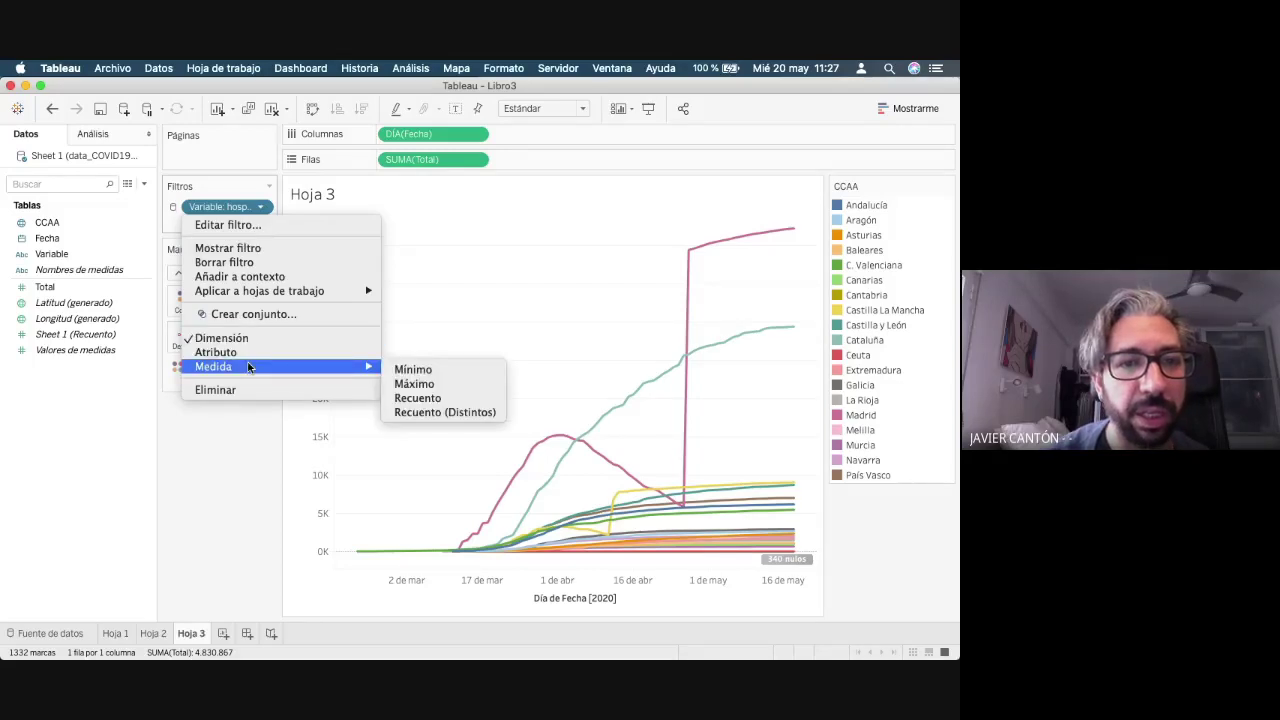
pyautogui.click(258, 248)
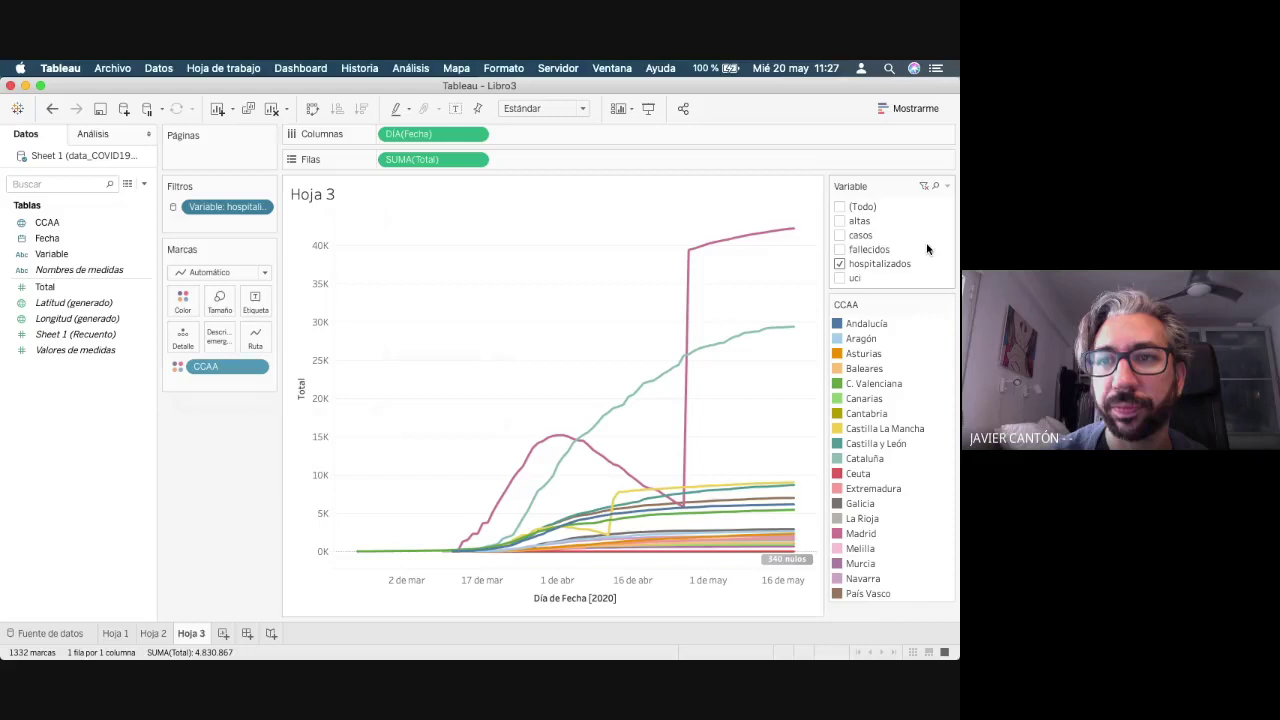
pyautogui.click(945, 187)
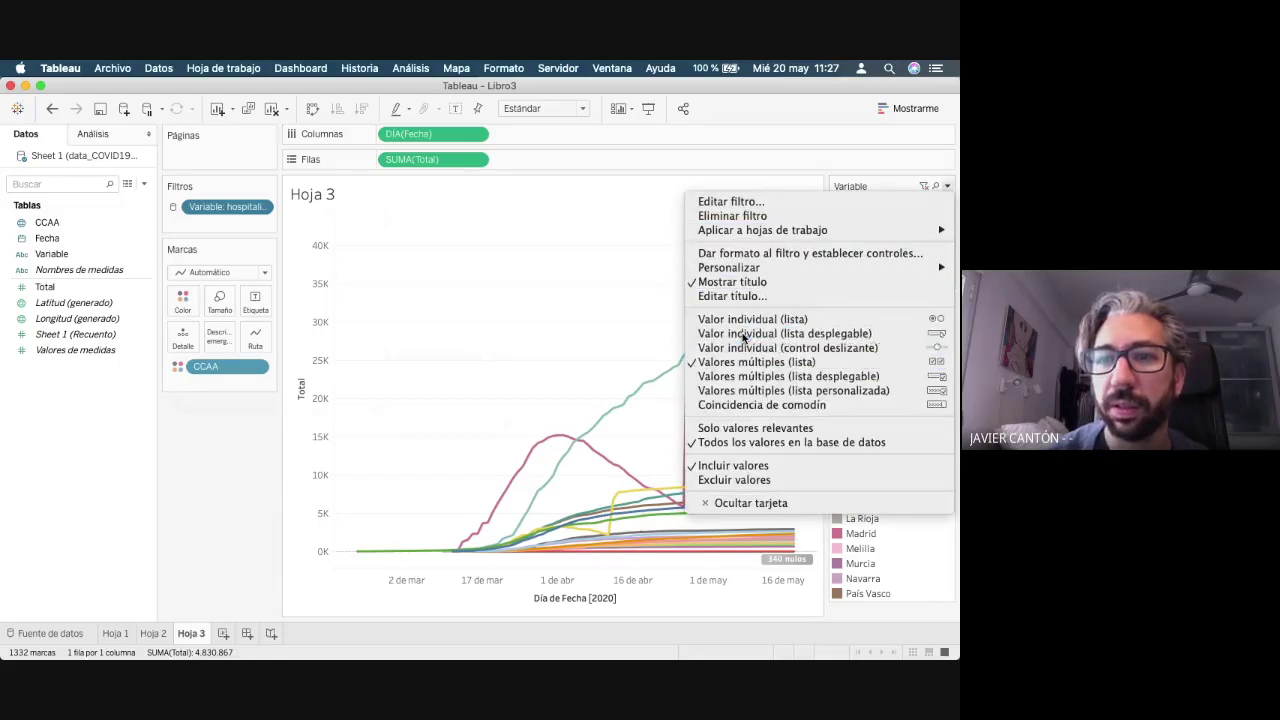
pyautogui.click(743, 334)
pyautogui.click(945, 207)
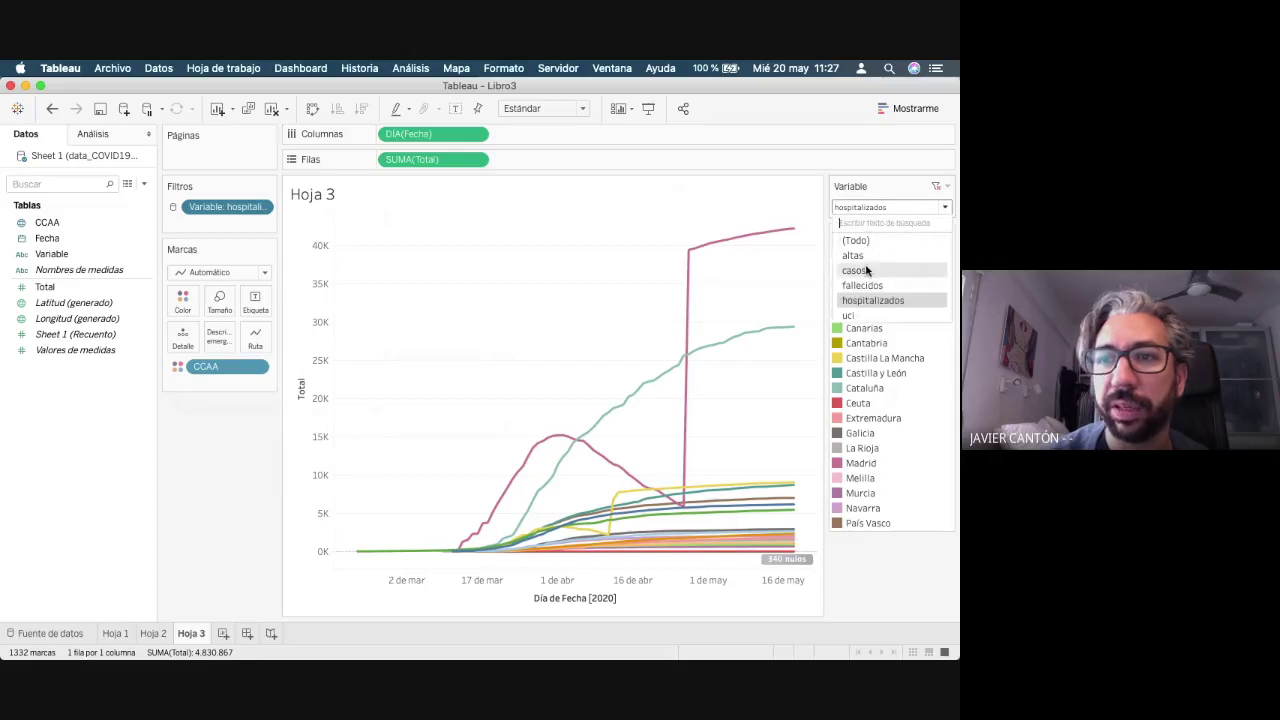
pyautogui.click(862, 272)
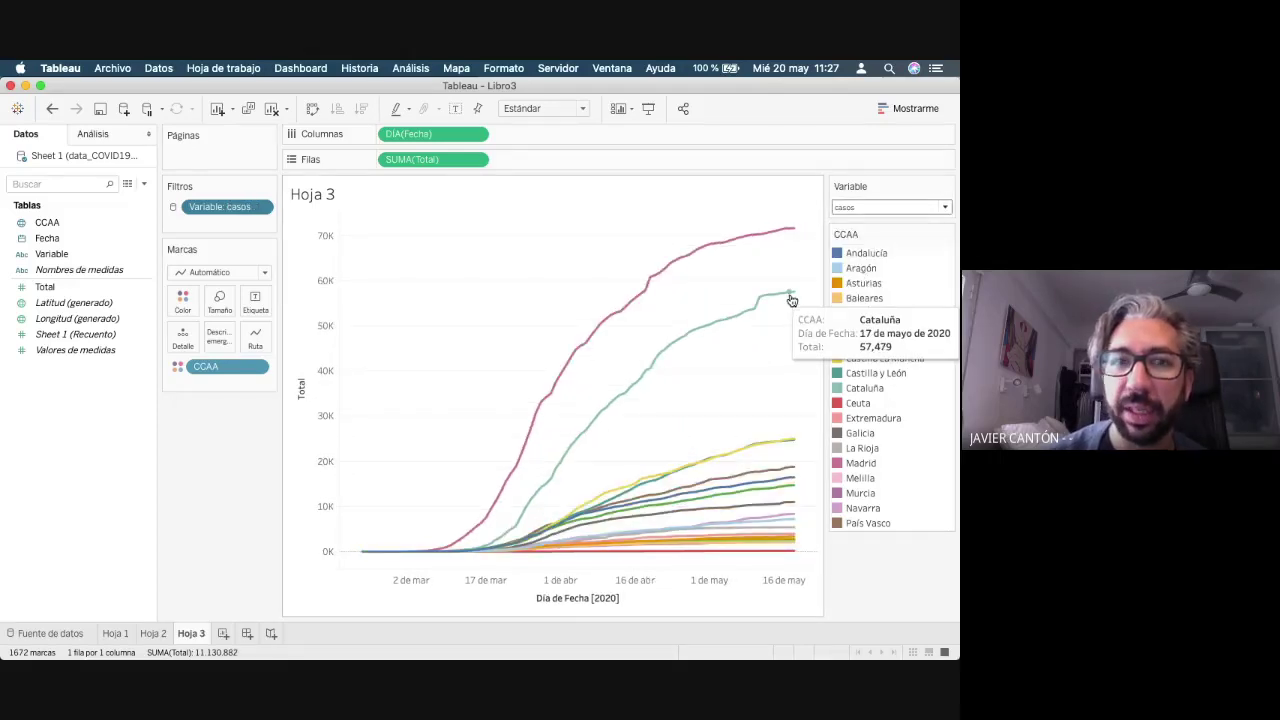
# - Set the Total axis of Hoja 3's line chart to a positive logarithmic scale
pyautogui.doubleClick(320, 327)
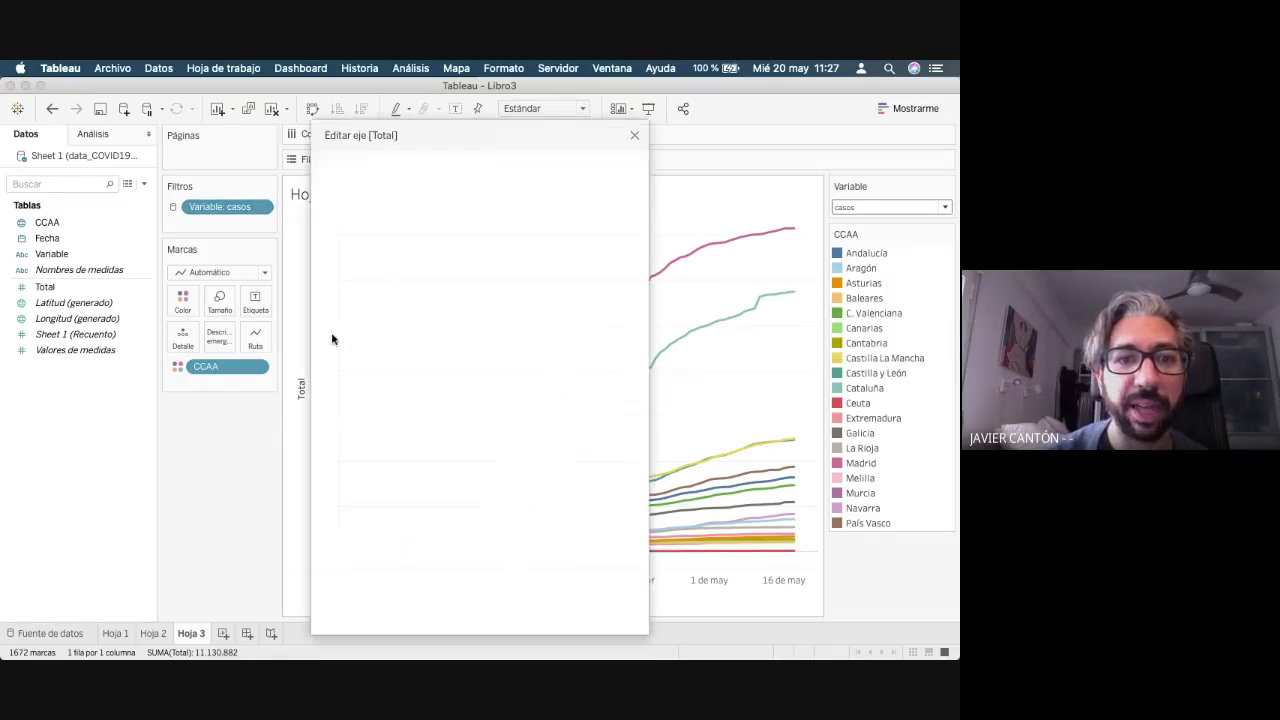
pyautogui.click(375, 432)
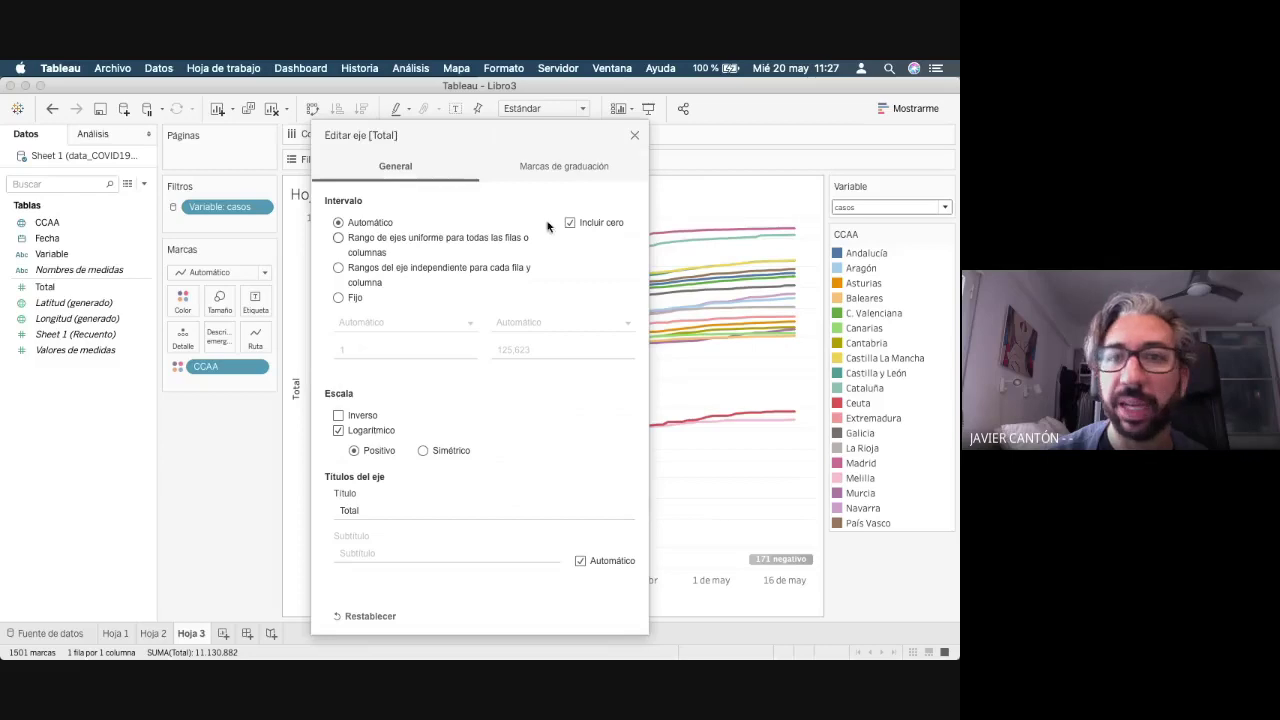
pyautogui.click(633, 136)
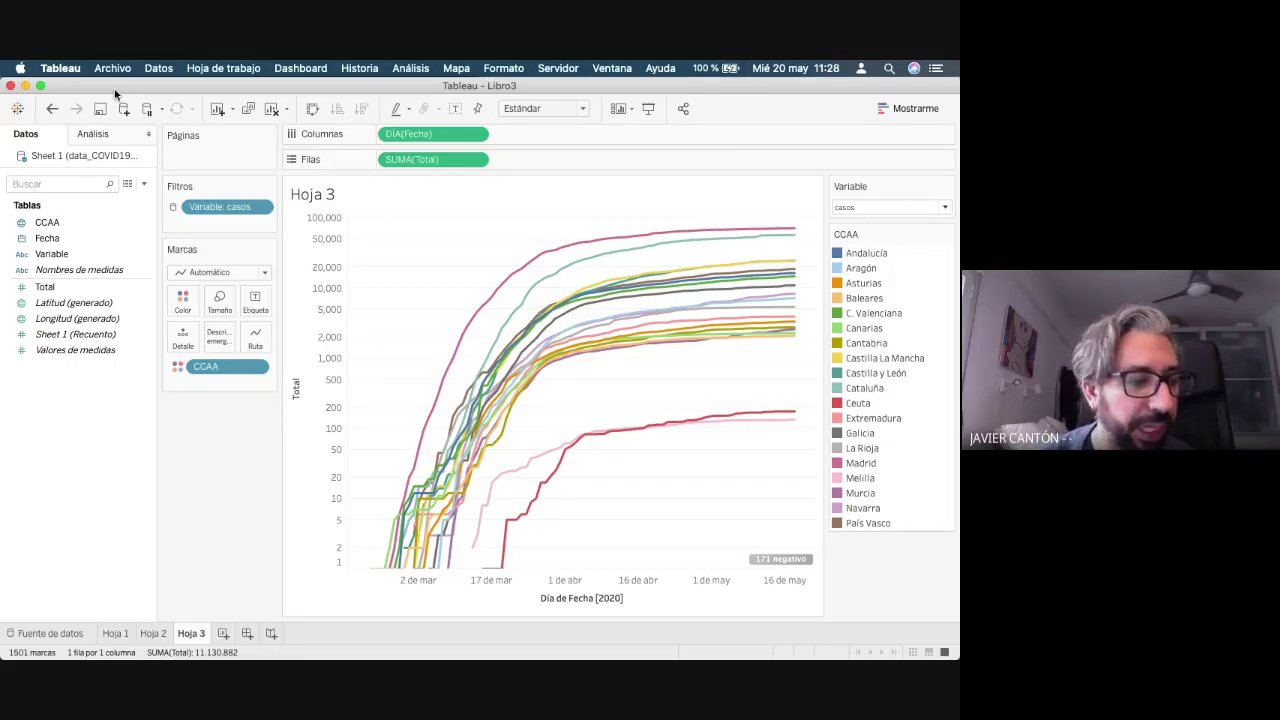
# - Create a new workbook and connect it to the text file data_original_spain_covid19_spain_provincias.csv
pyautogui.press('super+n')
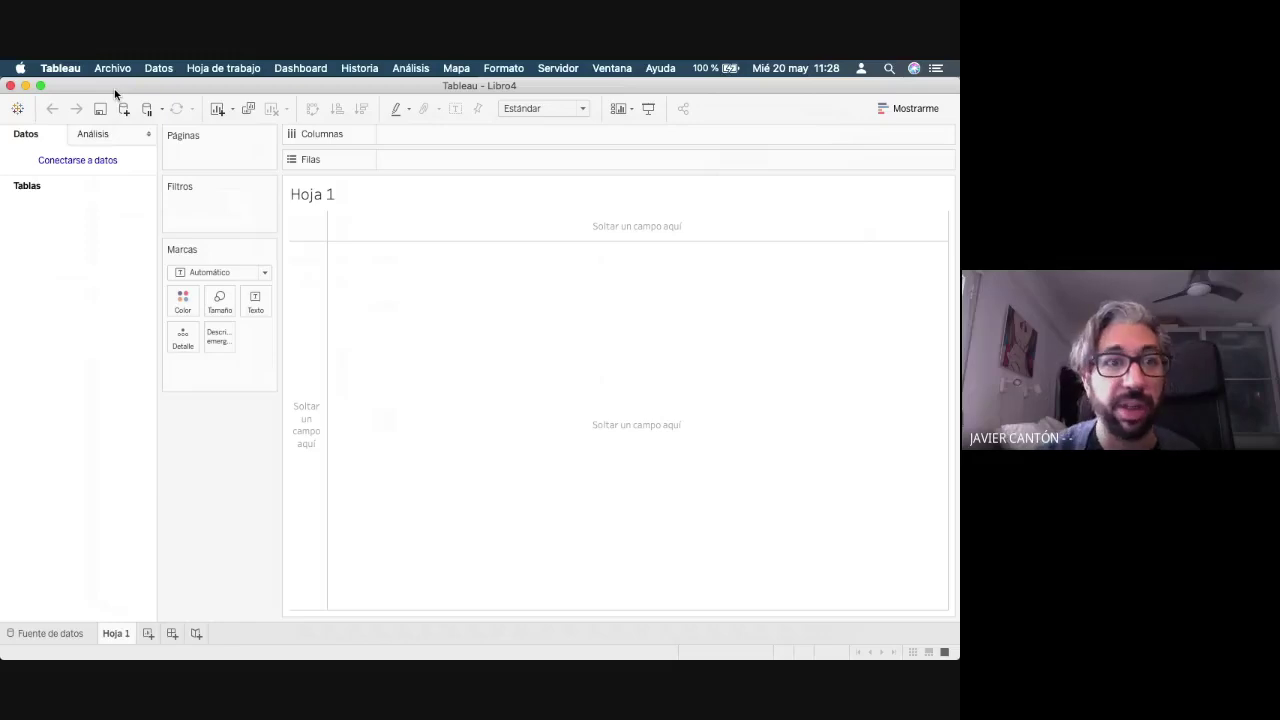
pyautogui.click(98, 161)
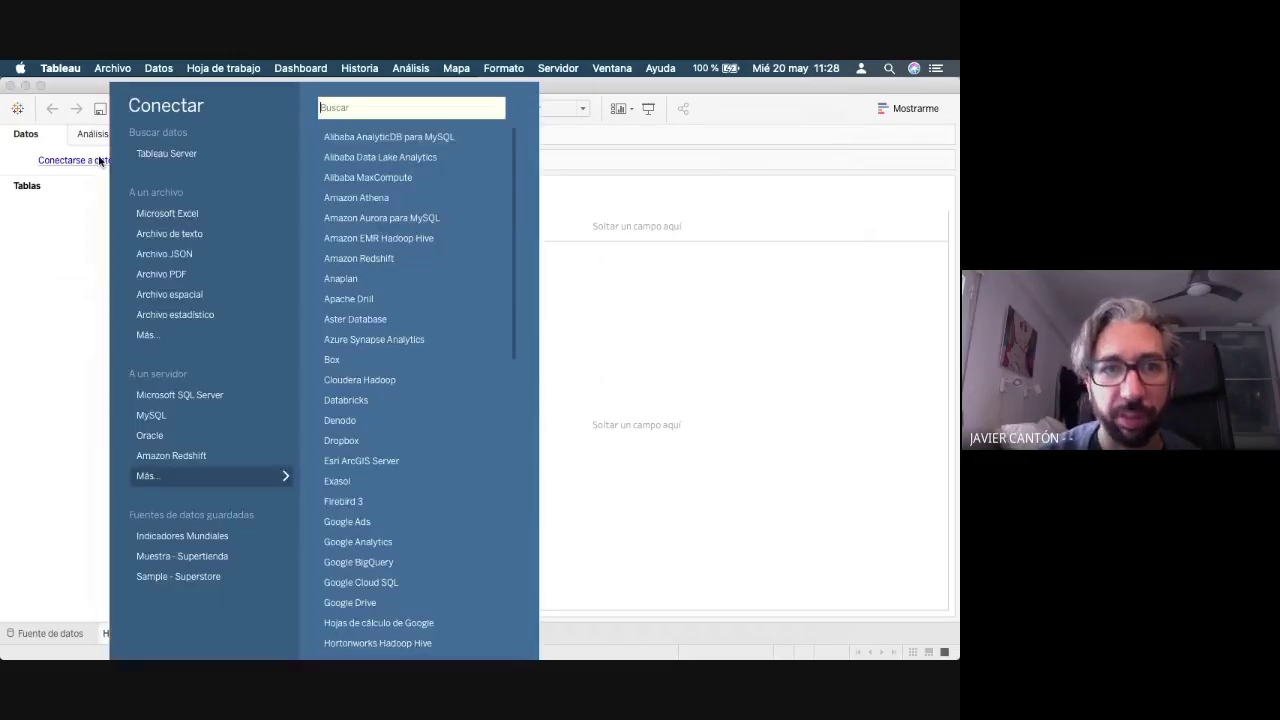
pyautogui.click(179, 235)
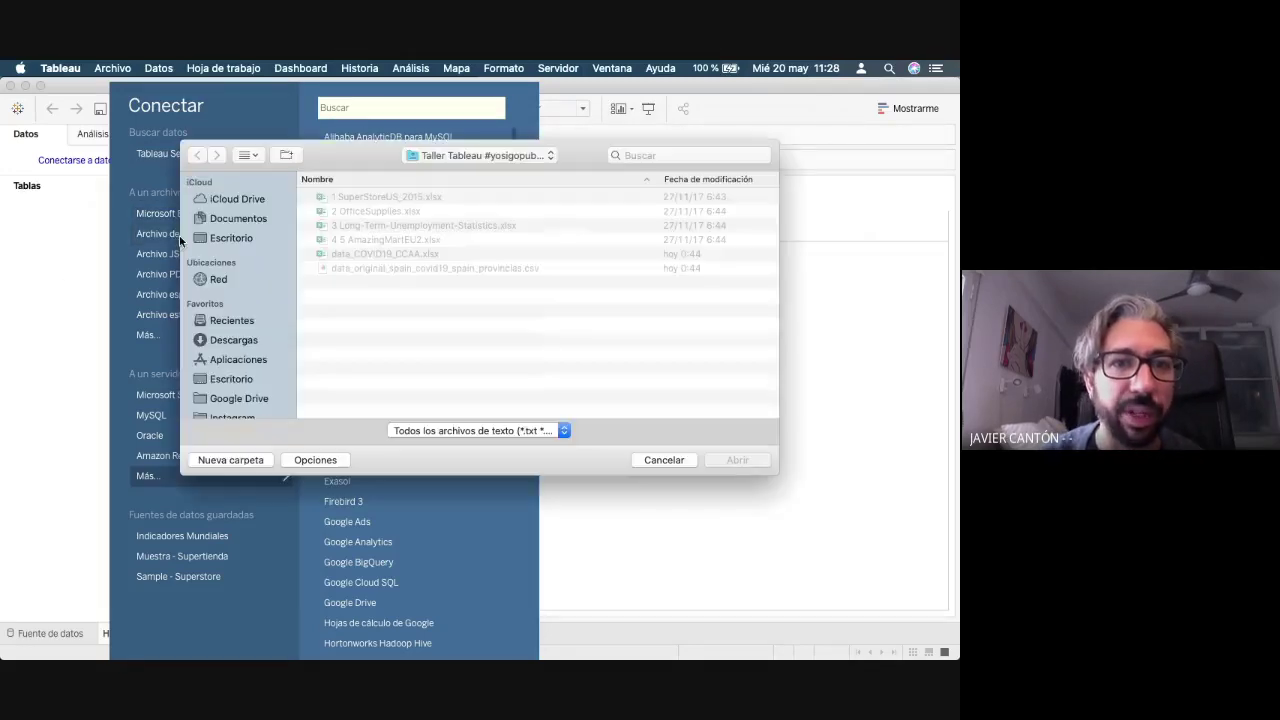
pyautogui.click(355, 266)
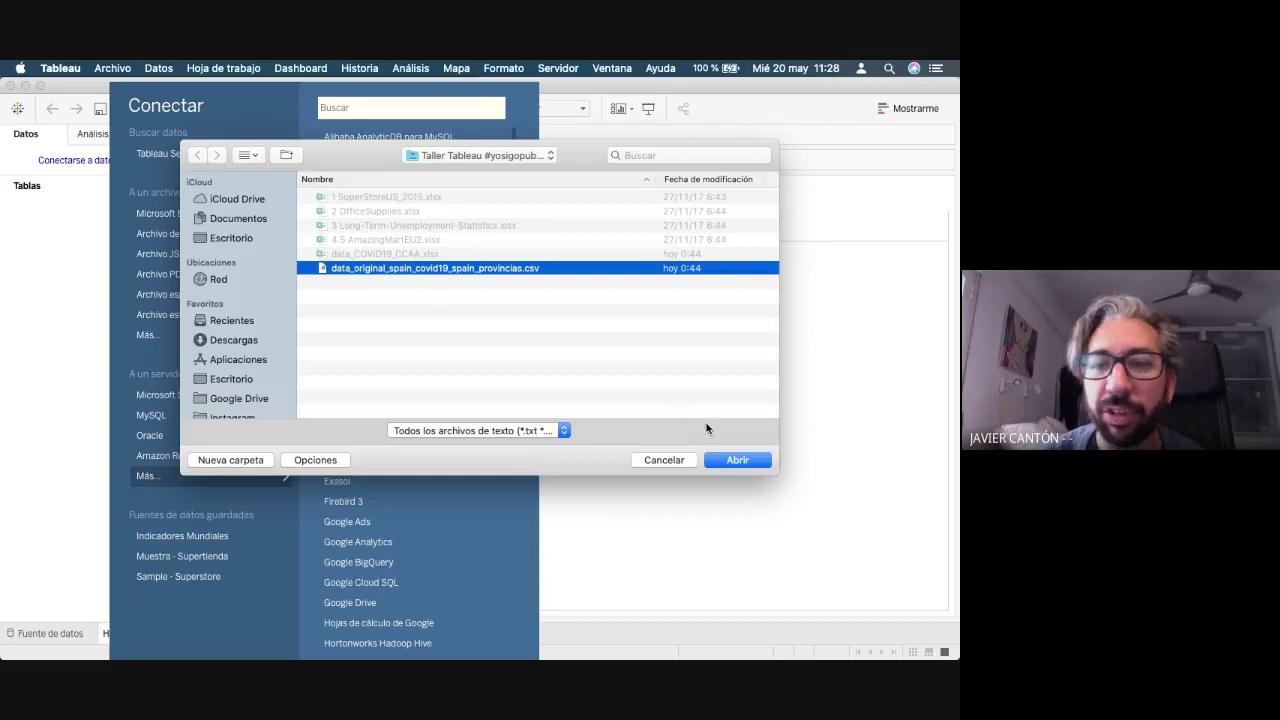
pyautogui.click(738, 462)
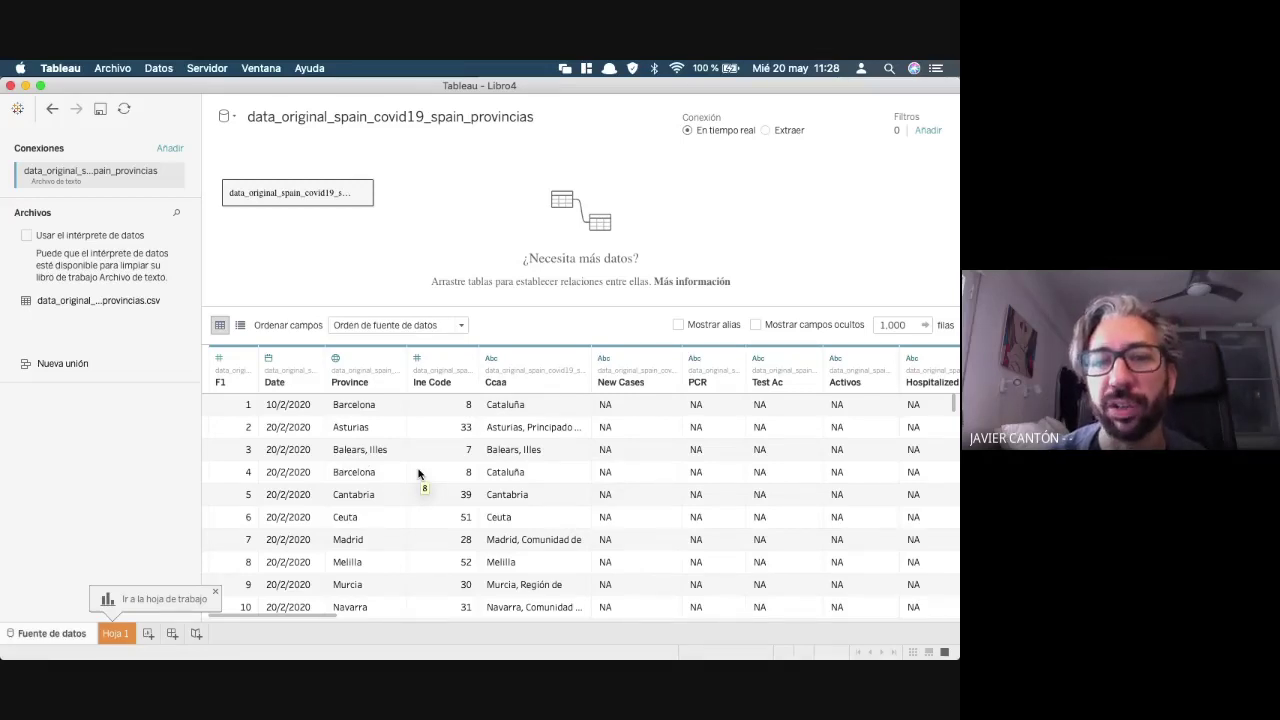
# - Examine the columns, sample values and data types of the provincial data source, including the type options for the Deceassed Per 100000 column
pyautogui.hscroll(2, 418, 473)
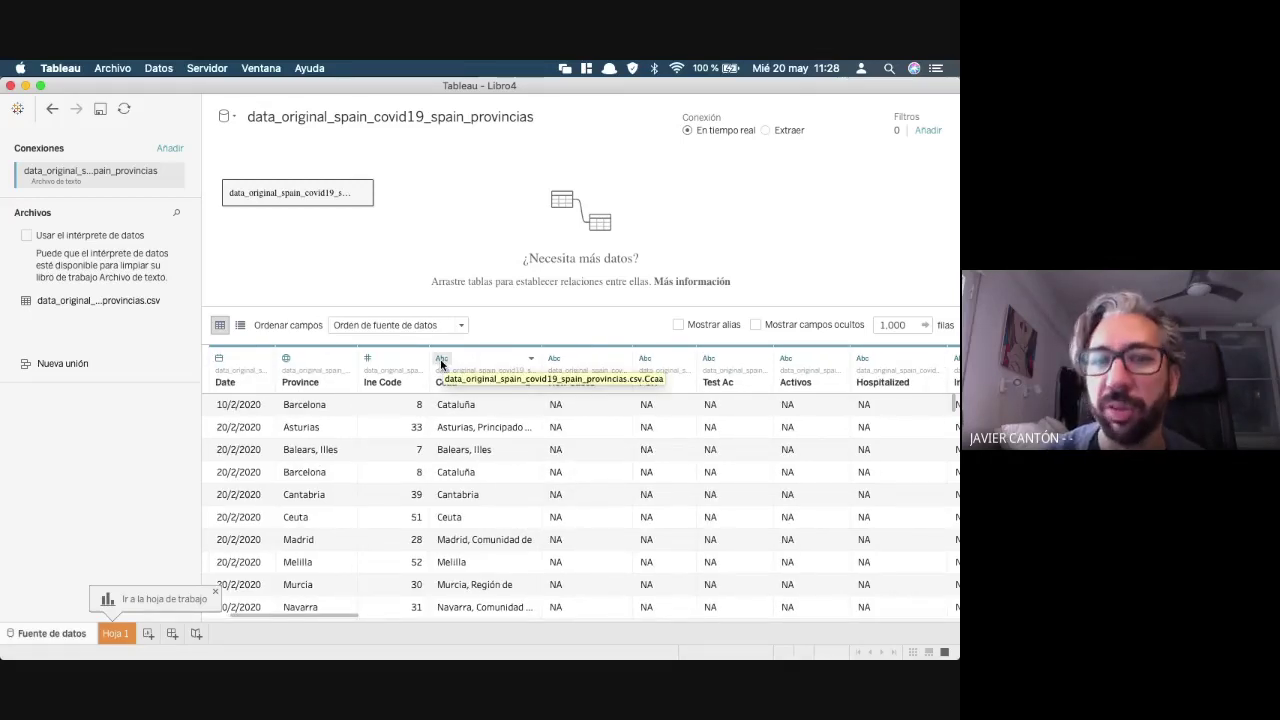
pyautogui.hscroll(10, 518, 484)
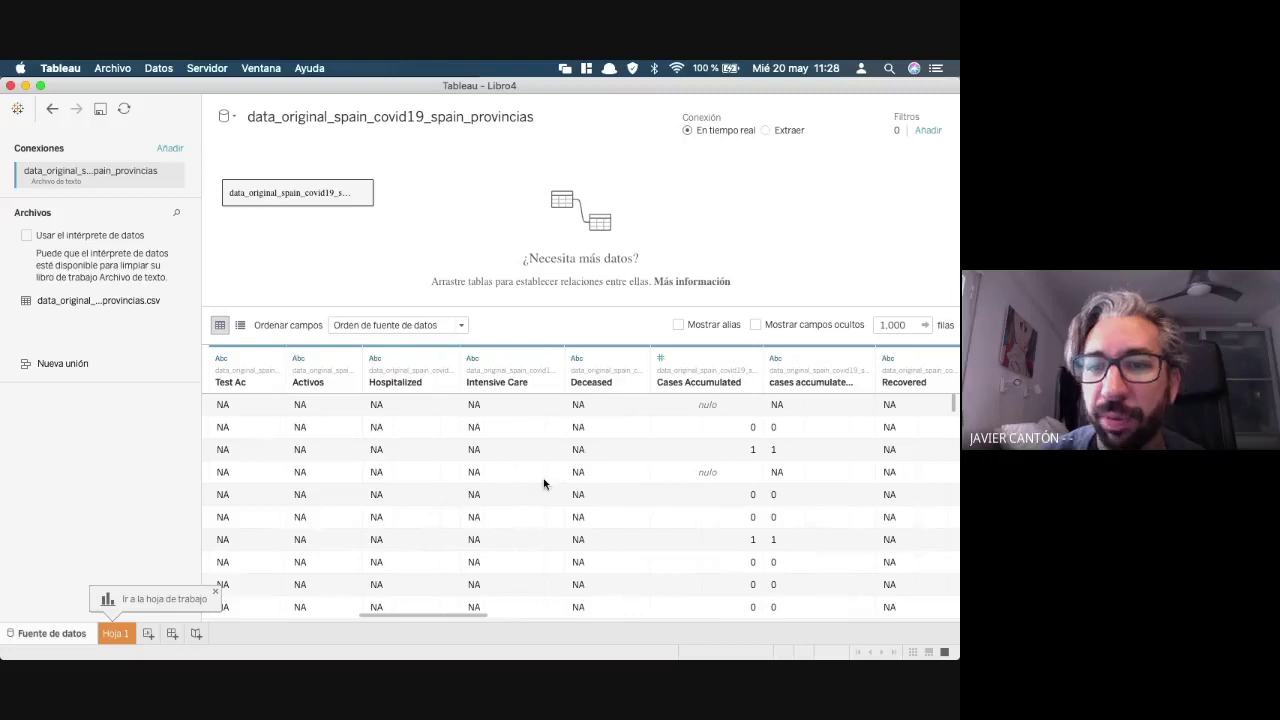
pyautogui.hscroll(10, 577, 449)
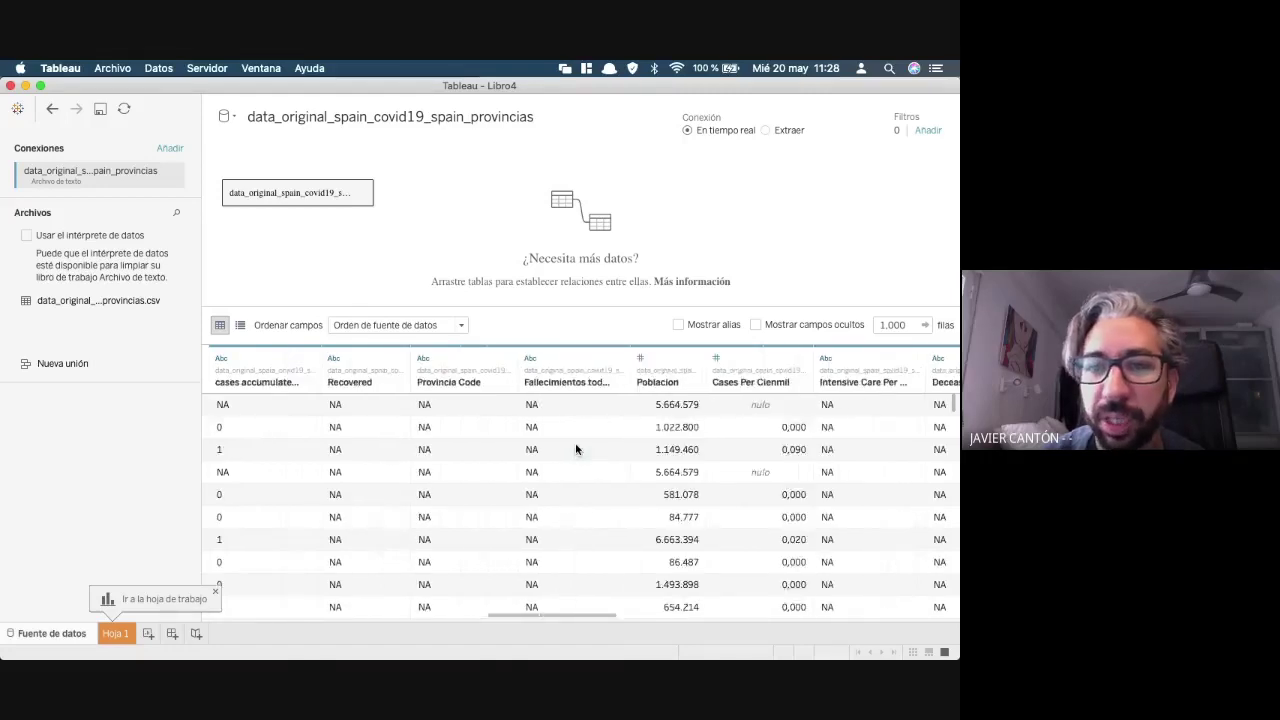
pyautogui.hscroll(4, 575, 449)
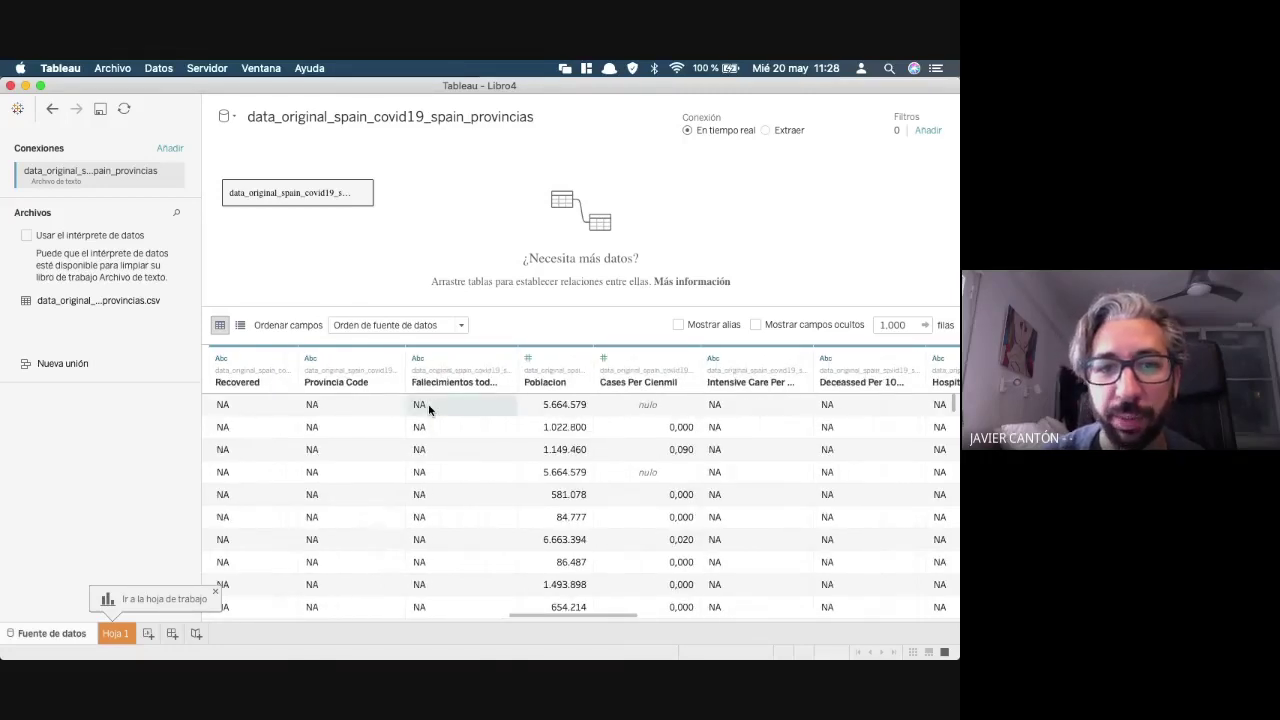
pyautogui.scroll(-3, 438, 489)
pyautogui.scroll(-2, 438, 489)
pyautogui.hscroll(3, 438, 489)
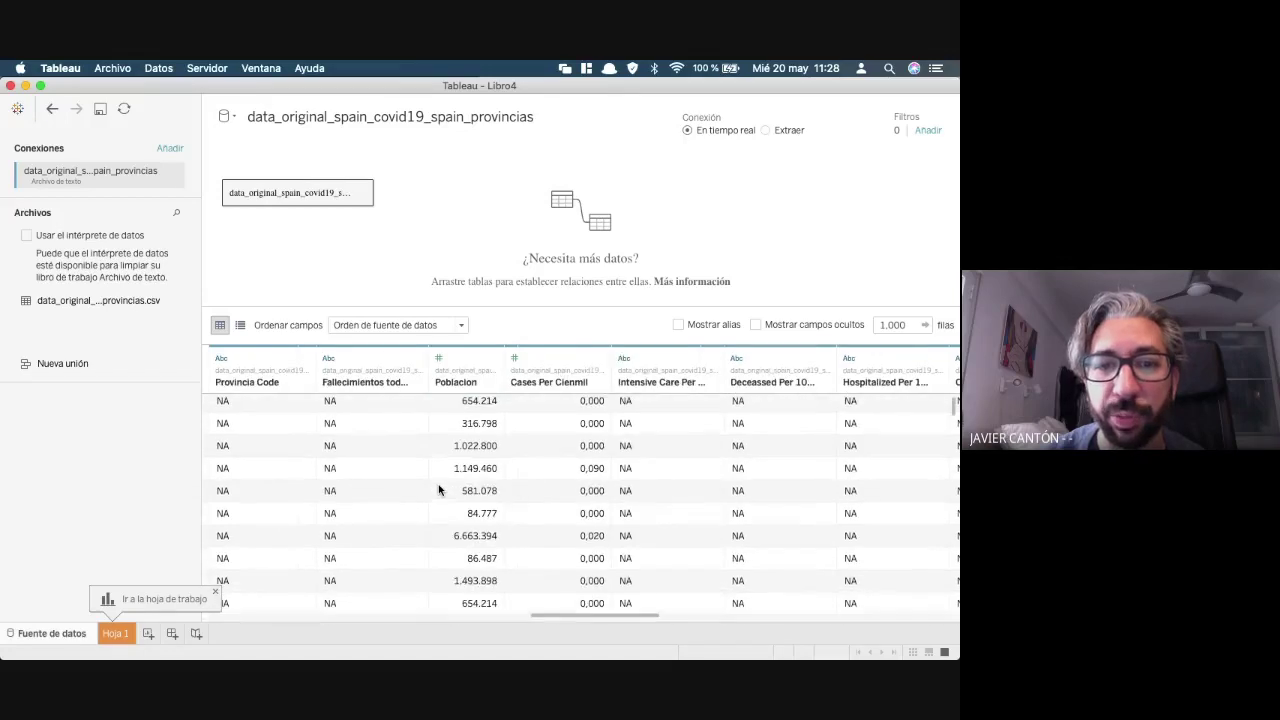
pyautogui.scroll(-5, 438, 489)
pyautogui.hscroll(6, 438, 489)
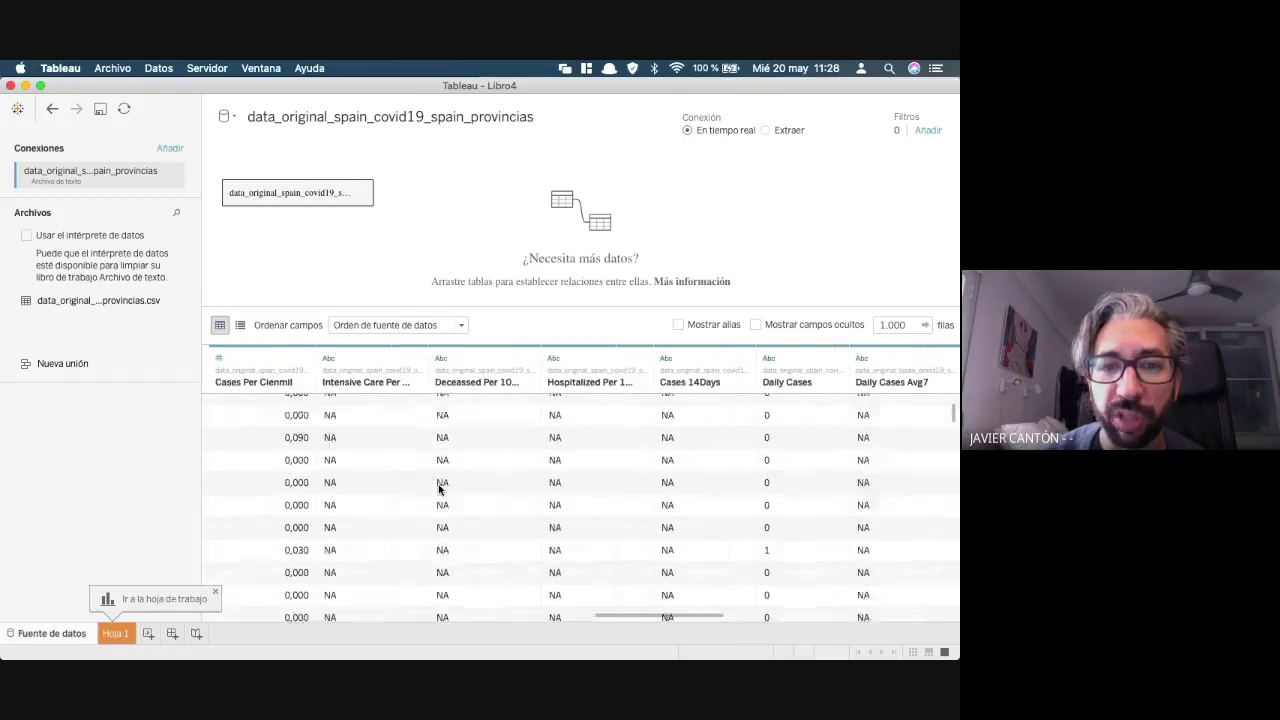
pyautogui.scroll(-2, 438, 489)
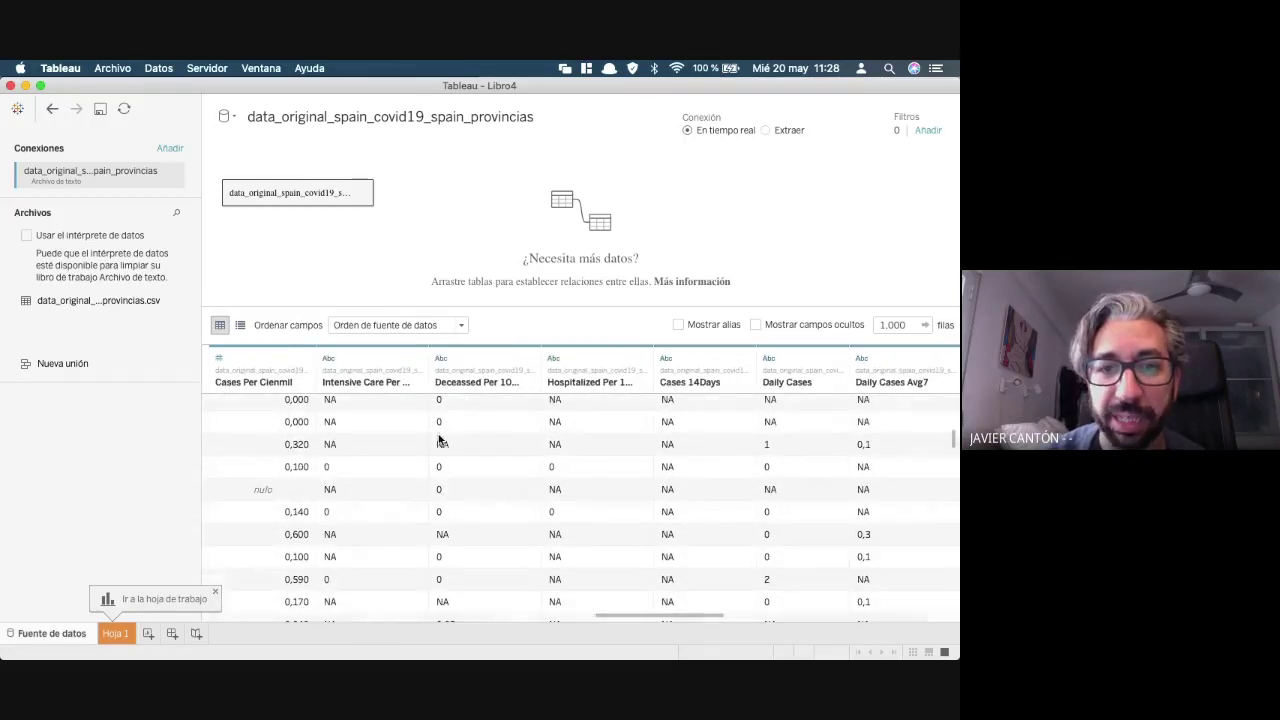
pyautogui.click(442, 360)
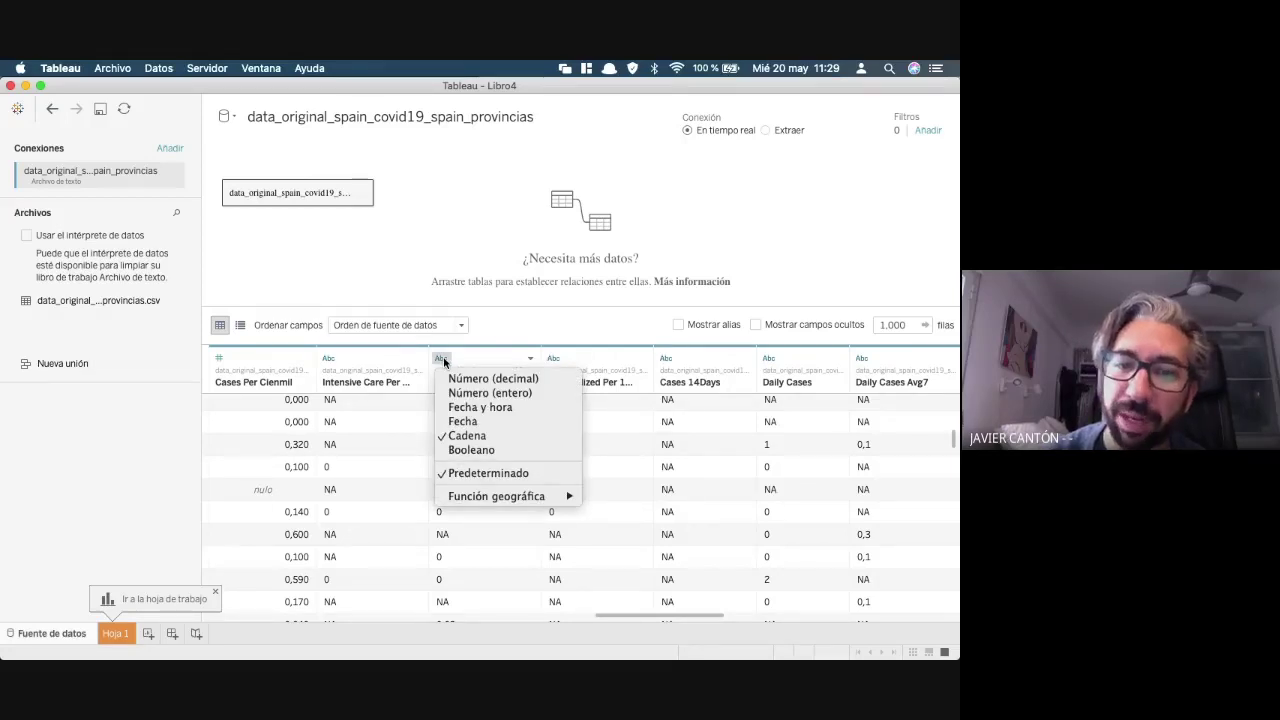
pyautogui.click(701, 493)
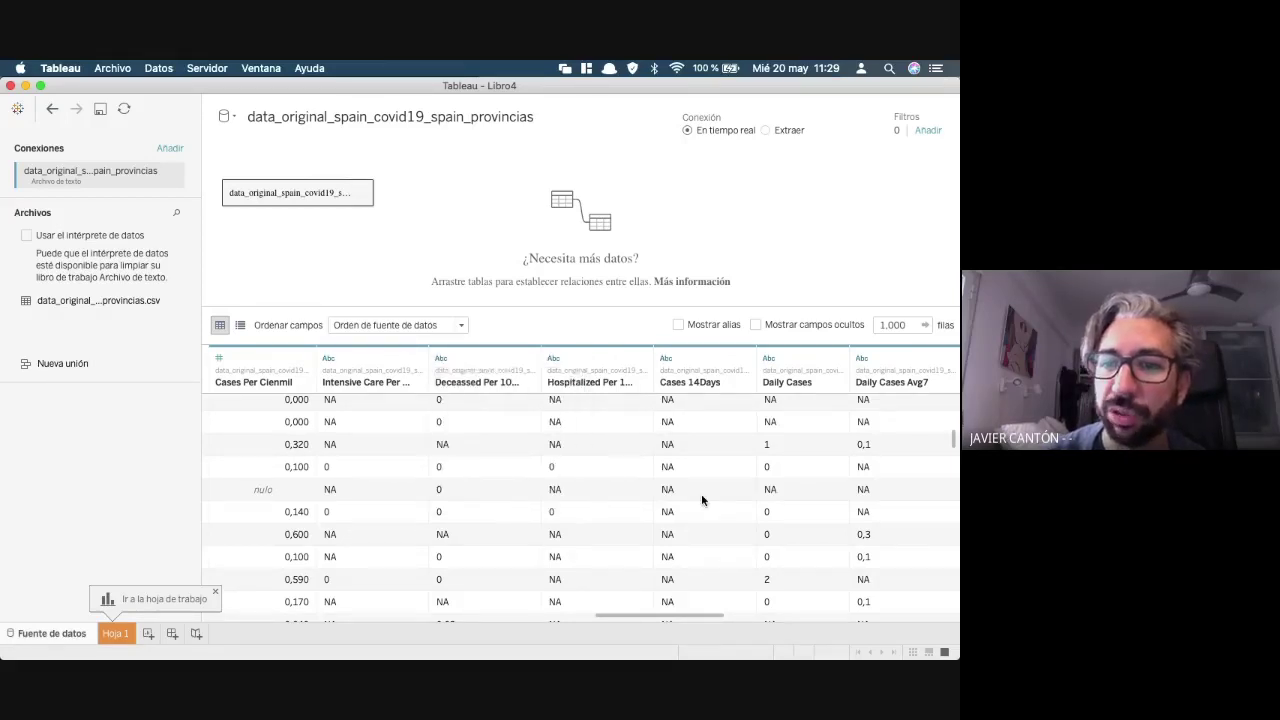
pyautogui.hscroll(10, 701, 493)
pyautogui.scroll(1, 703, 500)
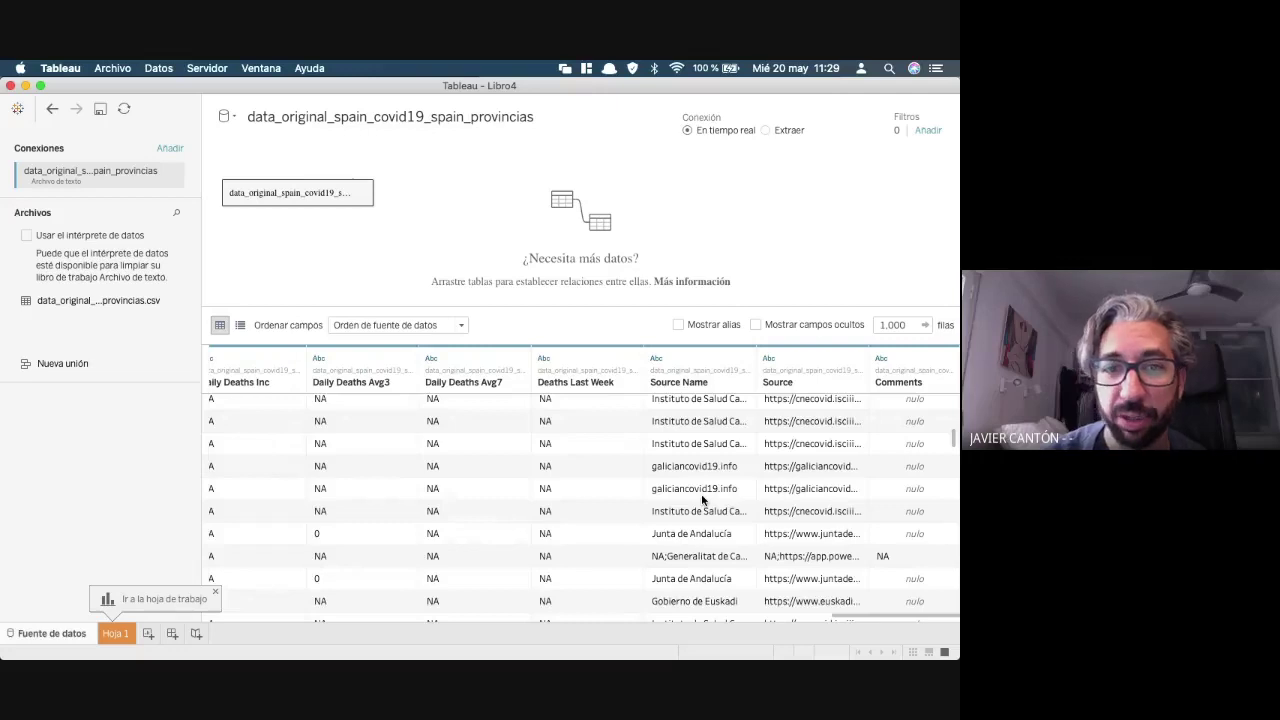
pyautogui.hscroll(-5, 703, 500)
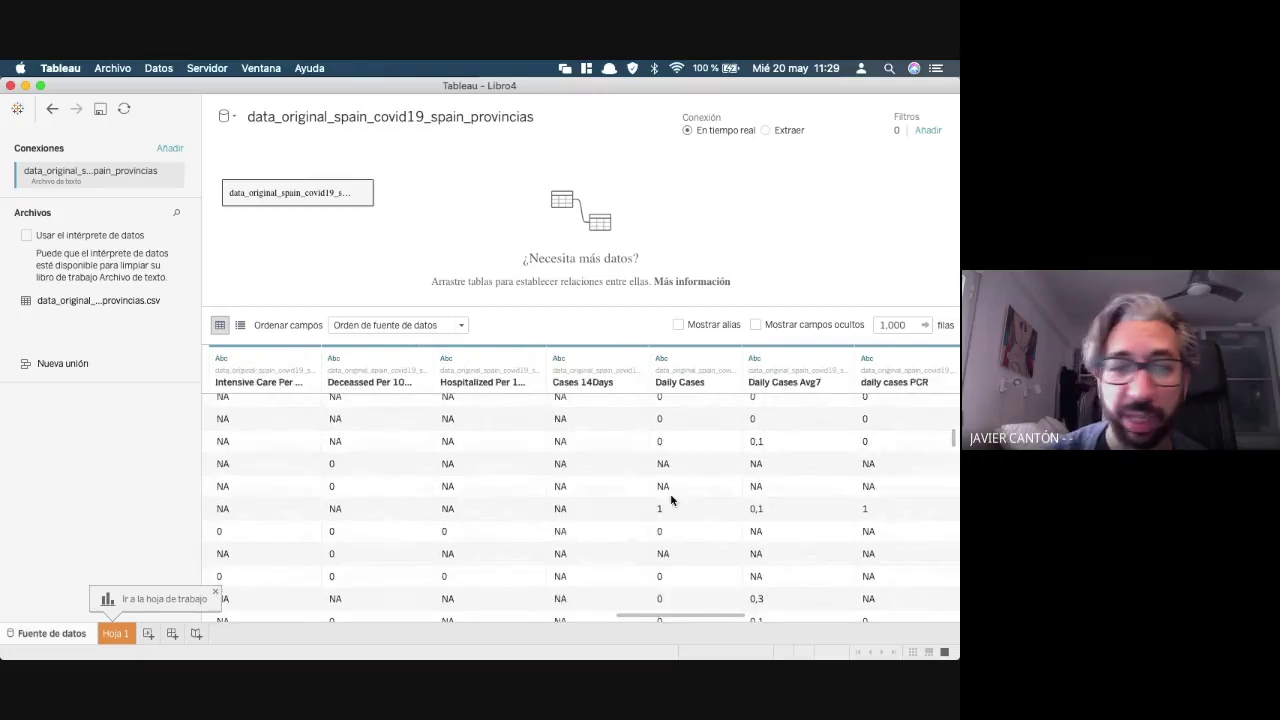
# - In Hoja 1, change the Deceassed Per 100000 field to a decimal number and move it to the measures
pyautogui.click(112, 636)
pyautogui.scroll(-5, 68, 300)
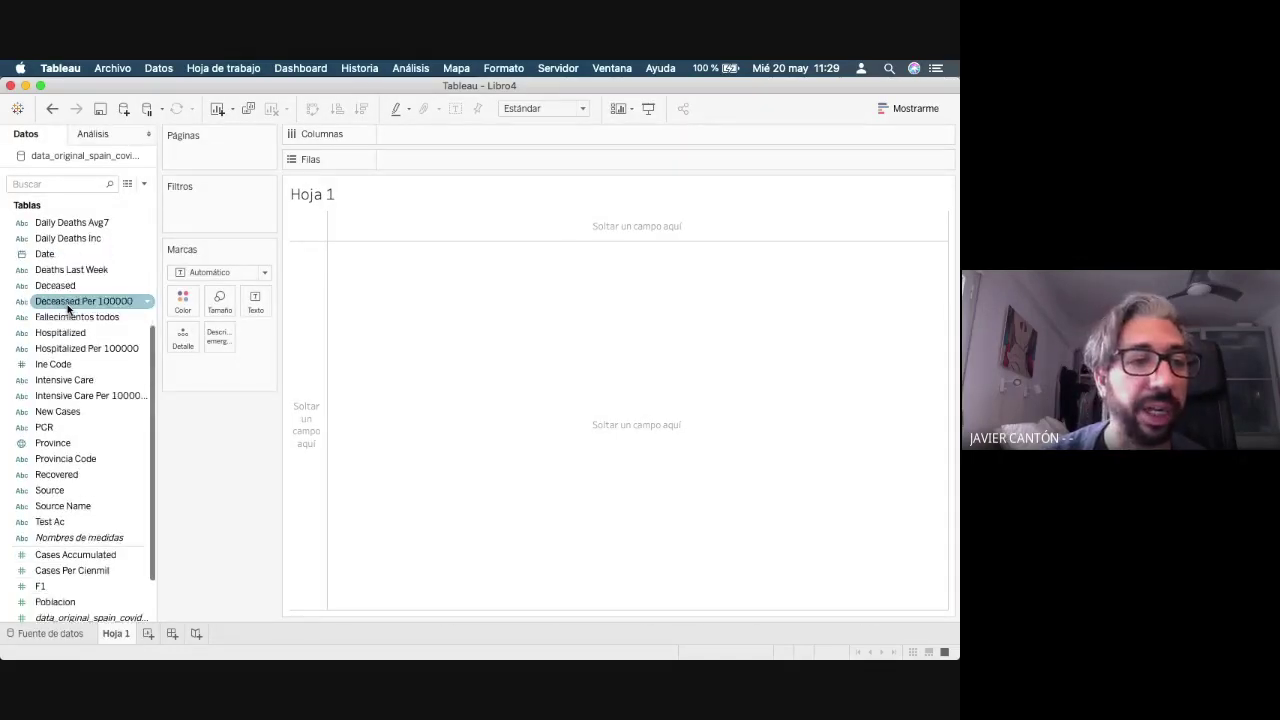
pyautogui.scroll(-2, 68, 308)
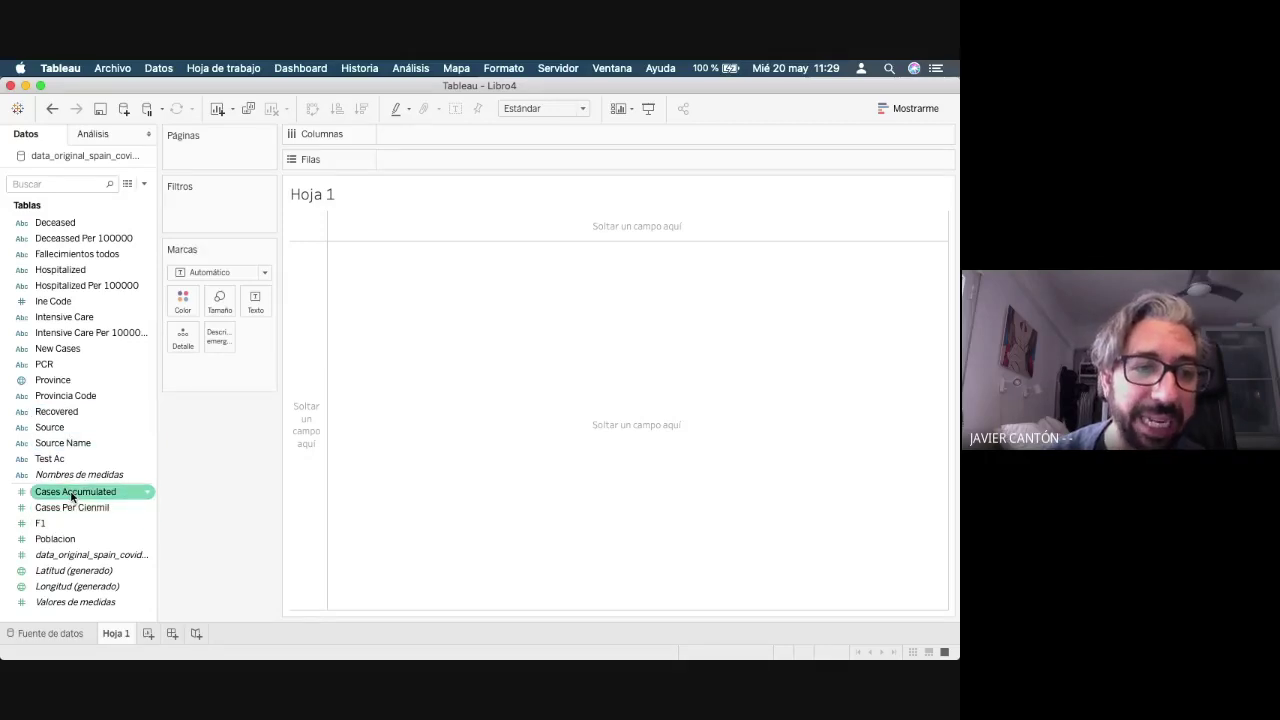
pyautogui.scroll(3, 72, 495)
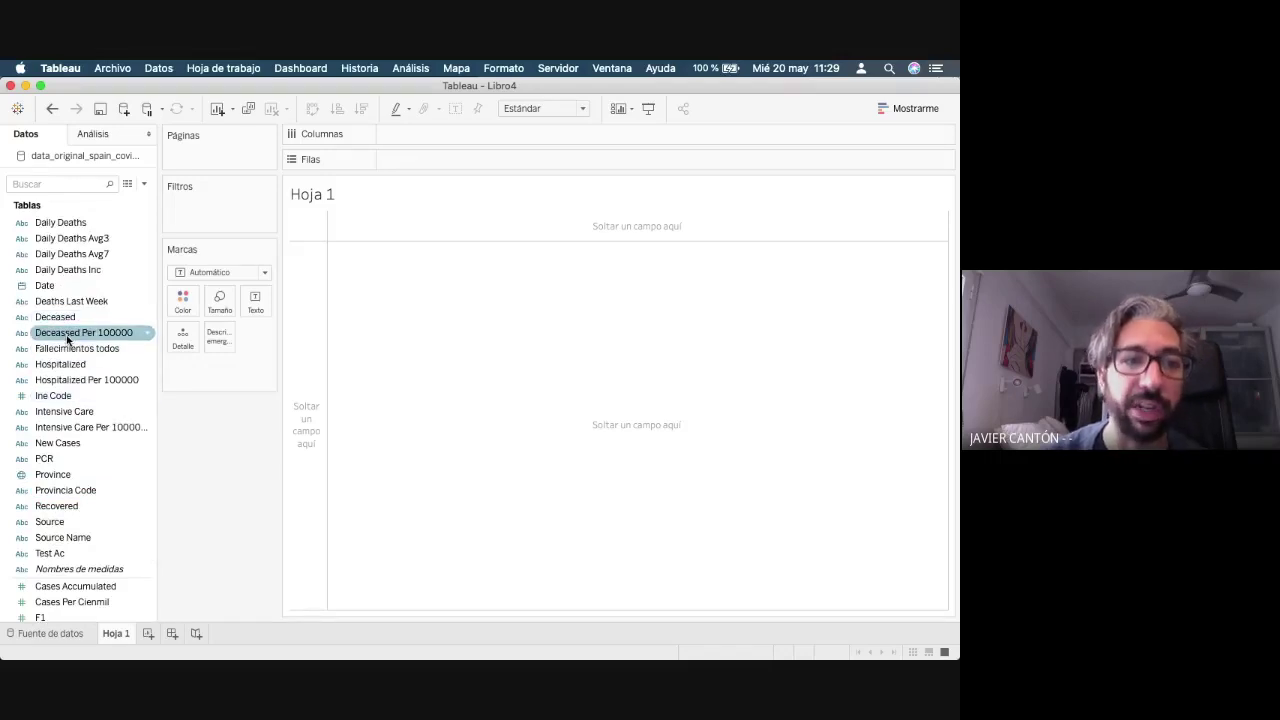
pyautogui.click(22, 334)
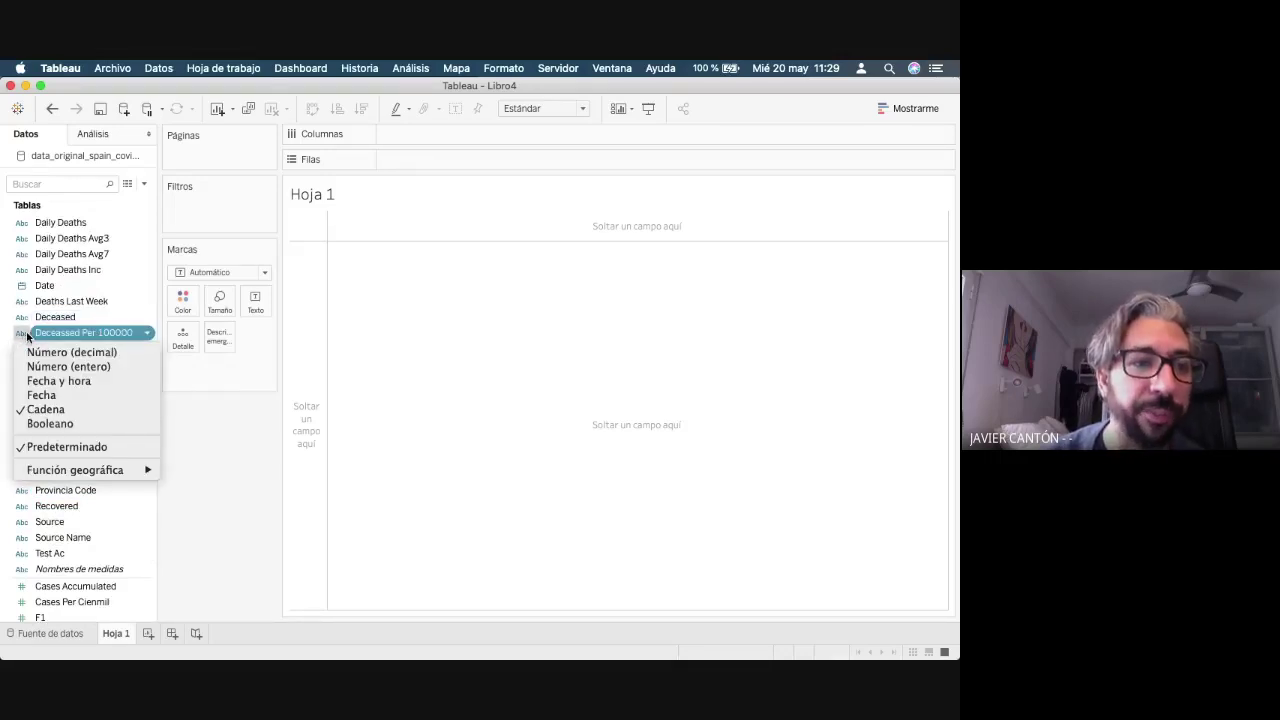
pyautogui.click(75, 353)
pyautogui.moveTo(77, 338); pyautogui.dragTo(72, 582)
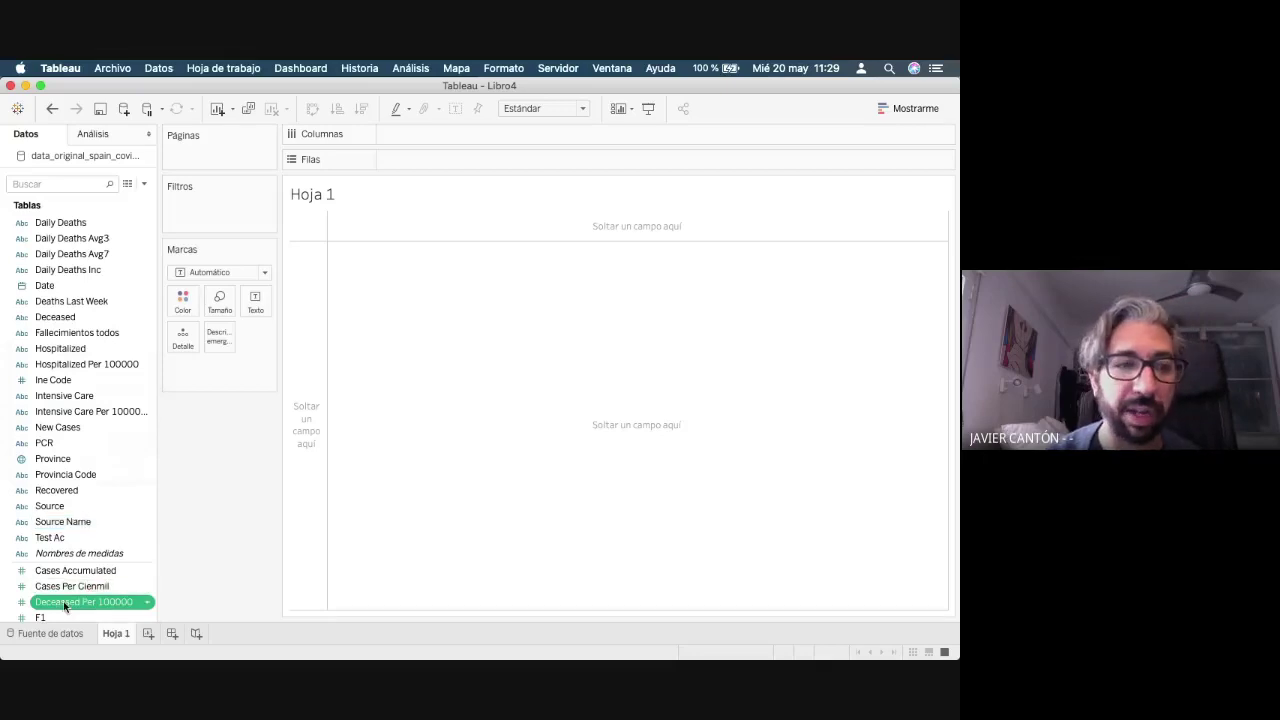
# - Plot Province on a map in Hoja 1 and view the options for its unknown locations without applying any
pyautogui.scroll(2, 75, 445)
pyautogui.click(55, 490)
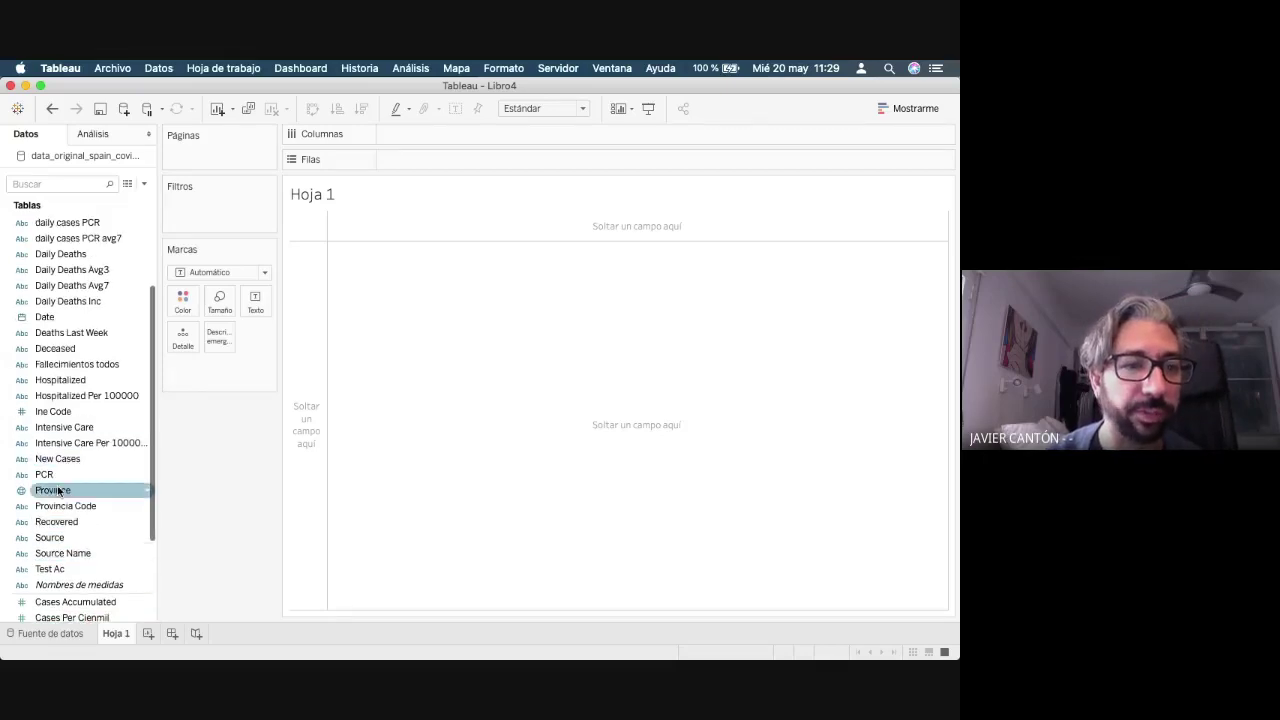
pyautogui.click(56, 491)
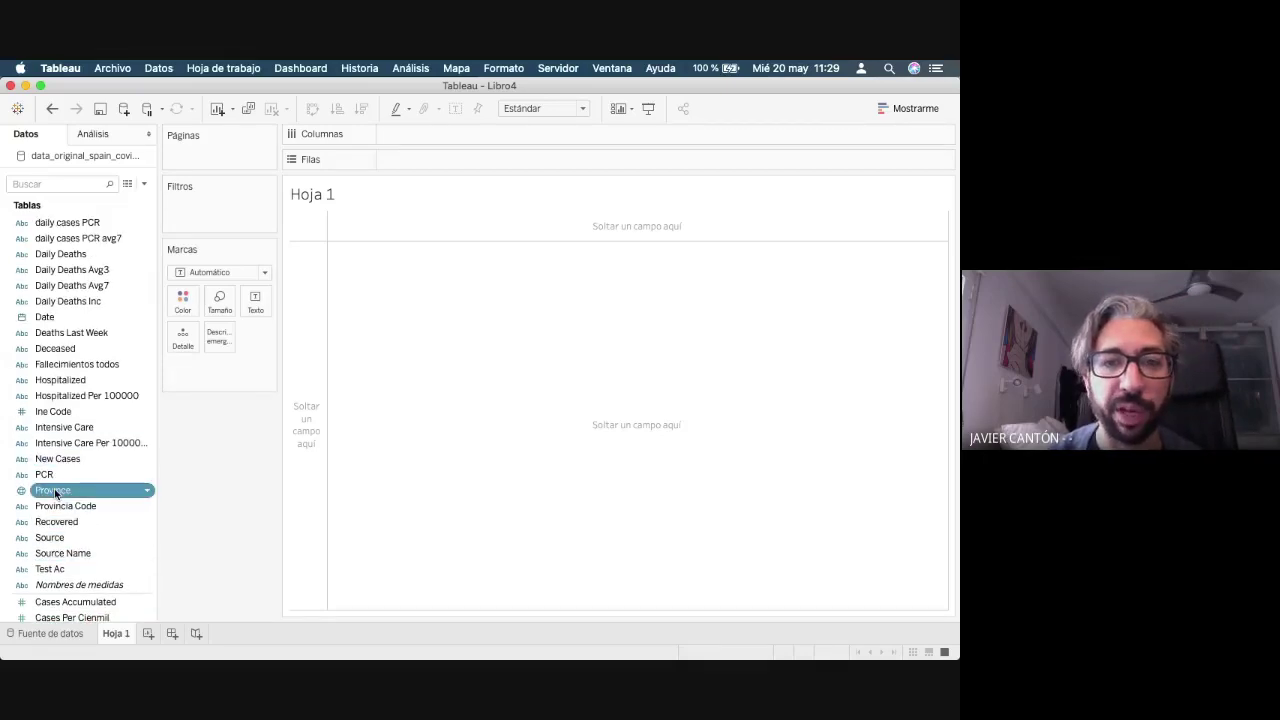
pyautogui.doubleClick(55, 491)
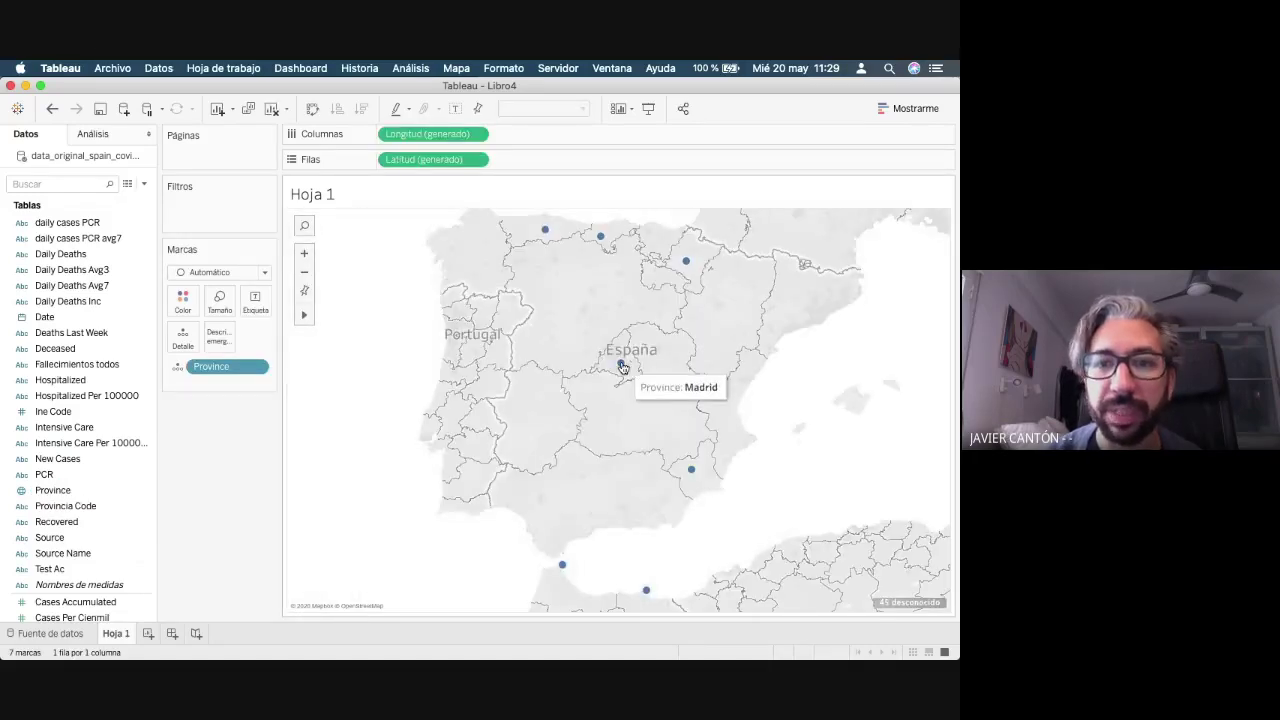
pyautogui.click(896, 603)
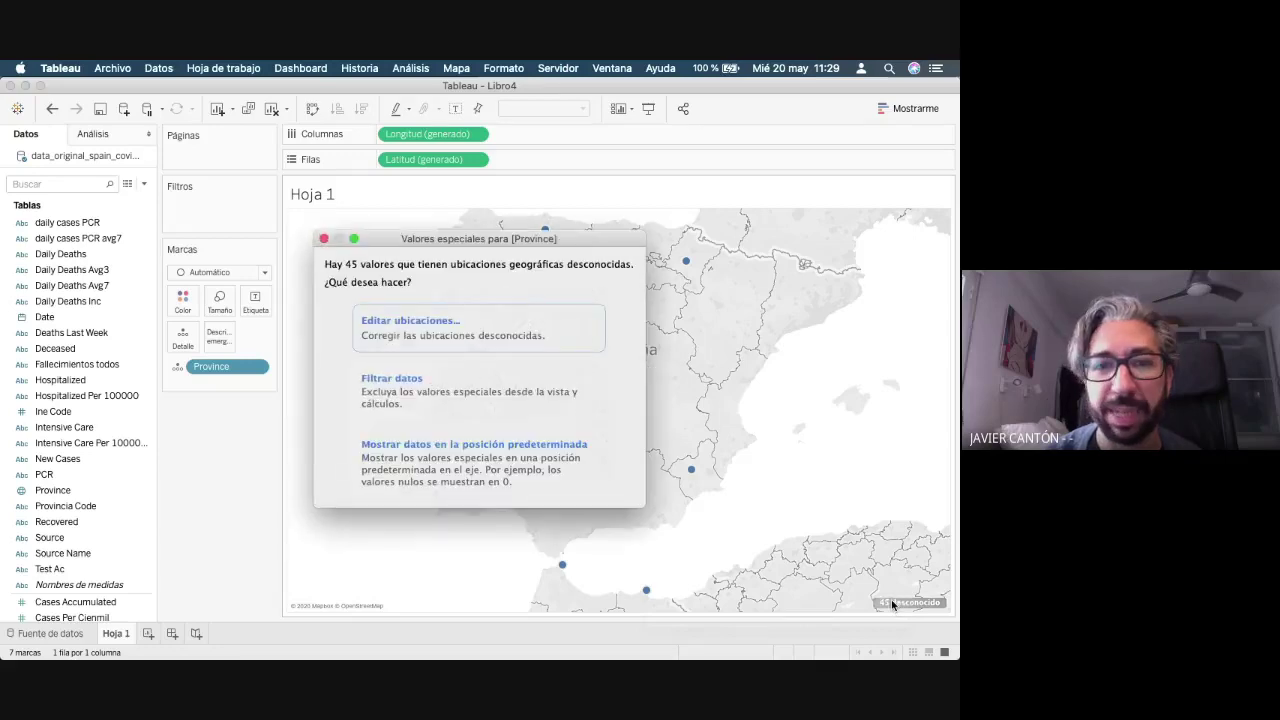
pyautogui.click(324, 239)
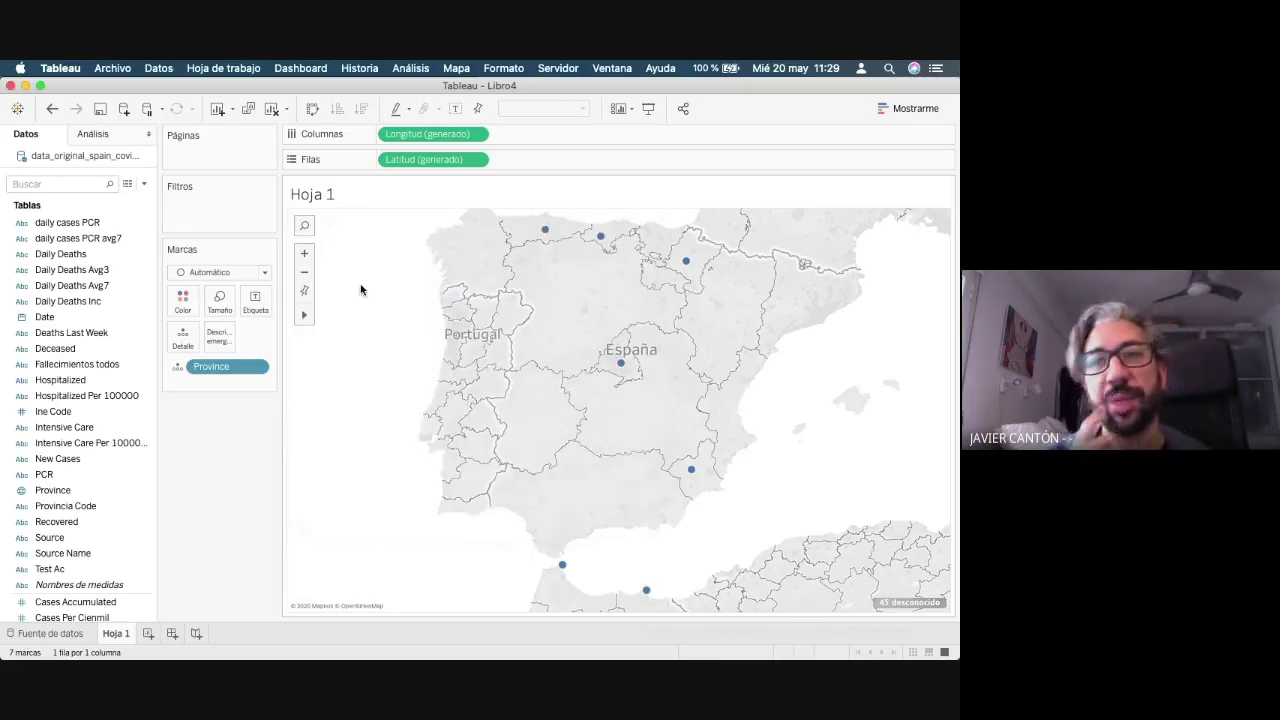
# - Launch Tableau Prep Builder, switch to its window and show the available data connection types
pyautogui.hotkey('alt', 'space')
pyautogui.write('prpe')
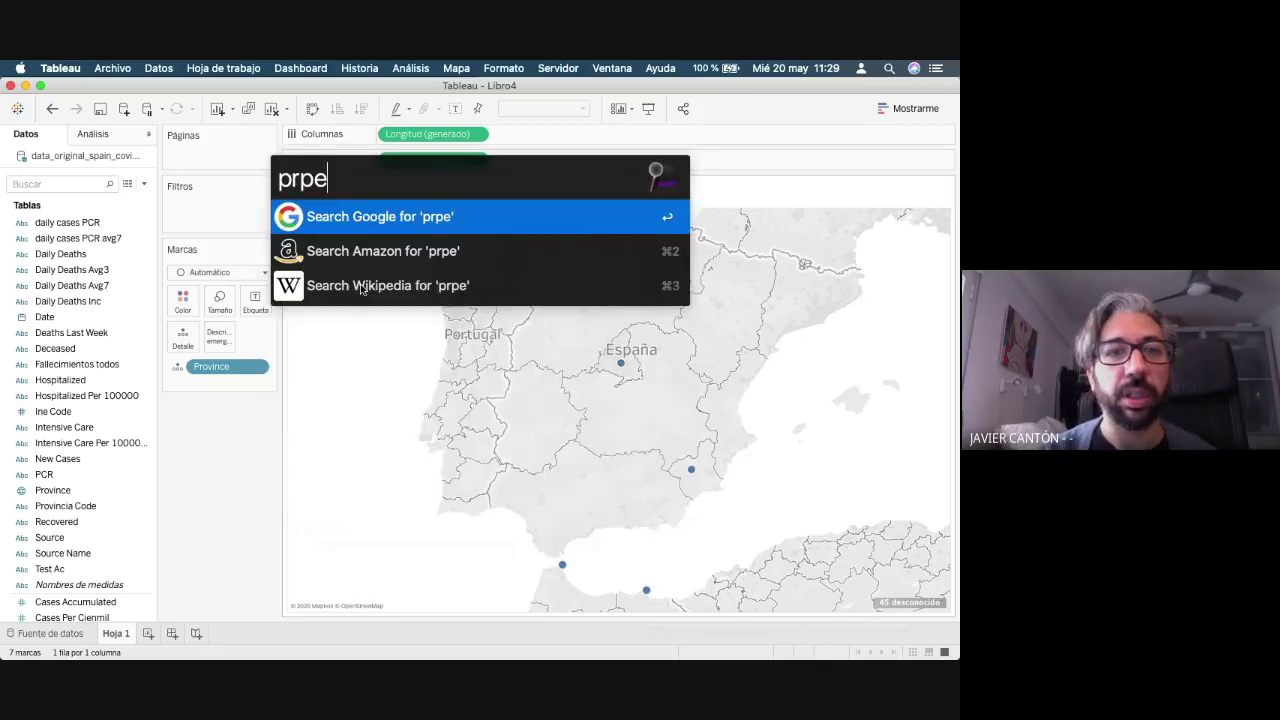
pyautogui.press('BackSpace')
pyautogui.press('BackSpace')
pyautogui.write('ep')
pyautogui.press('Escape')
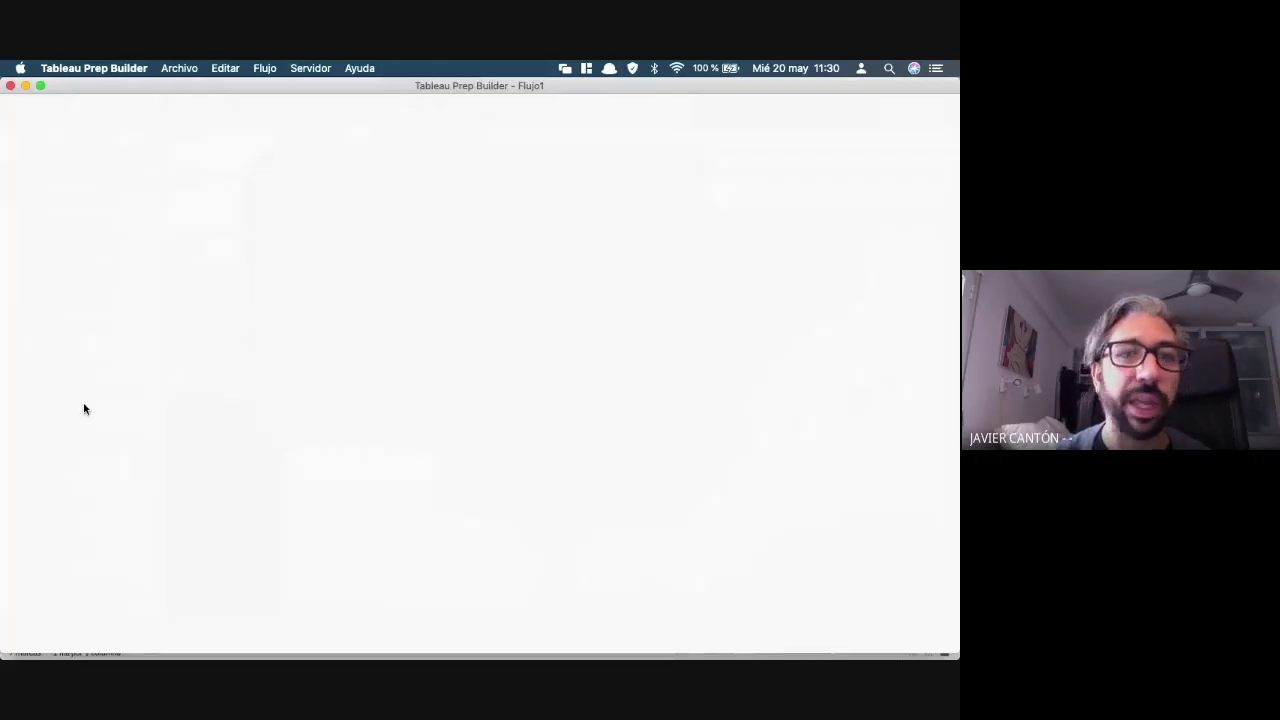
pyautogui.hotkey('ctrl', 'Up')
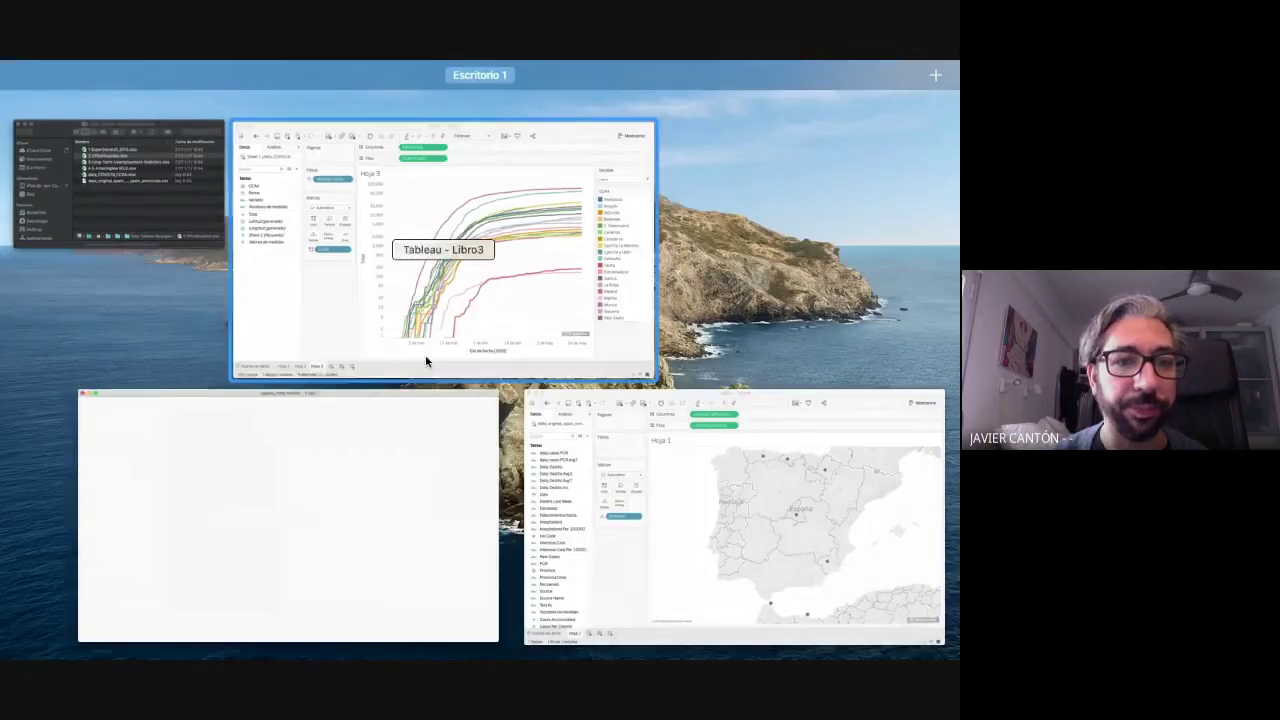
pyautogui.click(311, 476)
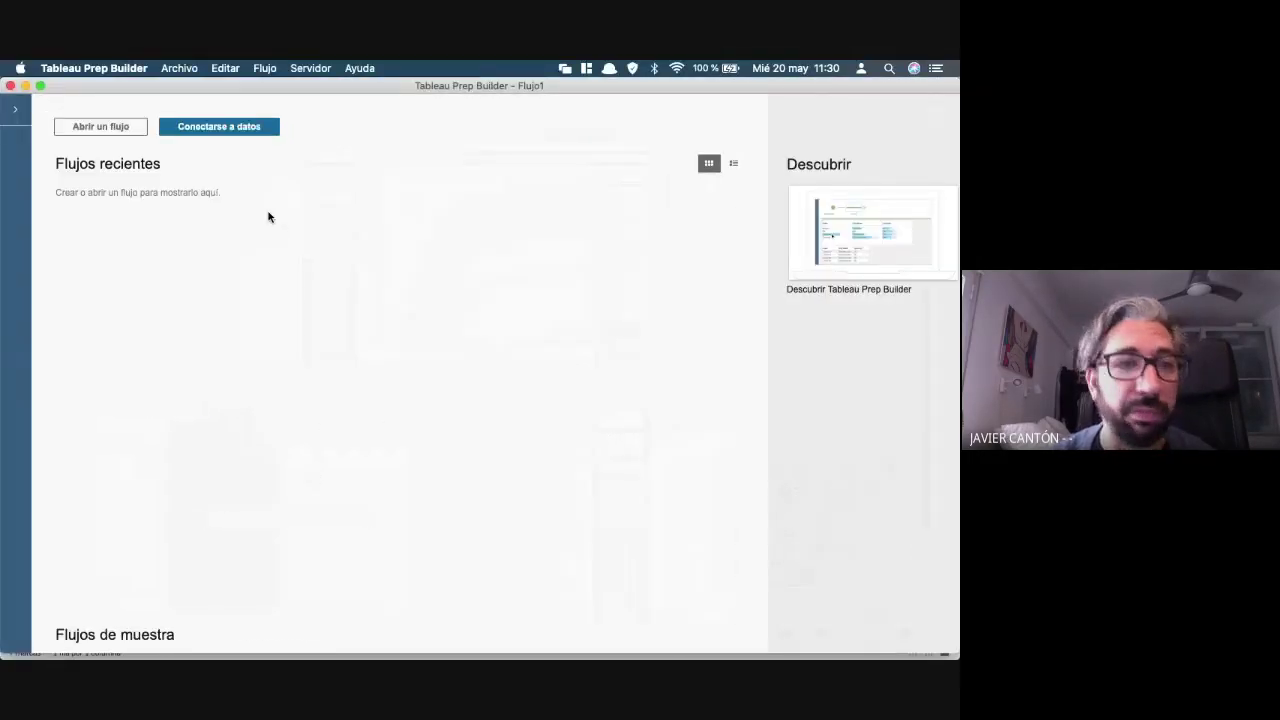
pyautogui.click(18, 111)
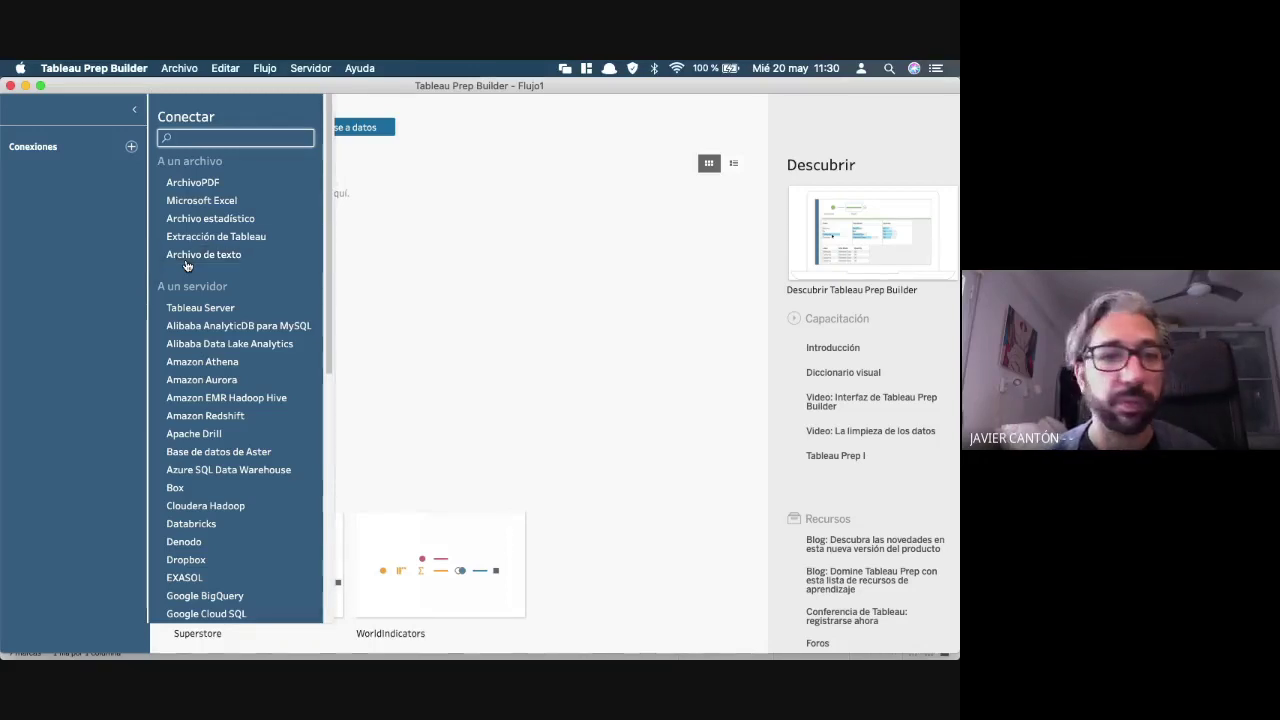
# - Switch back to Tableau, show the data source of workbook Libro4, and close that workbook
pyautogui.press('super+Tab')
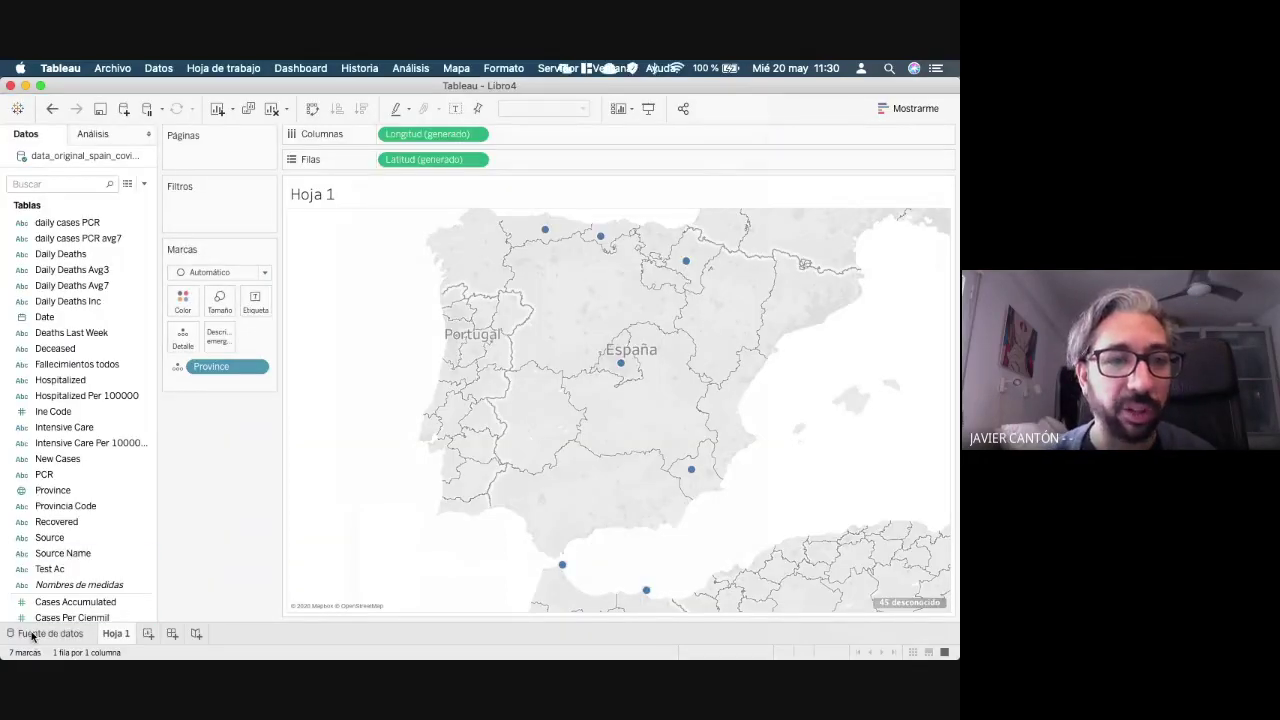
pyautogui.click(33, 636)
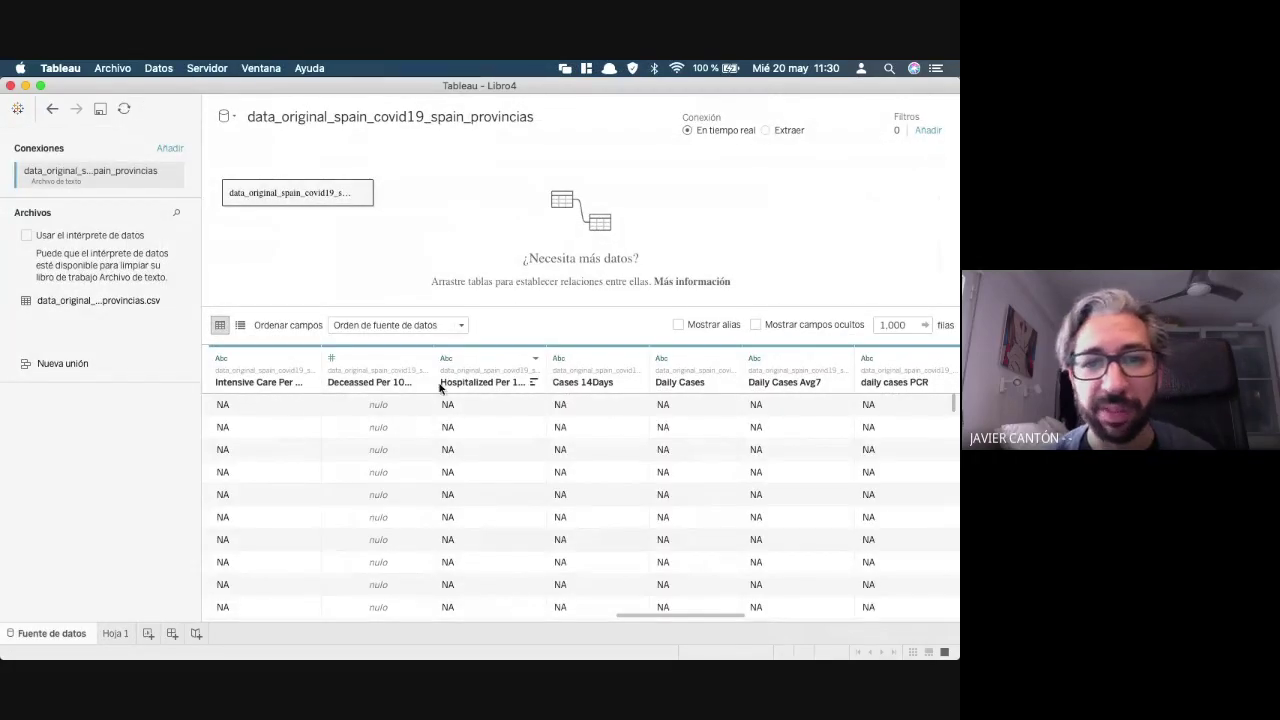
pyautogui.click(11, 87)
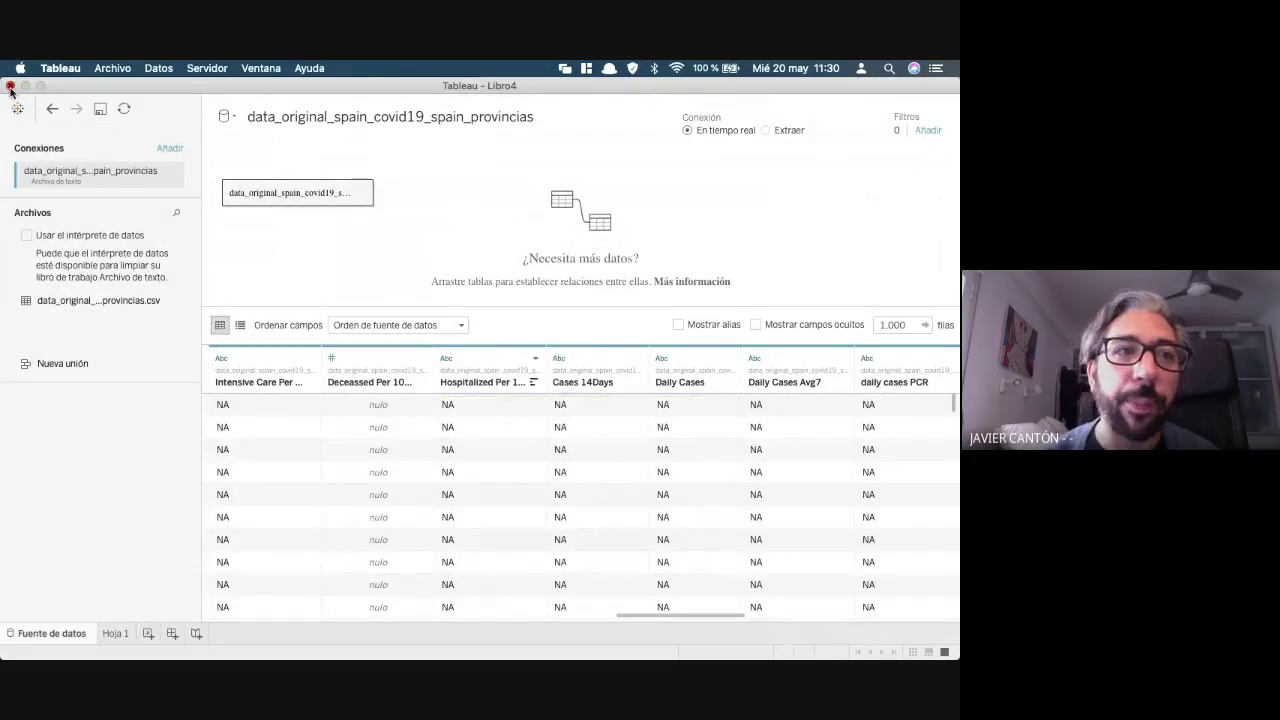
pyautogui.click(408, 386)
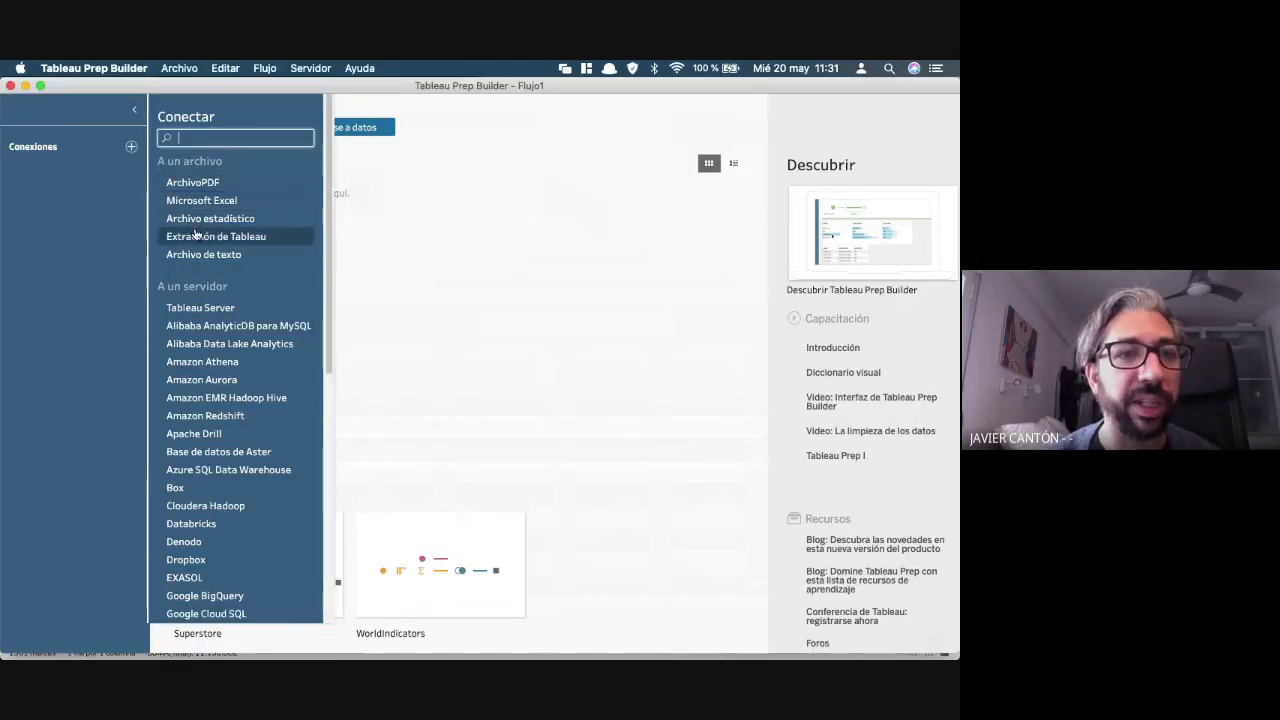
# - Connect the Tableau Prep Builder flow to the text file data_original_spain_covid19_spain_provincias.csv
pyautogui.click(197, 253)
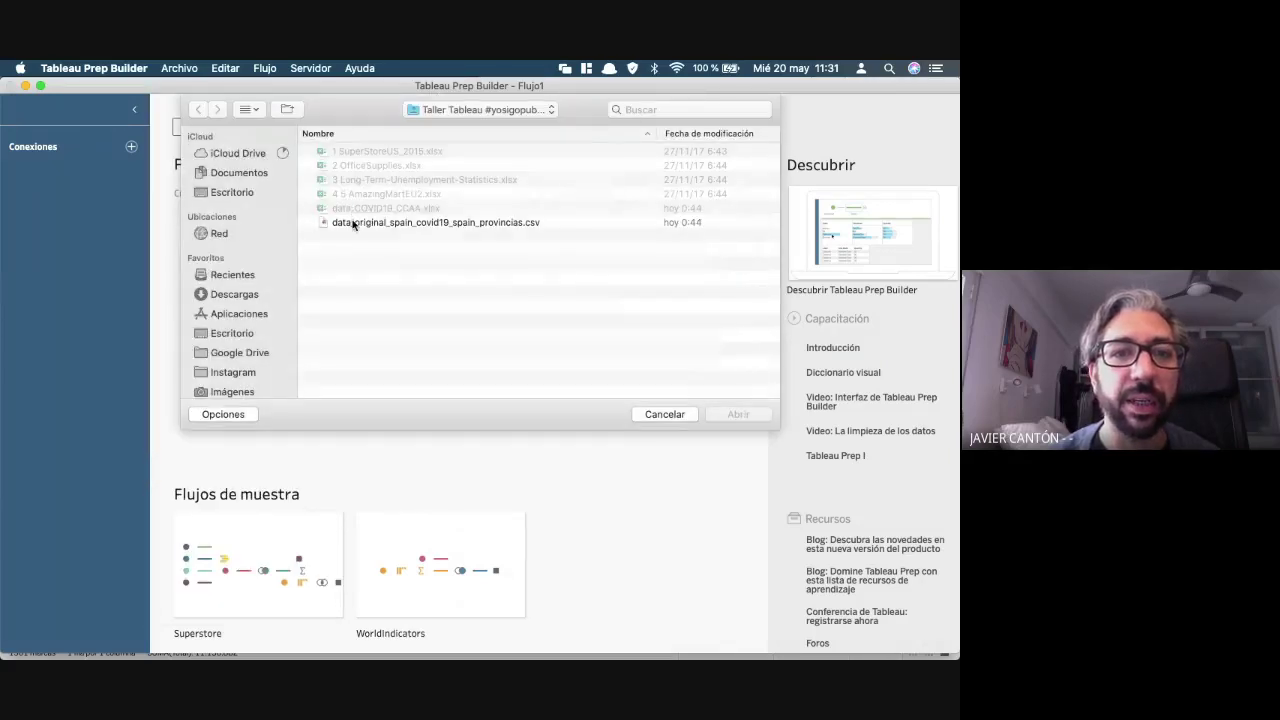
pyautogui.click(352, 221)
pyautogui.doubleClick(352, 219)
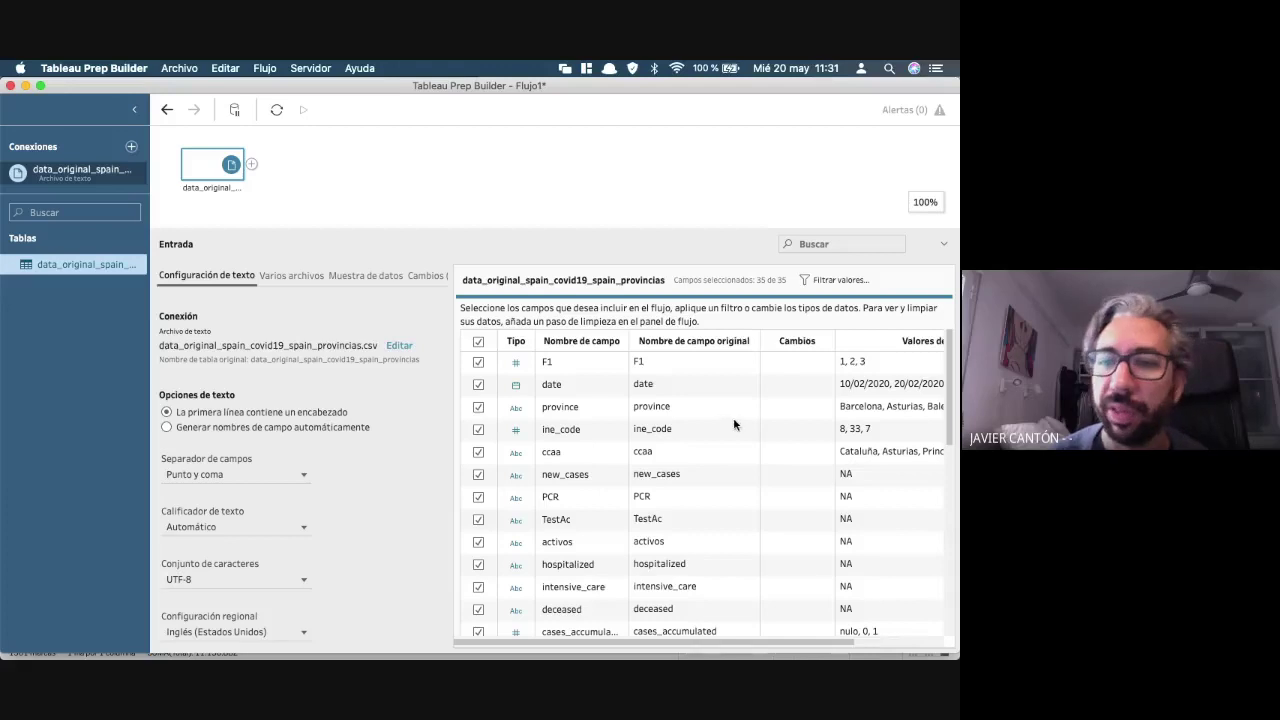
# - Review the fields of the provincial CSV input, and add a cleaning step followed by an output step to the flow
pyautogui.hscroll(2, 733, 417)
pyautogui.hscroll(-2, 650, 414)
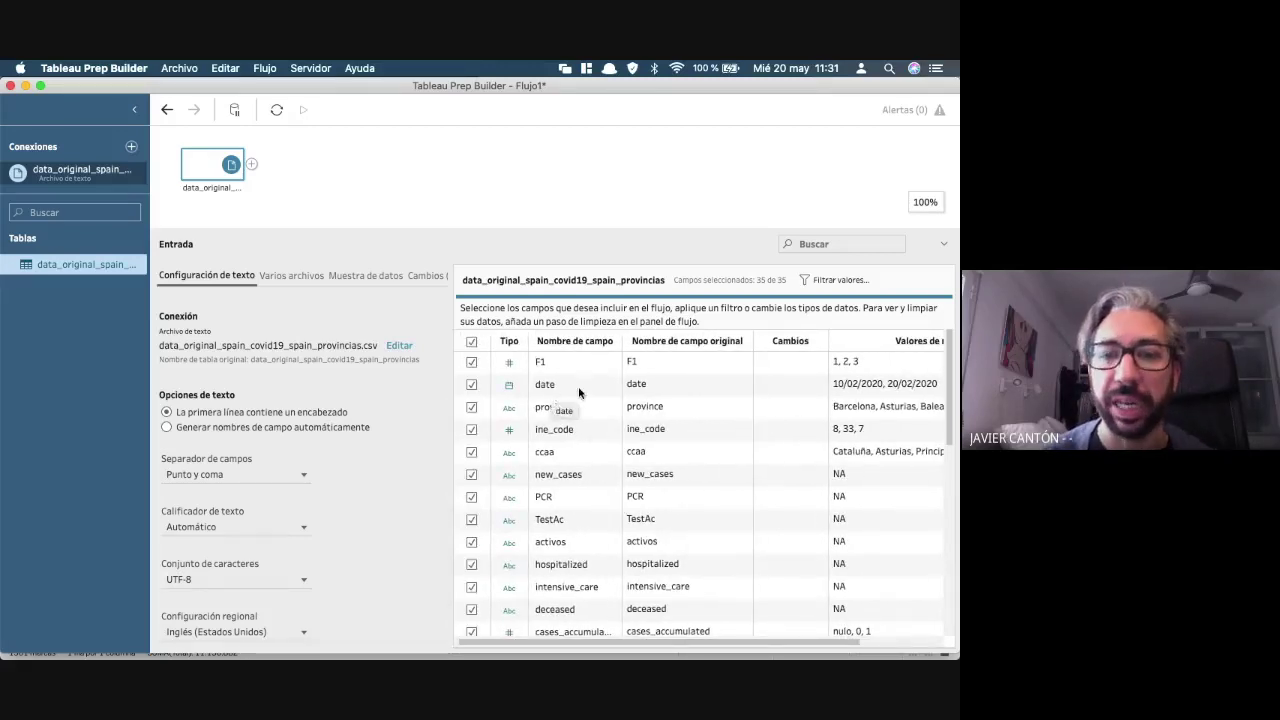
pyautogui.scroll(-2, 557, 399)
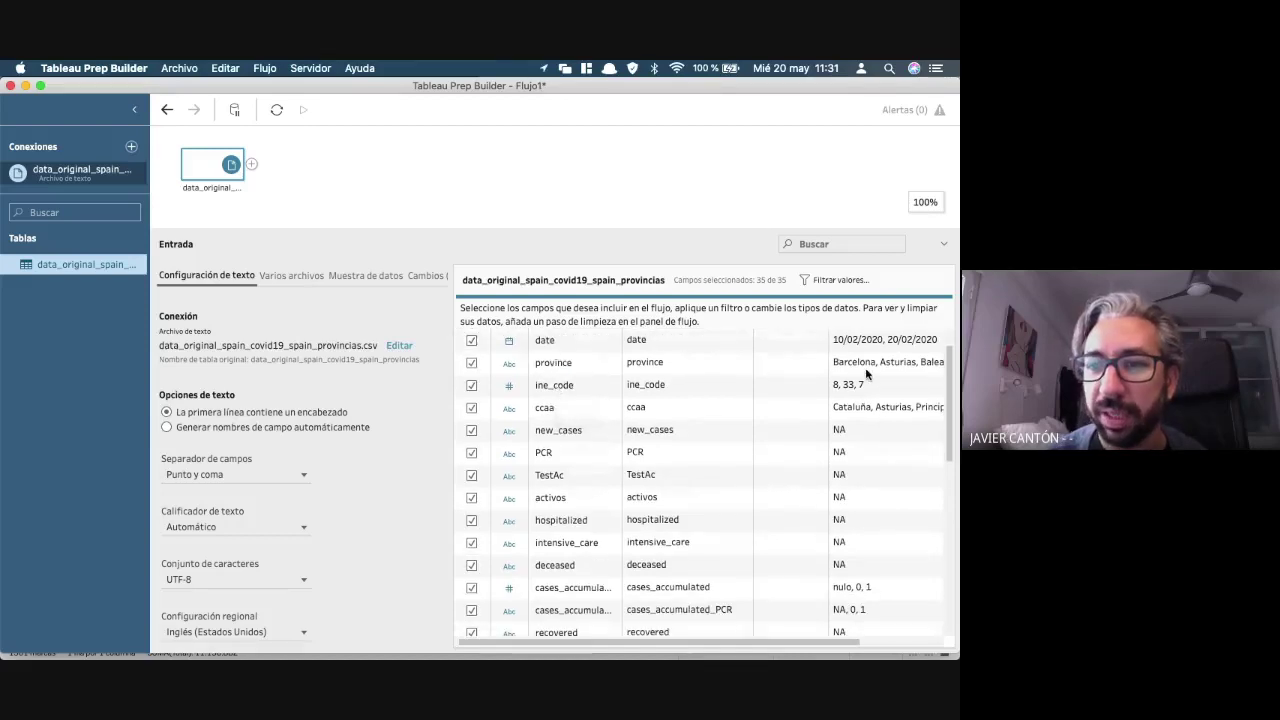
pyautogui.scroll(-1, 853, 527)
pyautogui.scroll(-5, 855, 530)
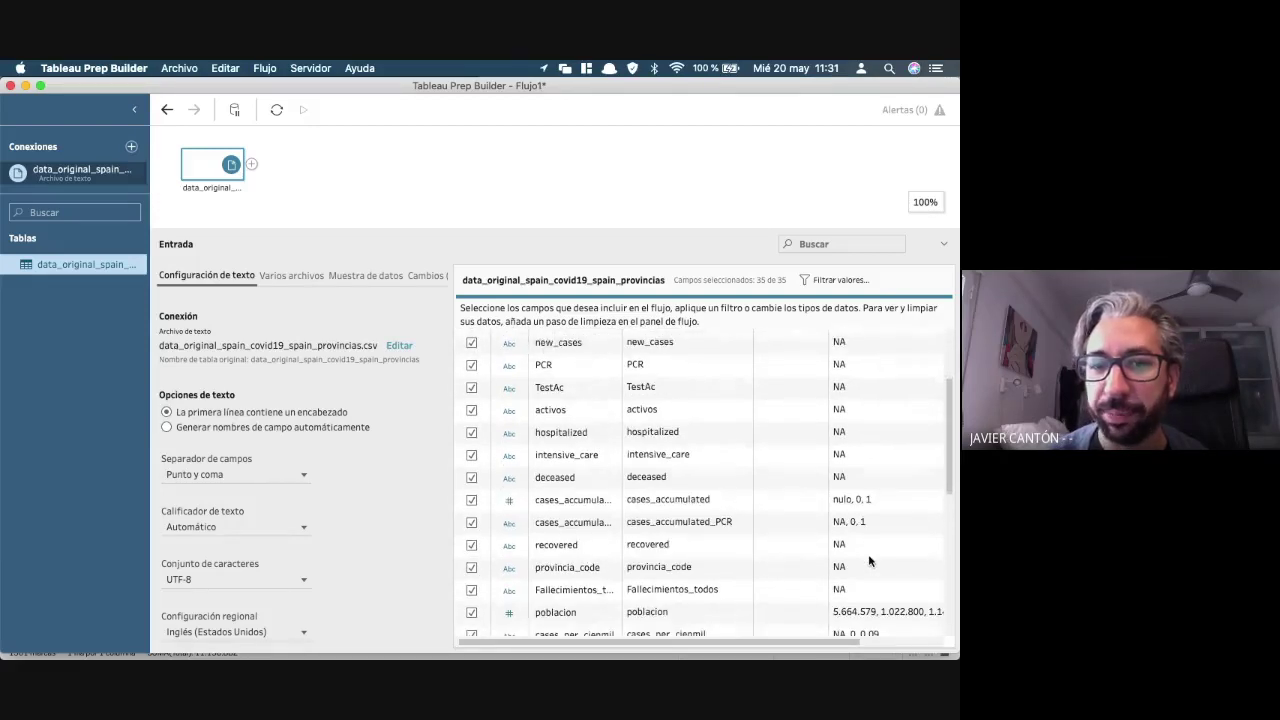
pyautogui.scroll(1, 869, 561)
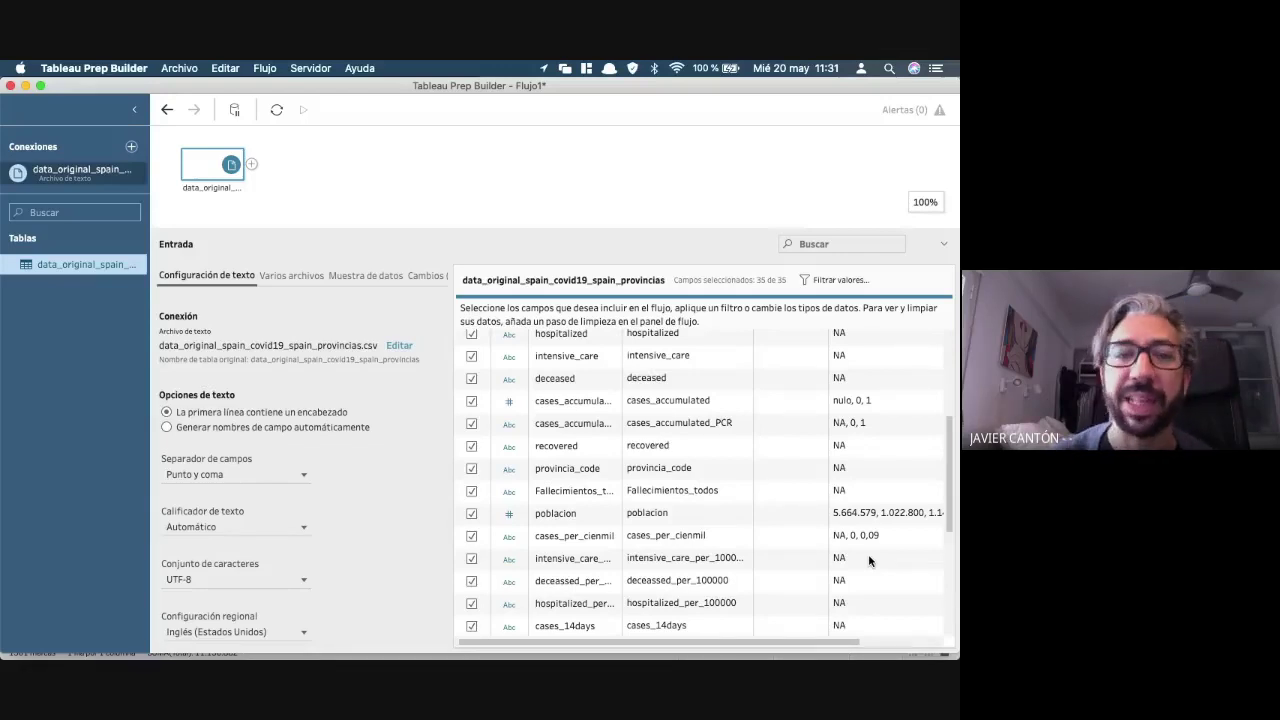
pyautogui.click(251, 164)
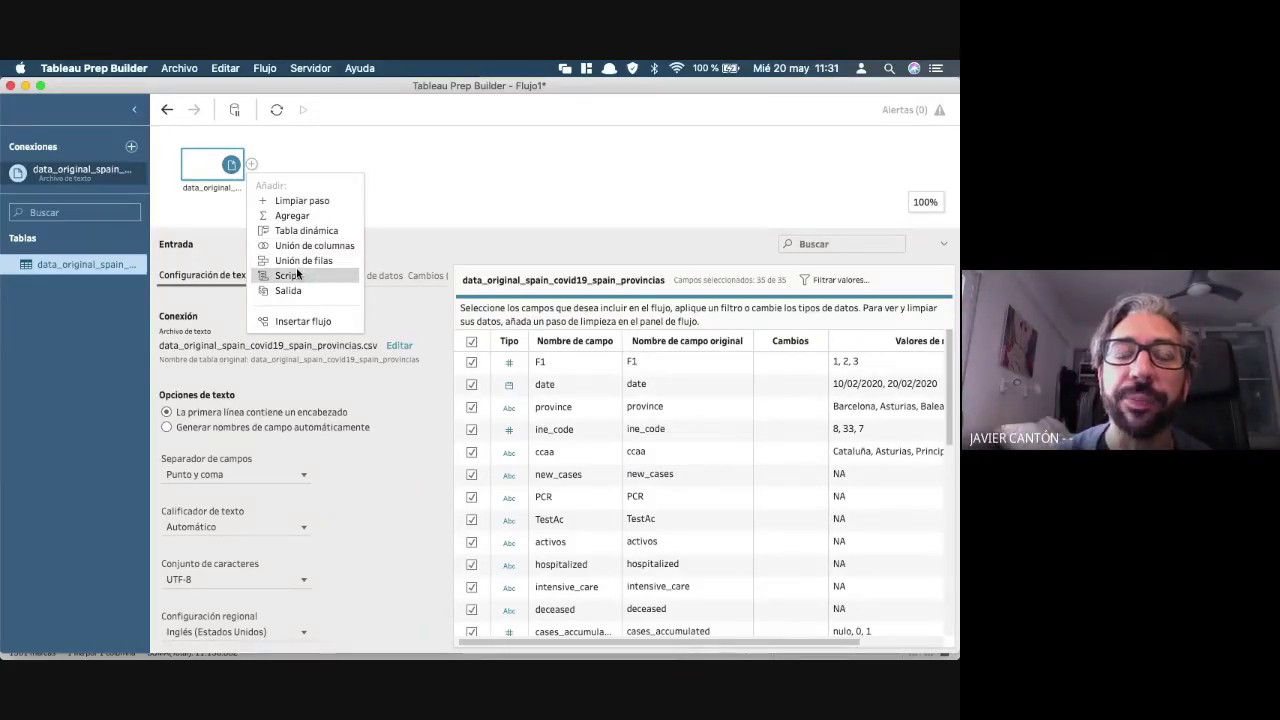
pyautogui.click(303, 201)
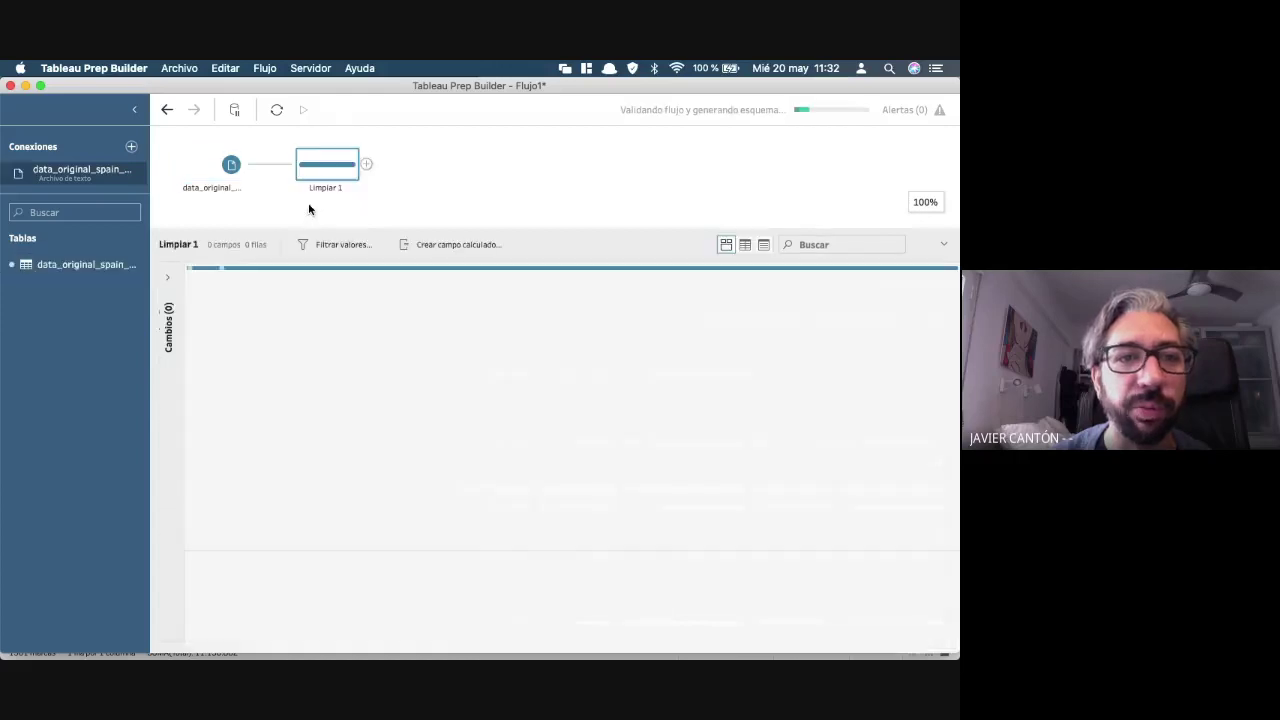
pyautogui.click(366, 166)
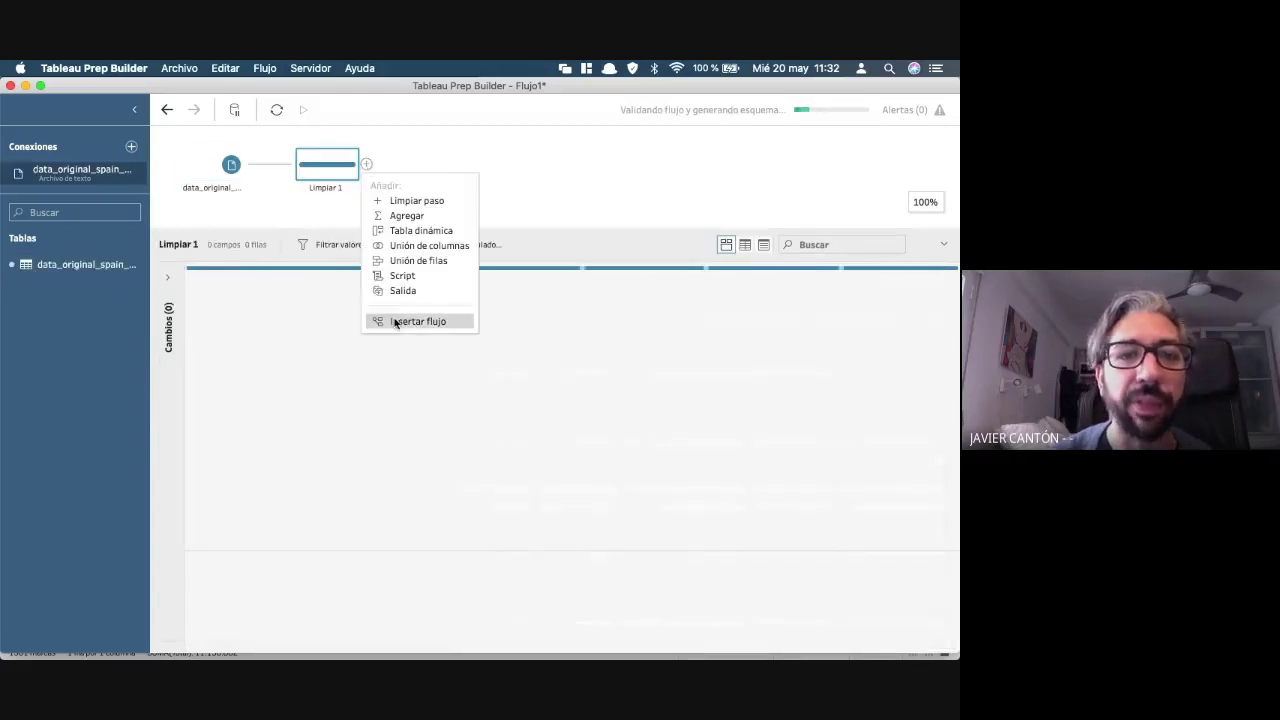
pyautogui.press('Escape')
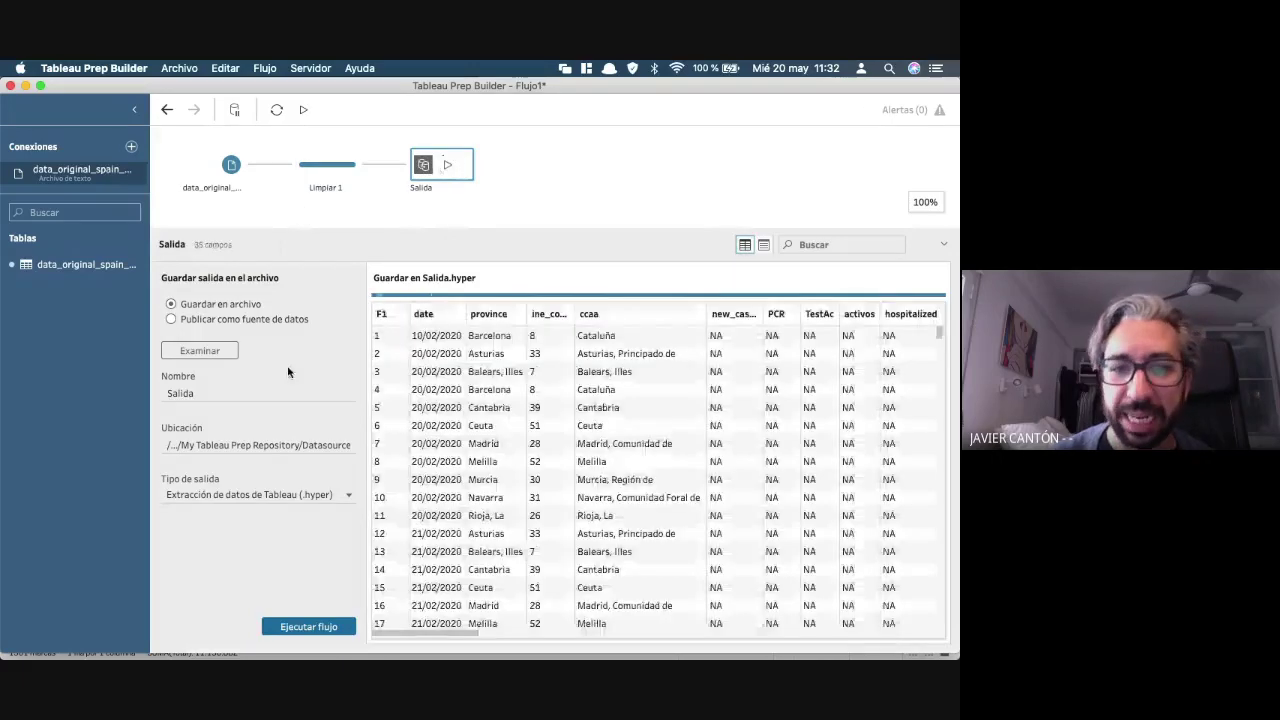
# - View the output step's available file types and the server choices for publishing it as a data source
pyautogui.click(348, 495)
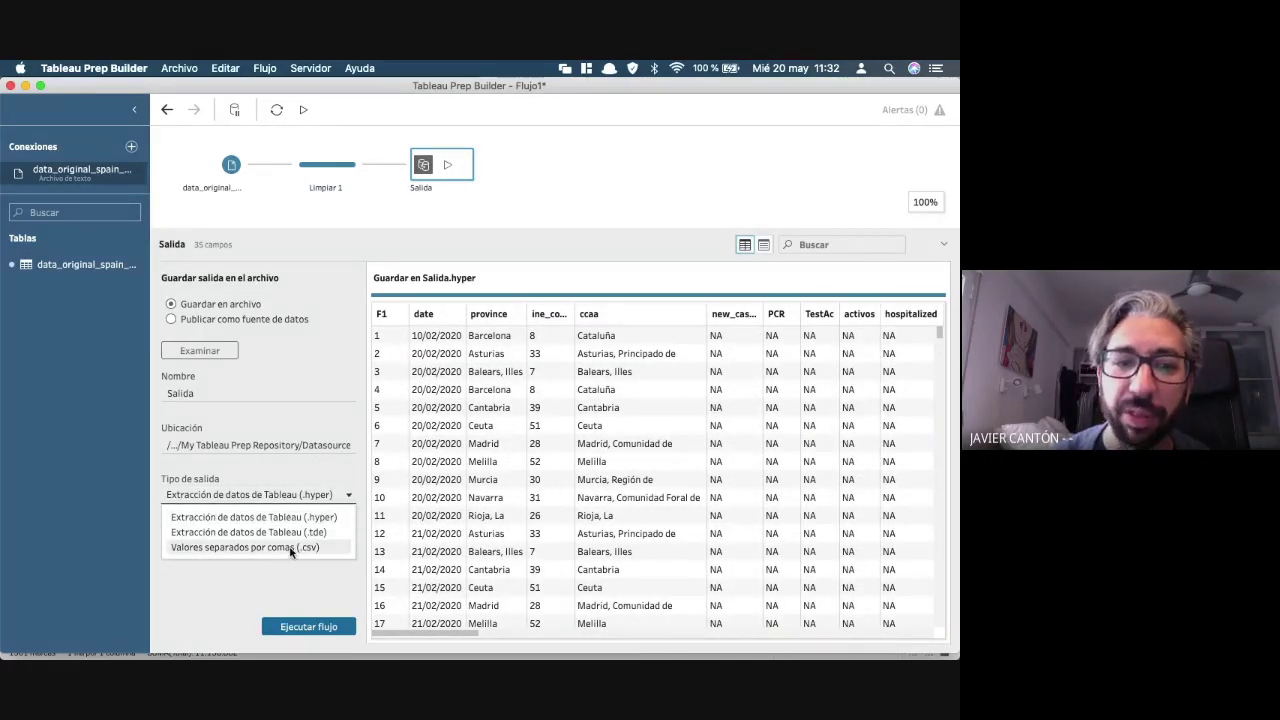
pyautogui.click(256, 586)
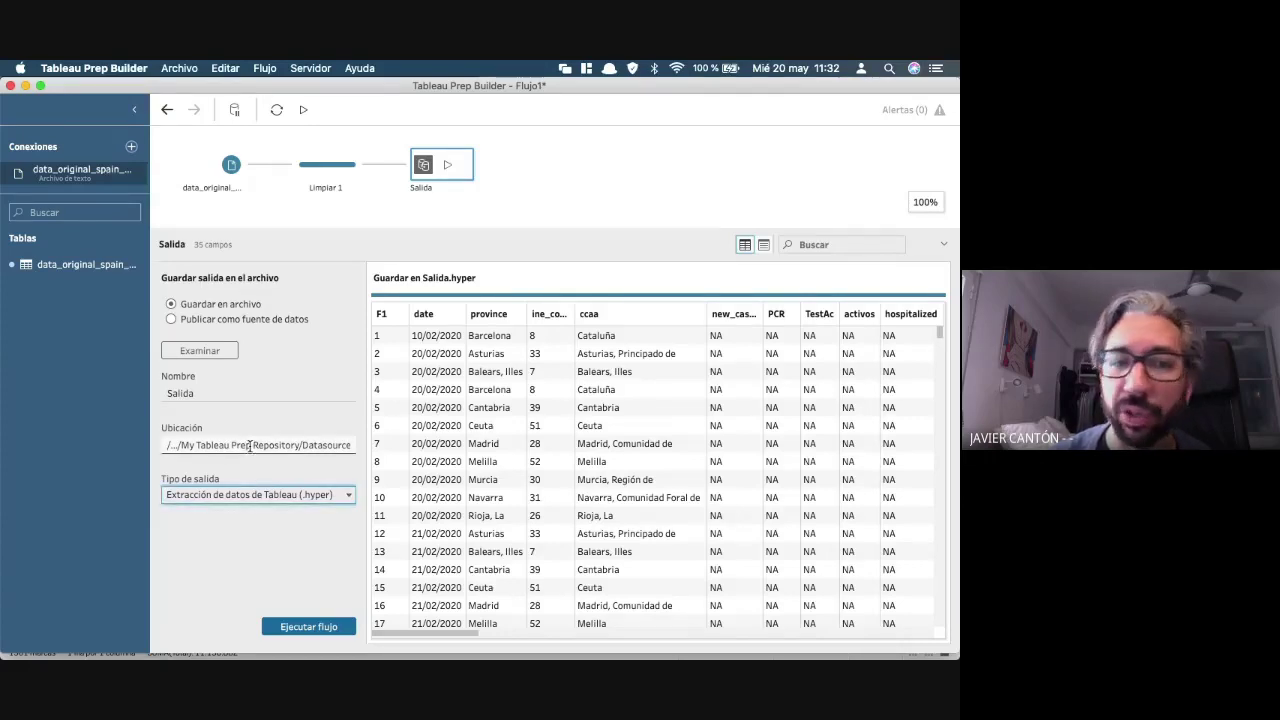
pyautogui.click(224, 318)
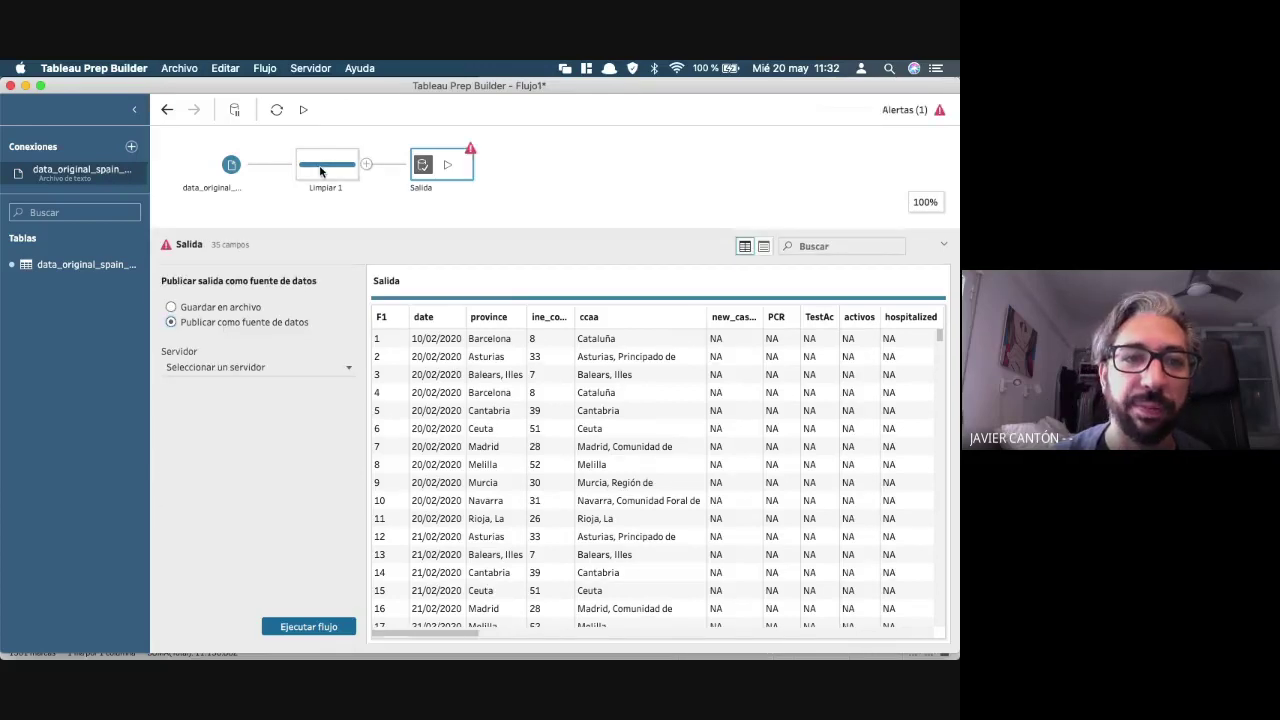
pyautogui.click(349, 368)
pyautogui.click(349, 368)
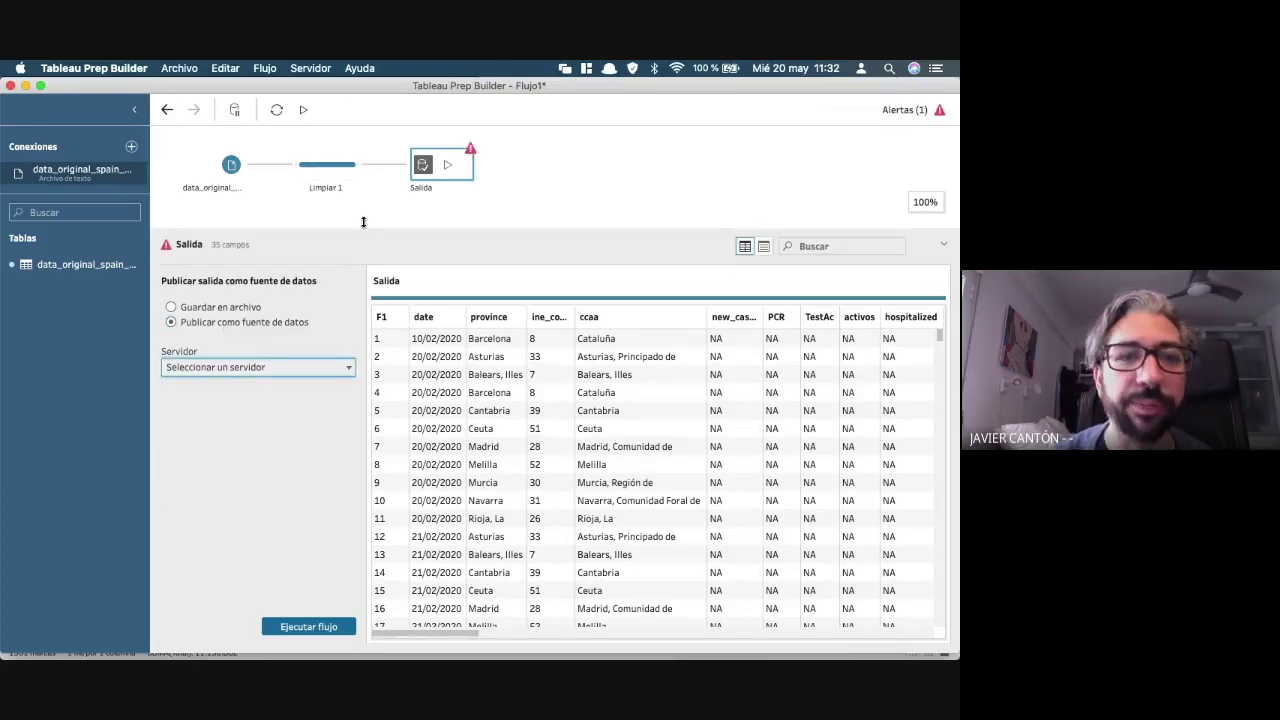
pyautogui.click(320, 170)
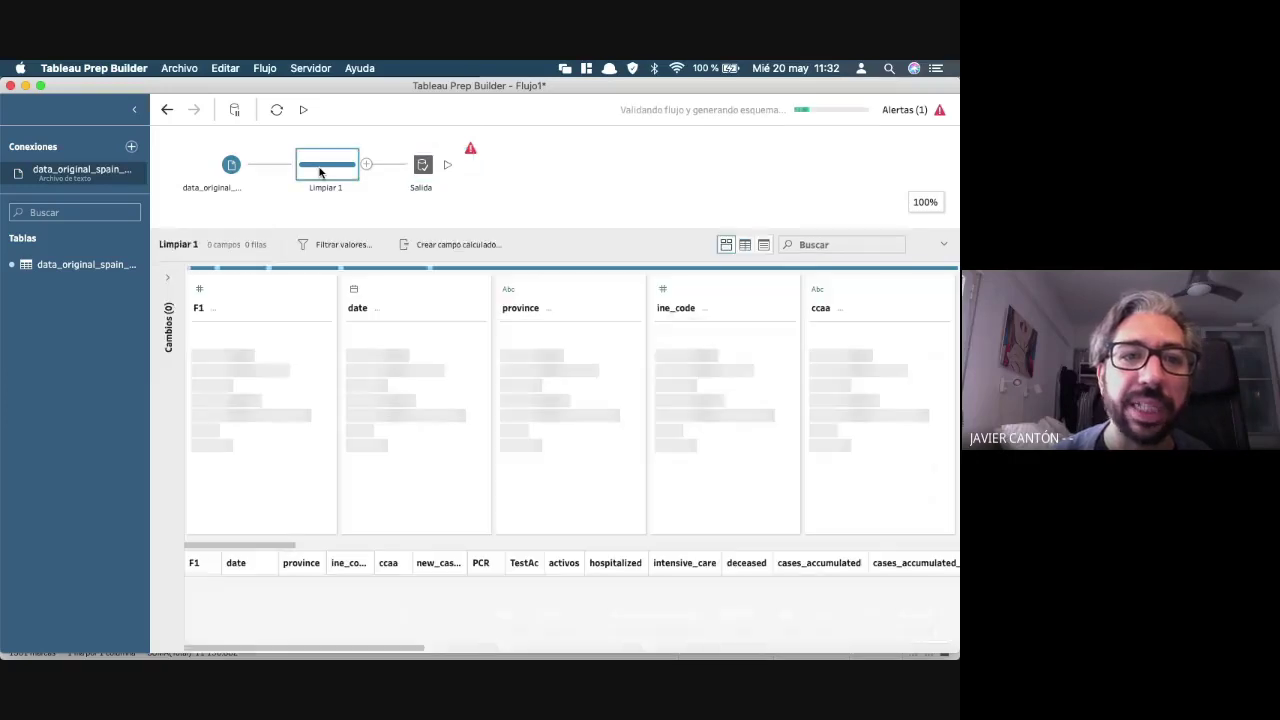
pyautogui.click(423, 163)
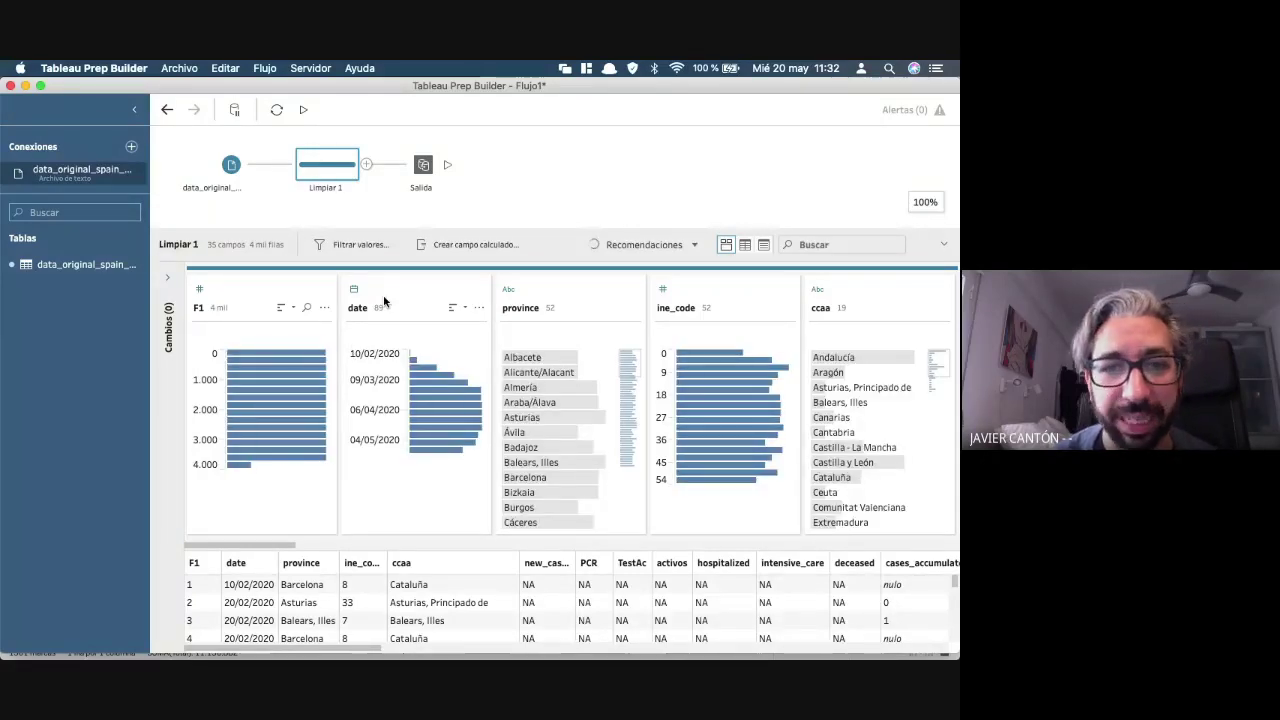
# - Check the date field's data type options in Limpiar 1, and assign the province field the geographic role Estado/provincia
pyautogui.moveTo(416, 453)
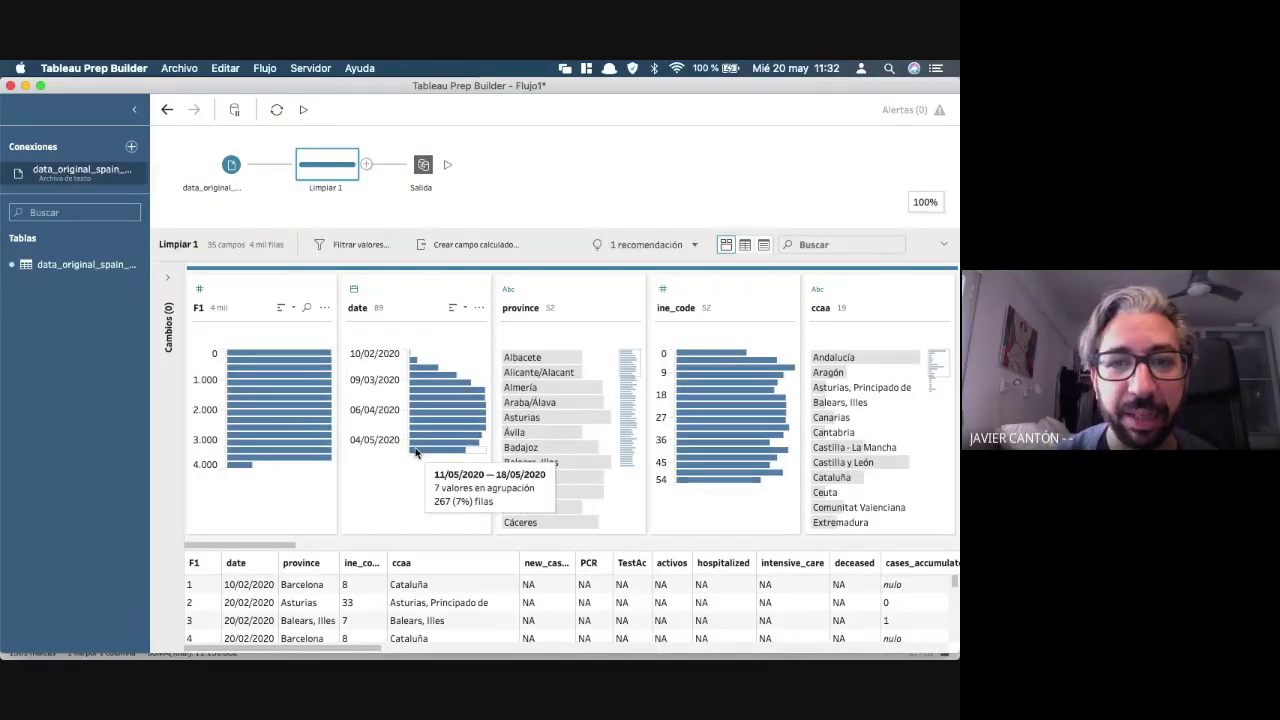
pyautogui.click(353, 290)
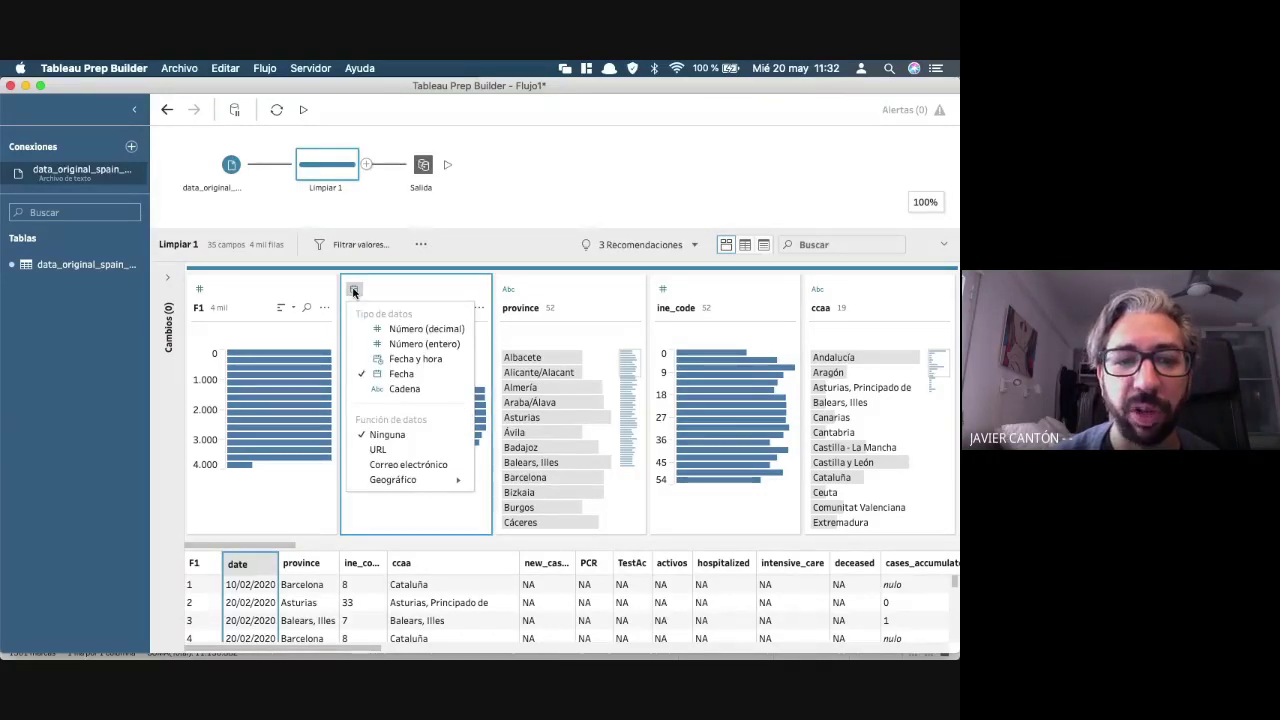
pyautogui.click(353, 290)
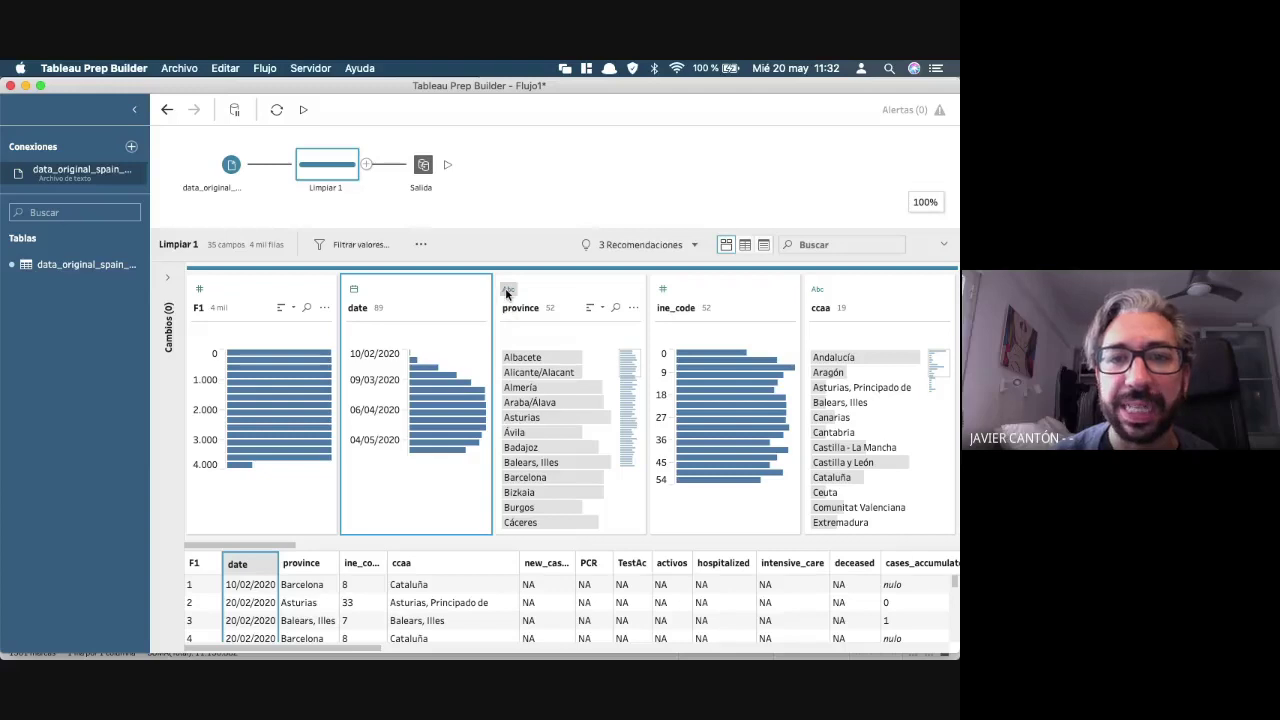
pyautogui.click(508, 290)
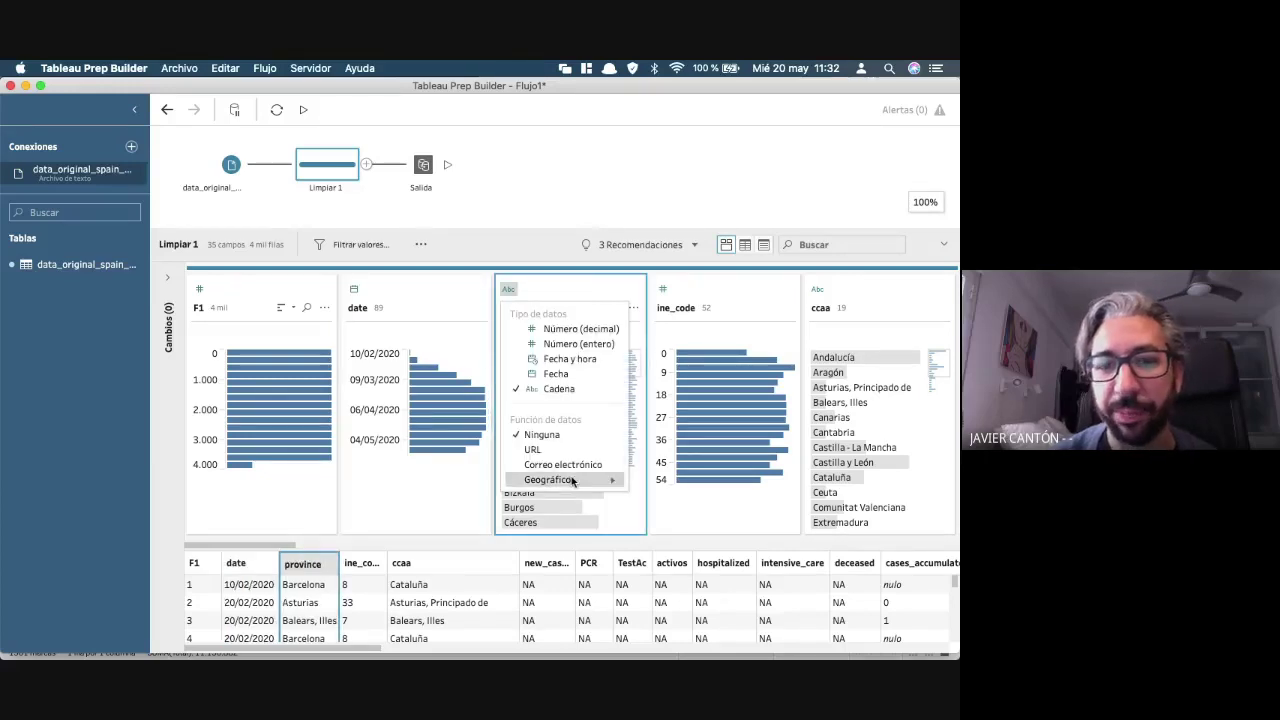
pyautogui.moveTo(632, 480)
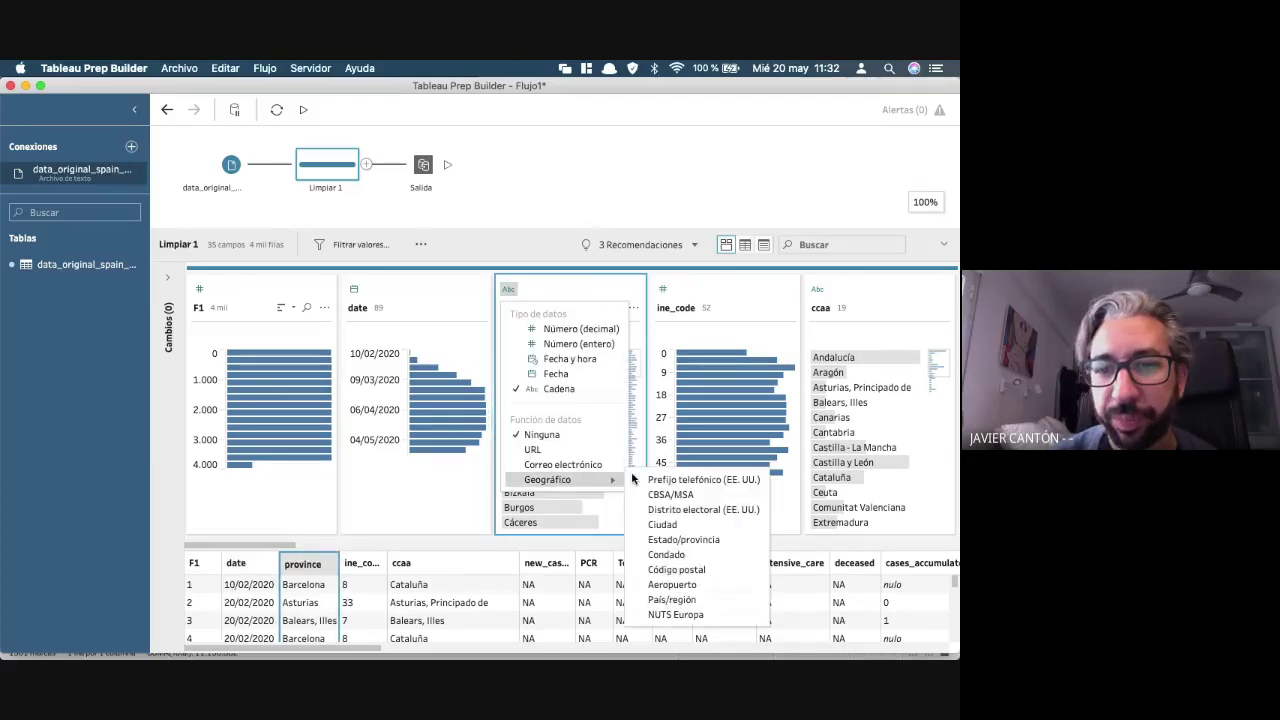
pyautogui.click(678, 541)
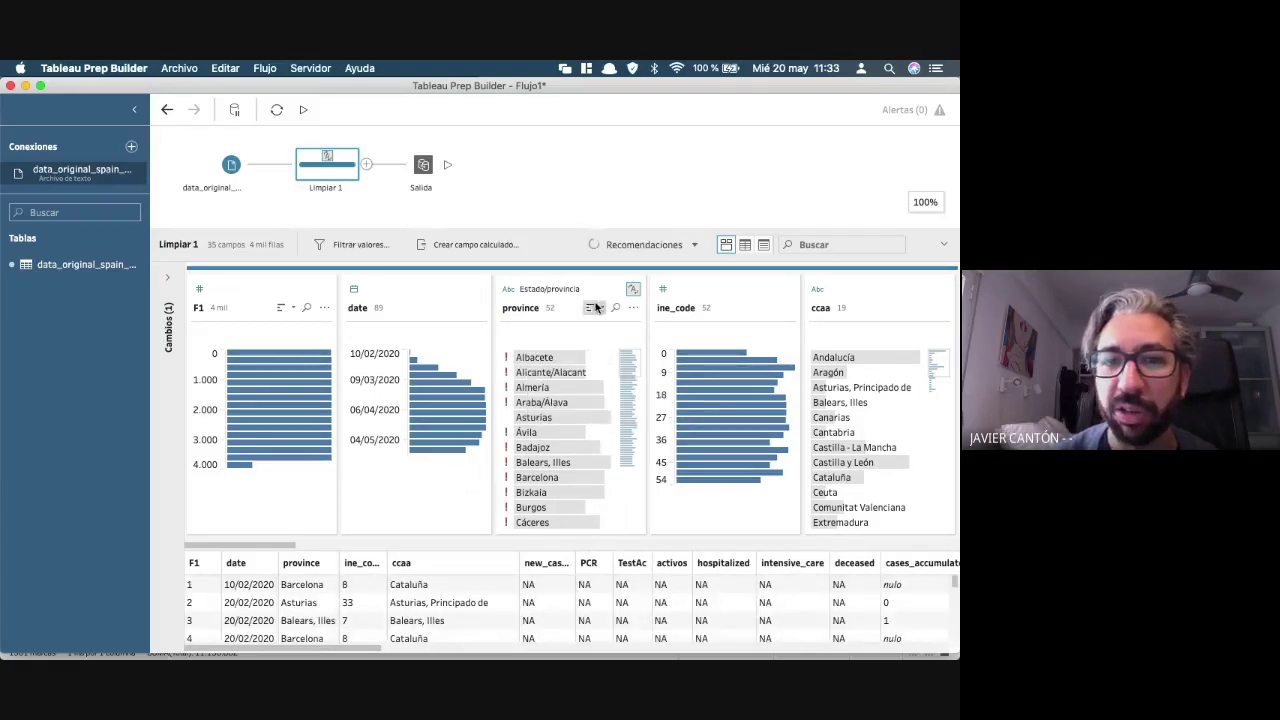
# - Try the geographic role País/región for the province field, and return it to Estado/provincia
pyautogui.click(508, 289)
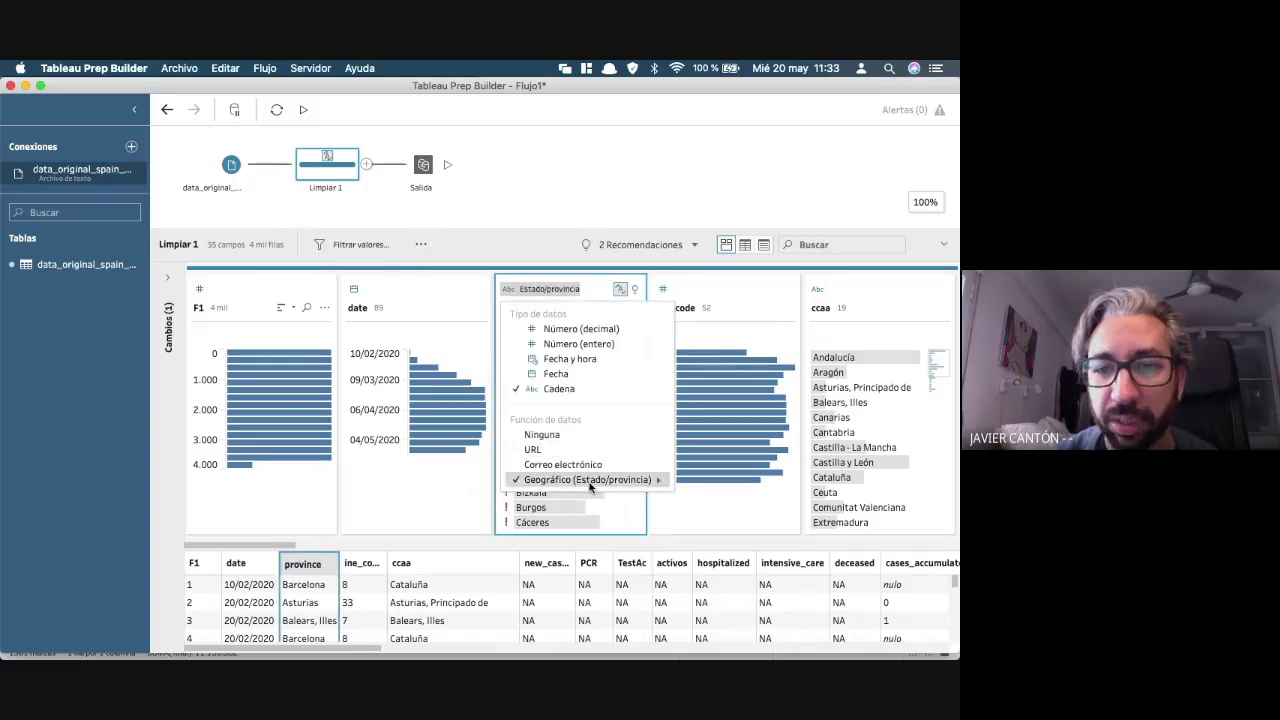
pyautogui.moveTo(590, 480)
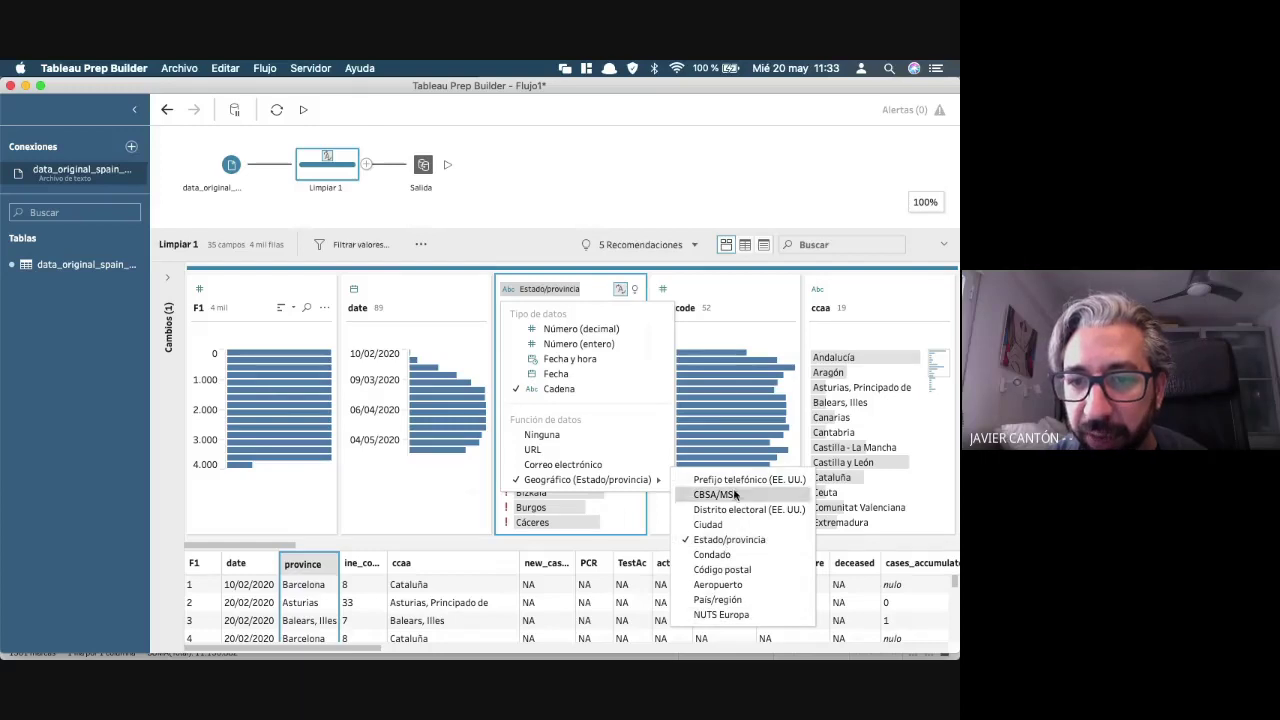
pyautogui.click(711, 600)
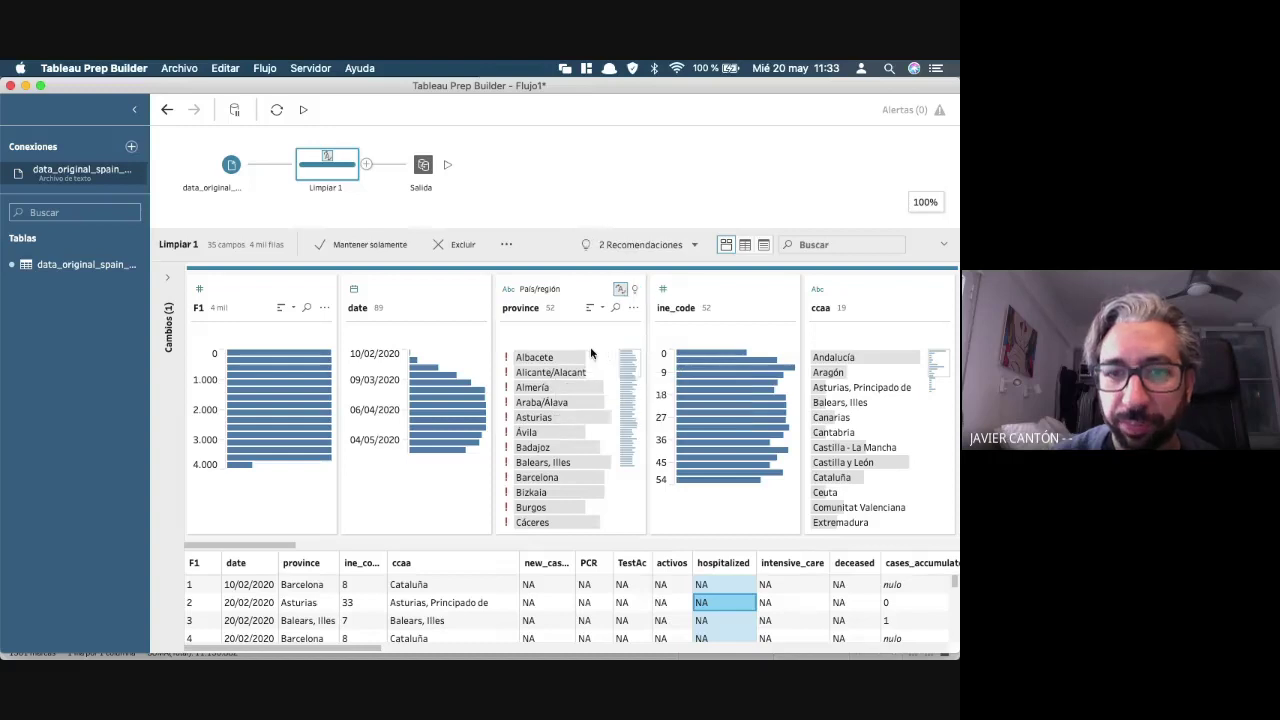
pyautogui.click(548, 290)
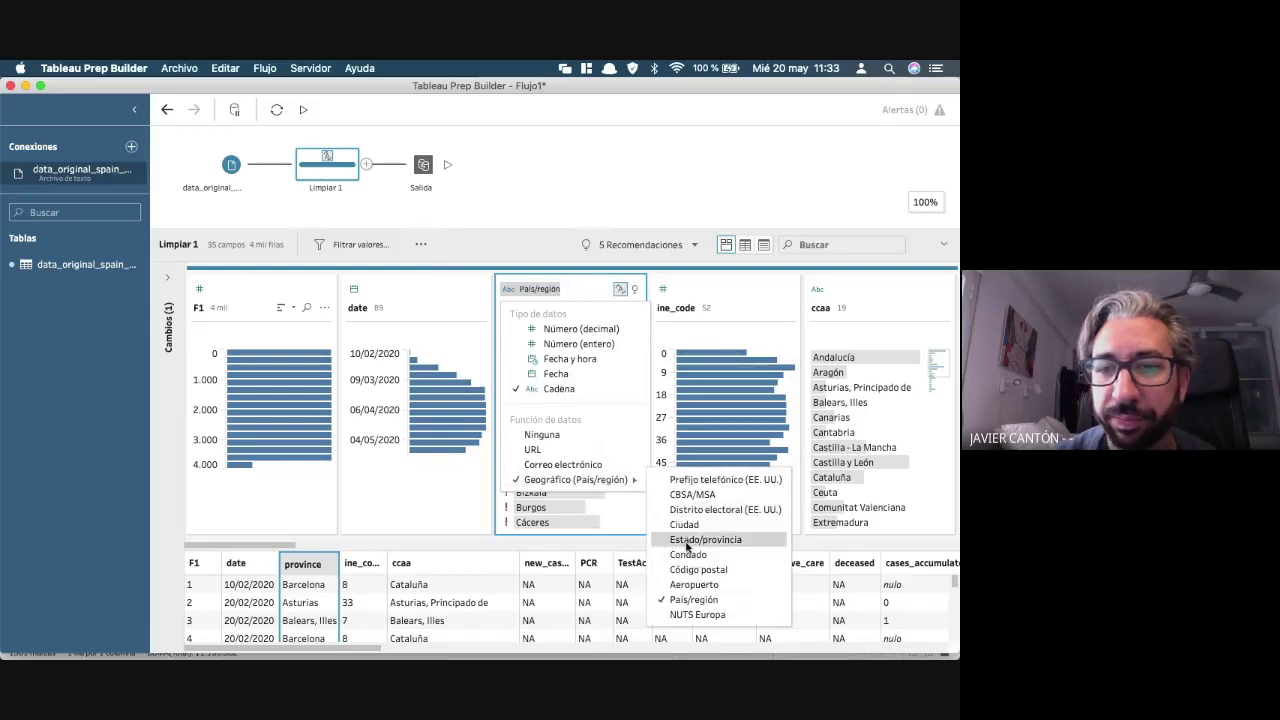
pyautogui.click(731, 401)
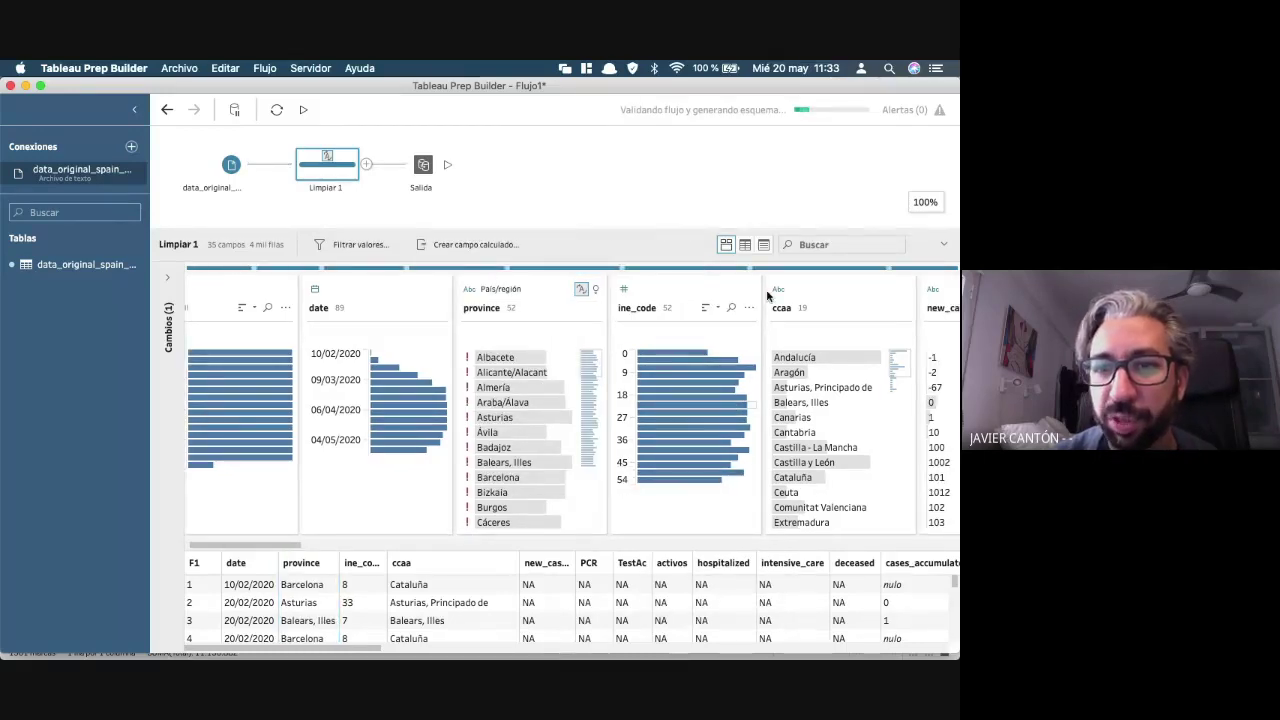
# - Assign the ccaa field the geographic role País/región, and view the cleaning step's recommendations without applying any
pyautogui.click(699, 290)
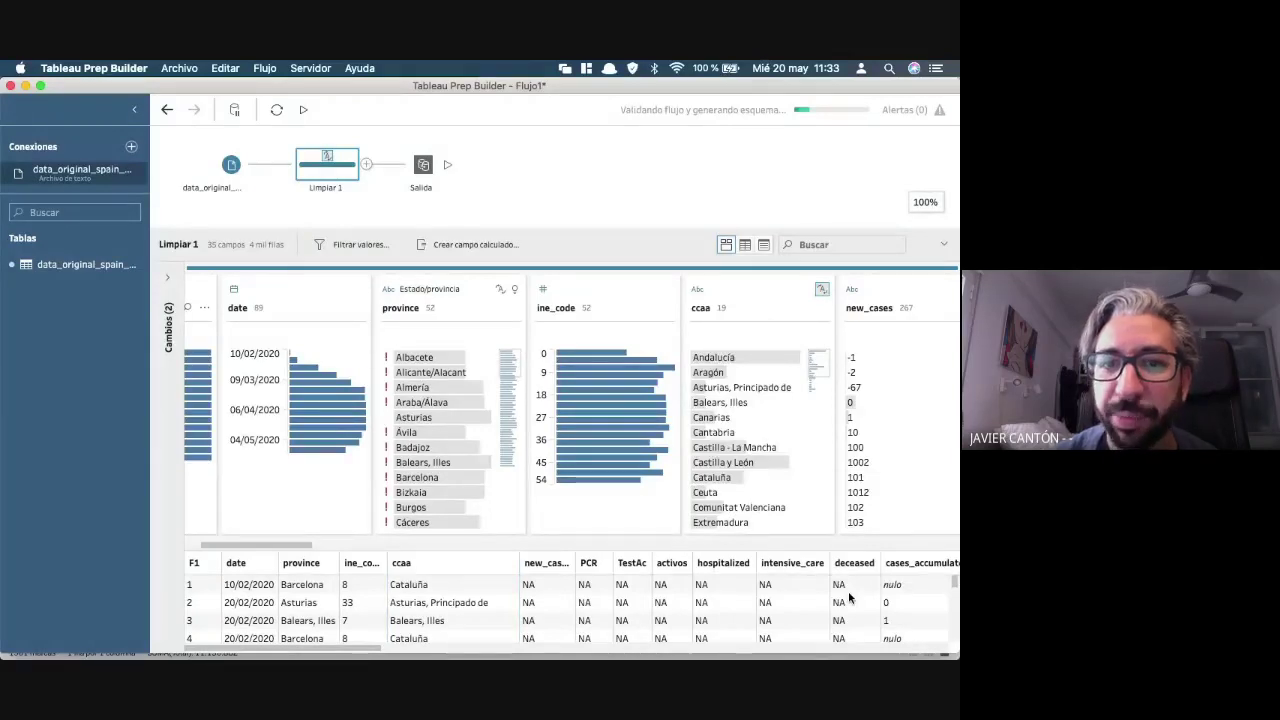
pyautogui.hscroll(3, 729, 382)
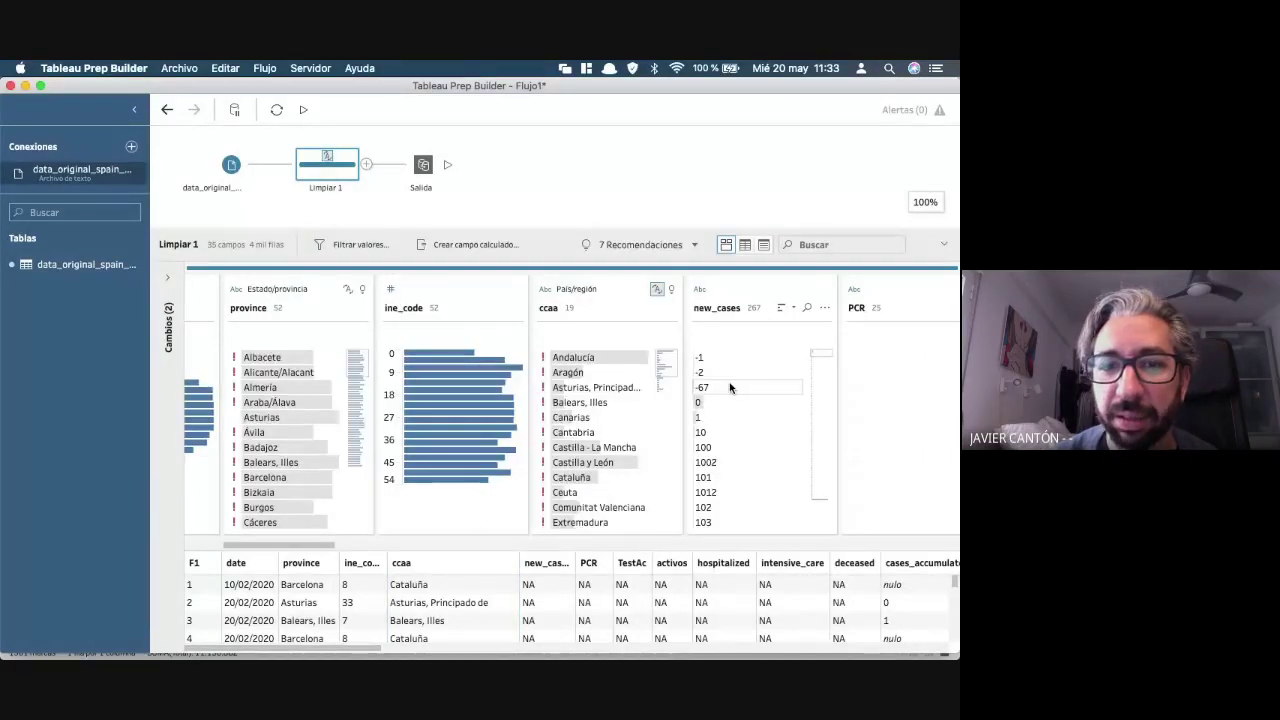
pyautogui.hscroll(5, 734, 386)
pyautogui.click(694, 245)
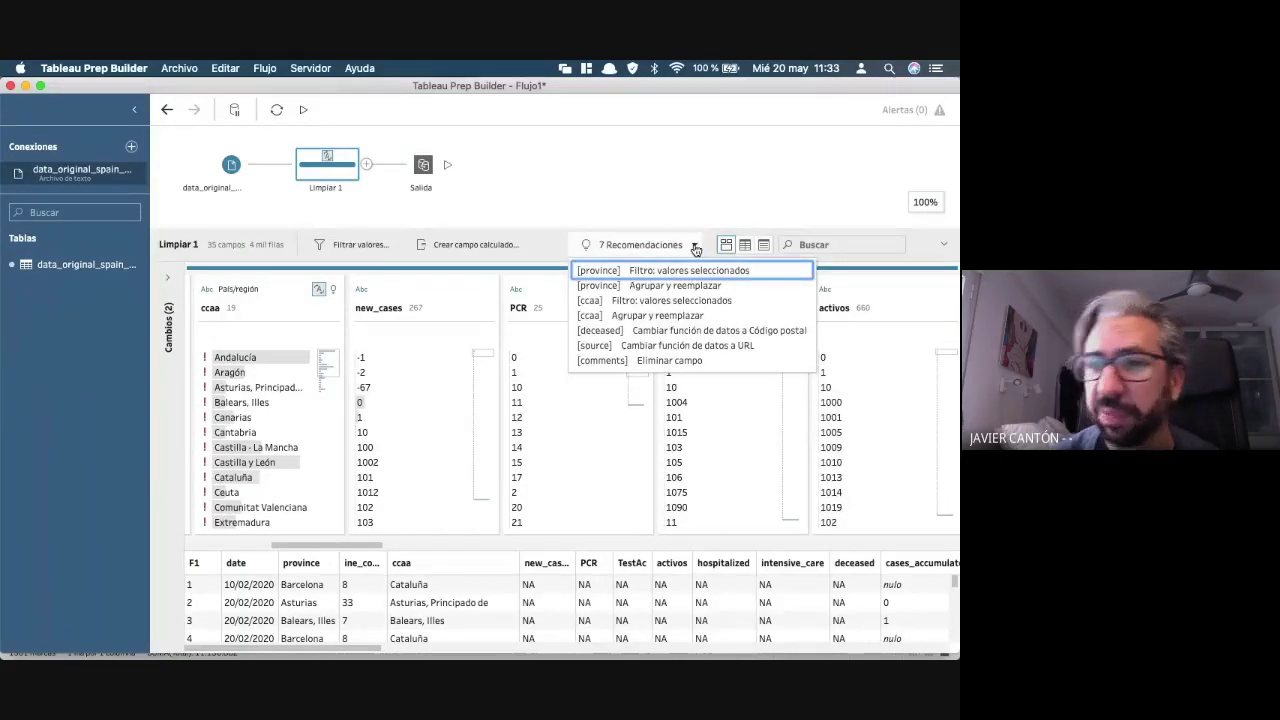
pyautogui.click(695, 248)
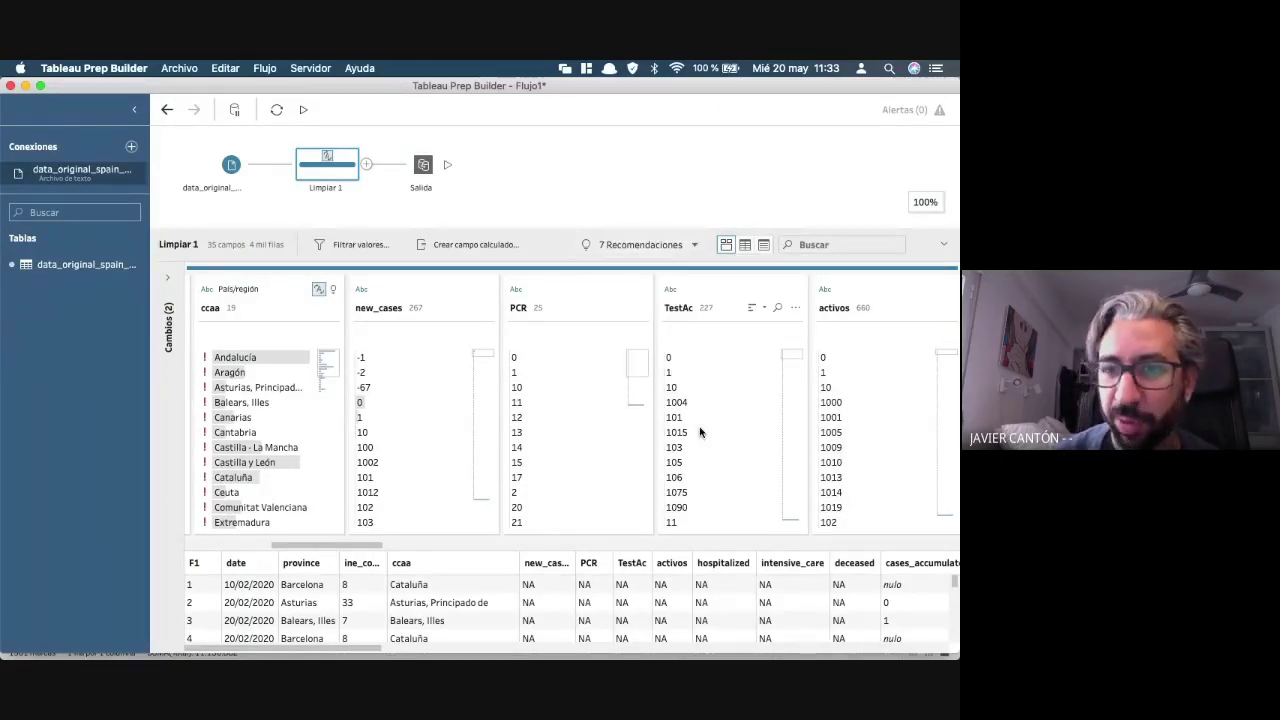
# - Change the data type of the new_cases field to Número (entero)
pyautogui.hscroll(3, 700, 432)
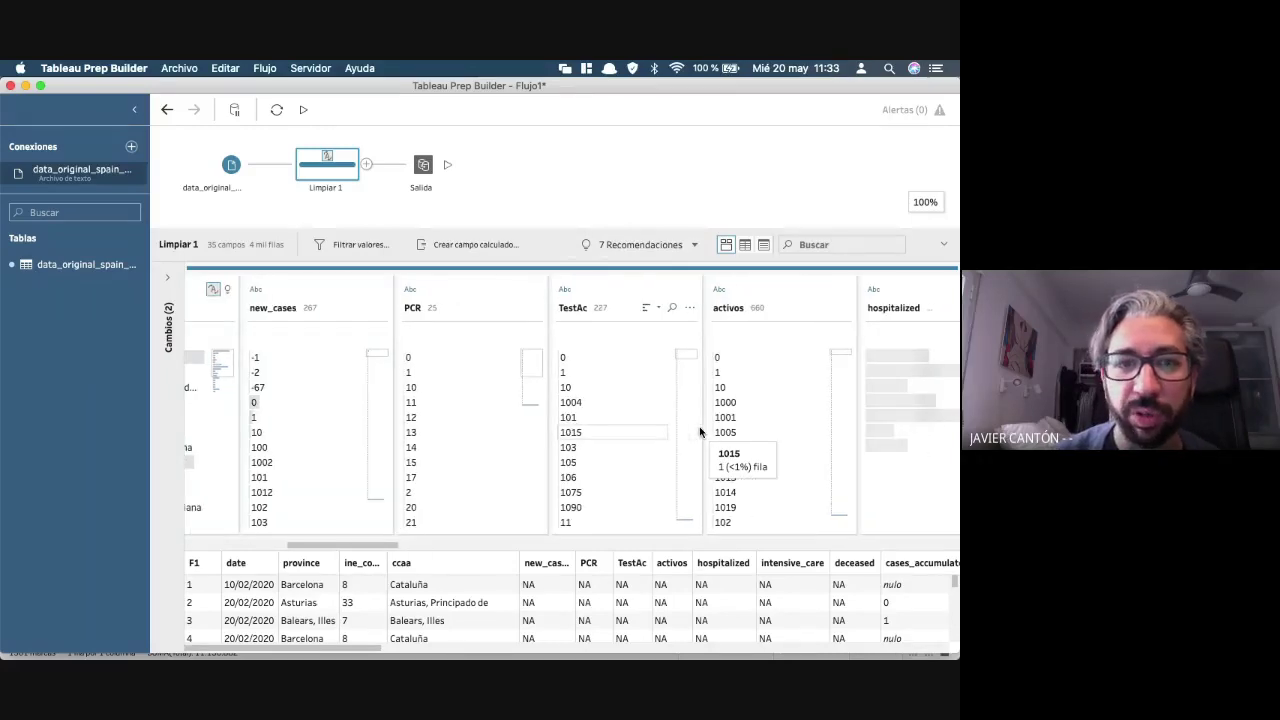
pyautogui.click(257, 290)
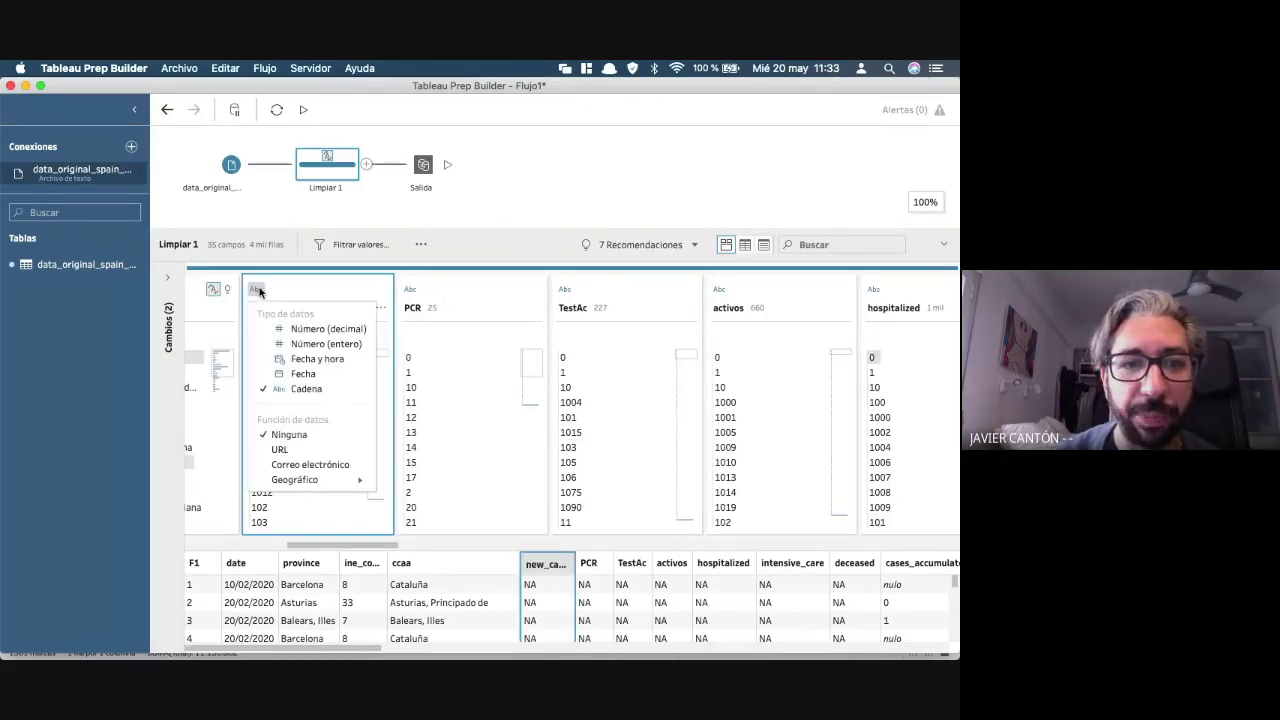
pyautogui.click(317, 344)
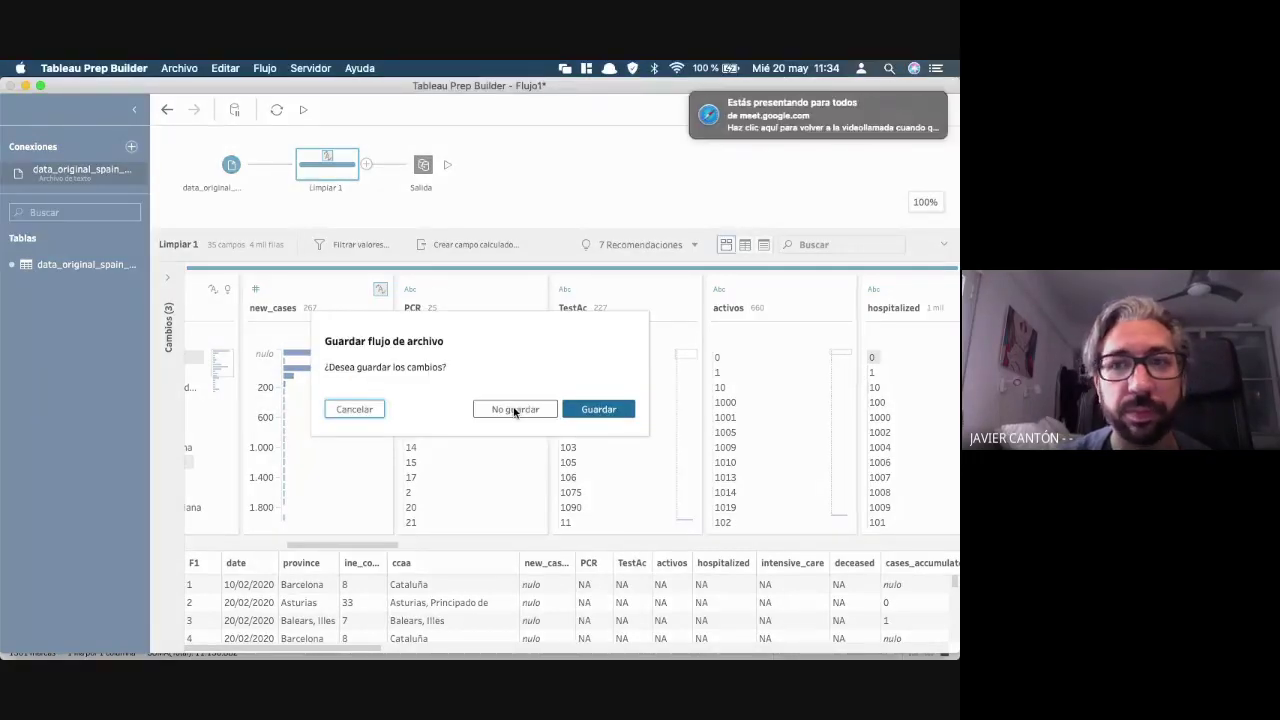
# - Close the Tableau Prep Builder flow without saving its changes
pyautogui.click(514, 409)
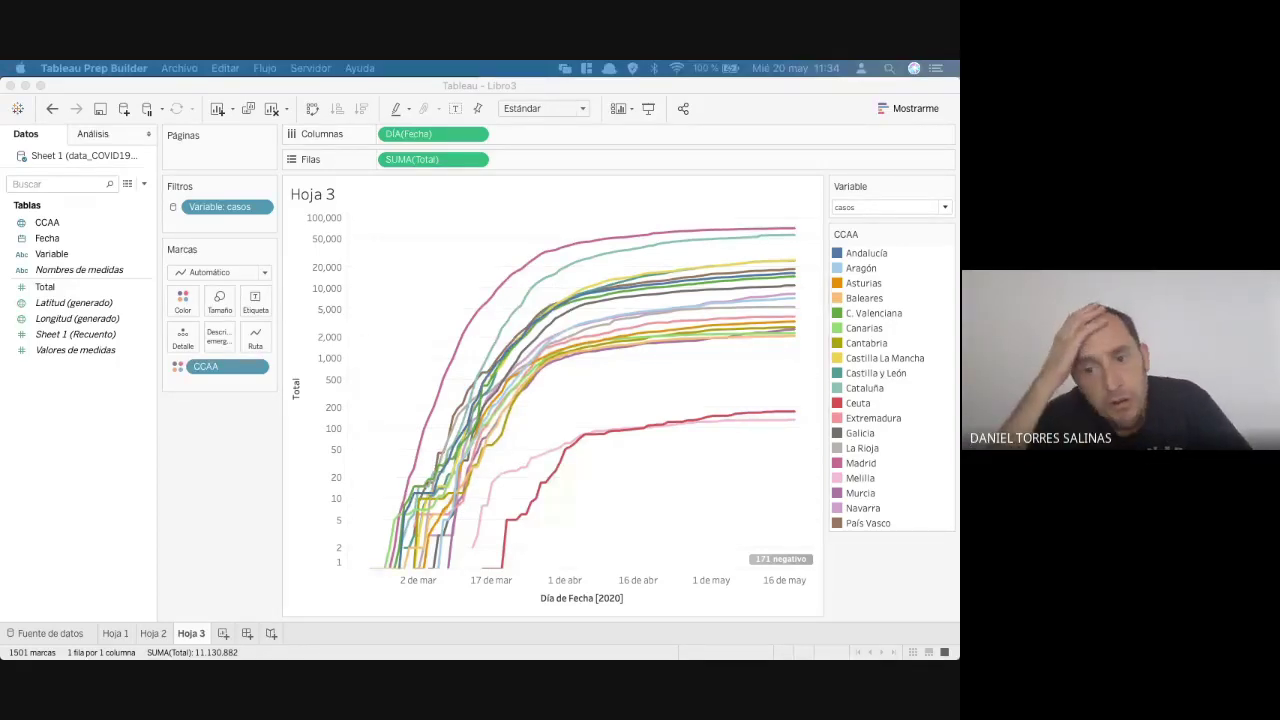
# - Browse the clipboard history without pasting anything, and switch to the Finder window of the folder Taller Tableau #yosigopublicando
pyautogui.press('alt+super+c')
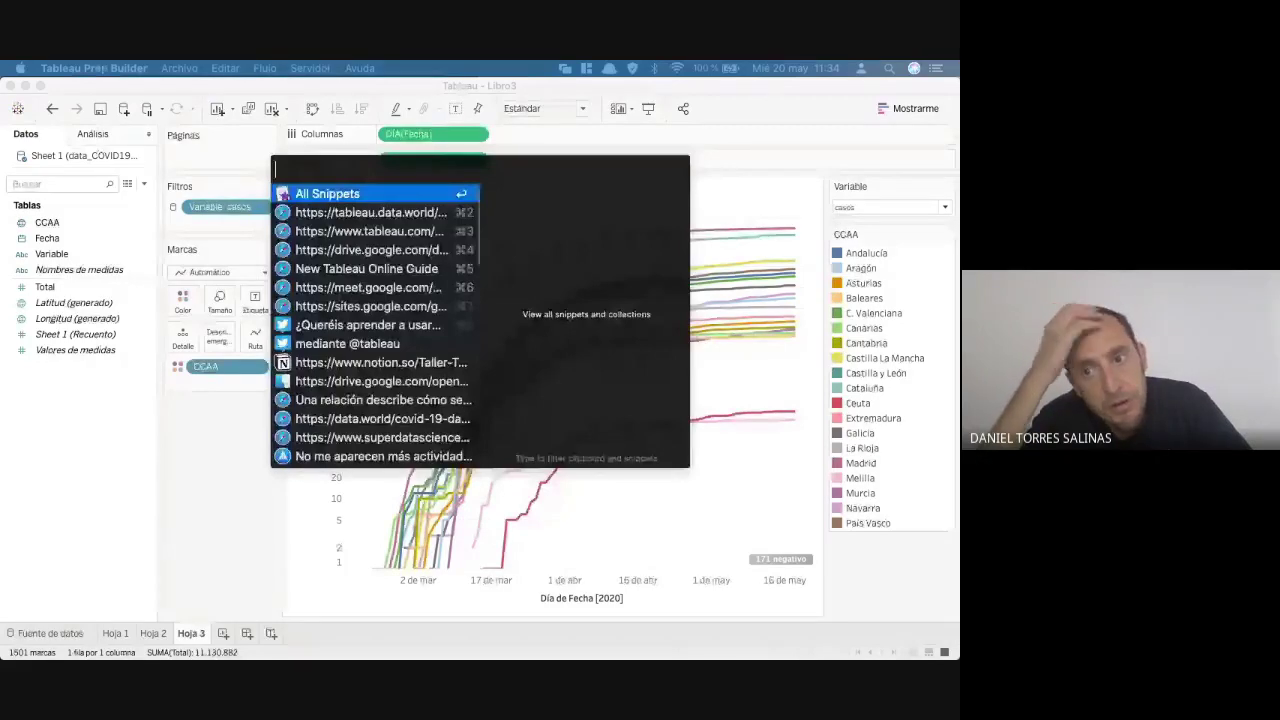
pyautogui.click(367, 325)
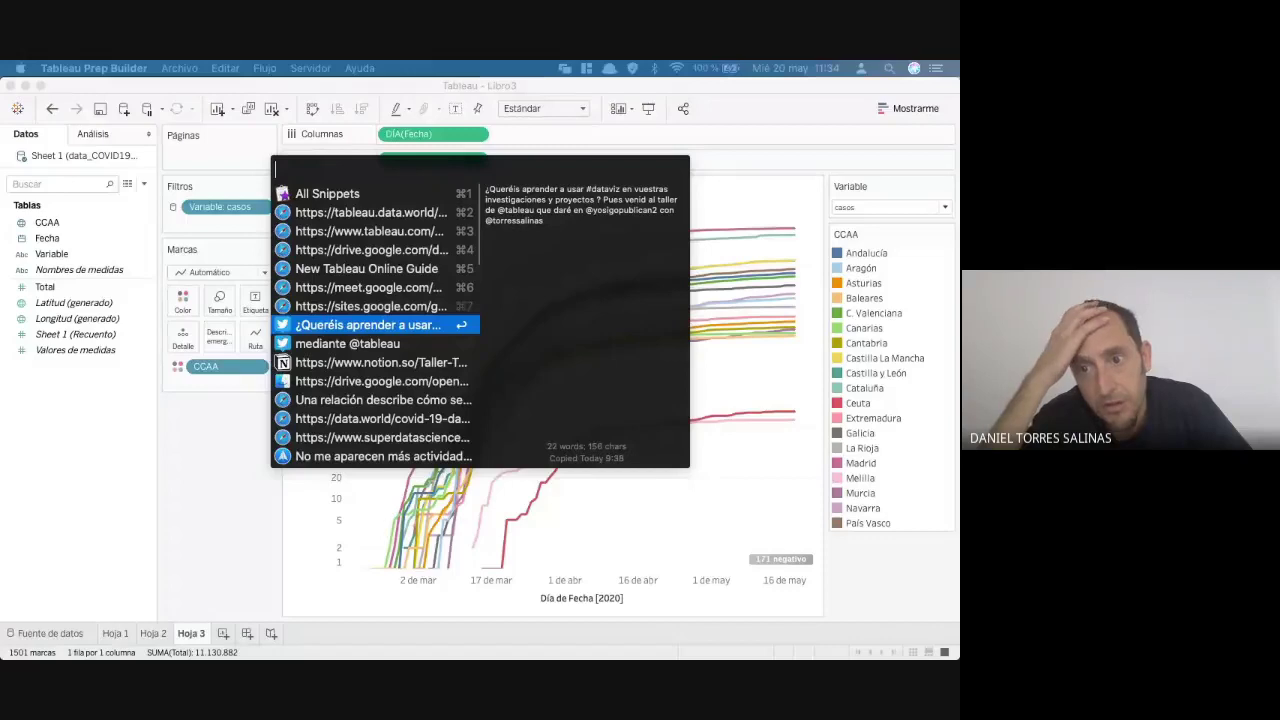
pyautogui.press('Down')
pyautogui.press('Down')
pyautogui.press('Escape')
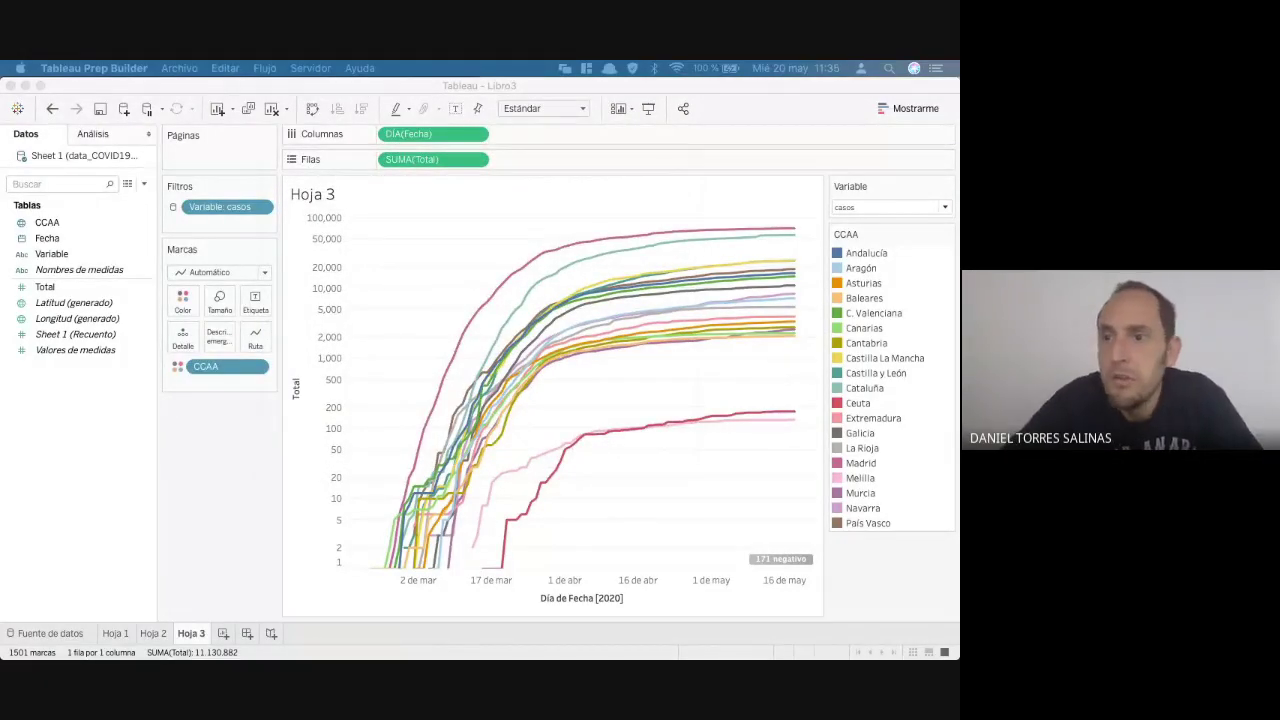
pyautogui.press('super+Tab')
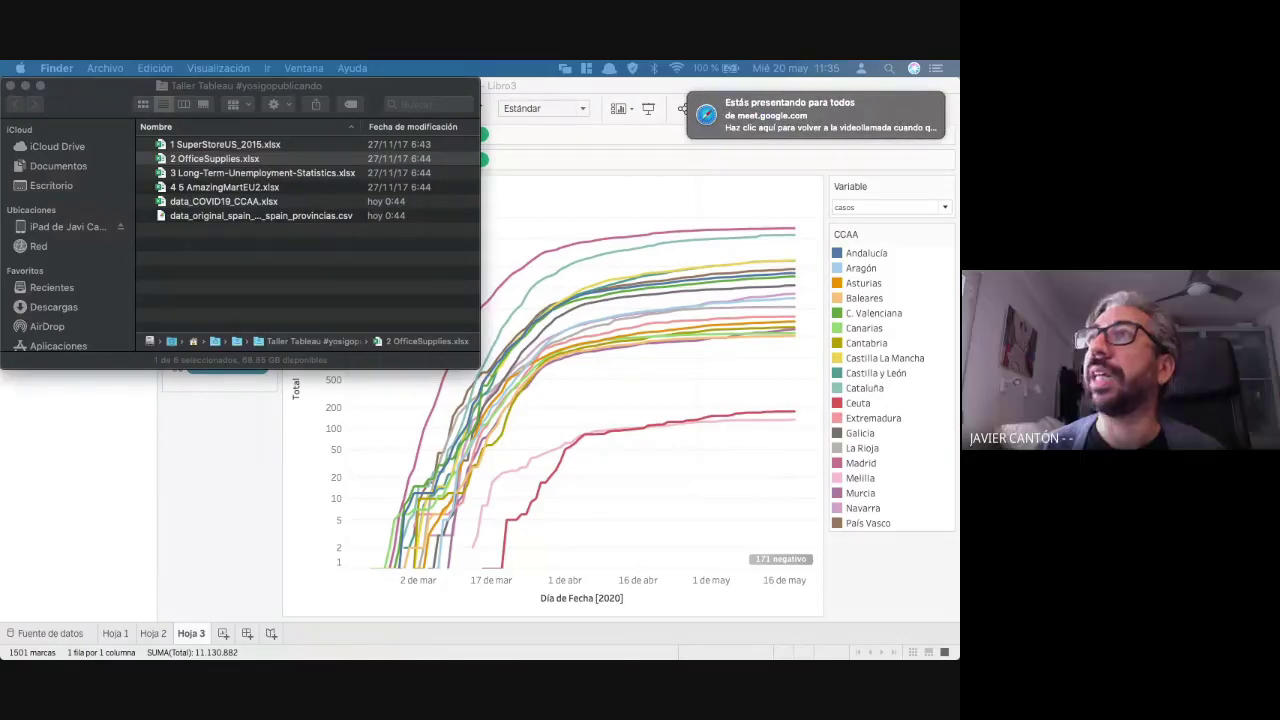